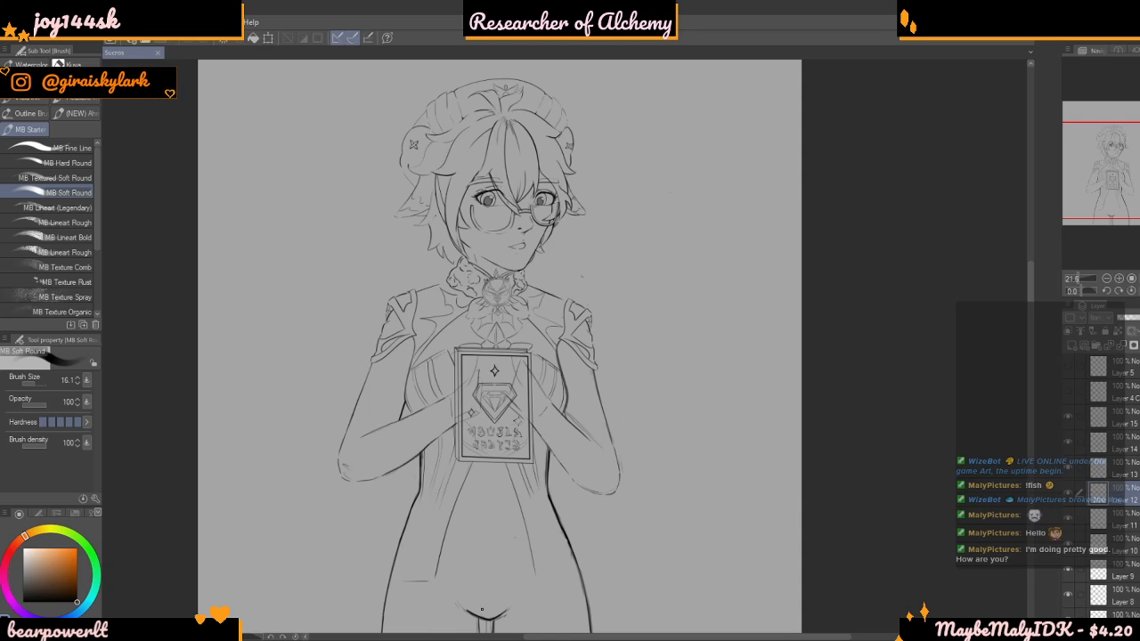
# Examine the character line drawing from the full figure down to the arms and the book's diamond emblem
pyautogui.scroll(-5, 822, 246)
pyautogui.scroll(3, 926, 265)
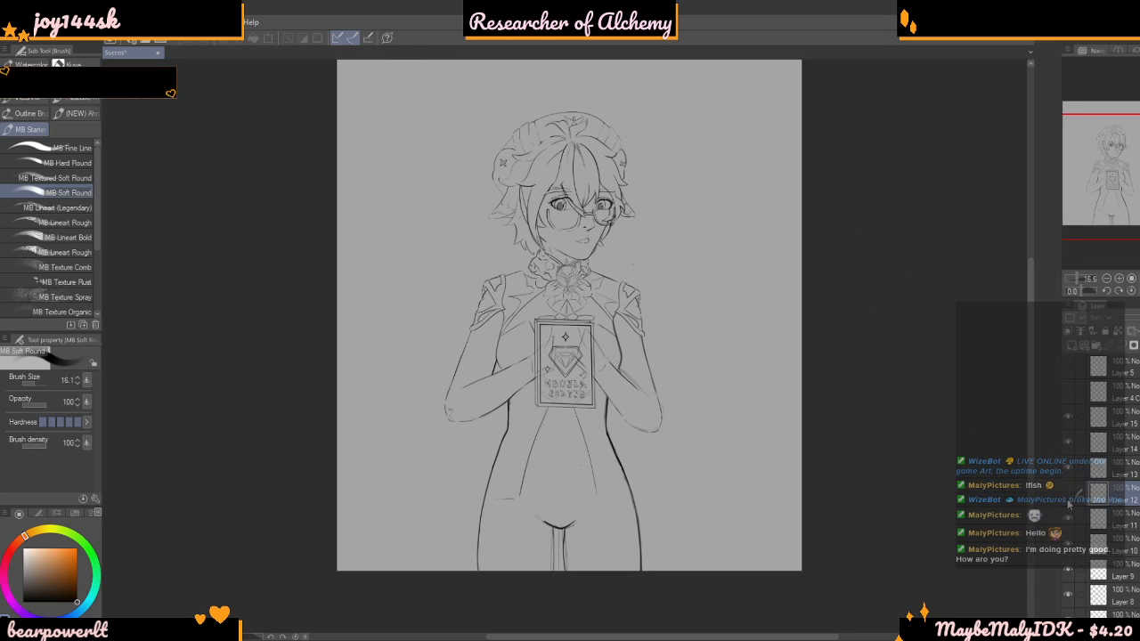
pyautogui.scroll(-2, 812, 312)
pyautogui.scroll(3, 806, 349)
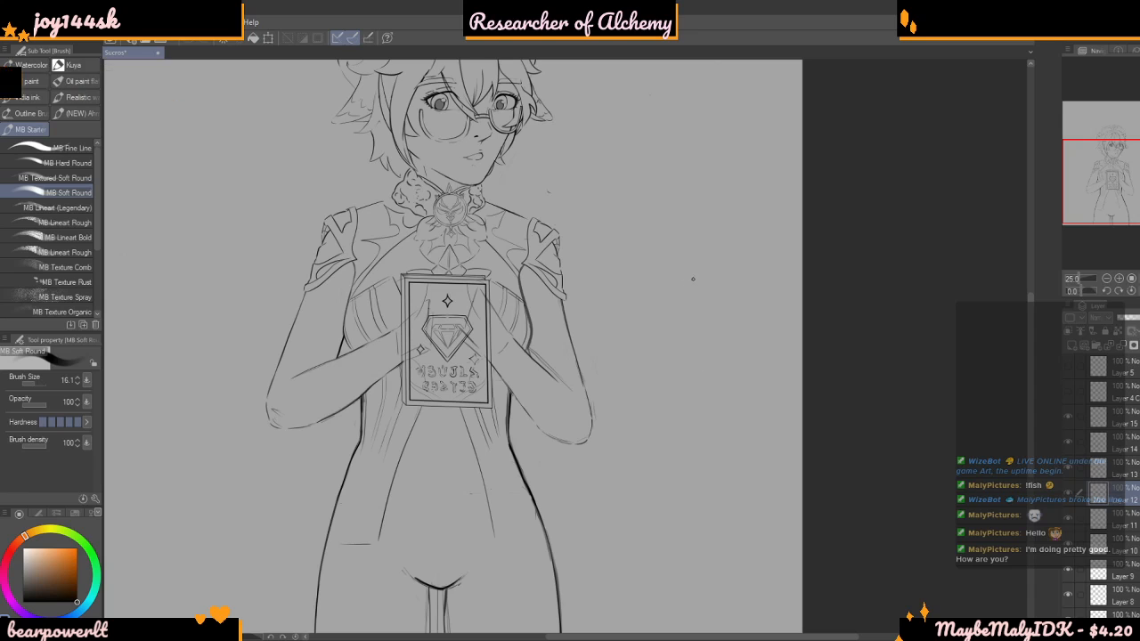
pyautogui.scroll(4, 472, 303)
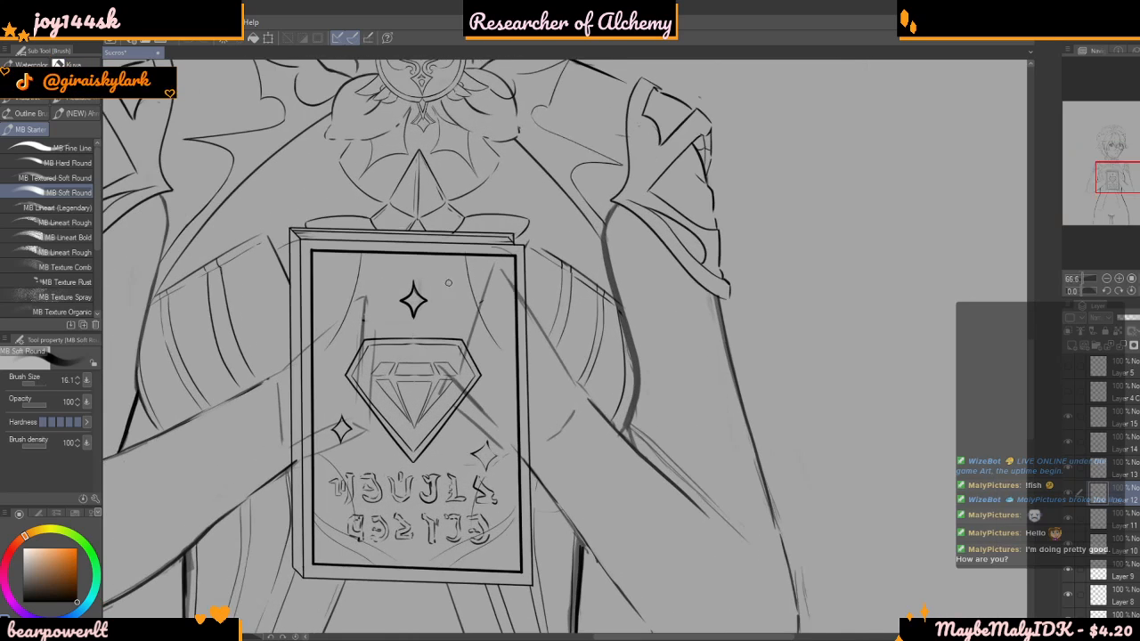
pyautogui.scroll(-3, 362, 356)
pyautogui.scroll(2, 423, 410)
pyautogui.scroll(-2, 499, 386)
pyautogui.scroll(-2, 493, 388)
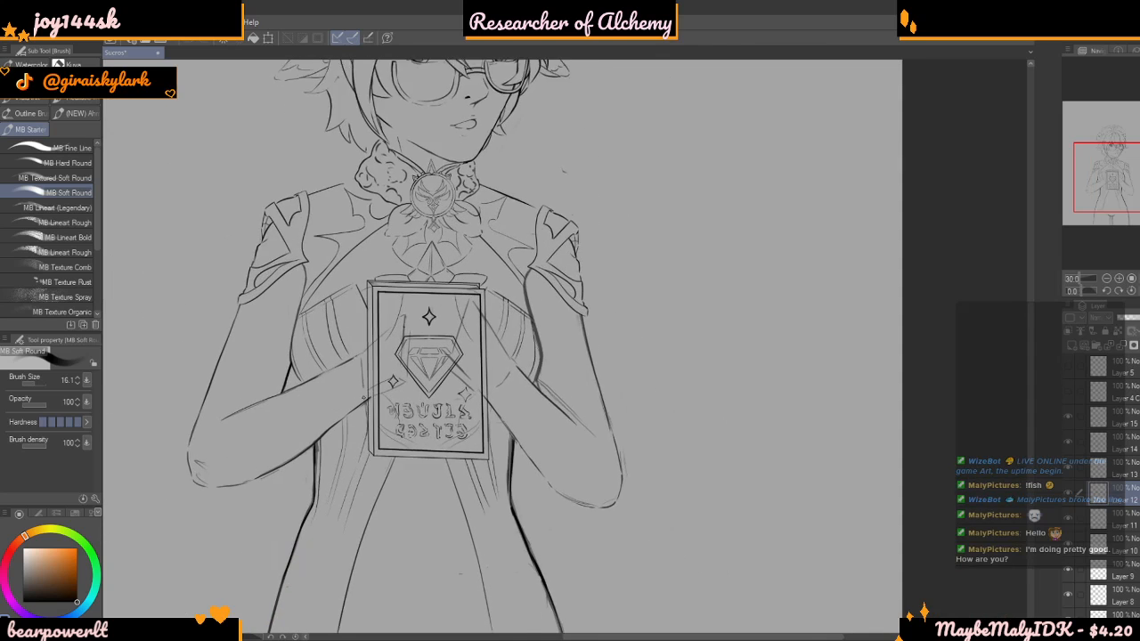
pyautogui.scroll(4, 493, 389)
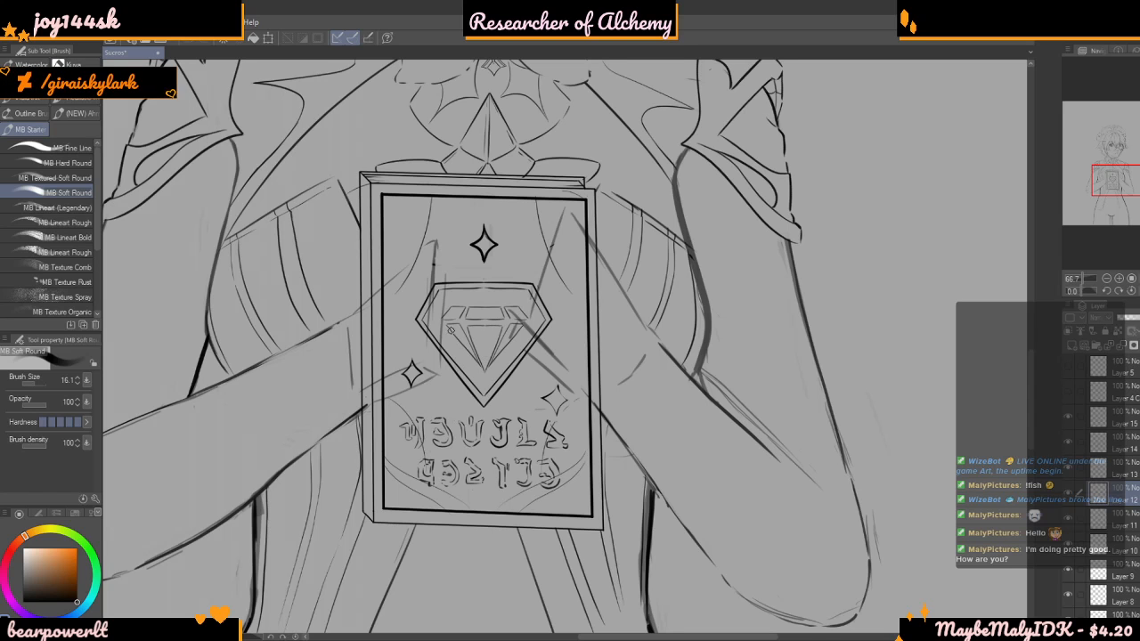
pyautogui.scroll(-4, 442, 256)
pyautogui.scroll(3, 472, 312)
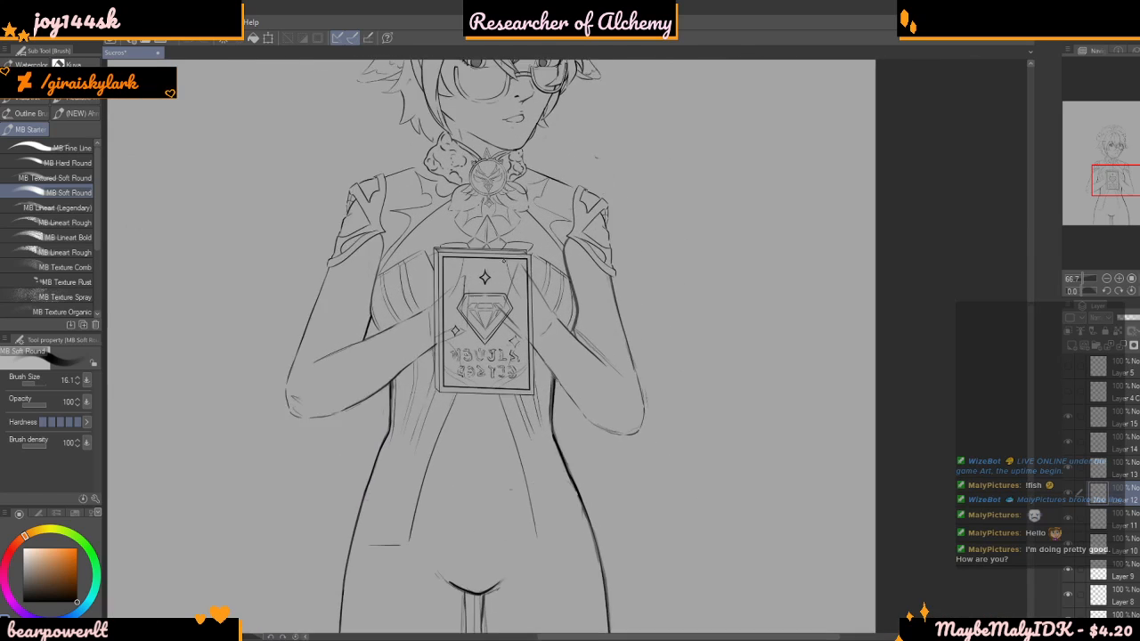
pyautogui.scroll(-4, 505, 356)
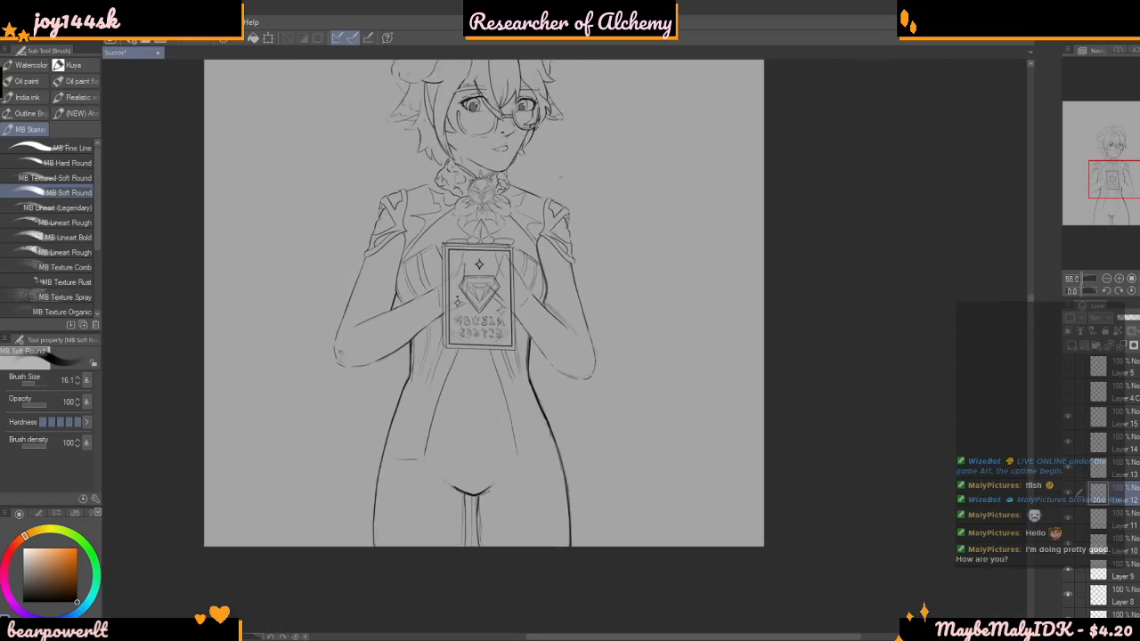
pyautogui.scroll(3, 424, 291)
pyautogui.scroll(6, 424, 291)
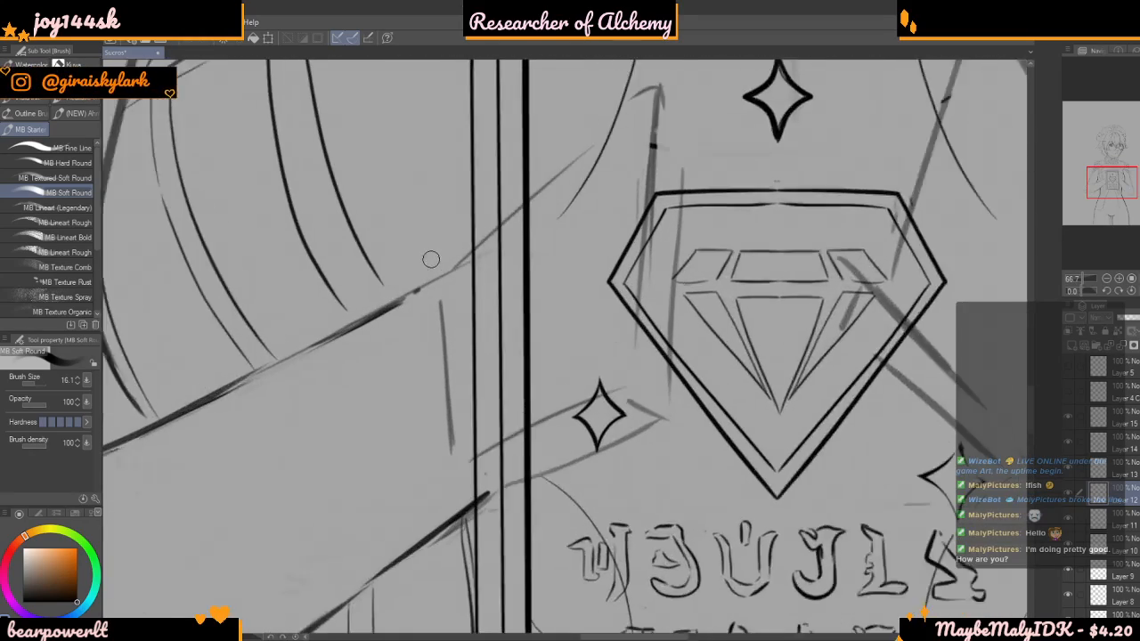
pyautogui.scroll(-4, 620, 288)
pyautogui.scroll(2, 454, 390)
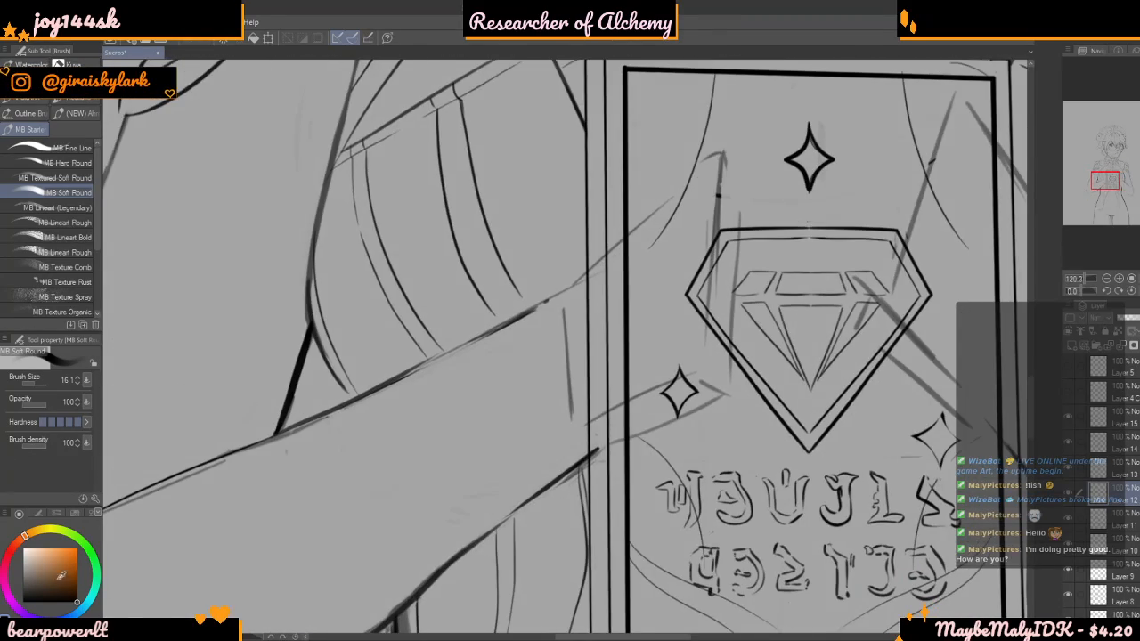
pyautogui.scroll(-10, 862, 317)
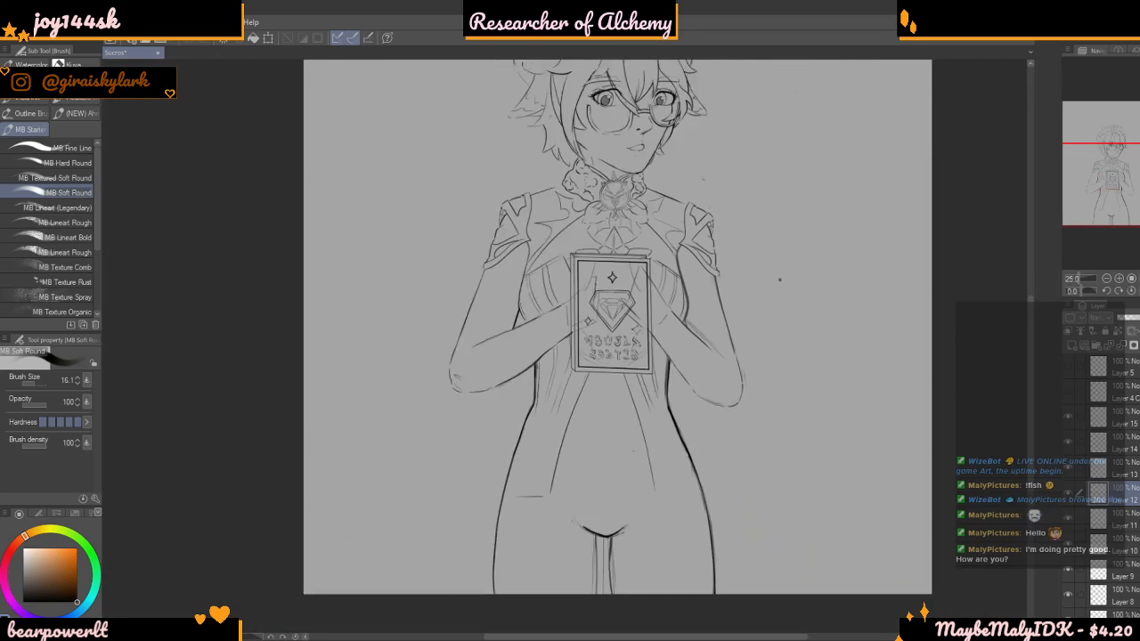
pyautogui.scroll(4, 861, 317)
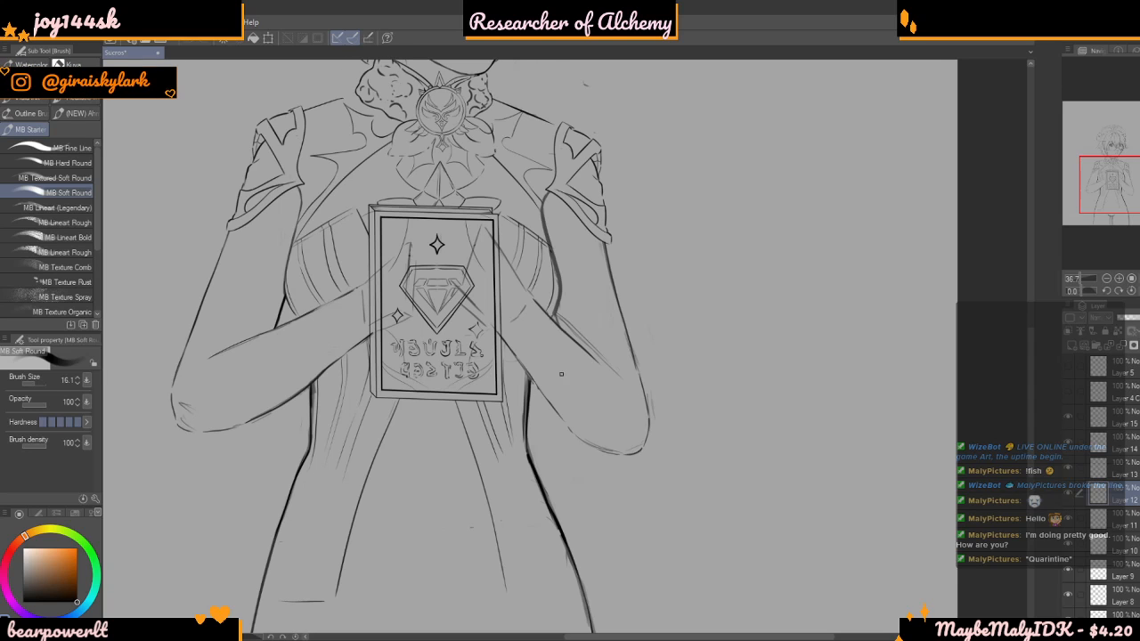
pyautogui.scroll(-5, 582, 367)
pyautogui.scroll(4, 579, 357)
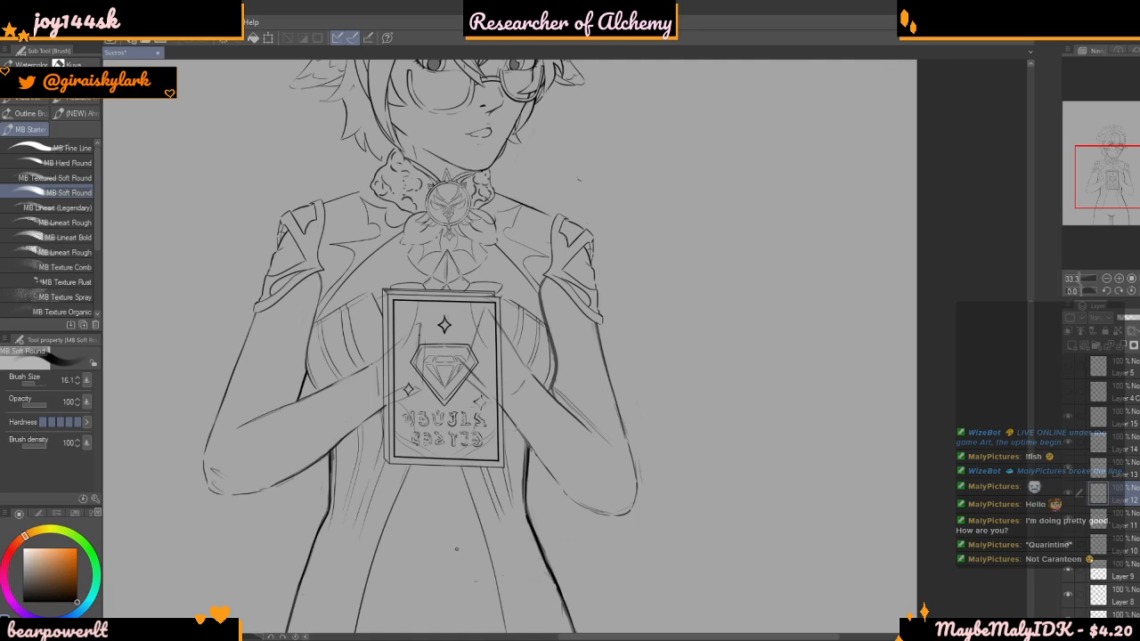
pyautogui.scroll(-3, 417, 559)
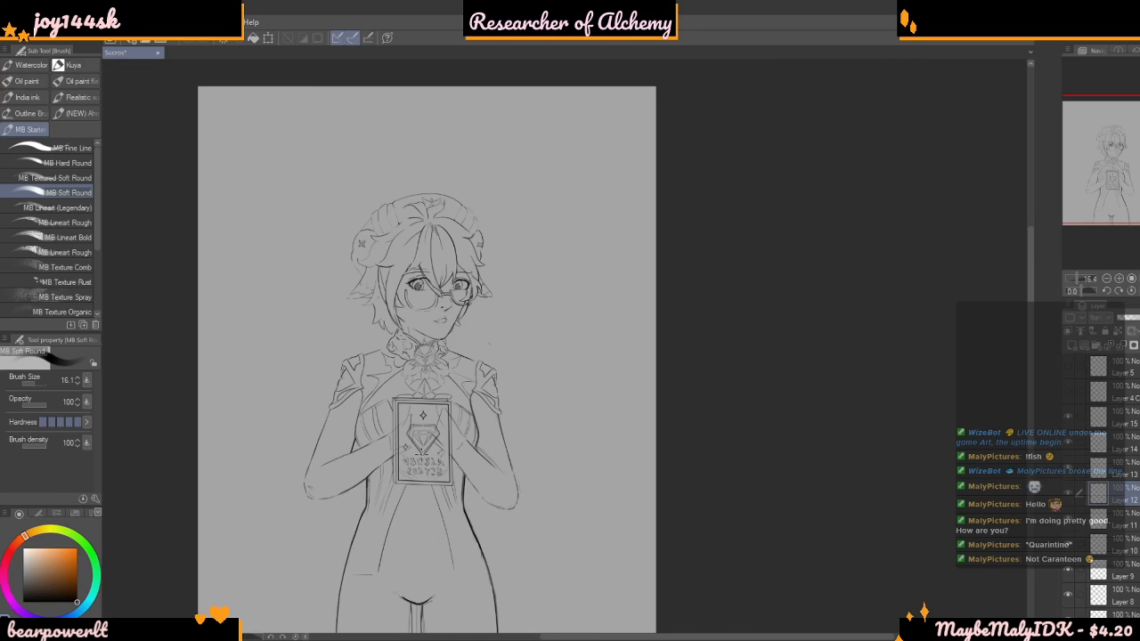
pyautogui.scroll(3, 452, 470)
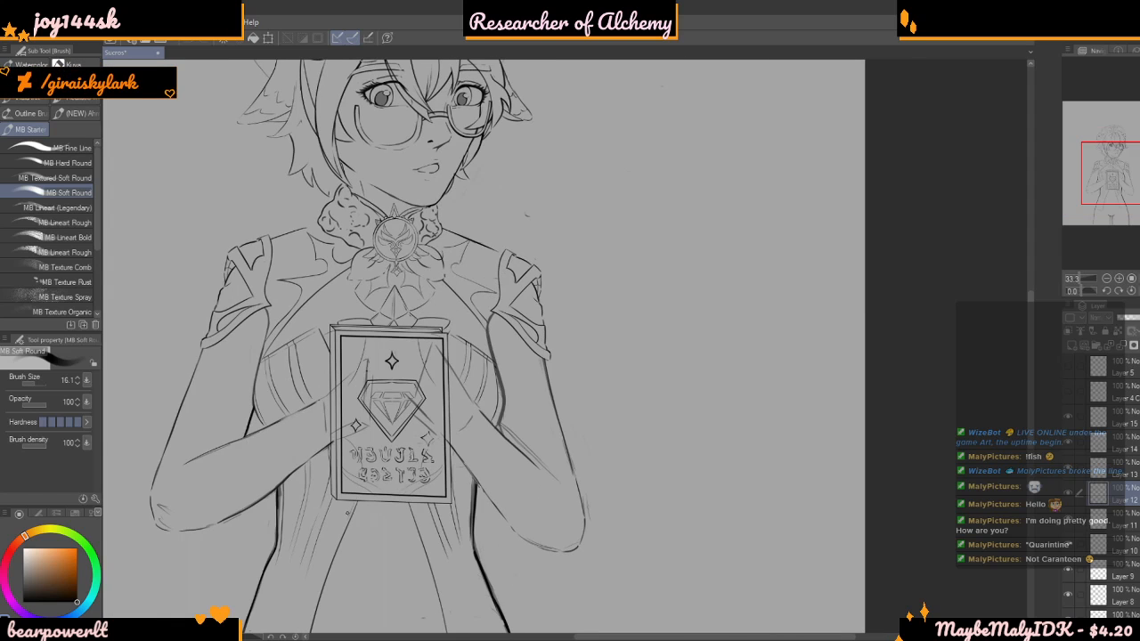
pyautogui.scroll(1, 347, 514)
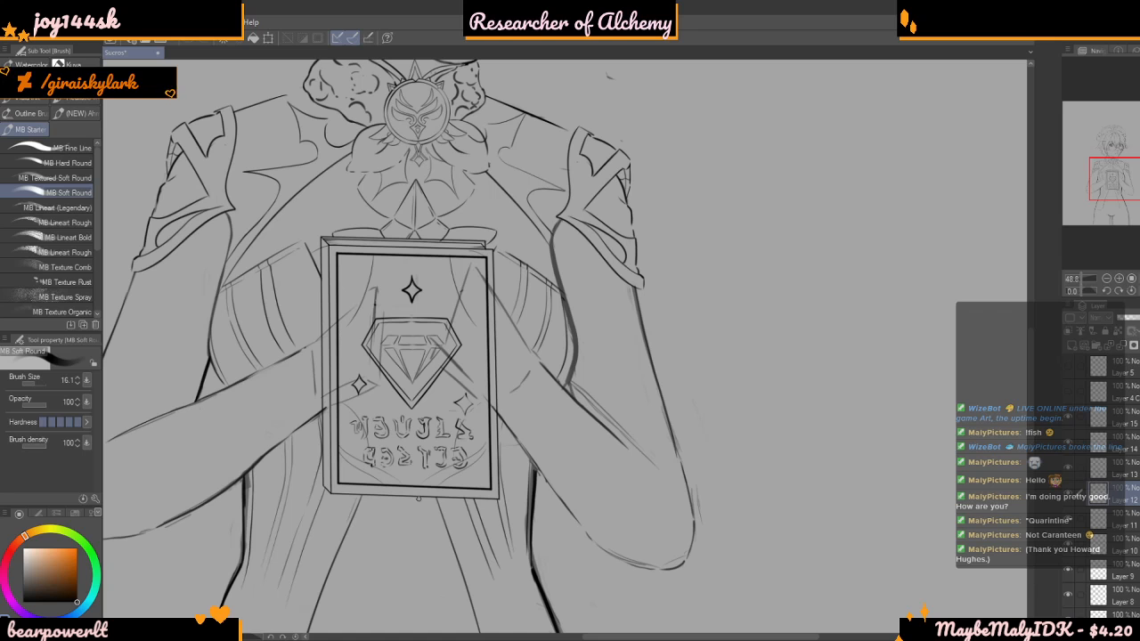
pyautogui.scroll(2, 396, 491)
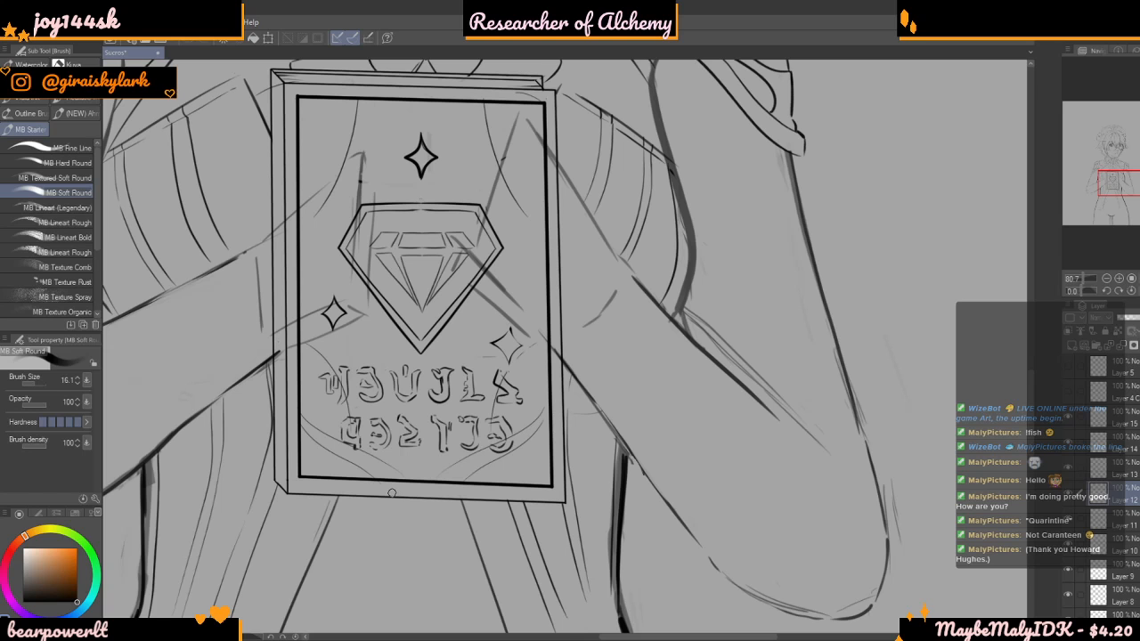
pyautogui.scroll(-2, 358, 503)
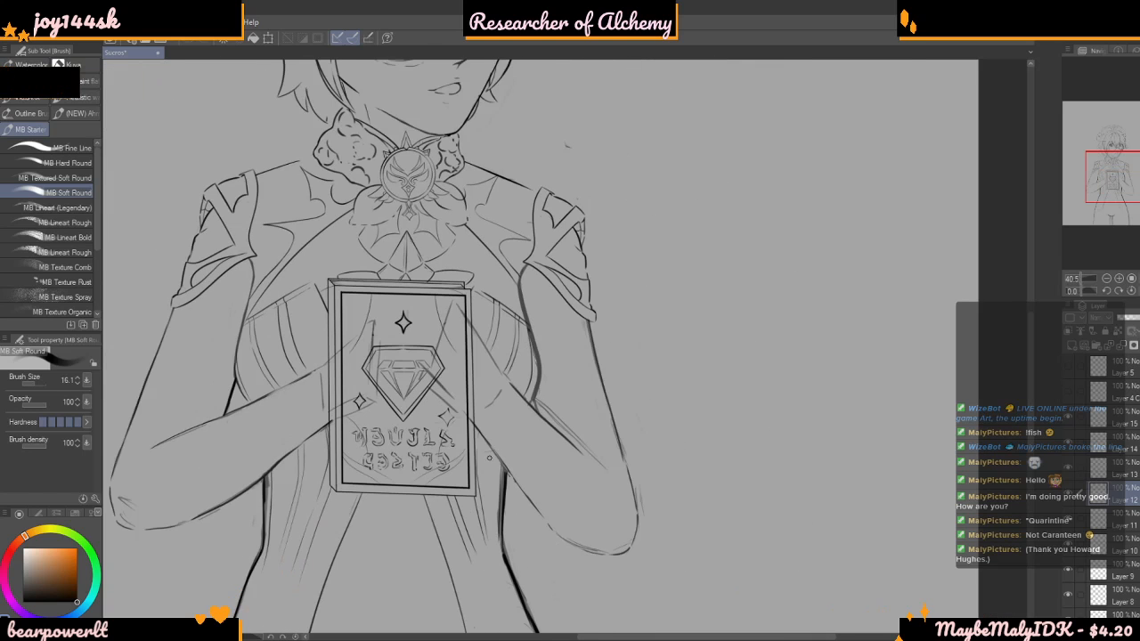
pyautogui.scroll(-1, 358, 502)
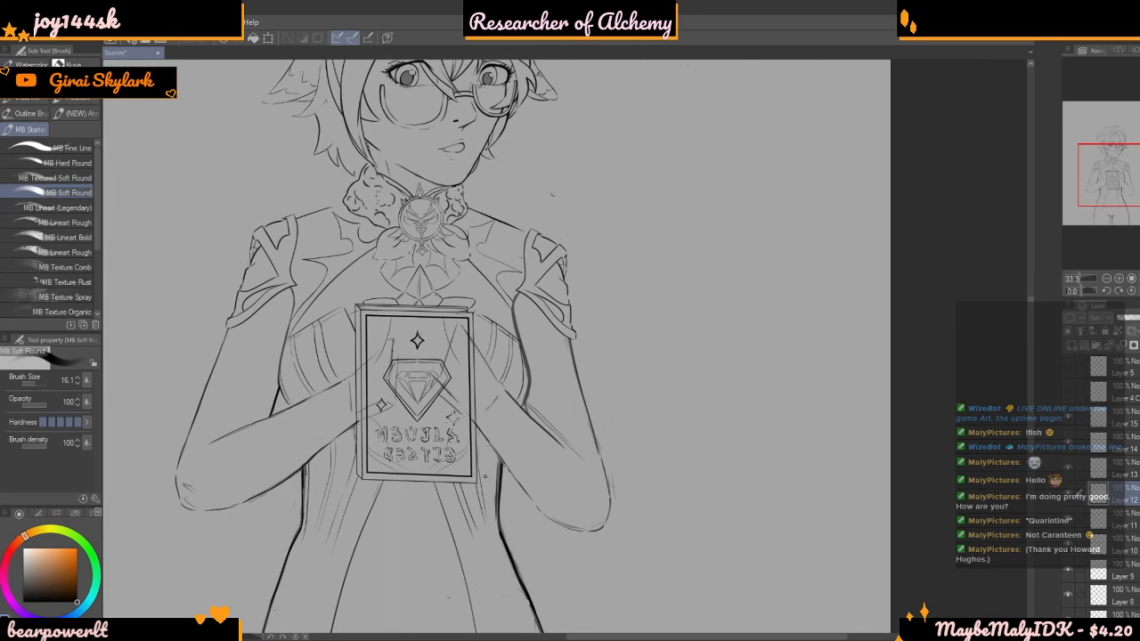
# Check layers 12, 13 and 14 by switching their visibility off and on, and make Layer 14, which holds the book cover's star, active
pyautogui.scroll(5, 420, 347)
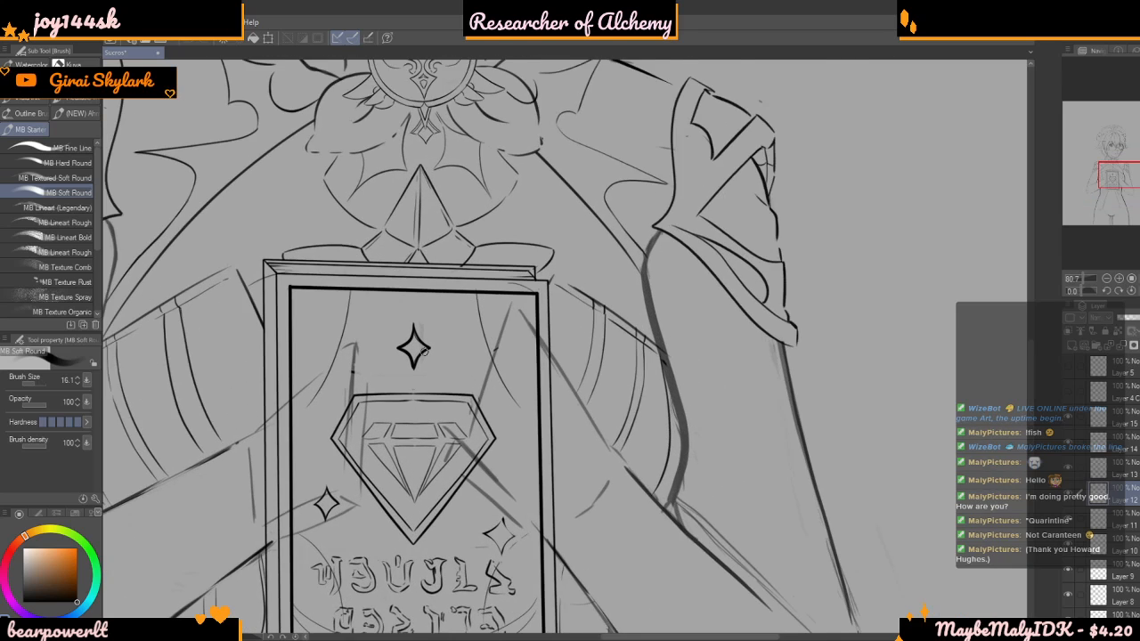
pyautogui.scroll(1, 424, 350)
pyautogui.scroll(2, 493, 381)
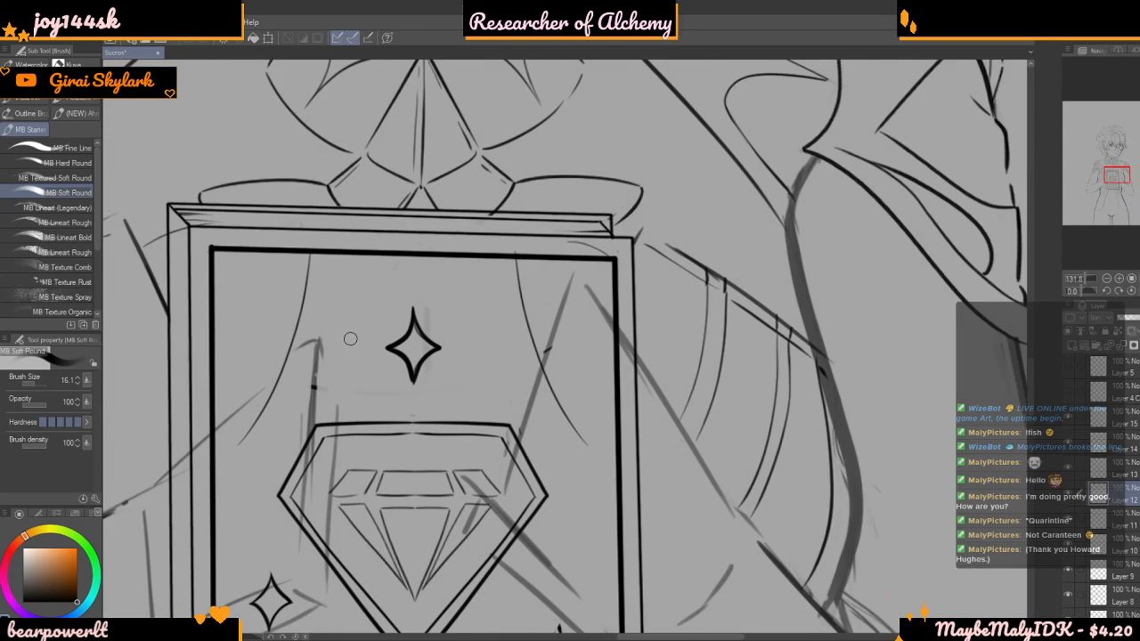
pyautogui.scroll(3, 502, 359)
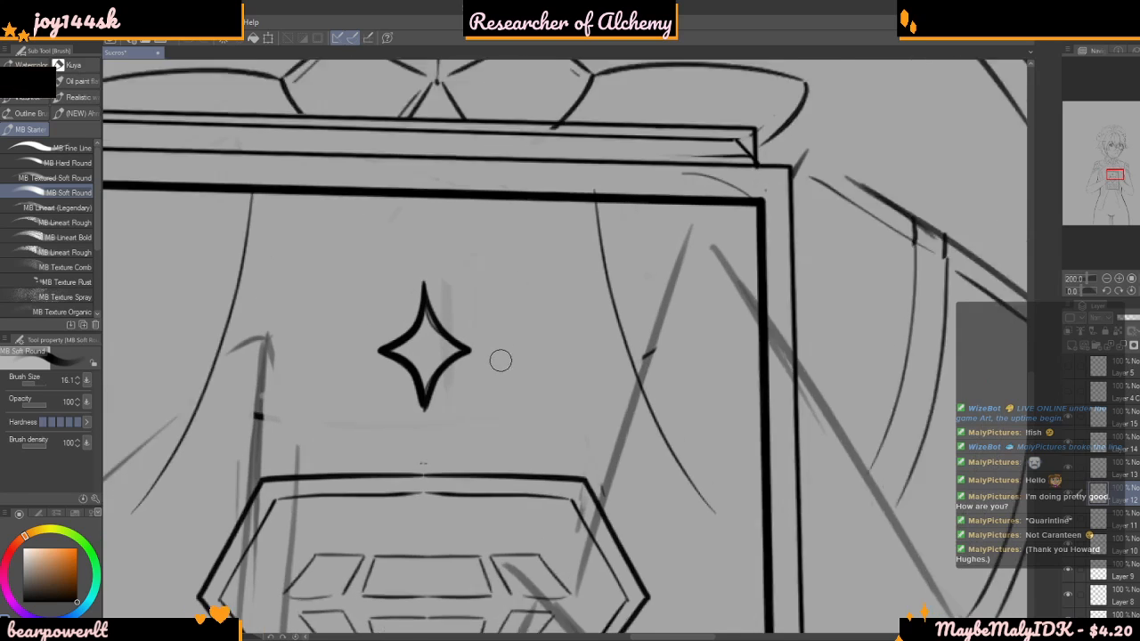
pyautogui.scroll(-2, 495, 354)
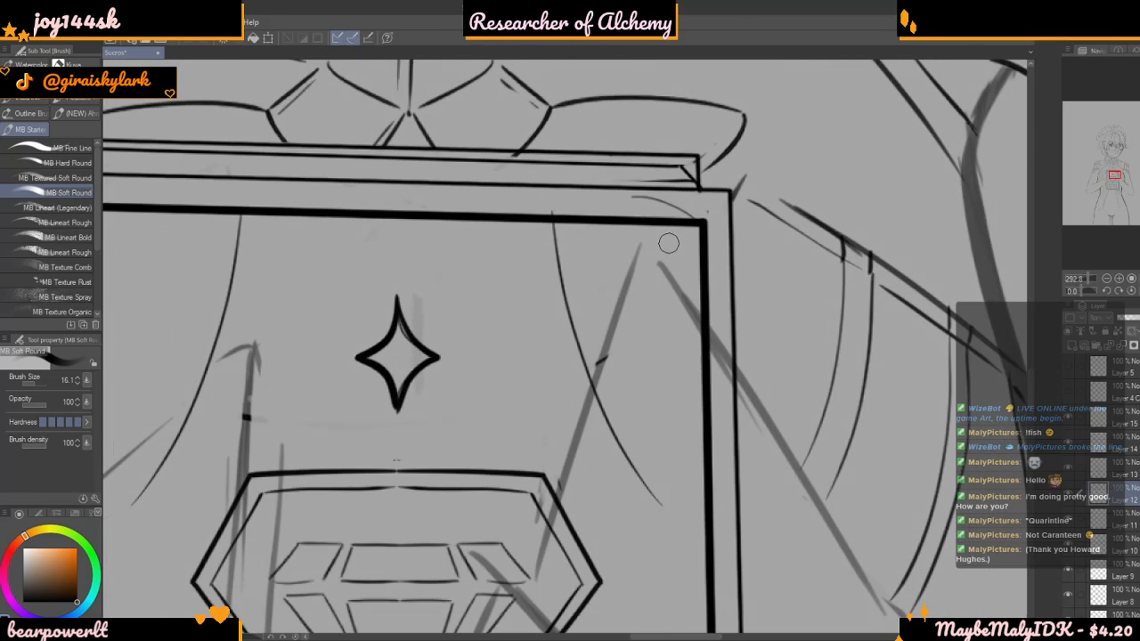
pyautogui.click(1069, 494)
pyautogui.click(1069, 494)
pyautogui.click(1066, 470)
pyautogui.click(1067, 469)
pyautogui.click(1067, 444)
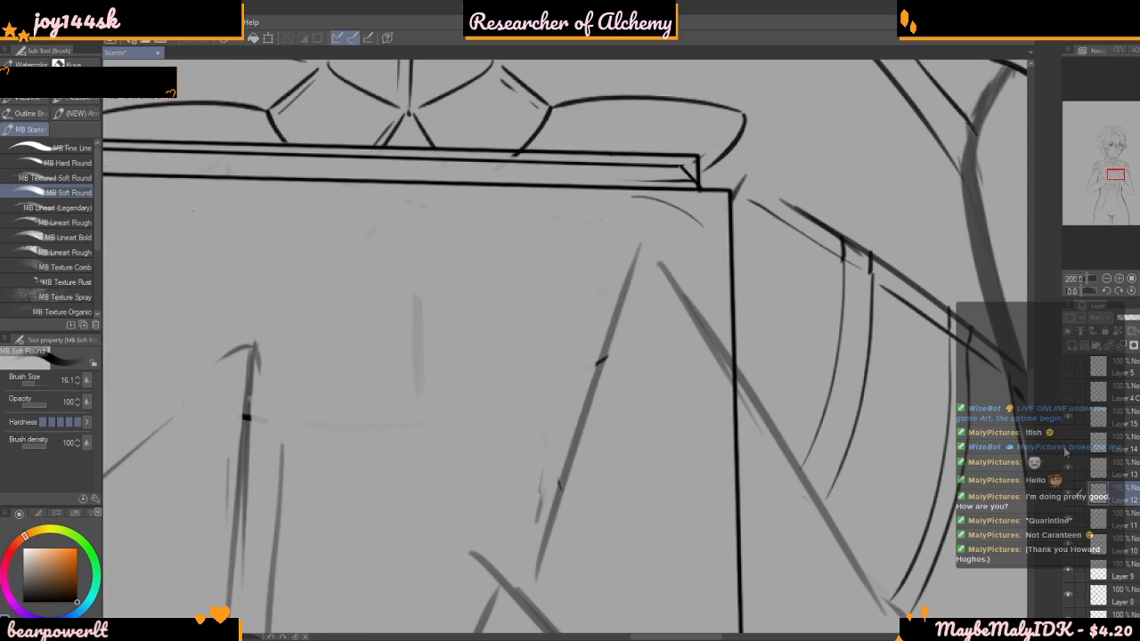
pyautogui.click(1067, 444)
pyautogui.click(1114, 443)
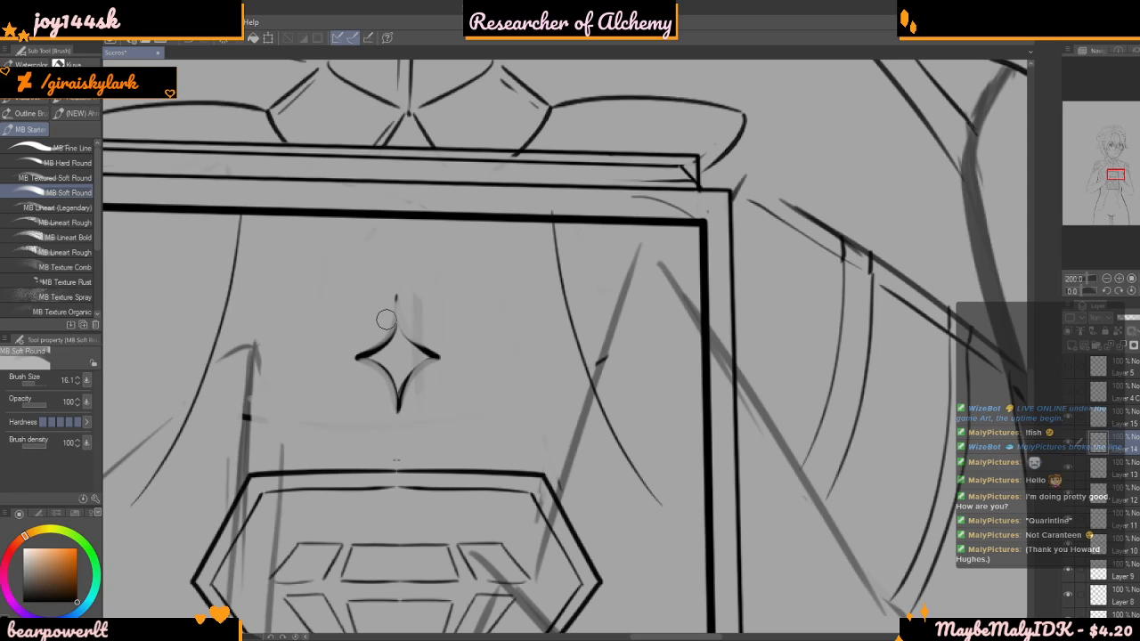
# Choose the MB Fine Line brush and set its size to 2.1 for reworking the star above the diamond
pyautogui.scroll(-4, 390, 227)
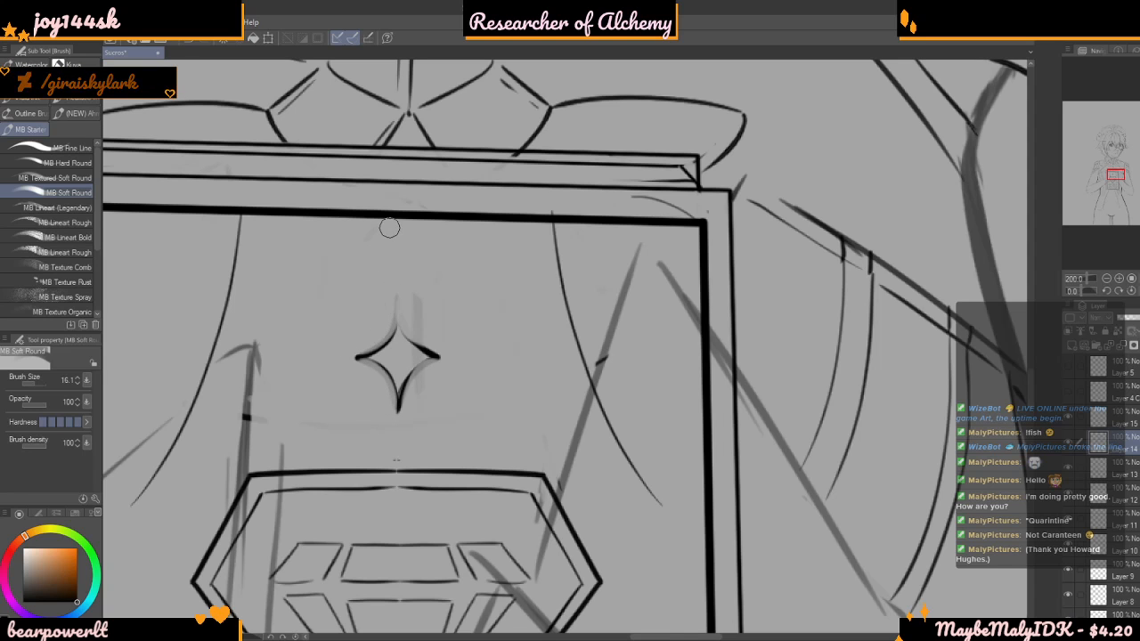
pyautogui.scroll(5, 474, 283)
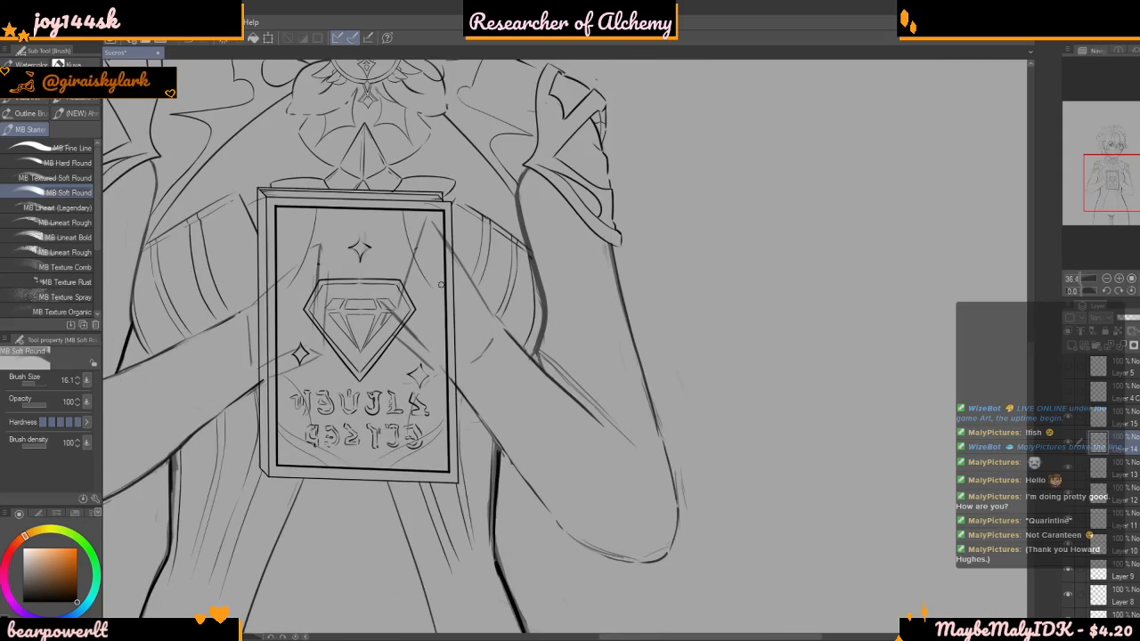
pyautogui.scroll(4, 448, 344)
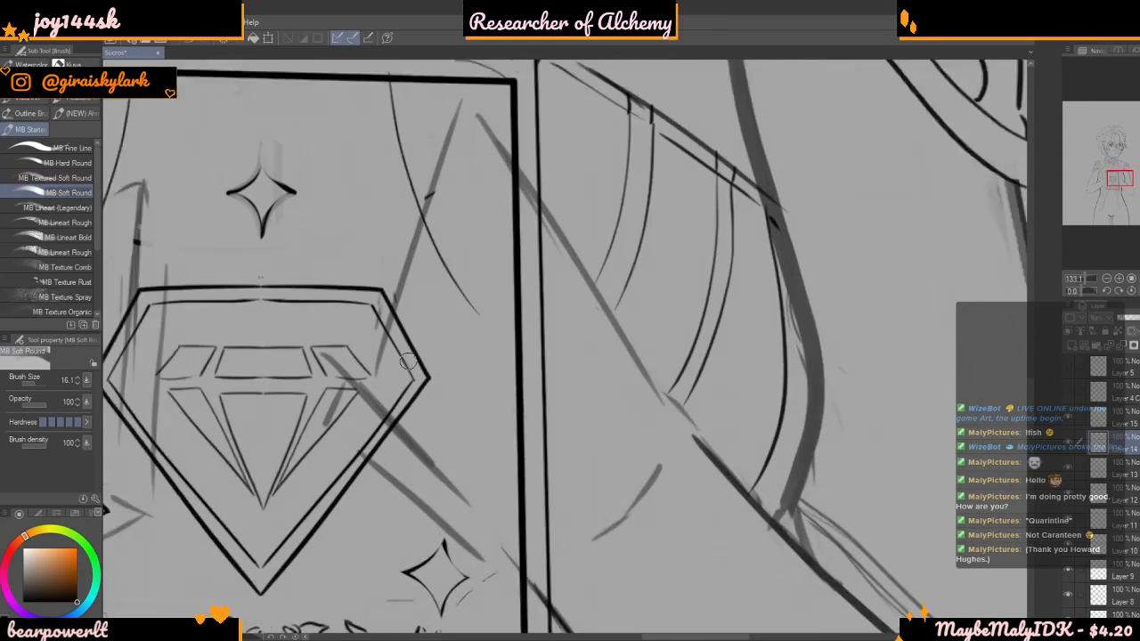
pyautogui.scroll(-2, 427, 287)
pyautogui.scroll(4, 427, 287)
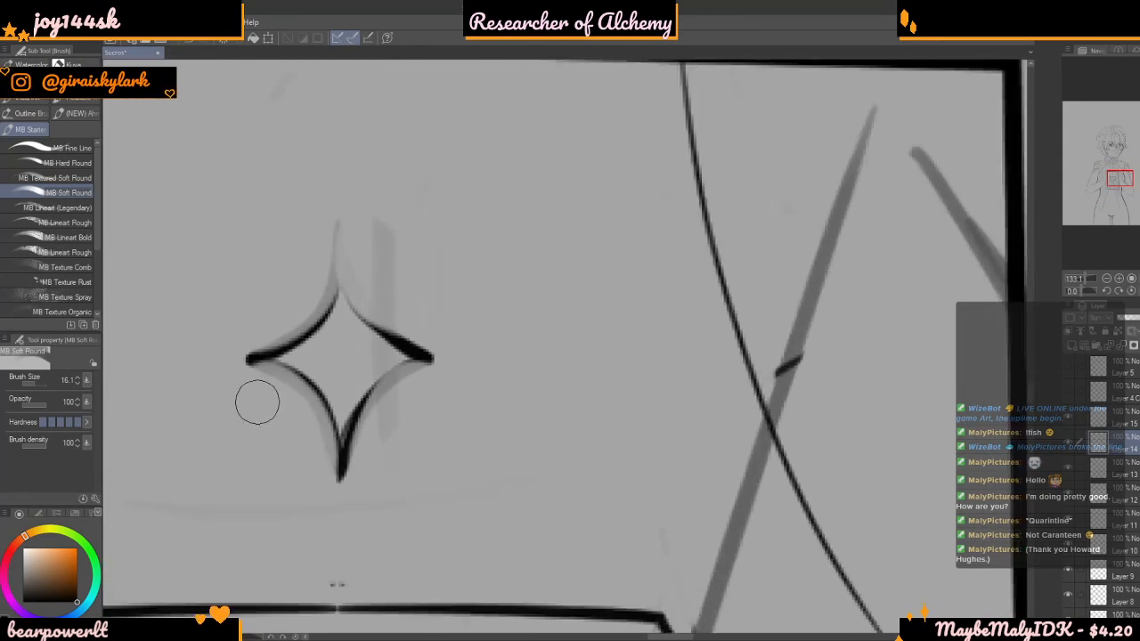
pyautogui.click(30, 384)
pyautogui.click(27, 385)
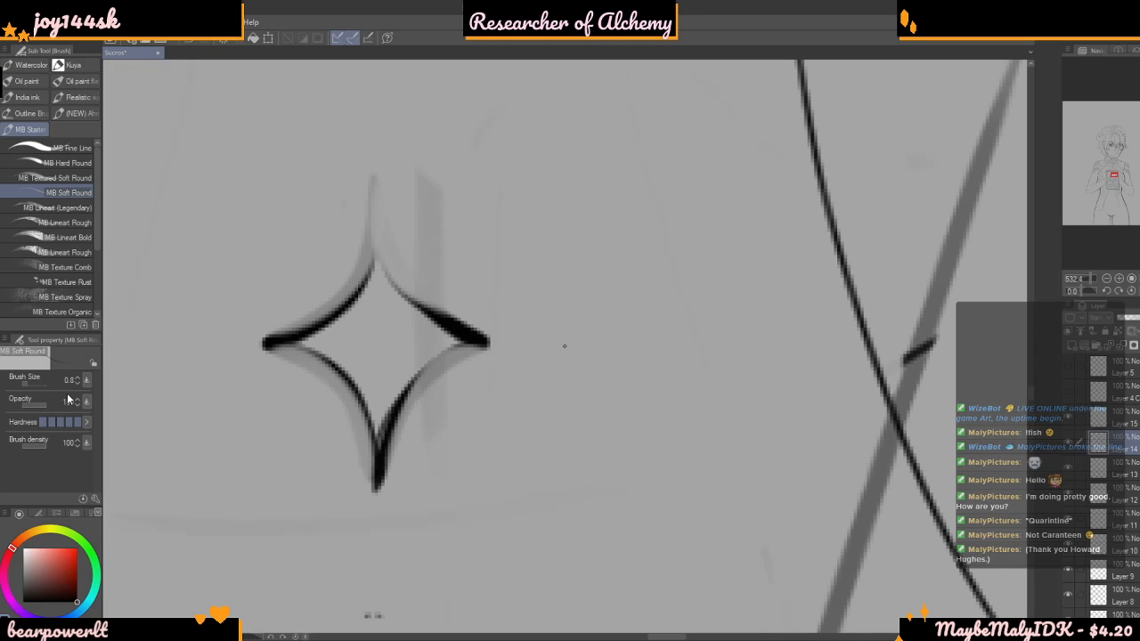
pyautogui.scroll(2, 525, 336)
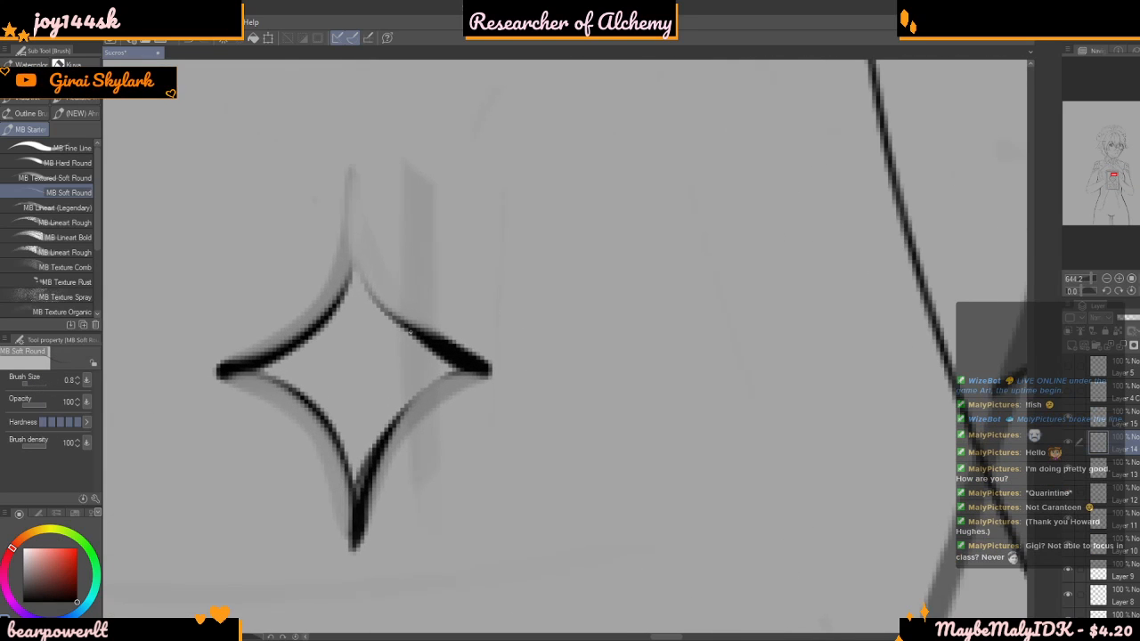
pyautogui.click(35, 148)
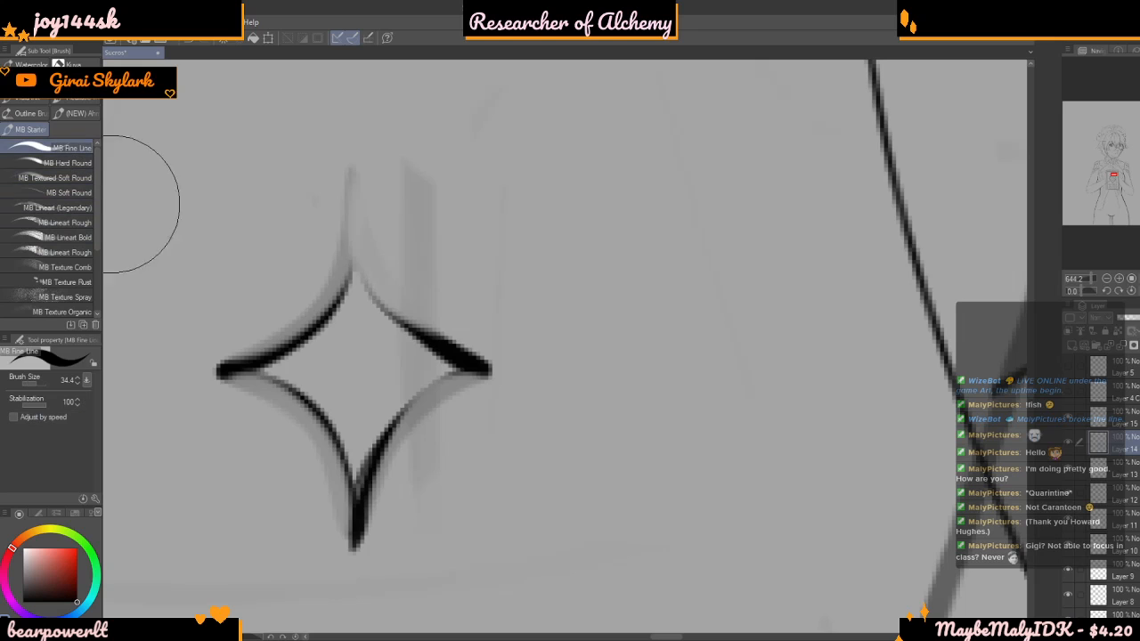
pyautogui.moveTo(47, 384); pyautogui.dragTo(27, 384)
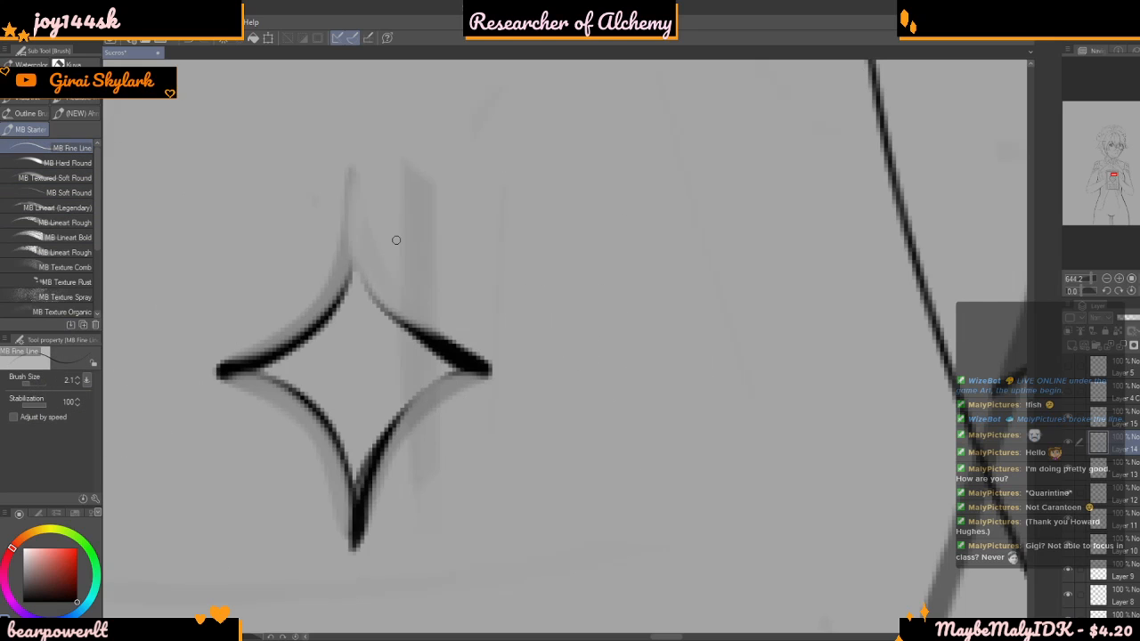
# Redraw the upper point of the star above the diamond with thin curves along both of its sides
pyautogui.scroll(2, 374, 225)
pyautogui.moveTo(339, 199)
pyautogui.mouseDown()
pyautogui.moveTo(333, 284)
pyautogui.moveTo(339, 204)
pyautogui.moveTo(318, 318)
pyautogui.mouseUp()
pyautogui.moveTo(338, 201); pyautogui.dragTo(318, 318)
pyautogui.moveTo(340, 209); pyautogui.dragTo(306, 333)
pyautogui.hotkey('ctrl', 'z')
pyautogui.moveTo(340, 219)
pyautogui.mouseDown()
pyautogui.moveTo(359, 312)
pyautogui.moveTo(393, 335)
pyautogui.mouseUp()
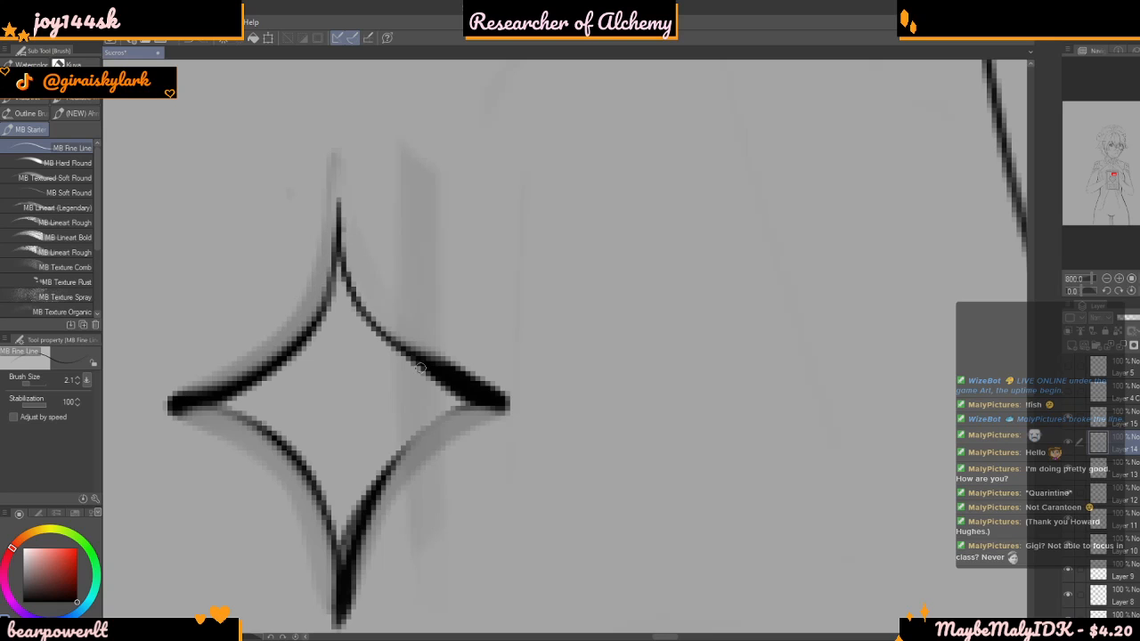
# Draw a thin curve along the star's lower-right edge, reaching its right tip
pyautogui.scroll(-2, 420, 310)
pyautogui.scroll(-3, 433, 278)
pyautogui.scroll(4, 395, 352)
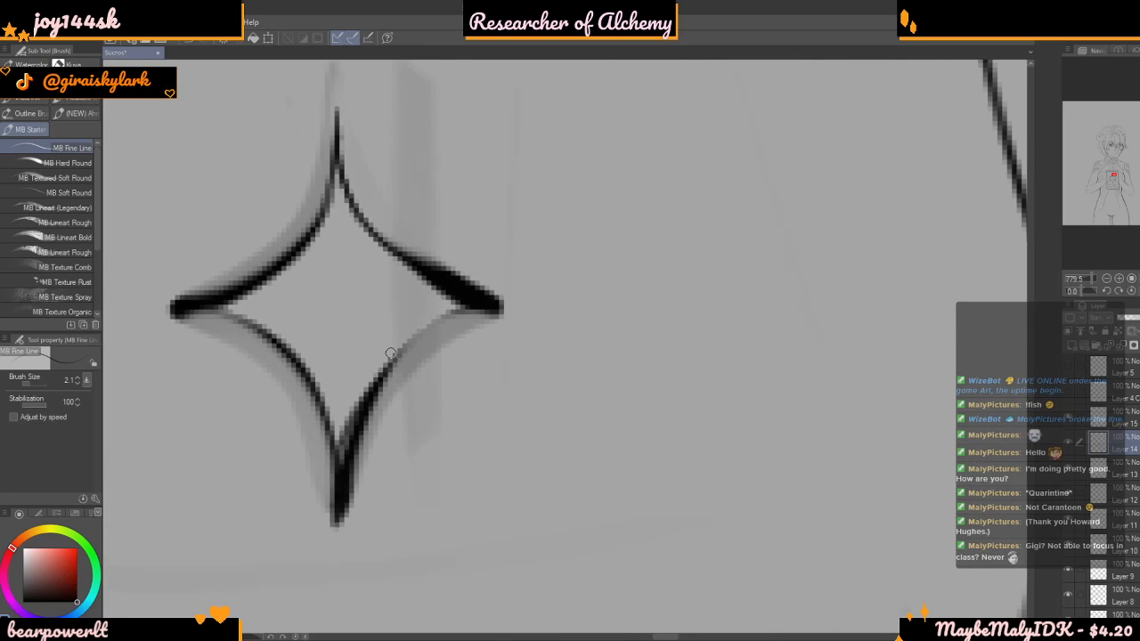
pyautogui.scroll(2, 414, 355)
pyautogui.moveTo(392, 361); pyautogui.dragTo(481, 303)
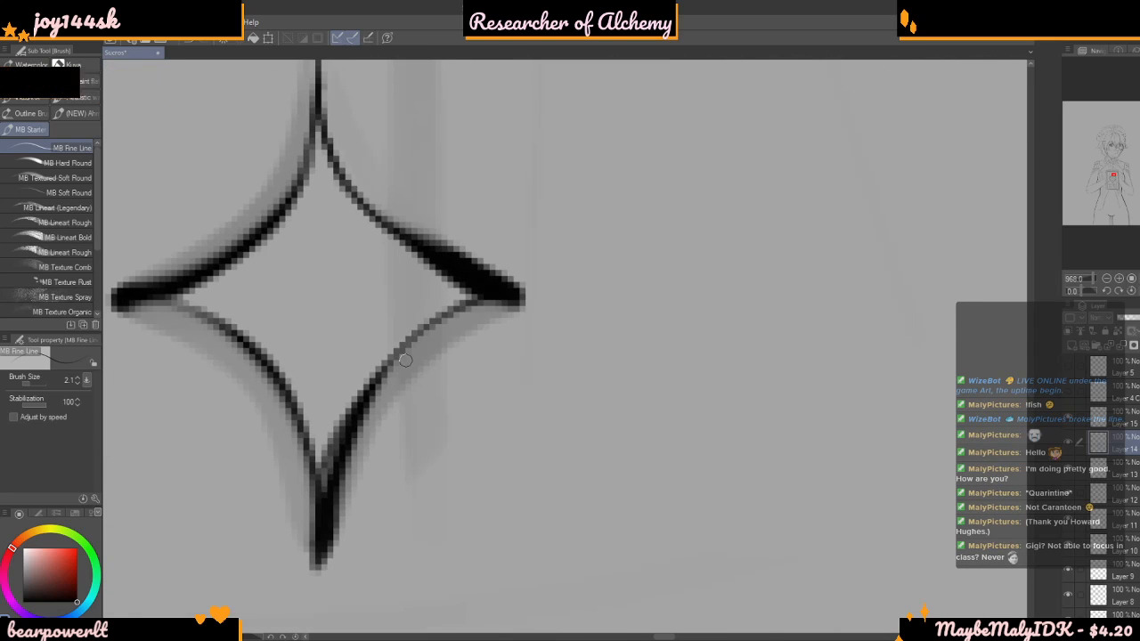
# Redraw the upper stretch of the star's lower-right edge as a thin curve running into its right tip
pyautogui.scroll(-2, 413, 345)
pyautogui.moveTo(392, 369); pyautogui.dragTo(481, 308)
pyautogui.hotkey('ctrl', 'z')
pyautogui.moveTo(395, 363); pyautogui.dragTo(481, 310)
pyautogui.hotkey('ctrl', 'z')
pyautogui.moveTo(390, 366); pyautogui.dragTo(489, 306)
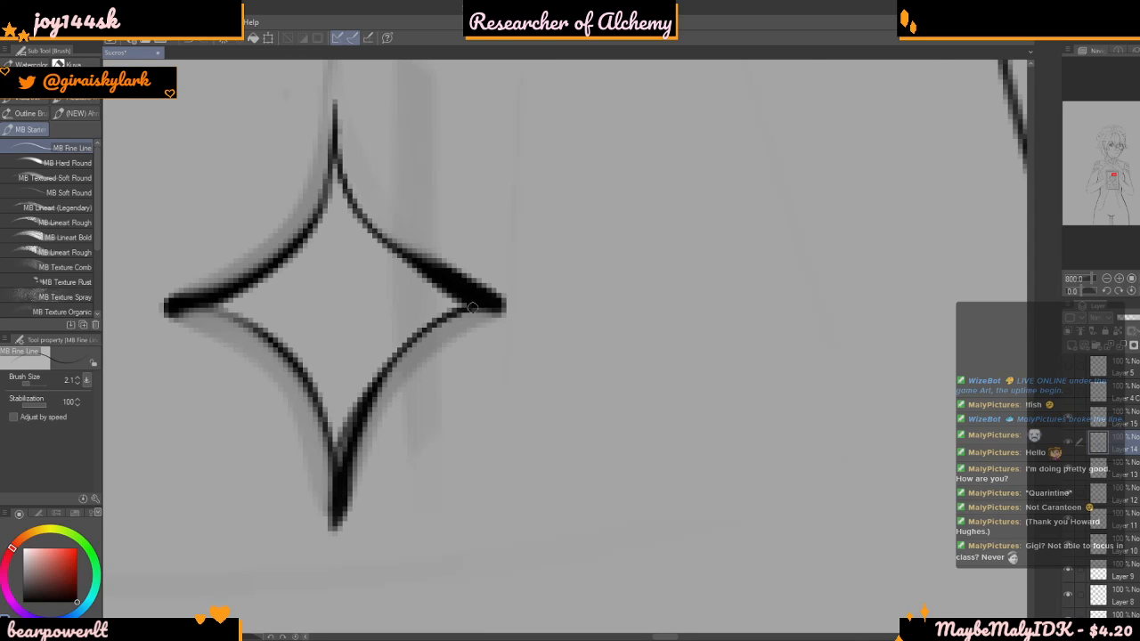
# Set the brush size to 9.7 and thicken the star's upper-right edge from the top point to the right tip
pyautogui.scroll(-4, 340, 387)
pyautogui.scroll(-5, 270, 347)
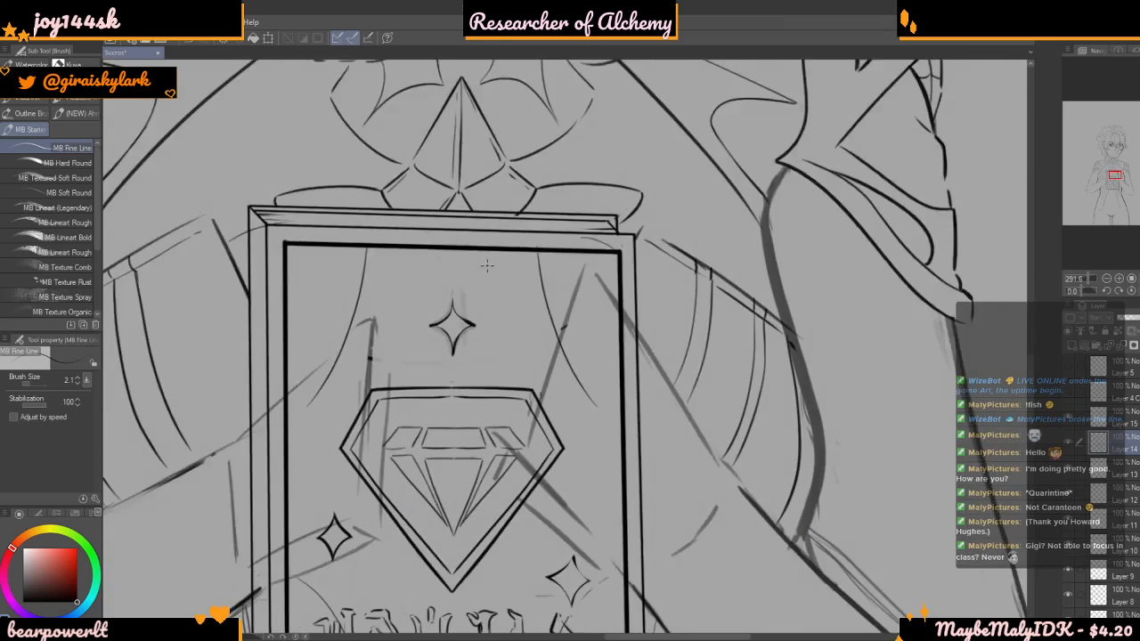
pyautogui.scroll(6, 457, 244)
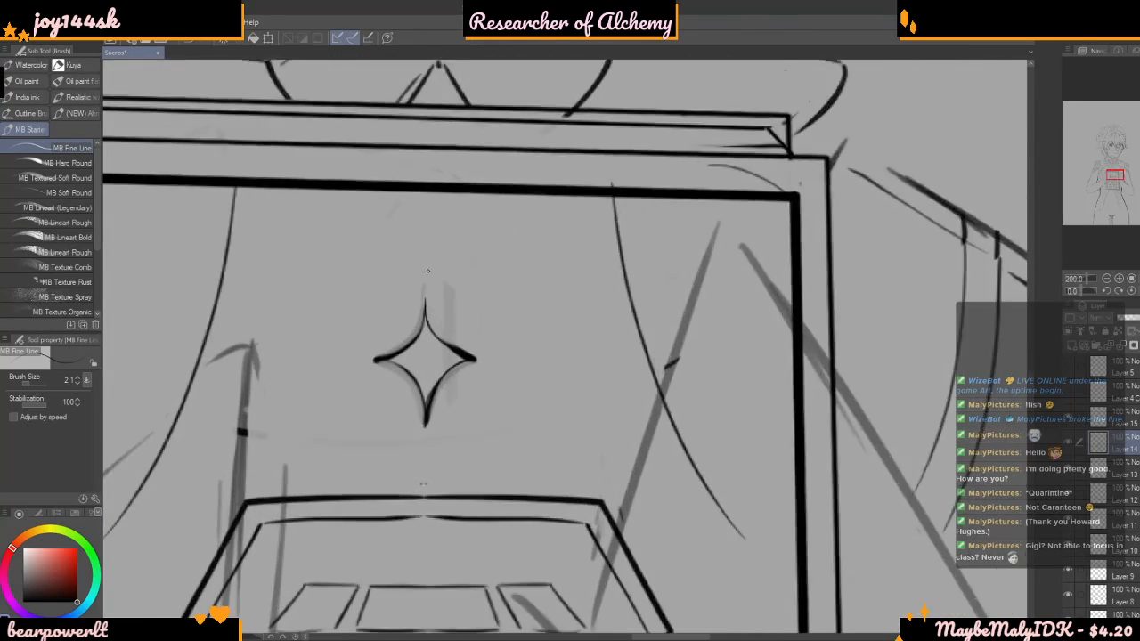
pyautogui.moveTo(42, 382); pyautogui.dragTo(32, 383)
pyautogui.scroll(1, 183, 306)
pyautogui.scroll(4, 486, 316)
pyautogui.moveTo(506, 292)
pyautogui.mouseDown()
pyautogui.moveTo(517, 386)
pyautogui.moveTo(542, 434)
pyautogui.moveTo(612, 486)
pyautogui.mouseUp()
pyautogui.moveTo(510, 296); pyautogui.dragTo(549, 431)
pyautogui.hotkey('ctrl', 'z')
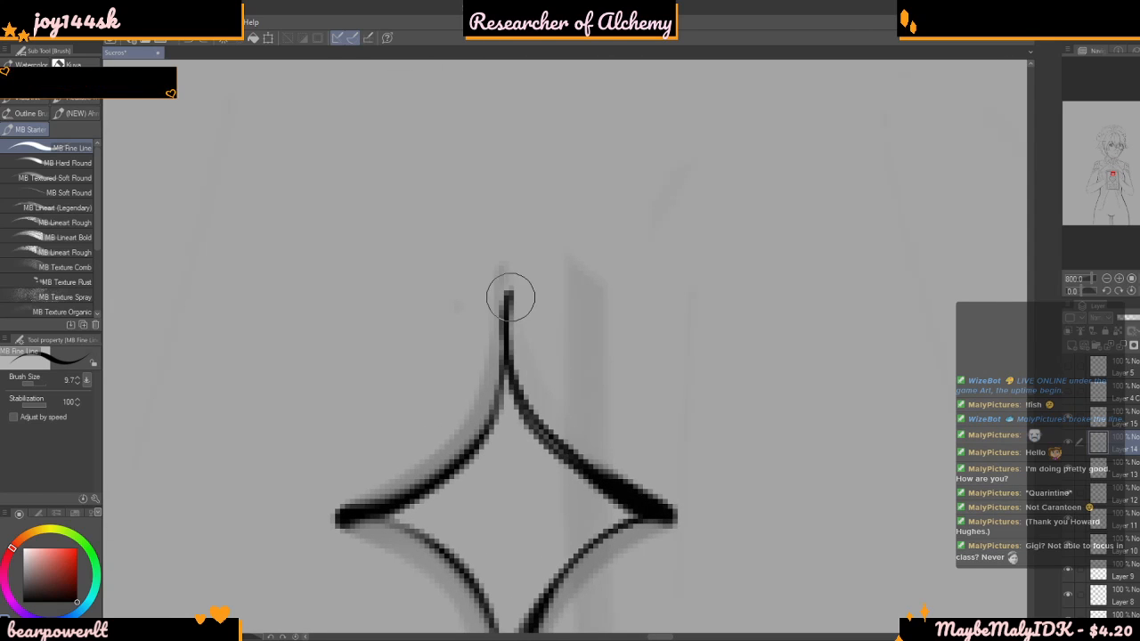
pyautogui.moveTo(510, 290)
pyautogui.mouseDown()
pyautogui.moveTo(549, 431)
pyautogui.moveTo(585, 442)
pyautogui.moveTo(509, 369)
pyautogui.moveTo(621, 482)
pyautogui.mouseUp()
pyautogui.scroll(-1, 575, 441)
pyautogui.moveTo(572, 442); pyautogui.dragTo(634, 479)
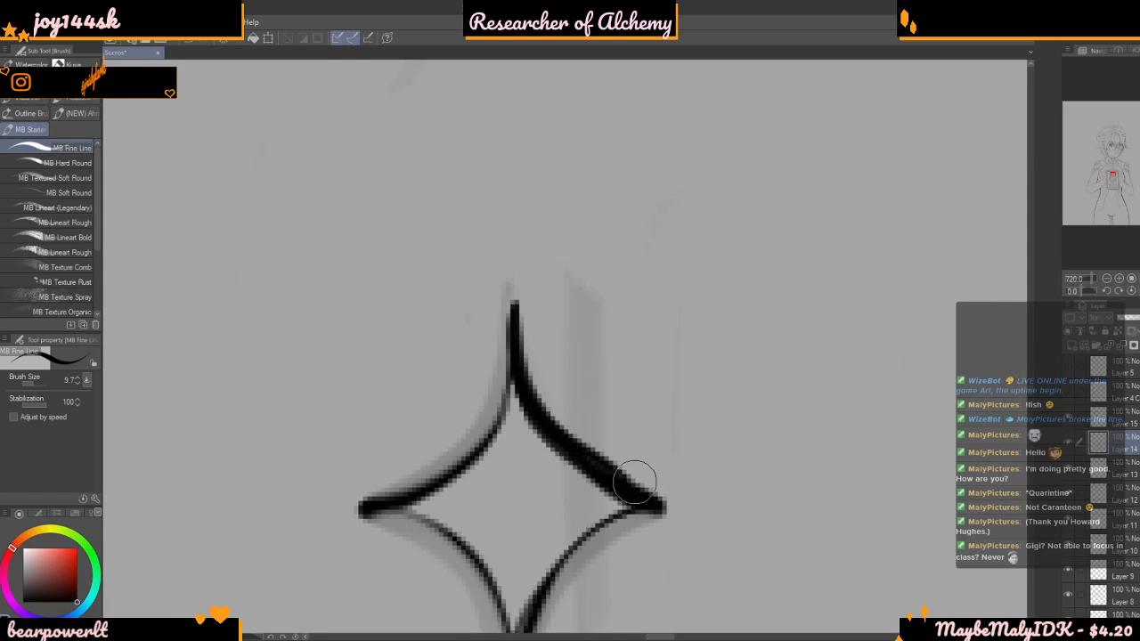
# Compare the line weight of the reworked star with the surrounding book cover, up close and from farther away
pyautogui.scroll(-4, 587, 367)
pyautogui.scroll(-4, 539, 309)
pyautogui.scroll(5, 644, 270)
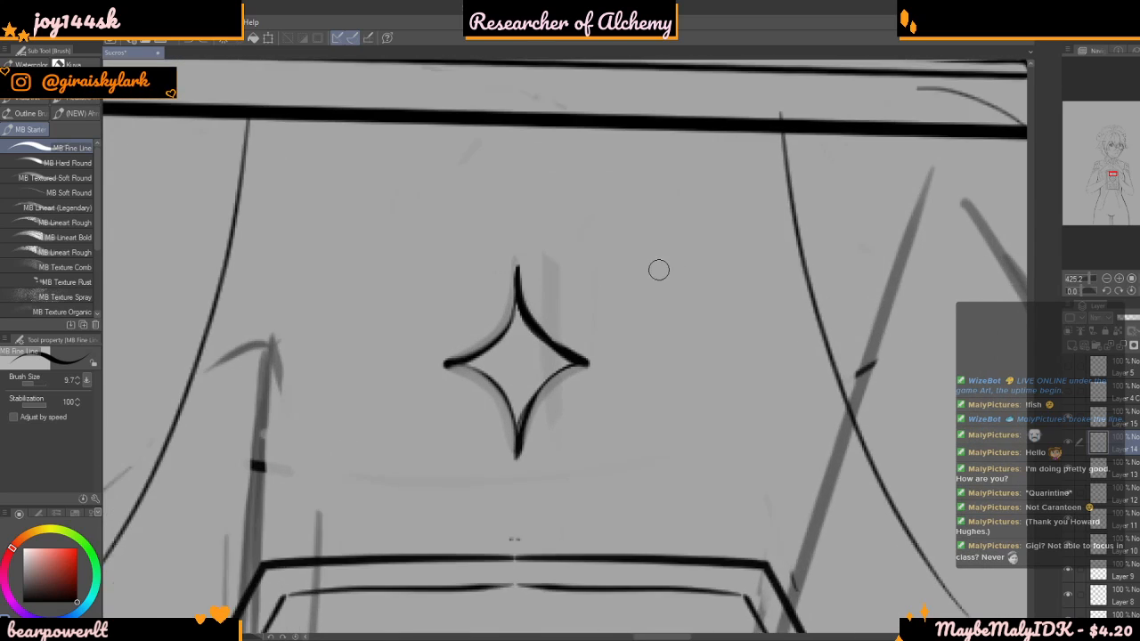
pyautogui.scroll(1, 746, 237)
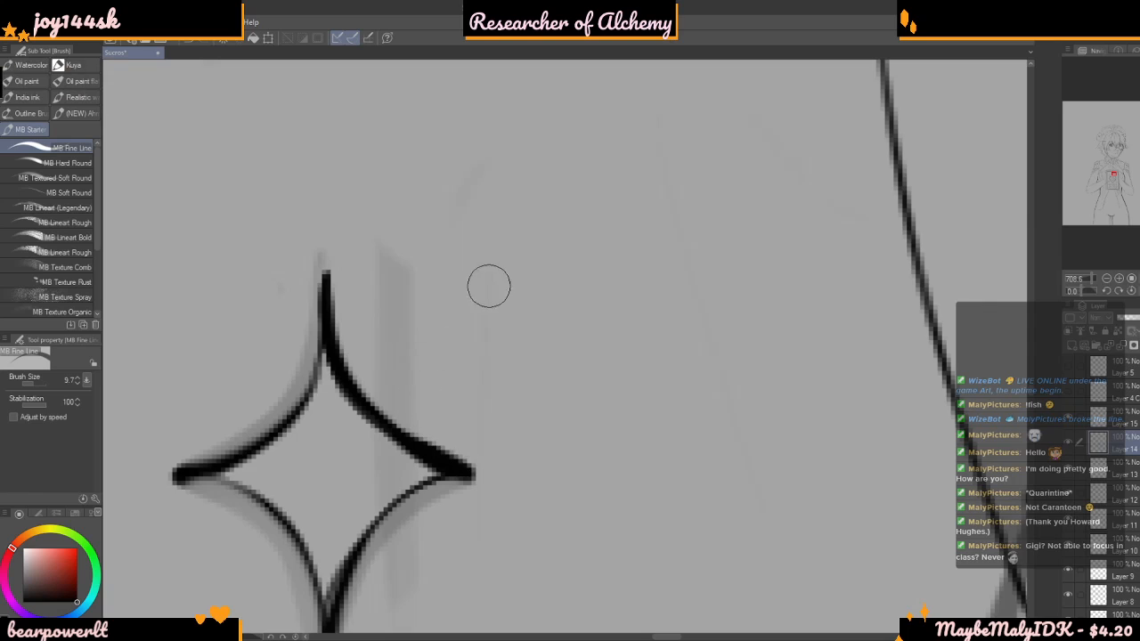
pyautogui.scroll(-5, 463, 301)
pyautogui.scroll(-5, 535, 247)
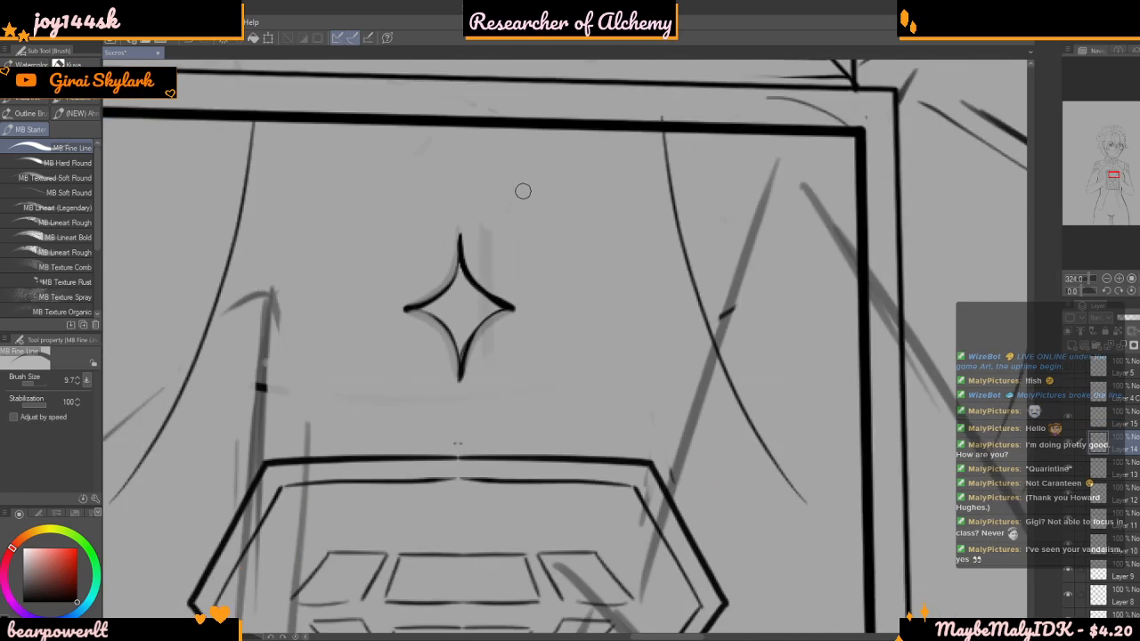
pyautogui.scroll(-3, 501, 207)
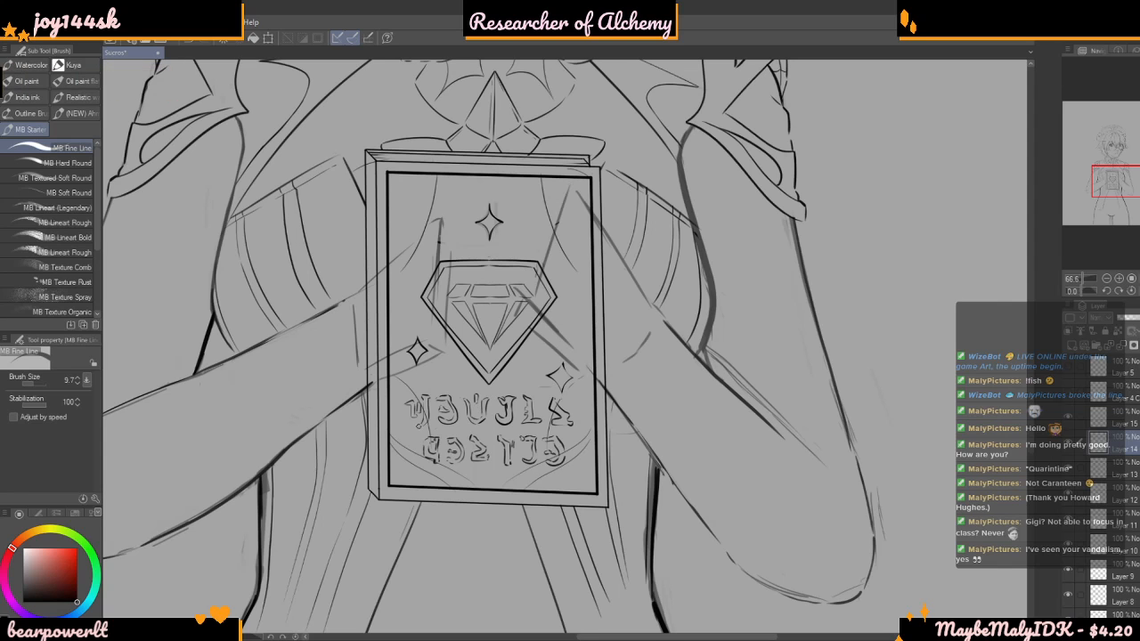
# Examine the book cover's stars, diamond and lettering and the arms holding the book against the whole figure
pyautogui.scroll(-1, 406, 405)
pyautogui.scroll(-3, 393, 430)
pyautogui.scroll(2, 394, 429)
pyautogui.scroll(-2, 394, 429)
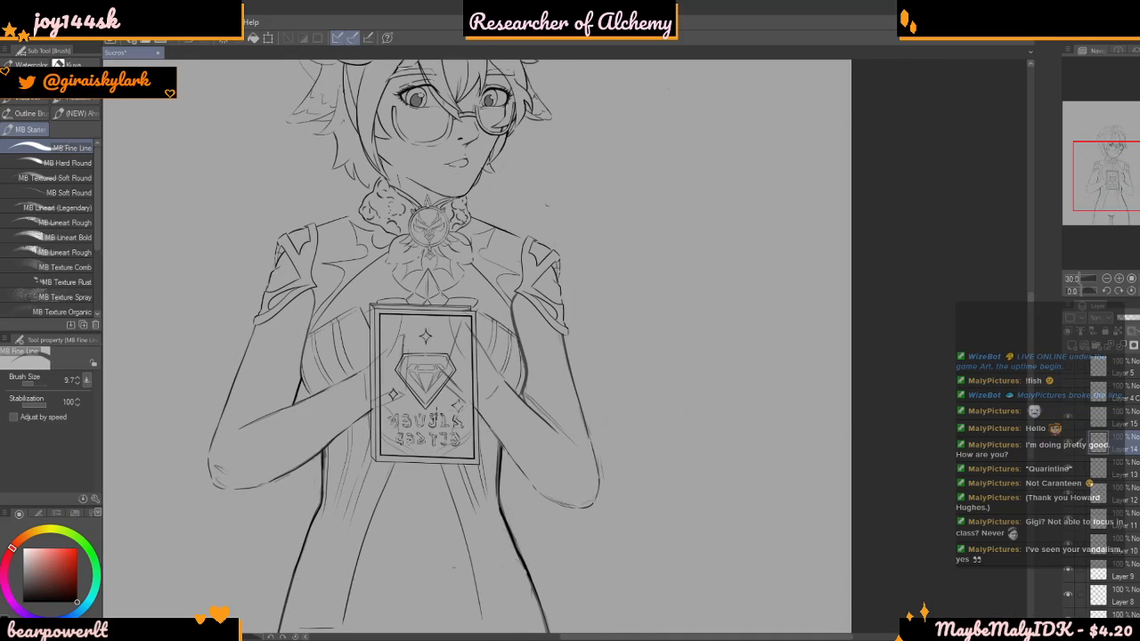
pyautogui.scroll(1, 394, 430)
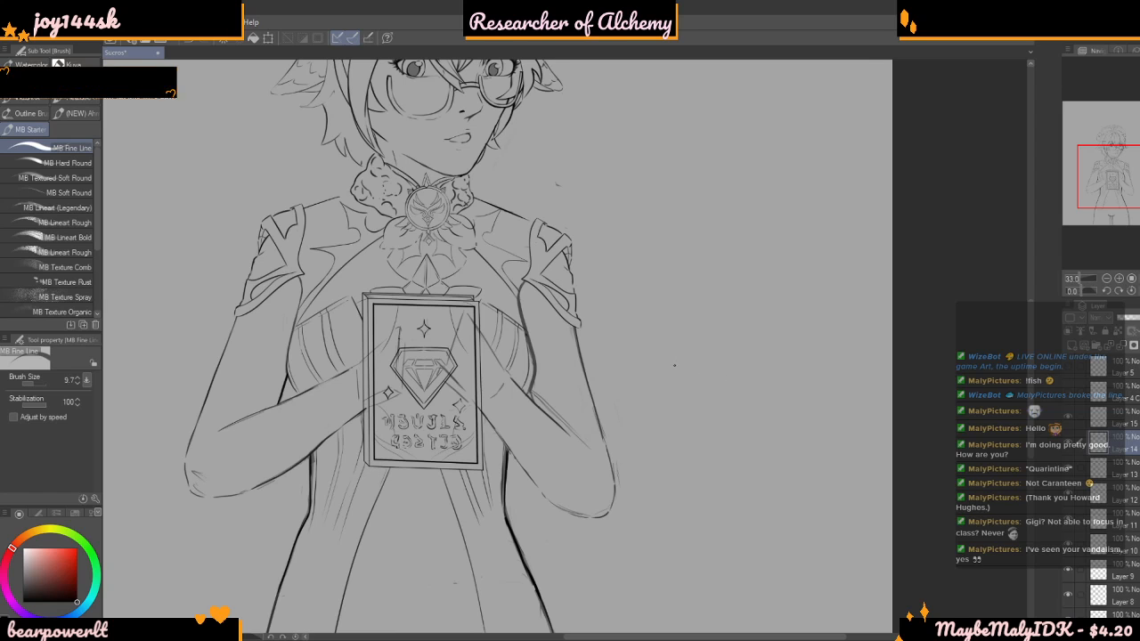
pyautogui.scroll(3, 441, 374)
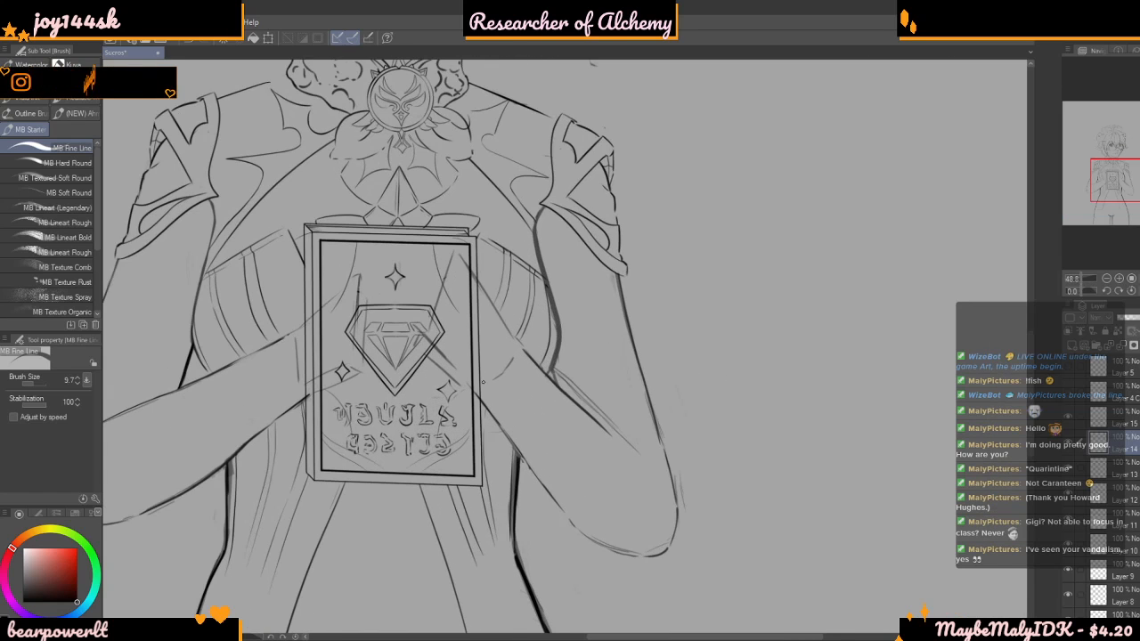
pyautogui.scroll(3, 412, 311)
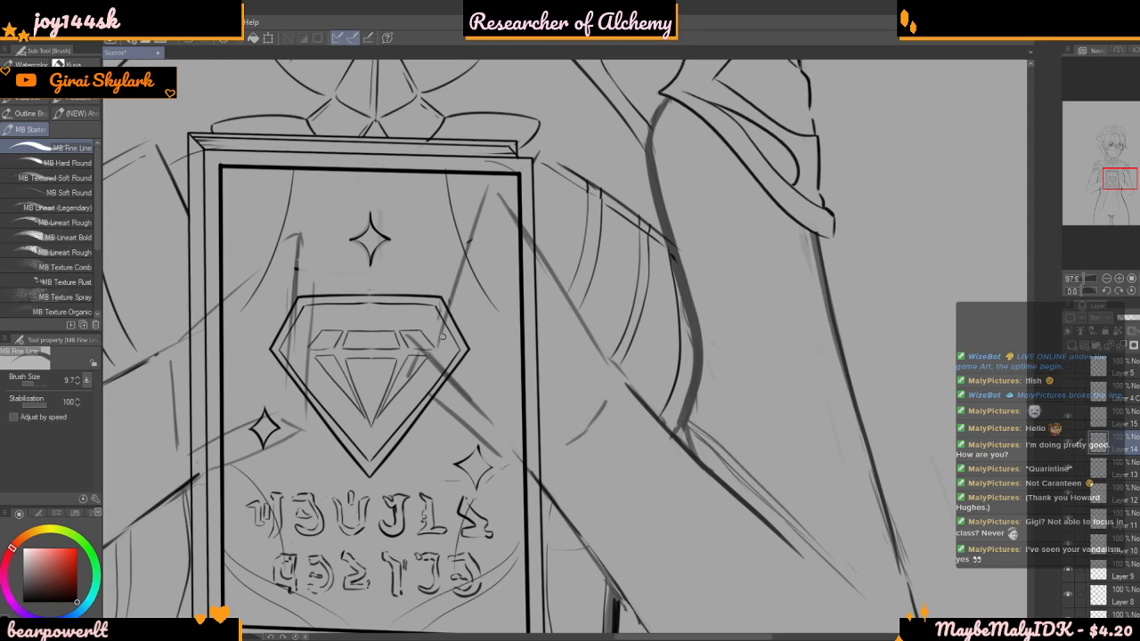
pyautogui.scroll(-5, 442, 337)
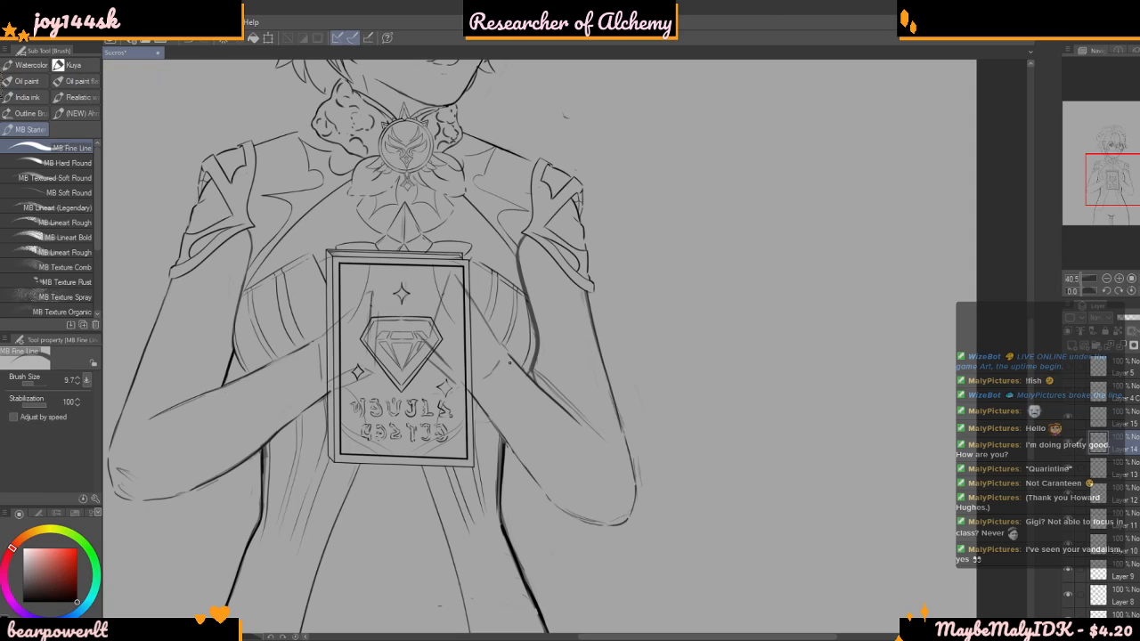
pyautogui.scroll(-1, 459, 357)
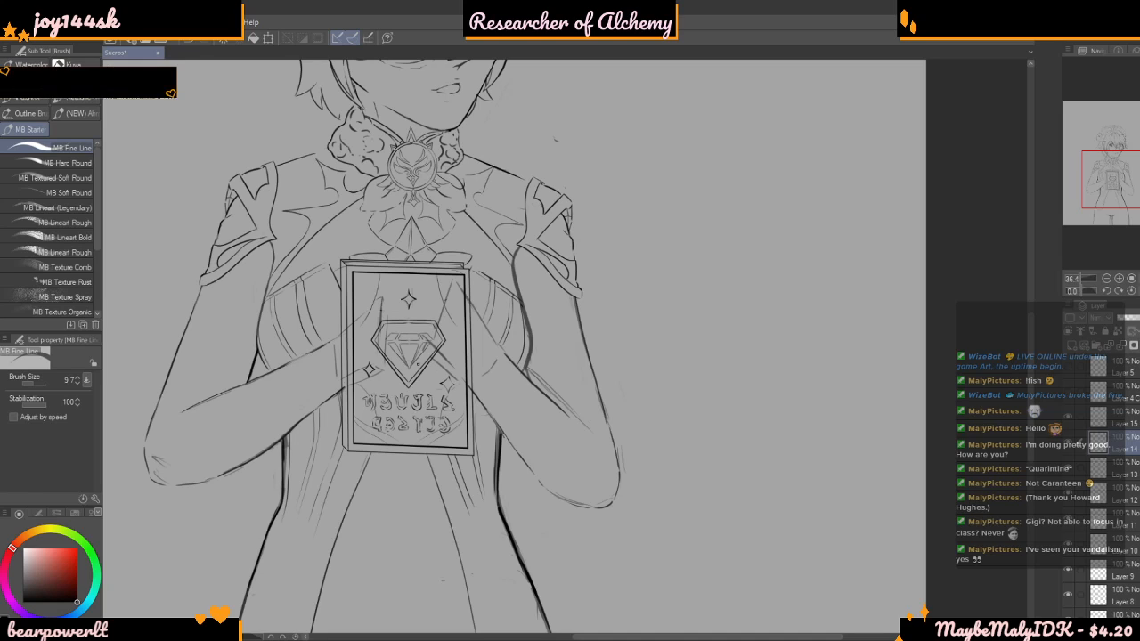
pyautogui.scroll(2, 410, 362)
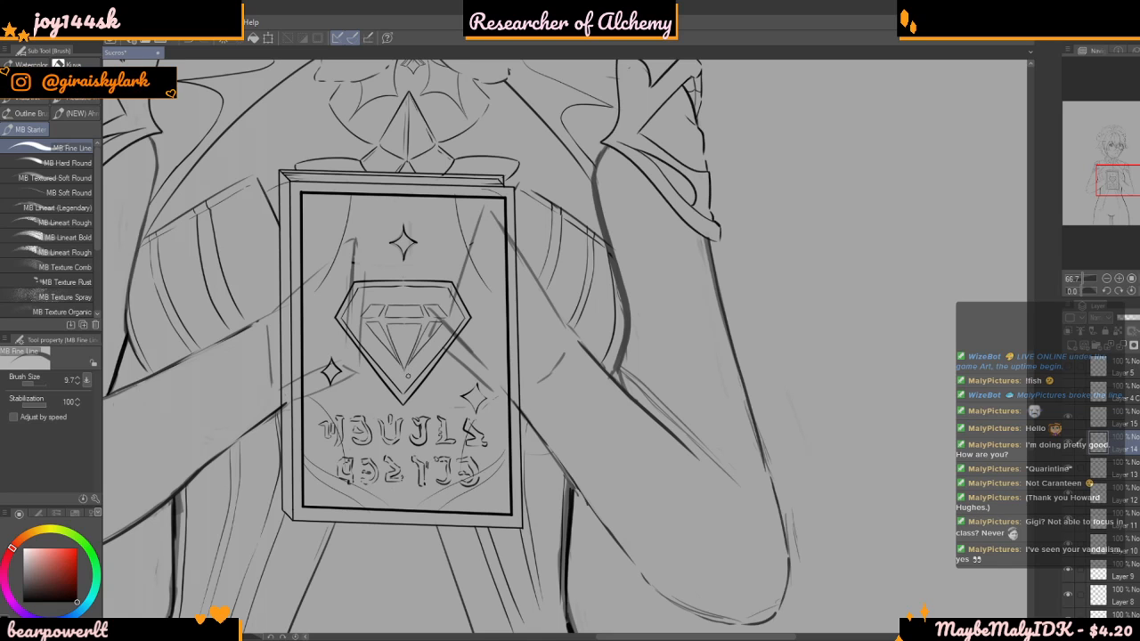
pyautogui.scroll(-2, 408, 368)
pyautogui.scroll(2, 433, 434)
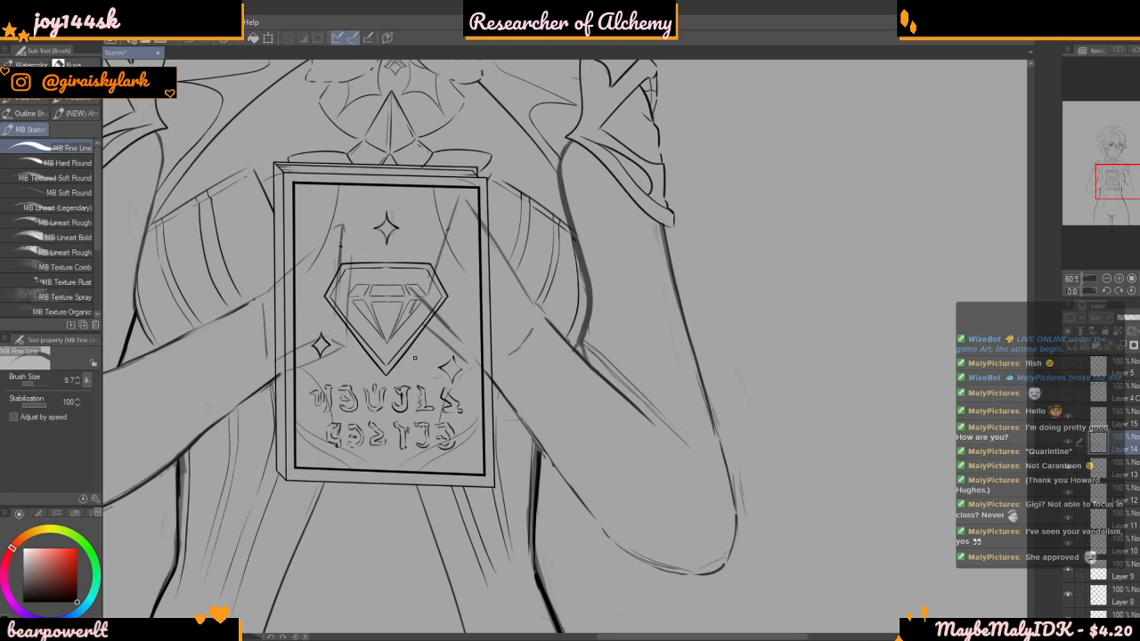
pyautogui.scroll(-3, 414, 358)
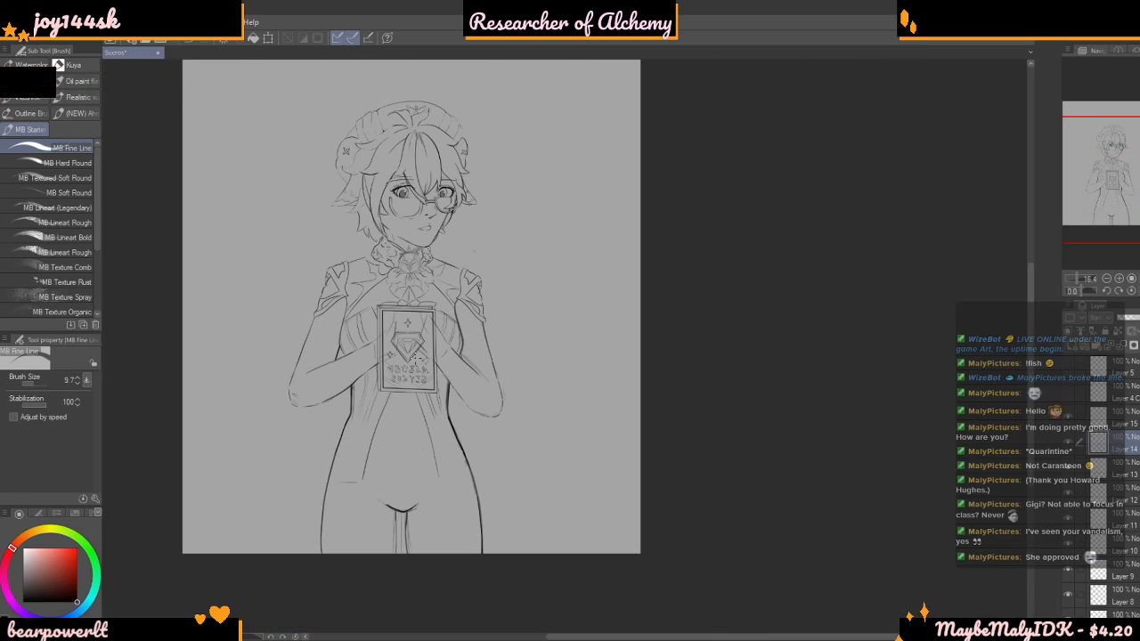
pyautogui.scroll(2, 413, 356)
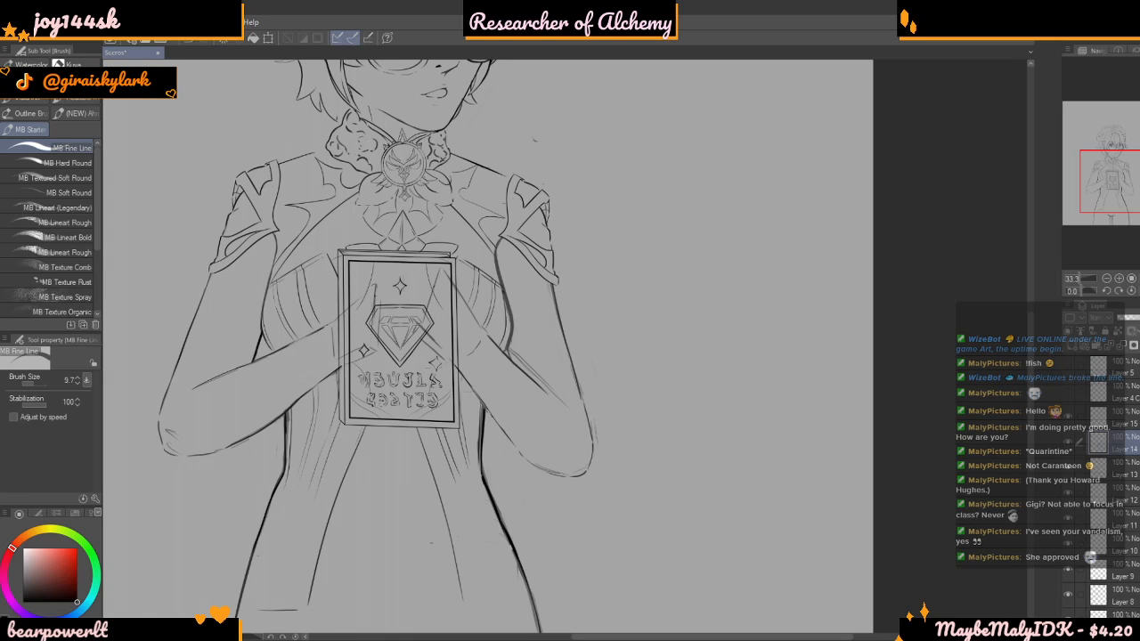
pyautogui.scroll(-2, 398, 354)
pyautogui.scroll(2, 398, 366)
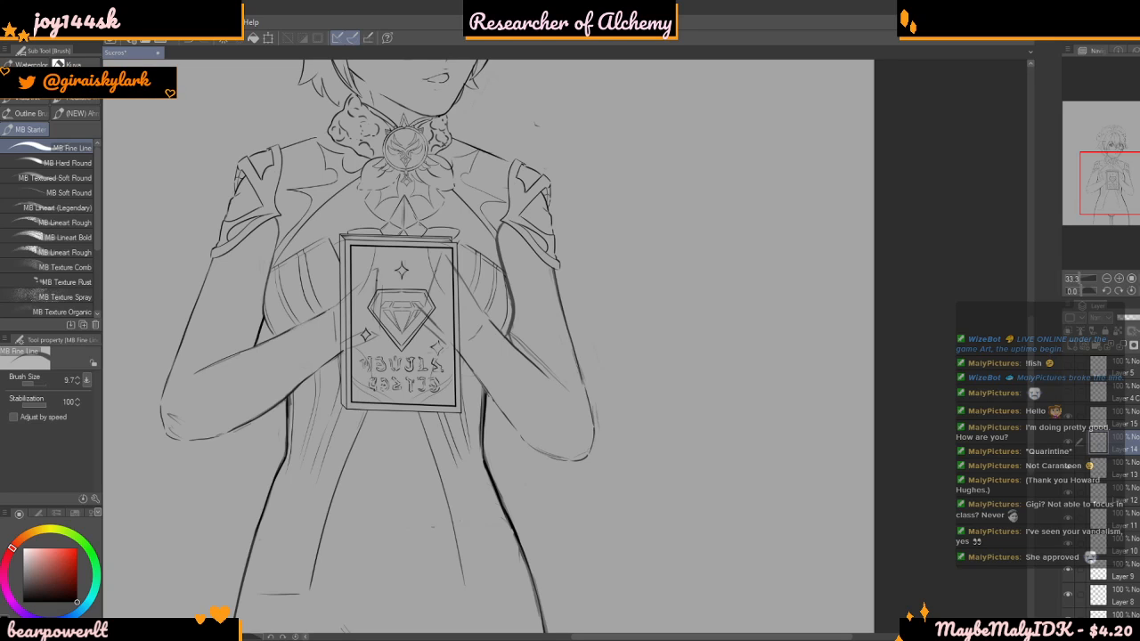
pyautogui.scroll(-2, 398, 354)
pyautogui.scroll(2, 398, 354)
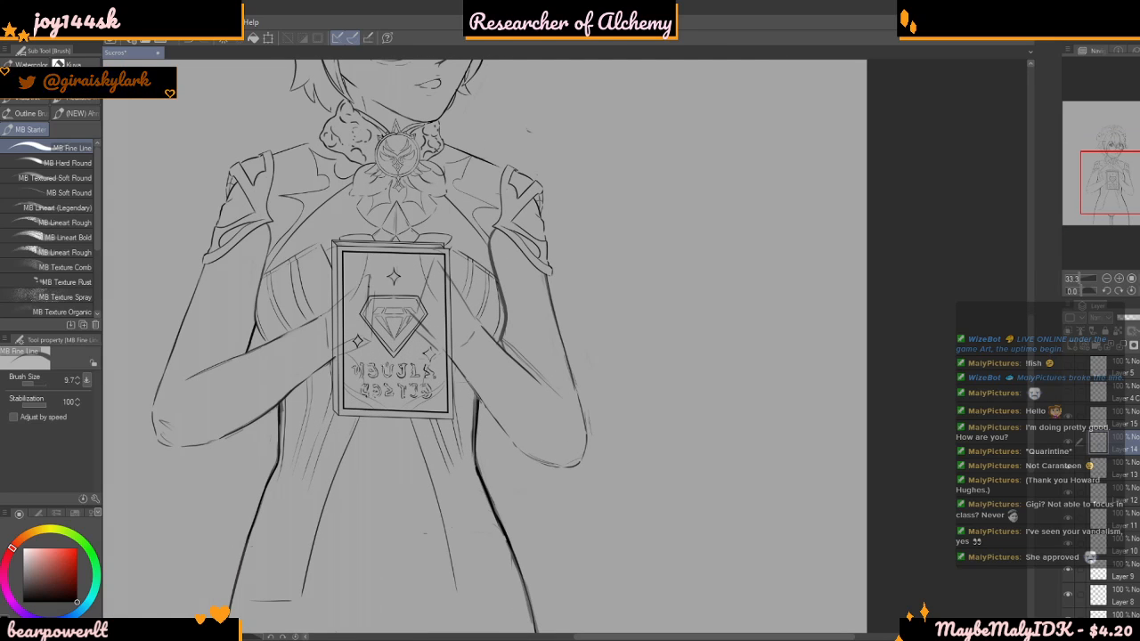
pyautogui.scroll(-2, 360, 365)
pyautogui.scroll(2, 346, 365)
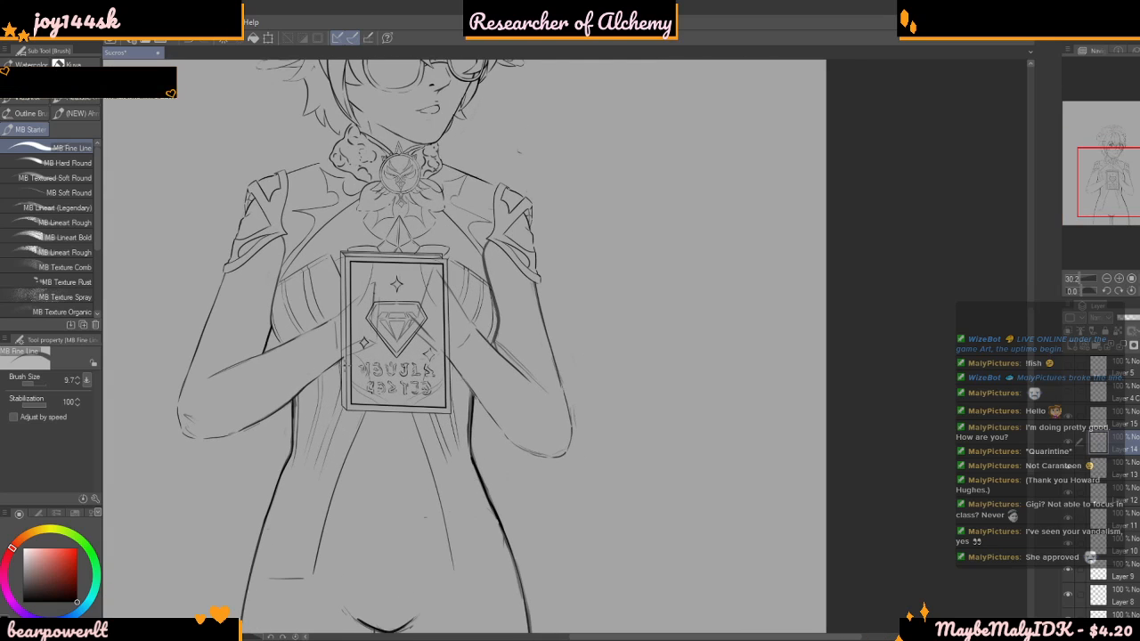
pyautogui.scroll(3, 374, 337)
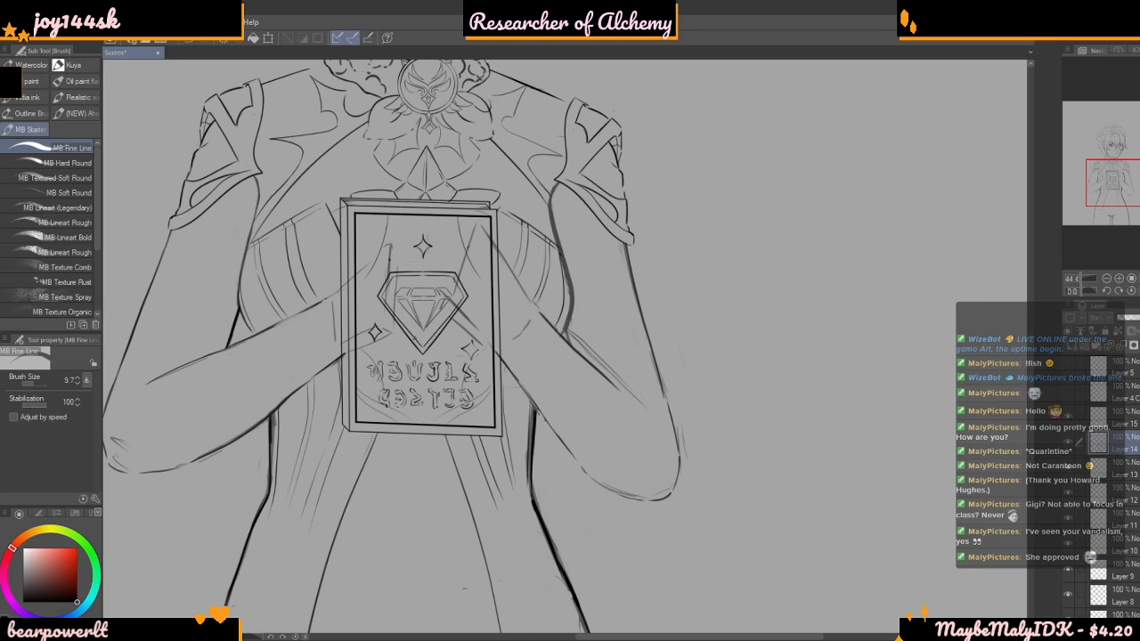
pyautogui.scroll(-2, 344, 360)
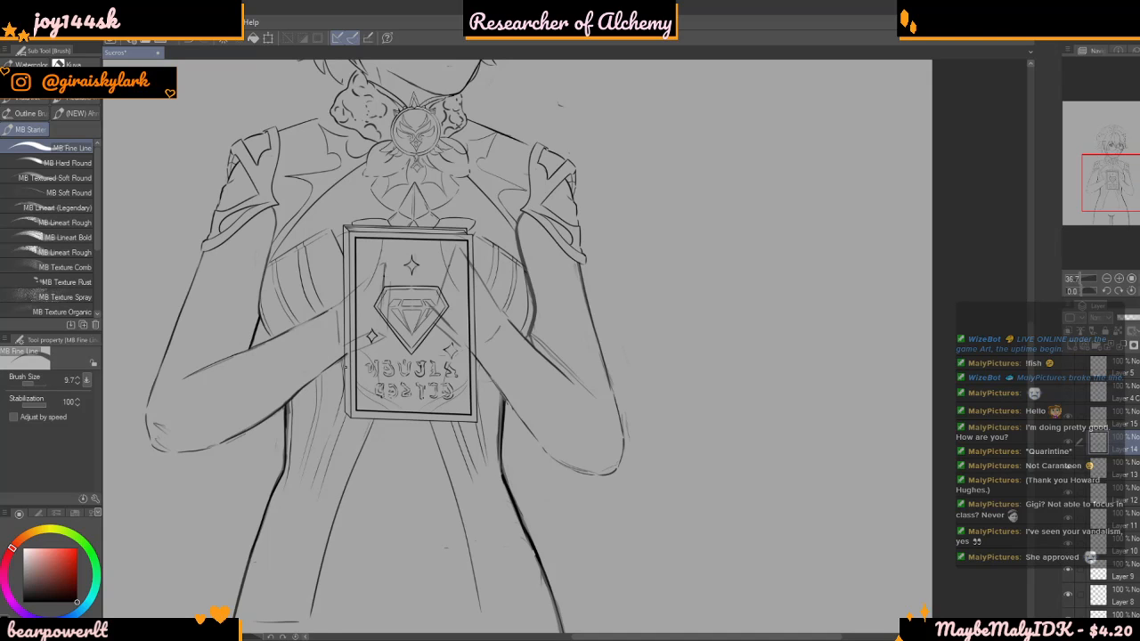
pyautogui.scroll(5, 424, 378)
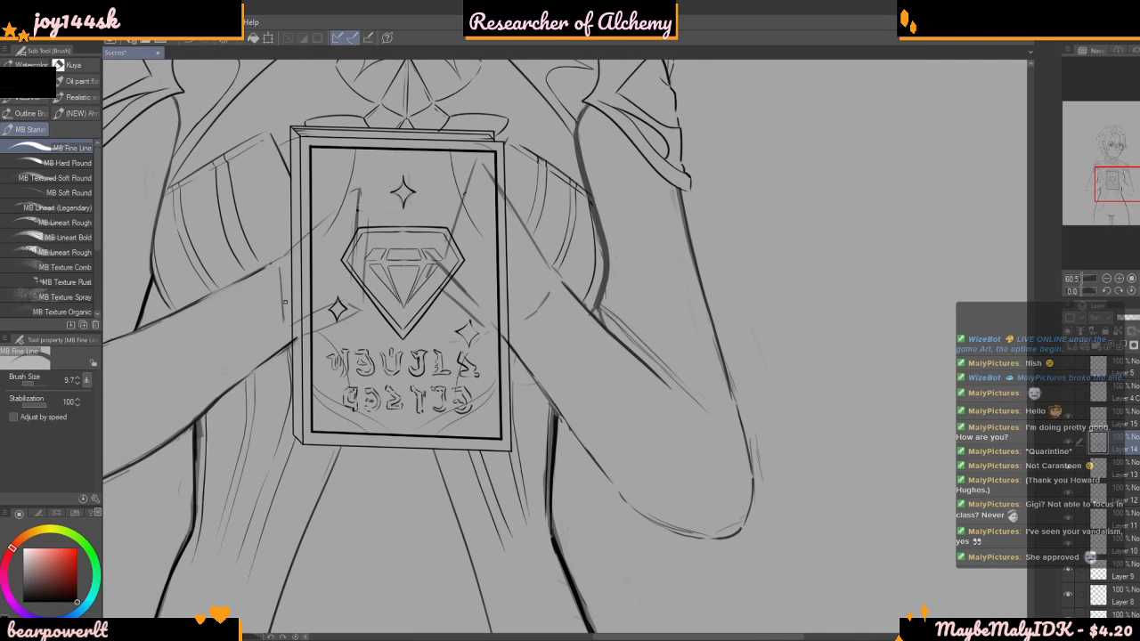
pyautogui.scroll(-4, 286, 302)
pyautogui.scroll(3, 495, 411)
pyautogui.scroll(-4, 525, 459)
pyautogui.scroll(5, 378, 340)
pyautogui.scroll(10, 352, 329)
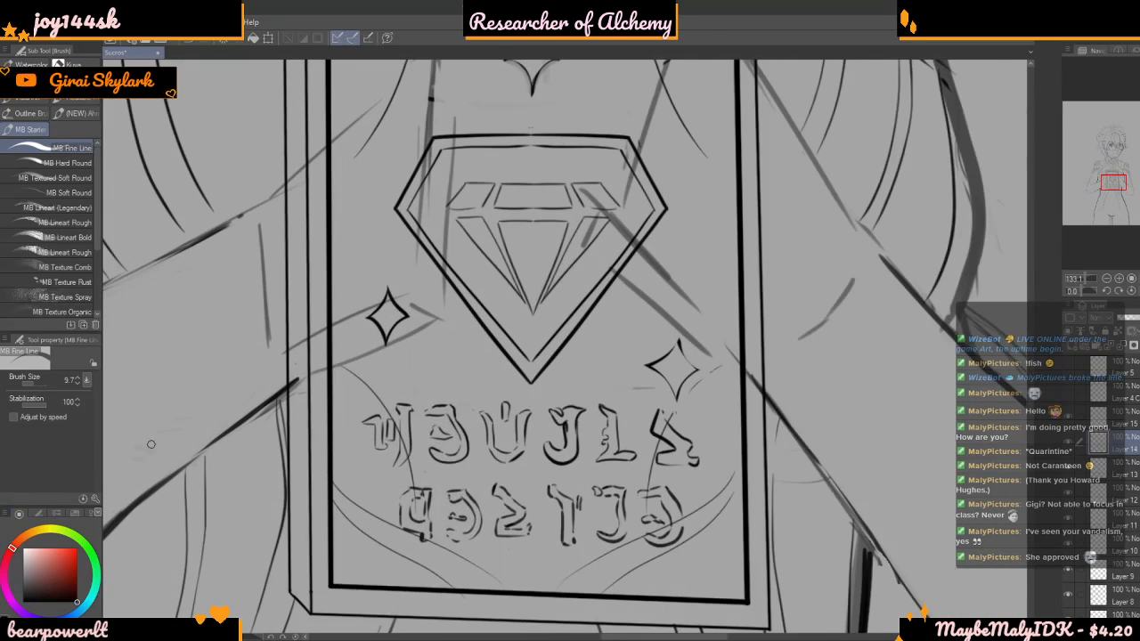
pyautogui.scroll(2, 294, 374)
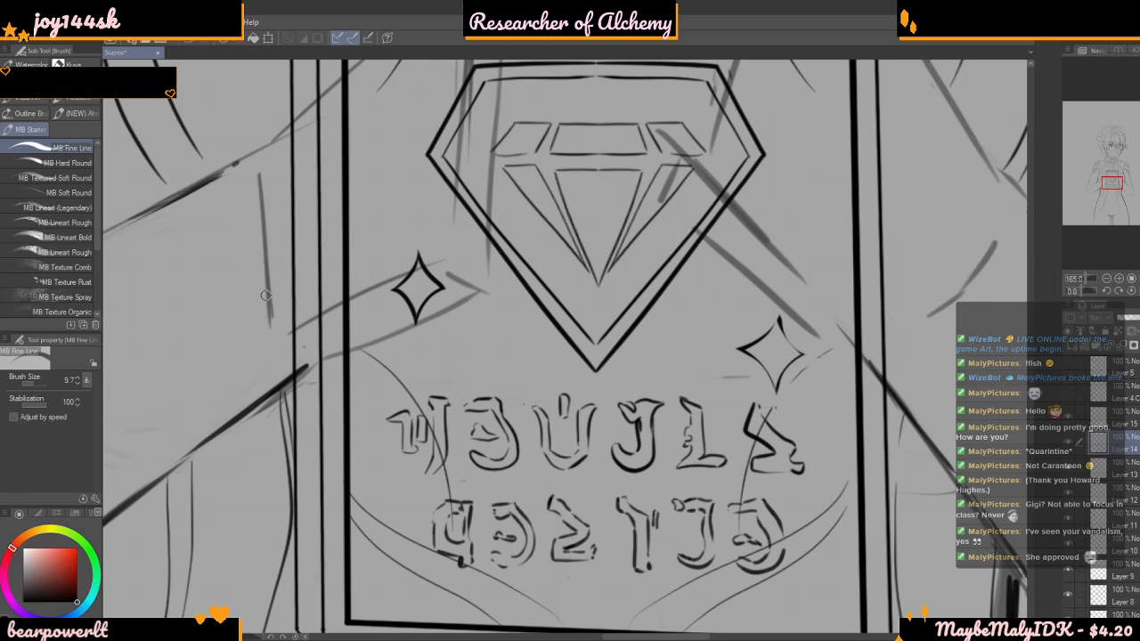
pyautogui.scroll(-5, 266, 296)
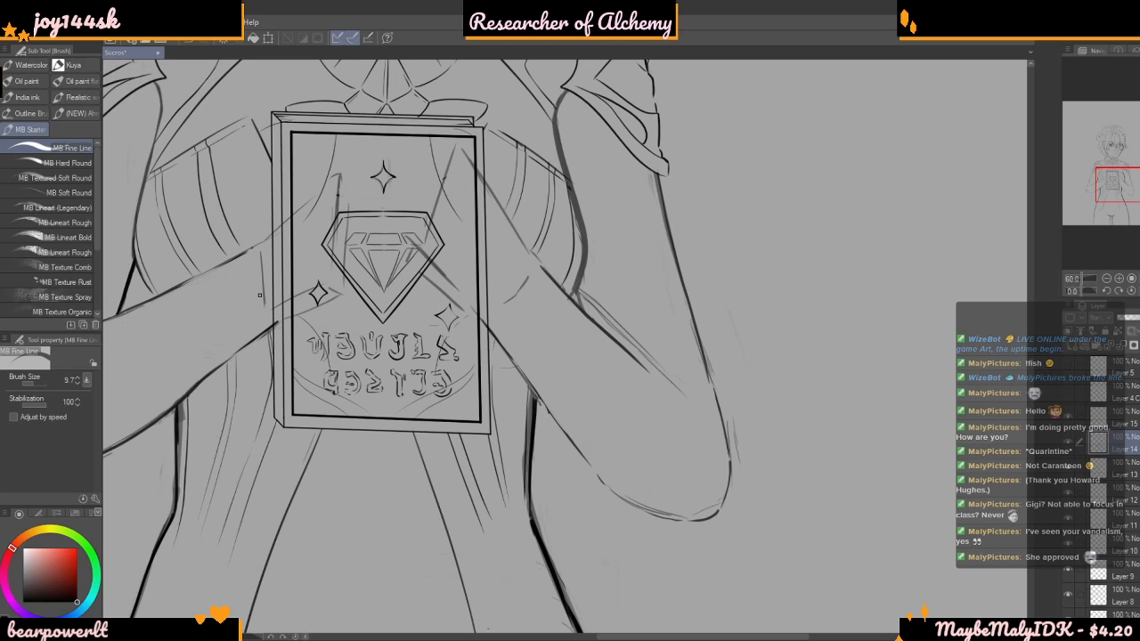
pyautogui.scroll(-2, 260, 296)
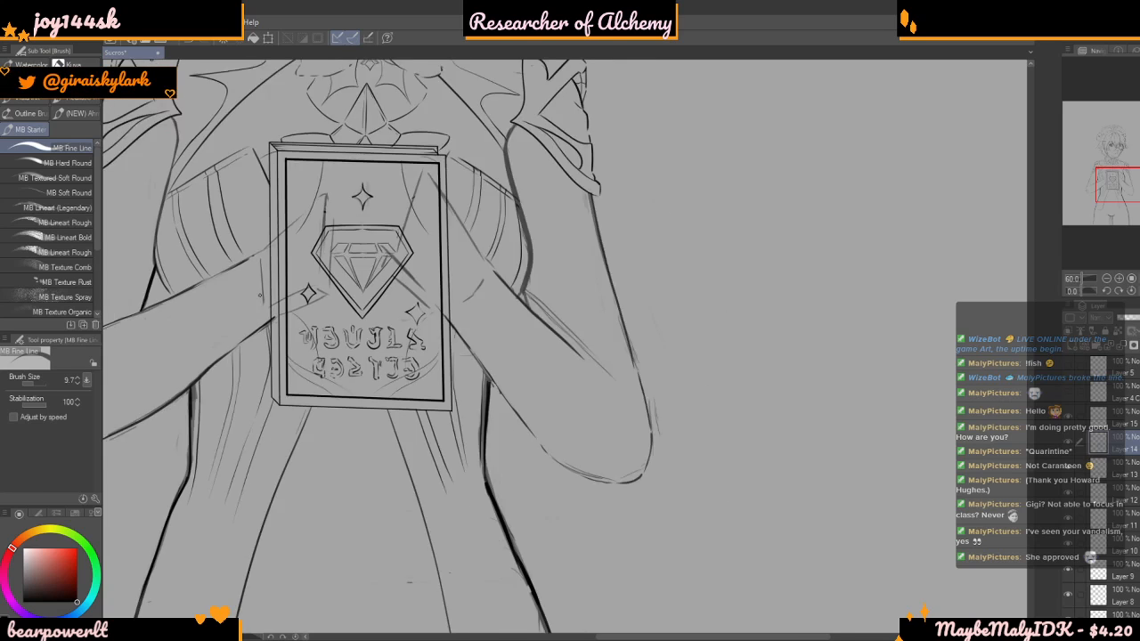
pyautogui.scroll(-3, 259, 296)
pyautogui.scroll(2, 303, 320)
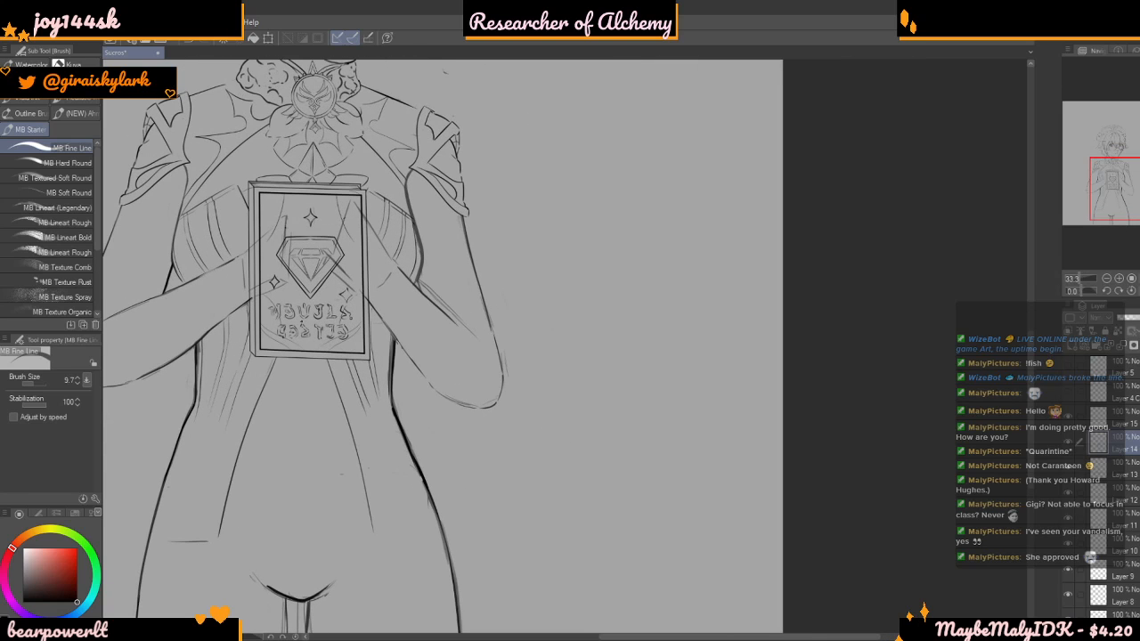
pyautogui.scroll(2, 638, 369)
pyautogui.scroll(-2, 544, 333)
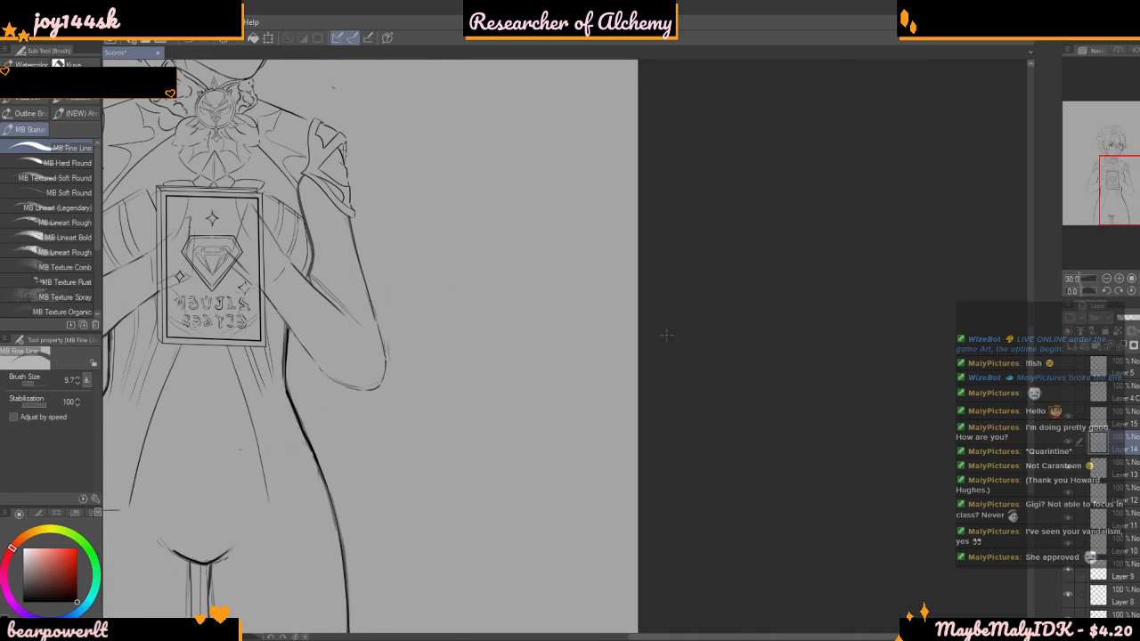
pyautogui.scroll(-4, 832, 404)
pyautogui.scroll(2, 156, 231)
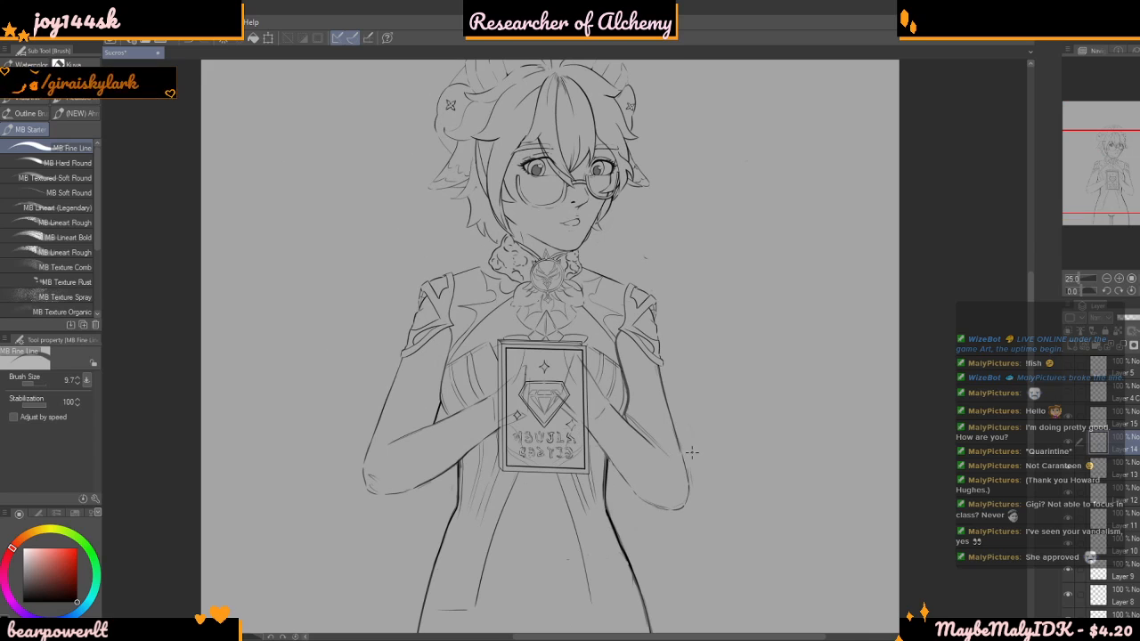
pyautogui.scroll(1, 658, 443)
pyautogui.scroll(4, 658, 443)
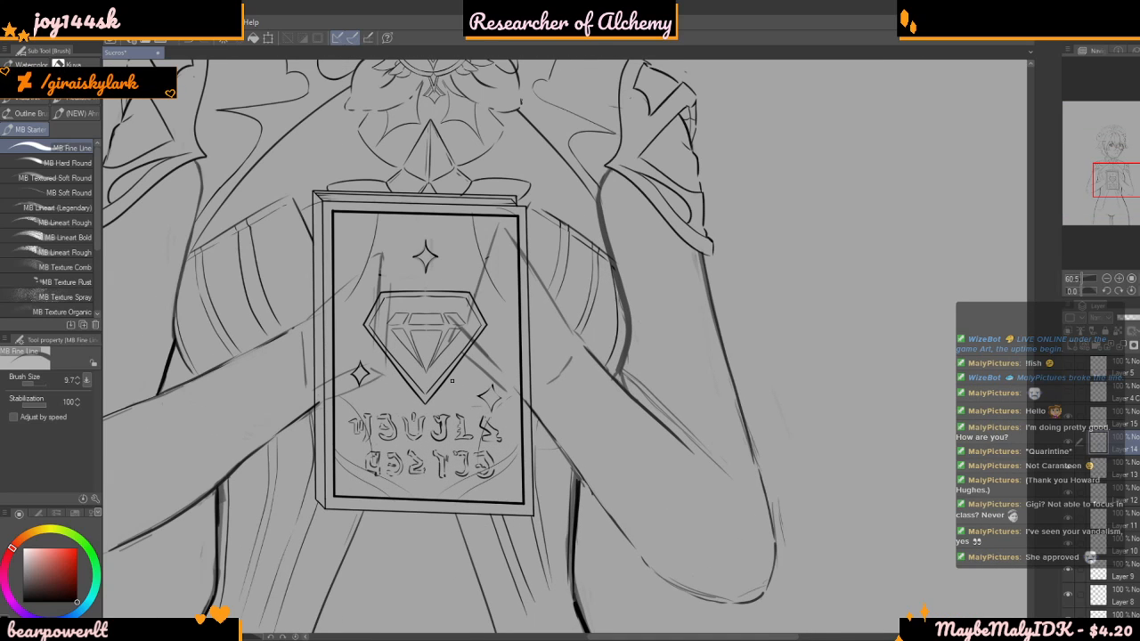
pyautogui.scroll(-2, 452, 382)
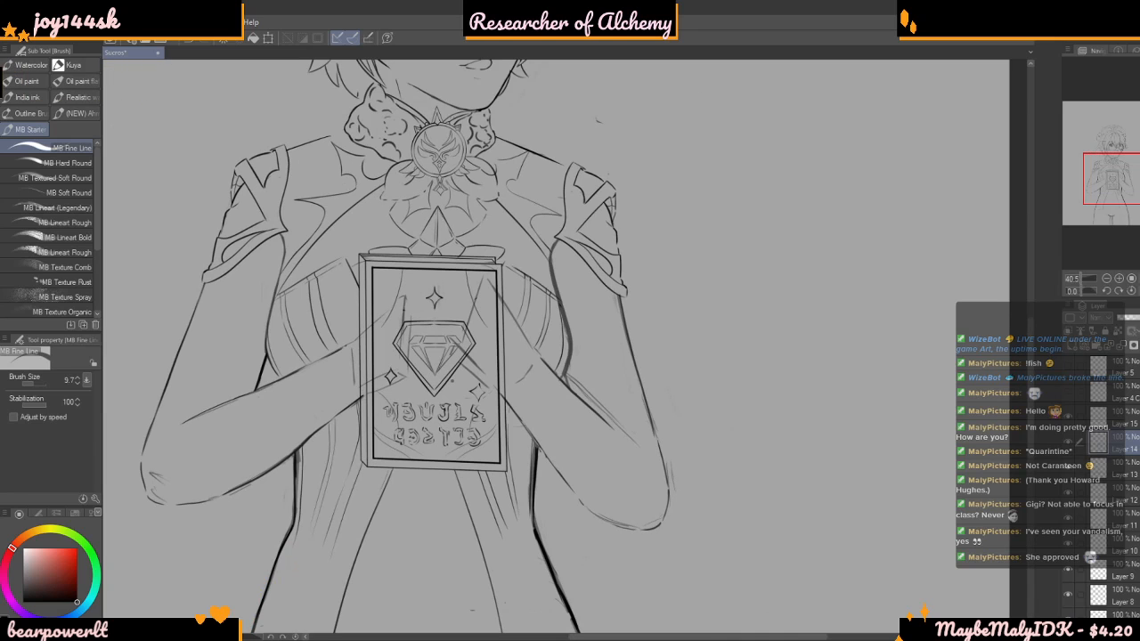
pyautogui.scroll(-2, 510, 363)
pyautogui.scroll(1, 483, 357)
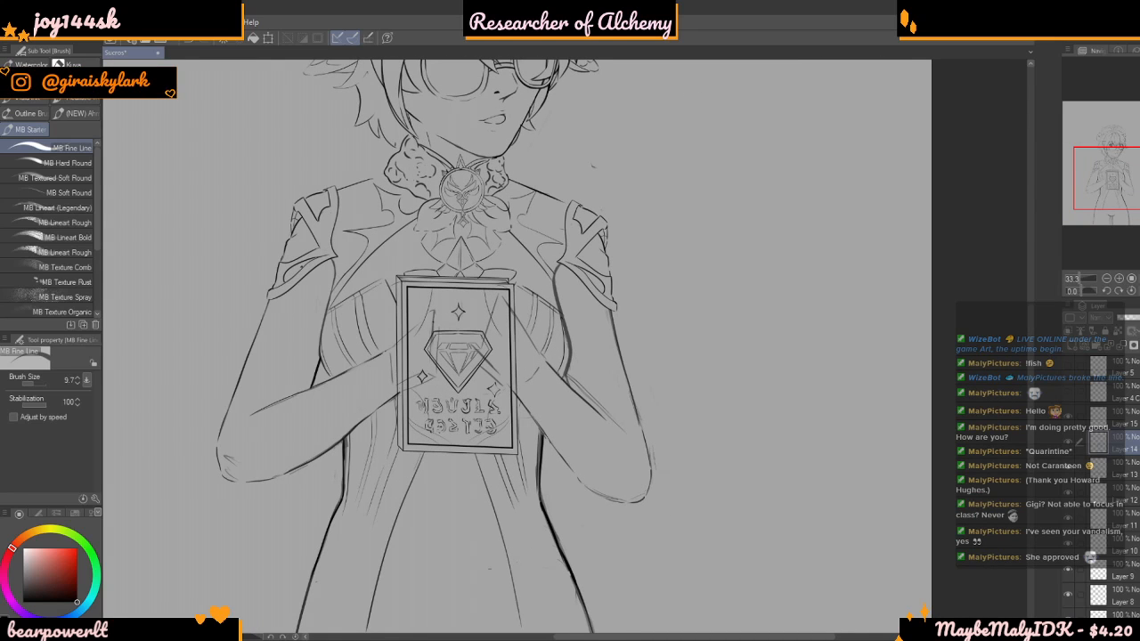
# Extend the shoulder line on the figure's left-hand side up to the outer edge of the ruffled collar, redoing the first attempt
pyautogui.scroll(-3, 290, 270)
pyautogui.scroll(2, 355, 221)
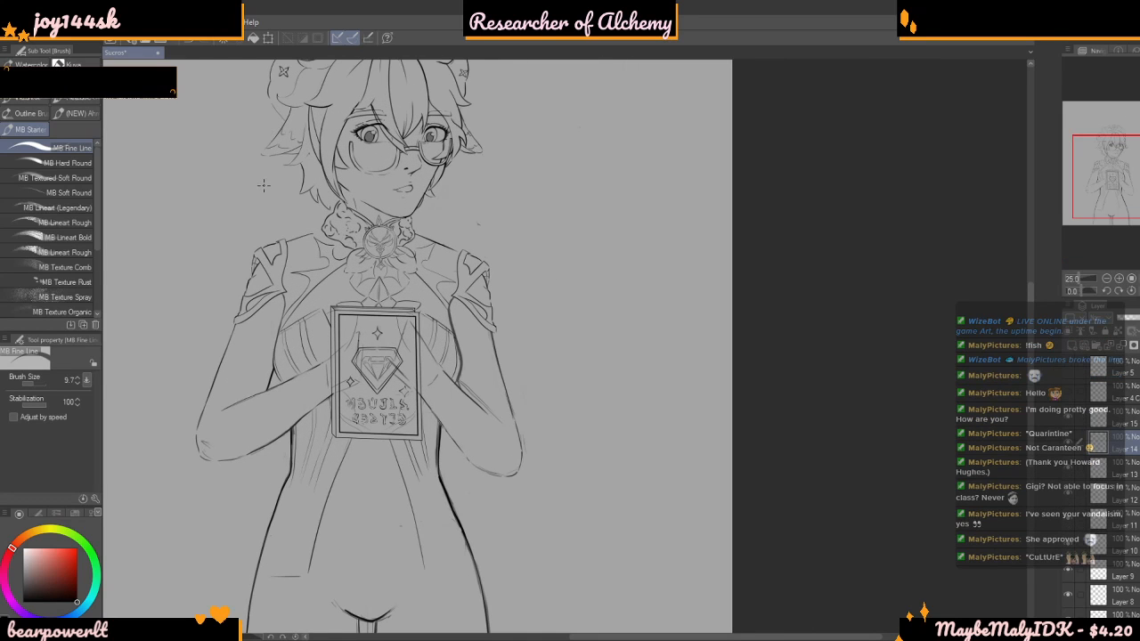
pyautogui.scroll(2, 294, 189)
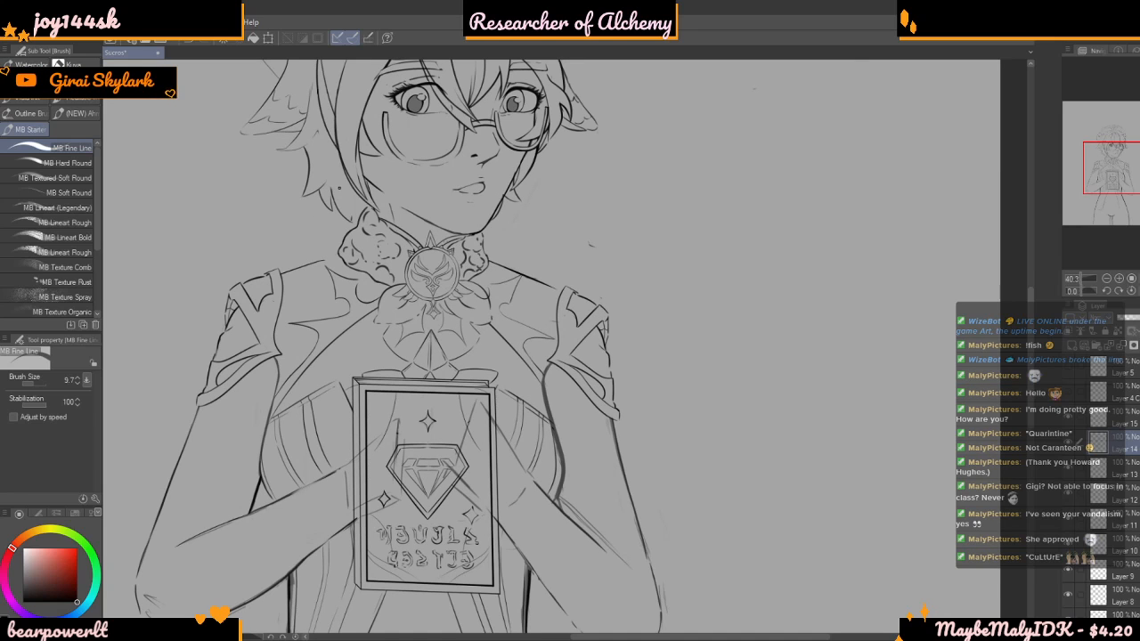
pyautogui.scroll(-1, 338, 188)
pyautogui.scroll(3, 333, 271)
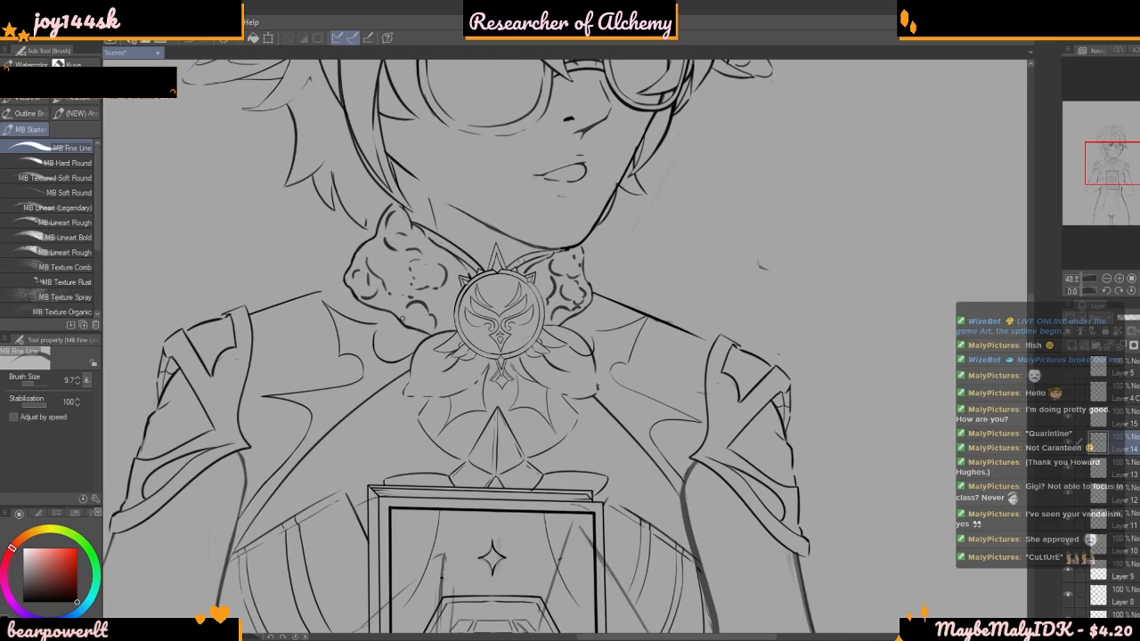
pyautogui.scroll(5, 333, 271)
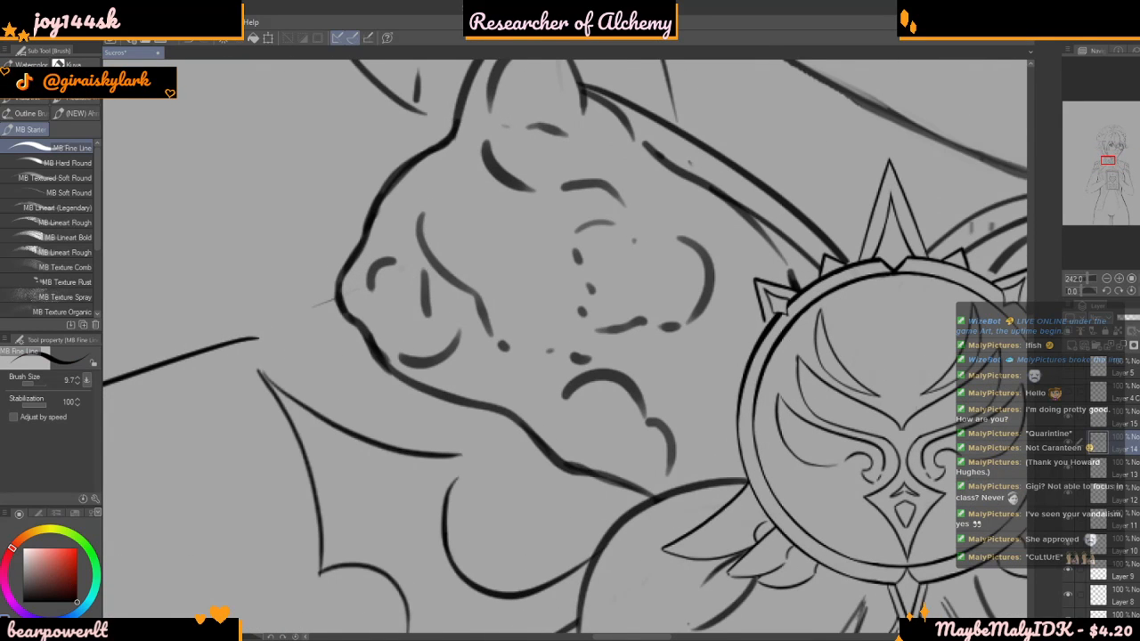
pyautogui.scroll(3, 363, 315)
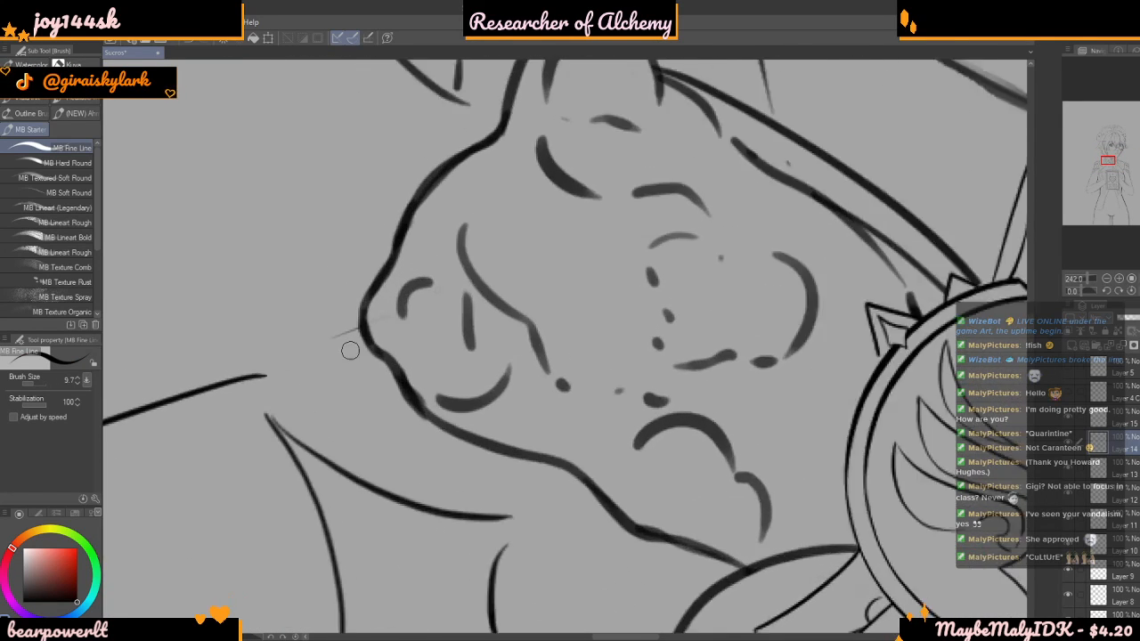
pyautogui.moveTo(383, 307); pyautogui.dragTo(286, 360)
pyautogui.hotkey('ctrl', 'z')
pyautogui.moveTo(392, 305); pyautogui.dragTo(233, 389)
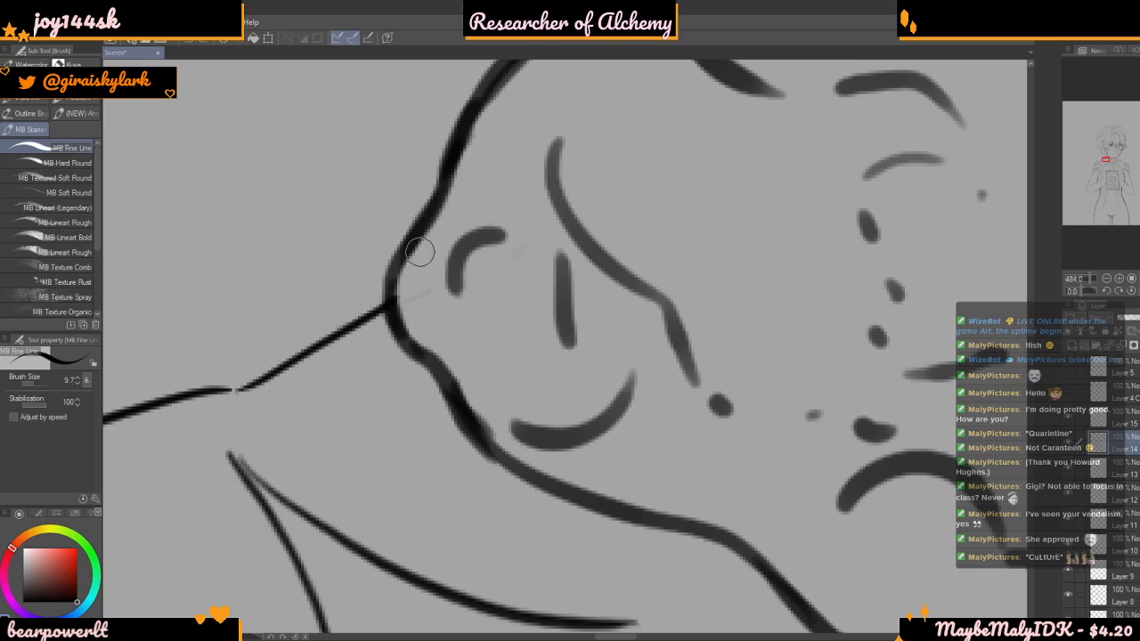
pyautogui.scroll(-5, 527, 238)
pyautogui.scroll(-10, 524, 235)
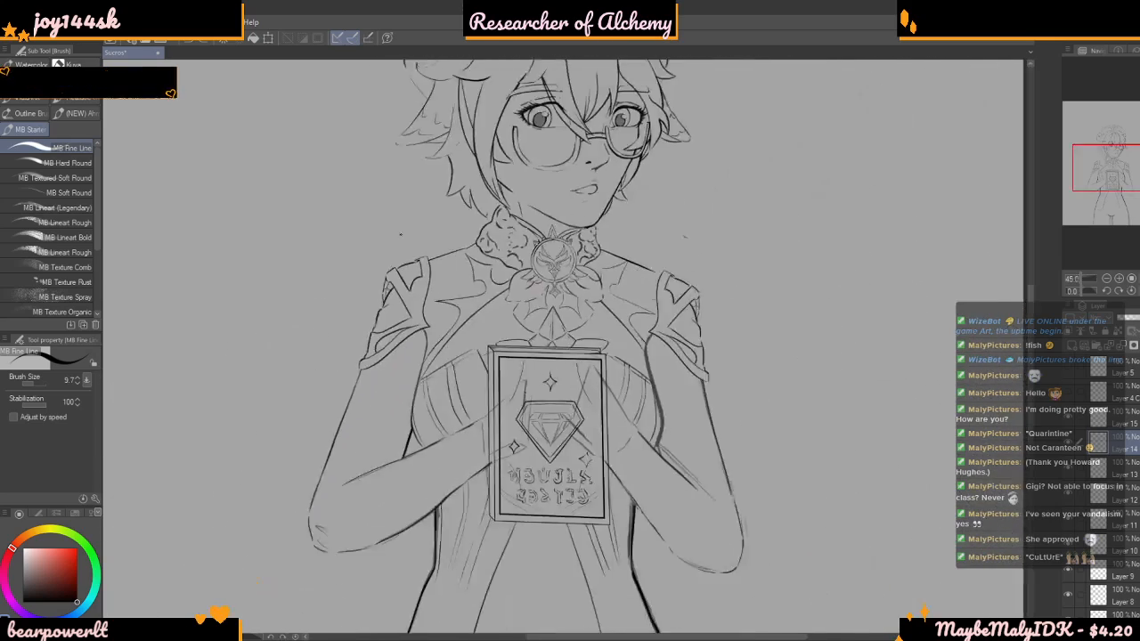
pyautogui.scroll(-4, 567, 303)
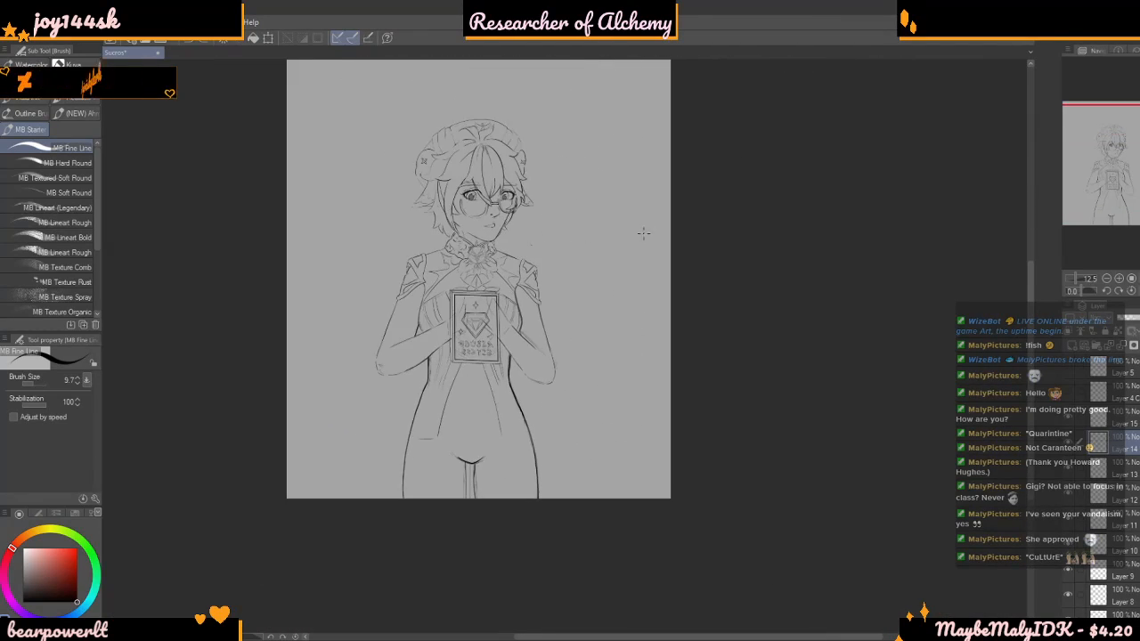
pyautogui.scroll(7, 534, 223)
pyautogui.scroll(2, 525, 222)
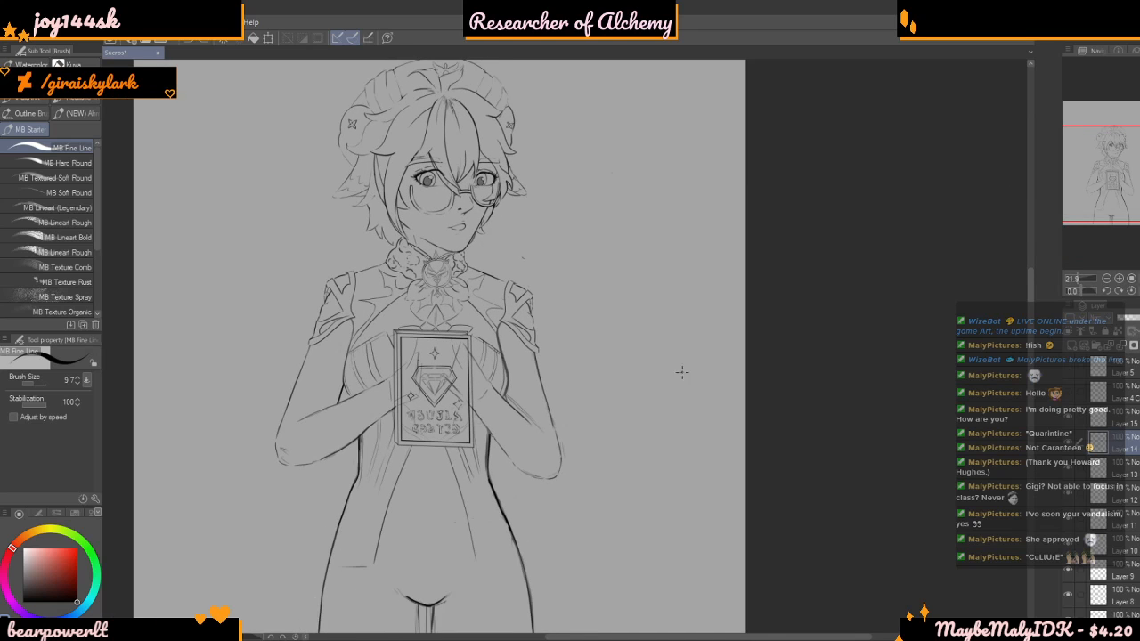
pyautogui.moveTo(658, 381); pyautogui.dragTo(668, 378)
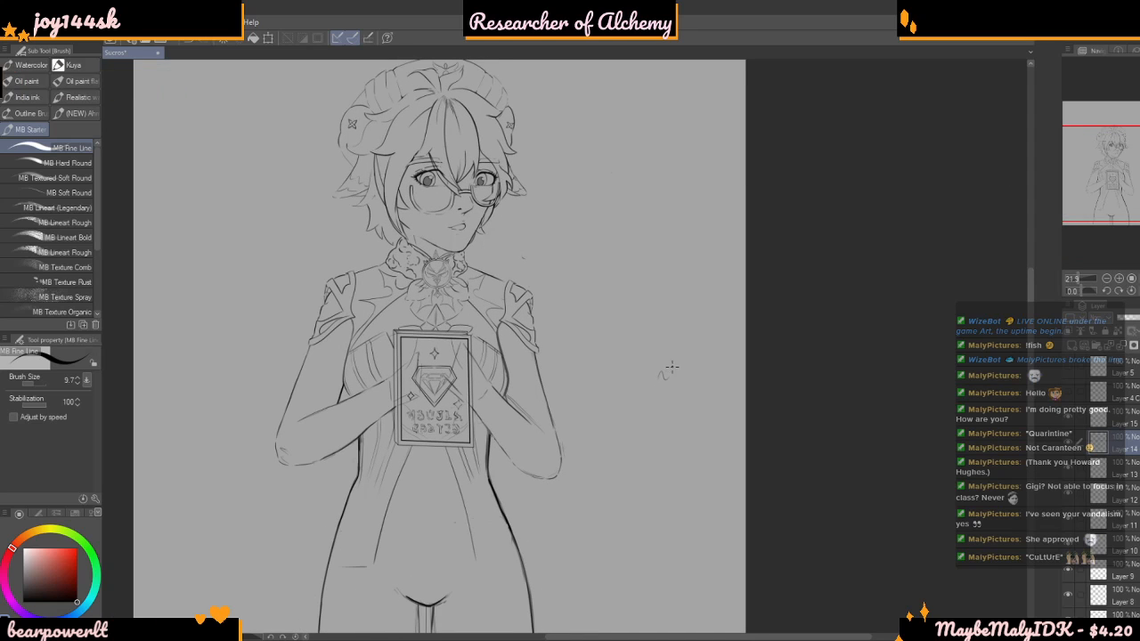
pyautogui.scroll(-2, 642, 401)
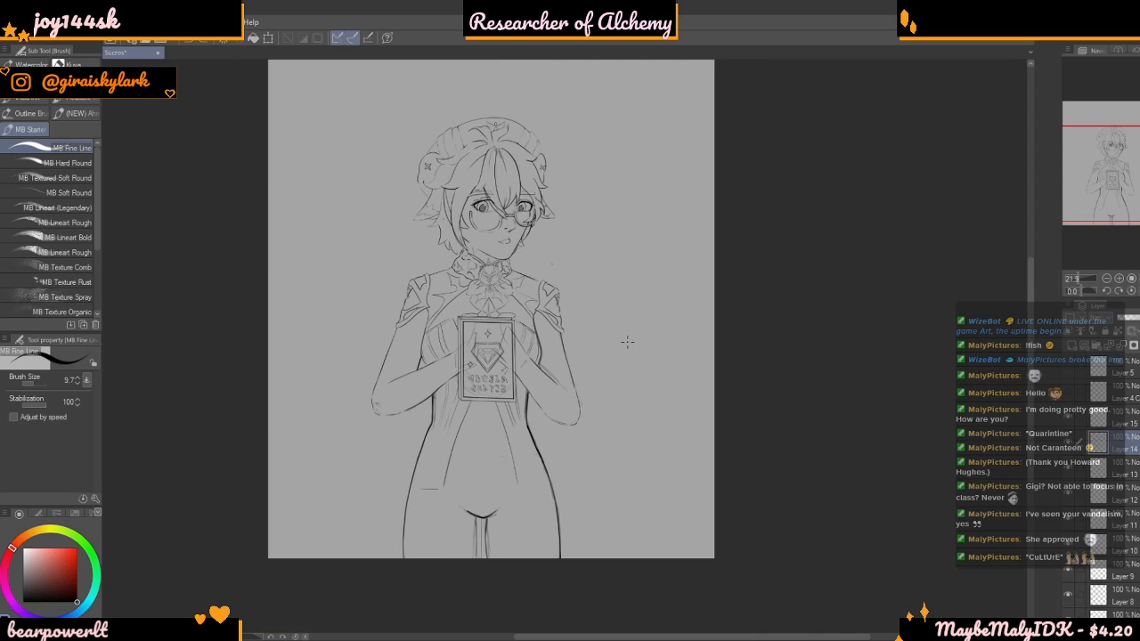
# Examine the sleeve, elbow and forearm beside the book up close and against the whole figure
pyautogui.scroll(3, 630, 344)
pyautogui.scroll(3, 630, 343)
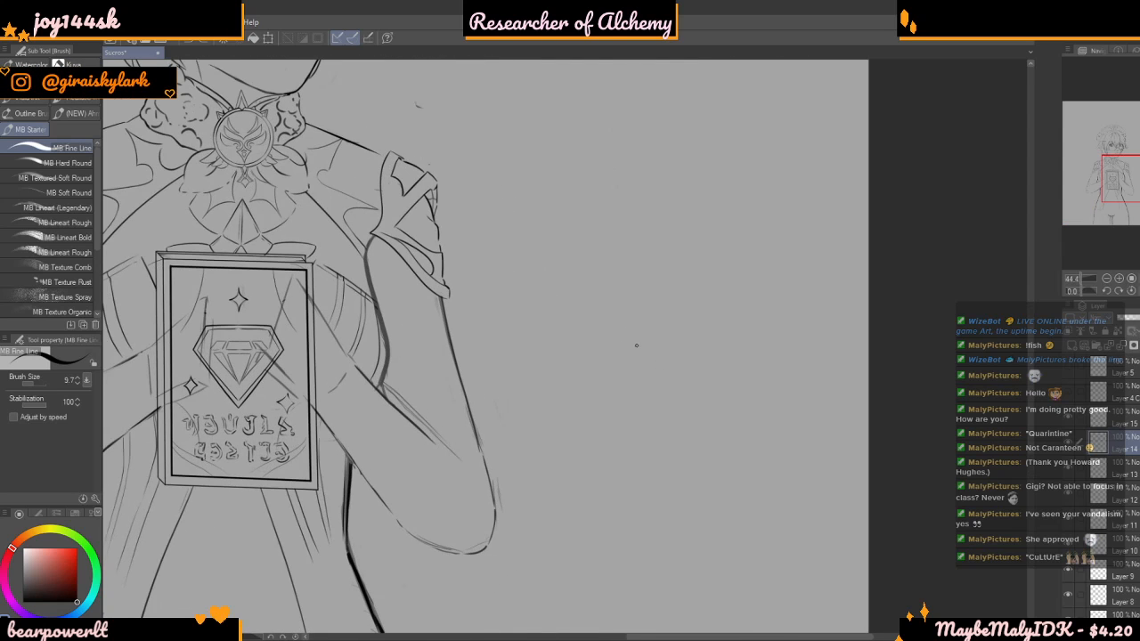
pyautogui.scroll(1, 636, 344)
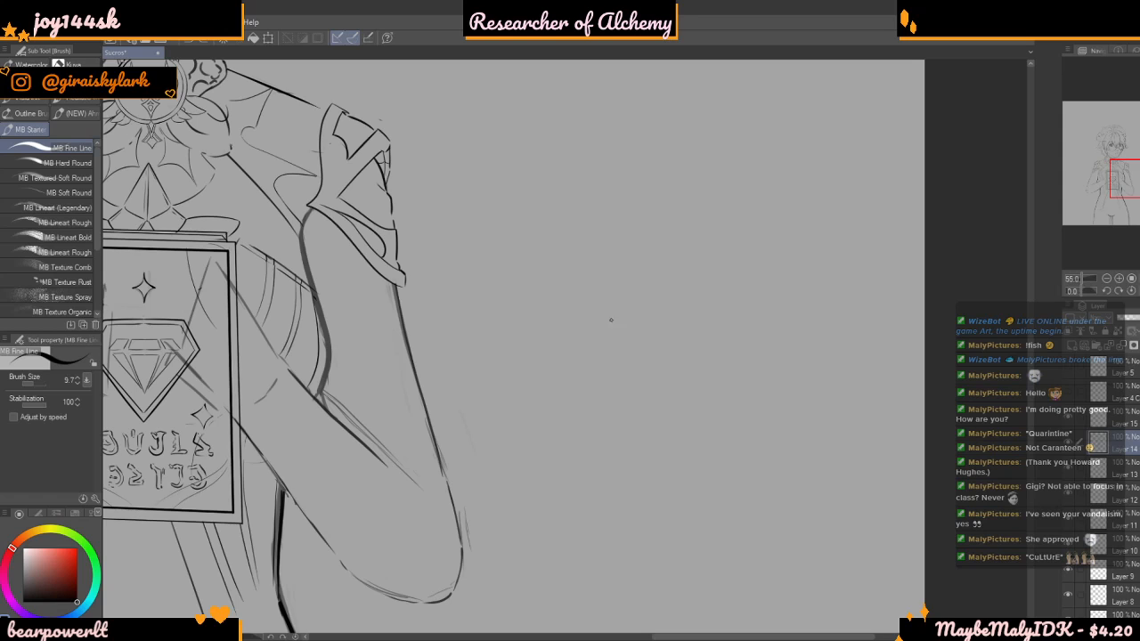
pyautogui.scroll(1, 614, 365)
pyautogui.scroll(-2, 541, 366)
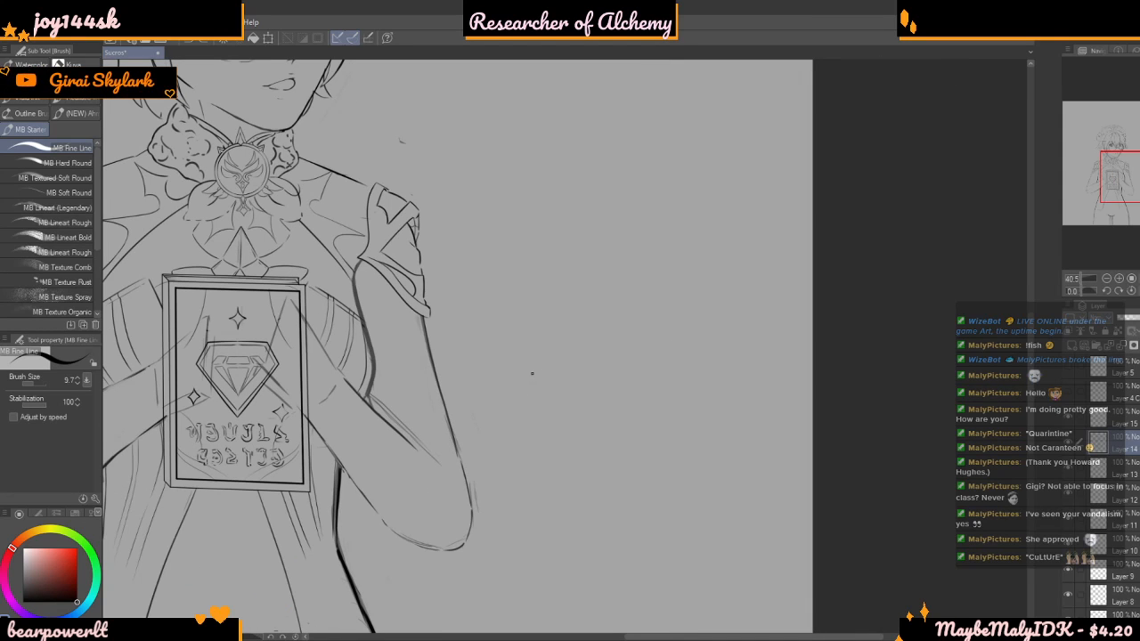
pyautogui.scroll(-2, 583, 326)
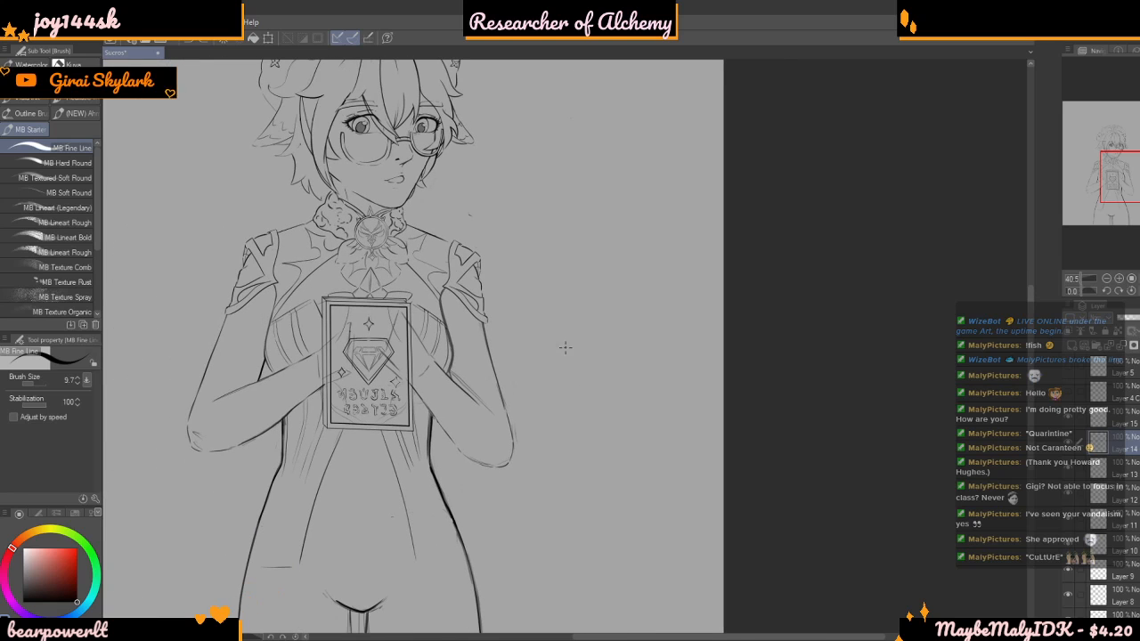
pyautogui.scroll(-1, 683, 326)
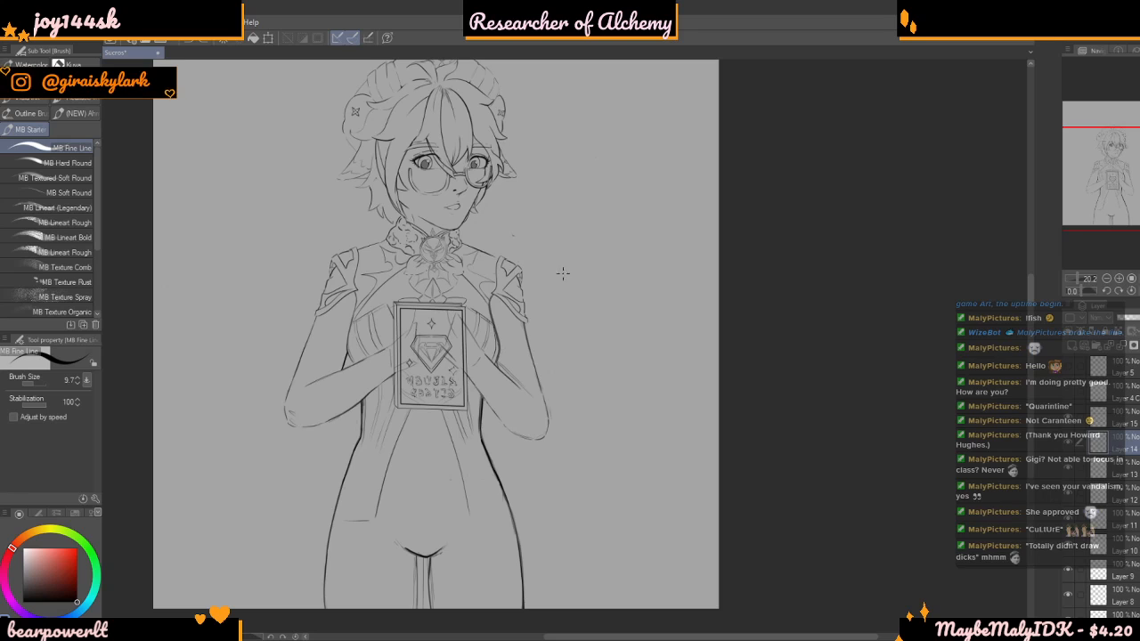
# Examine how the rough arm and hand lines cross the book cover, comparing close and distant views
pyautogui.scroll(4, 445, 312)
pyautogui.scroll(-4, 446, 313)
pyautogui.scroll(4, 441, 319)
pyautogui.scroll(6, 417, 326)
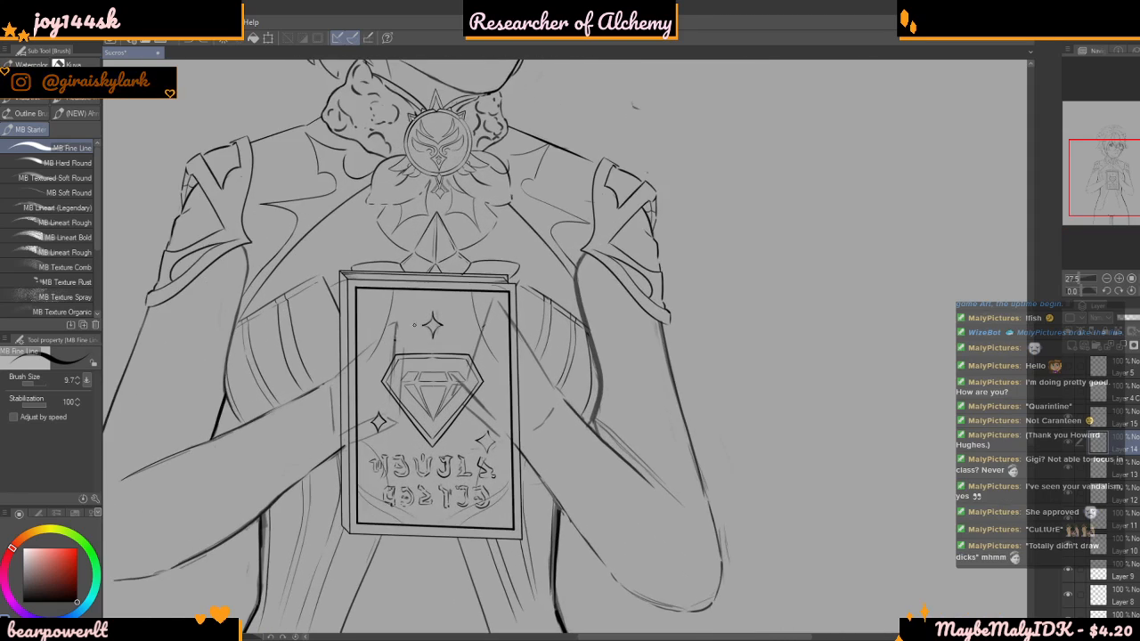
pyautogui.scroll(-3, 386, 319)
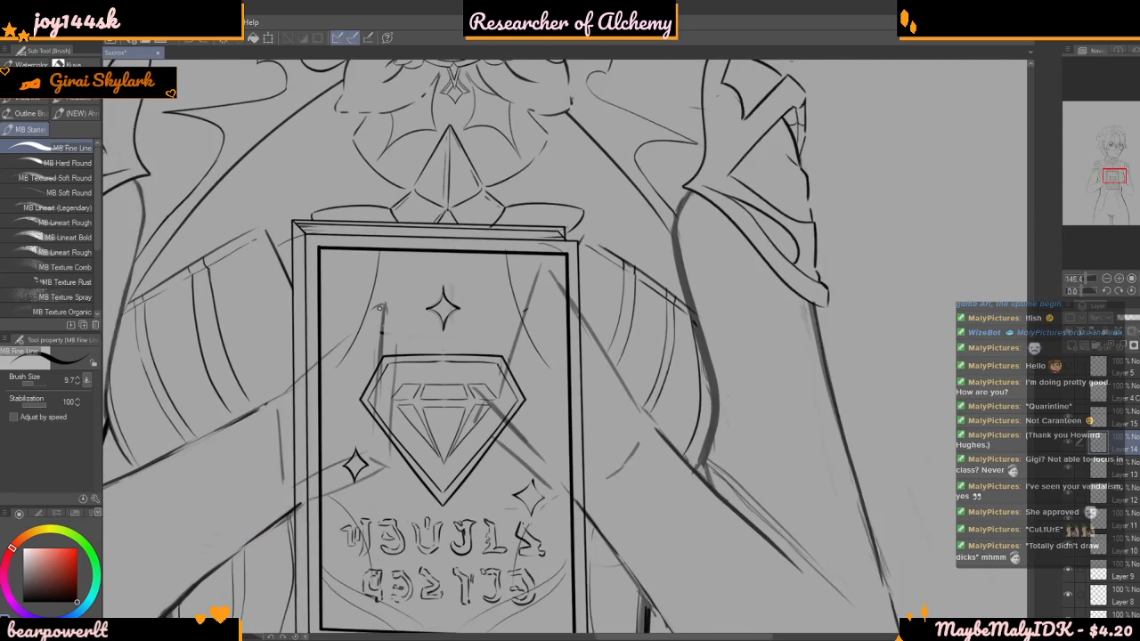
pyautogui.scroll(2, 379, 307)
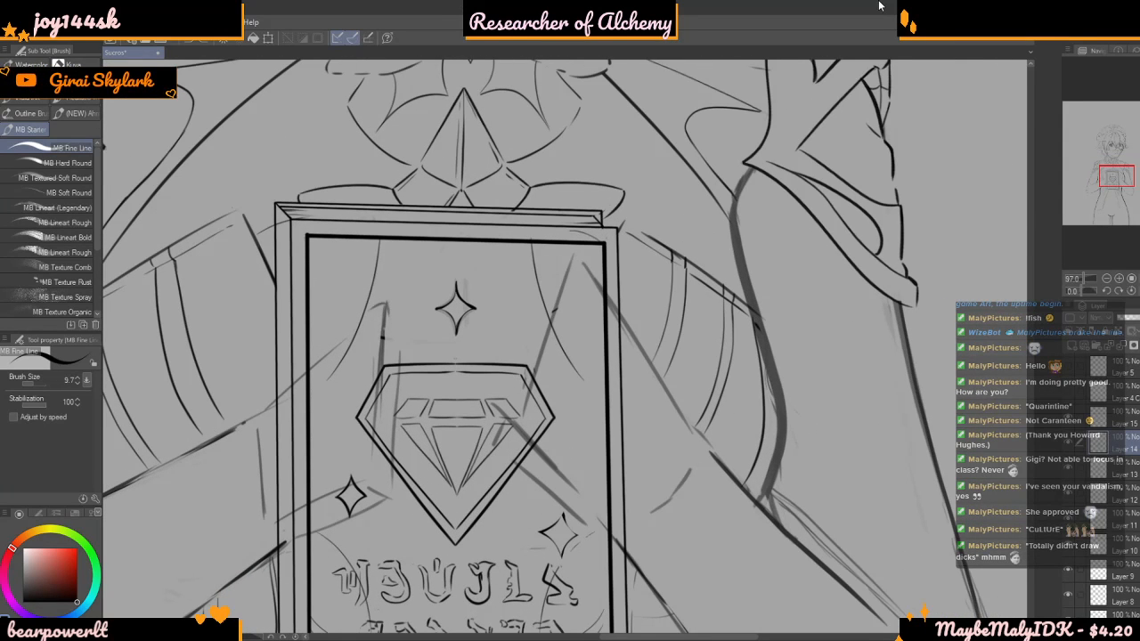
pyautogui.scroll(-4, 539, 298)
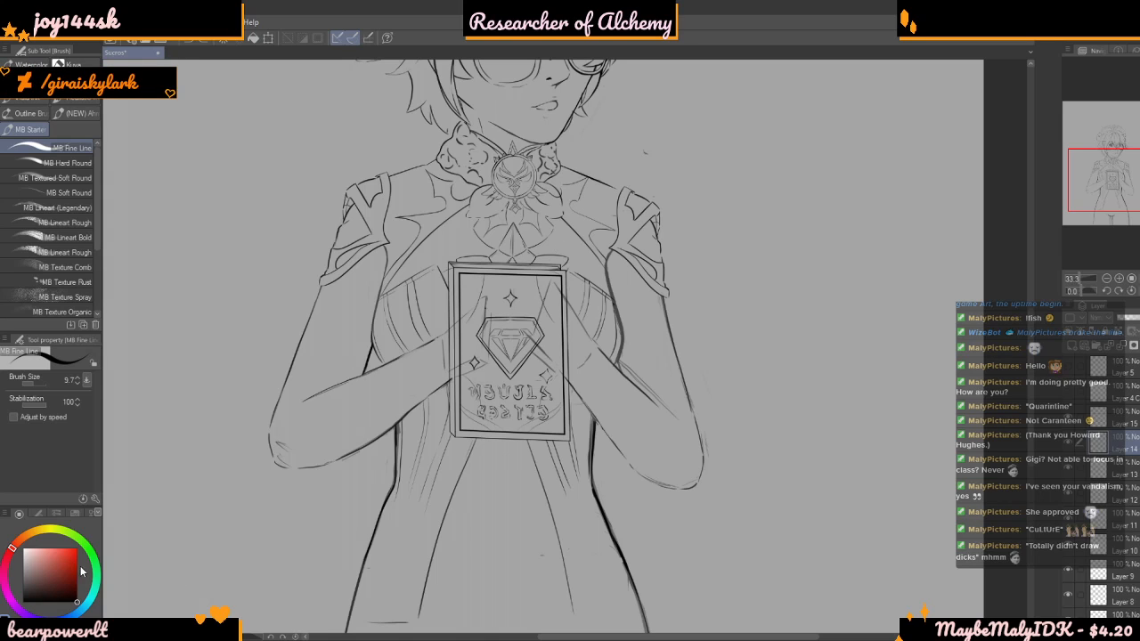
pyautogui.scroll(5, 586, 378)
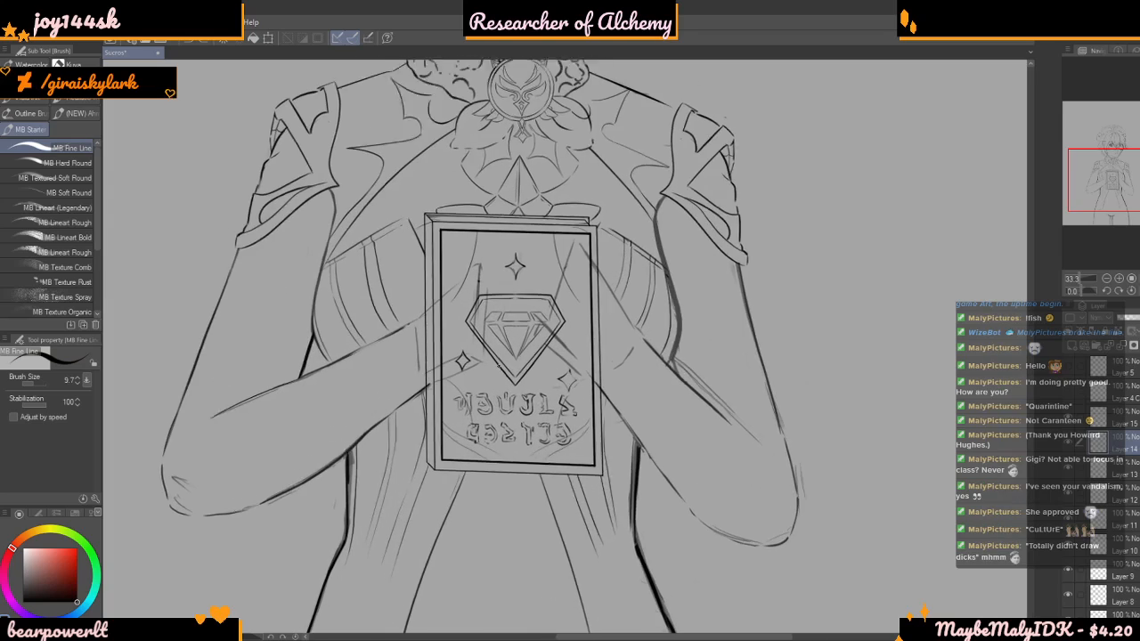
pyautogui.scroll(-4, 587, 377)
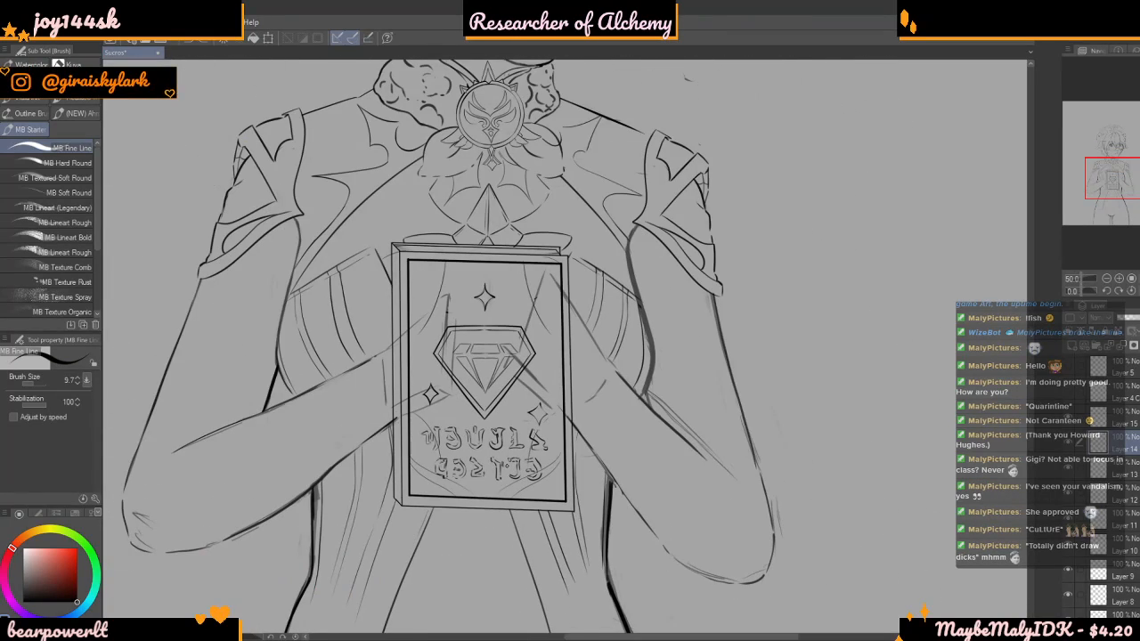
pyautogui.scroll(1, 512, 307)
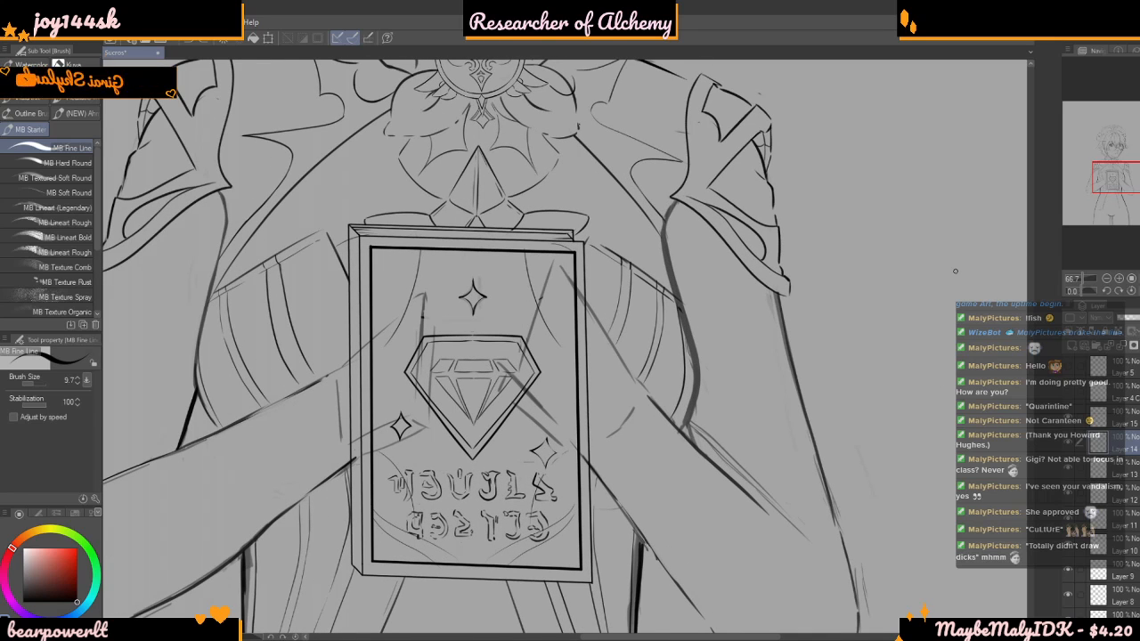
pyautogui.scroll(-1, 567, 348)
pyautogui.scroll(1, 573, 269)
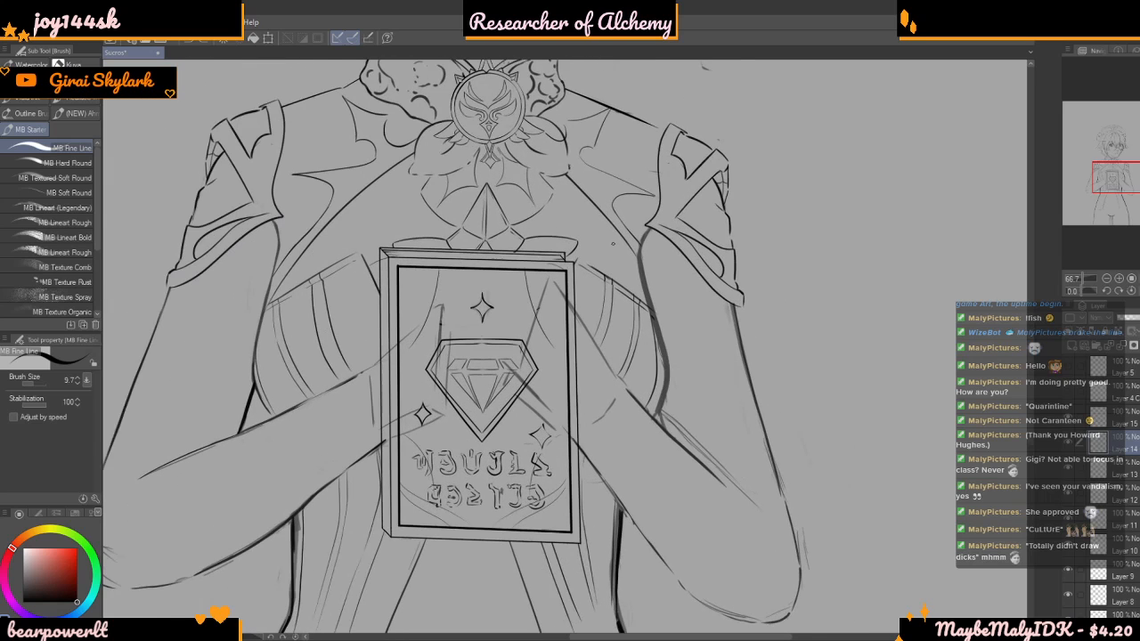
pyautogui.scroll(1, 587, 334)
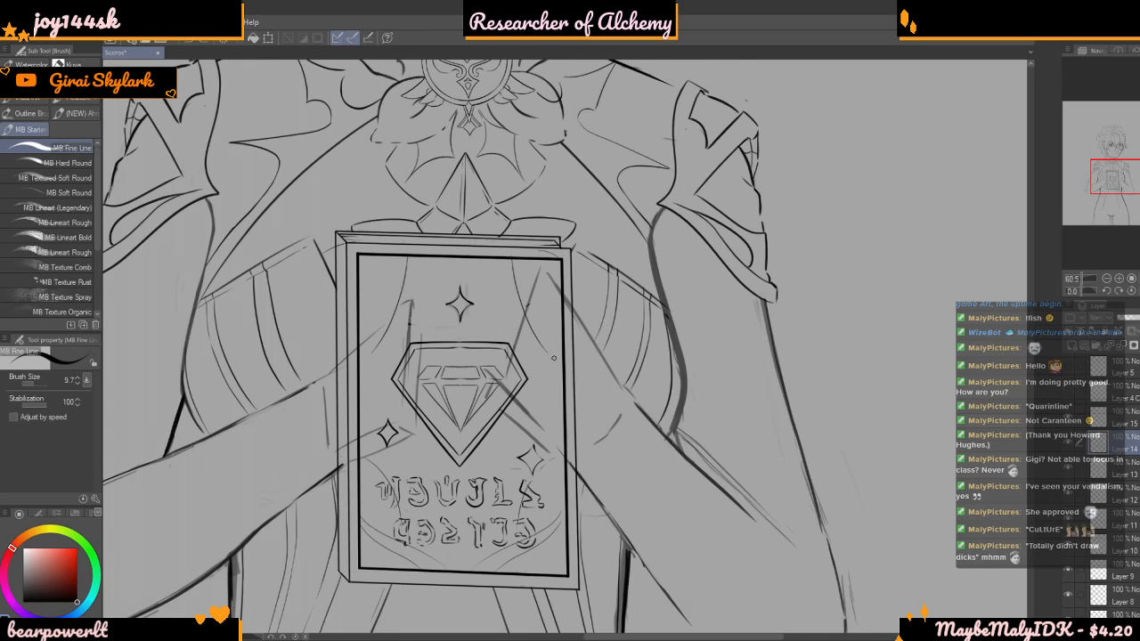
pyautogui.scroll(-5, 553, 358)
pyautogui.scroll(6, 674, 394)
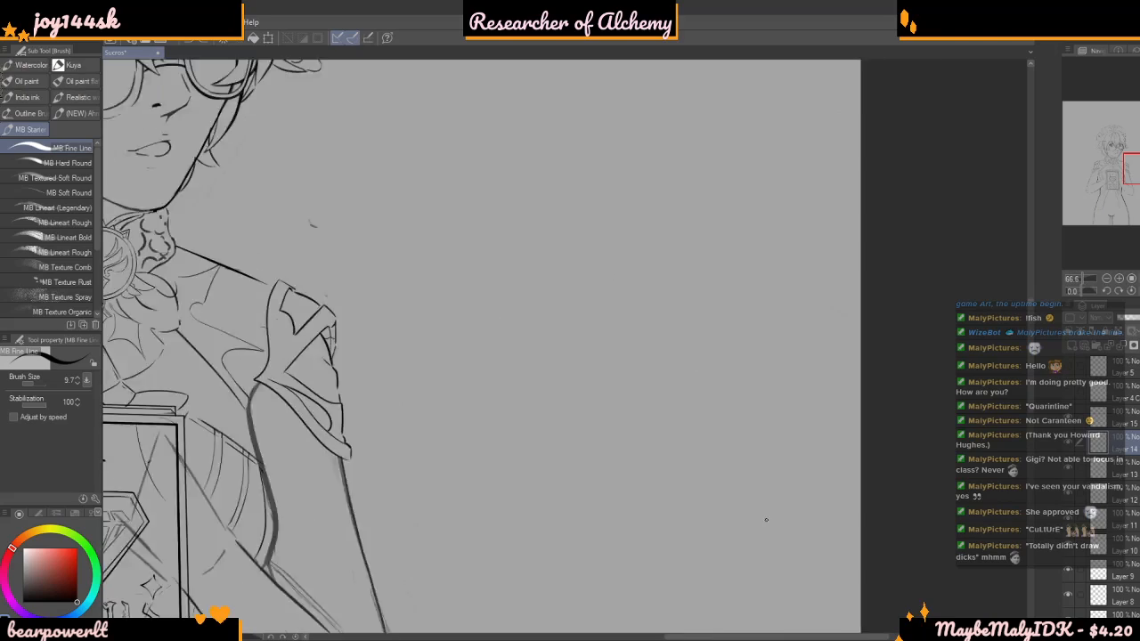
pyautogui.scroll(-6, 712, 321)
pyautogui.scroll(5, 338, 396)
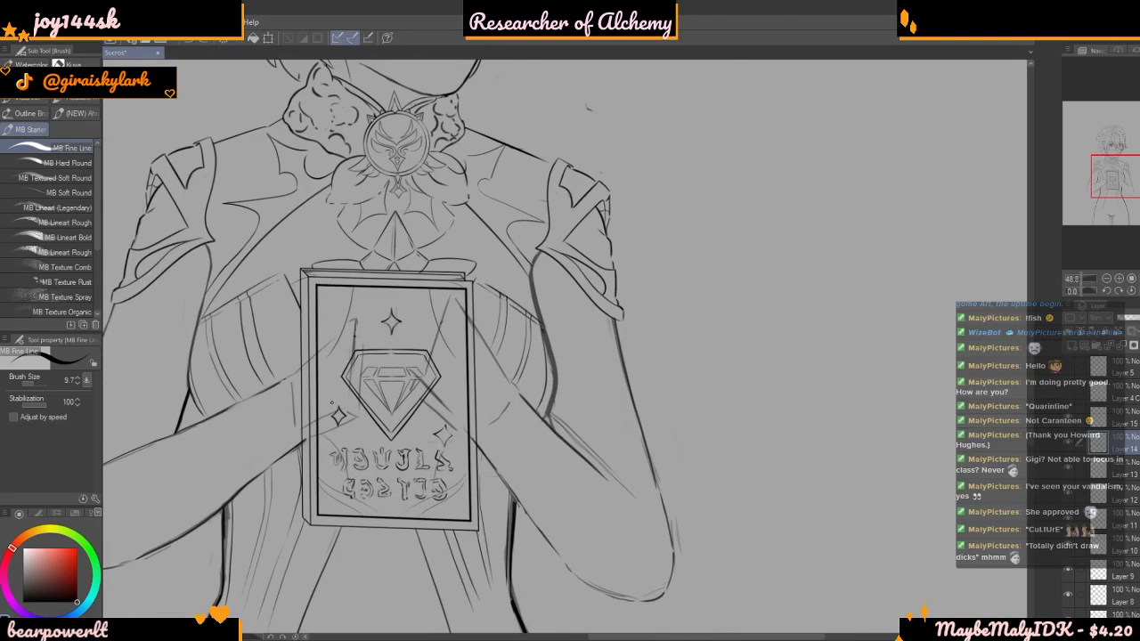
pyautogui.scroll(-1, 500, 426)
pyautogui.scroll(-2, 500, 426)
pyautogui.scroll(4, 450, 356)
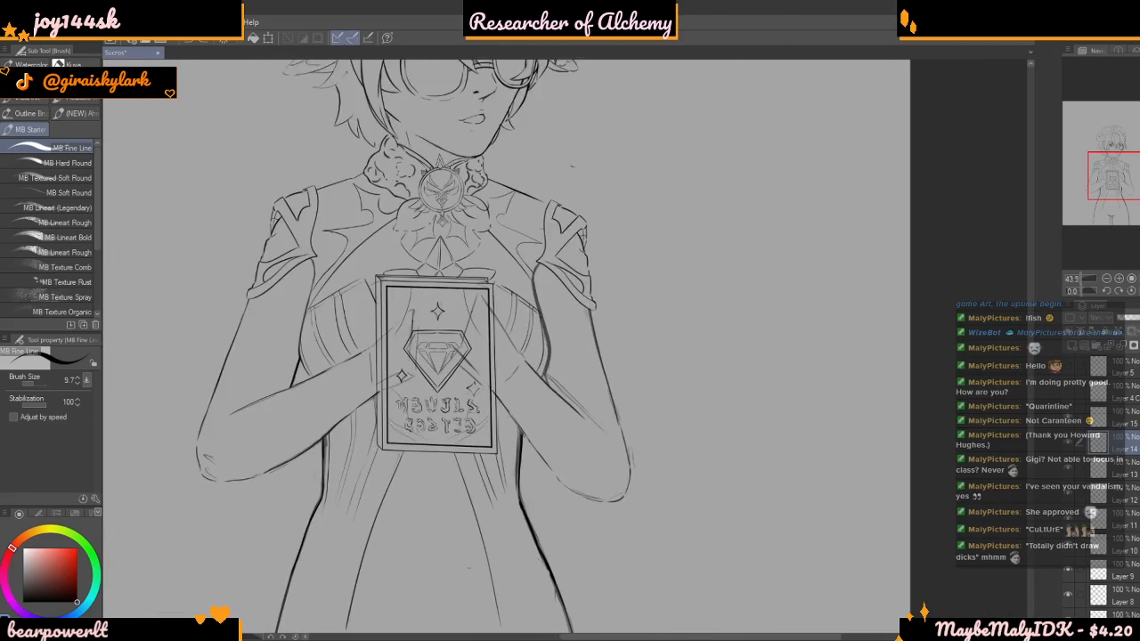
# Toggle the visibility of Layer 15 and Layer 13 to see which lines each one holds
pyautogui.click(1068, 419)
pyautogui.click(1068, 418)
pyautogui.click(1068, 418)
pyautogui.click(1068, 417)
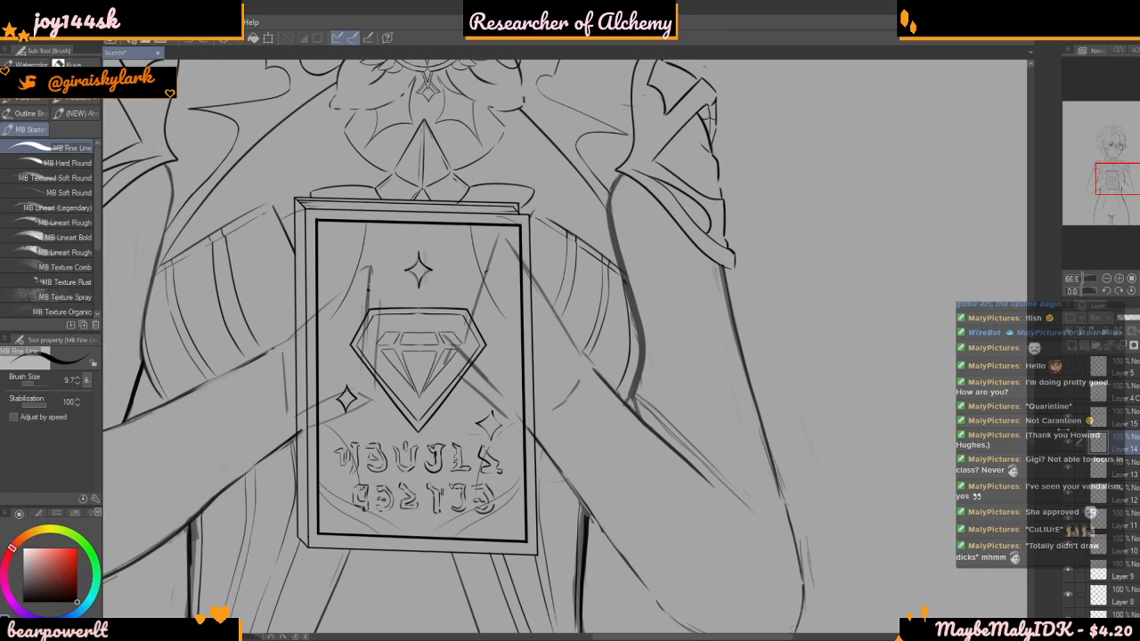
pyautogui.click(1068, 473)
pyautogui.click(1068, 472)
# Merge Layers 15, 14 and 13 down into Layer 12 and check the merged layer by toggling its visibility
pyautogui.click(1087, 416)
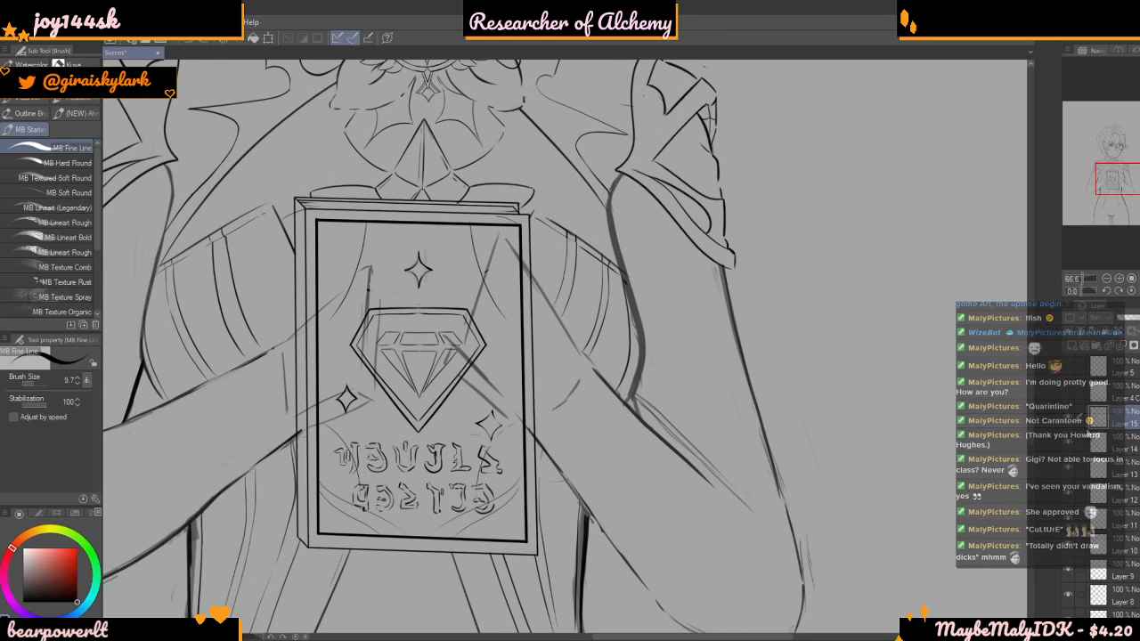
pyautogui.click(1070, 420)
pyautogui.click(1069, 422)
pyautogui.scroll(-1, 1113, 391)
pyautogui.scroll(-3, 1127, 355)
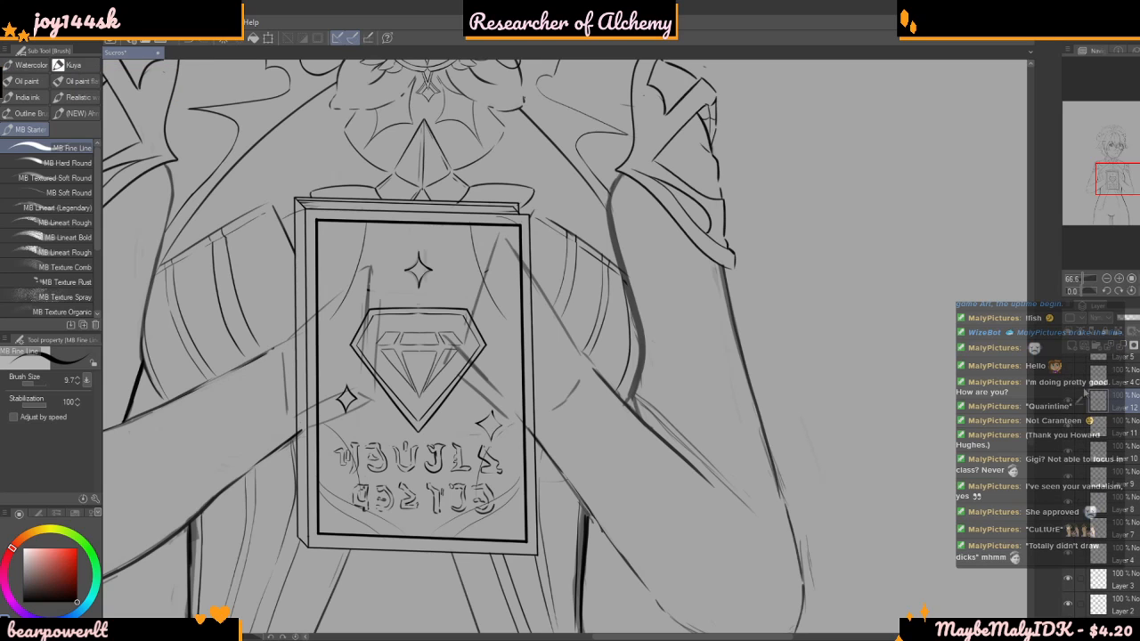
pyautogui.click(1070, 402)
pyautogui.click(1067, 406)
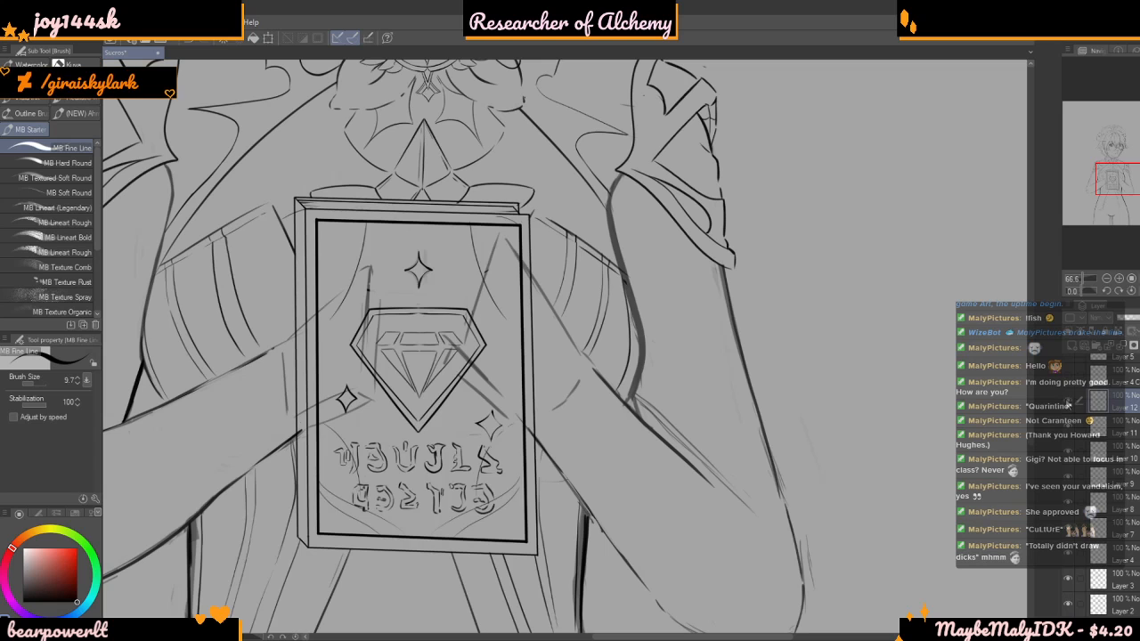
# Check the contents of Layers 11 and 12 by toggling their visibility, and add a new layer above Layer 12
pyautogui.click(1069, 431)
pyautogui.click(1069, 431)
pyautogui.click(1068, 407)
pyautogui.click(1069, 406)
# Compare the book and the arms holding it with the whole figure's proportions
pyautogui.scroll(-5, 471, 326)
pyautogui.scroll(5, 471, 343)
pyautogui.scroll(1, 434, 360)
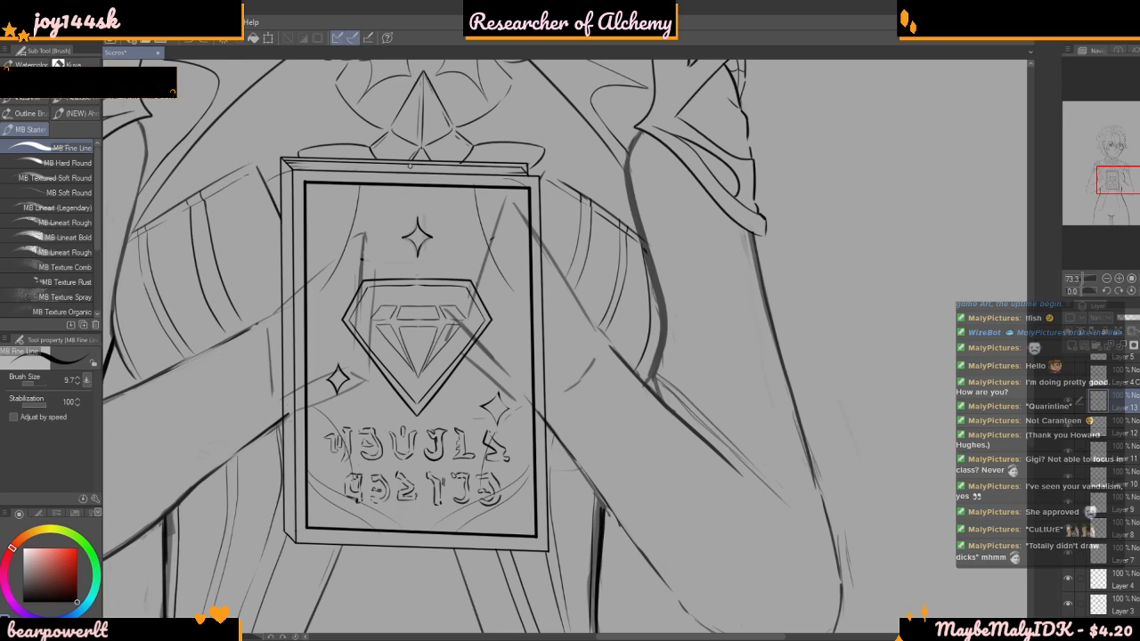
pyautogui.scroll(-1, 530, 320)
pyautogui.scroll(-4, 532, 331)
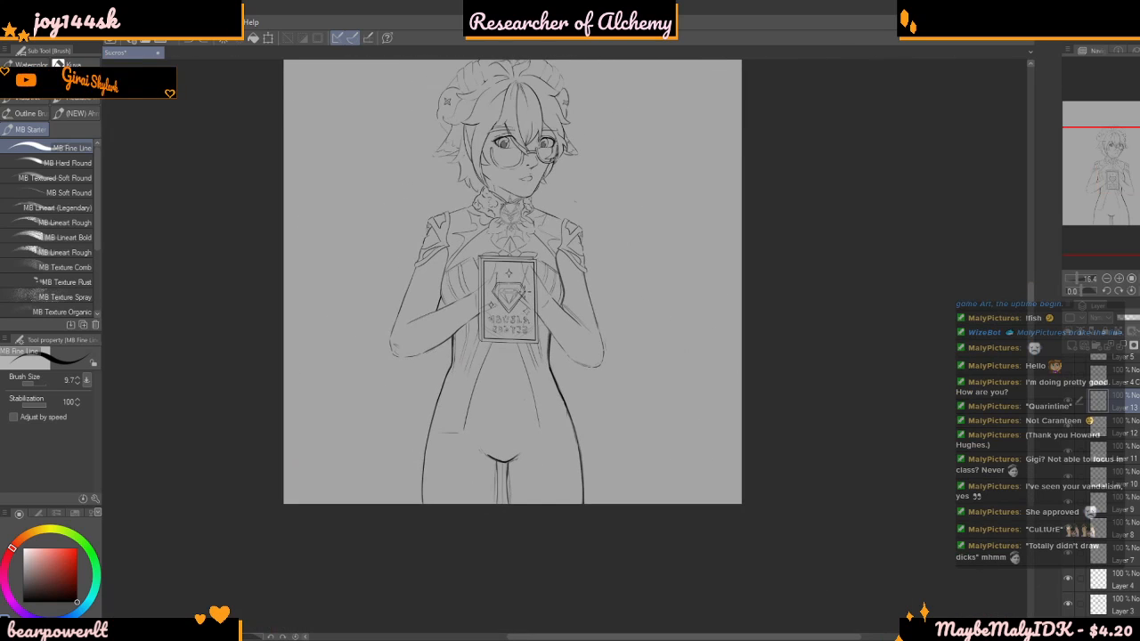
pyautogui.scroll(2, 494, 381)
pyautogui.scroll(-3, 517, 374)
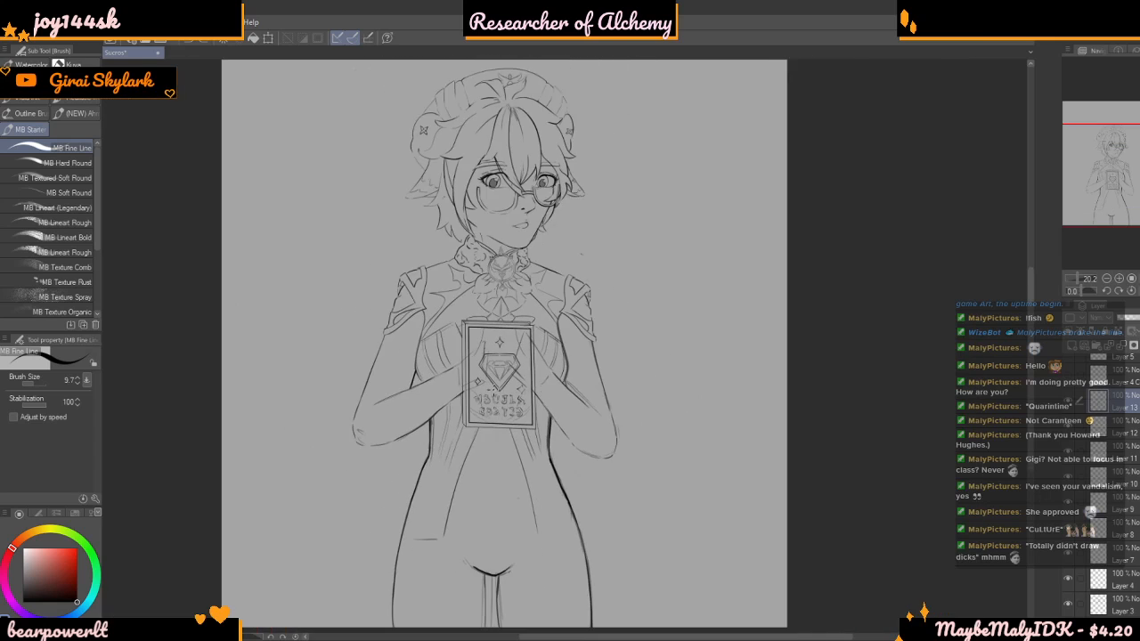
# Examine the sketched arms and hands around the book up close and against the full figure
pyautogui.scroll(4, 517, 374)
pyautogui.scroll(-1, 537, 309)
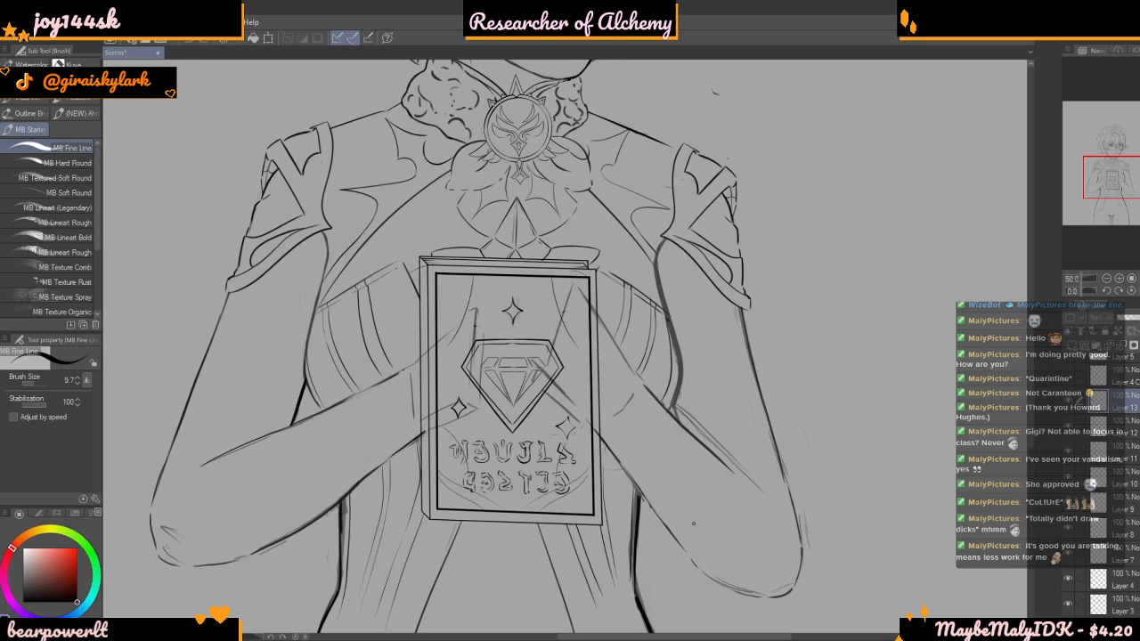
pyautogui.scroll(-5, 516, 563)
pyautogui.scroll(-3, 517, 427)
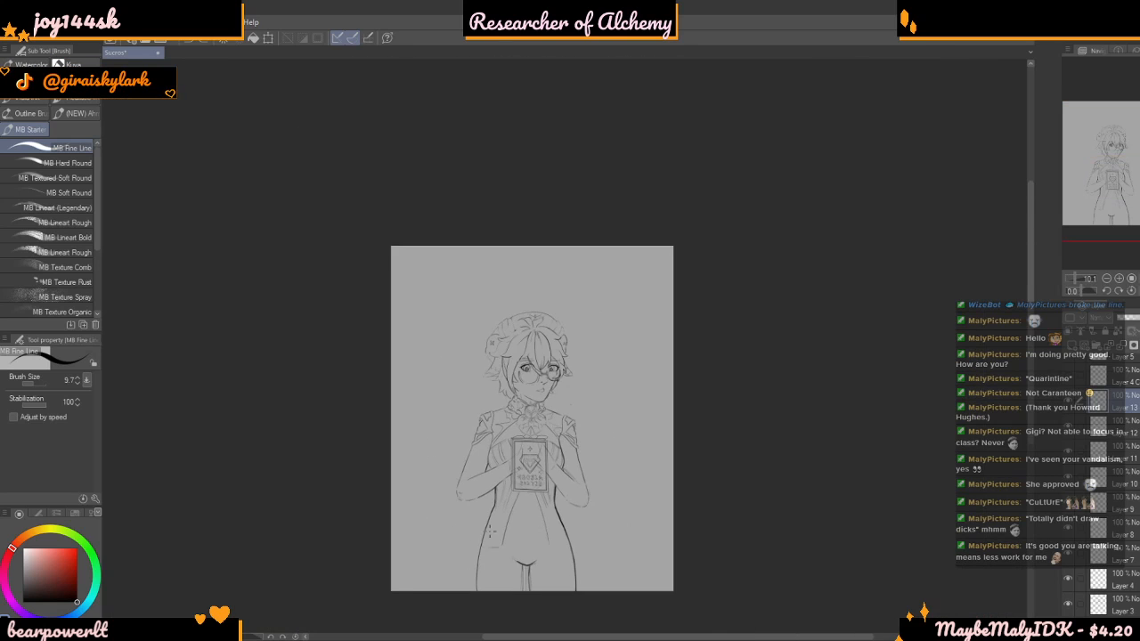
pyautogui.scroll(3, 459, 557)
pyautogui.scroll(6, 612, 410)
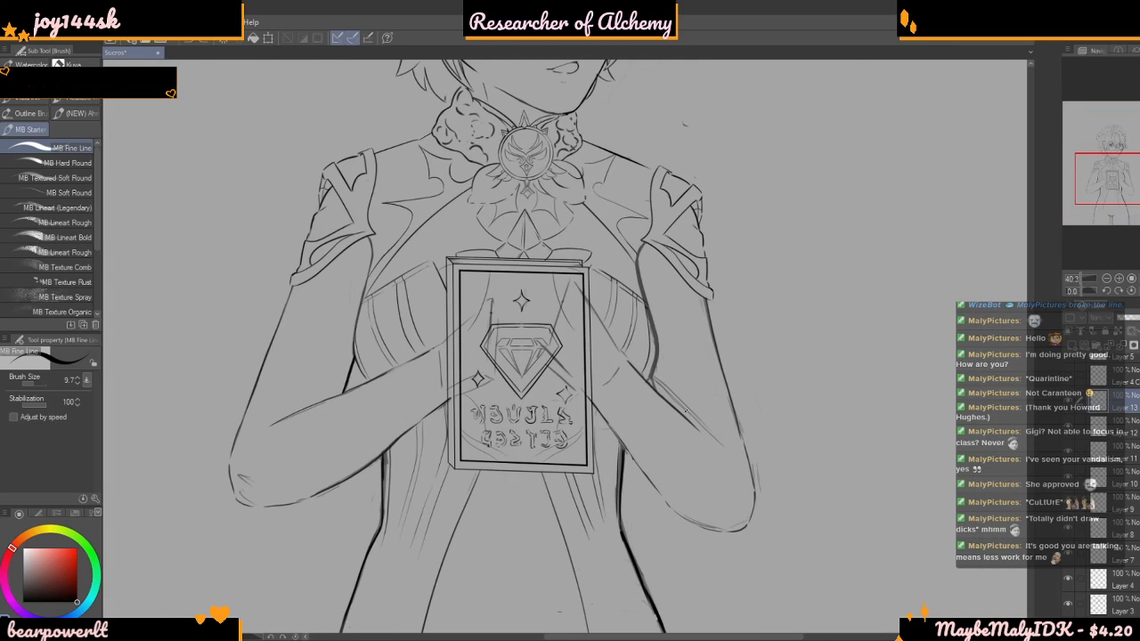
pyautogui.scroll(2, 520, 449)
pyautogui.scroll(-4, 545, 445)
pyautogui.scroll(2, 545, 450)
pyautogui.scroll(-2, 545, 449)
pyautogui.scroll(-3, 542, 423)
pyautogui.scroll(-1, 543, 450)
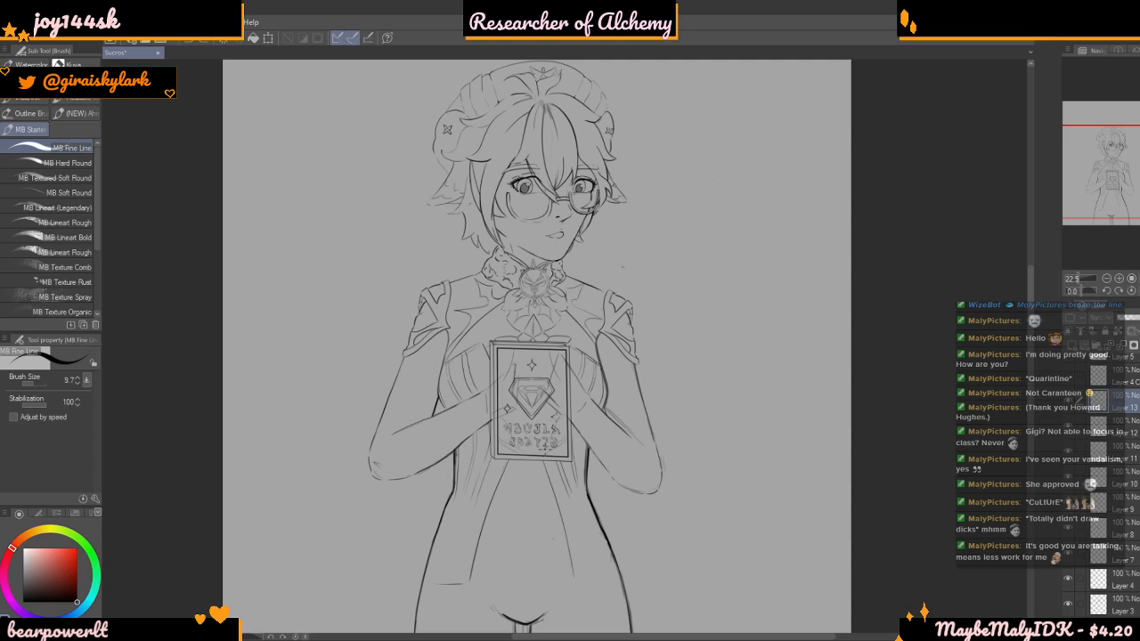
pyautogui.scroll(-2, 568, 545)
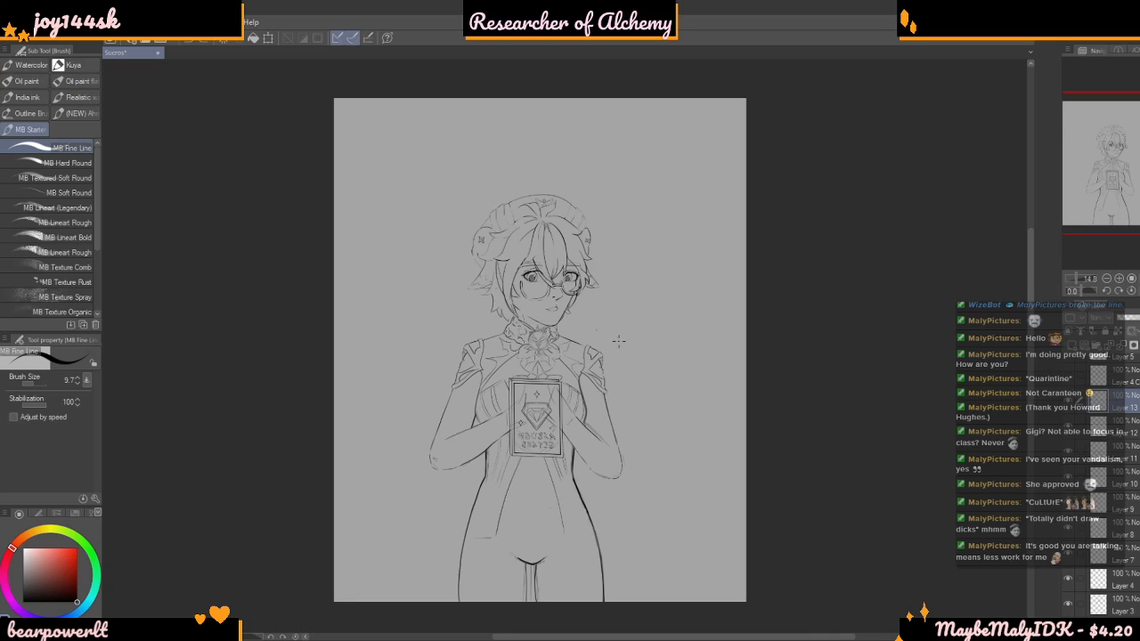
pyautogui.scroll(2, 659, 292)
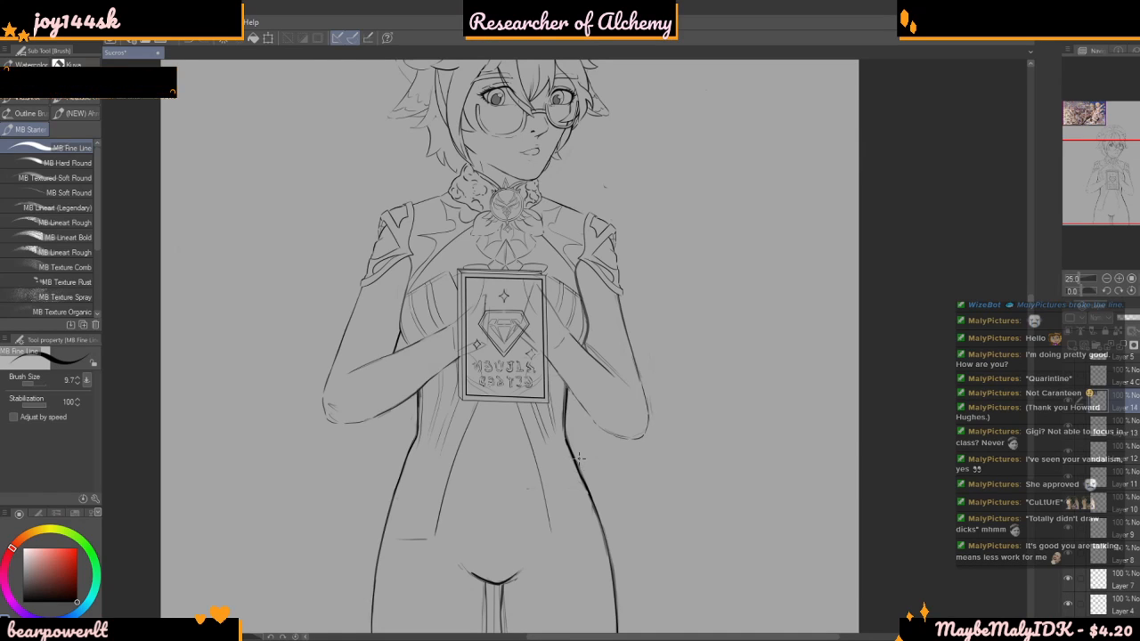
pyautogui.scroll(-2, 572, 452)
pyautogui.hotkey('ctrl', 't')
pyautogui.moveTo(804, 487); pyautogui.dragTo(1096, 481)
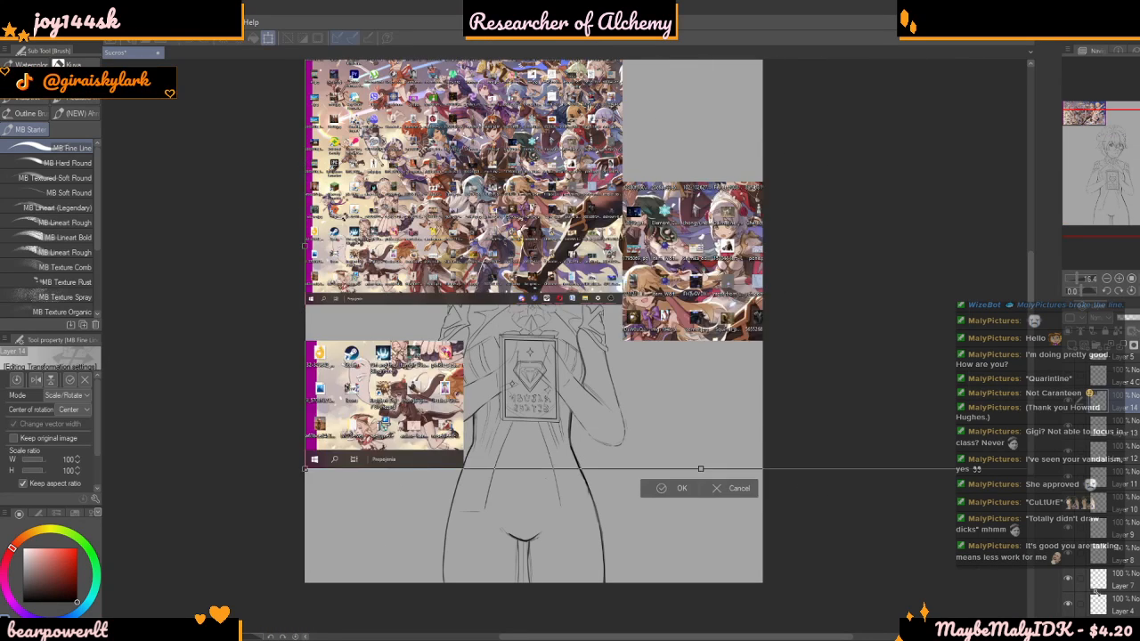
pyautogui.moveTo(639, 266); pyautogui.dragTo(465, 349)
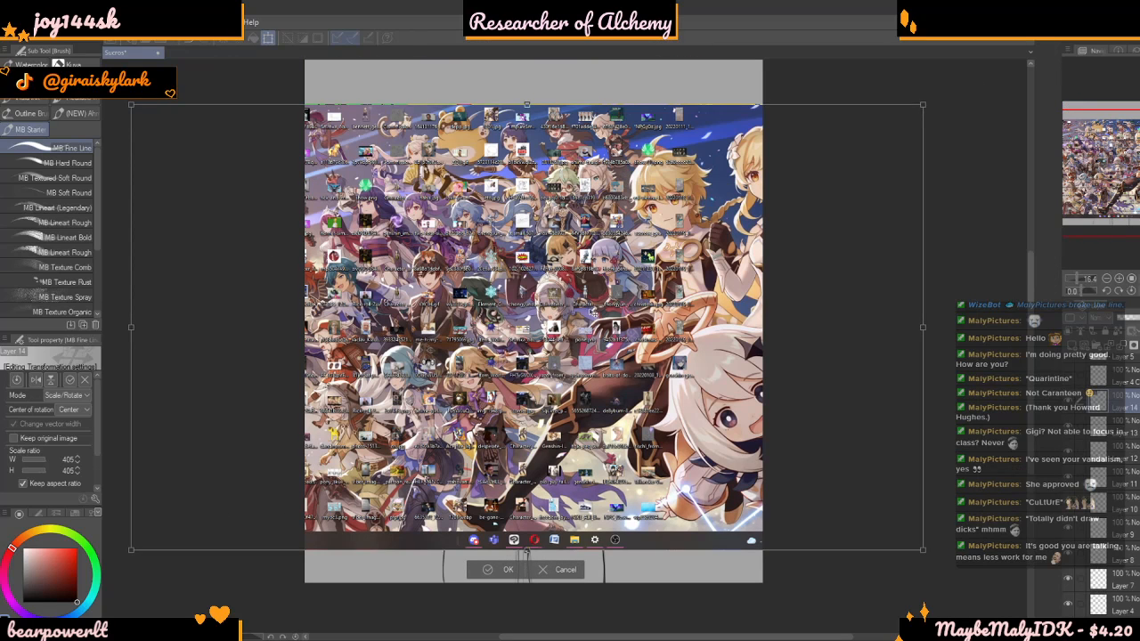
pyautogui.moveTo(595, 314); pyautogui.dragTo(577, 315)
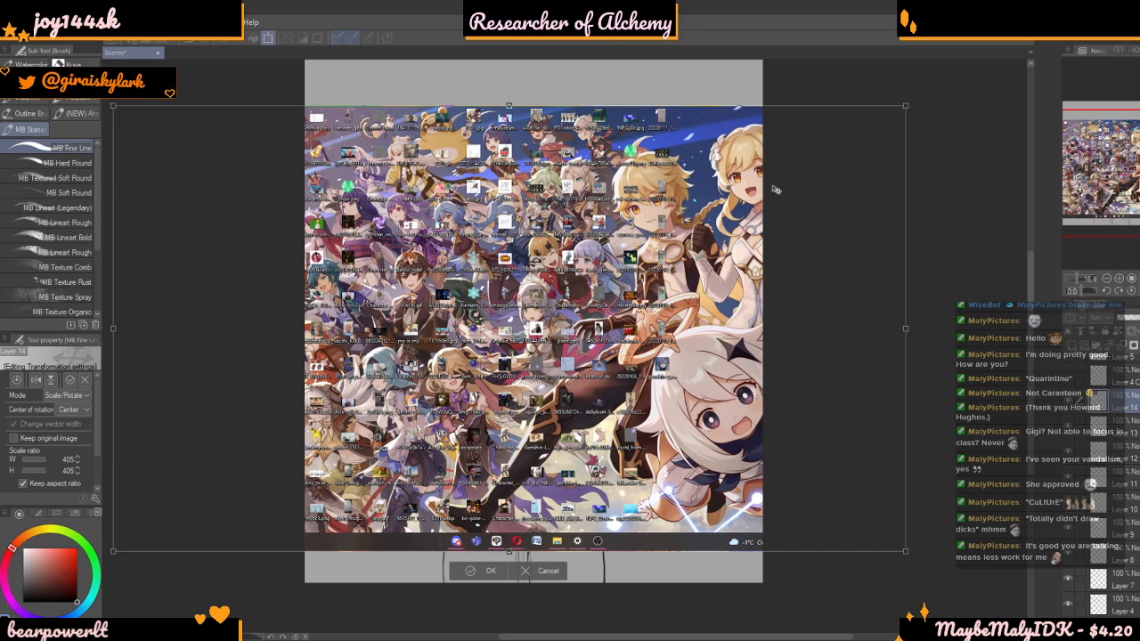
pyautogui.moveTo(905, 114); pyautogui.dragTo(797, 175)
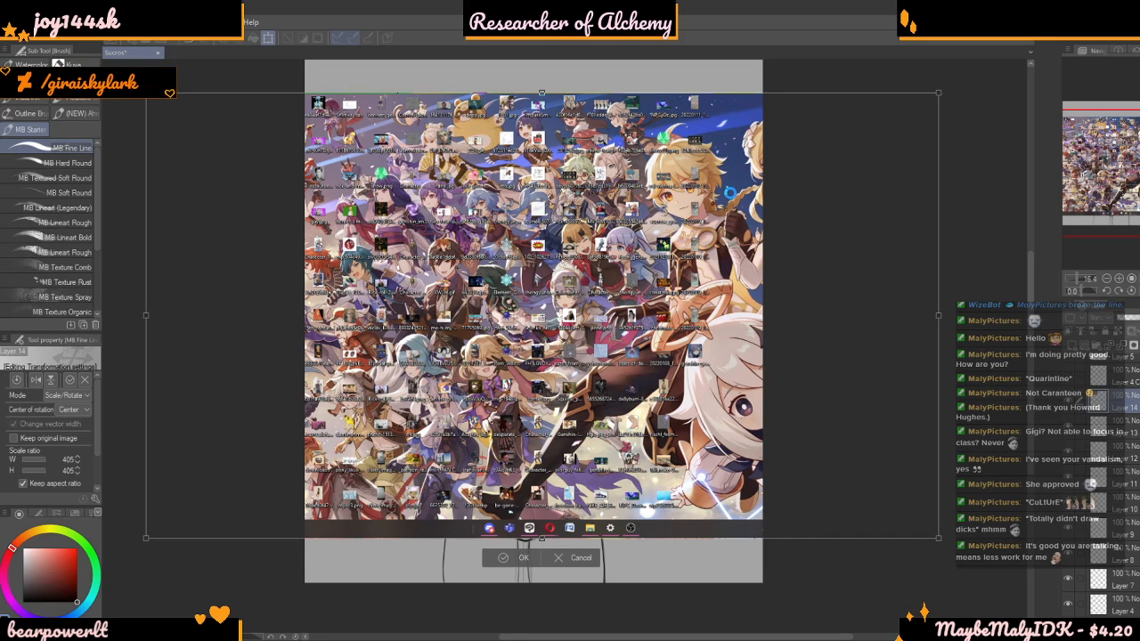
pyautogui.press('Return')
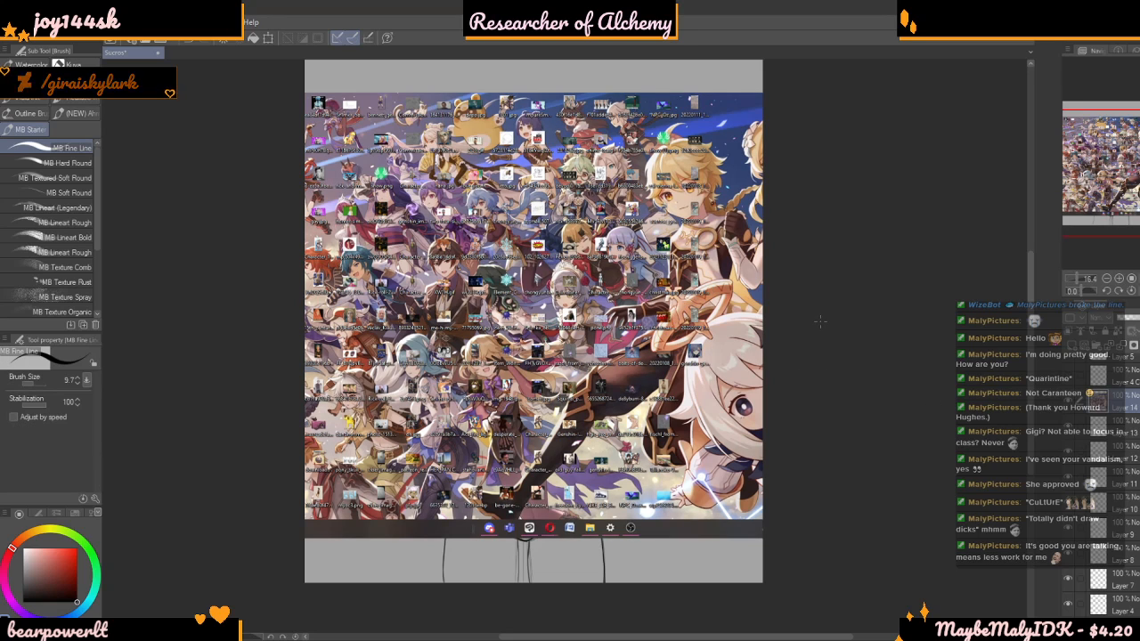
pyautogui.hotkey('ctrl', 'z')
pyautogui.hotkey('ctrl', 'z')
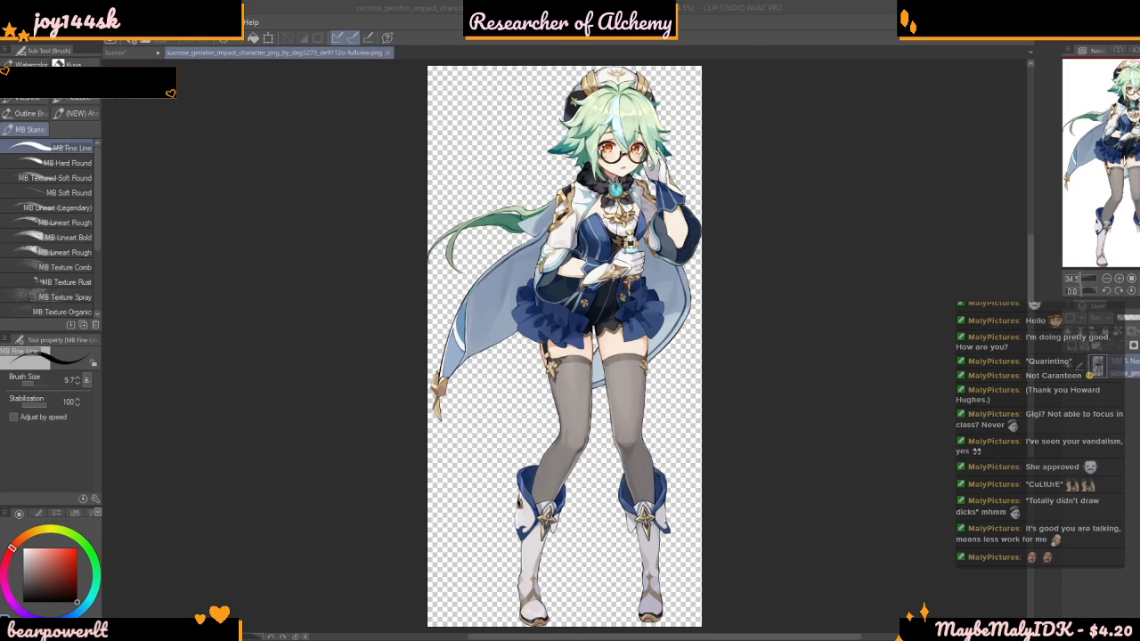
# Dock the Sucrose reference image beside the line art in a narrow pane and enlarge the character in it
pyautogui.scroll(-4, 758, 380)
pyautogui.scroll(4, 758, 380)
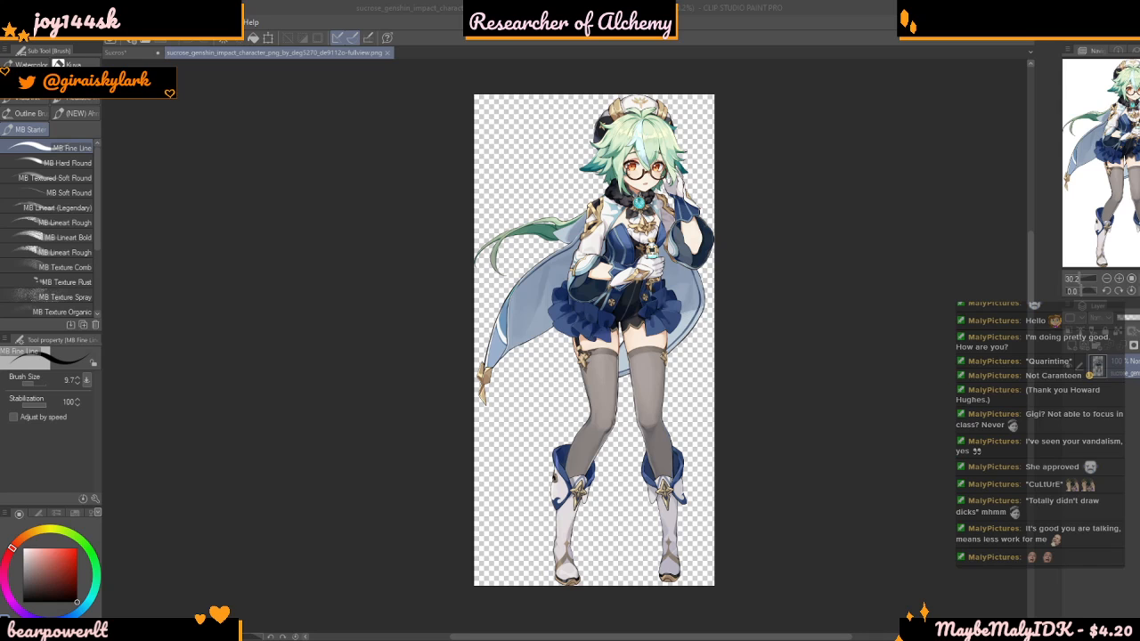
pyautogui.click(344, 262)
pyautogui.moveTo(210, 53)
pyautogui.mouseDown()
pyautogui.moveTo(995, 355)
pyautogui.moveTo(1029, 336)
pyautogui.mouseUp()
pyautogui.scroll(-2, 902, 390)
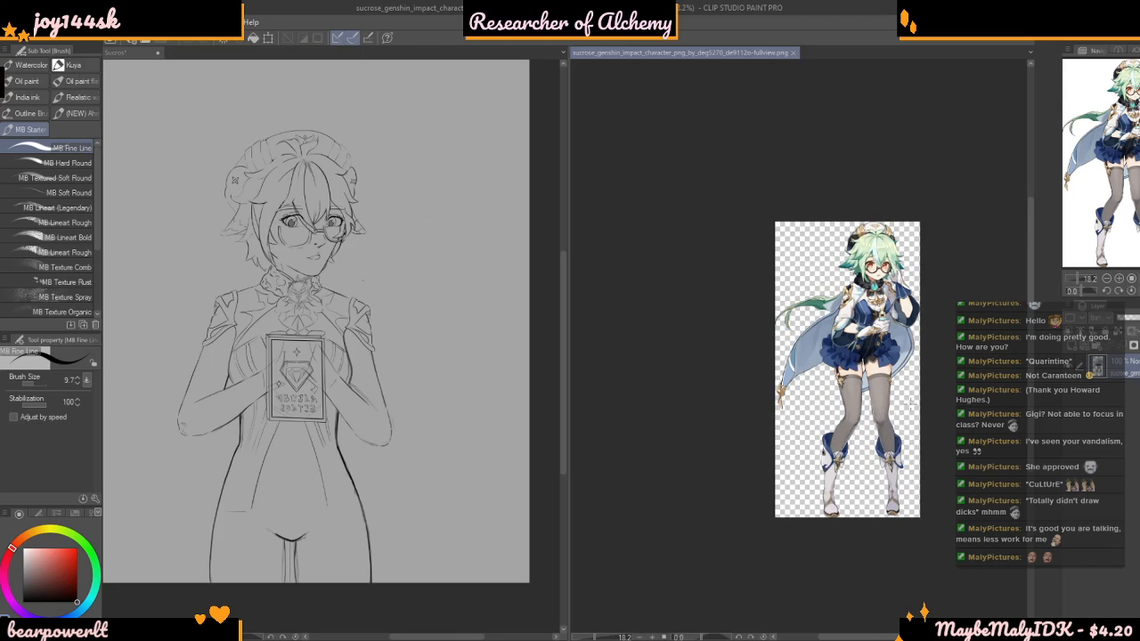
pyautogui.scroll(1, 915, 359)
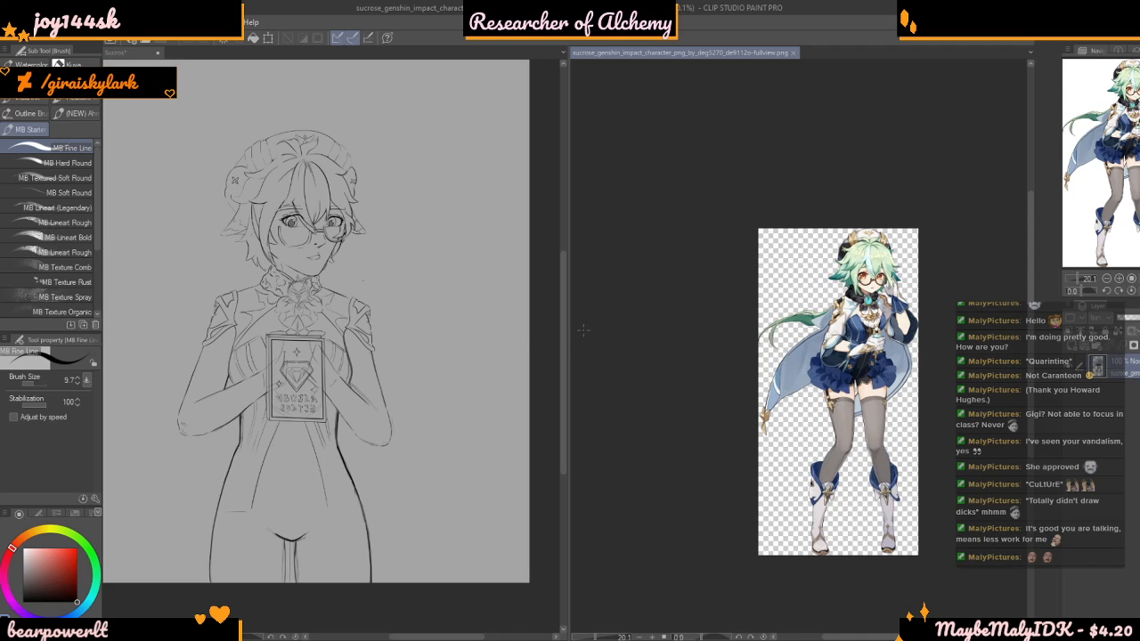
pyautogui.moveTo(569, 328)
pyautogui.mouseDown()
pyautogui.moveTo(890, 331)
pyautogui.moveTo(877, 337)
pyautogui.mouseUp()
pyautogui.scroll(2, 877, 337)
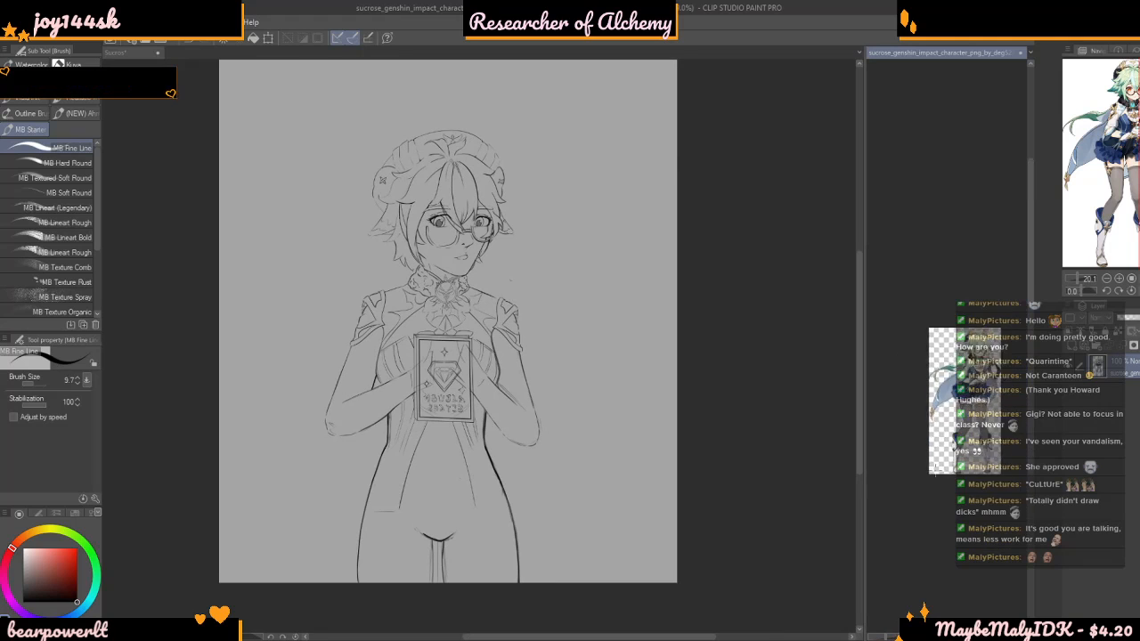
pyautogui.scroll(-1, 946, 445)
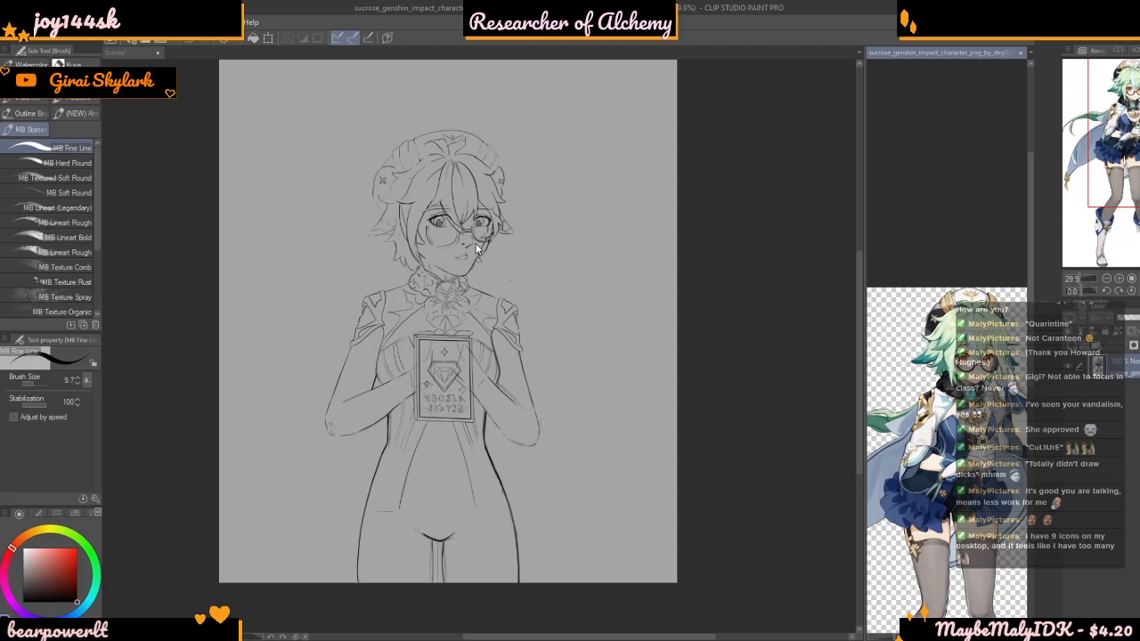
# Return to the line art and review the pose and book next to the docked reference image
pyautogui.click(783, 343)
pyautogui.scroll(-3, 547, 385)
pyautogui.scroll(4, 540, 415)
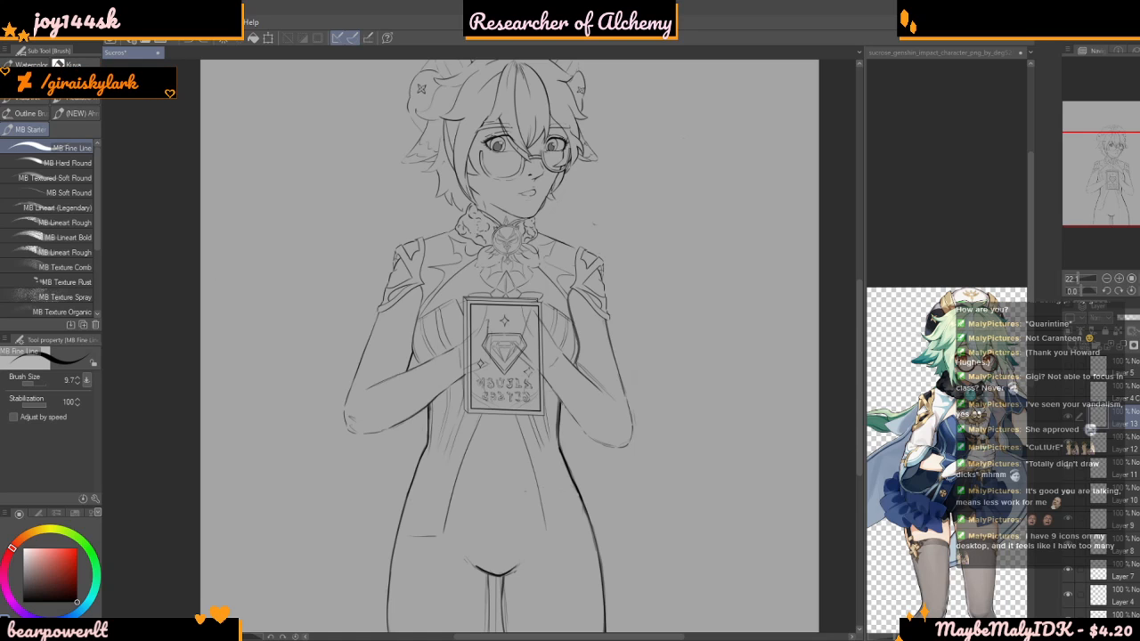
pyautogui.scroll(-8, 728, 230)
pyautogui.moveTo(769, 299); pyautogui.dragTo(741, 415)
pyautogui.scroll(4, 741, 415)
pyautogui.scroll(2, 656, 433)
pyautogui.scroll(-2, 656, 433)
pyautogui.scroll(4, 656, 433)
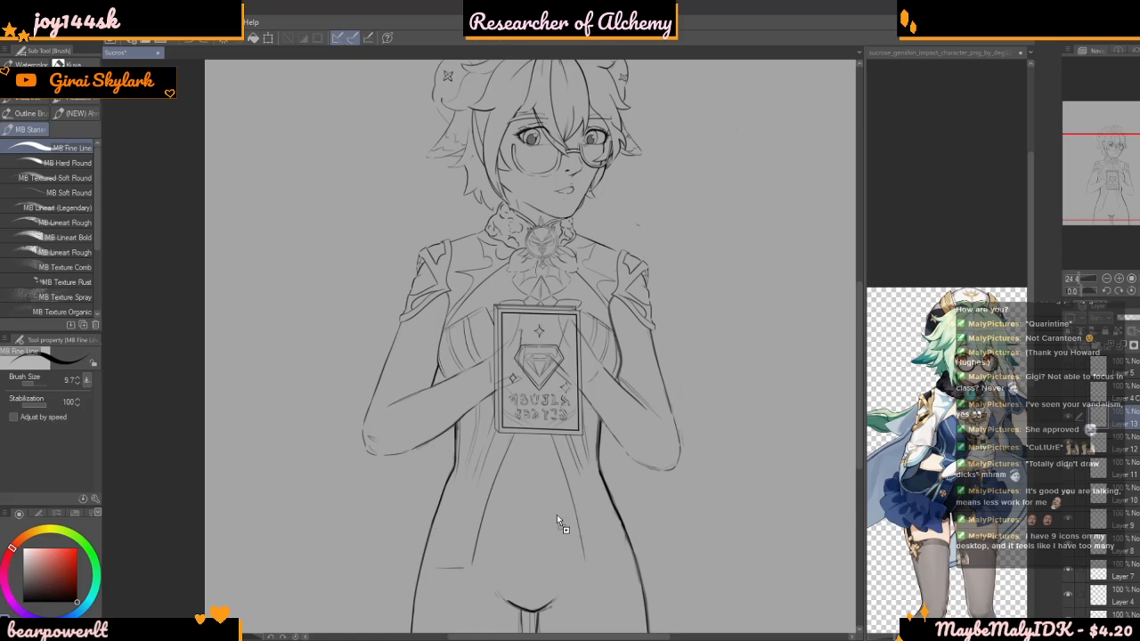
pyautogui.moveTo(557, 514); pyautogui.dragTo(541, 597)
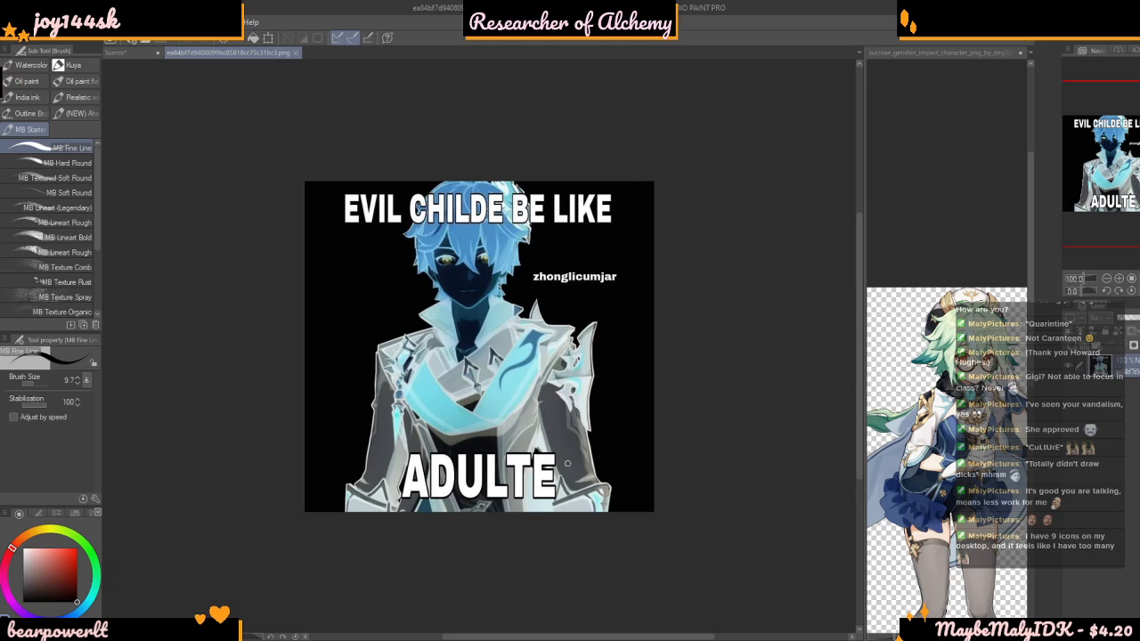
pyautogui.click(294, 53)
pyautogui.scroll(-2, 579, 254)
pyautogui.scroll(2, 674, 296)
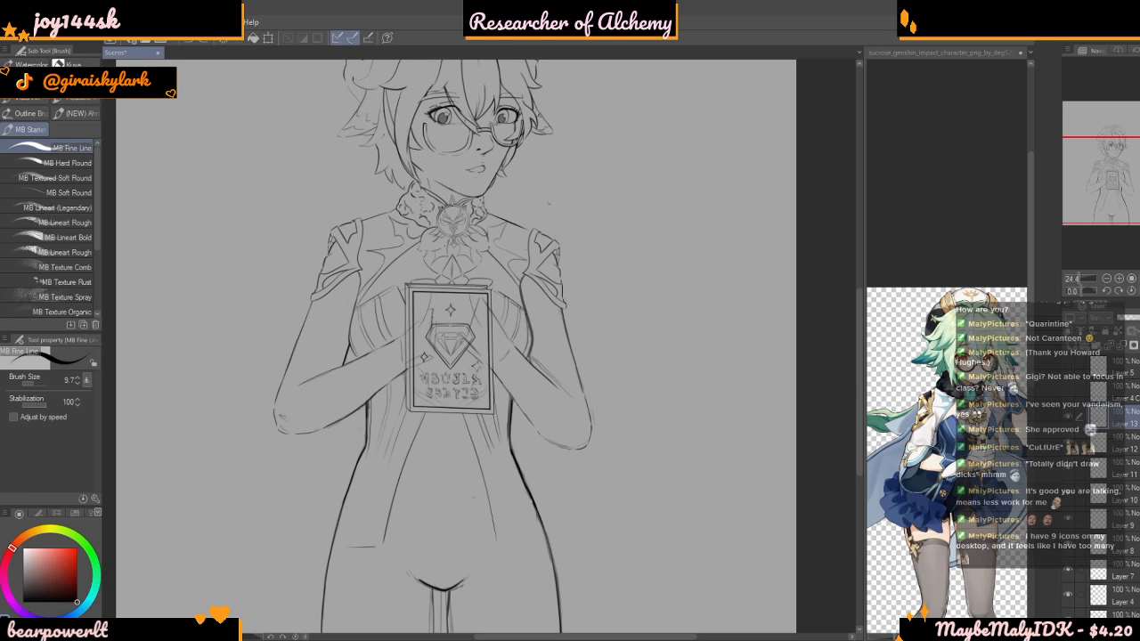
pyautogui.moveTo(534, 640); pyautogui.dragTo(558, 497)
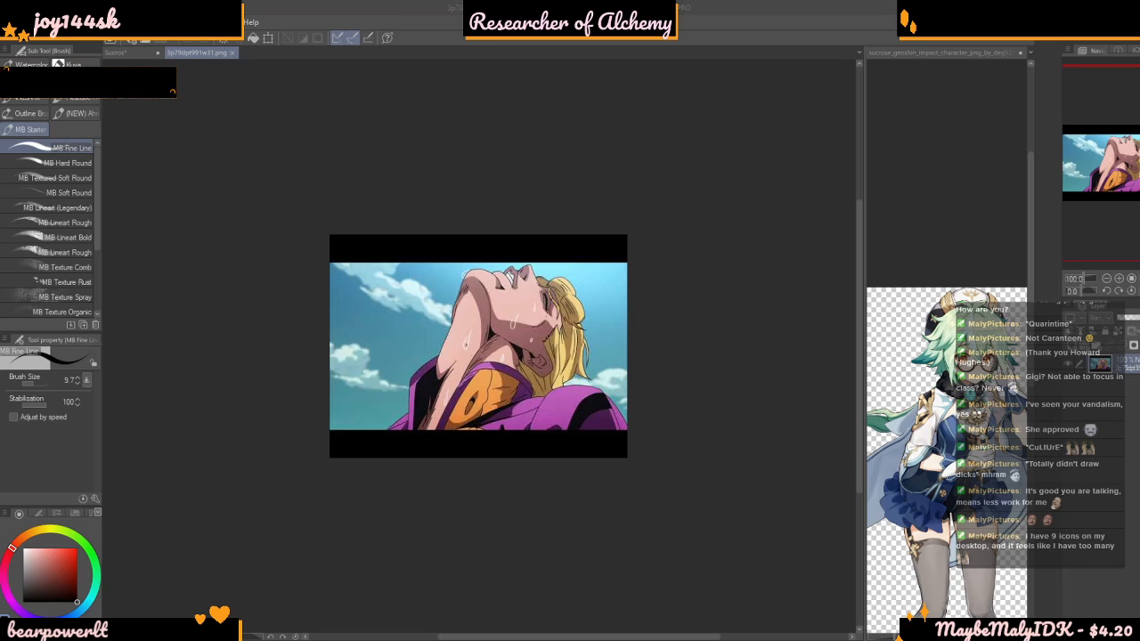
pyautogui.scroll(5, 624, 446)
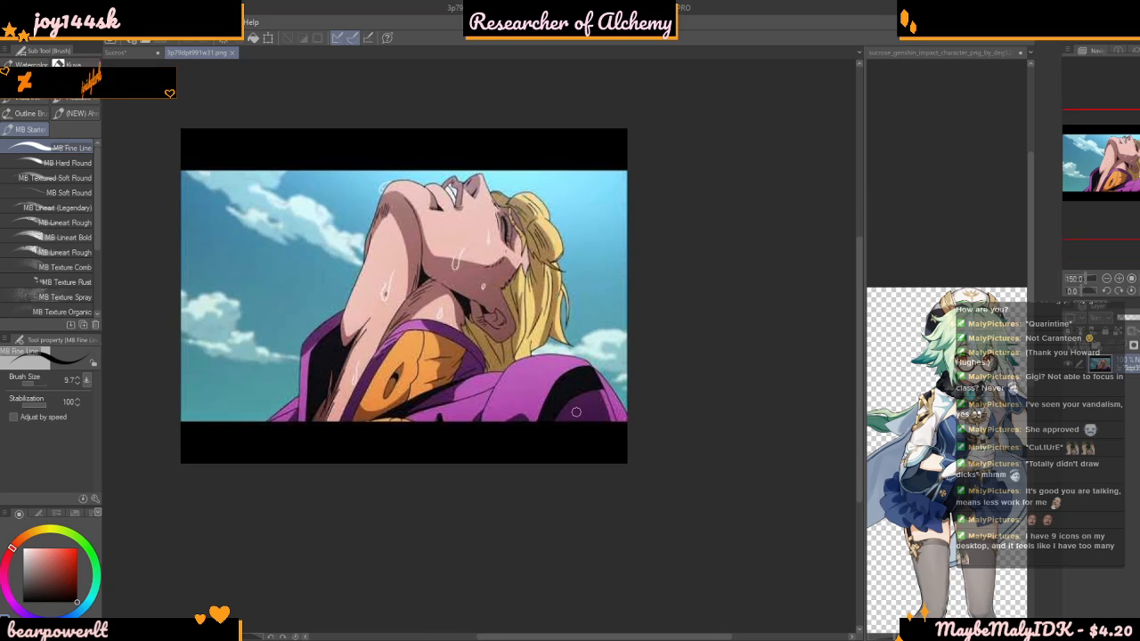
pyautogui.scroll(-1, 460, 356)
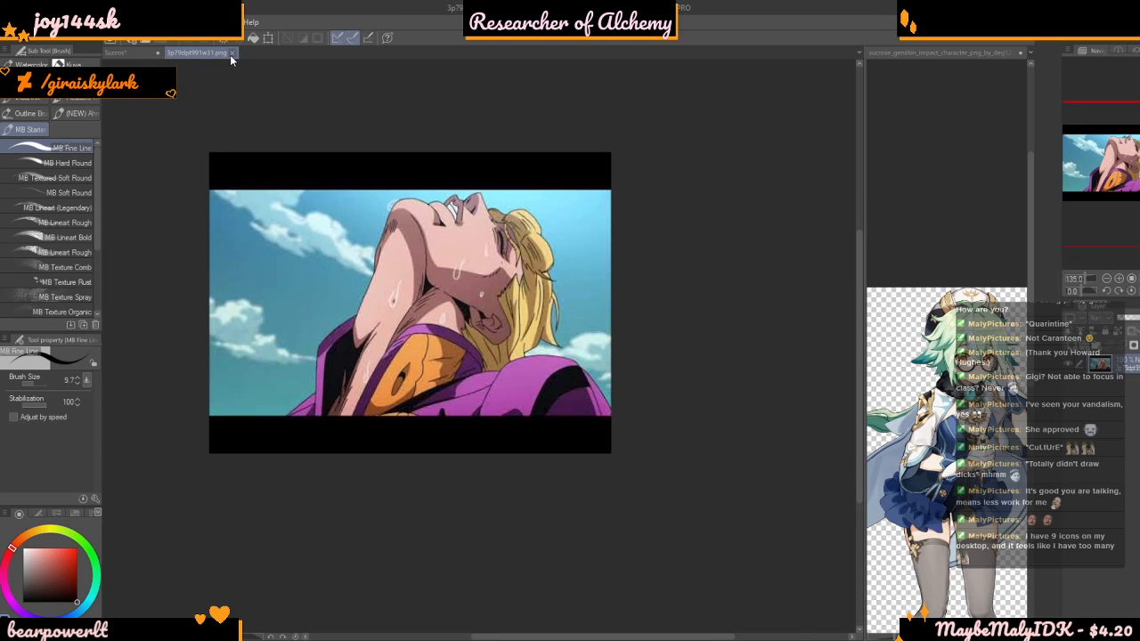
pyautogui.click(231, 53)
# Study the rough forearms, elbows and hands behind the book in the line art before inking them
pyautogui.scroll(6, 531, 360)
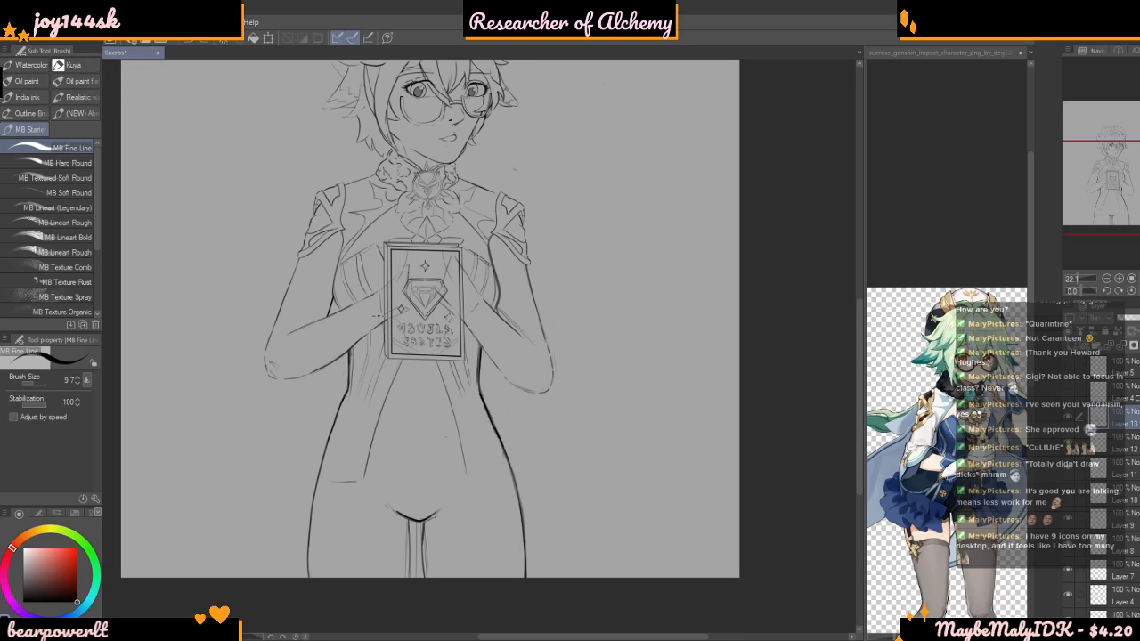
pyautogui.scroll(2, 395, 316)
pyautogui.scroll(-5, 532, 398)
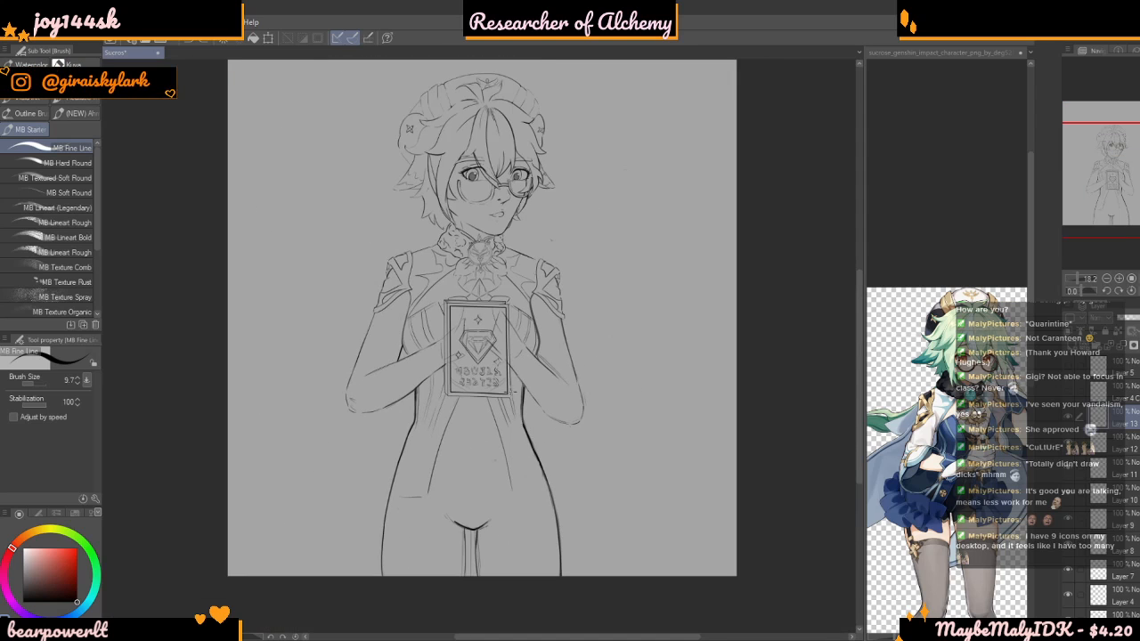
pyautogui.scroll(3, 522, 398)
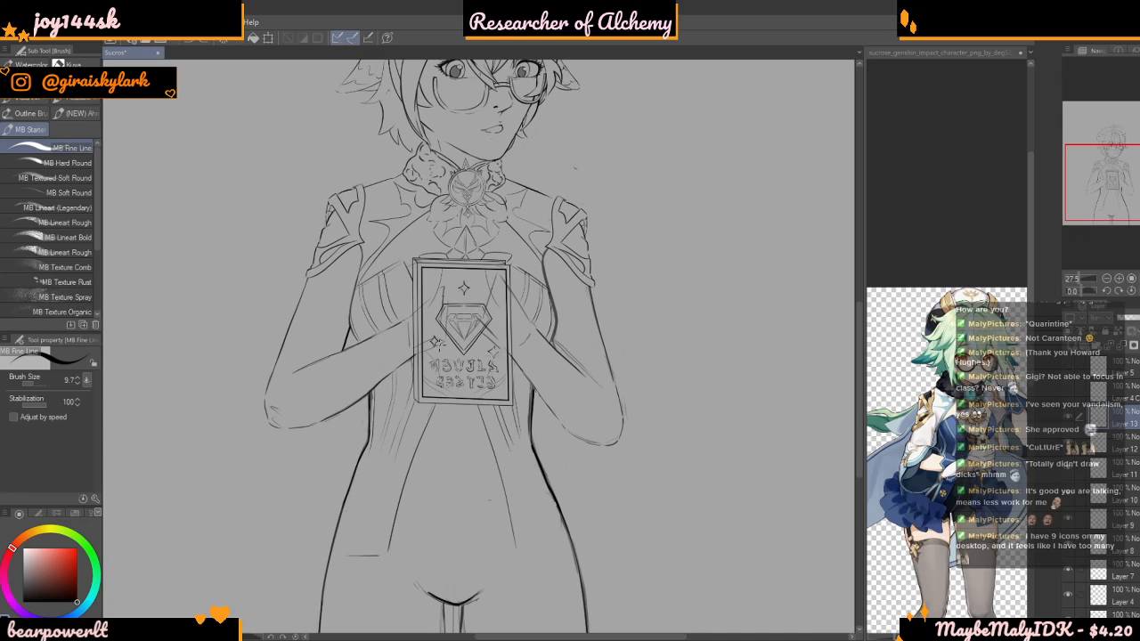
pyautogui.scroll(-3, 469, 347)
pyautogui.scroll(3, 469, 347)
pyautogui.scroll(5, 478, 325)
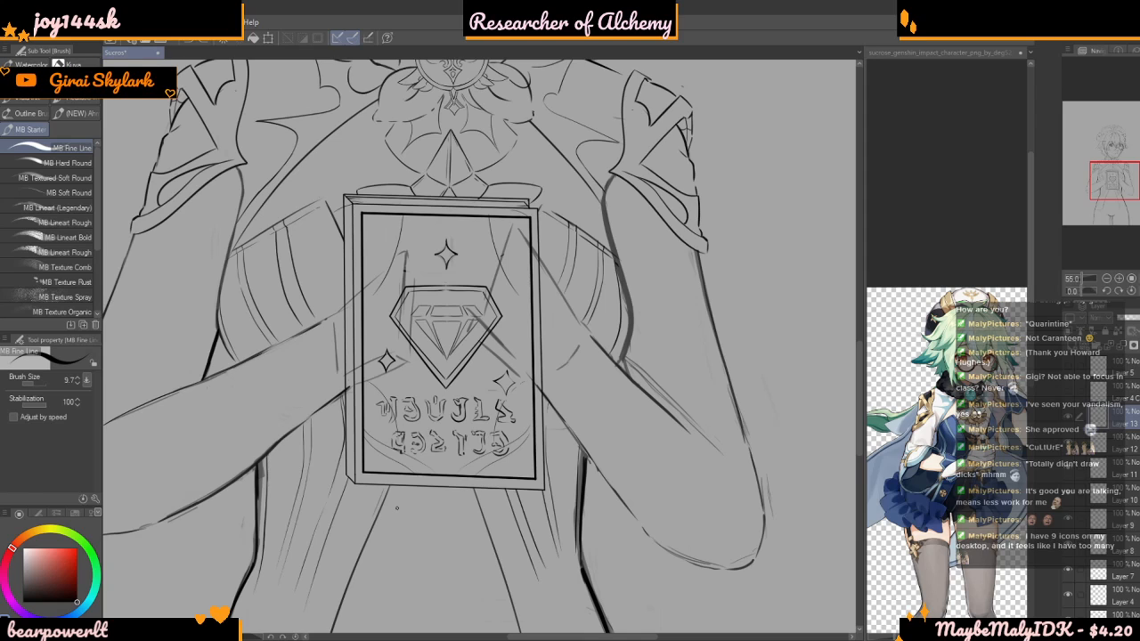
pyautogui.scroll(-4, 481, 261)
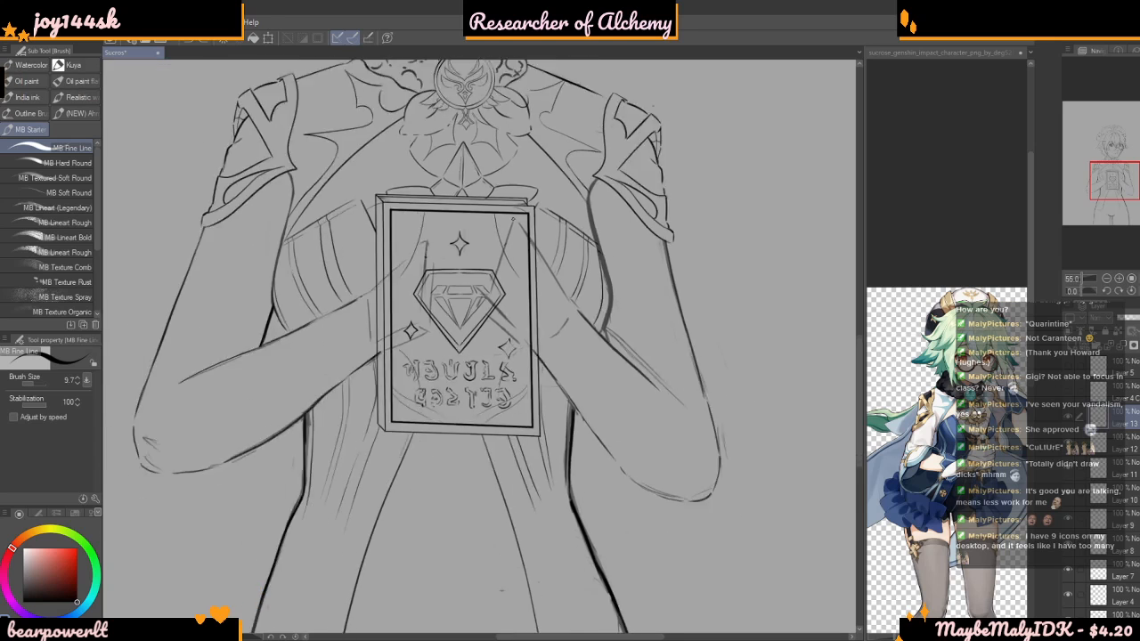
pyautogui.scroll(3, 481, 261)
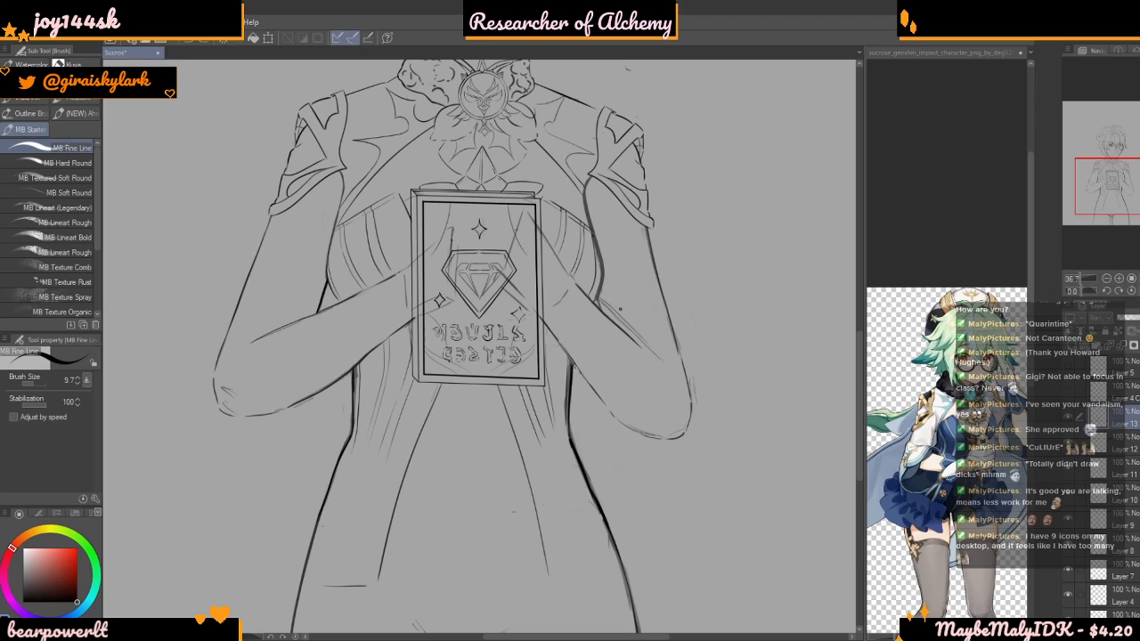
pyautogui.scroll(-5, 555, 195)
pyautogui.scroll(4, 544, 196)
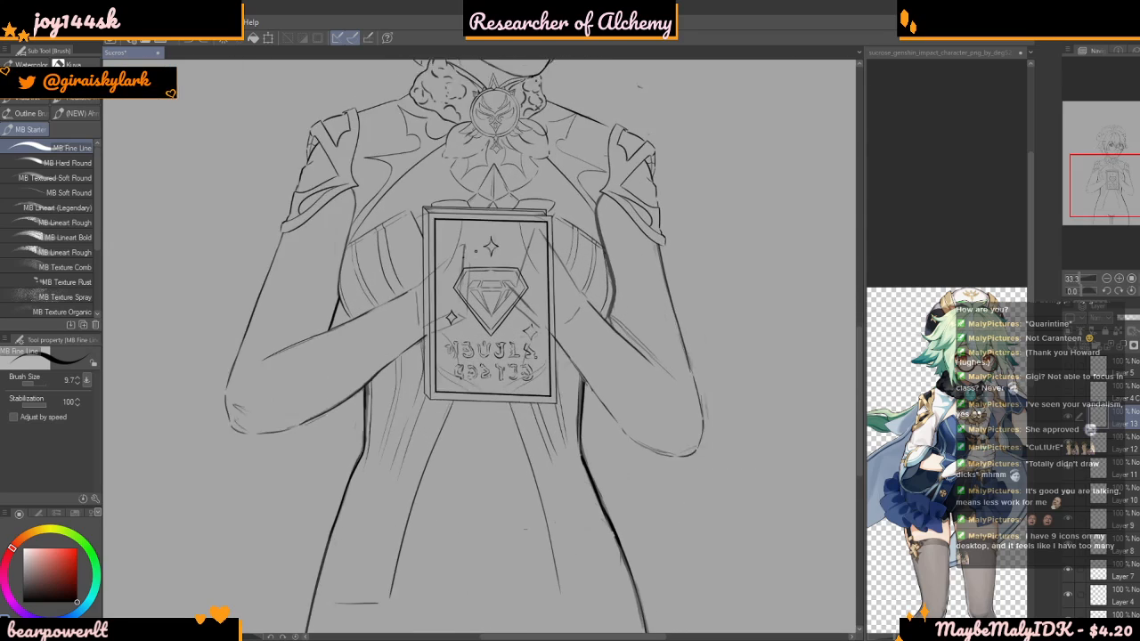
# Inspect the shoulder, sleeve and forearm details closely in the Sucrose reference image
pyautogui.click(984, 311)
pyautogui.scroll(4, 960, 405)
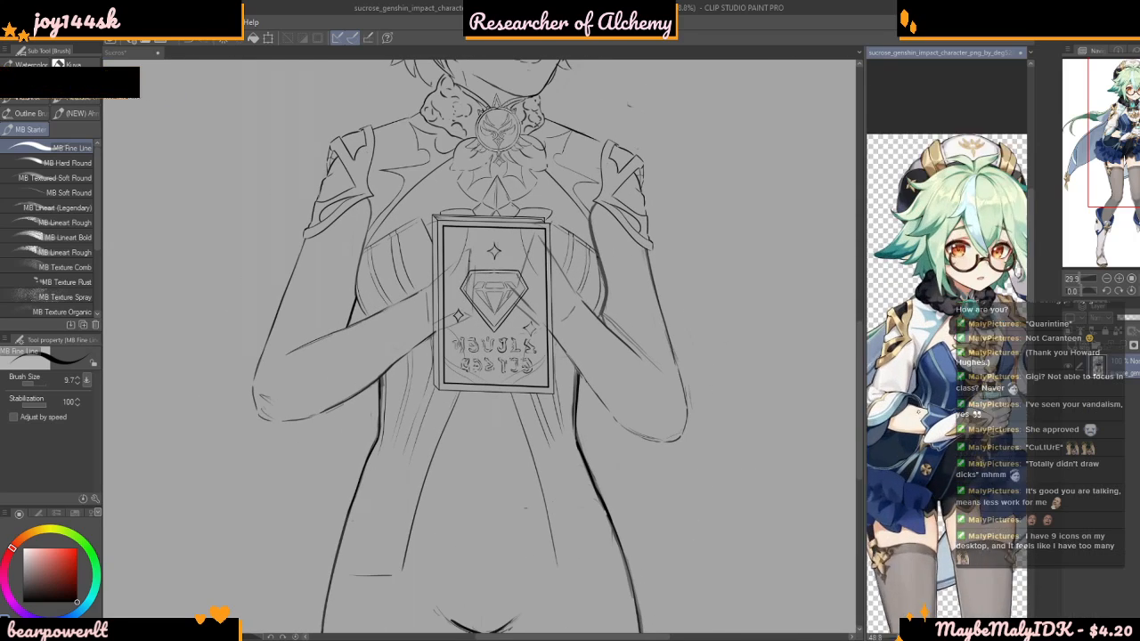
pyautogui.scroll(-2, 960, 374)
pyautogui.scroll(4, 953, 356)
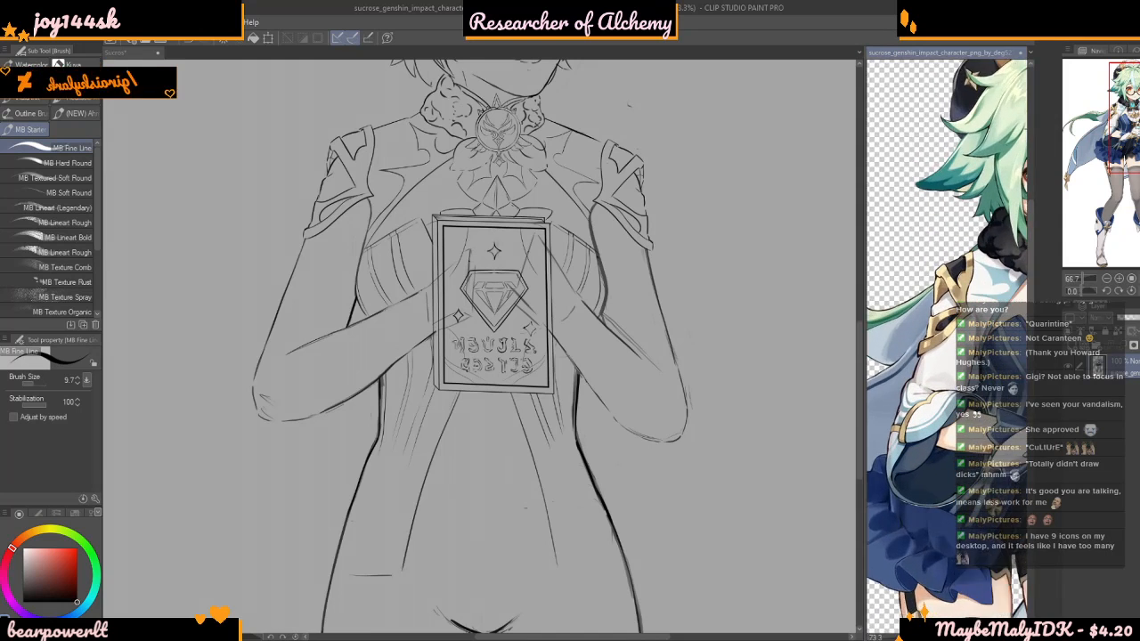
# Switch from the MB Fine Line brush to the line art brush in the Kuya brush group
pyautogui.moveTo(225, 410)
pyautogui.mouseDown()
pyautogui.moveTo(259, 394)
pyautogui.moveTo(311, 469)
pyautogui.moveTo(297, 506)
pyautogui.mouseUp()
pyautogui.hotkey('ctrl', 'z')
pyautogui.scroll(2, 235, 329)
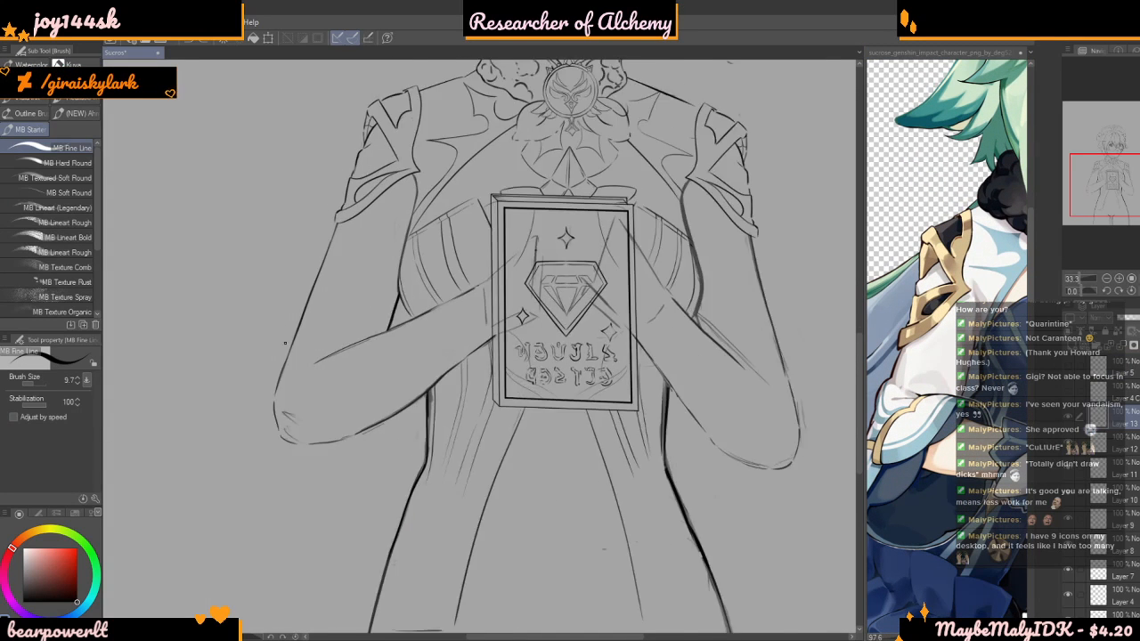
pyautogui.click(82, 80)
pyautogui.click(84, 65)
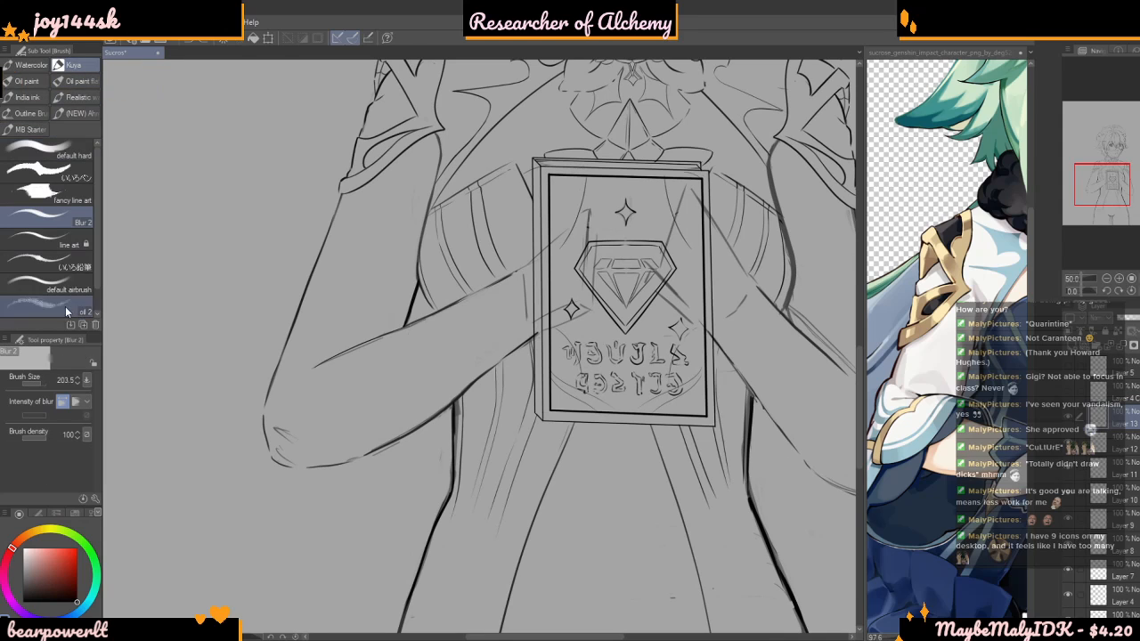
pyautogui.click(65, 245)
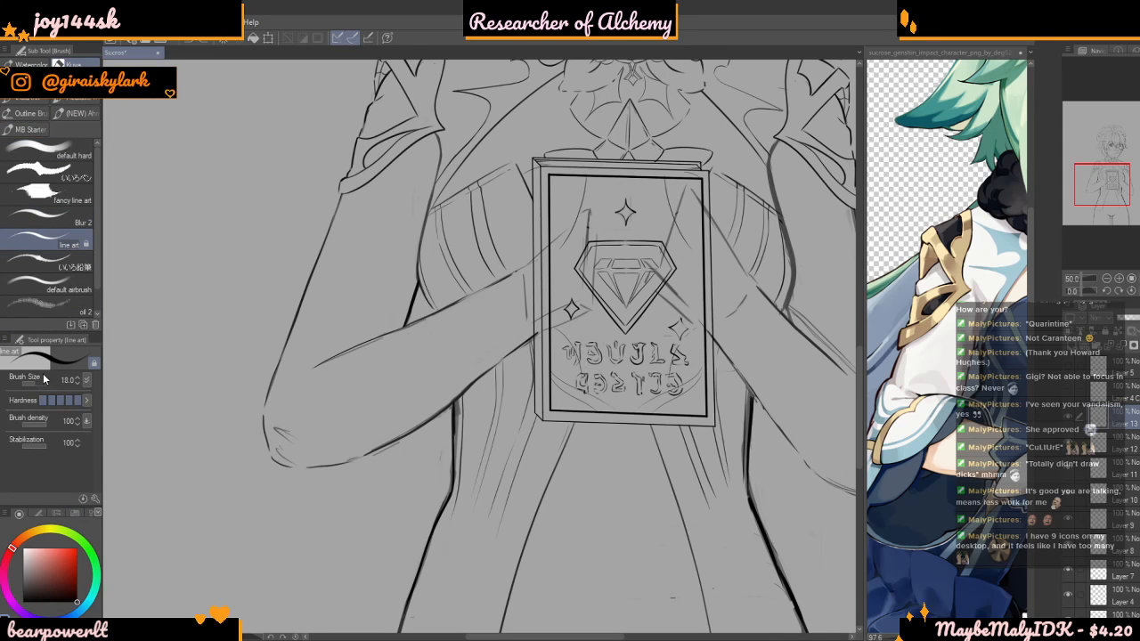
pyautogui.scroll(-4, 395, 249)
pyautogui.scroll(4, 397, 256)
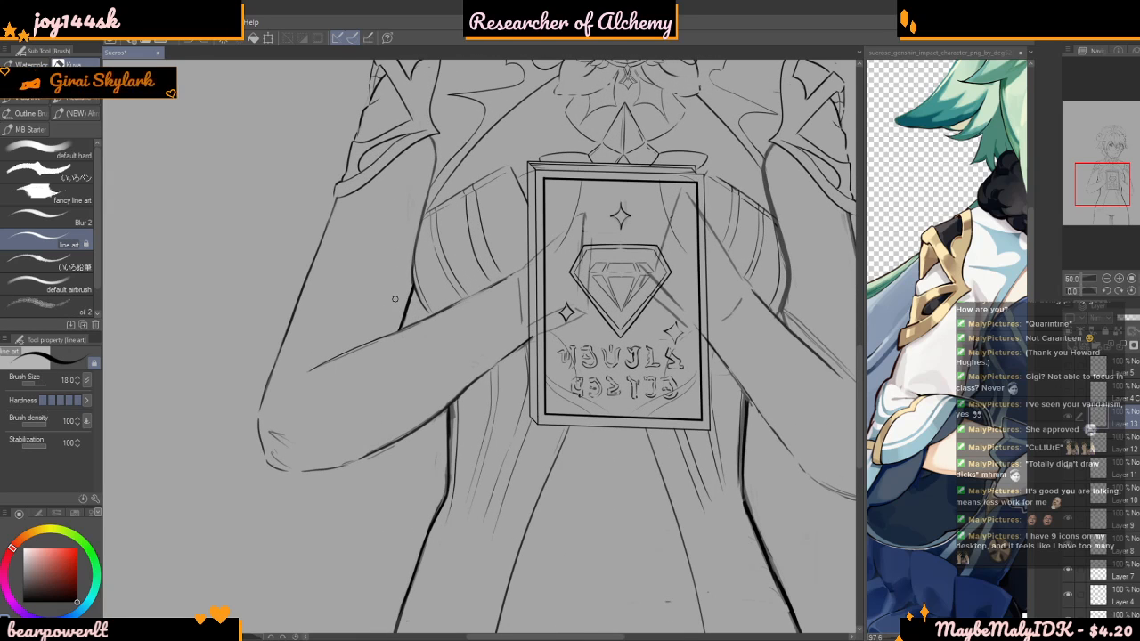
# Examine the sleeve, elbow and forearm of Sucrose in the reference image at several magnifications
pyautogui.scroll(-4, 984, 394)
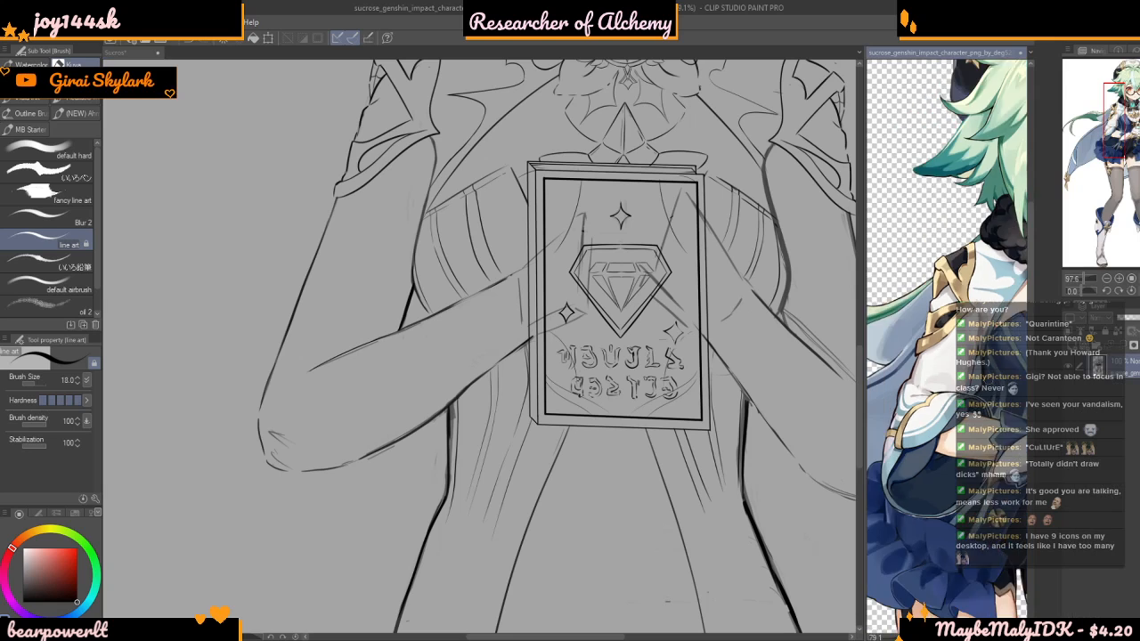
pyautogui.scroll(3, 984, 395)
pyautogui.scroll(3, 983, 418)
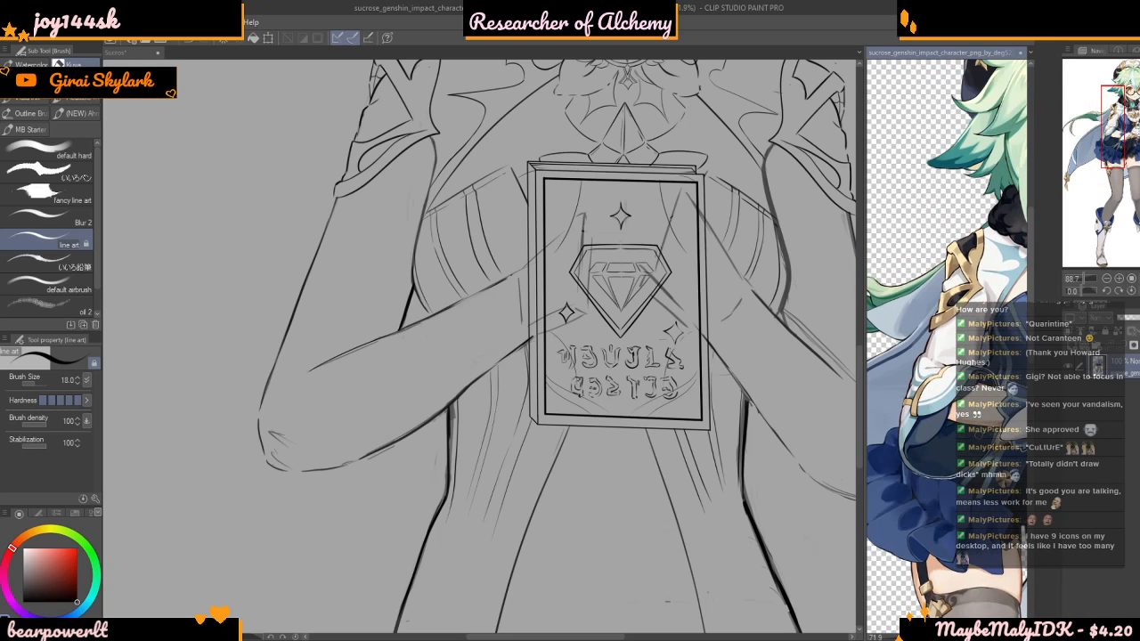
pyautogui.scroll(-2, 914, 426)
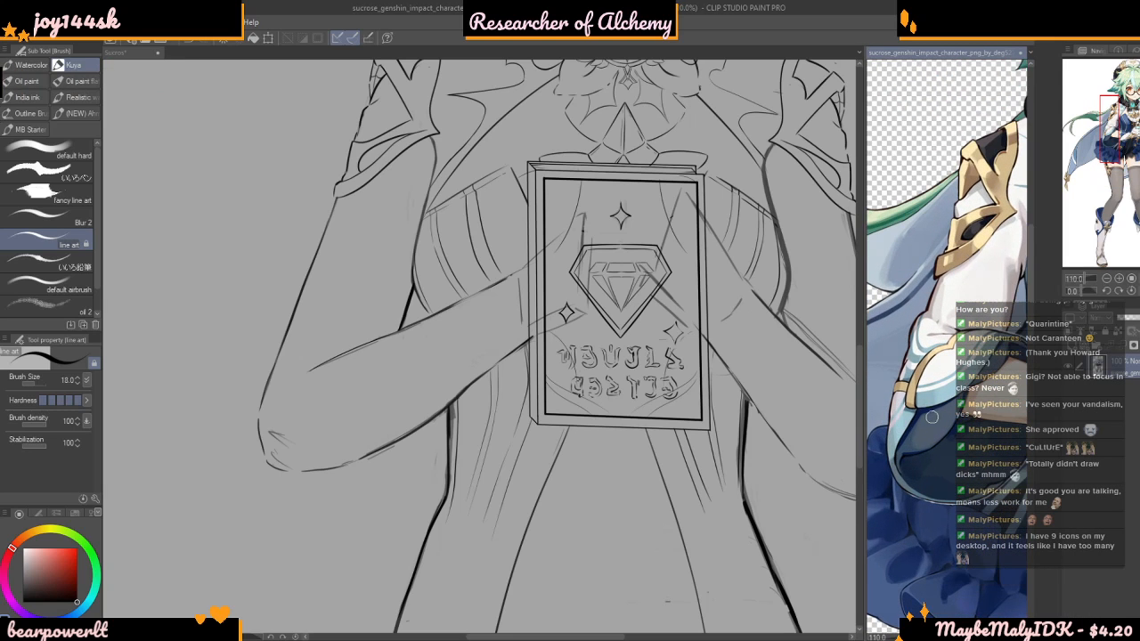
pyautogui.scroll(-2, 914, 427)
pyautogui.scroll(1, 966, 440)
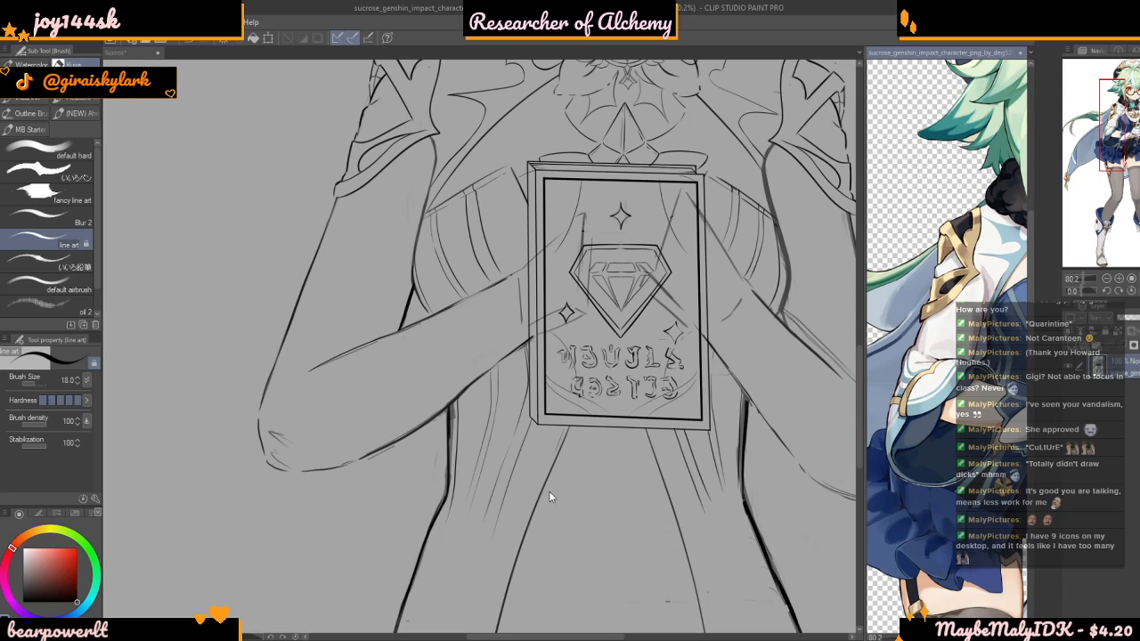
pyautogui.click(310, 416)
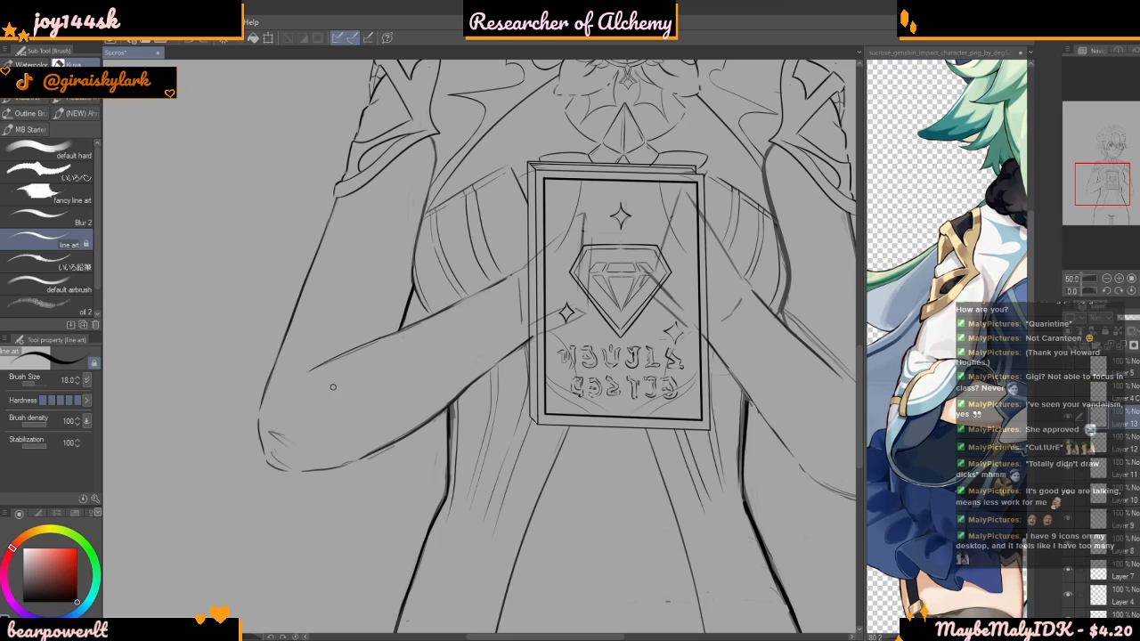
# Toggle the visibility of Layer 13 and compare the arm lines around the book
pyautogui.scroll(-2, 315, 406)
pyautogui.click(1070, 419)
pyautogui.click(1069, 420)
pyautogui.scroll(4, 422, 400)
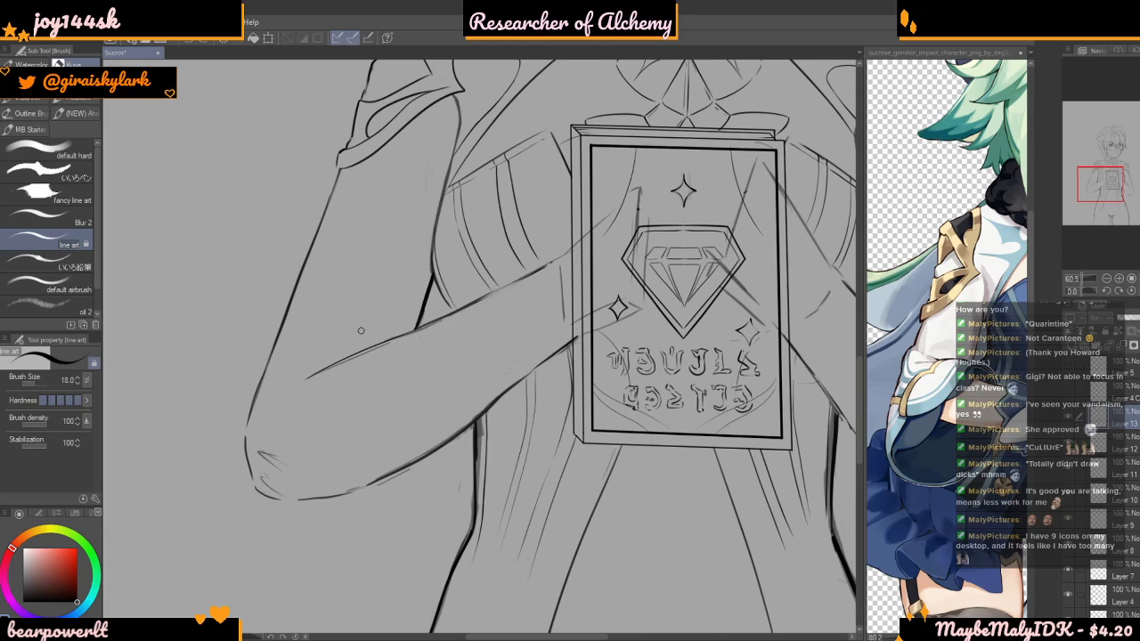
pyautogui.scroll(-4, 362, 330)
pyautogui.scroll(3, 363, 314)
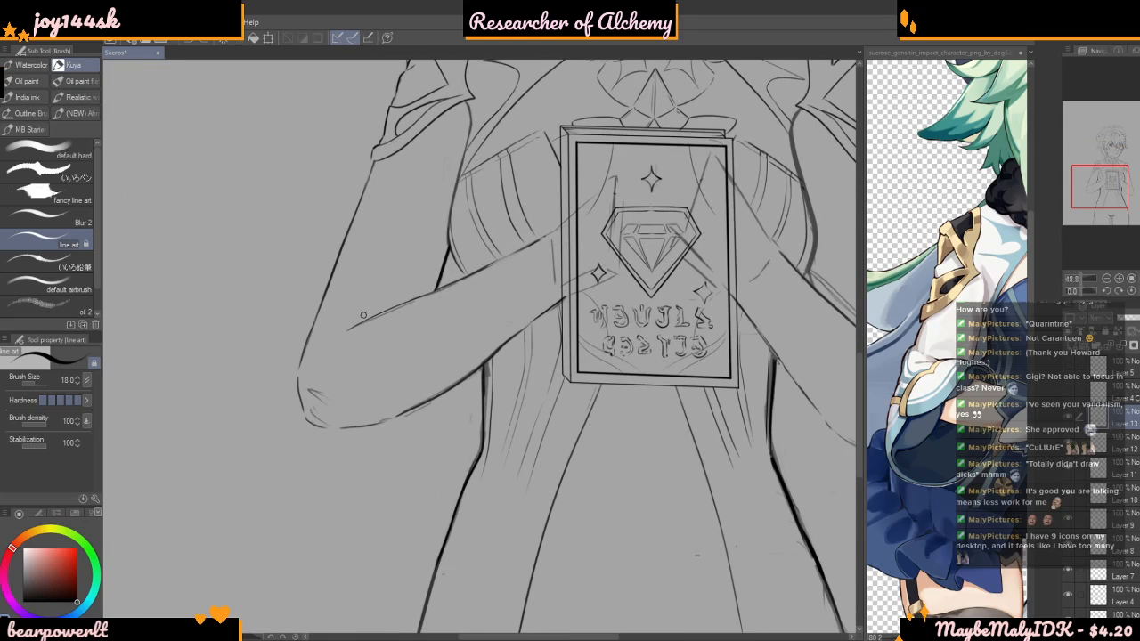
pyautogui.scroll(-3, 369, 314)
pyautogui.scroll(4, 425, 290)
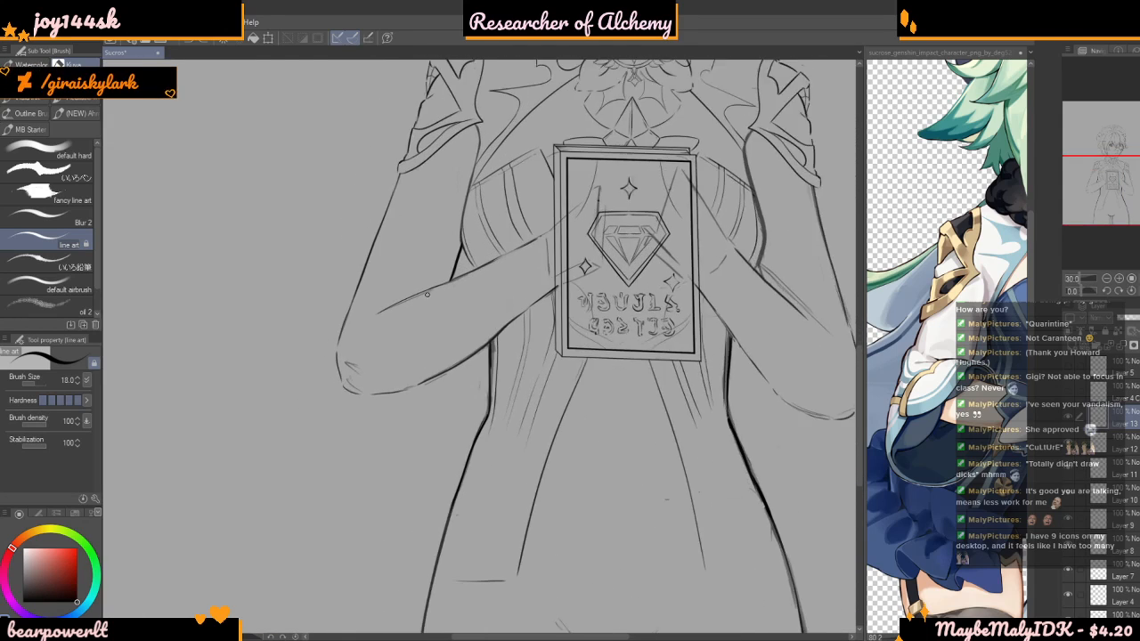
pyautogui.scroll(2, 428, 294)
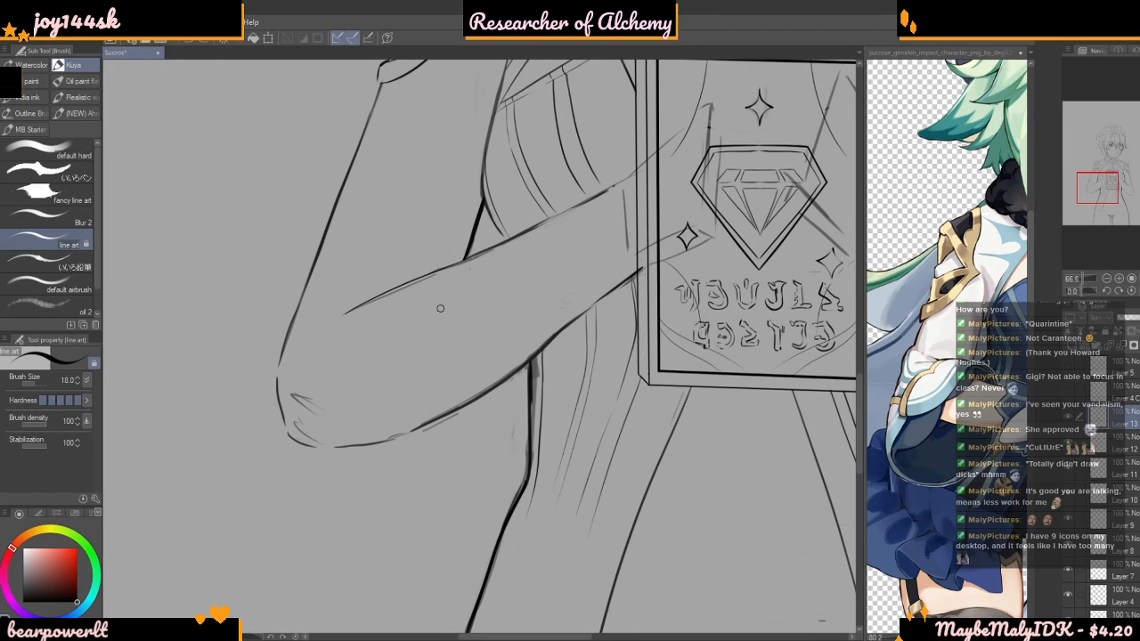
# Study the forearm and elbow contour left of the book closely and against the whole torso
pyautogui.scroll(-1, 375, 263)
pyautogui.scroll(-2, 374, 262)
pyautogui.scroll(3, 377, 281)
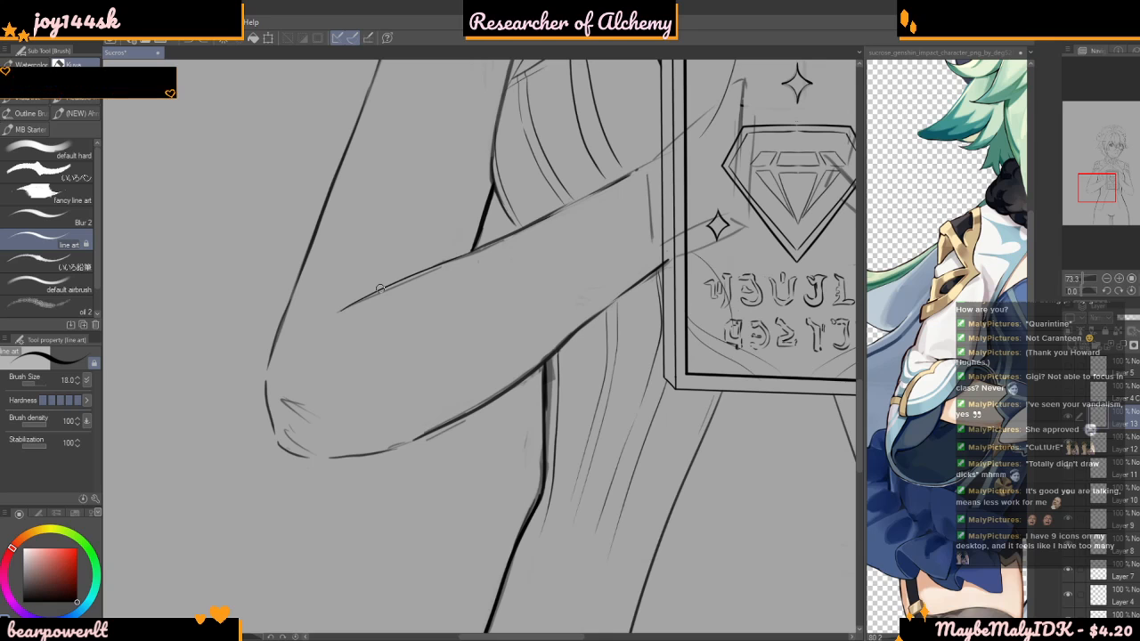
pyautogui.scroll(-2, 413, 303)
pyautogui.scroll(2, 416, 273)
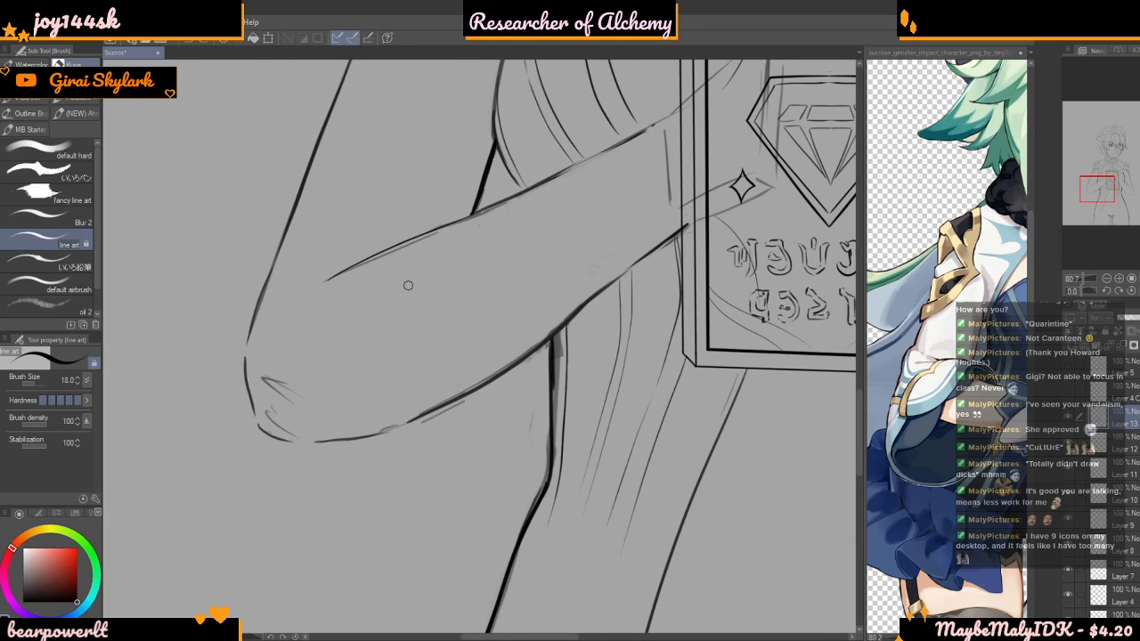
pyautogui.scroll(1, 403, 293)
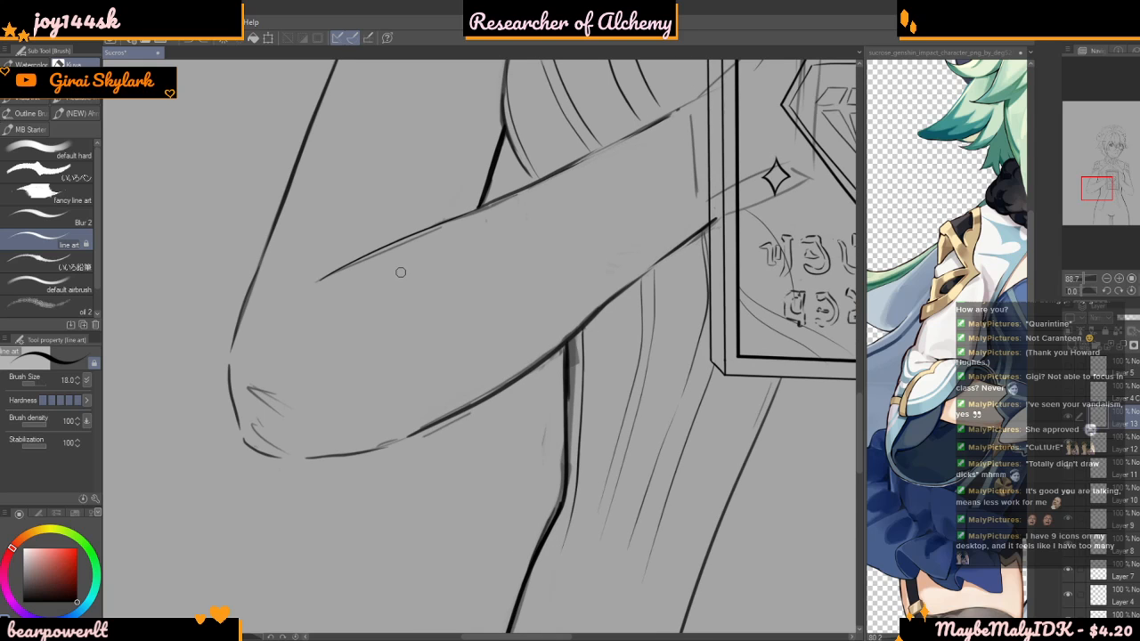
pyautogui.scroll(-1, 402, 268)
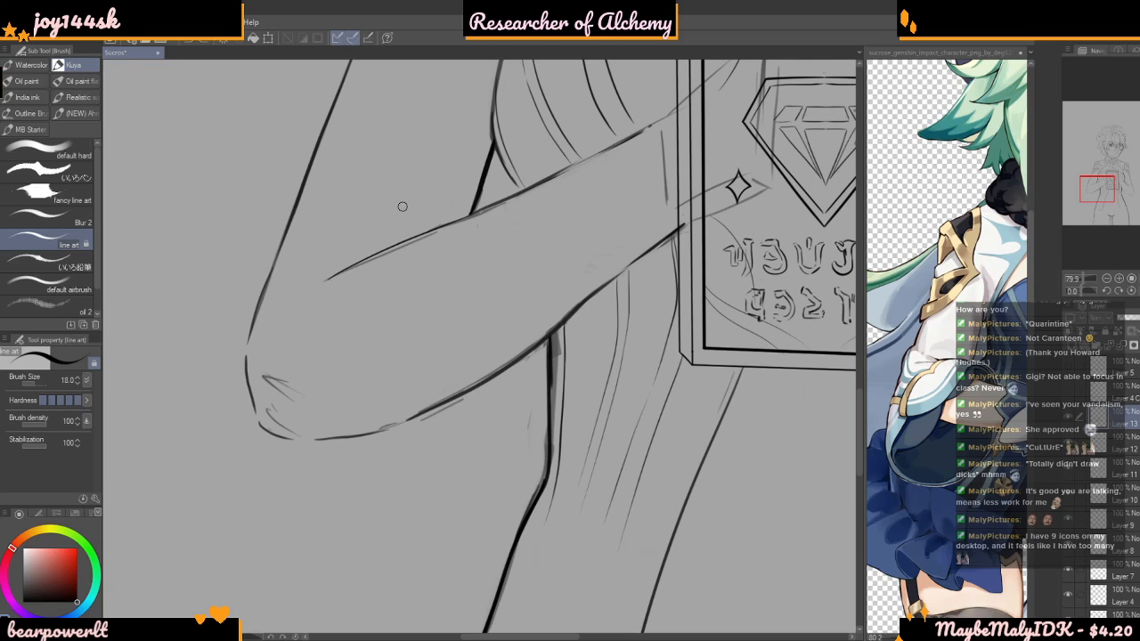
pyautogui.scroll(1, 500, 218)
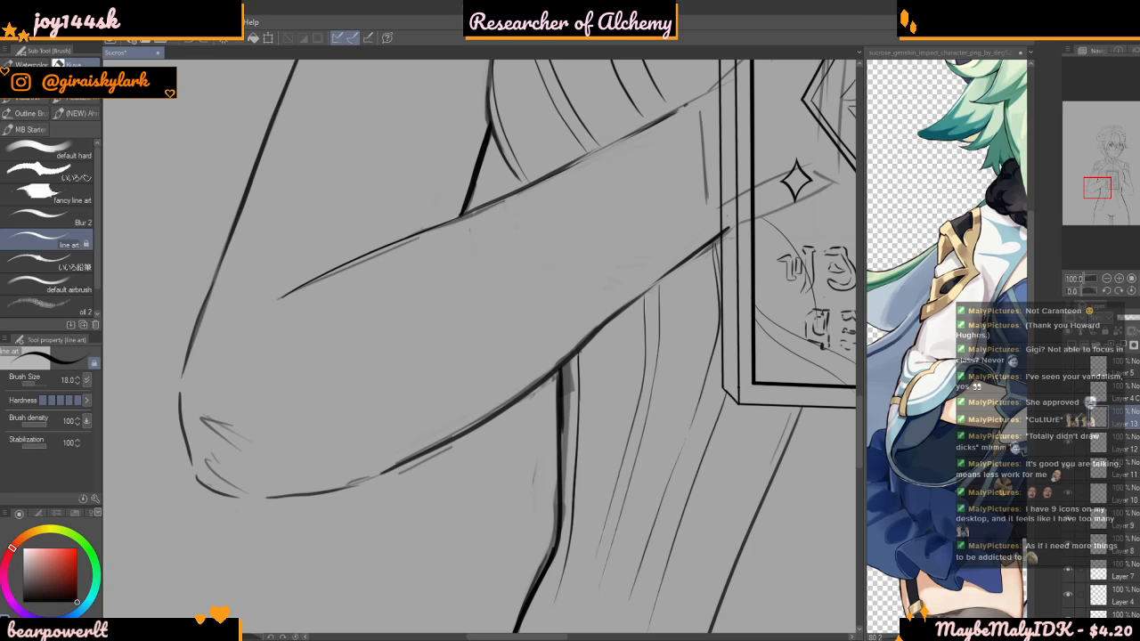
pyautogui.scroll(-6, 406, 233)
pyautogui.scroll(7, 367, 306)
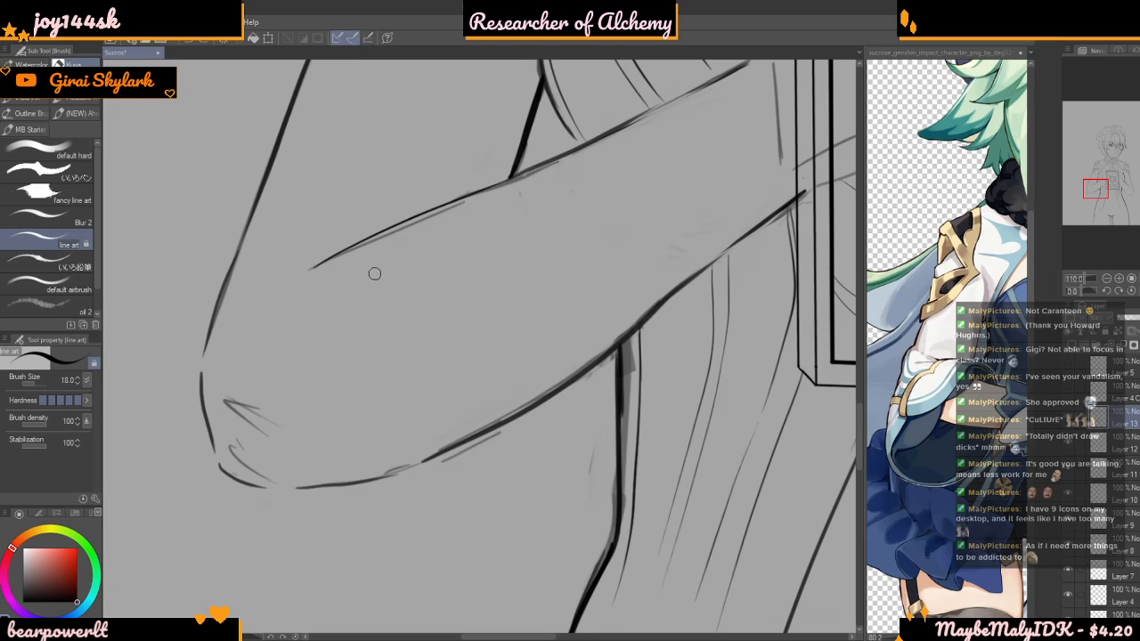
pyautogui.scroll(-4, 389, 339)
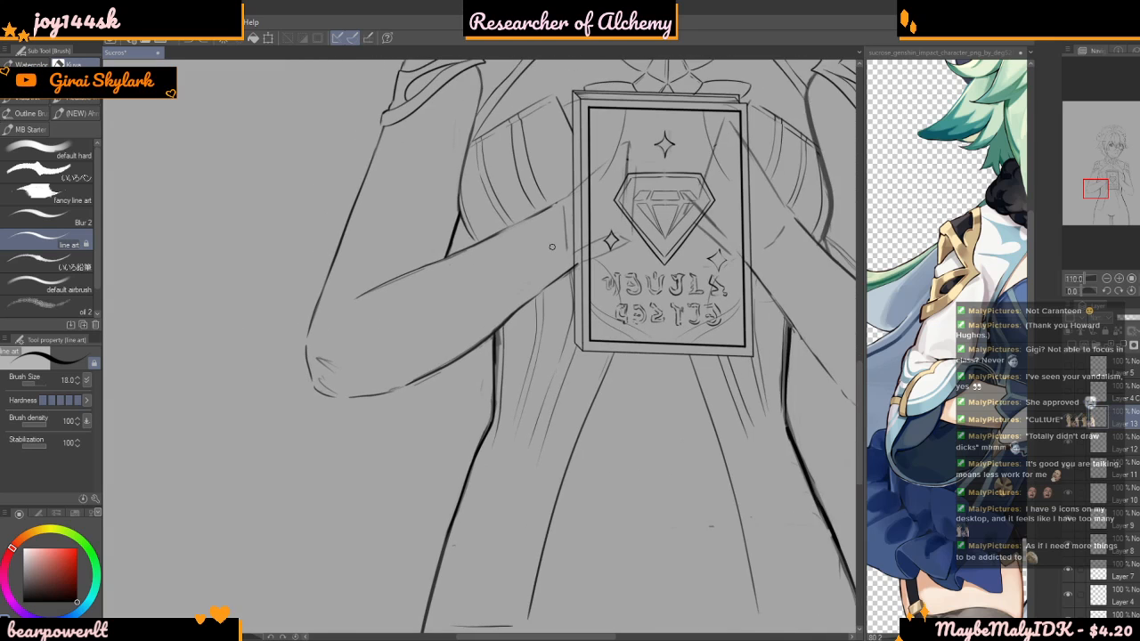
pyautogui.scroll(2, 415, 300)
pyautogui.scroll(-5, 401, 330)
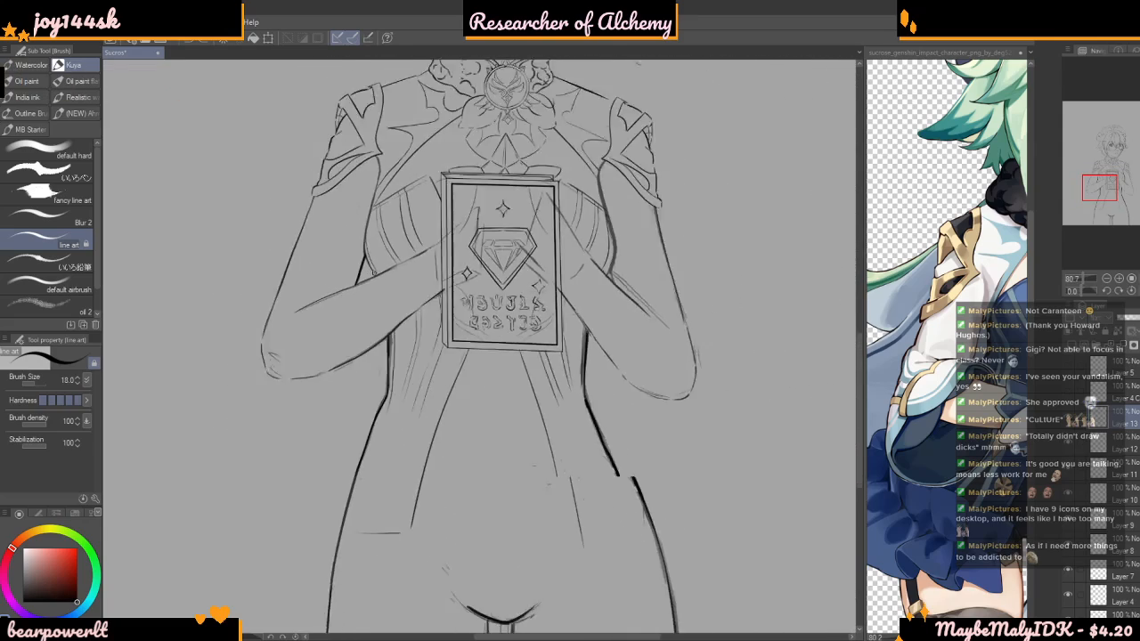
# Reframe the reference image on Sucrose's face, collar and bodice, after viewing the full figure
pyautogui.scroll(3, 645, 375)
pyautogui.click(924, 352)
pyautogui.scroll(-6, 924, 352)
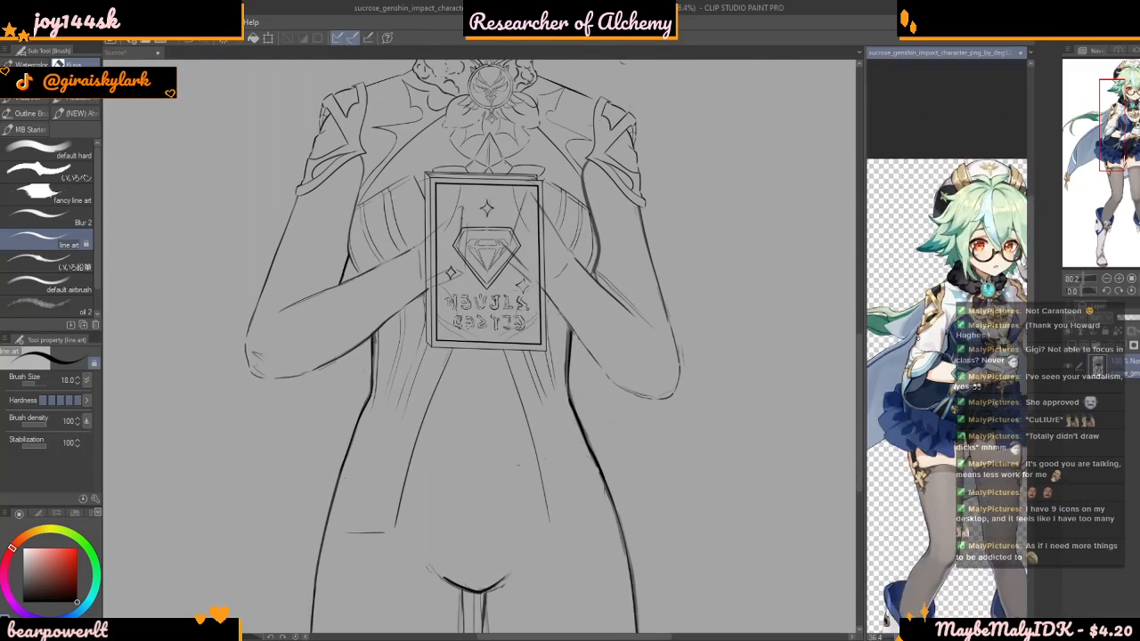
pyautogui.scroll(3, 962, 330)
pyautogui.scroll(3, 953, 329)
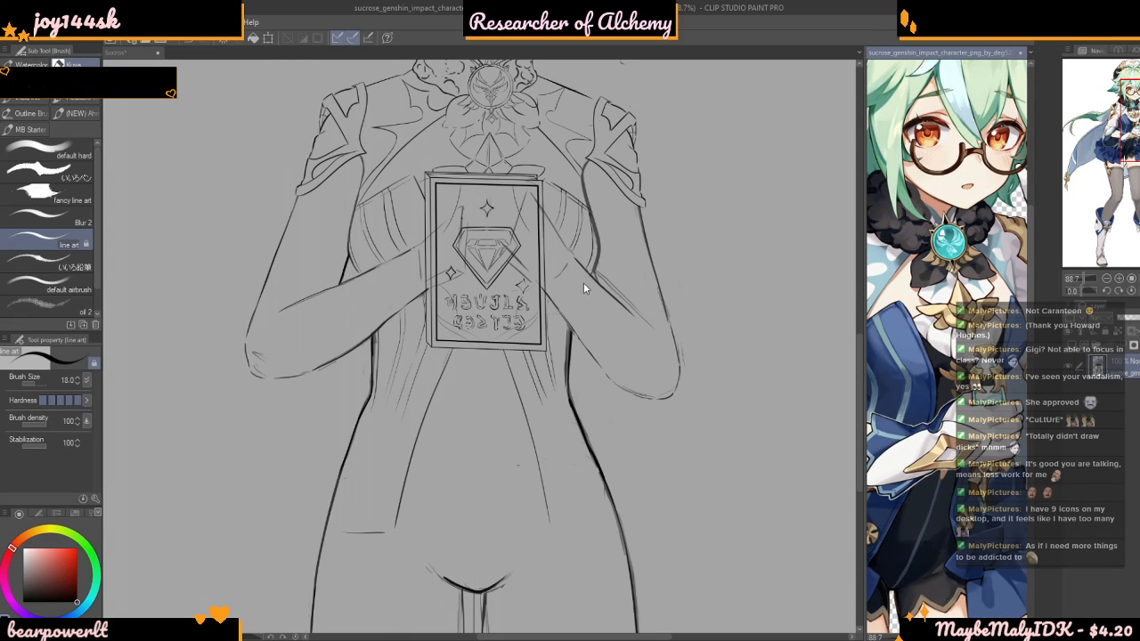
# Ink the inner contour of the upper arm right of the book in a dark line from the sleeve to the forearm
pyautogui.click(581, 224)
pyautogui.scroll(5, 557, 98)
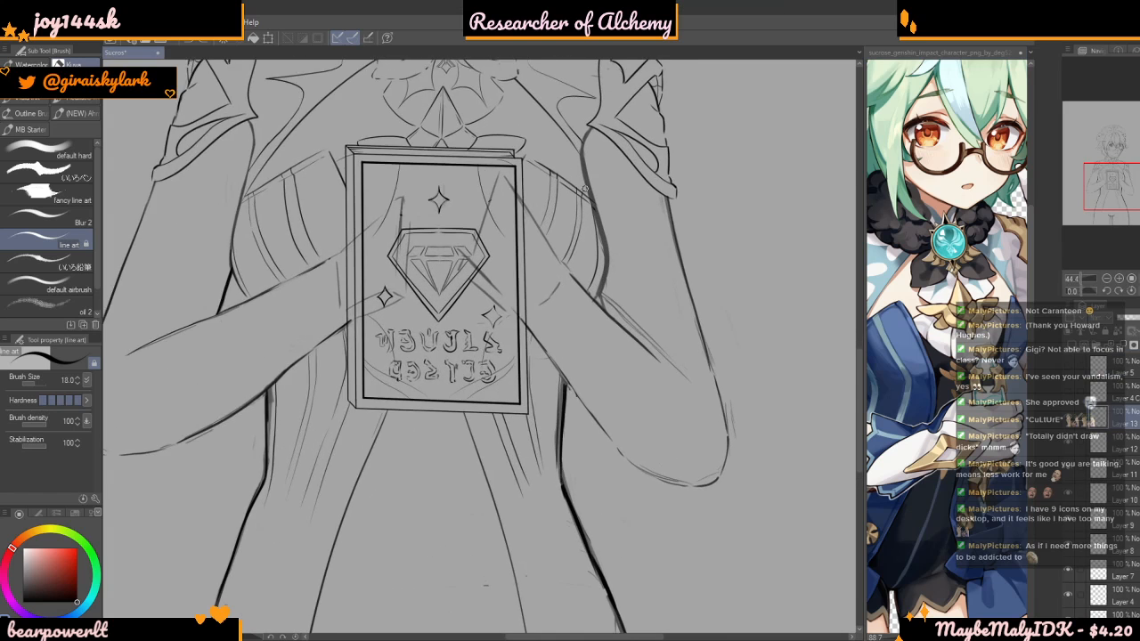
pyautogui.scroll(2, 557, 98)
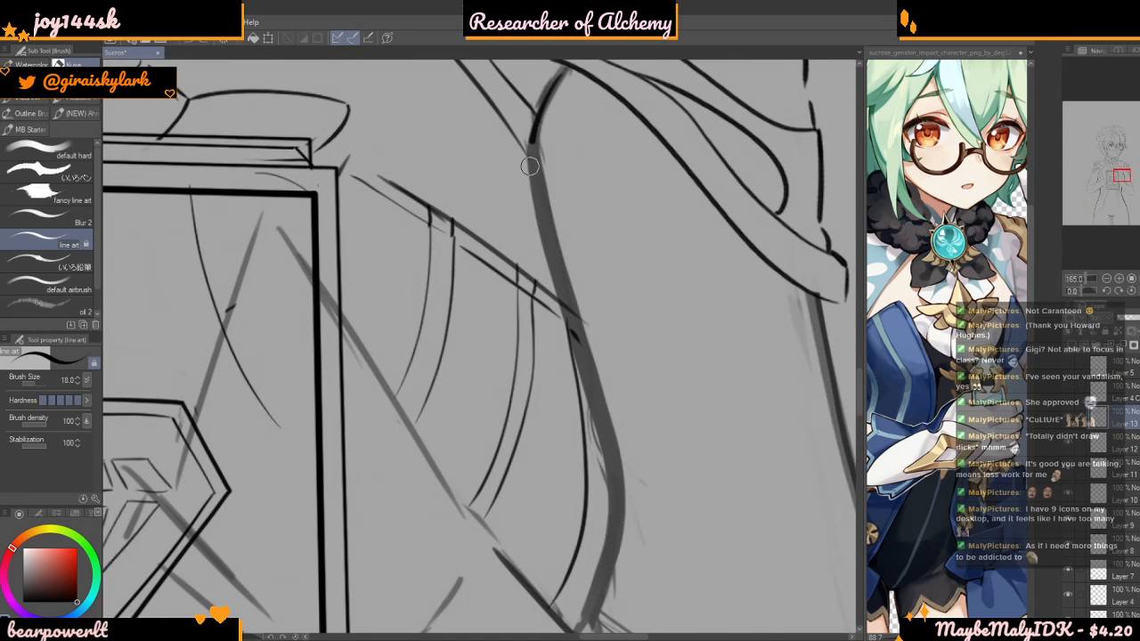
pyautogui.moveTo(563, 278)
pyautogui.mouseDown()
pyautogui.moveTo(625, 459)
pyautogui.moveTo(613, 628)
pyautogui.mouseUp()
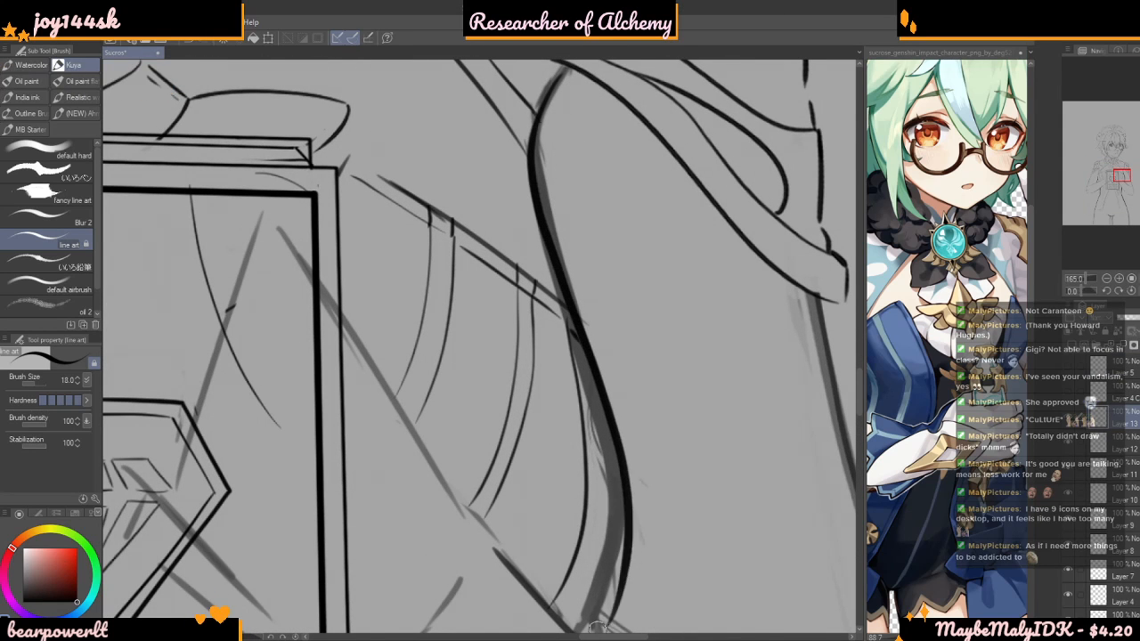
pyautogui.scroll(-2, 510, 206)
pyautogui.scroll(-2, 521, 175)
pyautogui.hotkey('ctrl', 'z')
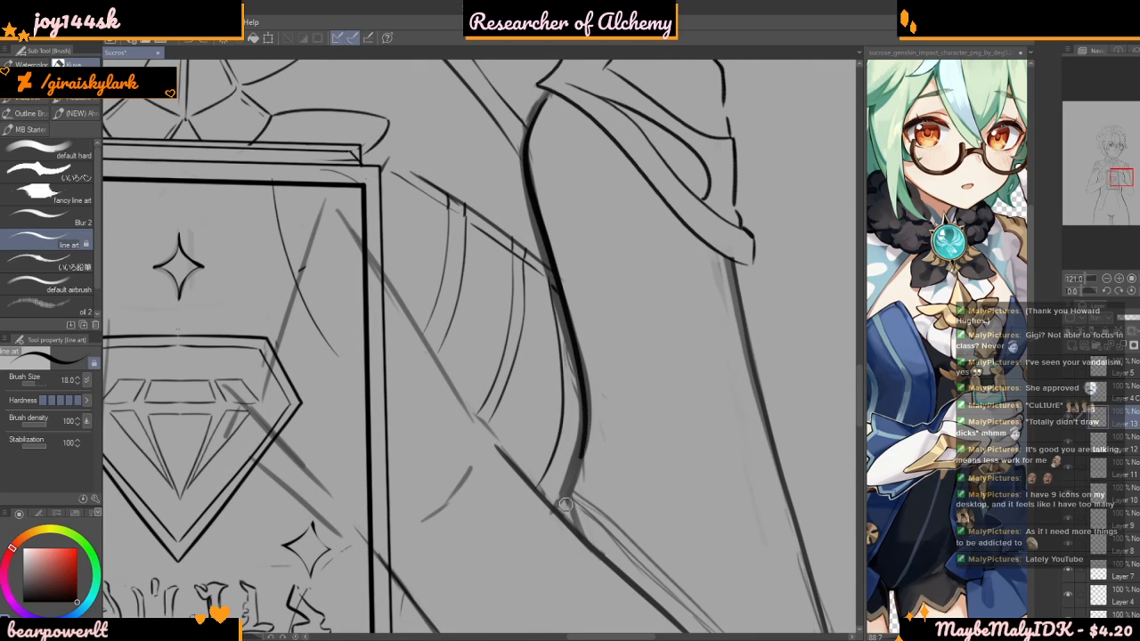
pyautogui.moveTo(568, 500); pyautogui.dragTo(564, 510)
# Ink the inner contour of the upper arm left of the book, from the sleeve cuff down toward the forearm
pyautogui.scroll(-6, 554, 397)
pyautogui.scroll(4, 289, 258)
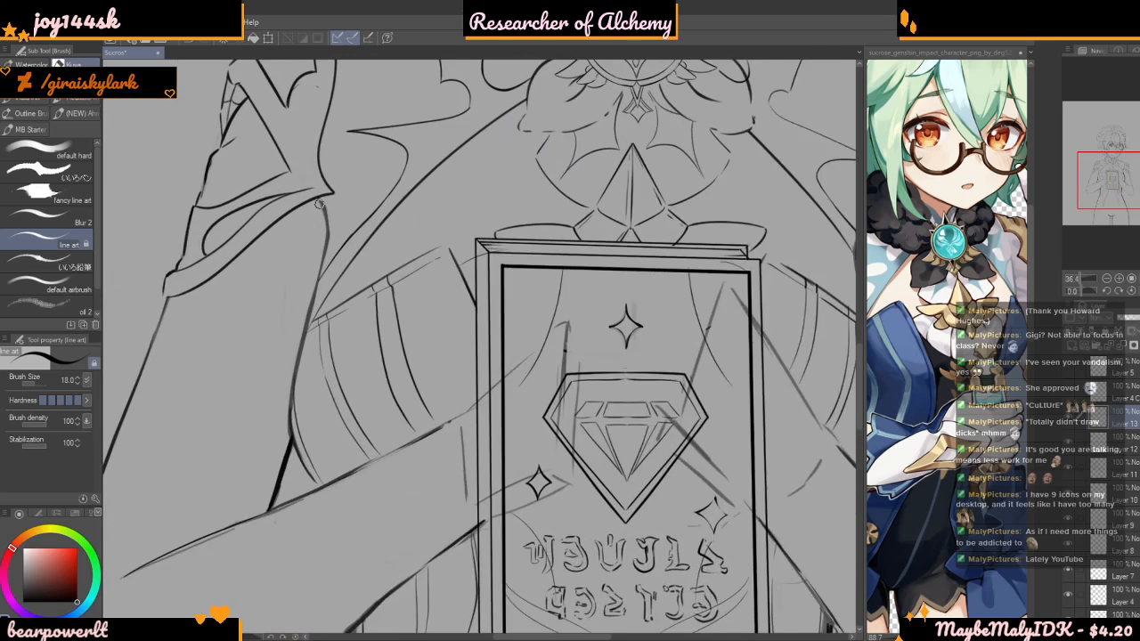
pyautogui.scroll(2, 318, 204)
pyautogui.moveTo(319, 204); pyautogui.dragTo(331, 249)
pyautogui.moveTo(304, 338); pyautogui.dragTo(285, 450)
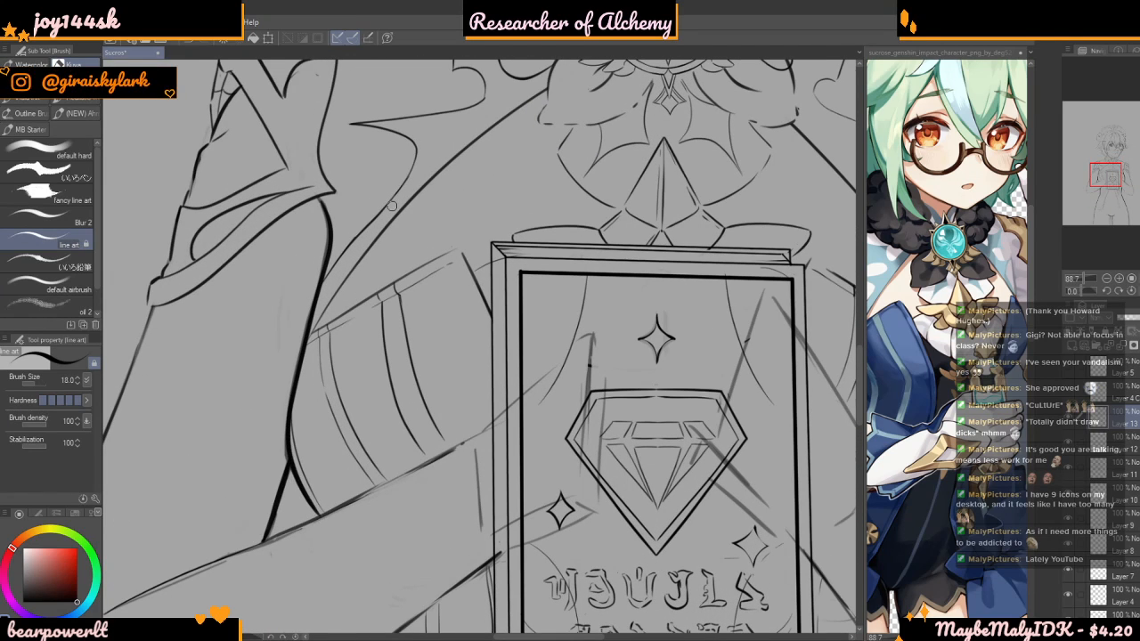
# Review the line art's lower torso and enlarge the reference to check Sucrose's bodice, skirt and thighs
pyautogui.scroll(-8, 391, 205)
pyautogui.scroll(2, 513, 211)
pyautogui.scroll(2, 509, 316)
pyautogui.scroll(-1, 977, 389)
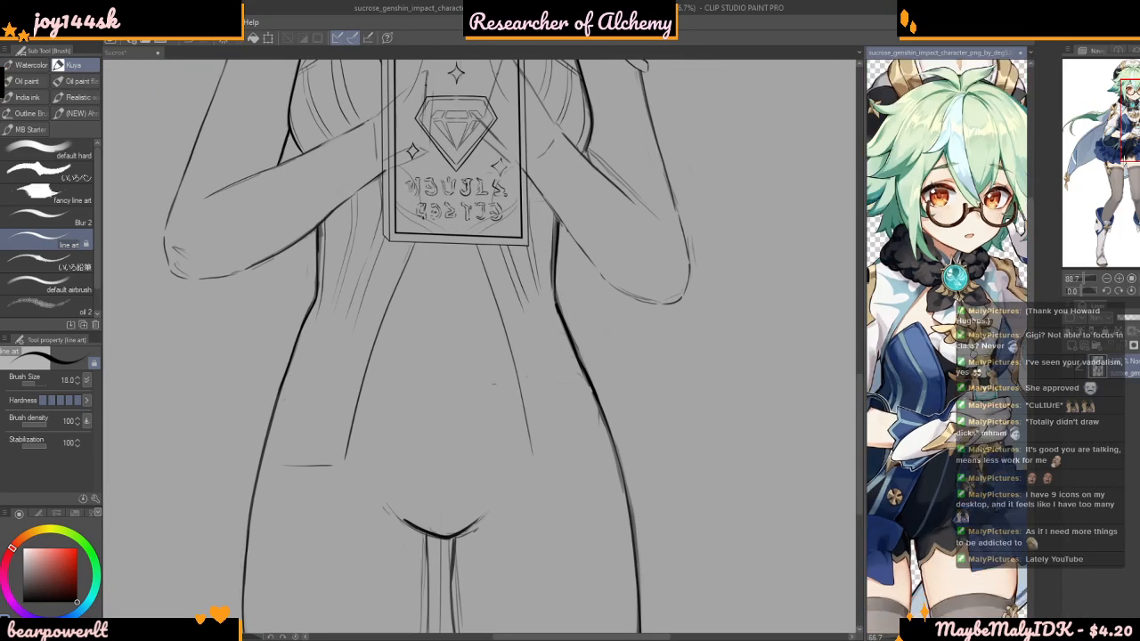
pyautogui.scroll(-4, 993, 321)
pyautogui.scroll(3, 993, 352)
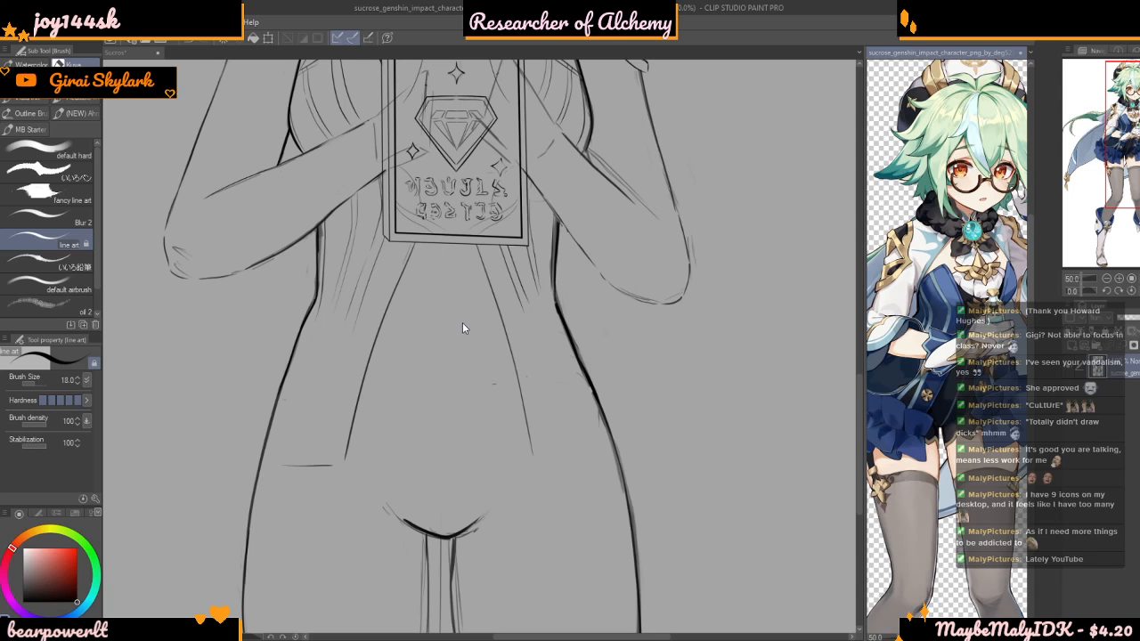
# Draw the first pleats of the hip bow over the bodice line right of the torso, with a curved top edge and fold lines
pyautogui.scroll(3, 534, 312)
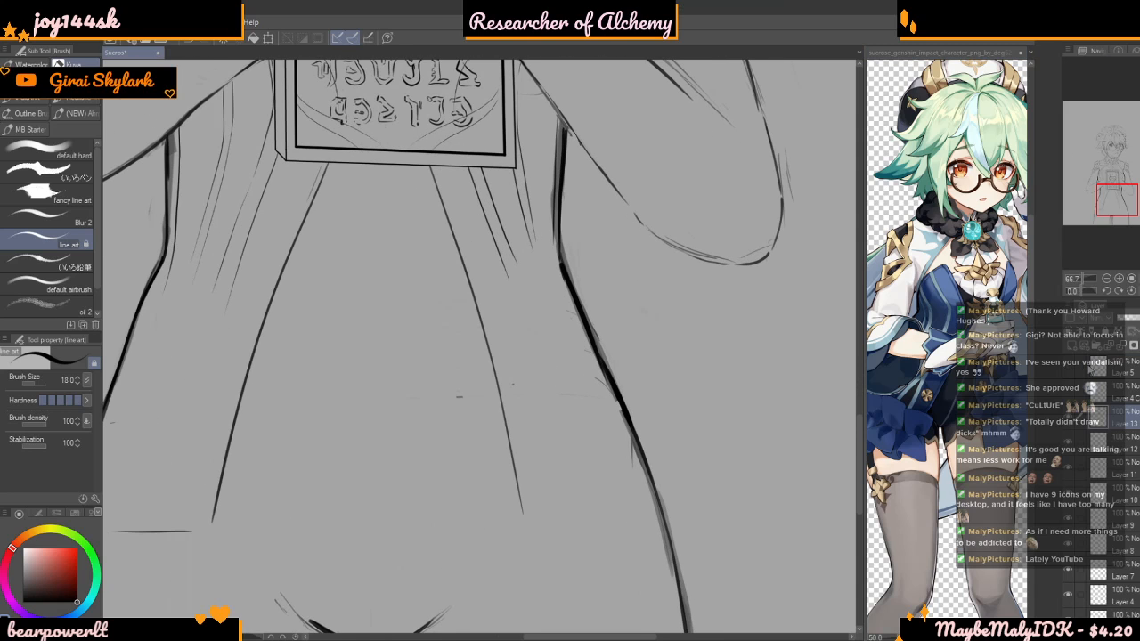
pyautogui.click(1068, 420)
pyautogui.click(1068, 418)
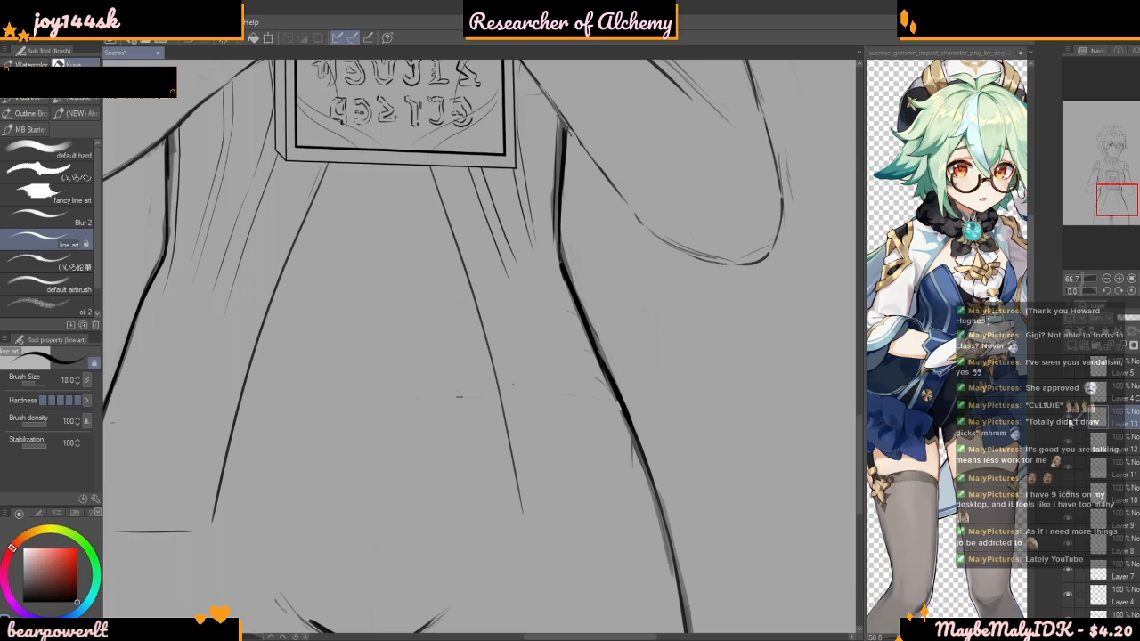
pyautogui.scroll(-3, 762, 471)
pyautogui.scroll(2, 517, 373)
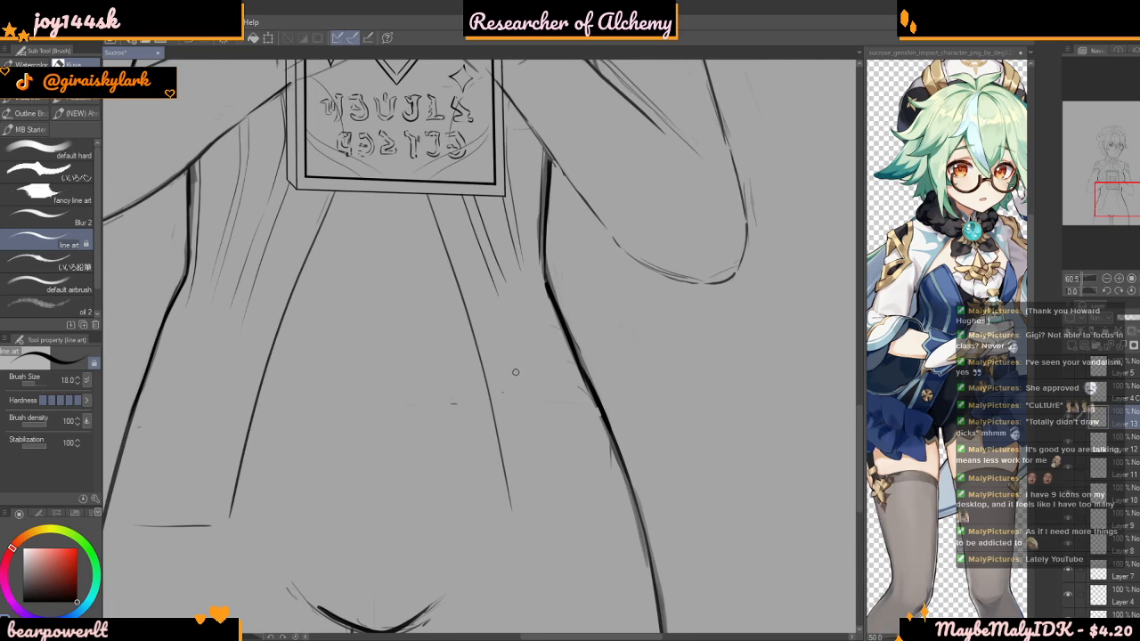
pyautogui.scroll(-1, 518, 372)
pyautogui.scroll(3, 512, 379)
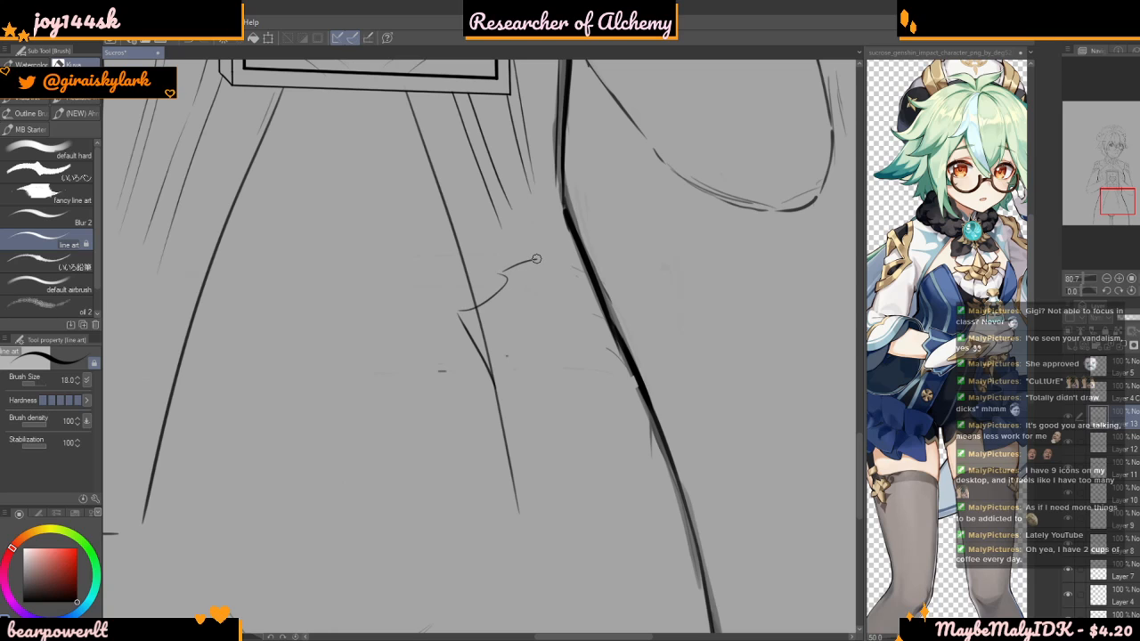
pyautogui.moveTo(541, 260); pyautogui.dragTo(543, 314)
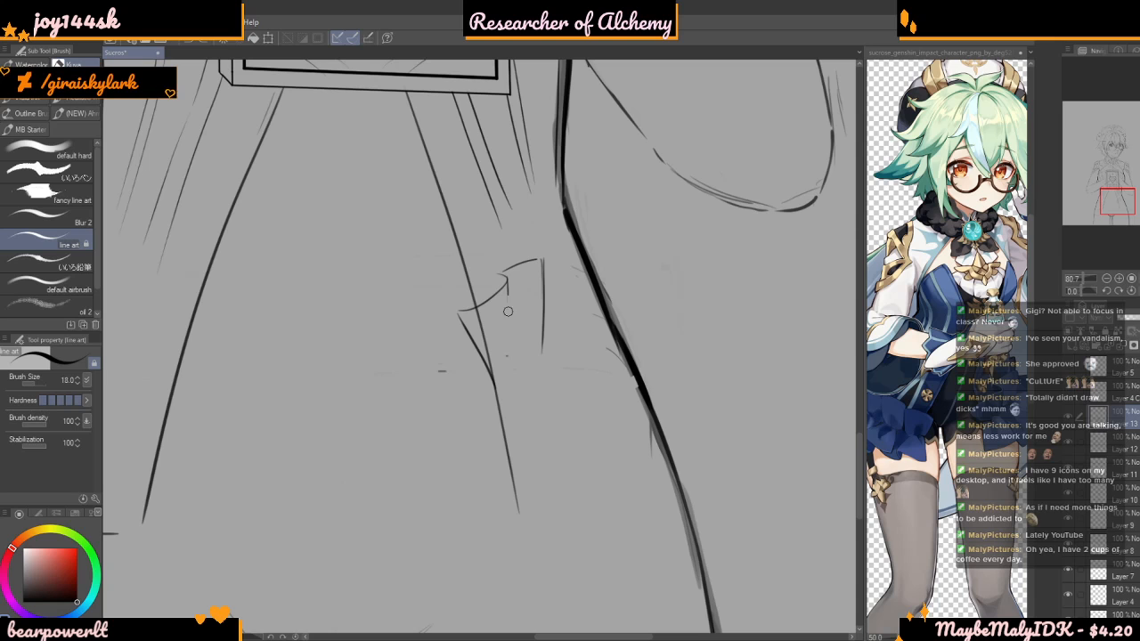
pyautogui.scroll(-3, 535, 292)
pyautogui.scroll(6, 554, 294)
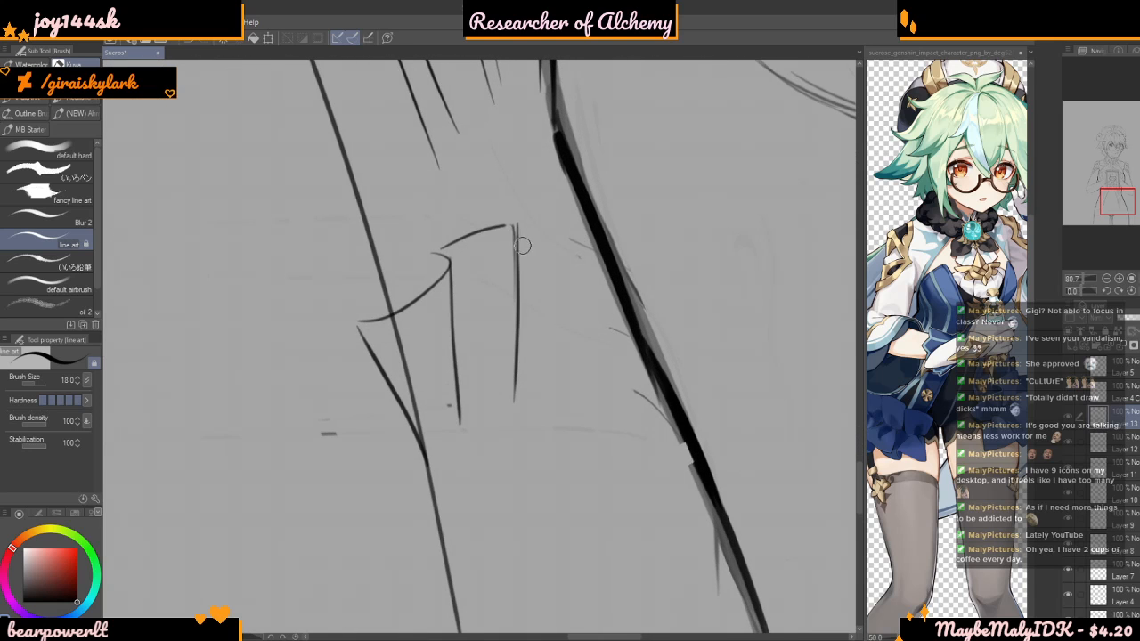
# Reframe the reference on Sucrose's hip bow and draw the next arched pleat across the hip outline
pyautogui.scroll(-5, 935, 376)
pyautogui.scroll(7, 956, 365)
pyautogui.scroll(5, 948, 356)
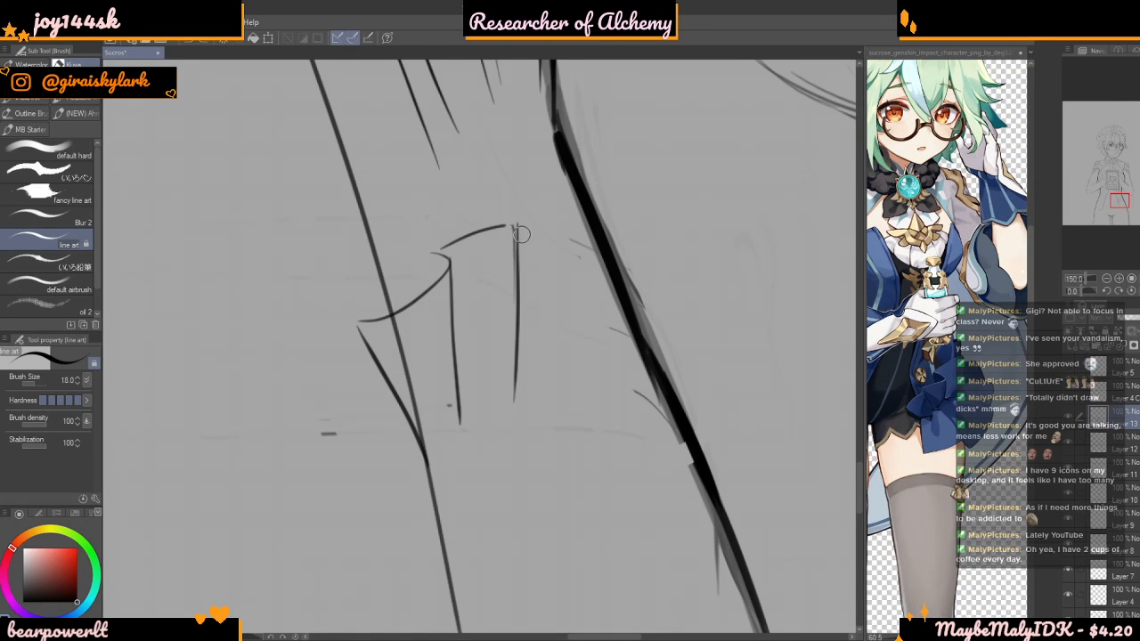
pyautogui.moveTo(629, 198); pyautogui.dragTo(639, 317)
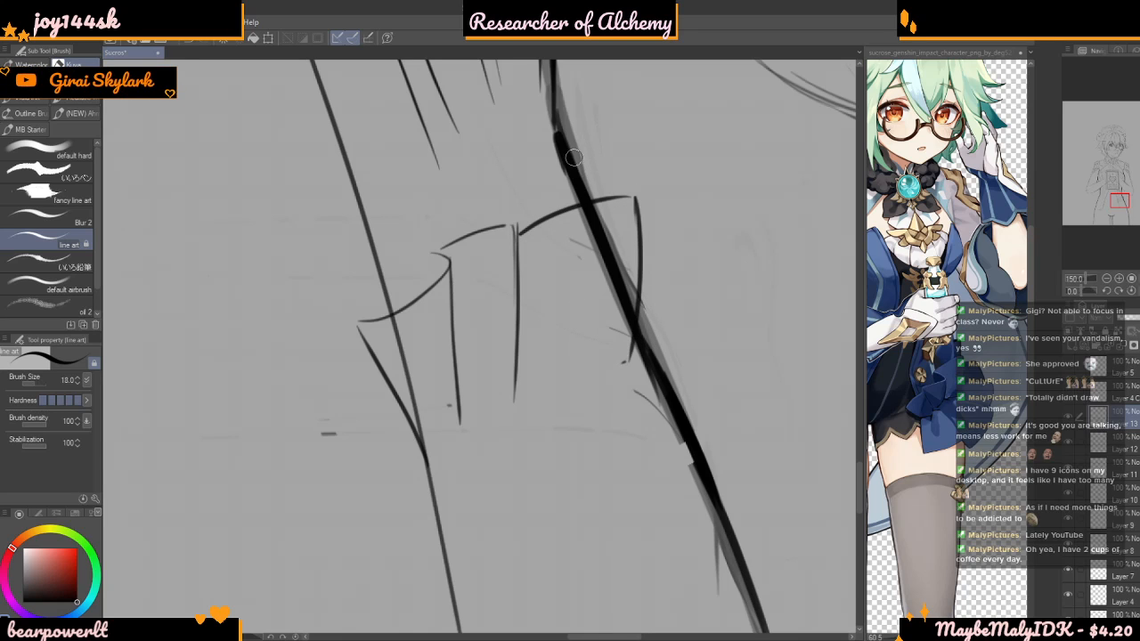
# Draw the straight inner edge and curved hem of the bow's lower tail below the first pleats
pyautogui.scroll(-7, 606, 119)
pyautogui.scroll(8, 510, 294)
pyautogui.moveTo(502, 350); pyautogui.dragTo(502, 492)
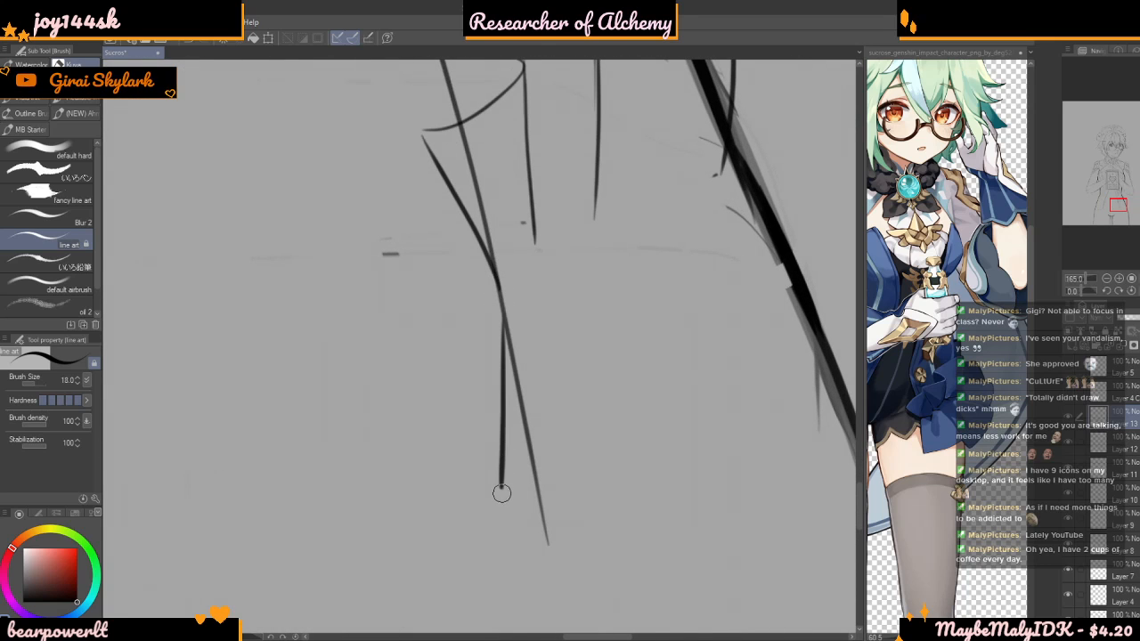
pyautogui.moveTo(622, 454); pyautogui.dragTo(648, 435)
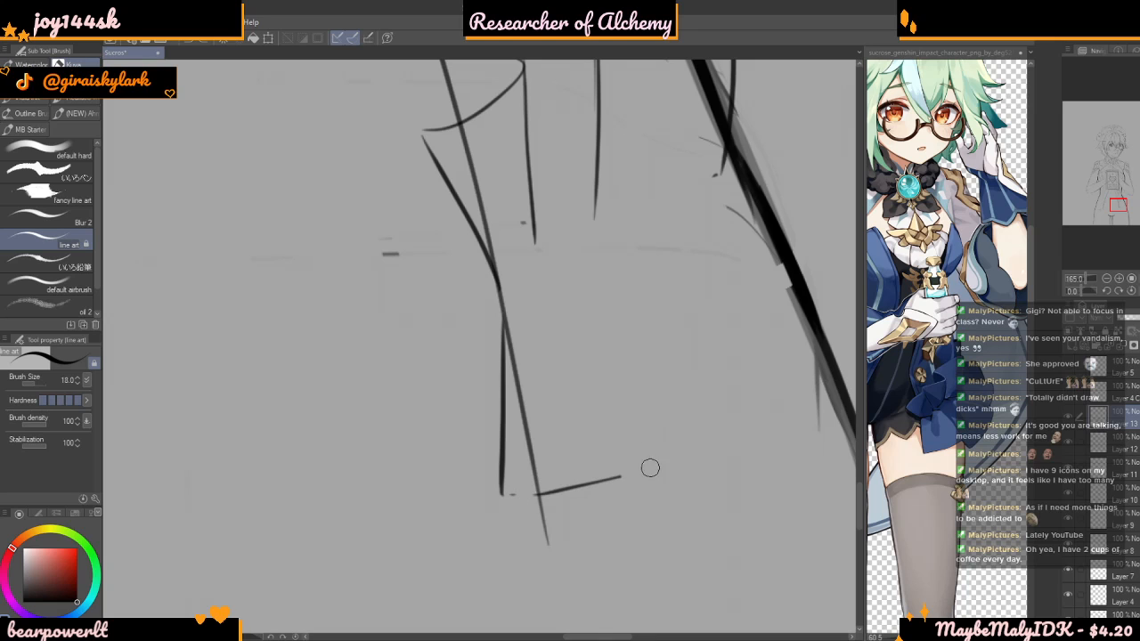
pyautogui.scroll(-7, 517, 335)
pyautogui.scroll(6, 690, 399)
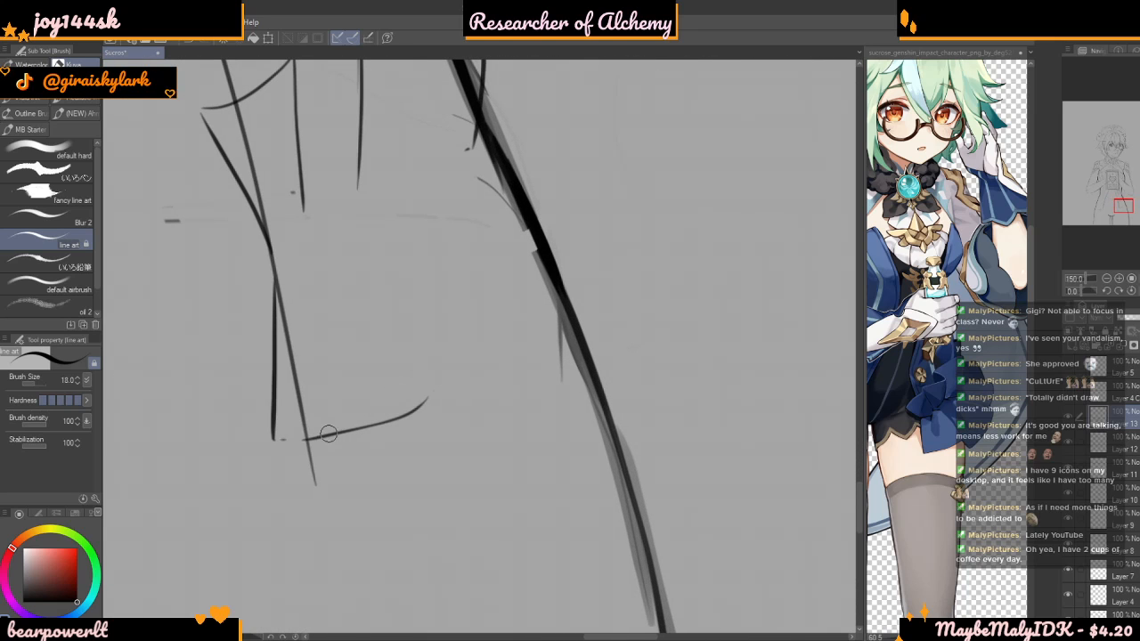
pyautogui.moveTo(289, 443)
pyautogui.mouseDown()
pyautogui.moveTo(379, 431)
pyautogui.moveTo(430, 395)
pyautogui.mouseUp()
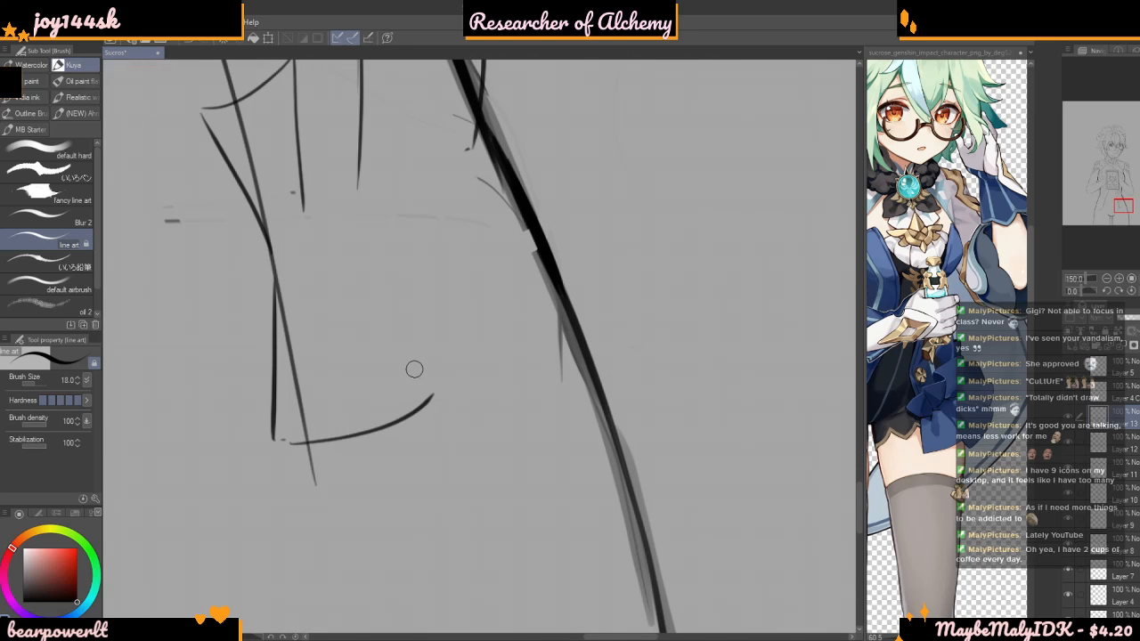
# Draw the outer edge of the bow's lower tail and round its corner into the curved hem
pyautogui.scroll(-1, 351, 252)
pyautogui.scroll(1, 361, 228)
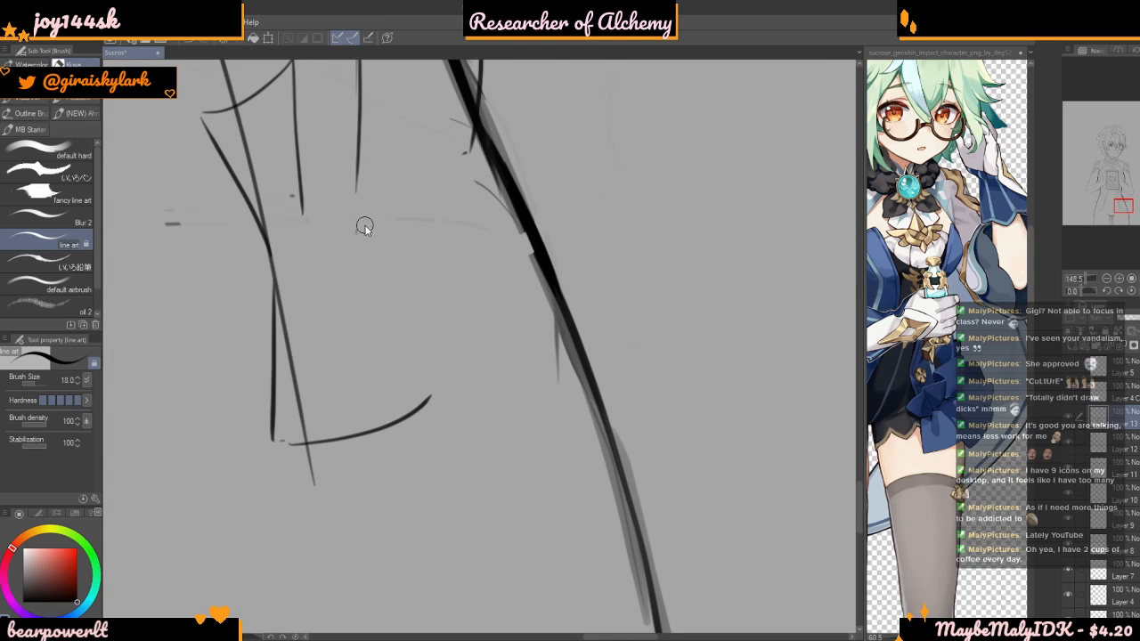
pyautogui.scroll(-4, 426, 349)
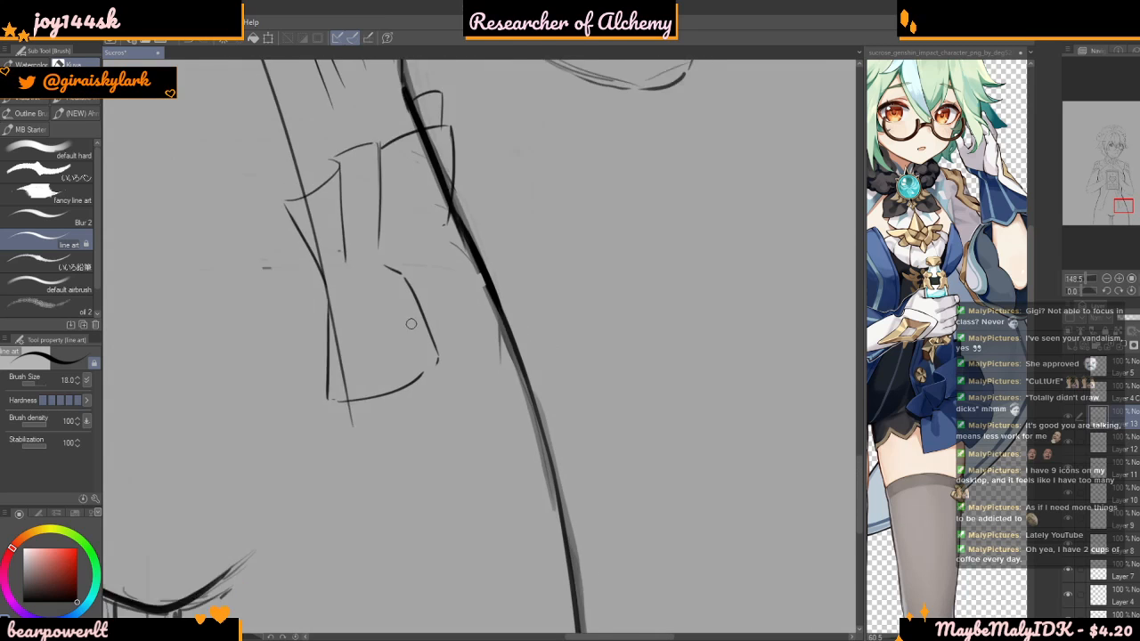
pyautogui.scroll(2, 231, 525)
pyautogui.scroll(5, 436, 334)
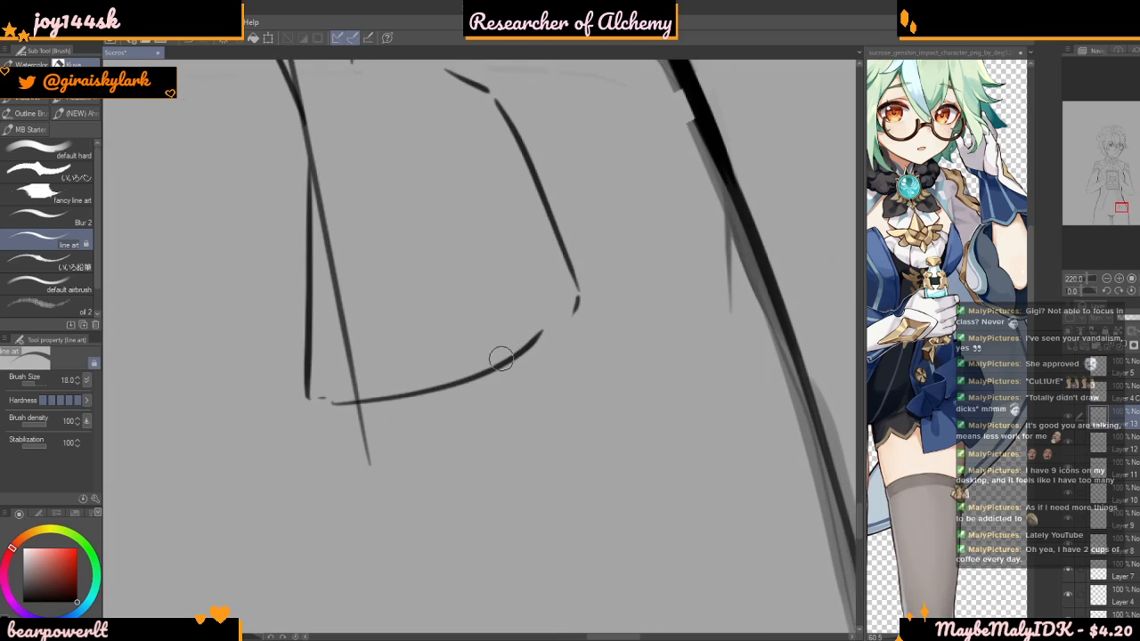
pyautogui.scroll(3, 537, 329)
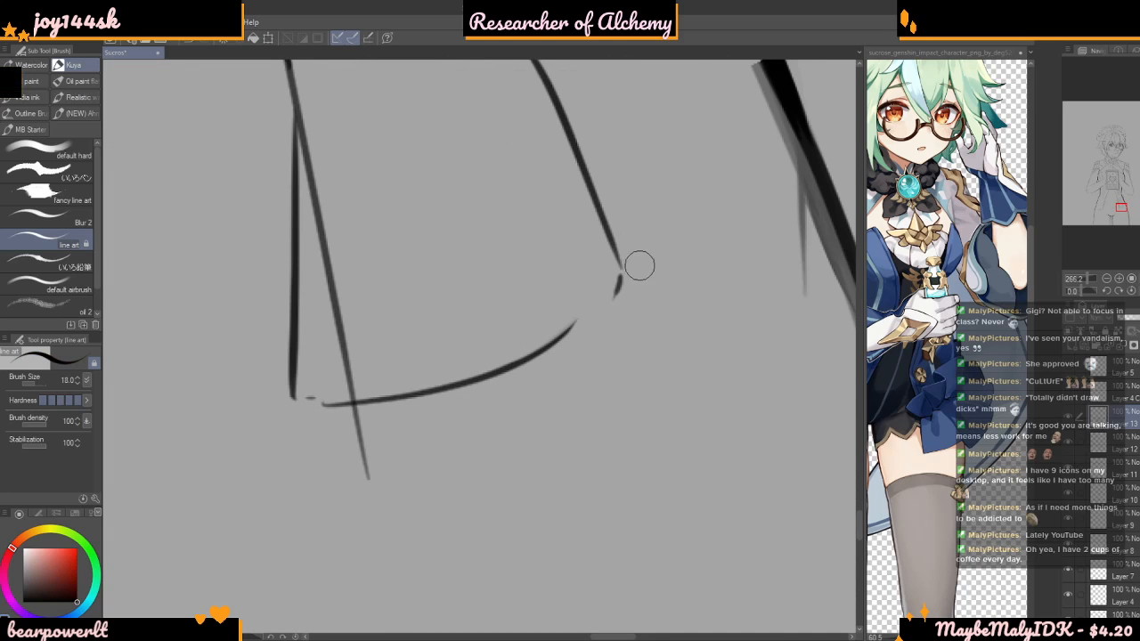
pyautogui.moveTo(621, 269); pyautogui.dragTo(573, 326)
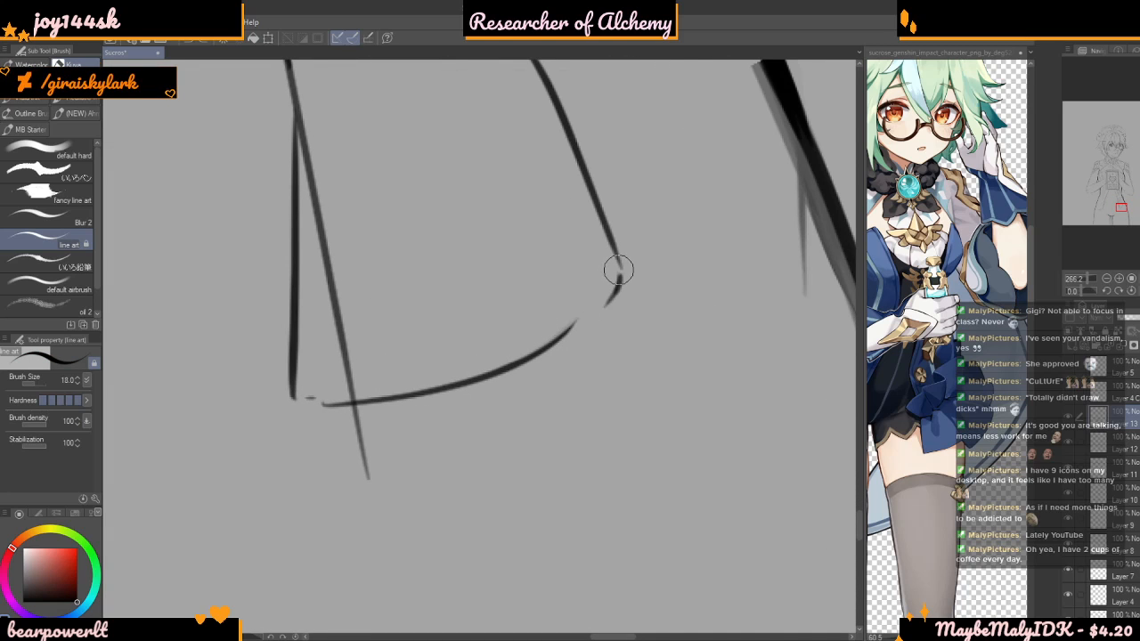
pyautogui.scroll(-10, 538, 373)
pyautogui.scroll(5, 668, 277)
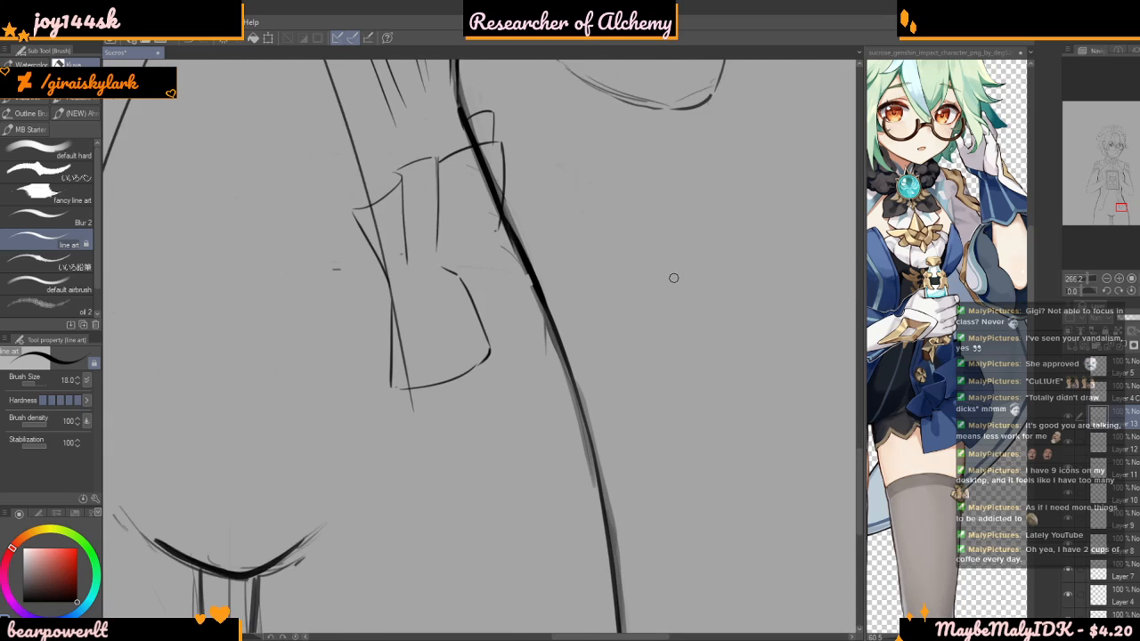
# Draw a second rounded tail of the bow across the hip outline and an arched fold just above it
pyautogui.moveTo(454, 270)
pyautogui.mouseDown()
pyautogui.moveTo(525, 355)
pyautogui.moveTo(408, 420)
pyautogui.mouseUp()
pyautogui.scroll(-2, 407, 402)
pyautogui.scroll(1, 426, 336)
pyautogui.scroll(2, 426, 335)
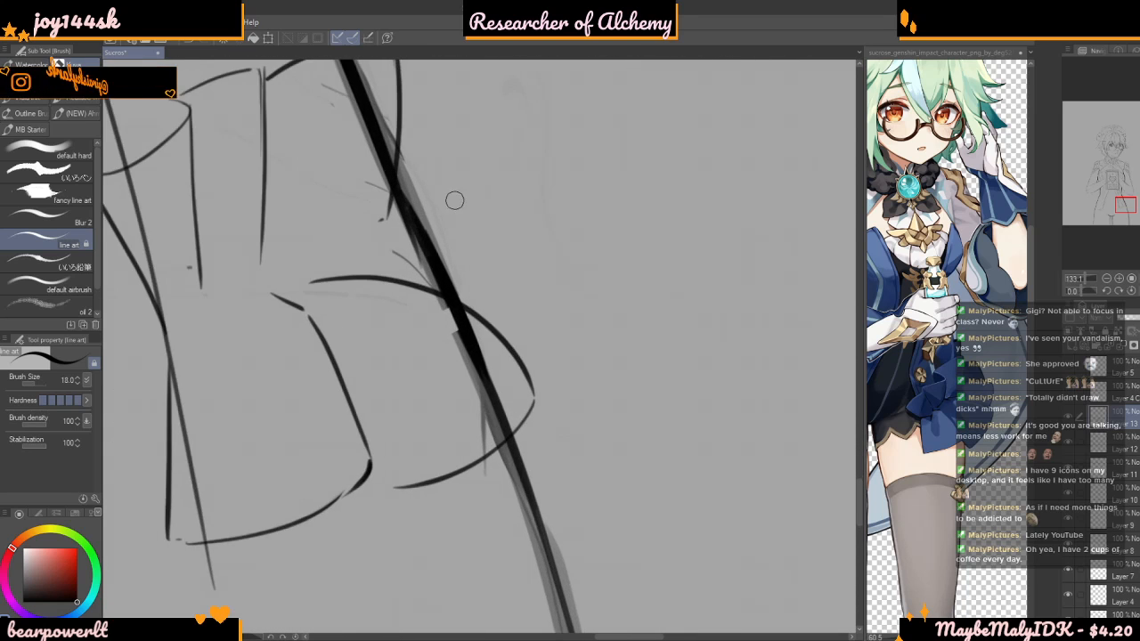
pyautogui.moveTo(369, 256); pyautogui.dragTo(523, 223)
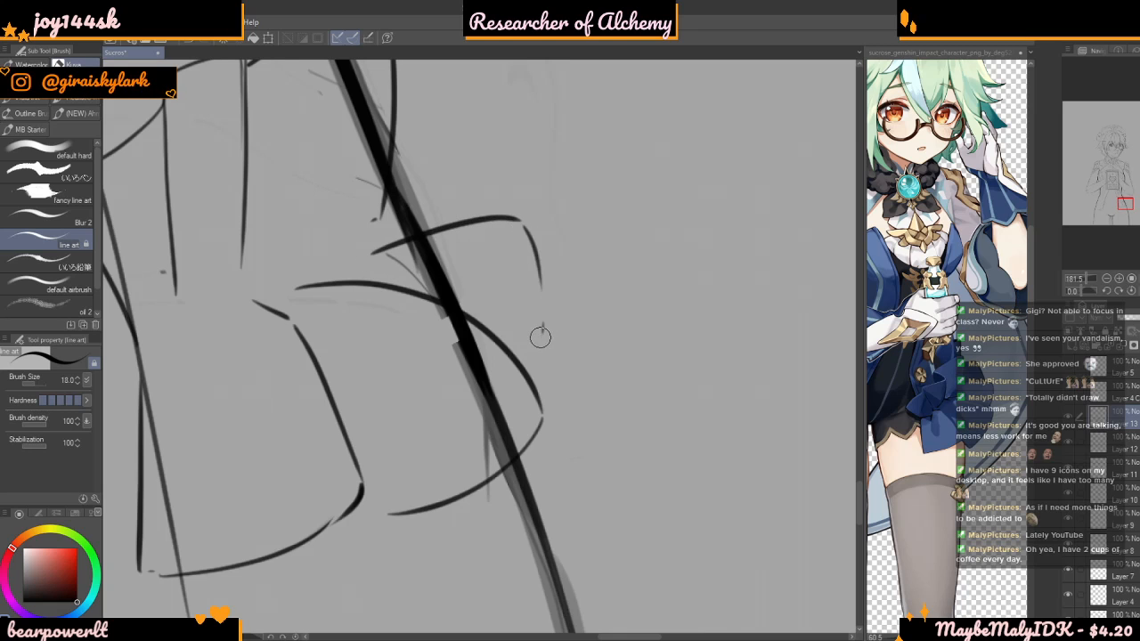
pyautogui.scroll(-2, 454, 224)
pyautogui.scroll(1, 420, 257)
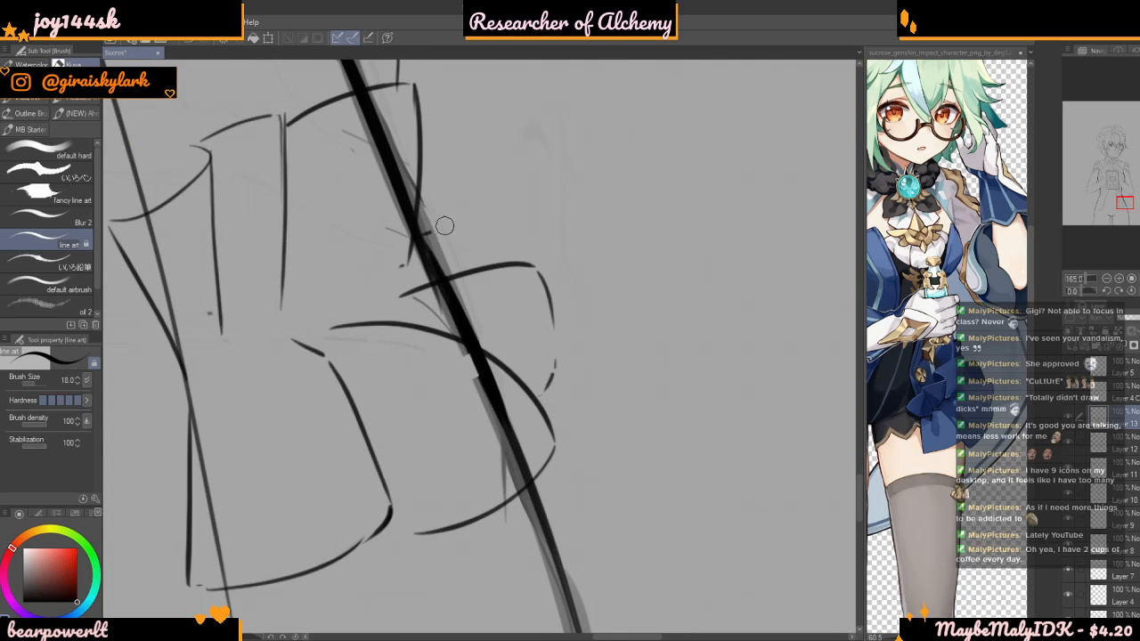
# Undo the last stroke and draw a smaller angular fold above the arched one, outside the hip outline
pyautogui.hotkey('ctrl', 'z')
pyautogui.moveTo(421, 241)
pyautogui.mouseDown()
pyautogui.moveTo(513, 213)
pyautogui.moveTo(532, 258)
pyautogui.mouseUp()
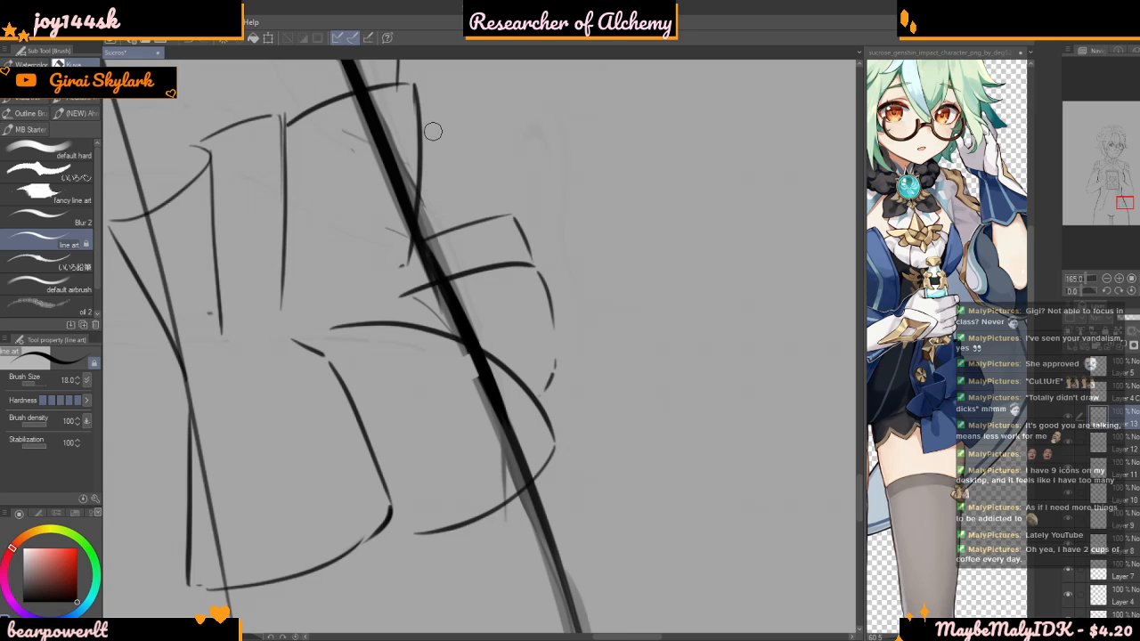
pyautogui.scroll(-6, 434, 223)
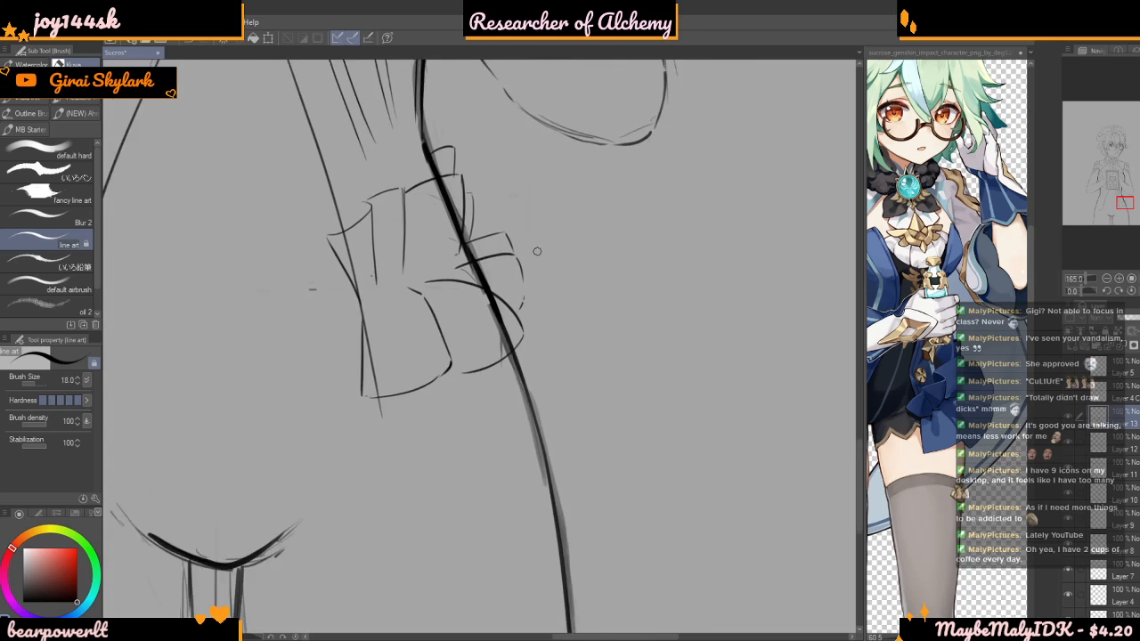
pyautogui.scroll(-1, 558, 260)
pyautogui.scroll(5, 558, 260)
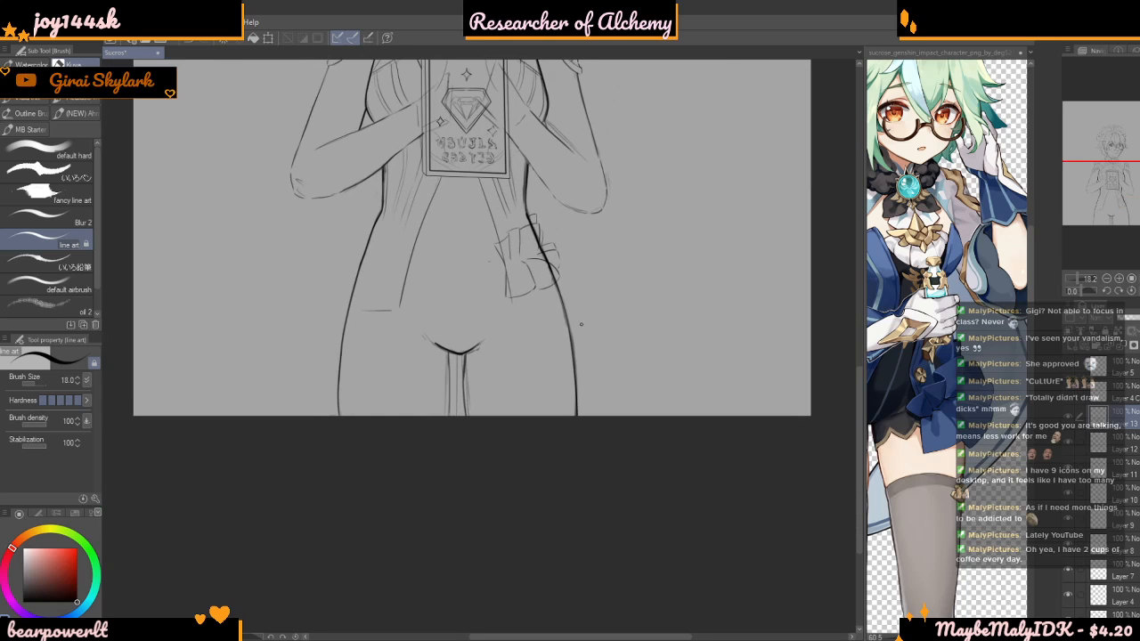
# Draw a scalloped gathering line between the bow's upper pleats and its lower tails
pyautogui.scroll(5, 510, 133)
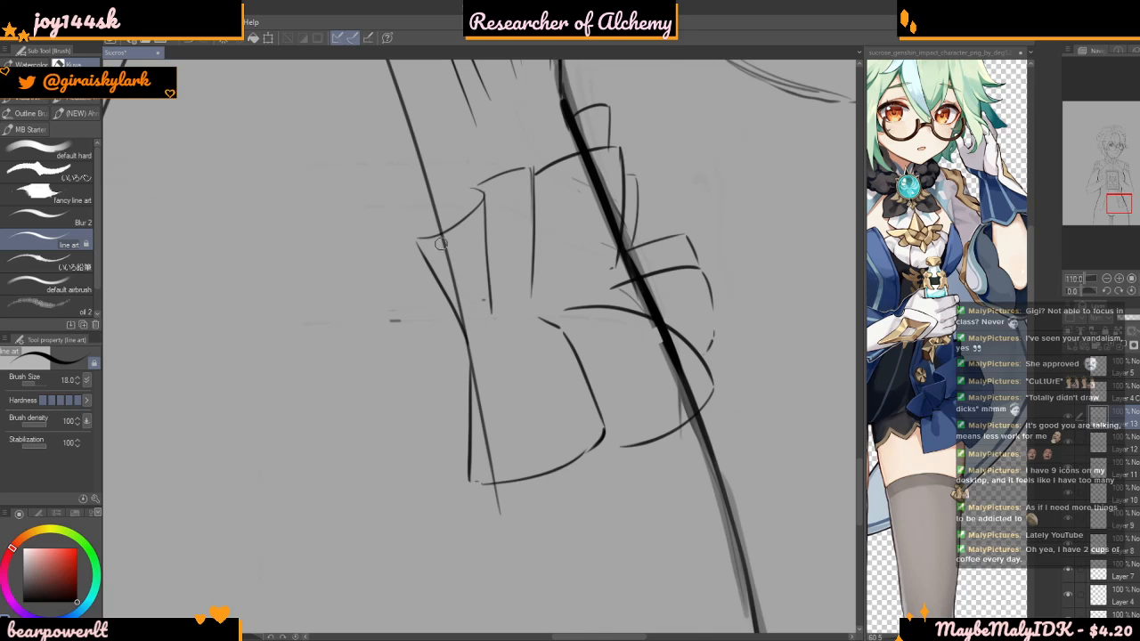
pyautogui.scroll(2, 409, 170)
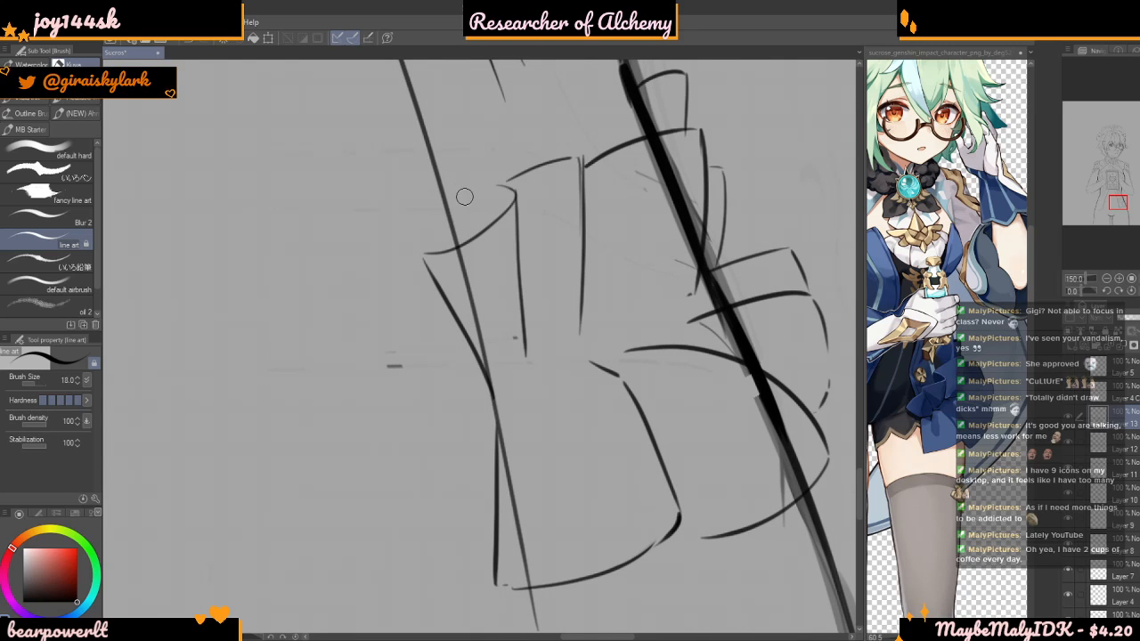
pyautogui.scroll(1, 460, 160)
pyautogui.scroll(-5, 485, 241)
pyautogui.scroll(3, 517, 330)
pyautogui.moveTo(483, 339)
pyautogui.mouseDown()
pyautogui.moveTo(549, 320)
pyautogui.moveTo(570, 299)
pyautogui.moveTo(659, 258)
pyautogui.moveTo(678, 230)
pyautogui.mouseUp()
pyautogui.scroll(-2, 644, 211)
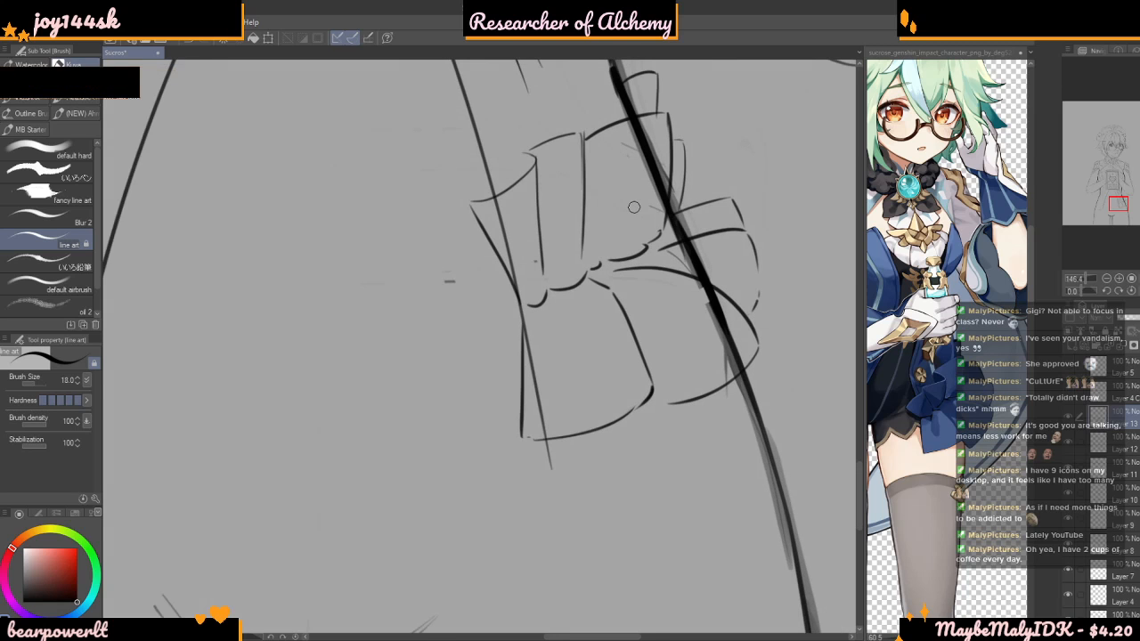
# Check the hip bow's shape and placement against the book, torso and hips
pyautogui.scroll(-5, 588, 289)
pyautogui.scroll(-2, 571, 293)
pyautogui.scroll(4, 611, 307)
pyautogui.scroll(5, 611, 307)
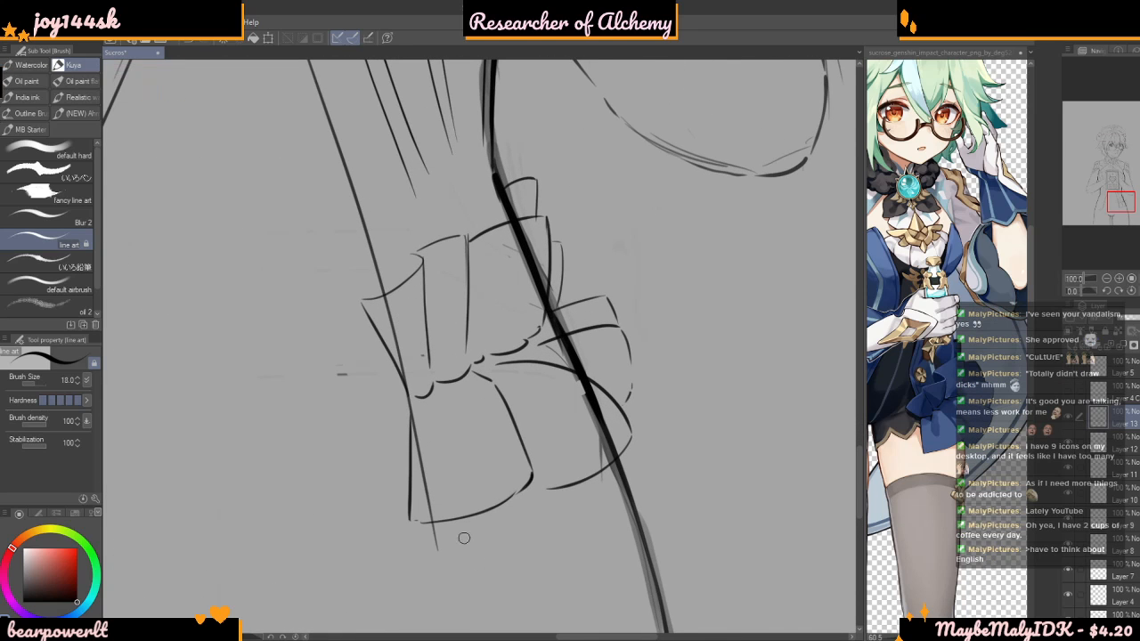
pyautogui.scroll(1, 464, 510)
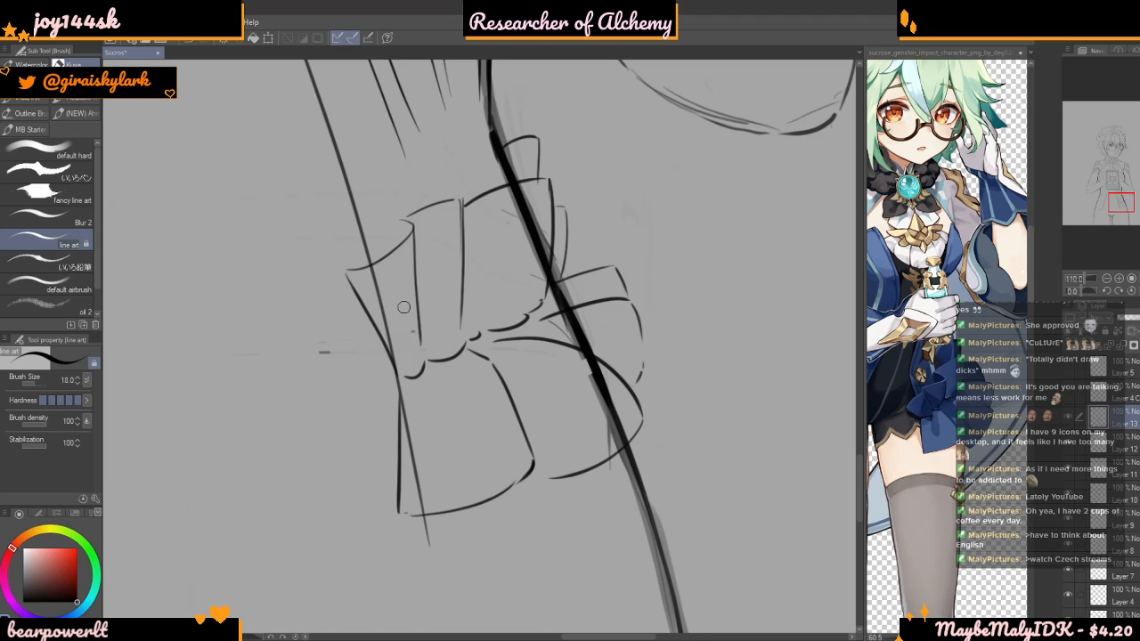
pyautogui.scroll(-8, 404, 307)
pyautogui.scroll(3, 355, 337)
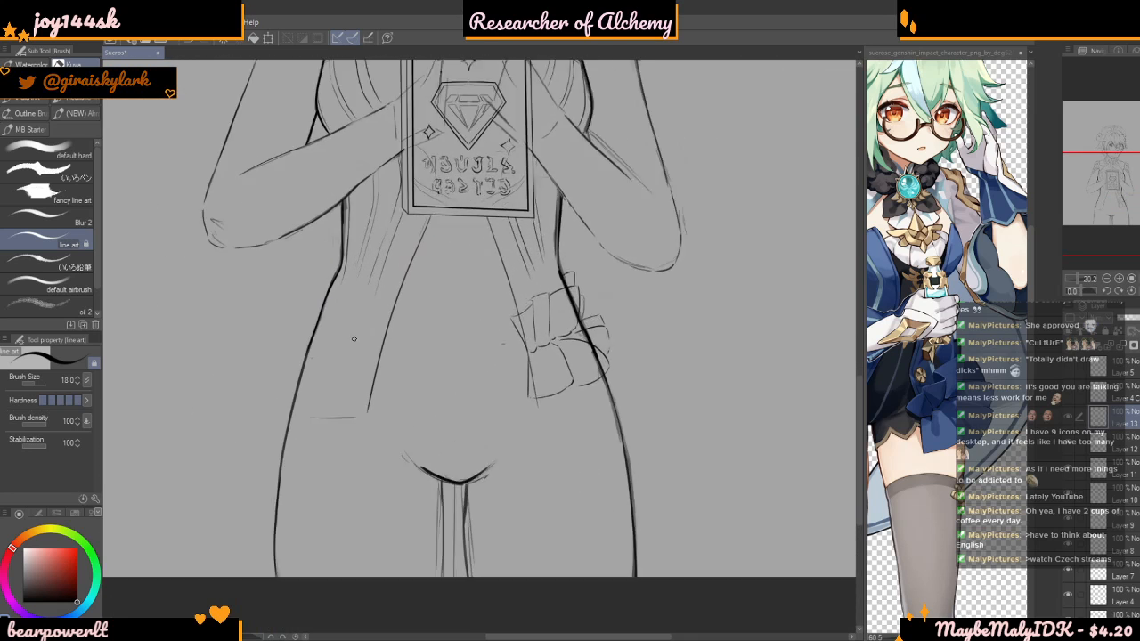
pyautogui.scroll(5, 353, 337)
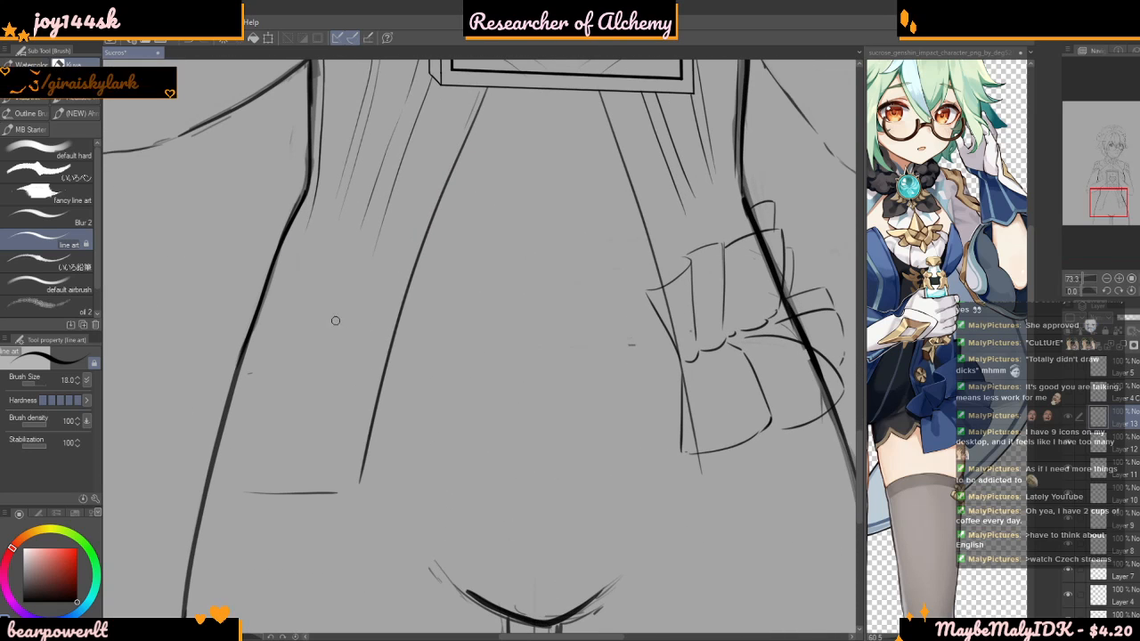
# View the full reference figure and enlarge Sucrose's sleeve, ruffled blue skirt and upper thigh
pyautogui.scroll(1, 822, 310)
pyautogui.scroll(-2, 976, 375)
pyautogui.scroll(-2, 882, 390)
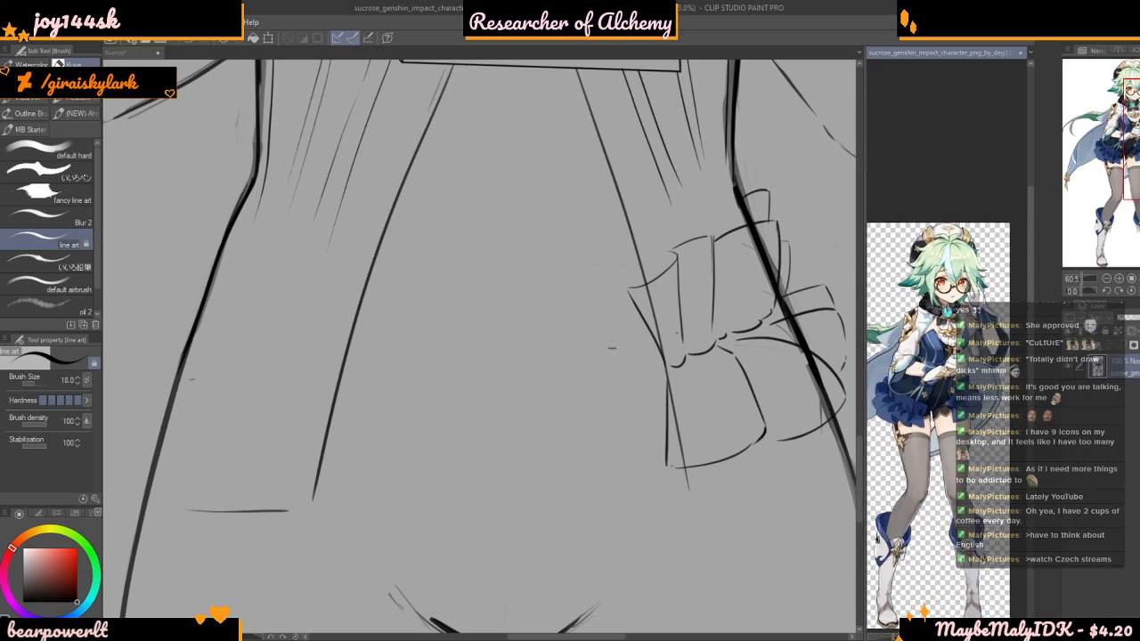
pyautogui.scroll(4, 881, 391)
pyautogui.scroll(2, 881, 389)
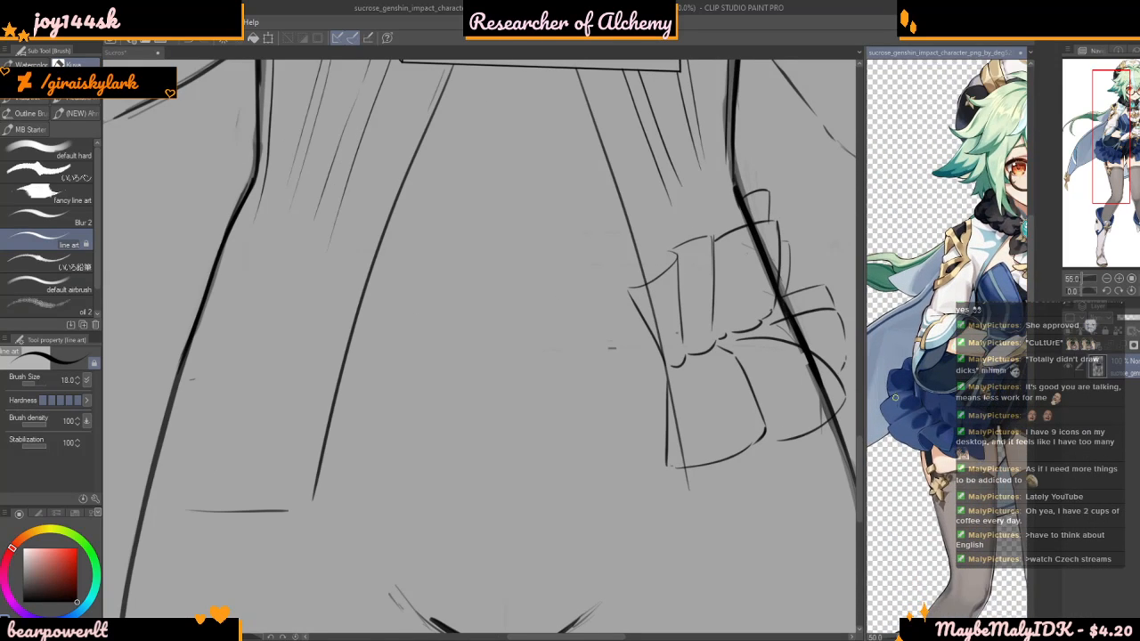
pyautogui.scroll(1, 891, 393)
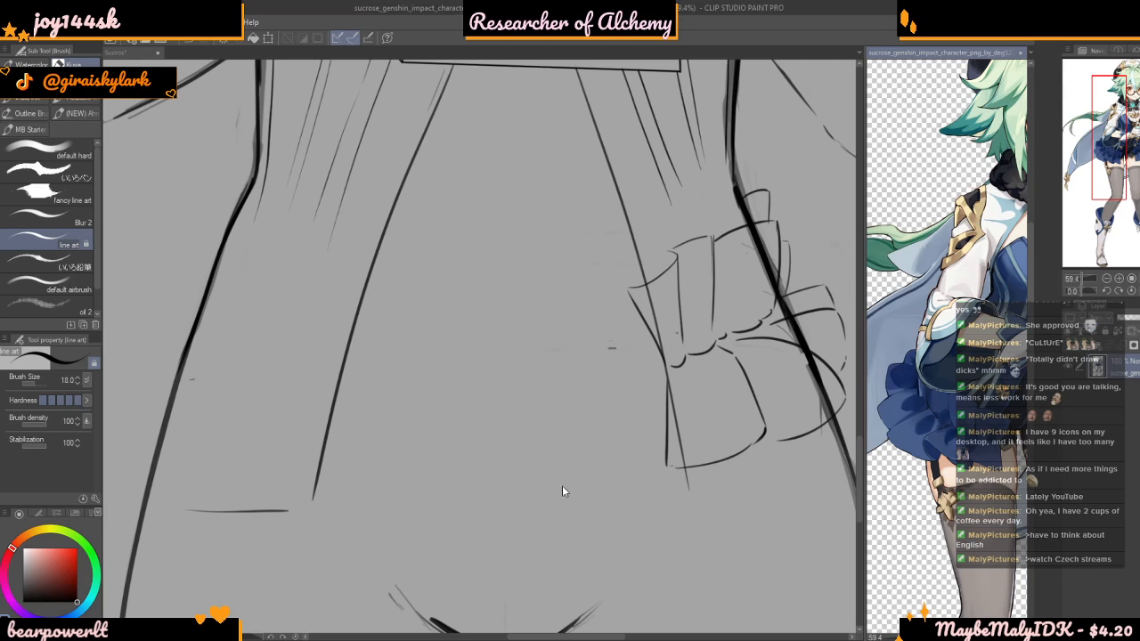
pyautogui.click(455, 320)
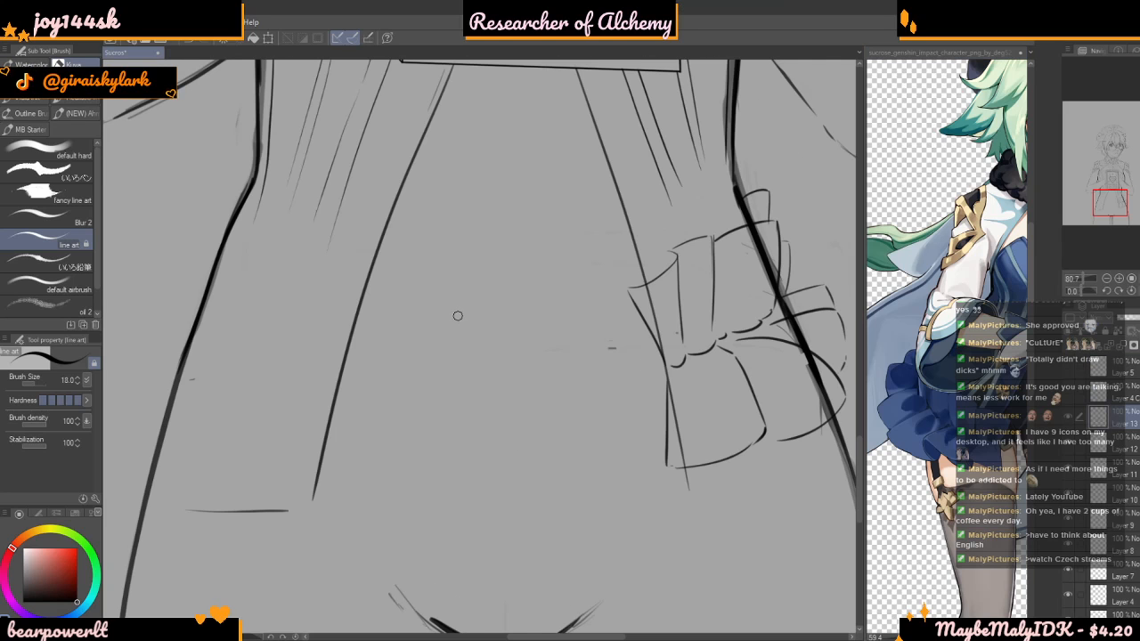
# Compare the finished hip bow with the bare opposite hip and check the overall proportions
pyautogui.scroll(-5, 457, 315)
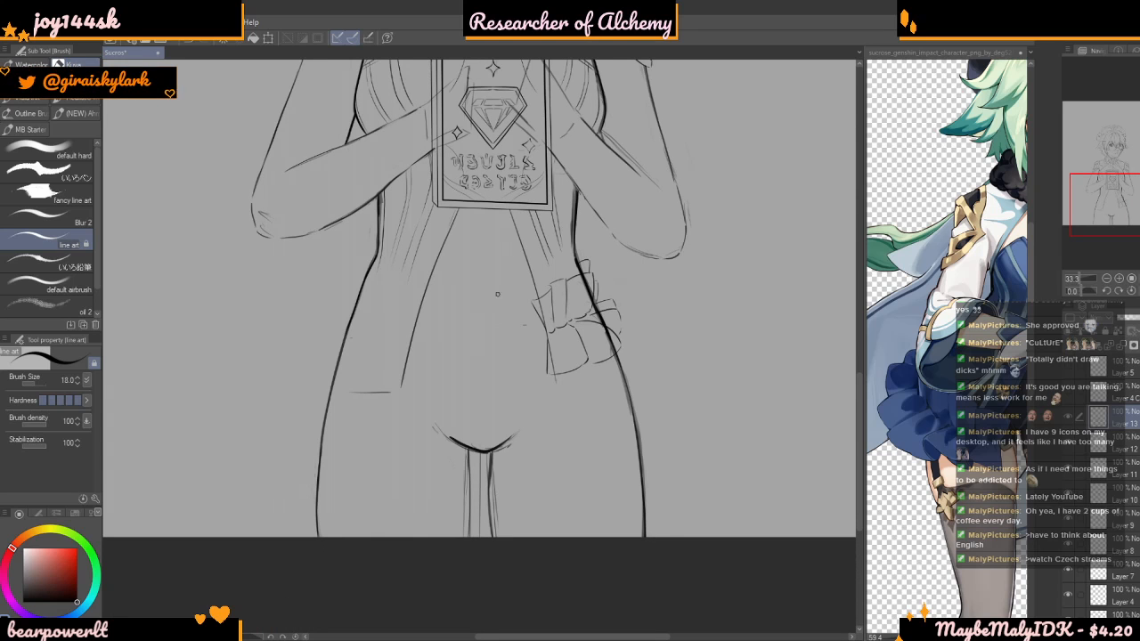
pyautogui.scroll(-1, 498, 281)
pyautogui.scroll(4, 415, 294)
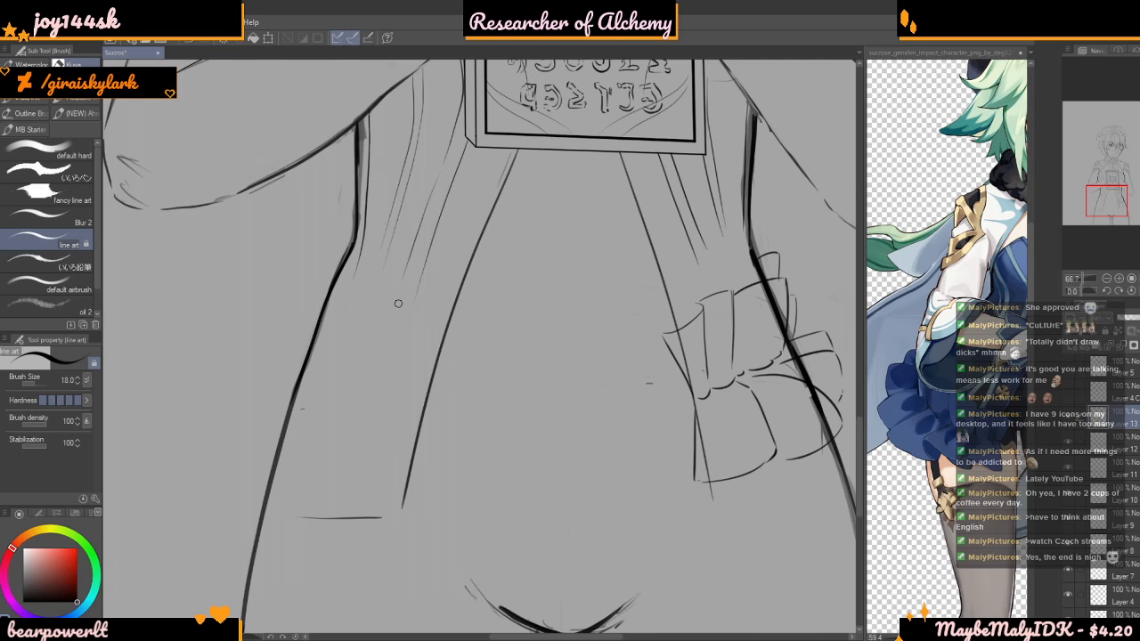
pyautogui.scroll(-2, 405, 321)
pyautogui.scroll(2, 415, 336)
pyautogui.scroll(-2, 416, 326)
pyautogui.scroll(1, 360, 393)
pyautogui.scroll(4, 360, 393)
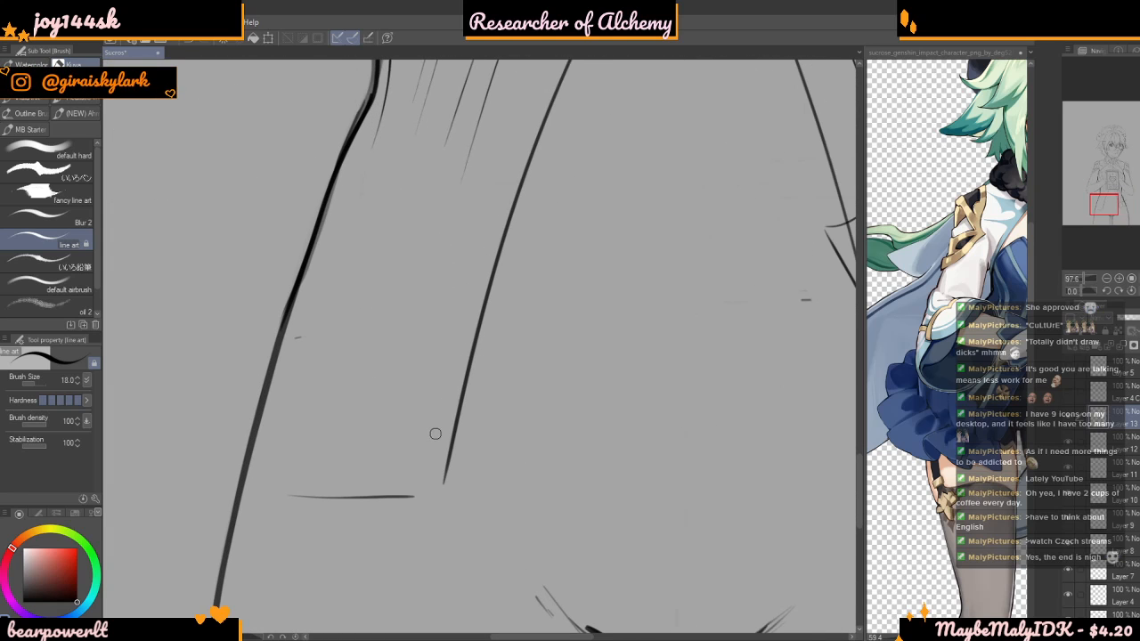
pyautogui.scroll(-3, 386, 383)
pyautogui.scroll(-2, 239, 351)
pyautogui.scroll(1, 341, 288)
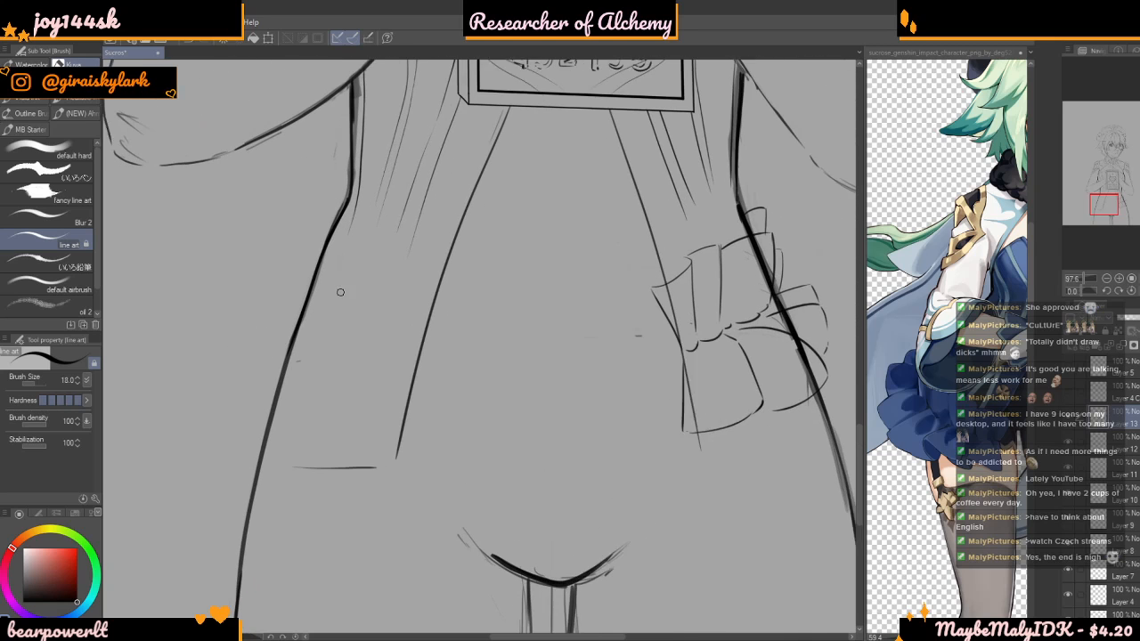
# Draw the first flared pleat over the coat edge on the hip opposite the bow, undoing the attempted neighbouring fold
pyautogui.scroll(1, 366, 296)
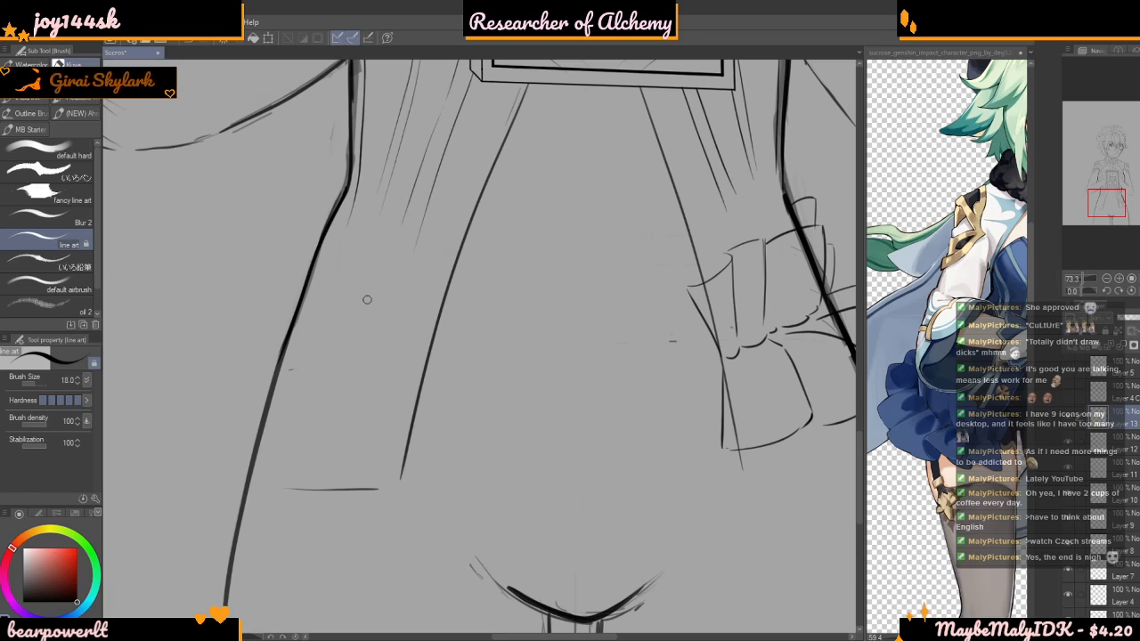
pyautogui.scroll(1, 366, 299)
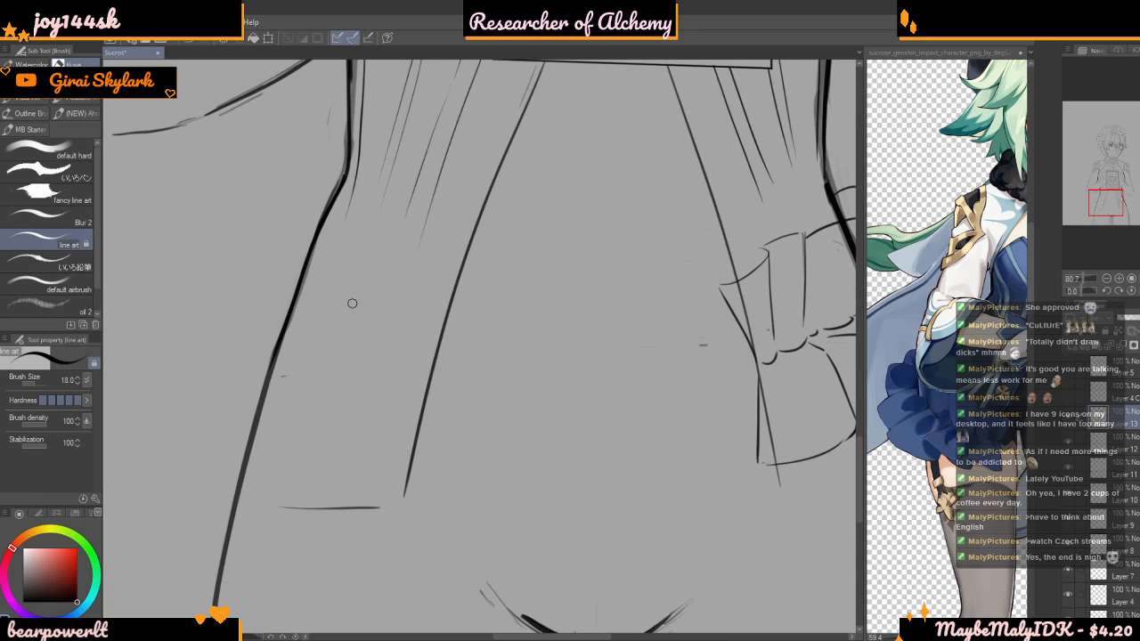
pyautogui.scroll(1, 357, 304)
pyautogui.moveTo(392, 367)
pyautogui.mouseDown()
pyautogui.moveTo(395, 269)
pyautogui.moveTo(468, 271)
pyautogui.moveTo(470, 257)
pyautogui.moveTo(425, 383)
pyautogui.mouseUp()
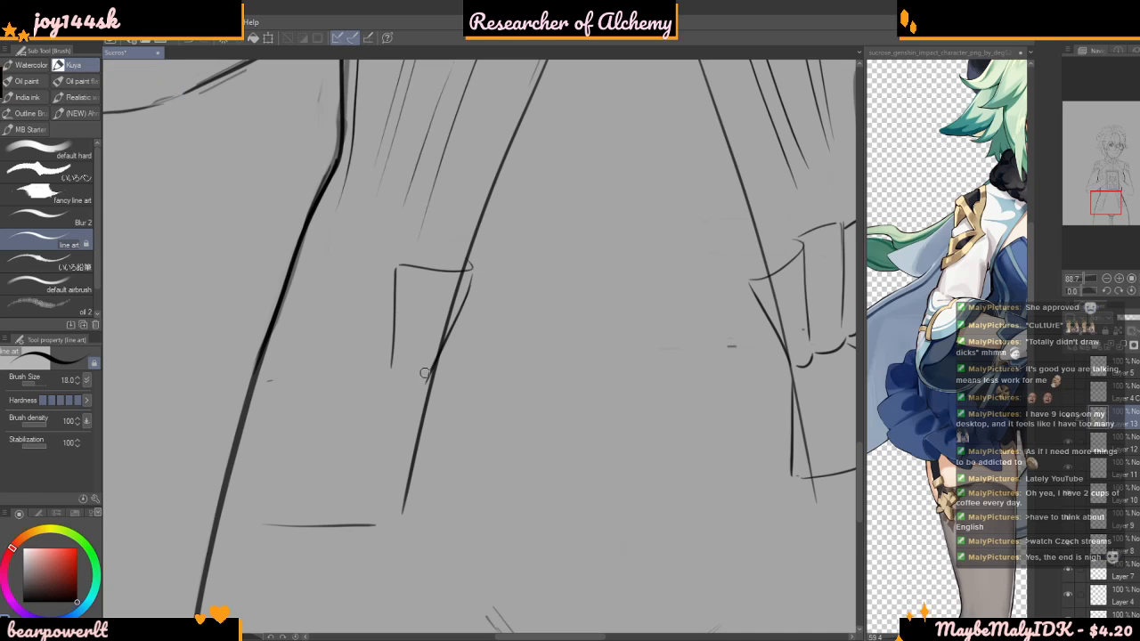
pyautogui.moveTo(395, 277)
pyautogui.mouseDown()
pyautogui.moveTo(332, 281)
pyautogui.moveTo(329, 354)
pyautogui.mouseUp()
pyautogui.hotkey('ctrl', 'z')
pyautogui.hotkey('ctrl', 'z')
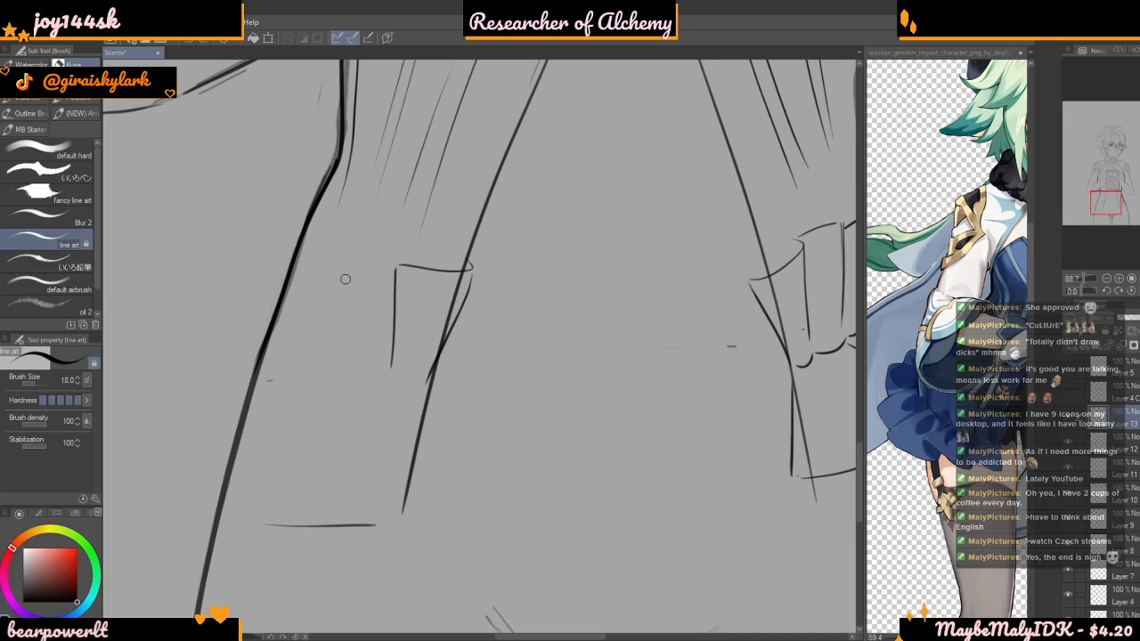
# Add the neighbouring upright pleats with curved top edges, extending the new hip ruffle outward across the hip outline
pyautogui.scroll(-1, 341, 259)
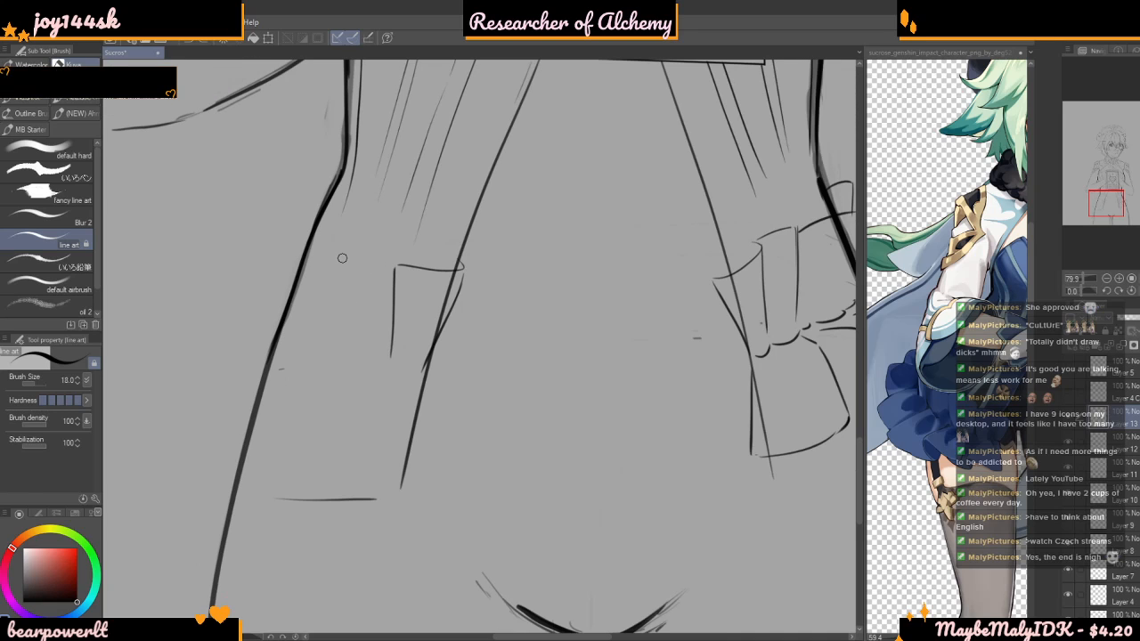
pyautogui.moveTo(395, 269)
pyautogui.mouseDown()
pyautogui.moveTo(362, 258)
pyautogui.moveTo(339, 301)
pyautogui.moveTo(345, 352)
pyautogui.mouseUp()
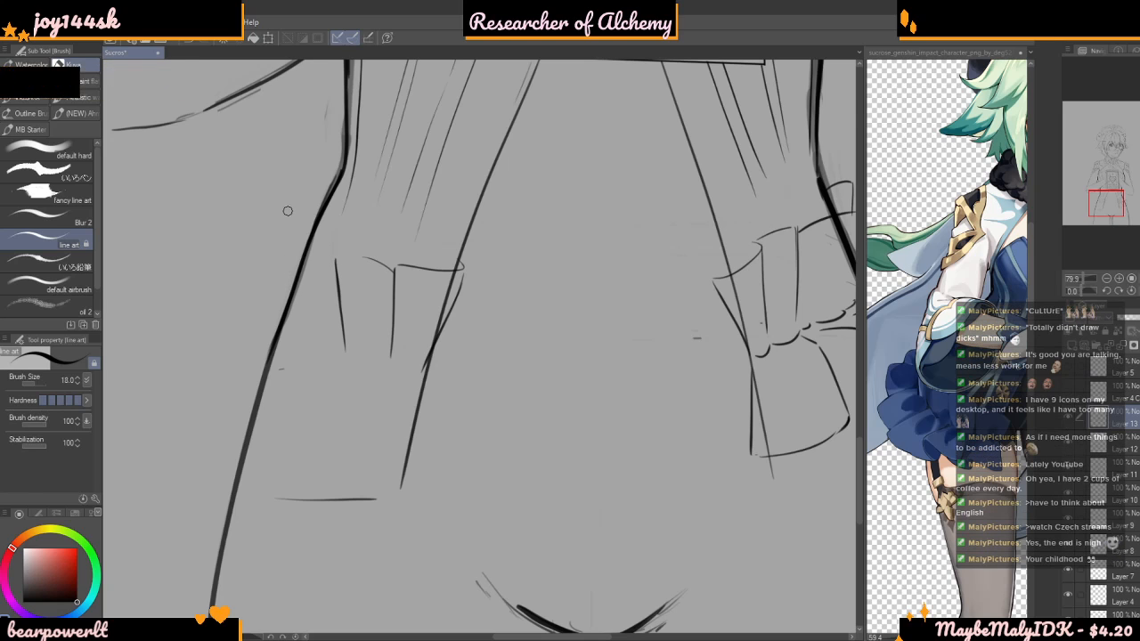
pyautogui.scroll(-3, 301, 328)
pyautogui.scroll(3, 293, 283)
pyautogui.moveTo(304, 347); pyautogui.dragTo(297, 281)
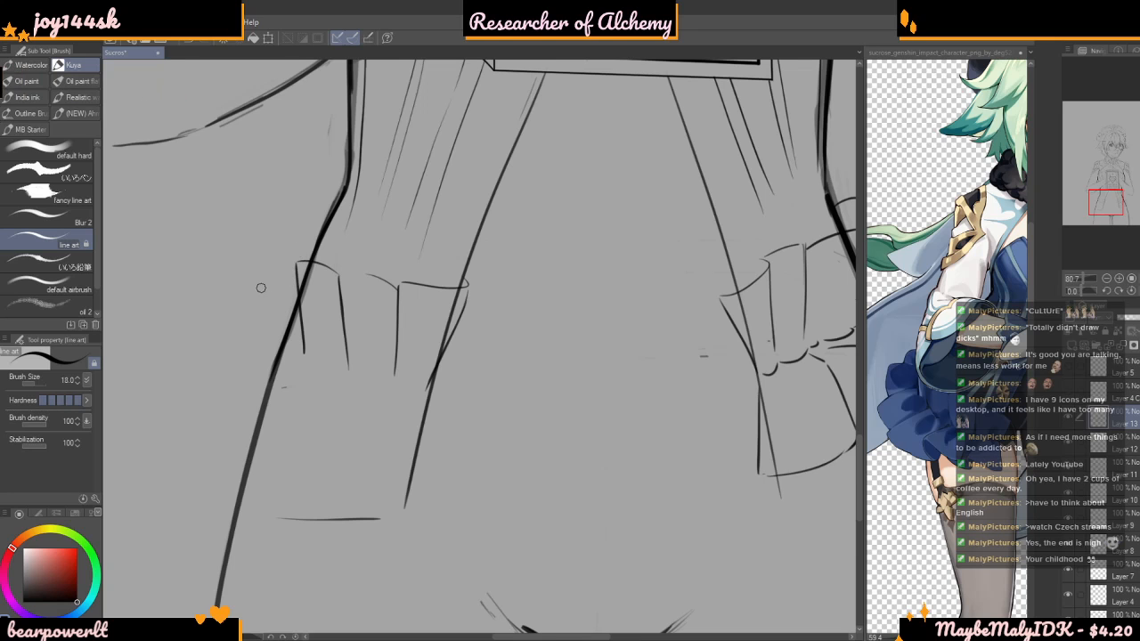
pyautogui.moveTo(284, 337); pyautogui.dragTo(277, 243)
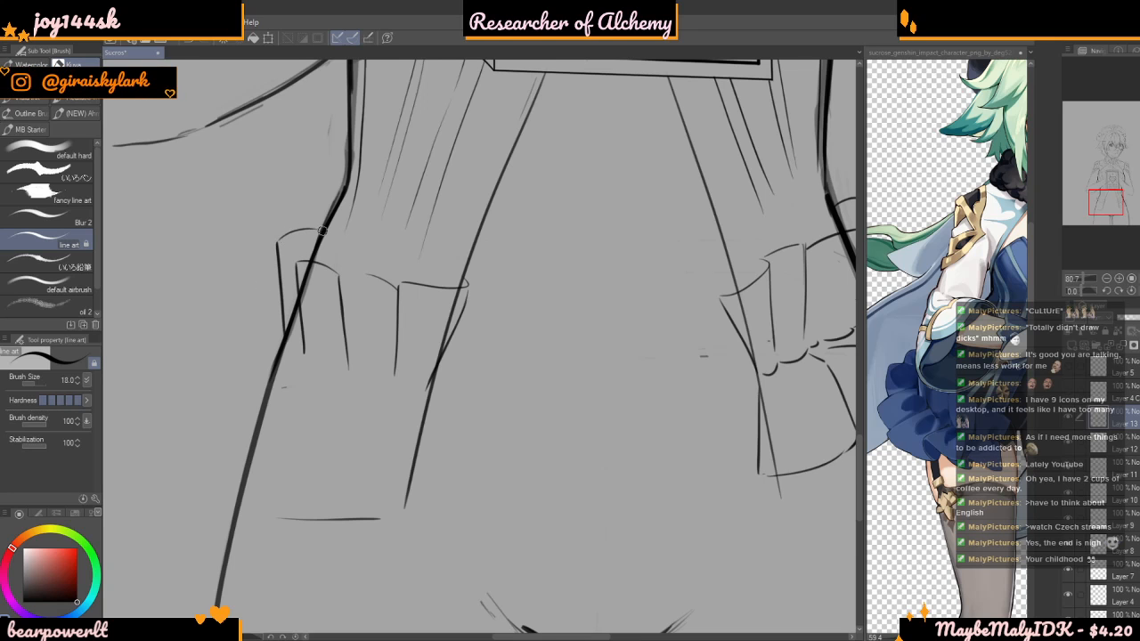
# Close the undersides of the new upper pleats with short rounded curves to form the gathering line
pyautogui.scroll(-8, 307, 239)
pyautogui.scroll(4, 306, 258)
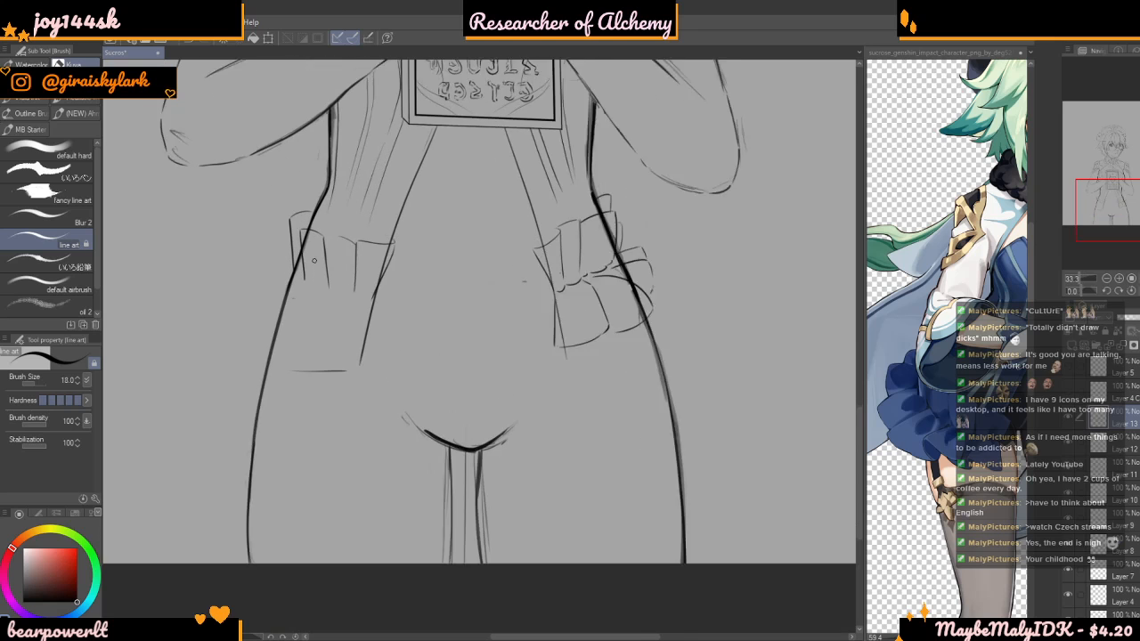
pyautogui.scroll(5, 300, 267)
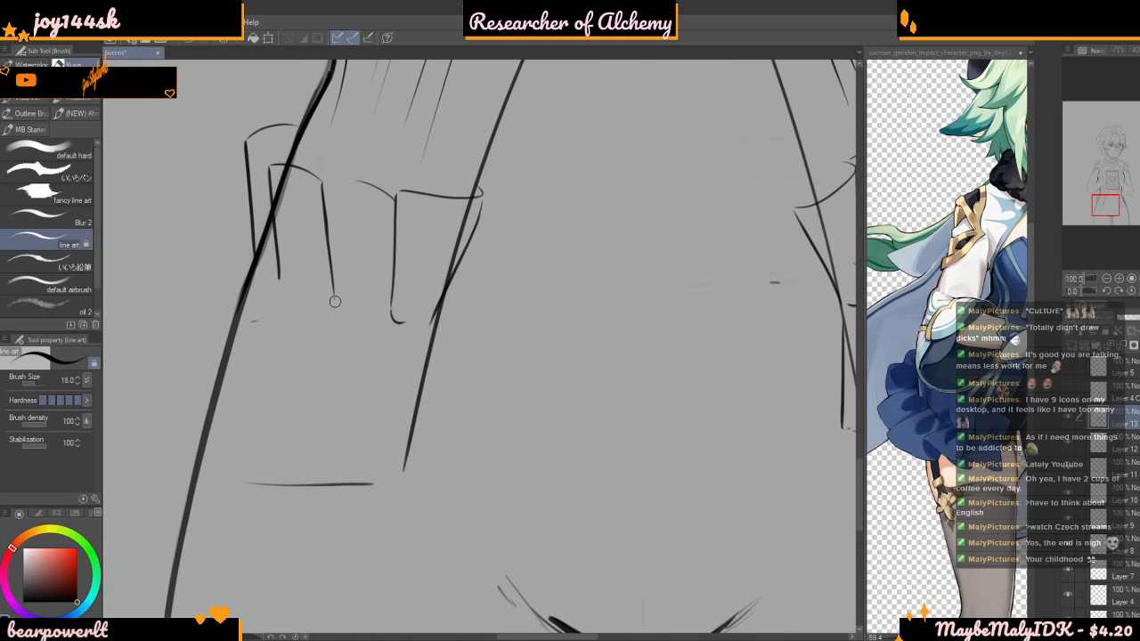
pyautogui.moveTo(335, 305)
pyautogui.mouseDown()
pyautogui.moveTo(359, 320)
pyautogui.moveTo(424, 326)
pyautogui.mouseUp()
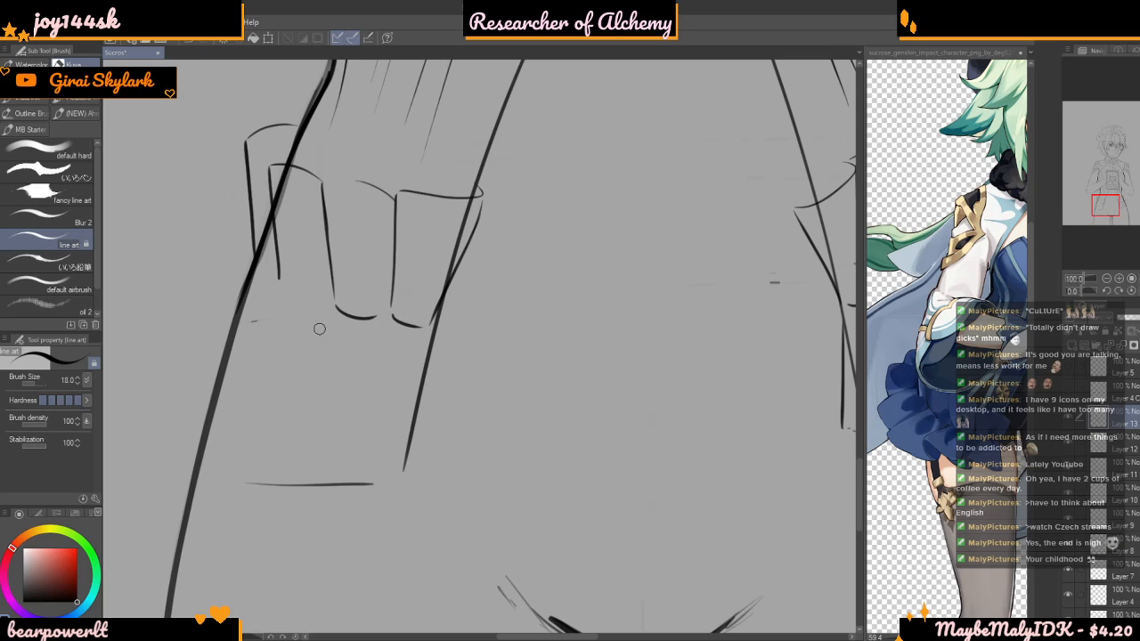
pyautogui.moveTo(280, 285); pyautogui.dragTo(321, 311)
pyautogui.scroll(-8, 357, 283)
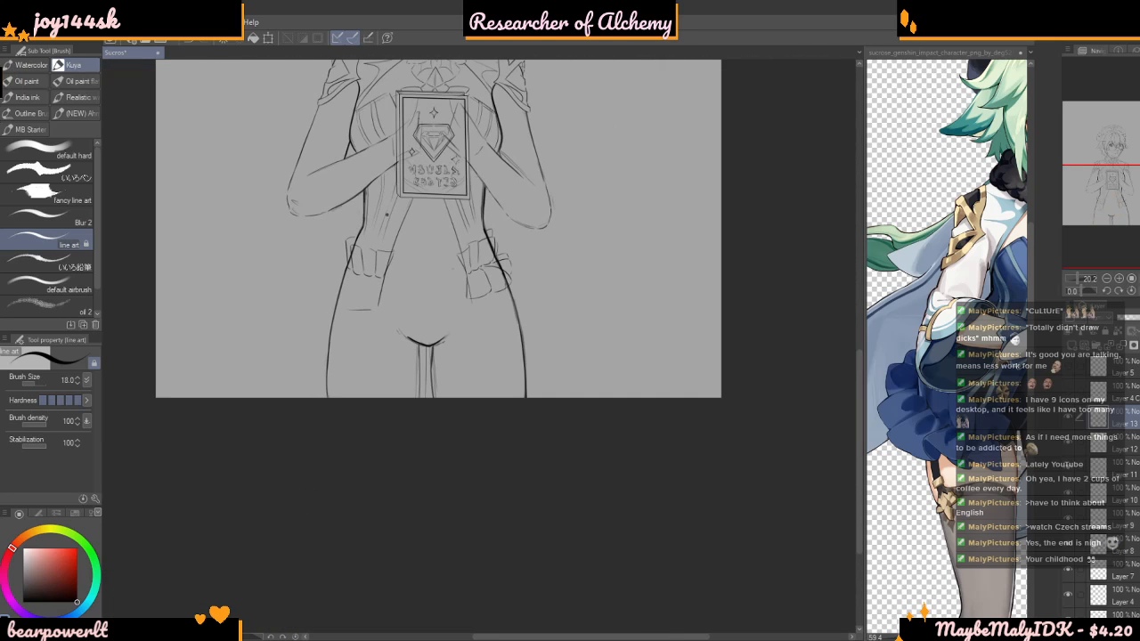
pyautogui.scroll(2, 356, 271)
pyautogui.scroll(9, 357, 271)
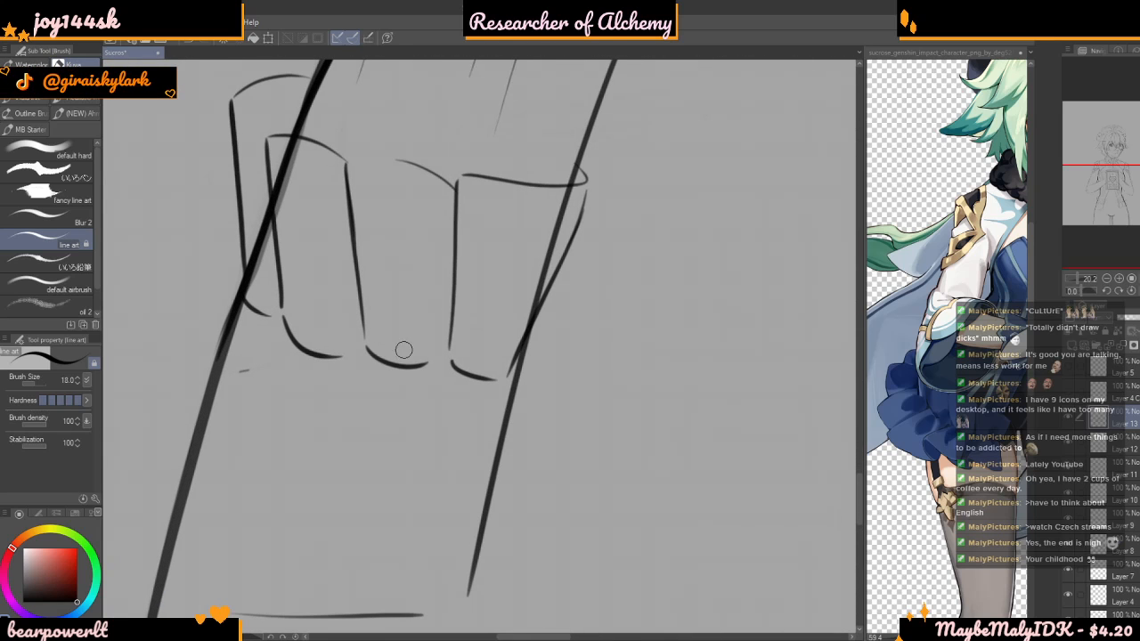
pyautogui.moveTo(428, 295); pyautogui.dragTo(417, 286)
pyautogui.hotkey('ctrl', 'z')
pyautogui.moveTo(417, 359)
pyautogui.mouseDown()
pyautogui.moveTo(415, 296)
pyautogui.moveTo(409, 303)
pyautogui.mouseUp()
pyautogui.hotkey('ctrl', 'z')
pyautogui.moveTo(409, 365); pyautogui.dragTo(416, 298)
pyautogui.moveTo(483, 370); pyautogui.dragTo(491, 315)
pyautogui.hotkey('ctrl', 'z')
pyautogui.hotkey('ctrl', 'z')
# Draw short hooked fold lines rising from the lower edges of the two innermost upper pleats
pyautogui.moveTo(404, 366); pyautogui.dragTo(411, 300)
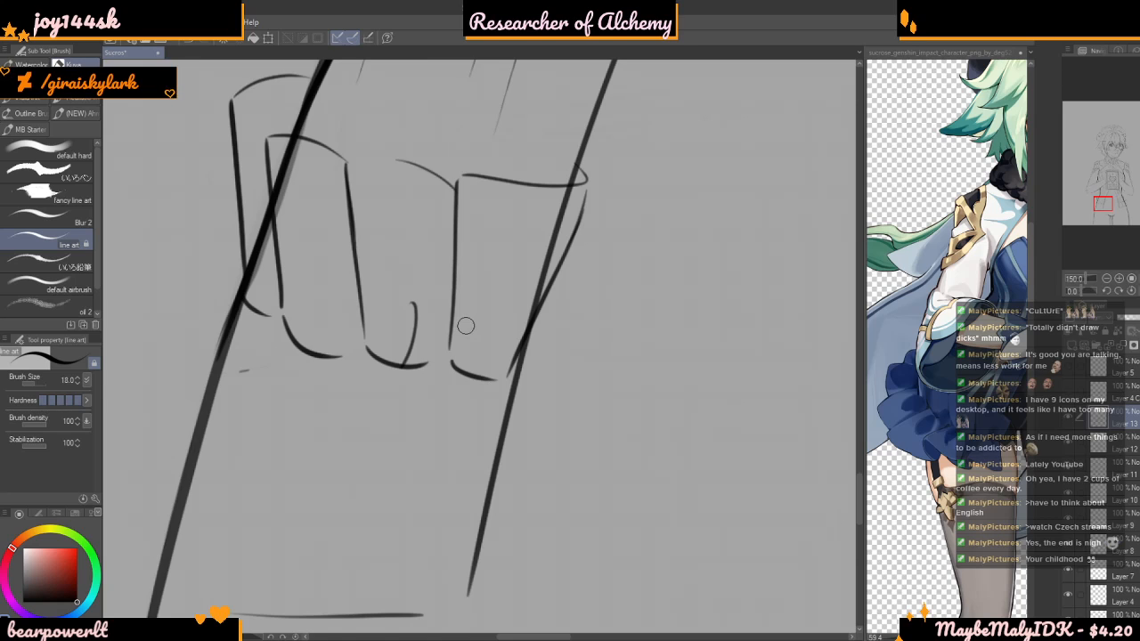
pyautogui.scroll(-1, 443, 307)
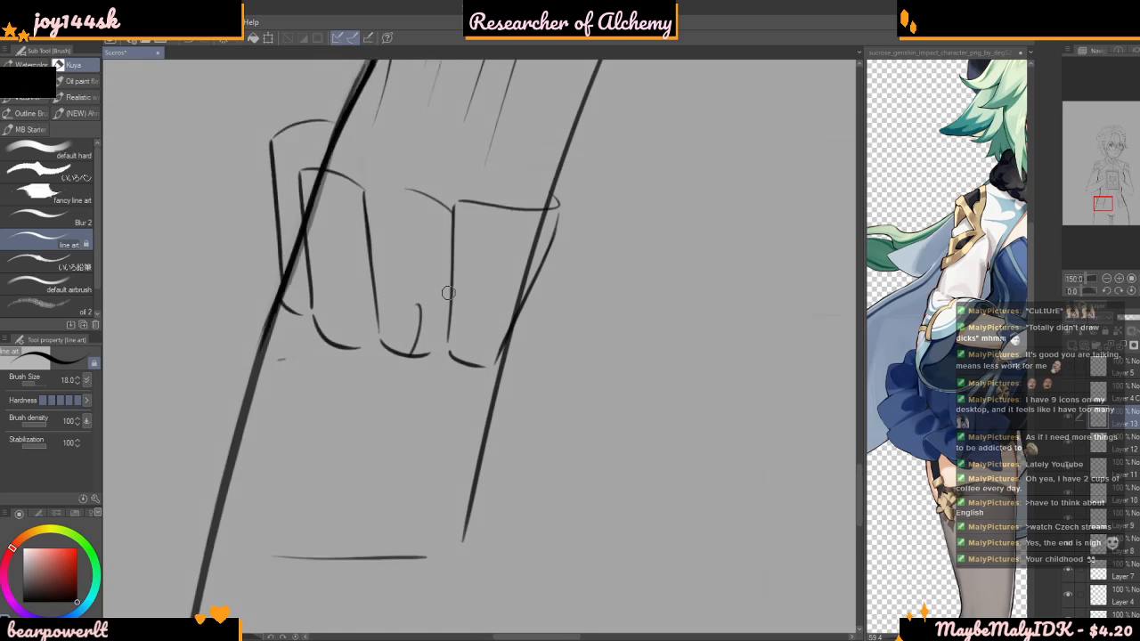
pyautogui.scroll(-4, 442, 307)
pyautogui.scroll(-1, 473, 332)
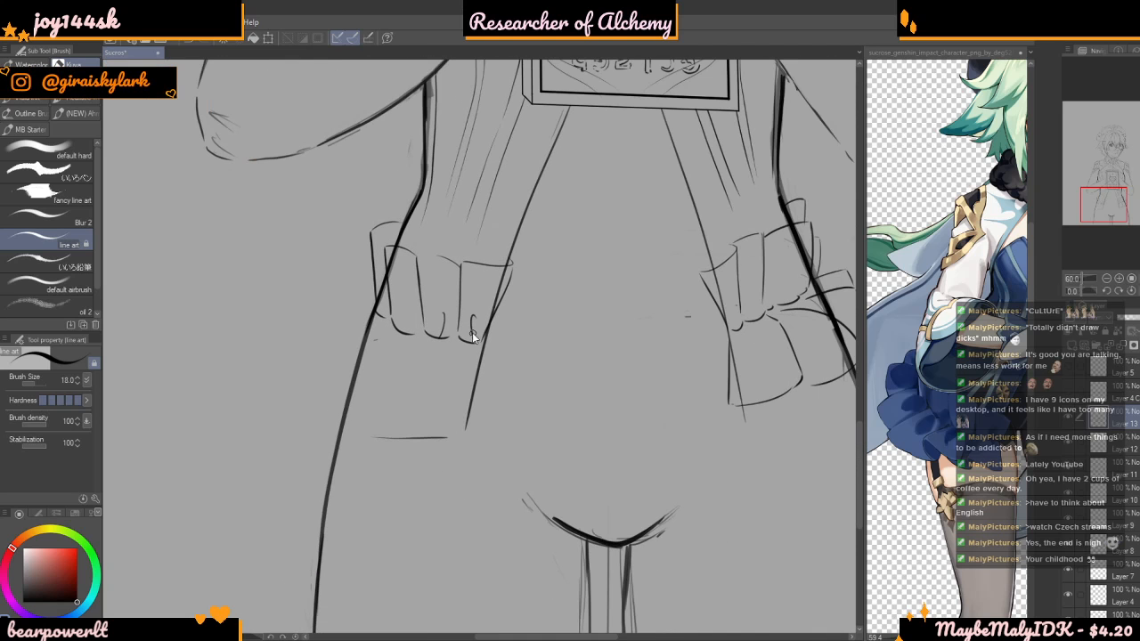
pyautogui.scroll(5, 473, 339)
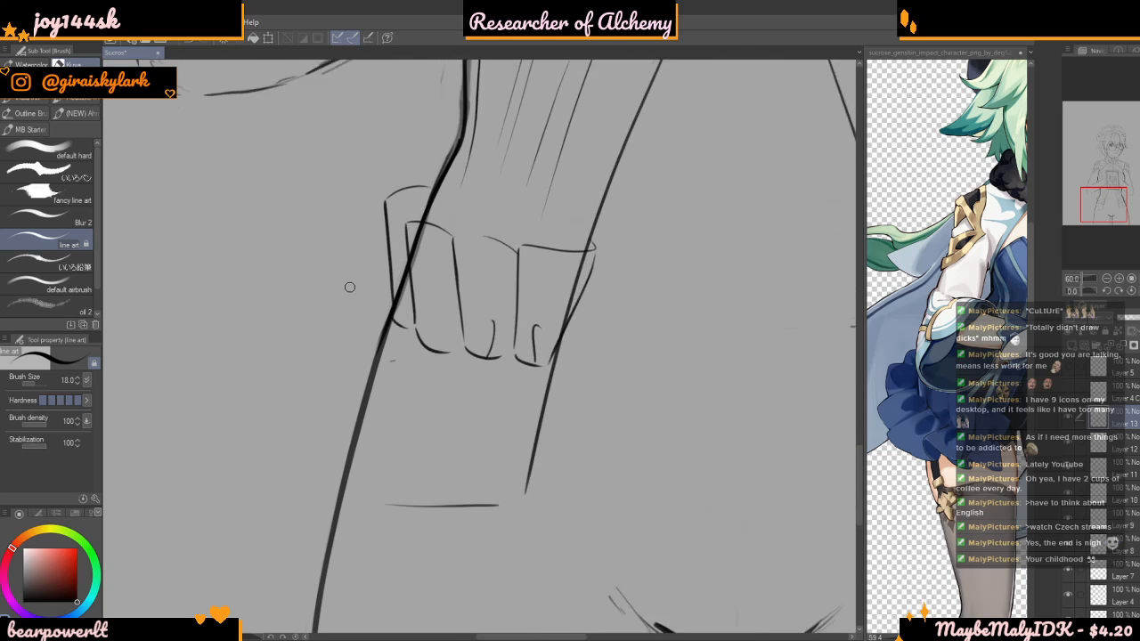
pyautogui.scroll(-2, 352, 213)
pyautogui.scroll(-4, 352, 213)
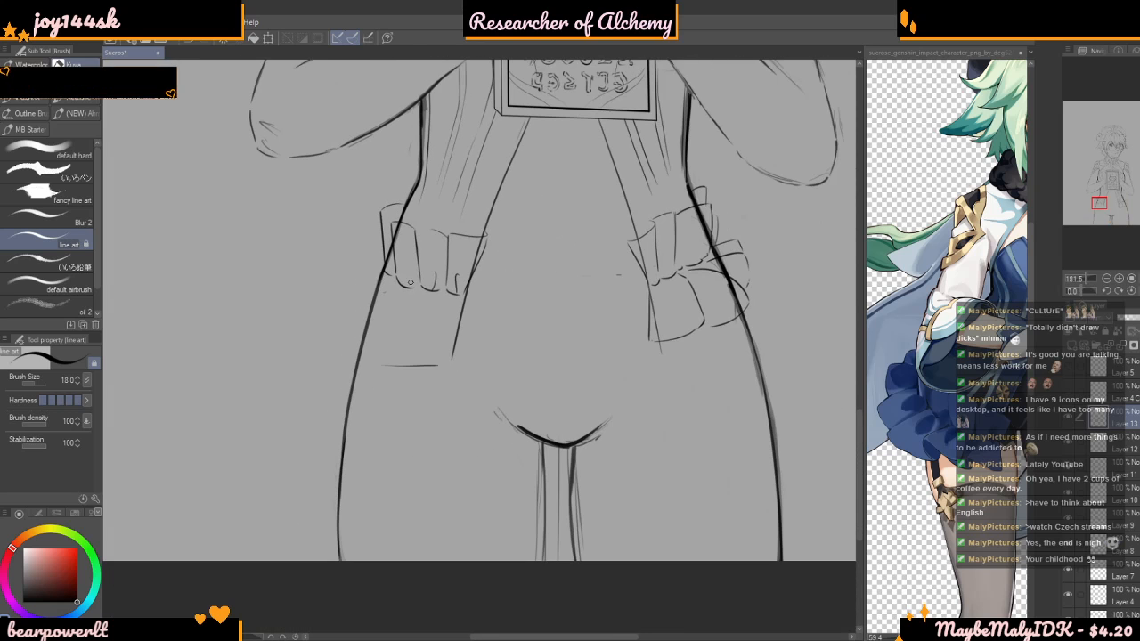
# Draw a fan of curved folds with rounded hems below the upper pleats, spreading outward past the hip outline
pyautogui.moveTo(444, 298)
pyautogui.mouseDown()
pyautogui.moveTo(391, 369)
pyautogui.moveTo(443, 391)
pyautogui.mouseUp()
pyautogui.scroll(-5, 469, 338)
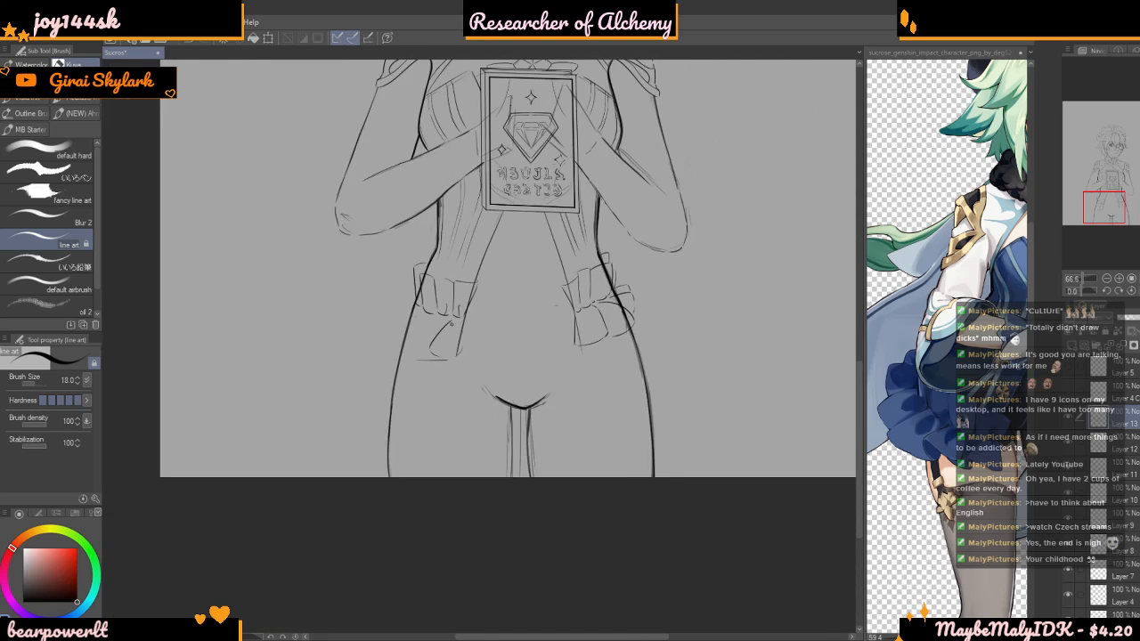
pyautogui.scroll(3, 454, 303)
pyautogui.scroll(5, 453, 303)
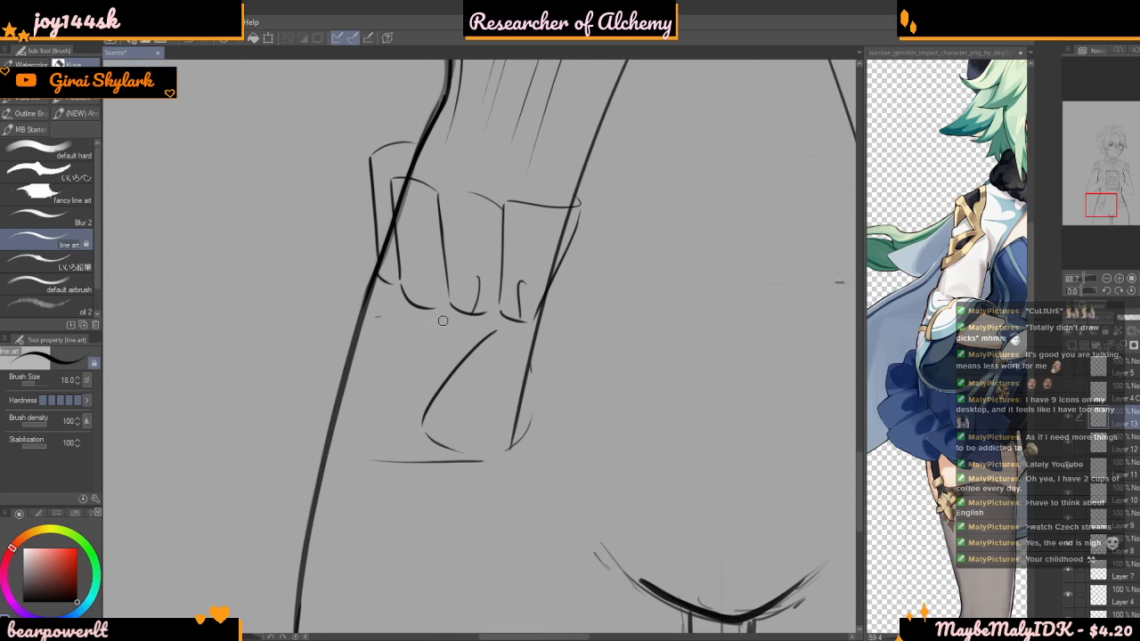
pyautogui.moveTo(358, 390)
pyautogui.mouseDown()
pyautogui.moveTo(381, 433)
pyautogui.moveTo(415, 444)
pyautogui.mouseUp()
pyautogui.moveTo(386, 299)
pyautogui.mouseDown()
pyautogui.moveTo(294, 374)
pyautogui.moveTo(317, 407)
pyautogui.moveTo(353, 411)
pyautogui.mouseUp()
pyautogui.scroll(-1, 387, 301)
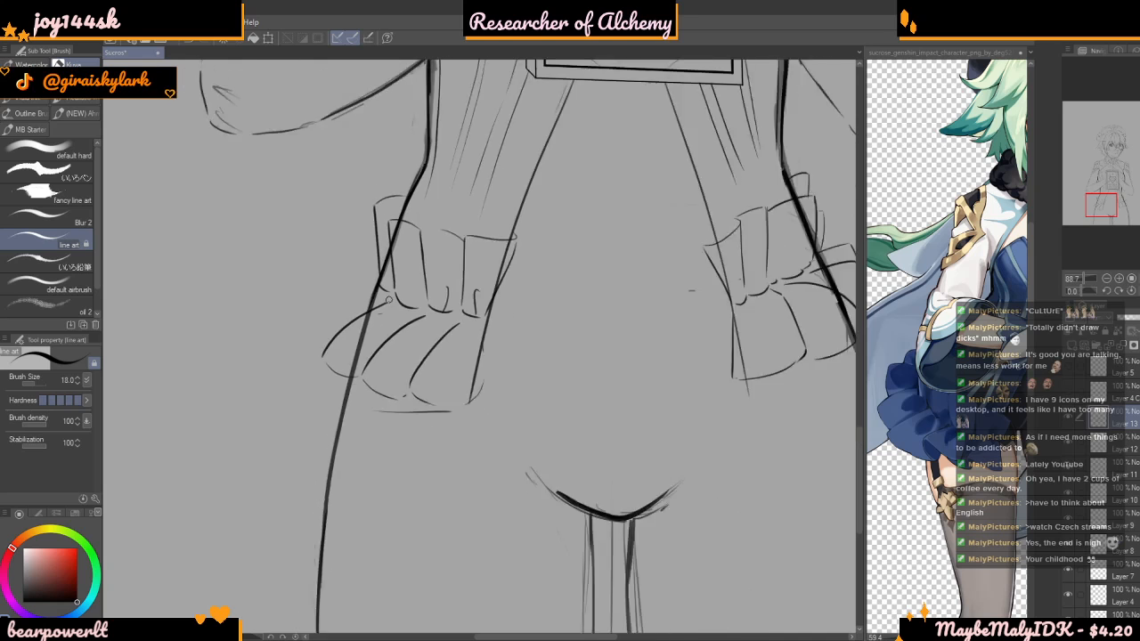
# Add the outermost lower fold outside the hip, with a near-horizontal upper edge and a rounded outer hem
pyautogui.scroll(-4, 388, 301)
pyautogui.scroll(4, 401, 299)
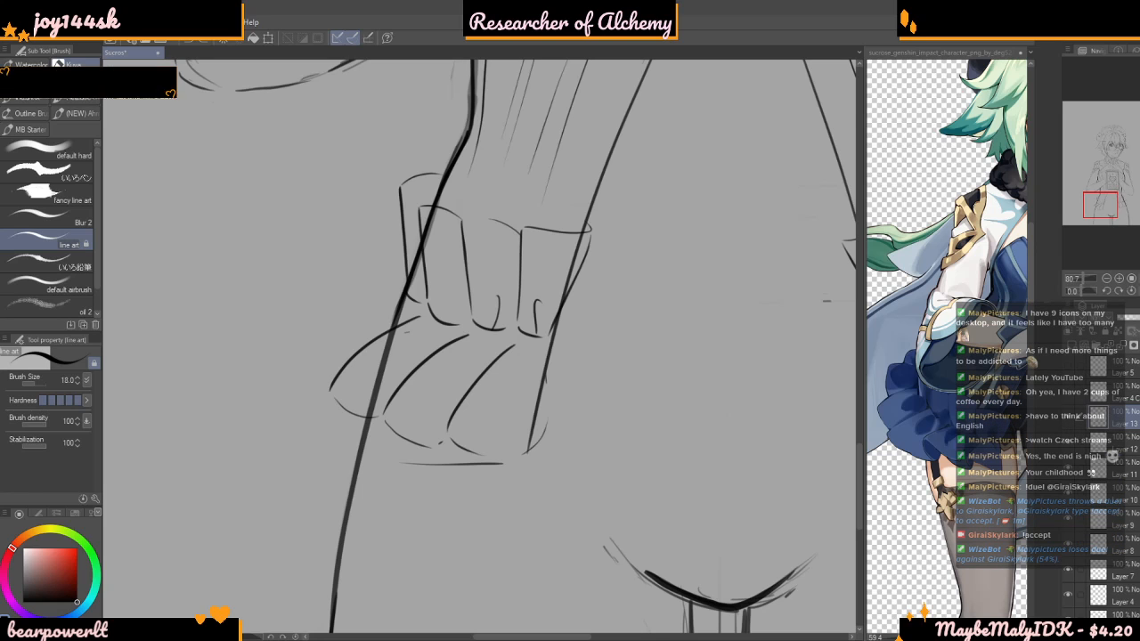
pyautogui.scroll(2, 389, 292)
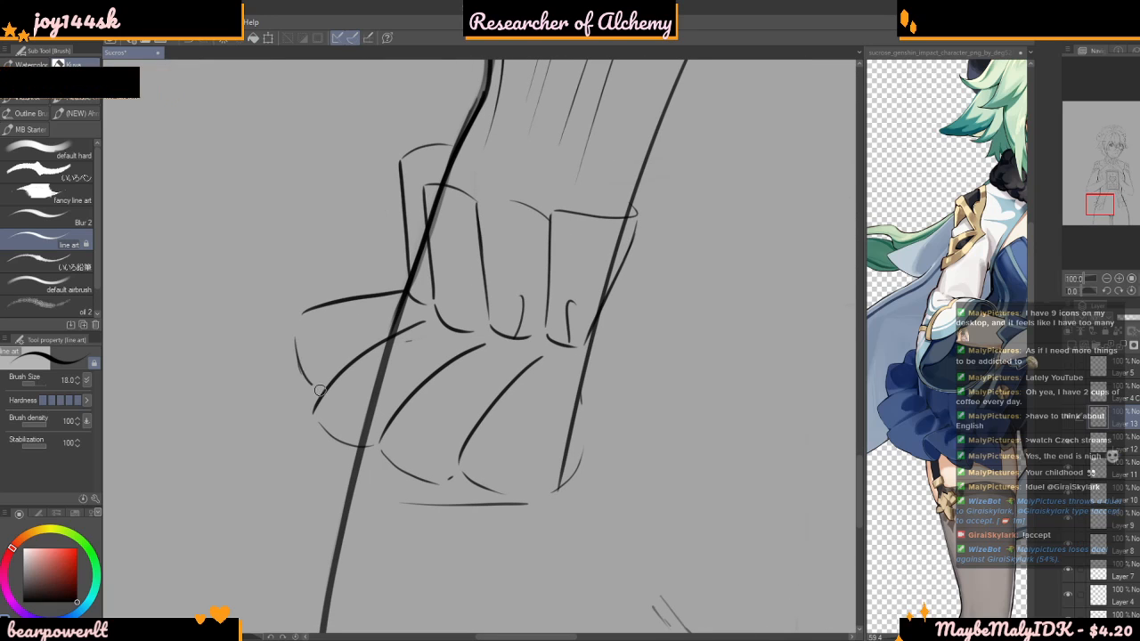
pyautogui.moveTo(294, 330); pyautogui.dragTo(331, 382)
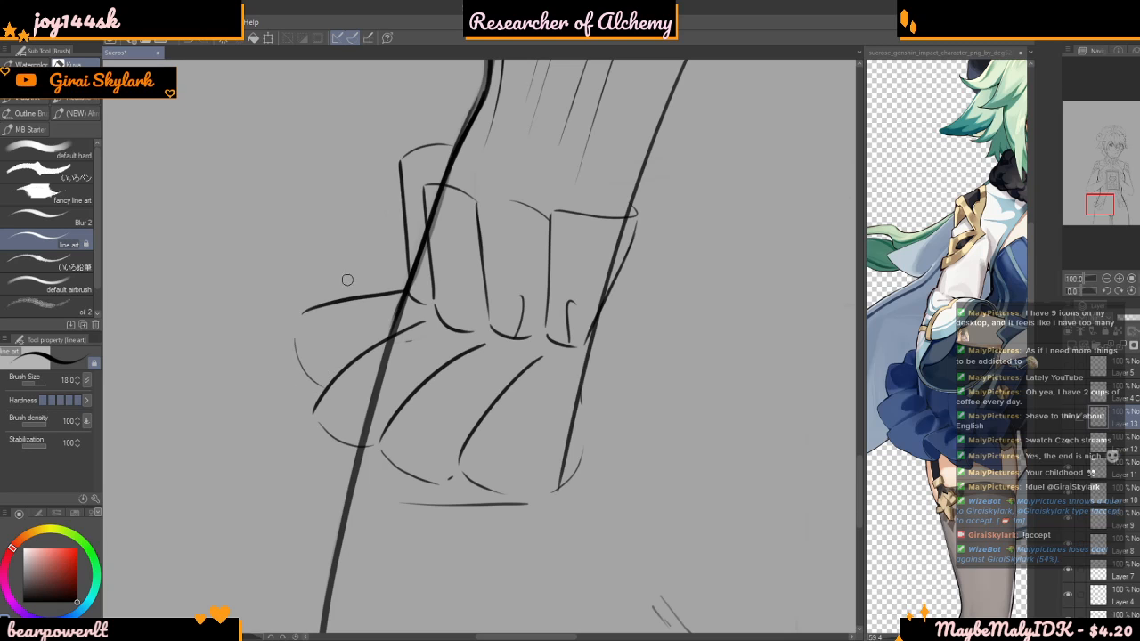
# Draw a slanted edge outside the outermost upper pleat, replacing the short first attempt with a longer stroke
pyautogui.scroll(-3, 347, 280)
pyautogui.scroll(3, 372, 289)
pyautogui.scroll(2, 372, 289)
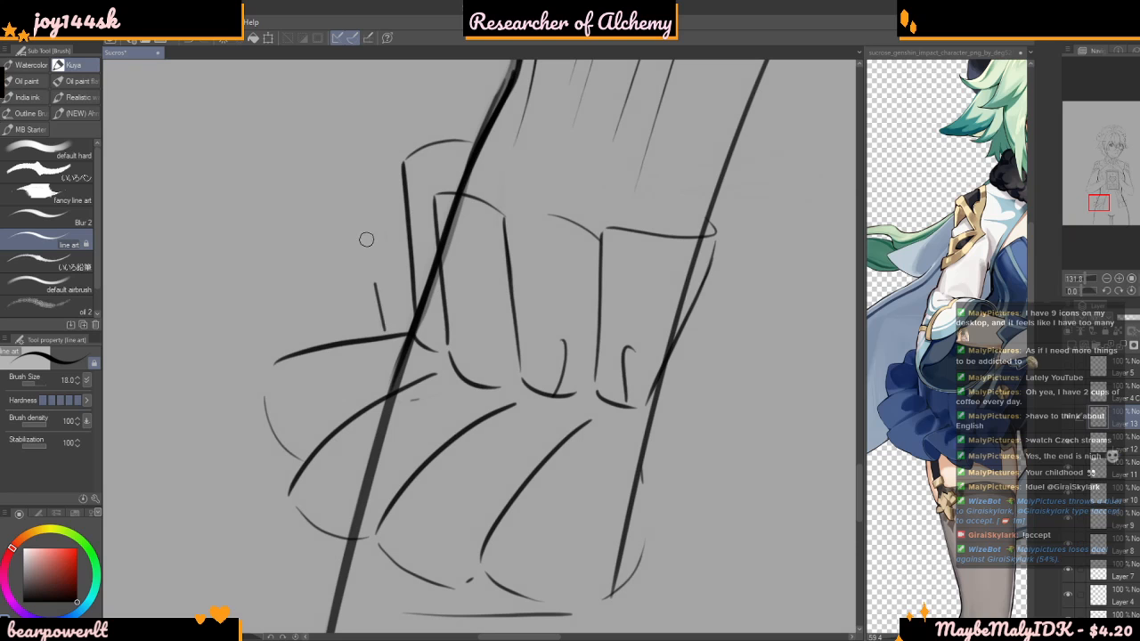
pyautogui.moveTo(369, 259); pyautogui.dragTo(365, 219)
pyautogui.hotkey('ctrl', 'z')
pyautogui.moveTo(406, 328); pyautogui.dragTo(378, 220)
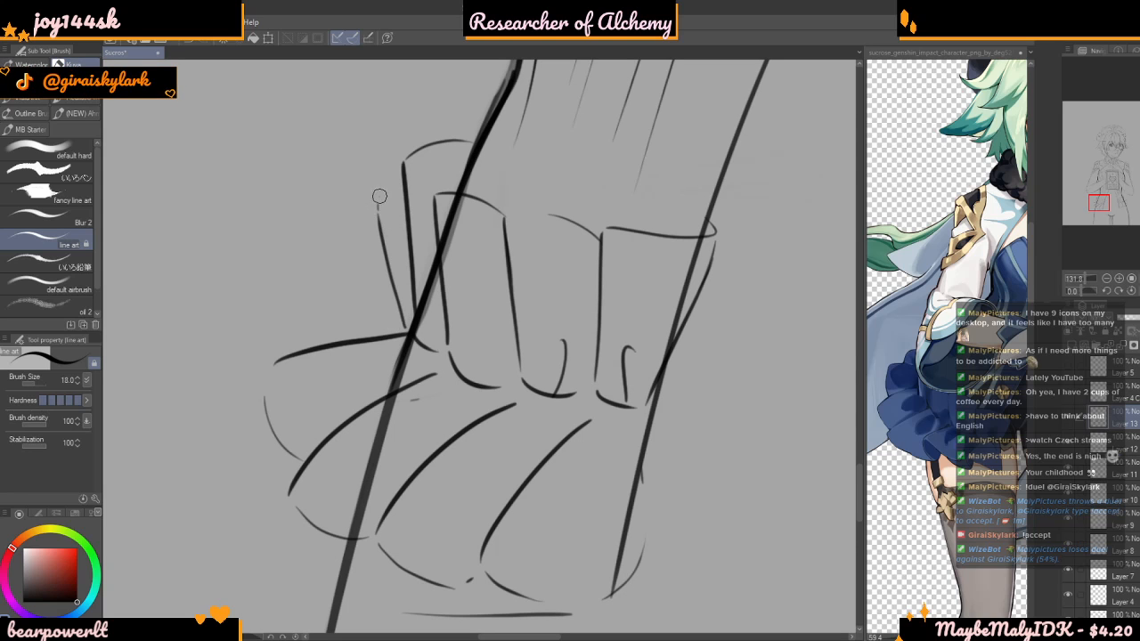
# Draw a short cap line above the topmost small pleat of the bow on her left hip
pyautogui.scroll(-4, 383, 227)
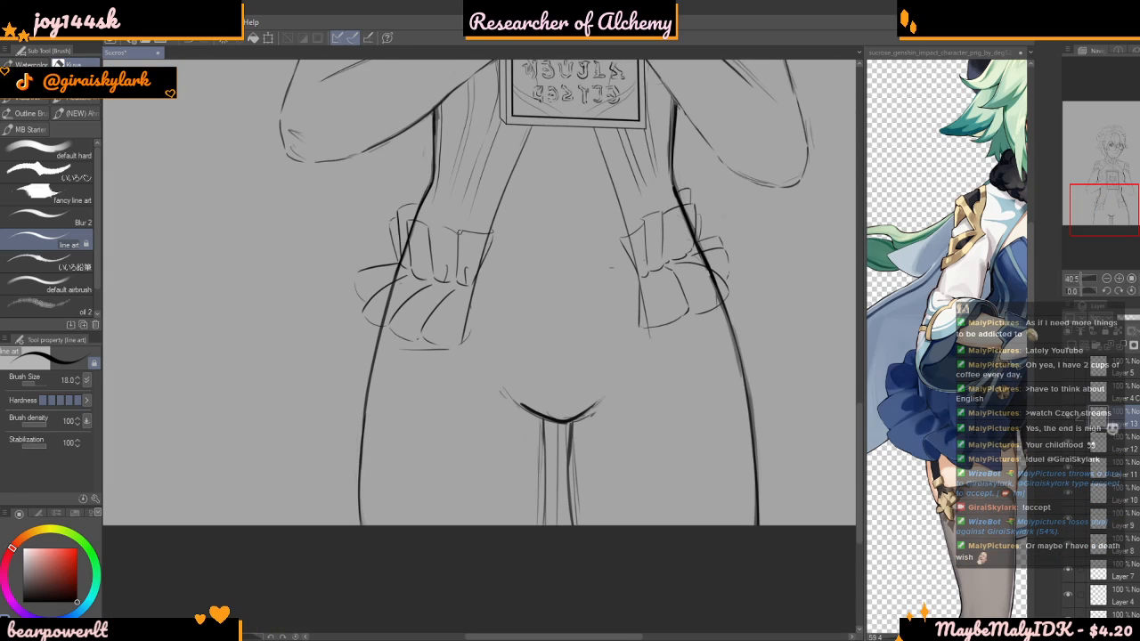
pyautogui.scroll(-4, 548, 245)
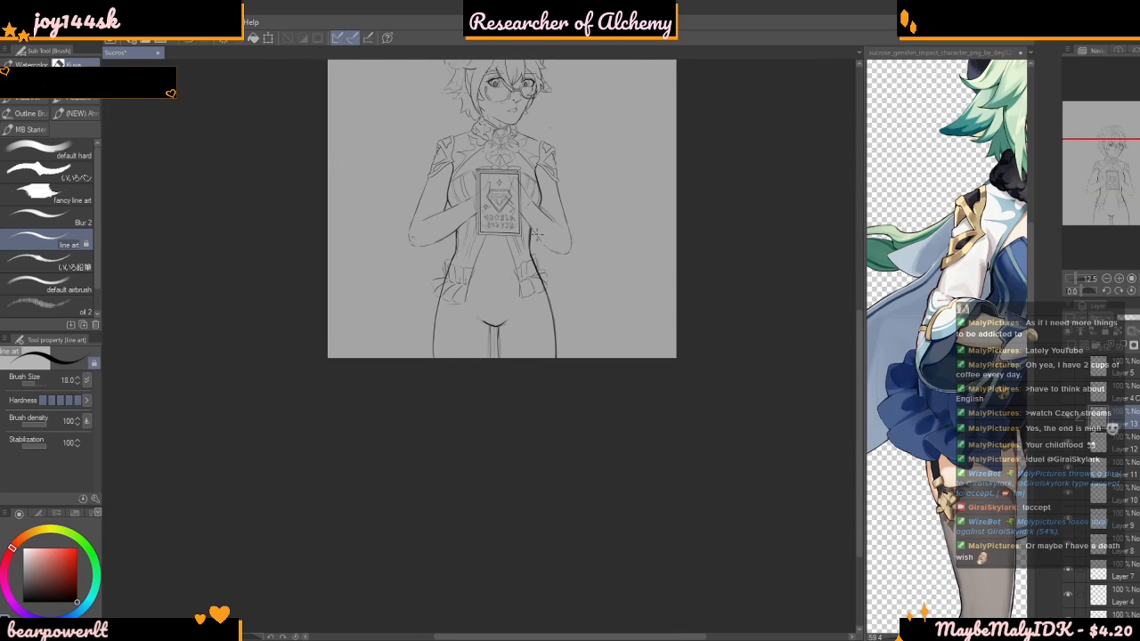
pyautogui.scroll(4, 538, 316)
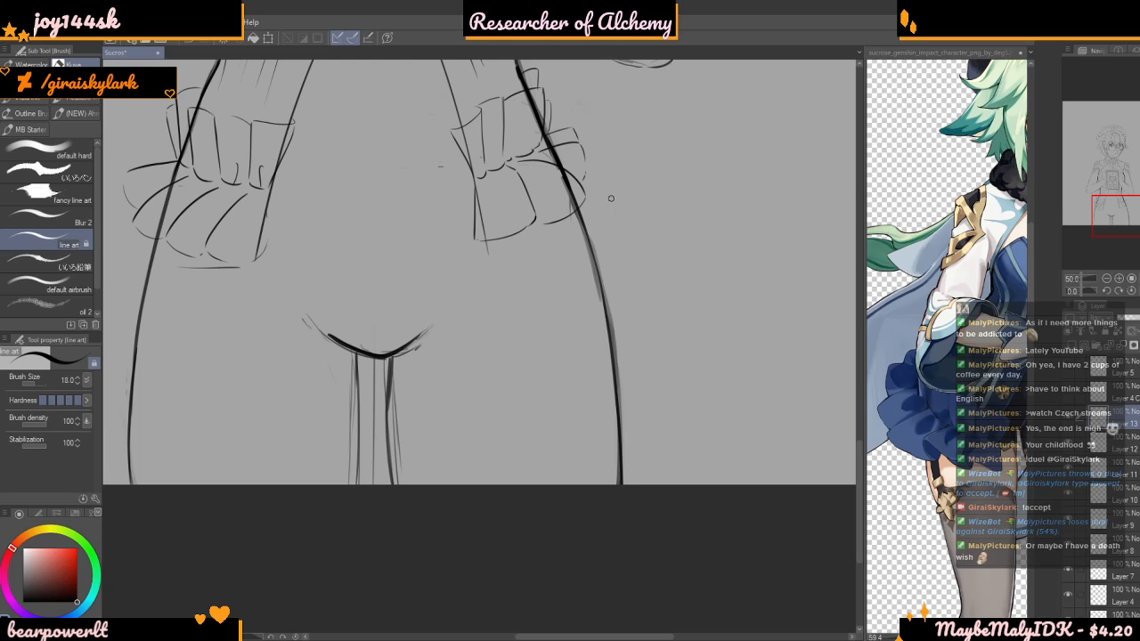
pyautogui.scroll(-5, 601, 418)
pyautogui.scroll(6, 552, 231)
pyautogui.scroll(7, 613, 128)
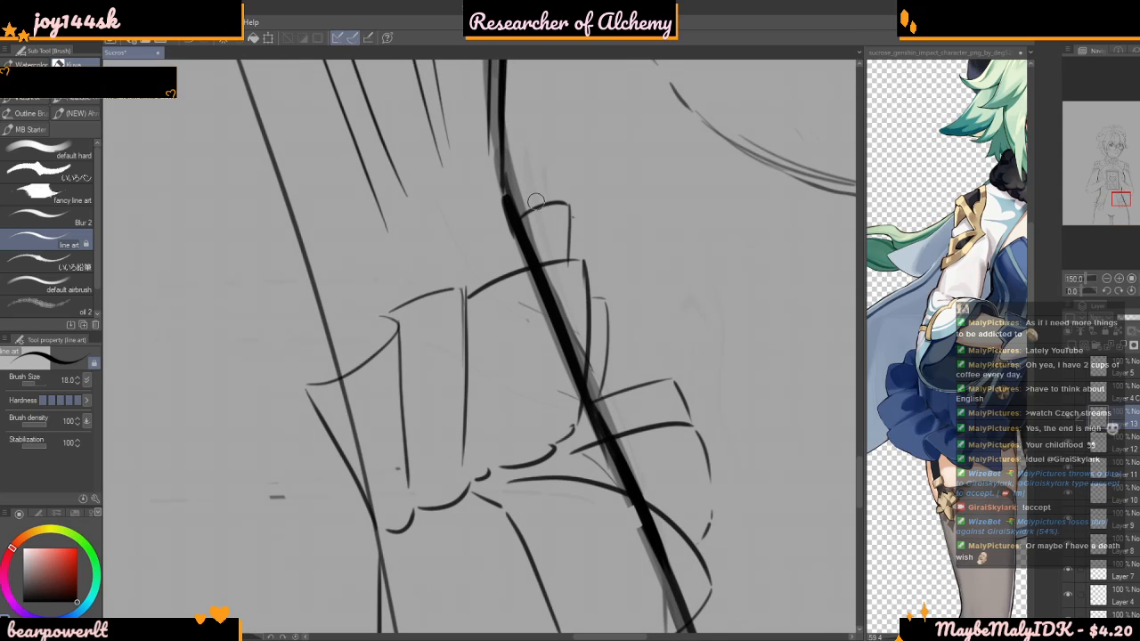
pyautogui.moveTo(502, 189); pyautogui.dragTo(533, 181)
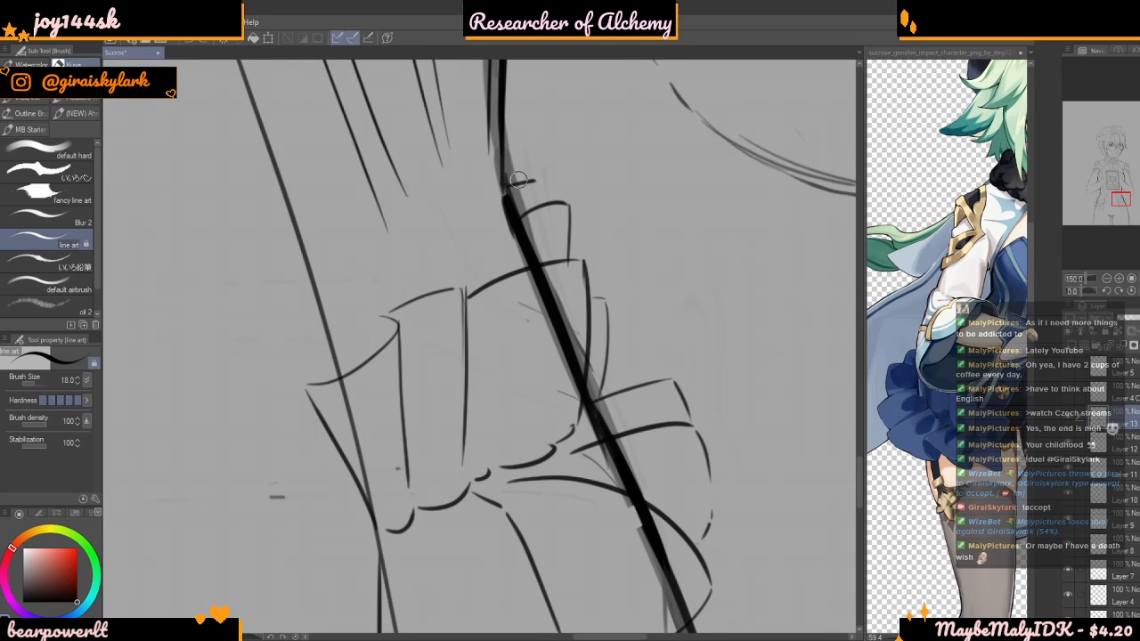
pyautogui.scroll(-5, 529, 171)
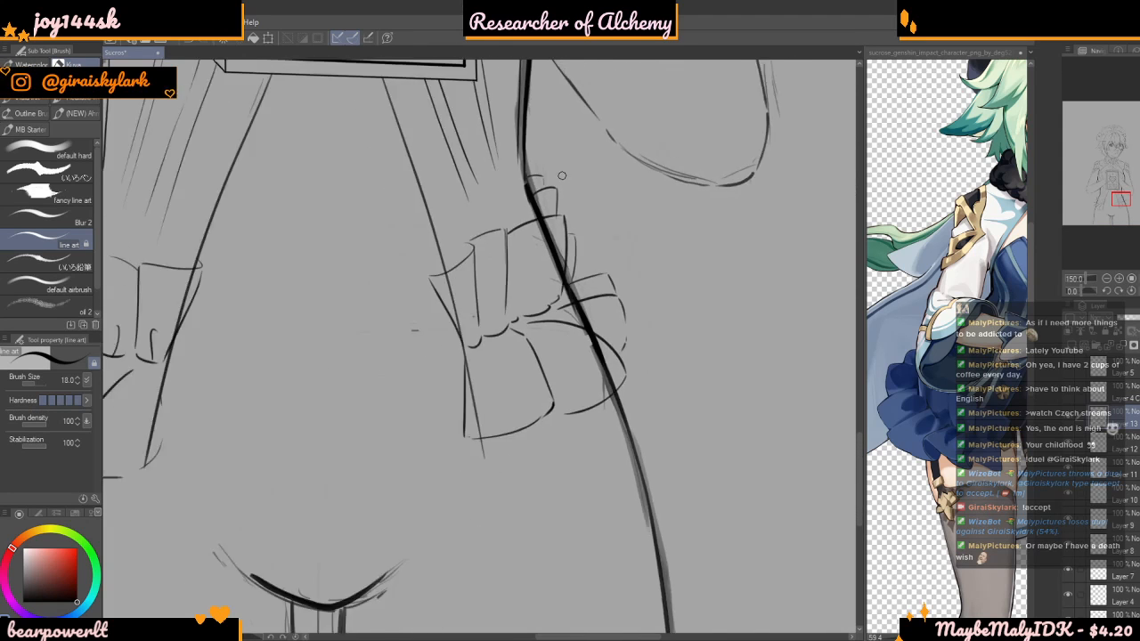
# Draw one more small pleat above the outer upper pleats on her right hip, with a curved top edge and a short outer side
pyautogui.scroll(5, 319, 183)
pyautogui.scroll(4, 319, 184)
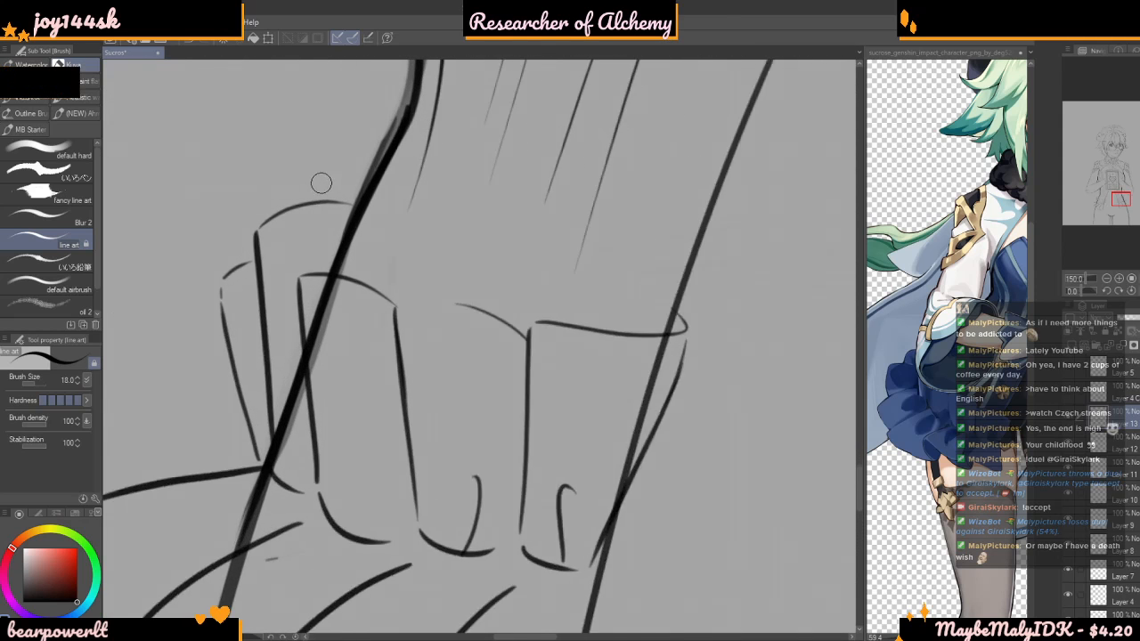
pyautogui.hotkey('ctrl', 'z')
pyautogui.hotkey('ctrl', 'z')
pyautogui.moveTo(323, 139); pyautogui.dragTo(424, 128)
pyautogui.moveTo(323, 152); pyautogui.dragTo(333, 198)
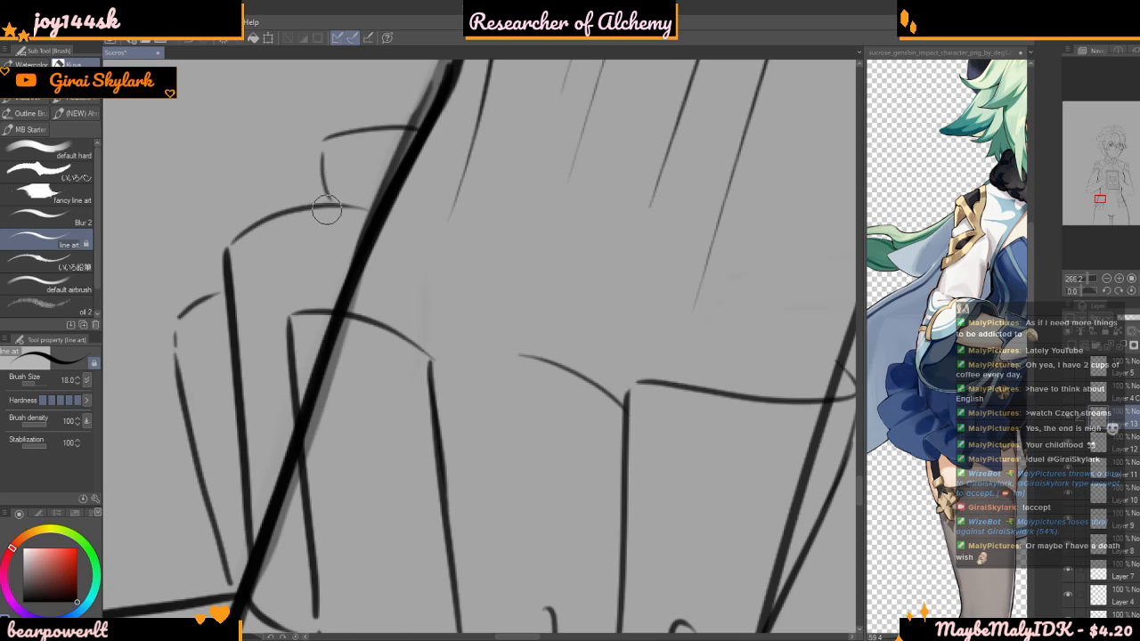
pyautogui.scroll(-8, 326, 208)
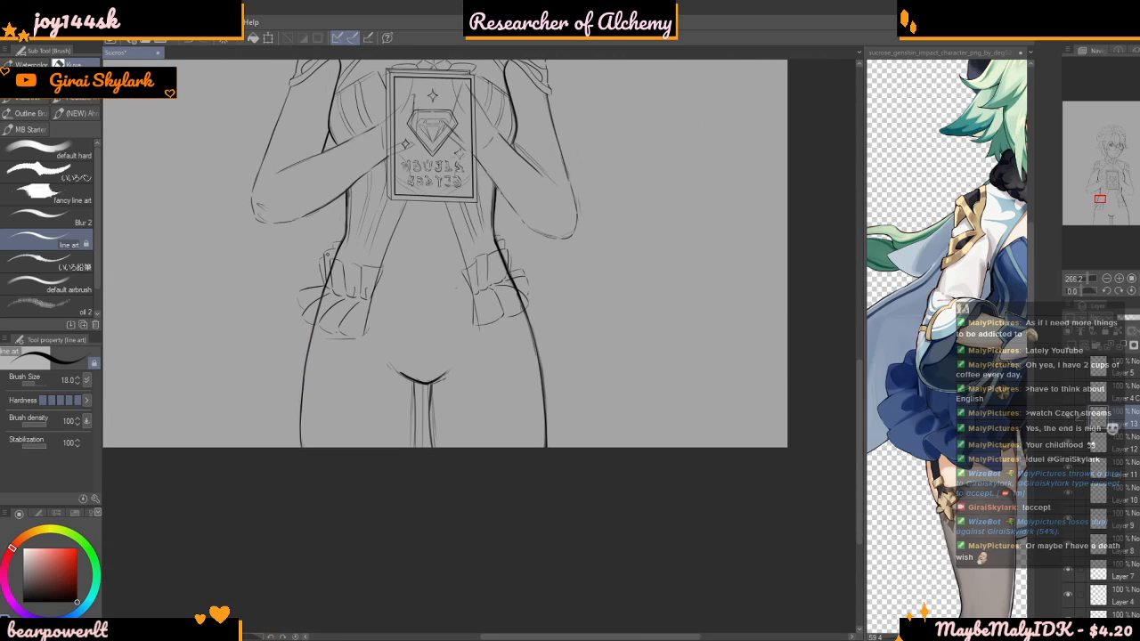
# Add short hooked fold lines above and below the gathers of the bow on her left hip
pyautogui.scroll(4, 389, 196)
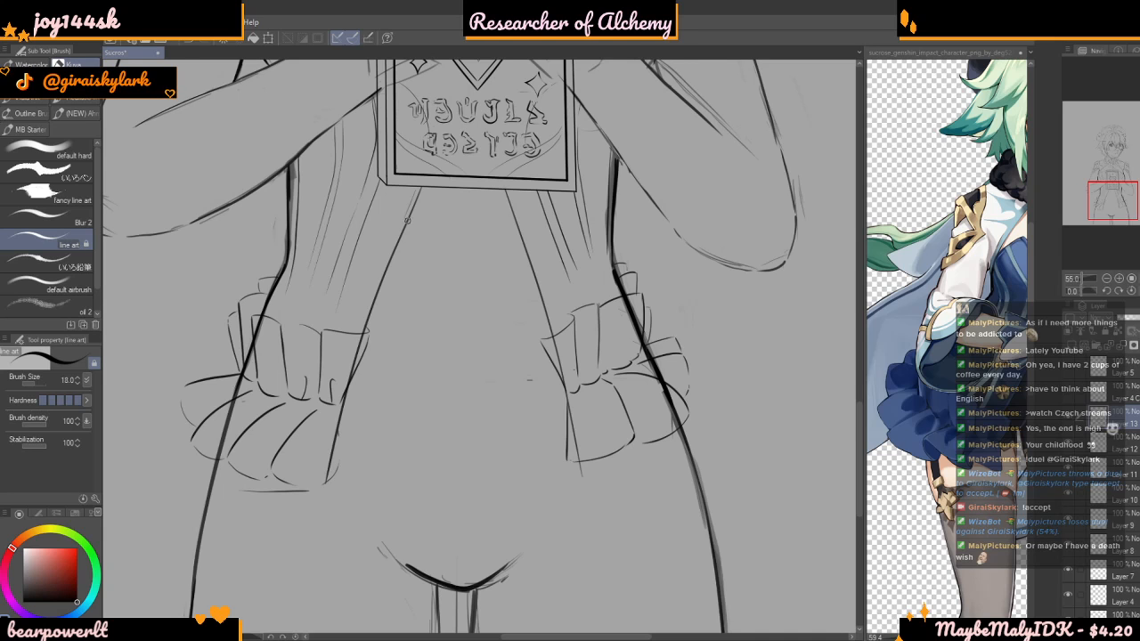
pyautogui.scroll(-3, 402, 230)
pyautogui.scroll(4, 452, 323)
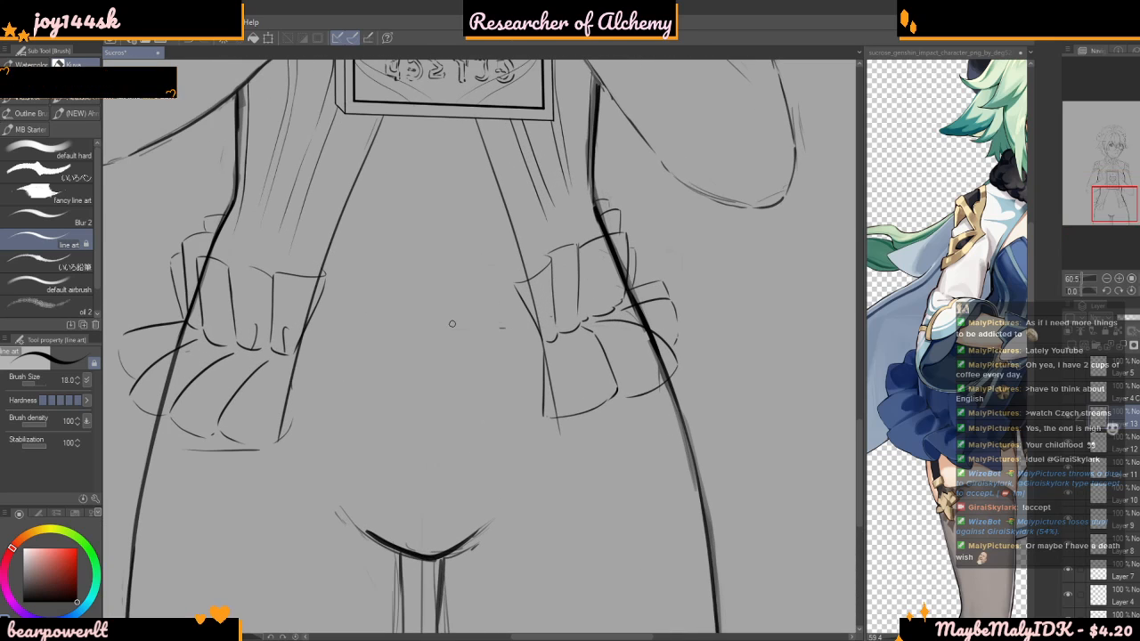
pyautogui.scroll(1, 527, 331)
pyautogui.scroll(-1, 535, 328)
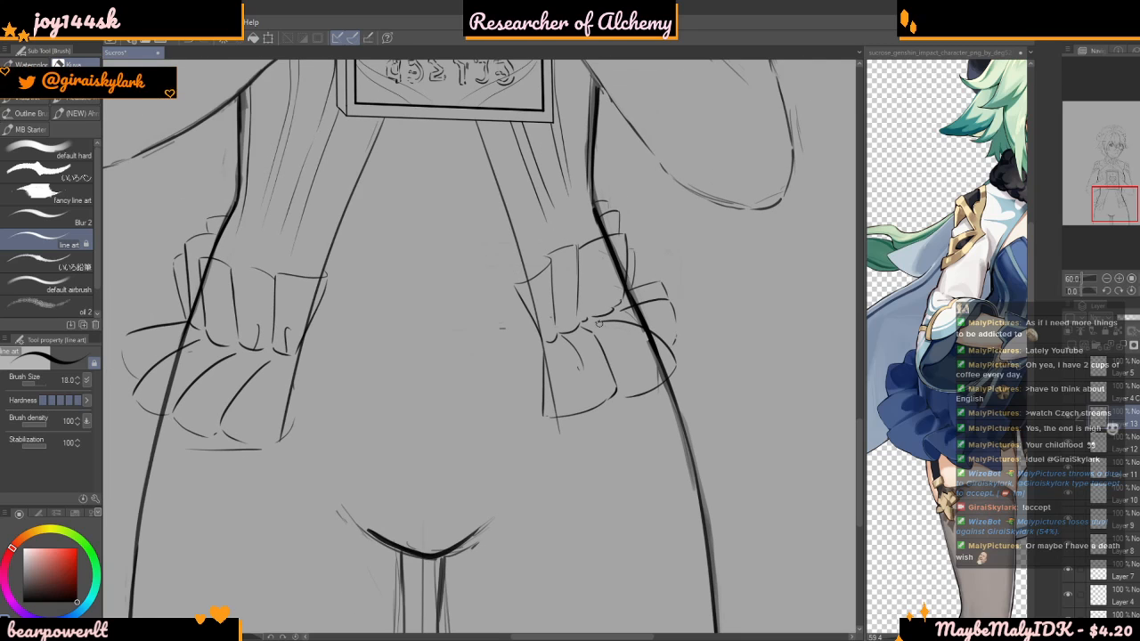
pyautogui.scroll(-1, 615, 319)
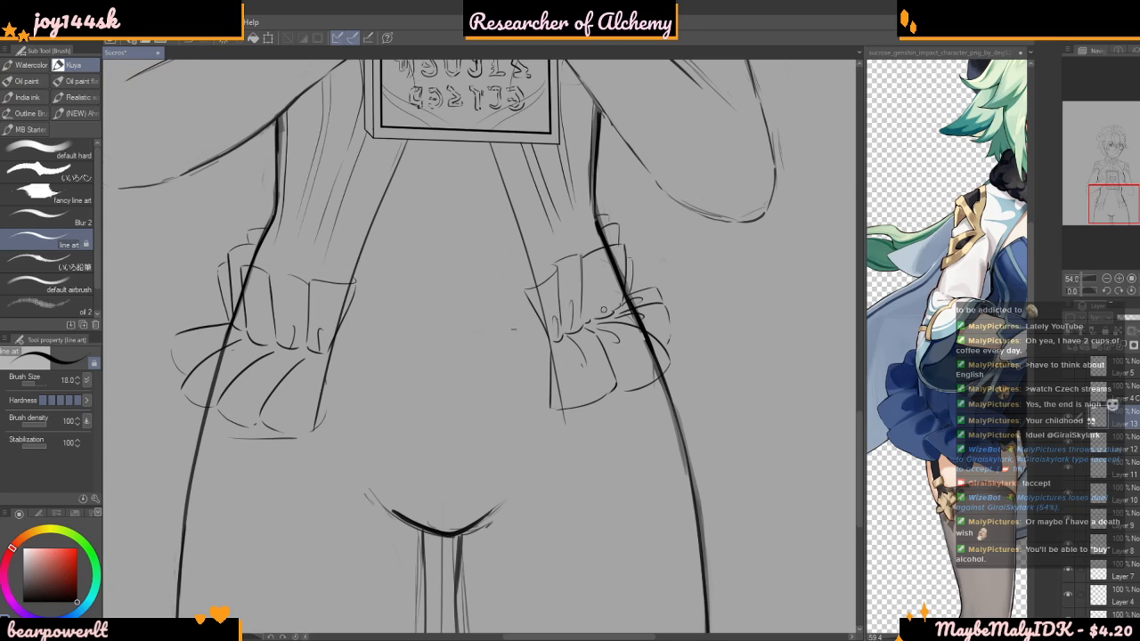
# Add short curved folds below the gathers of her right hip's bow and small hooked folds rising into its upper pleats
pyautogui.scroll(-5, 557, 298)
pyautogui.scroll(9, 392, 323)
pyautogui.moveTo(434, 335); pyautogui.dragTo(420, 363)
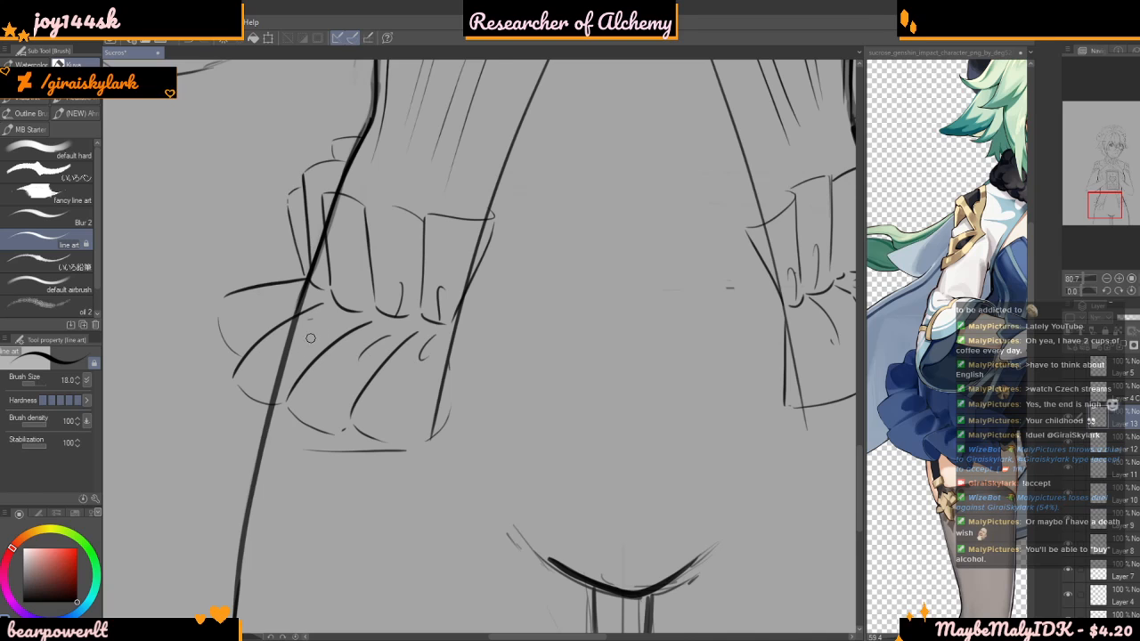
pyautogui.scroll(2, 308, 342)
pyautogui.moveTo(320, 329); pyautogui.dragTo(313, 333)
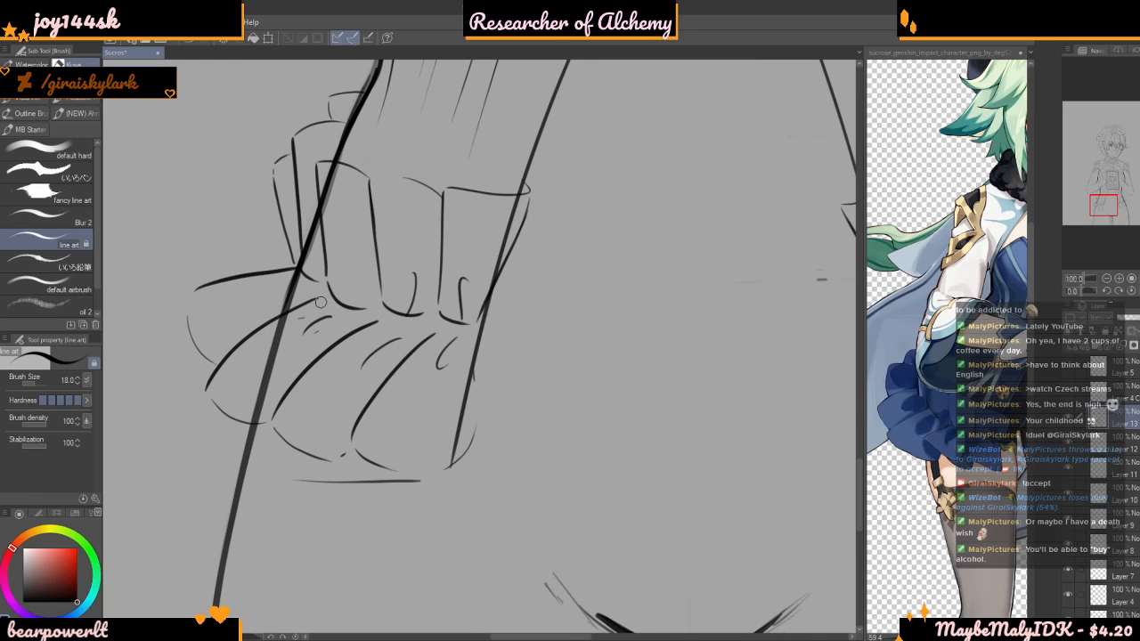
pyautogui.moveTo(343, 275)
pyautogui.mouseDown()
pyautogui.moveTo(350, 293)
pyautogui.moveTo(339, 263)
pyautogui.moveTo(346, 278)
pyautogui.mouseUp()
pyautogui.hotkey('ctrl', 'z')
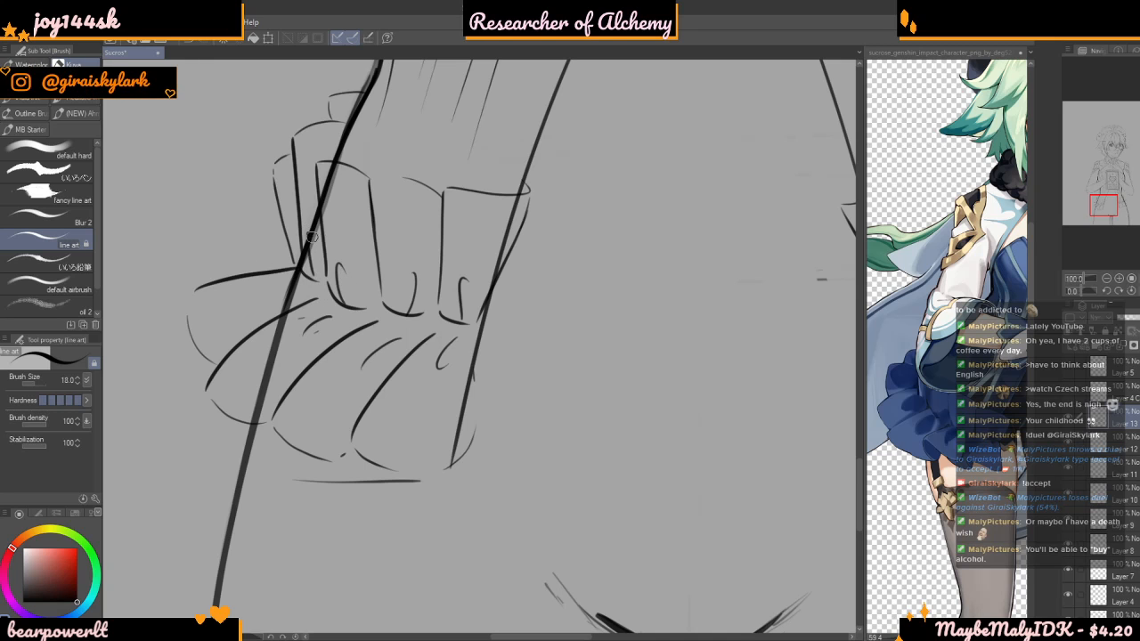
pyautogui.scroll(-10, 281, 276)
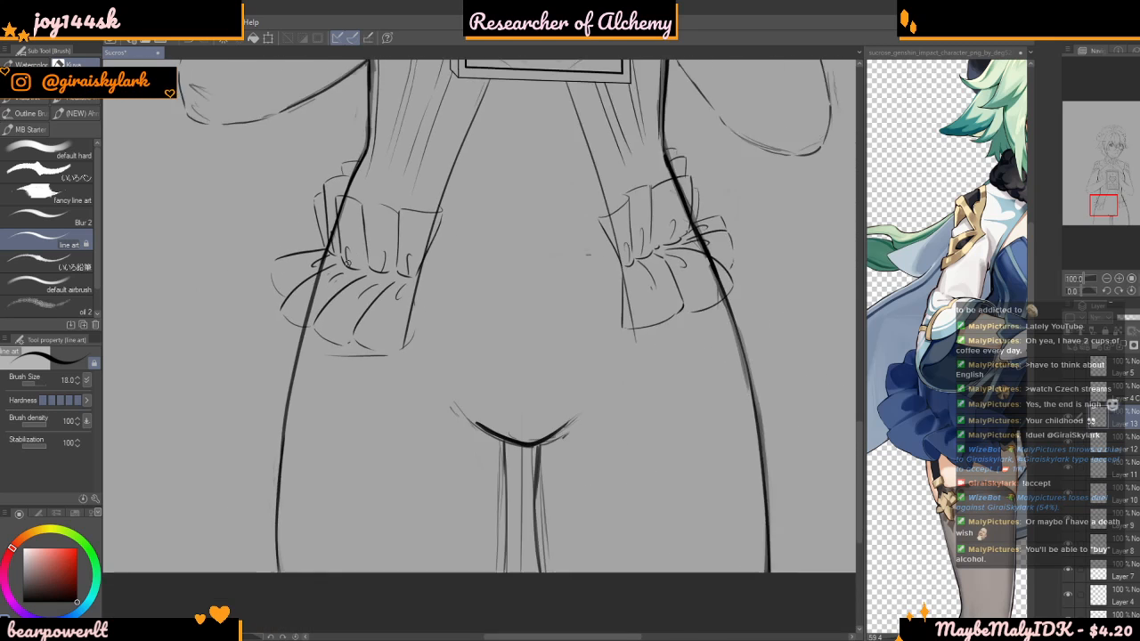
# Hide and show Layer 13 to compare the figure without and with the hip bows
pyautogui.scroll(5, 515, 196)
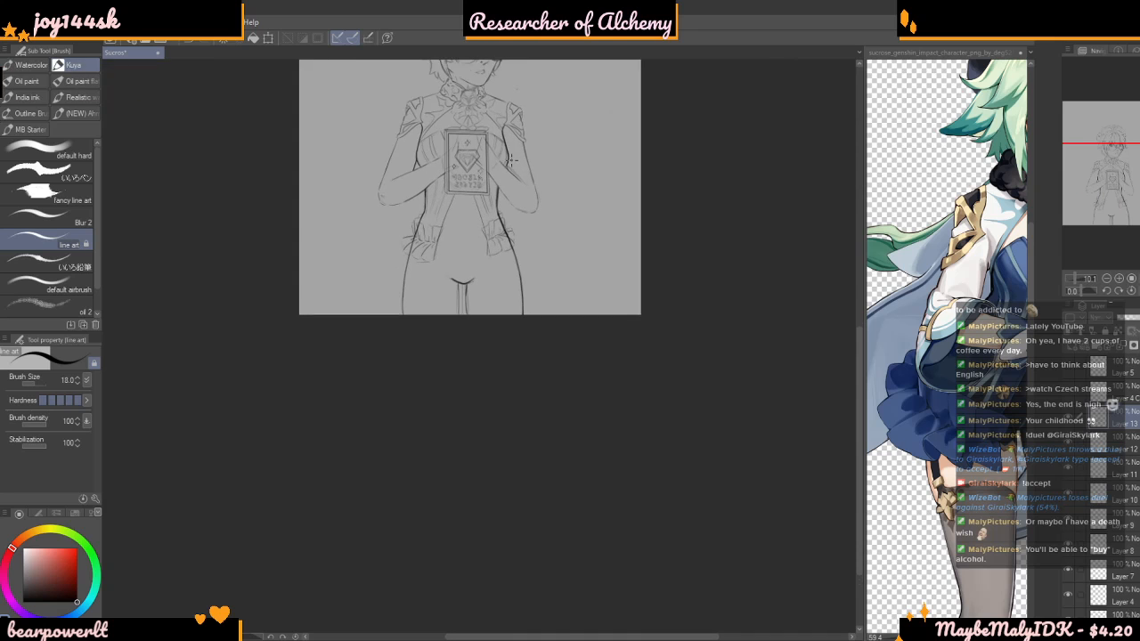
pyautogui.click(1069, 420)
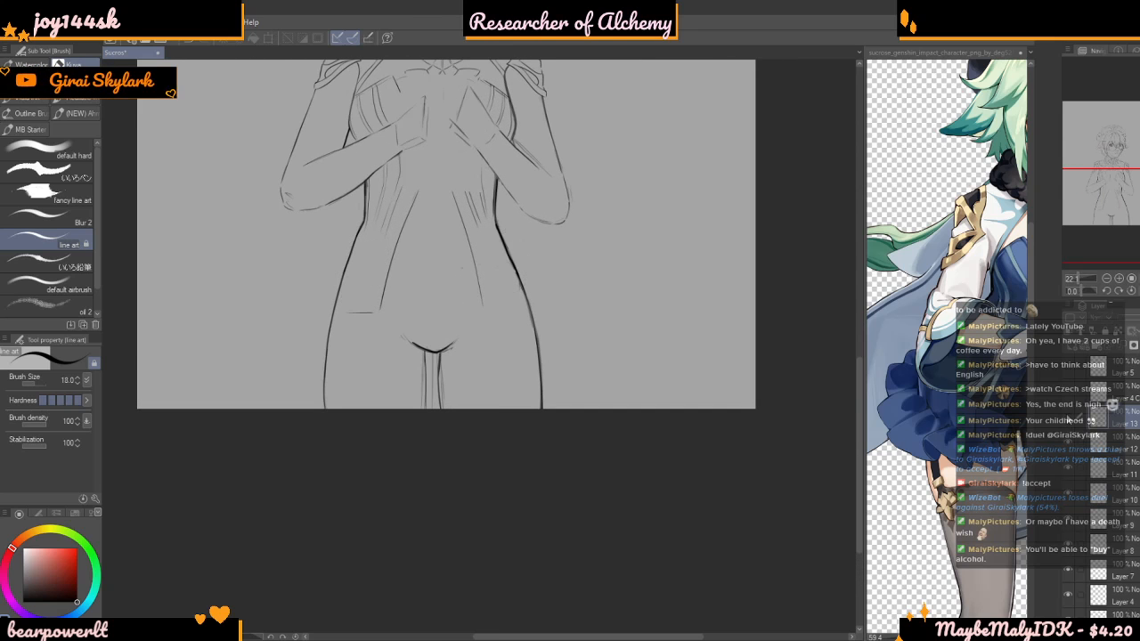
pyautogui.click(1069, 421)
pyautogui.scroll(3, 401, 209)
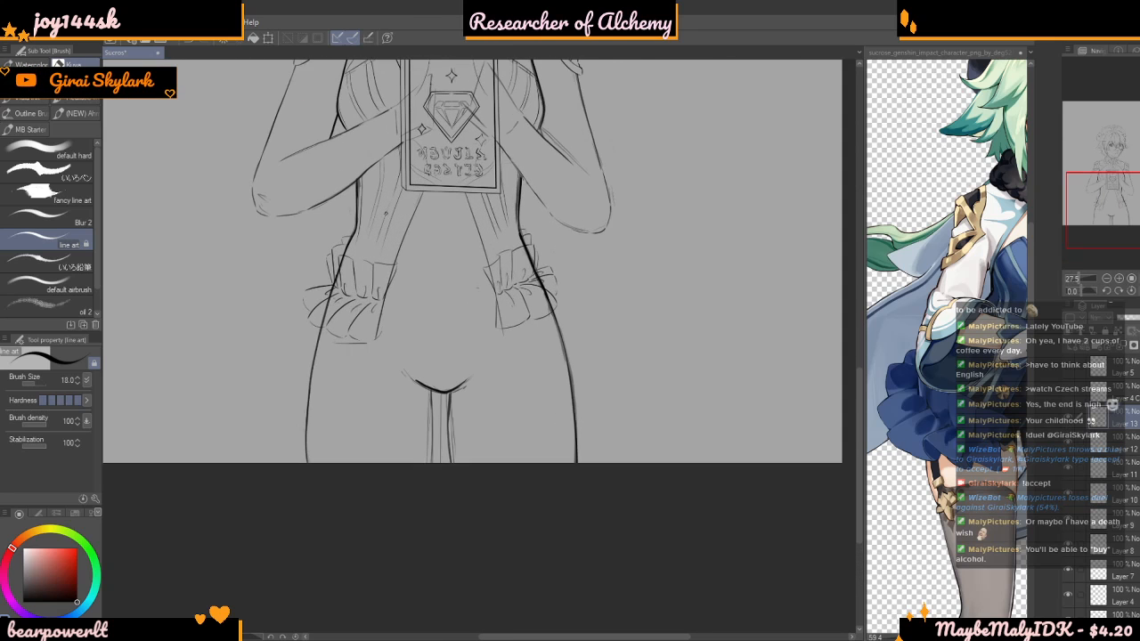
pyautogui.scroll(-2, 410, 215)
pyautogui.scroll(4, 522, 259)
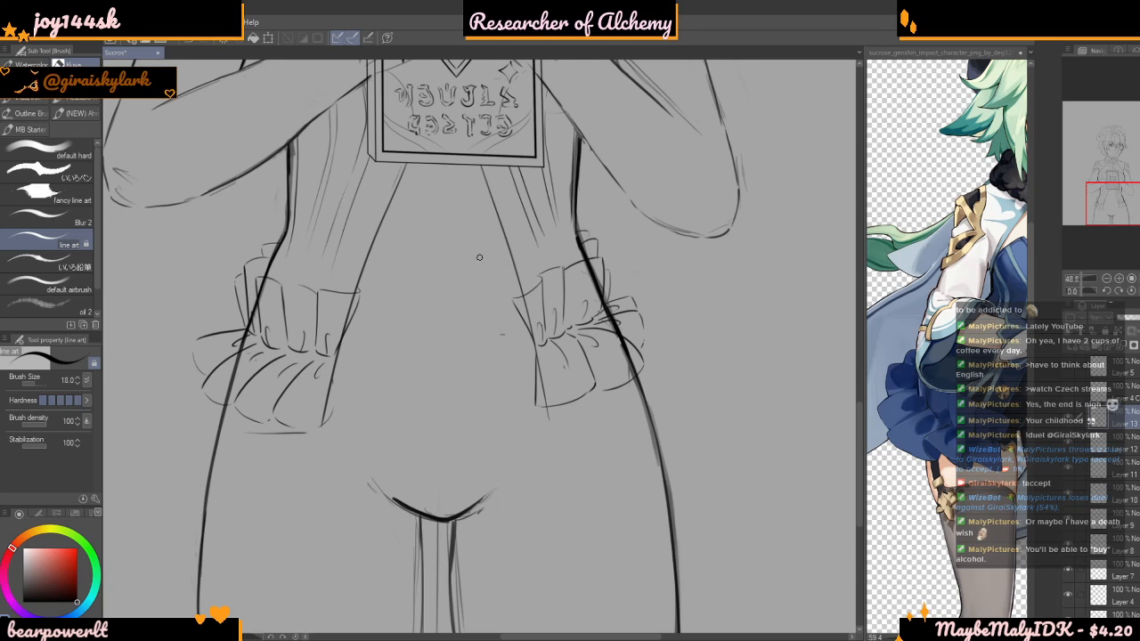
# Toggle layer visibility to find the layer holding the cloth panel's inner edge, restore the layers, and make Layer 10 active
pyautogui.scroll(1, 480, 257)
pyautogui.scroll(4, 267, 296)
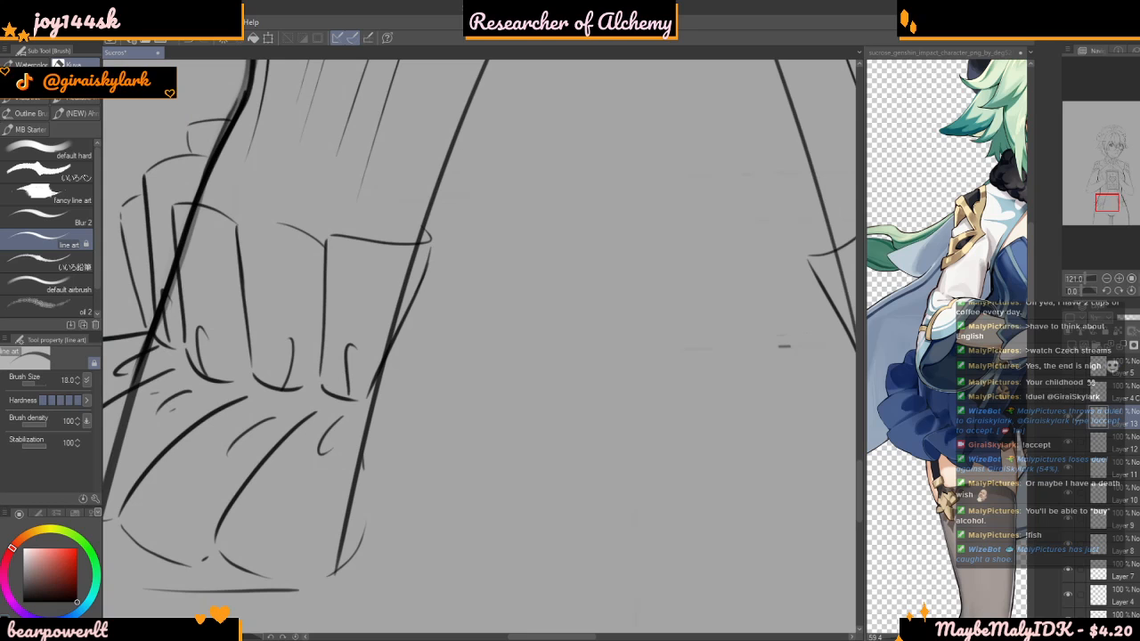
pyautogui.scroll(3, 359, 173)
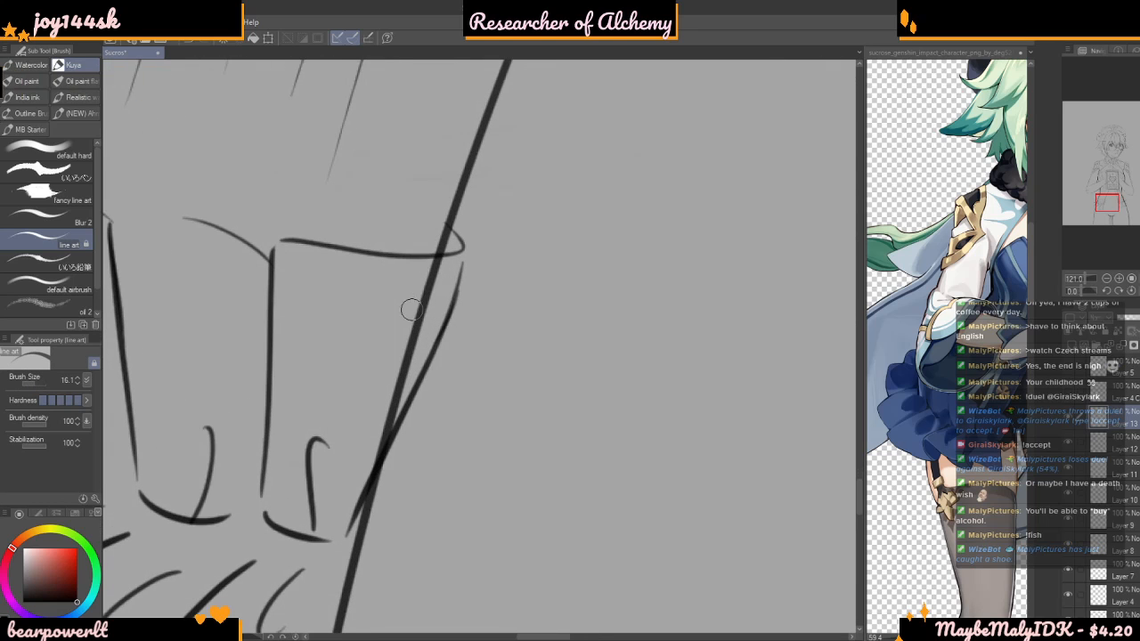
pyautogui.click(1068, 424)
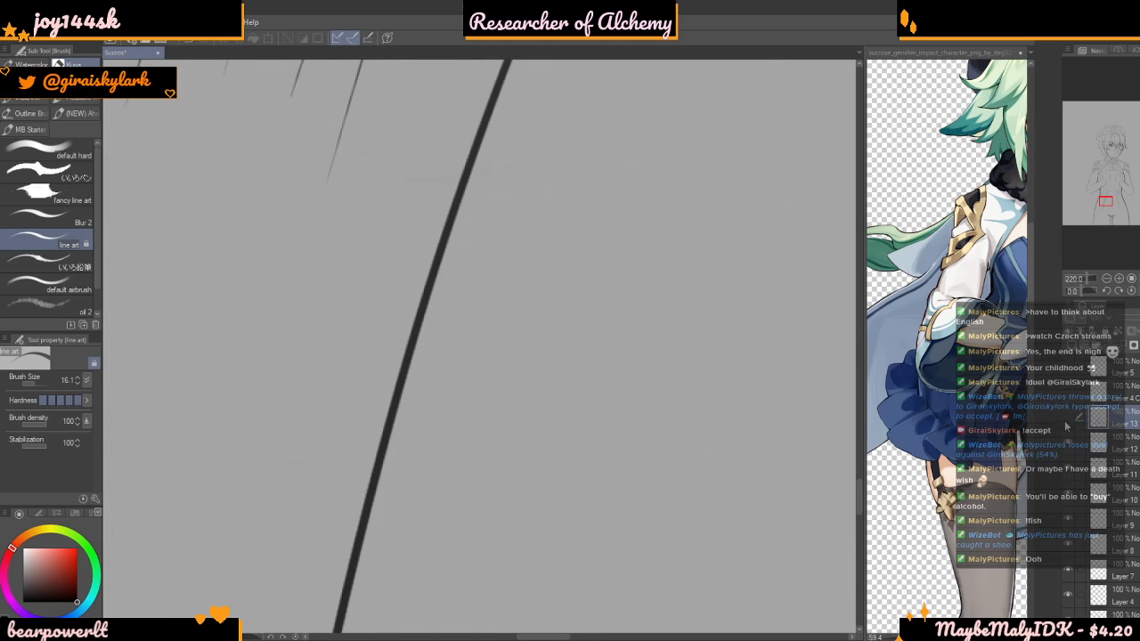
pyautogui.click(1068, 426)
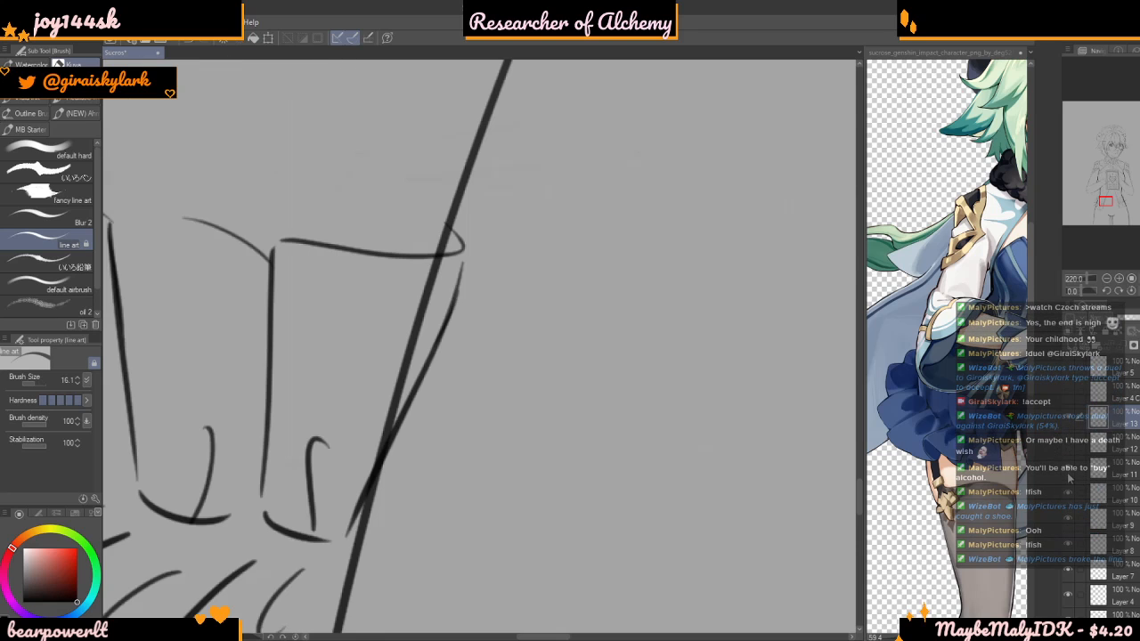
pyautogui.click(1068, 445)
pyautogui.click(1068, 495)
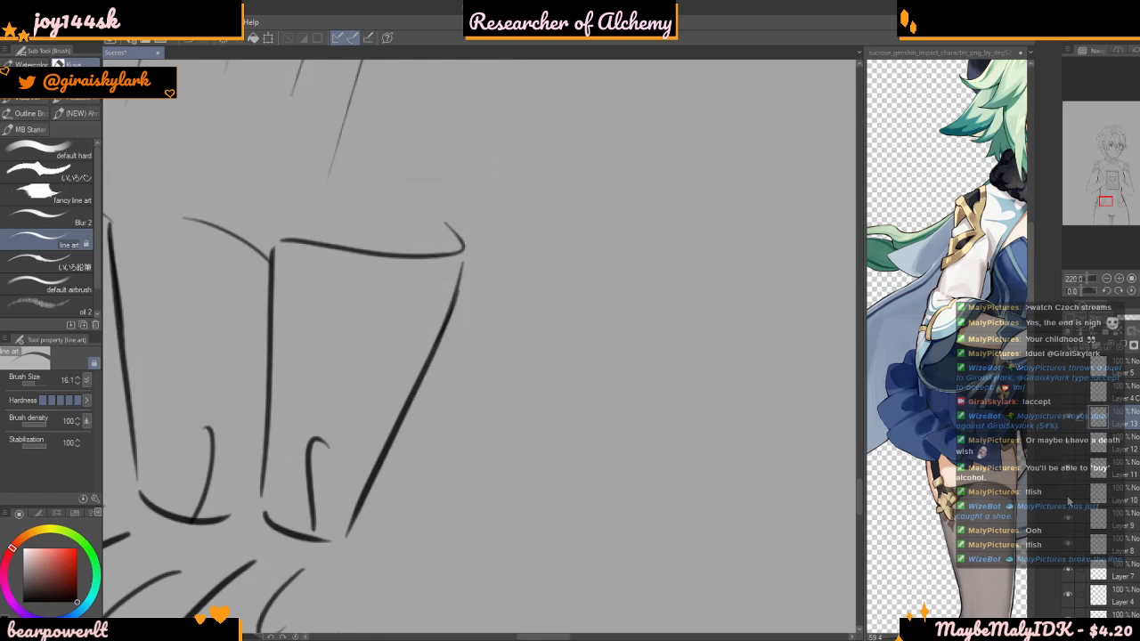
pyautogui.click(1068, 494)
pyautogui.click(1112, 495)
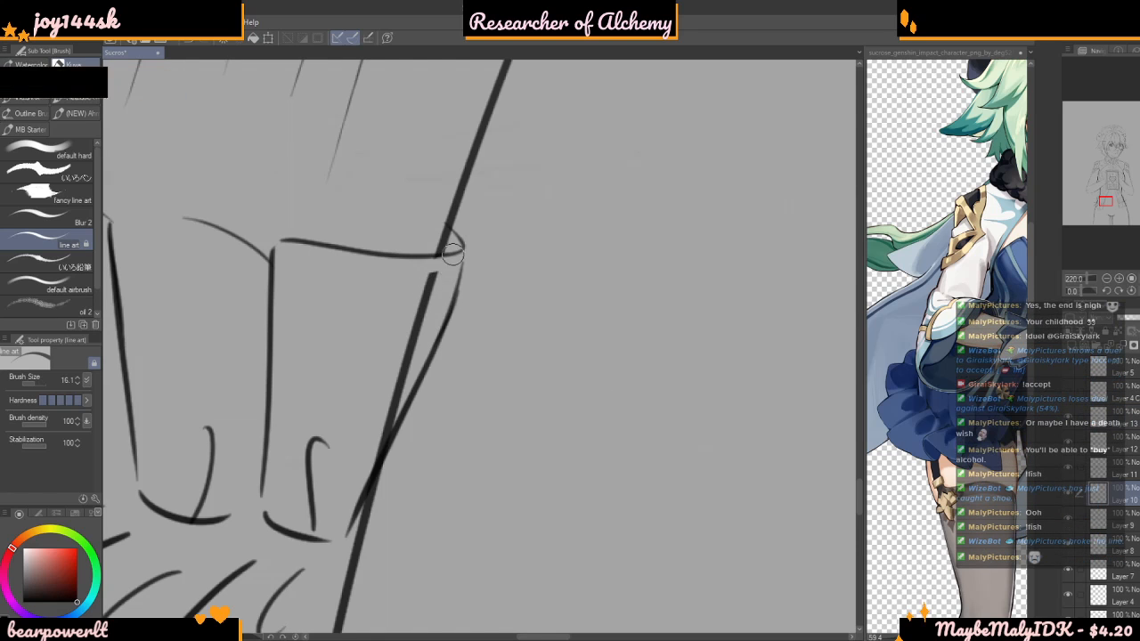
# Erase the cloth panel's inner edge where it runs through the upper and lower ruffles of the bow on her right hip
pyautogui.moveTo(429, 275); pyautogui.dragTo(391, 416)
pyautogui.moveTo(410, 358); pyautogui.dragTo(372, 432)
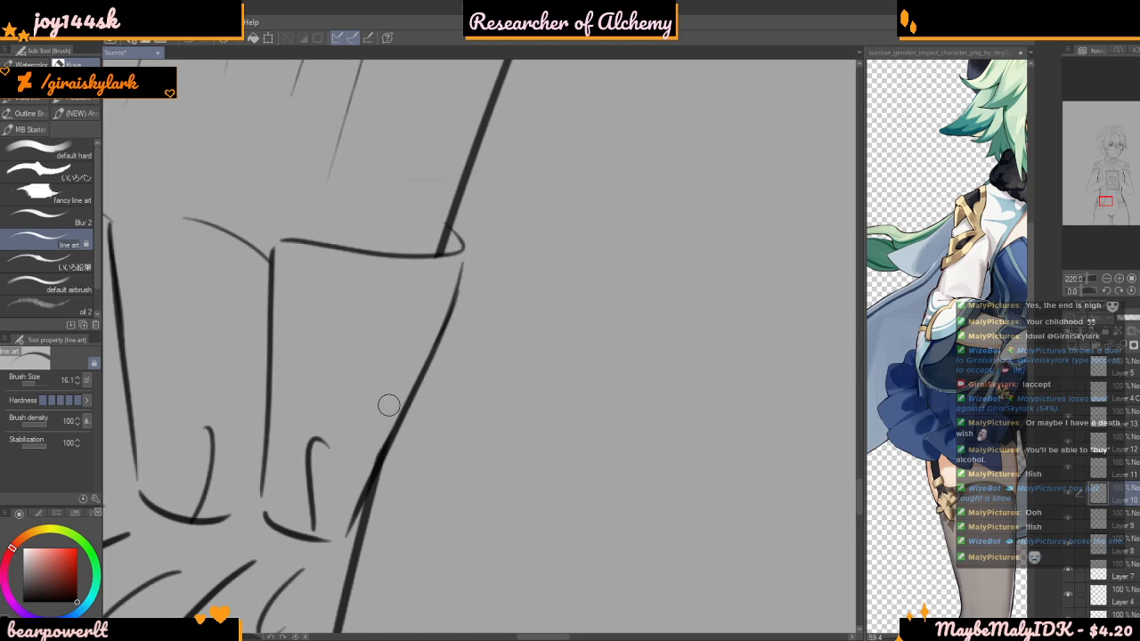
pyautogui.scroll(-5, 419, 242)
pyautogui.scroll(4, 379, 369)
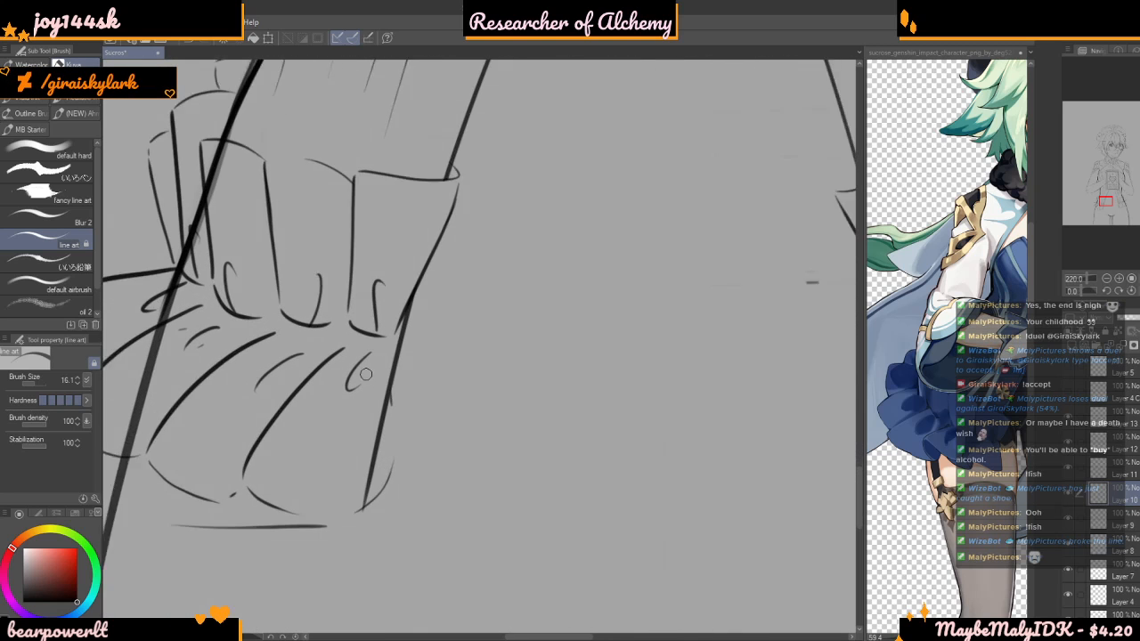
pyautogui.moveTo(394, 345); pyautogui.dragTo(389, 428)
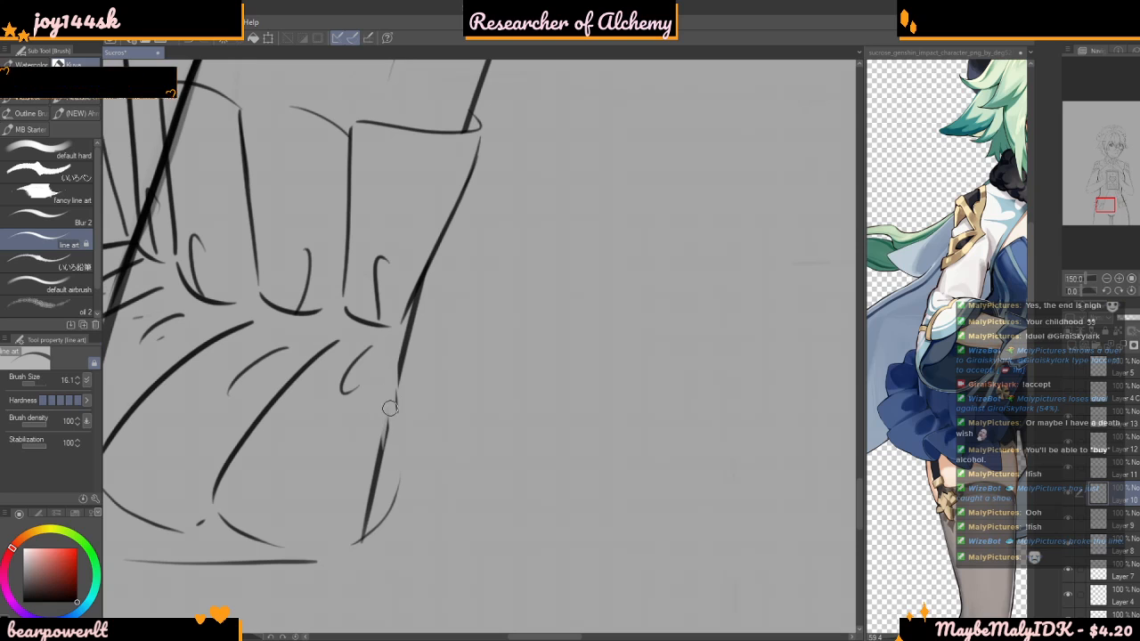
pyautogui.moveTo(390, 377); pyautogui.dragTo(378, 509)
pyautogui.moveTo(374, 470); pyautogui.dragTo(360, 532)
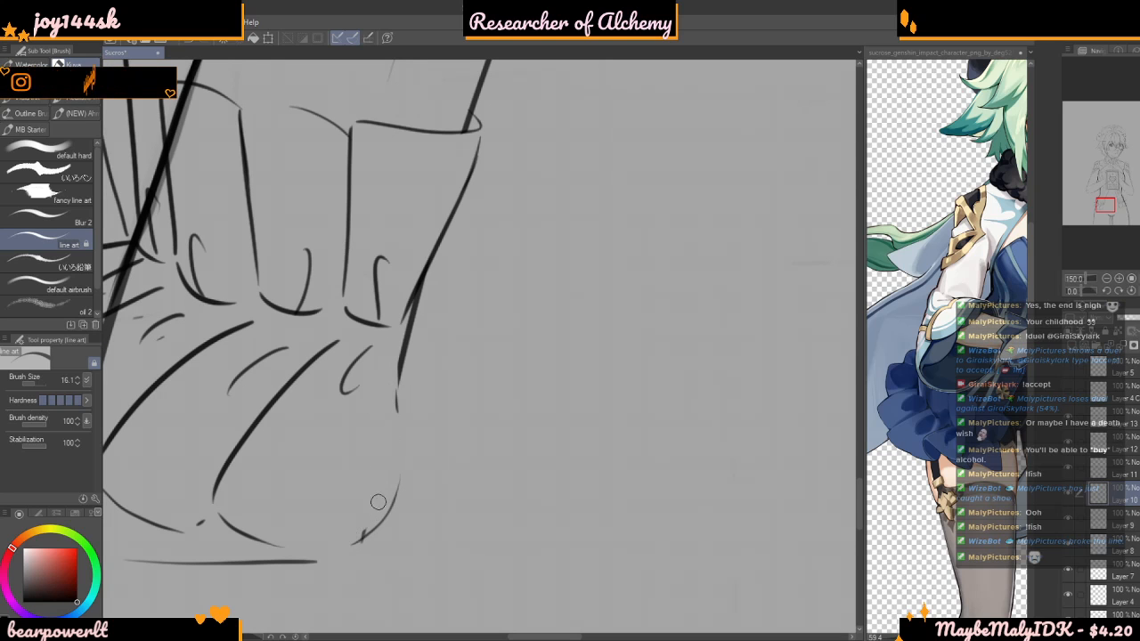
pyautogui.scroll(-6, 343, 361)
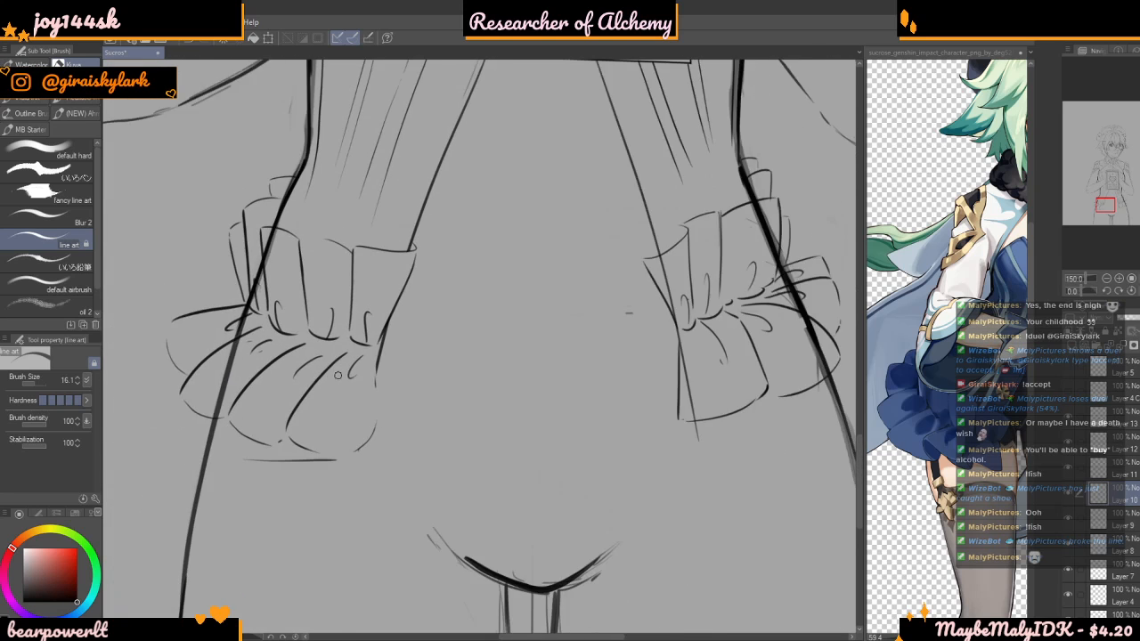
# Erase the matching panel edge where it passes the upper ruffle and gathers of the bow on her left hip
pyautogui.scroll(3, 482, 307)
pyautogui.scroll(5, 483, 308)
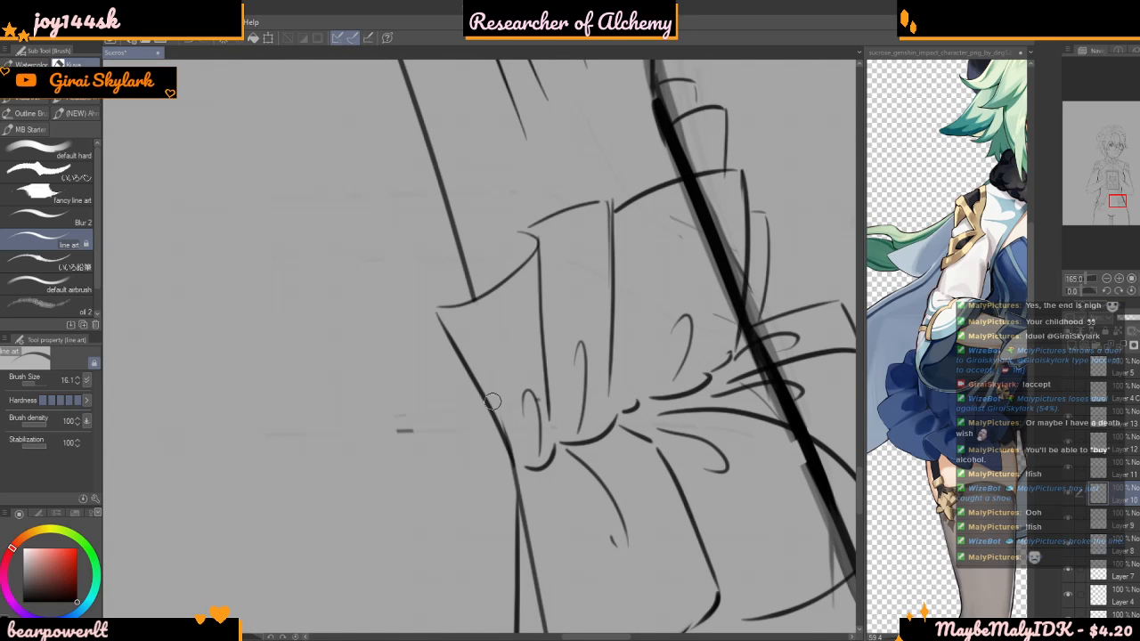
pyautogui.scroll(-5, 503, 227)
pyautogui.scroll(6, 517, 398)
pyautogui.moveTo(500, 358); pyautogui.dragTo(510, 473)
pyautogui.moveTo(501, 336); pyautogui.dragTo(523, 529)
# Erase the leftover piece of that panel edge inside the lower ruffle on her left hip
pyautogui.scroll(-5, 517, 290)
pyautogui.scroll(6, 523, 429)
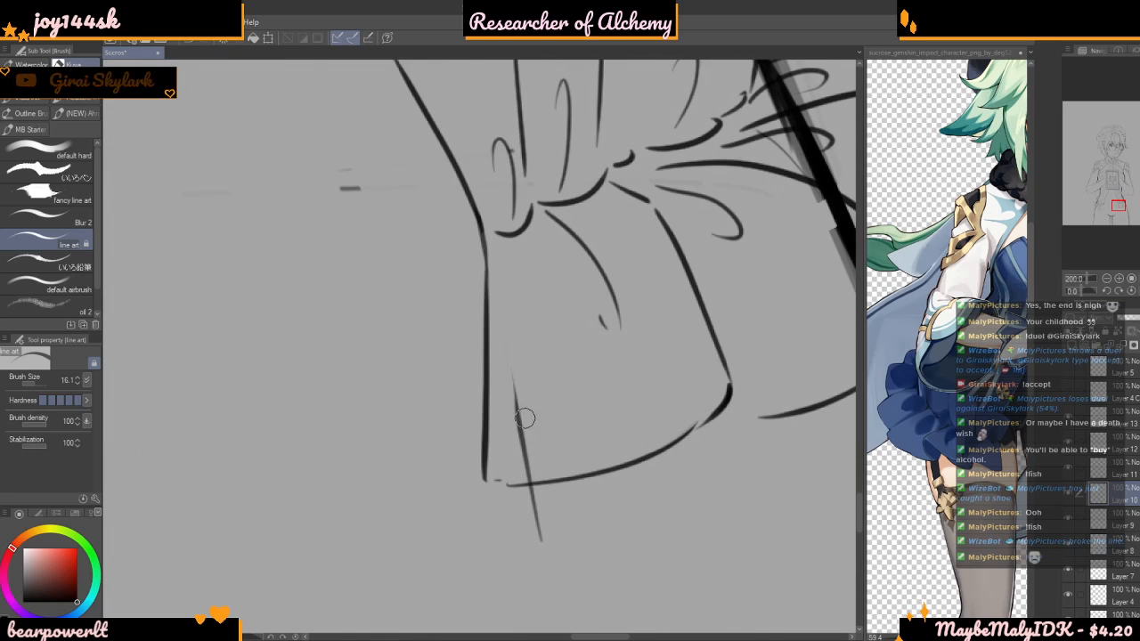
pyautogui.moveTo(518, 375); pyautogui.dragTo(526, 458)
pyautogui.moveTo(517, 412)
pyautogui.mouseDown()
pyautogui.moveTo(519, 463)
pyautogui.moveTo(545, 475)
pyautogui.mouseUp()
pyautogui.scroll(-8, 534, 400)
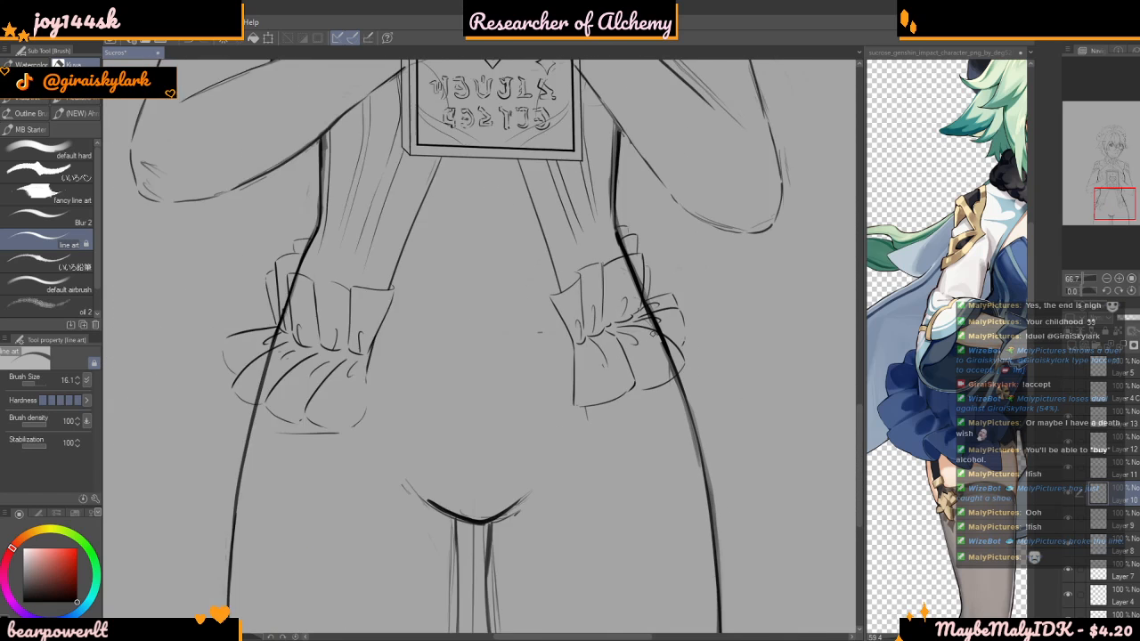
# Toggle layer visibility to find the layer holding the body outline, restore it, and make Layer 2 active
pyautogui.scroll(6, 553, 322)
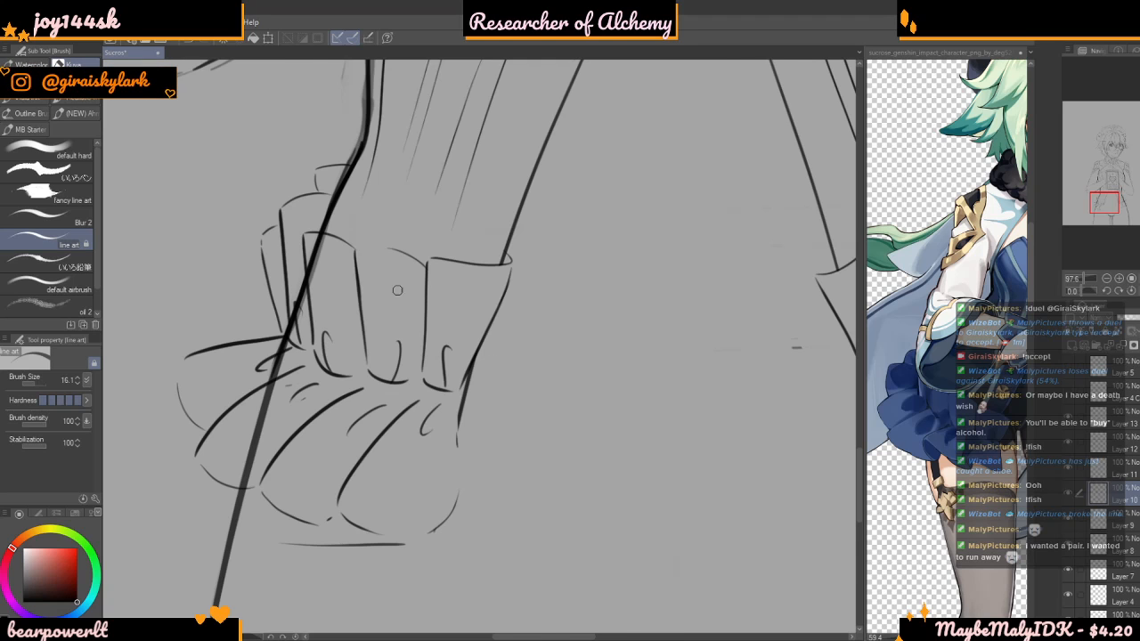
pyautogui.scroll(-1, 407, 291)
pyautogui.scroll(3, 334, 247)
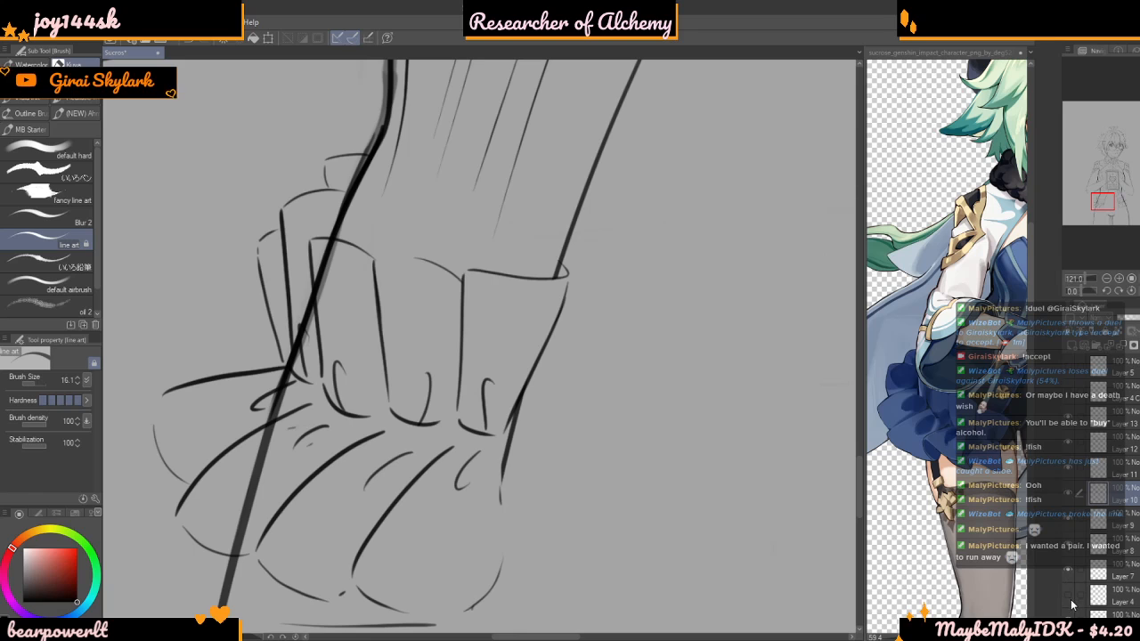
pyautogui.scroll(-3, 1068, 587)
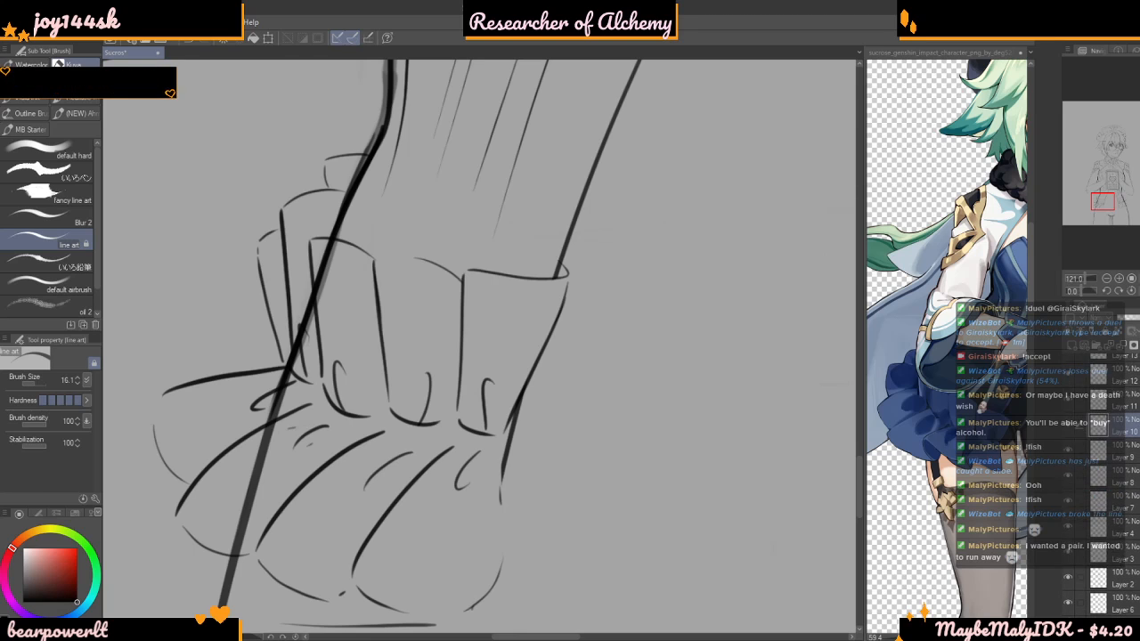
pyautogui.click(1067, 589)
pyautogui.click(1068, 566)
pyautogui.click(1067, 564)
pyautogui.click(1095, 566)
# Set the brush size to 44.3 and erase the body outline where it crosses the ruffled bow on her right hip
pyautogui.scroll(1, 319, 241)
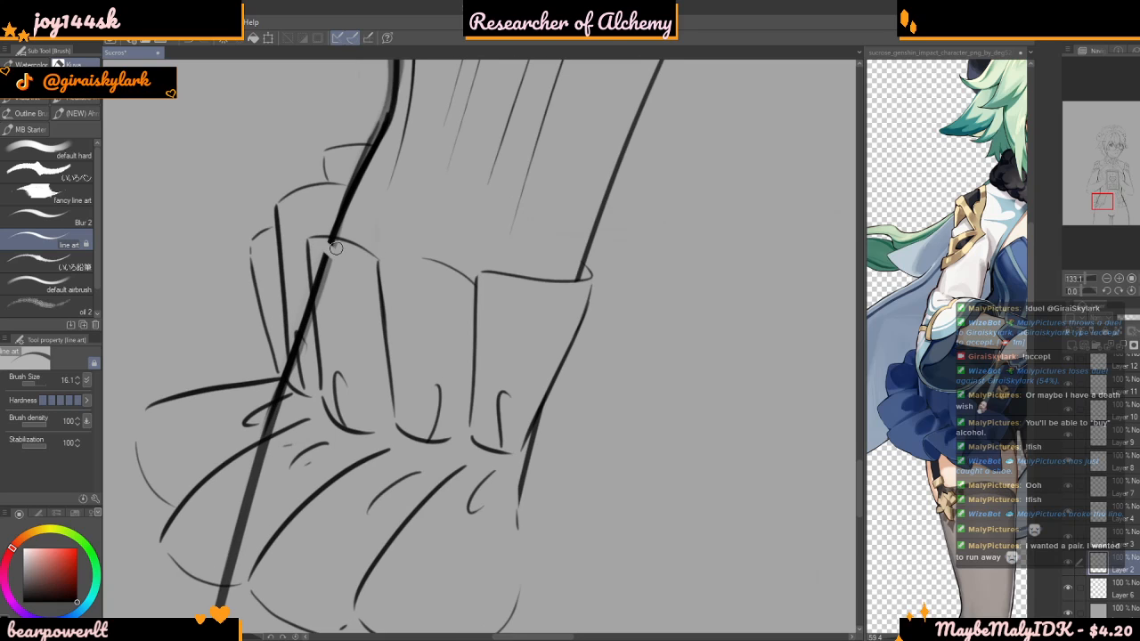
pyautogui.scroll(-1, 340, 246)
pyautogui.click(40, 383)
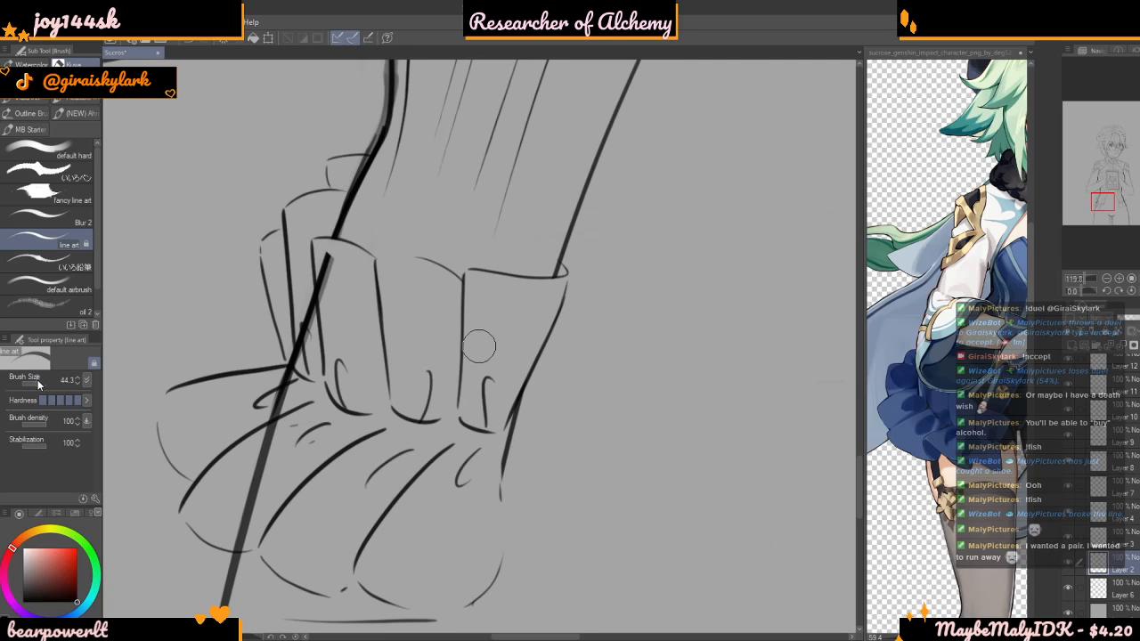
pyautogui.moveTo(329, 254)
pyautogui.mouseDown()
pyautogui.moveTo(290, 373)
pyautogui.moveTo(327, 297)
pyautogui.moveTo(248, 538)
pyautogui.mouseUp()
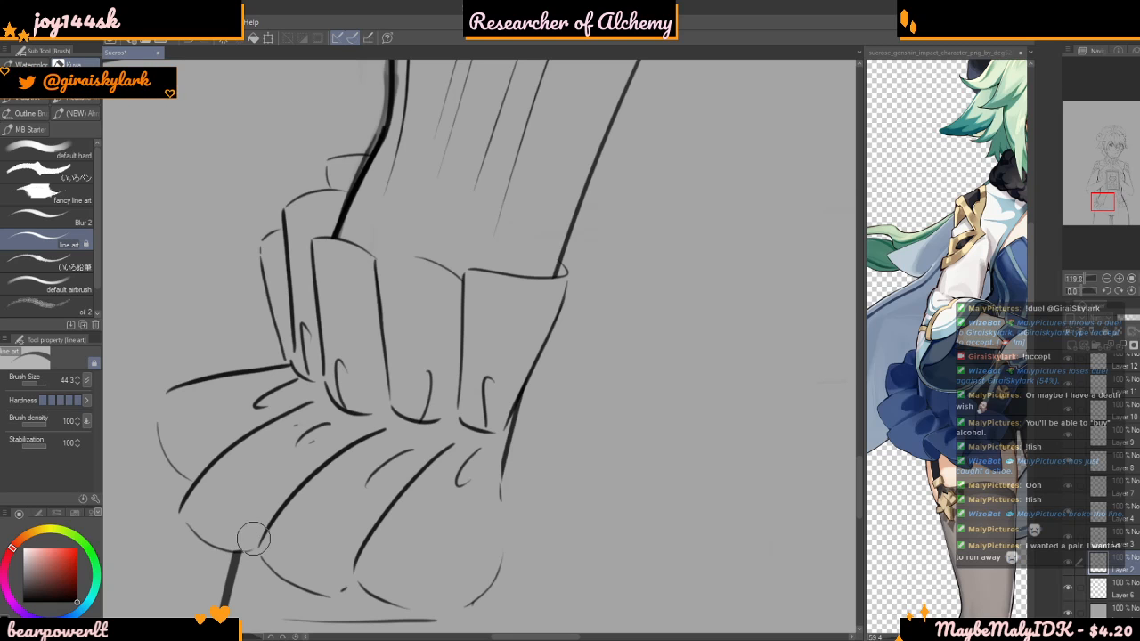
# Erase the body outline where it runs through the upper and lower ruffles of the bow on her left hip
pyautogui.scroll(-5, 213, 245)
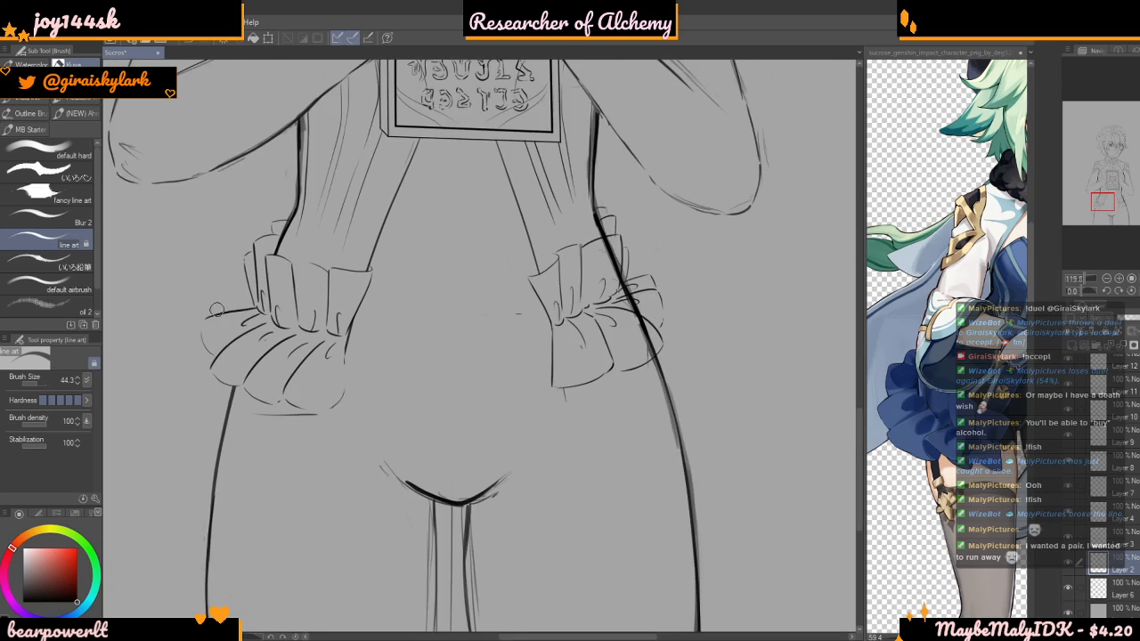
pyautogui.scroll(3, 579, 183)
pyautogui.moveTo(509, 256)
pyautogui.mouseDown()
pyautogui.moveTo(548, 327)
pyautogui.moveTo(540, 293)
pyautogui.moveTo(569, 398)
pyautogui.moveTo(556, 318)
pyautogui.moveTo(599, 469)
pyautogui.mouseUp()
pyautogui.scroll(2, 519, 249)
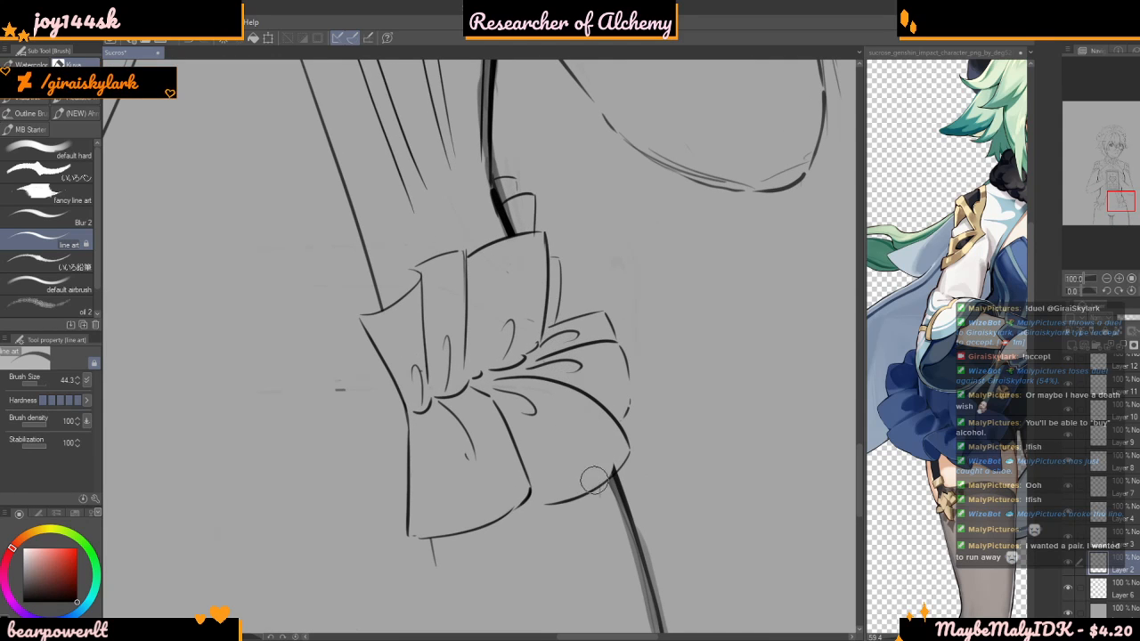
pyautogui.scroll(-10, 609, 469)
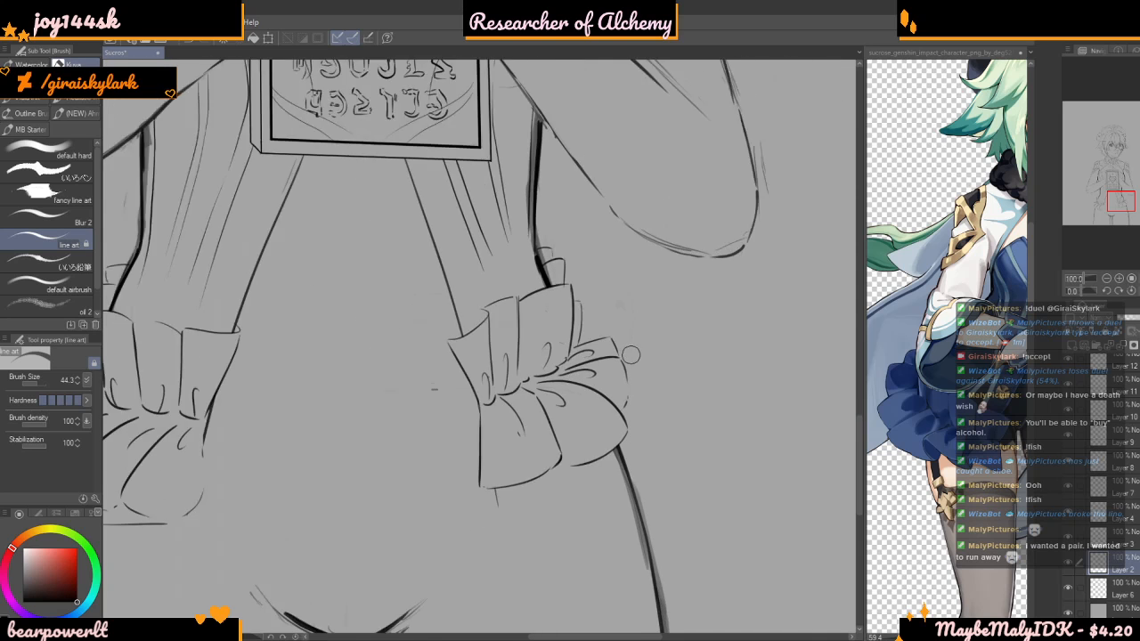
# Examine the whole figure and its hip bows against the full-length view of the character reference
pyautogui.scroll(-2, 611, 287)
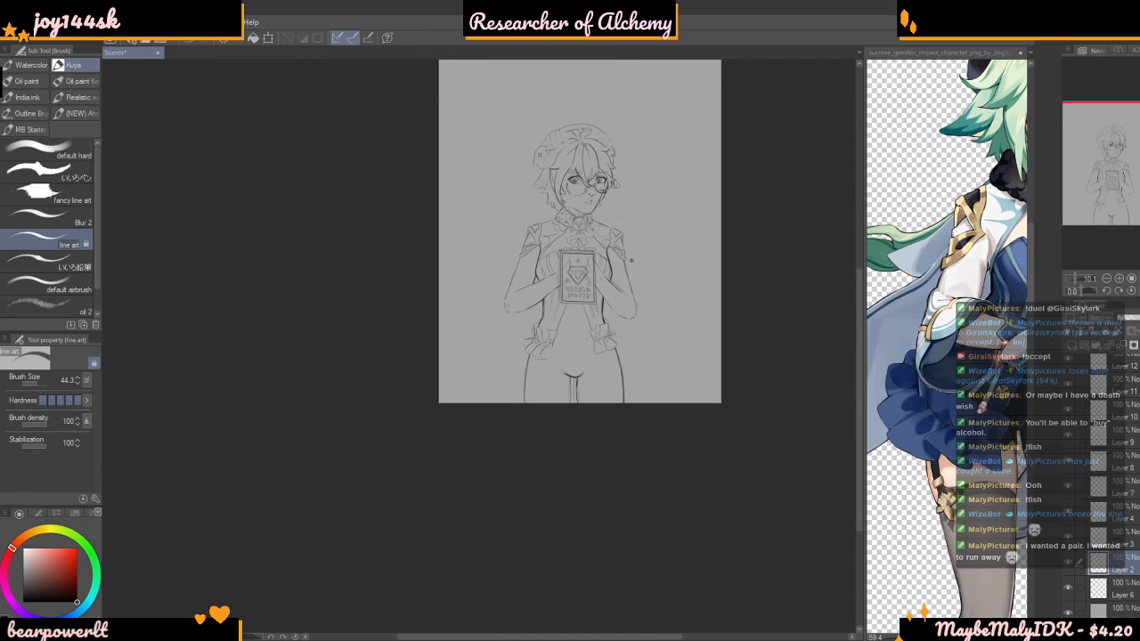
pyautogui.click(944, 325)
pyautogui.scroll(-7, 944, 325)
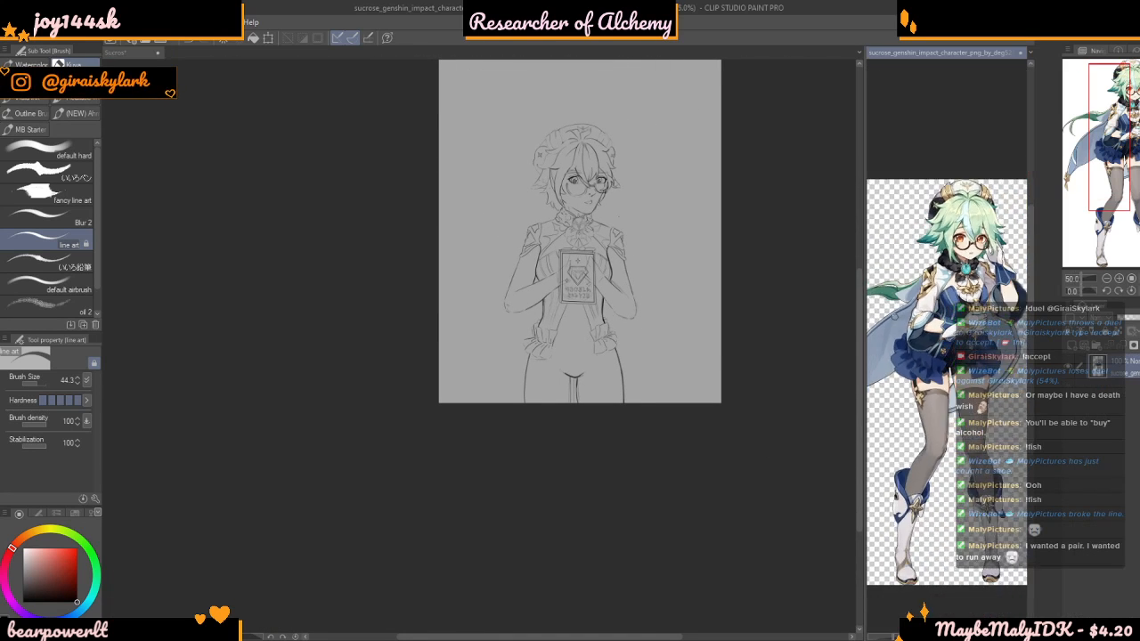
pyautogui.click(811, 490)
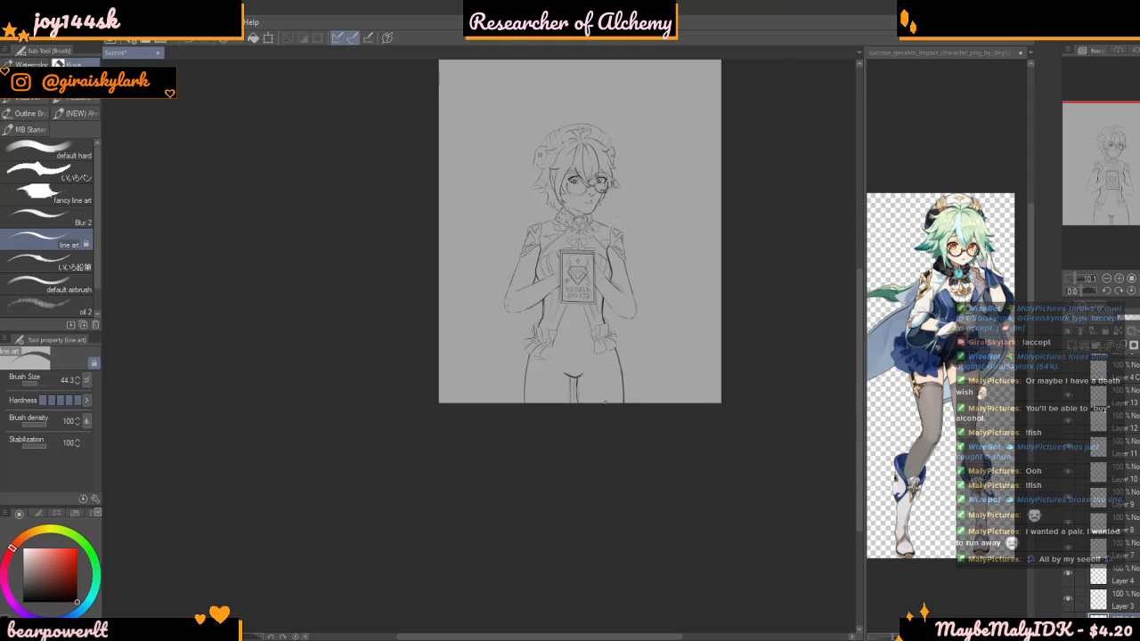
pyautogui.scroll(-1, 649, 392)
pyautogui.scroll(5, 651, 356)
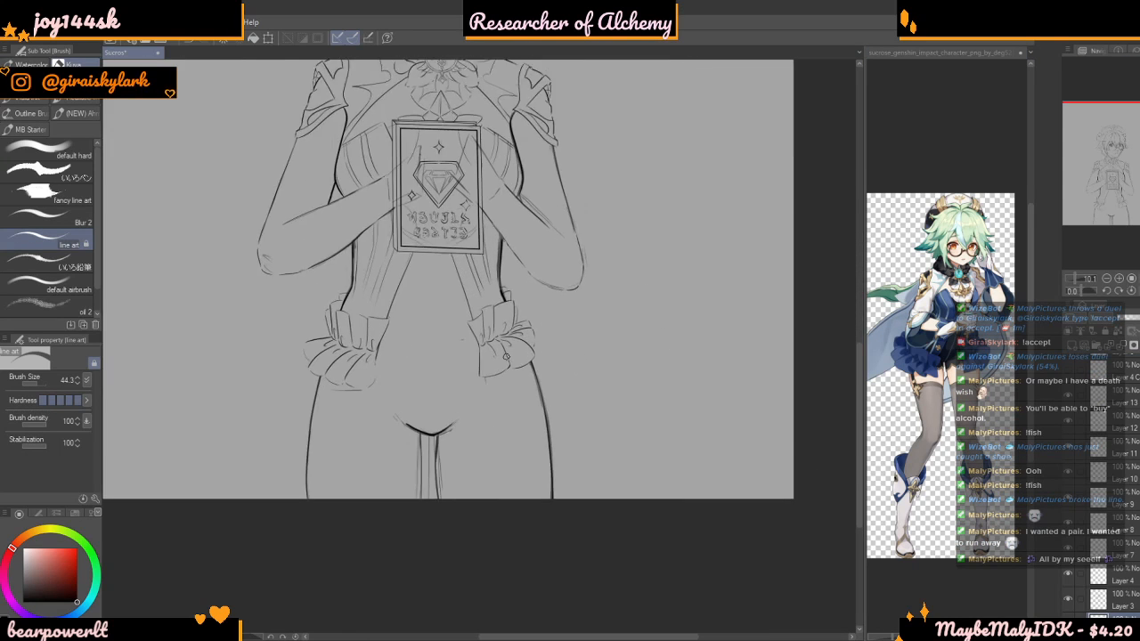
pyautogui.scroll(2, 463, 303)
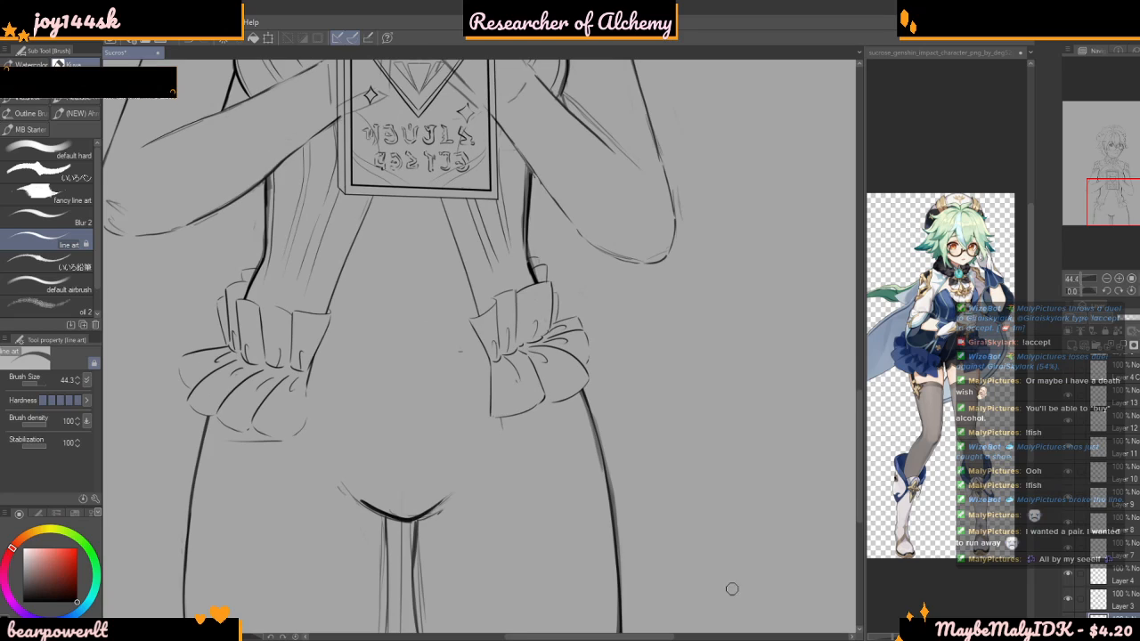
pyautogui.scroll(1, 779, 589)
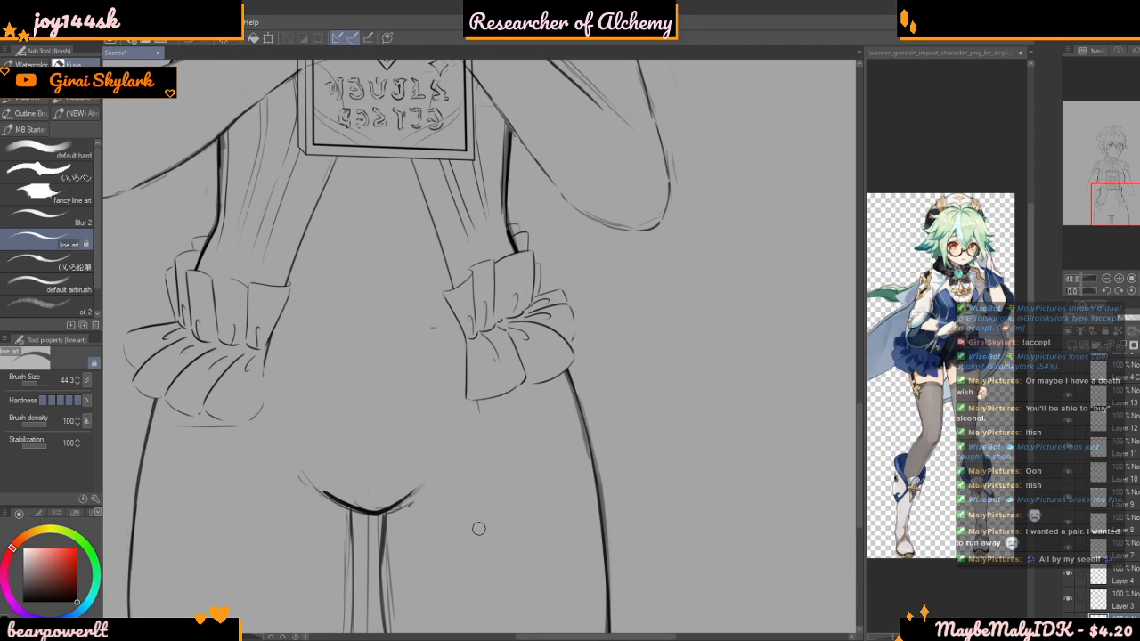
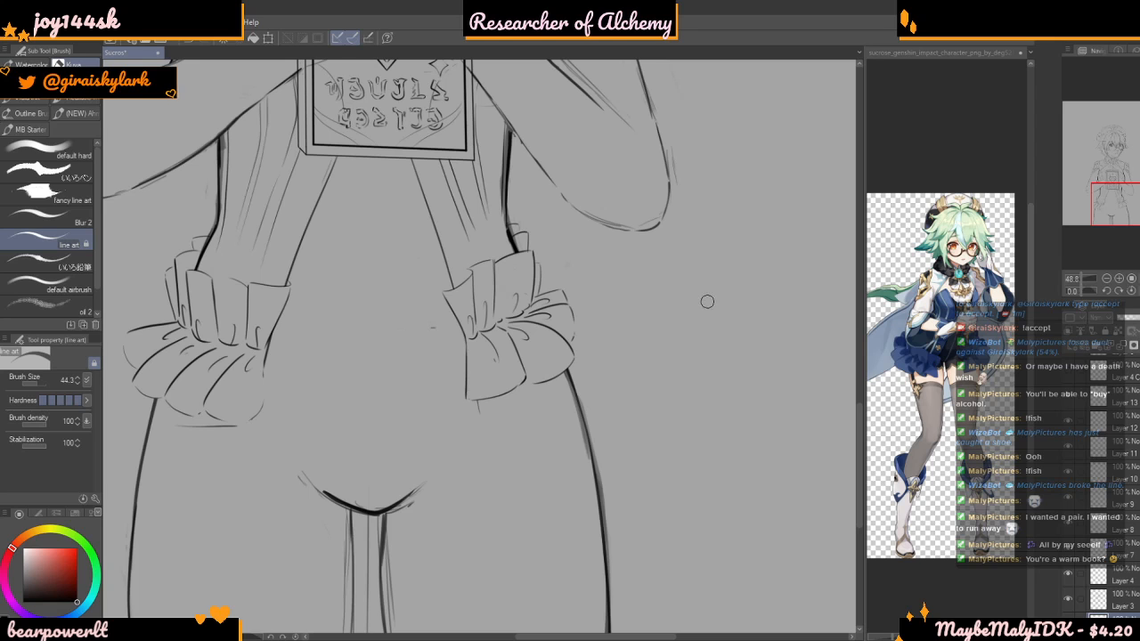
# Toggle layer visibility to find the layer holding the ruffled hip bows and make Layer 13 active
pyautogui.scroll(-5, 538, 272)
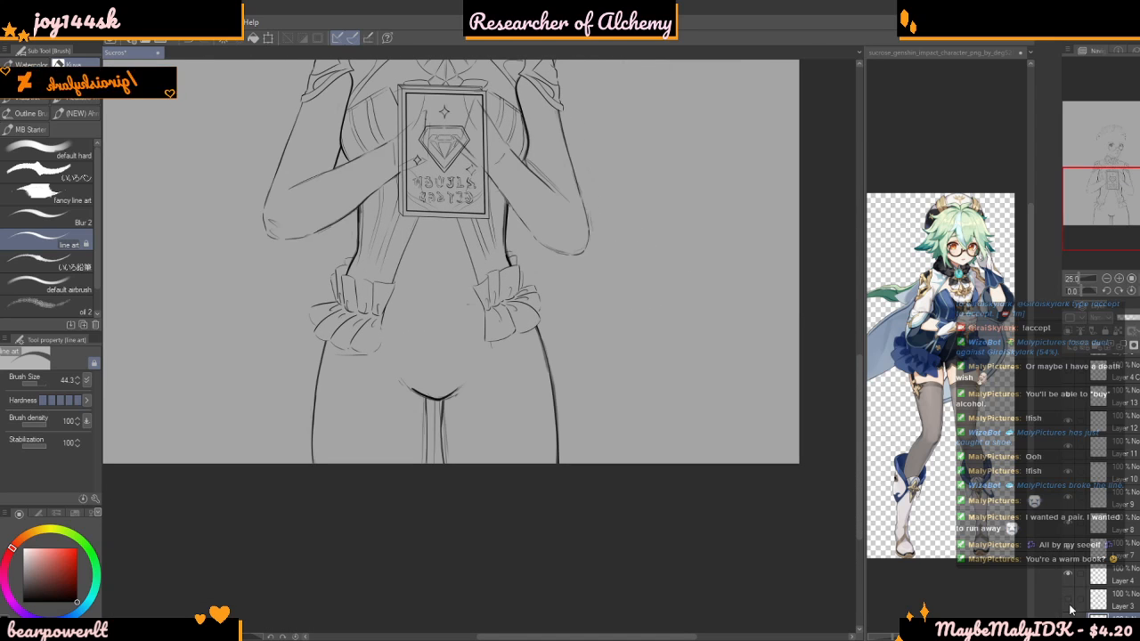
pyautogui.click(1070, 417)
pyautogui.click(1068, 400)
pyautogui.click(1068, 401)
pyautogui.click(1088, 404)
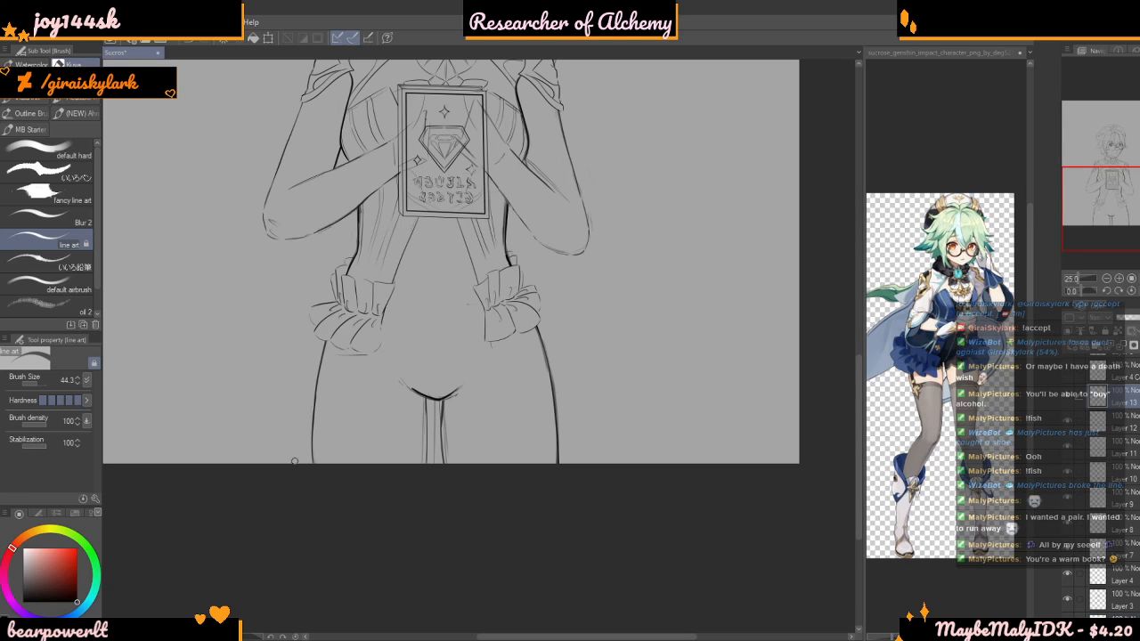
pyautogui.scroll(1, 1074, 404)
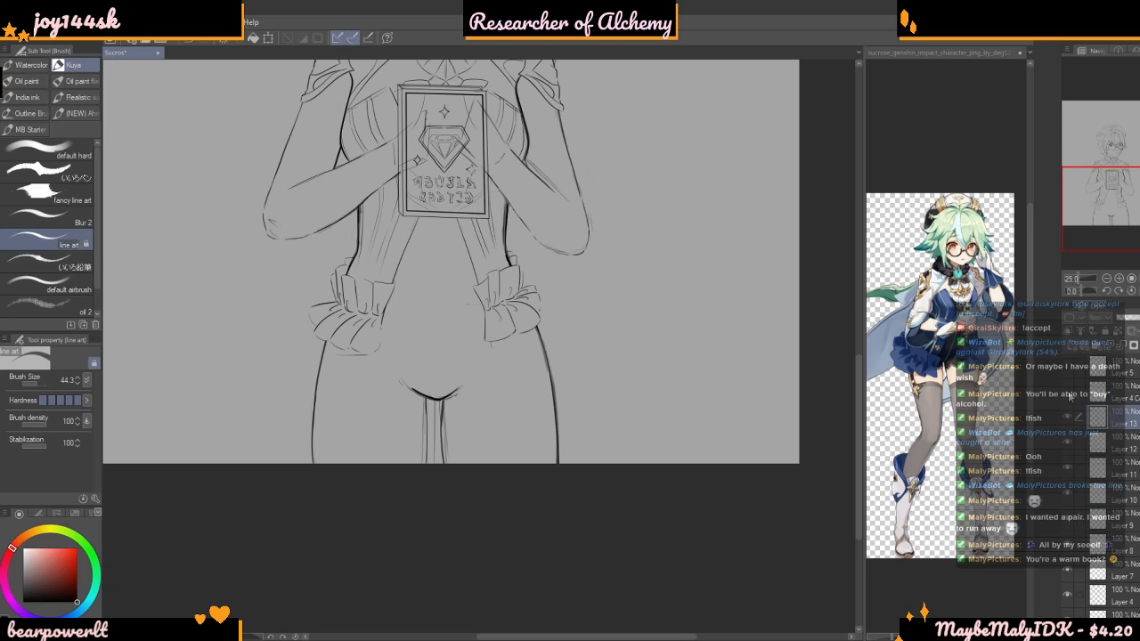
pyautogui.click(1071, 414)
pyautogui.click(1071, 414)
pyautogui.scroll(1, 627, 326)
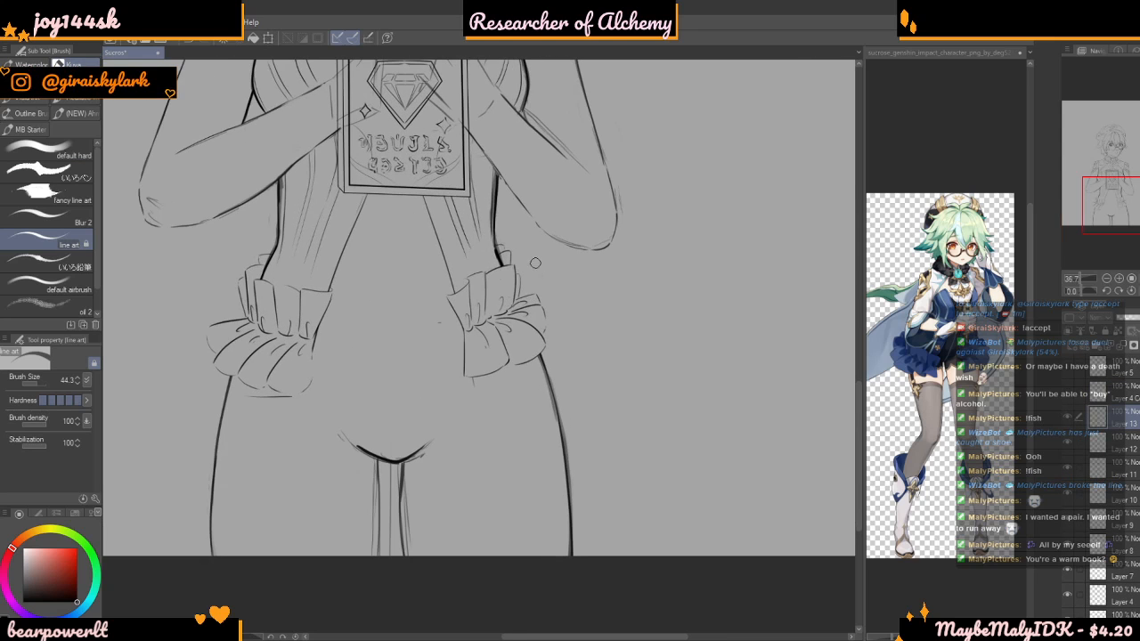
# Set Liquify to expand mode with brush size 724.3 and enlarge the ruffled bow on her left hip
pyautogui.scroll(1, 627, 326)
pyautogui.press('j')
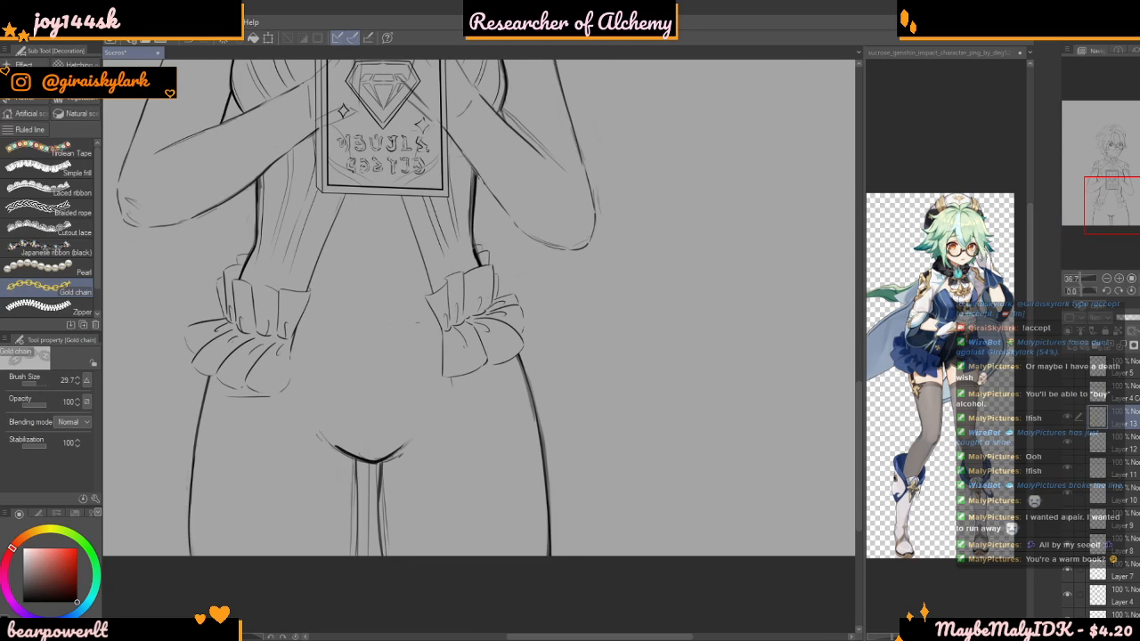
pyautogui.press('j')
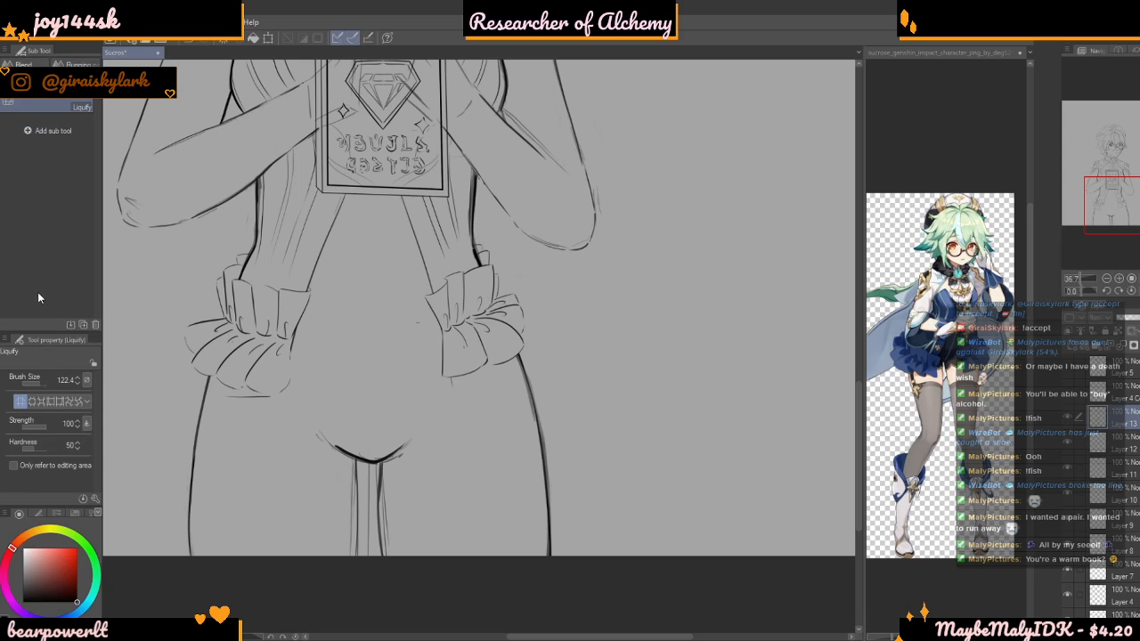
pyautogui.click(46, 381)
pyautogui.moveTo(47, 383); pyautogui.dragTo(44, 383)
pyautogui.moveTo(498, 321)
pyautogui.mouseDown()
pyautogui.moveTo(408, 325)
pyautogui.moveTo(443, 316)
pyautogui.moveTo(412, 334)
pyautogui.moveTo(496, 311)
pyautogui.moveTo(419, 305)
pyautogui.mouseUp()
pyautogui.scroll(-4, 555, 428)
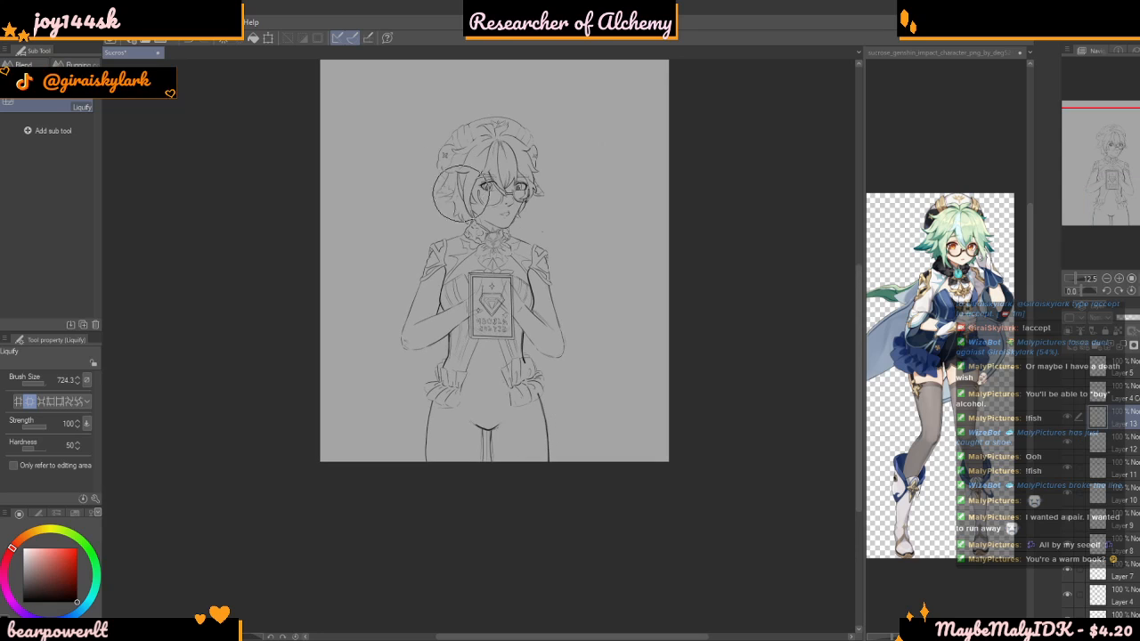
# Enlarge the ruffled bow on her right hip with Liquify and compare the fullness of both bows
pyautogui.scroll(3, 459, 298)
pyautogui.moveTo(438, 394)
pyautogui.mouseDown()
pyautogui.moveTo(419, 413)
pyautogui.moveTo(403, 399)
pyautogui.moveTo(441, 395)
pyautogui.moveTo(437, 413)
pyautogui.moveTo(396, 389)
pyautogui.mouseUp()
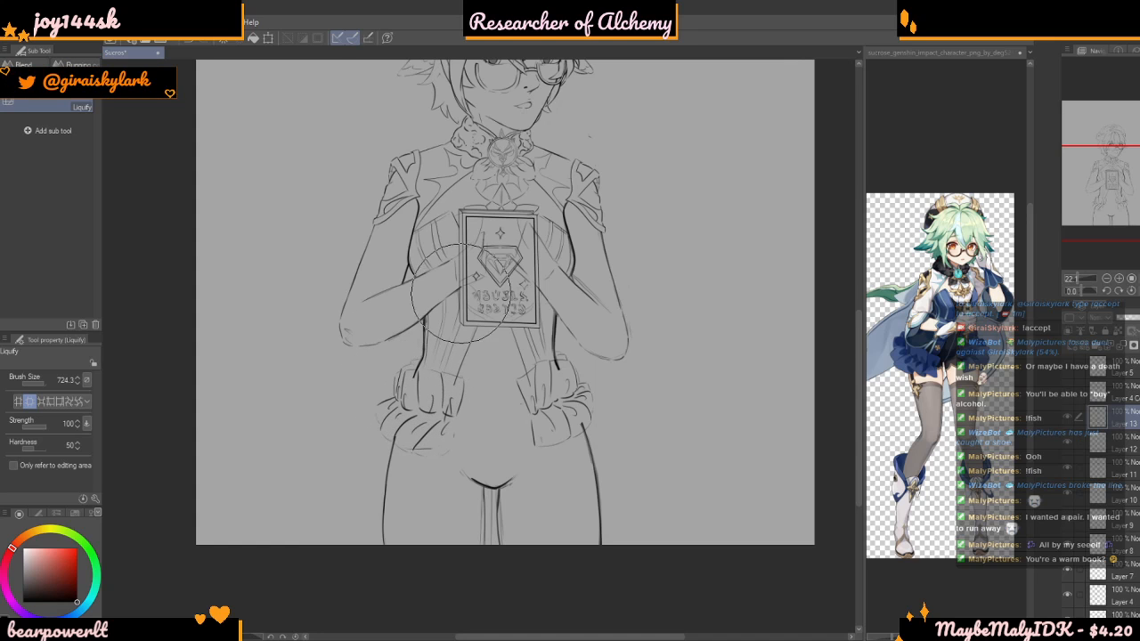
pyautogui.scroll(-3, 435, 344)
pyautogui.scroll(1, 499, 473)
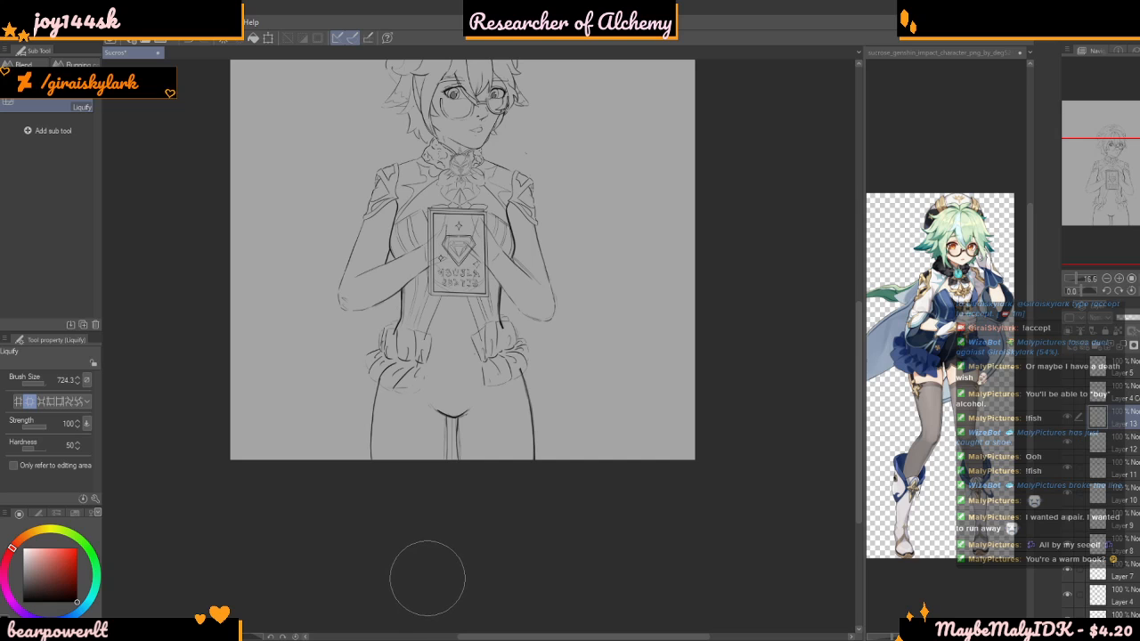
pyautogui.scroll(5, 499, 352)
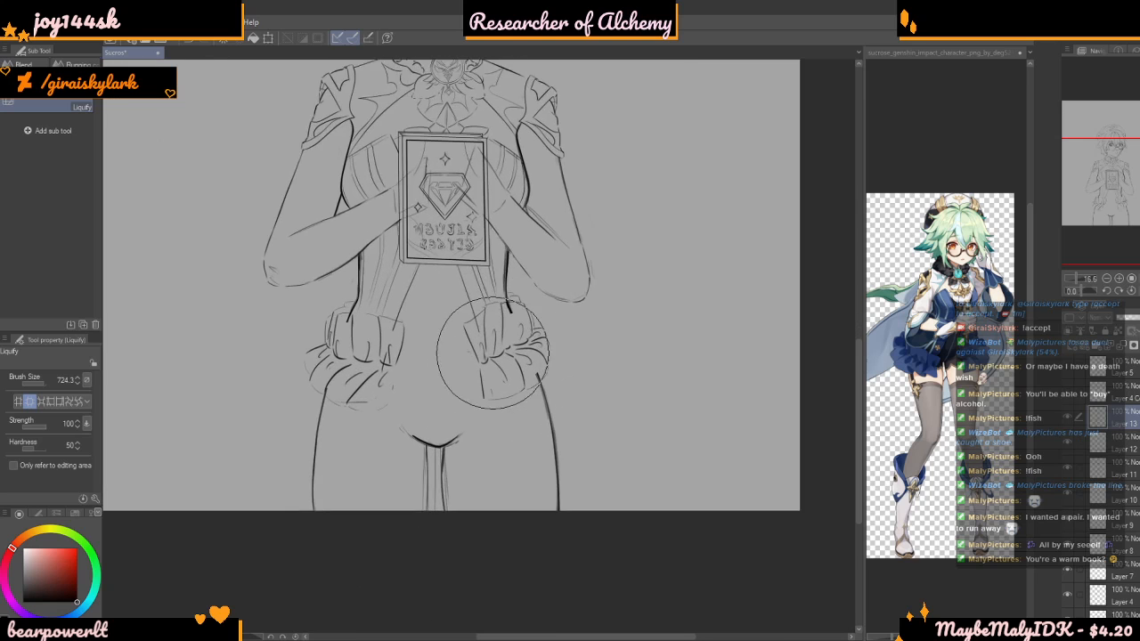
pyautogui.scroll(1, 484, 359)
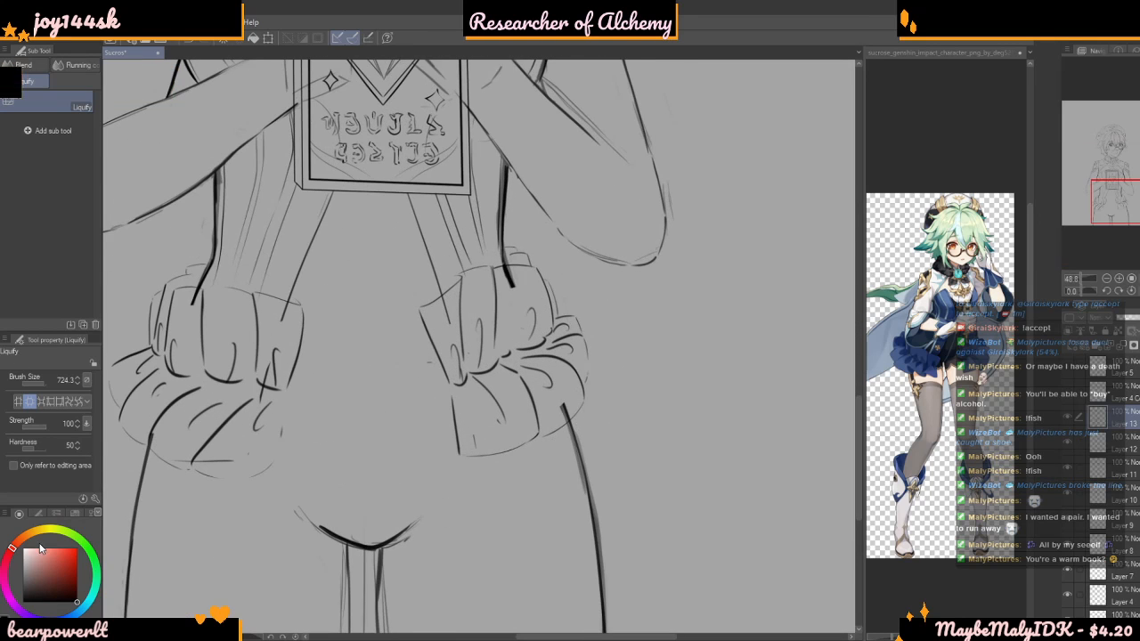
# Erase the stray line crossing the lower folds of her right hip bow, and toggle layer visibility to make Layer 10 active
pyautogui.press('b')
pyautogui.scroll(-3, 430, 322)
pyautogui.scroll(2, 316, 378)
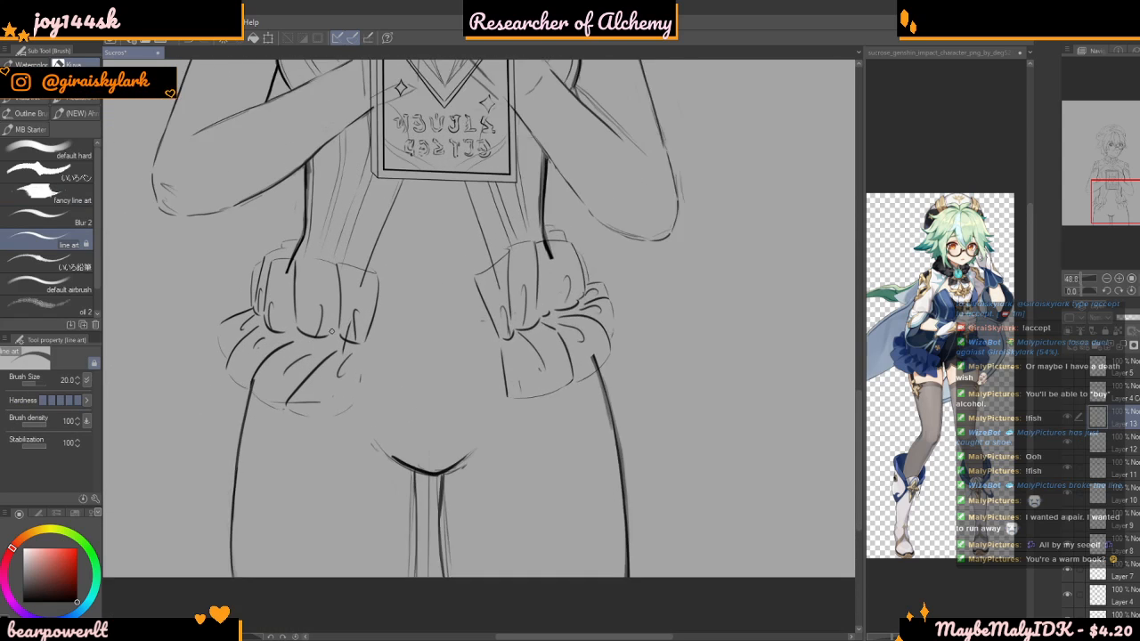
pyautogui.scroll(2, 327, 332)
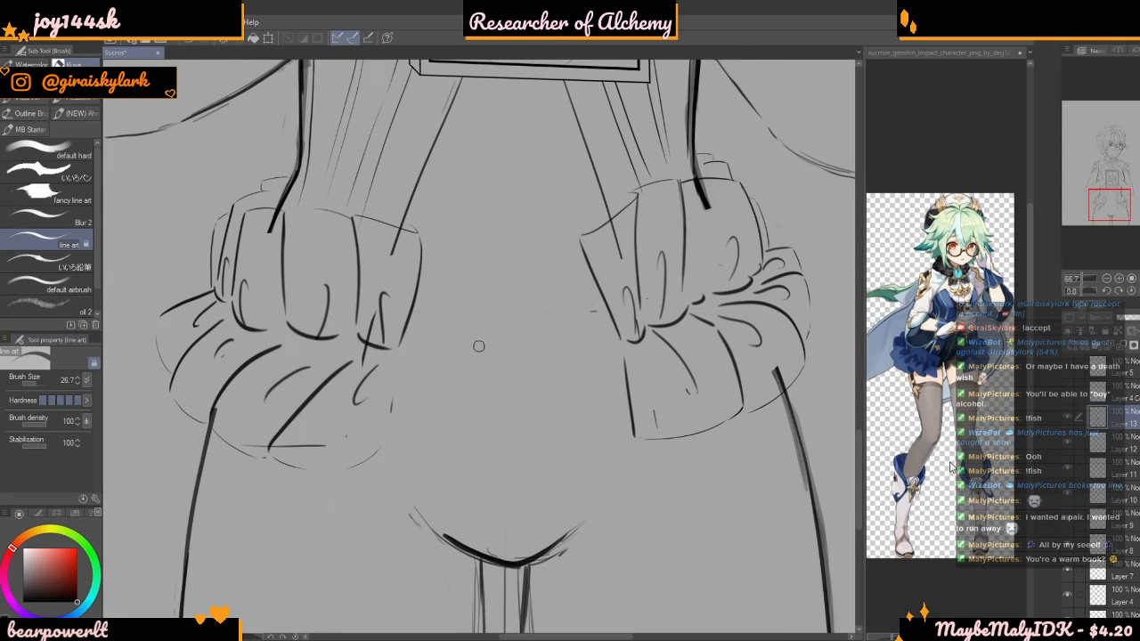
pyautogui.click(1067, 418)
pyautogui.click(1067, 418)
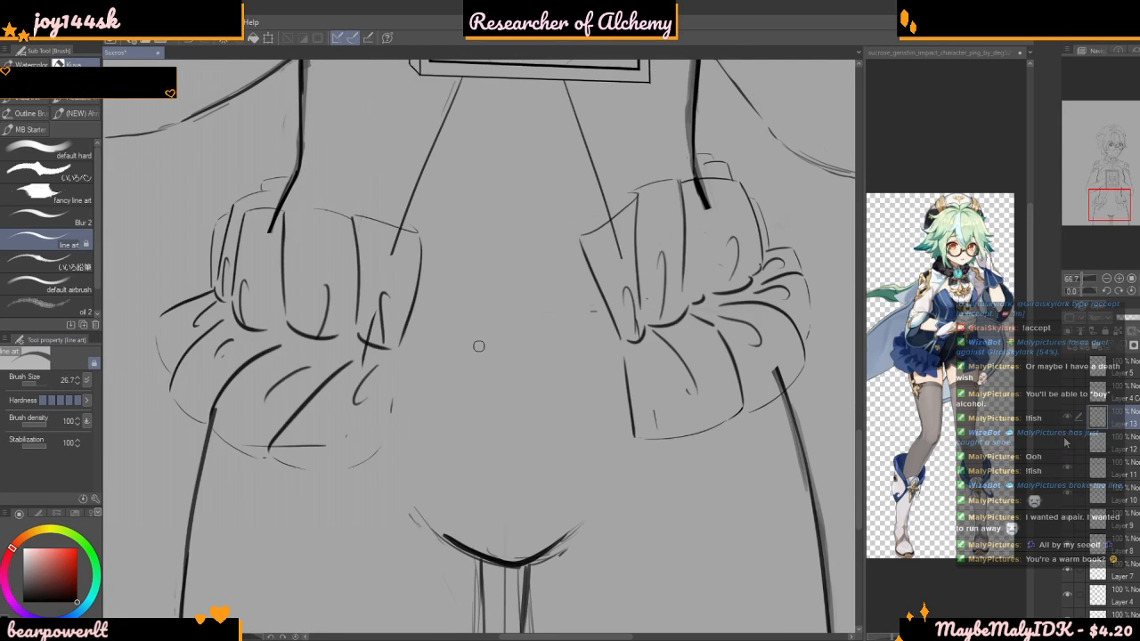
pyautogui.click(1067, 442)
pyautogui.click(1066, 439)
pyautogui.click(1069, 468)
pyautogui.click(1069, 503)
pyautogui.click(1069, 502)
pyautogui.click(1104, 495)
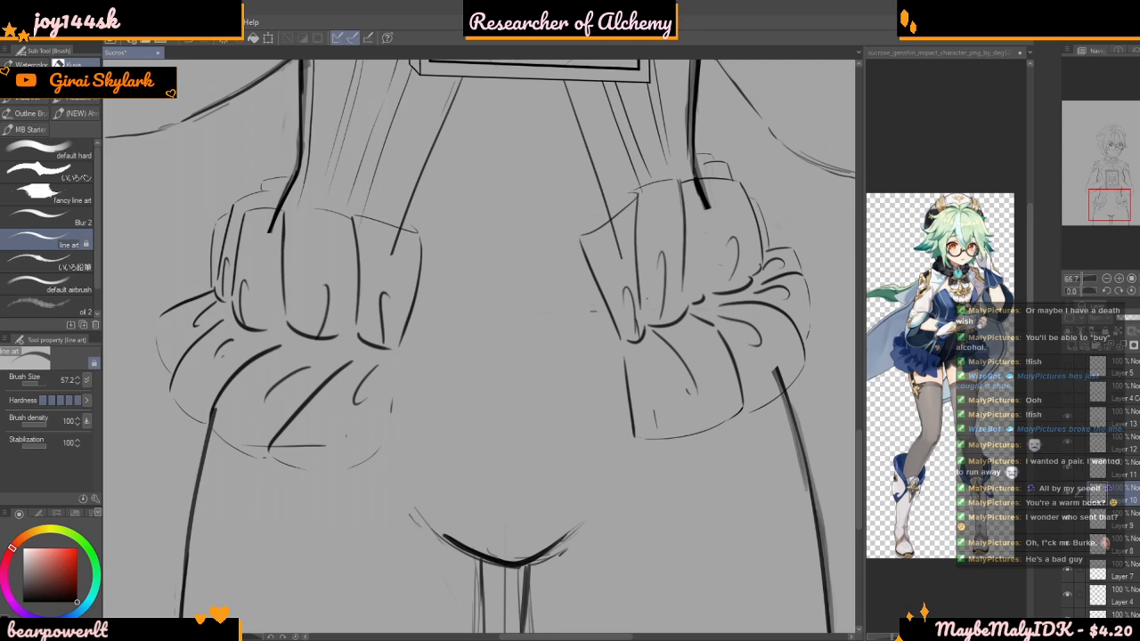
# Switch back to Liquify and set it to push mode with a brush size of 203.5
pyautogui.scroll(-3, 475, 567)
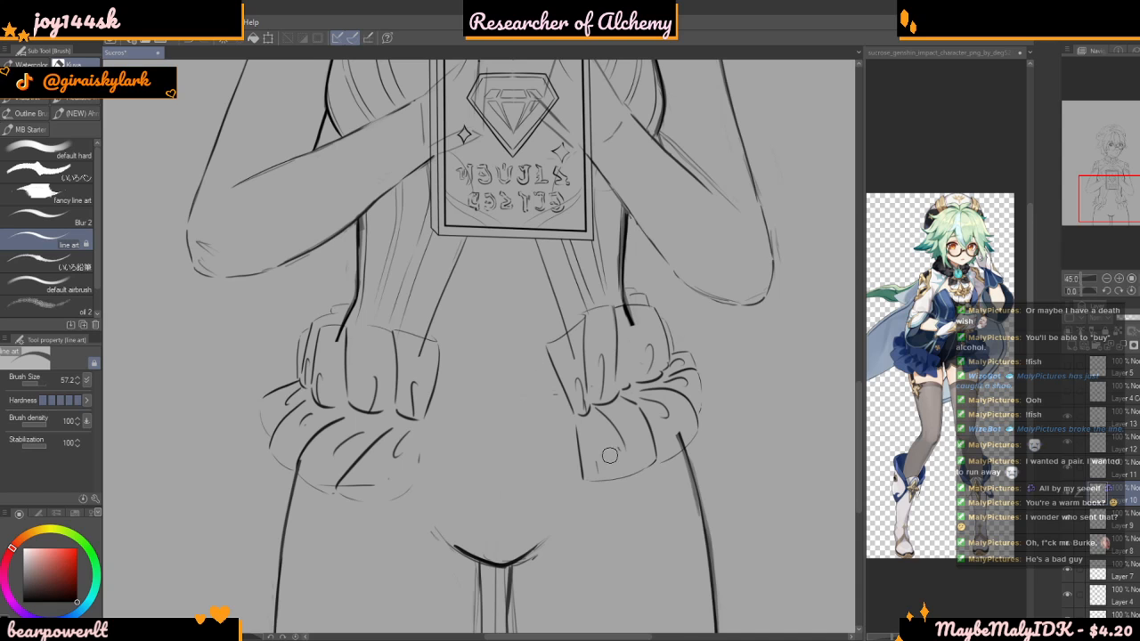
pyautogui.scroll(-2, 610, 456)
pyautogui.scroll(4, 563, 365)
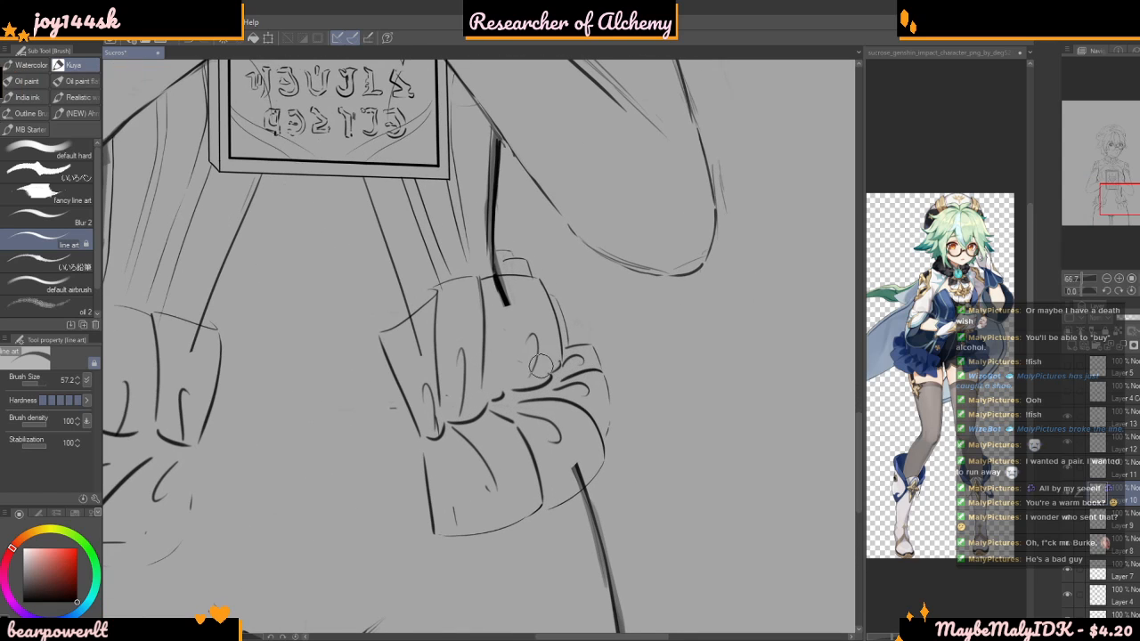
pyautogui.click(41, 382)
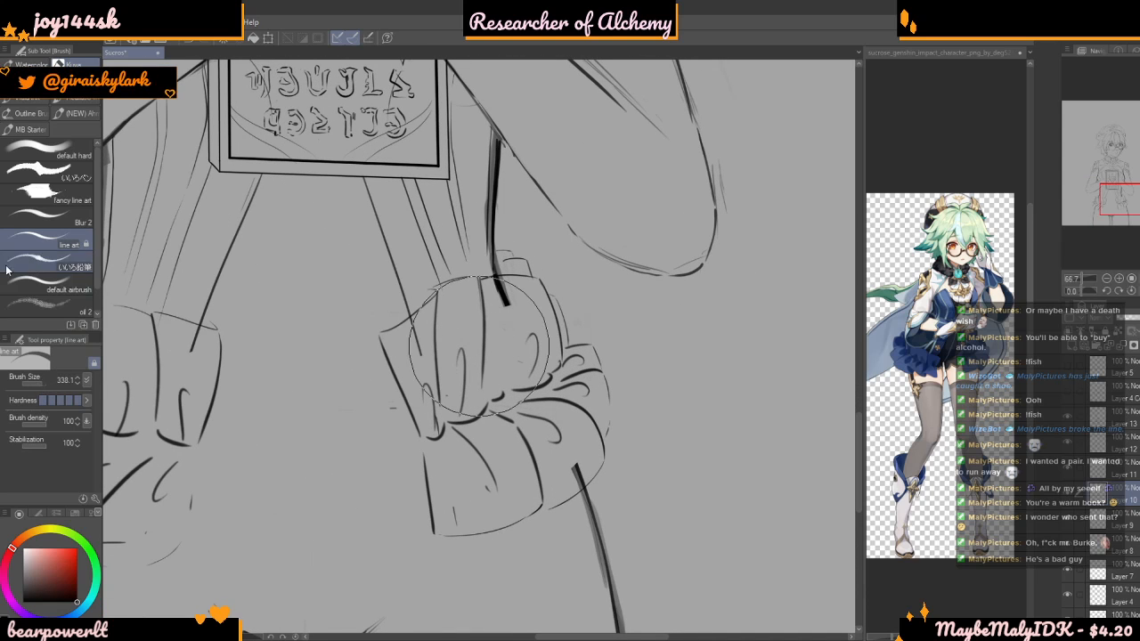
pyautogui.press('j')
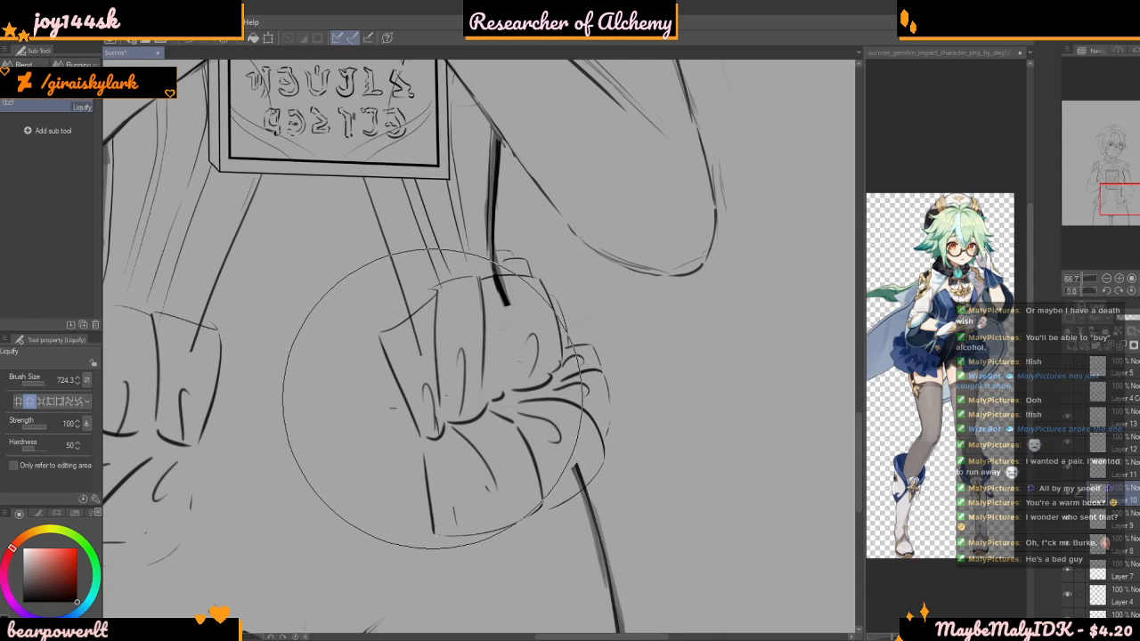
pyautogui.scroll(-5, 432, 401)
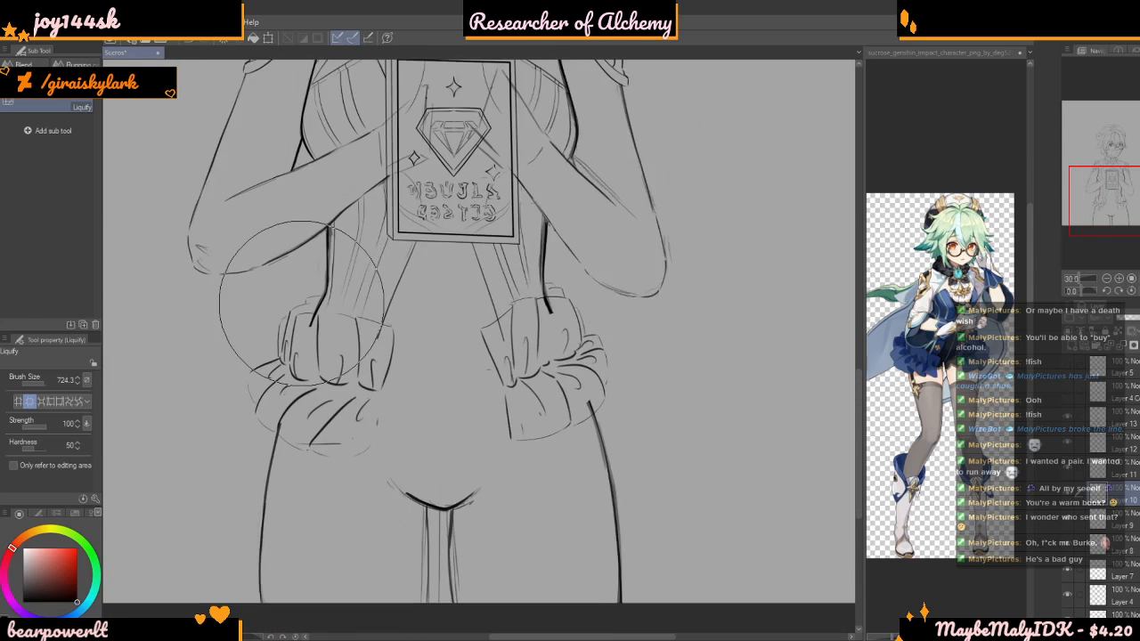
pyautogui.scroll(2, 337, 307)
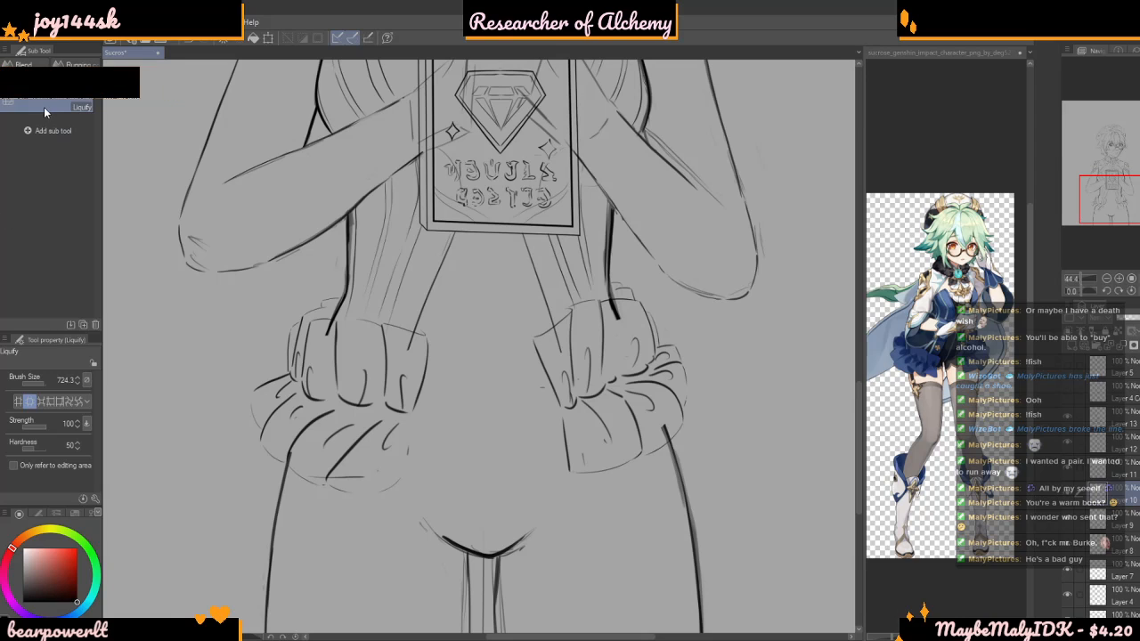
pyautogui.click(36, 67)
pyautogui.click(29, 81)
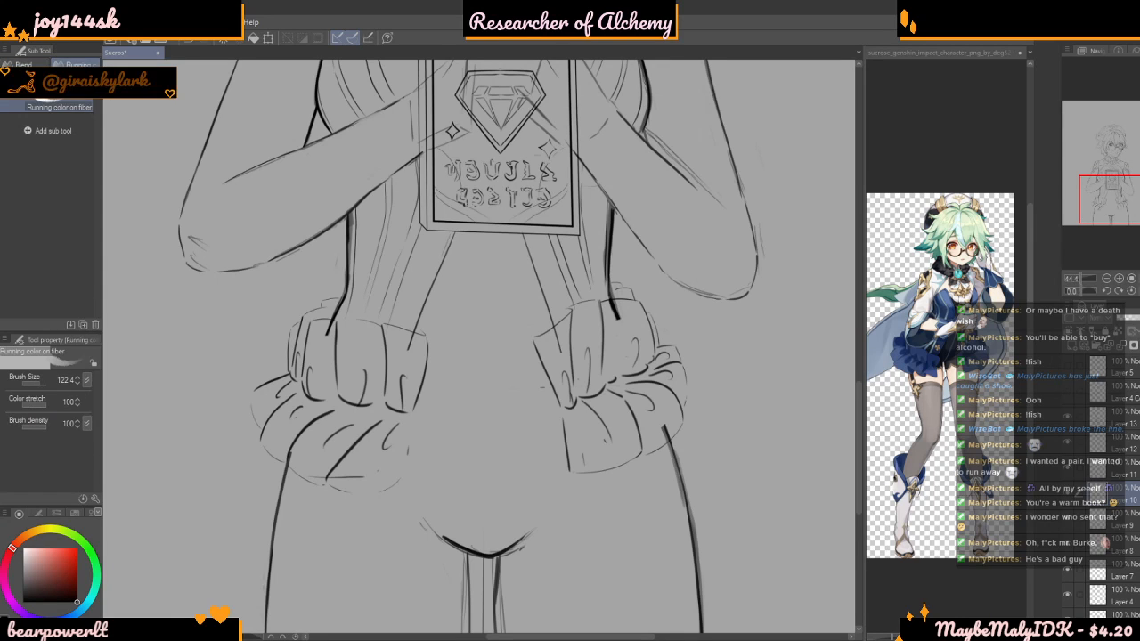
pyautogui.click(40, 383)
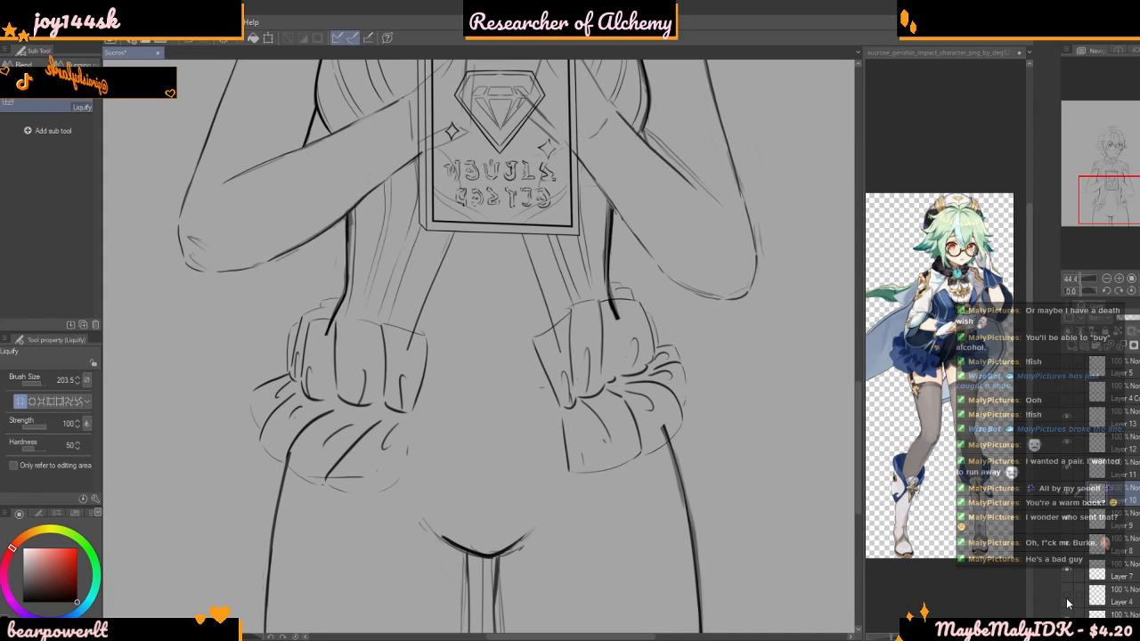
# Toggle the visibility of the dress and bow layers to tell them apart and make Layer 13 active again
pyautogui.click(1093, 453)
pyautogui.click(1067, 443)
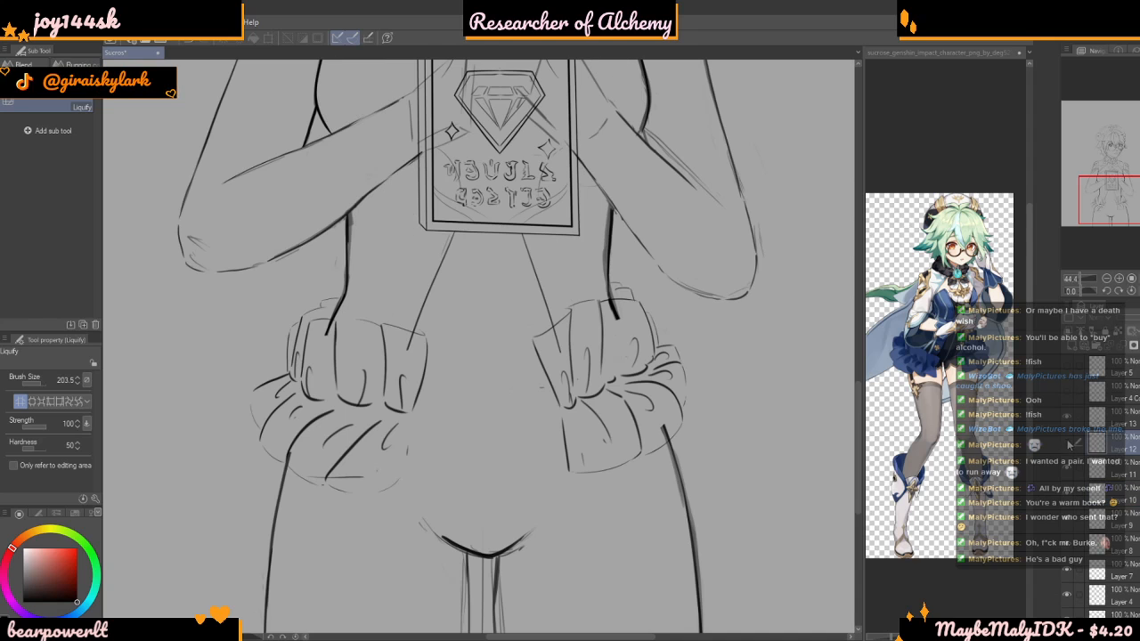
pyautogui.click(1067, 443)
pyautogui.click(1067, 417)
pyautogui.click(1067, 417)
# Push the inner folds of the upper ruffle on her left hip bow into a better shape with Liquify
pyautogui.scroll(1, 579, 356)
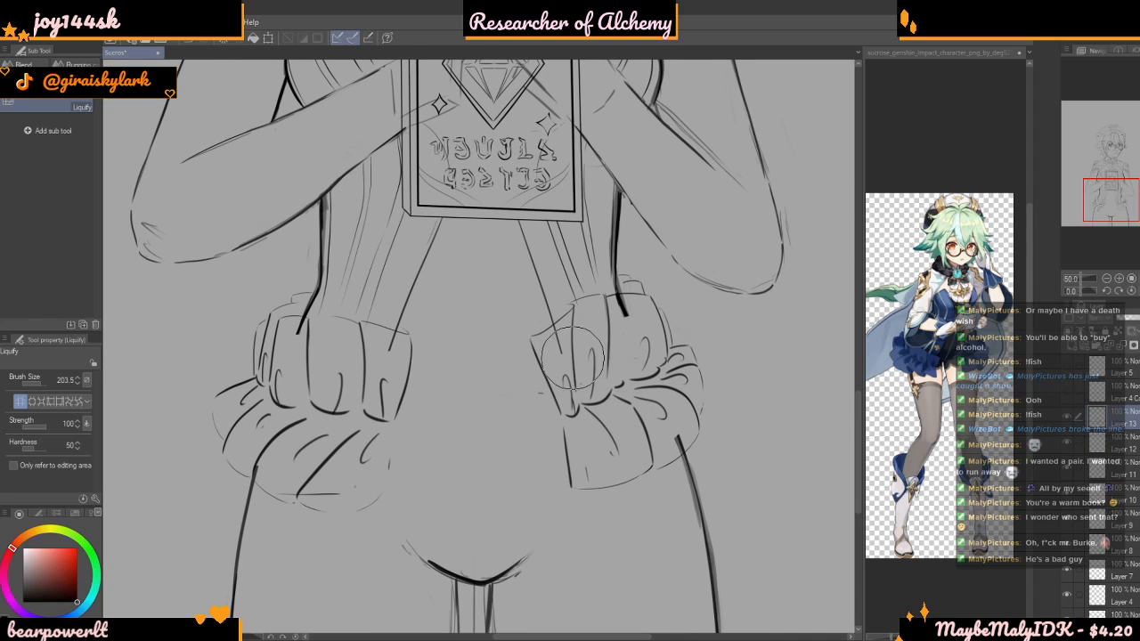
pyautogui.moveTo(588, 340)
pyautogui.mouseDown()
pyautogui.moveTo(611, 326)
pyautogui.moveTo(600, 339)
pyautogui.moveTo(619, 336)
pyautogui.moveTo(610, 356)
pyautogui.moveTo(591, 367)
pyautogui.moveTo(592, 354)
pyautogui.moveTo(546, 392)
pyautogui.mouseUp()
pyautogui.scroll(1, 592, 352)
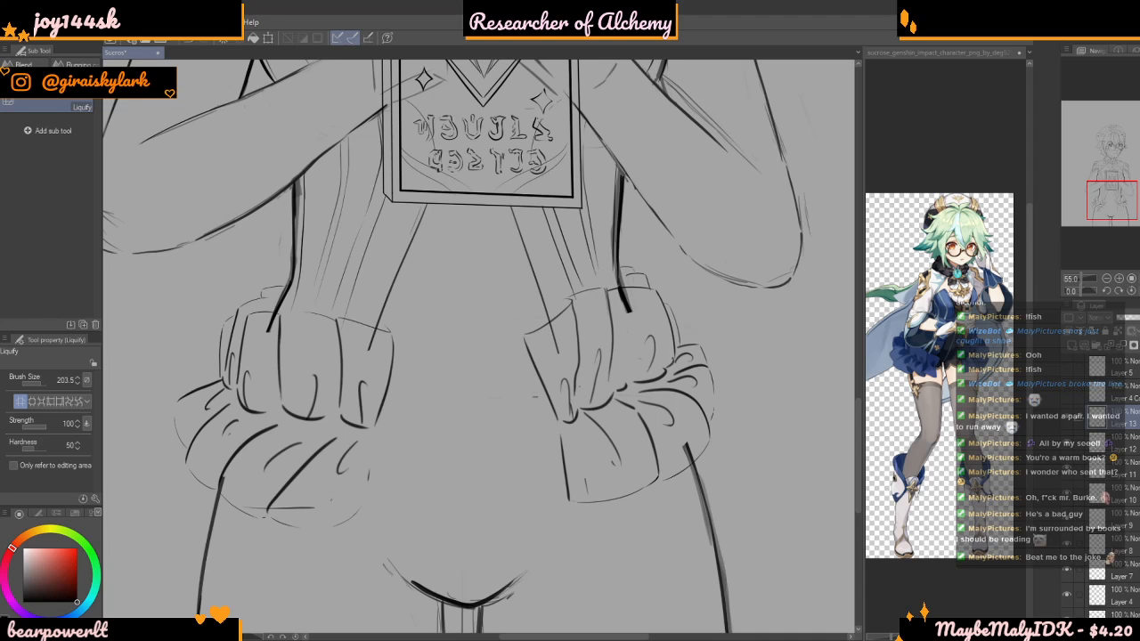
pyautogui.scroll(-5, 559, 487)
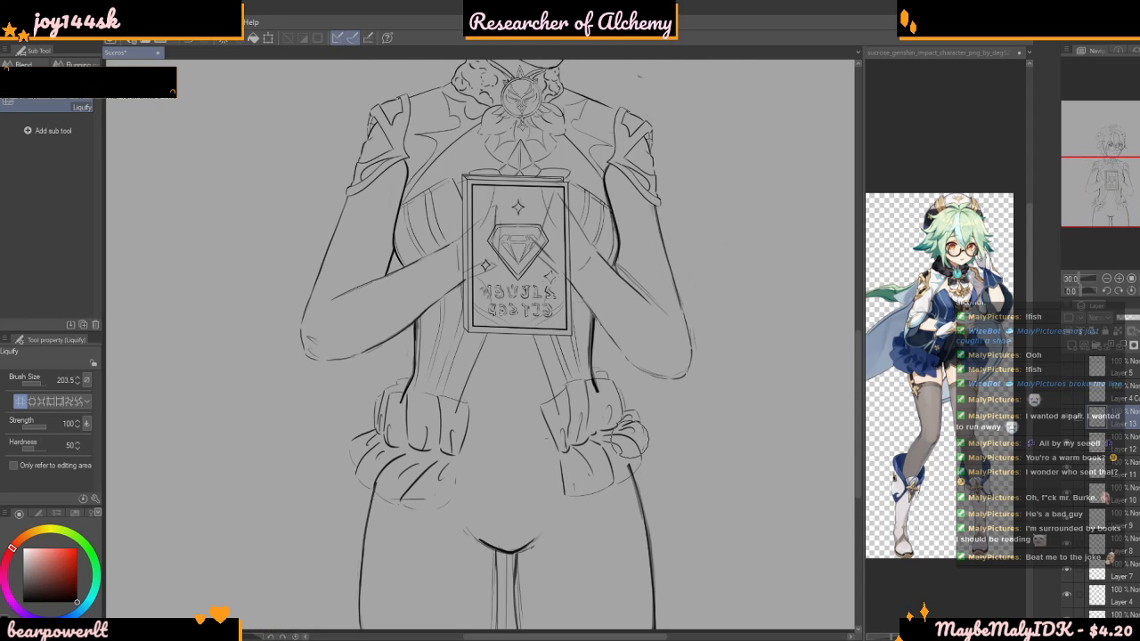
pyautogui.scroll(2, 637, 422)
pyautogui.scroll(3, 638, 422)
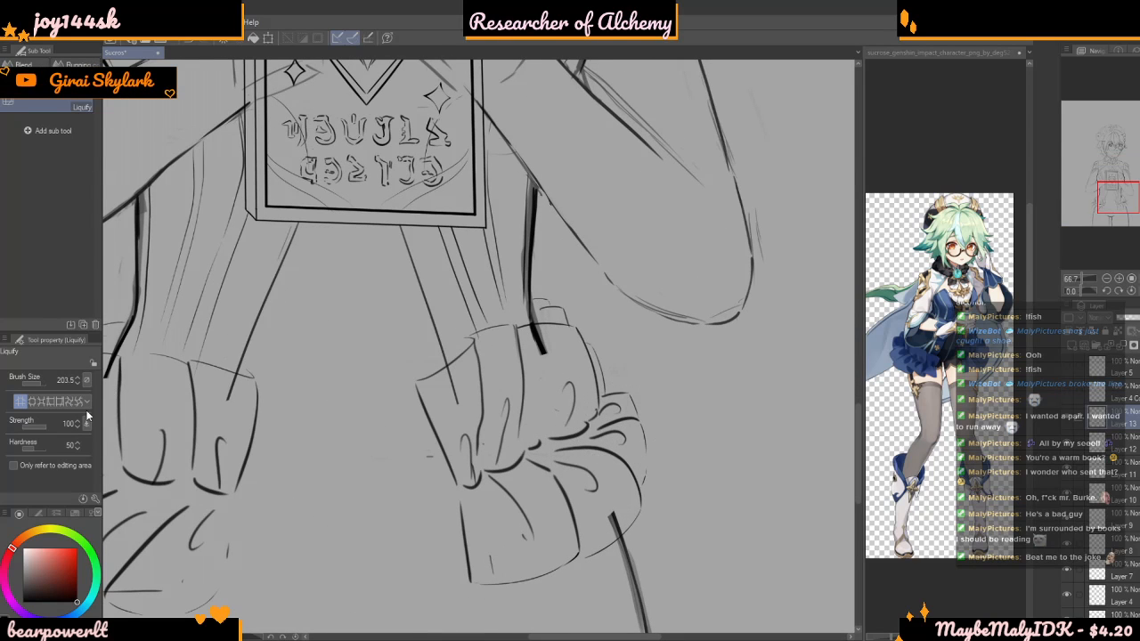
# Set the Liquify brush size to 435.8 and bend the vertical folds of the left hip bow's upper ruffle
pyautogui.moveTo(41, 385); pyautogui.dragTo(43, 384)
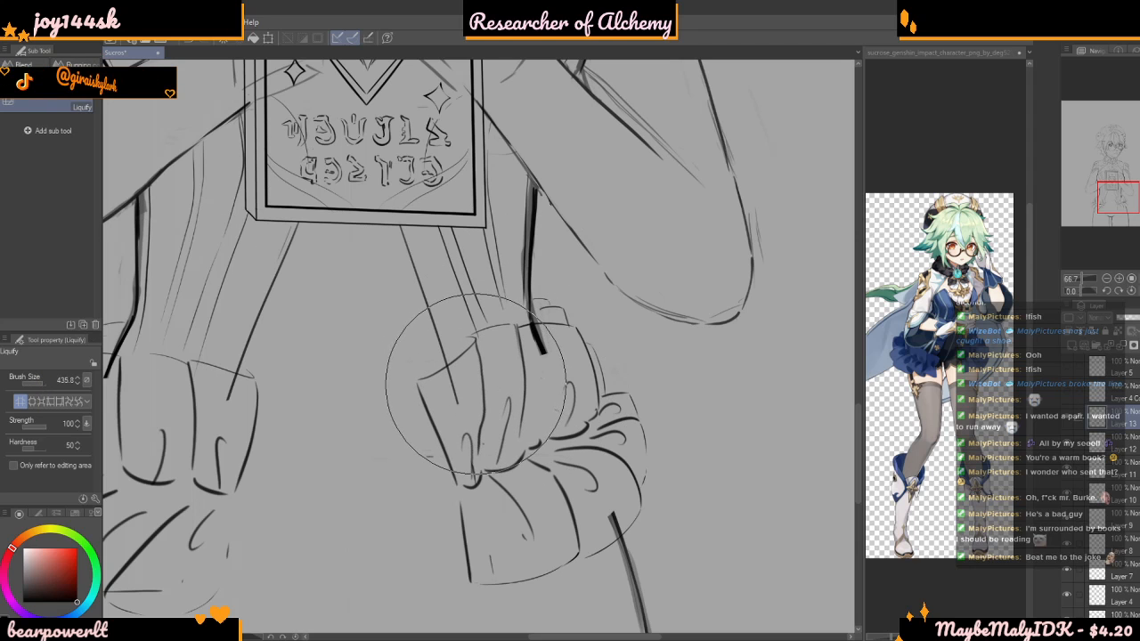
pyautogui.moveTo(515, 381)
pyautogui.mouseDown()
pyautogui.moveTo(467, 441)
pyautogui.moveTo(450, 410)
pyautogui.moveTo(501, 317)
pyautogui.mouseUp()
pyautogui.hotkey('ctrl', 'z')
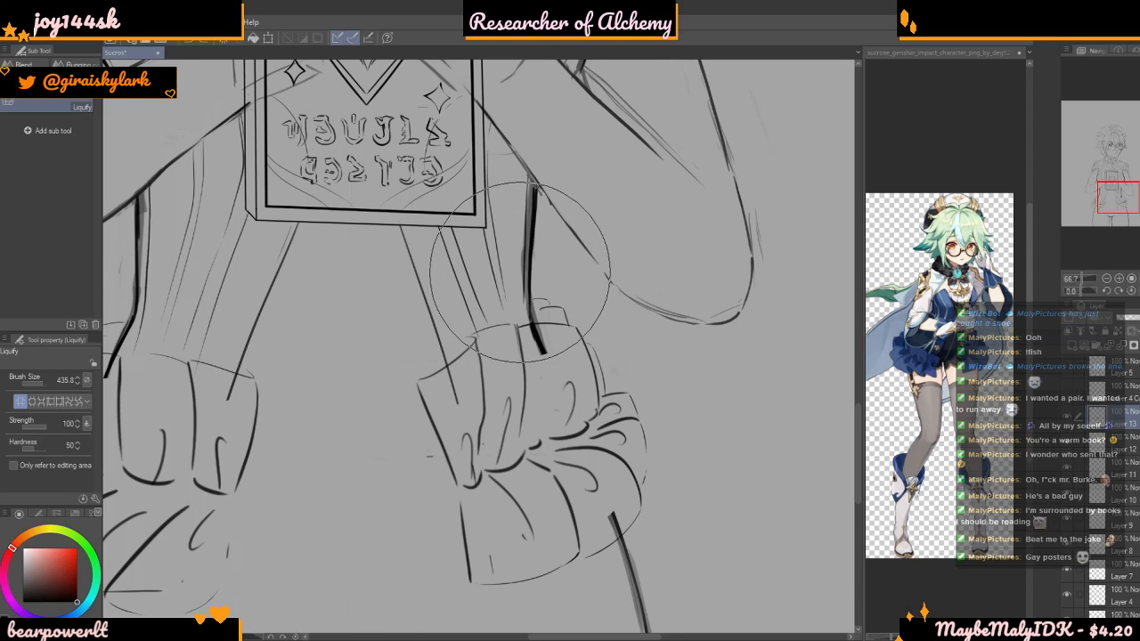
pyautogui.moveTo(569, 406); pyautogui.dragTo(560, 374)
# Set the Liquify brush size to 262.3 and curve the left hip bow's inner folds outward above the gathered seam
pyautogui.scroll(2, 560, 374)
pyautogui.click(41, 383)
pyautogui.moveTo(41, 382); pyautogui.dragTo(43, 383)
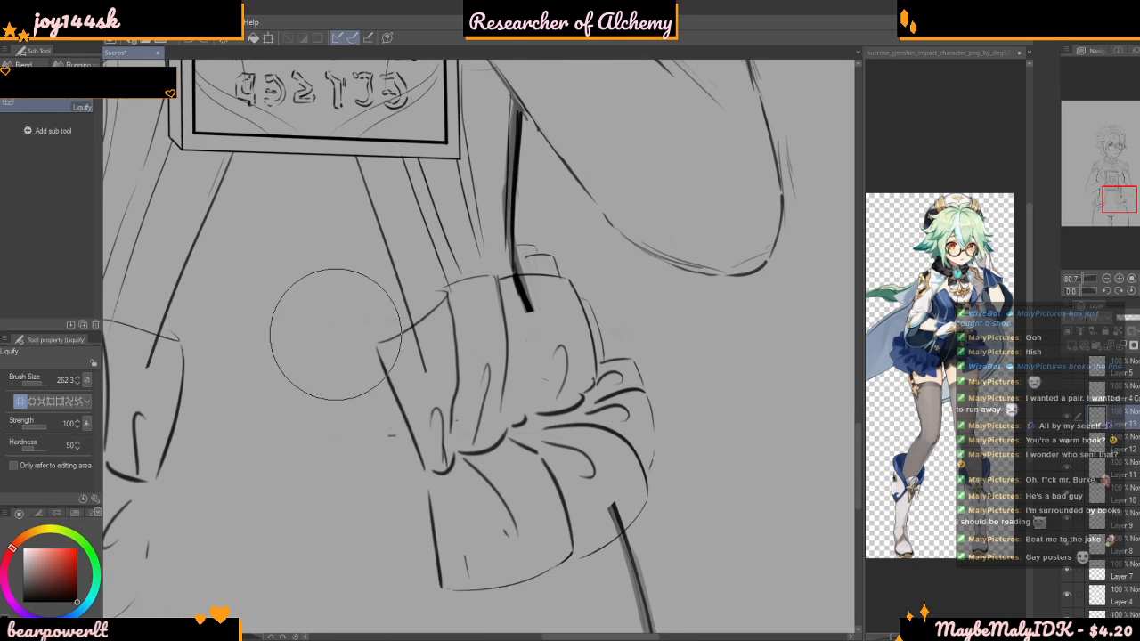
pyautogui.moveTo(456, 385)
pyautogui.mouseDown()
pyautogui.moveTo(495, 361)
pyautogui.moveTo(457, 394)
pyautogui.moveTo(476, 419)
pyautogui.mouseUp()
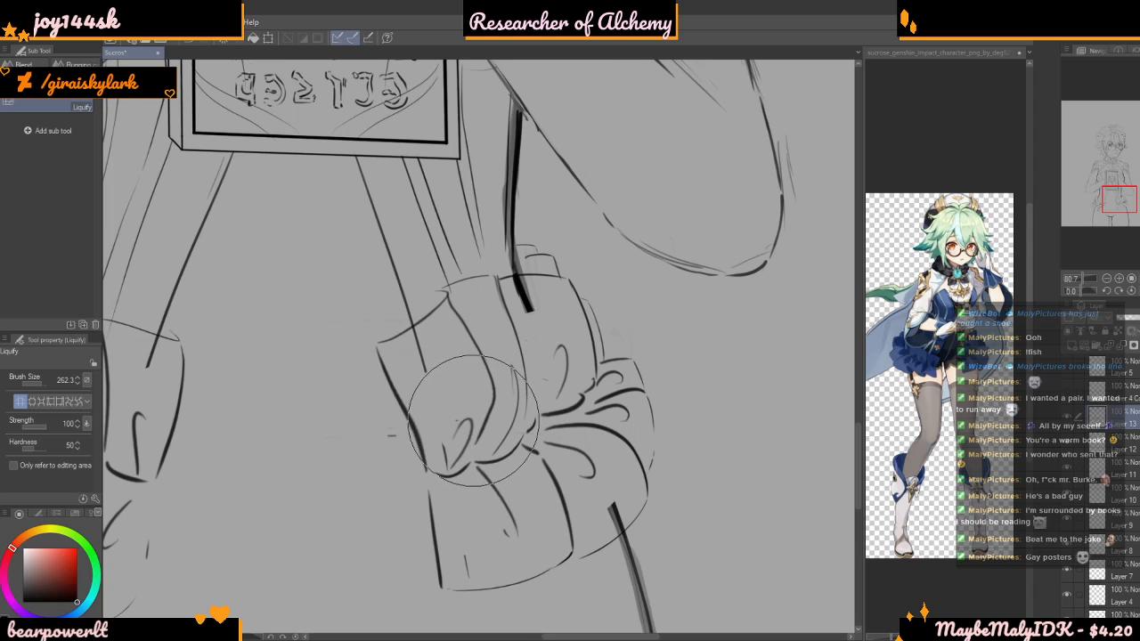
pyautogui.scroll(-5, 486, 412)
pyautogui.scroll(5, 674, 437)
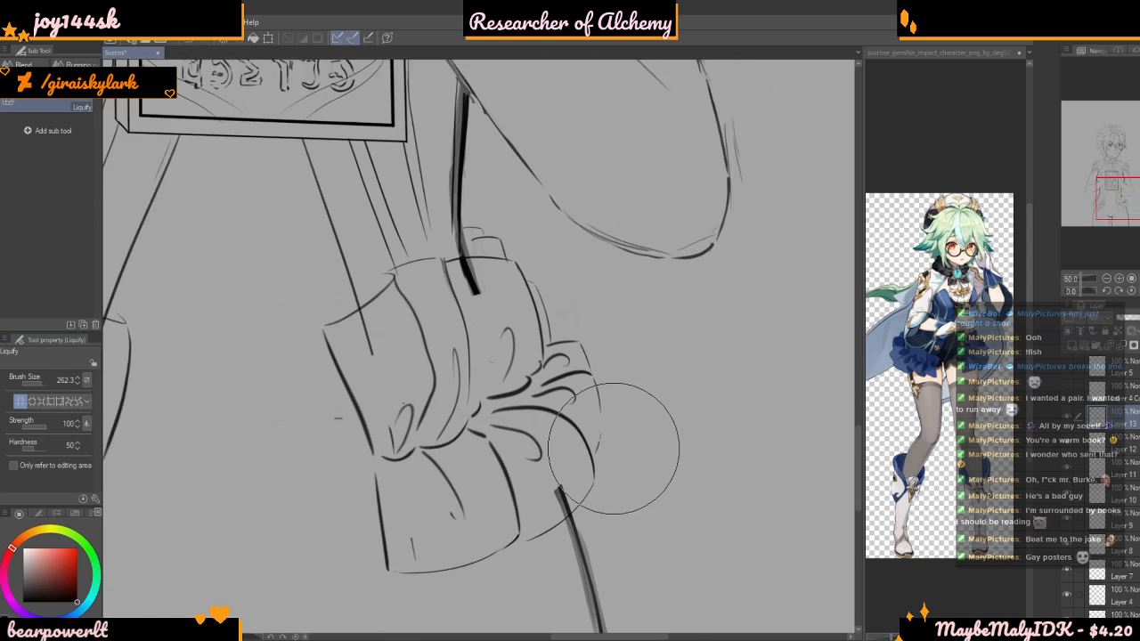
# Erase the curved inner fold from the upper ruffle of her left hip bow with the line art brush at size 44.3
pyautogui.press('b')
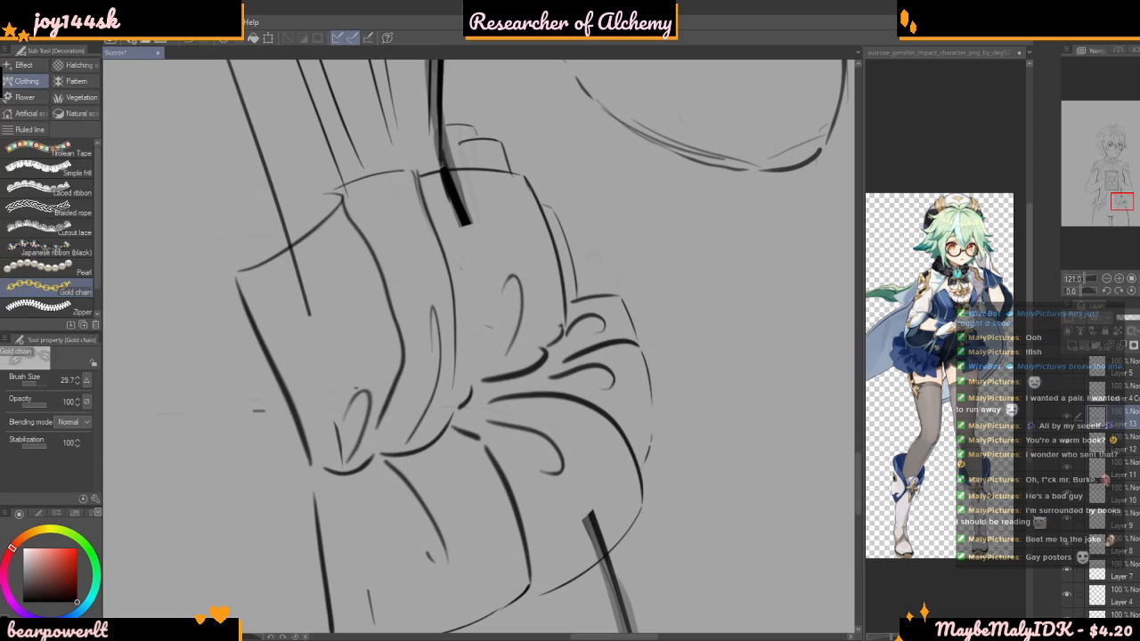
pyautogui.press('b')
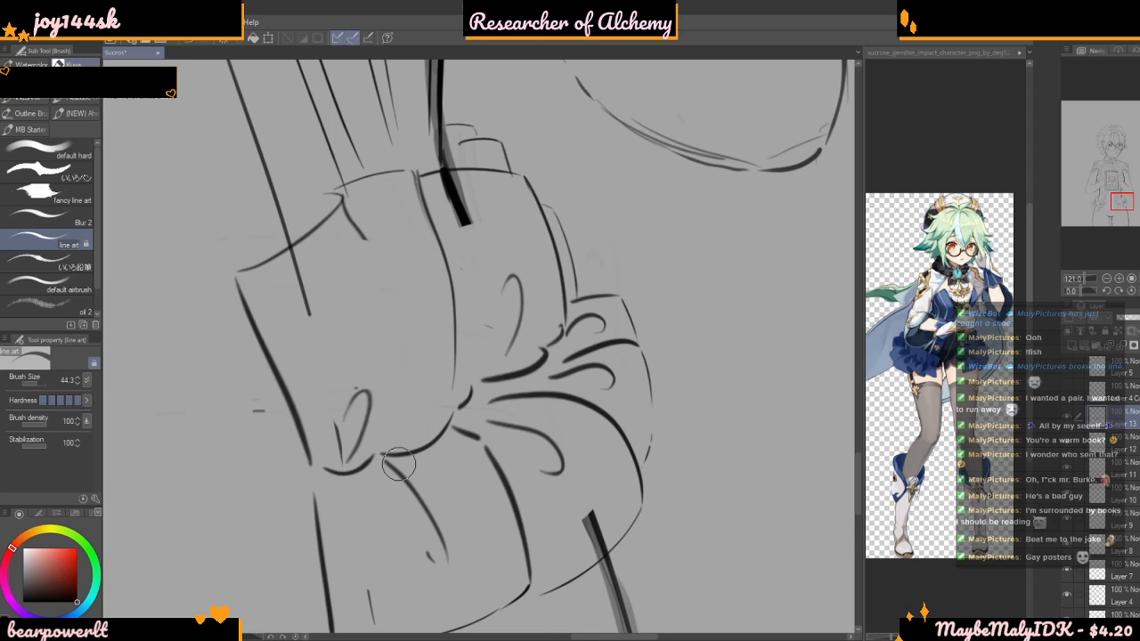
pyautogui.scroll(2, 360, 219)
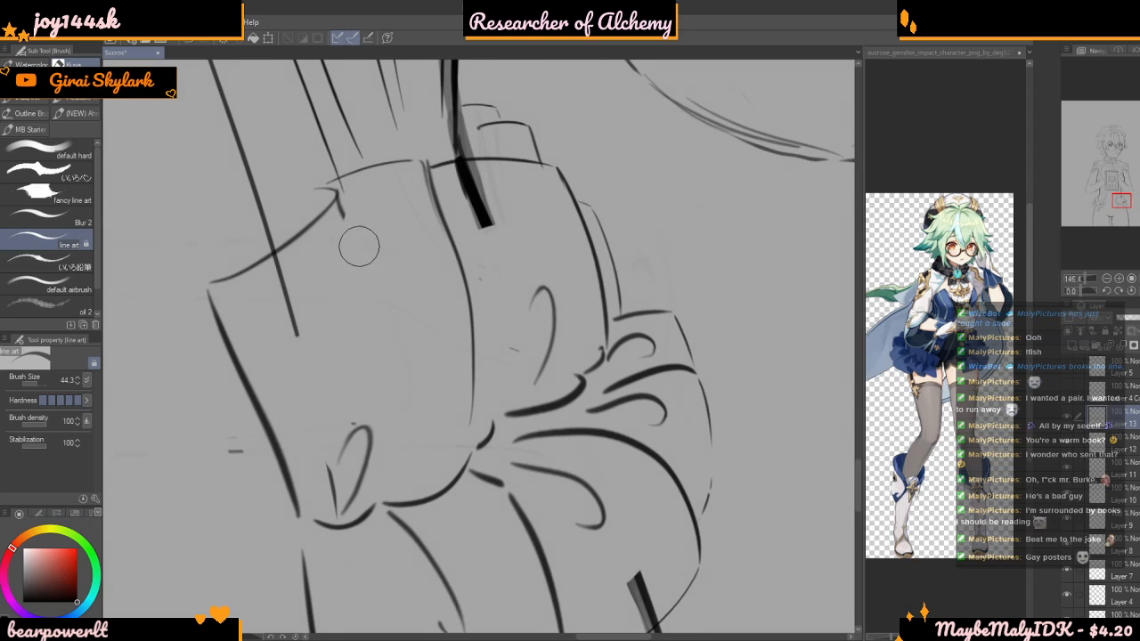
pyautogui.scroll(1, 358, 288)
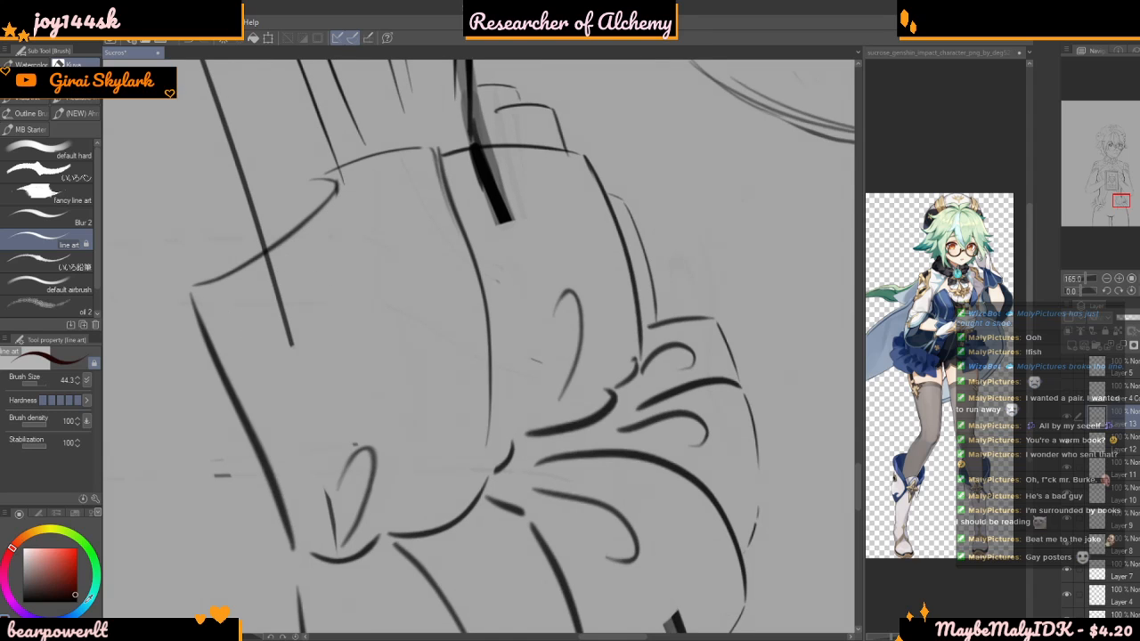
# Redraw the erased fold at brush size 12.5 as a straighter line from the upper ruffle's top corner down to the seam
pyautogui.moveTo(42, 386); pyautogui.dragTo(35, 385)
pyautogui.moveTo(328, 178); pyautogui.dragTo(424, 401)
pyautogui.hotkey('ctrl', 'z')
pyautogui.hotkey('ctrl', 'z')
pyautogui.hotkey('ctrl', 'z')
pyautogui.moveTo(337, 180); pyautogui.dragTo(393, 318)
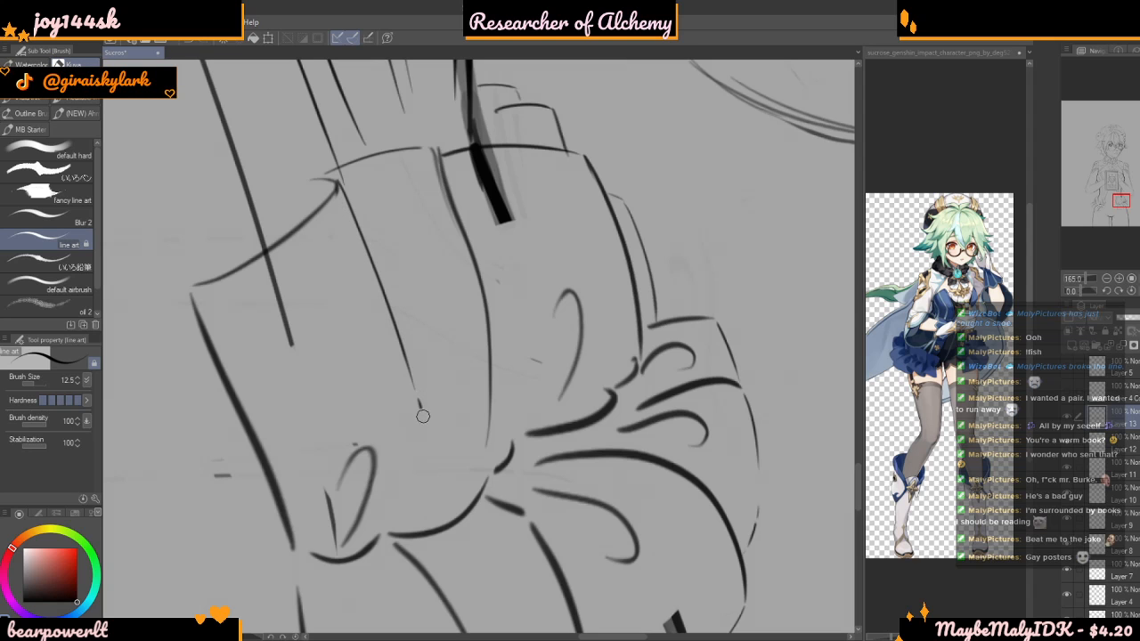
pyautogui.scroll(-8, 453, 398)
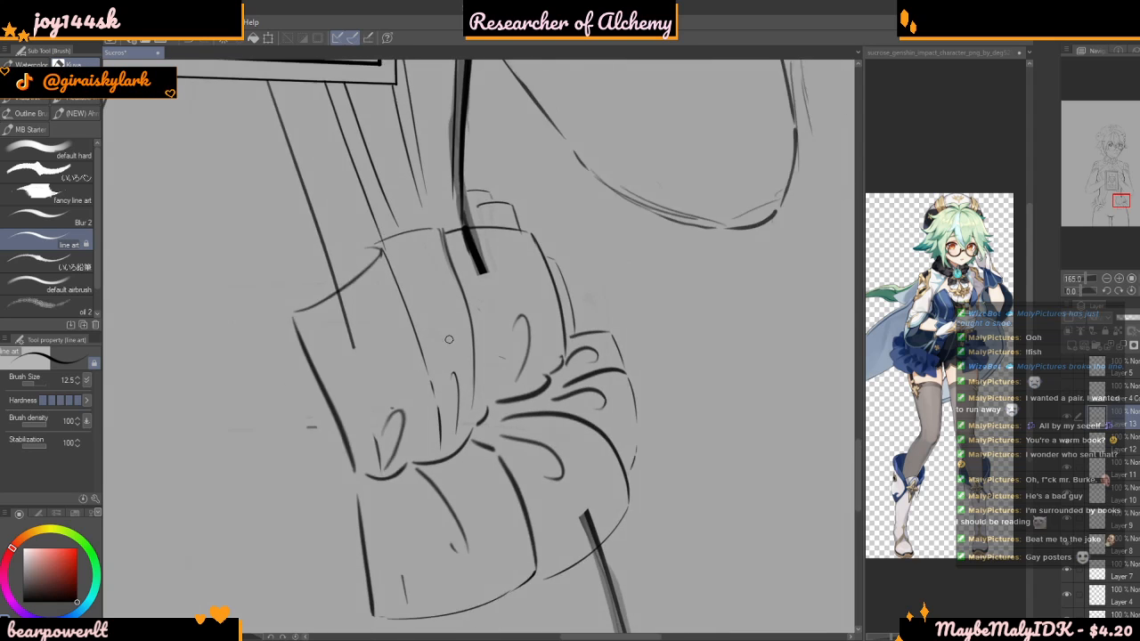
pyautogui.scroll(8, 497, 296)
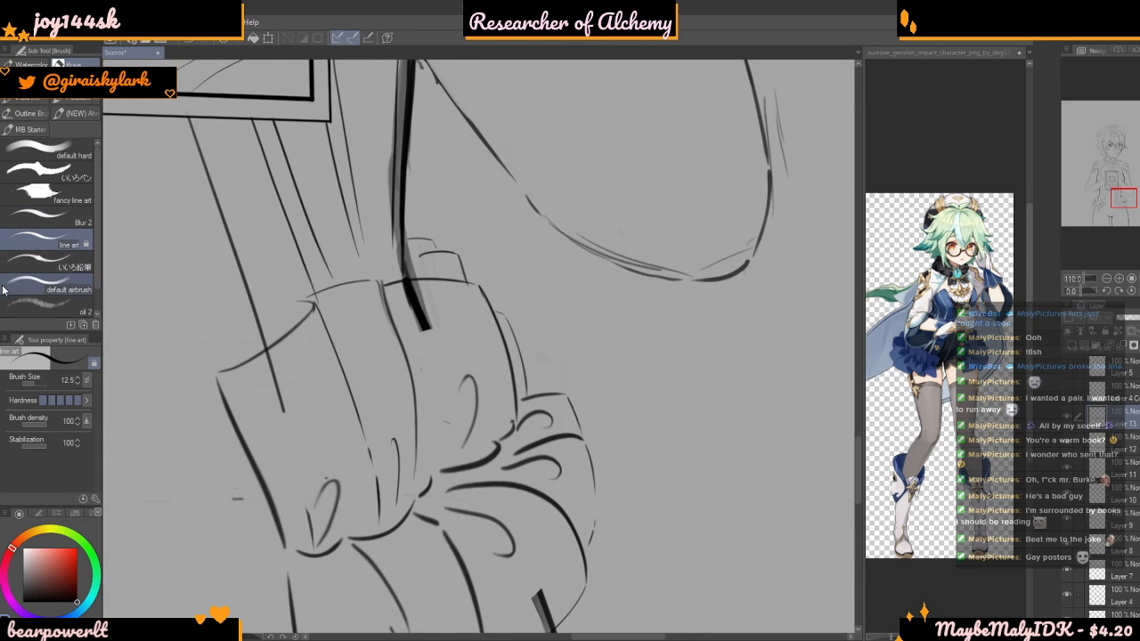
# Erase the upper ruffle's outer loop fold at brush size 73.7, and its outer top edge and side line at 44.3
pyautogui.moveTo(45, 381); pyautogui.dragTo(39, 384)
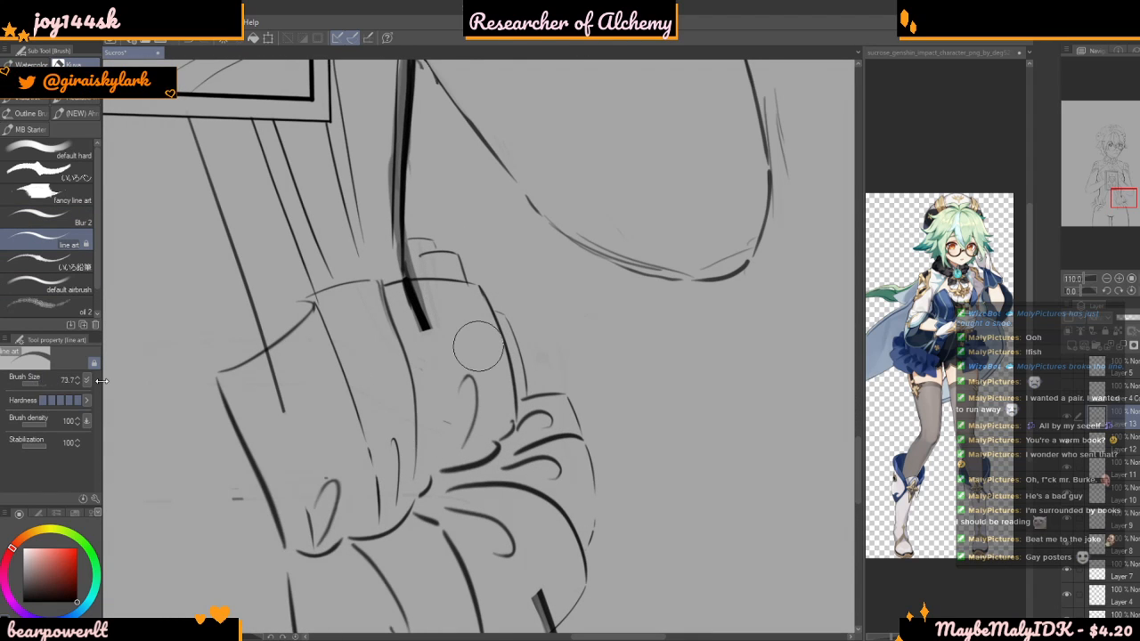
pyautogui.moveTo(460, 376); pyautogui.dragTo(467, 389)
pyautogui.scroll(2, 539, 322)
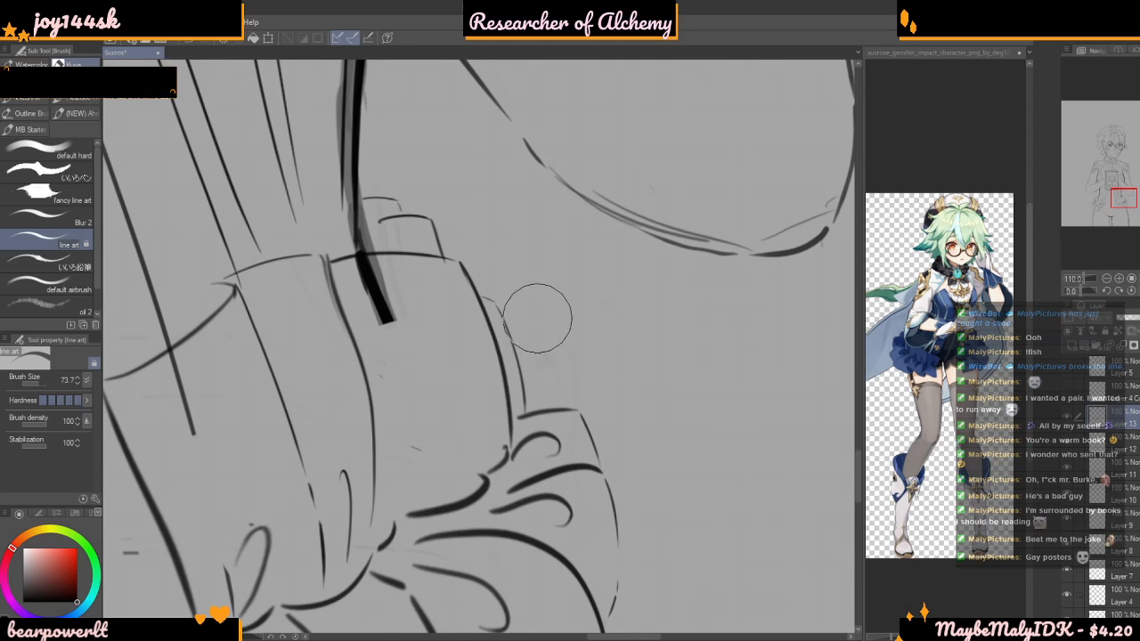
pyautogui.moveTo(34, 384); pyautogui.dragTo(30, 389)
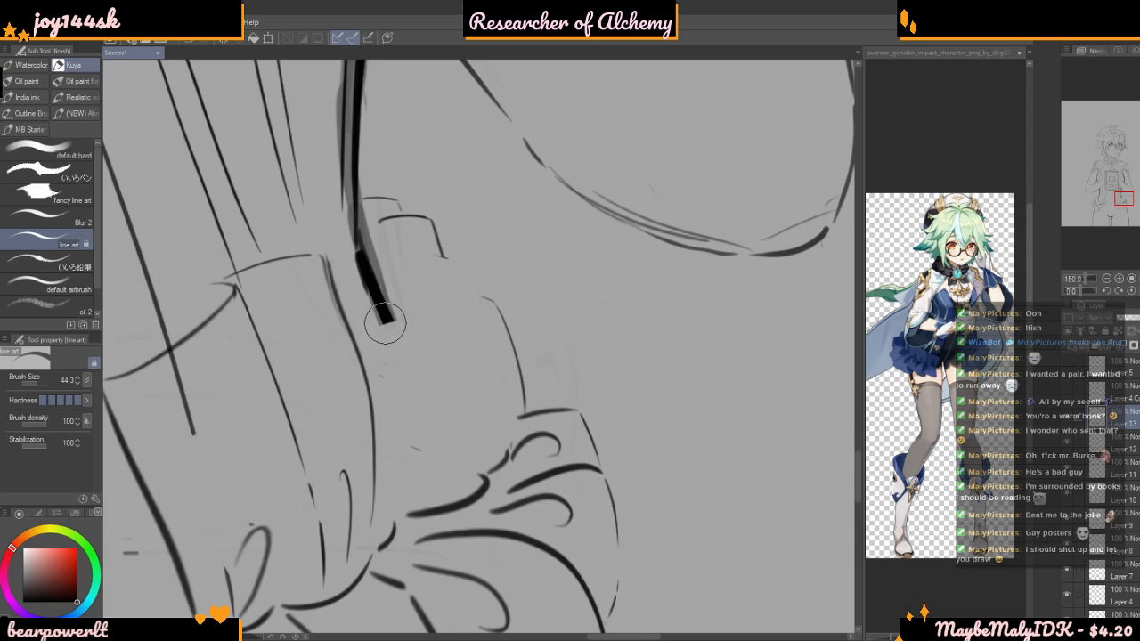
# Redraw the upper ruffle's outer top edge, side line and loop fold in a dark colour at brush size 16.1
pyautogui.click(62, 558)
pyautogui.moveTo(63, 559); pyautogui.dragTo(77, 602)
pyautogui.moveTo(40, 387); pyautogui.dragTo(34, 384)
pyautogui.moveTo(325, 257); pyautogui.dragTo(407, 238)
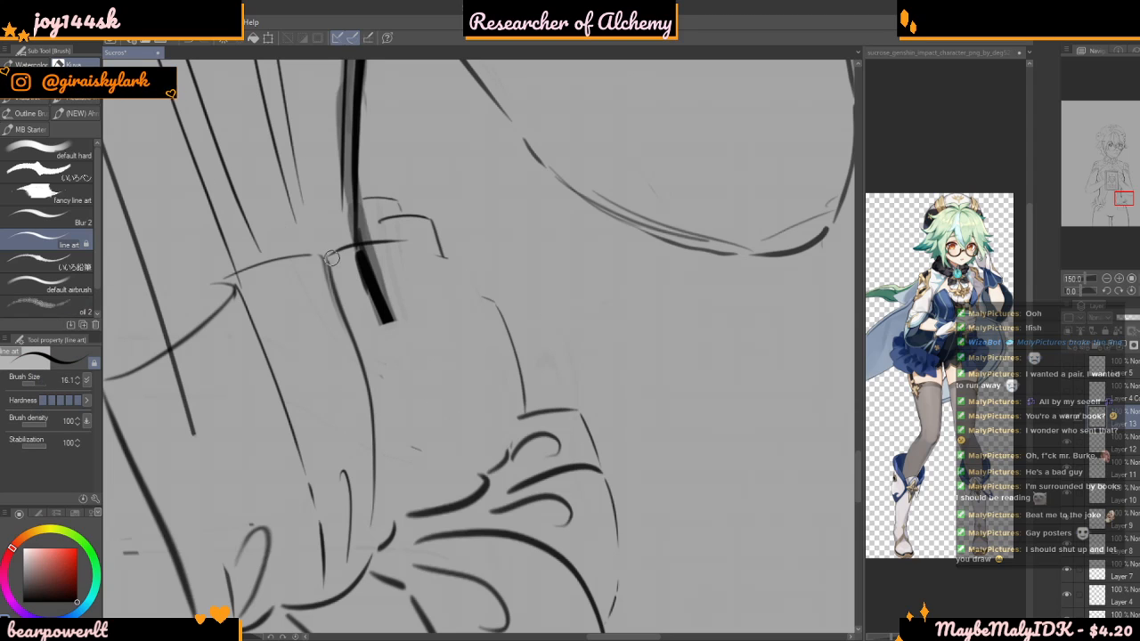
pyautogui.moveTo(330, 257)
pyautogui.mouseDown()
pyautogui.moveTo(437, 261)
pyautogui.moveTo(478, 433)
pyautogui.moveTo(463, 473)
pyautogui.mouseUp()
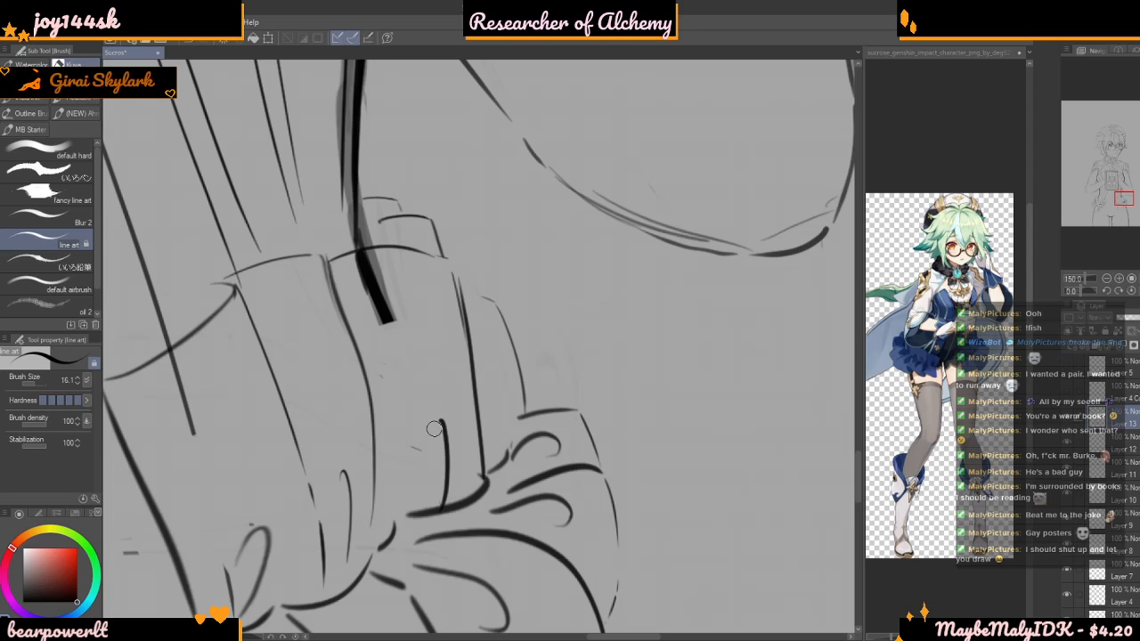
pyautogui.scroll(-1, 437, 392)
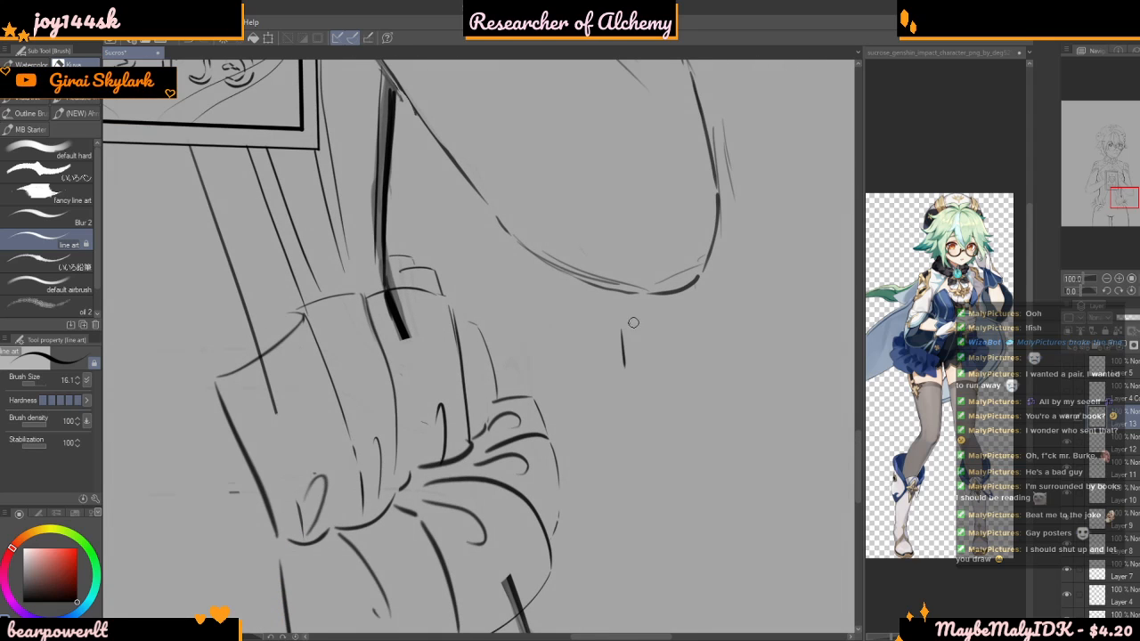
pyautogui.scroll(4, 677, 349)
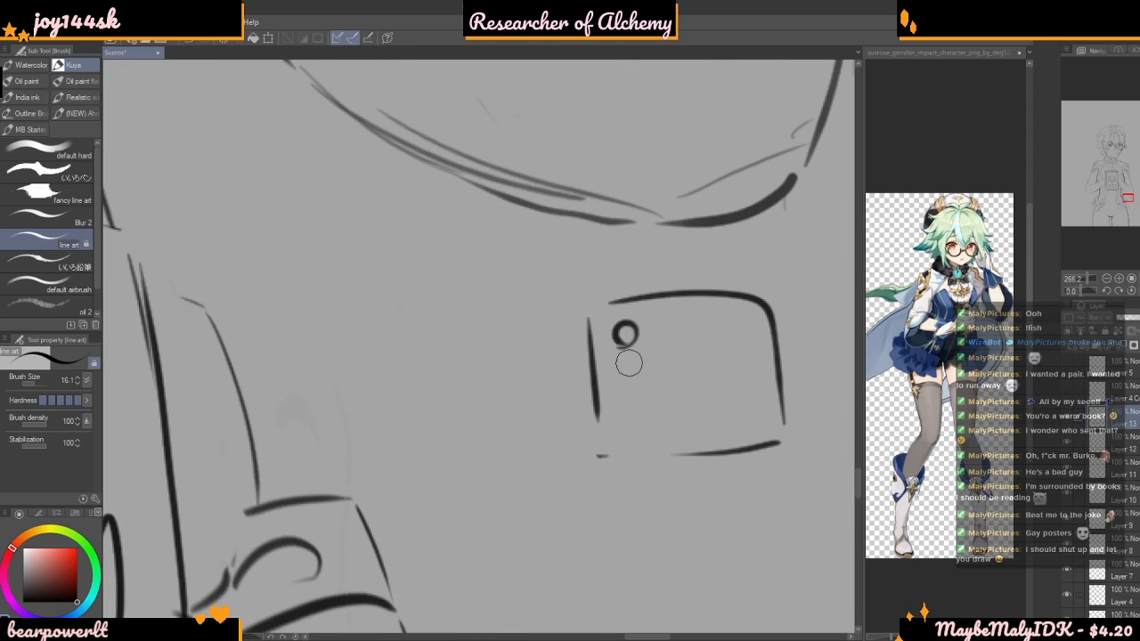
pyautogui.moveTo(625, 383)
pyautogui.mouseDown()
pyautogui.moveTo(621, 361)
pyautogui.moveTo(619, 401)
pyautogui.mouseUp()
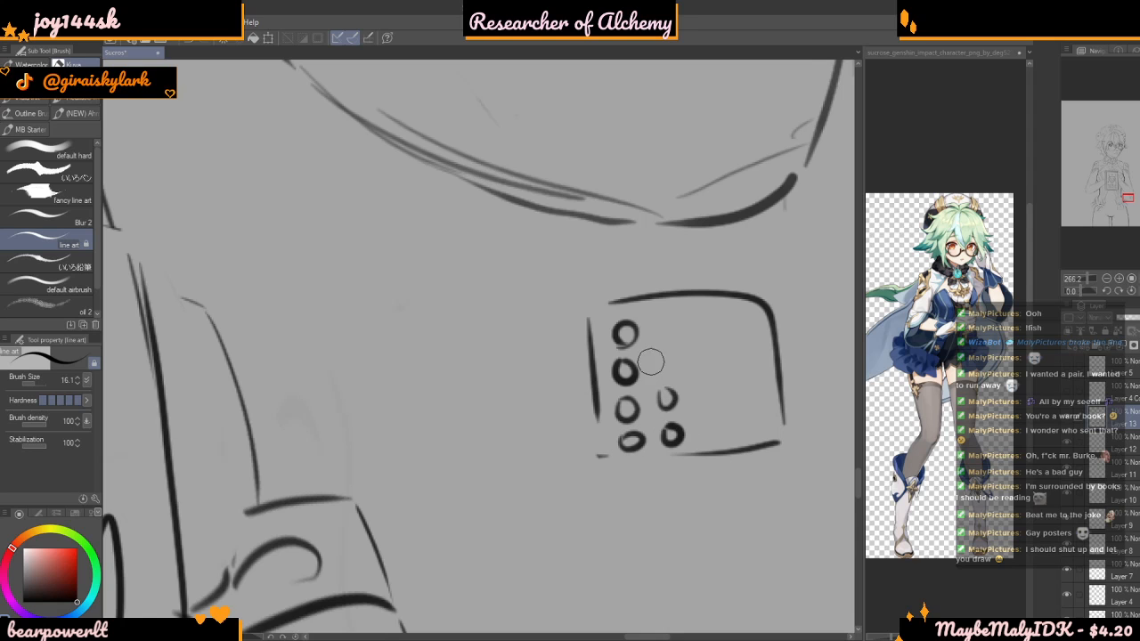
pyautogui.scroll(-7, 648, 357)
pyautogui.scroll(6, 651, 359)
pyautogui.hotkey('ctrl', 'z')
pyautogui.hotkey('ctrl', 'z')
pyautogui.hotkey('ctrl', 'z')
pyautogui.hotkey('ctrl', 'z')
pyautogui.hotkey('ctrl', 'z')
pyautogui.hotkey('ctrl', 'z')
pyautogui.hotkey('ctrl', 'z')
pyautogui.hotkey('ctrl', 'z')
pyautogui.hotkey('ctrl', 'z')
pyautogui.hotkey('ctrl', 'z')
pyautogui.scroll(-2, 663, 304)
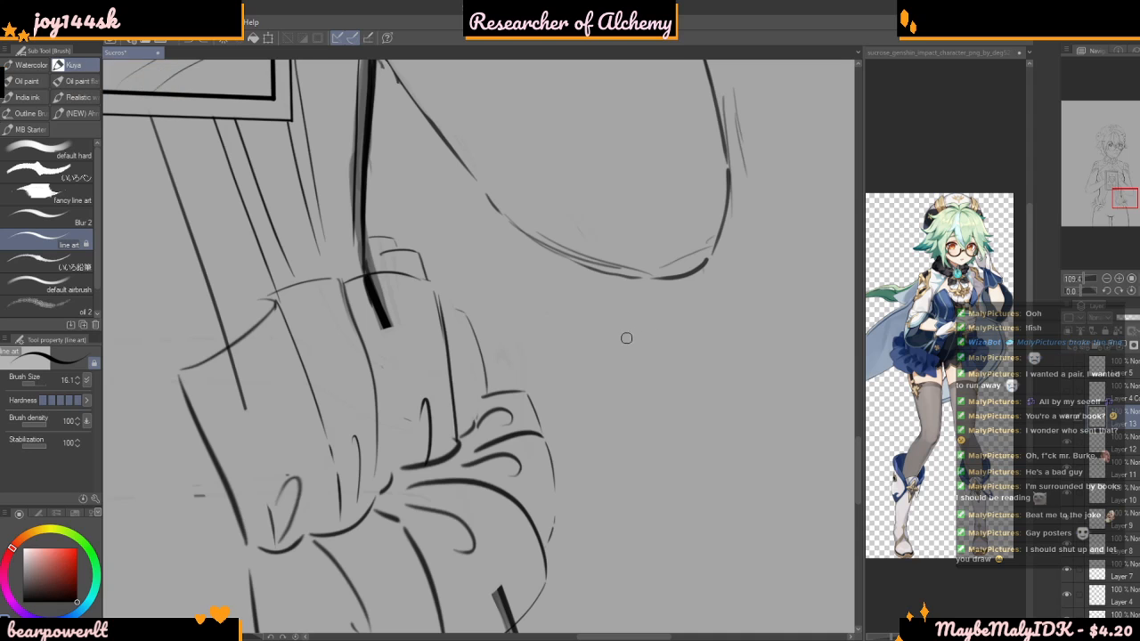
# Thin and clean up the seam line where the upper ruffle's outer panel meets the gathered folds, at brush size 16.1
pyautogui.scroll(2, 440, 349)
pyautogui.scroll(1, 422, 232)
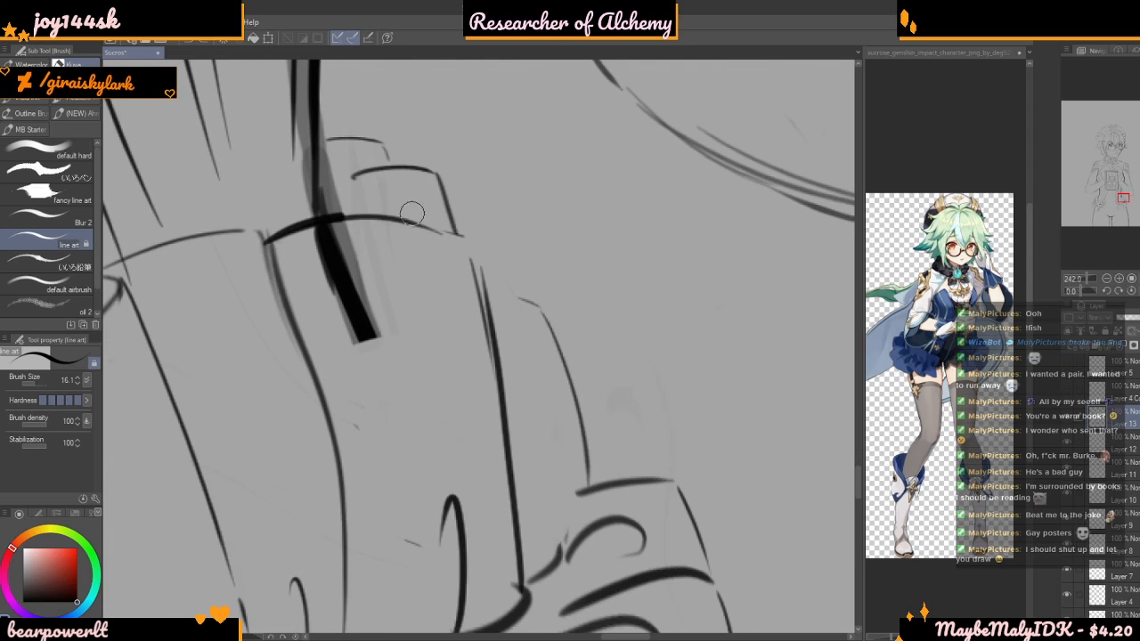
pyautogui.scroll(1, 455, 256)
pyautogui.scroll(-2, 458, 257)
pyautogui.scroll(2, 499, 417)
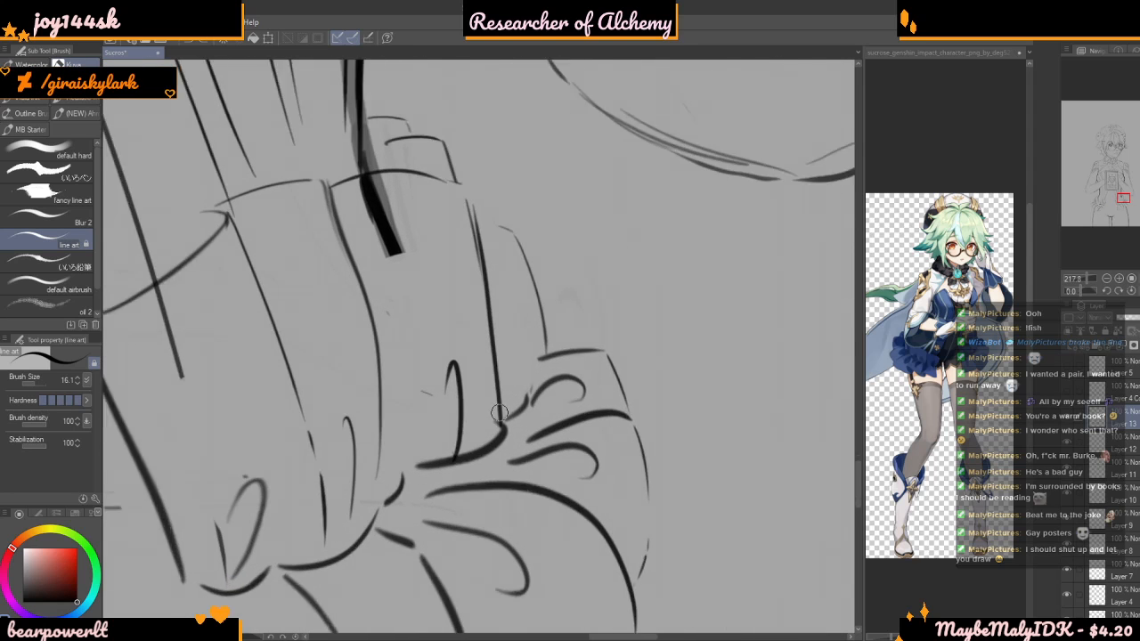
pyautogui.scroll(1, 437, 434)
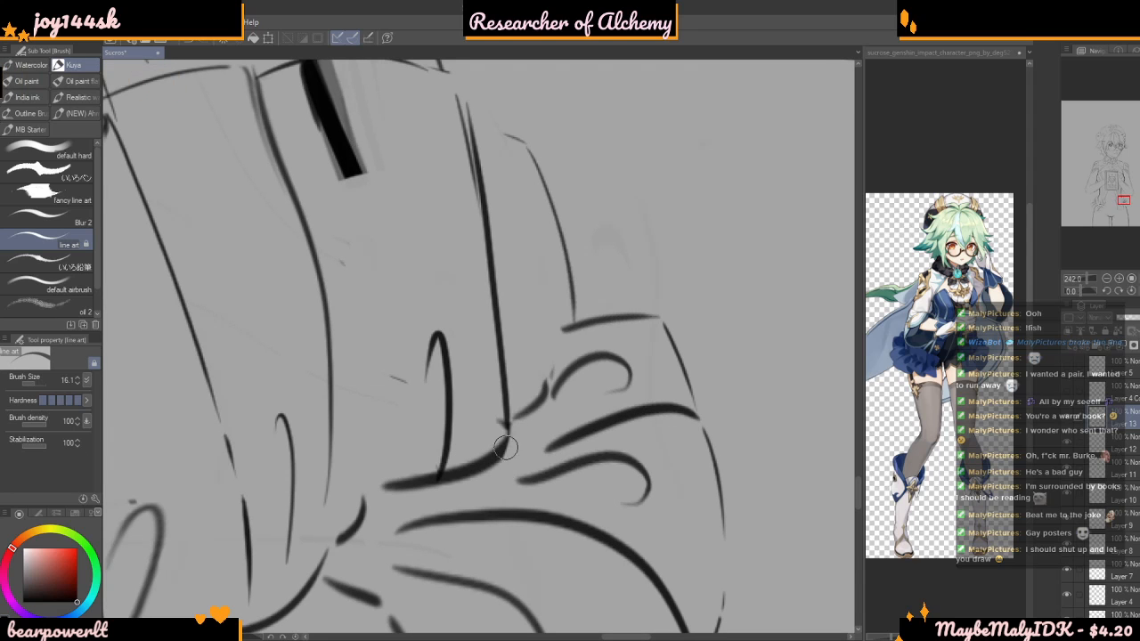
pyautogui.scroll(-2, 445, 486)
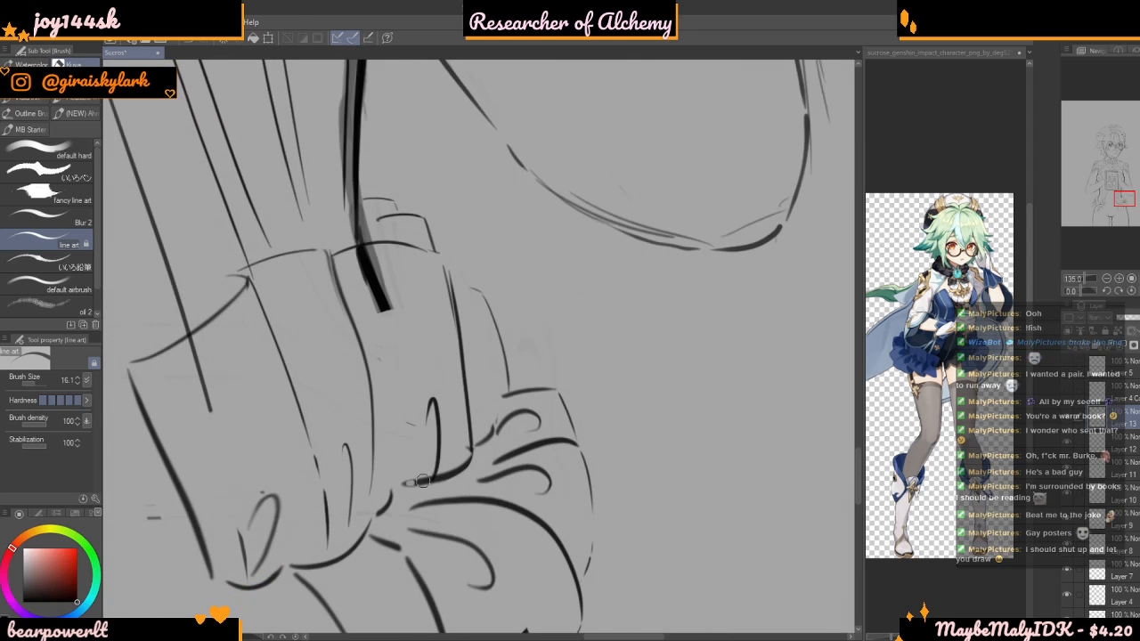
pyautogui.hotkey('ctrl', 'z')
pyautogui.scroll(-6, 447, 347)
pyautogui.scroll(8, 422, 312)
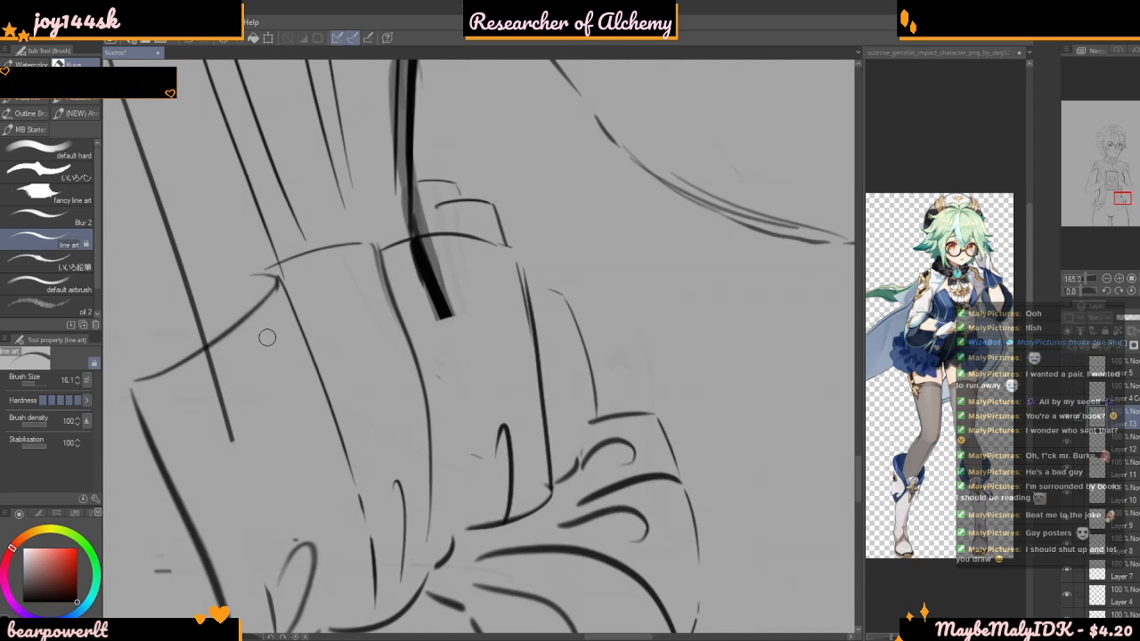
# Erase the upper ruffle's central vertical fold and redraw it as one clean tapering curve from the top edge to the seam
pyautogui.scroll(1, 236, 356)
pyautogui.scroll(-4, 338, 173)
pyautogui.scroll(4, 387, 200)
pyautogui.moveTo(380, 200)
pyautogui.mouseDown()
pyautogui.moveTo(428, 338)
pyautogui.moveTo(383, 223)
pyautogui.mouseUp()
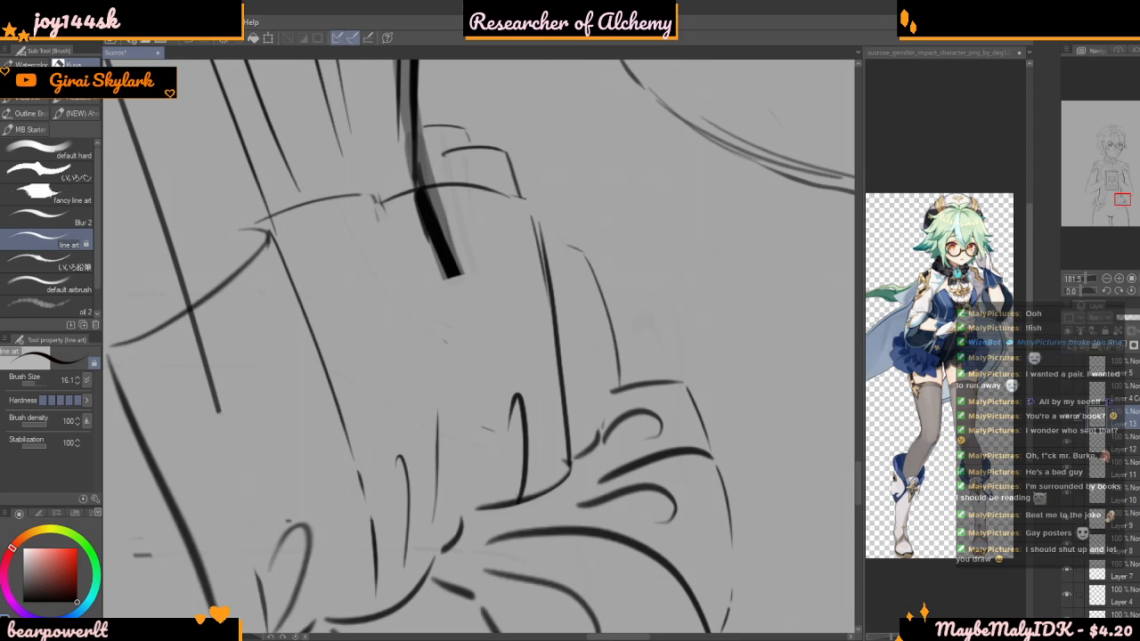
pyautogui.moveTo(378, 196)
pyautogui.mouseDown()
pyautogui.moveTo(435, 402)
pyautogui.moveTo(439, 486)
pyautogui.moveTo(417, 538)
pyautogui.mouseUp()
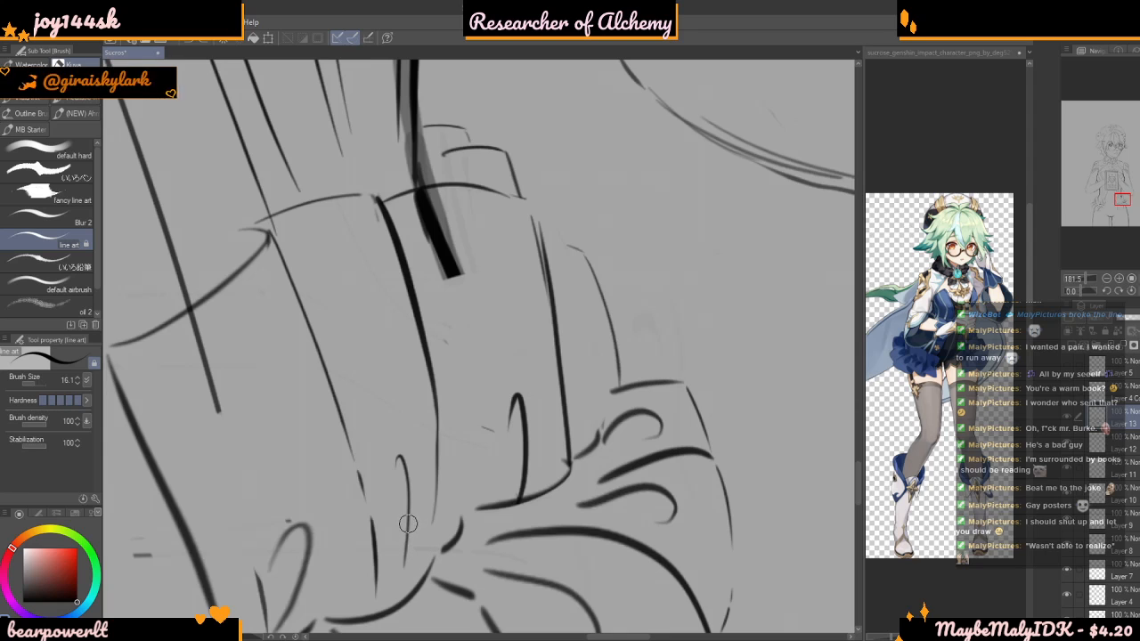
pyautogui.scroll(-2, 374, 460)
pyautogui.scroll(-1, 374, 459)
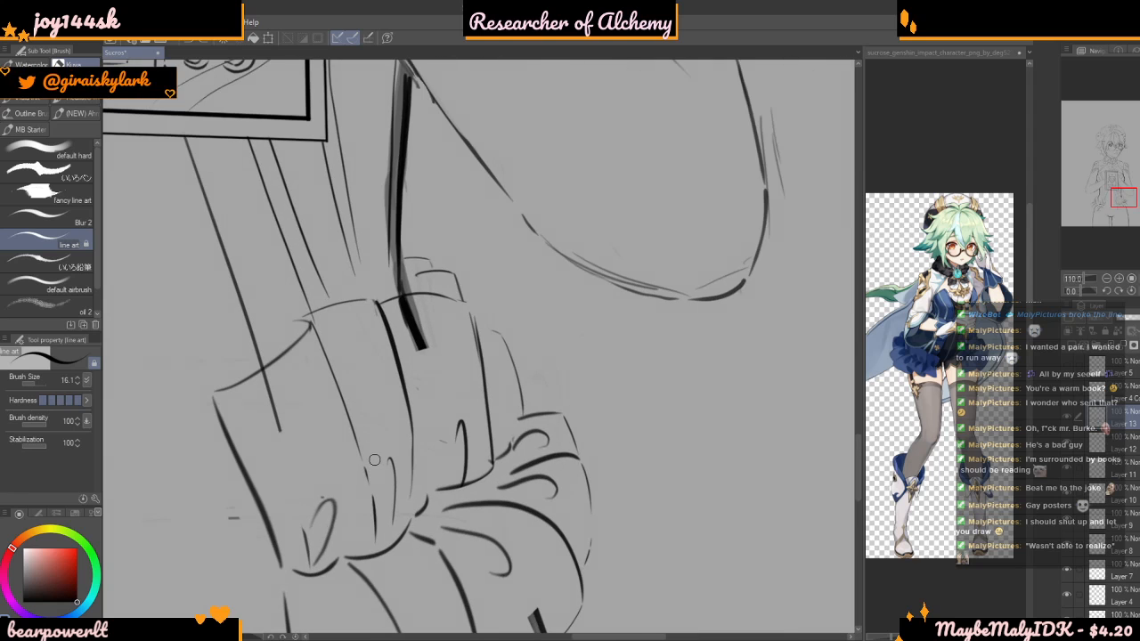
pyautogui.scroll(-2, 375, 459)
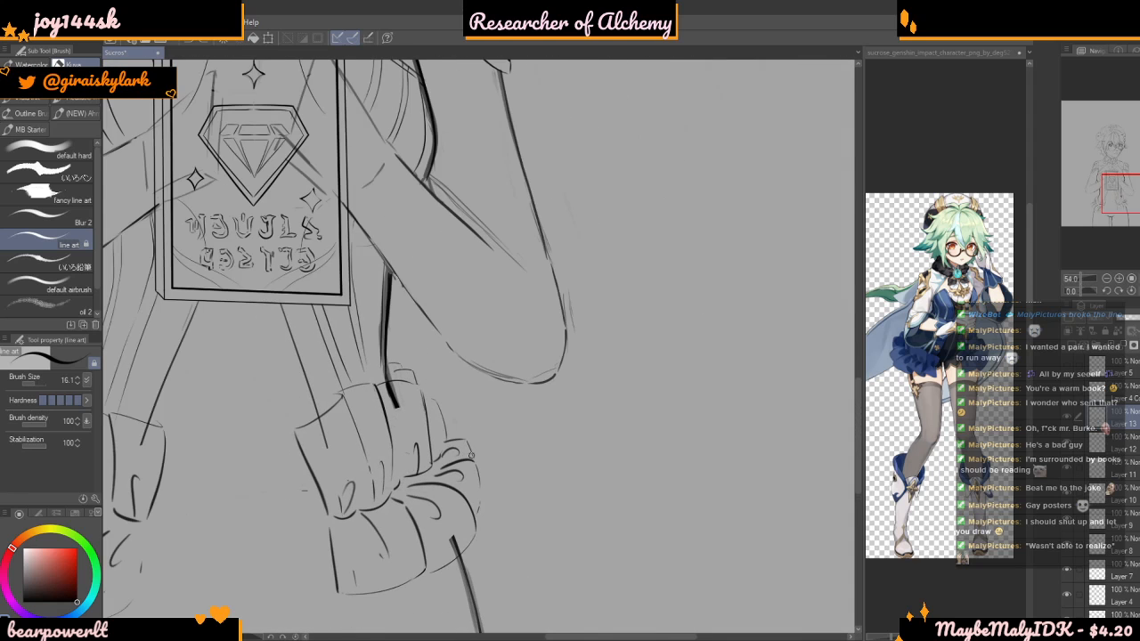
# Draw a small loop fold under the upper ruffle's top edge, just outside the central vertical fold
pyautogui.scroll(1, 468, 457)
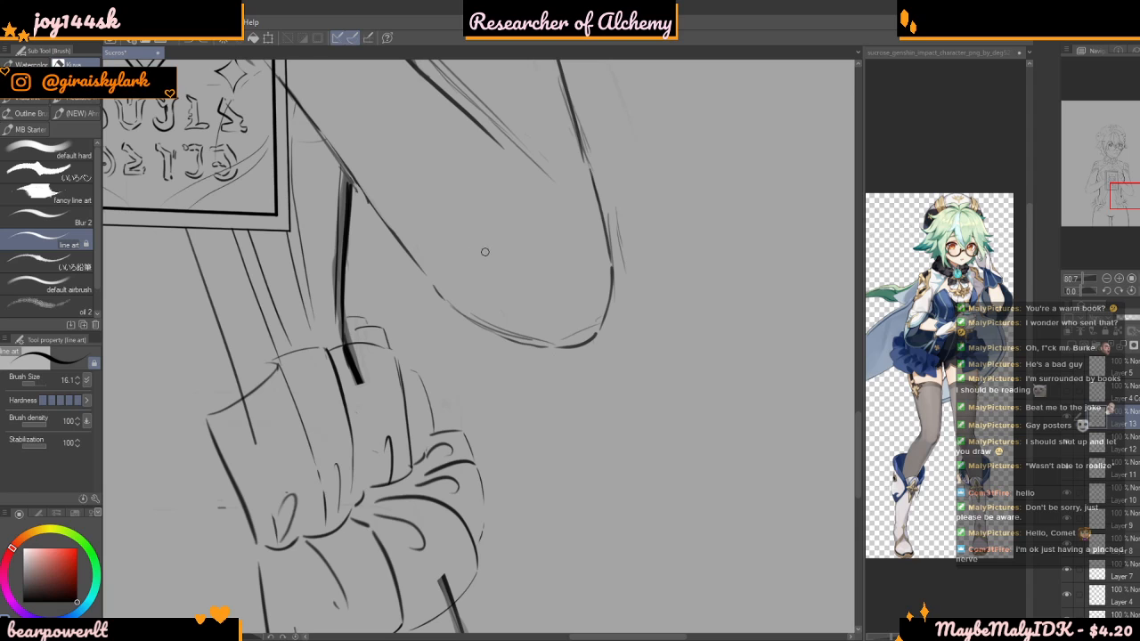
pyautogui.scroll(-2, 312, 375)
pyautogui.scroll(1, 390, 386)
pyautogui.scroll(5, 390, 385)
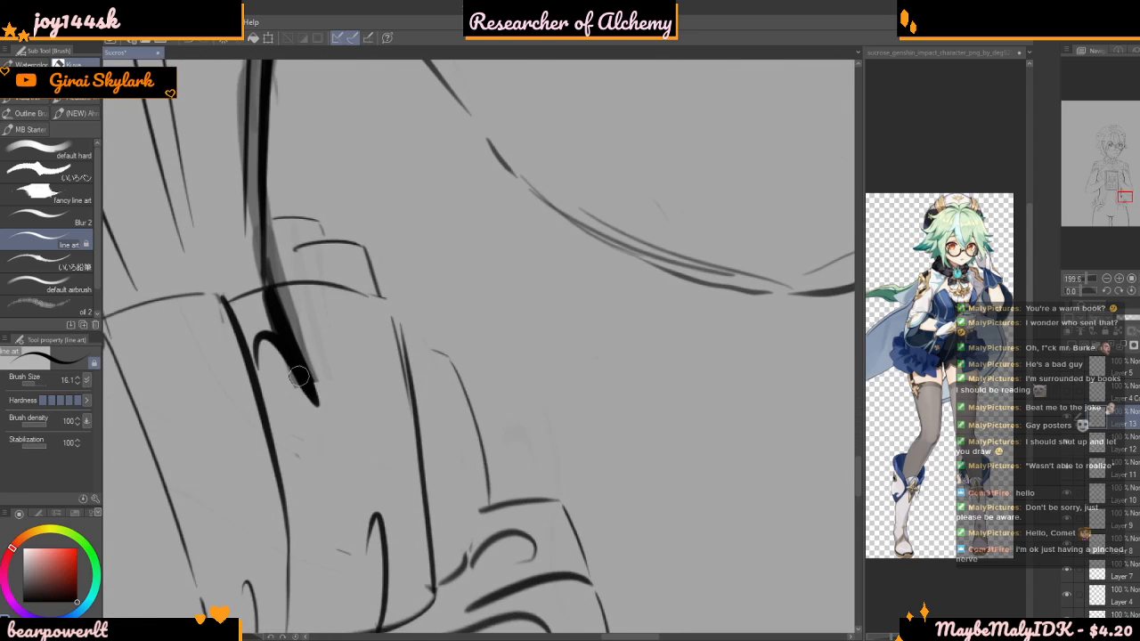
pyautogui.scroll(-8, 438, 321)
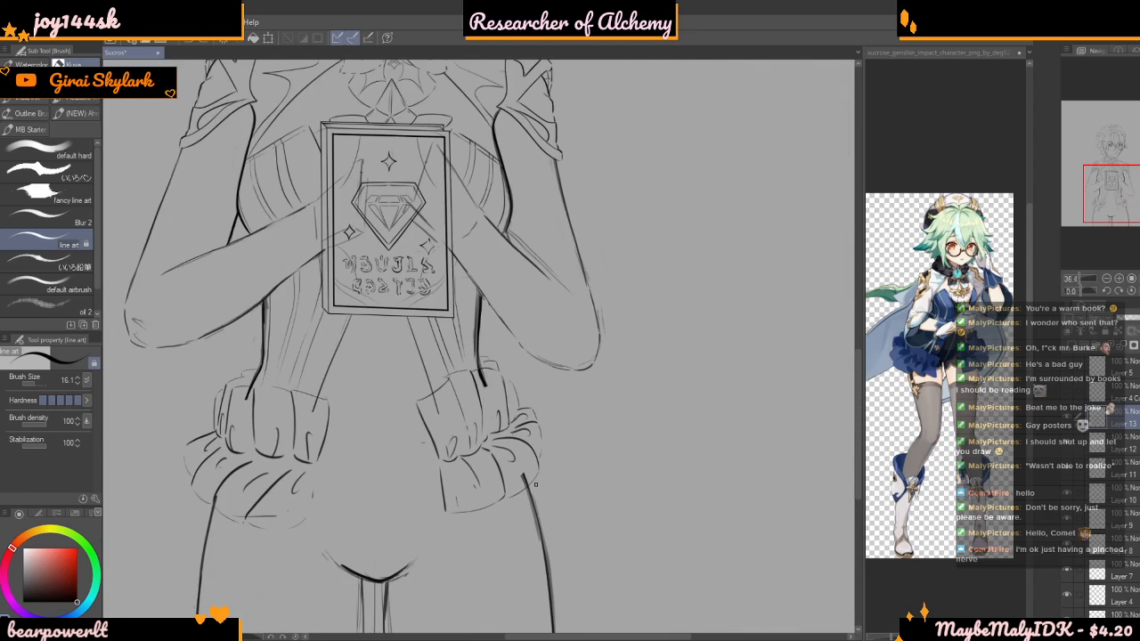
pyautogui.scroll(-3, 548, 498)
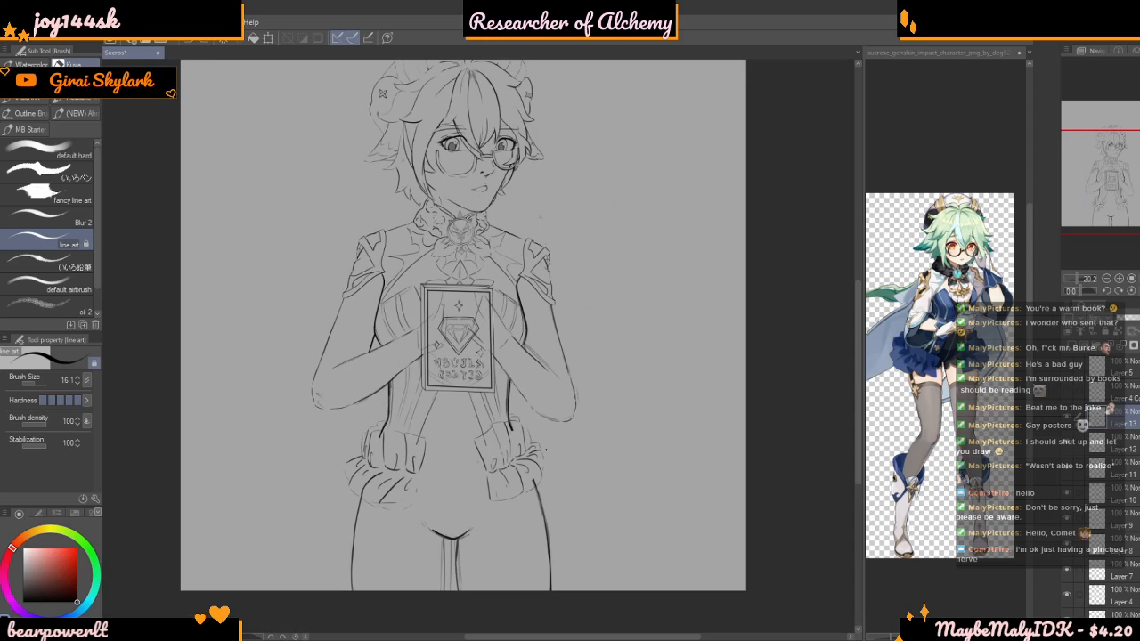
# Make Layer 2 active and erase the body outlines that run through both hip bows, with the brush size at 57.2
pyautogui.scroll(1, 594, 498)
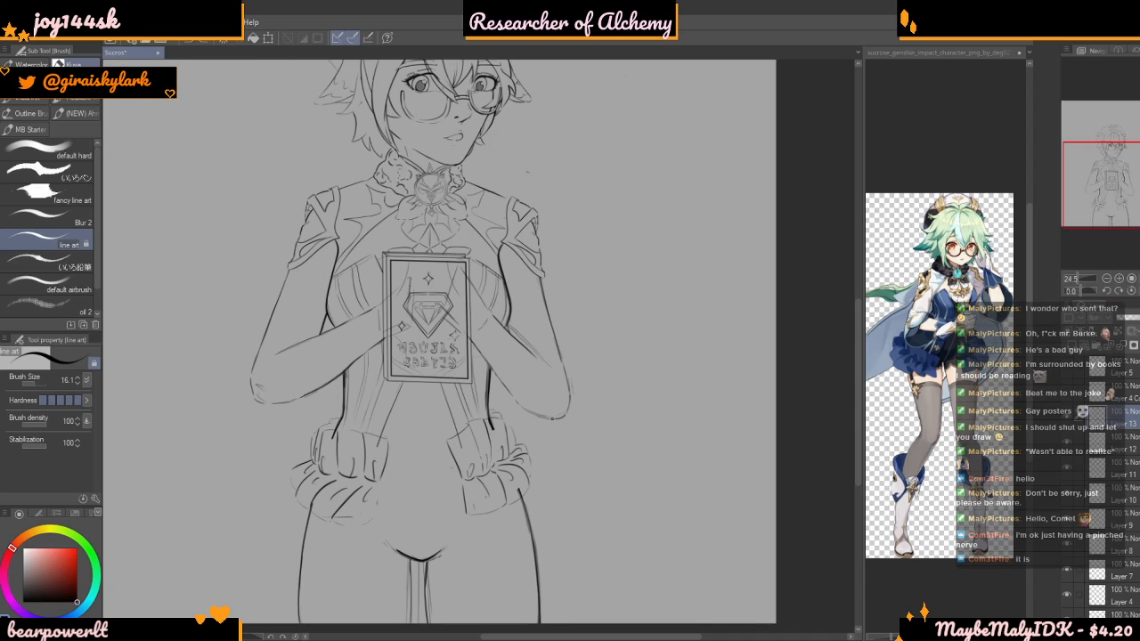
pyautogui.click(38, 385)
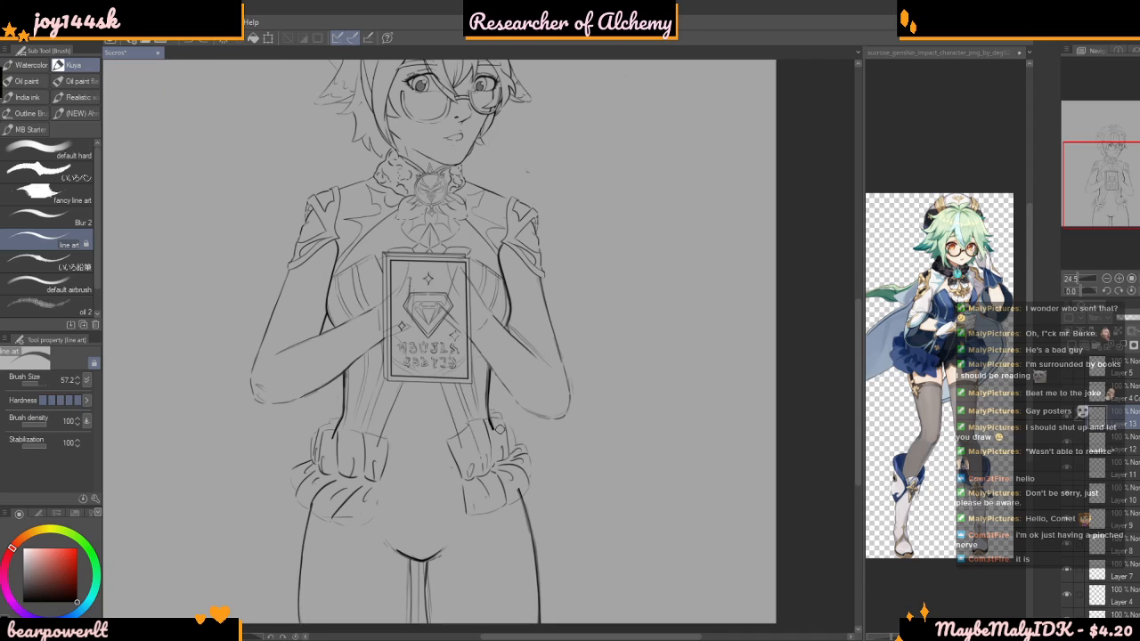
pyautogui.scroll(5, 499, 430)
pyautogui.scroll(-3, 655, 416)
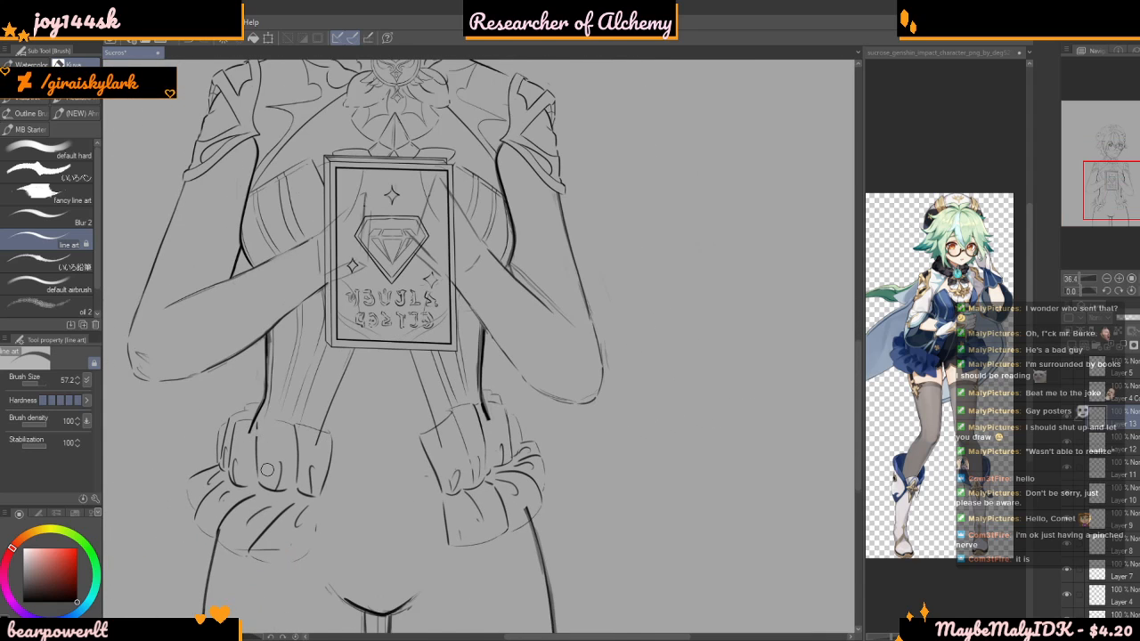
pyautogui.scroll(2, 267, 470)
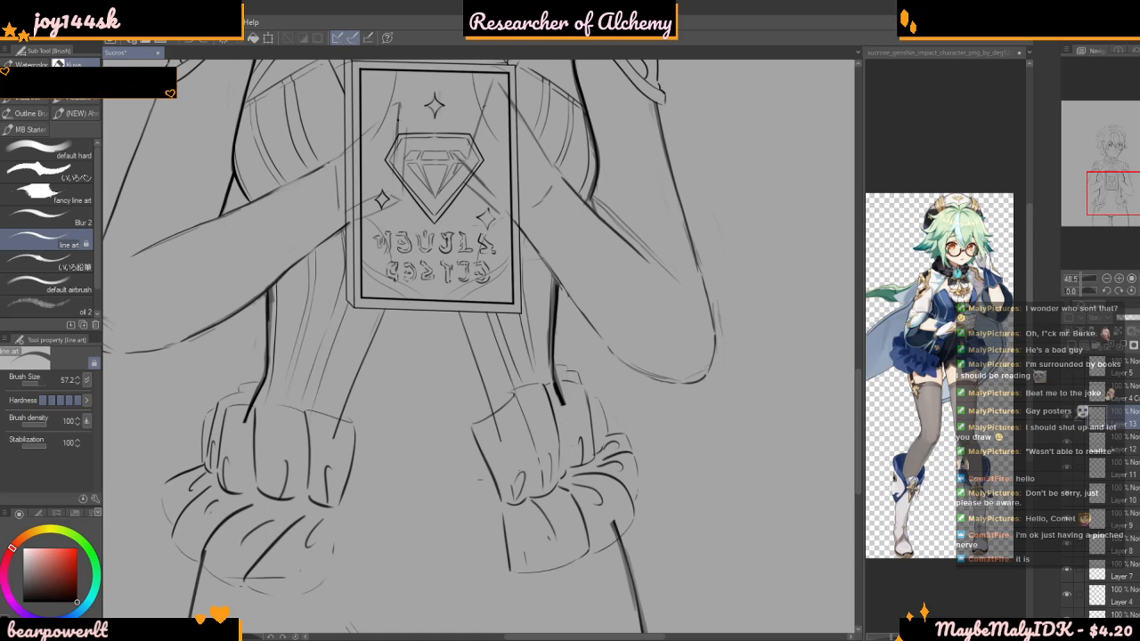
pyautogui.scroll(-3, 1069, 499)
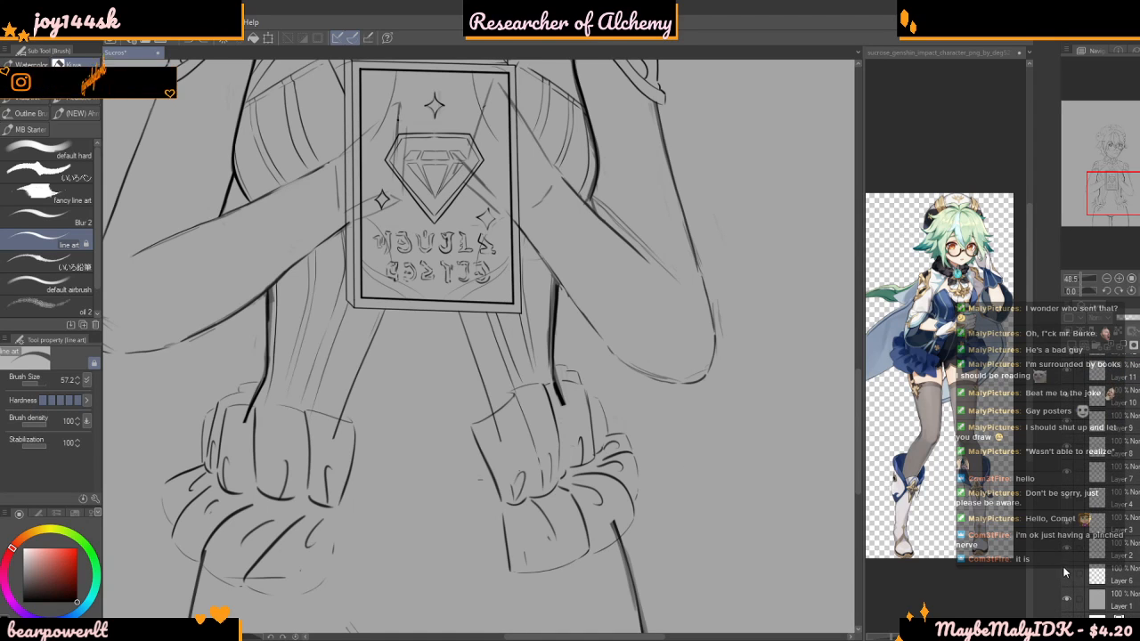
pyautogui.click(1069, 557)
pyautogui.click(1067, 553)
pyautogui.moveTo(541, 402); pyautogui.dragTo(563, 385)
pyautogui.moveTo(613, 526)
pyautogui.mouseDown()
pyautogui.moveTo(604, 542)
pyautogui.moveTo(618, 527)
pyautogui.mouseUp()
pyautogui.moveTo(239, 428); pyautogui.dragTo(248, 412)
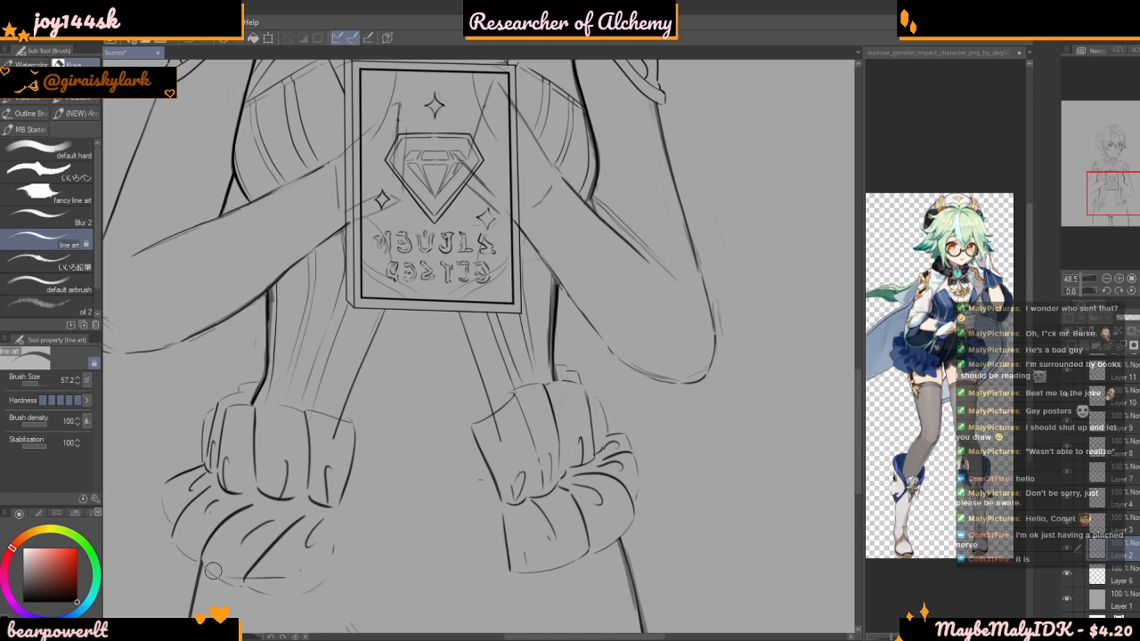
# Check the layers from Layer 3 up to Layer 10, toggle Layer 10's visibility and make Layer 10 active
pyautogui.click(1076, 527)
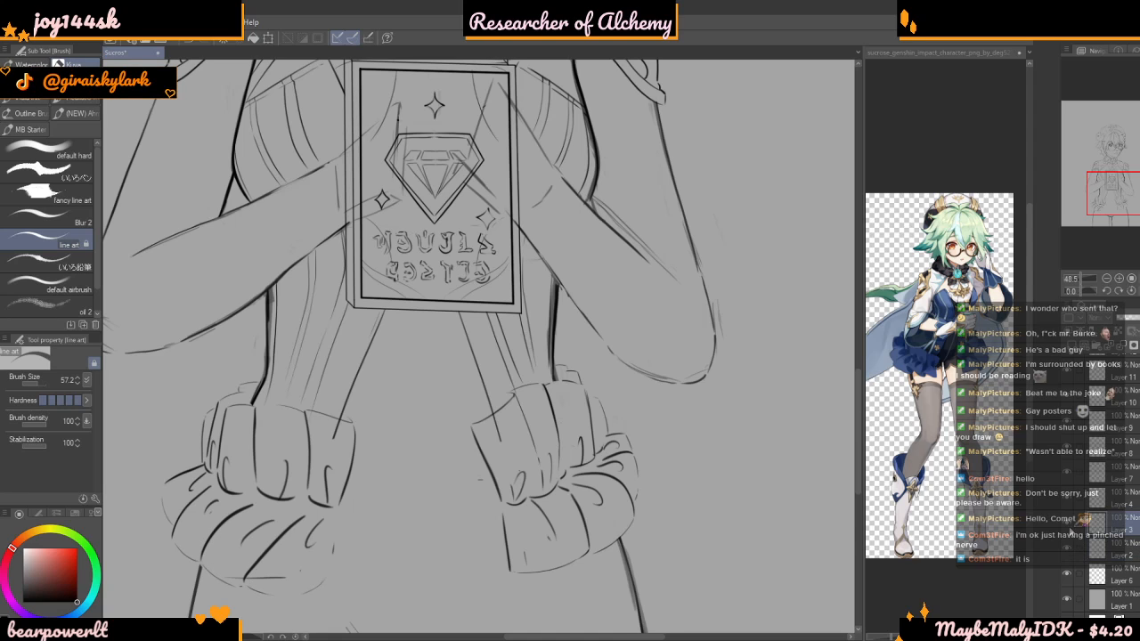
pyautogui.click(1071, 497)
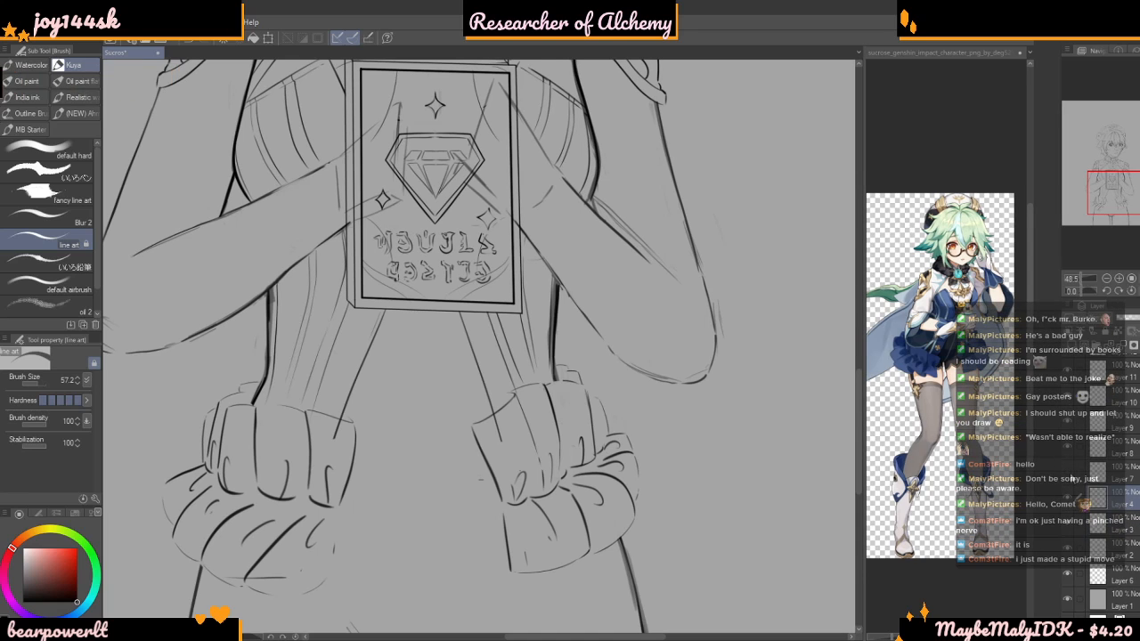
pyautogui.click(1075, 474)
pyautogui.click(1074, 451)
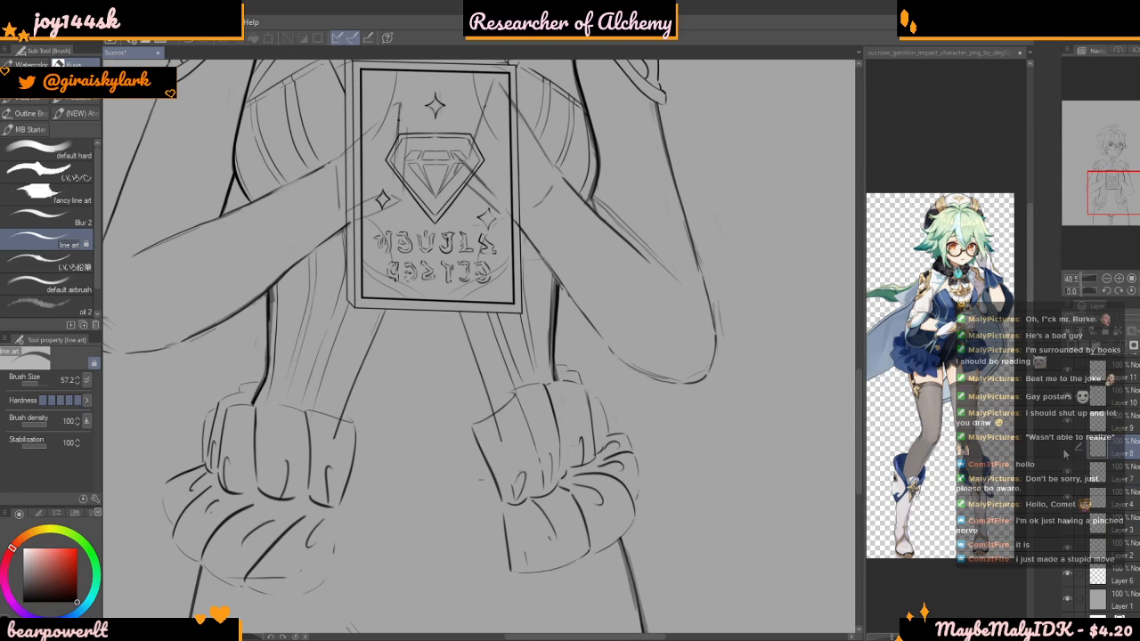
pyautogui.click(1078, 423)
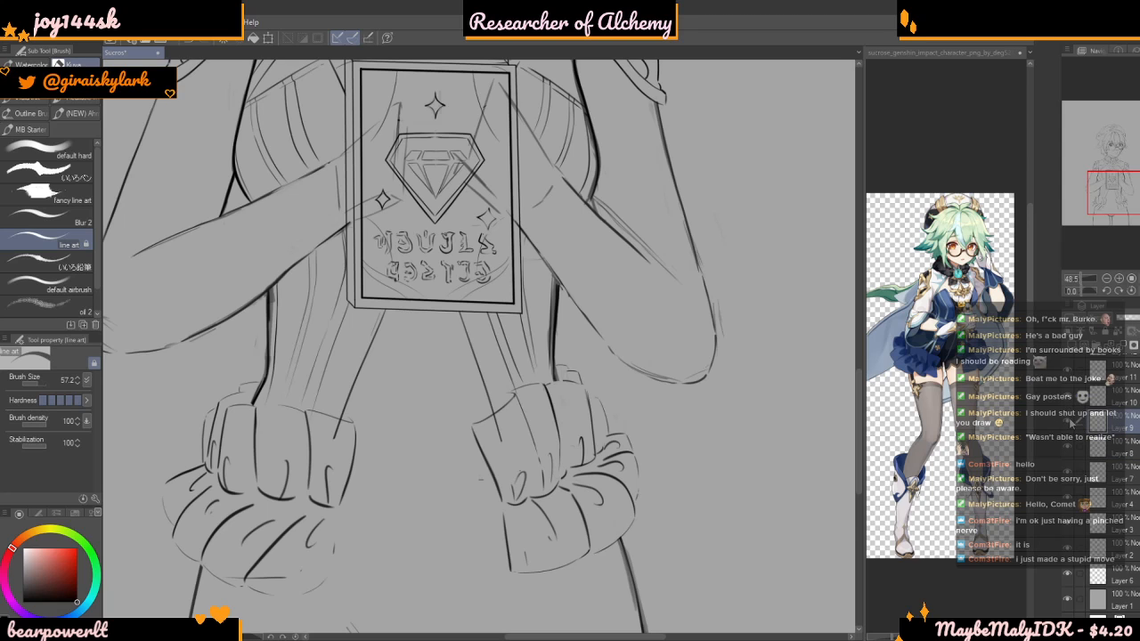
pyautogui.click(1069, 405)
pyautogui.click(1067, 401)
pyautogui.click(1081, 401)
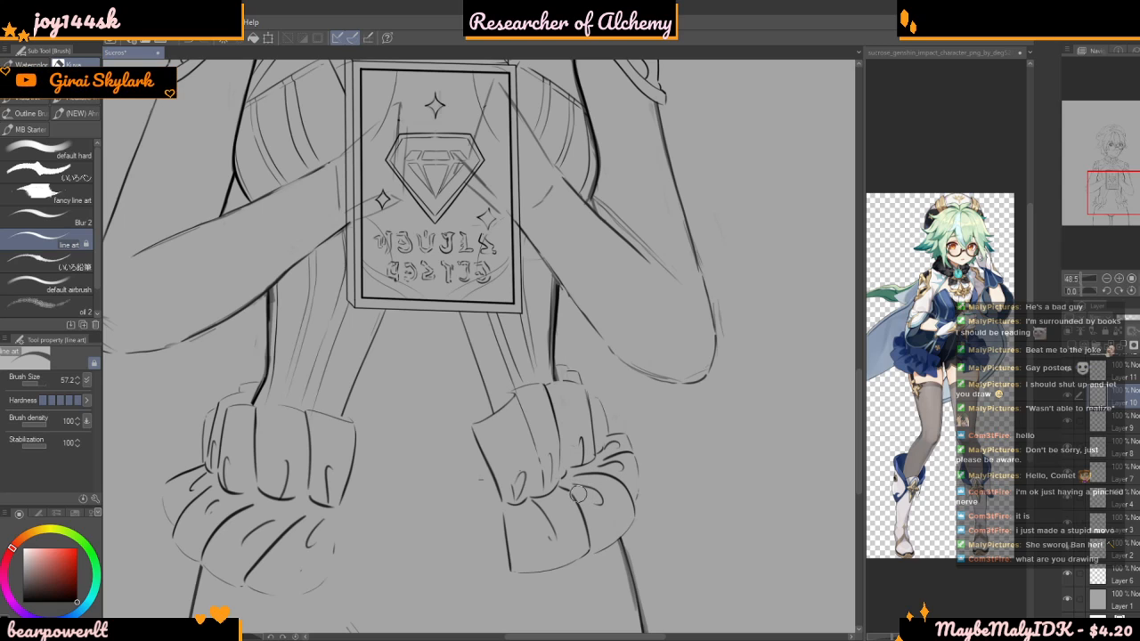
# Examine the hip bows' proportions and line work against the full figure
pyautogui.moveTo(585, 637); pyautogui.dragTo(584, 637)
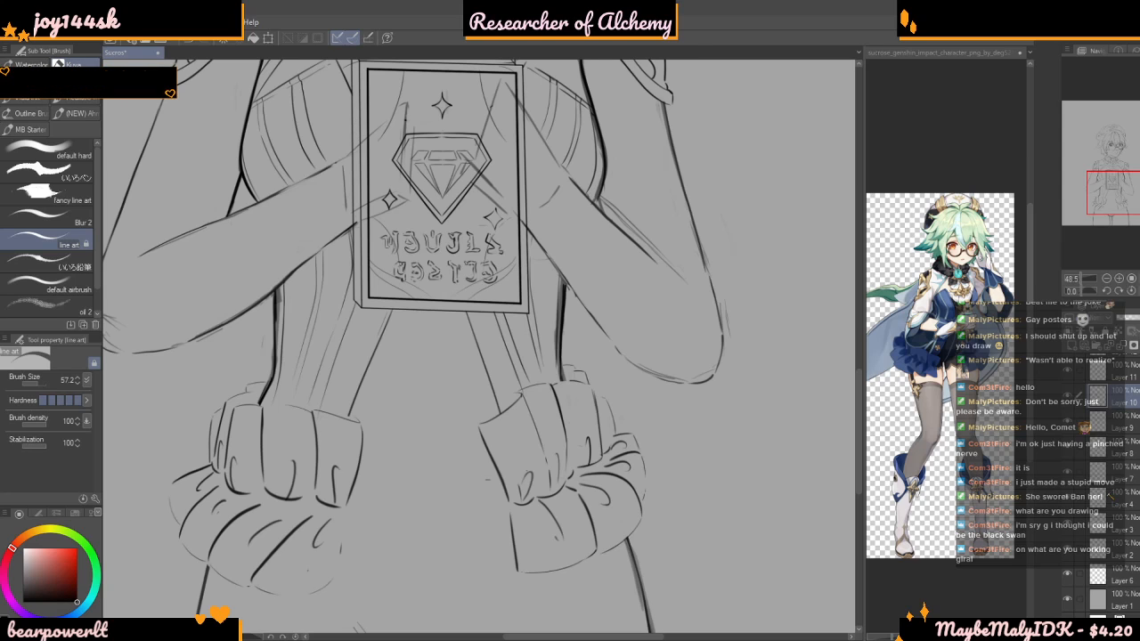
pyautogui.scroll(-6, 606, 340)
pyautogui.scroll(3, 607, 339)
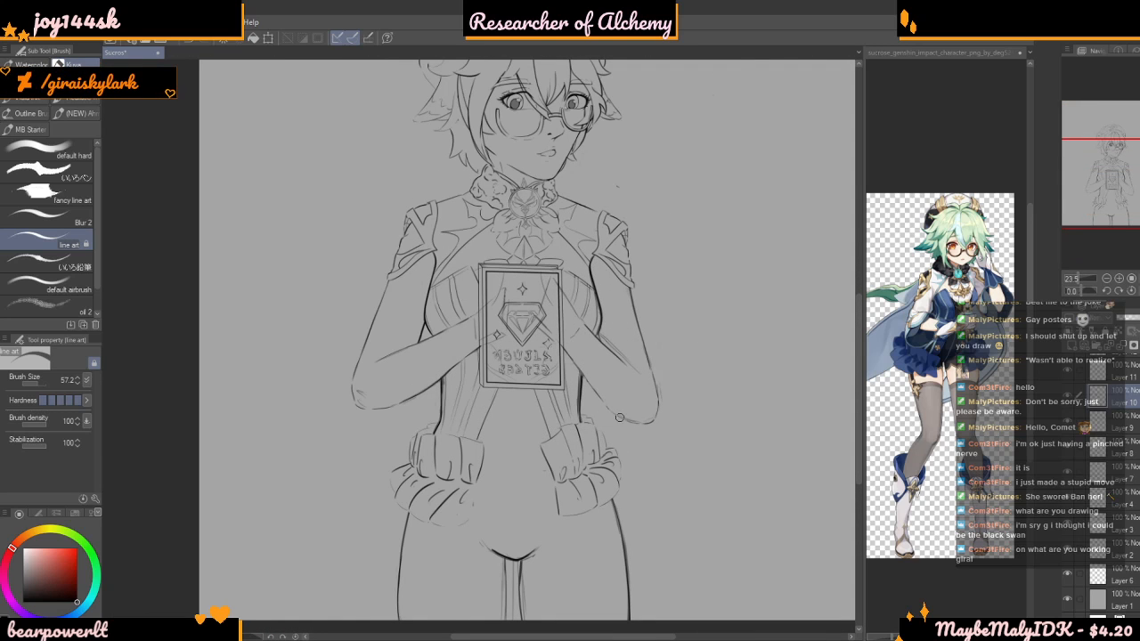
pyautogui.scroll(-2, 518, 480)
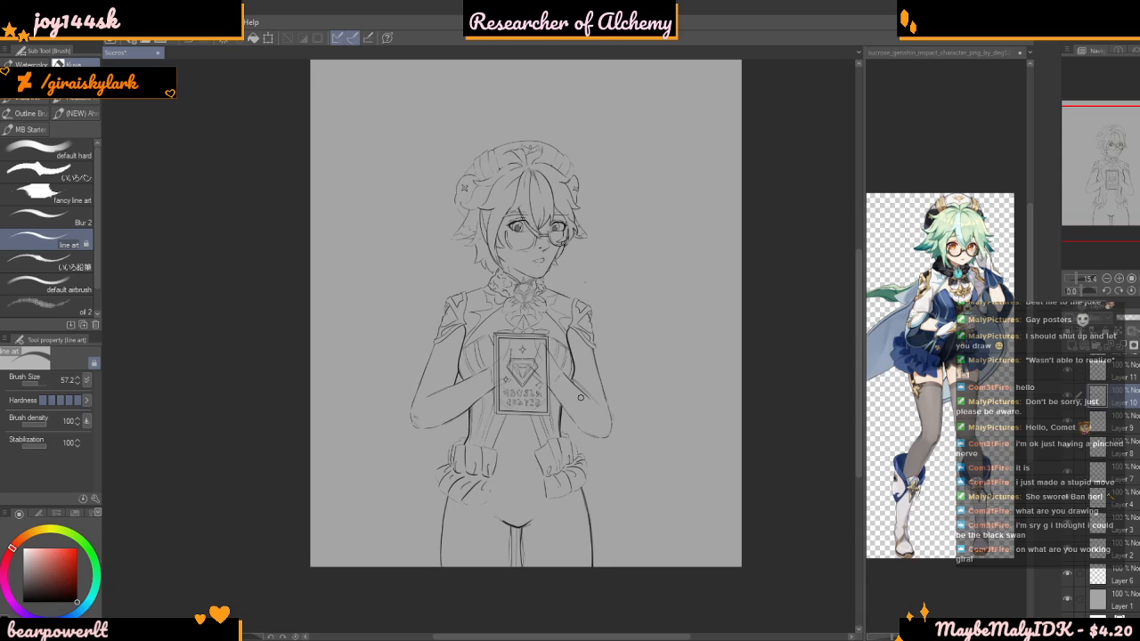
pyautogui.scroll(2, 606, 454)
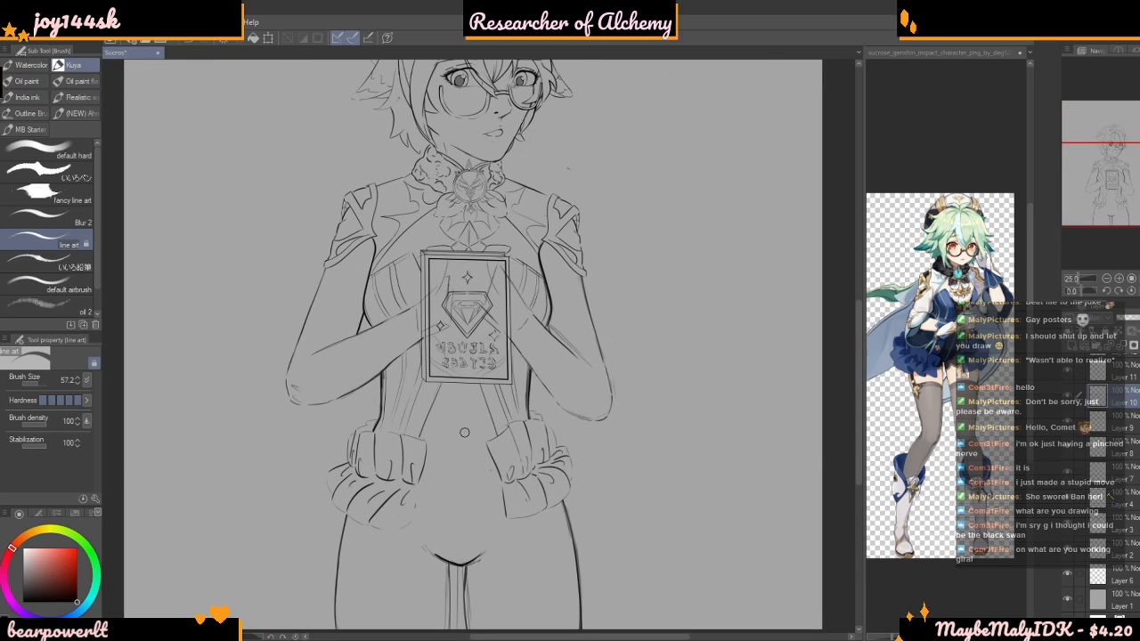
pyautogui.scroll(-2, 446, 437)
pyautogui.scroll(3, 446, 437)
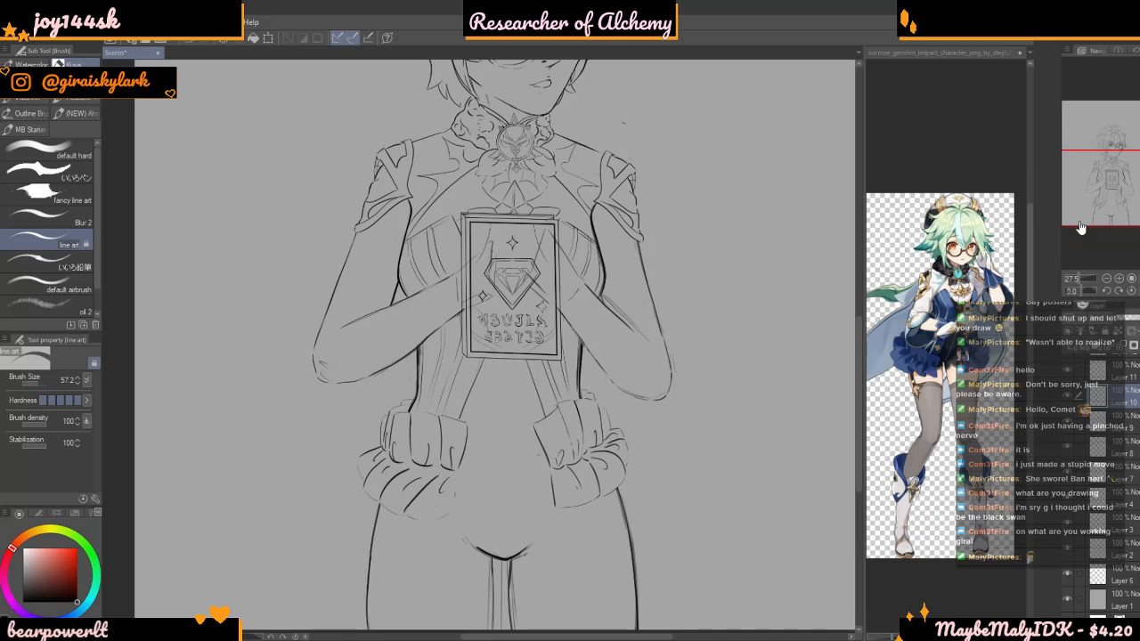
pyautogui.scroll(-2, 668, 418)
pyautogui.scroll(4, 668, 428)
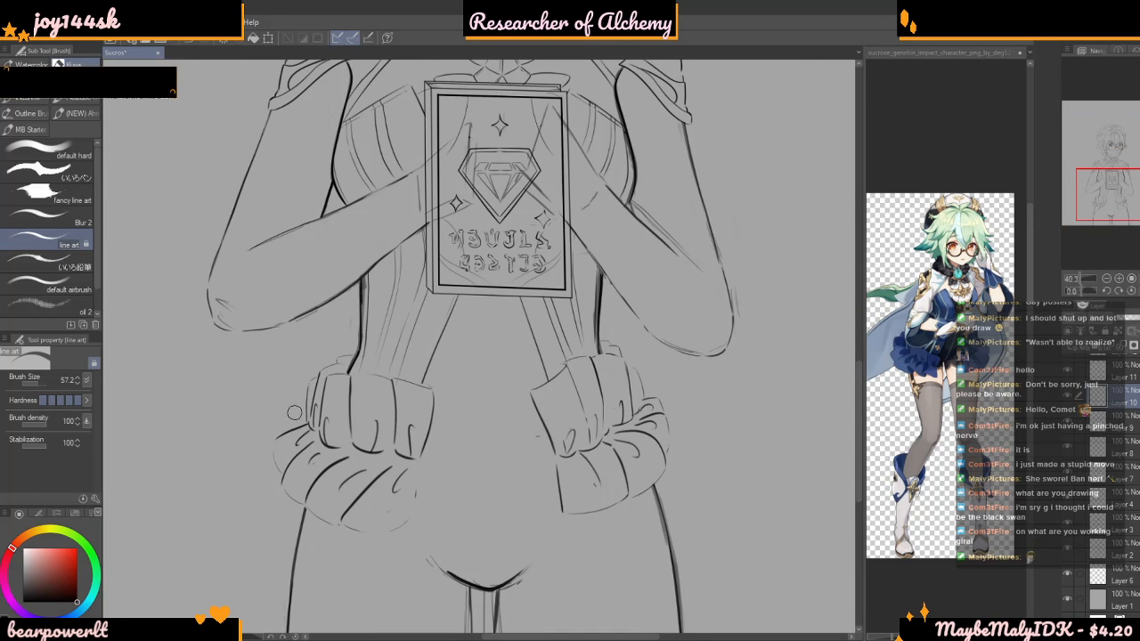
# Redraw a curved fold line on the left hip bow's ruffles with the brush size at 12.5
pyautogui.moveTo(102, 417); pyautogui.dragTo(73, 381)
pyautogui.scroll(5, 290, 440)
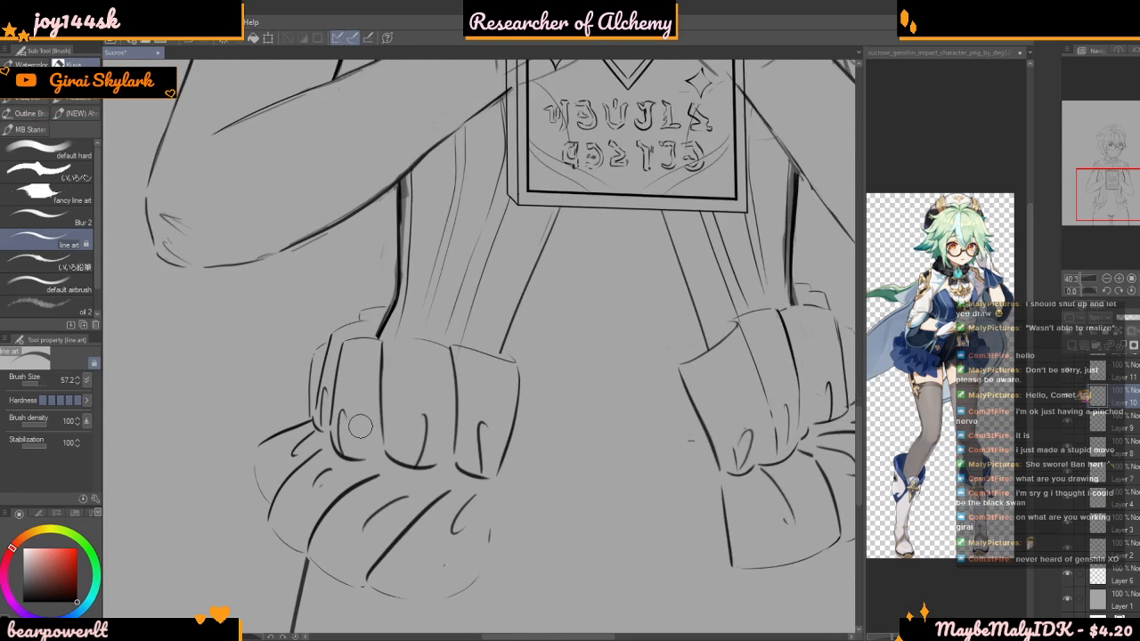
pyautogui.moveTo(44, 390); pyautogui.dragTo(36, 385)
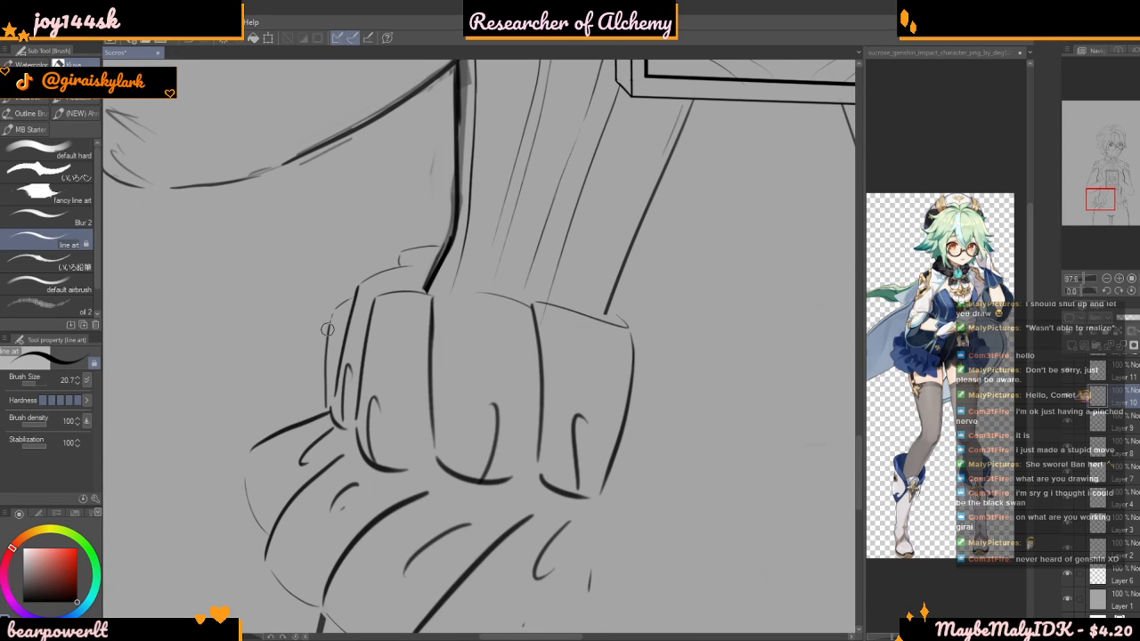
pyautogui.scroll(3, 319, 343)
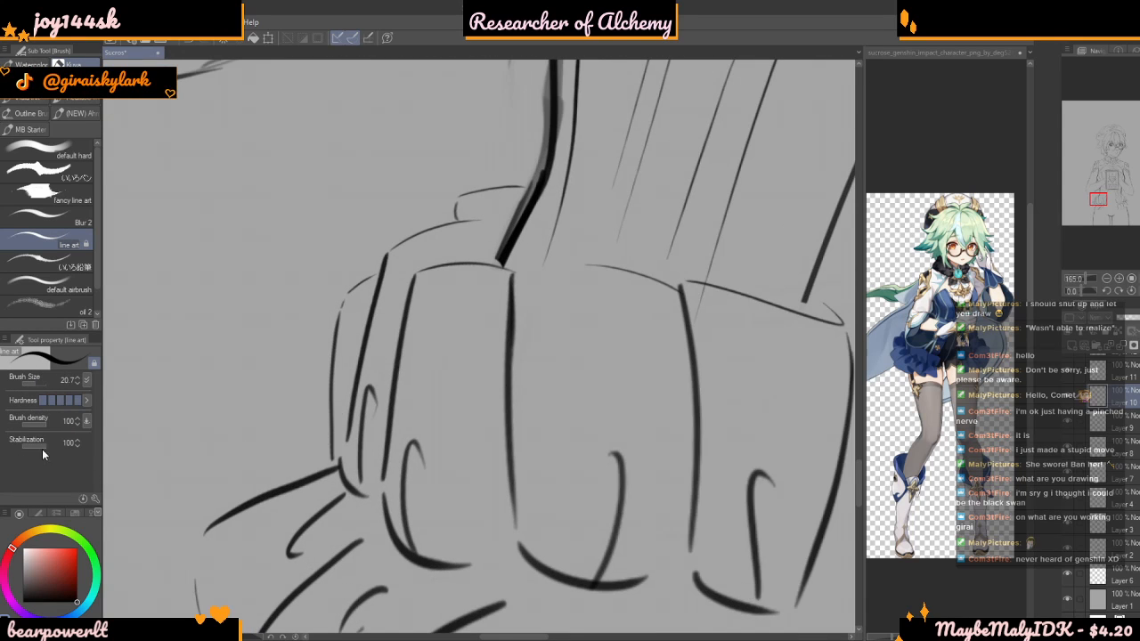
pyautogui.scroll(1, 354, 394)
pyautogui.scroll(-1, 294, 448)
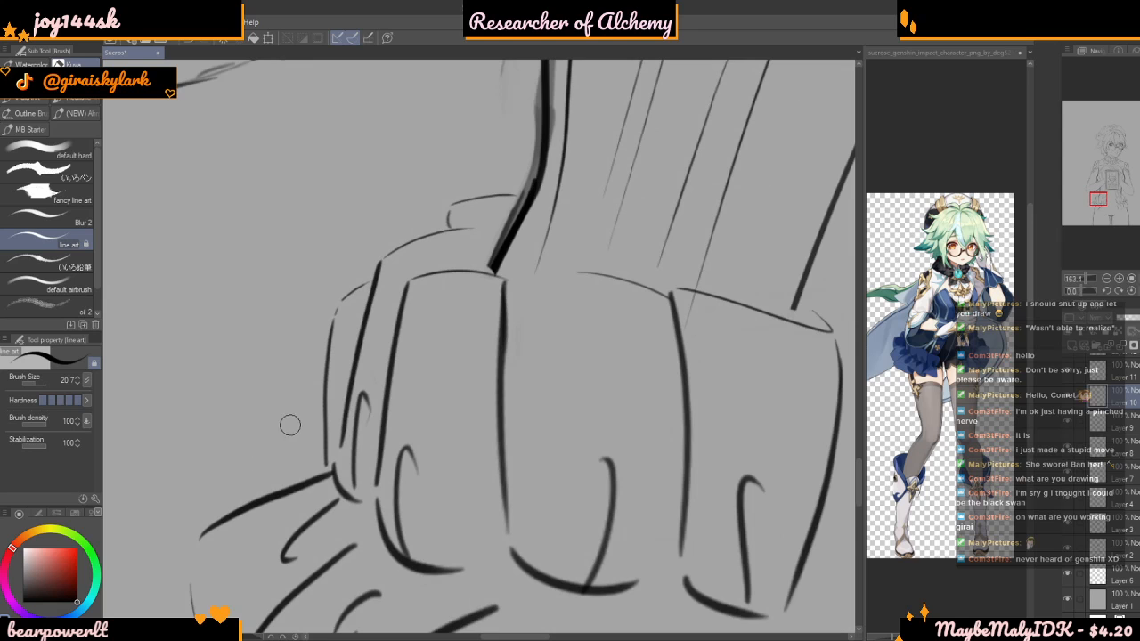
pyautogui.moveTo(41, 383); pyautogui.dragTo(33, 384)
pyautogui.scroll(-3, 531, 357)
pyautogui.scroll(-3, 550, 307)
pyautogui.scroll(5, 445, 383)
pyautogui.moveTo(485, 400)
pyautogui.mouseDown()
pyautogui.moveTo(318, 472)
pyautogui.moveTo(312, 486)
pyautogui.mouseUp()
pyautogui.hotkey('ctrl', 'z')
pyautogui.moveTo(461, 403)
pyautogui.mouseDown()
pyautogui.moveTo(359, 442)
pyautogui.moveTo(319, 506)
pyautogui.mouseUp()
pyautogui.scroll(-3, 358, 417)
pyautogui.scroll(-8, 370, 383)
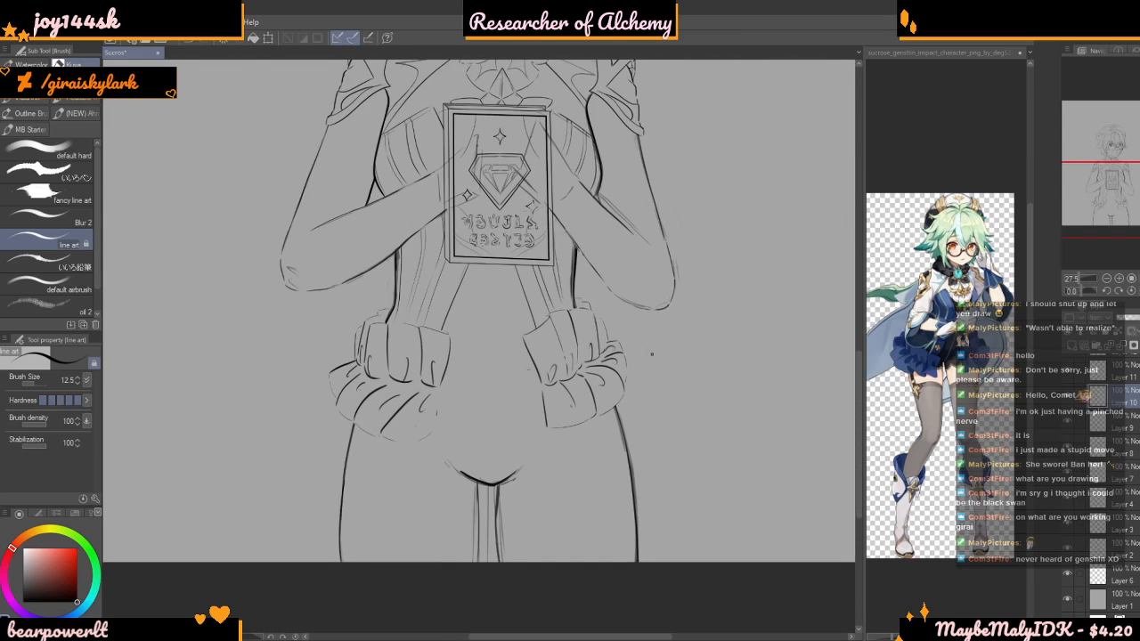
# Set the brush size to 26.7 for the right bow, make Layer 2 active and toggle its visibility to check its lines
pyautogui.scroll(6, 661, 361)
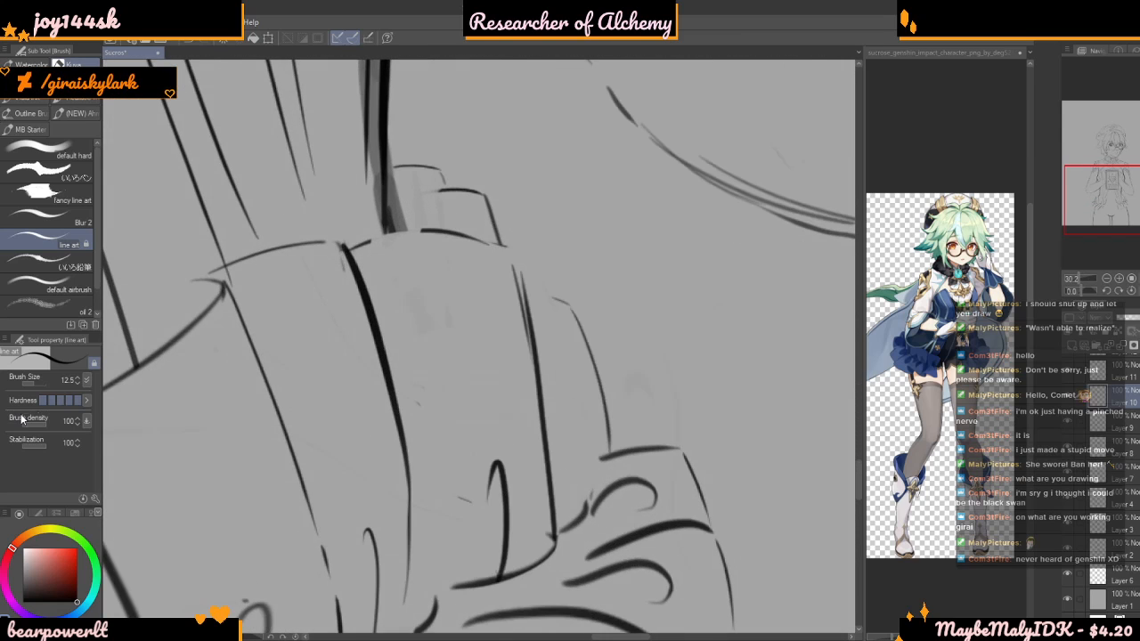
pyautogui.moveTo(33, 385); pyautogui.dragTo(35, 387)
pyautogui.scroll(-1, 554, 303)
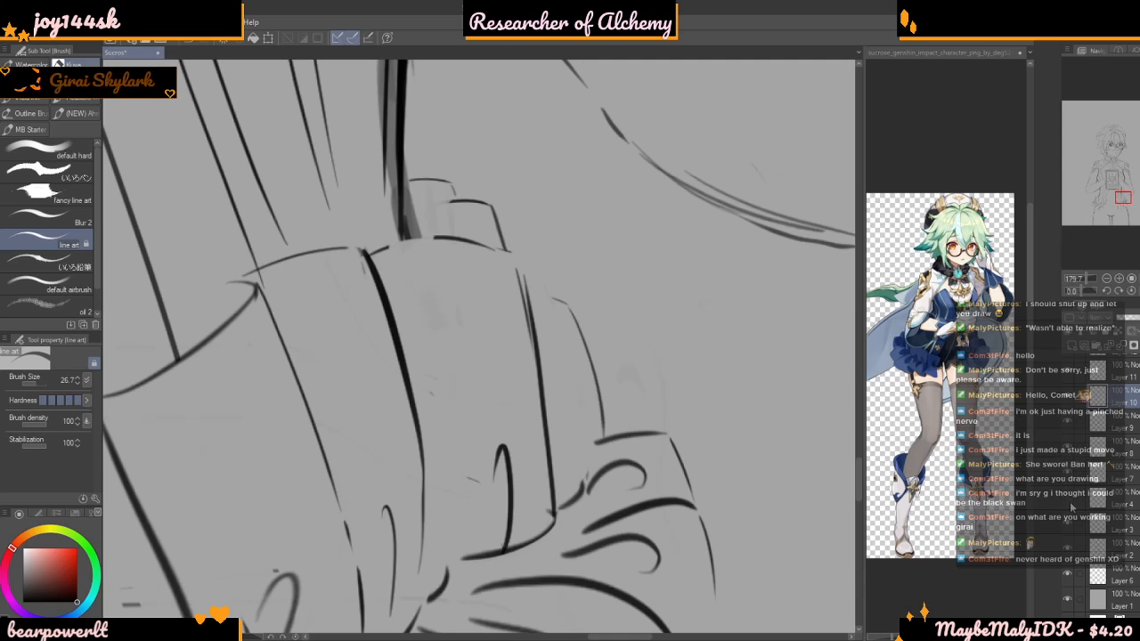
pyautogui.click(1068, 551)
pyautogui.click(1068, 551)
pyautogui.click(1090, 552)
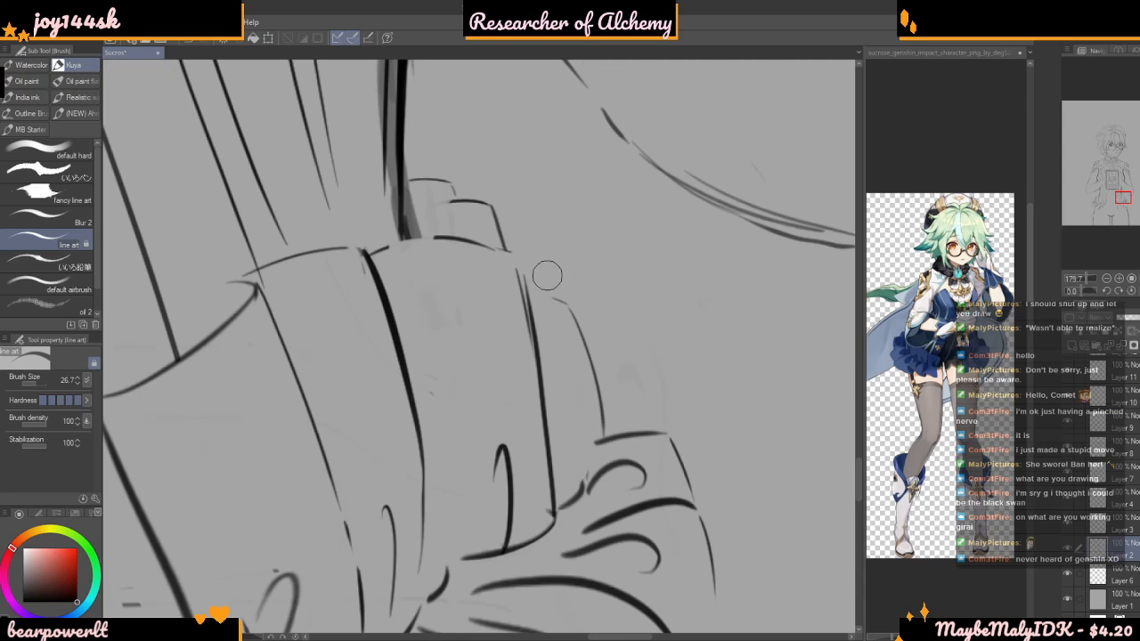
pyautogui.click(1069, 553)
pyautogui.click(1069, 553)
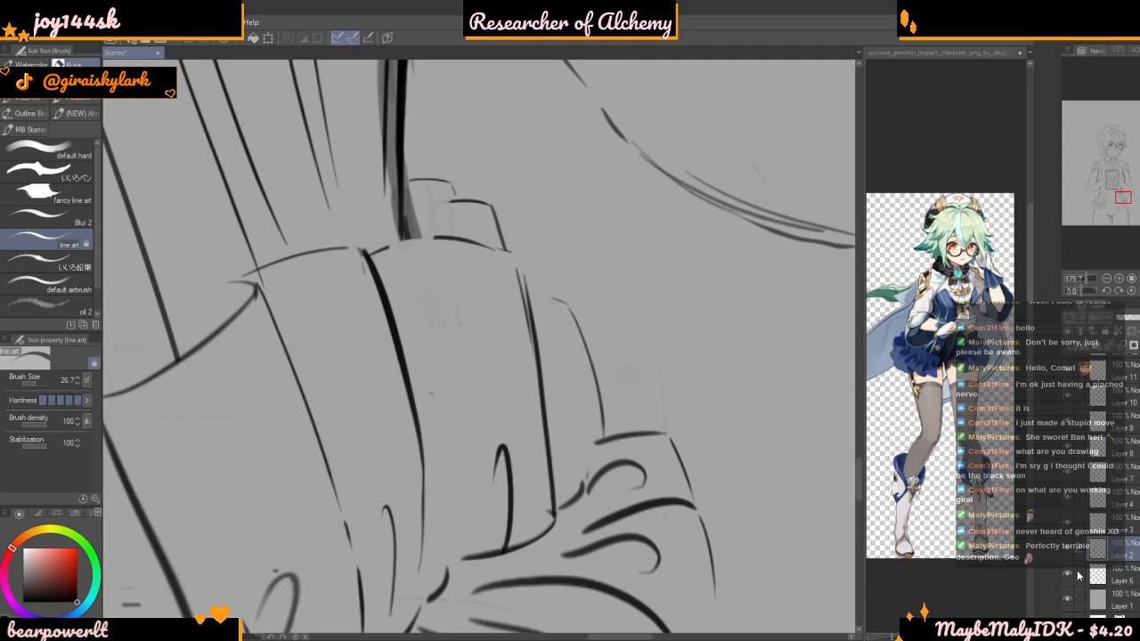
# Make Layer 13 active and erase the outer edge line of the right bow's upper ruffle
pyautogui.scroll(4, 1088, 588)
pyautogui.click(1076, 421)
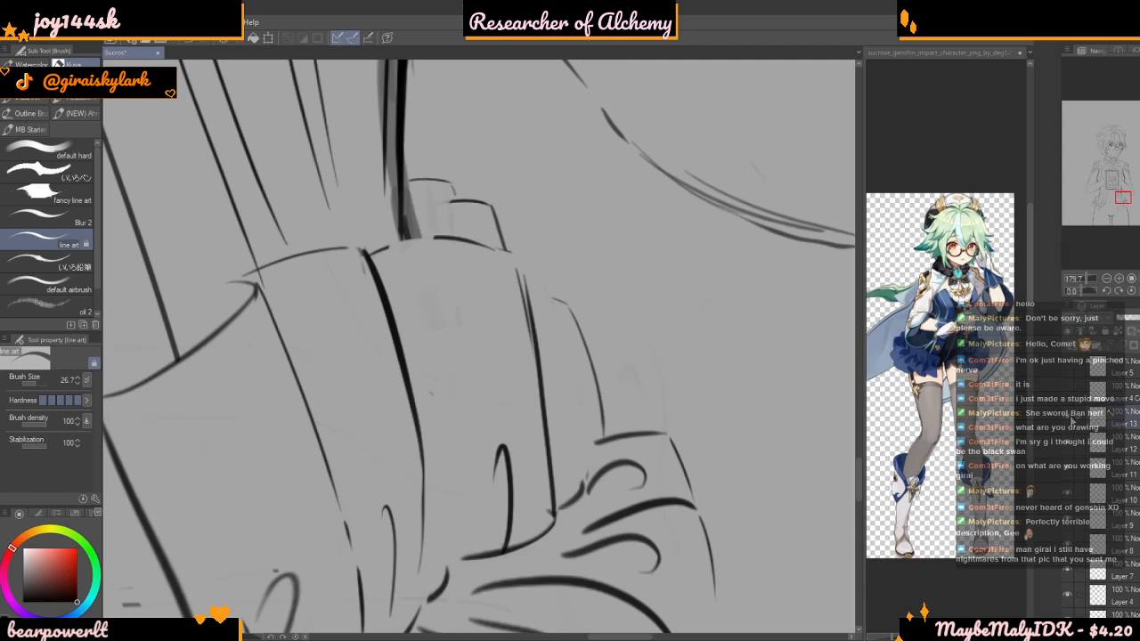
pyautogui.click(1069, 422)
pyautogui.click(1069, 421)
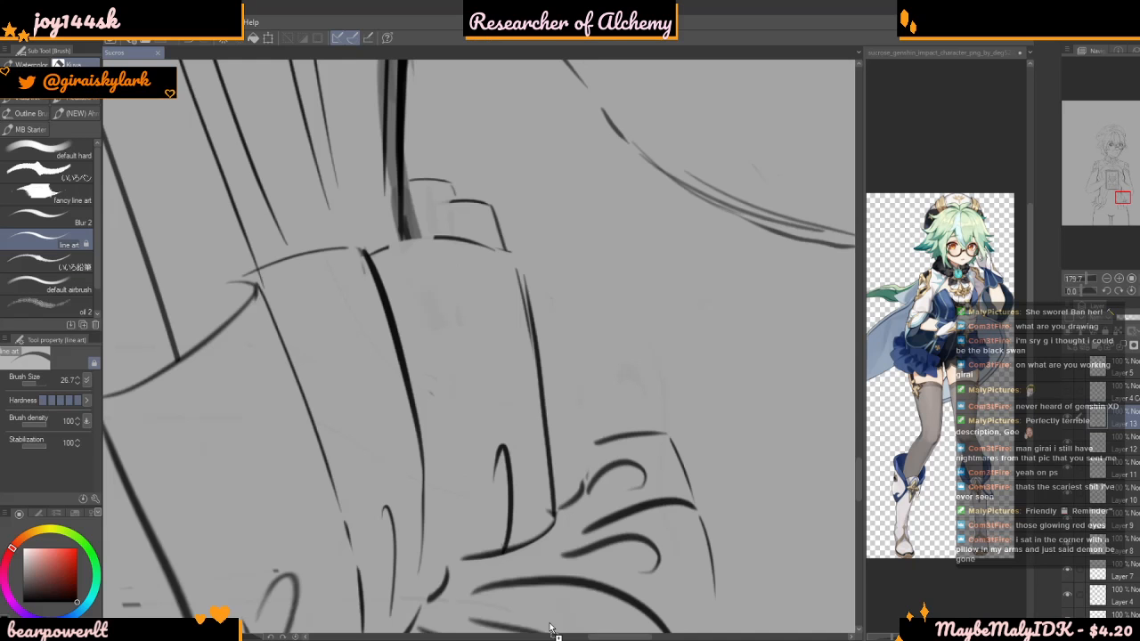
# Open the painting of the snarling wolf and examine its upper part up close
pyautogui.moveTo(555, 630); pyautogui.dragTo(552, 531)
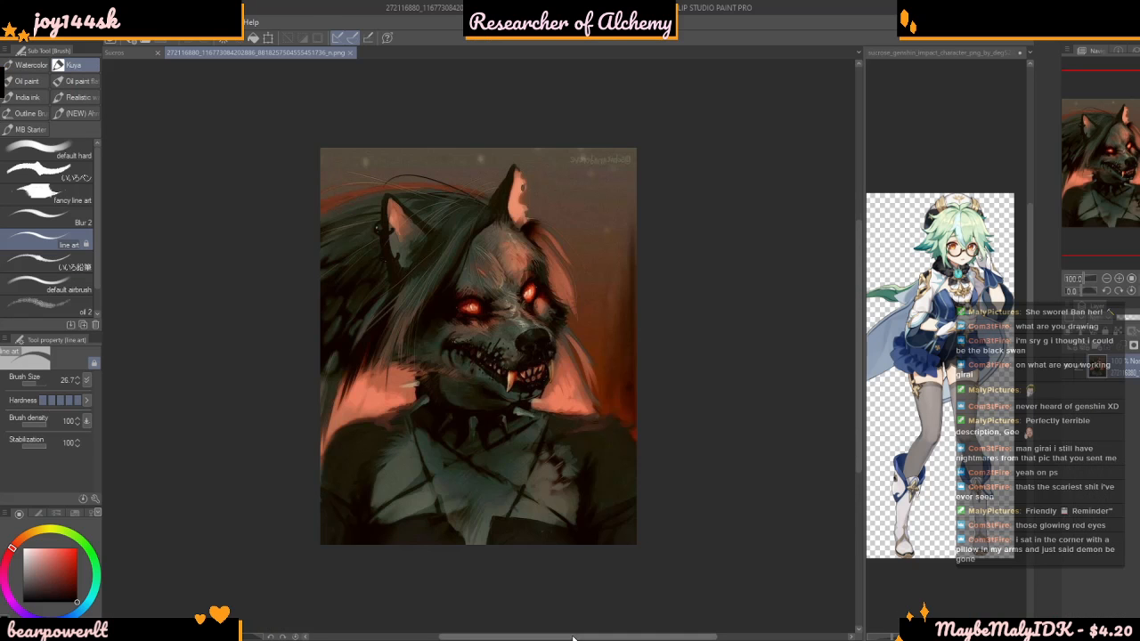
pyautogui.scroll(3, 503, 366)
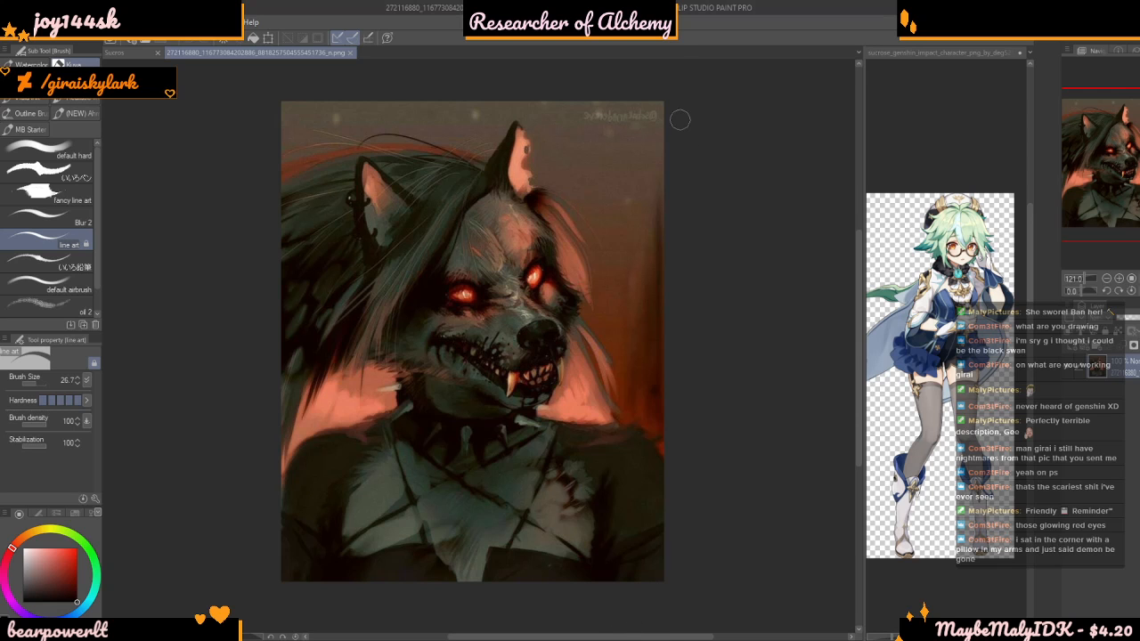
pyautogui.scroll(3, 648, 71)
pyautogui.scroll(-5, 739, 338)
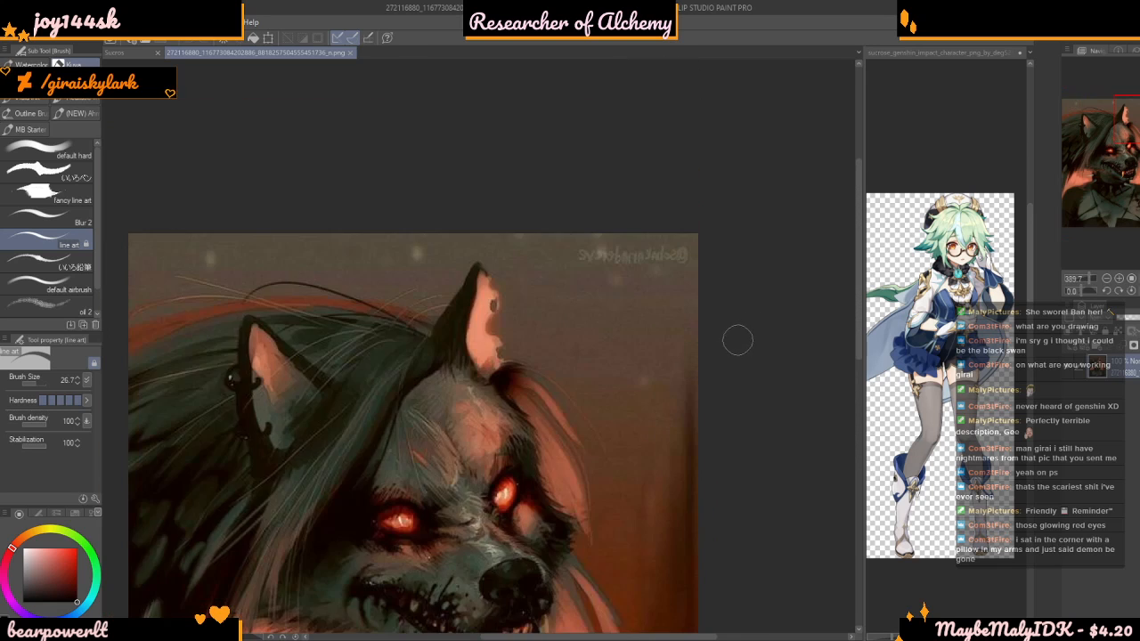
pyautogui.scroll(5, 681, 188)
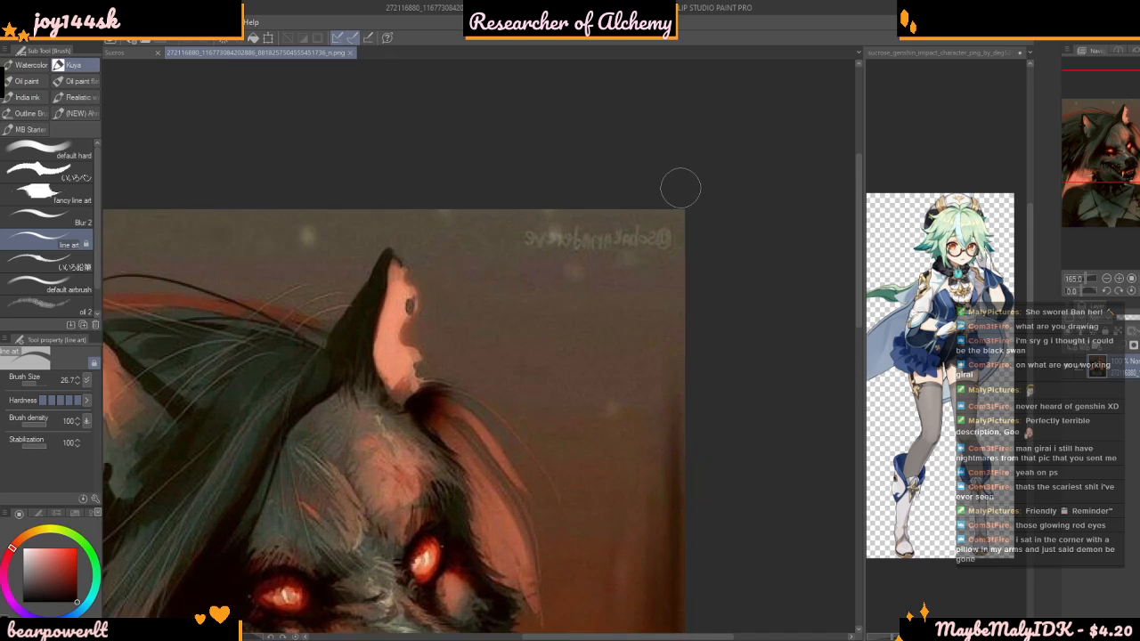
pyautogui.scroll(-5, 681, 188)
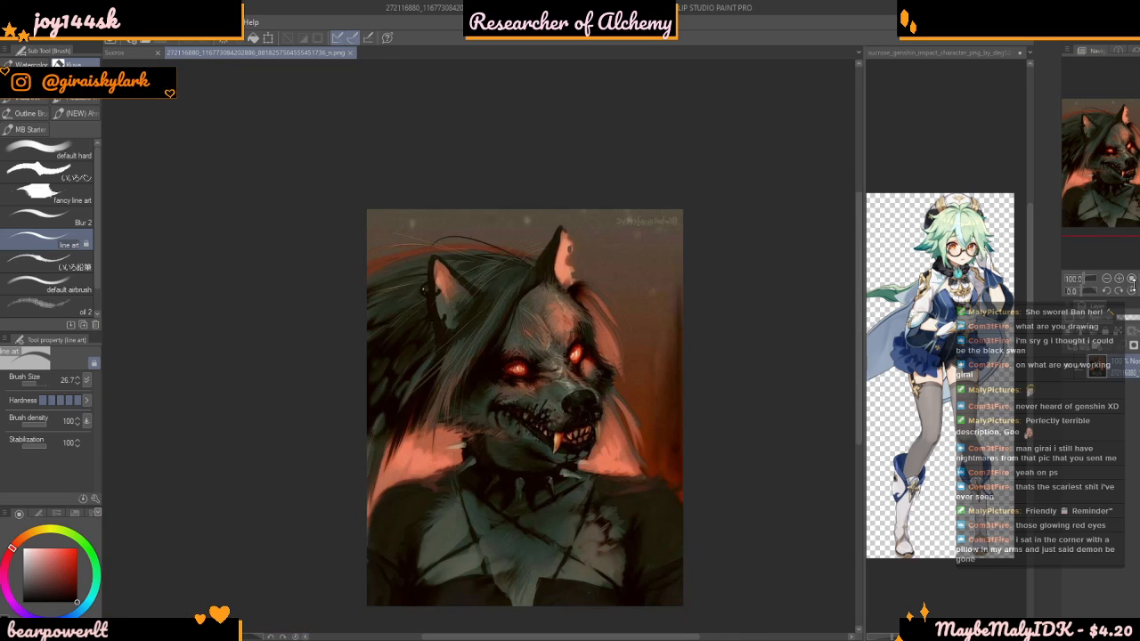
# Mirror the wolf painting's view horizontally and inspect the signature, the face and the whole composition
pyautogui.press('h')
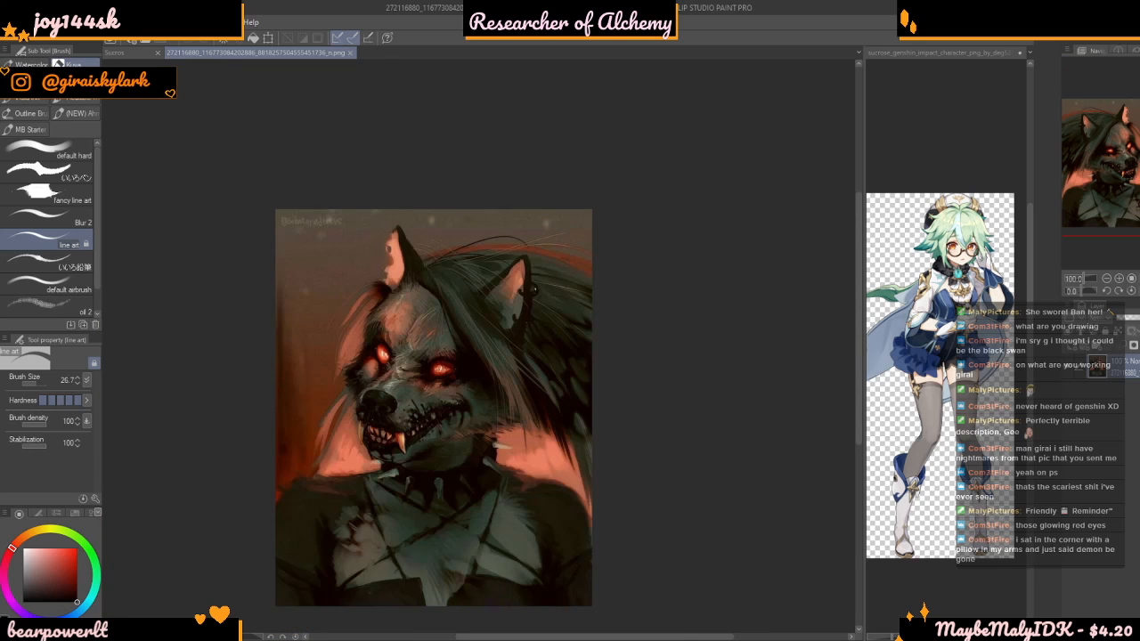
pyautogui.scroll(5, 267, 237)
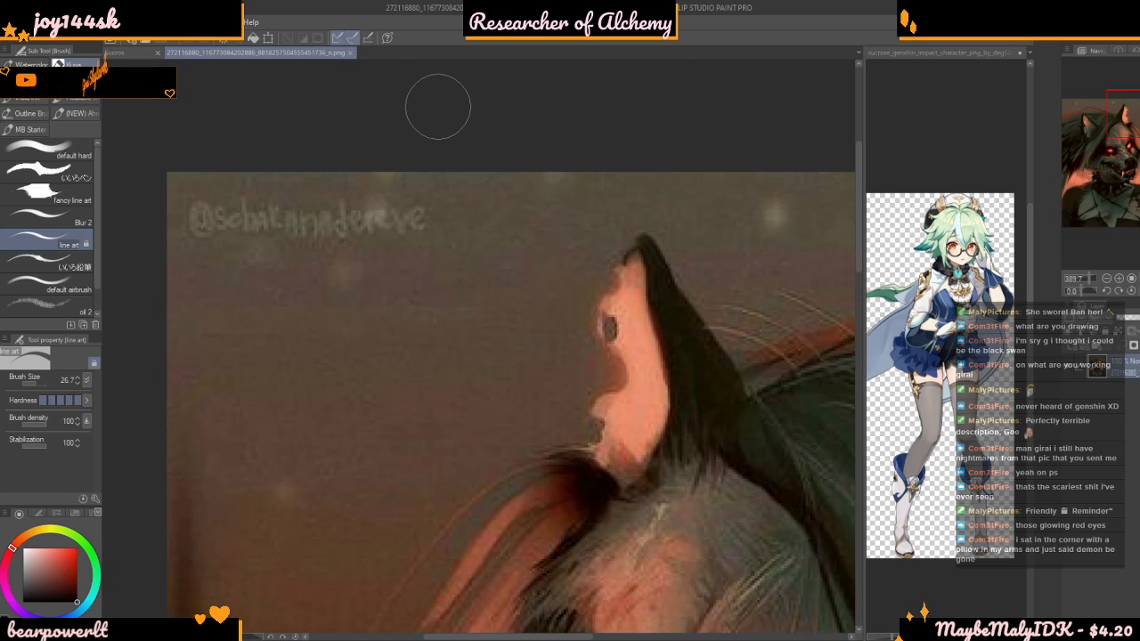
pyautogui.scroll(-5, 453, 227)
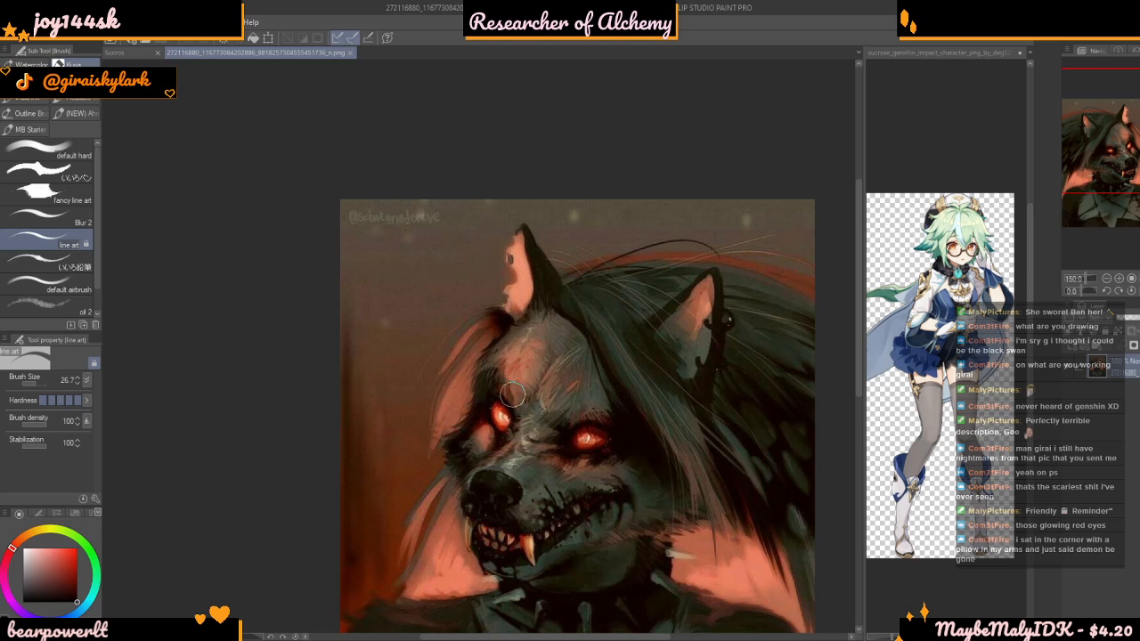
pyautogui.scroll(-2, 508, 397)
pyautogui.scroll(1, 692, 559)
pyautogui.scroll(-2, 692, 552)
pyautogui.scroll(2, 692, 544)
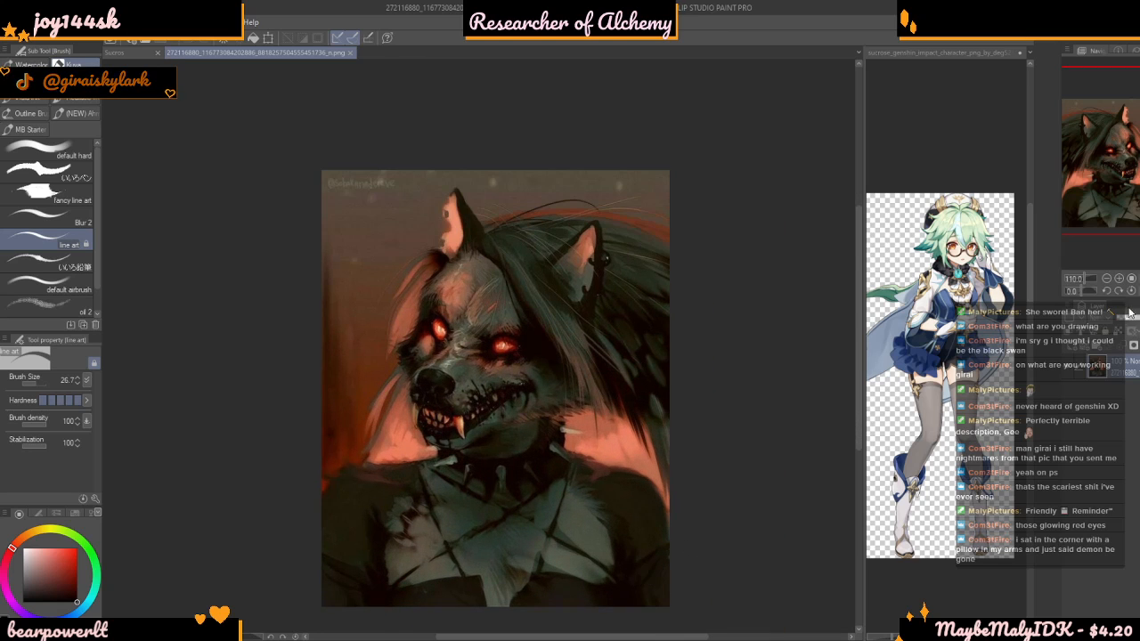
# Mirror the view back and close the wolf painting to return to the right bow in the Sucrose drawing
pyautogui.press('h')
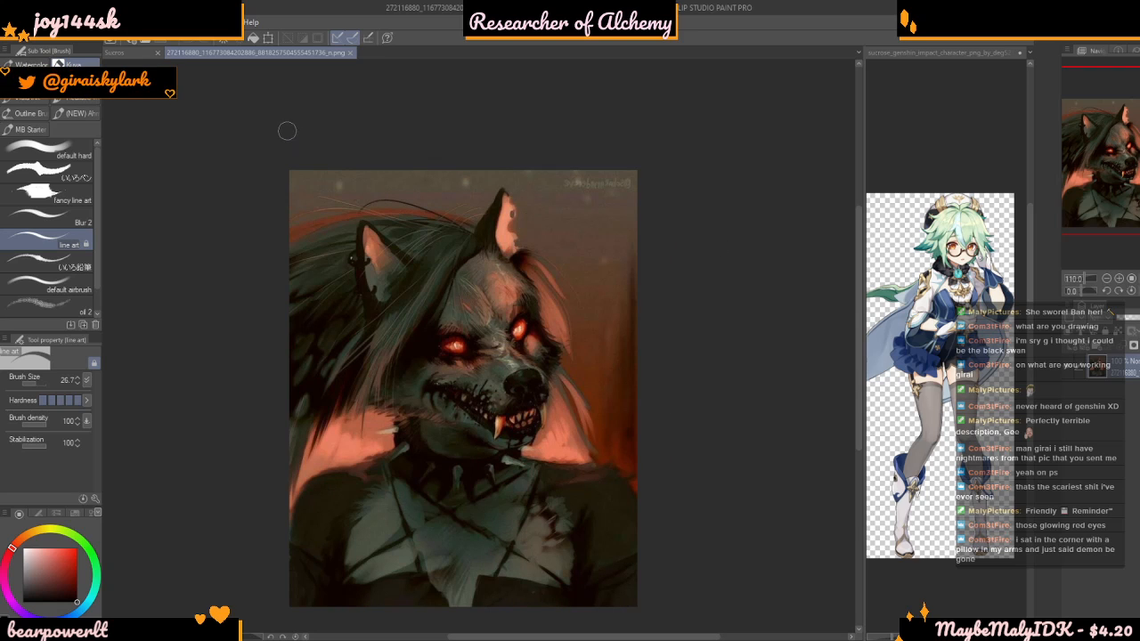
pyautogui.click(349, 51)
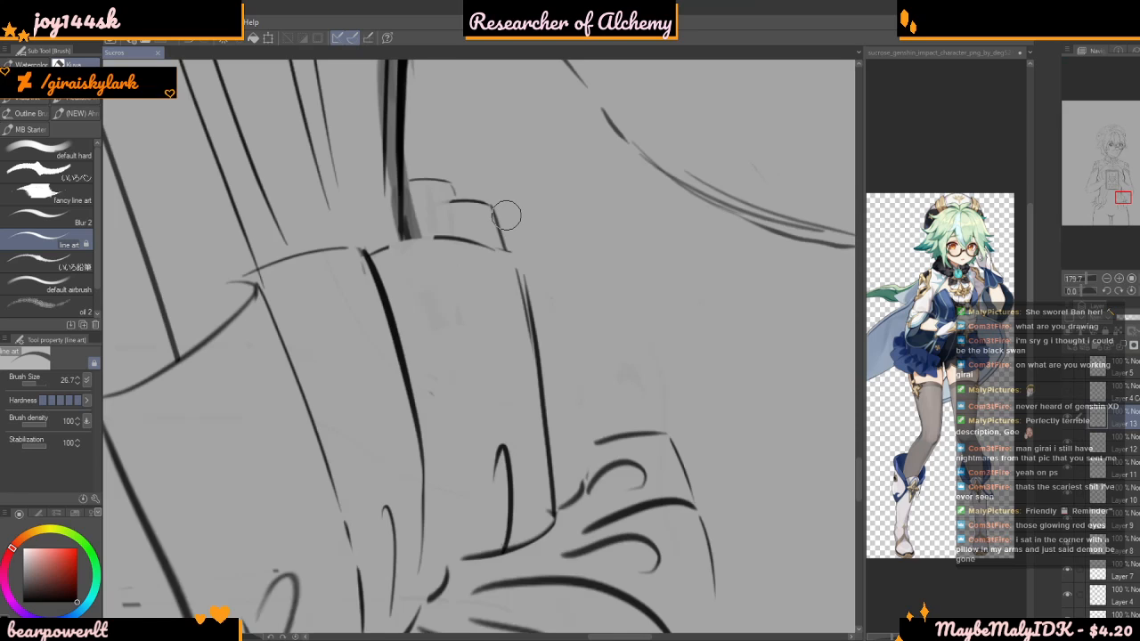
pyautogui.scroll(1, 506, 214)
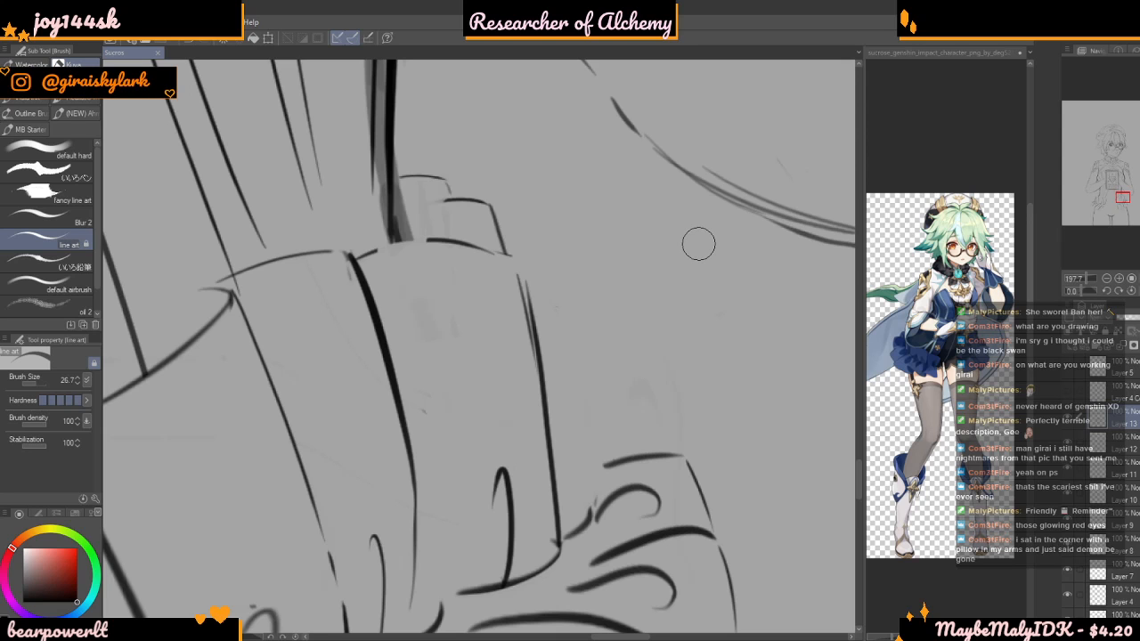
pyautogui.scroll(-7, 702, 442)
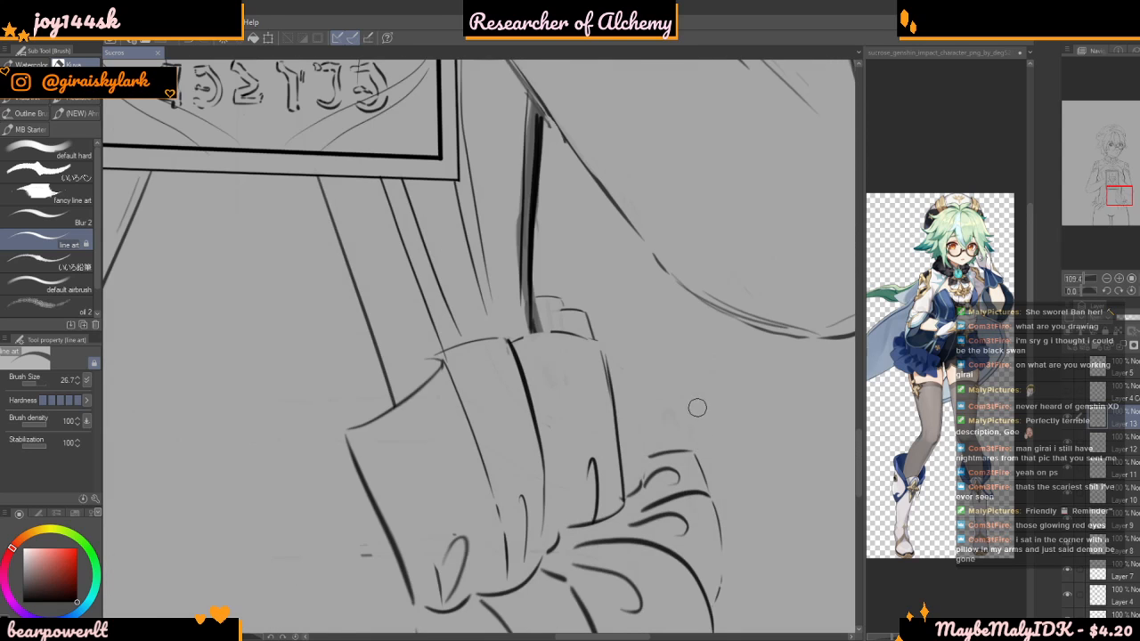
# Draw the straight inner edge line of the left bow's lower ruffle, running down from the end of its upper ruffle
pyautogui.scroll(-4, 692, 410)
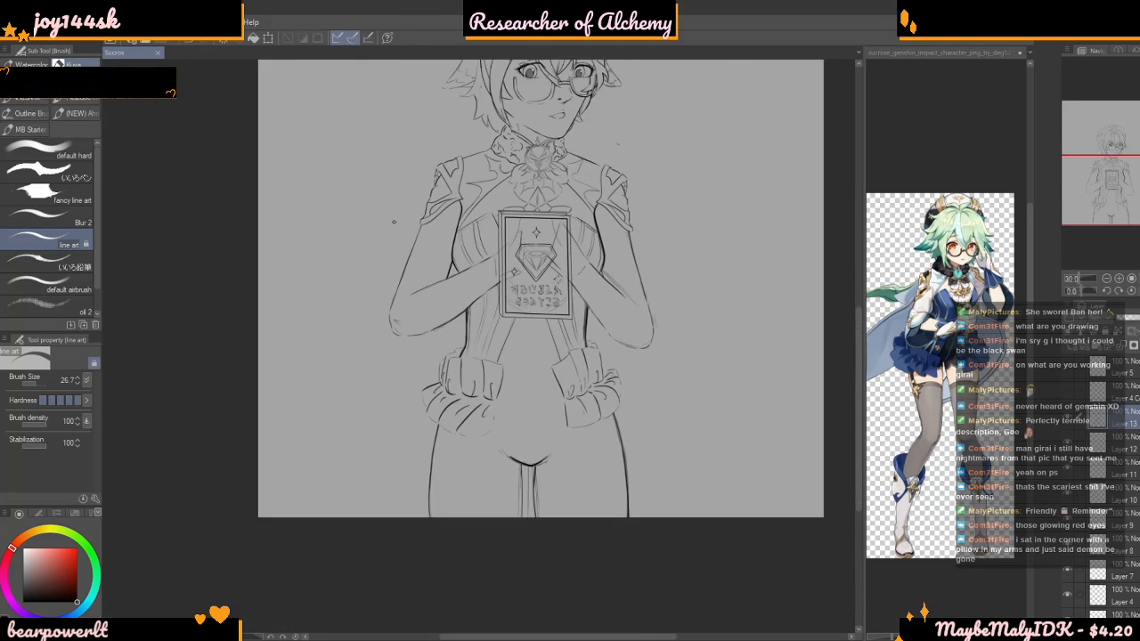
pyautogui.scroll(6, 552, 445)
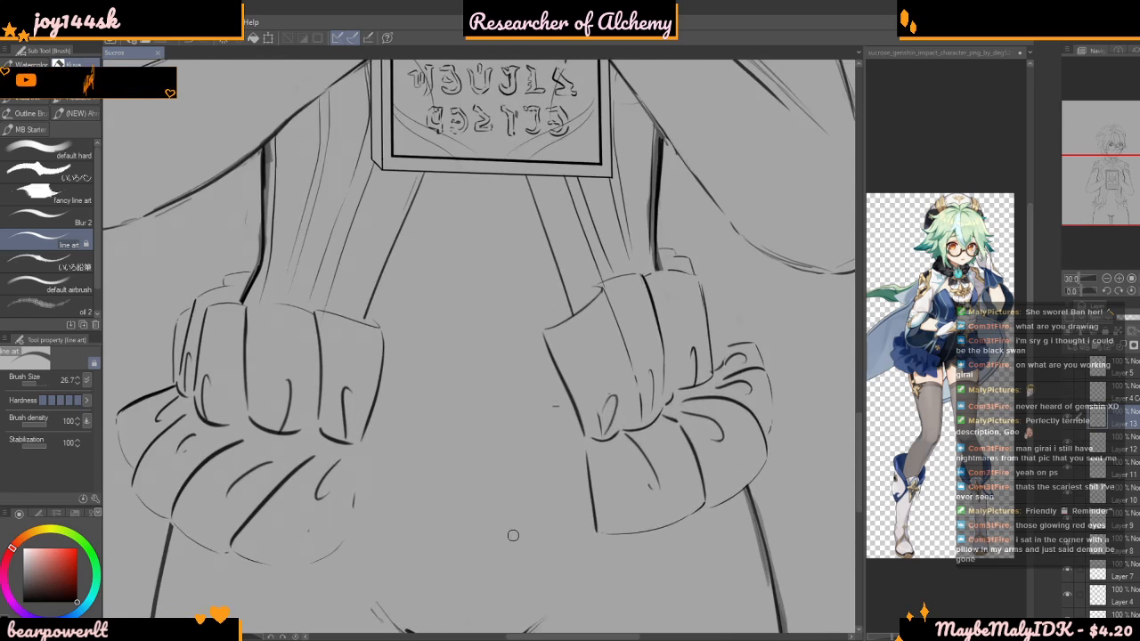
pyautogui.scroll(1, 501, 472)
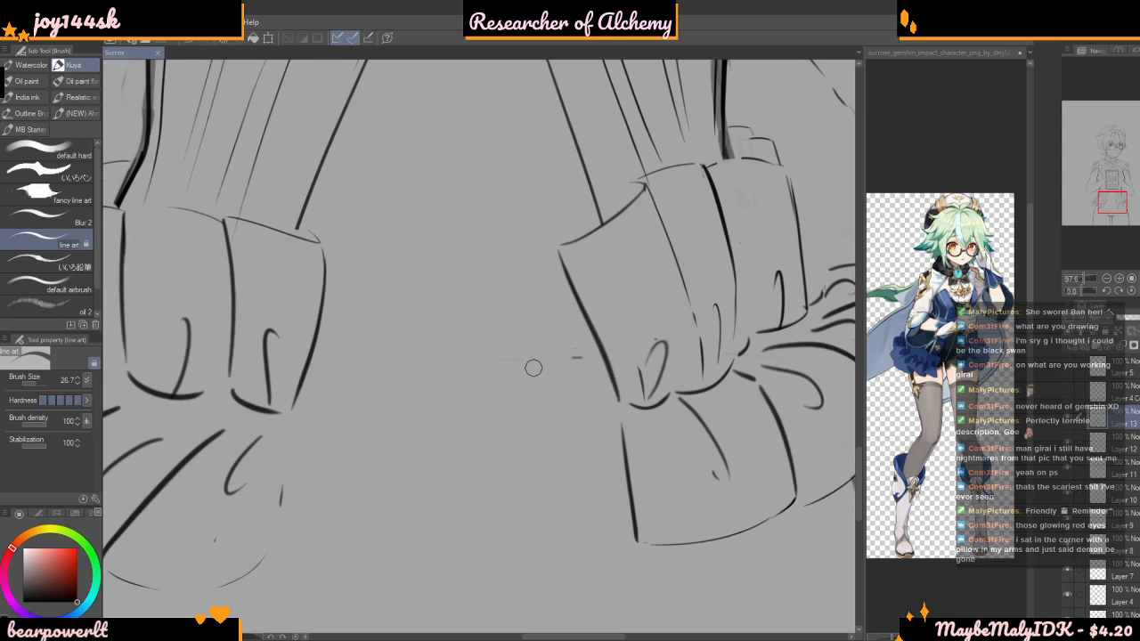
pyautogui.scroll(-2, 659, 366)
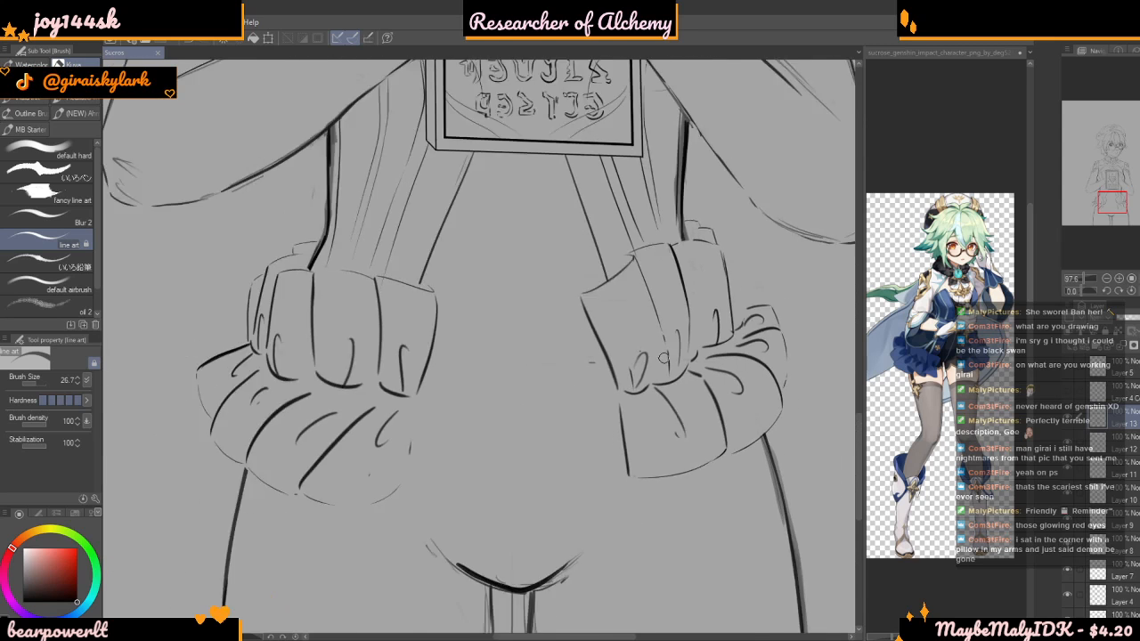
pyautogui.scroll(-2, 664, 359)
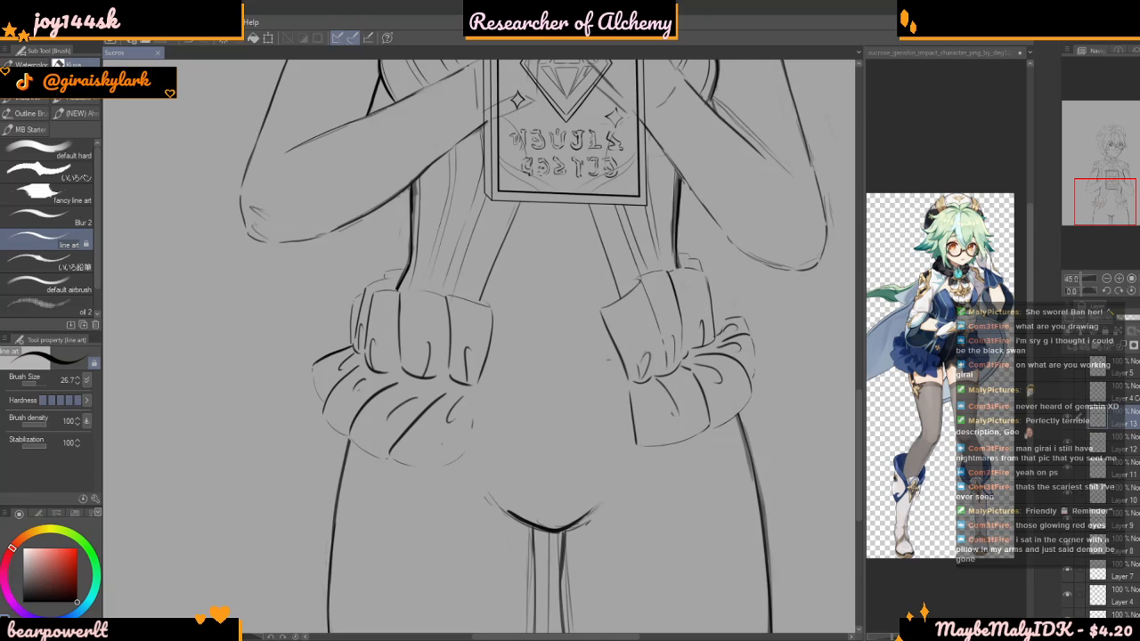
pyautogui.scroll(4, 502, 303)
pyautogui.scroll(-4, 501, 304)
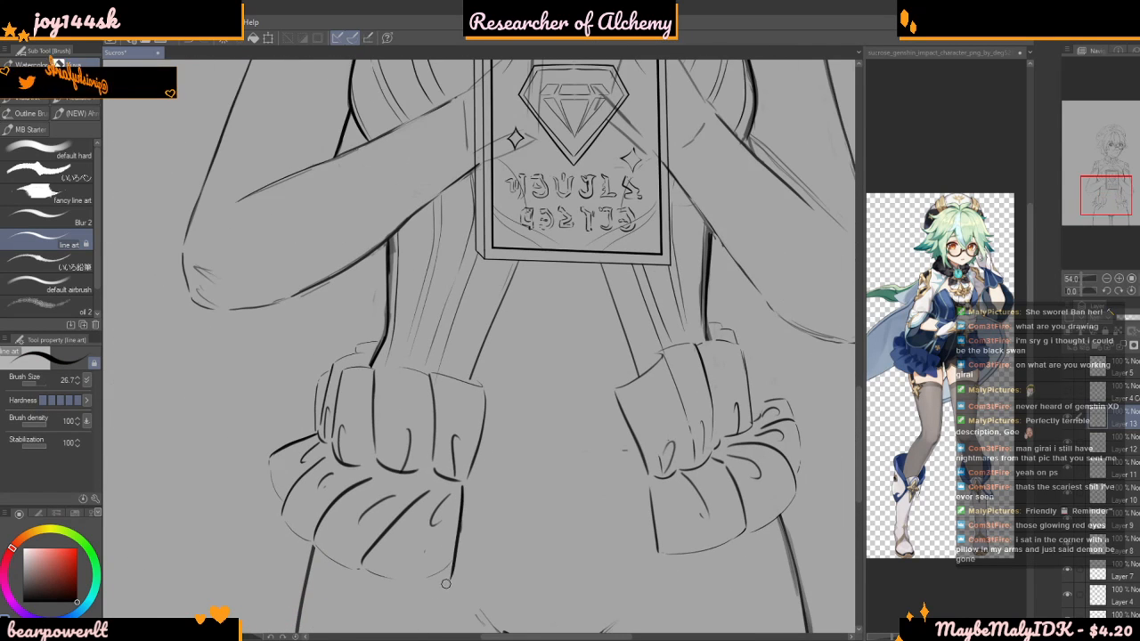
# Draw the curved bottom corner joining the left bow's new inner edge line to its lower hem, redoing the stroke once
pyautogui.scroll(-1, 419, 472)
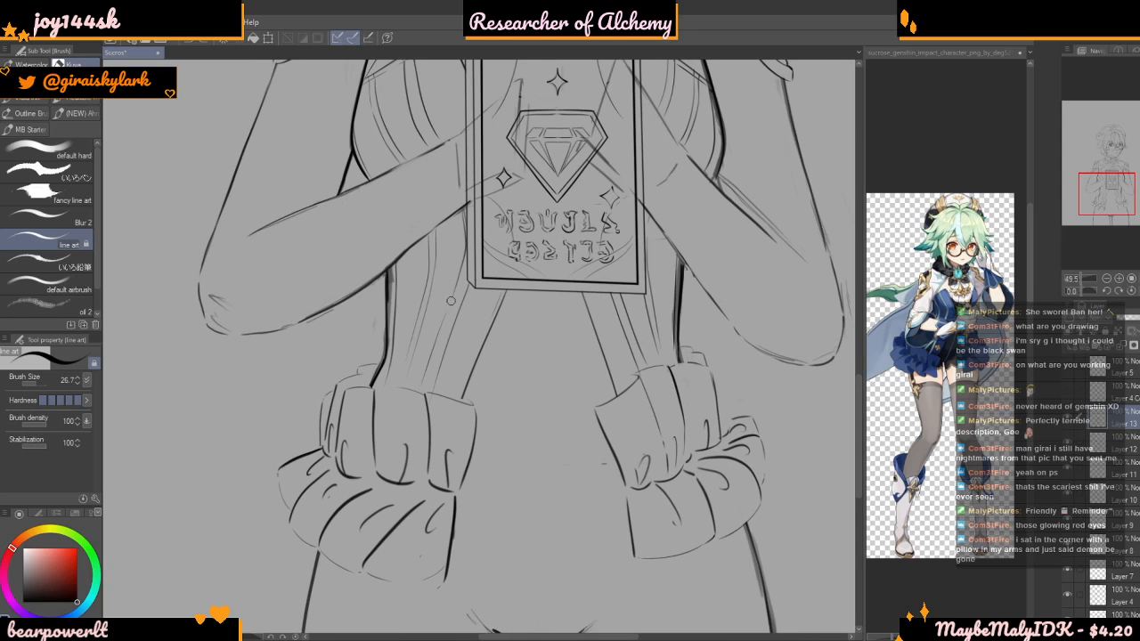
pyautogui.scroll(1, 449, 313)
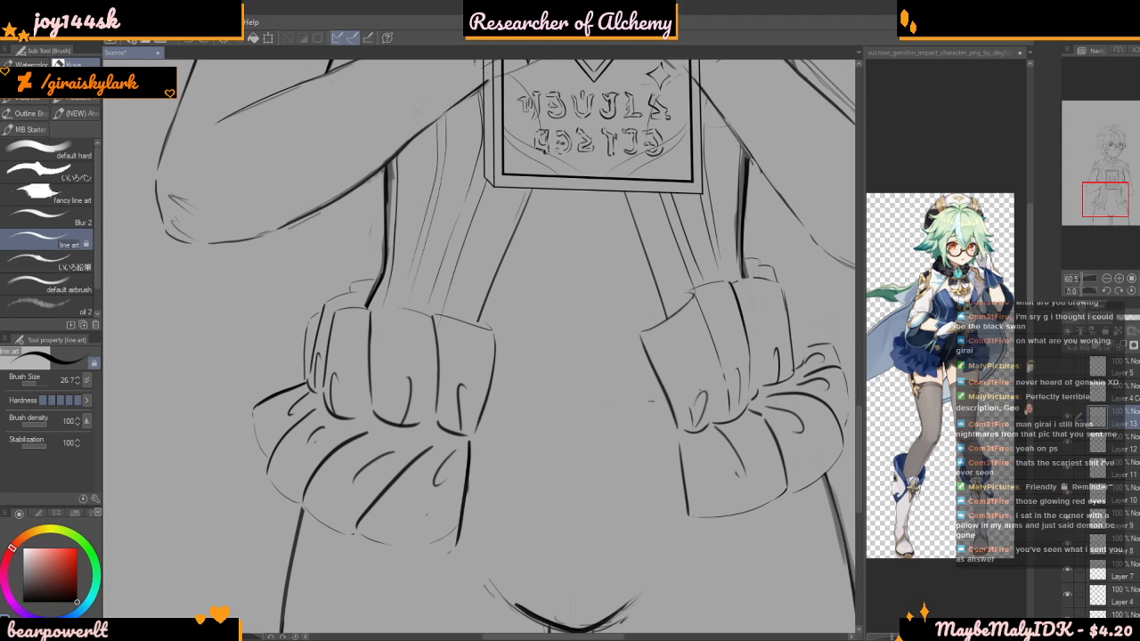
pyautogui.scroll(9, 451, 544)
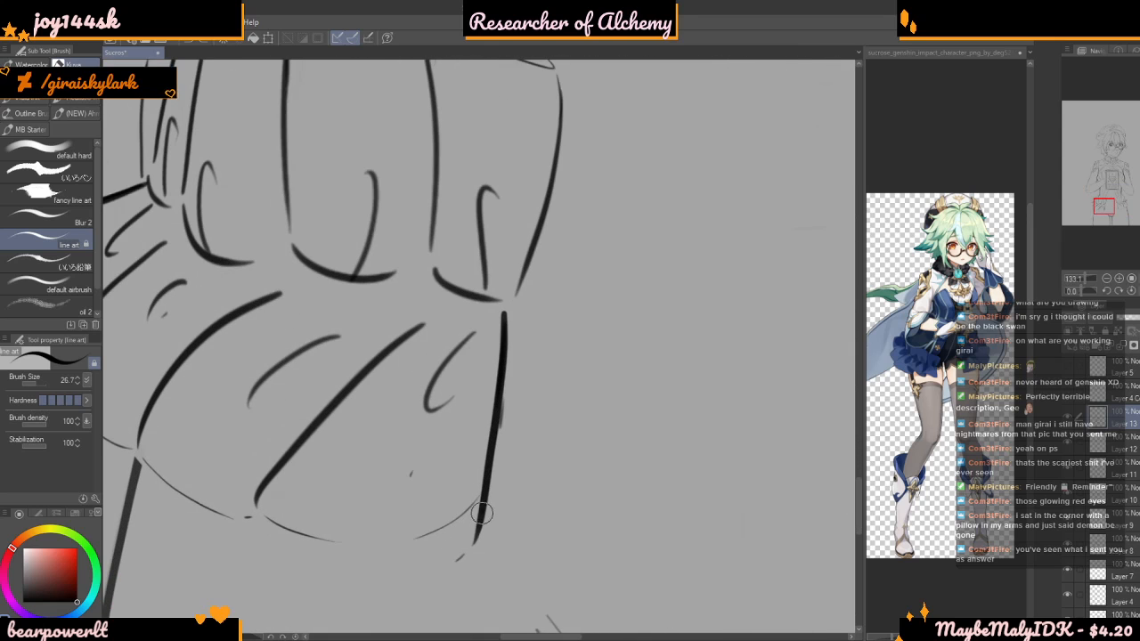
pyautogui.moveTo(481, 513)
pyautogui.mouseDown()
pyautogui.moveTo(467, 554)
pyautogui.moveTo(396, 574)
pyautogui.mouseUp()
pyautogui.hotkey('ctrl', 'z')
pyautogui.moveTo(486, 506)
pyautogui.mouseDown()
pyautogui.moveTo(448, 560)
pyautogui.moveTo(374, 566)
pyautogui.mouseUp()
pyautogui.scroll(-9, 371, 529)
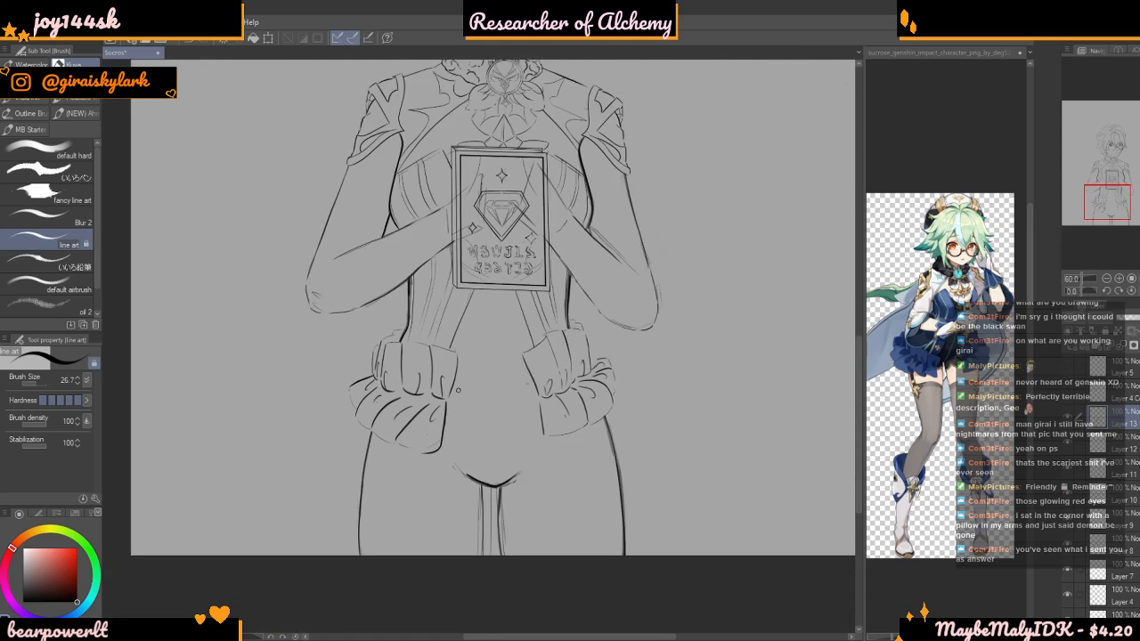
# Start a polyline selection along the right bow's upper ruffle, tracing above its inner flap and excluding the bodice lines
pyautogui.scroll(7, 481, 369)
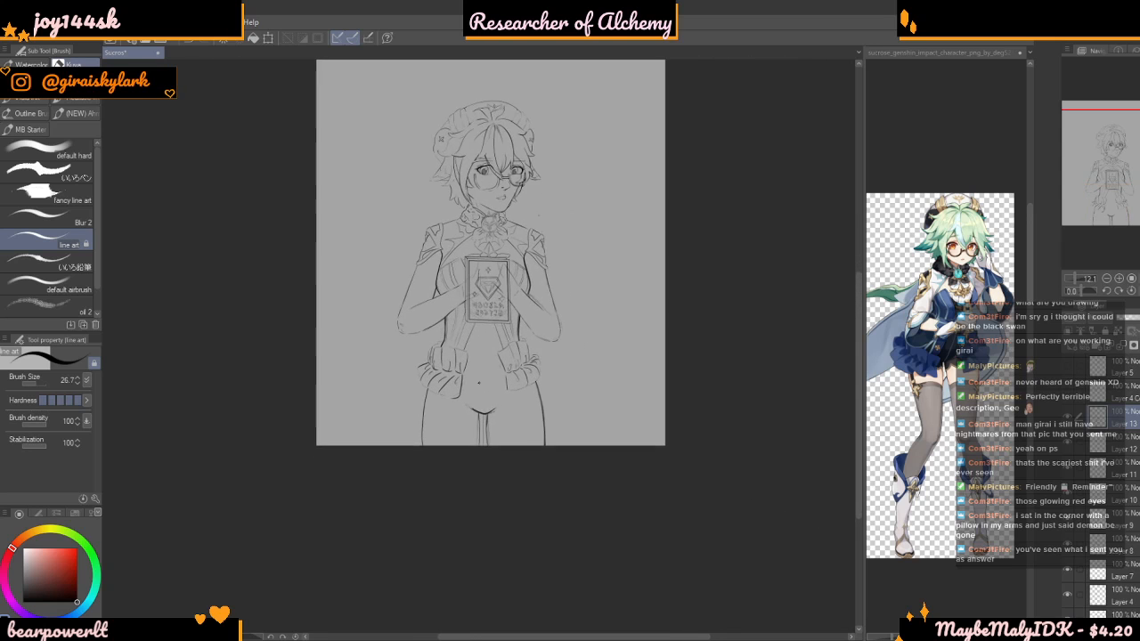
pyautogui.scroll(4, 534, 387)
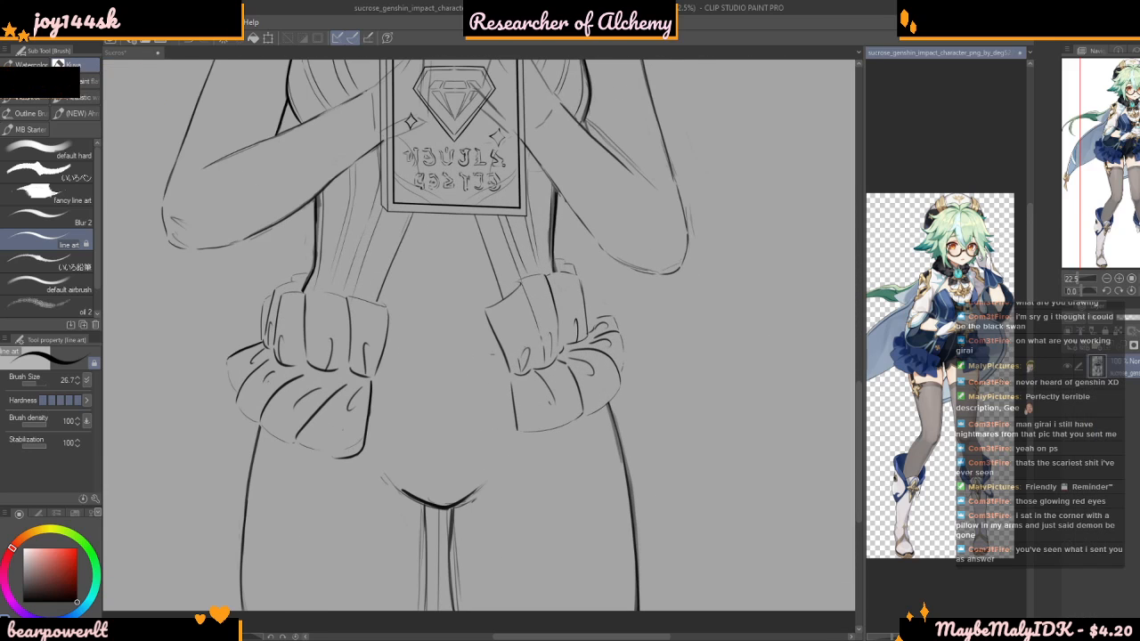
pyautogui.scroll(-3, 720, 430)
pyautogui.scroll(2, 720, 429)
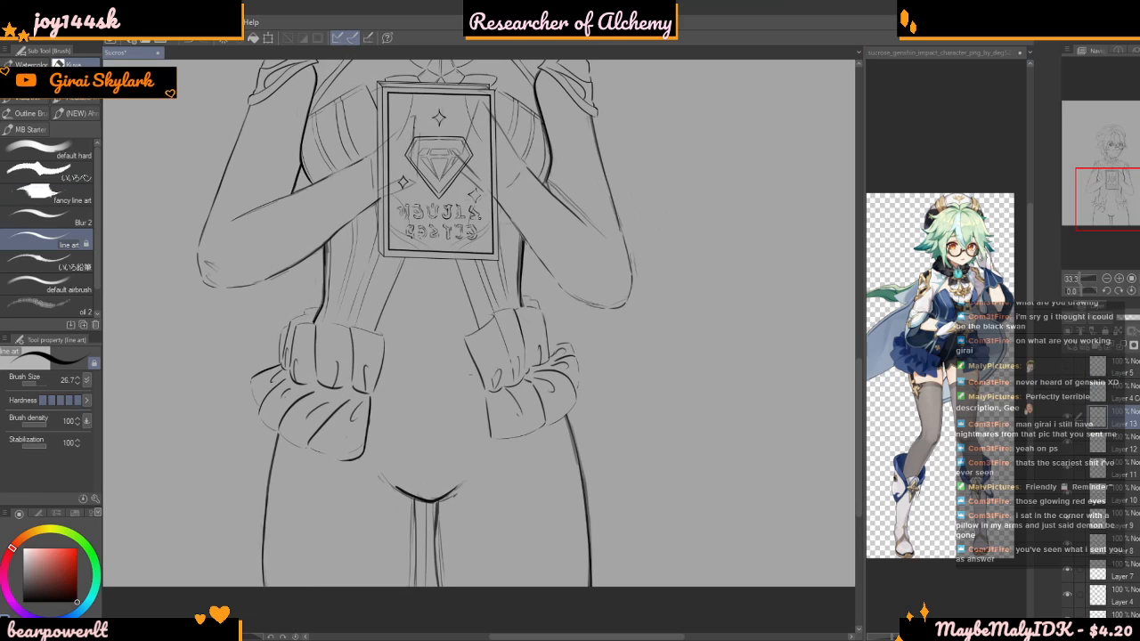
pyautogui.press('m')
pyautogui.scroll(1, 478, 300)
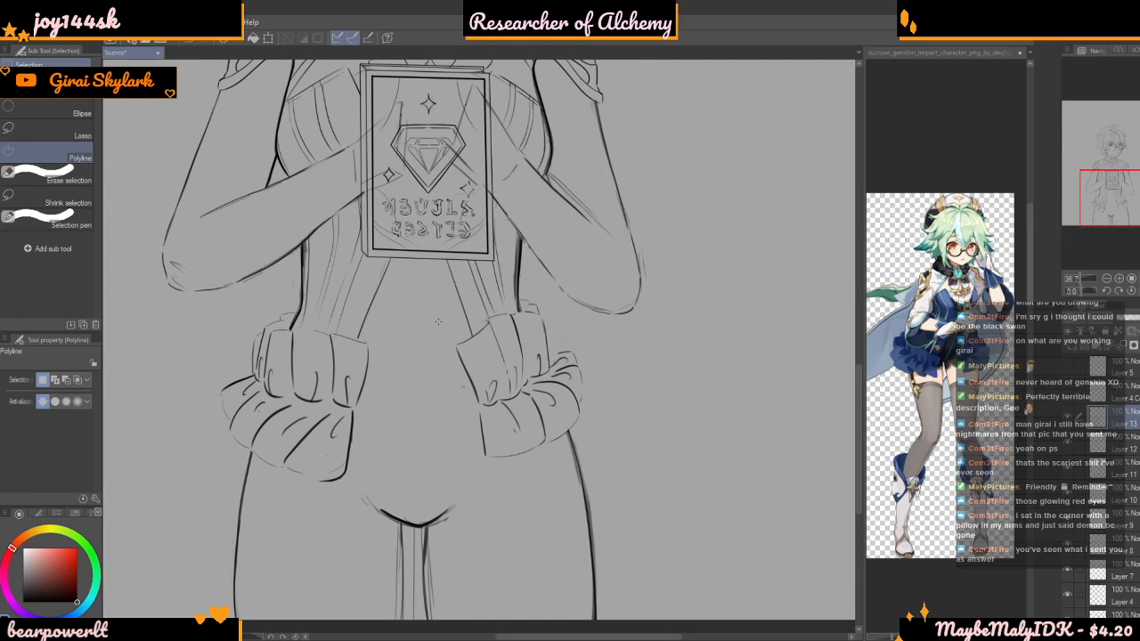
pyautogui.scroll(-1, 437, 321)
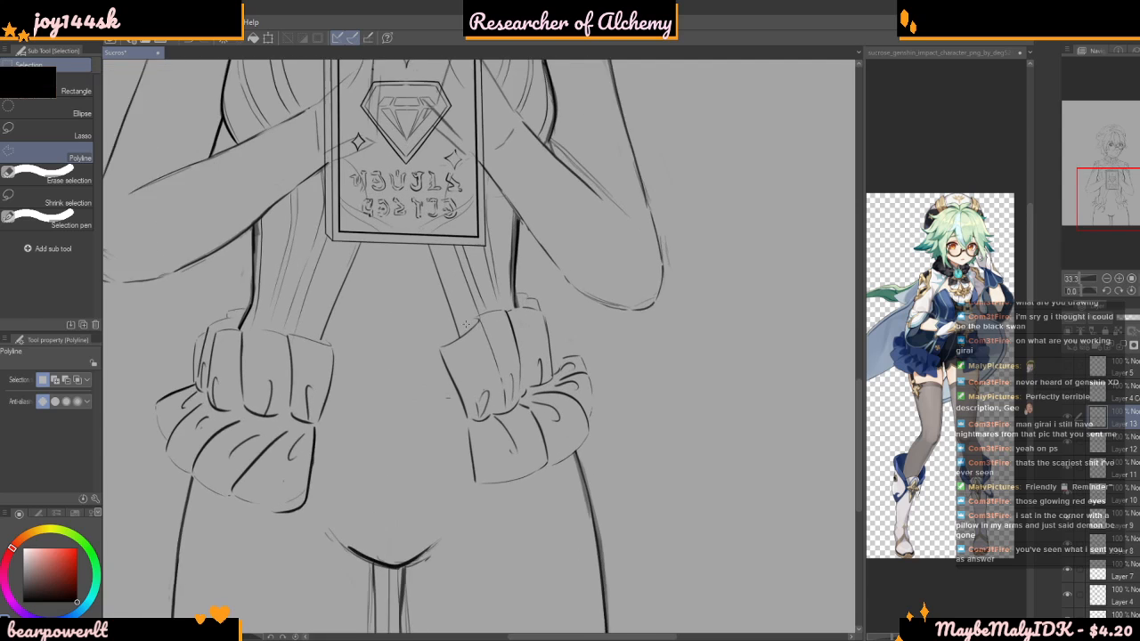
pyautogui.scroll(9, 464, 329)
pyautogui.click(431, 353)
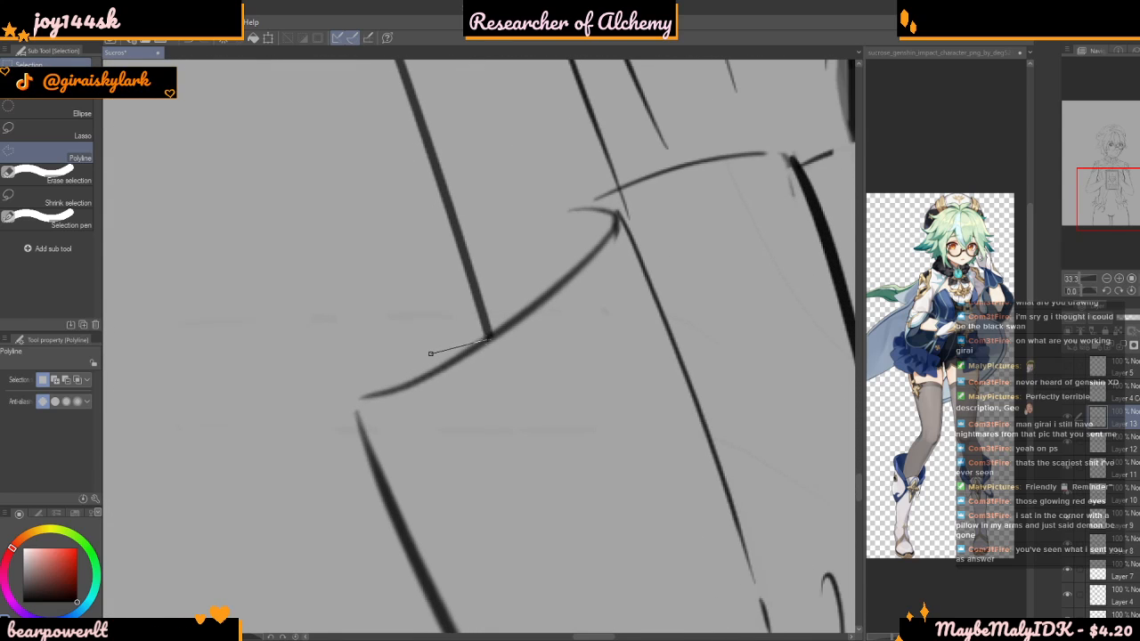
pyautogui.click(483, 338)
pyautogui.click(513, 313)
pyautogui.scroll(-1, 564, 238)
pyautogui.click(577, 208)
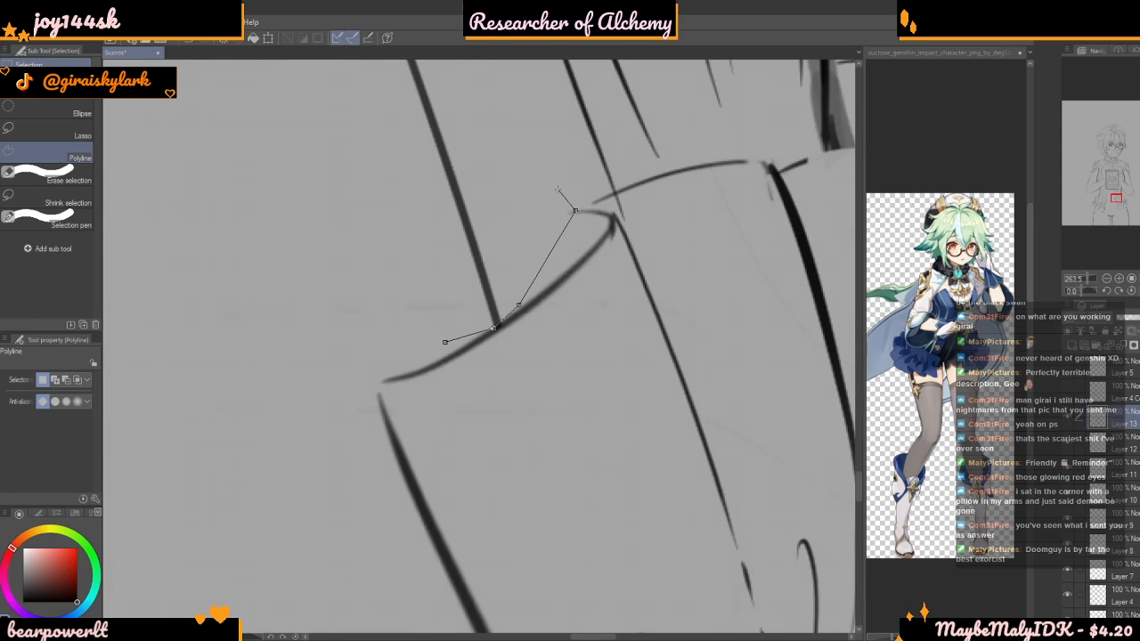
pyautogui.press('BackSpace')
pyautogui.click(541, 213)
pyautogui.click(565, 184)
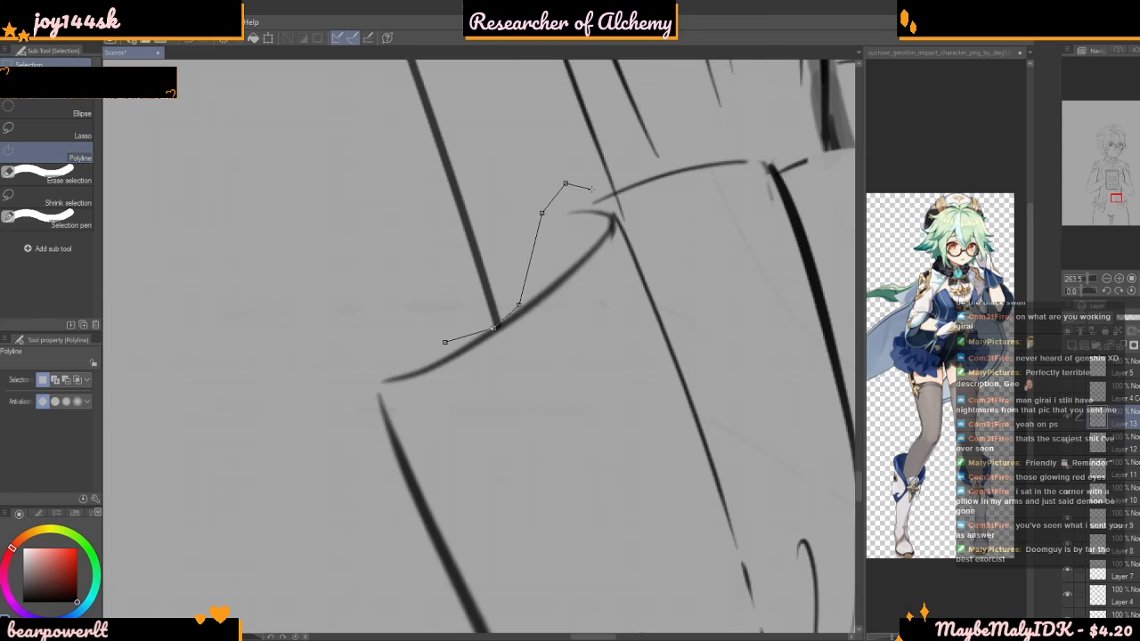
pyautogui.click(591, 206)
pyautogui.click(616, 208)
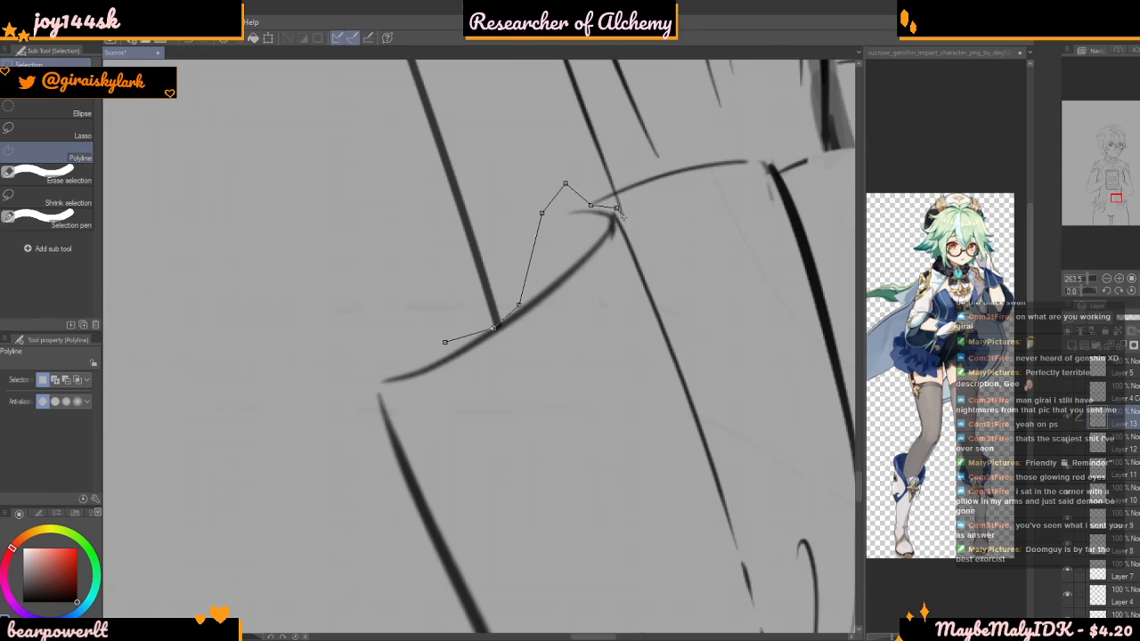
# Continue the polyline selection along the right bow's top edge and around the lower end of the thick waist line
pyautogui.click(762, 142)
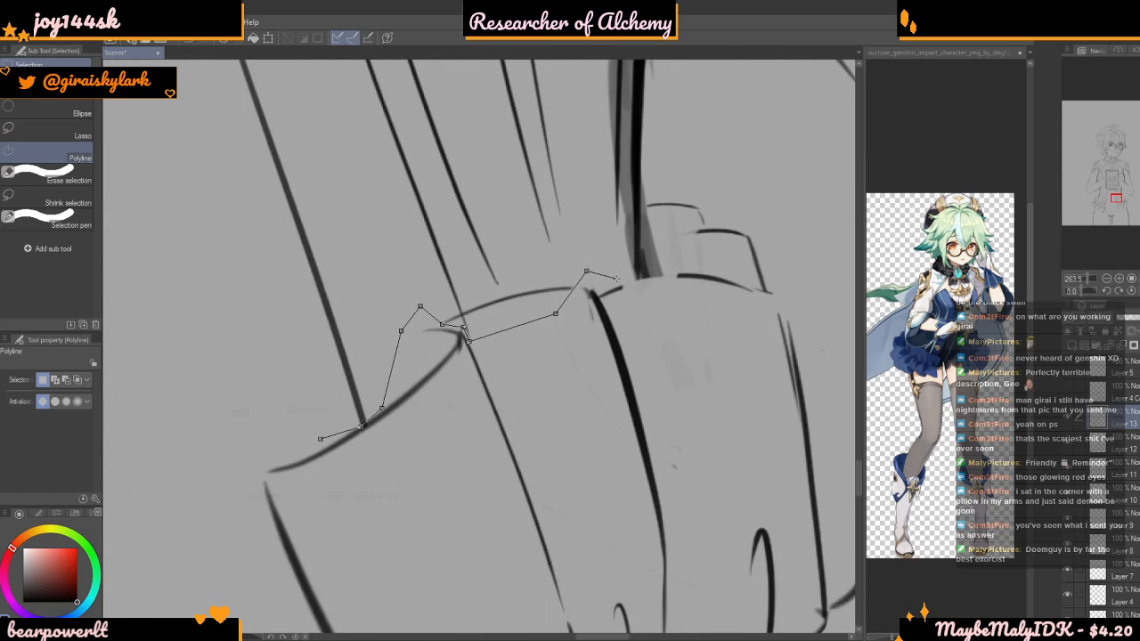
pyautogui.scroll(2, 616, 277)
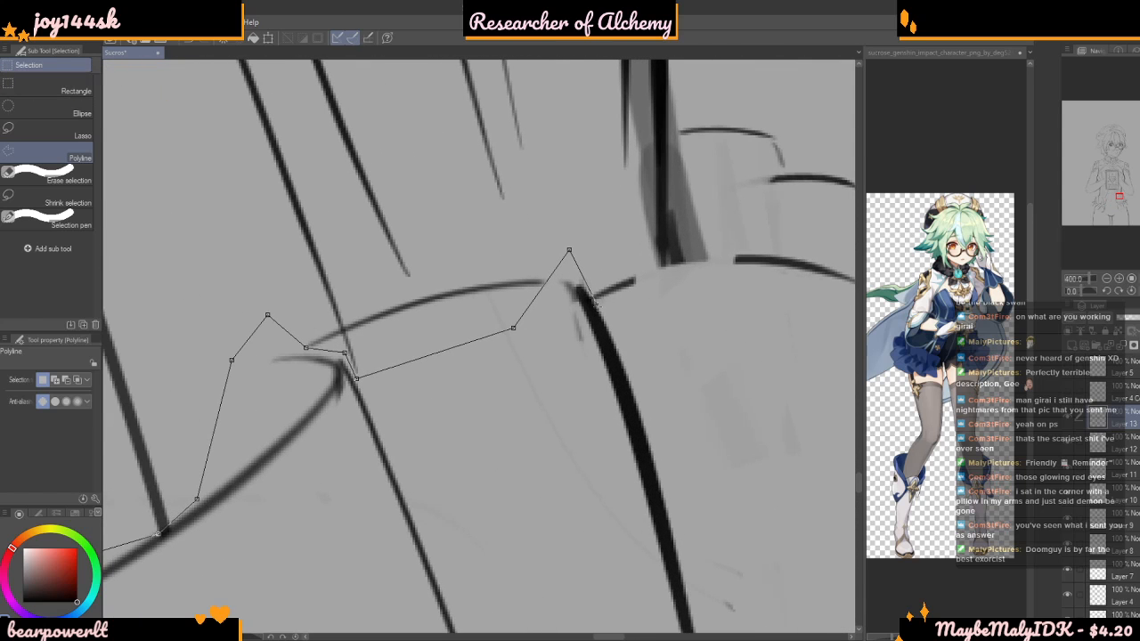
pyautogui.click(596, 307)
pyautogui.click(722, 307)
pyautogui.click(707, 169)
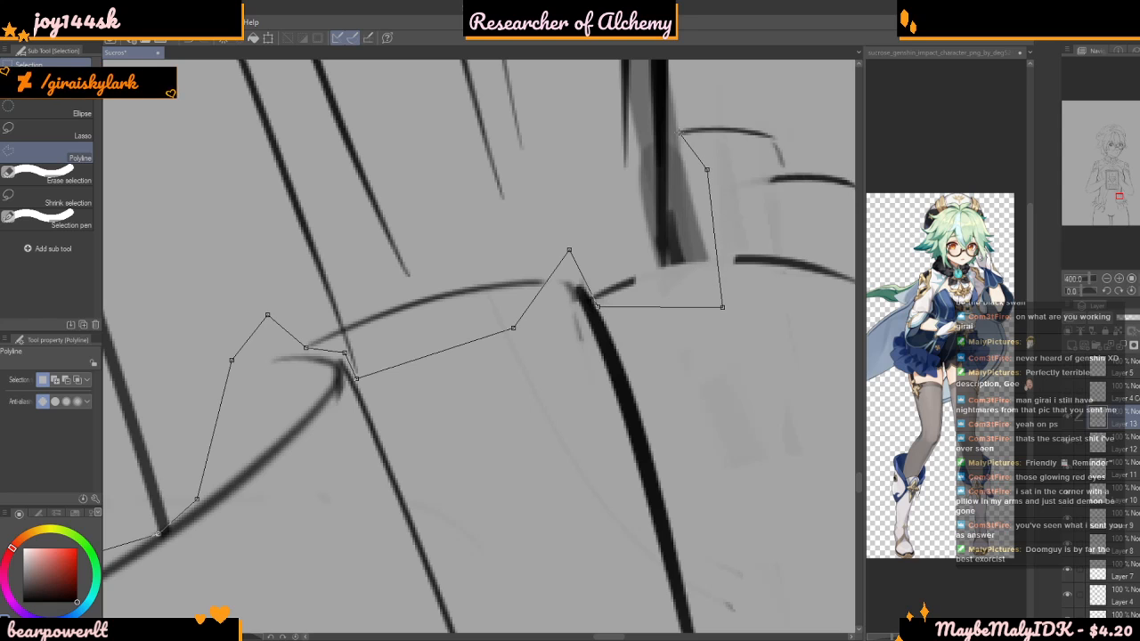
pyautogui.click(692, 108)
# Extend the polyline selection around the right bow's outer ruffle and bottom hem, and close it at the starting point
pyautogui.scroll(-3, 615, 139)
pyautogui.scroll(-1, 684, 114)
pyautogui.click(800, 187)
pyautogui.click(783, 330)
pyautogui.press('BackSpace')
pyautogui.press('BackSpace')
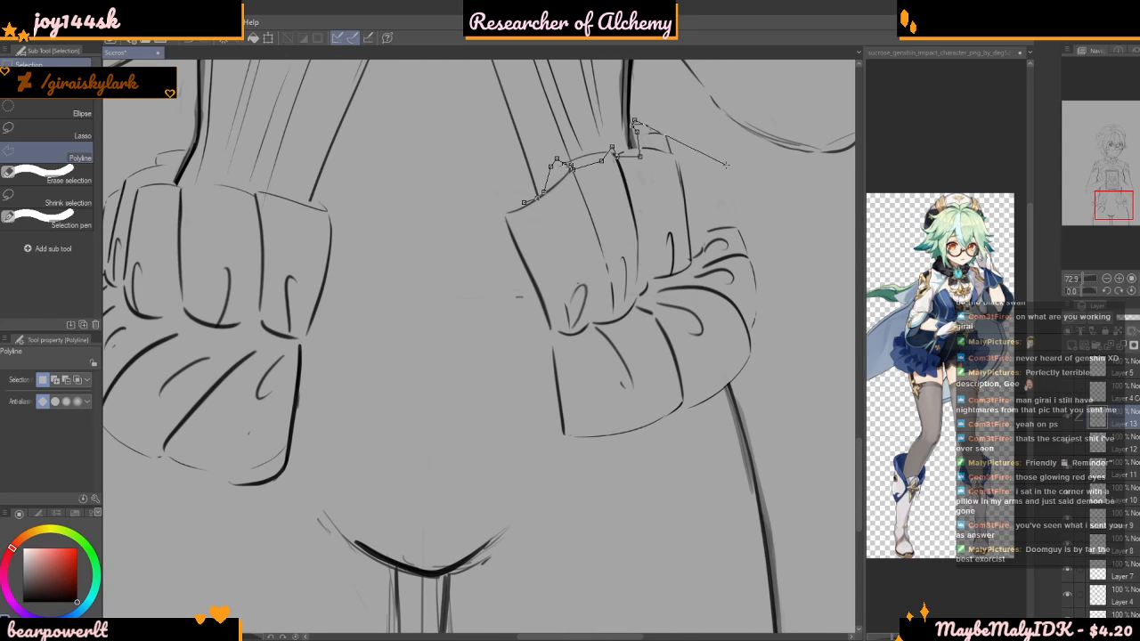
pyautogui.click(748, 169)
pyautogui.click(827, 254)
pyautogui.click(810, 332)
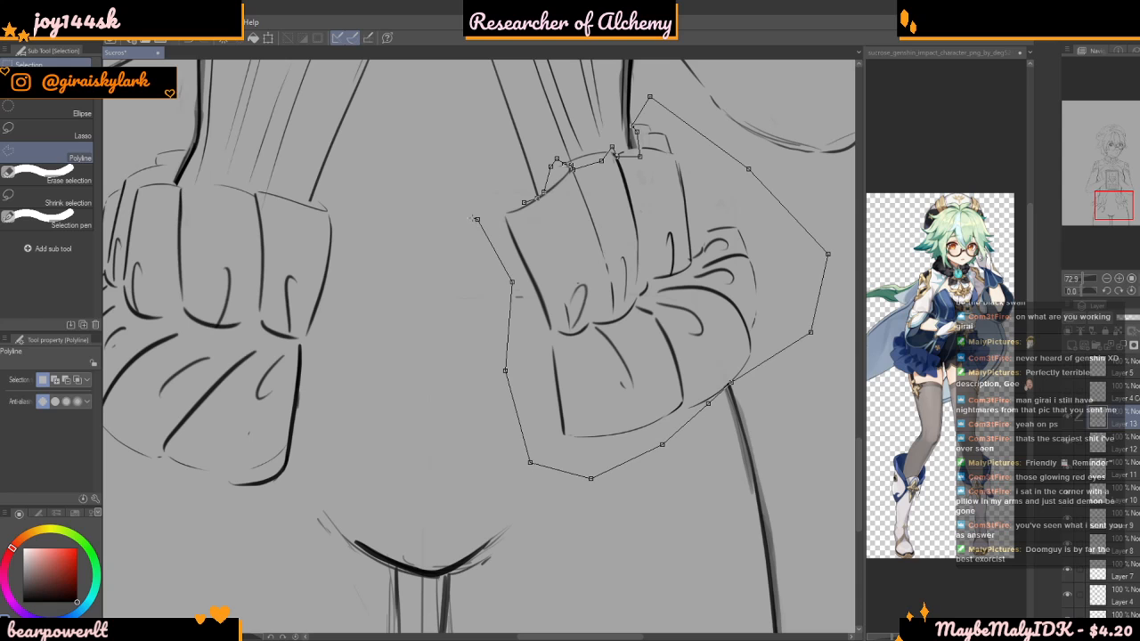
pyautogui.click(524, 202)
pyautogui.scroll(-5, 521, 267)
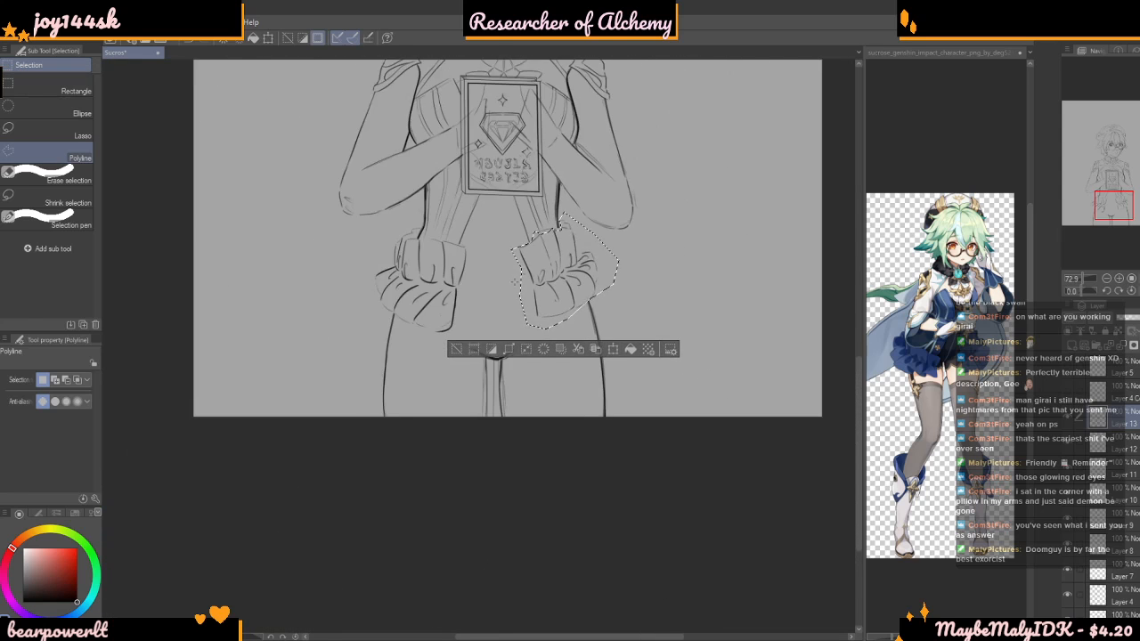
# Scale the selected right bow to 130% width and 116% height, tilt it slightly counterclockwise, fit it to the waist, and deselect
pyautogui.hotkey('ctrl', 't')
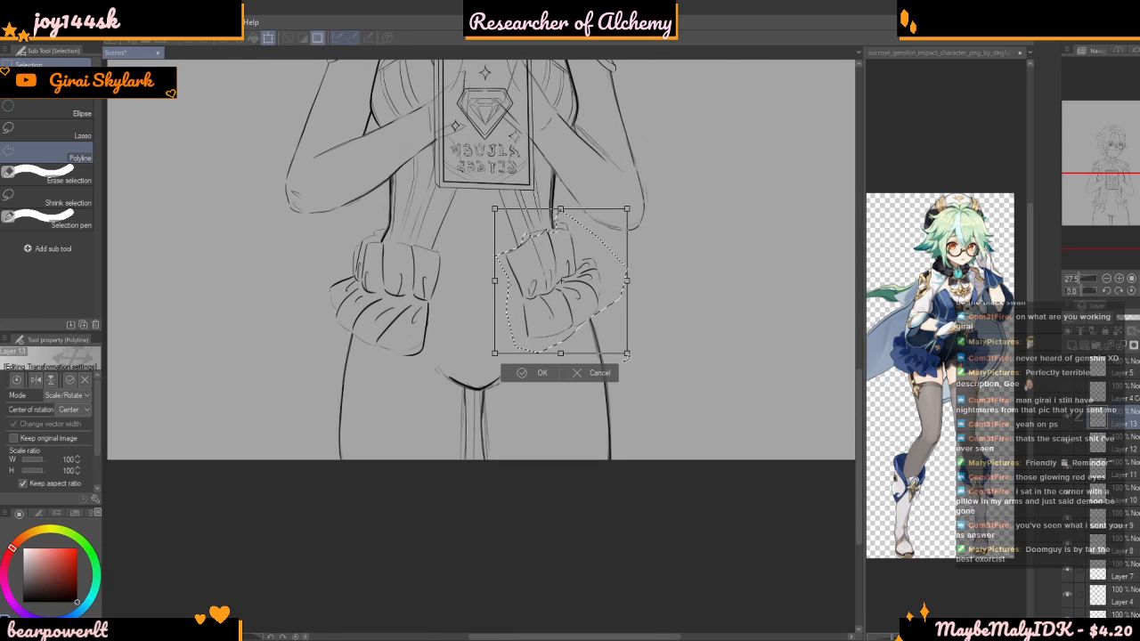
pyautogui.moveTo(709, 469); pyautogui.dragTo(667, 397)
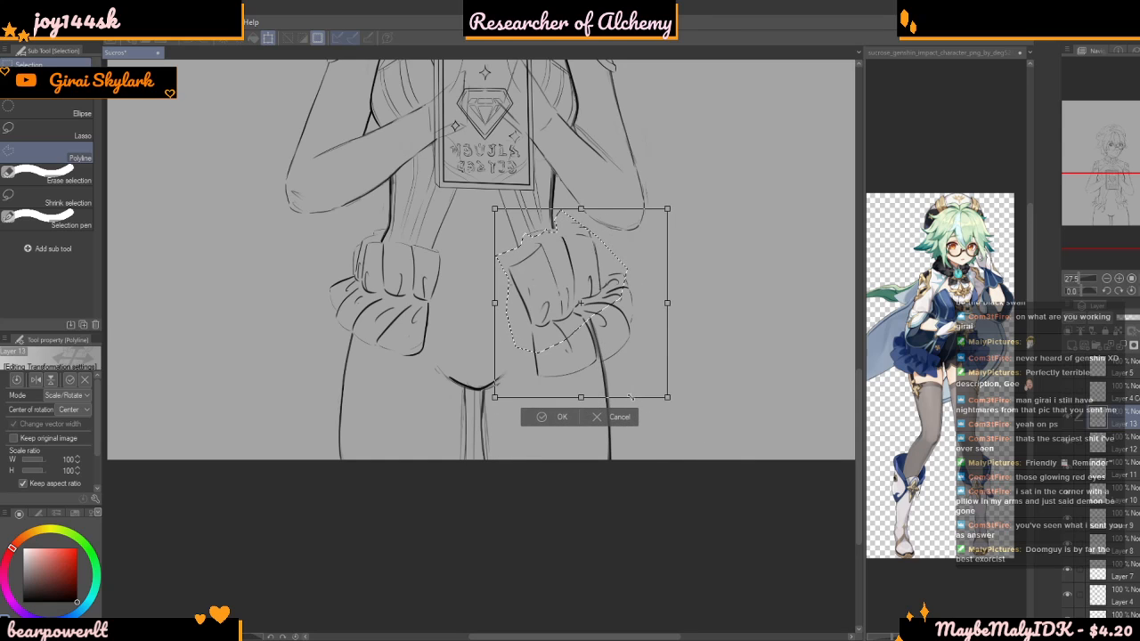
pyautogui.moveTo(582, 363); pyautogui.dragTo(581, 330)
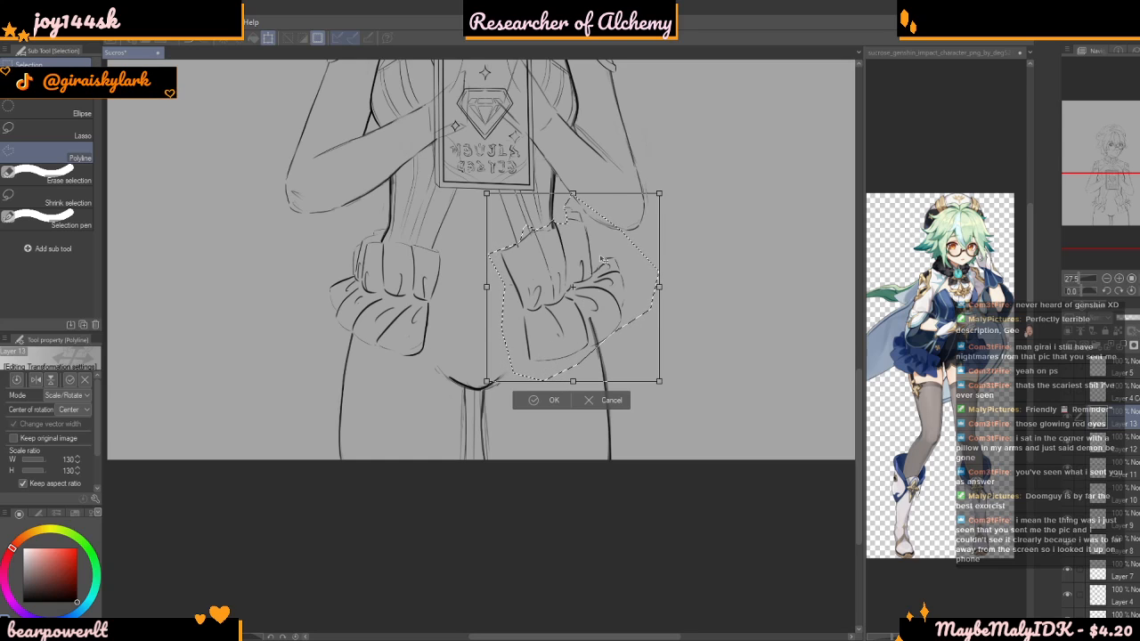
pyautogui.moveTo(575, 219); pyautogui.dragTo(569, 216)
pyautogui.moveTo(603, 264); pyautogui.dragTo(597, 258)
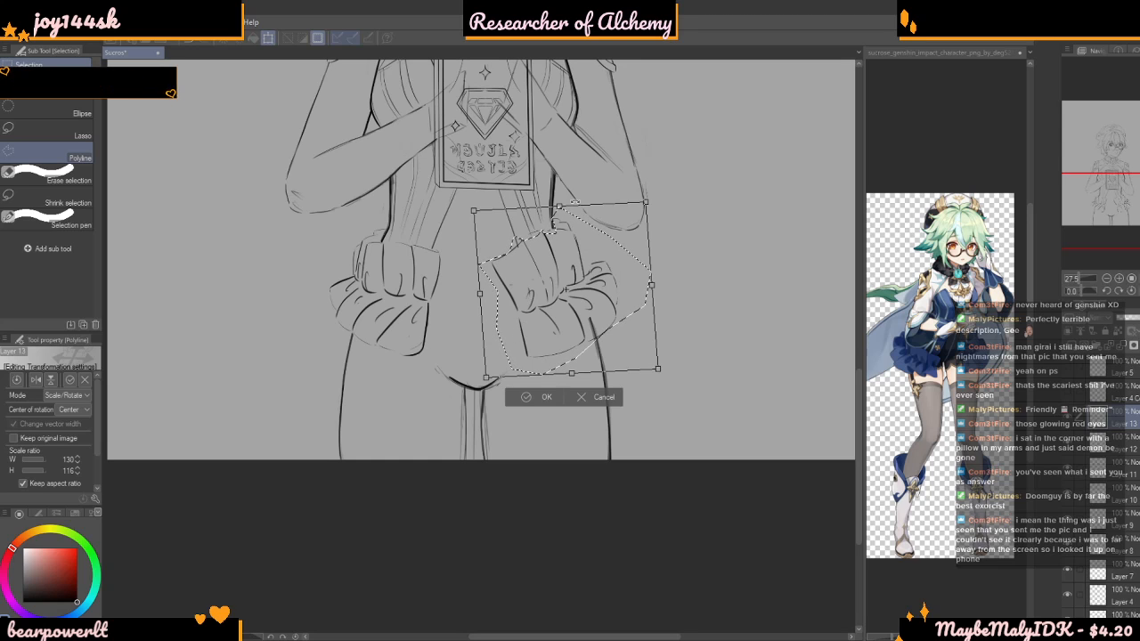
pyautogui.press('Return')
pyautogui.hotkey('ctrl', 'd')
# Return to the line art brush and set its size to 122.4
pyautogui.scroll(2, 637, 212)
pyautogui.scroll(5, 656, 290)
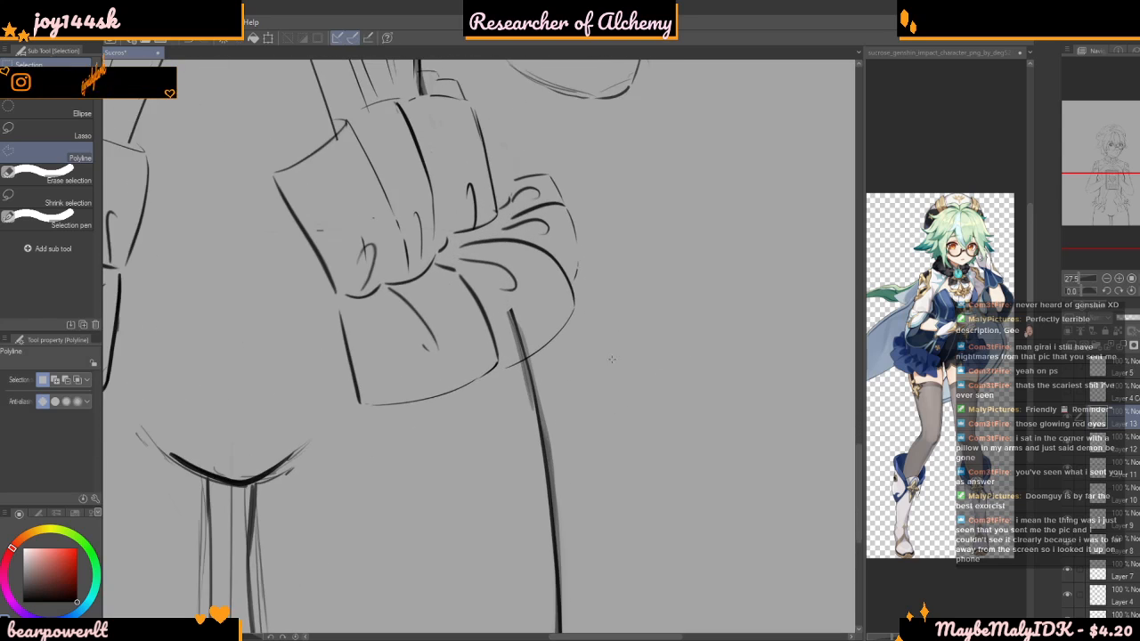
pyautogui.press('b')
pyautogui.moveTo(36, 384); pyautogui.dragTo(38, 382)
# Try to erase the thigh line overlapping the right bow's lower ruffle on Layer 13, and undo the erasing
pyautogui.moveTo(629, 336)
pyautogui.mouseDown()
pyautogui.moveTo(572, 353)
pyautogui.moveTo(592, 381)
pyautogui.mouseUp()
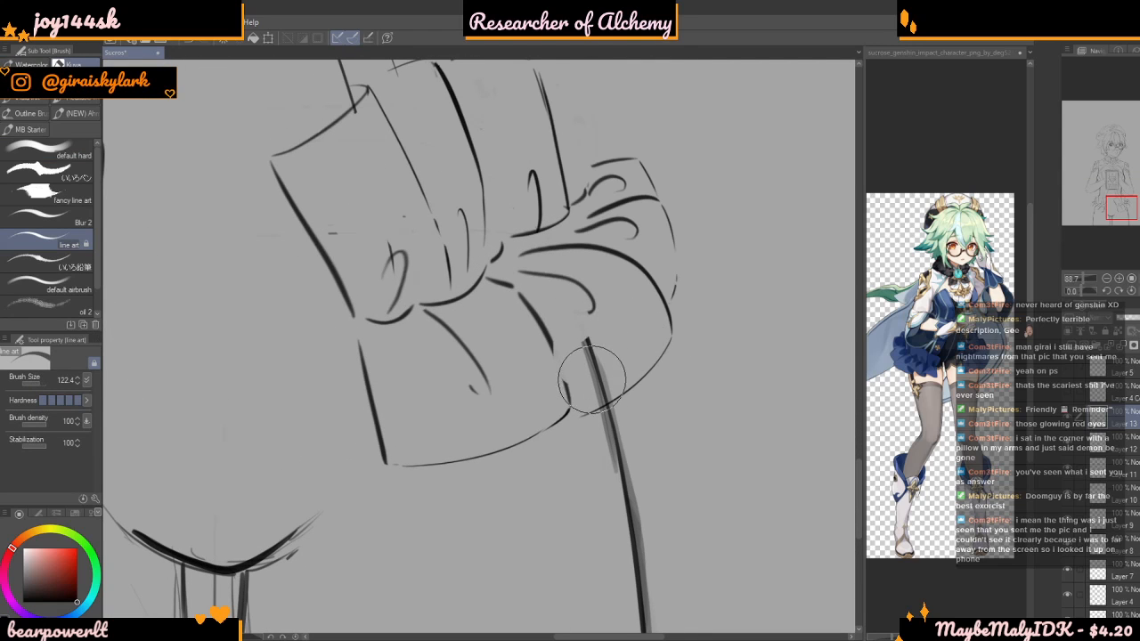
pyautogui.scroll(1, 590, 370)
pyautogui.hotkey('ctrl', 'z')
pyautogui.hotkey('ctrl', 'z')
pyautogui.hotkey('ctrl', 'd')
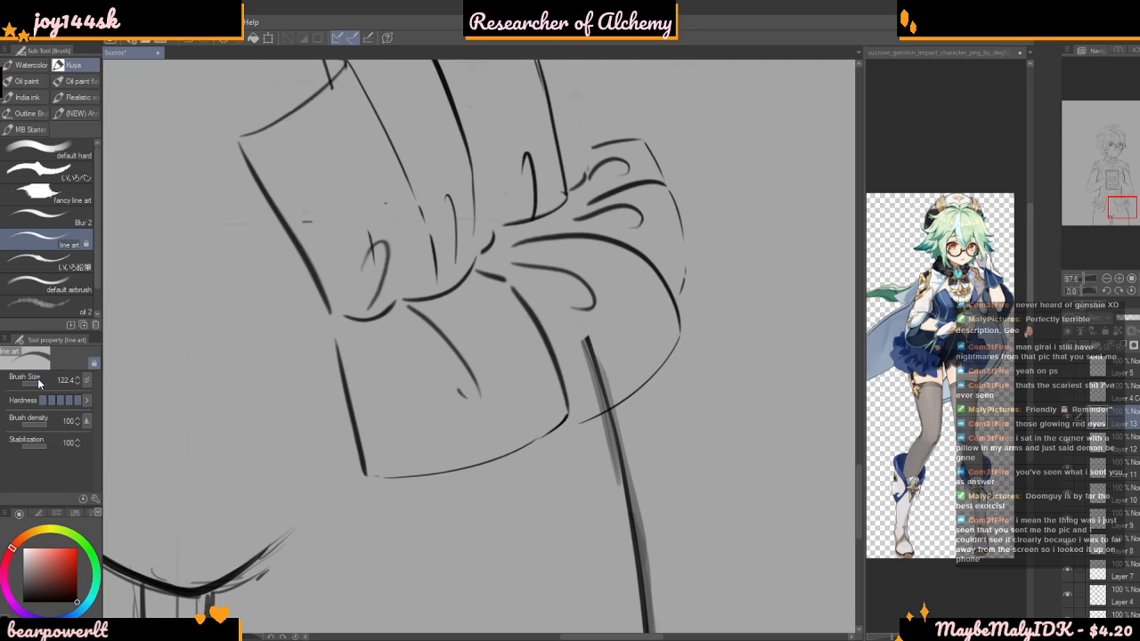
# Toggle Layer 13's visibility to check its lines, make it active again, and set the line art brush size to 44.3
pyautogui.scroll(4, 579, 374)
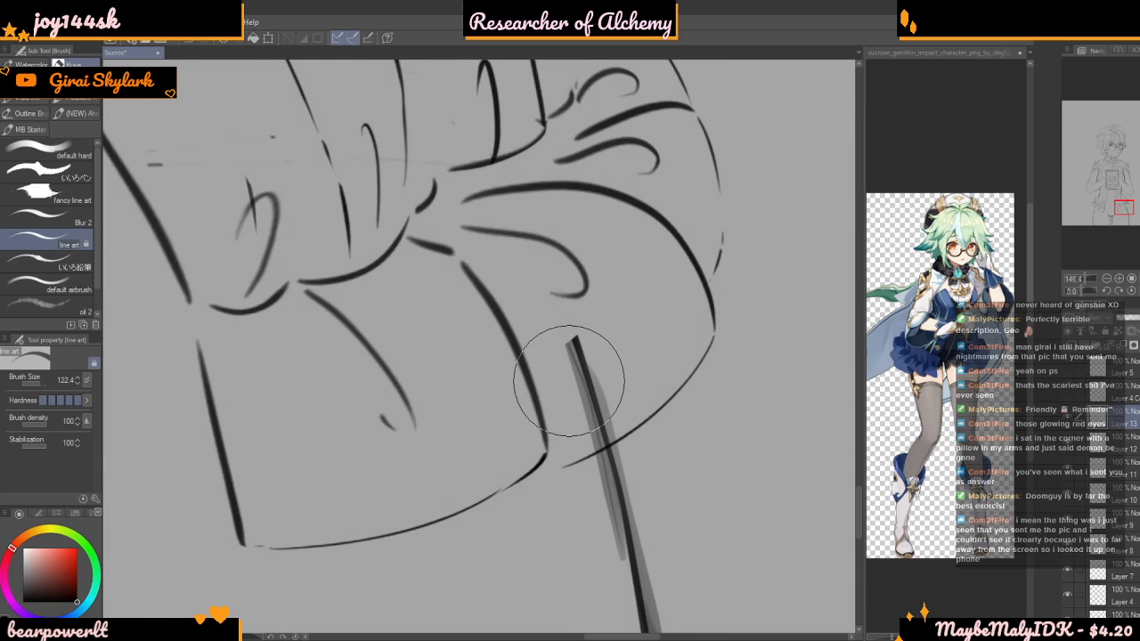
pyautogui.click(1073, 456)
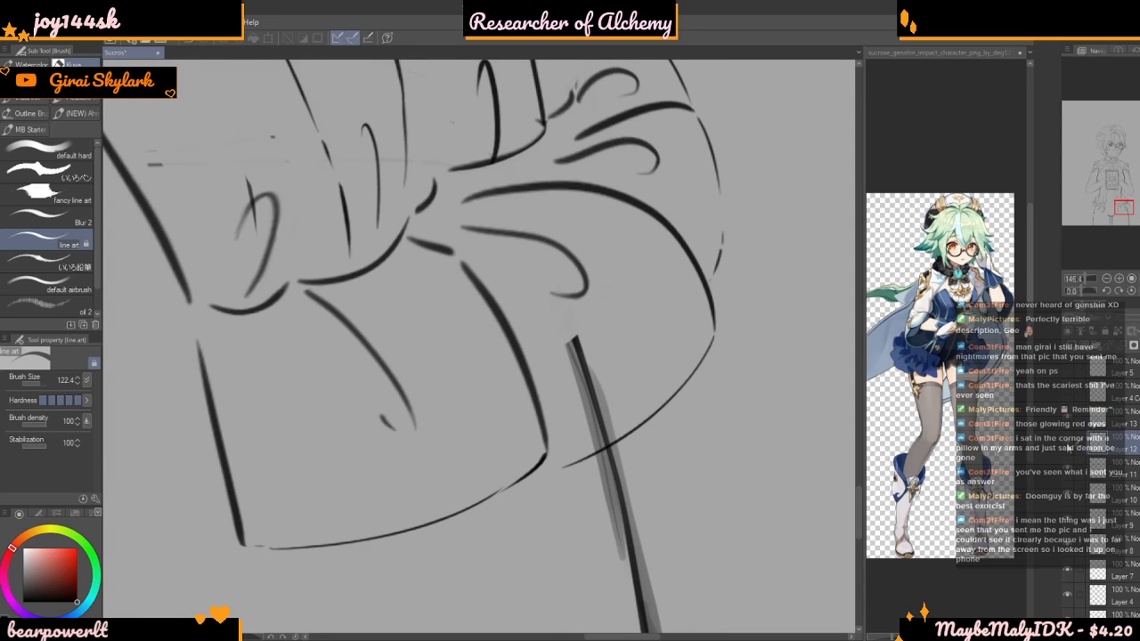
pyautogui.click(1070, 423)
pyautogui.click(1069, 423)
pyautogui.click(1101, 422)
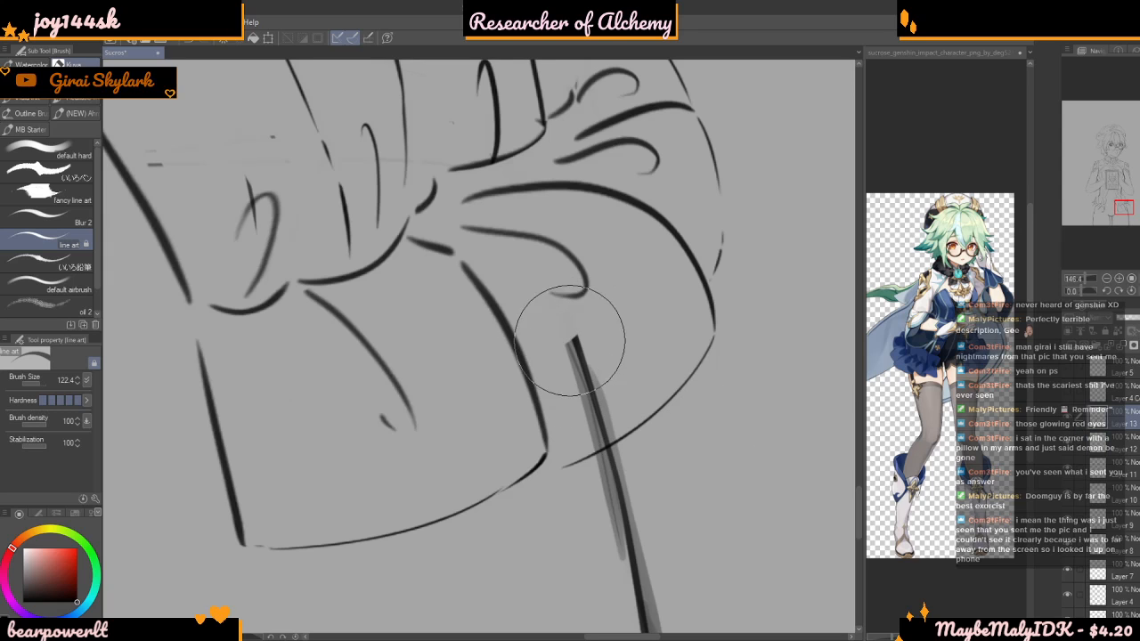
pyautogui.click(47, 383)
pyautogui.moveTo(47, 383); pyautogui.dragTo(37, 383)
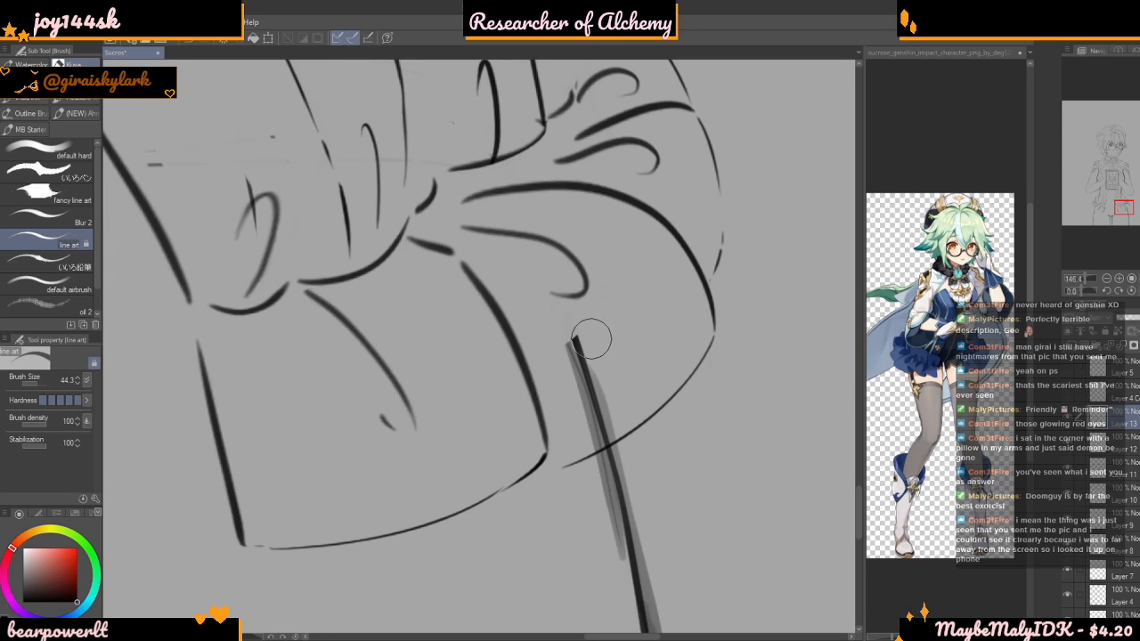
# Check the layers from Layer 10 up to Layer 13 by switching visibility to find the one holding the thigh line
pyautogui.click(1084, 490)
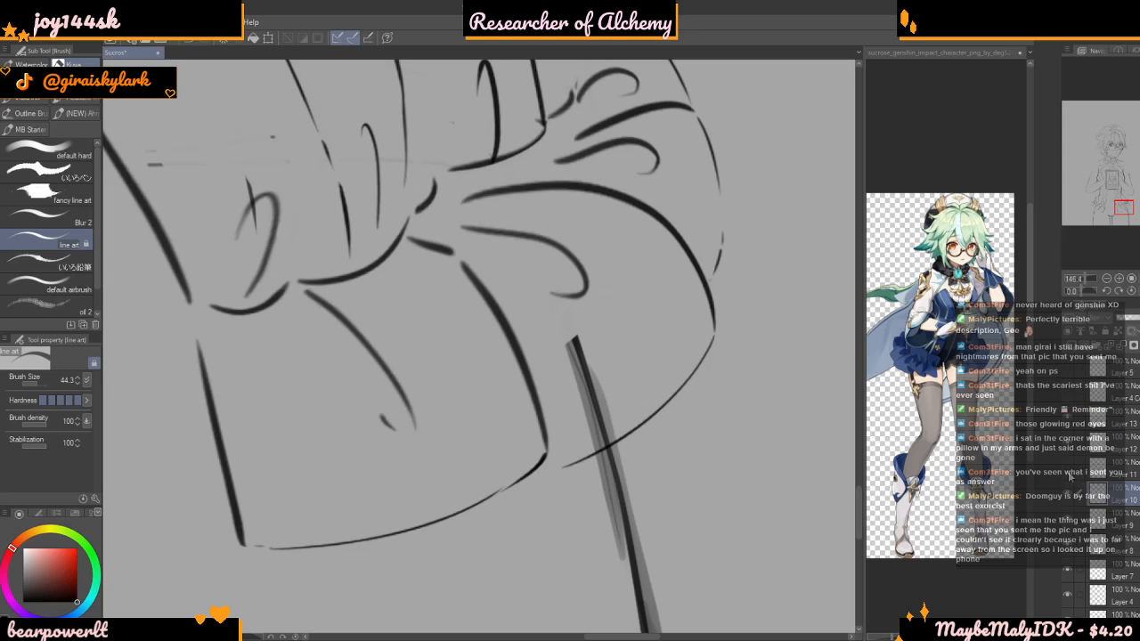
pyautogui.click(1079, 472)
pyautogui.click(1091, 494)
pyautogui.click(1068, 501)
pyautogui.click(1068, 498)
pyautogui.click(1081, 445)
pyautogui.click(1079, 421)
pyautogui.click(1067, 423)
pyautogui.click(1068, 423)
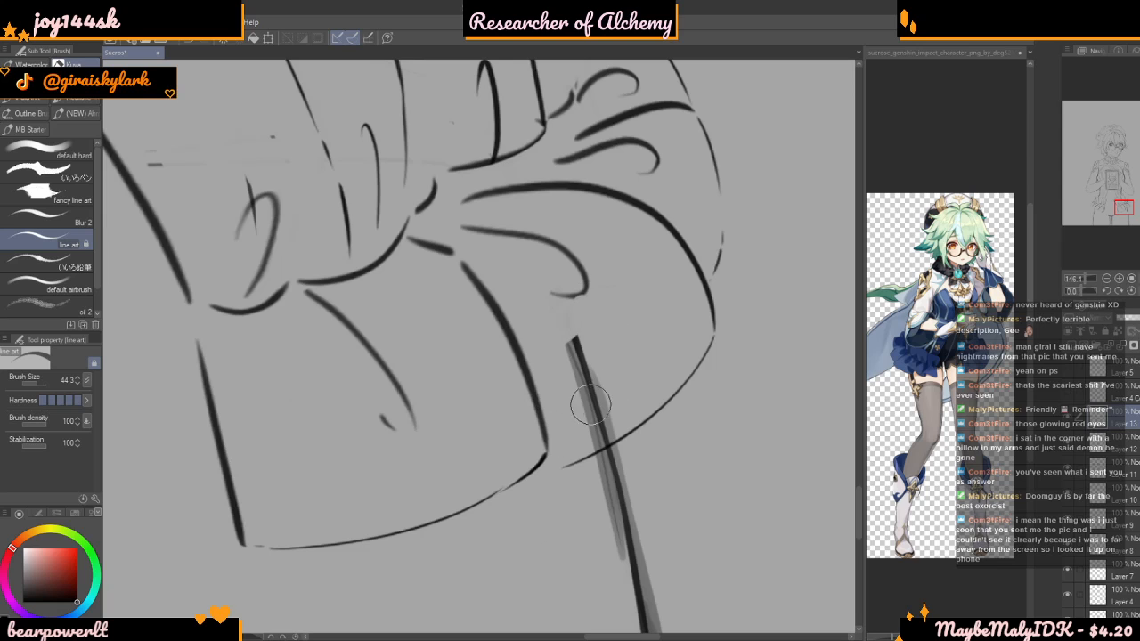
# Identify Layer 2 by toggling its visibility, select it, and erase the thigh line inside the right bow's lower ruffle
pyautogui.scroll(-3, 1073, 570)
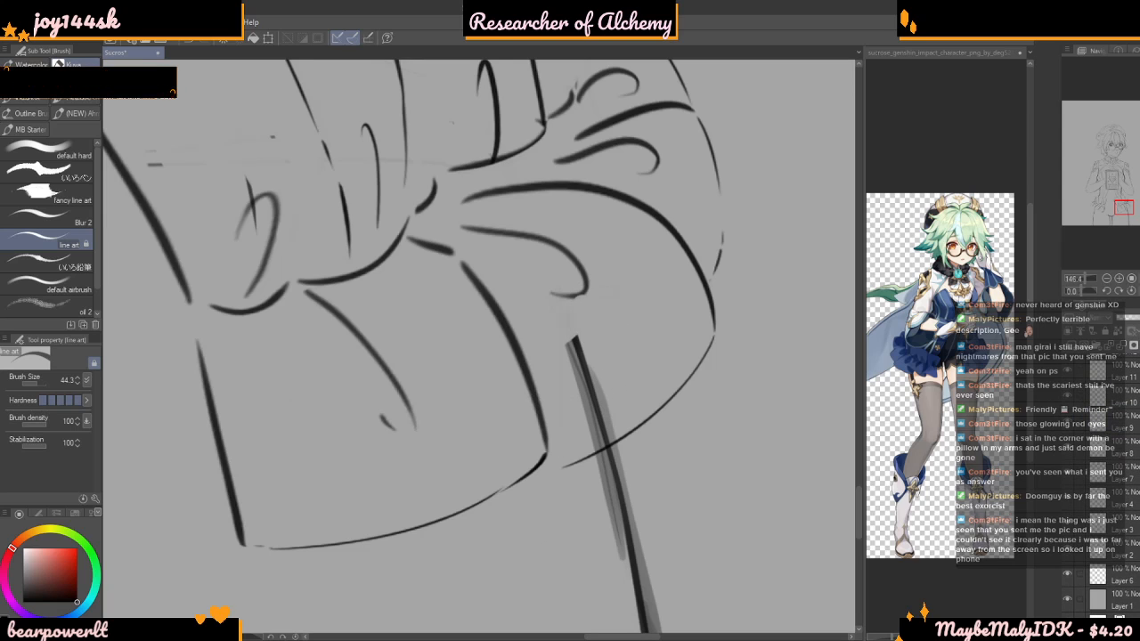
pyautogui.click(1069, 576)
pyautogui.click(1068, 549)
pyautogui.click(1068, 550)
pyautogui.click(1118, 550)
pyautogui.moveTo(580, 366)
pyautogui.mouseDown()
pyautogui.moveTo(579, 428)
pyautogui.moveTo(615, 377)
pyautogui.moveTo(615, 421)
pyautogui.mouseUp()
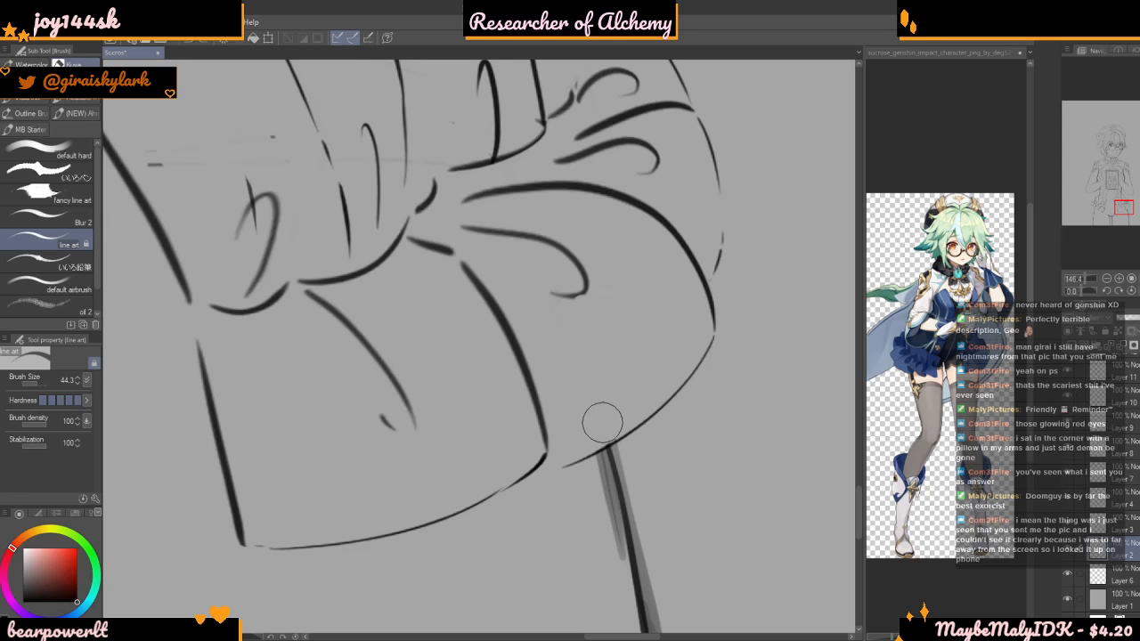
# Select Layer 13 and start a polyline selection along the upper edge of the left bow, skirting the waist lines
pyautogui.scroll(-2, 660, 390)
pyautogui.scroll(-6, 660, 390)
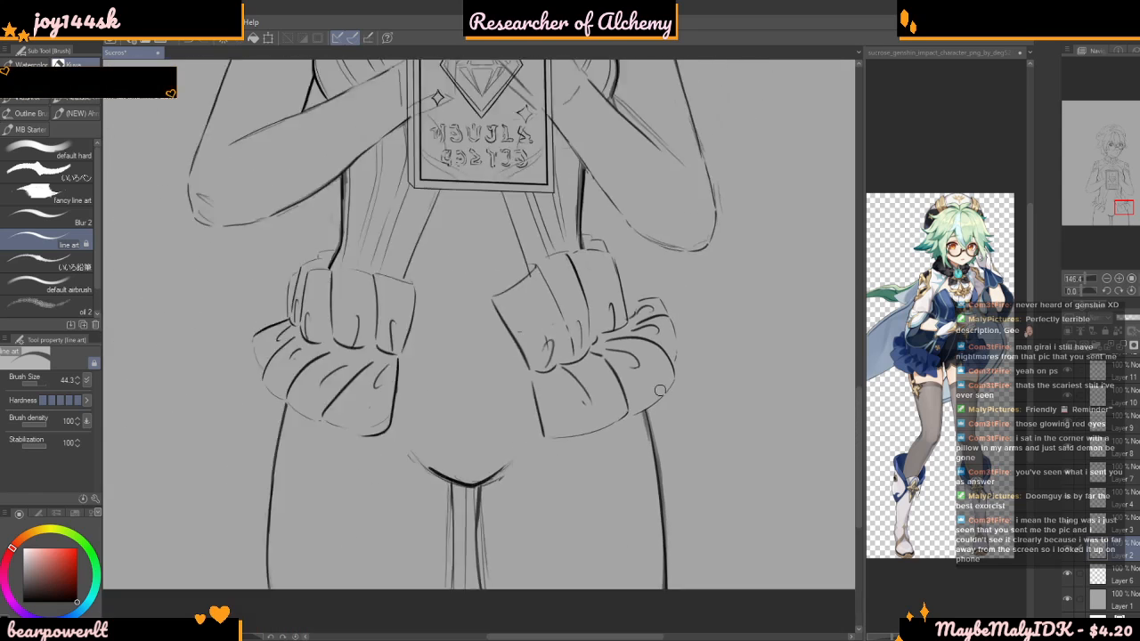
pyautogui.scroll(4, 448, 330)
pyautogui.scroll(-7, 447, 346)
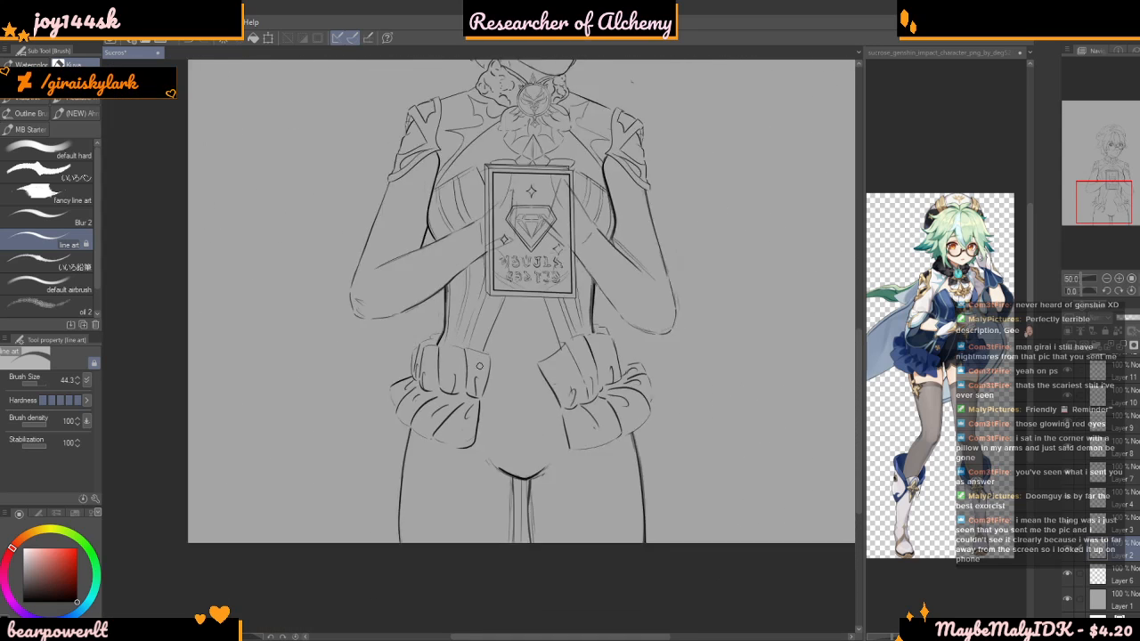
pyautogui.scroll(2, 493, 346)
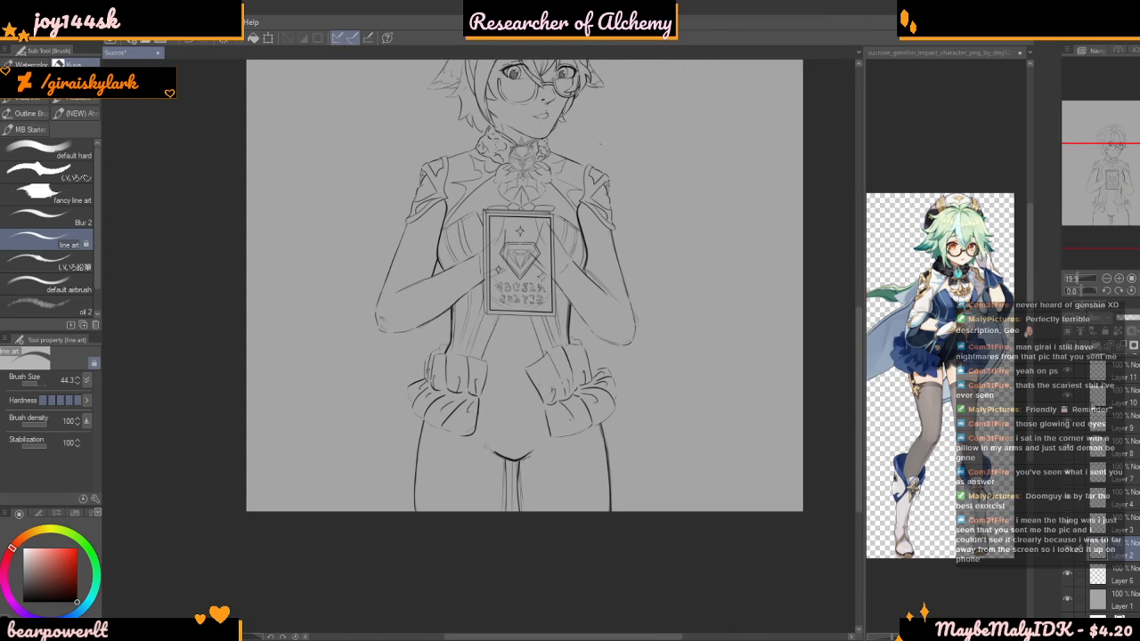
pyautogui.scroll(4, 1121, 406)
pyautogui.click(1119, 417)
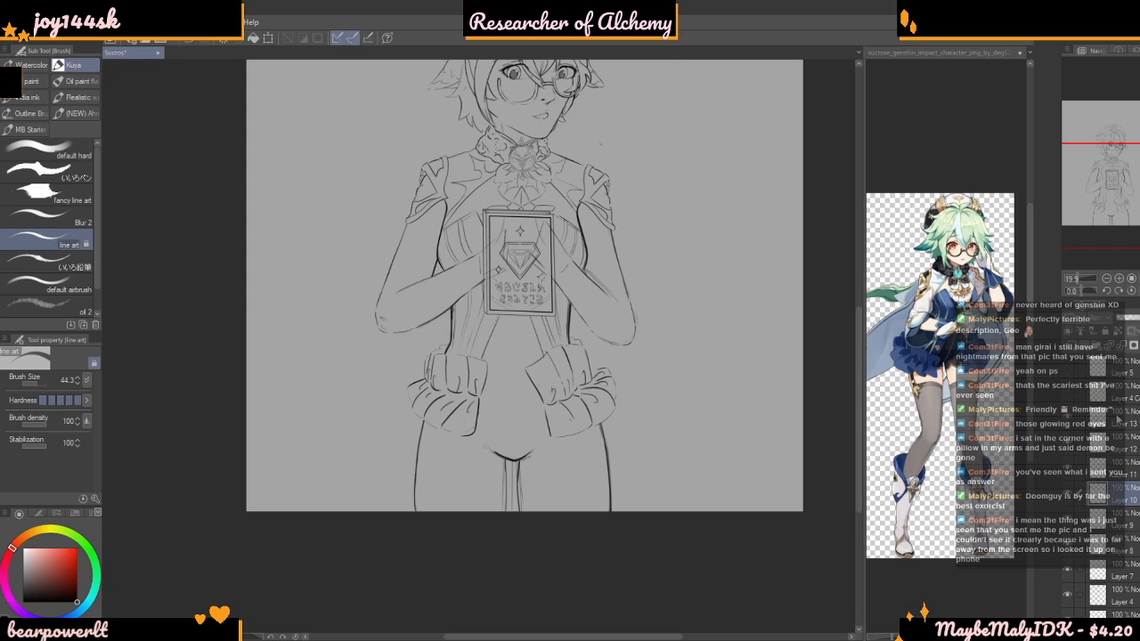
pyautogui.scroll(3, 409, 392)
pyautogui.click(1, 214)
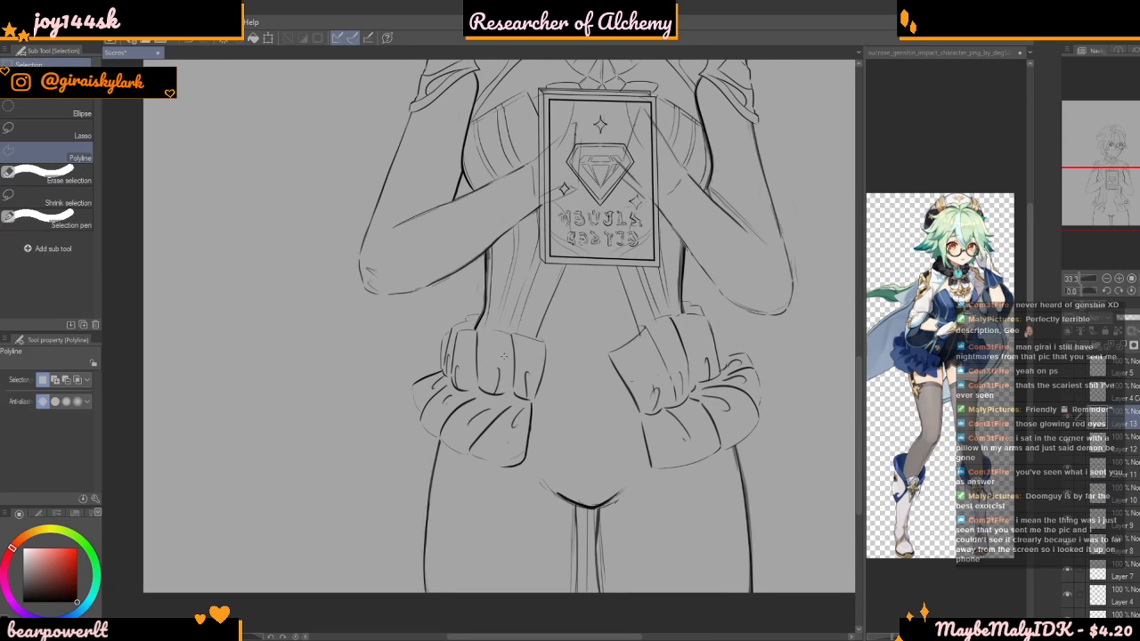
pyautogui.scroll(4, 447, 283)
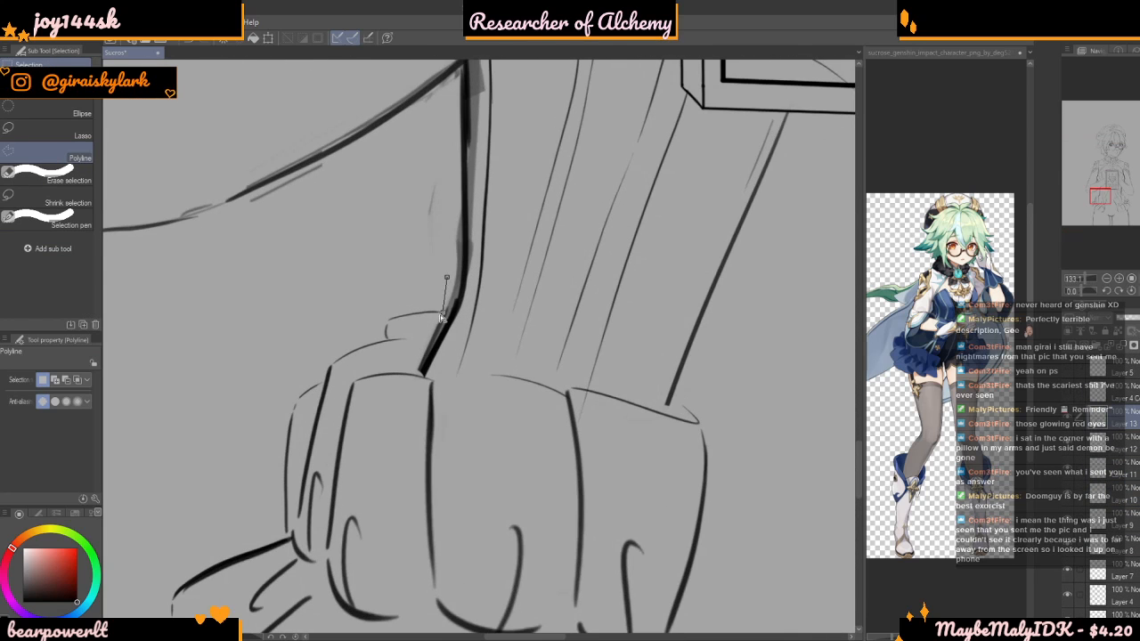
pyautogui.scroll(1, 403, 360)
pyautogui.click(445, 379)
pyautogui.click(482, 392)
pyautogui.click(497, 352)
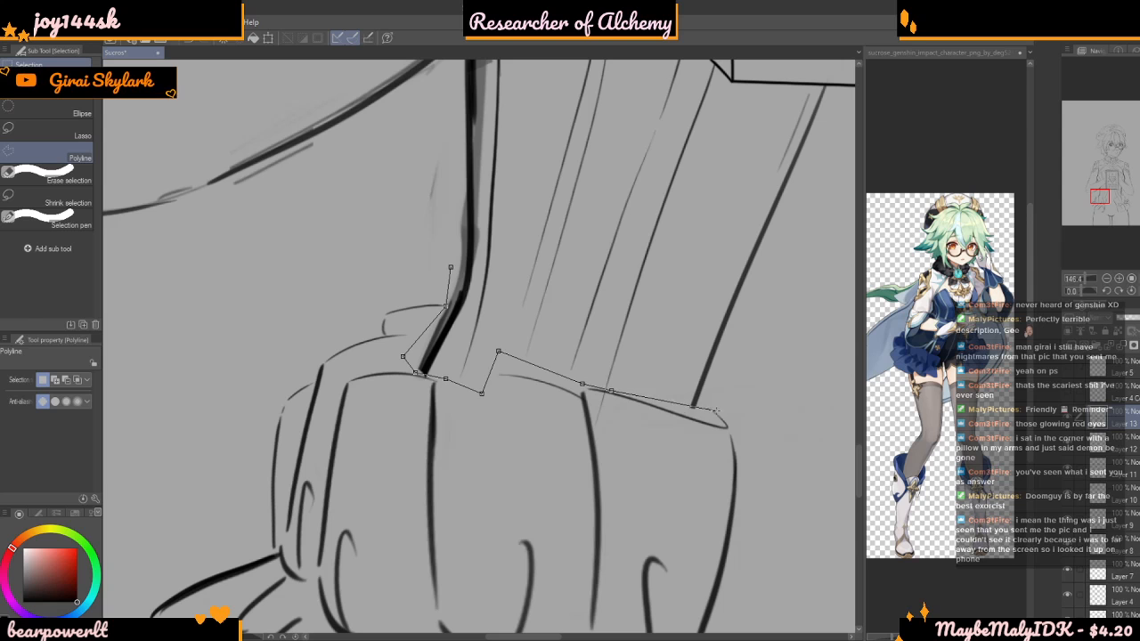
# Extend the polyline selection down the left bow's inner side and under its hem to the top of the thigh line
pyautogui.click(741, 372)
pyautogui.scroll(-9, 750, 376)
pyautogui.click(784, 485)
pyautogui.click(762, 555)
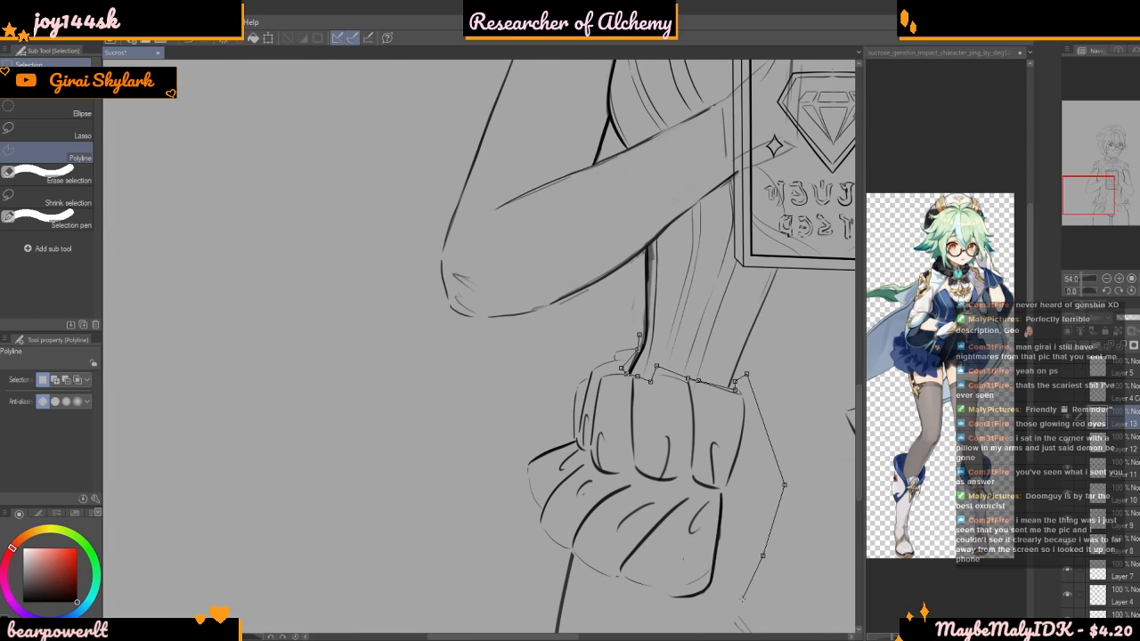
pyautogui.scroll(9, 688, 611)
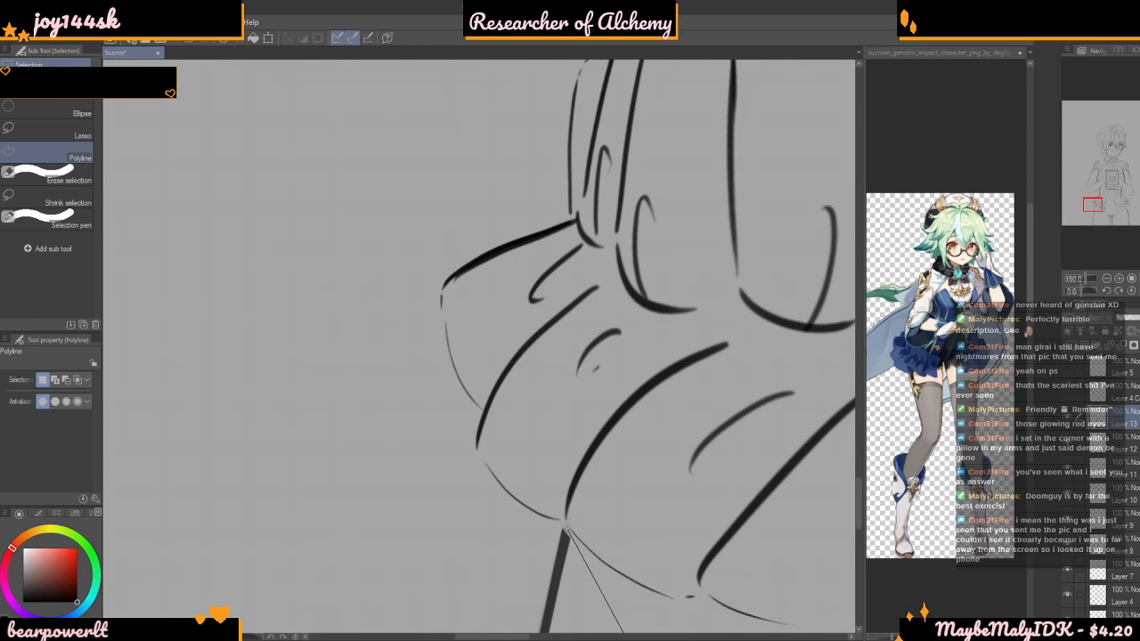
pyautogui.click(566, 531)
# Continue the polyline around the left bow's outer ruffle and up its side, and close the selection at the starting point
pyautogui.scroll(-1, 323, 305)
pyautogui.click(357, 237)
pyautogui.click(458, 188)
pyautogui.click(505, 126)
pyautogui.click(528, 101)
pyautogui.scroll(-8, 532, 100)
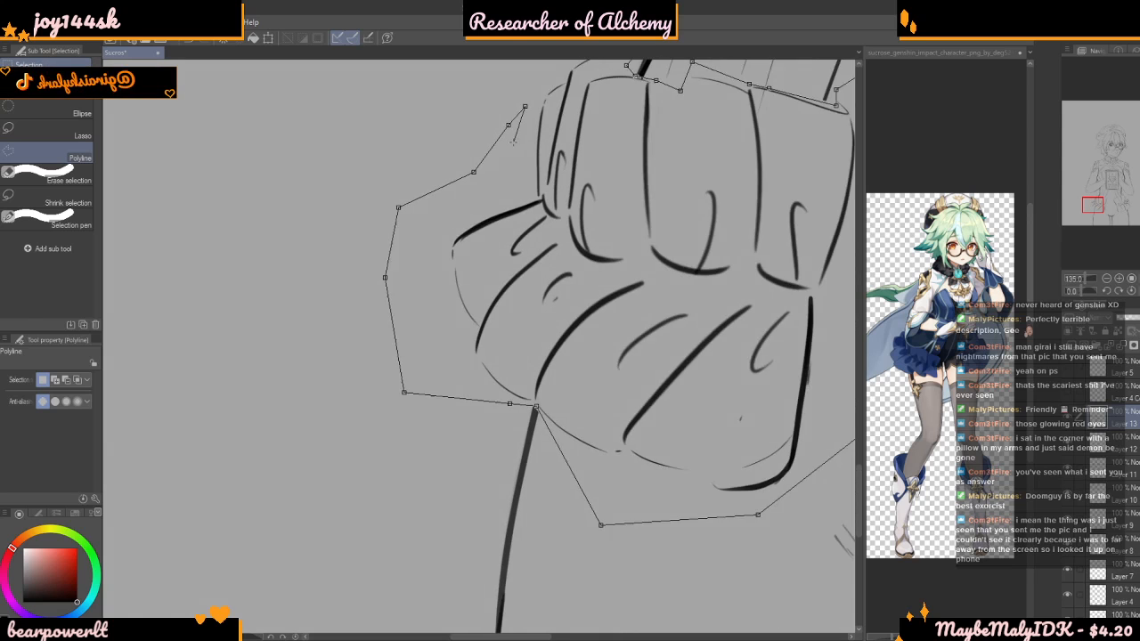
pyautogui.click(556, 67)
pyautogui.scroll(-3, 589, 73)
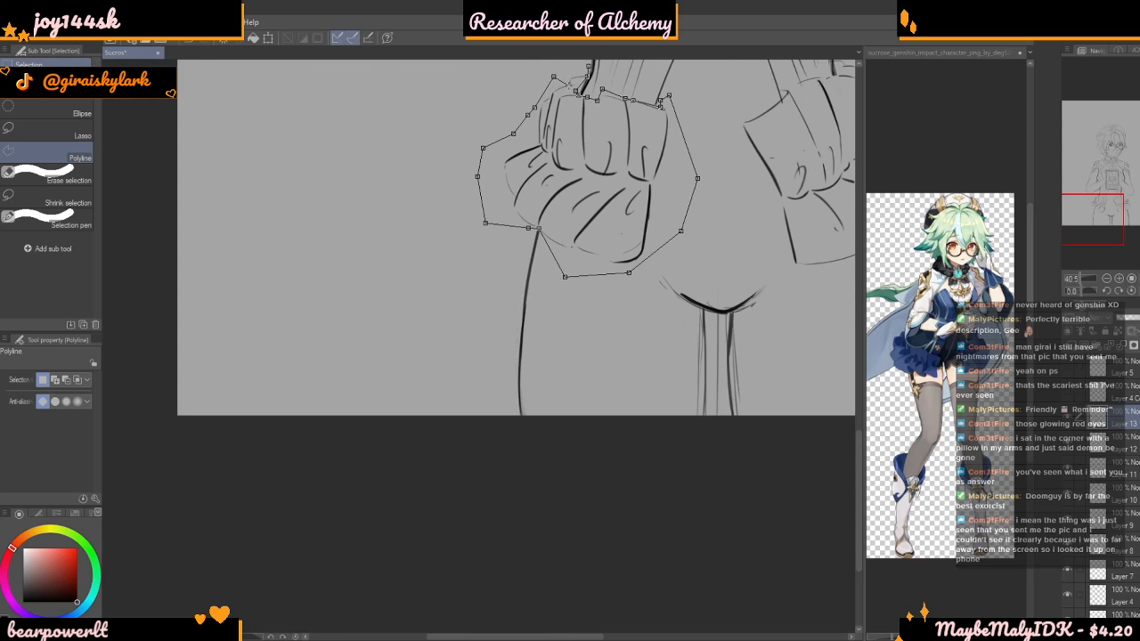
pyautogui.scroll(4, 593, 65)
pyautogui.click(587, 65)
pyautogui.scroll(-3, 394, 451)
pyautogui.scroll(-3, 395, 457)
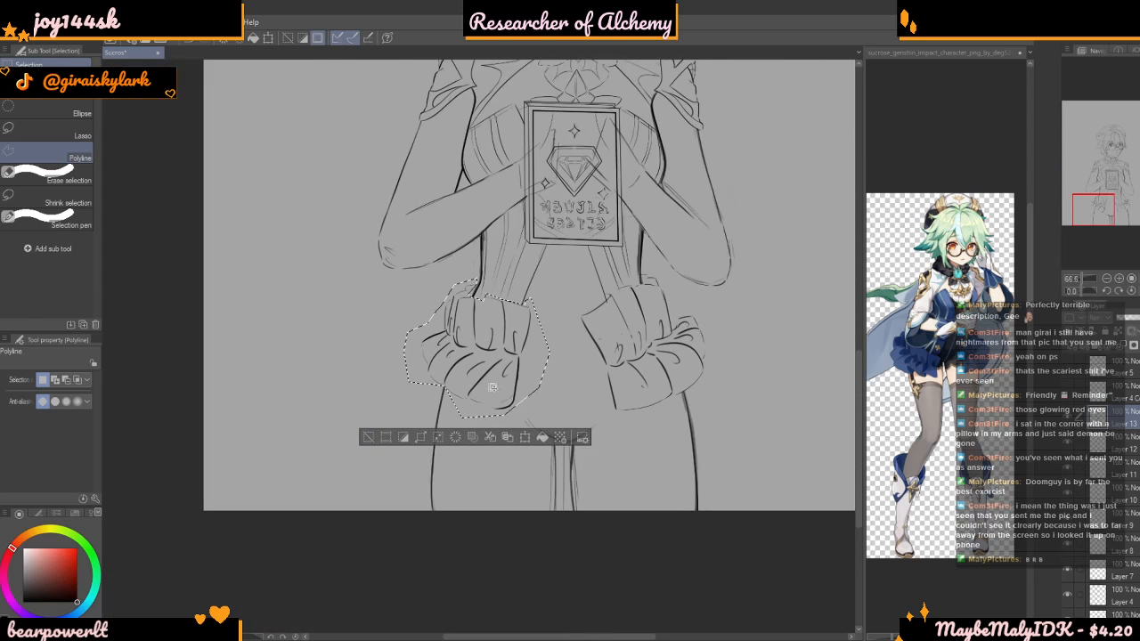
# Scale the selected left bow to 110% in width and height, tilt it slightly clockwise, fit it to the waist, and deselect
pyautogui.scroll(2, 394, 457)
pyautogui.press('Delete')
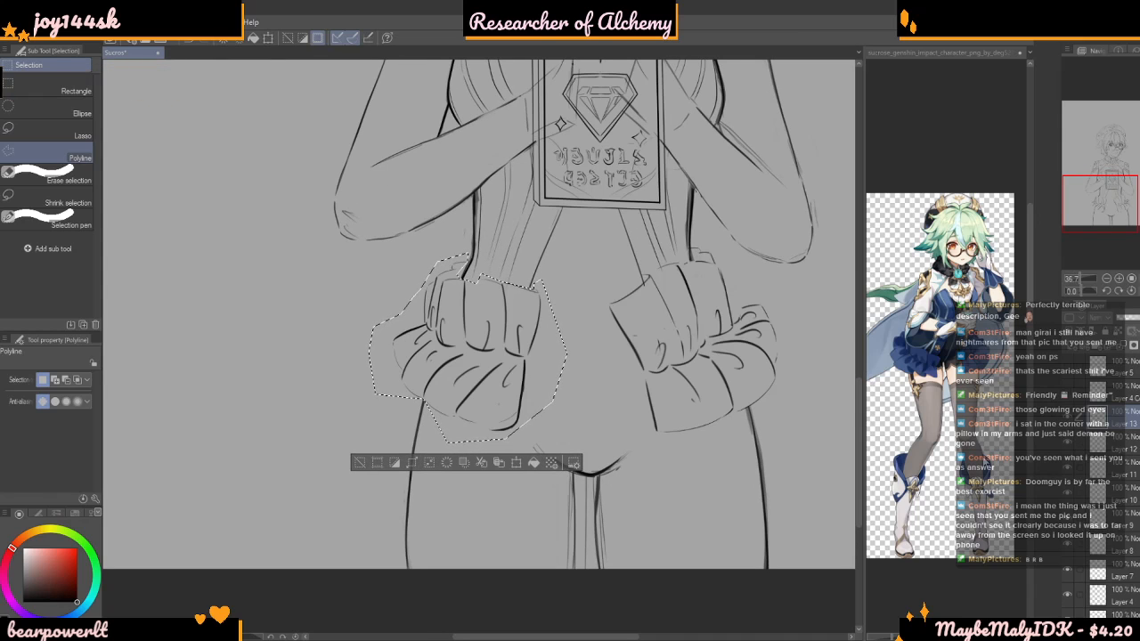
pyautogui.hotkey('ctrl', 't')
pyautogui.moveTo(362, 447)
pyautogui.mouseDown()
pyautogui.moveTo(322, 485)
pyautogui.moveTo(349, 442)
pyautogui.mouseUp()
pyautogui.moveTo(460, 404); pyautogui.dragTo(456, 367)
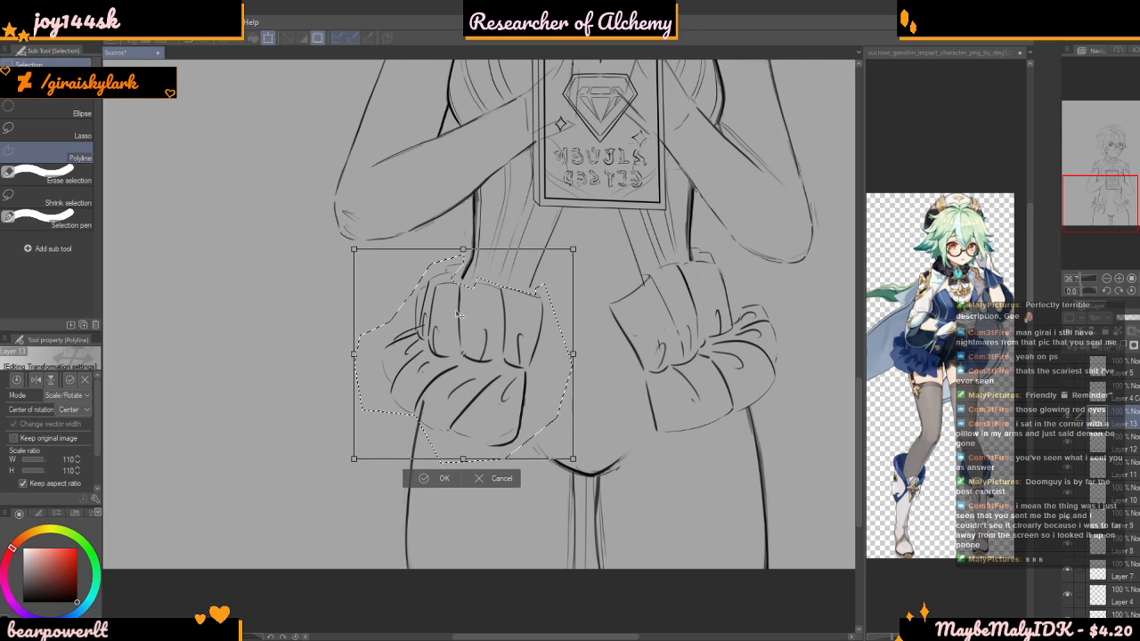
pyautogui.moveTo(458, 316); pyautogui.dragTo(459, 314)
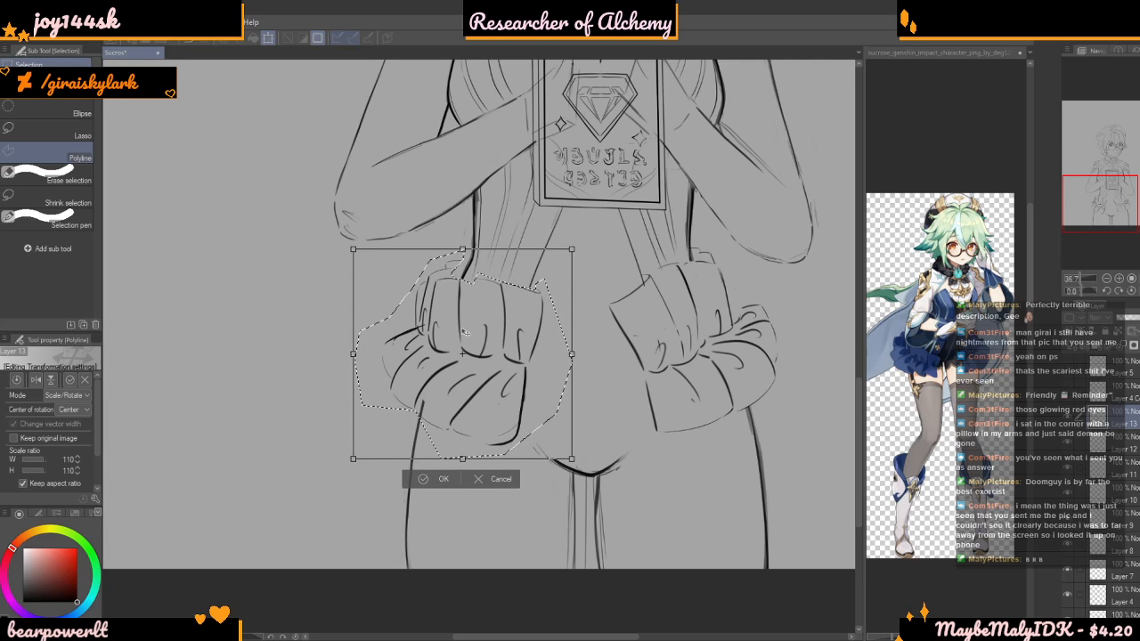
pyautogui.moveTo(587, 232); pyautogui.dragTo(594, 238)
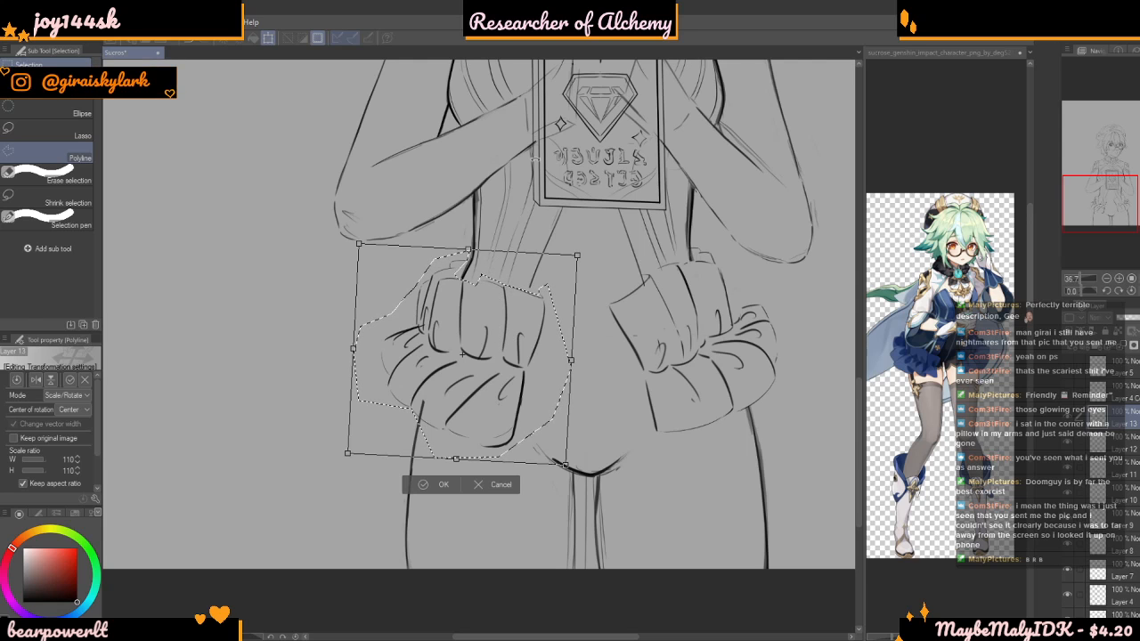
pyautogui.press('Return')
pyautogui.hotkey('ctrl', 'd')
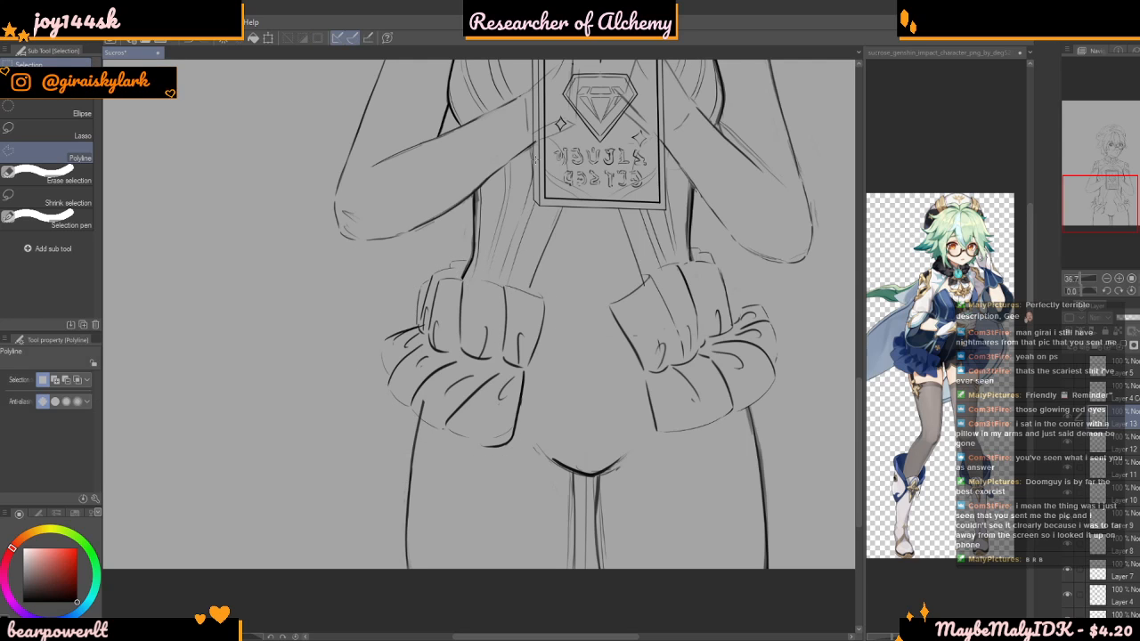
# Return to the line art brush and erase the stray line overlapping the left bow's upper outer ruffle on Layer 10
pyautogui.scroll(-2, 536, 160)
pyautogui.scroll(5, 472, 265)
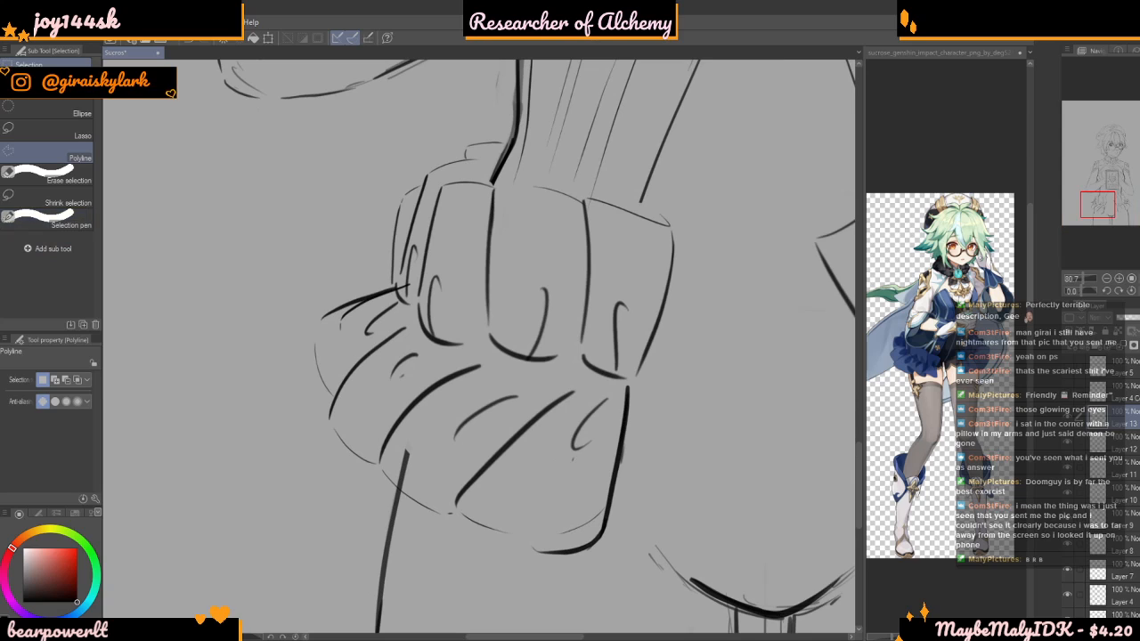
pyautogui.press('b')
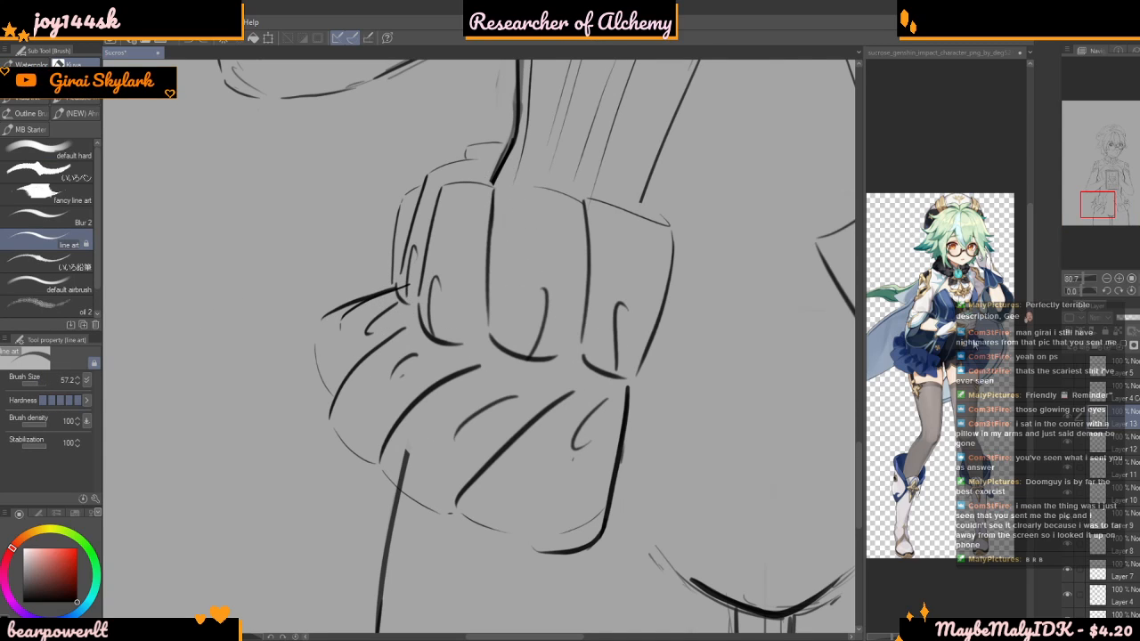
pyautogui.click(1120, 444)
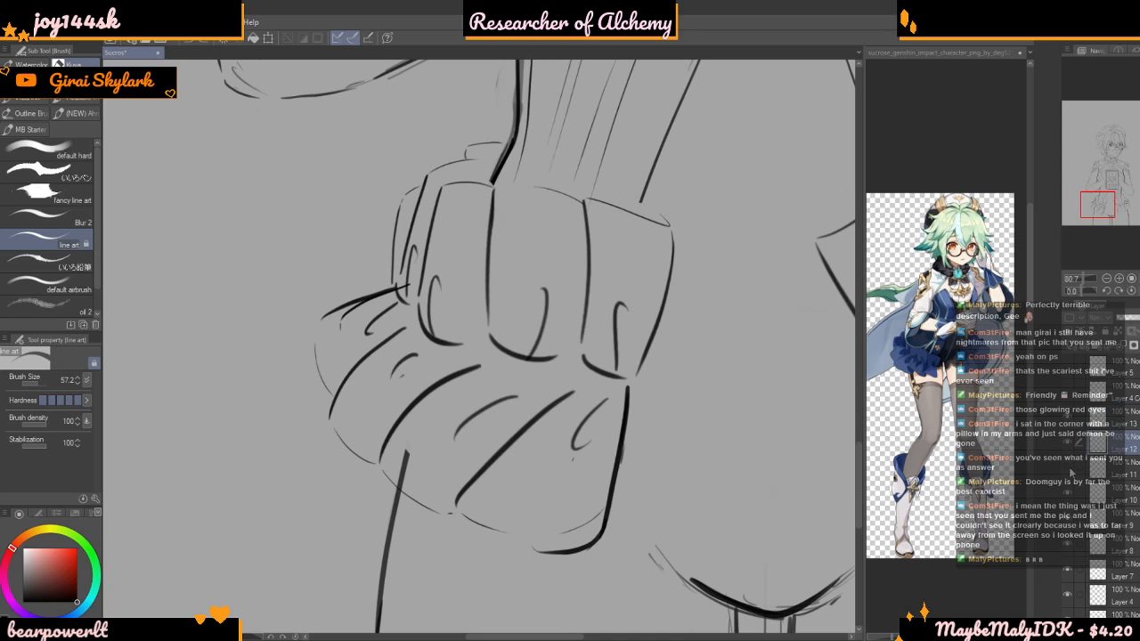
pyautogui.click(1070, 495)
pyautogui.click(1070, 495)
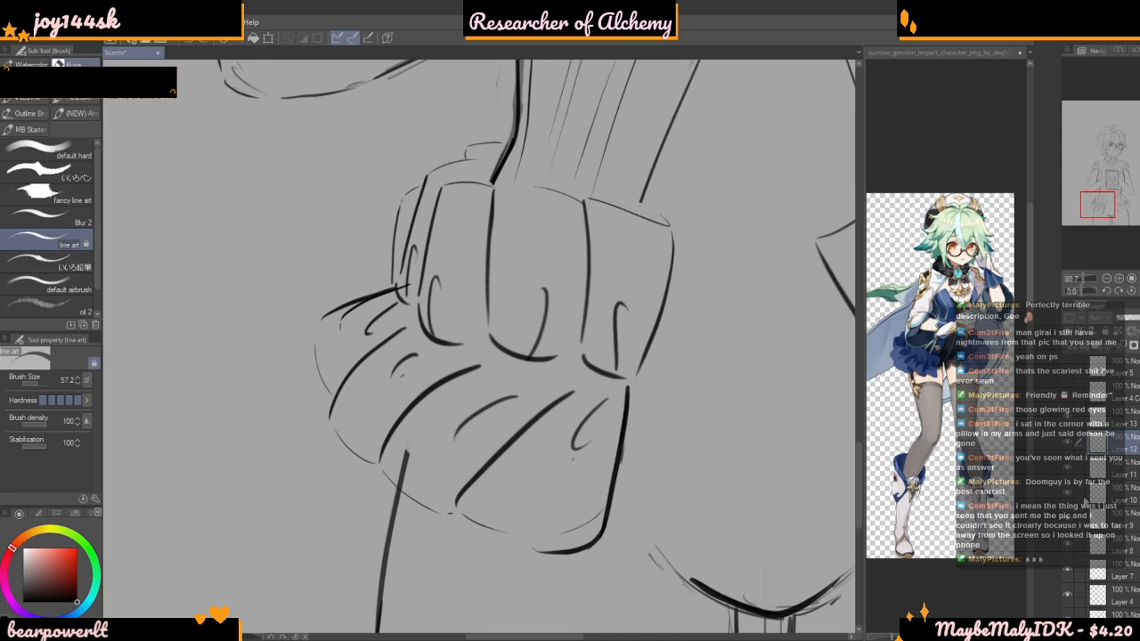
pyautogui.click(1118, 496)
pyautogui.scroll(2, 409, 293)
pyautogui.moveTo(400, 289); pyautogui.dragTo(268, 342)
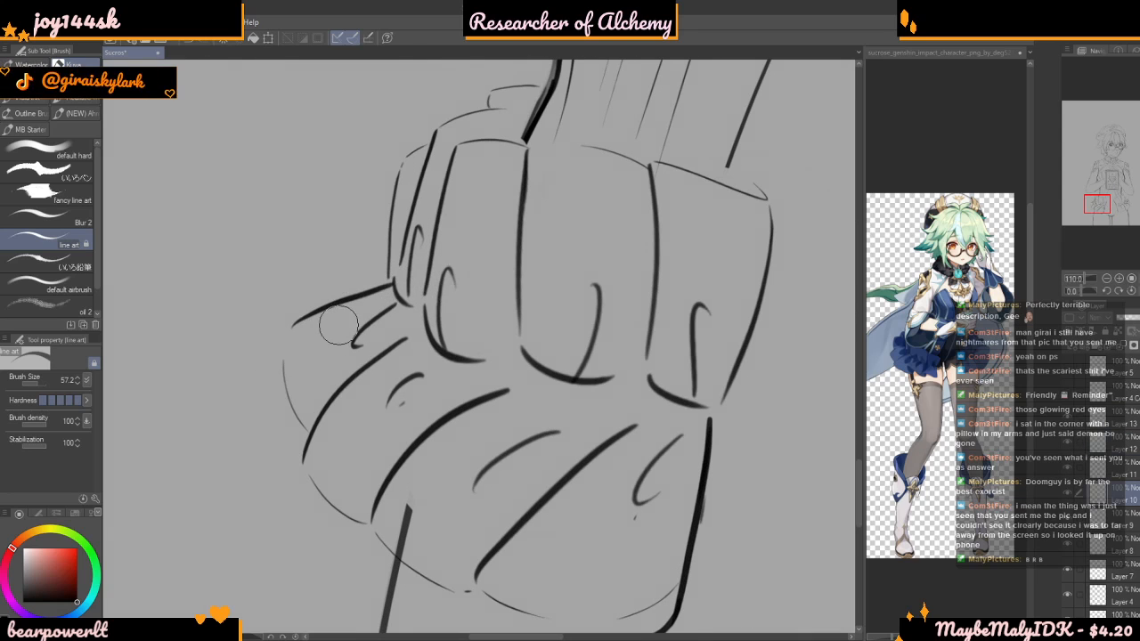
# Find the thigh line's layer by toggling layer visibility, select Layer 2, and erase the line's end overlapping the left bow's hem
pyautogui.scroll(-2, 349, 261)
pyautogui.scroll(1, 382, 452)
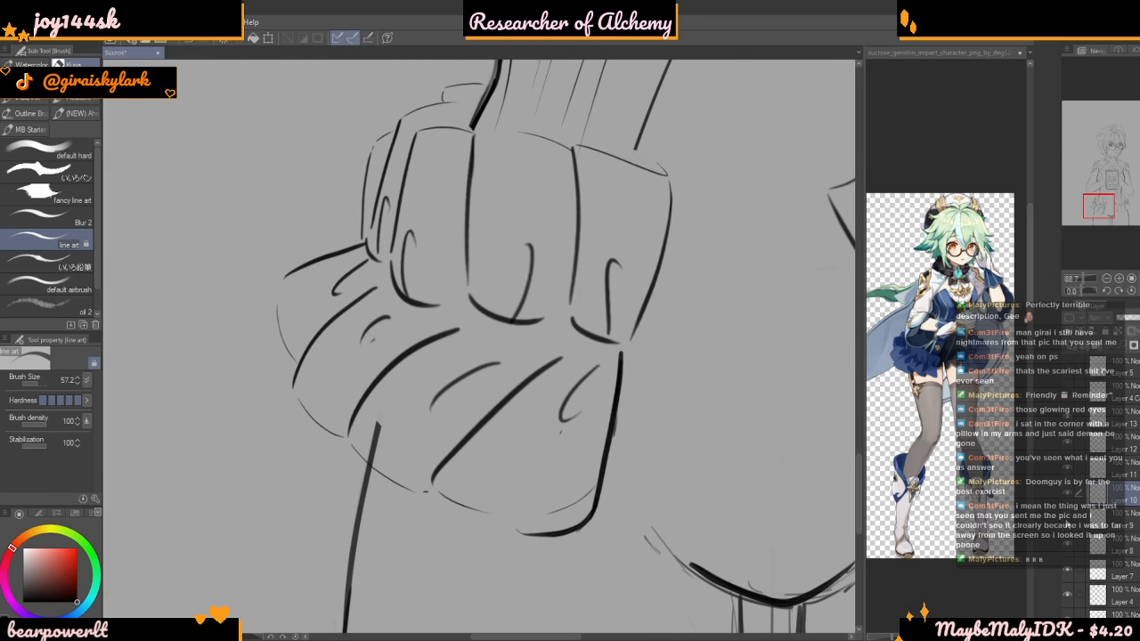
pyautogui.scroll(-1, 1068, 525)
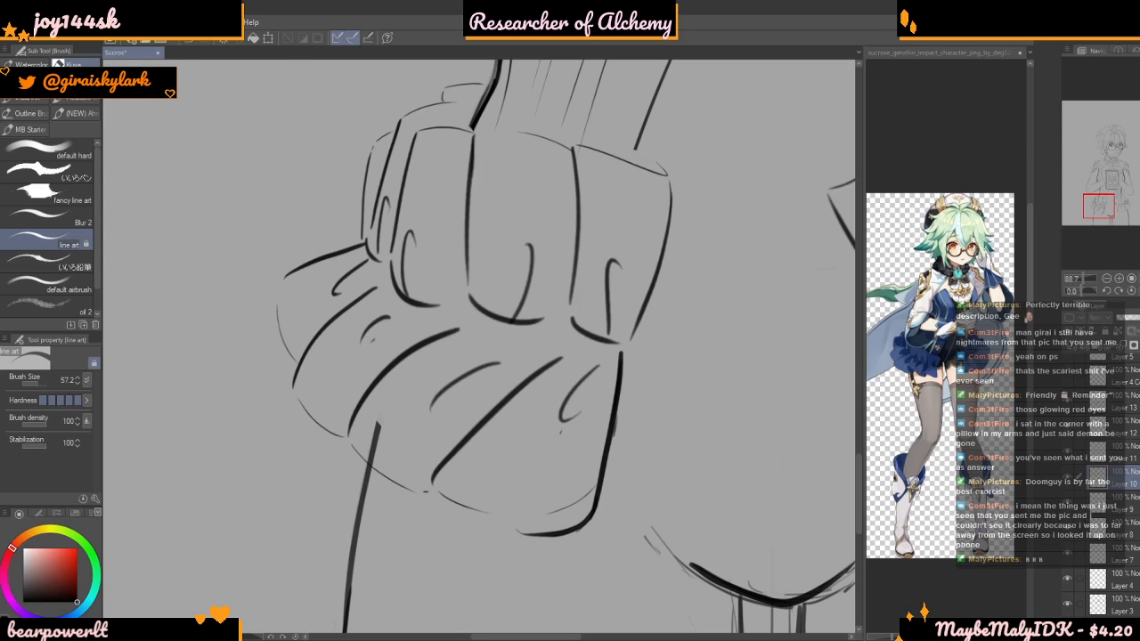
pyautogui.scroll(-3, 1104, 463)
pyautogui.scroll(-1, 1064, 583)
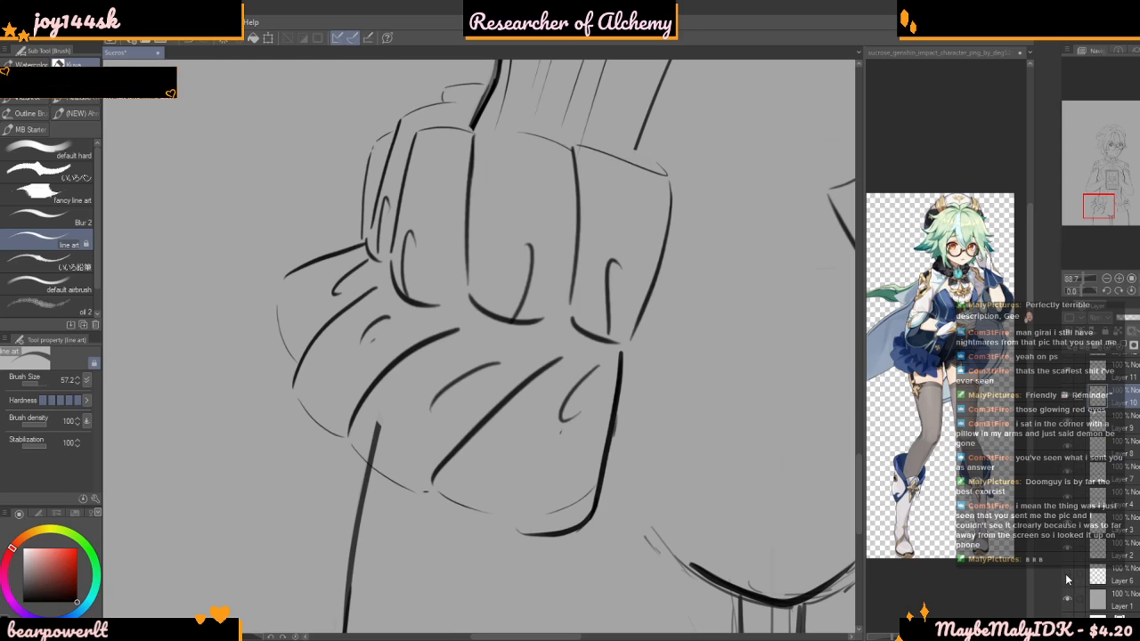
pyautogui.click(1067, 559)
pyautogui.click(1067, 553)
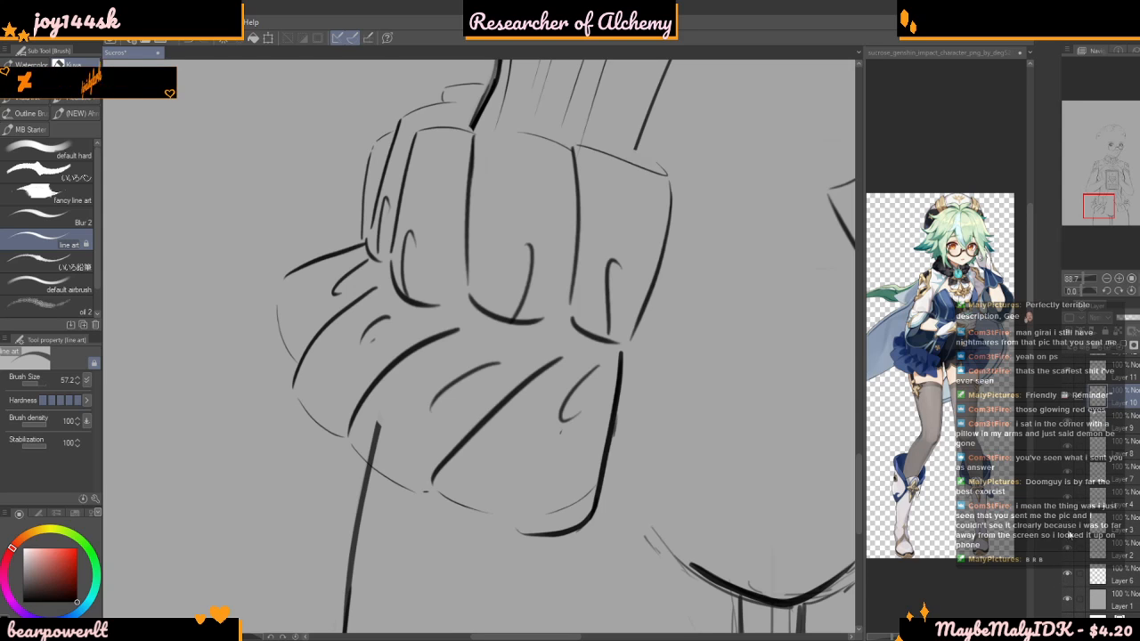
pyautogui.click(1067, 549)
pyautogui.click(1067, 548)
pyautogui.click(1116, 551)
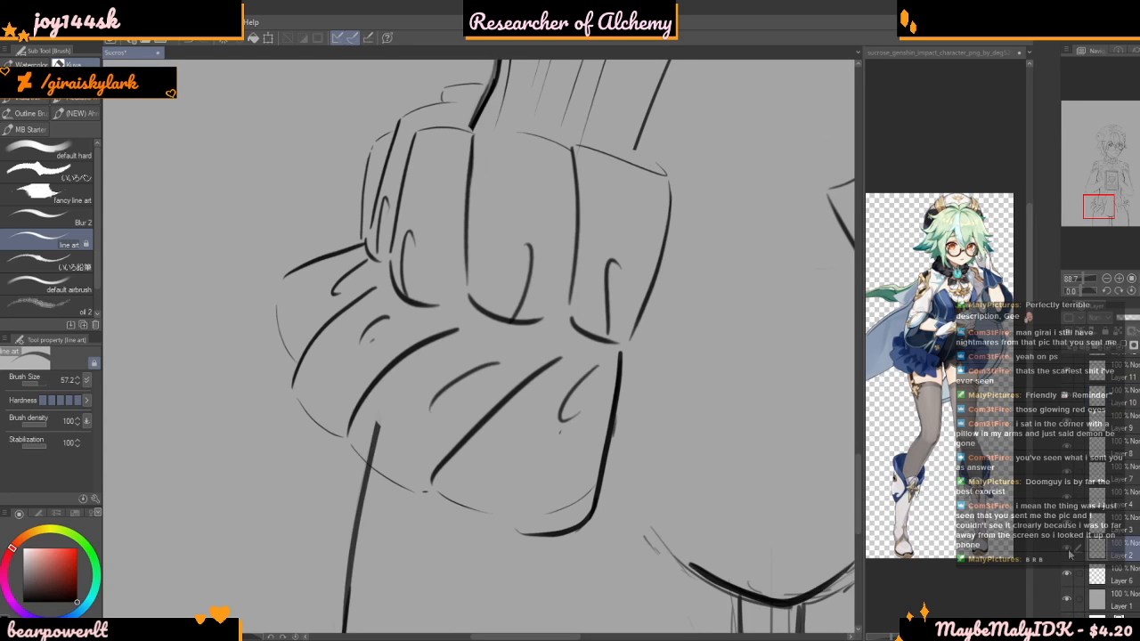
pyautogui.scroll(5, 422, 412)
pyautogui.moveTo(342, 448); pyautogui.dragTo(358, 500)
pyautogui.scroll(1, 330, 475)
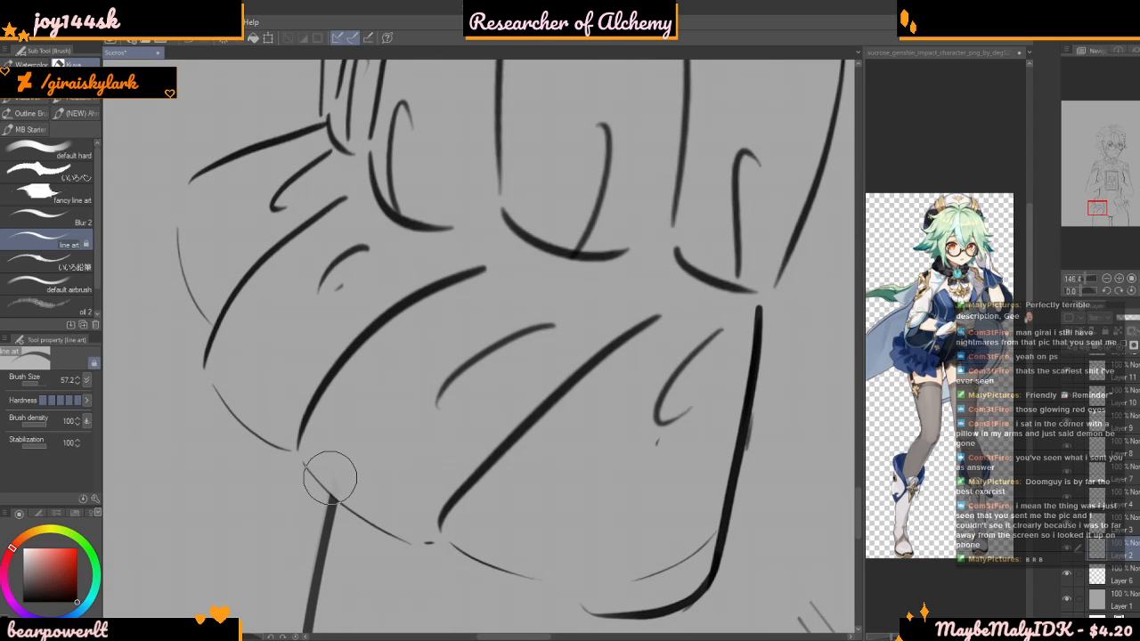
# Return to Layer 10 and erase the torso line's end crossing the right bow's upper corner and the stray mark in its lower fold
pyautogui.scroll(-7, 374, 535)
pyautogui.scroll(-4, 400, 313)
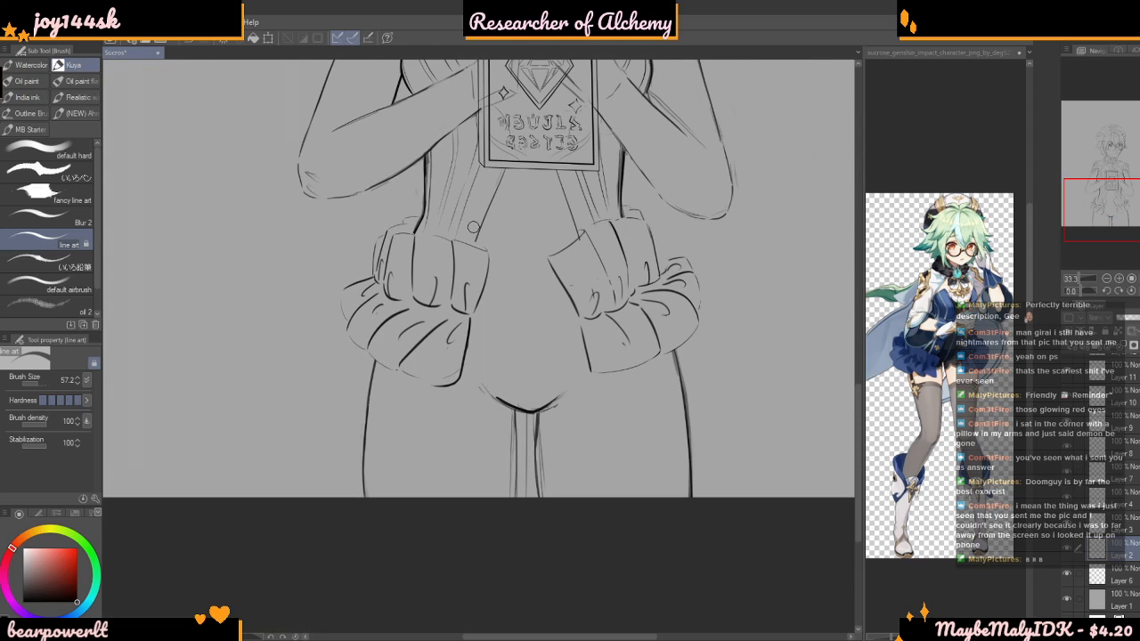
pyautogui.scroll(4, 629, 319)
pyautogui.scroll(2, 629, 319)
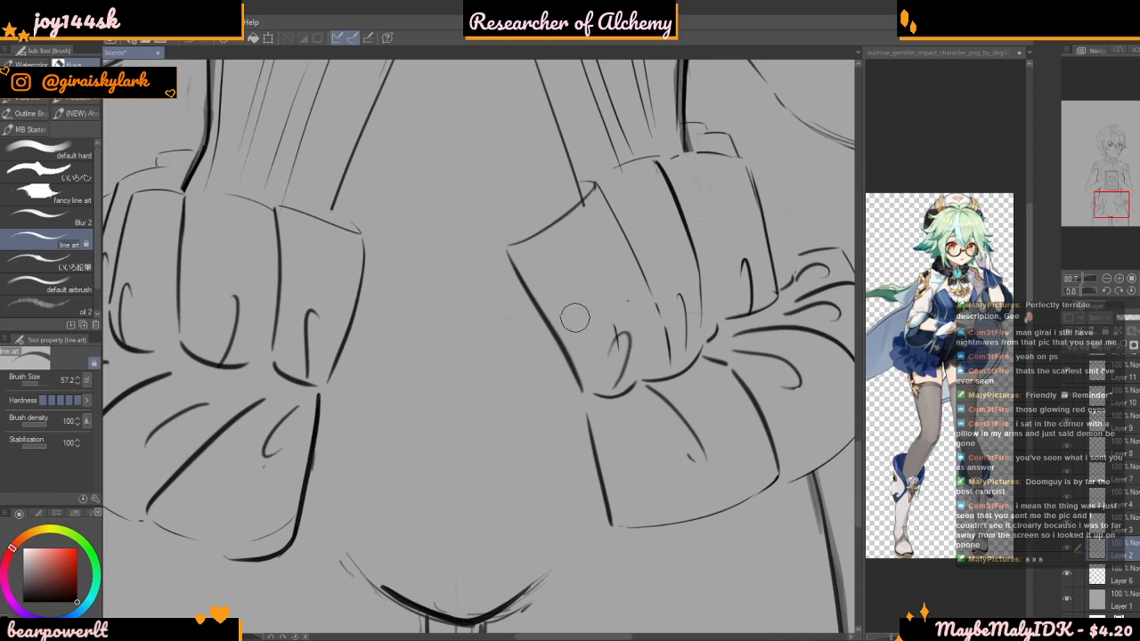
pyautogui.scroll(2, 542, 312)
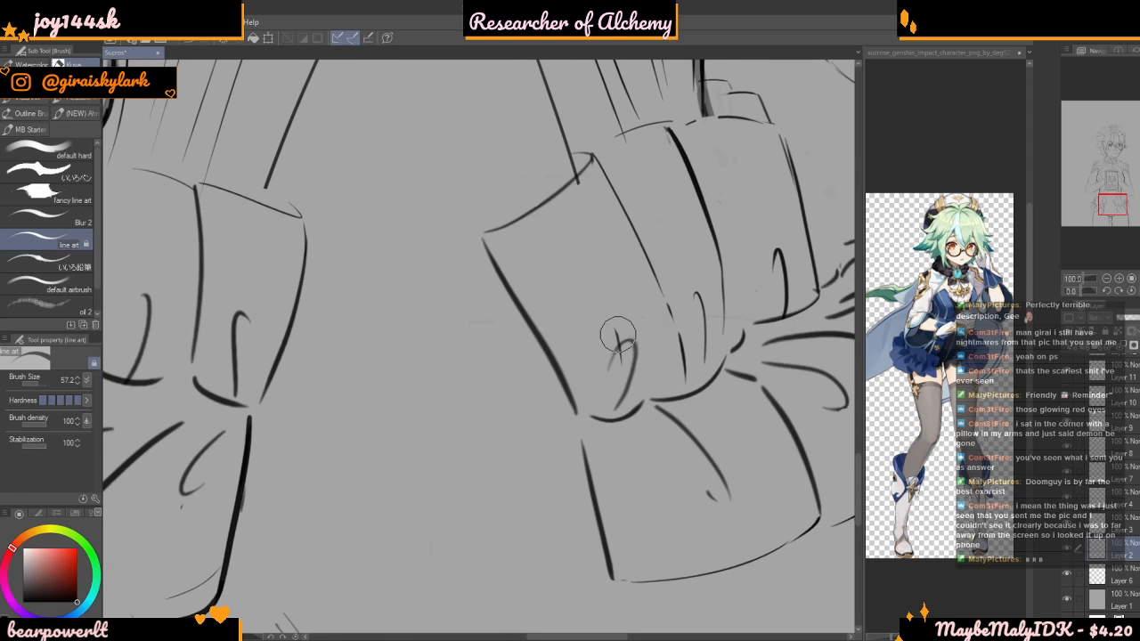
pyautogui.scroll(-4, 751, 321)
pyautogui.scroll(4, 670, 367)
pyautogui.scroll(-5, 523, 386)
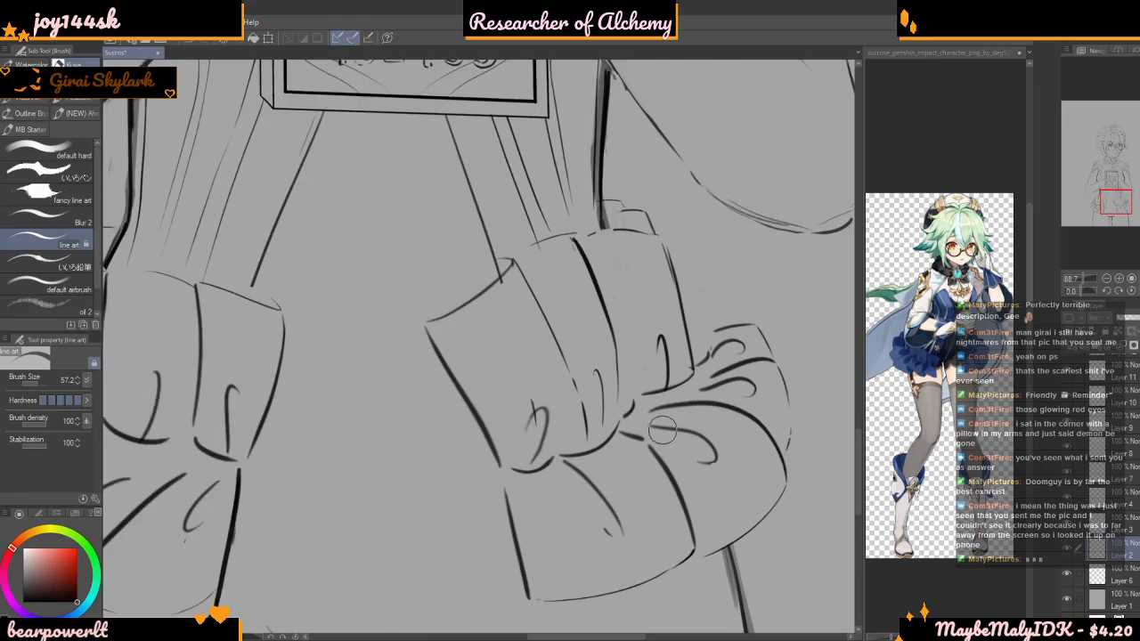
pyautogui.scroll(5, 618, 383)
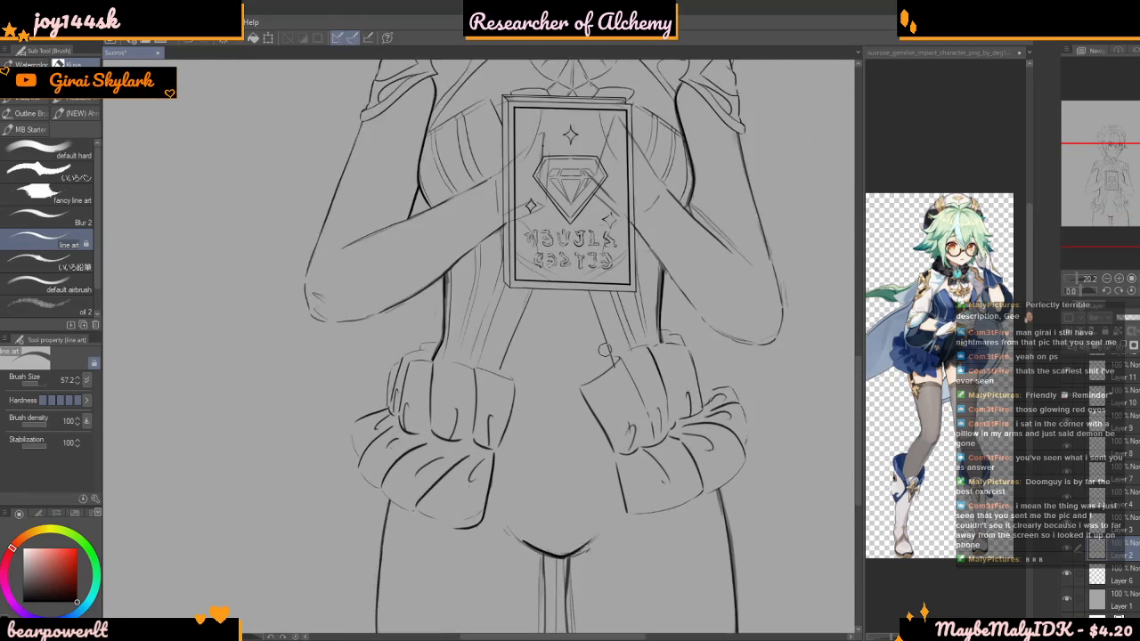
pyautogui.scroll(3, 609, 387)
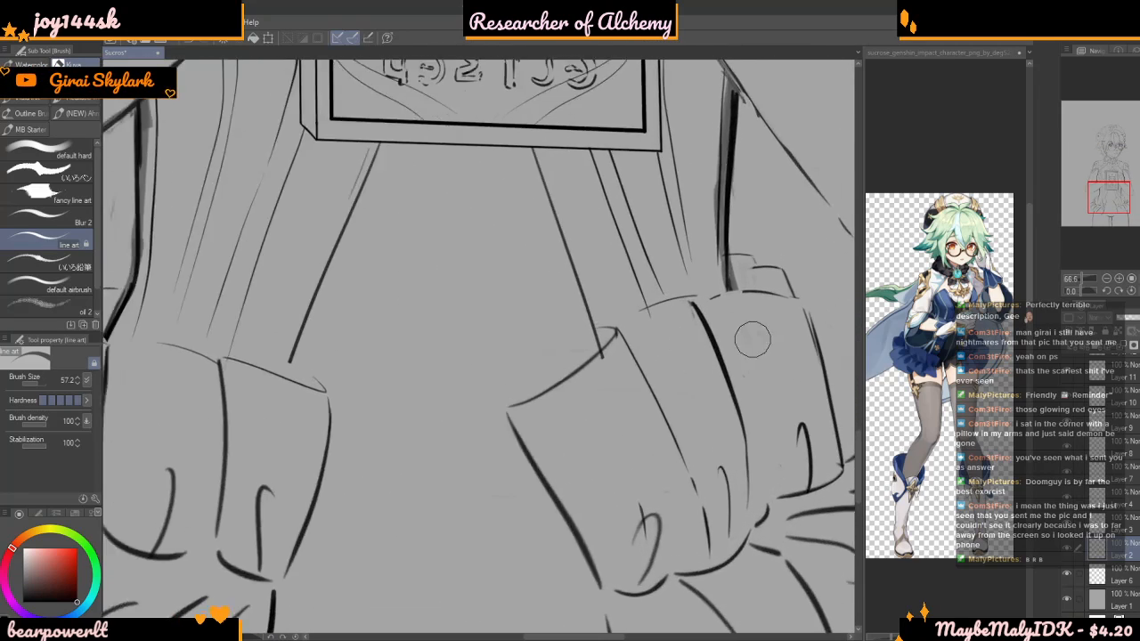
pyautogui.scroll(-2, 1078, 552)
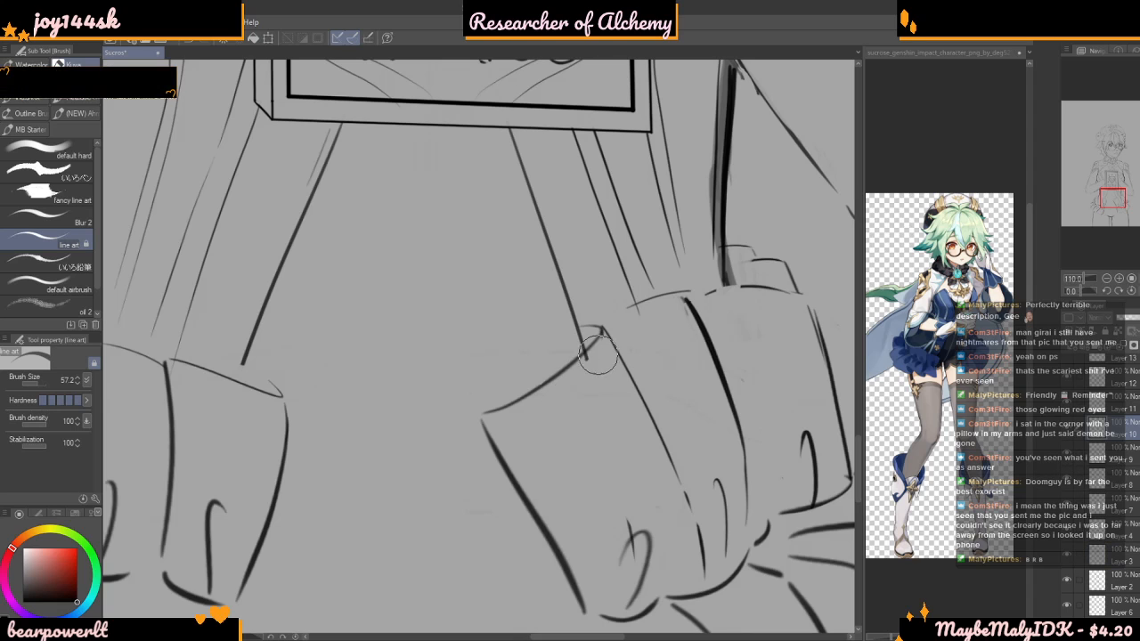
pyautogui.scroll(-8, 627, 511)
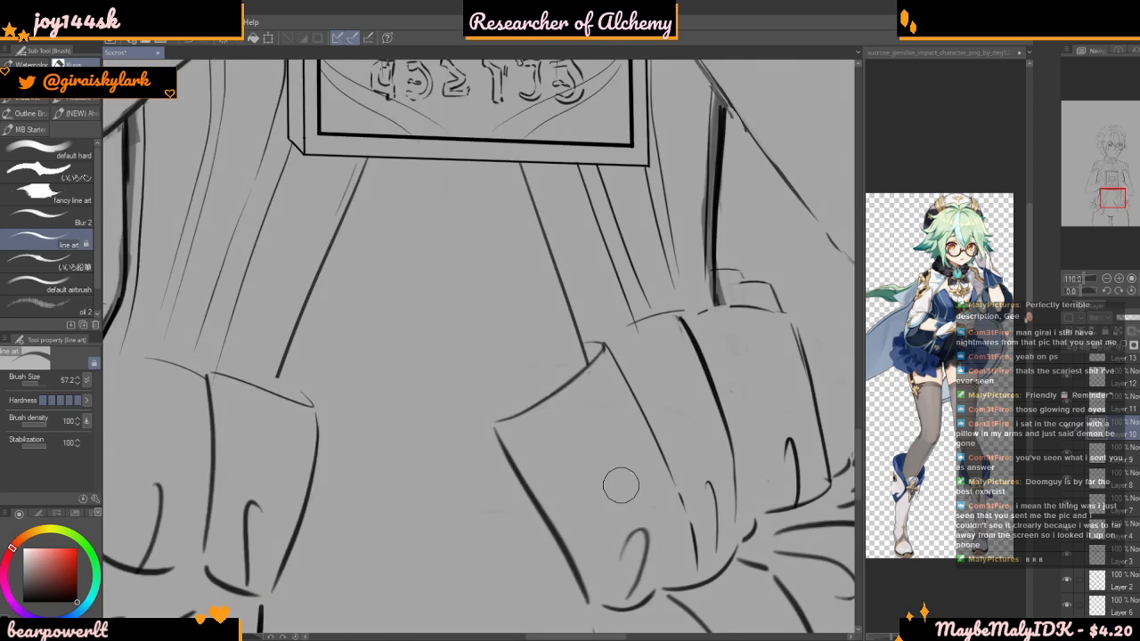
# Examine the whole figure and the empty area between the two hip bows and the thighs
pyautogui.scroll(8, 532, 309)
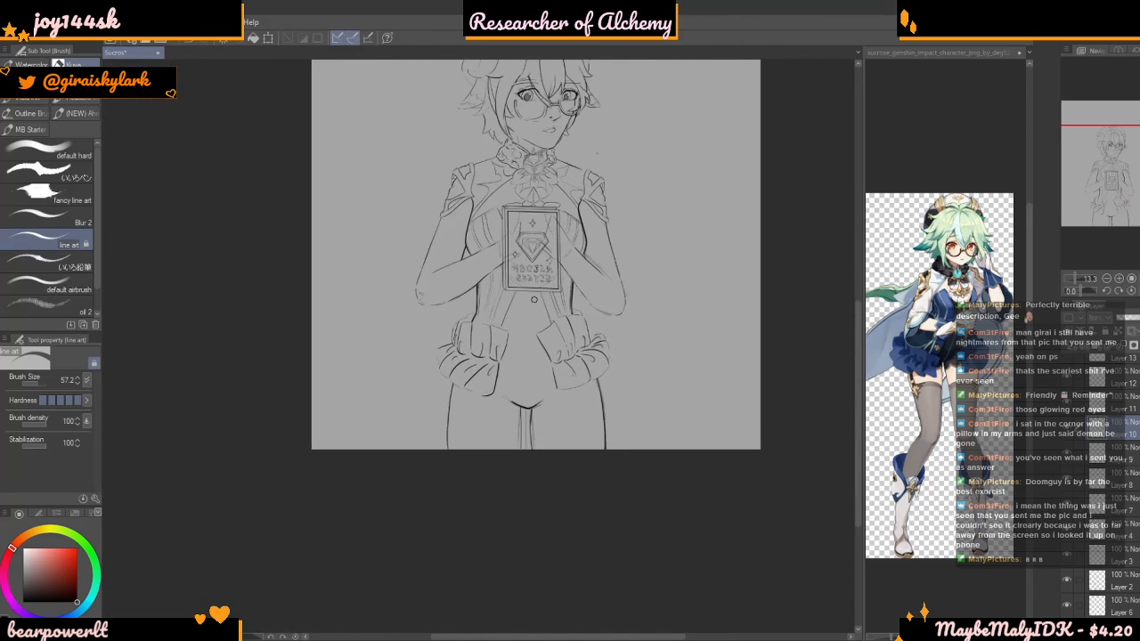
pyautogui.scroll(-6, 550, 339)
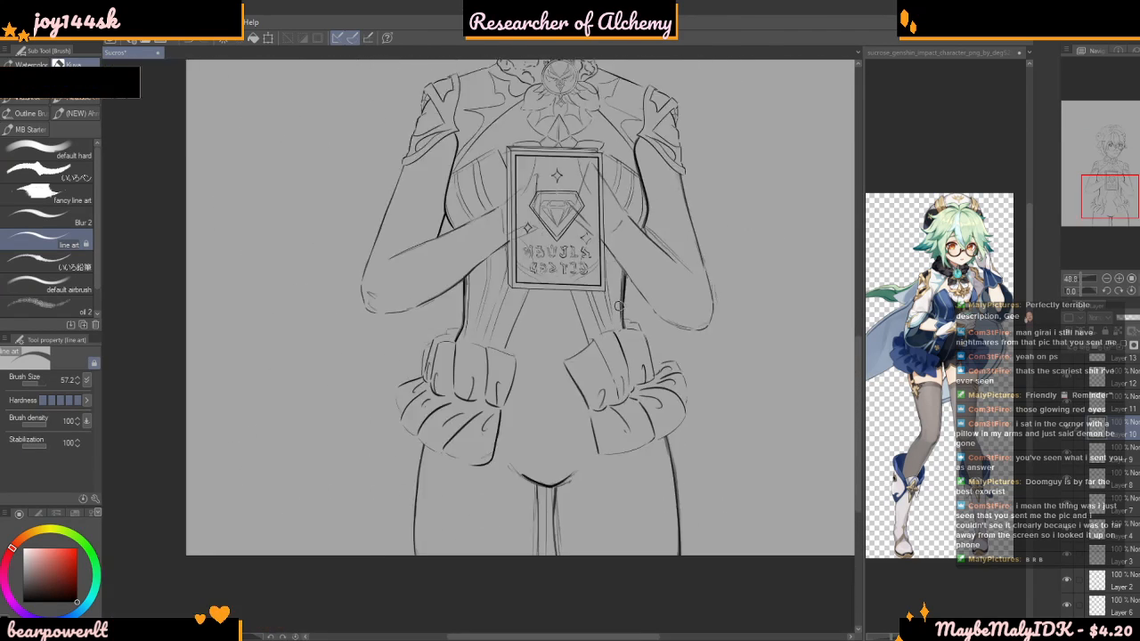
pyautogui.scroll(3, 609, 387)
pyautogui.scroll(3, 608, 387)
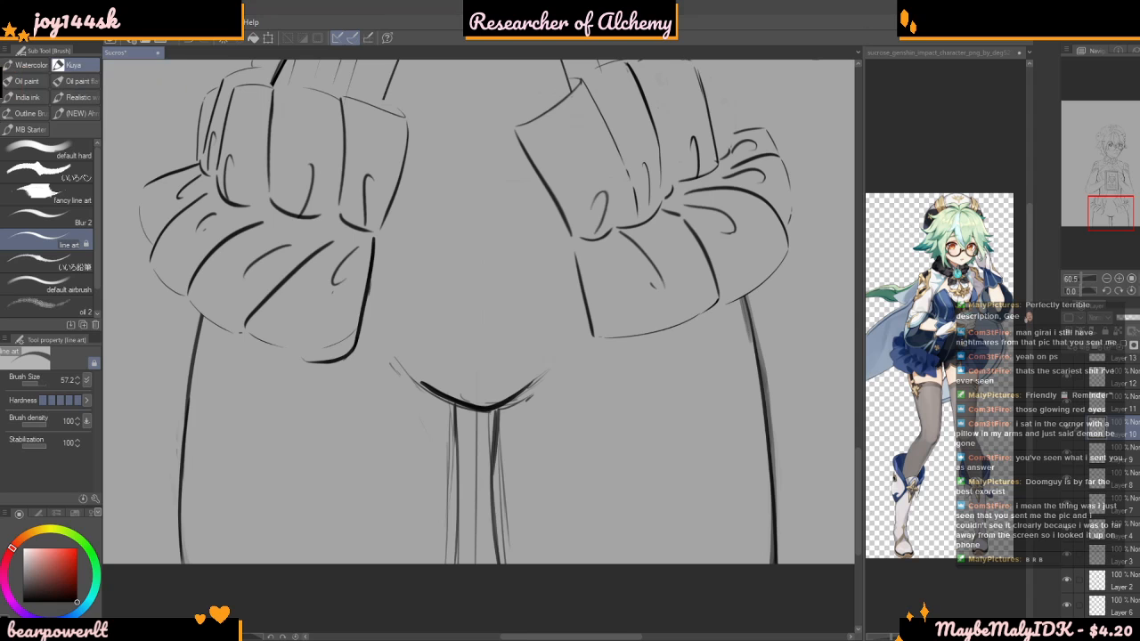
pyautogui.scroll(-3, 478, 341)
pyautogui.scroll(1, 565, 222)
pyautogui.scroll(1, 519, 271)
pyautogui.scroll(-1, 459, 357)
pyautogui.scroll(2, 473, 439)
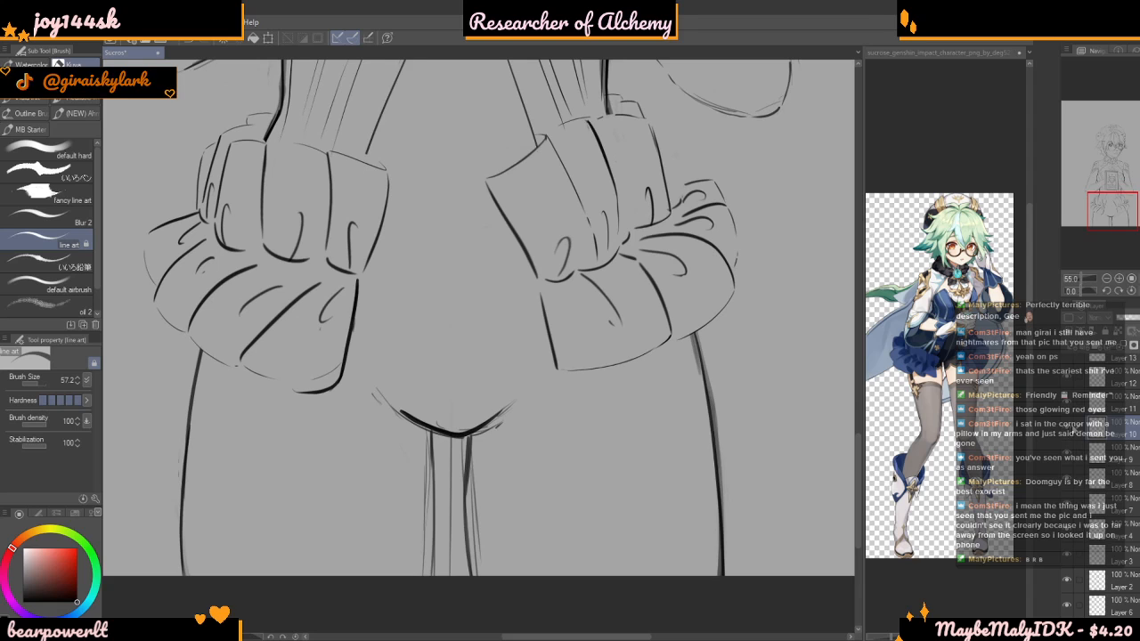
pyautogui.scroll(1, 688, 385)
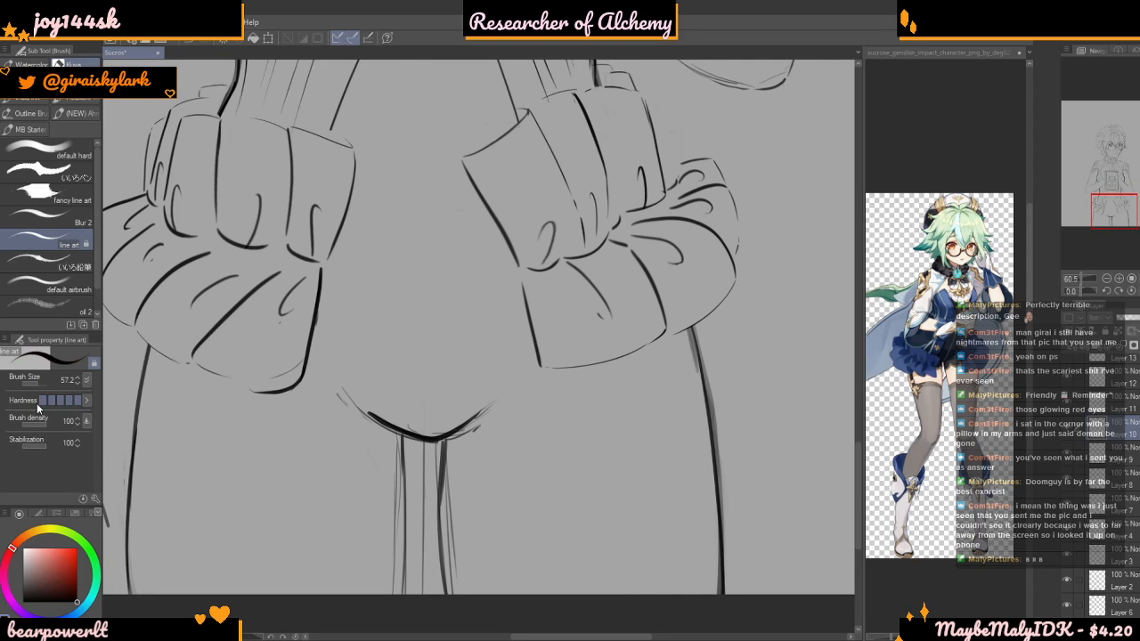
# Set the brush size to 26.7 and draw a curve from the right bow's inner edge down to the crotch line
pyautogui.moveTo(48, 386); pyautogui.dragTo(34, 381)
pyautogui.scroll(3, 479, 346)
pyautogui.moveTo(515, 359)
pyautogui.mouseDown()
pyautogui.moveTo(465, 440)
pyautogui.moveTo(390, 519)
pyautogui.mouseUp()
pyautogui.hotkey('ctrl', 'z')
pyautogui.moveTo(510, 340)
pyautogui.mouseDown()
pyautogui.moveTo(475, 411)
pyautogui.moveTo(364, 533)
pyautogui.mouseUp()
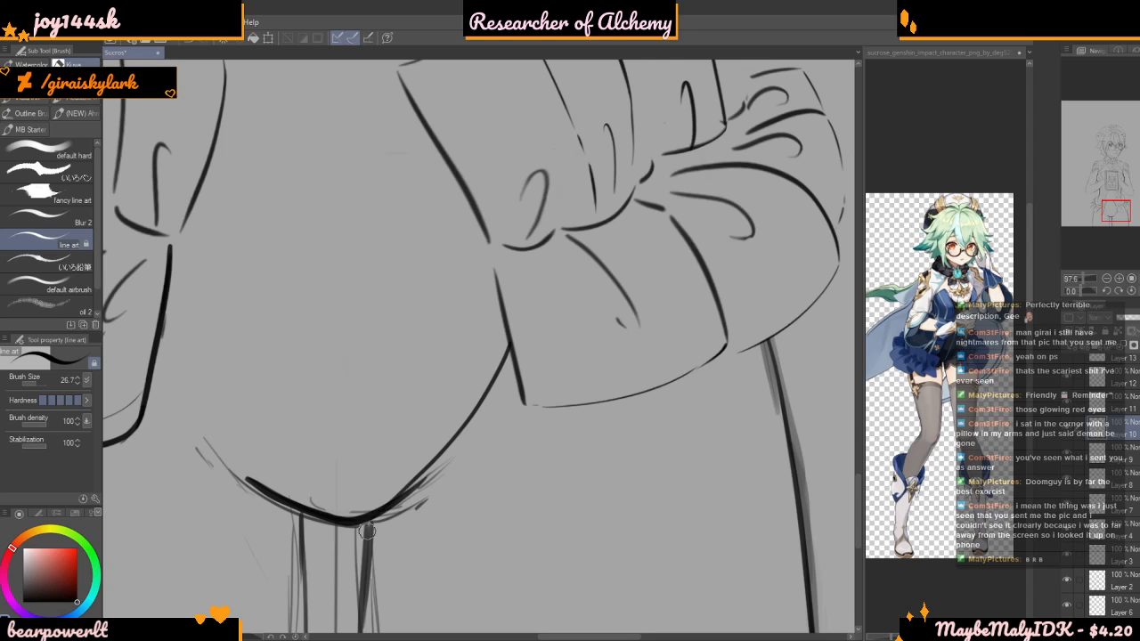
# Draw the matching curve from the left bow's inner edge down to the crotch line, redoing the first attempt
pyautogui.scroll(1, 161, 379)
pyautogui.moveTo(168, 355)
pyautogui.mouseDown()
pyautogui.moveTo(235, 457)
pyautogui.moveTo(316, 519)
pyautogui.mouseUp()
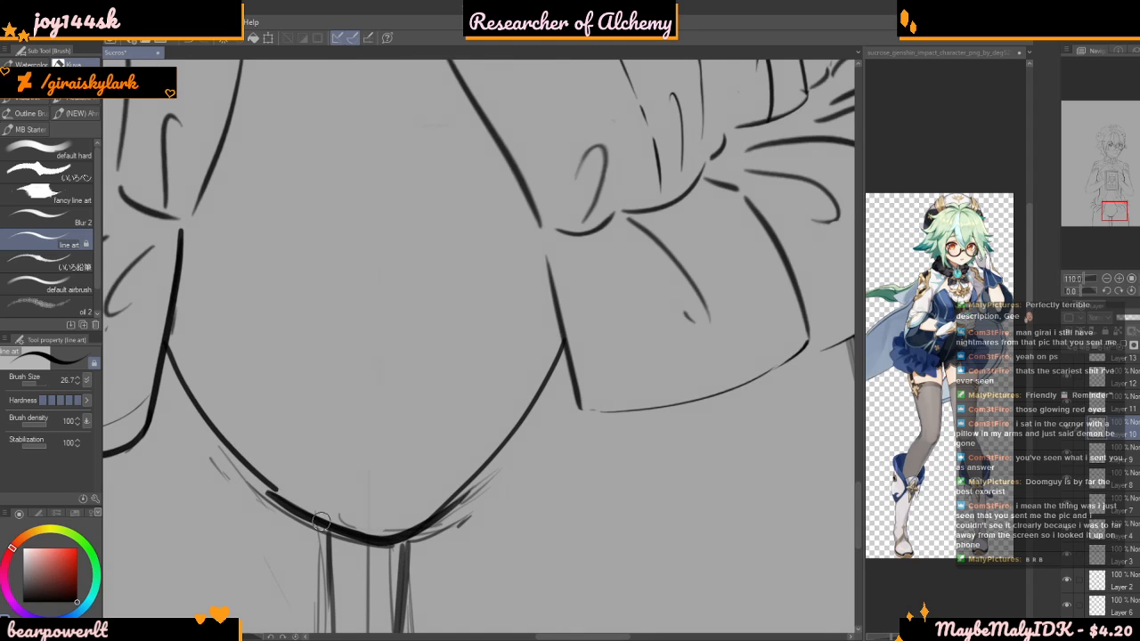
pyautogui.hotkey('ctrl', 'z')
pyautogui.moveTo(179, 354); pyautogui.dragTo(316, 517)
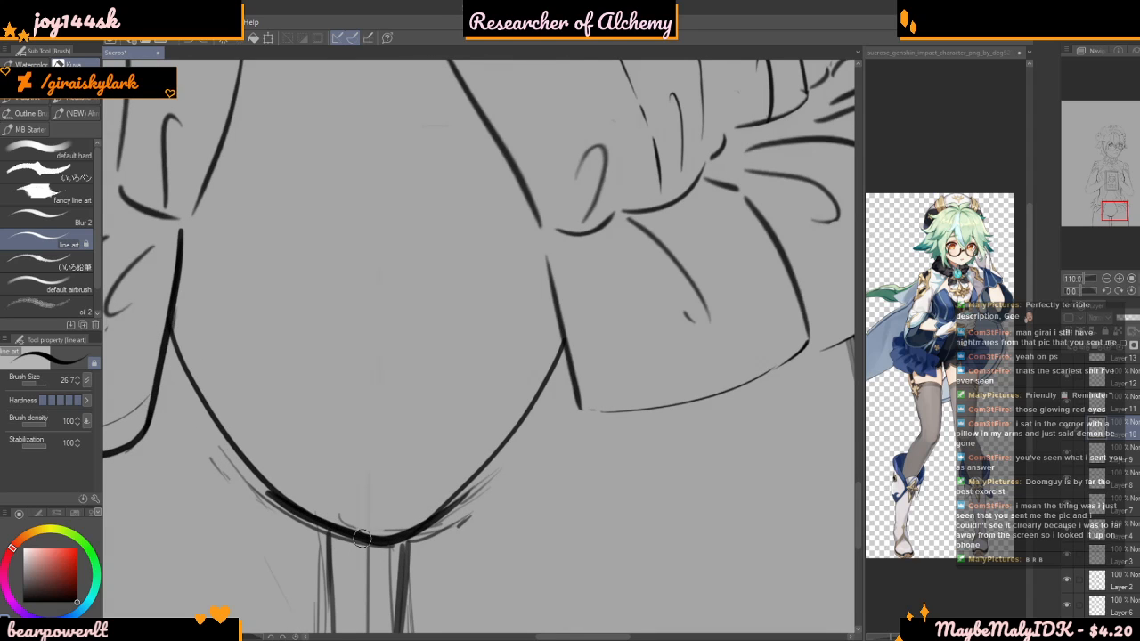
pyautogui.scroll(-5, 383, 487)
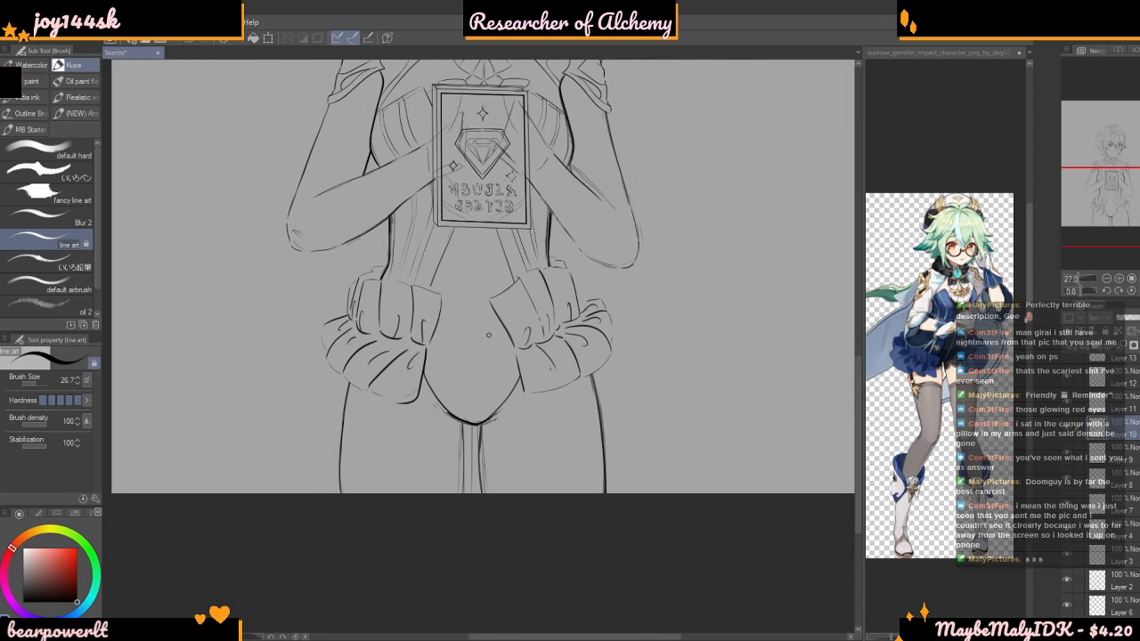
# Enlarge the Sucrose reference picture to study the front of her outfit between the bows
pyautogui.scroll(2, 504, 334)
pyautogui.click(956, 471)
pyautogui.scroll(3, 957, 347)
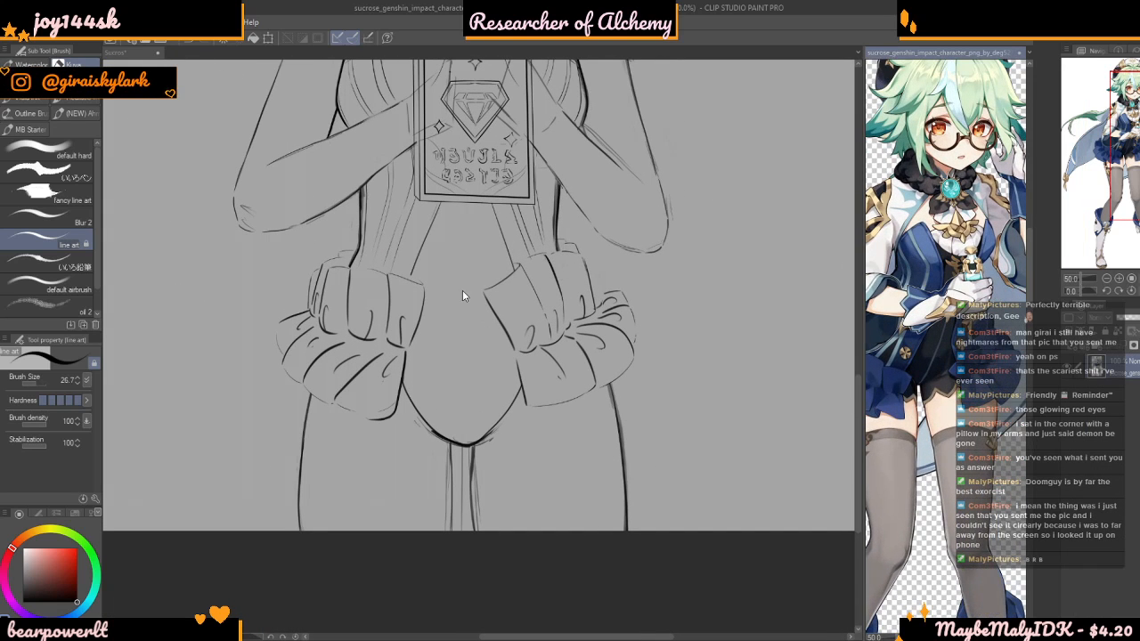
pyautogui.scroll(2, 460, 235)
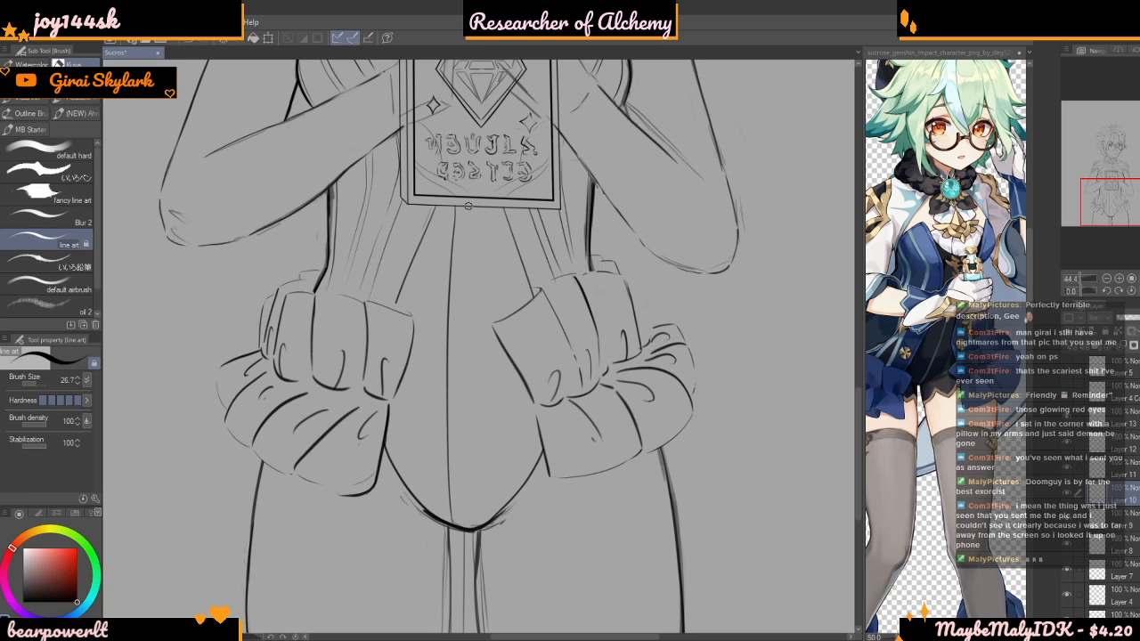
pyautogui.moveTo(465, 312); pyautogui.dragTo(477, 533)
pyautogui.scroll(-2, 508, 385)
pyautogui.scroll(2, 486, 382)
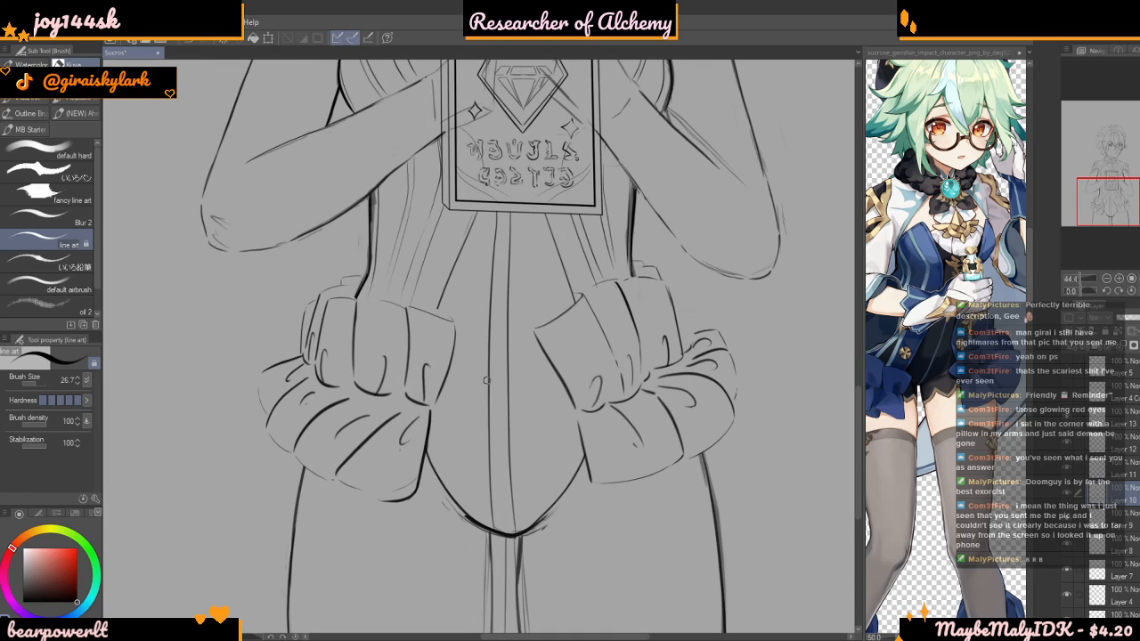
pyautogui.hotkey('ctrl', 'z')
pyautogui.hotkey('ctrl', 'z')
# Draw a slightly curved centre seam from the book's lower edge down to the garment's lowest point
pyautogui.moveTo(502, 210); pyautogui.dragTo(488, 460)
pyautogui.moveTo(490, 500); pyautogui.dragTo(503, 536)
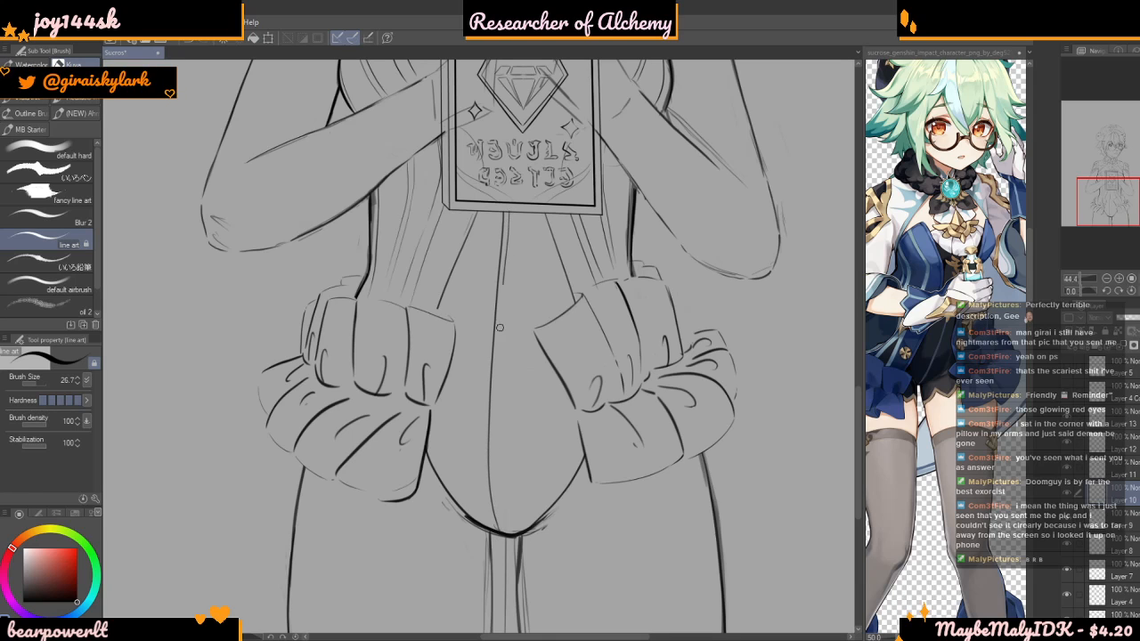
pyautogui.hotkey('ctrl', 'z')
pyautogui.hotkey('ctrl', 'z')
pyautogui.moveTo(510, 211); pyautogui.dragTo(502, 353)
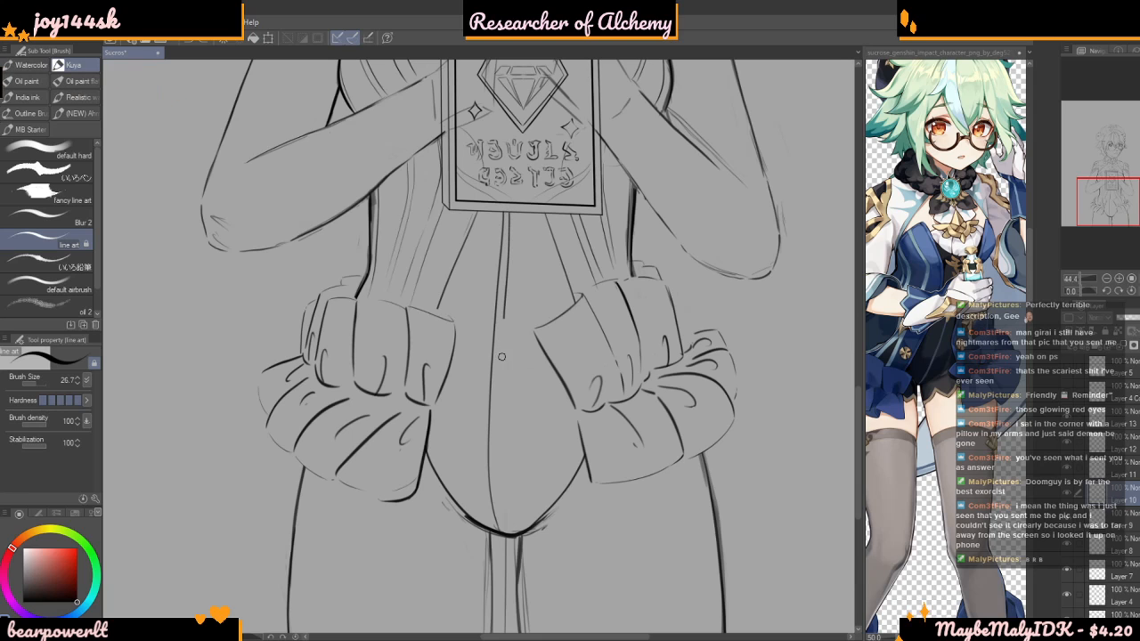
pyautogui.moveTo(500, 417); pyautogui.dragTo(498, 428)
pyautogui.hotkey('ctrl', 'z')
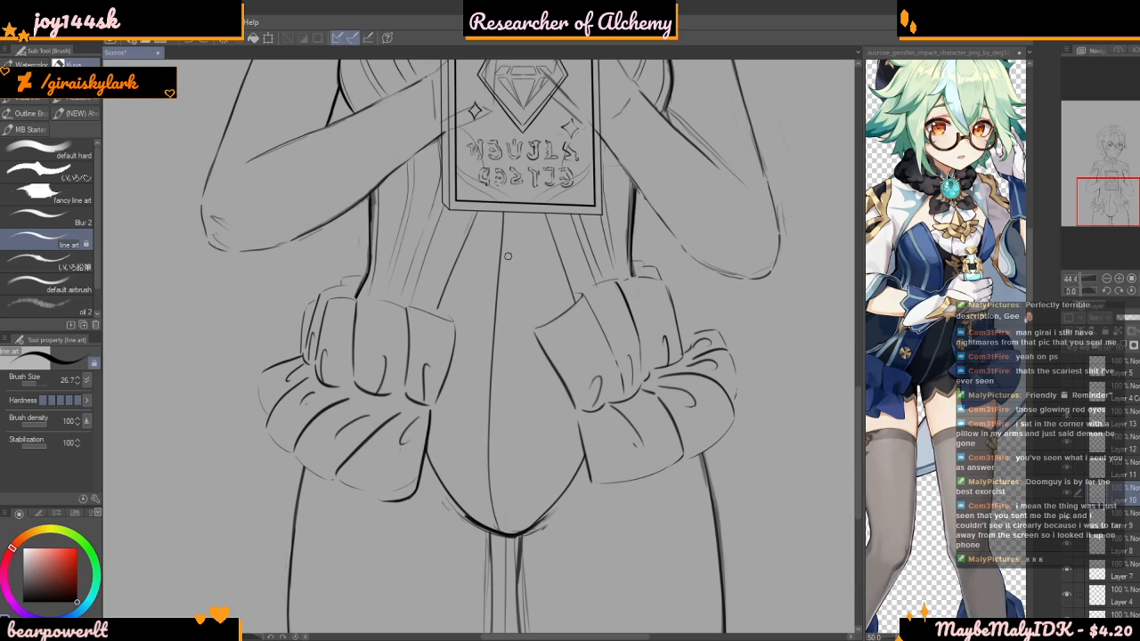
# Draw a second line close beside the centre seam, running from the book's lower edge to the garment's lowest point
pyautogui.scroll(1, 505, 431)
pyautogui.scroll(2, 502, 418)
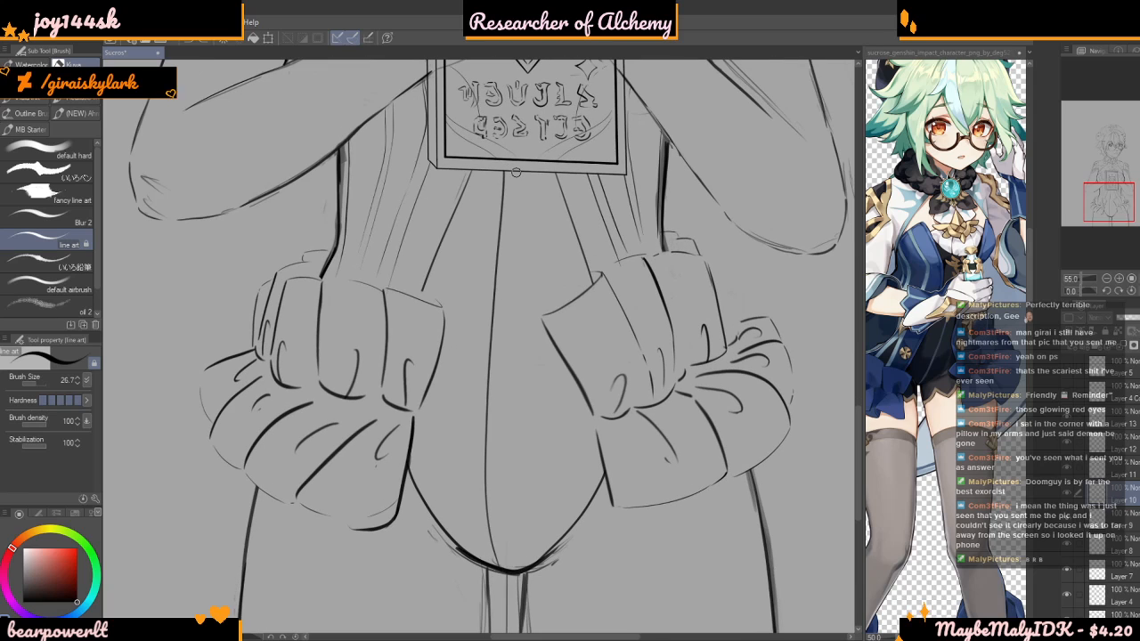
pyautogui.moveTo(499, 497); pyautogui.dragTo(499, 502)
pyautogui.hotkey('ctrl', 'z')
pyautogui.moveTo(509, 178); pyautogui.dragTo(495, 414)
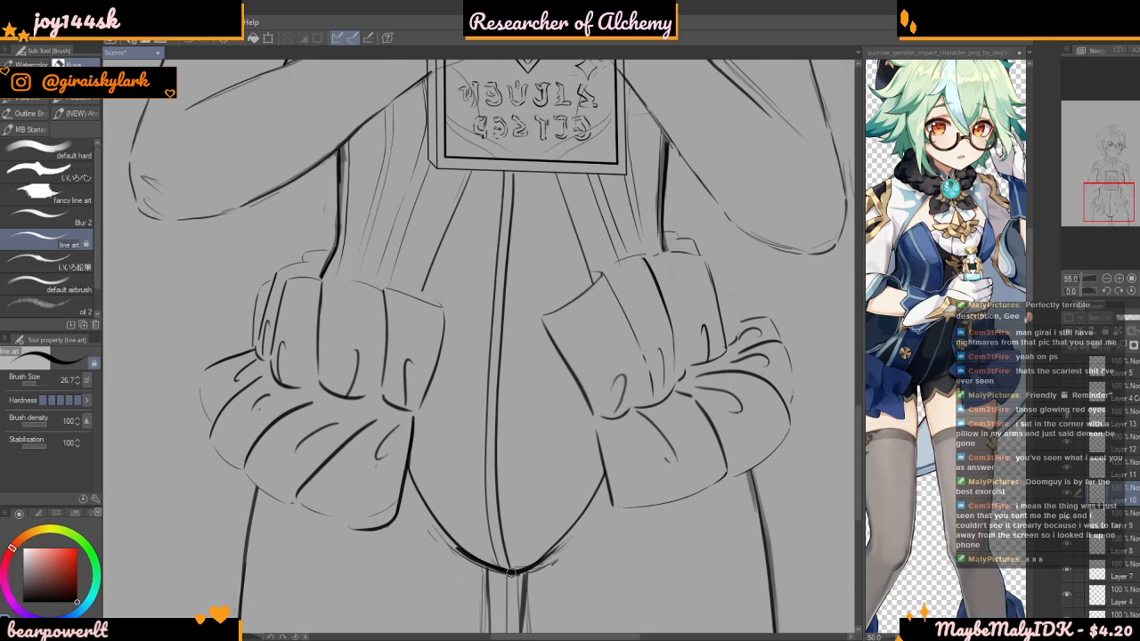
pyautogui.scroll(-3, 512, 572)
pyautogui.scroll(2, 610, 354)
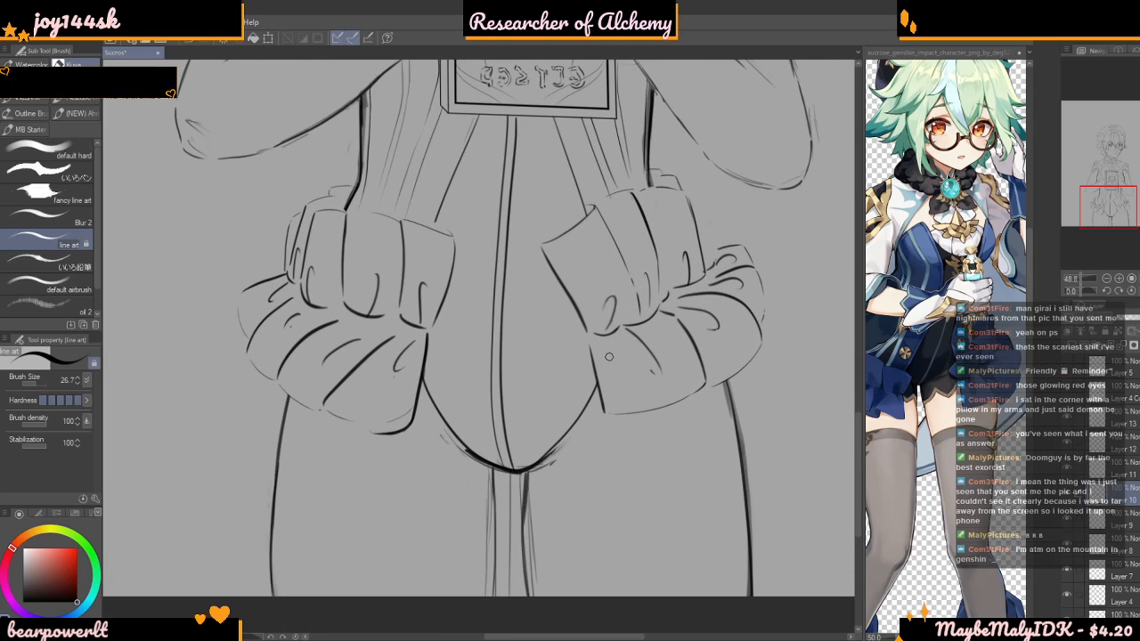
pyautogui.scroll(-5, 610, 355)
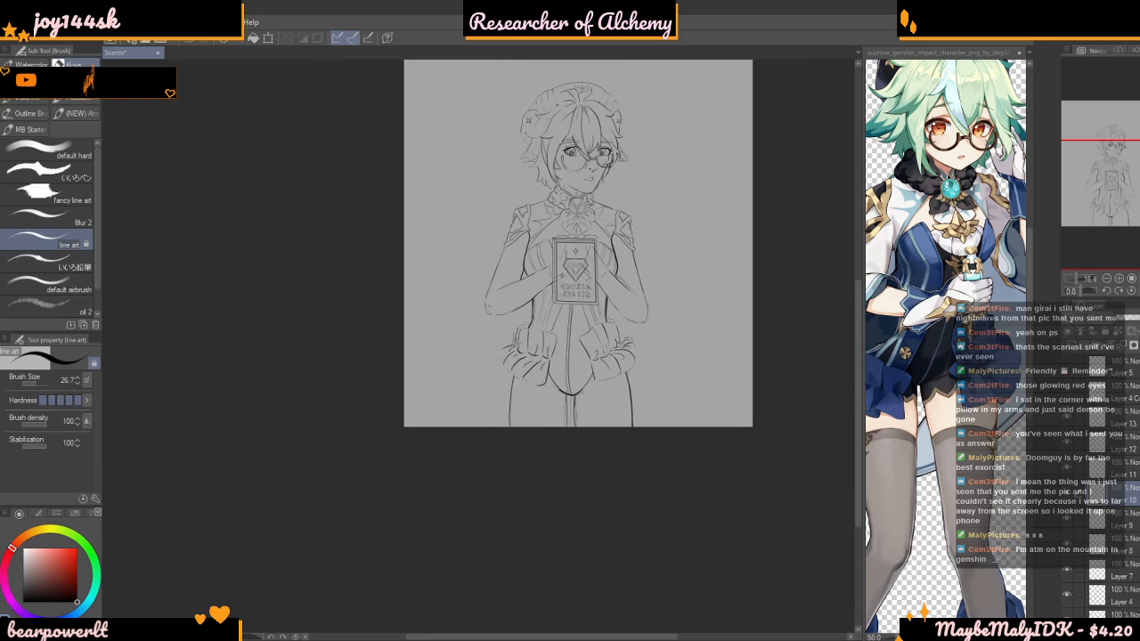
pyautogui.scroll(3, 581, 269)
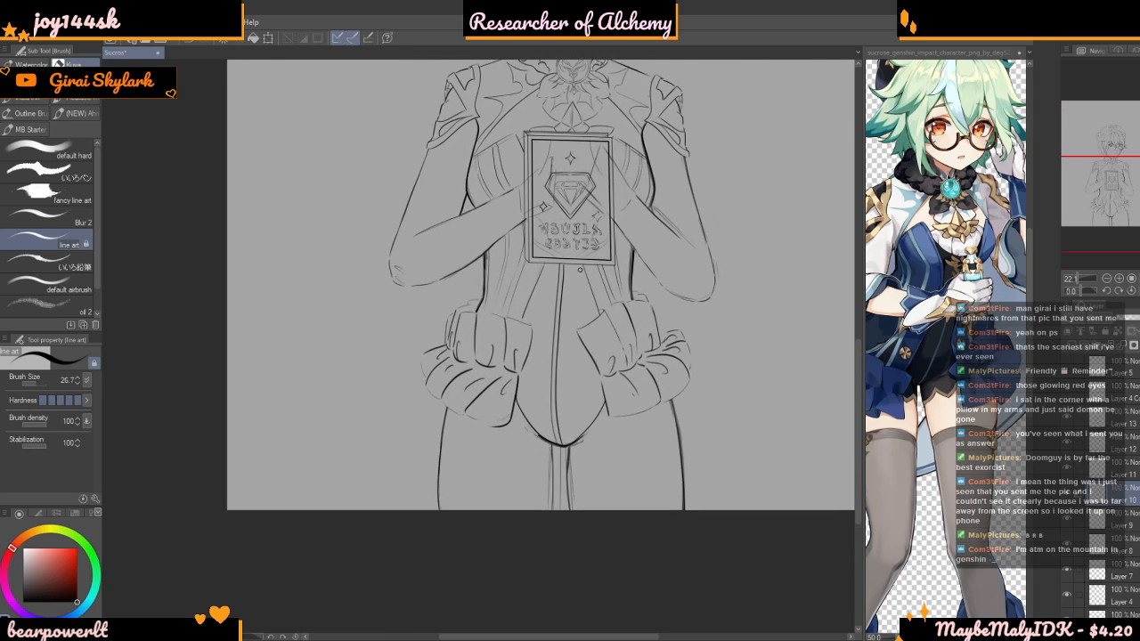
pyautogui.scroll(4, 581, 269)
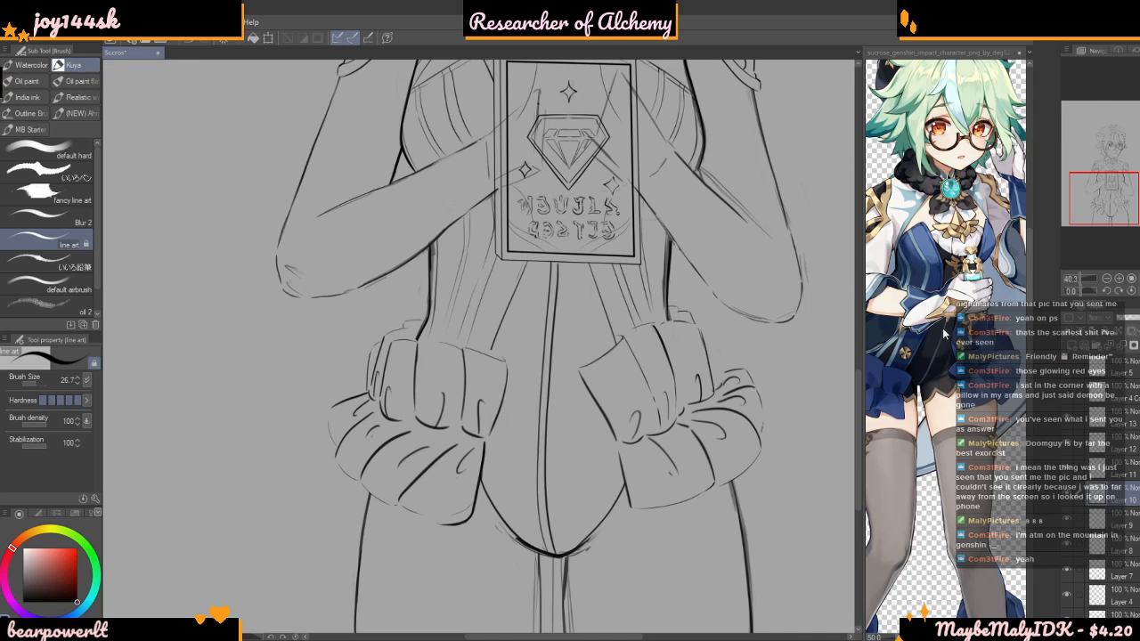
# Draw the cross medallion's outer circle from the enlarged reference between the slanted seams above the left bow, redoing the first attempt
pyautogui.scroll(5, 945, 319)
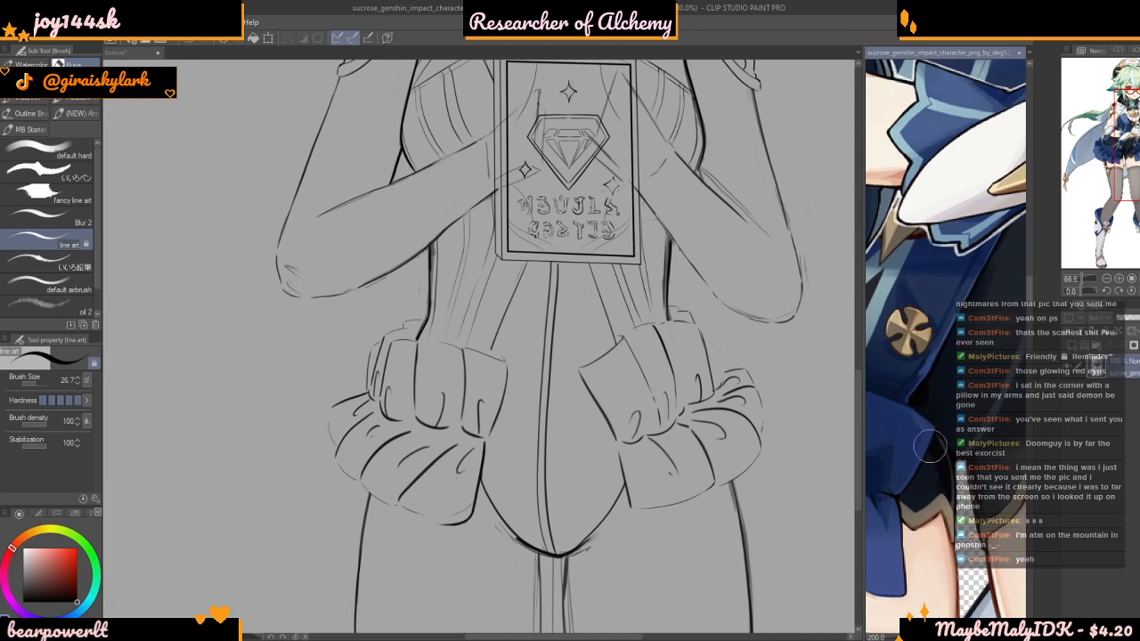
pyautogui.scroll(2, 930, 453)
pyautogui.scroll(8, 481, 267)
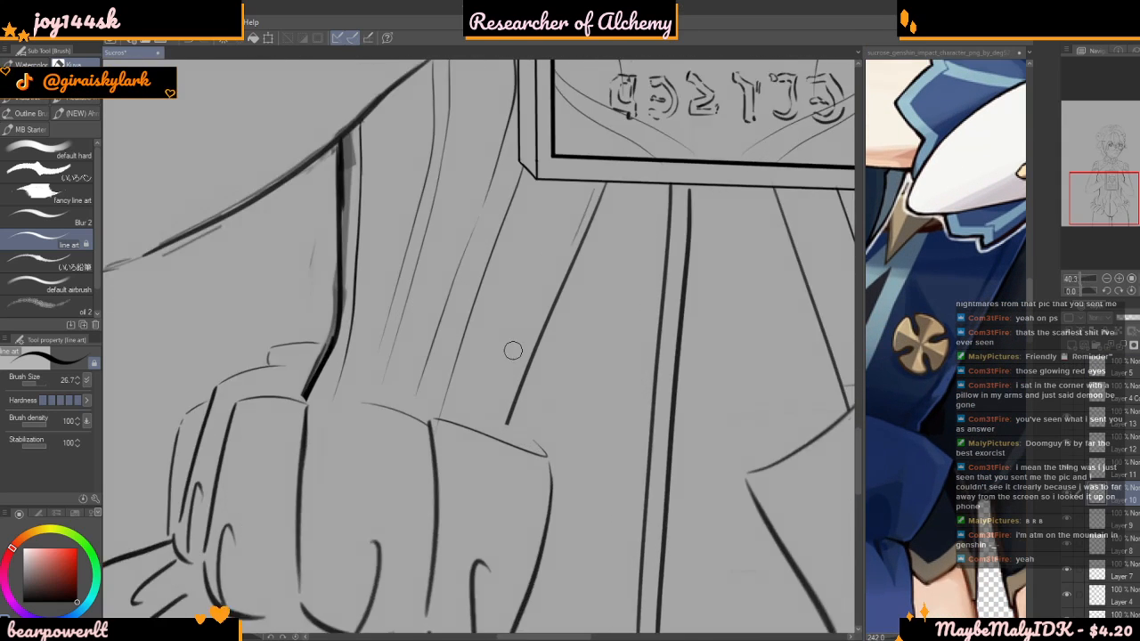
pyautogui.scroll(2, 494, 330)
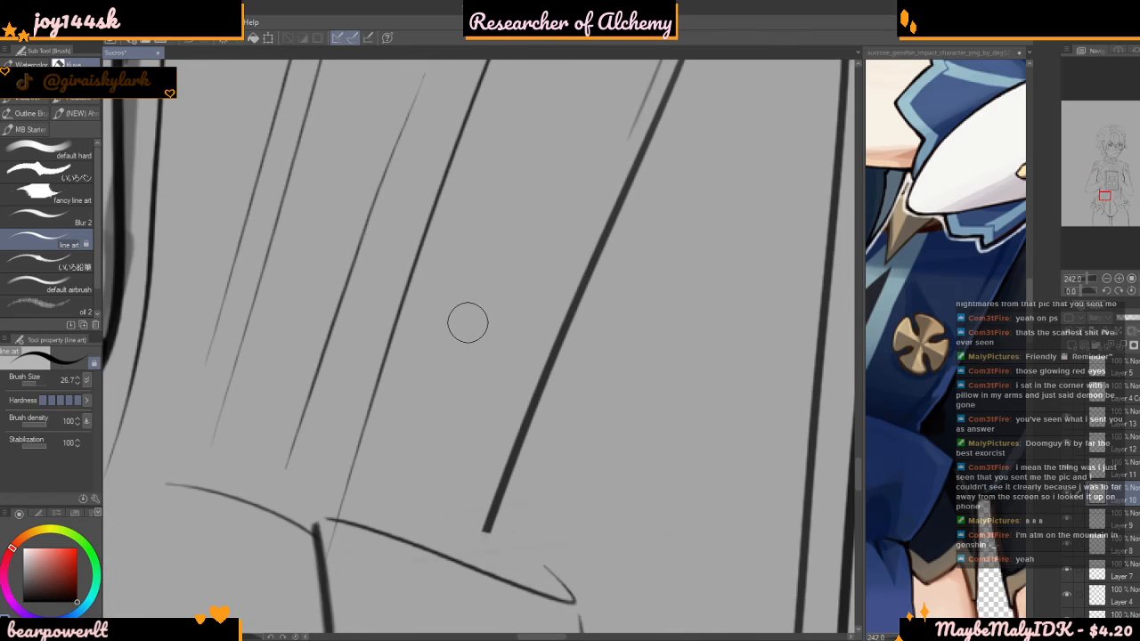
pyautogui.moveTo(468, 309)
pyautogui.mouseDown()
pyautogui.moveTo(423, 332)
pyautogui.moveTo(409, 395)
pyautogui.moveTo(455, 437)
pyautogui.moveTo(508, 418)
pyautogui.moveTo(520, 392)
pyautogui.moveTo(506, 327)
pyautogui.moveTo(443, 316)
pyautogui.mouseUp()
pyautogui.scroll(3, 473, 344)
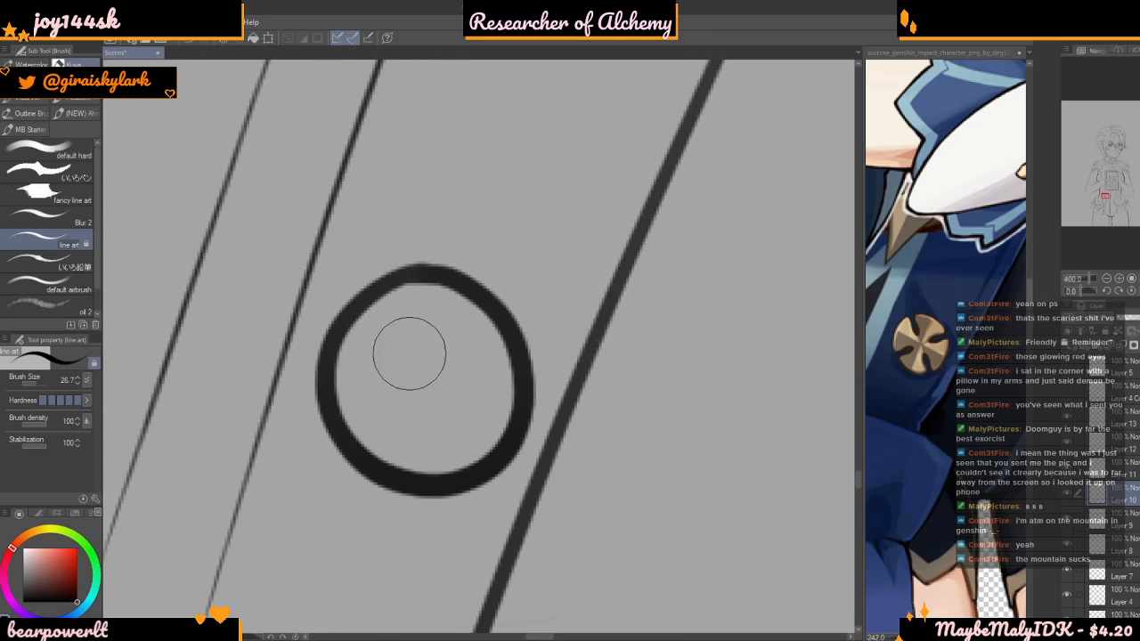
pyautogui.moveTo(368, 368)
pyautogui.mouseDown()
pyautogui.moveTo(374, 323)
pyautogui.moveTo(522, 358)
pyautogui.moveTo(466, 468)
pyautogui.moveTo(356, 407)
pyautogui.moveTo(369, 297)
pyautogui.moveTo(451, 333)
pyautogui.moveTo(485, 369)
pyautogui.mouseUp()
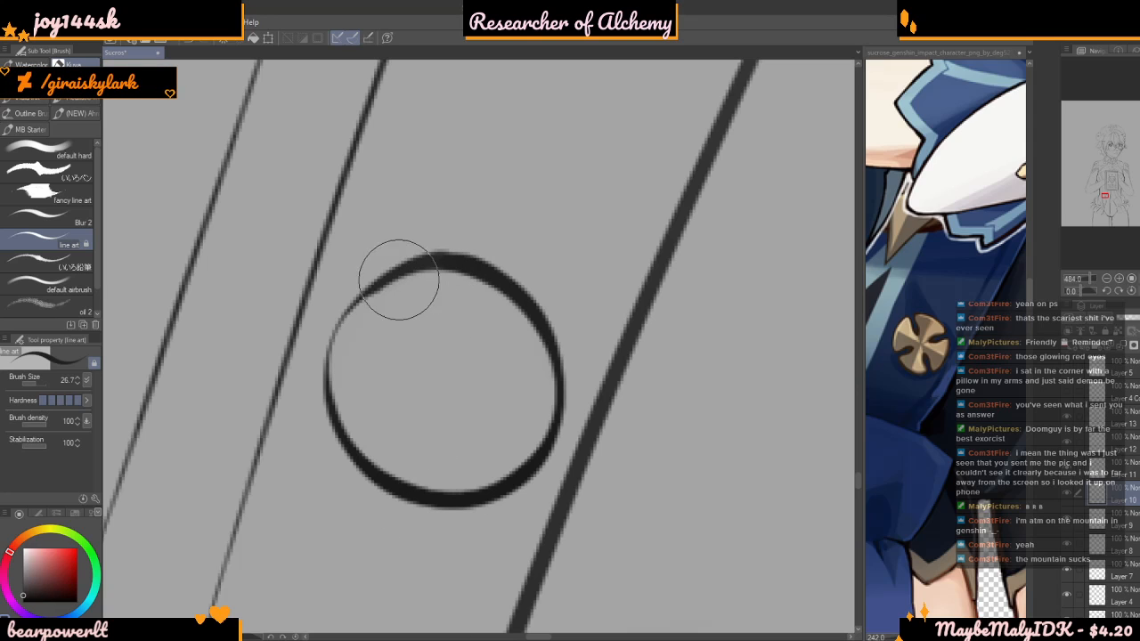
# Set the brush size to 7.5 and draw four small pointed notches inside the medallion's circle along its diagonals
pyautogui.click(42, 384)
pyautogui.moveTo(42, 385); pyautogui.dragTo(24, 379)
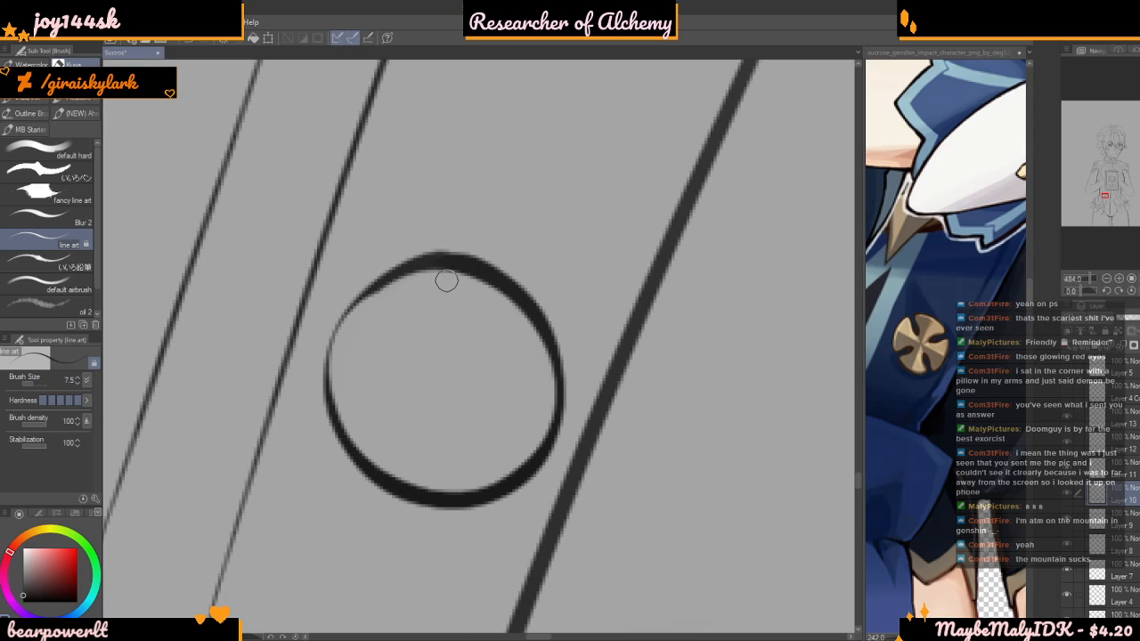
pyautogui.moveTo(402, 277)
pyautogui.mouseDown()
pyautogui.moveTo(419, 334)
pyautogui.moveTo(400, 330)
pyautogui.mouseUp()
pyautogui.moveTo(400, 283)
pyautogui.mouseDown()
pyautogui.moveTo(361, 299)
pyautogui.moveTo(340, 354)
pyautogui.mouseUp()
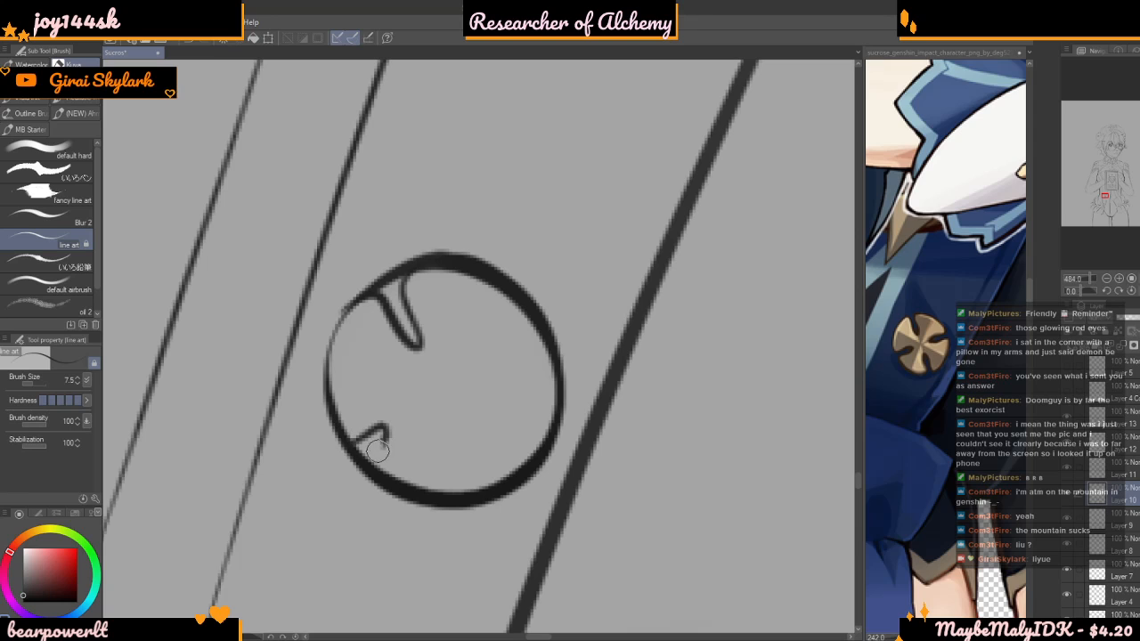
pyautogui.moveTo(512, 454); pyautogui.dragTo(539, 470)
pyautogui.moveTo(524, 307)
pyautogui.mouseDown()
pyautogui.moveTo(498, 332)
pyautogui.moveTo(492, 311)
pyautogui.moveTo(512, 283)
pyautogui.moveTo(490, 272)
pyautogui.moveTo(503, 322)
pyautogui.moveTo(482, 348)
pyautogui.mouseUp()
pyautogui.hotkey('ctrl', 'z')
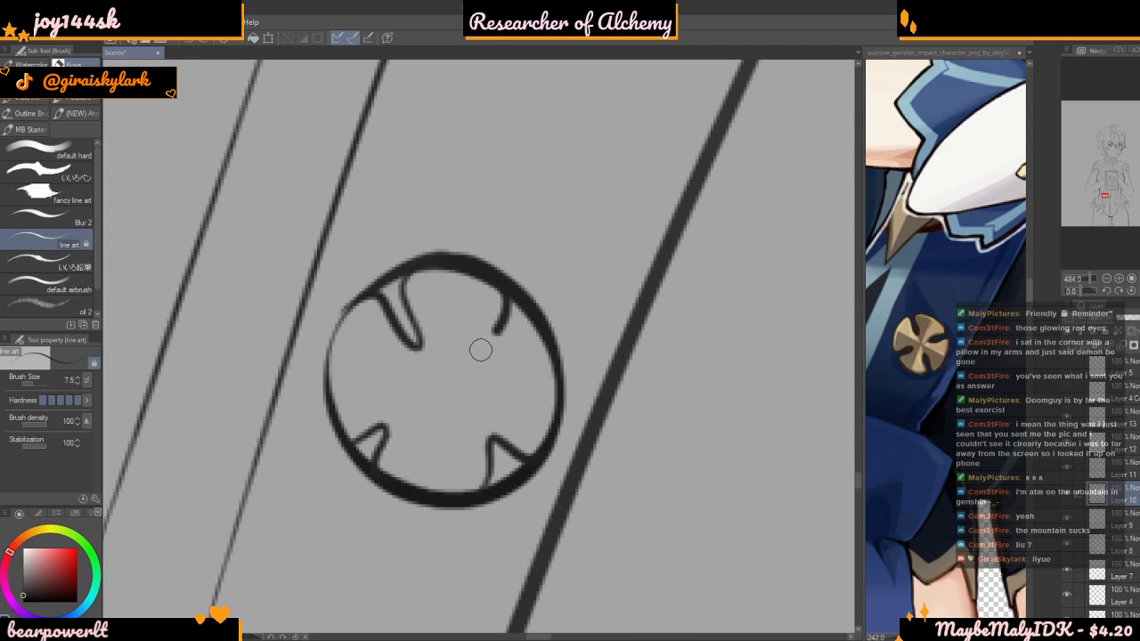
pyautogui.scroll(-10, 549, 334)
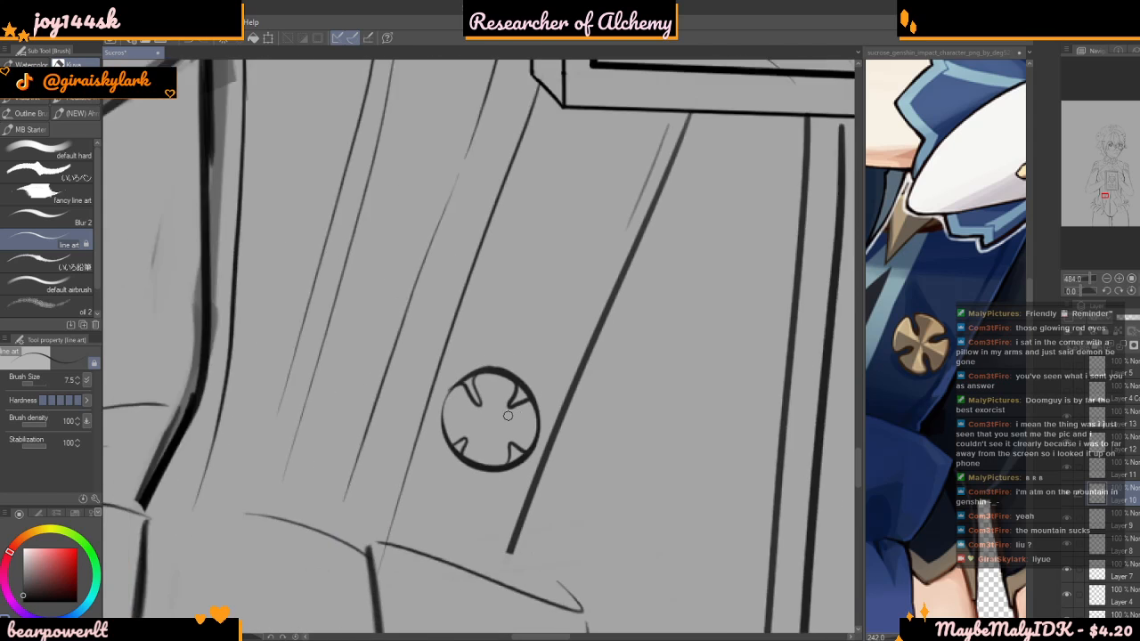
pyautogui.scroll(10, 503, 414)
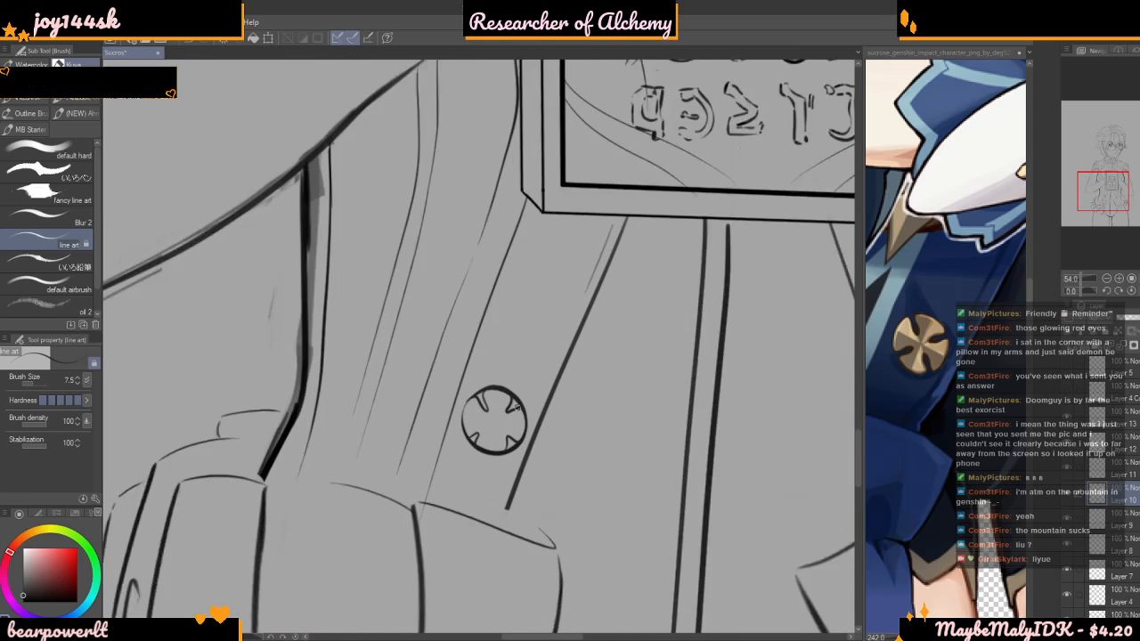
pyautogui.scroll(2, 496, 451)
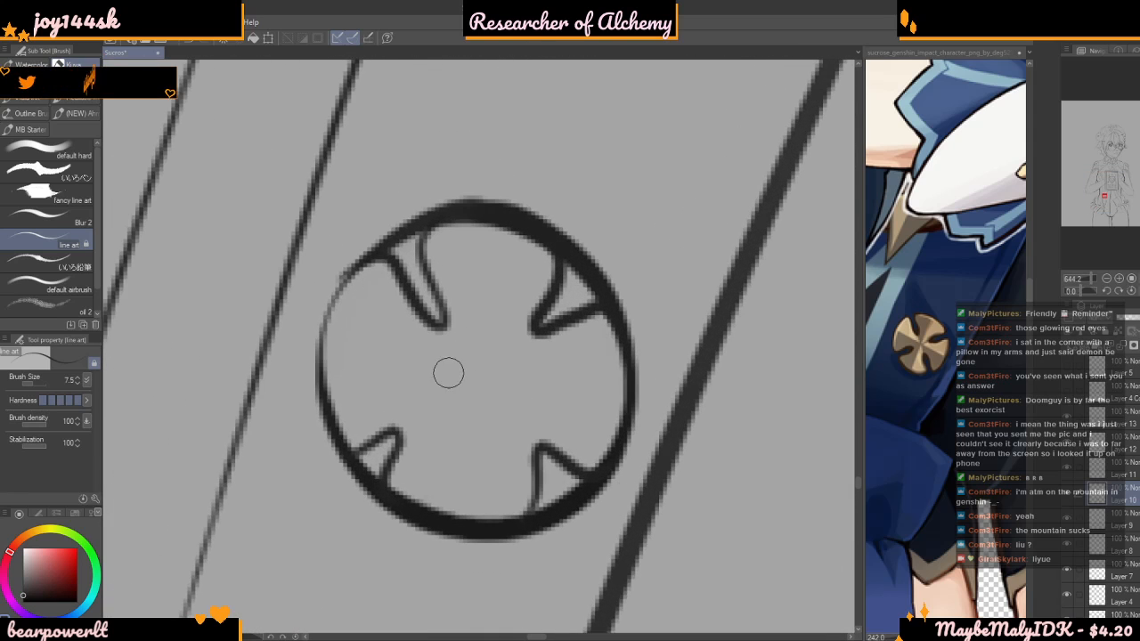
# Try further strokes across the small medallion, and remove the whole freehand medallion from the garment
pyautogui.scroll(-1, 453, 364)
pyautogui.scroll(3, 469, 339)
pyautogui.moveTo(479, 258); pyautogui.dragTo(448, 600)
pyautogui.scroll(-2, 344, 366)
pyautogui.moveTo(309, 390); pyautogui.dragTo(520, 438)
pyautogui.scroll(-2, 471, 463)
pyautogui.scroll(-8, 471, 463)
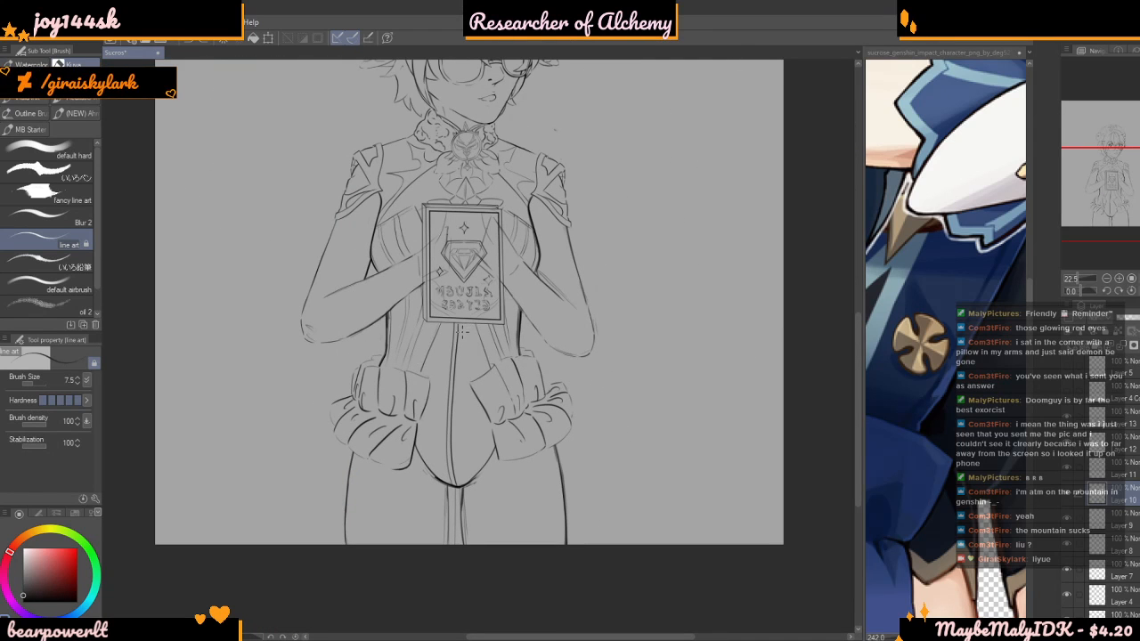
# Add a new layer and place a four-line symmetrical ruler in the empty area beside the character's shoulder
pyautogui.scroll(-3, 577, 432)
pyautogui.scroll(2, 577, 432)
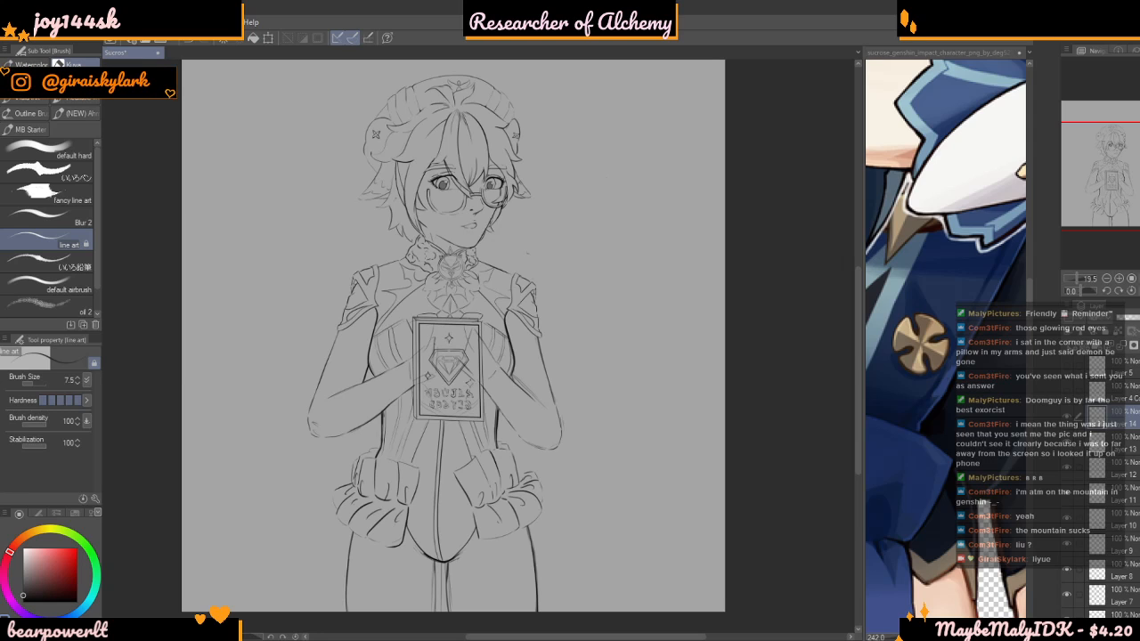
pyautogui.press('u')
pyautogui.click(78, 379)
pyautogui.click(77, 379)
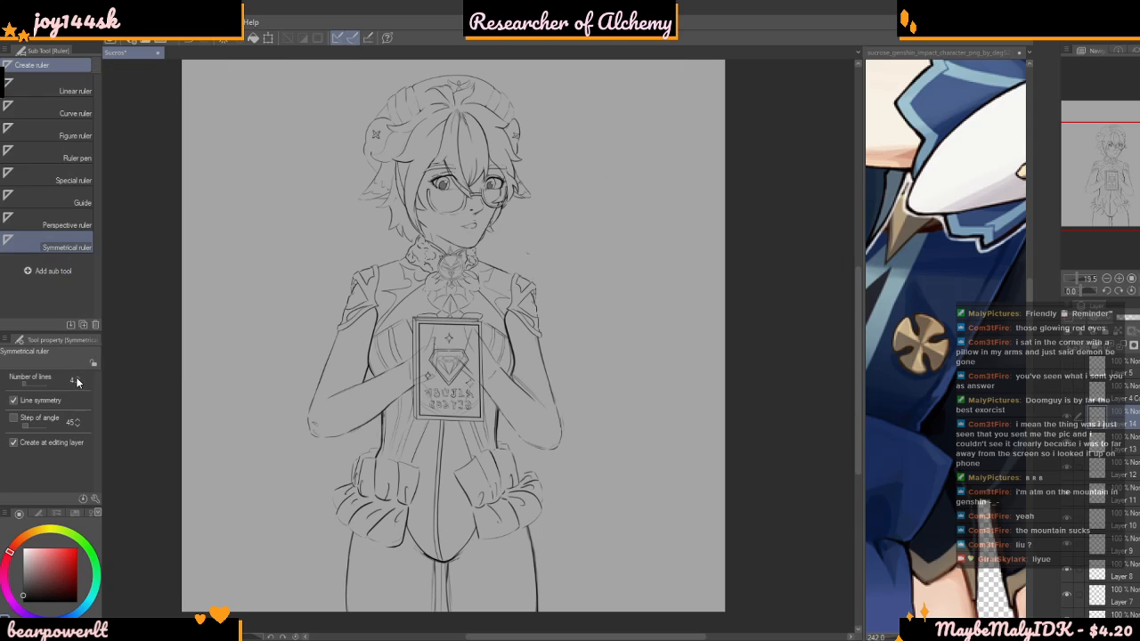
pyautogui.click(304, 318)
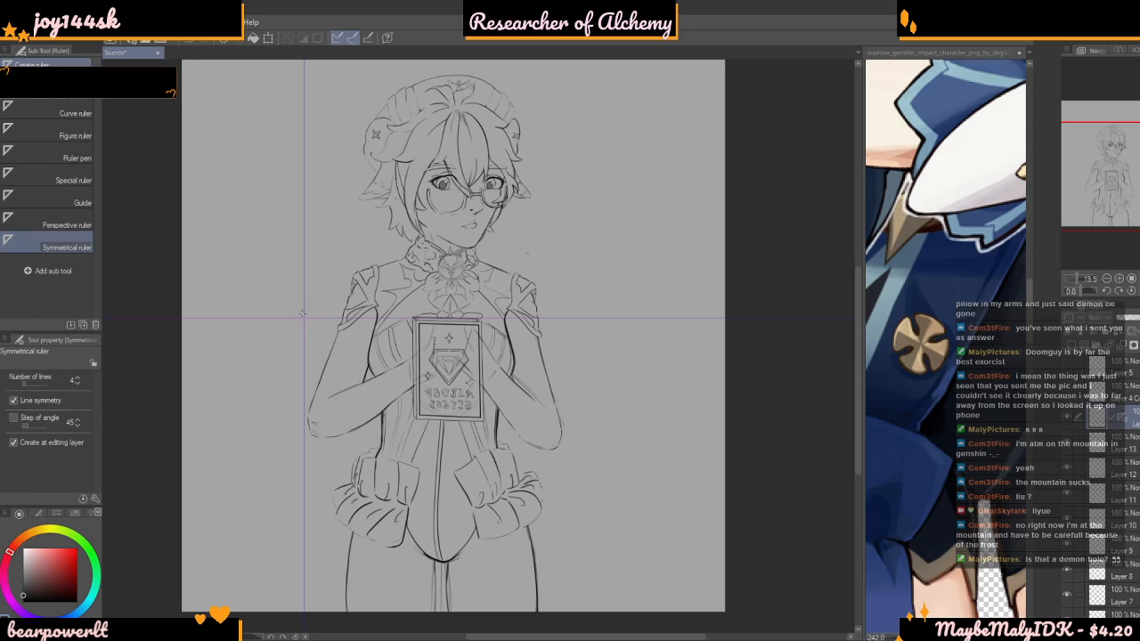
pyautogui.scroll(4, 220, 162)
# Draw mirrored arcs above and below the ruler's centre with the line art brush at size 20, redoing the first attempts
pyautogui.press('b')
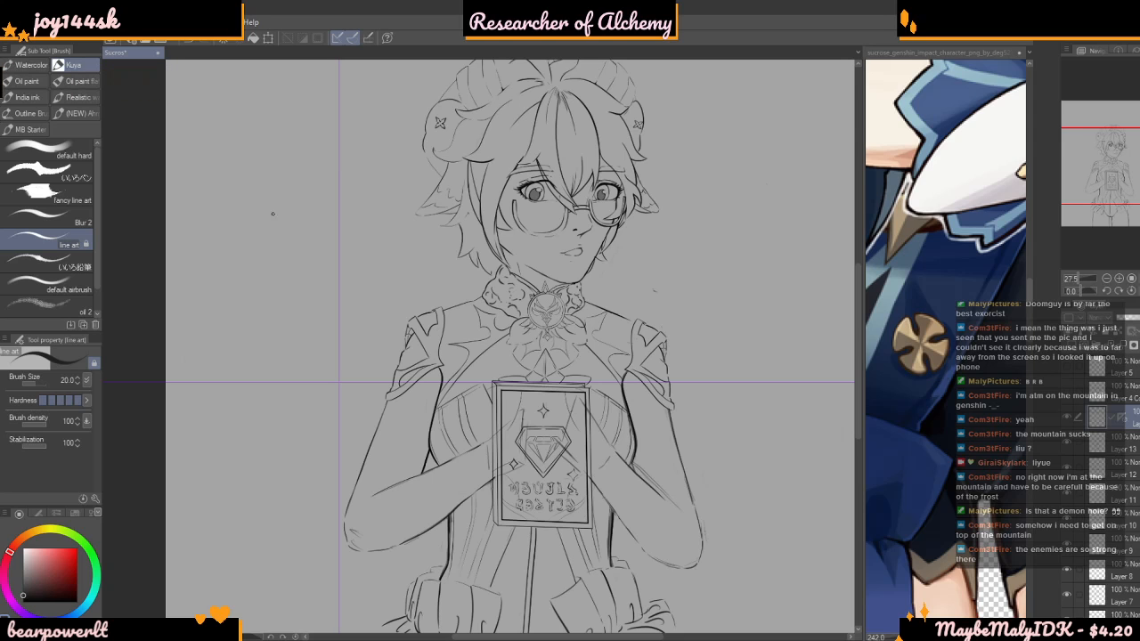
pyautogui.scroll(2, 298, 261)
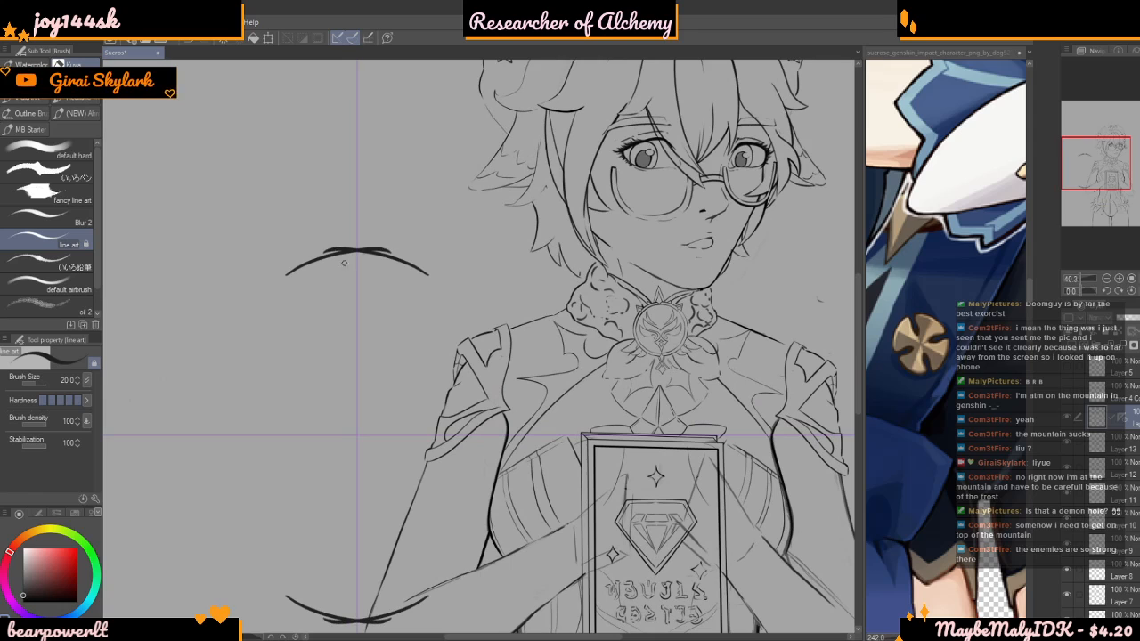
pyautogui.scroll(1, 358, 246)
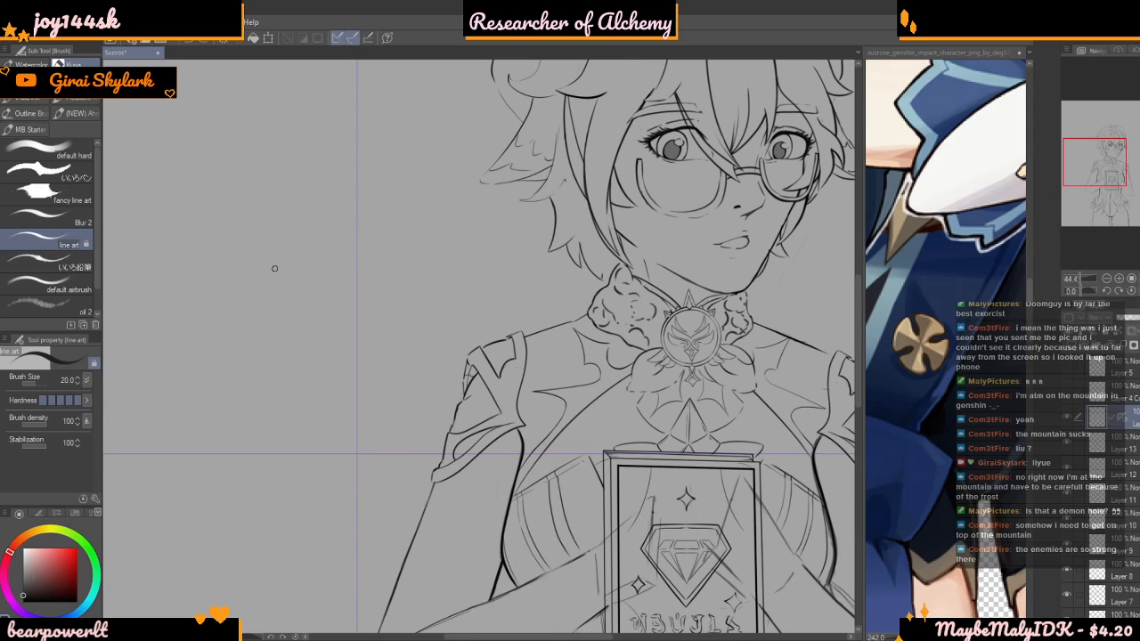
pyautogui.moveTo(311, 249)
pyautogui.mouseDown()
pyautogui.moveTo(354, 247)
pyautogui.moveTo(261, 266)
pyautogui.moveTo(315, 239)
pyautogui.moveTo(350, 240)
pyautogui.mouseUp()
pyautogui.hotkey('ctrl', 'z')
pyautogui.hotkey('ctrl', 'z')
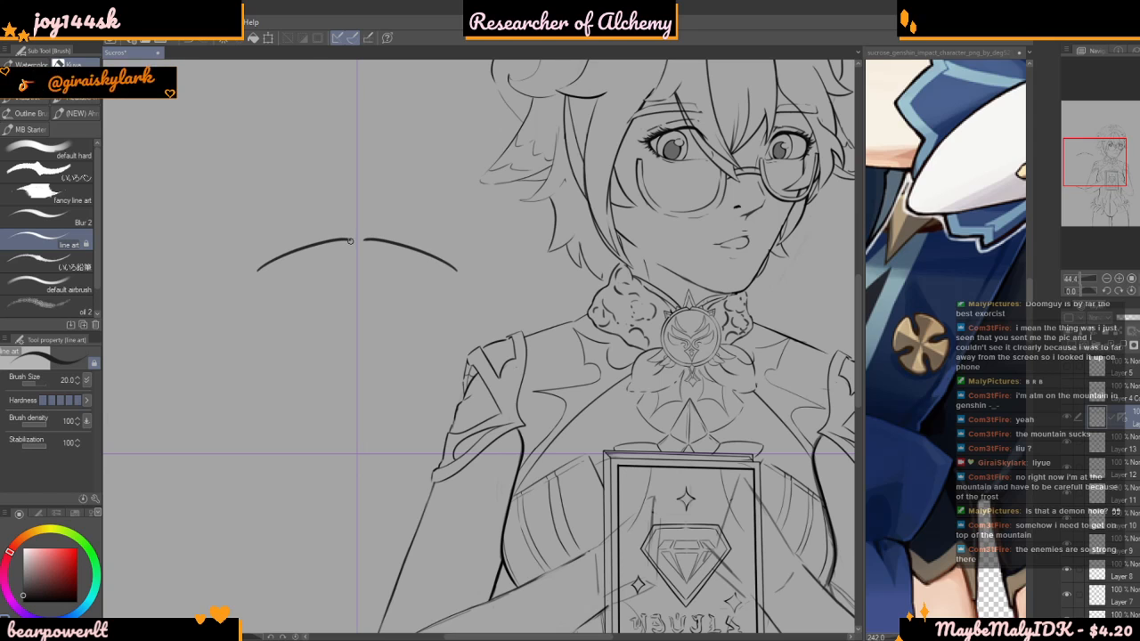
pyautogui.hotkey('ctrl', 'z')
pyautogui.scroll(4, 266, 268)
pyautogui.moveTo(258, 269); pyautogui.dragTo(399, 233)
pyautogui.scroll(-8, 320, 267)
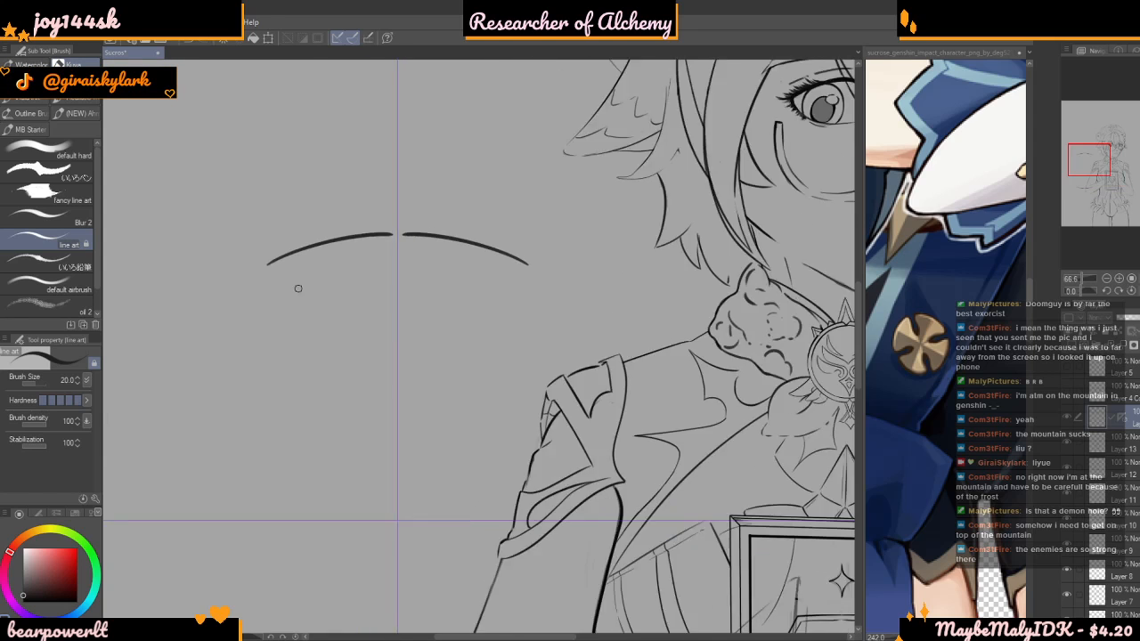
pyautogui.scroll(4, 243, 306)
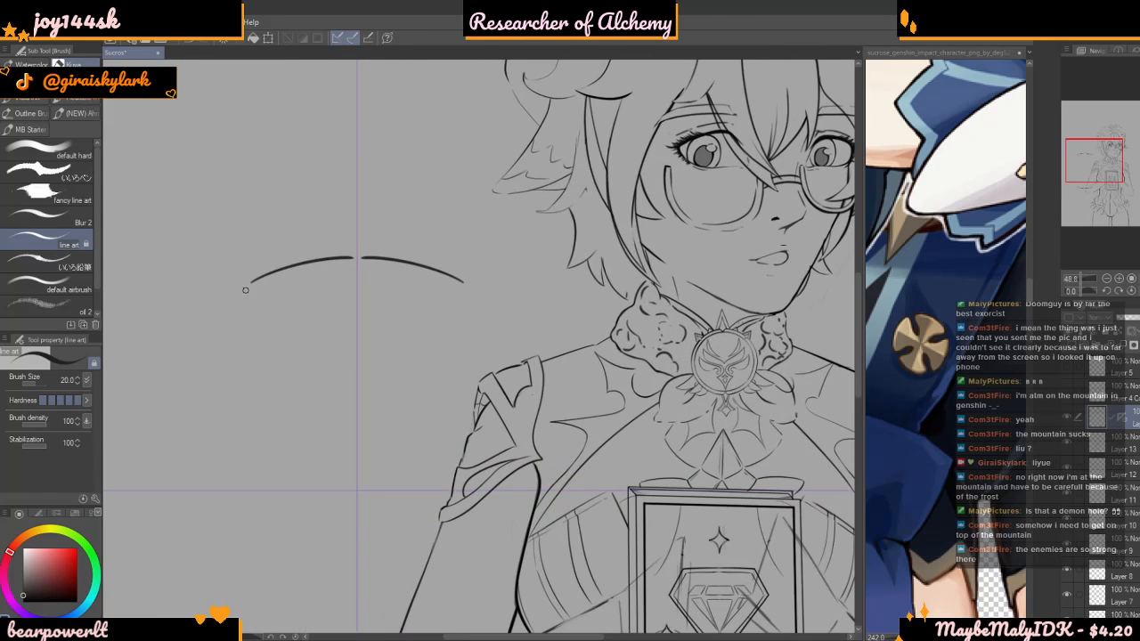
# Draw curved sides from the arcs' ends, narrowing towards the ruler's centre to shape the upper and lower petals
pyautogui.moveTo(241, 329)
pyautogui.mouseDown()
pyautogui.moveTo(311, 398)
pyautogui.moveTo(328, 445)
pyautogui.mouseUp()
pyautogui.scroll(-4, 381, 273)
pyautogui.scroll(3, 377, 374)
# Draw the two mirrored side petals of the cross emblem along the ruler's horizontal axis, redoing the first attempt
pyautogui.moveTo(362, 369)
pyautogui.mouseDown()
pyautogui.moveTo(417, 372)
pyautogui.moveTo(499, 328)
pyautogui.mouseUp()
pyautogui.moveTo(523, 375); pyautogui.dragTo(516, 389)
pyautogui.hotkey('ctrl', 'z')
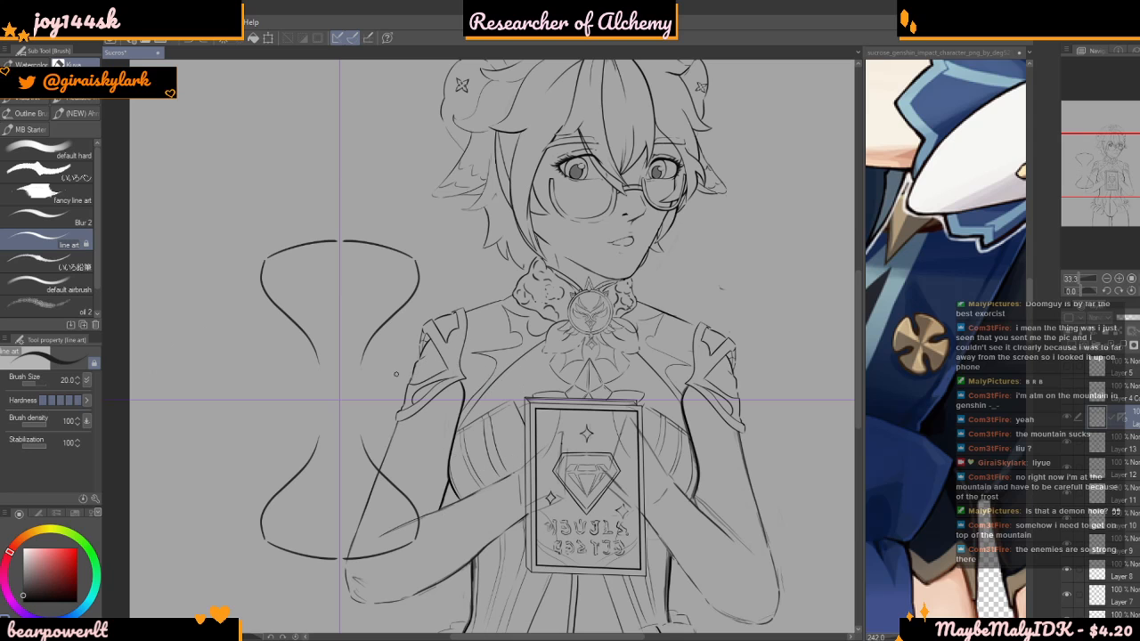
pyautogui.moveTo(361, 368)
pyautogui.mouseDown()
pyautogui.moveTo(410, 370)
pyautogui.moveTo(492, 320)
pyautogui.moveTo(511, 337)
pyautogui.moveTo(515, 411)
pyautogui.mouseUp()
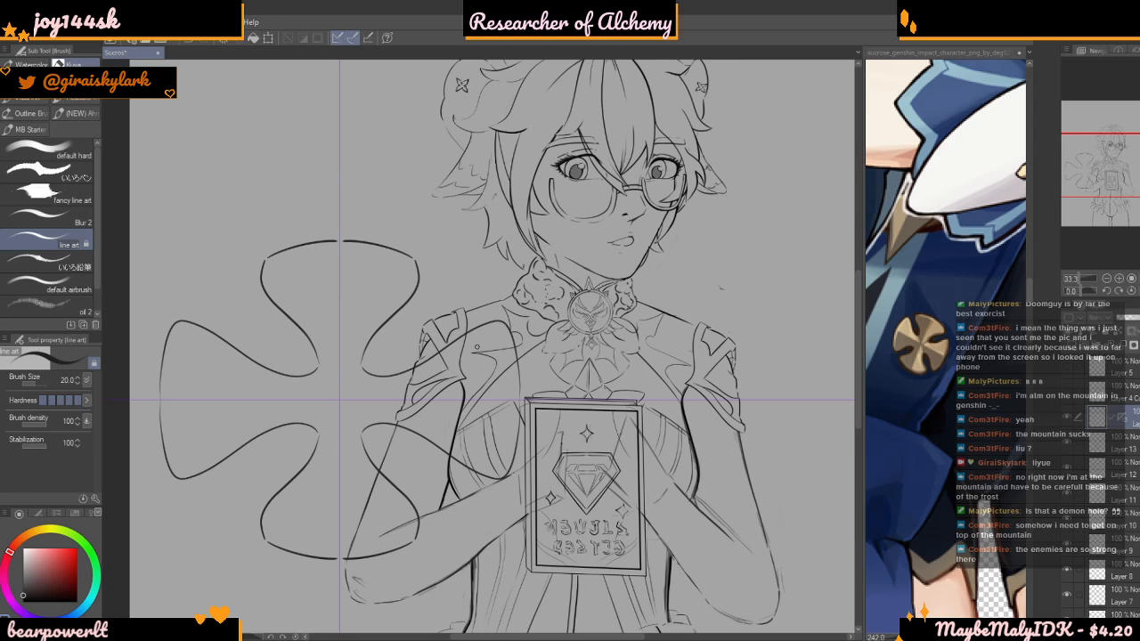
pyautogui.scroll(-2, 454, 301)
pyautogui.scroll(-2, 451, 296)
# Draw horizontal and vertical centre lines through the emblem's petals along the ruler's axes, redoing the horizontal one
pyautogui.scroll(4, 416, 344)
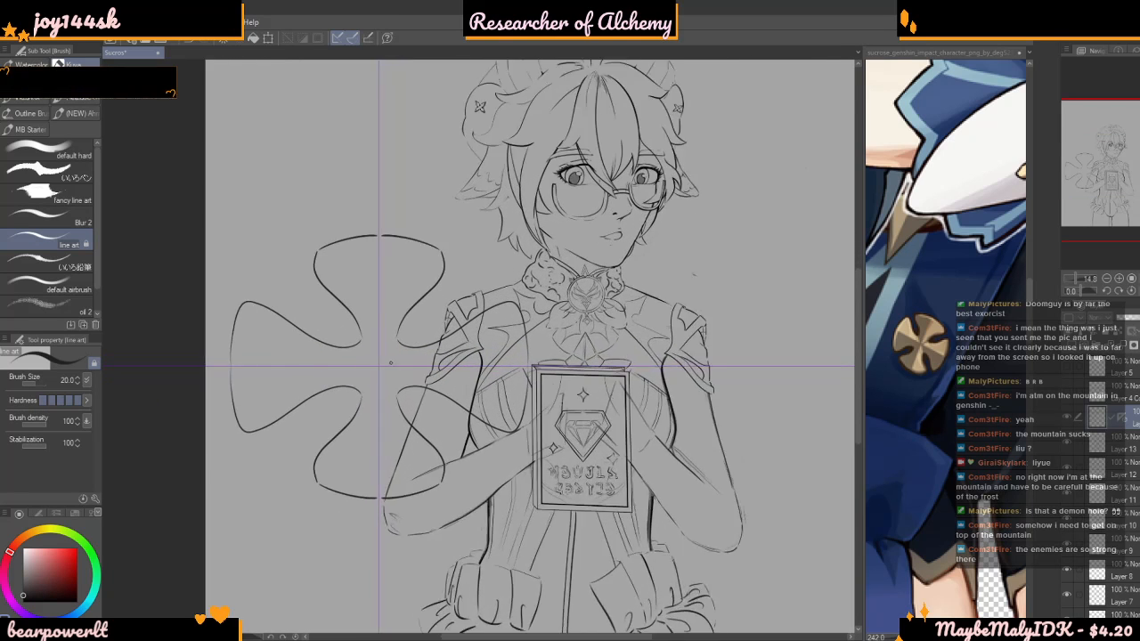
pyautogui.moveTo(383, 365); pyautogui.dragTo(564, 354)
pyautogui.hotkey('ctrl', 'z')
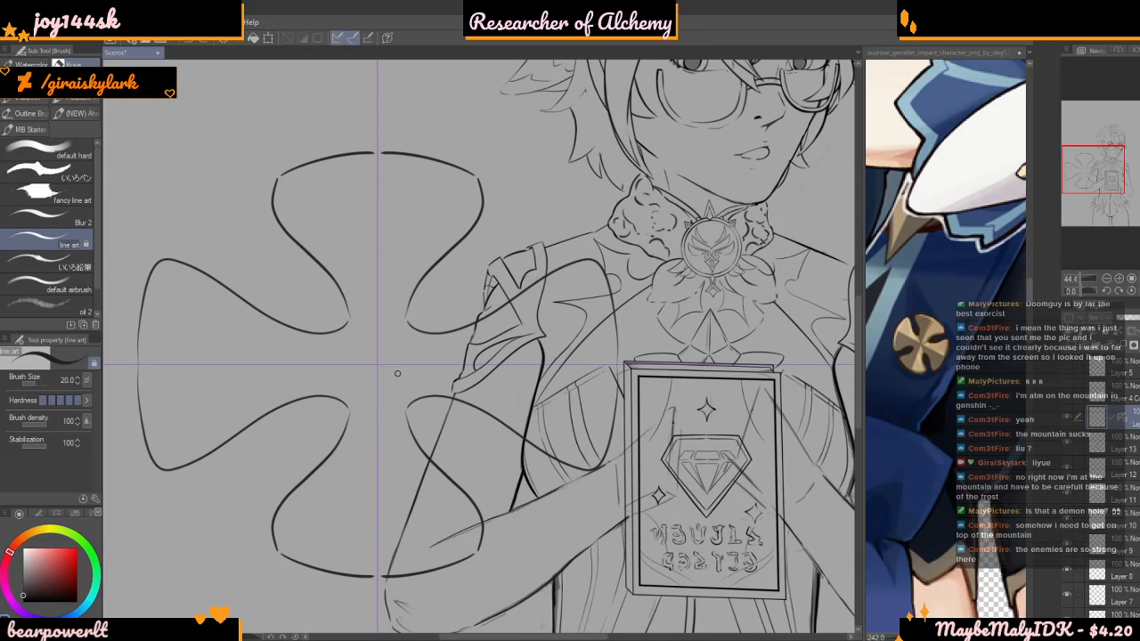
pyautogui.moveTo(383, 364); pyautogui.dragTo(614, 360)
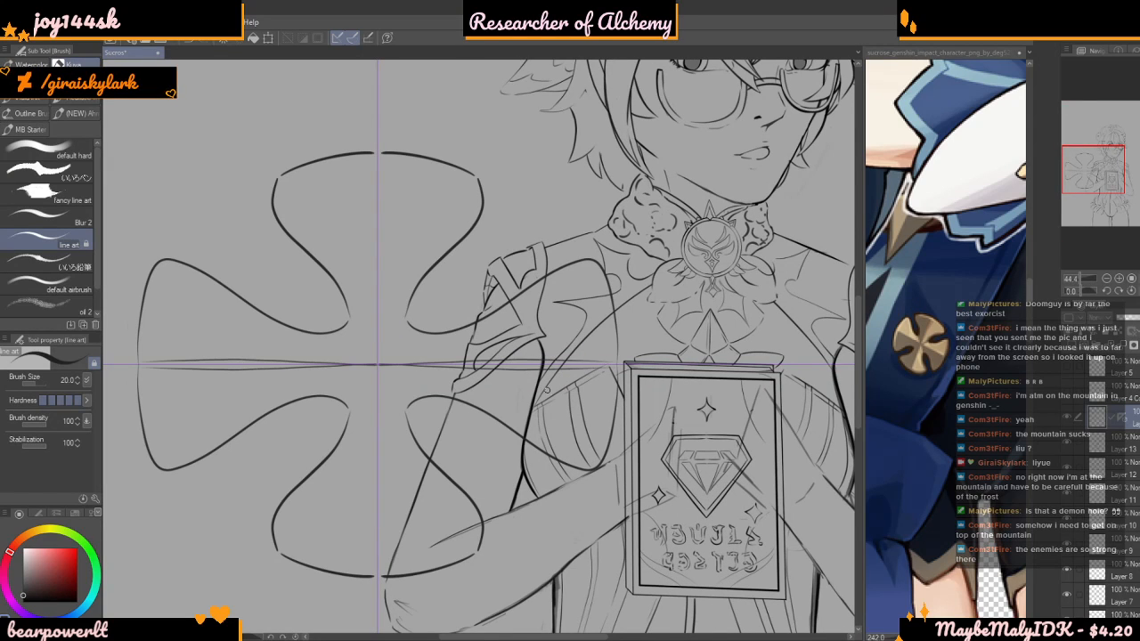
pyautogui.hotkey('ctrl', 'z')
pyautogui.scroll(1, 370, 236)
pyautogui.moveTo(379, 151)
pyautogui.mouseDown()
pyautogui.moveTo(376, 386)
pyautogui.moveTo(627, 384)
pyautogui.mouseUp()
pyautogui.scroll(-3, 581, 390)
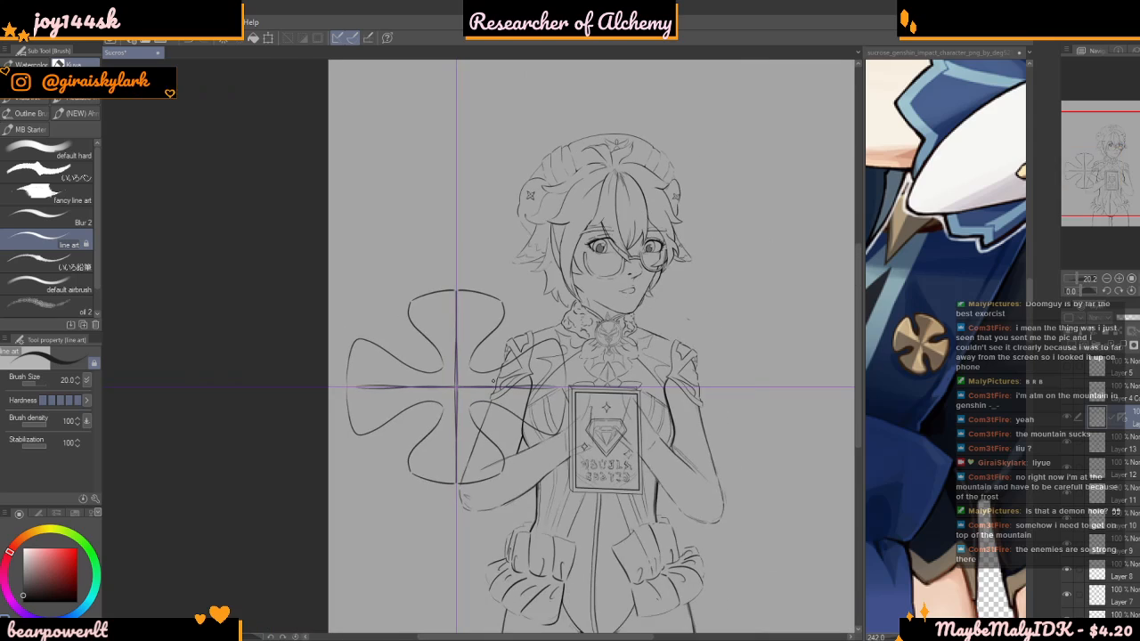
# Draw short curves joining the petals' inner ends to the centre point of the cross emblem
pyautogui.scroll(2, 468, 307)
pyautogui.scroll(-2, 468, 307)
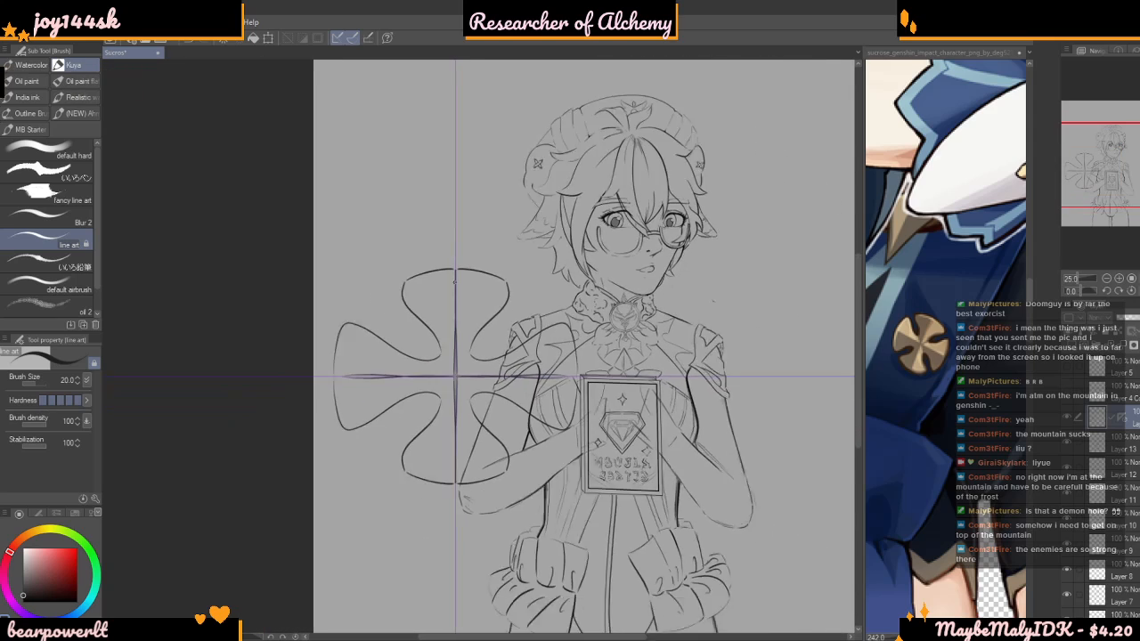
pyautogui.scroll(3, 456, 343)
pyautogui.scroll(3, 456, 343)
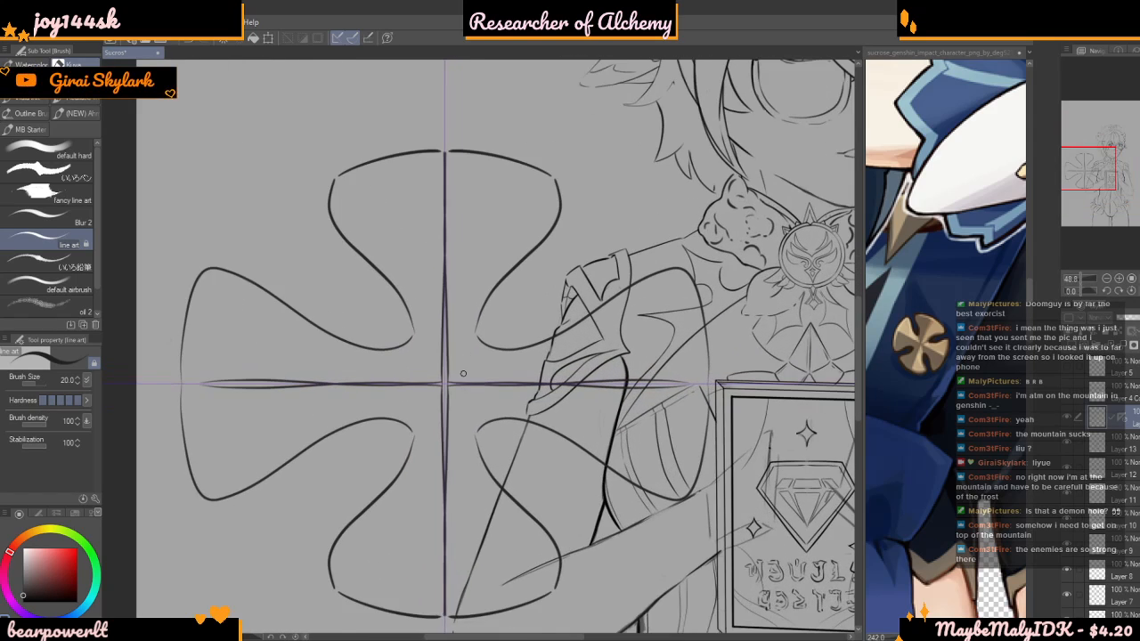
pyautogui.scroll(-1, 481, 336)
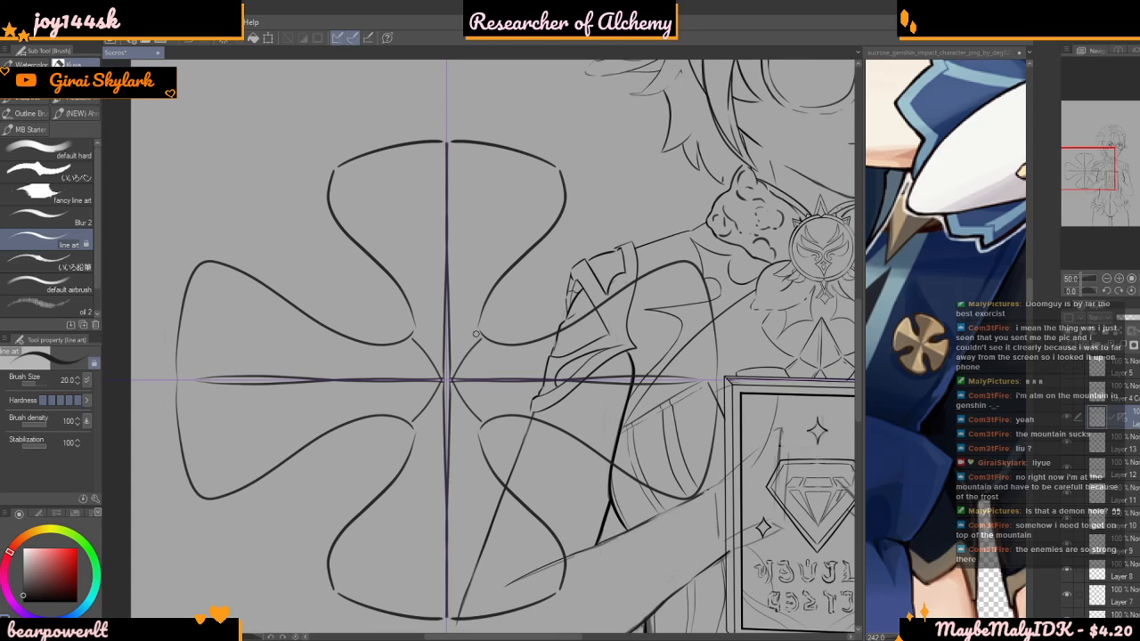
pyautogui.scroll(1, 469, 332)
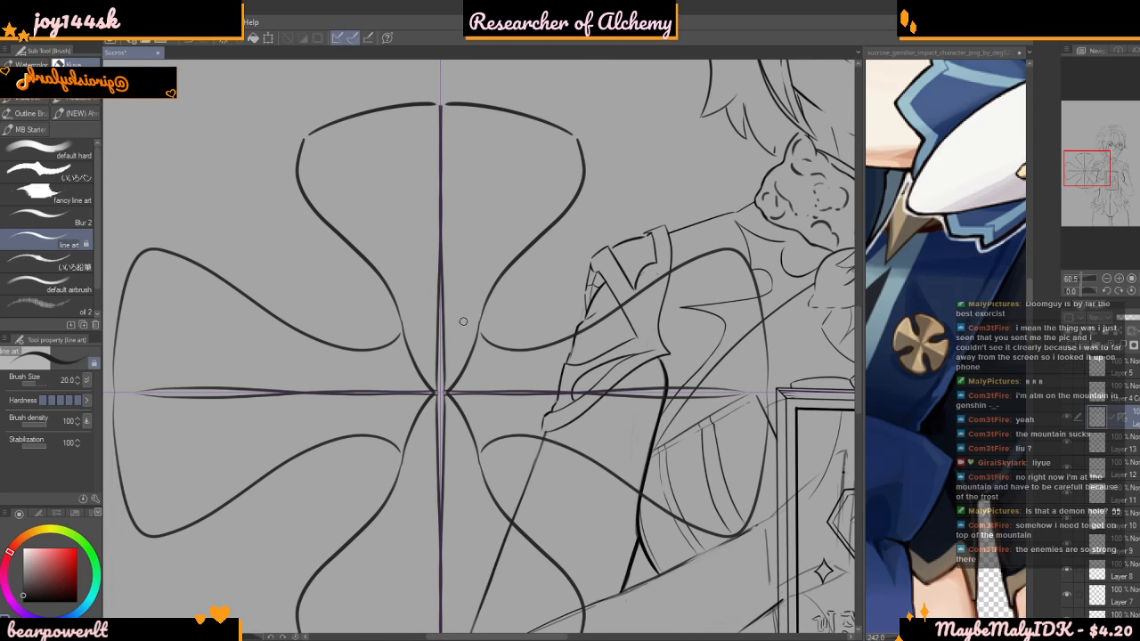
# Remove the symmetrical ruler and narrow the cross emblem to 87% of its width, keeping its height at 100%
pyautogui.scroll(-5, 456, 336)
pyautogui.scroll(-2, 463, 336)
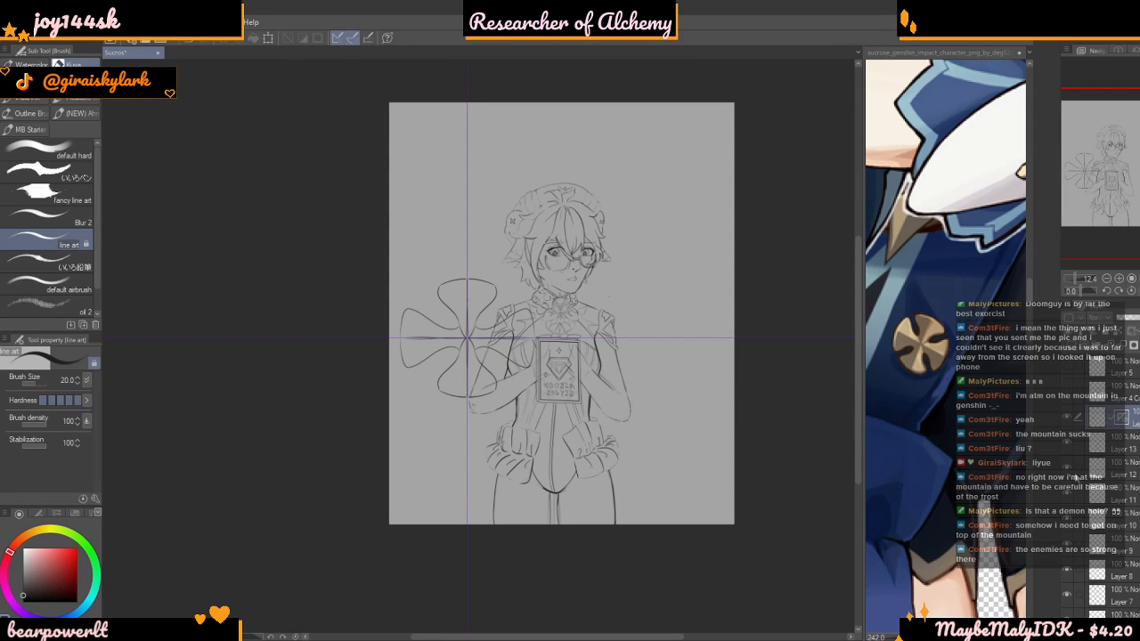
pyautogui.hotkey('ctrl', 't')
pyautogui.moveTo(534, 344)
pyautogui.mouseDown()
pyautogui.moveTo(505, 338)
pyautogui.moveTo(519, 338)
pyautogui.mouseUp()
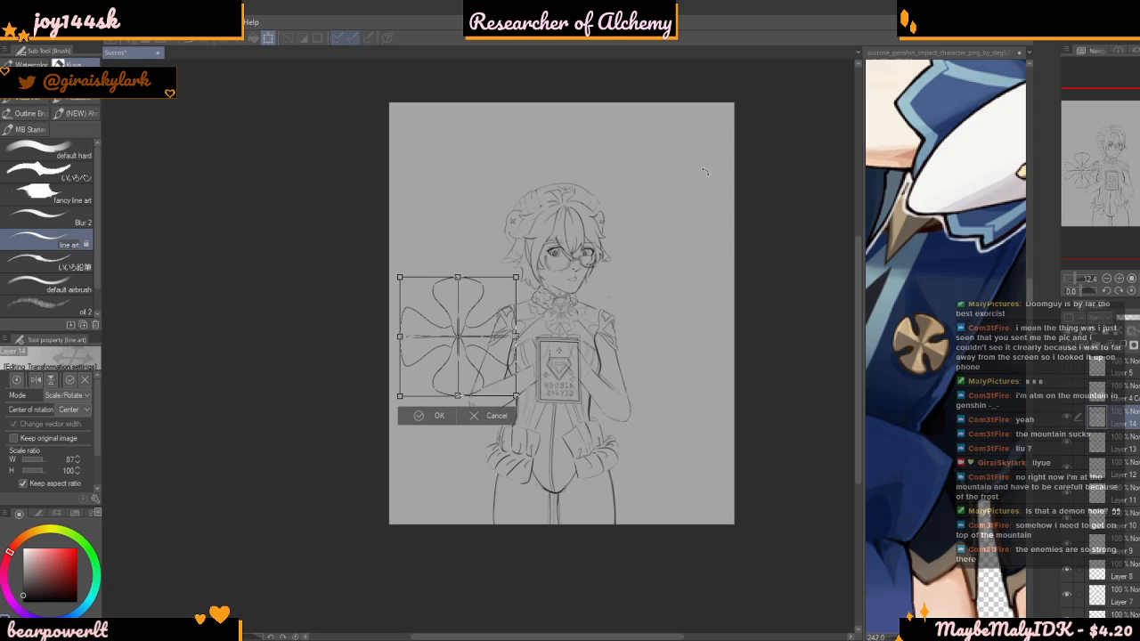
pyautogui.press('Return')
pyautogui.scroll(3, 637, 130)
pyautogui.scroll(-2, 615, 264)
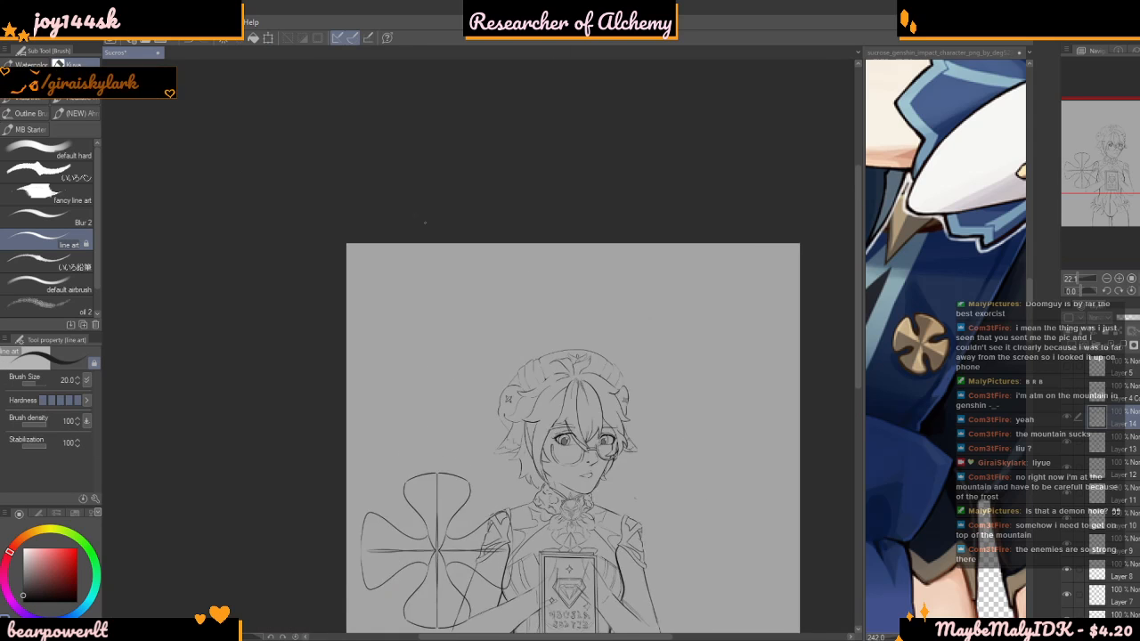
pyautogui.scroll(5, 401, 277)
pyautogui.scroll(2, 401, 277)
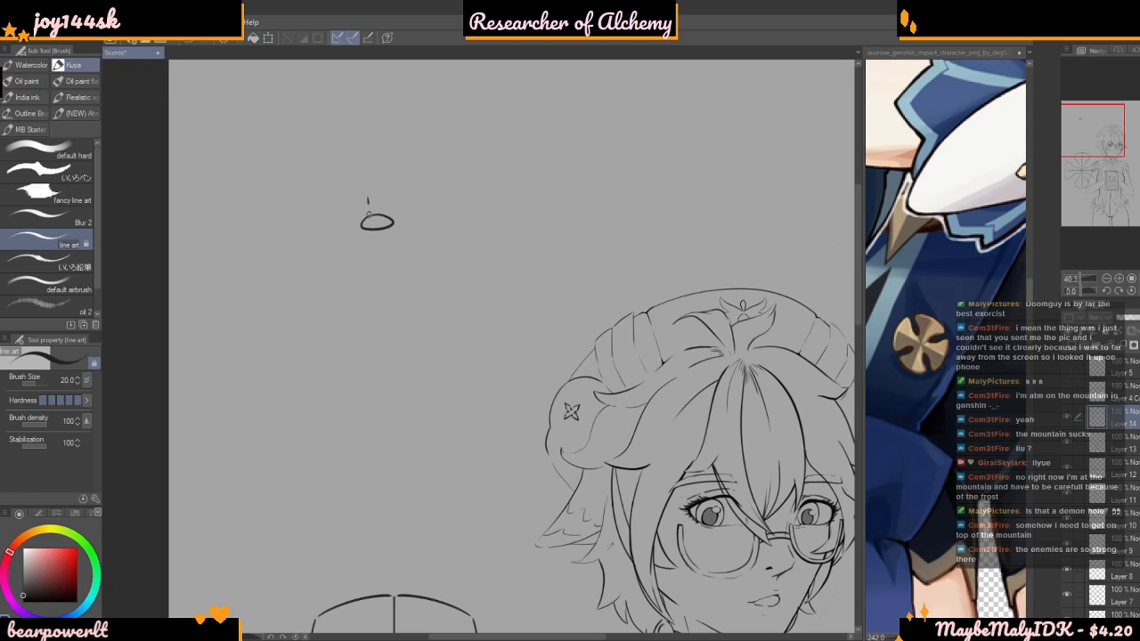
pyautogui.moveTo(384, 193)
pyautogui.mouseDown()
pyautogui.moveTo(385, 217)
pyautogui.moveTo(368, 153)
pyautogui.mouseUp()
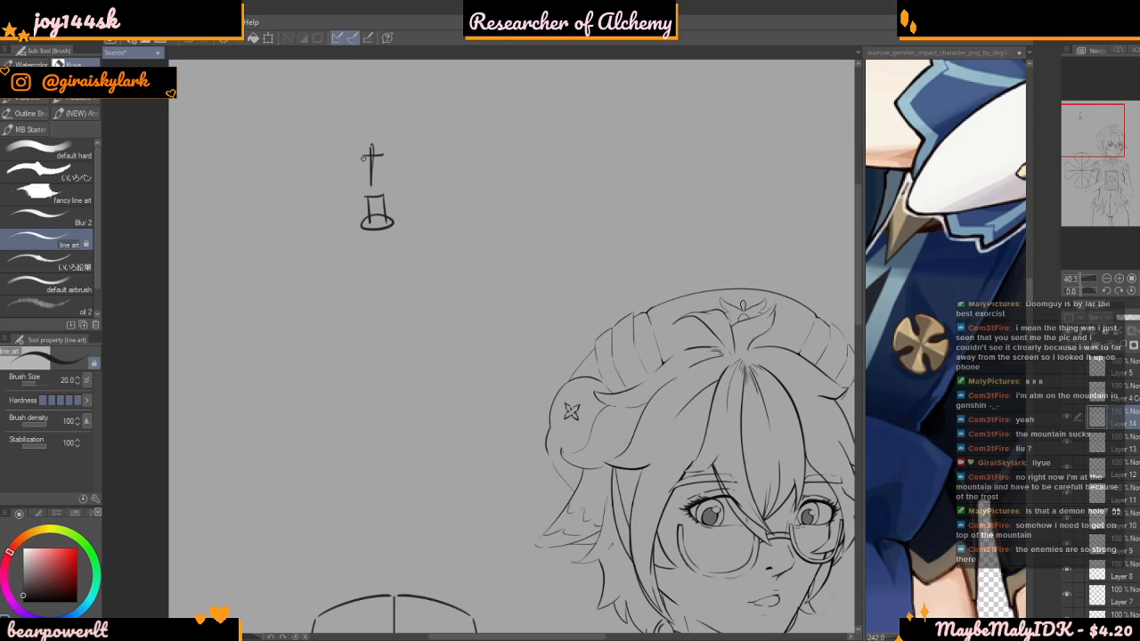
pyautogui.moveTo(365, 157)
pyautogui.mouseDown()
pyautogui.moveTo(385, 157)
pyautogui.moveTo(371, 190)
pyautogui.mouseUp()
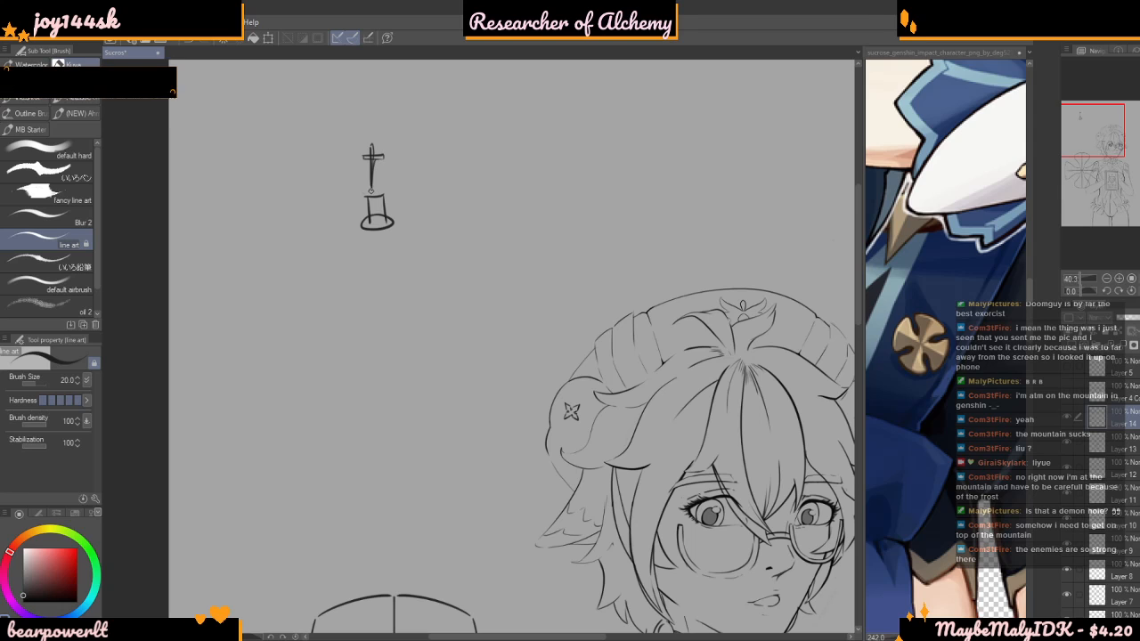
pyautogui.scroll(1, 371, 190)
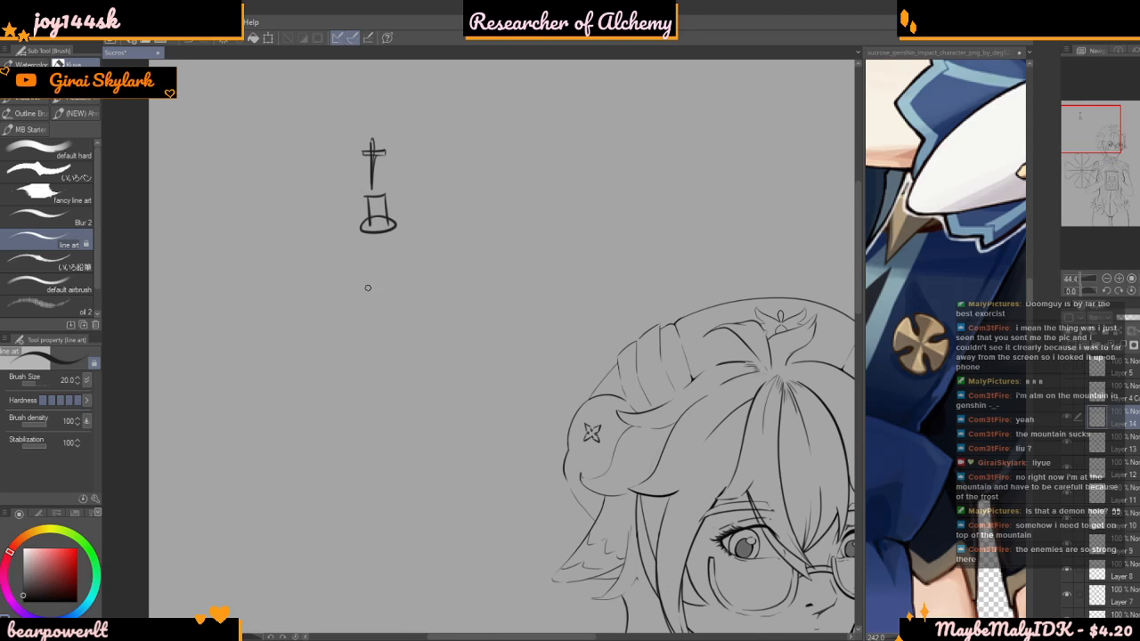
pyautogui.moveTo(481, 270)
pyautogui.mouseDown()
pyautogui.moveTo(339, 364)
pyautogui.moveTo(263, 358)
pyautogui.mouseUp()
pyautogui.moveTo(244, 345)
pyautogui.mouseDown()
pyautogui.moveTo(161, 310)
pyautogui.moveTo(162, 282)
pyautogui.mouseUp()
pyautogui.moveTo(196, 223)
pyautogui.mouseDown()
pyautogui.moveTo(237, 187)
pyautogui.moveTo(322, 162)
pyautogui.mouseUp()
pyautogui.moveTo(341, 175)
pyautogui.mouseDown()
pyautogui.moveTo(433, 213)
pyautogui.moveTo(486, 206)
pyautogui.mouseUp()
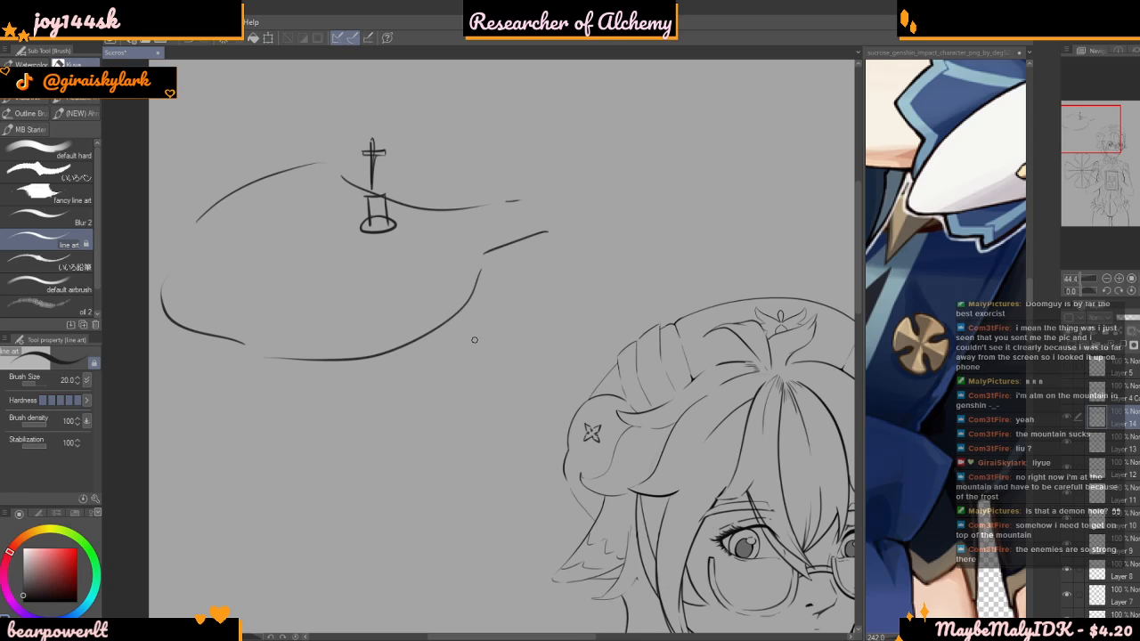
pyautogui.moveTo(465, 334)
pyautogui.mouseDown()
pyautogui.moveTo(460, 410)
pyautogui.moveTo(479, 339)
pyautogui.mouseUp()
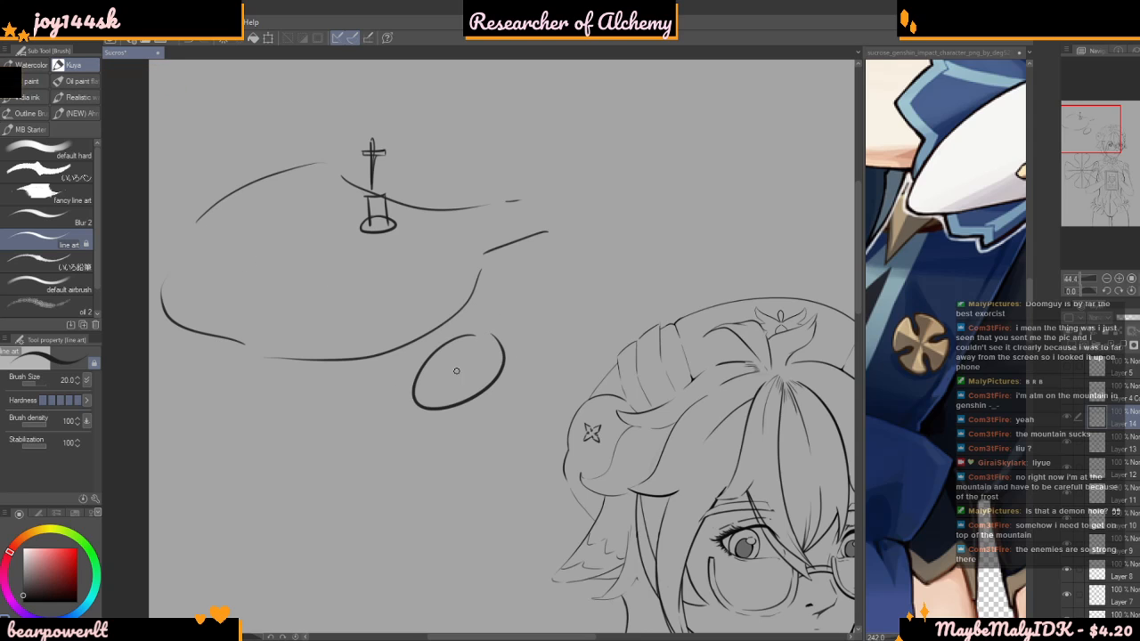
pyautogui.moveTo(177, 352)
pyautogui.mouseDown()
pyautogui.moveTo(149, 346)
pyautogui.moveTo(157, 297)
pyautogui.mouseUp()
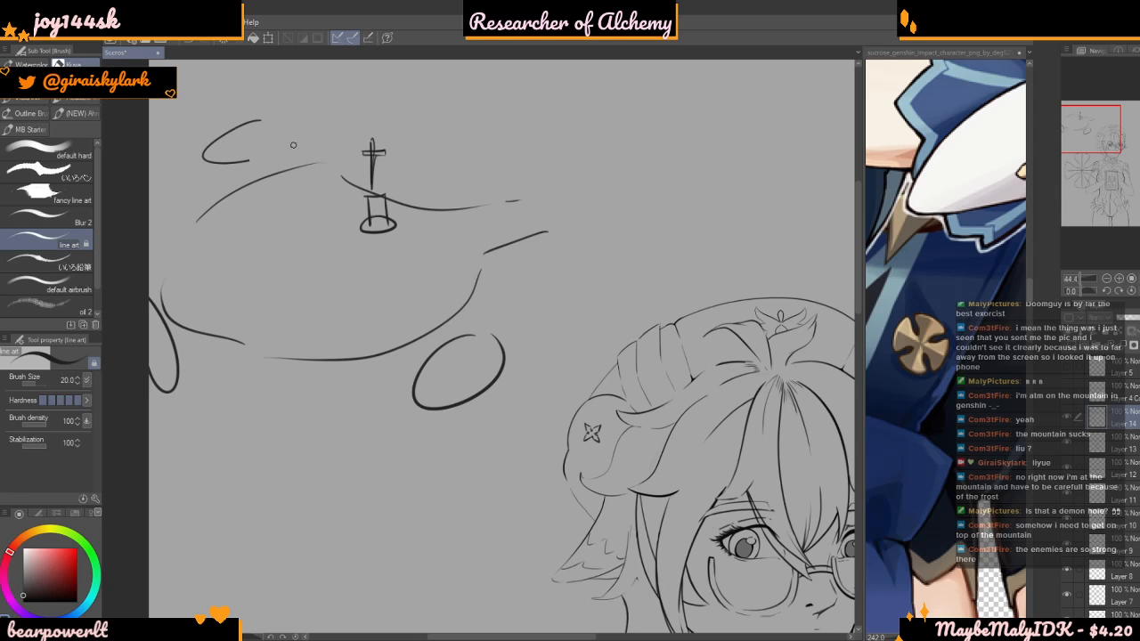
pyautogui.moveTo(557, 183); pyautogui.dragTo(641, 201)
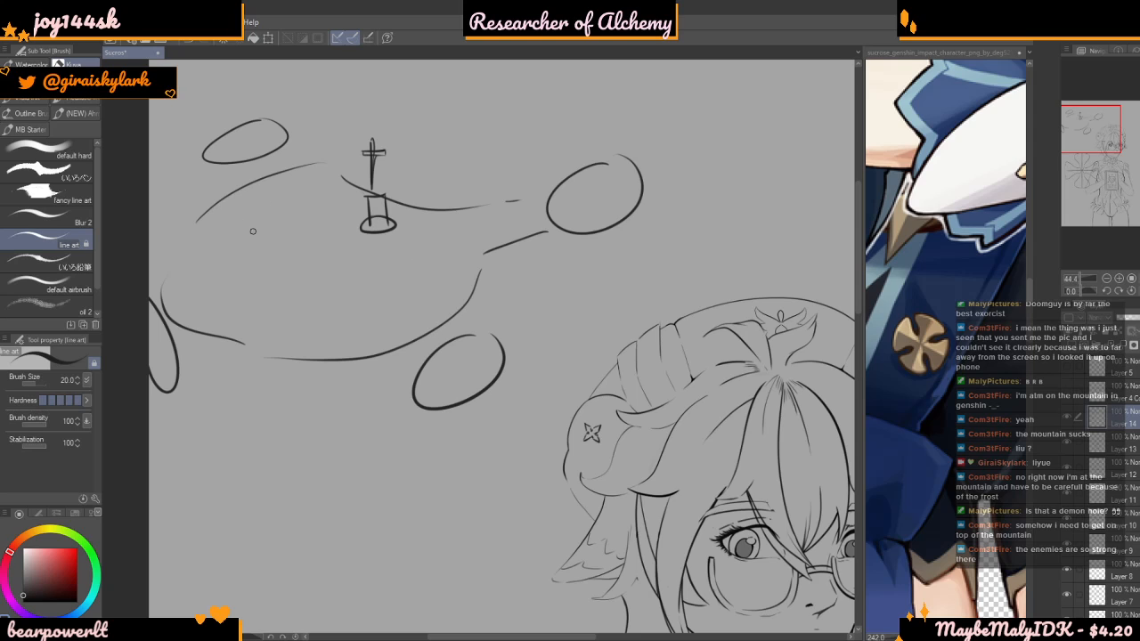
pyautogui.hotkey('ctrl', 'z')
pyautogui.hotkey('ctrl', 'z')
pyautogui.hotkey('ctrl', 'z')
pyautogui.hotkey('ctrl', 'z')
pyautogui.hotkey('ctrl', 'z')
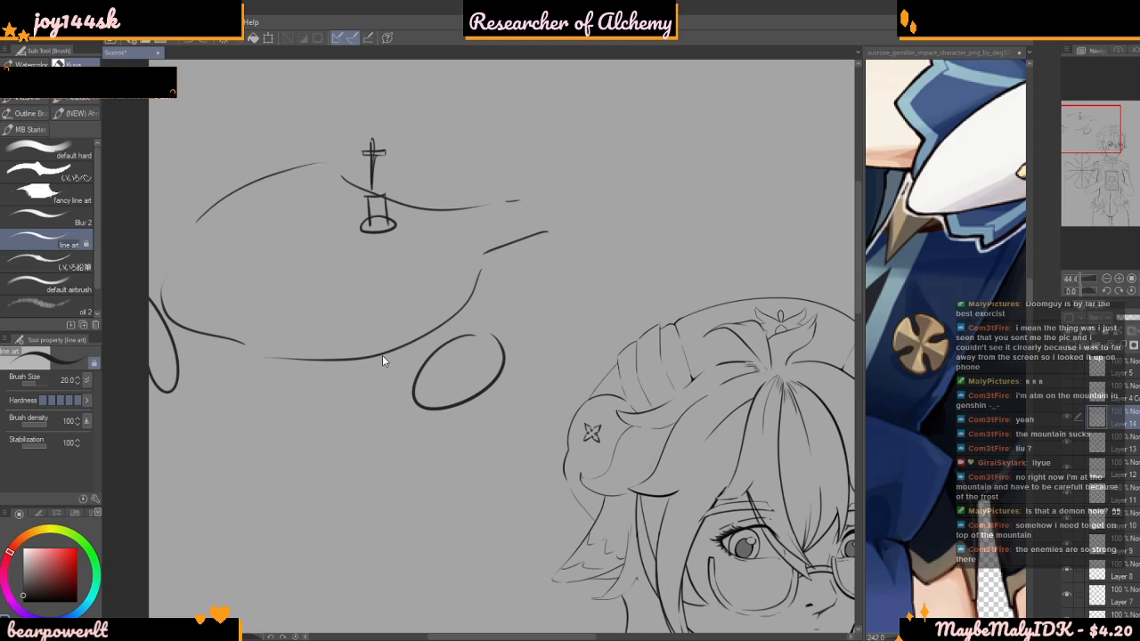
pyautogui.hotkey('ctrl', 'z')
pyautogui.hotkey('ctrl', 'z')
pyautogui.hotkey('ctrl', 'z')
pyautogui.hotkey('ctrl', 'z')
pyautogui.hotkey('ctrl', 'z')
pyautogui.hotkey('ctrl', 'z')
pyautogui.hotkey('ctrl', 'z')
pyautogui.hotkey('ctrl', 'z')
pyautogui.hotkey('ctrl', 'z')
pyautogui.hotkey('ctrl', 'z')
pyautogui.hotkey('ctrl', 'z')
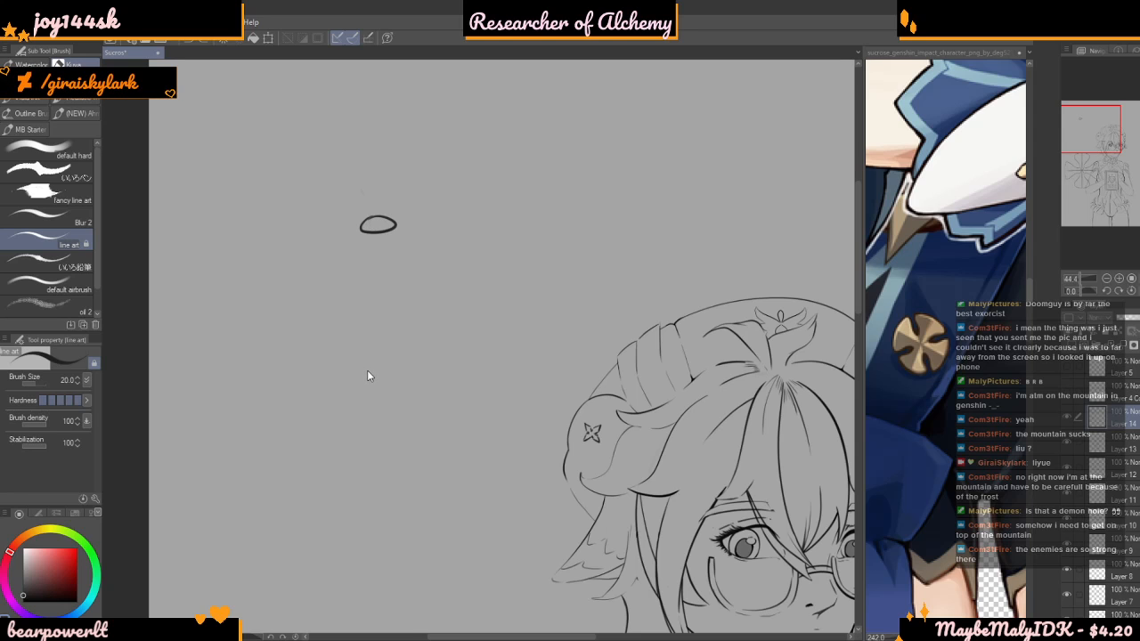
pyautogui.scroll(-6, 383, 286)
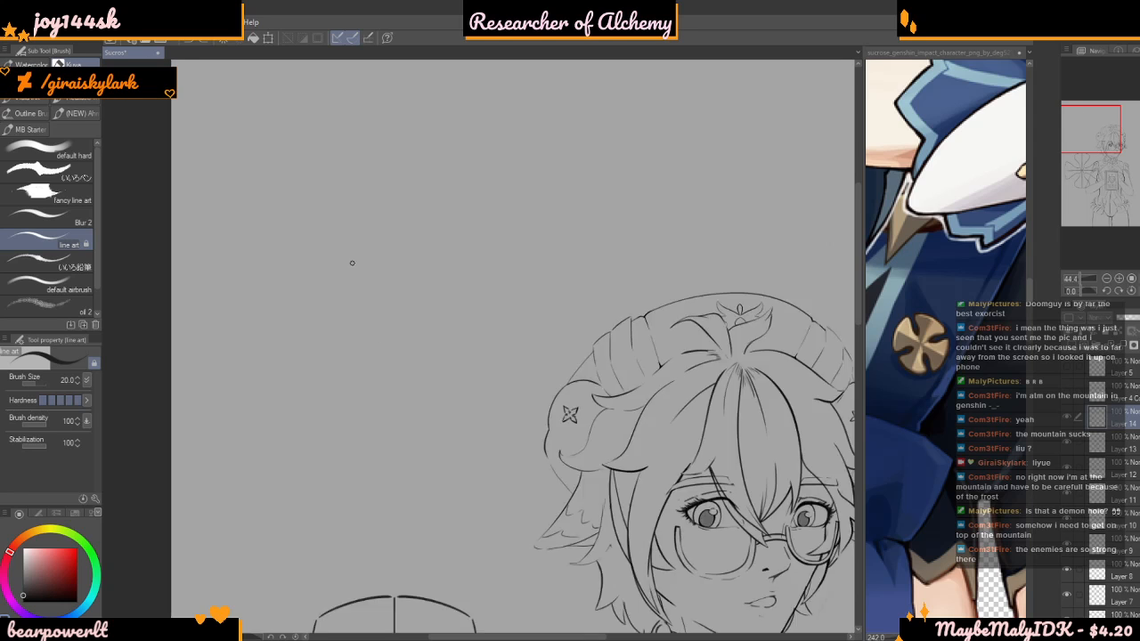
# Transform the cross emblem, shrinking it to about 8%, and place it tilted on the garment's waist below the book
pyautogui.scroll(3, 387, 296)
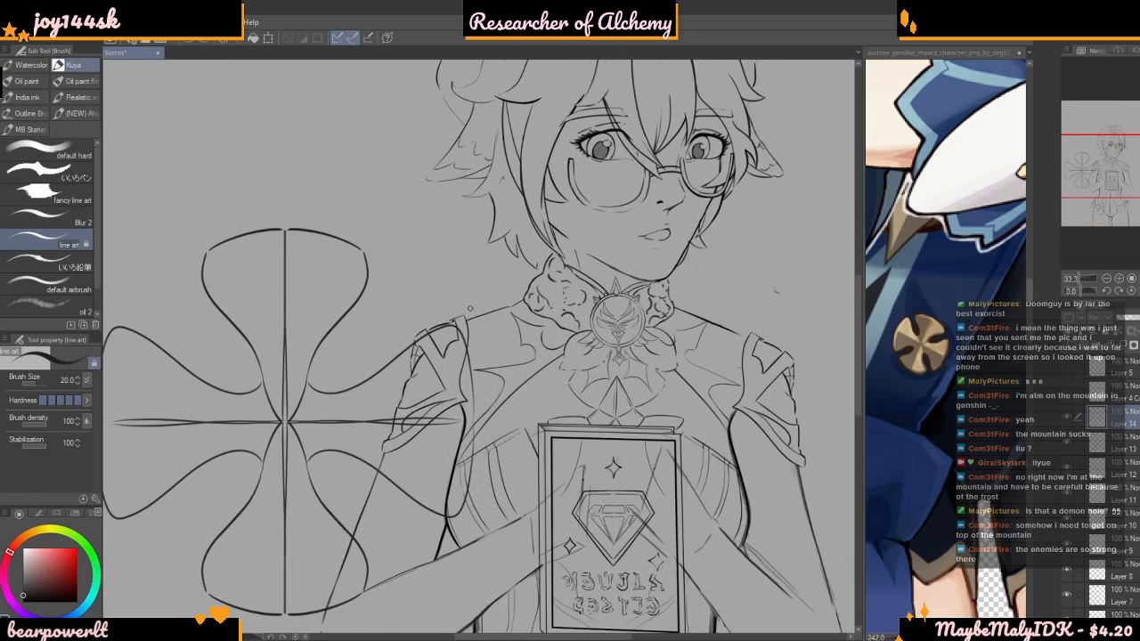
pyautogui.scroll(-2, 387, 296)
pyautogui.hotkey('ctrl', 't')
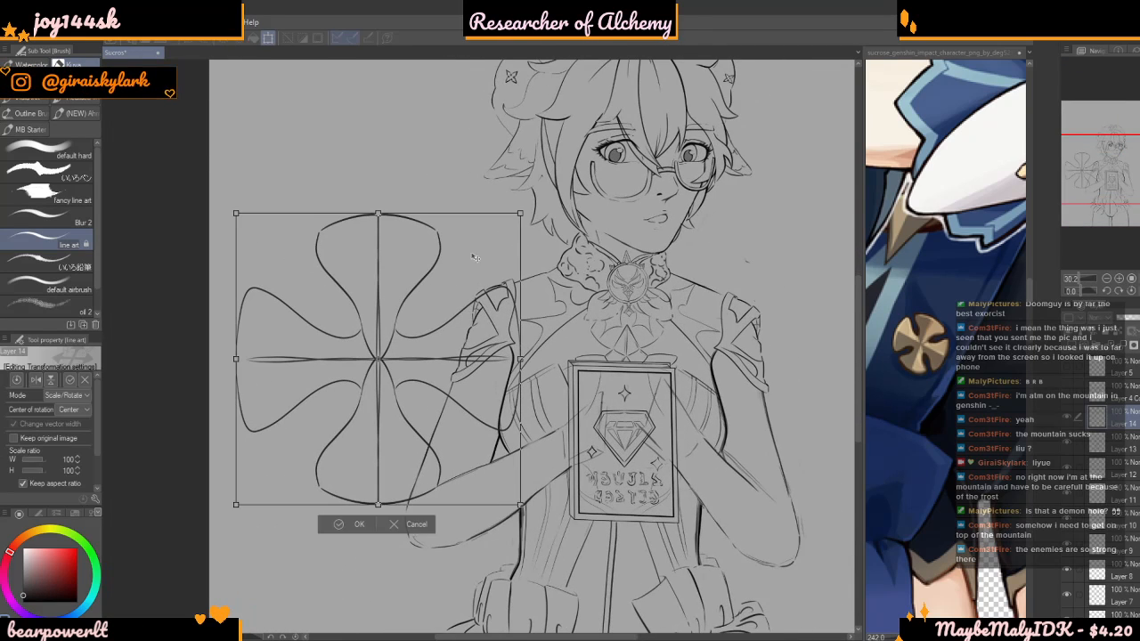
pyautogui.moveTo(523, 212); pyautogui.dragTo(791, 518)
pyautogui.scroll(3, 289, 314)
pyautogui.scroll(-4, 529, 245)
pyautogui.scroll(2, 625, 364)
pyautogui.scroll(2, 623, 363)
pyautogui.moveTo(604, 282); pyautogui.dragTo(644, 495)
pyautogui.scroll(3, 674, 524)
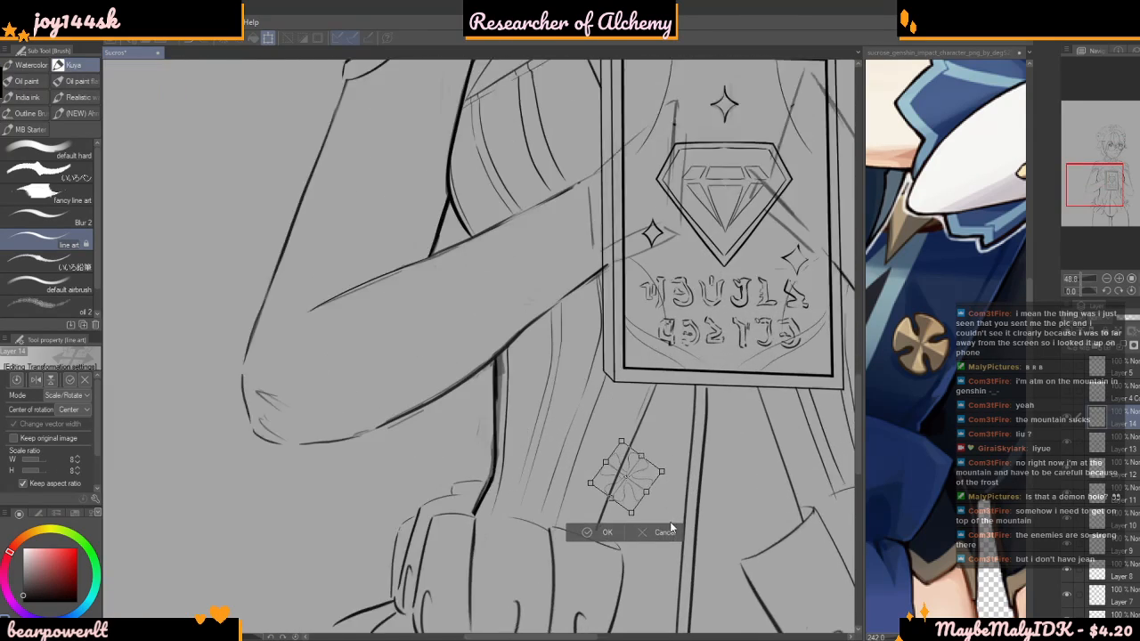
# Reduce the emblem to 4%, rotate it to follow the slanted seams, position it between them on the waist panel and apply the transformation
pyautogui.moveTo(678, 437); pyautogui.dragTo(564, 471)
pyautogui.scroll(2, 643, 452)
pyautogui.scroll(-3, 564, 471)
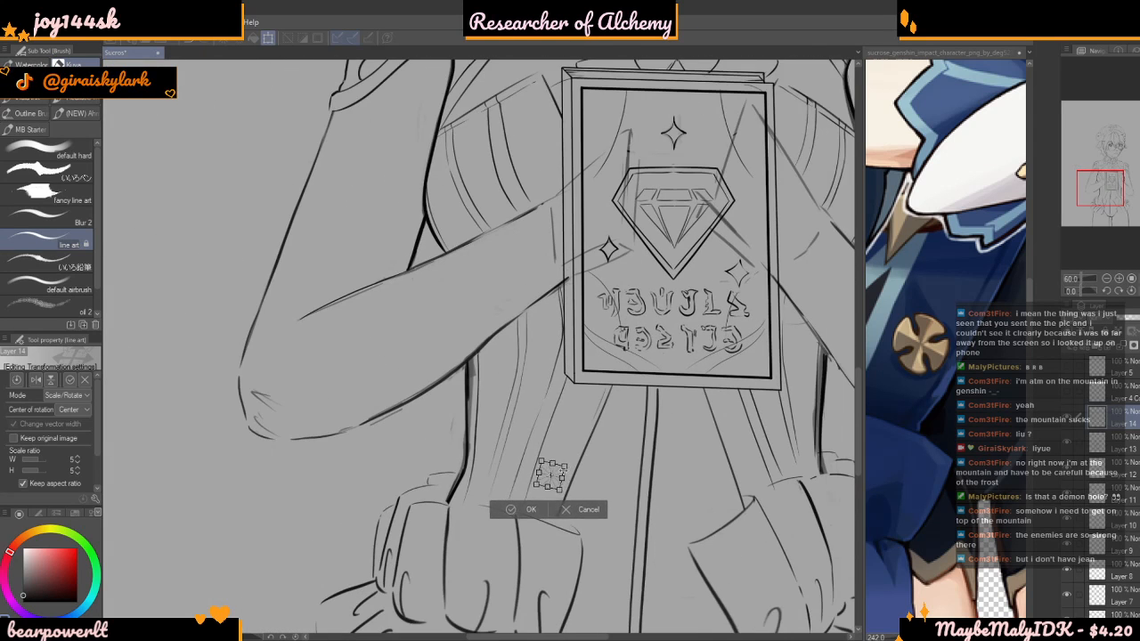
pyautogui.scroll(5, 572, 501)
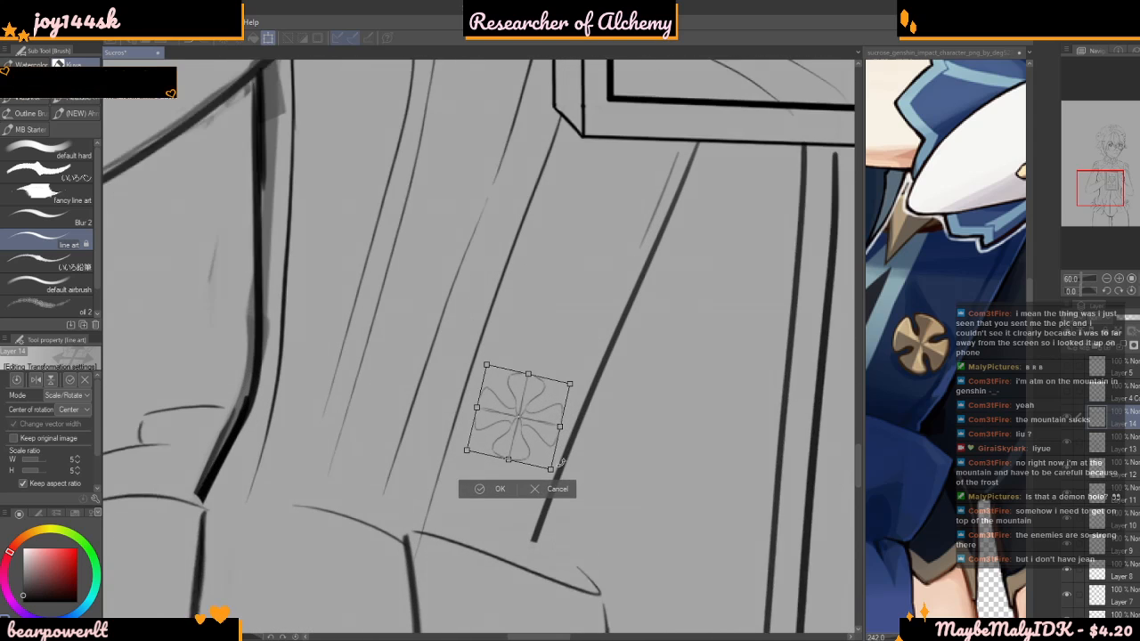
pyautogui.scroll(1, 561, 463)
pyautogui.moveTo(545, 417); pyautogui.dragTo(564, 351)
pyautogui.moveTo(612, 269); pyautogui.dragTo(615, 293)
pyautogui.moveTo(594, 317); pyautogui.dragTo(543, 349)
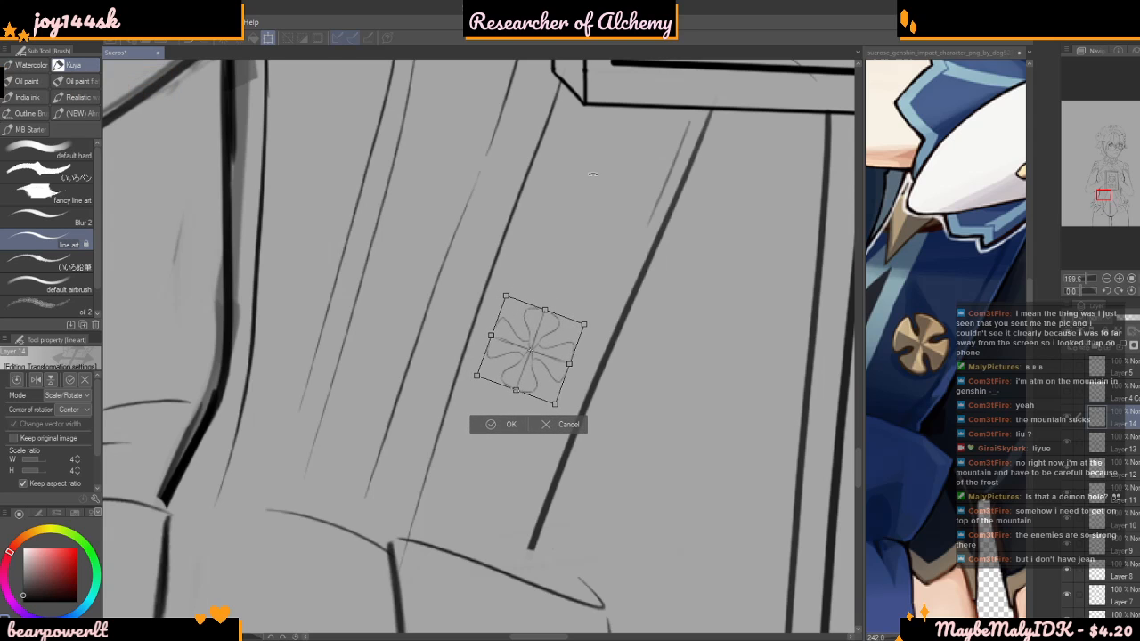
pyautogui.press('Return')
pyautogui.scroll(-5, 453, 410)
pyautogui.scroll(-5, 453, 410)
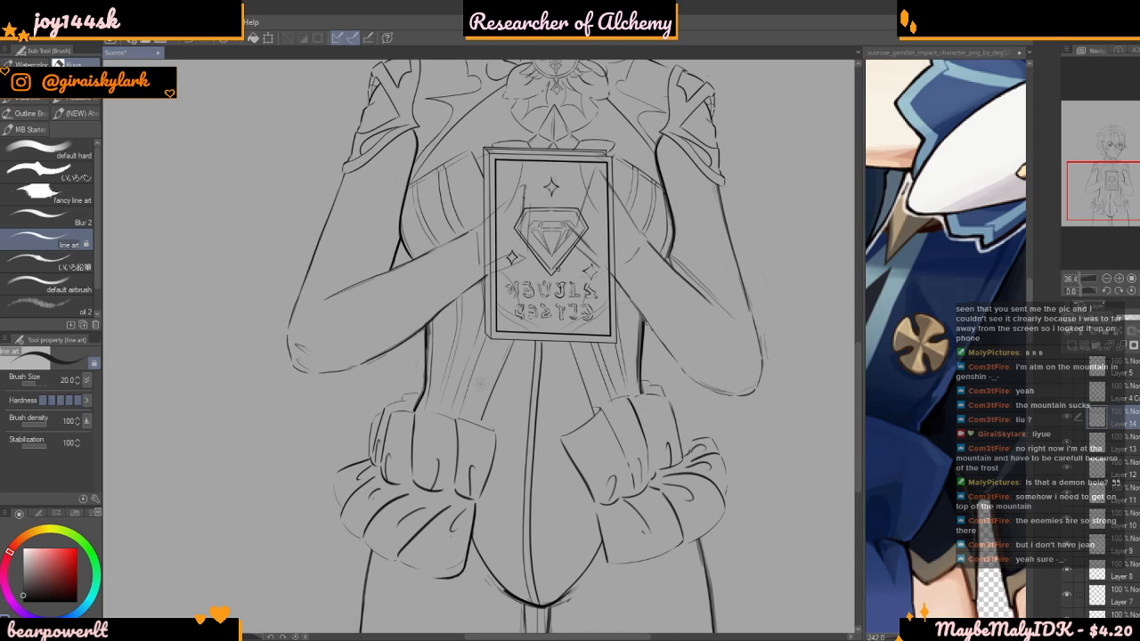
# Trace the emblem's four-petal outline with the line art brush in near-black at size 3.5
pyautogui.scroll(8, 478, 392)
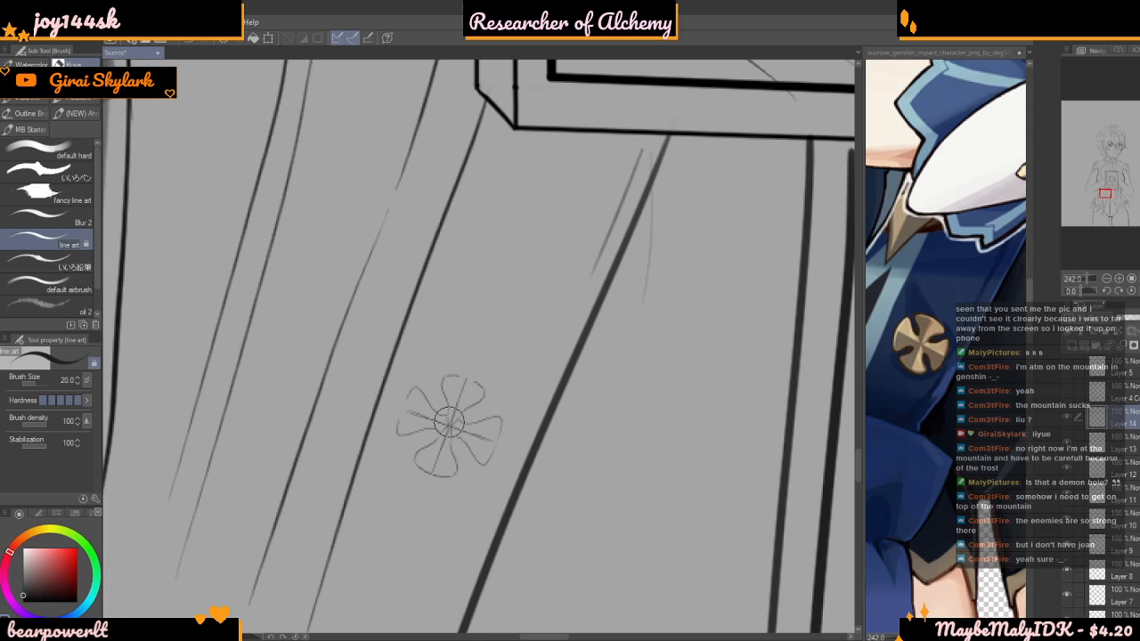
pyautogui.moveTo(38, 554); pyautogui.dragTo(76, 602)
pyautogui.moveTo(37, 381); pyautogui.dragTo(30, 383)
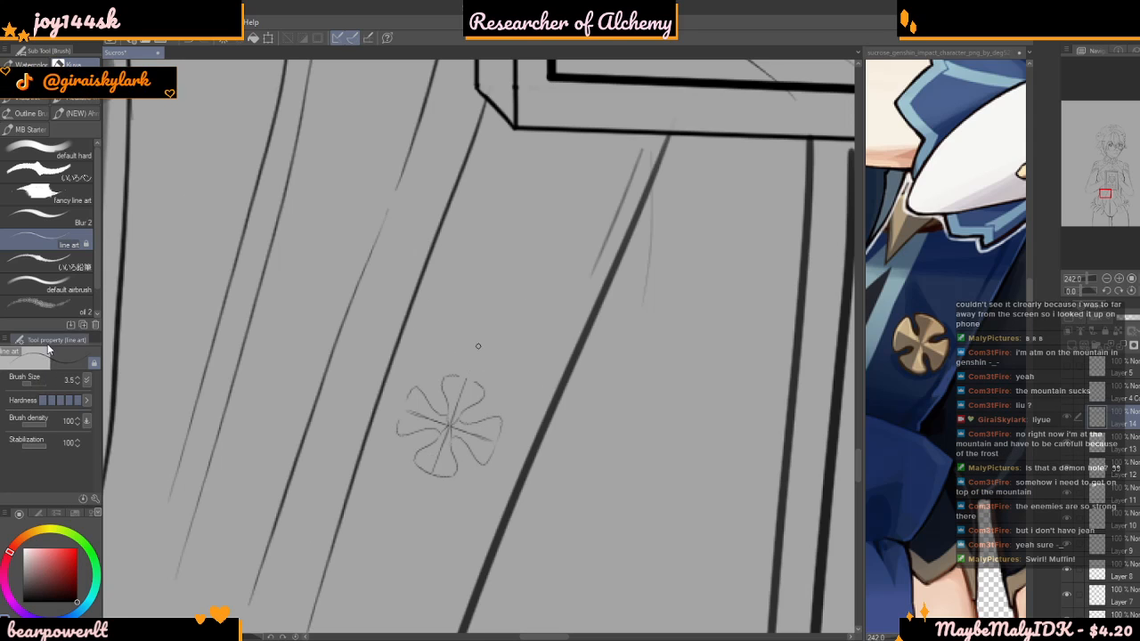
pyautogui.scroll(1, 477, 446)
pyautogui.scroll(5, 476, 446)
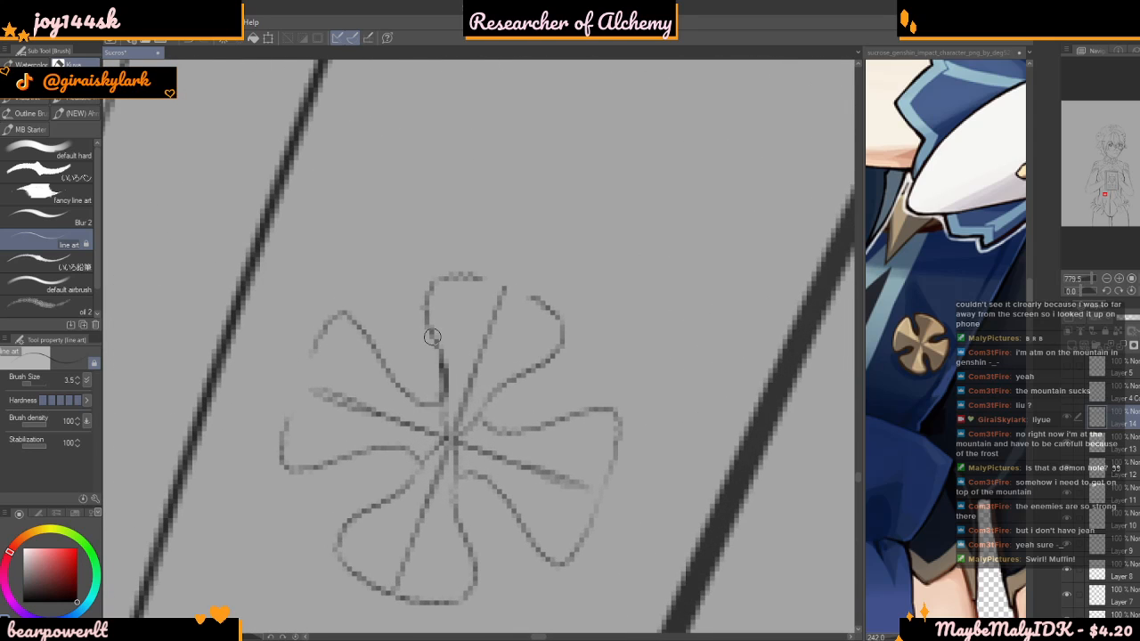
pyautogui.moveTo(525, 278)
pyautogui.mouseDown()
pyautogui.moveTo(561, 307)
pyautogui.moveTo(570, 346)
pyautogui.moveTo(481, 397)
pyautogui.moveTo(477, 421)
pyautogui.moveTo(494, 440)
pyautogui.moveTo(547, 421)
pyautogui.moveTo(575, 393)
pyautogui.moveTo(606, 390)
pyautogui.moveTo(621, 433)
pyautogui.moveTo(615, 478)
pyautogui.moveTo(565, 567)
pyautogui.moveTo(536, 557)
pyautogui.moveTo(514, 533)
pyautogui.moveTo(502, 483)
pyautogui.moveTo(460, 485)
pyautogui.mouseUp()
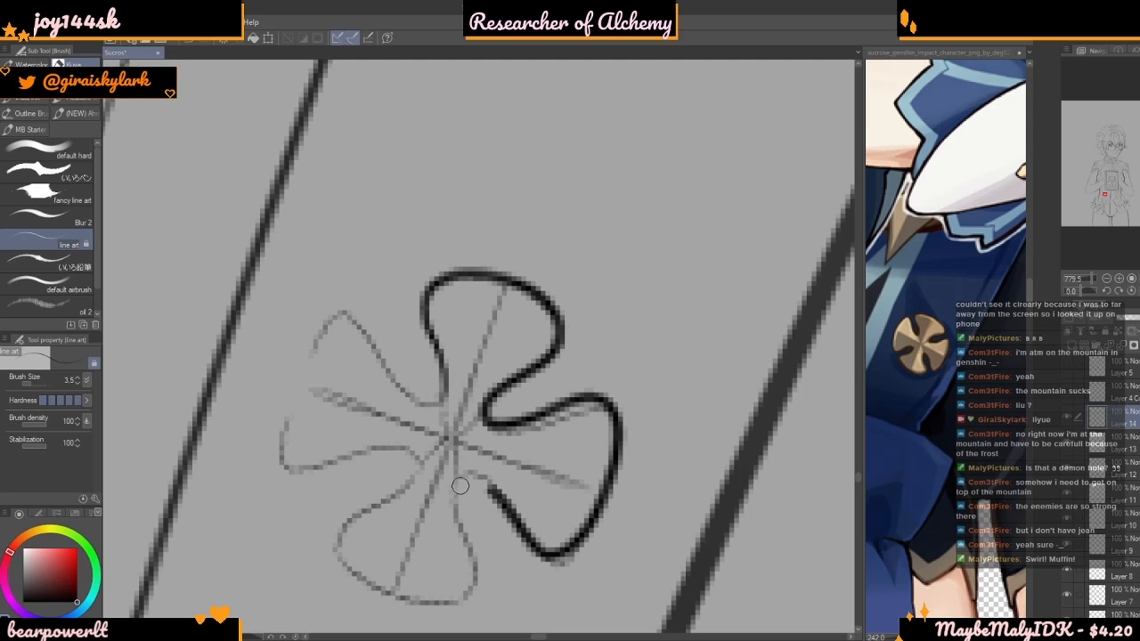
pyautogui.moveTo(385, 591)
pyautogui.mouseDown()
pyautogui.moveTo(344, 561)
pyautogui.moveTo(340, 543)
pyautogui.moveTo(412, 482)
pyautogui.moveTo(407, 451)
pyautogui.moveTo(369, 450)
pyautogui.moveTo(316, 476)
pyautogui.moveTo(277, 431)
pyautogui.moveTo(320, 329)
pyautogui.mouseUp()
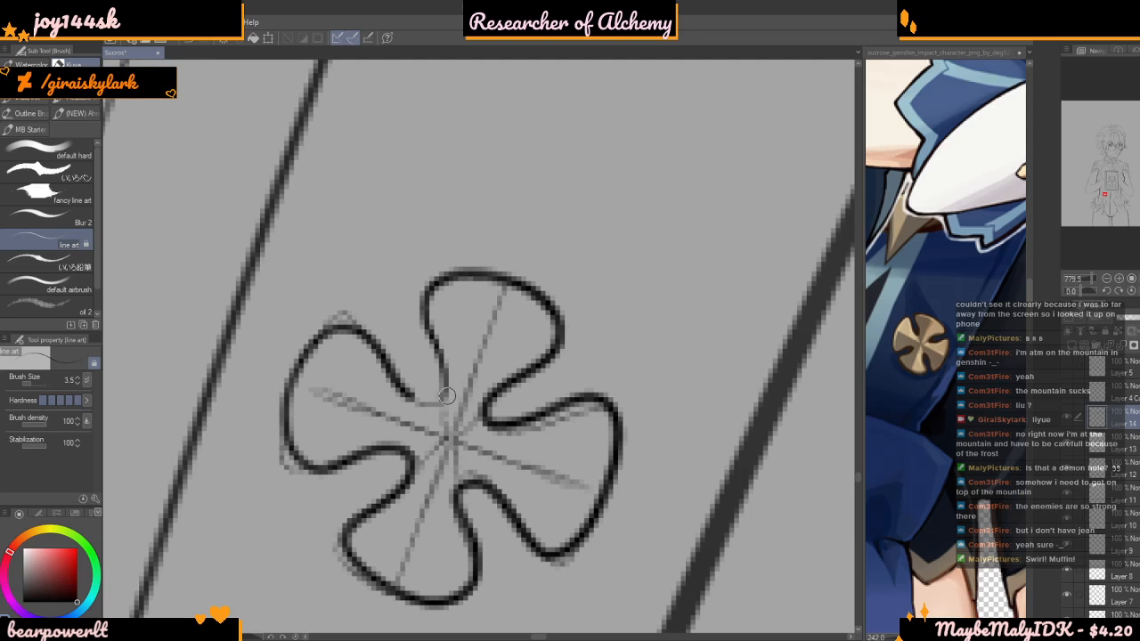
# Redraw the emblem's two crossing centre lines from petal edge to petal edge in dark strokes, undoing and repeating uneven ones
pyautogui.scroll(-10, 438, 356)
pyautogui.scroll(2, 434, 356)
pyautogui.scroll(8, 436, 405)
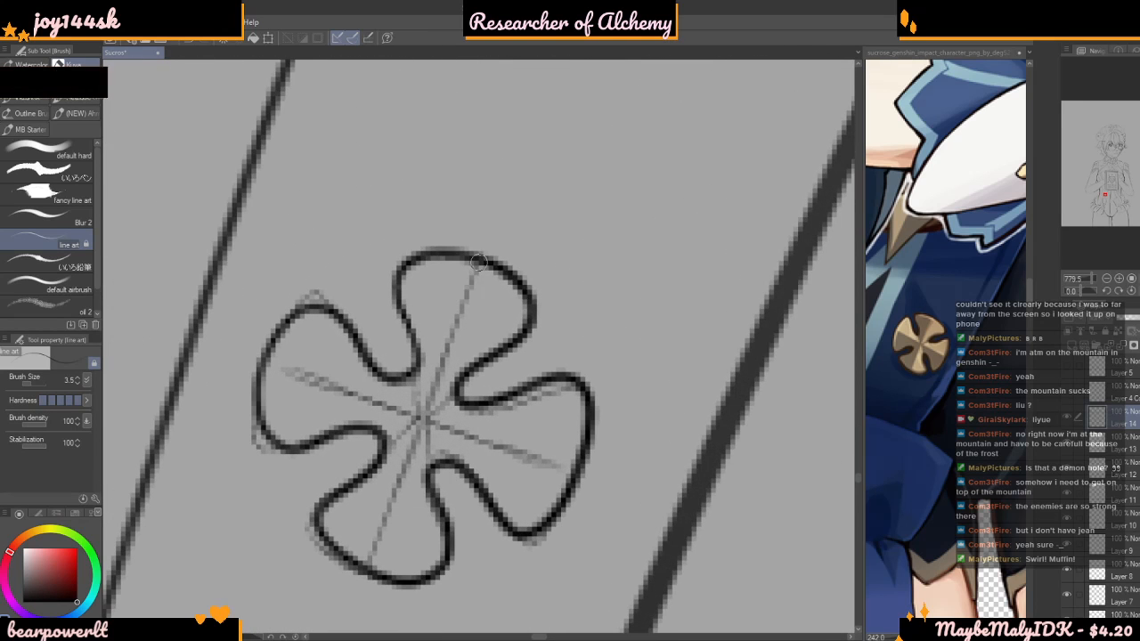
pyautogui.moveTo(416, 407); pyautogui.dragTo(356, 552)
pyautogui.hotkey('ctrl', 'z')
pyautogui.moveTo(458, 333); pyautogui.dragTo(367, 566)
pyautogui.moveTo(261, 370); pyautogui.dragTo(509, 461)
pyautogui.hotkey('ctrl', 'z')
pyautogui.moveTo(263, 364)
pyautogui.mouseDown()
pyautogui.moveTo(449, 440)
pyautogui.moveTo(430, 437)
pyautogui.moveTo(458, 428)
pyautogui.moveTo(597, 483)
pyautogui.mouseUp()
pyautogui.scroll(2, 347, 378)
pyautogui.hotkey('ctrl', 'z')
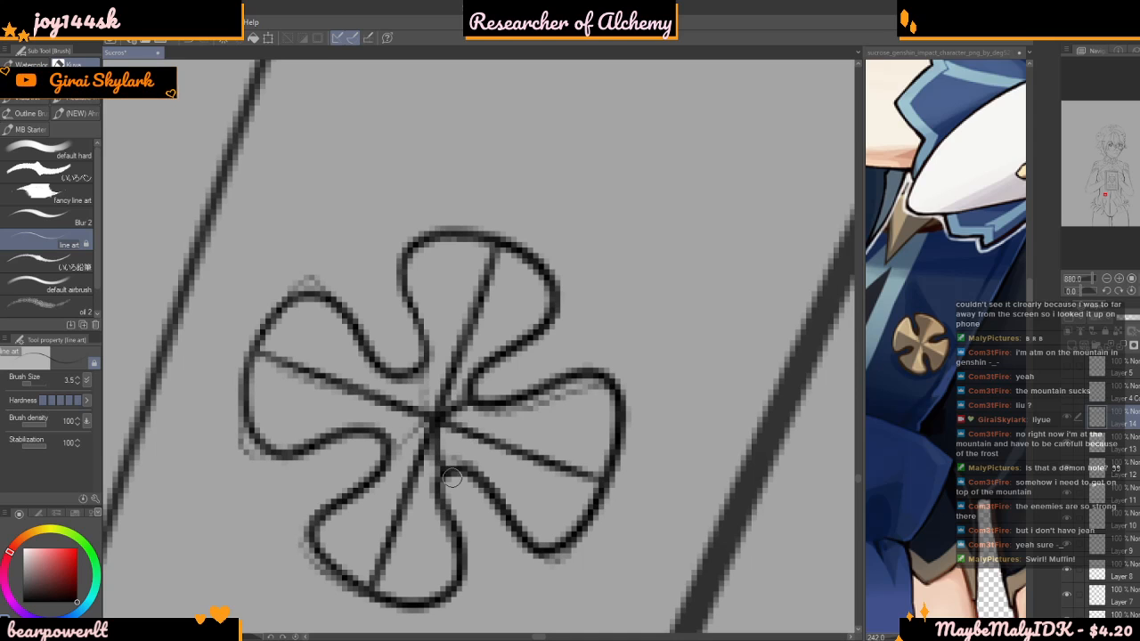
pyautogui.scroll(-10, 422, 370)
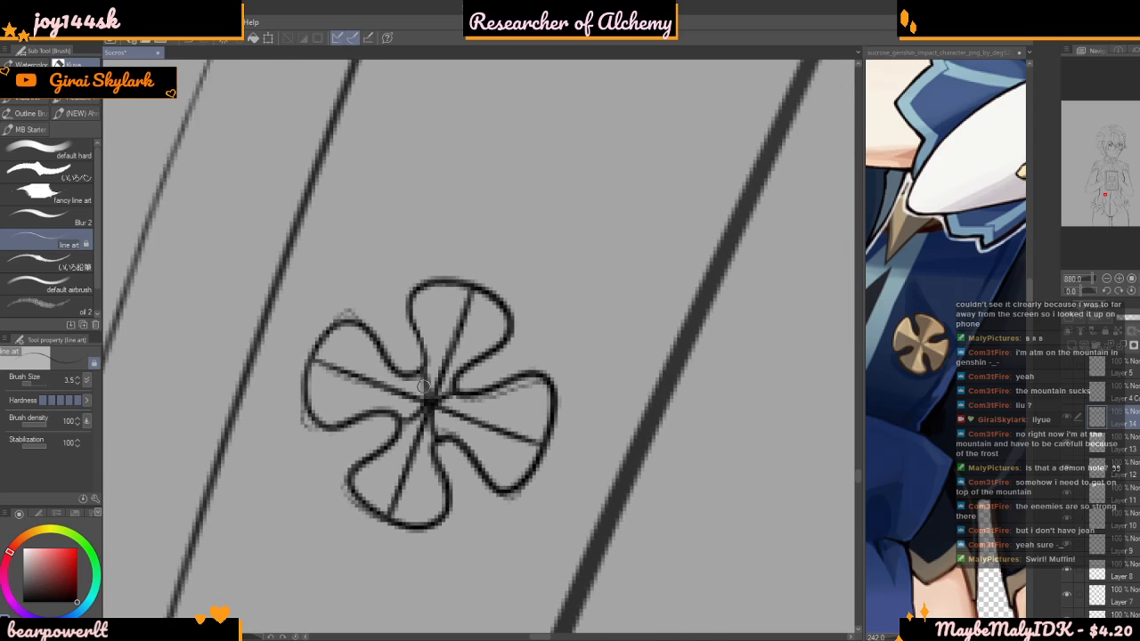
pyautogui.scroll(-6, 387, 303)
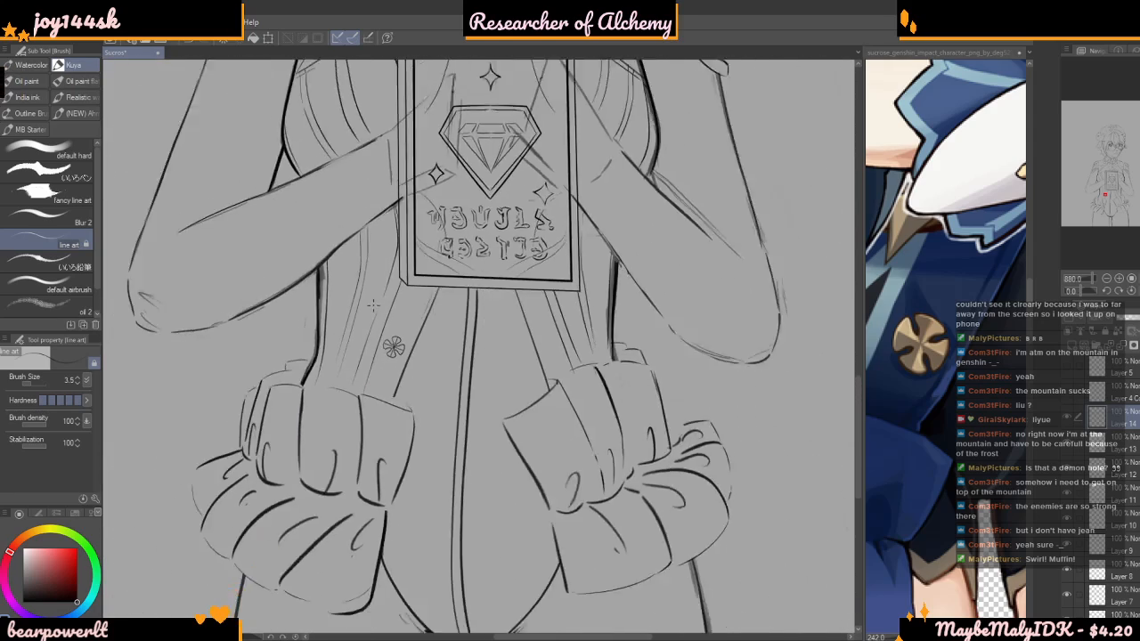
# Duplicate the emblem's layer, then move and rotate the copy to the matching spot on the opposite waist panel
pyautogui.scroll(3, 407, 316)
pyautogui.scroll(2, 407, 314)
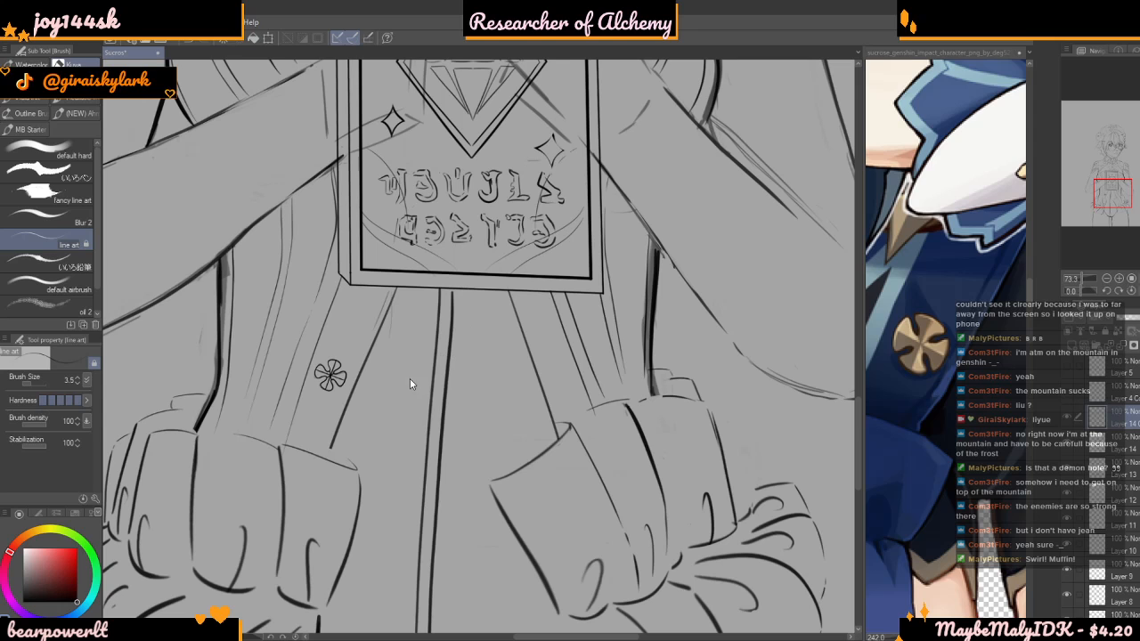
pyautogui.hotkey('ctrl', 't')
pyautogui.moveTo(369, 338); pyautogui.dragTo(587, 317)
pyautogui.moveTo(666, 277); pyautogui.dragTo(629, 238)
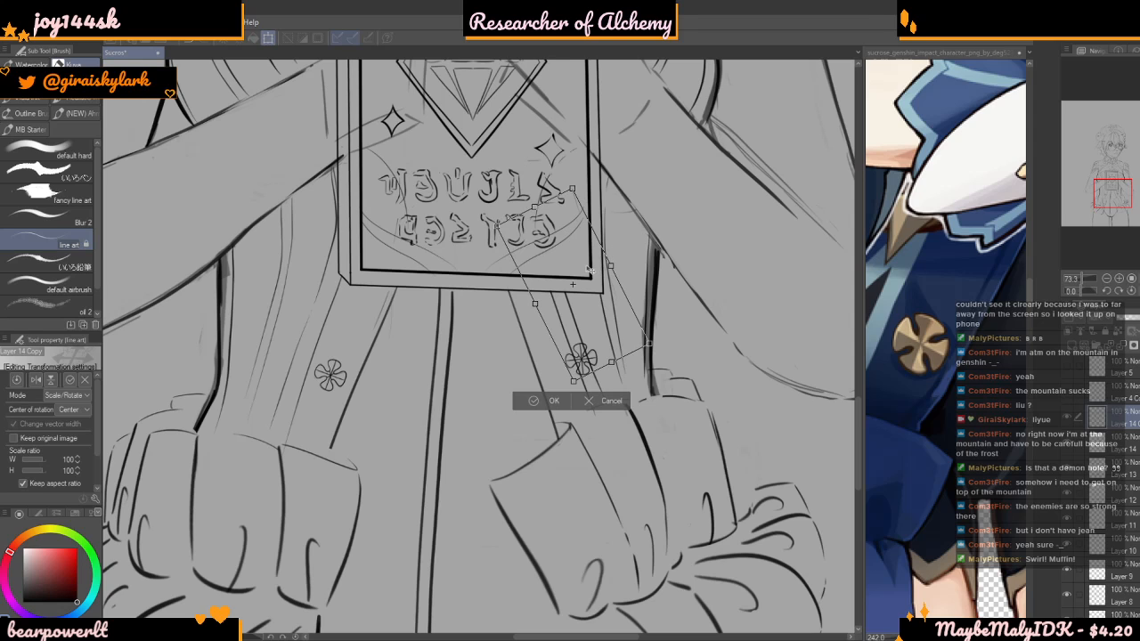
pyautogui.moveTo(592, 307); pyautogui.dragTo(564, 314)
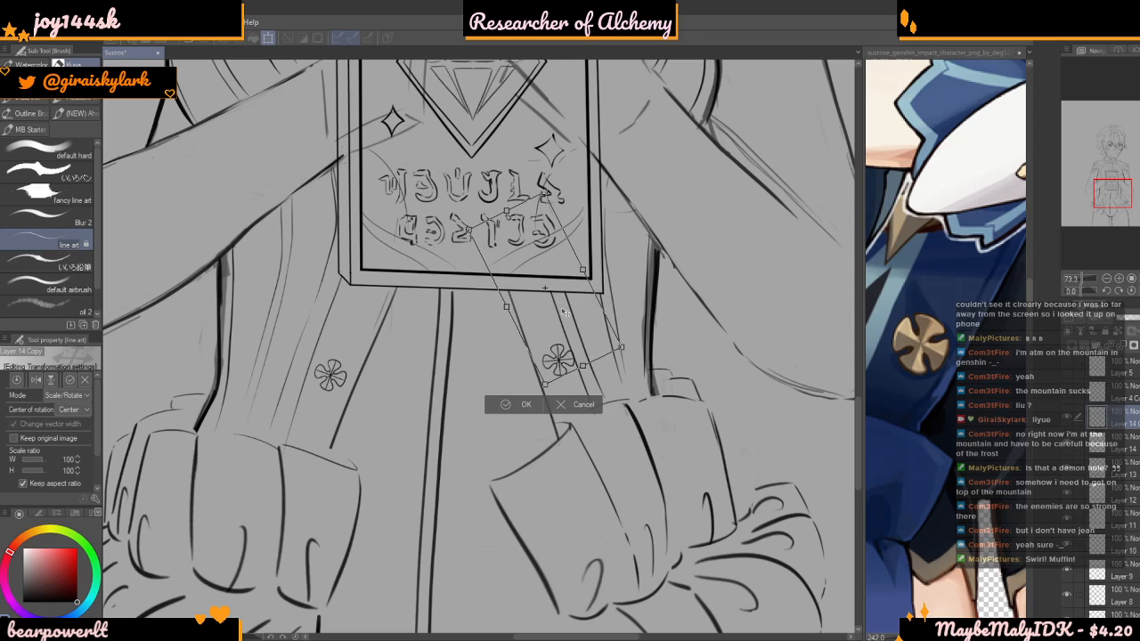
pyautogui.moveTo(616, 275); pyautogui.dragTo(594, 271)
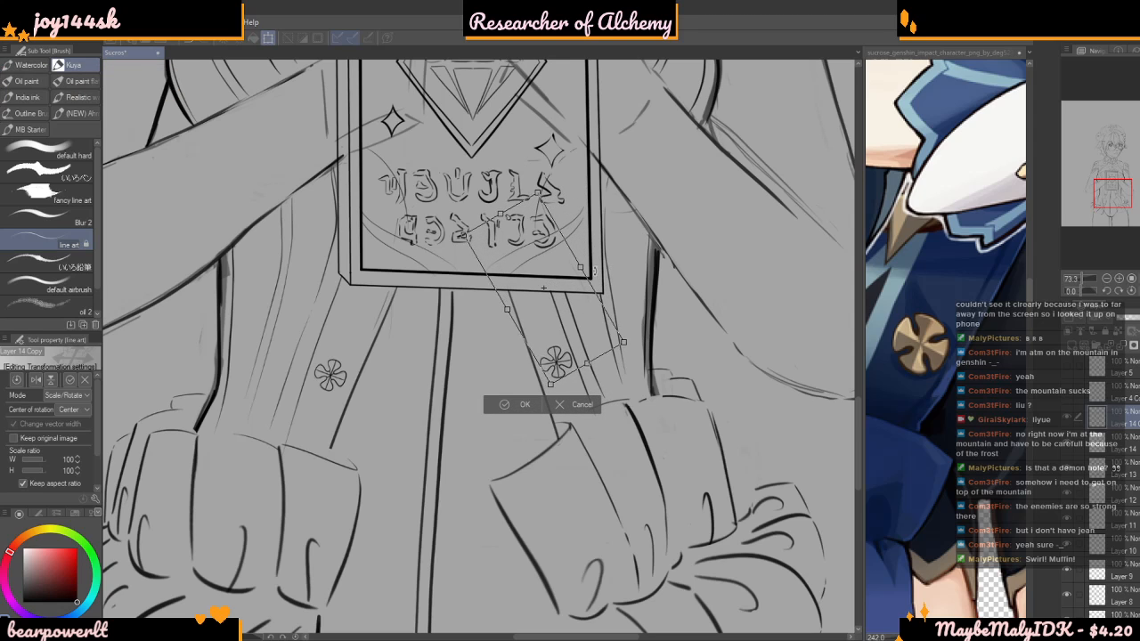
pyautogui.moveTo(570, 317); pyautogui.dragTo(547, 302)
pyautogui.press('Return')
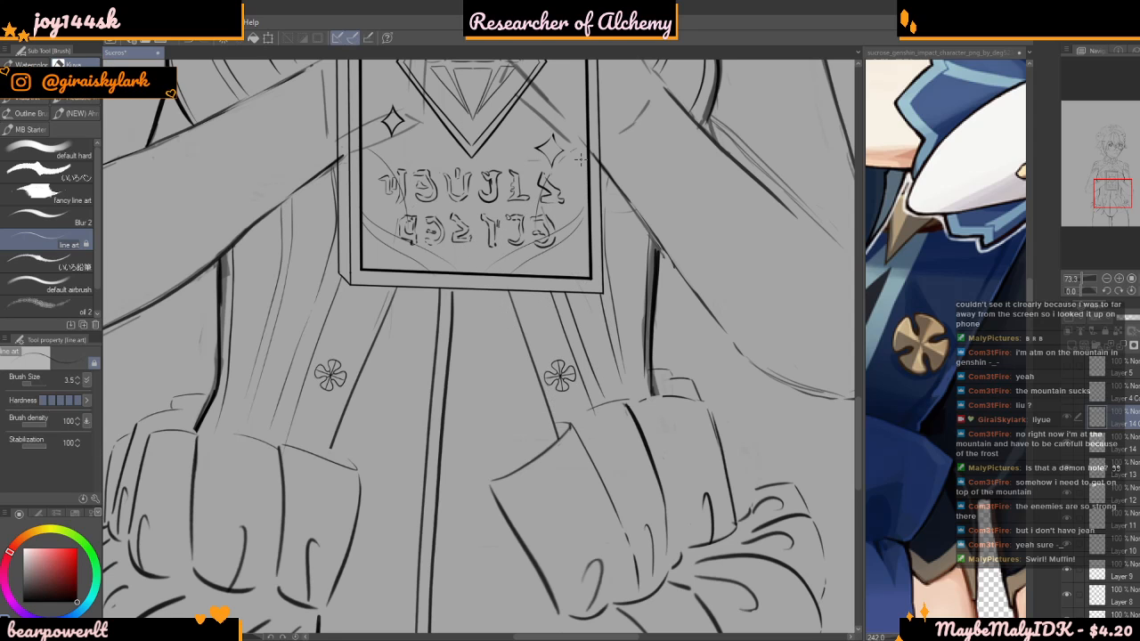
pyautogui.scroll(-10, 436, 374)
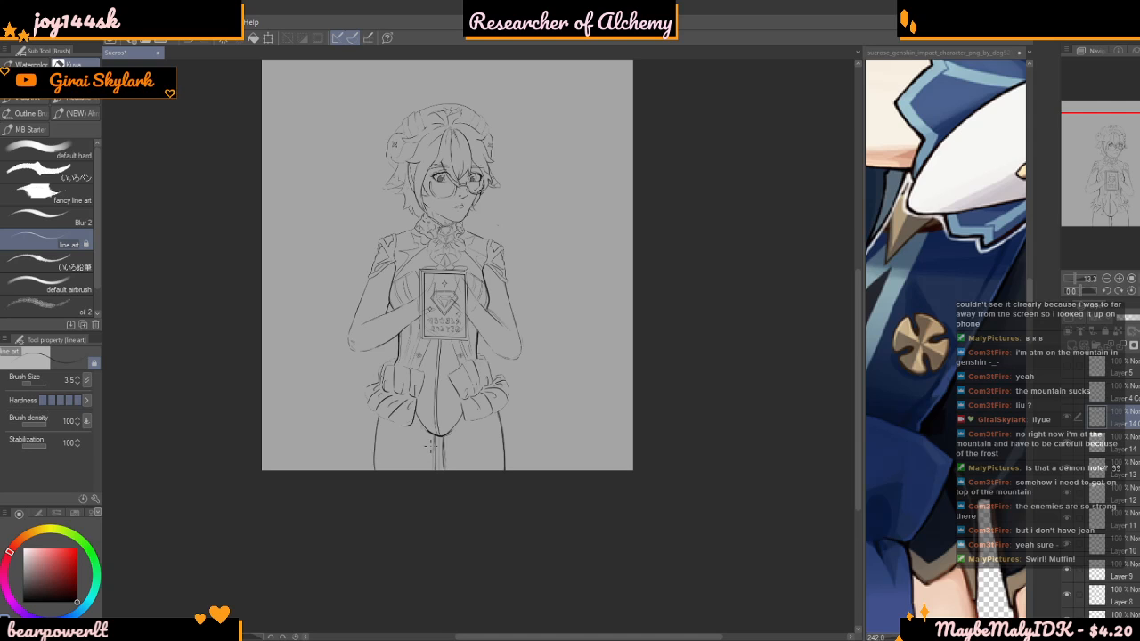
pyautogui.scroll(4, 372, 250)
pyautogui.scroll(-5, 552, 345)
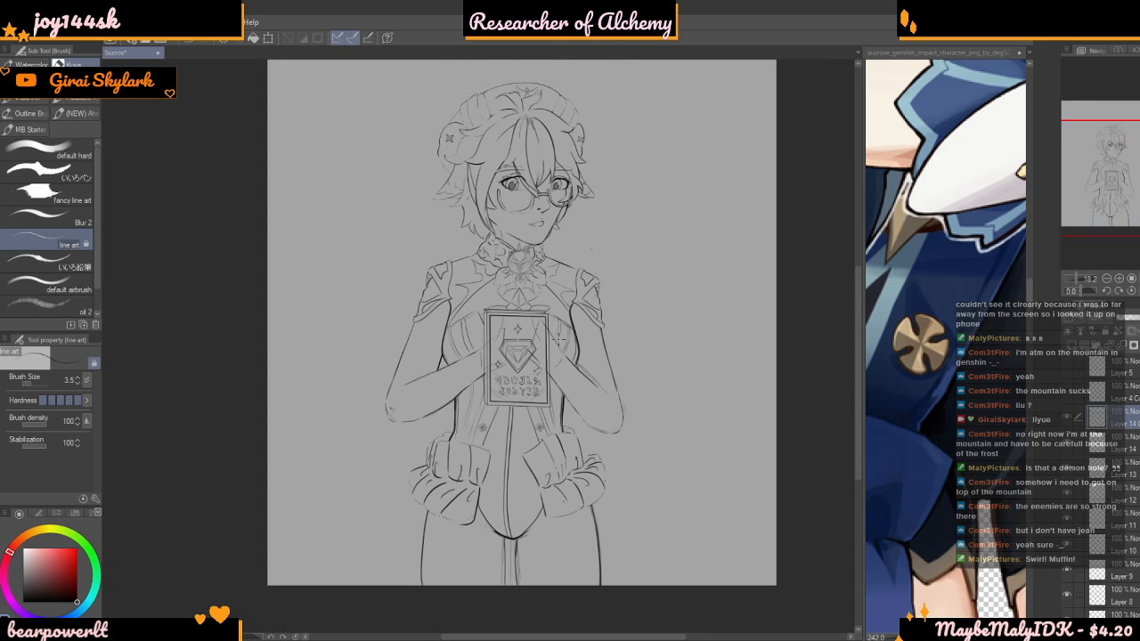
pyautogui.scroll(4, 571, 413)
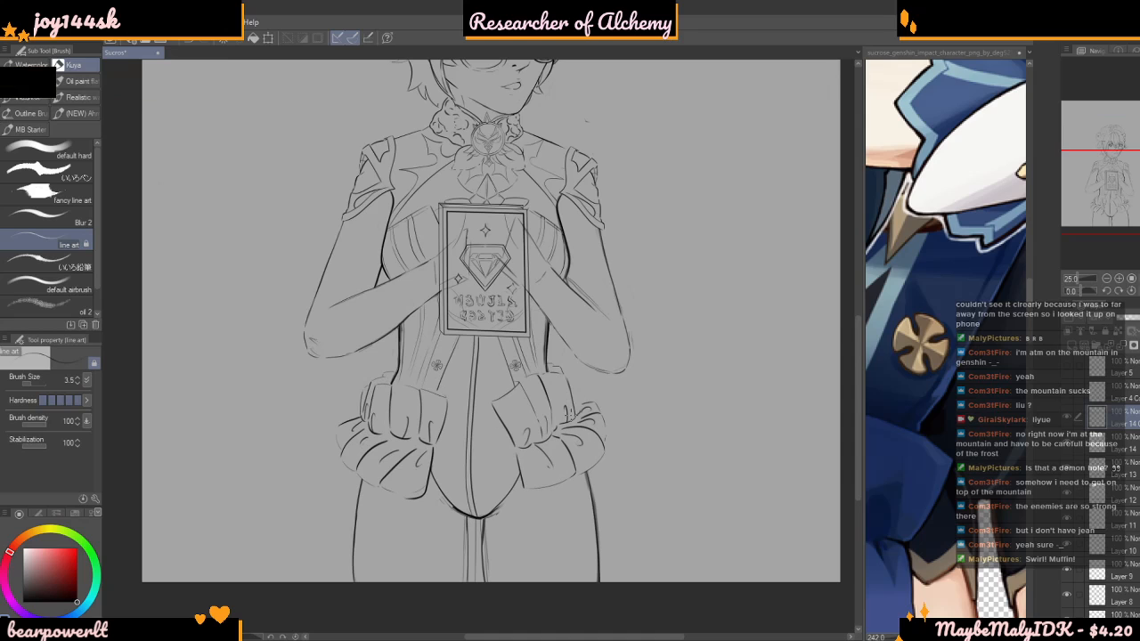
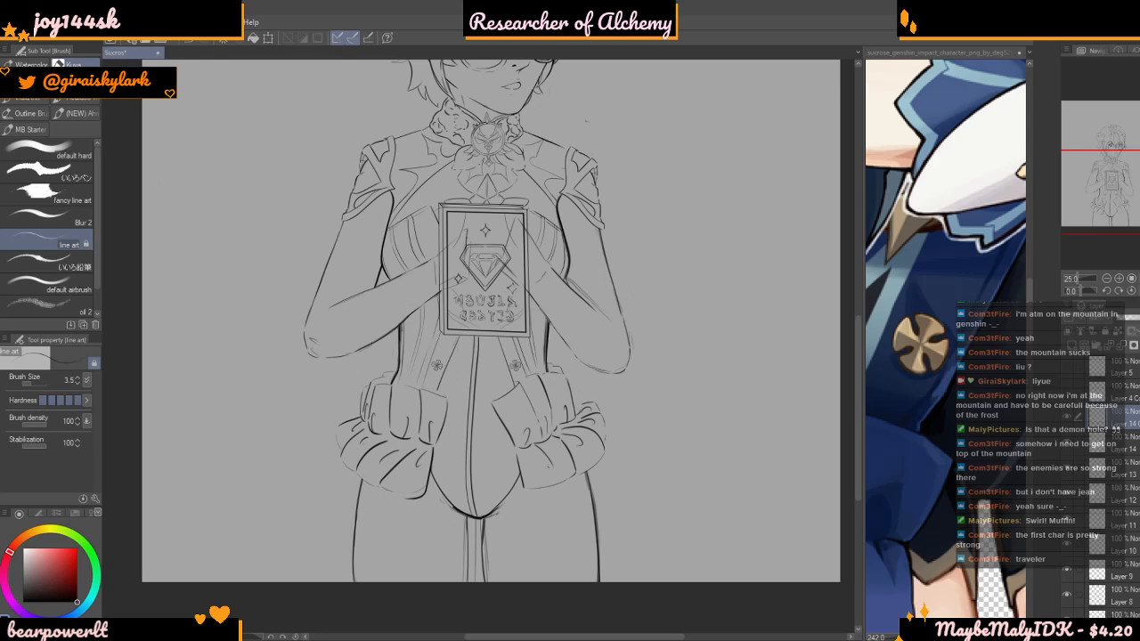
# Examine the garment's waist at several zoom levels and compare it with the medallion area of the reference art
pyautogui.scroll(-4, 476, 446)
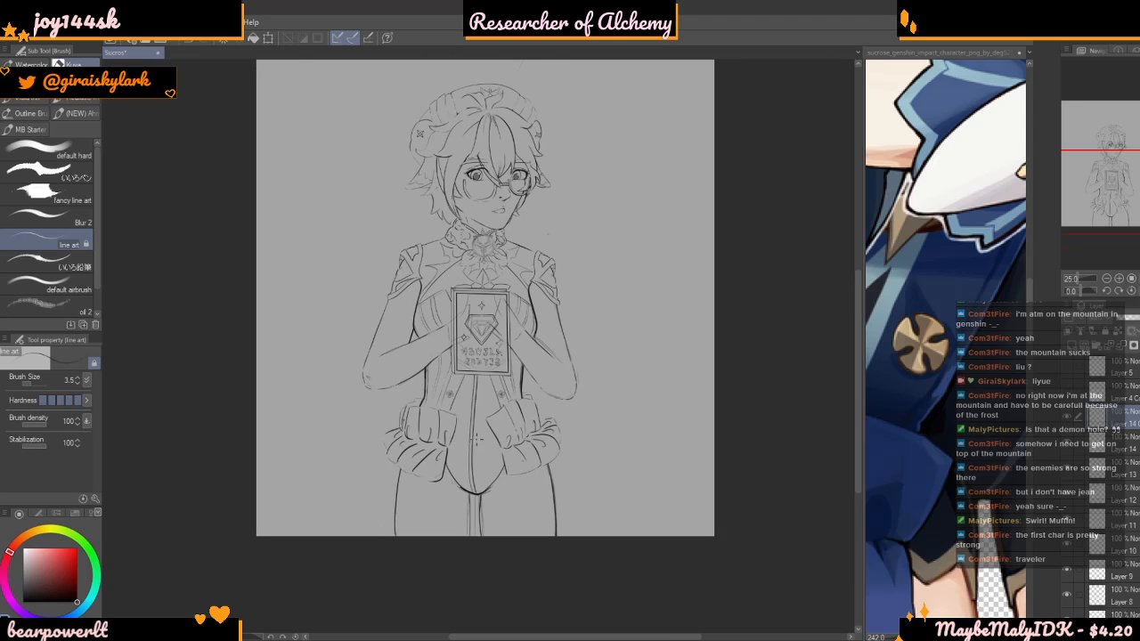
pyautogui.scroll(-1, 479, 439)
pyautogui.scroll(4, 499, 428)
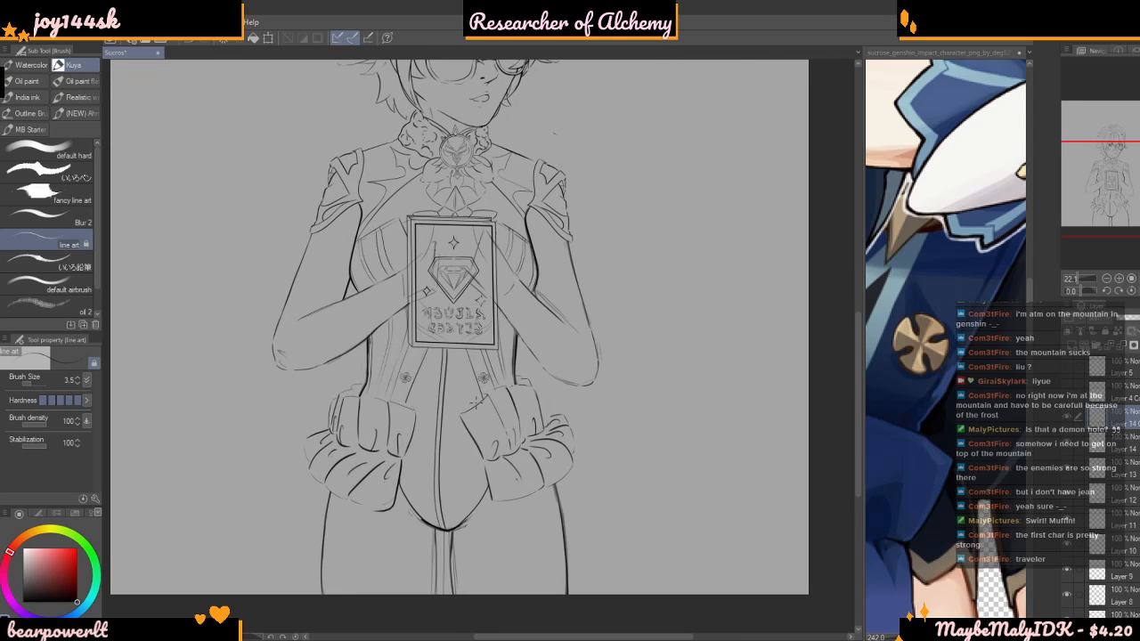
pyautogui.scroll(-4, 467, 278)
pyautogui.scroll(-1, 446, 436)
pyautogui.scroll(3, 445, 436)
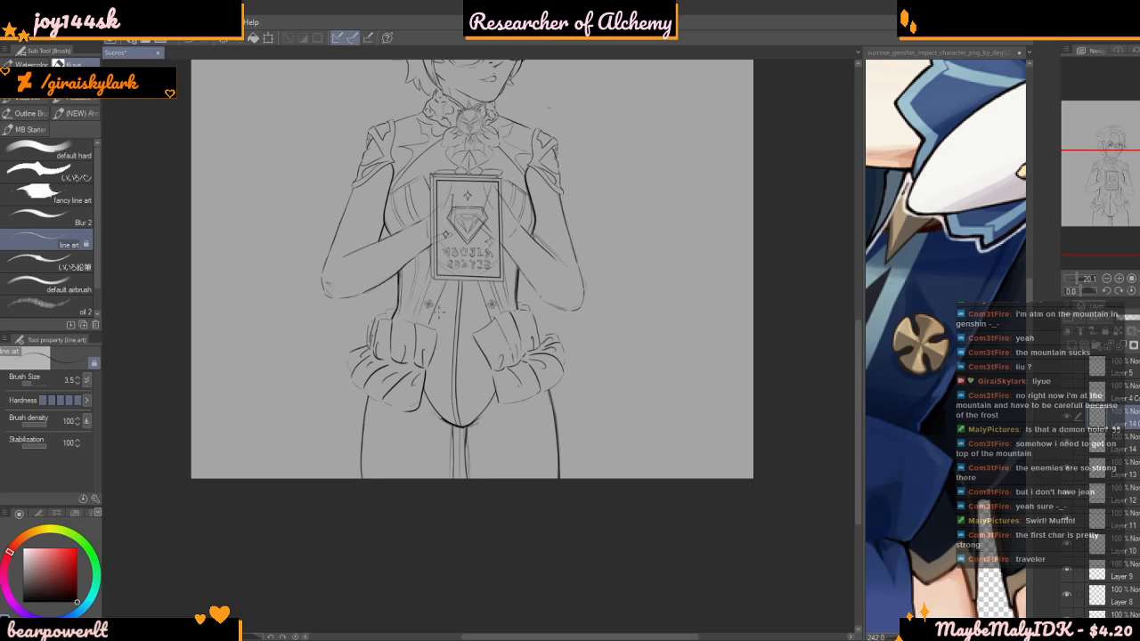
pyautogui.click(882, 314)
pyautogui.scroll(-5, 880, 314)
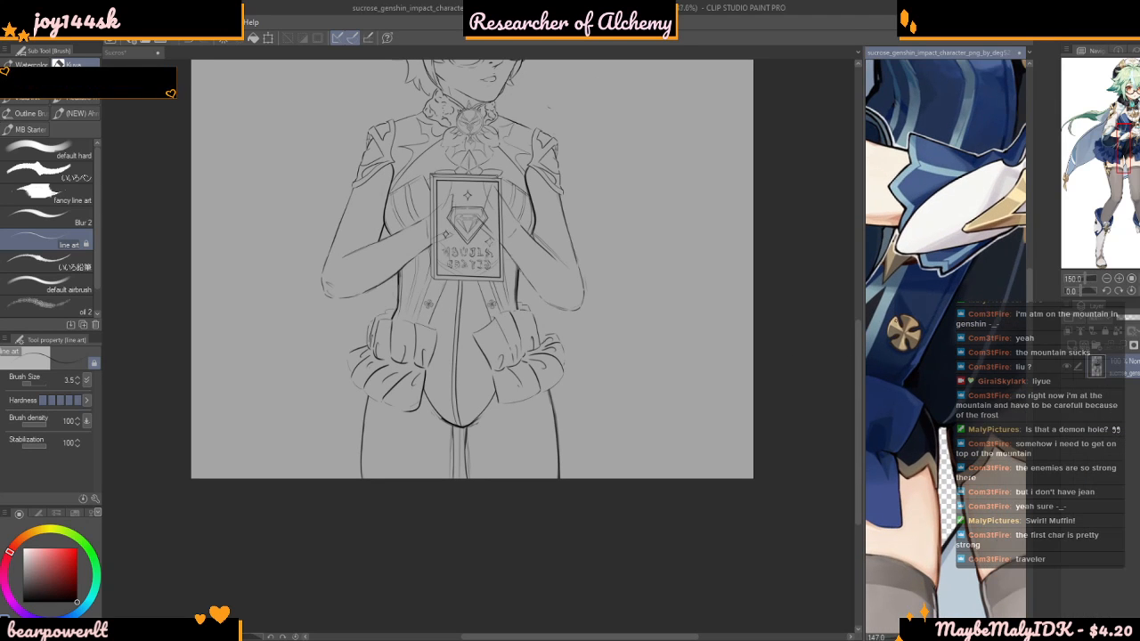
pyautogui.click(405, 422)
# Redraw the thin trim line beside the left waist panel's inner seam, from below the emblem towards the cuff, undoing uneven strokes
pyautogui.scroll(3, 405, 422)
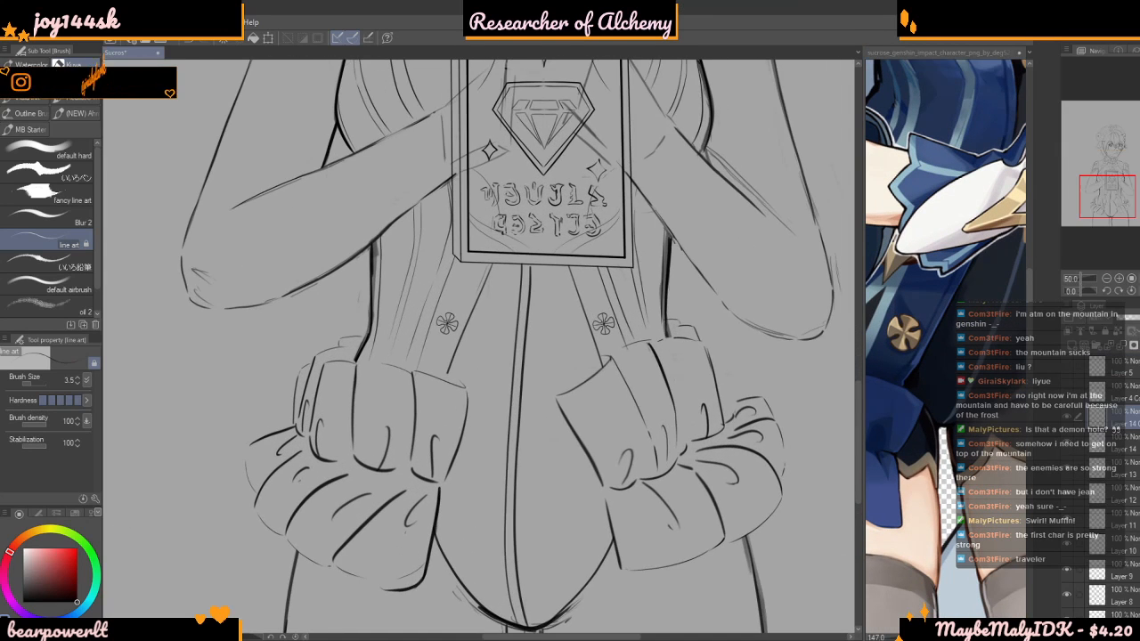
pyautogui.scroll(2, 405, 421)
pyautogui.scroll(4, 460, 354)
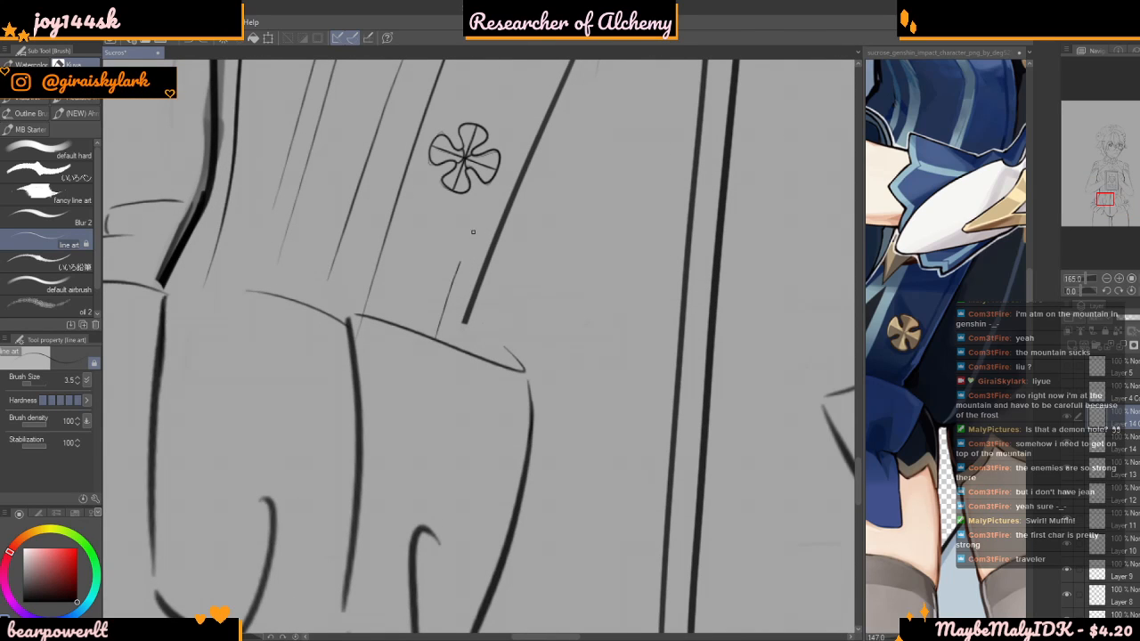
pyautogui.hotkey('ctrl', 'z')
pyautogui.moveTo(503, 183); pyautogui.dragTo(434, 364)
pyautogui.hotkey('ctrl', 'z')
pyautogui.scroll(2, 481, 246)
pyautogui.moveTo(498, 184); pyautogui.dragTo(429, 349)
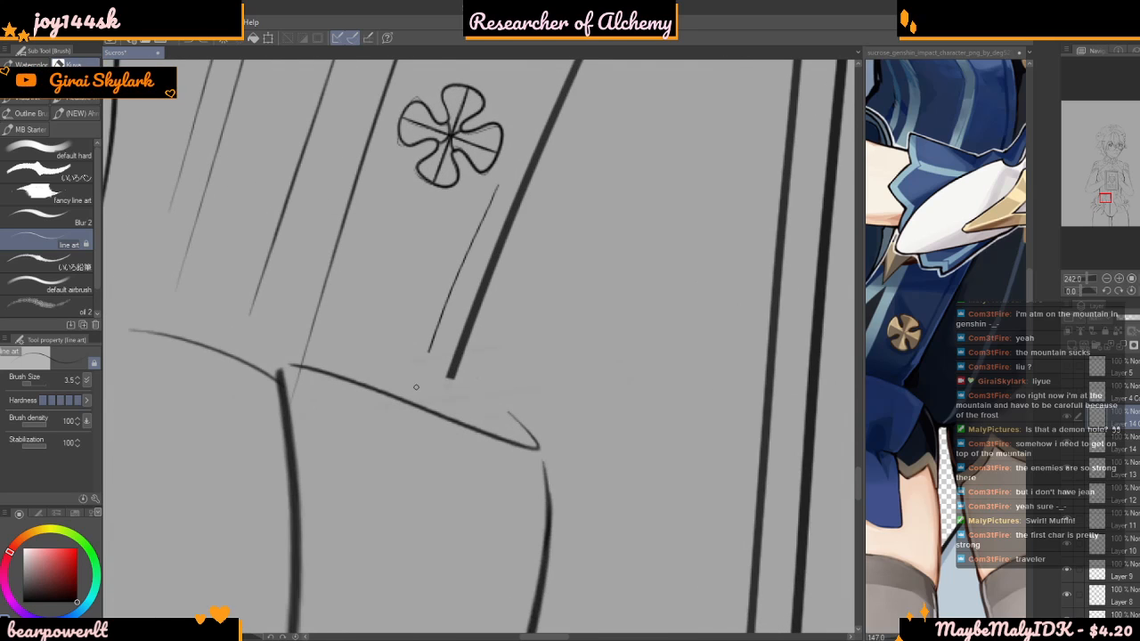
# Set the brush size to 9.7 and extend the left panel's thick inner seam down to the cuff edge
pyautogui.moveTo(41, 382); pyautogui.dragTo(34, 380)
pyautogui.scroll(5, 450, 361)
pyautogui.moveTo(452, 351); pyautogui.dragTo(408, 472)
pyautogui.hotkey('ctrl', 'z')
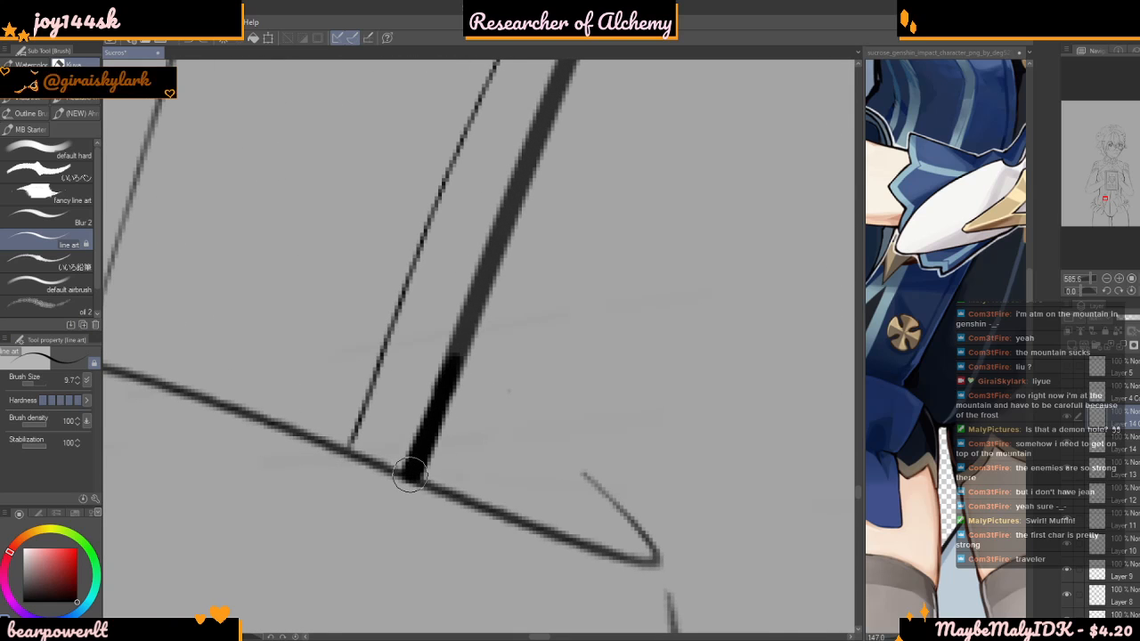
# Ink the matching trim line beside the right waist panel's inner seam, from the book's lower edge down past the emblem
pyautogui.scroll(-4, 407, 467)
pyautogui.scroll(-6, 338, 422)
pyautogui.scroll(2, 637, 326)
pyautogui.scroll(3, 566, 161)
pyautogui.moveTo(541, 135); pyautogui.dragTo(659, 473)
pyautogui.hotkey('ctrl', 'z')
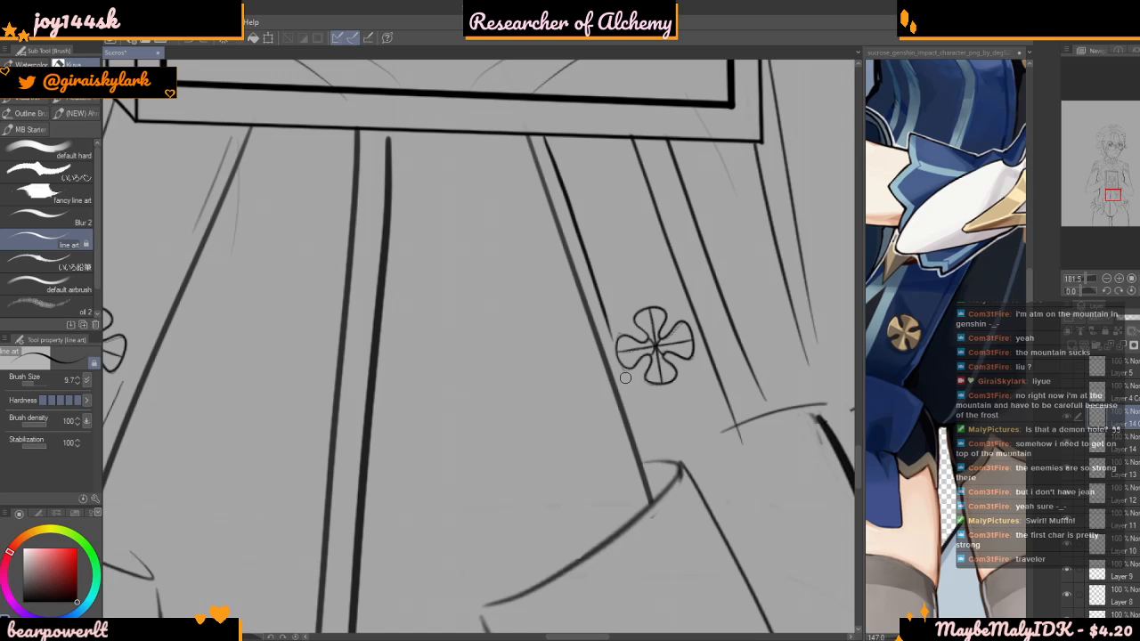
# Examine the waist panels and emblem placement at several zoom levels, alongside a wider view of the reference outfit
pyautogui.scroll(-10, 656, 481)
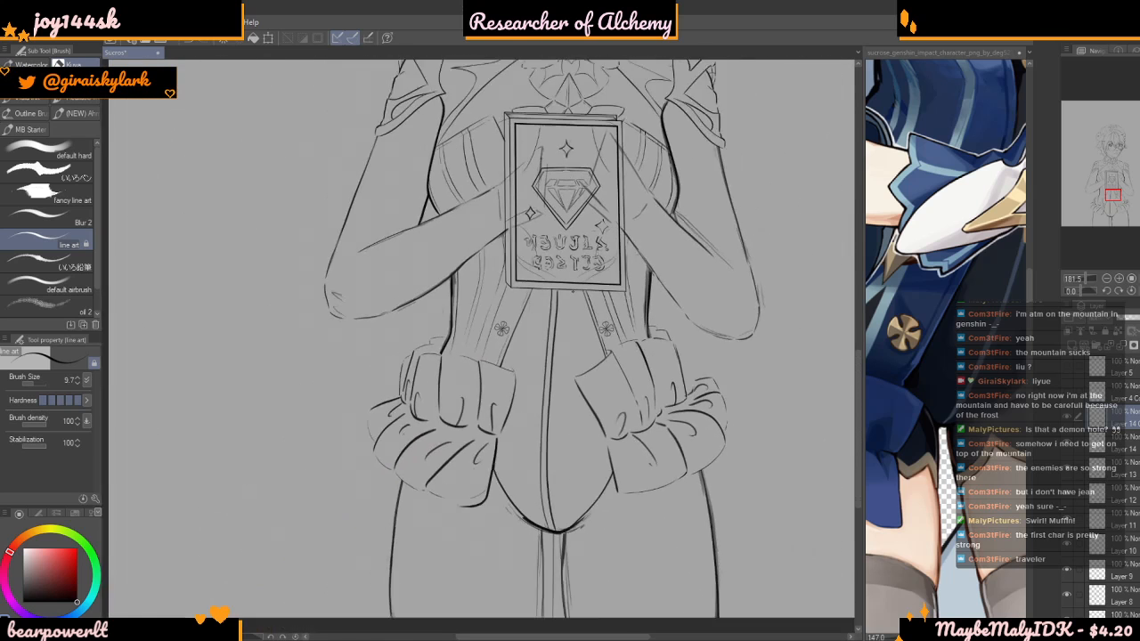
pyautogui.scroll(-4, 574, 267)
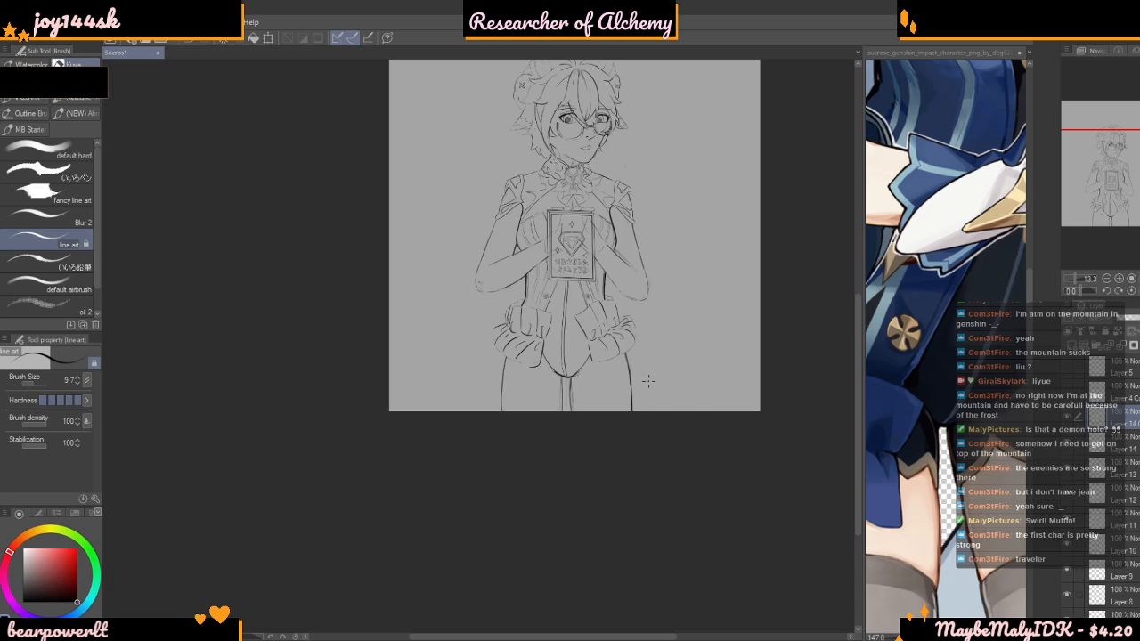
pyautogui.scroll(5, 634, 395)
pyautogui.scroll(2, 547, 239)
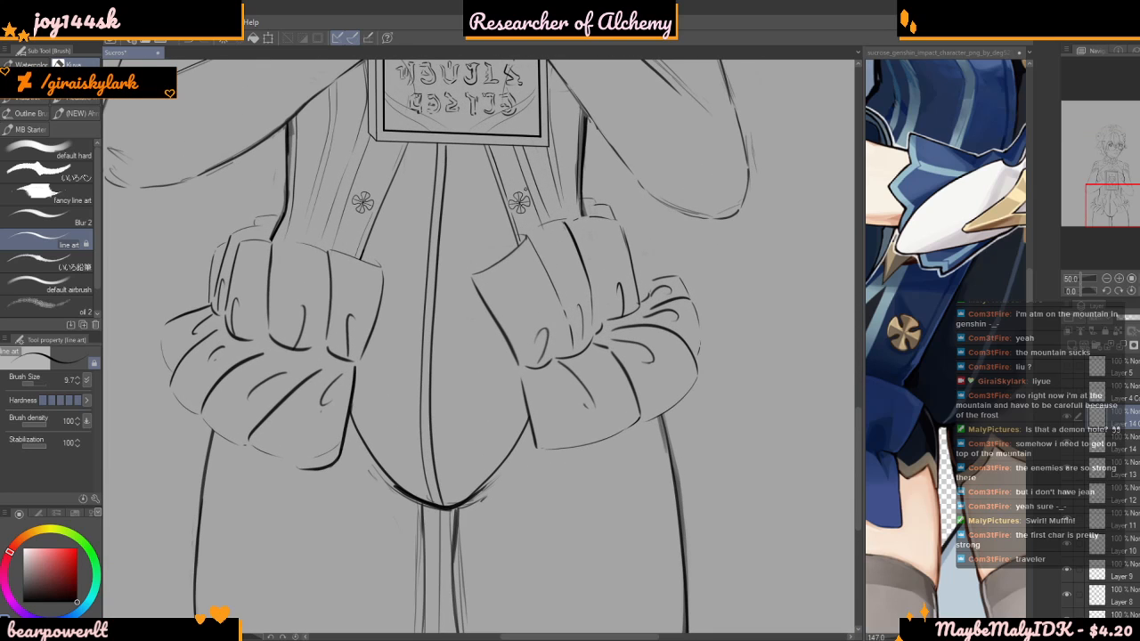
pyautogui.scroll(-4, 634, 374)
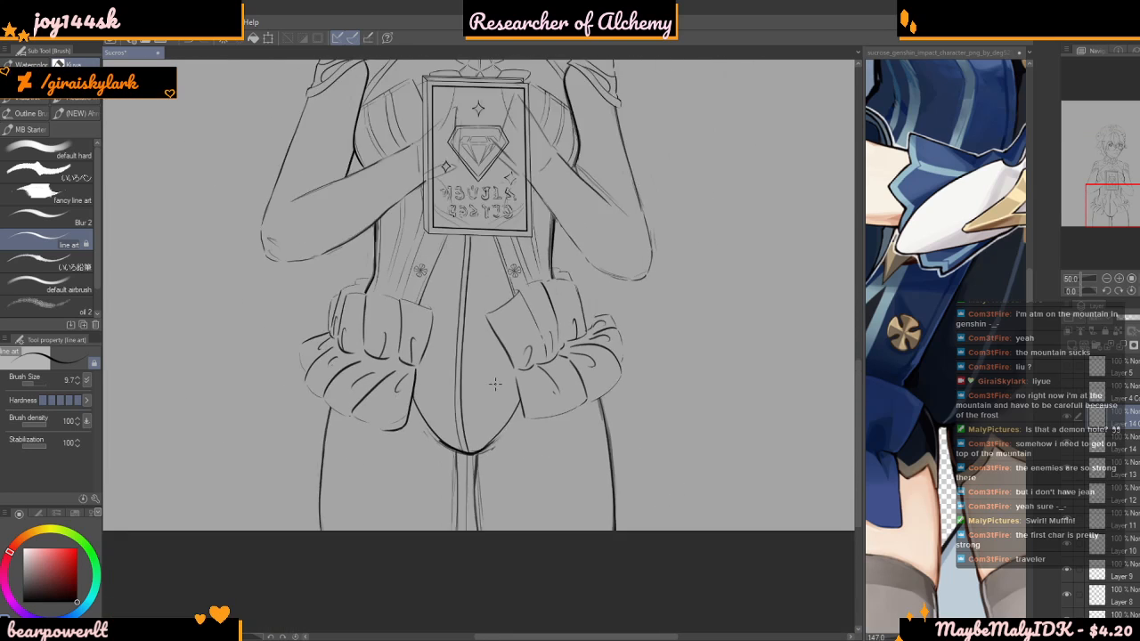
pyautogui.scroll(-4, 876, 336)
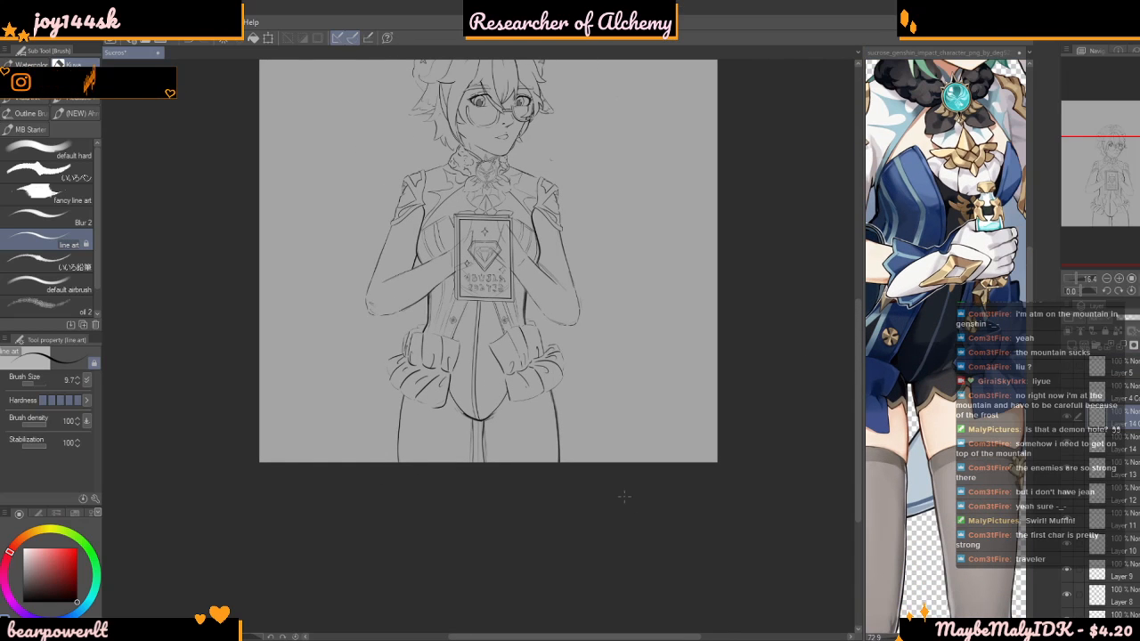
pyautogui.scroll(2, 410, 285)
pyautogui.scroll(4, 411, 285)
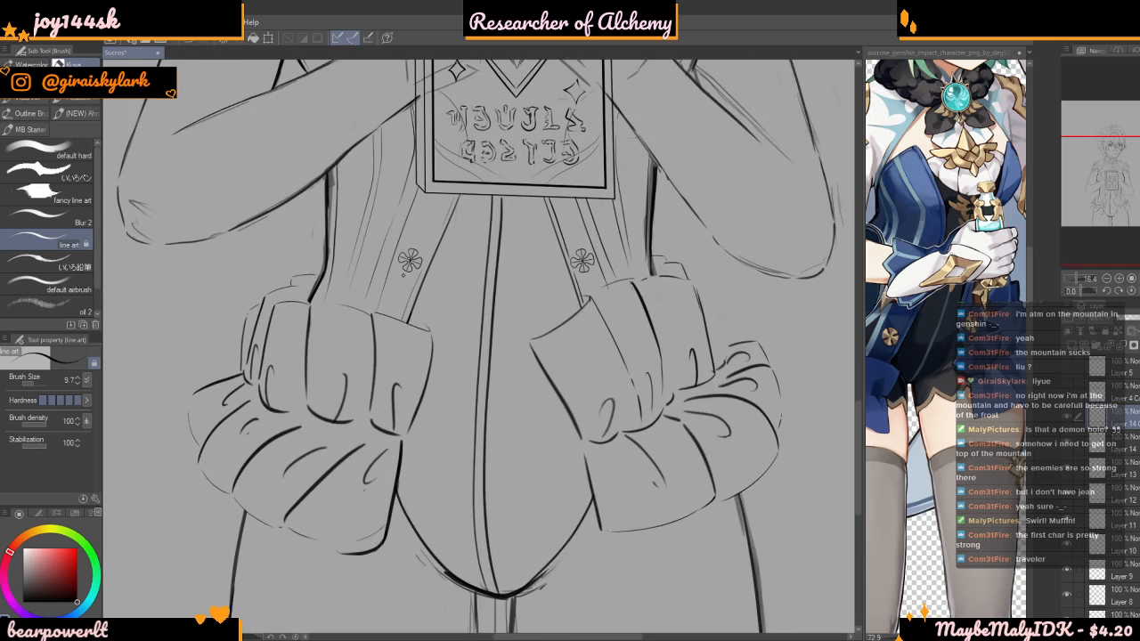
# Select the left waist emblem with a Polyline selection, move it slightly down its panel and apply the transformation
pyautogui.scroll(2, 352, 218)
pyautogui.press('m')
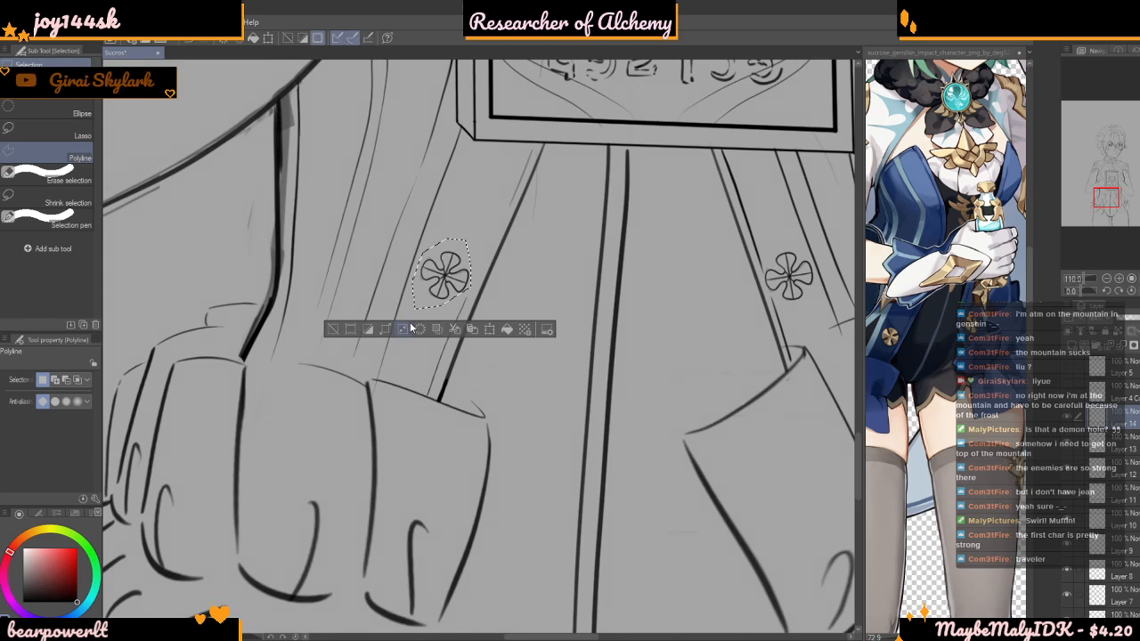
pyautogui.hotkey('ctrl', 't')
pyautogui.moveTo(455, 287); pyautogui.dragTo(453, 285)
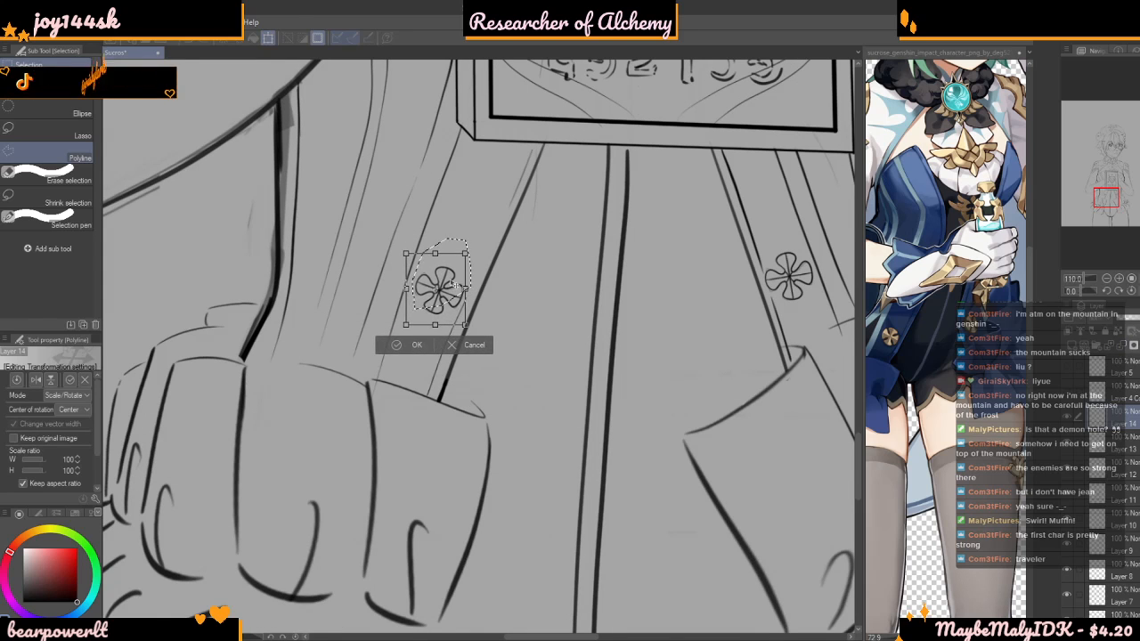
pyautogui.press('Return')
# Examine the whole figure's balance and study the shorts' hem in the reference art up close
pyautogui.scroll(-10, 509, 217)
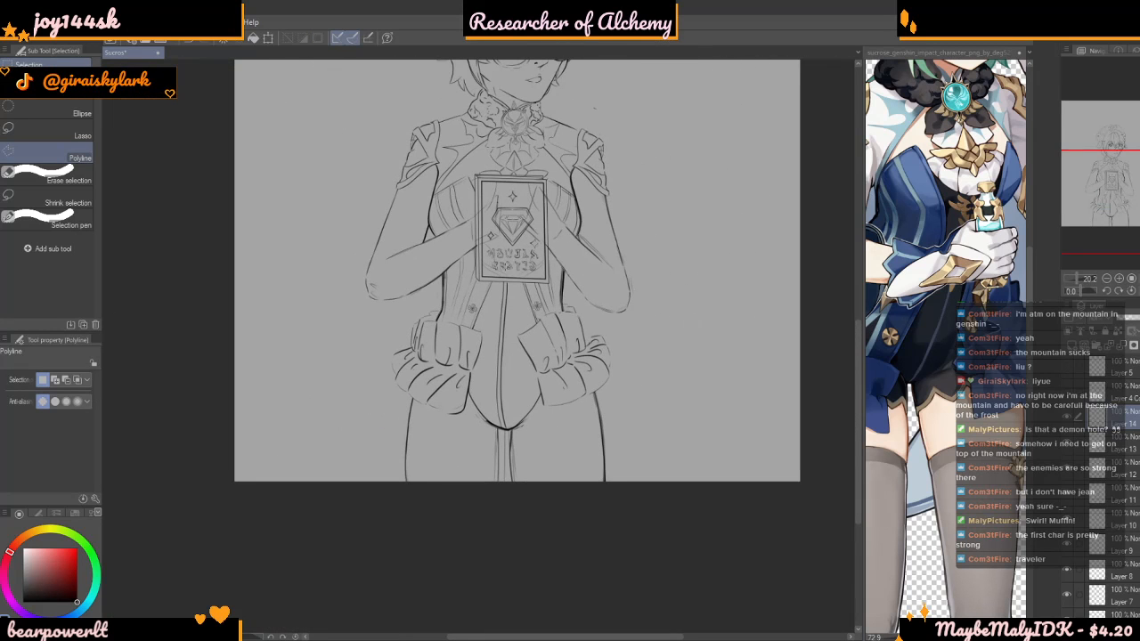
pyautogui.scroll(-5, 517, 267)
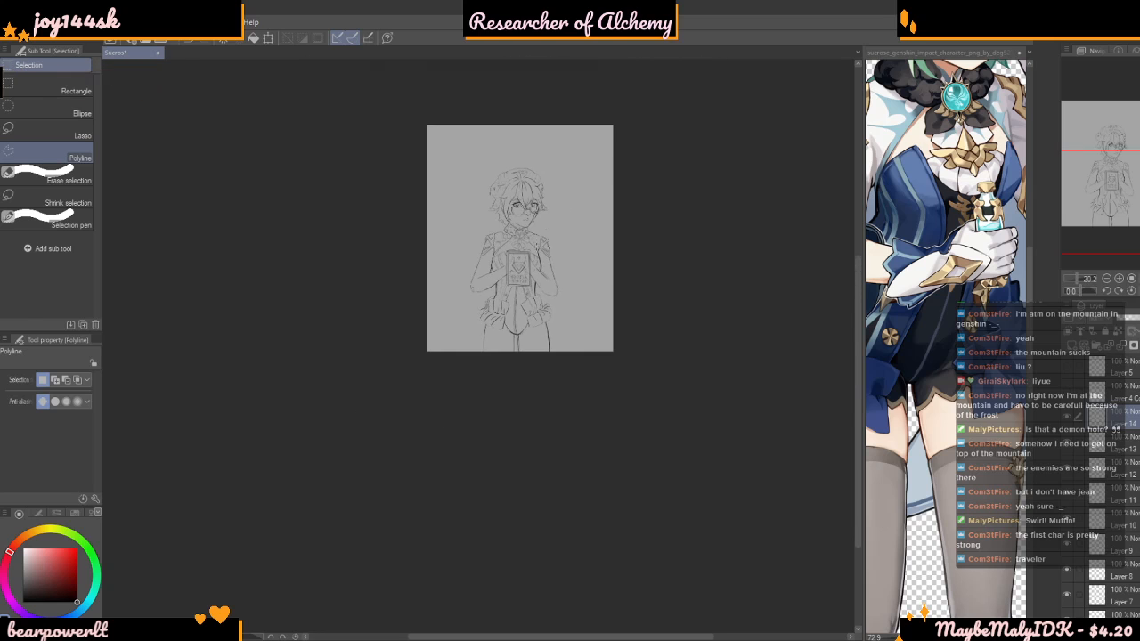
pyautogui.scroll(8, 516, 285)
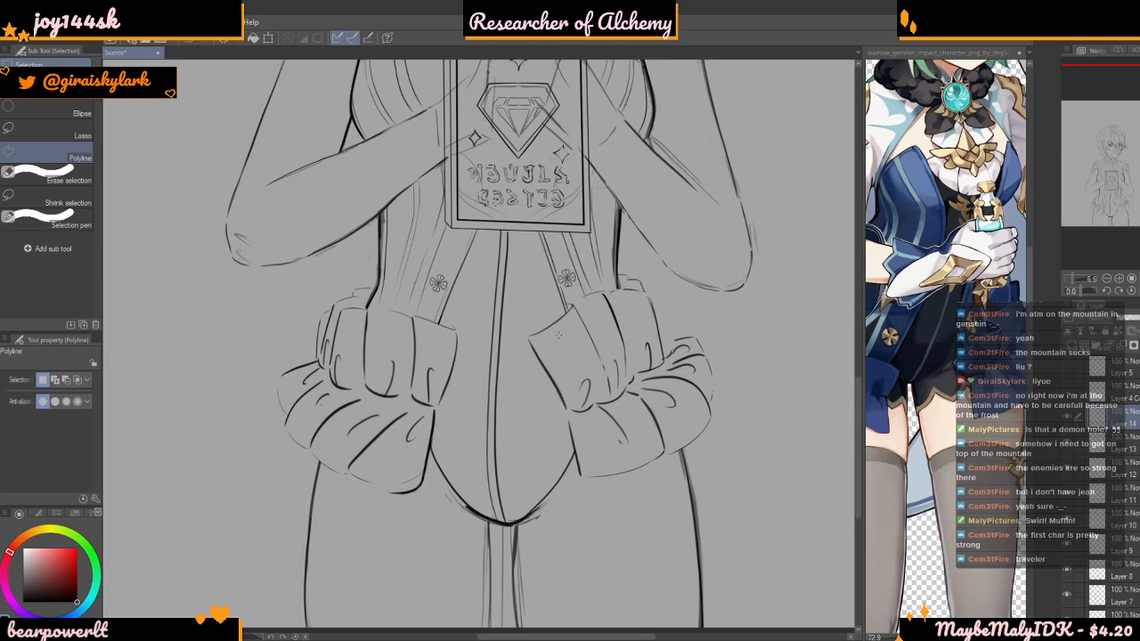
pyautogui.scroll(-2, 521, 289)
pyautogui.scroll(3, 610, 463)
pyautogui.click(942, 386)
pyautogui.scroll(4, 943, 387)
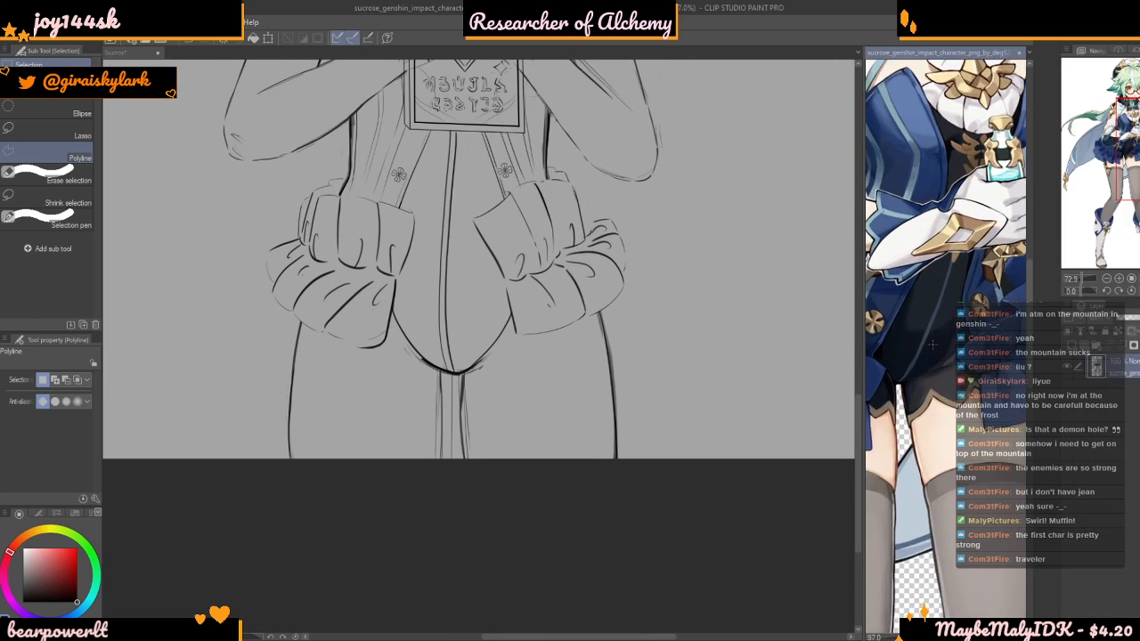
pyautogui.scroll(3, 689, 436)
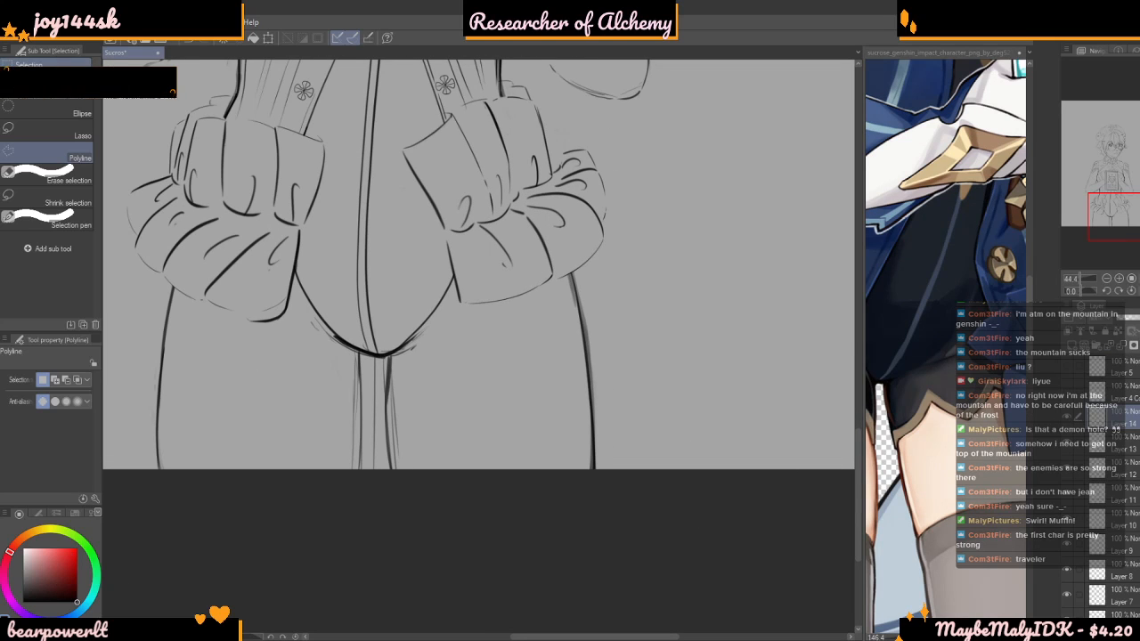
# Try drawing a shorts hem of wide pointed scallops across the right-hand thigh with the line art brush at size 20
pyautogui.press('b')
pyautogui.scroll(1, 445, 383)
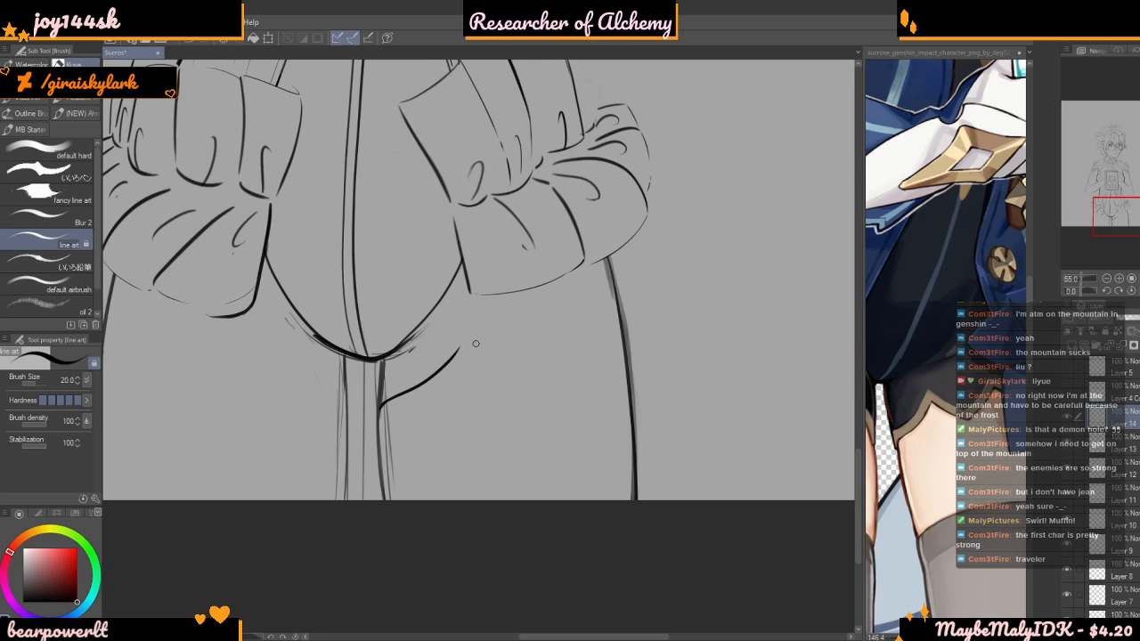
pyautogui.moveTo(427, 359)
pyautogui.mouseDown()
pyautogui.moveTo(488, 395)
pyautogui.moveTo(532, 337)
pyautogui.moveTo(562, 354)
pyautogui.mouseUp()
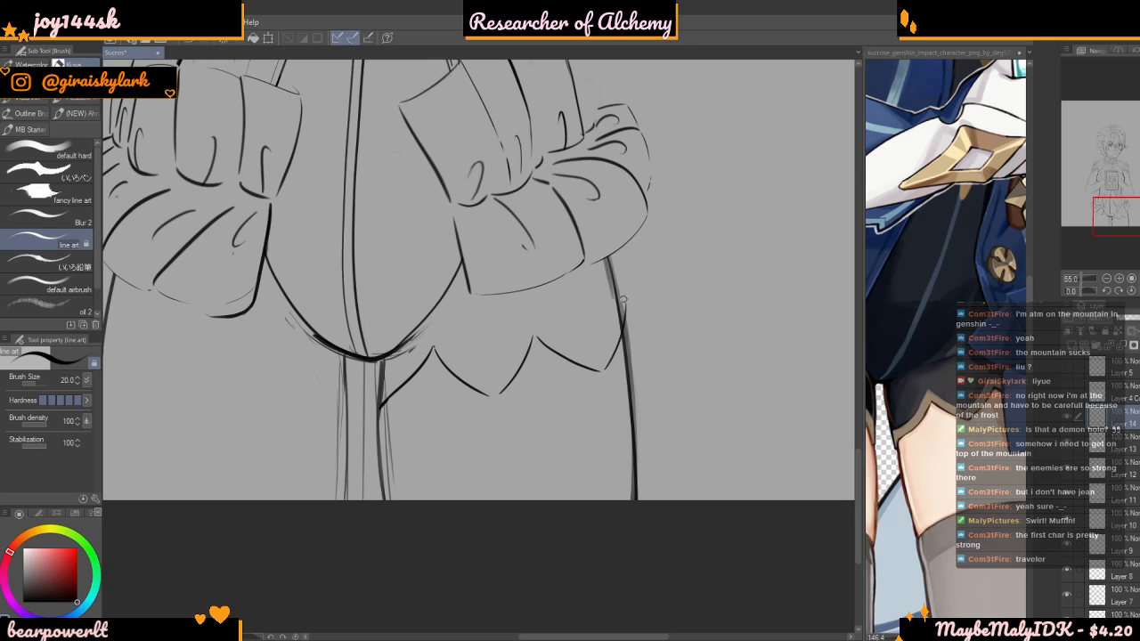
pyautogui.scroll(-2, 623, 299)
pyautogui.scroll(2, 601, 353)
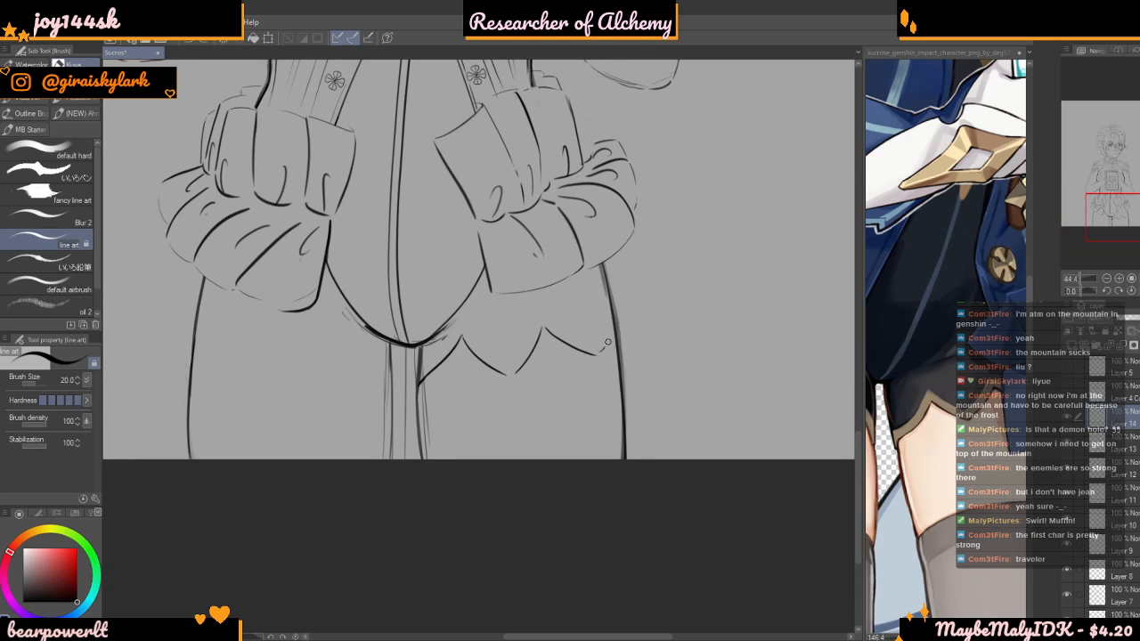
# Try adding a parallel border line above the wide scallops of the right-hand thigh's hem
pyautogui.scroll(2, 609, 316)
pyautogui.moveTo(339, 393)
pyautogui.mouseDown()
pyautogui.moveTo(336, 403)
pyautogui.moveTo(407, 308)
pyautogui.mouseUp()
pyautogui.scroll(1, 379, 337)
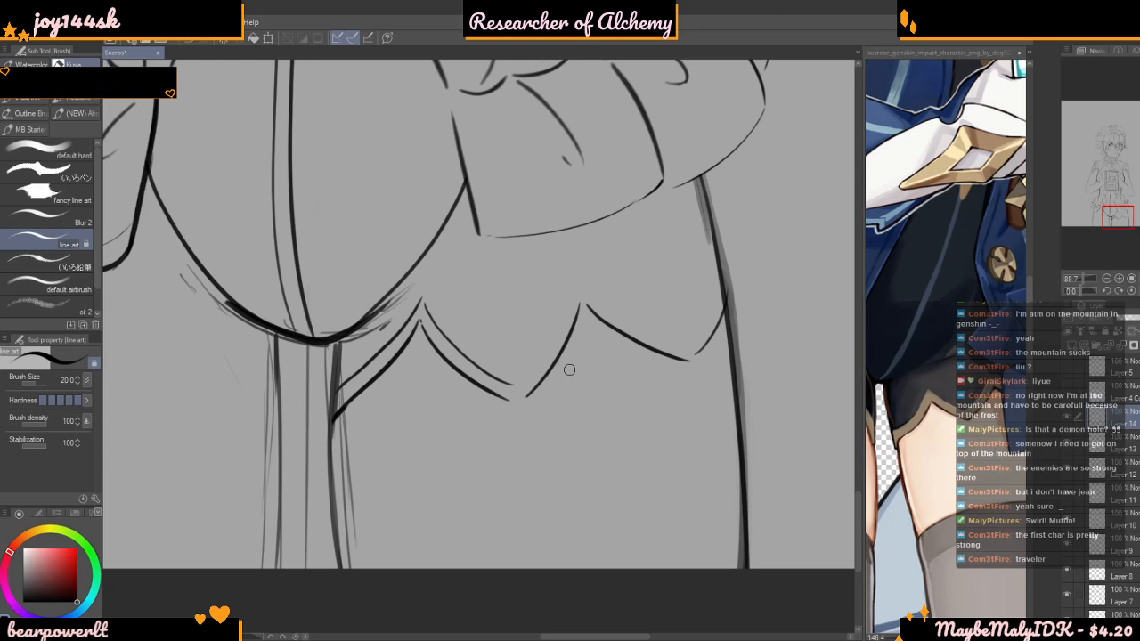
pyautogui.moveTo(544, 354); pyautogui.dragTo(574, 283)
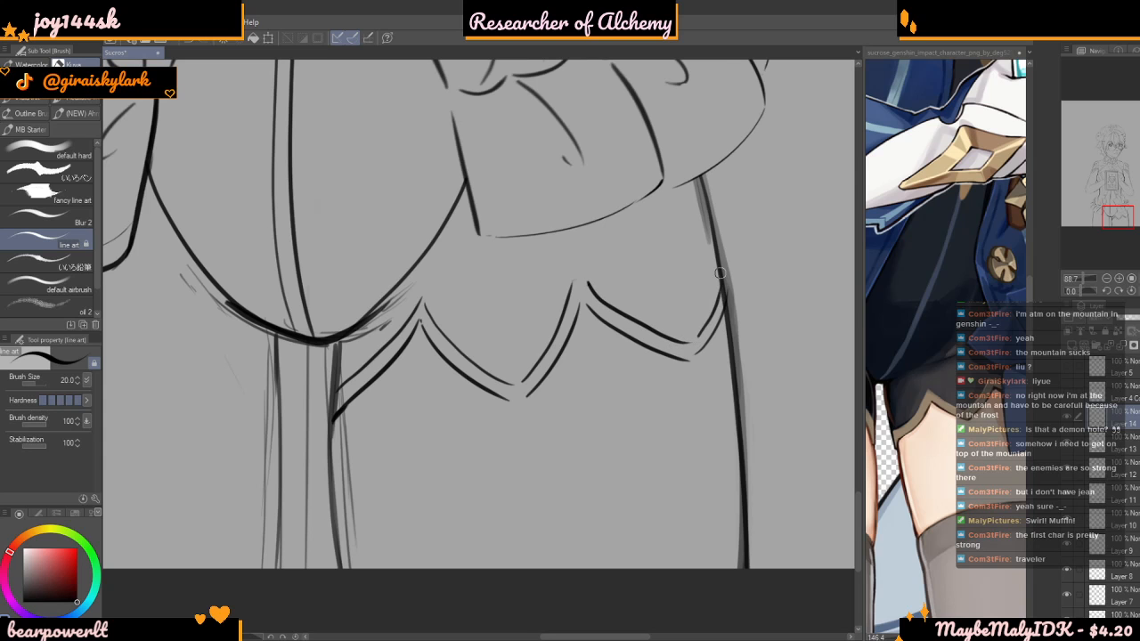
pyautogui.scroll(-8, 719, 273)
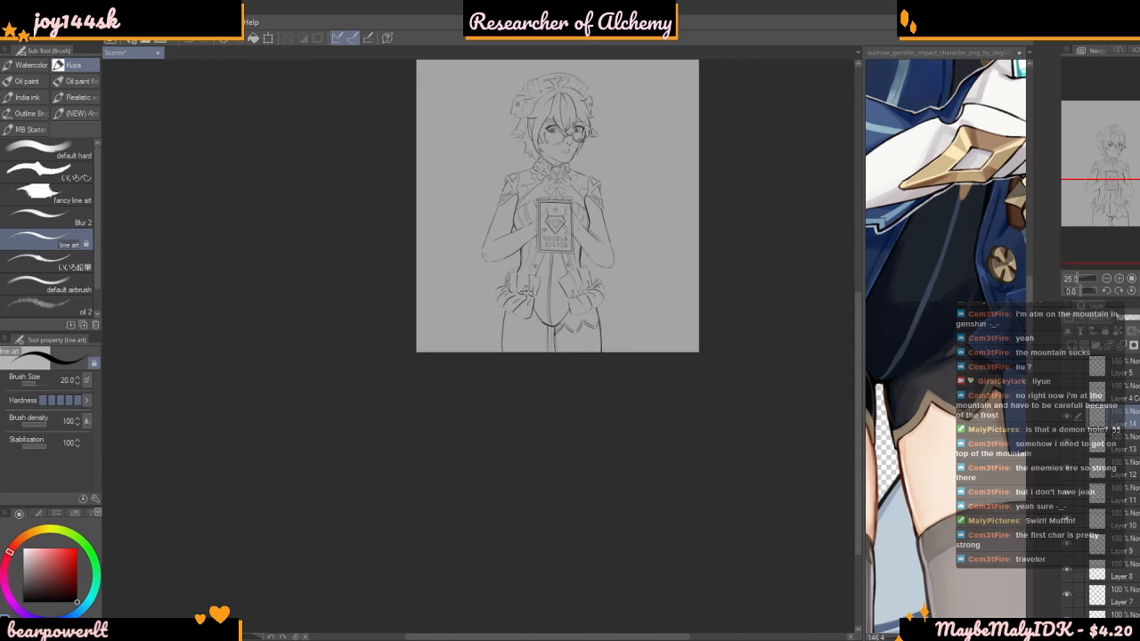
# Check the wide scalloped hem against the whole figure and undo its strokes
pyautogui.scroll(5, 536, 290)
pyautogui.scroll(-4, 528, 389)
pyautogui.scroll(-1, 528, 389)
pyautogui.scroll(7, 526, 382)
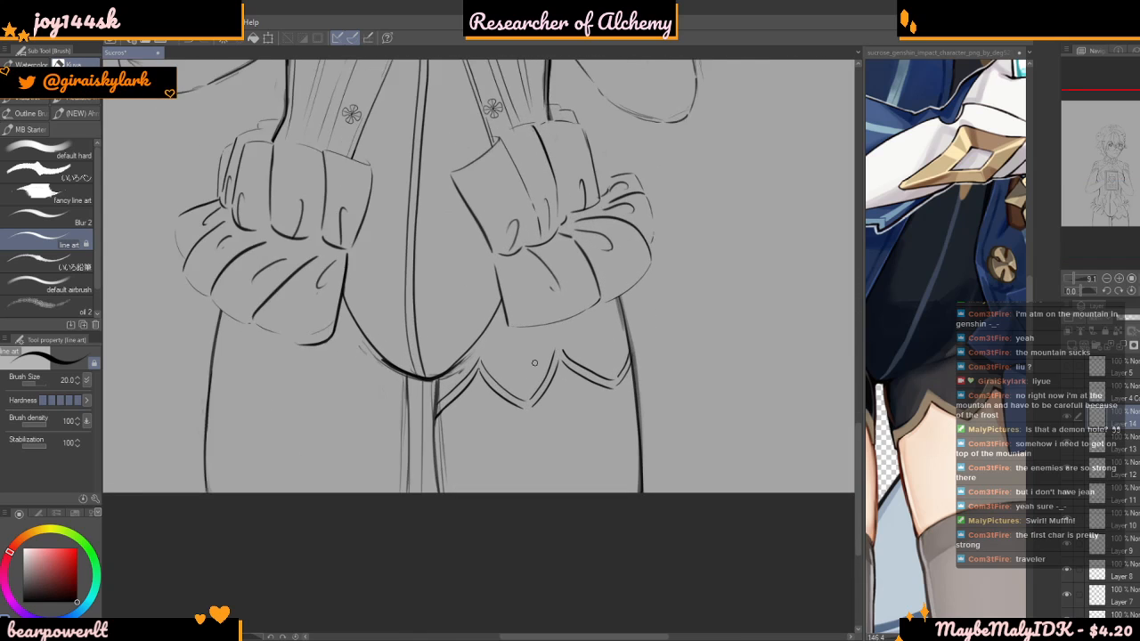
pyautogui.scroll(2, 523, 372)
pyautogui.hotkey('ctrl', 'z')
pyautogui.hotkey('ctrl', 'z')
pyautogui.hotkey('ctrl', 'z')
pyautogui.hotkey('ctrl', 'z')
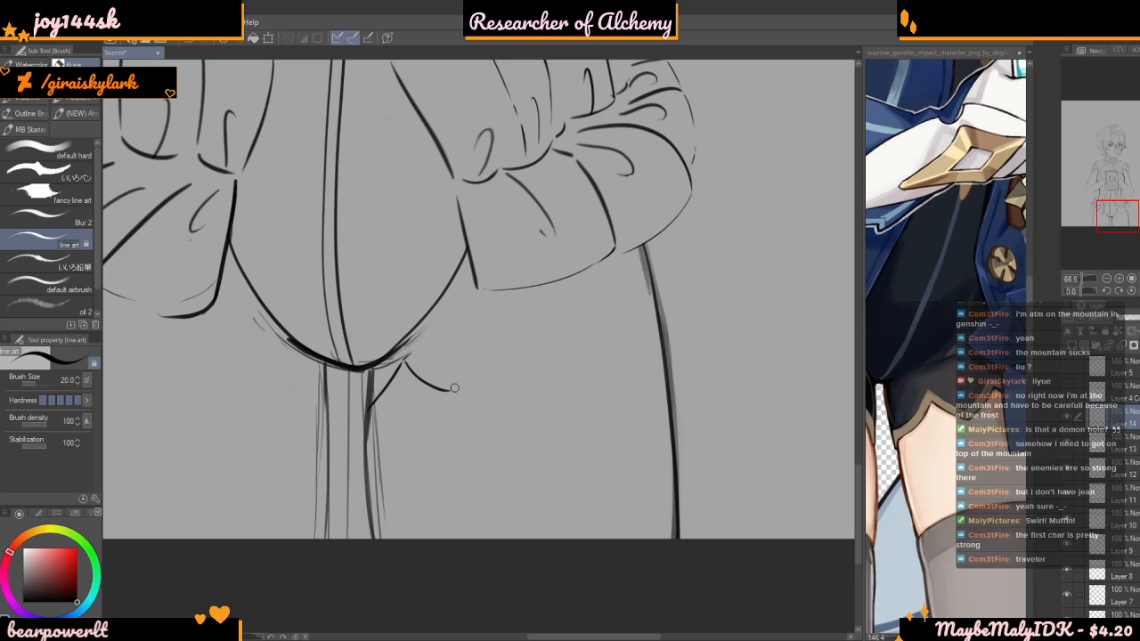
# Draw a new shorts hem of smaller, rounder scallops across the right-hand thigh to its outer contour
pyautogui.moveTo(482, 347)
pyautogui.mouseDown()
pyautogui.moveTo(503, 373)
pyautogui.moveTo(527, 377)
pyautogui.mouseUp()
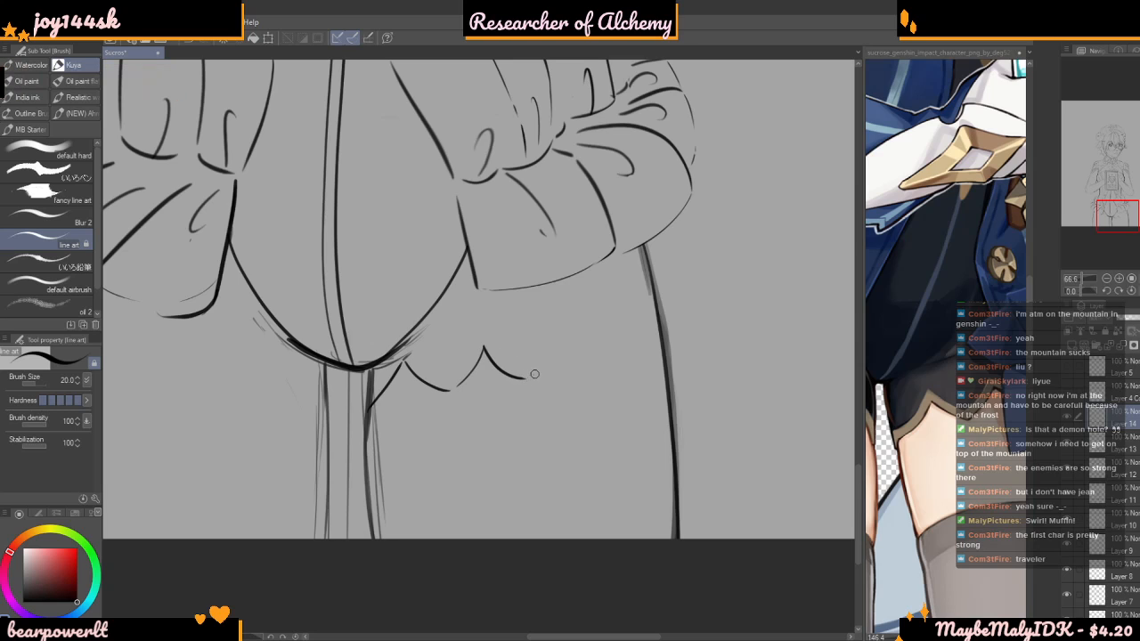
pyautogui.moveTo(561, 338)
pyautogui.mouseDown()
pyautogui.moveTo(602, 358)
pyautogui.moveTo(625, 328)
pyautogui.mouseUp()
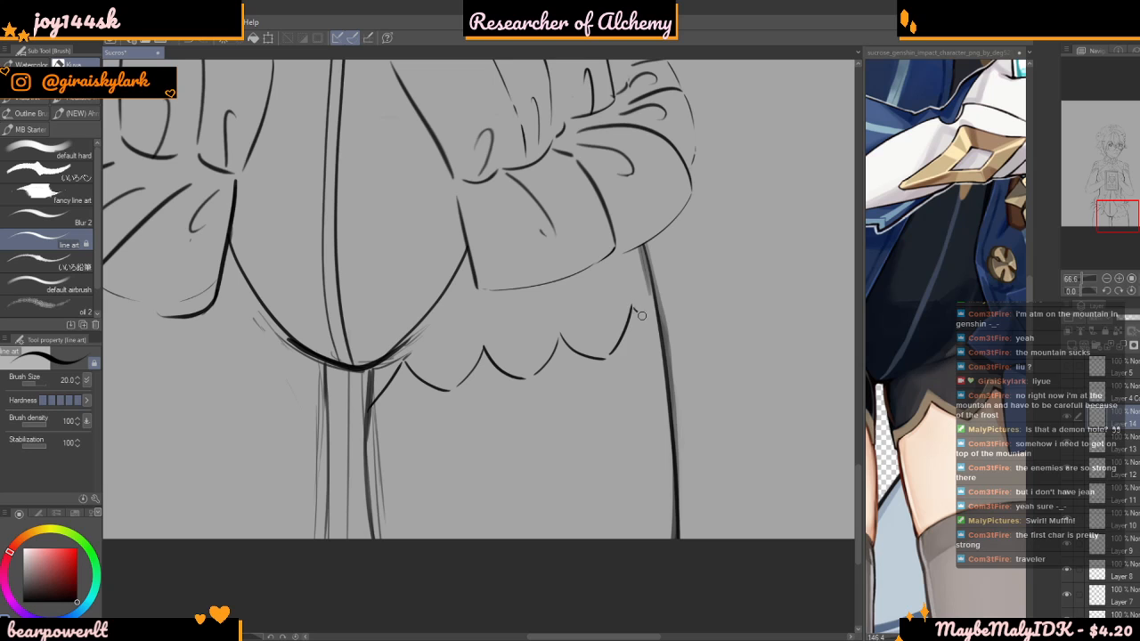
pyautogui.scroll(-10, 572, 385)
# Add a parallel border line just above the scalloped edge of the right-hand thigh's shorts hem
pyautogui.scroll(11, 489, 397)
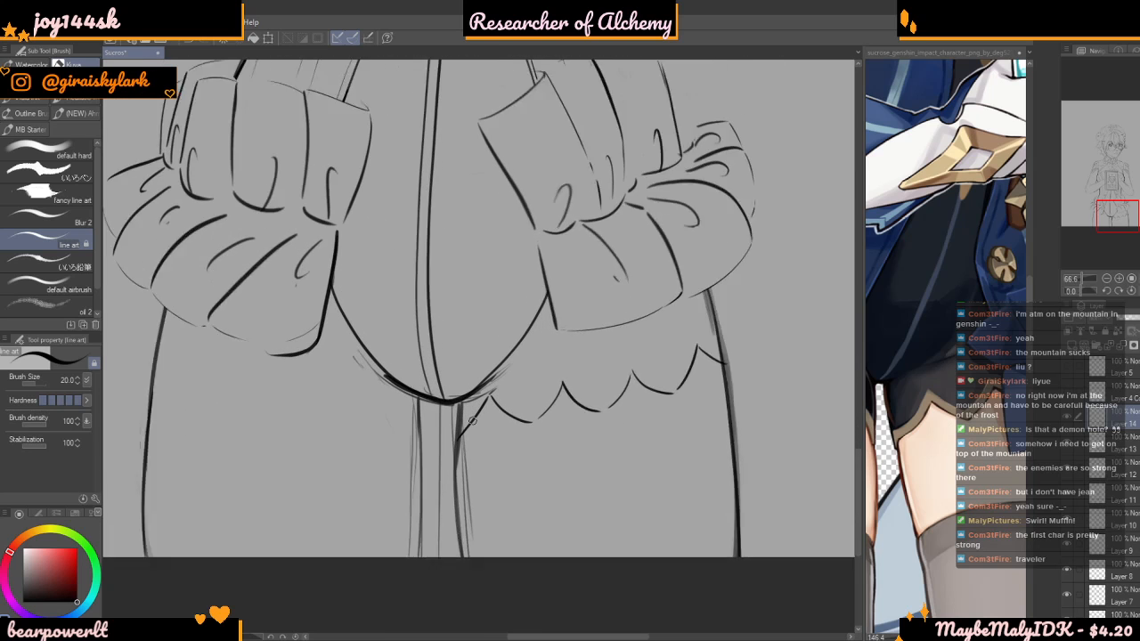
pyautogui.moveTo(455, 432)
pyautogui.mouseDown()
pyautogui.moveTo(495, 375)
pyautogui.moveTo(519, 401)
pyautogui.moveTo(548, 411)
pyautogui.moveTo(581, 373)
pyautogui.mouseUp()
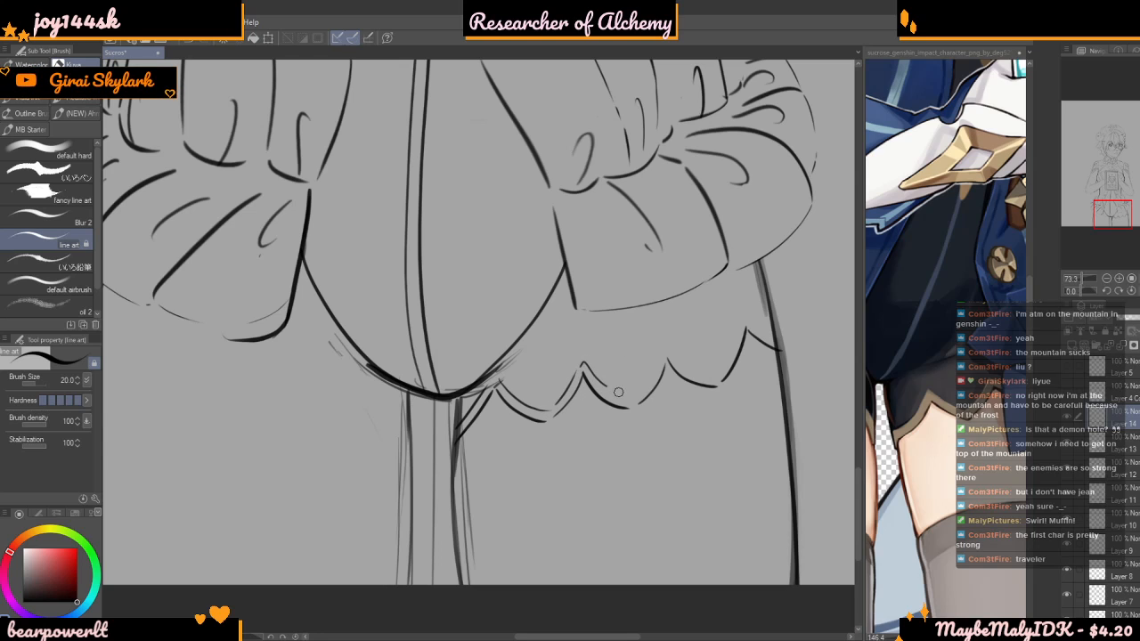
pyautogui.moveTo(589, 374)
pyautogui.mouseDown()
pyautogui.moveTo(633, 398)
pyautogui.moveTo(665, 346)
pyautogui.moveTo(709, 376)
pyautogui.mouseUp()
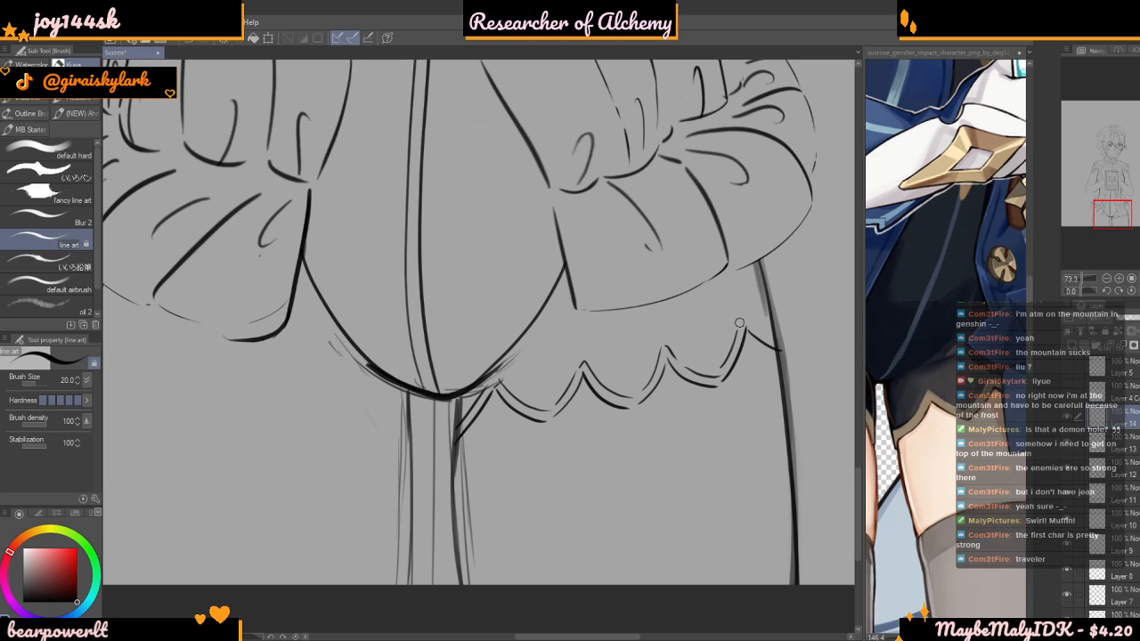
pyautogui.scroll(-8, 624, 459)
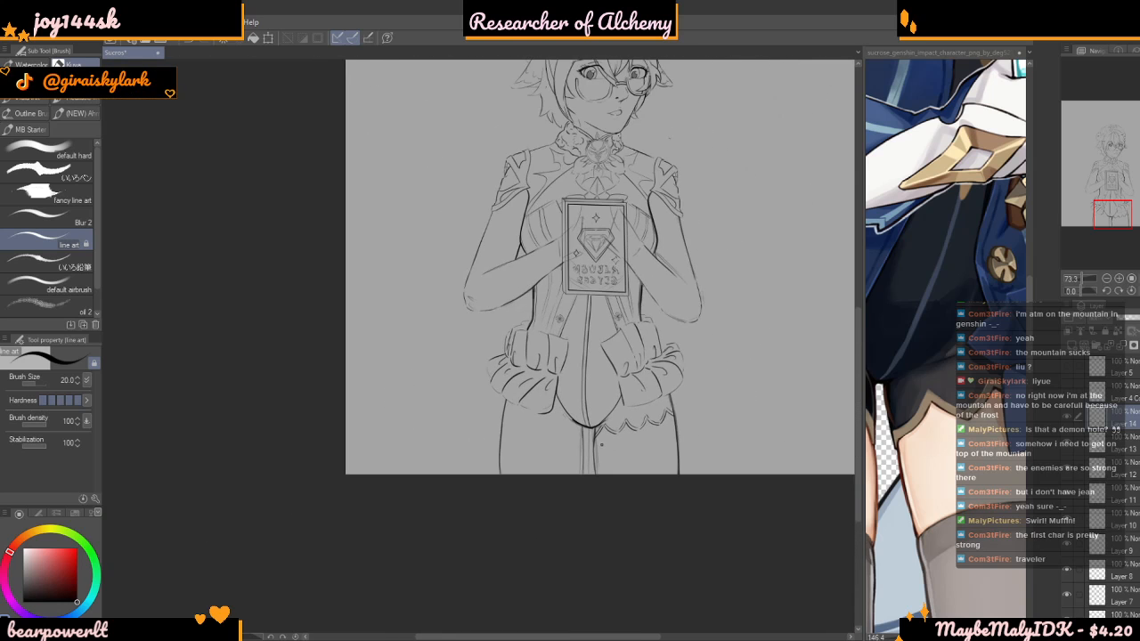
pyautogui.scroll(5, 604, 439)
pyautogui.scroll(6, 604, 439)
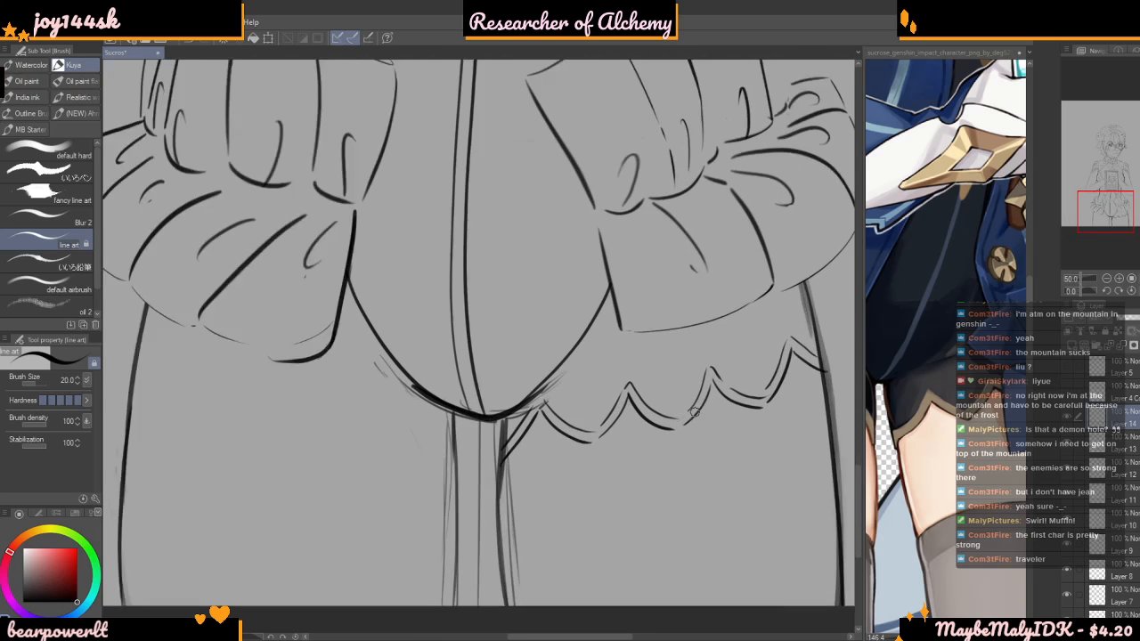
pyautogui.moveTo(609, 392); pyautogui.dragTo(683, 440)
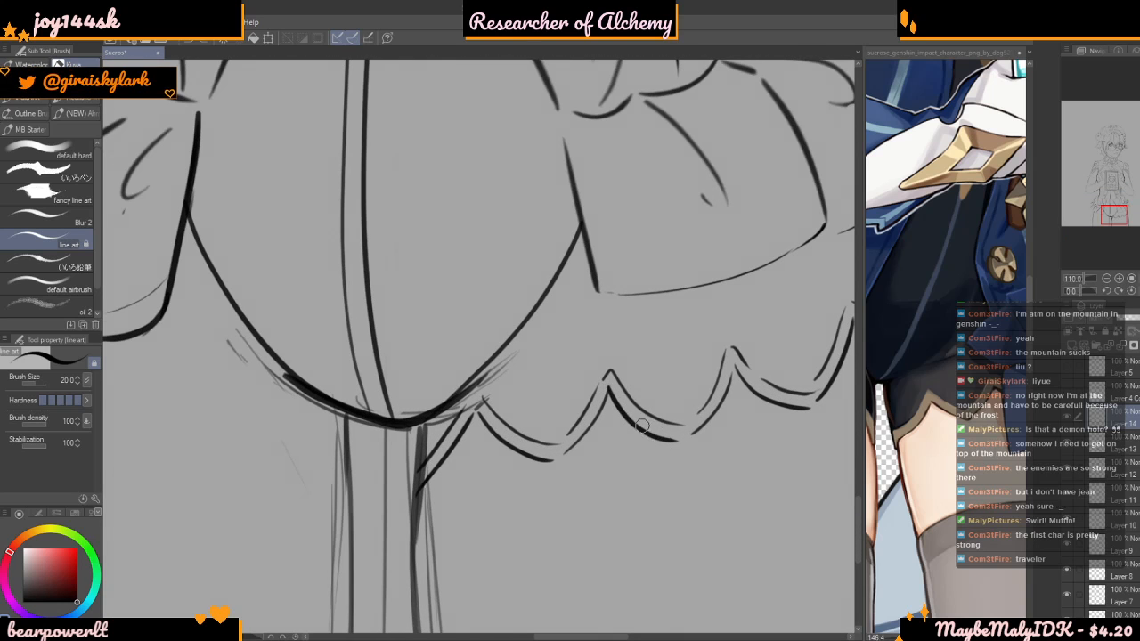
# Draw a matching scalloped shorts hem across the left-hand thigh, from its outer contour to the inner thigh
pyautogui.scroll(-4, 642, 434)
pyautogui.scroll(-2, 980, 438)
pyautogui.scroll(3, 967, 441)
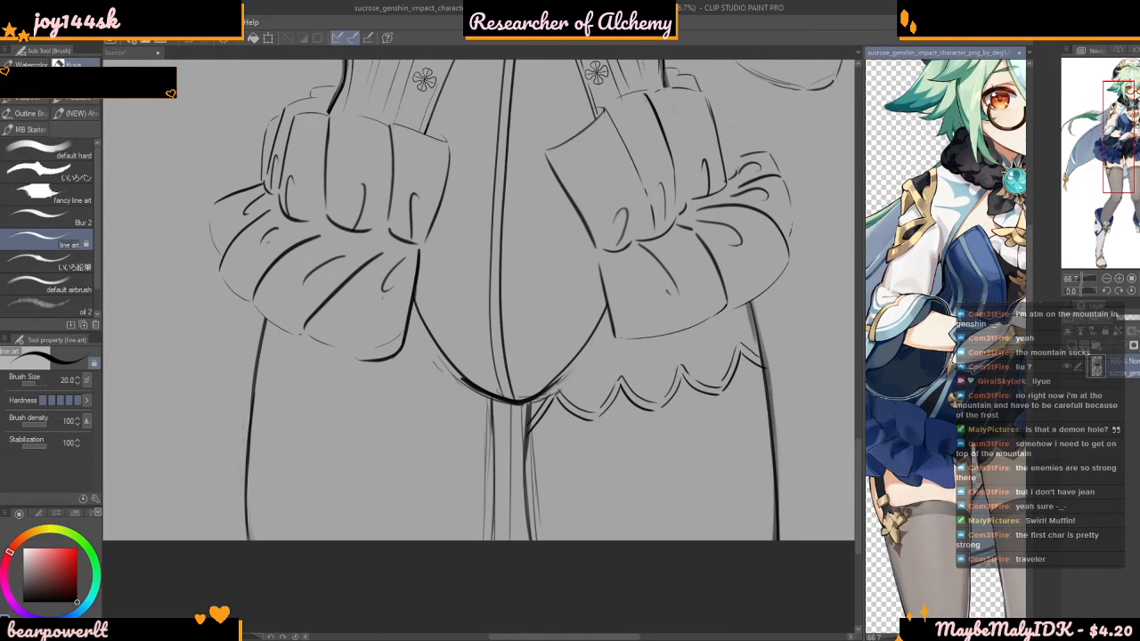
pyautogui.click(402, 575)
pyautogui.scroll(4, 279, 359)
pyautogui.moveTo(252, 335)
pyautogui.mouseDown()
pyautogui.moveTo(268, 400)
pyautogui.moveTo(338, 369)
pyautogui.moveTo(338, 399)
pyautogui.mouseUp()
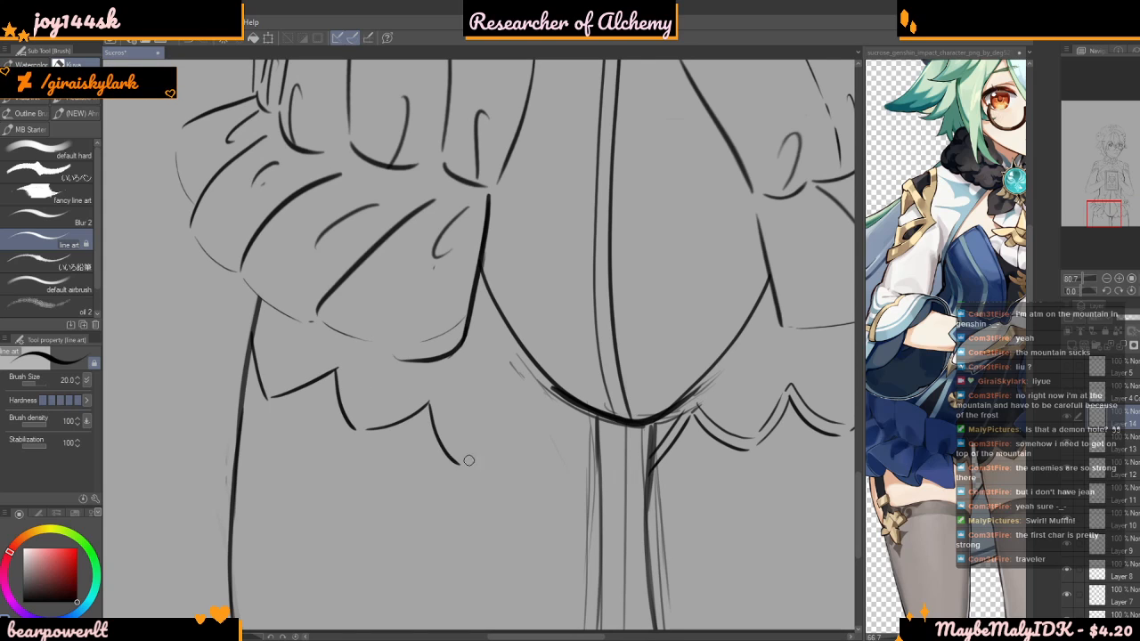
pyautogui.moveTo(465, 464)
pyautogui.mouseDown()
pyautogui.moveTo(514, 429)
pyautogui.moveTo(535, 479)
pyautogui.mouseUp()
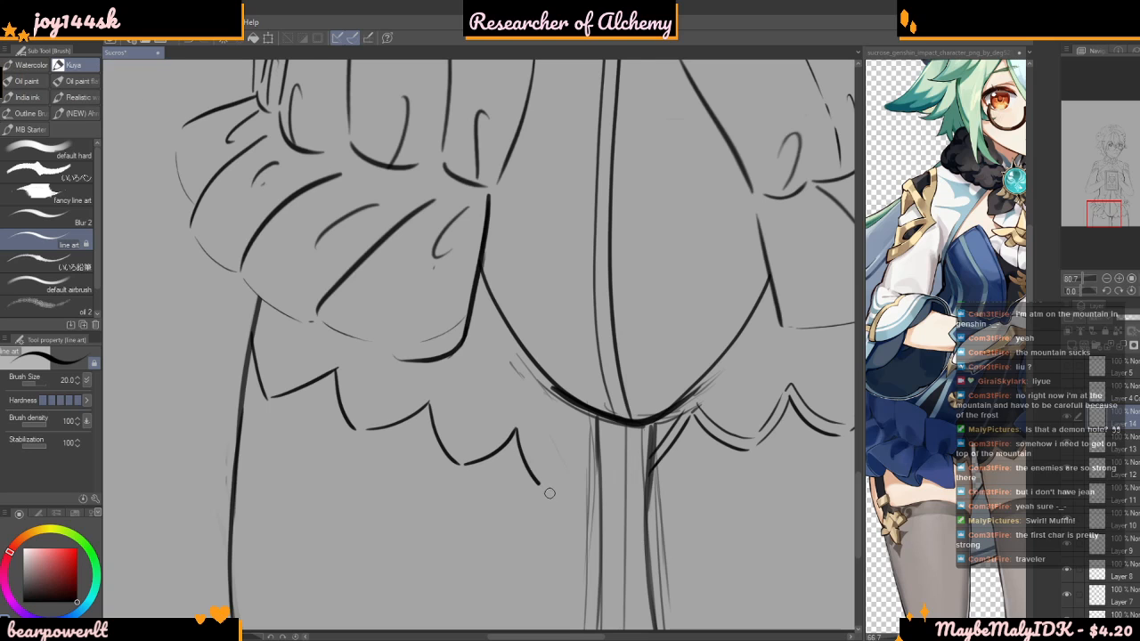
pyautogui.scroll(-8, 576, 481)
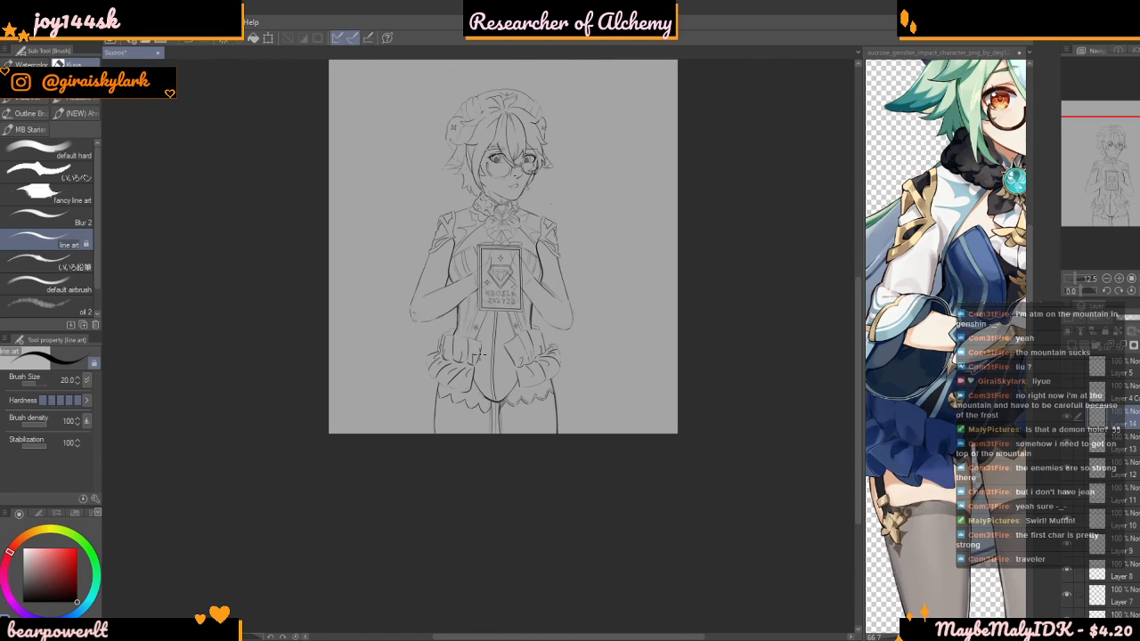
pyautogui.scroll(8, 481, 357)
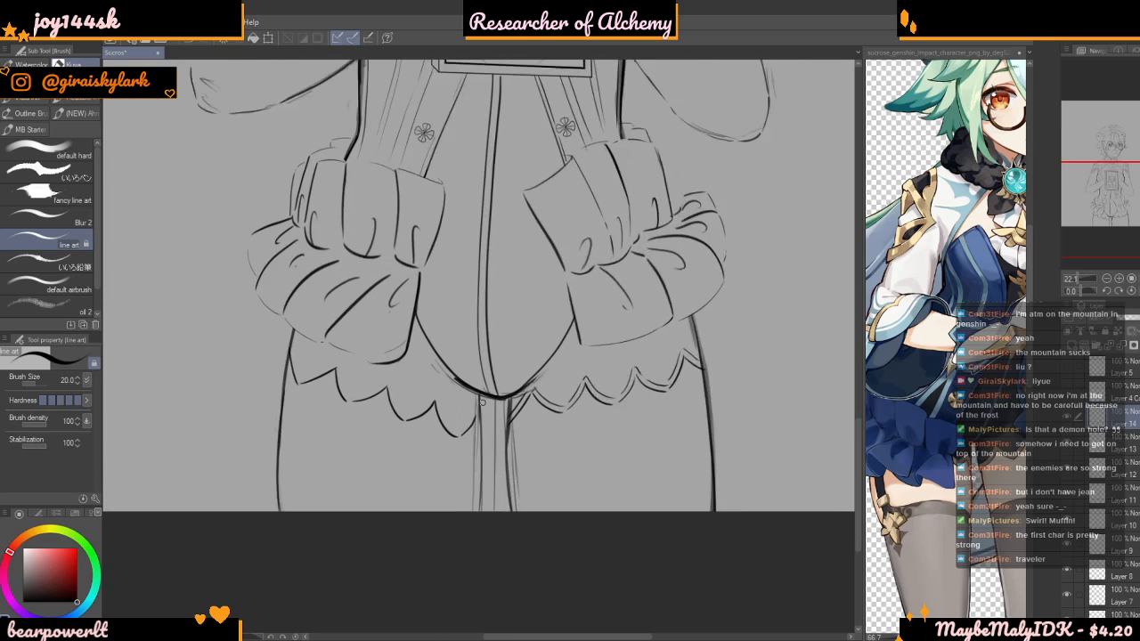
# Enclose the left-hand thigh's scalloped hem in a Polyline selection, move it slightly upward with Transform, and deselect it
pyautogui.press('p')
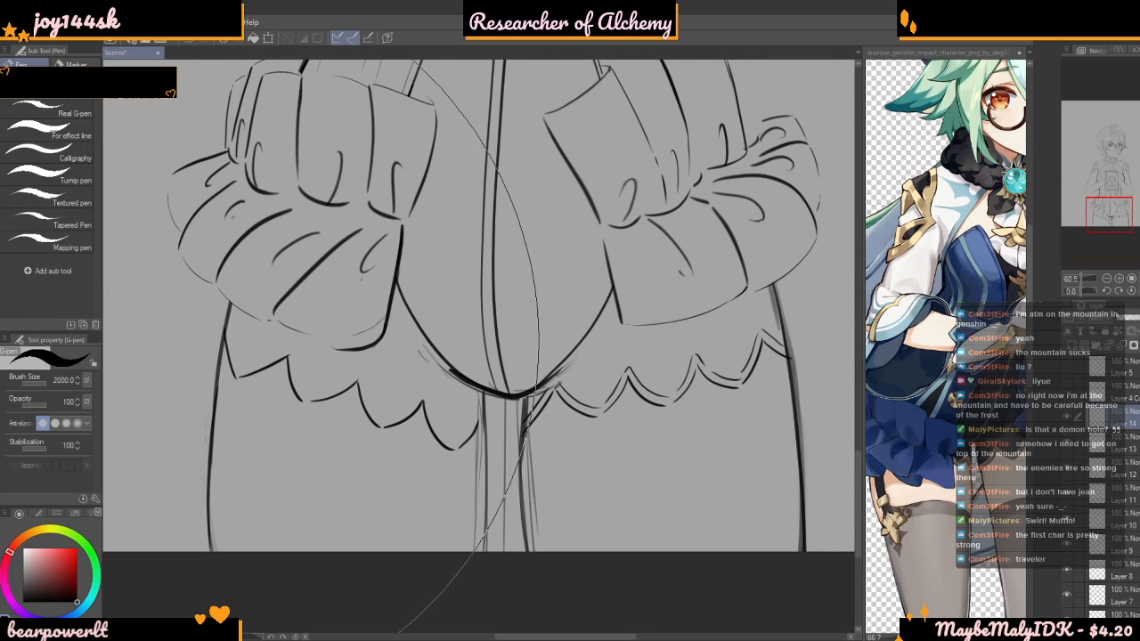
pyautogui.press('m')
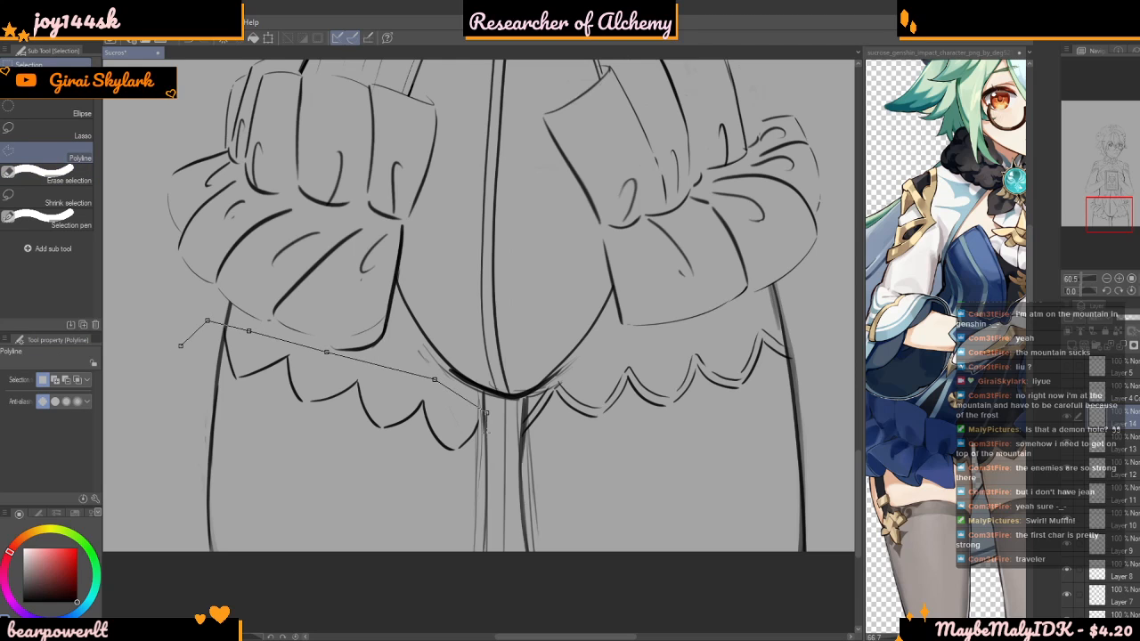
pyautogui.doubleClick(171, 344)
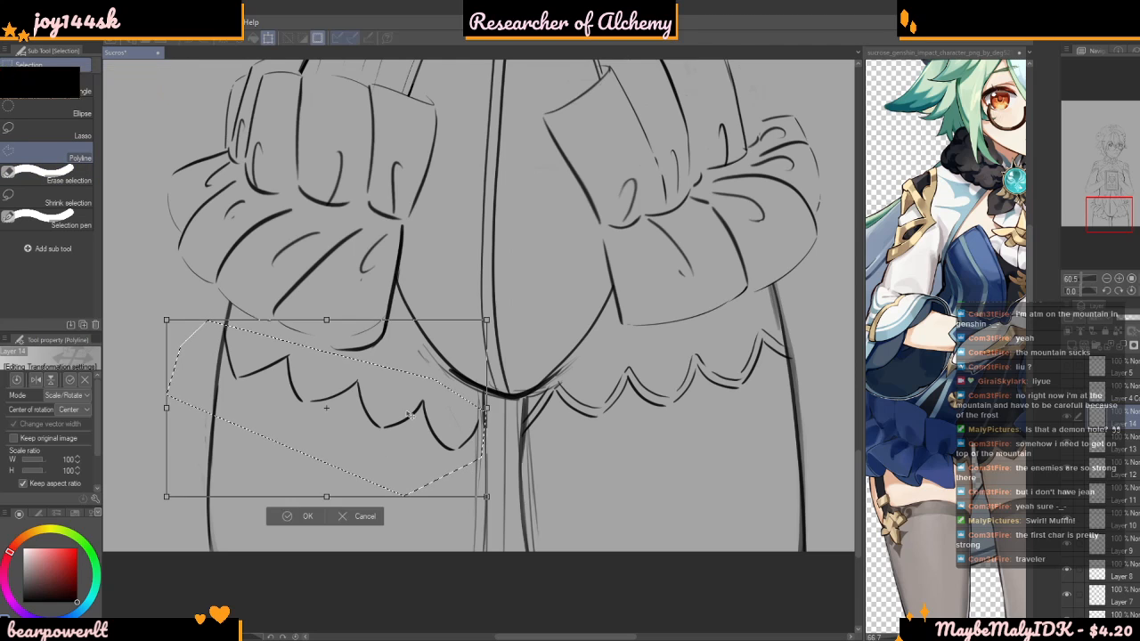
pyautogui.hotkey('ctrl', 't')
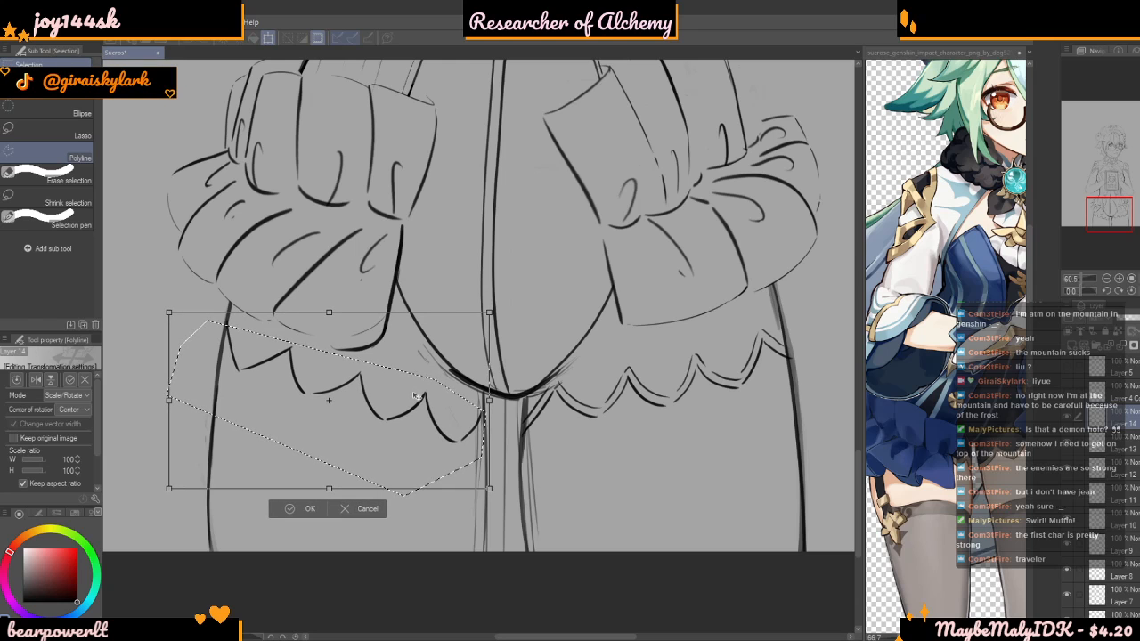
pyautogui.press('Up')
pyautogui.press('Up')
pyautogui.press('Up')
pyautogui.press('Up')
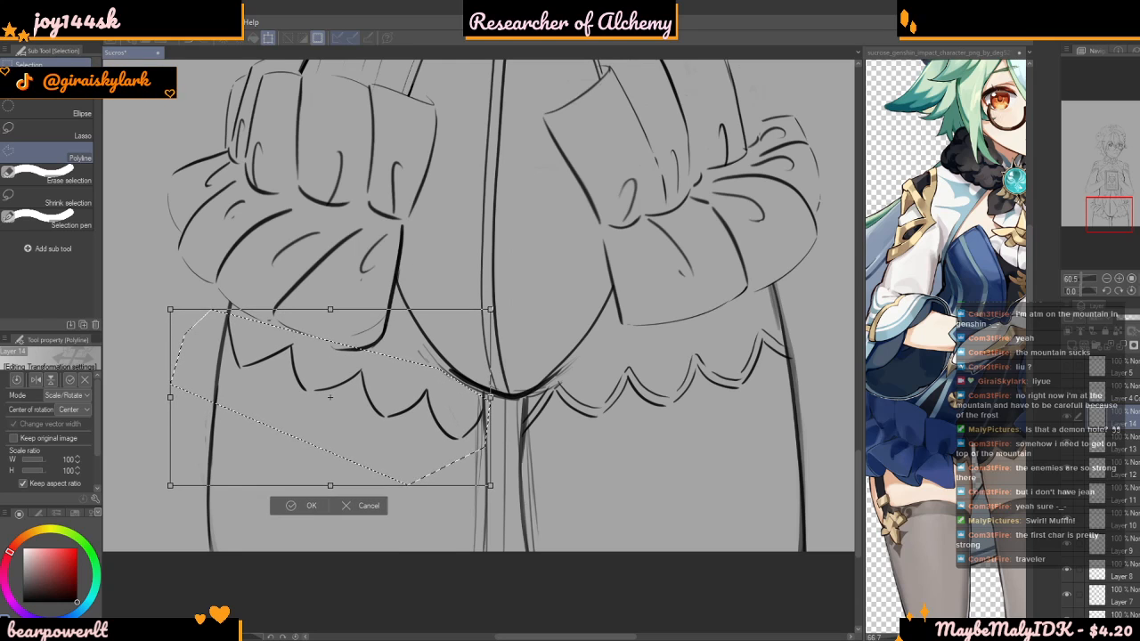
pyautogui.press('Return')
pyautogui.hotkey('ctrl', 'd')
# Add a parallel border line above the scallops of the left-hand thigh's hem with the line art brush
pyautogui.press('b')
pyautogui.scroll(6, 301, 326)
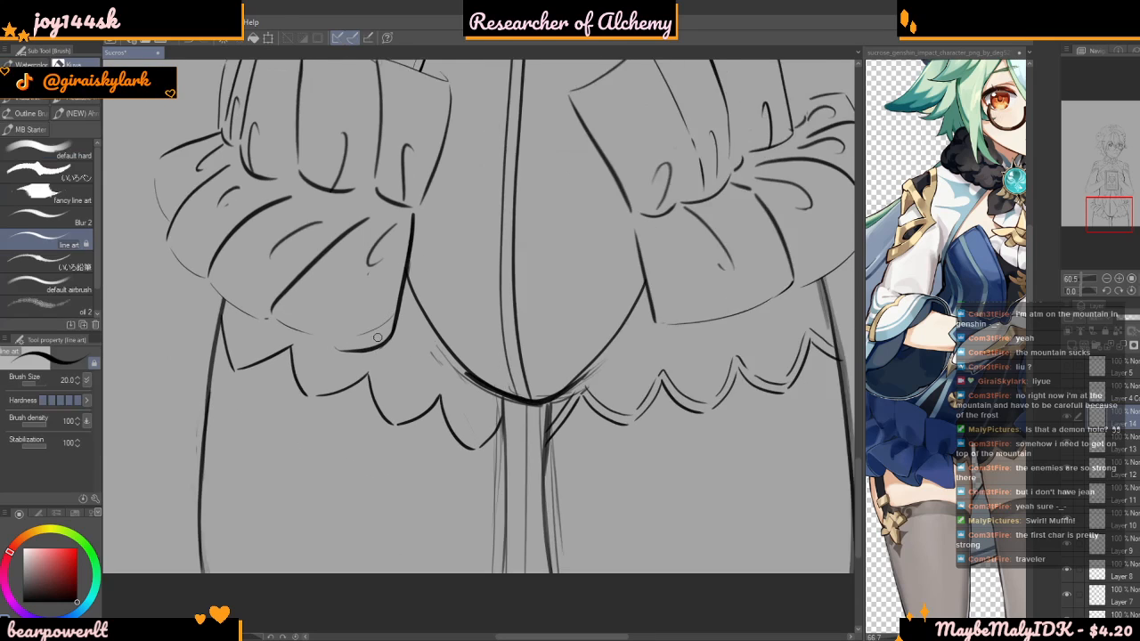
pyautogui.scroll(1, 185, 320)
pyautogui.moveTo(158, 293)
pyautogui.mouseDown()
pyautogui.moveTo(180, 392)
pyautogui.moveTo(221, 391)
pyautogui.moveTo(303, 348)
pyautogui.mouseUp()
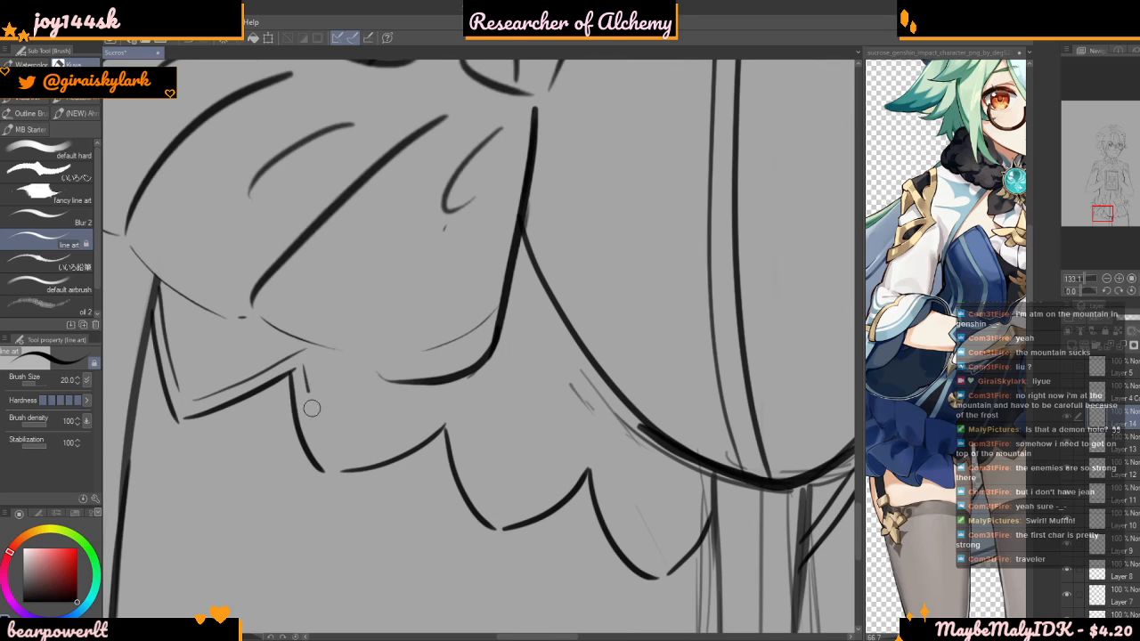
pyautogui.scroll(-1, 435, 431)
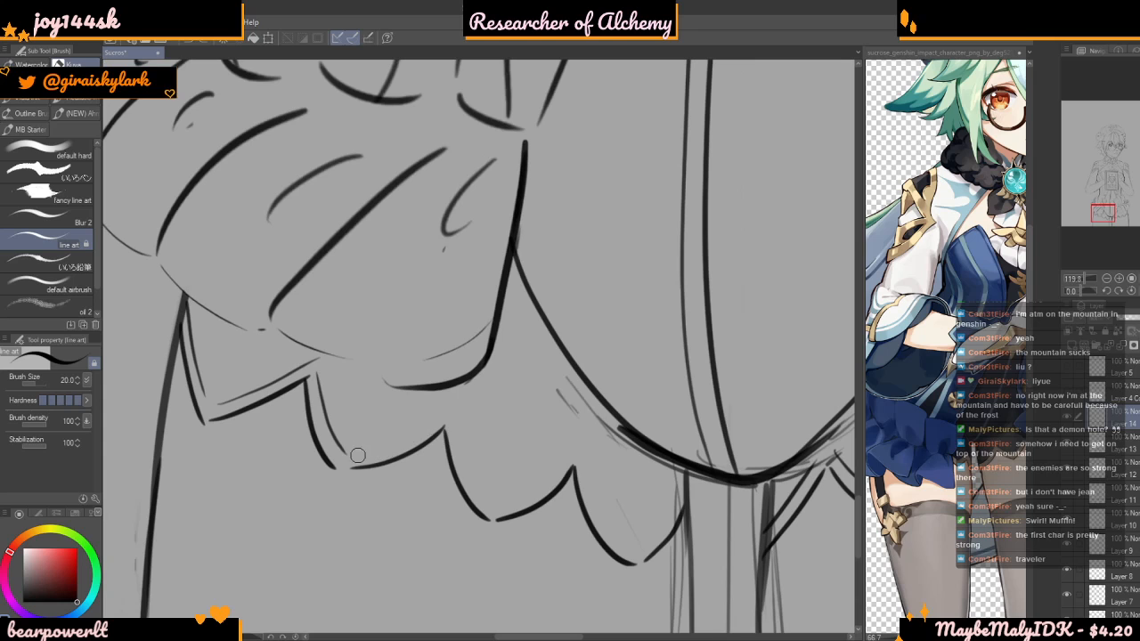
pyautogui.moveTo(451, 417)
pyautogui.mouseDown()
pyautogui.moveTo(494, 499)
pyautogui.moveTo(510, 501)
pyautogui.moveTo(574, 446)
pyautogui.moveTo(628, 534)
pyautogui.moveTo(673, 512)
pyautogui.mouseUp()
pyautogui.scroll(-5, 641, 479)
pyautogui.scroll(-6, 481, 349)
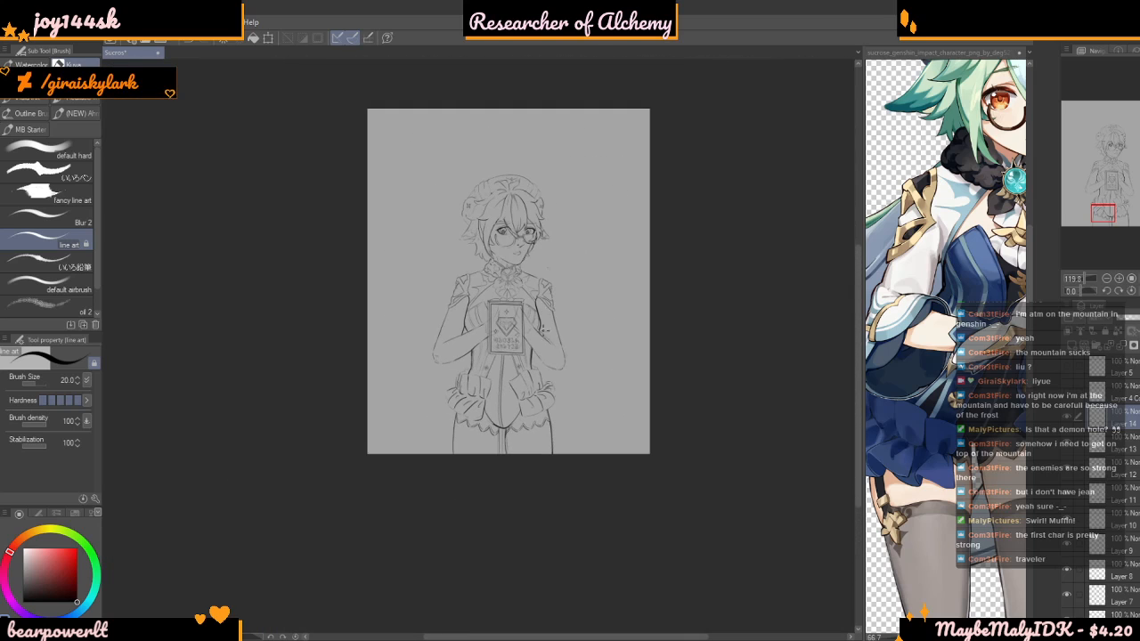
# Compare the finished hem with the reference picture, examining its shorts, thighs, stockings and the rest of the outfit
pyautogui.scroll(1, 508, 356)
pyautogui.scroll(-4, 932, 451)
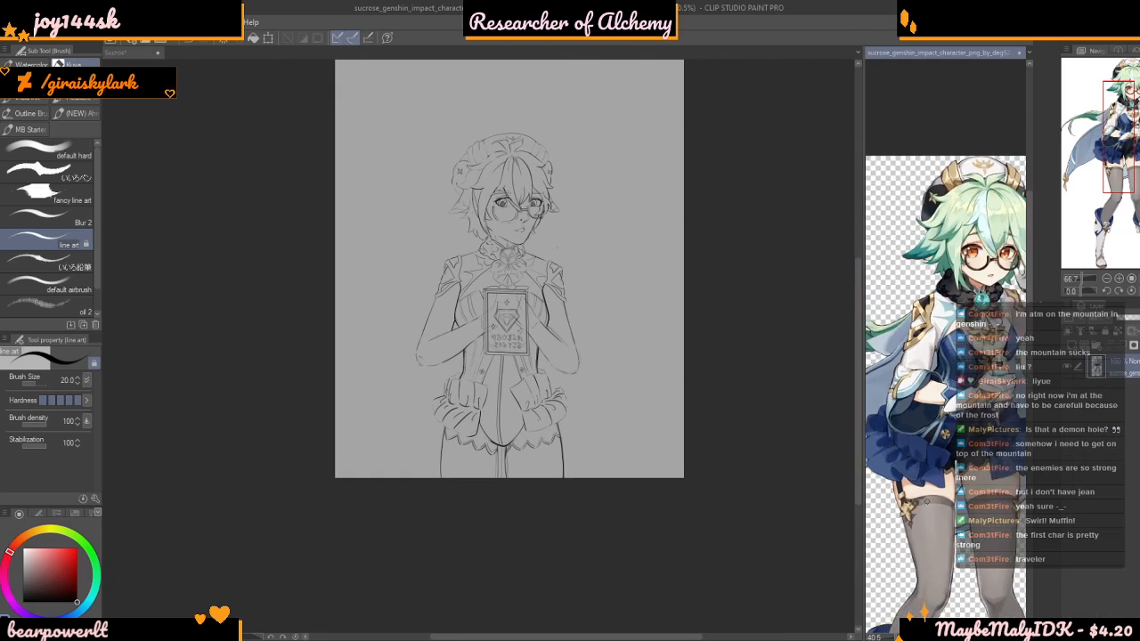
pyautogui.scroll(5, 941, 570)
pyautogui.scroll(-1, 941, 570)
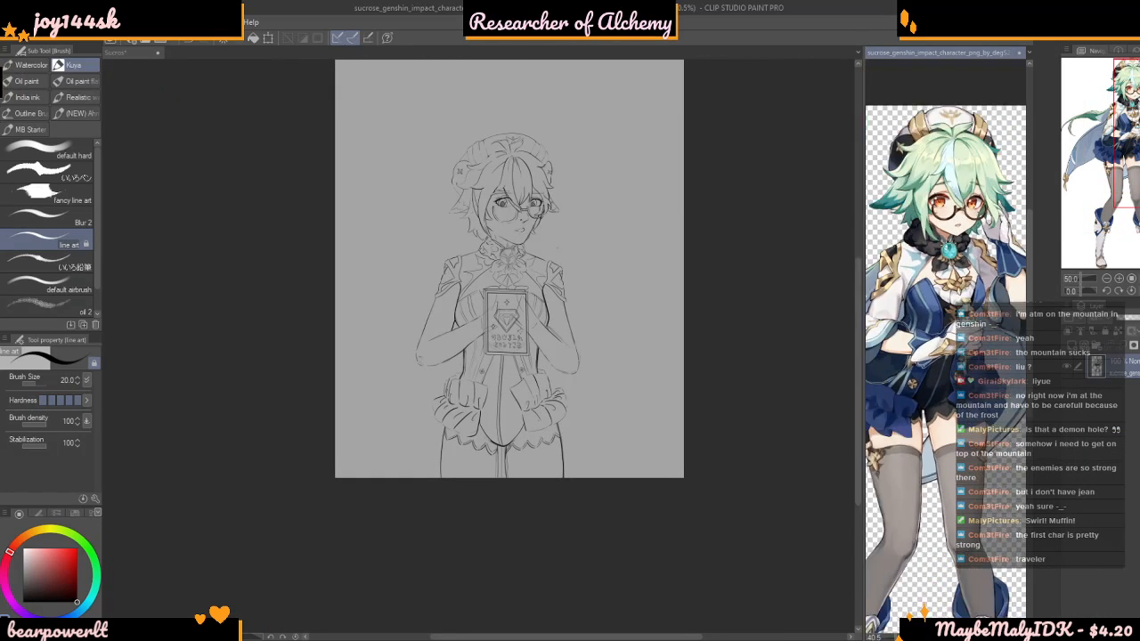
pyautogui.scroll(4, 941, 570)
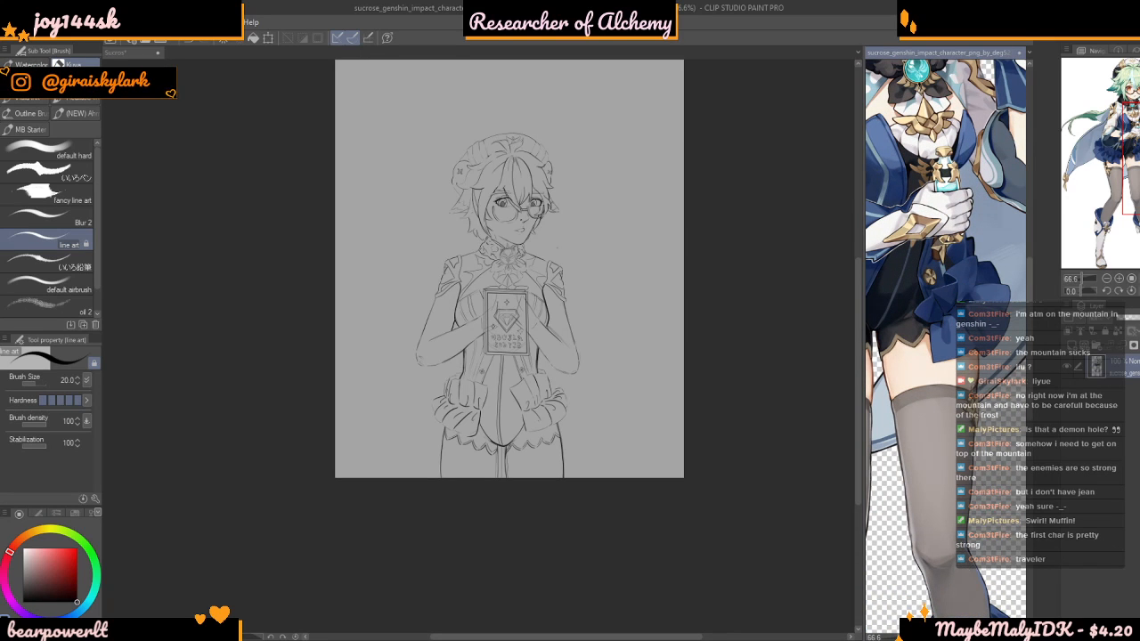
pyautogui.scroll(-3, 929, 230)
pyautogui.scroll(7, 929, 230)
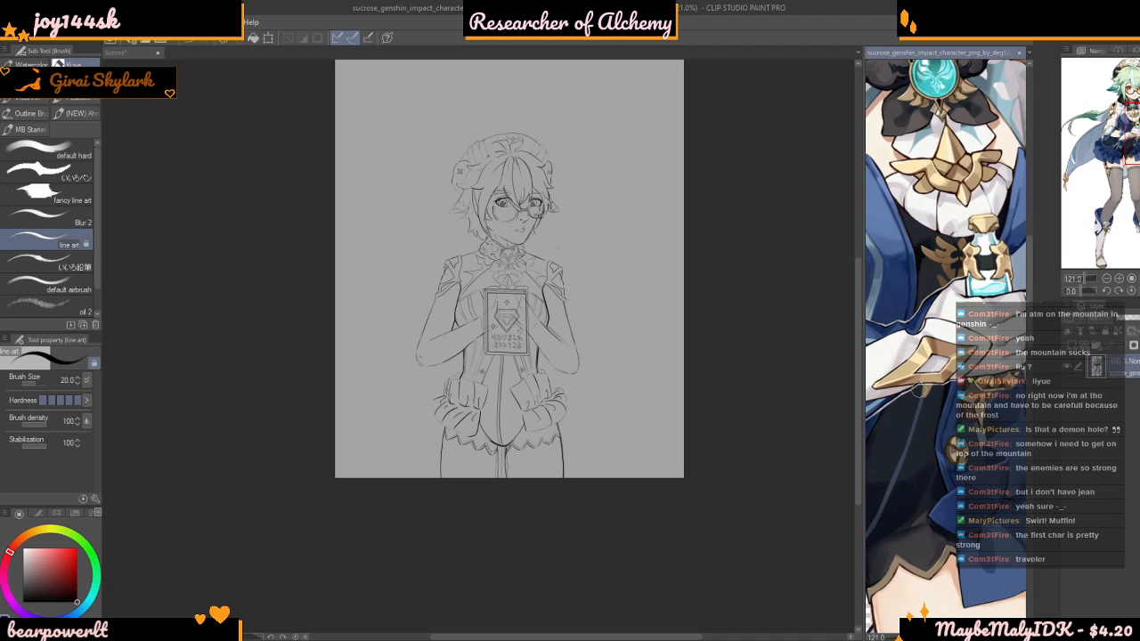
pyautogui.scroll(-3, 944, 348)
pyautogui.scroll(-4, 946, 347)
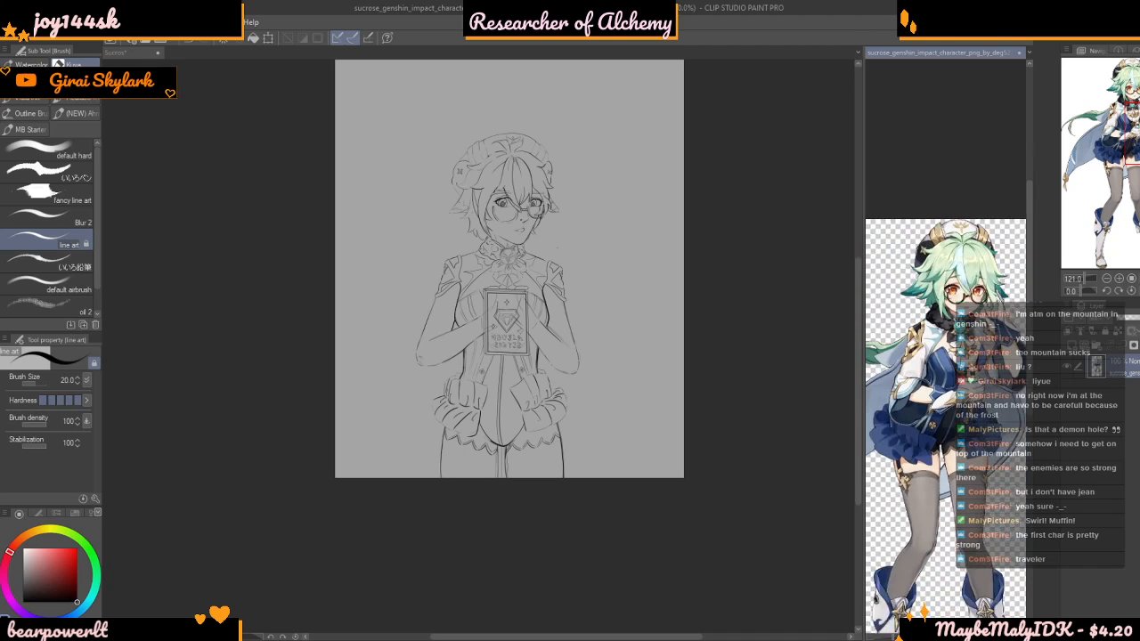
pyautogui.scroll(2, 946, 410)
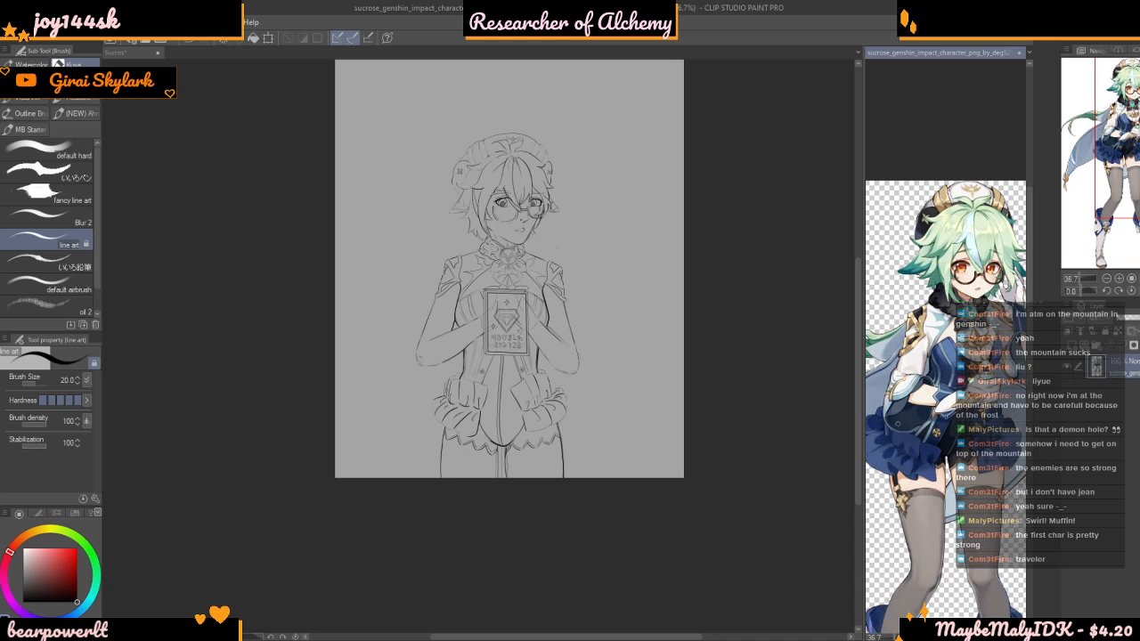
pyautogui.scroll(-2, 946, 410)
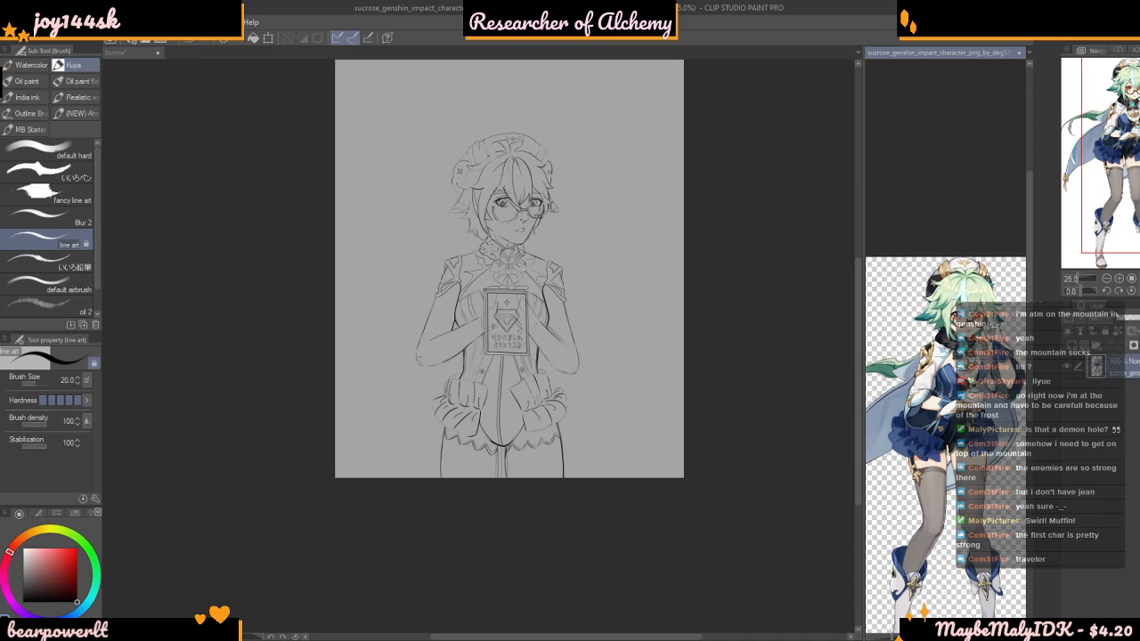
pyautogui.scroll(3, 878, 398)
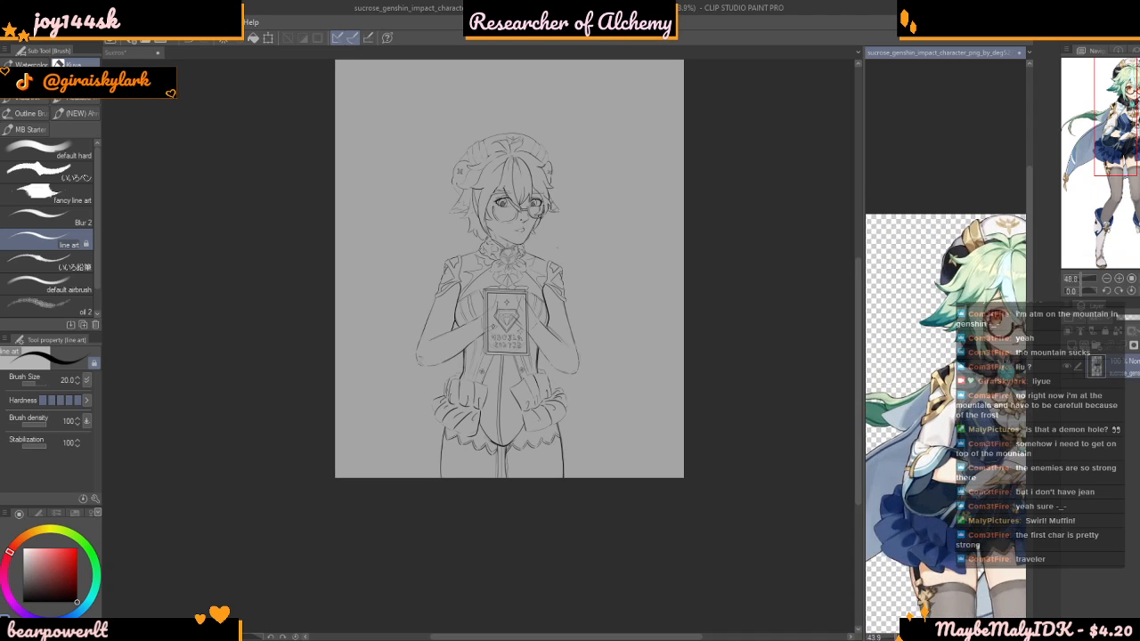
pyautogui.scroll(-4, 878, 398)
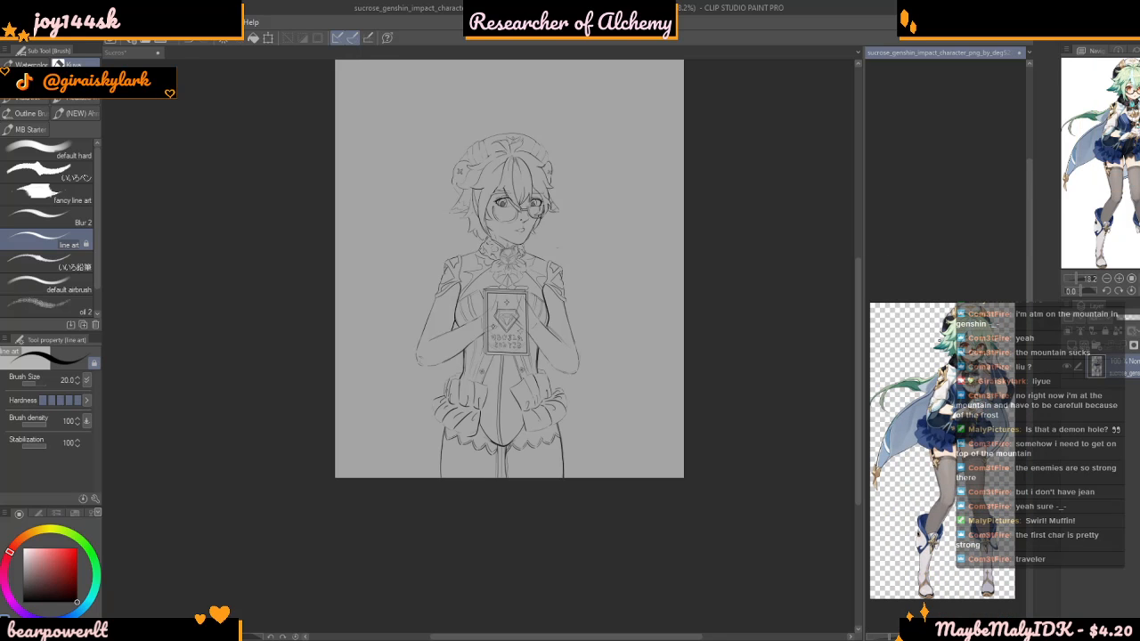
pyautogui.scroll(1, 917, 395)
pyautogui.scroll(2, 917, 395)
pyautogui.scroll(2, 917, 395)
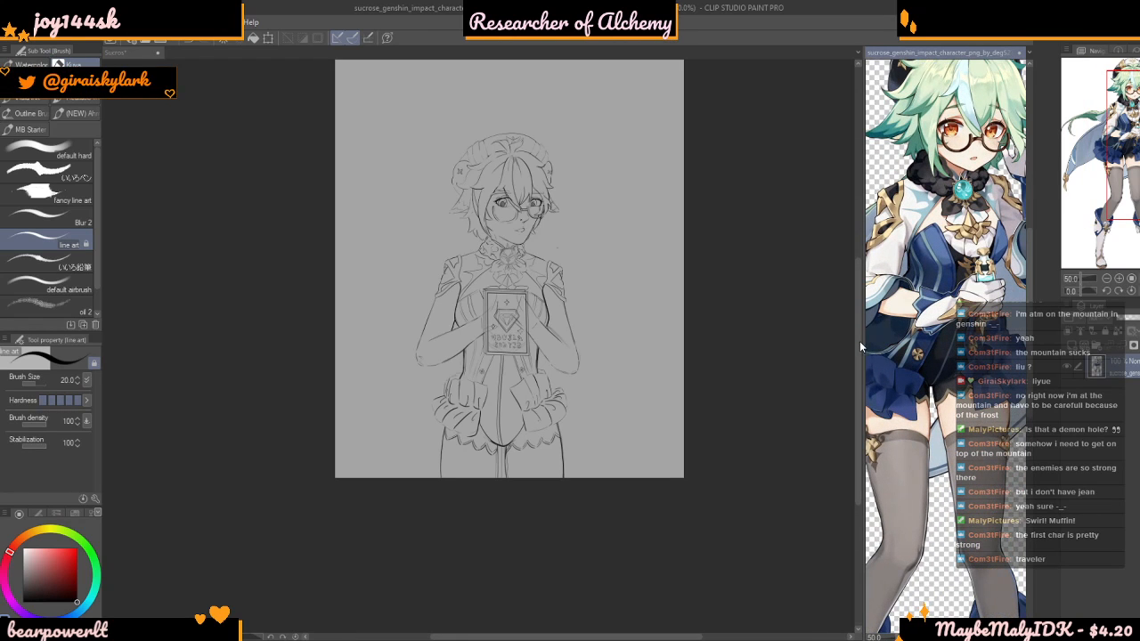
# Widen the reference picture's area so that more of the character's outfit shows beside the drawing
pyautogui.moveTo(863, 332); pyautogui.dragTo(791, 374)
pyautogui.scroll(3, 528, 504)
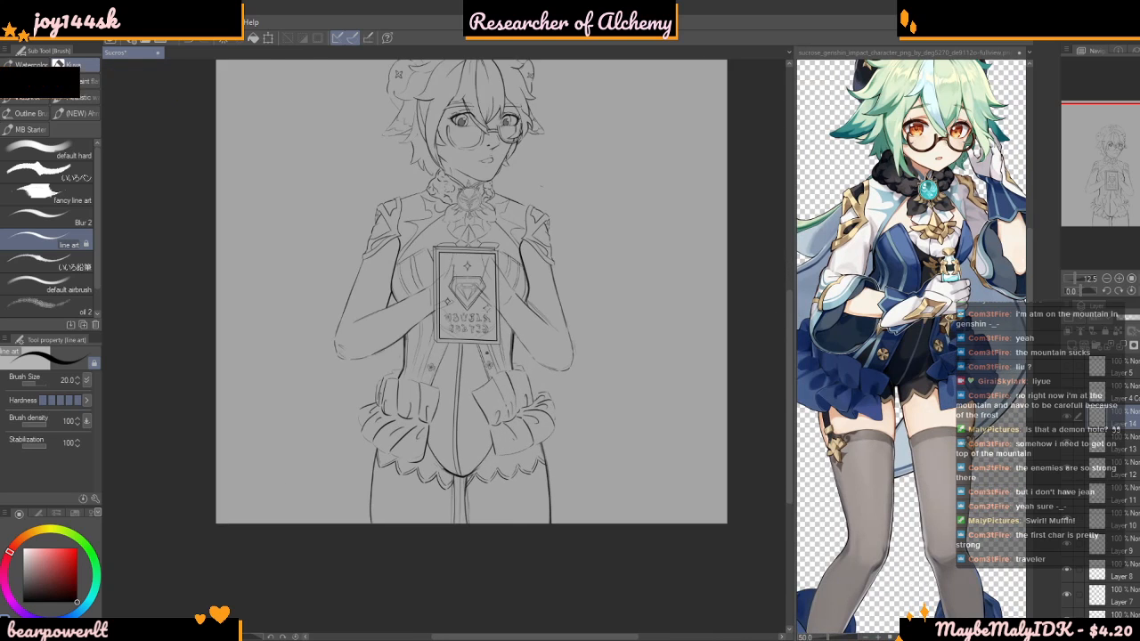
# Undo the last stroke around the right-hand thigh's inner contour and check the area below both hems
pyautogui.scroll(5, 380, 481)
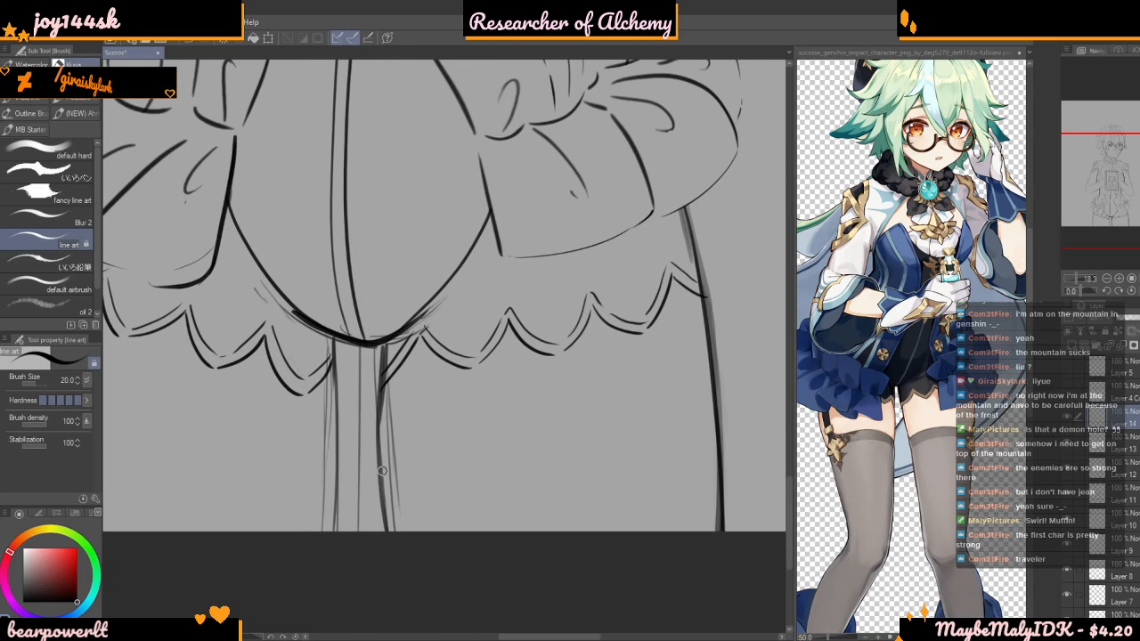
pyautogui.hotkey('ctrl', 'z')
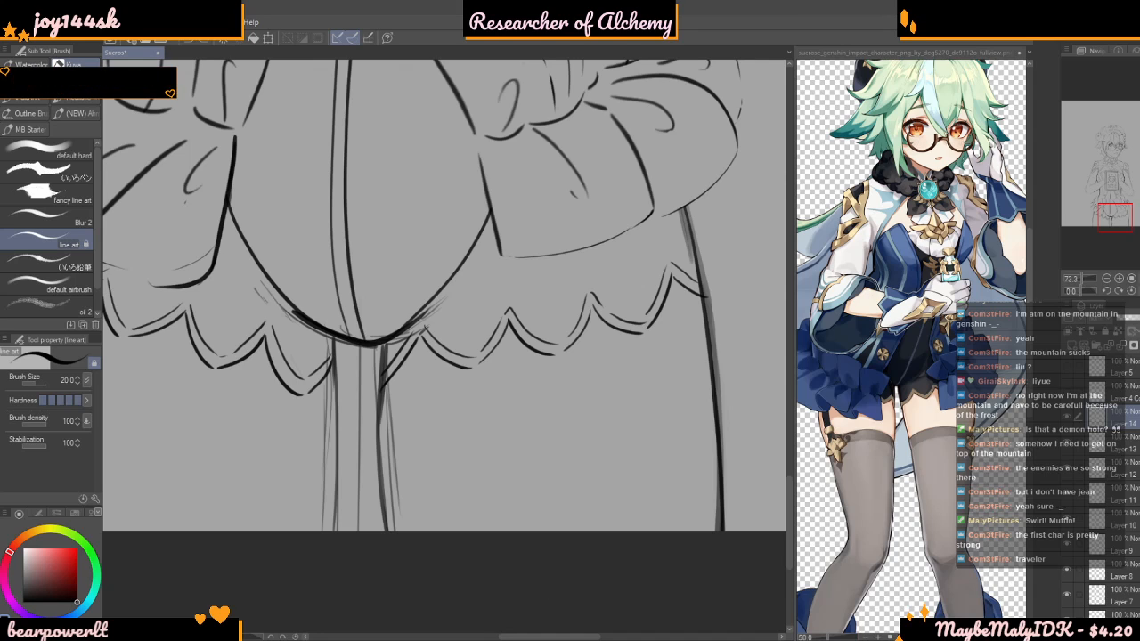
pyautogui.scroll(-5, 543, 241)
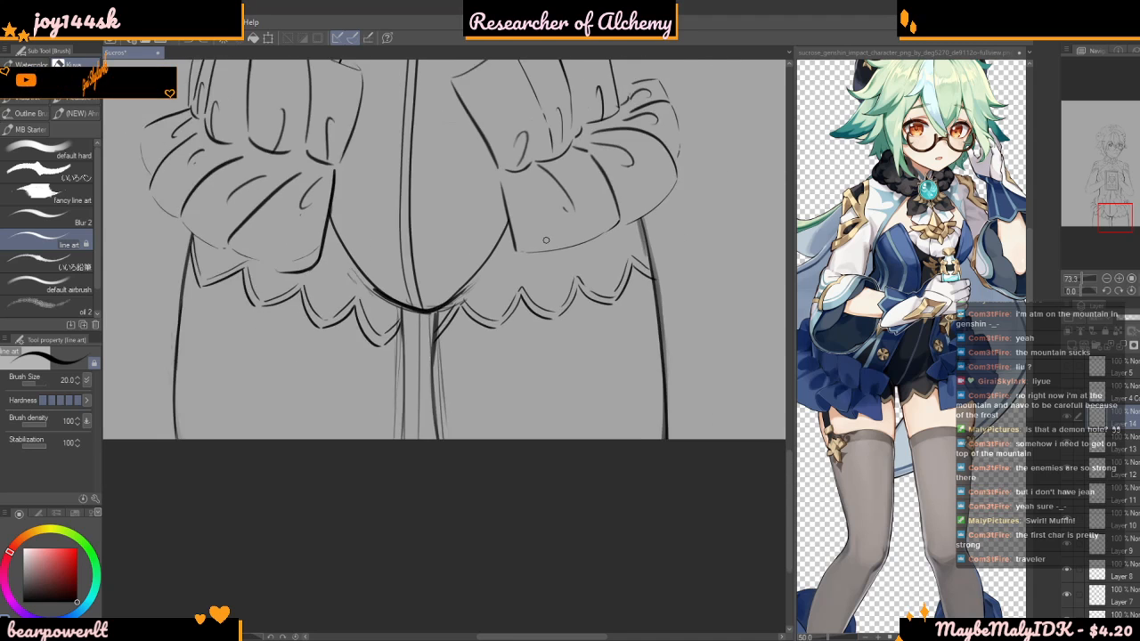
pyautogui.scroll(4, 661, 369)
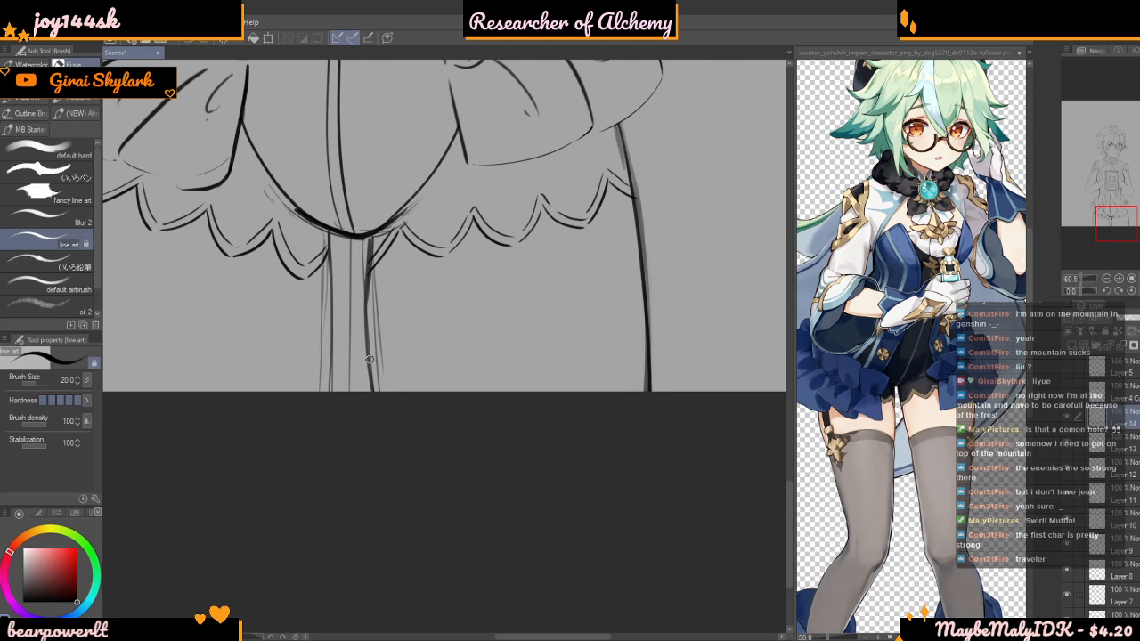
# Draw a curved stocking-top line across the right-hand thigh below the scalloped hem with the line art brush
pyautogui.moveTo(566, 307); pyautogui.dragTo(651, 312)
pyautogui.hotkey('ctrl', 'z')
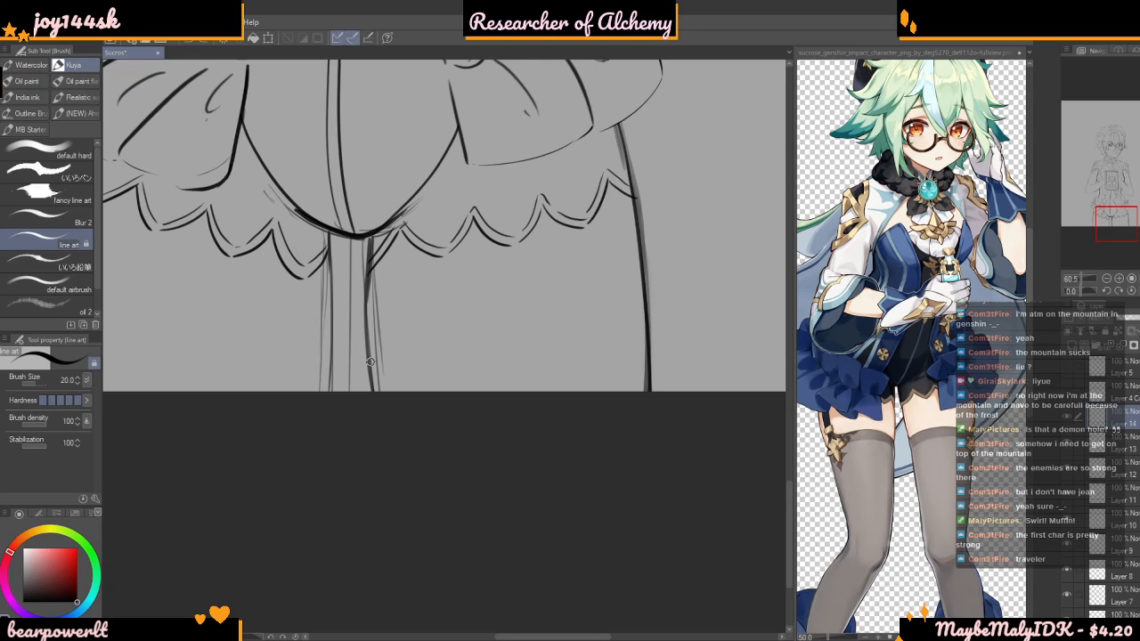
pyautogui.moveTo(370, 357)
pyautogui.mouseDown()
pyautogui.moveTo(447, 318)
pyautogui.moveTo(623, 313)
pyautogui.mouseUp()
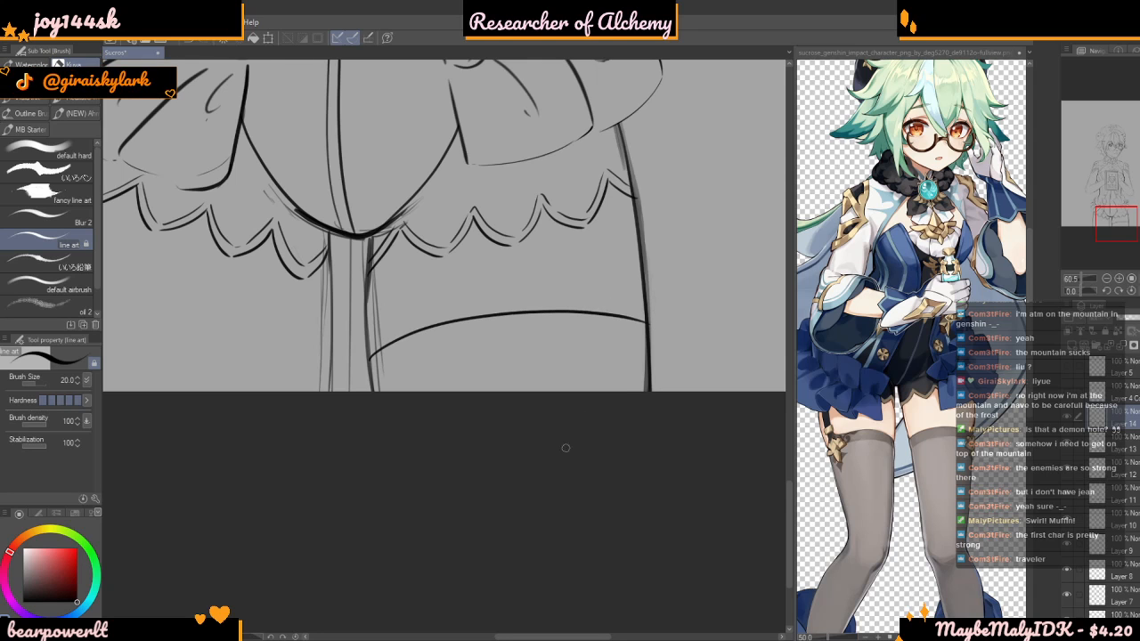
# Draw a matching curved stocking-top line across the left-hand thigh, replacing the first attempt at the stroke
pyautogui.scroll(-2, 594, 375)
pyautogui.scroll(4, 346, 354)
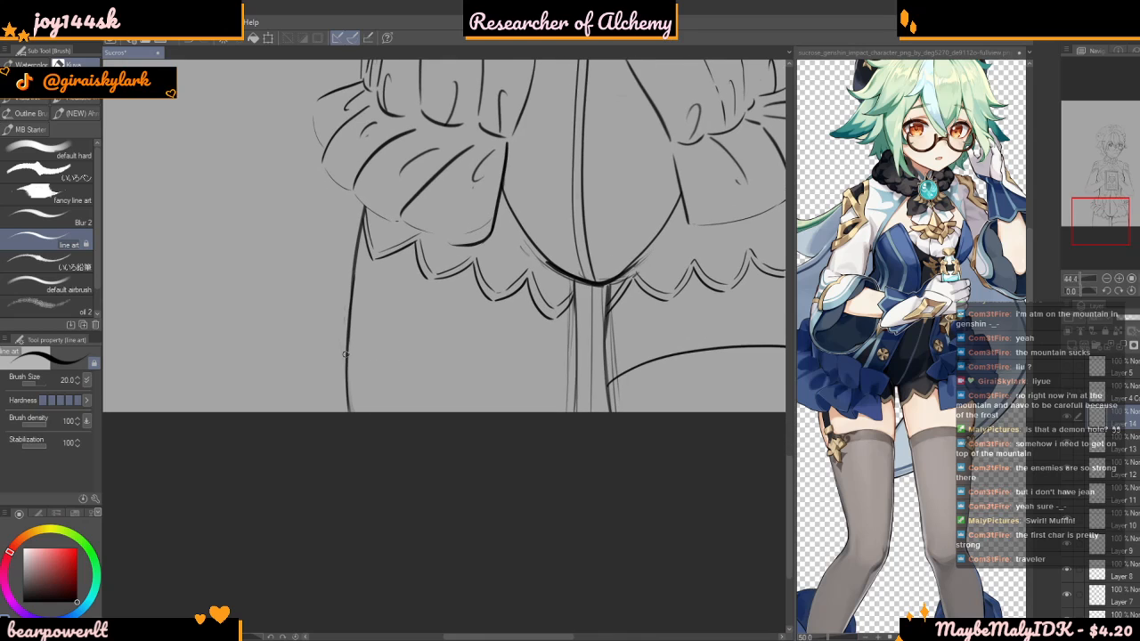
pyautogui.moveTo(348, 350)
pyautogui.mouseDown()
pyautogui.moveTo(441, 339)
pyautogui.moveTo(564, 367)
pyautogui.mouseUp()
pyautogui.hotkey('ctrl', 'z')
pyautogui.moveTo(345, 357)
pyautogui.mouseDown()
pyautogui.moveTo(430, 347)
pyautogui.moveTo(540, 364)
pyautogui.moveTo(581, 394)
pyautogui.mouseUp()
pyautogui.scroll(-2, 474, 423)
pyautogui.scroll(-5, 469, 431)
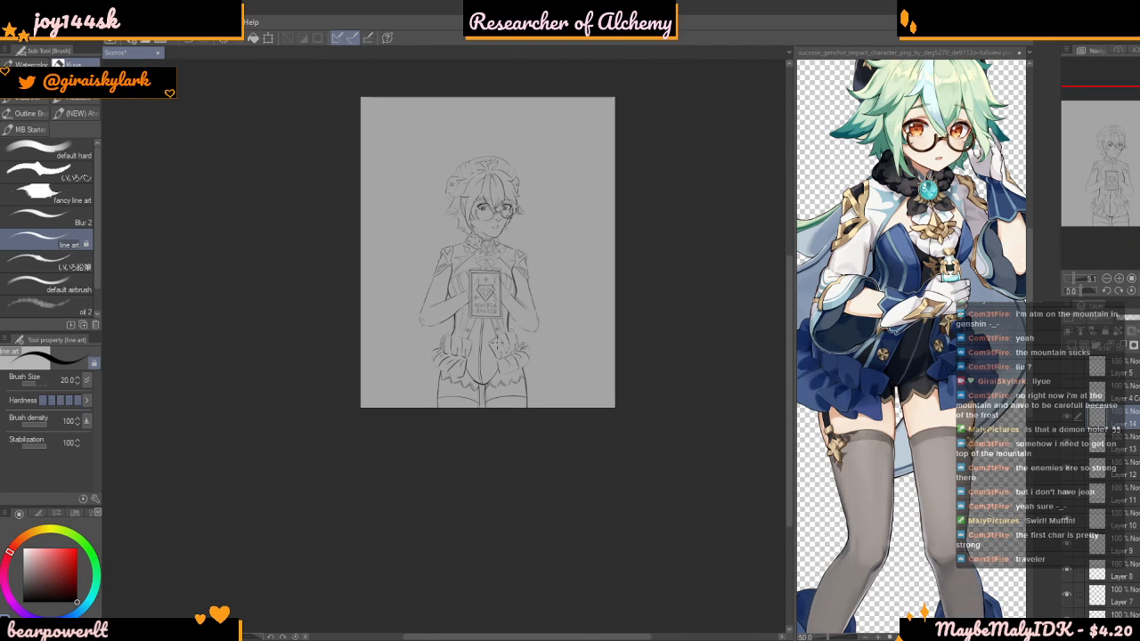
pyautogui.scroll(7, 490, 355)
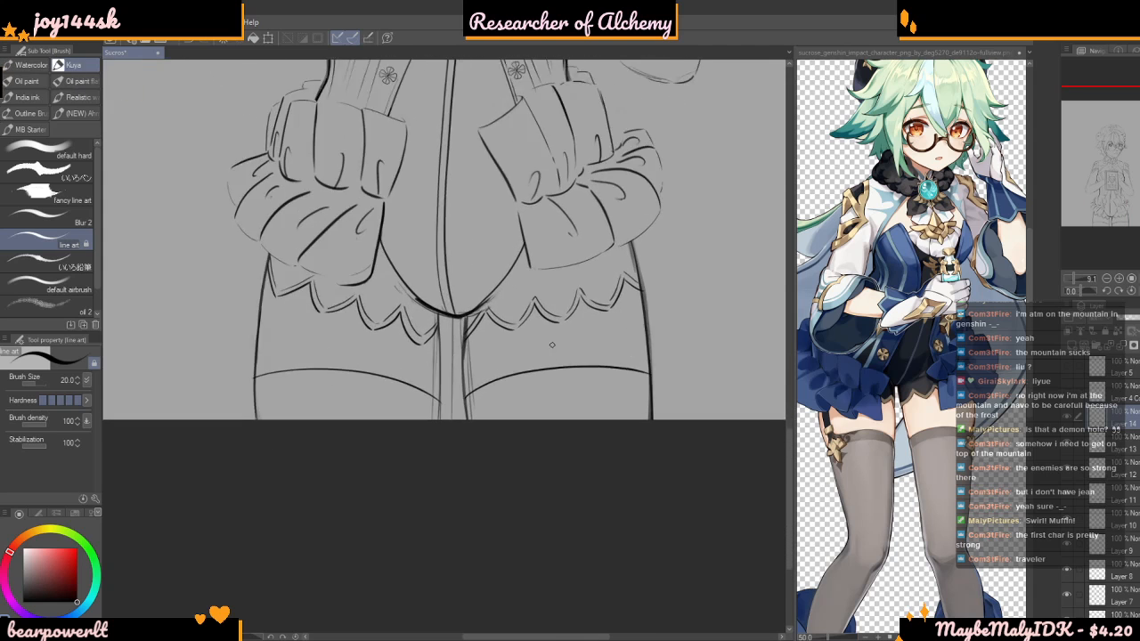
# Select the right-hand thigh's stocking-top line with the Polyline selection and rotate it slightly with a free transform
pyautogui.press('m')
pyautogui.scroll(-3, 305, 317)
pyautogui.click(420, 384)
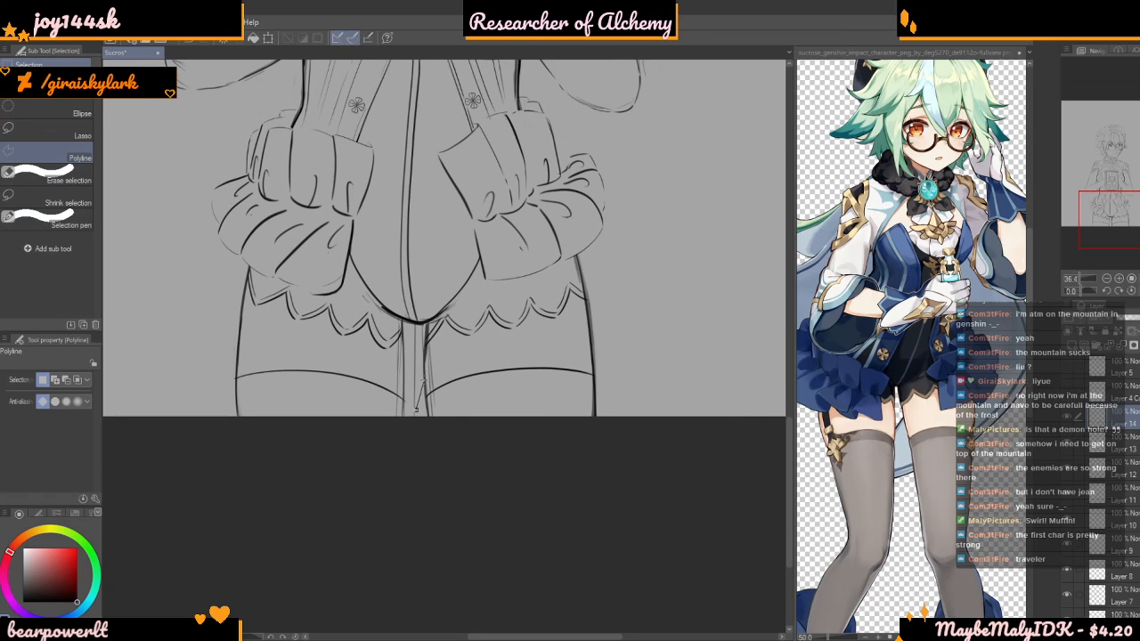
pyautogui.doubleClick(413, 410)
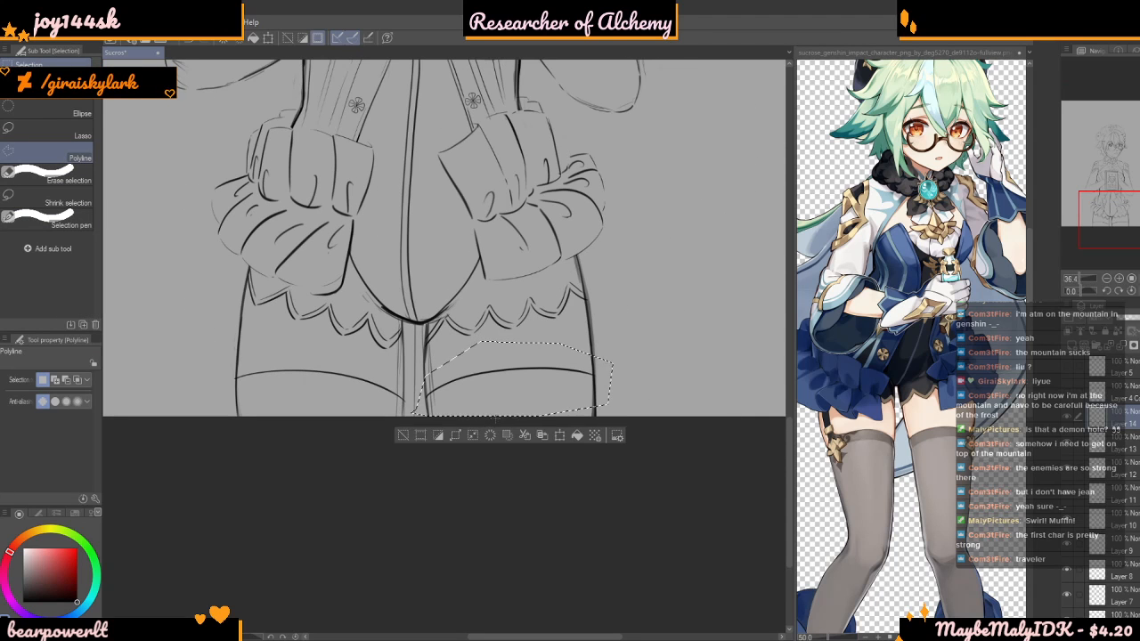
pyautogui.hotkey('ctrl', 't')
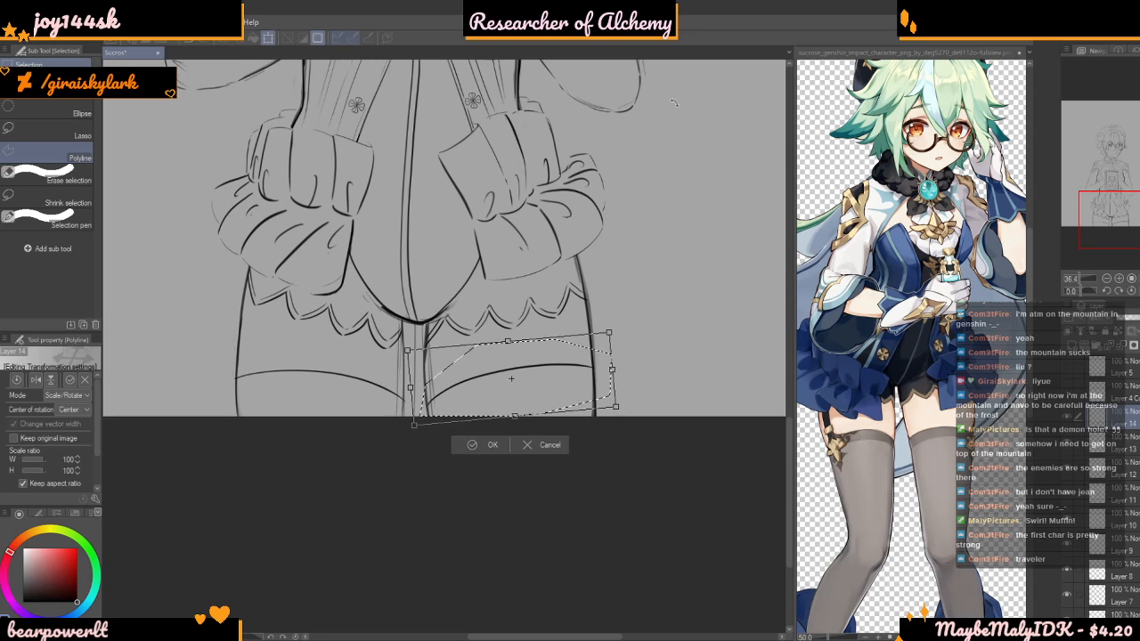
pyautogui.press('Return')
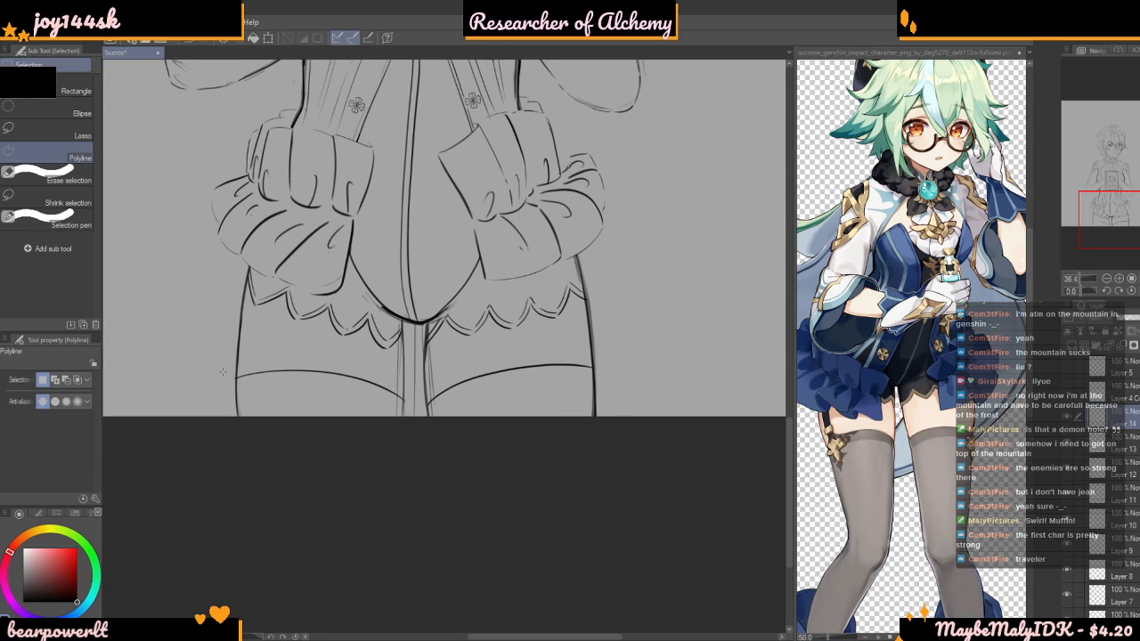
# Outline the left-hand thigh's stocking-top line with a polyline selection, tilt it slightly, deselect and return to the line art brush
pyautogui.click(270, 344)
pyautogui.click(383, 363)
pyautogui.click(398, 386)
pyautogui.click(421, 416)
pyautogui.click(377, 456)
pyautogui.click(262, 450)
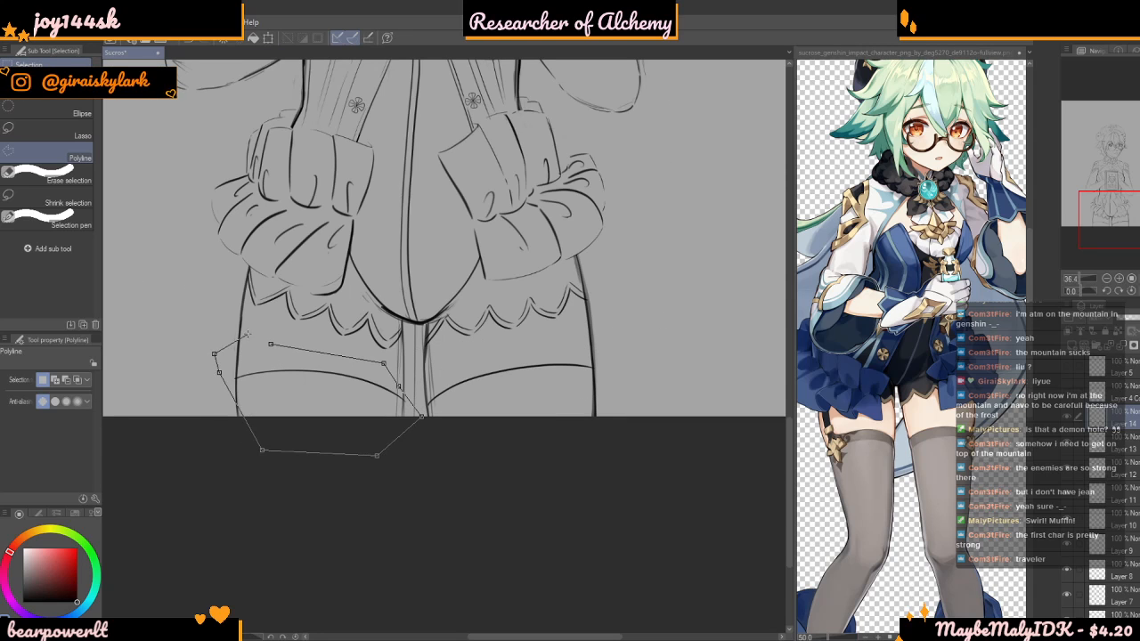
pyautogui.click(271, 347)
pyautogui.hotkey('ctrl', 't')
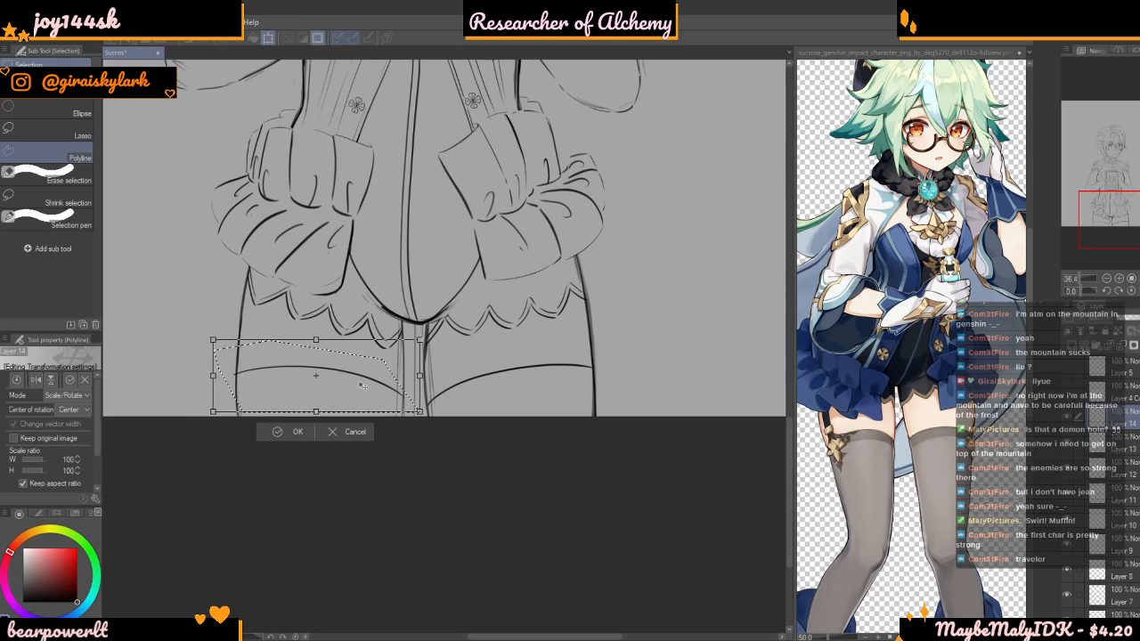
pyautogui.moveTo(367, 370); pyautogui.dragTo(369, 371)
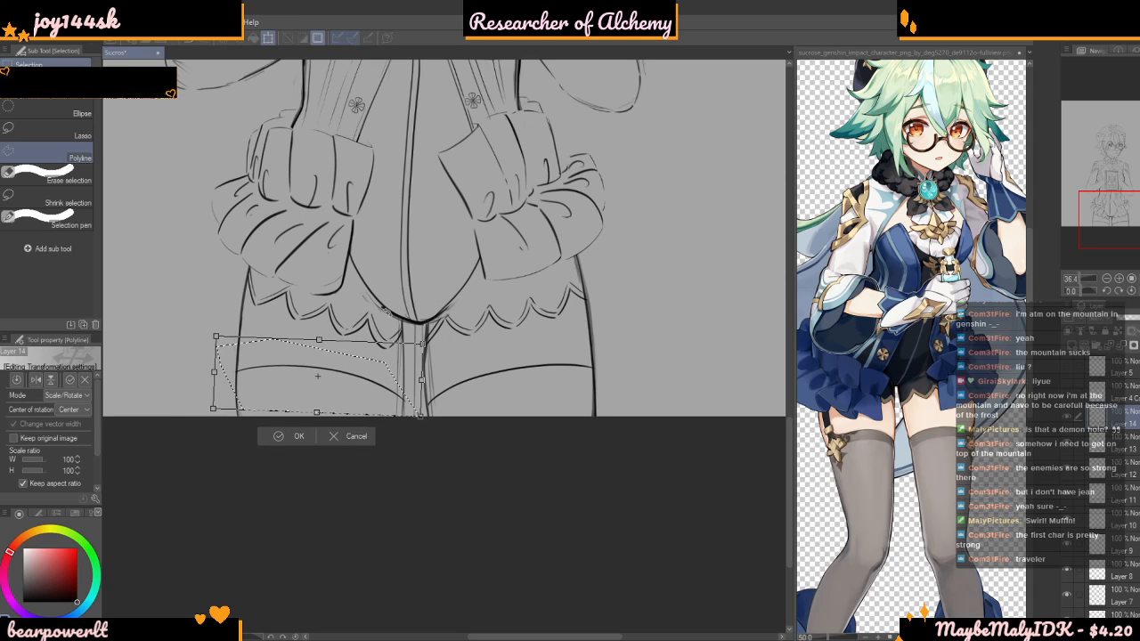
pyautogui.press('Return')
pyautogui.hotkey('ctrl', 'd')
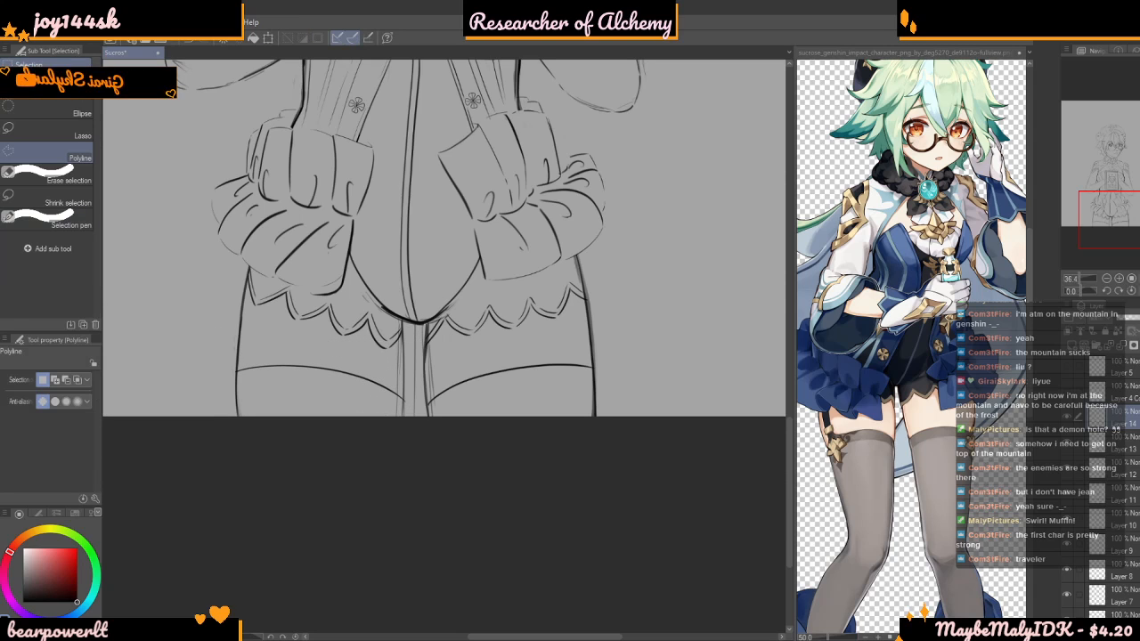
pyautogui.press('b')
# Try to draw a second curved line parallel to the right-hand stocking's top edge to form a cuff
pyautogui.scroll(1, 149, 355)
pyautogui.scroll(1, 242, 359)
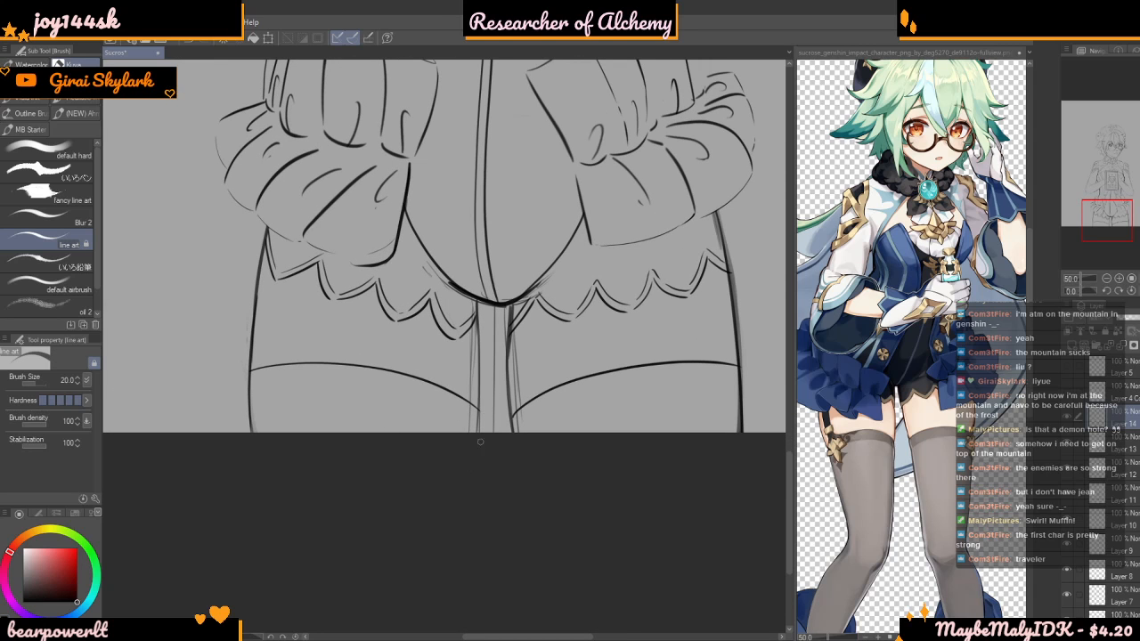
pyautogui.scroll(-6, 481, 401)
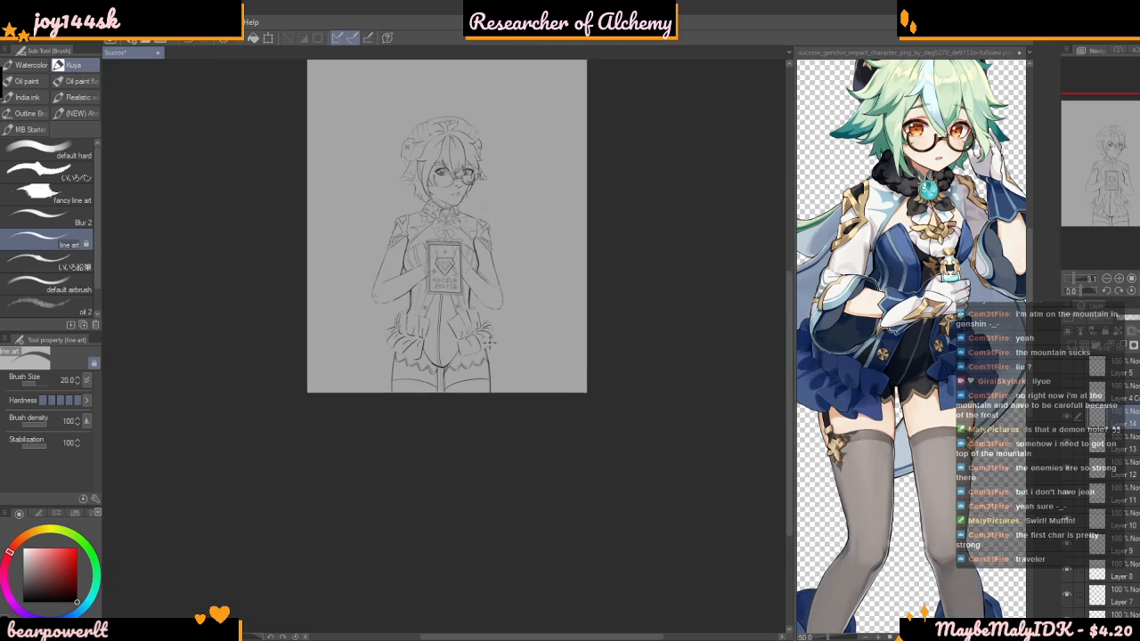
pyautogui.scroll(3, 488, 342)
pyautogui.scroll(2, 499, 335)
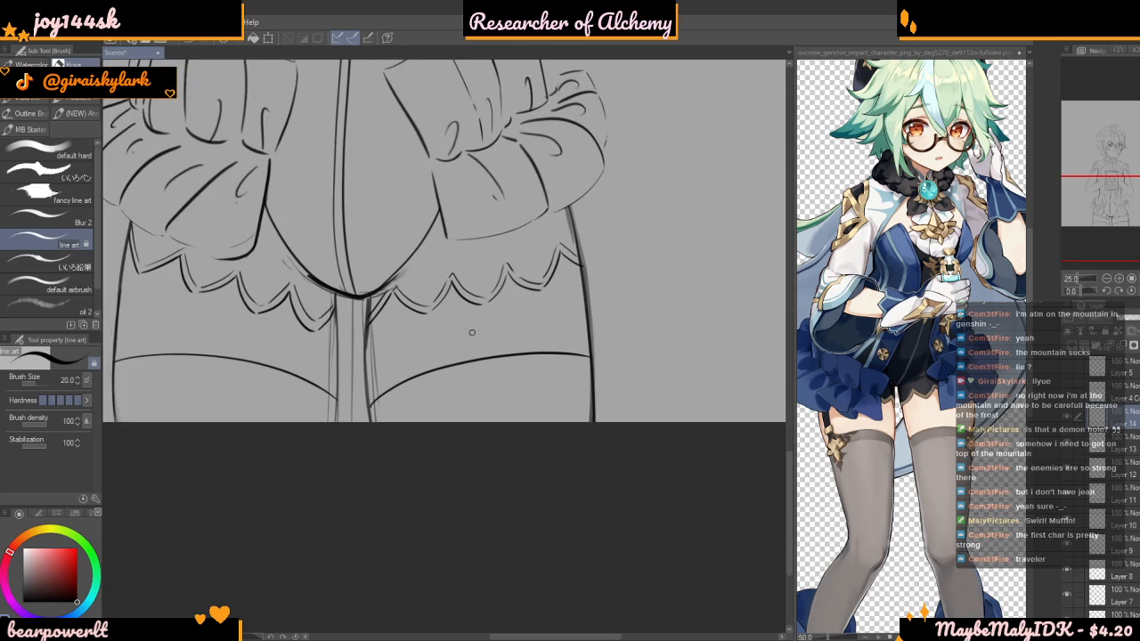
pyautogui.scroll(5, 499, 336)
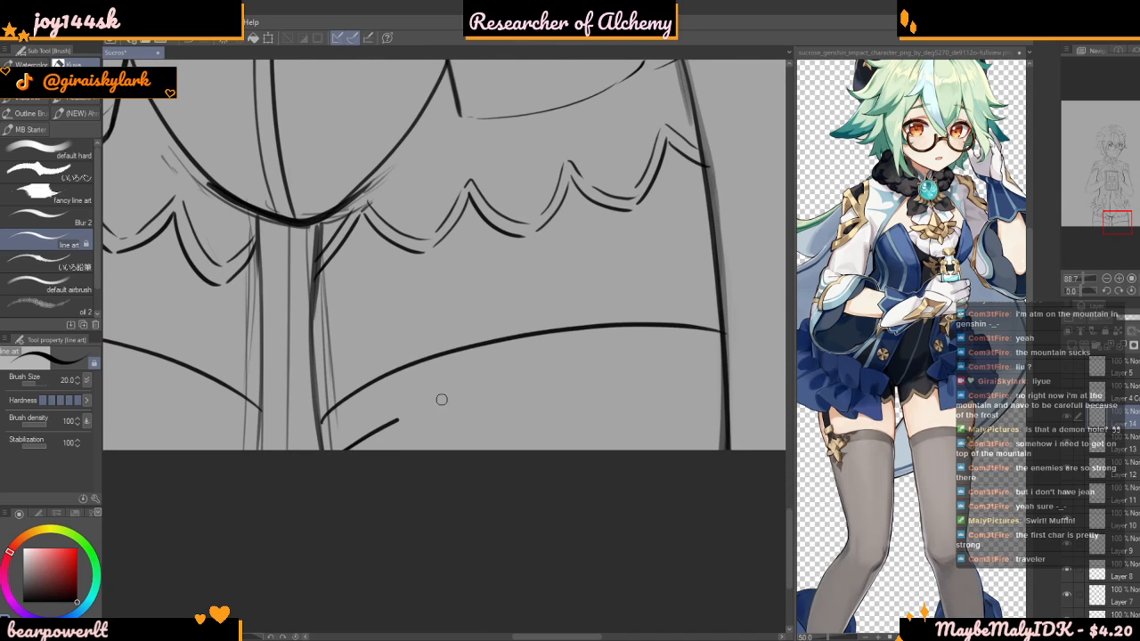
pyautogui.scroll(1, 657, 395)
pyautogui.hotkey('ctrl', 'z')
pyautogui.moveTo(311, 463)
pyautogui.mouseDown()
pyautogui.moveTo(510, 368)
pyautogui.moveTo(664, 357)
pyautogui.moveTo(732, 374)
pyautogui.mouseUp()
pyautogui.scroll(-10, 684, 392)
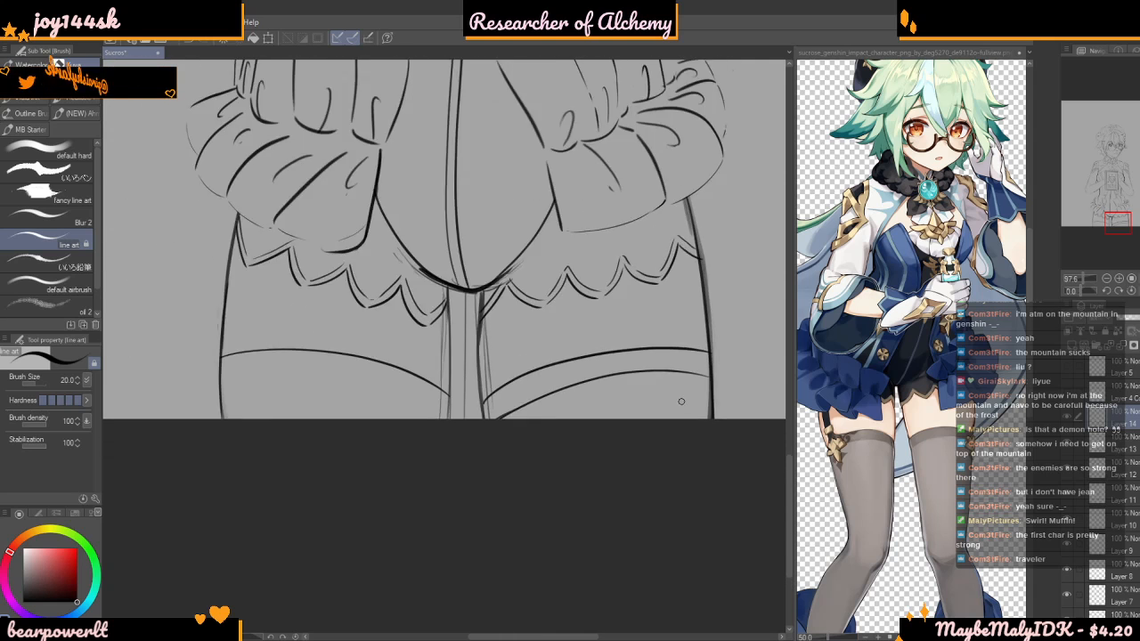
# Undo the right-hand stocking's lower cuff line and redraw it parallel to the top edge at a rotated canvas angle
pyautogui.click(1105, 292)
pyautogui.click(1105, 292)
pyautogui.click(1105, 292)
pyautogui.click(1106, 292)
pyautogui.scroll(5, 609, 343)
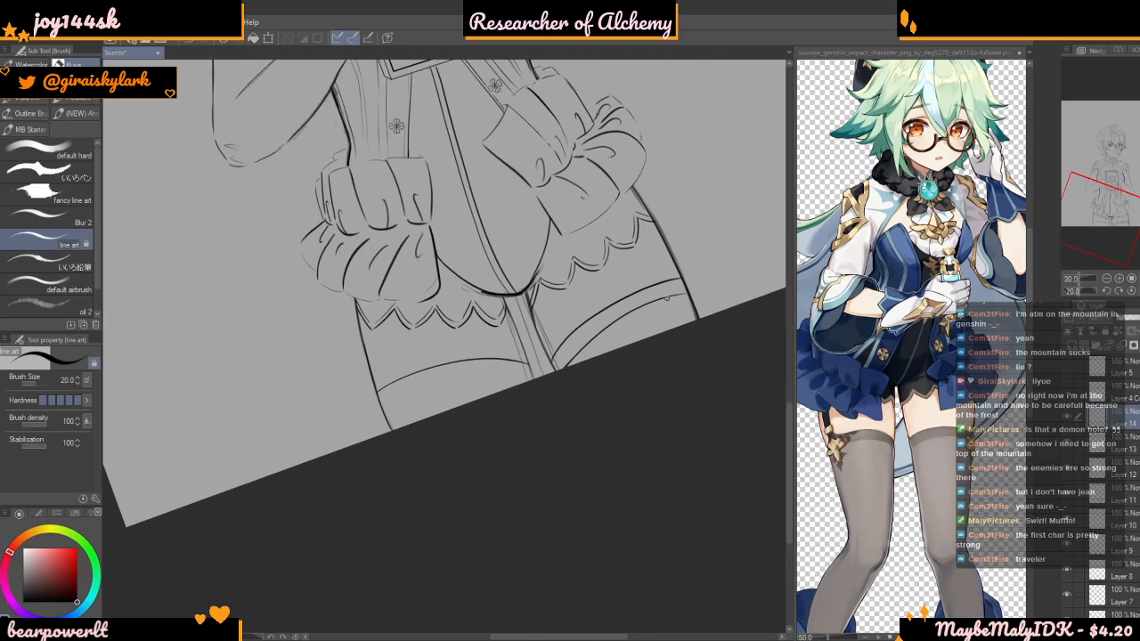
pyautogui.hotkey('ctrl', 'z')
pyautogui.scroll(1, 551, 377)
pyautogui.moveTo(554, 373)
pyautogui.mouseDown()
pyautogui.moveTo(593, 338)
pyautogui.moveTo(711, 273)
pyautogui.moveTo(599, 326)
pyautogui.moveTo(689, 278)
pyautogui.mouseUp()
pyautogui.hotkey('ctrl', 'z')
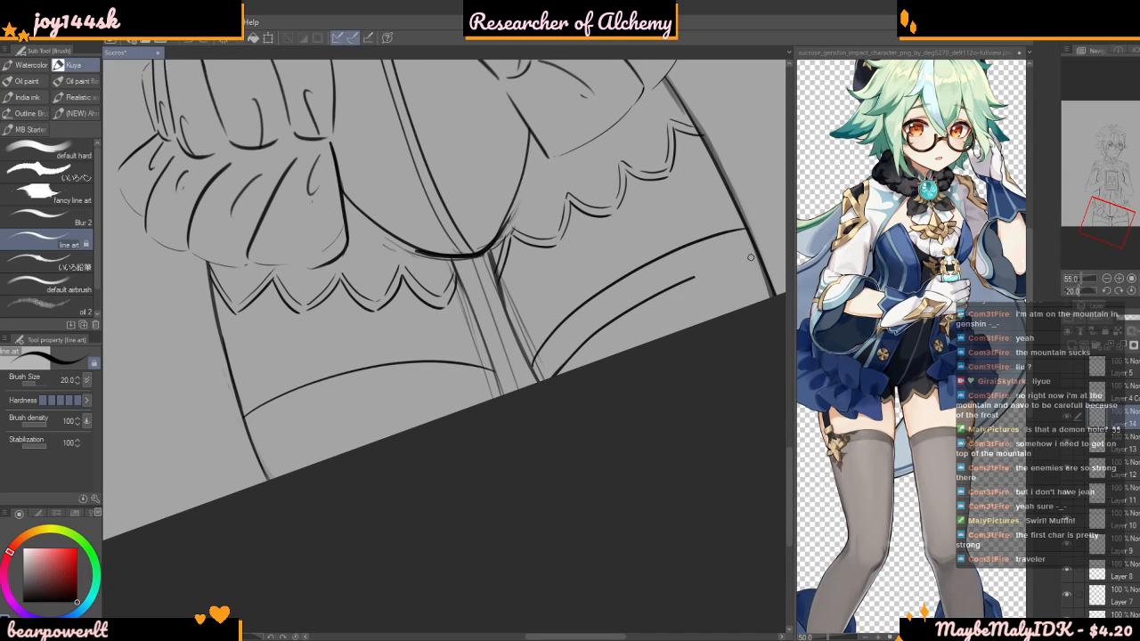
# Draw the lower cuff line on the left-hand stocking parallel to its top edge, and reset the canvas rotation
pyautogui.scroll(-2, 721, 264)
pyautogui.scroll(1, 339, 430)
pyautogui.moveTo(309, 422); pyautogui.dragTo(347, 407)
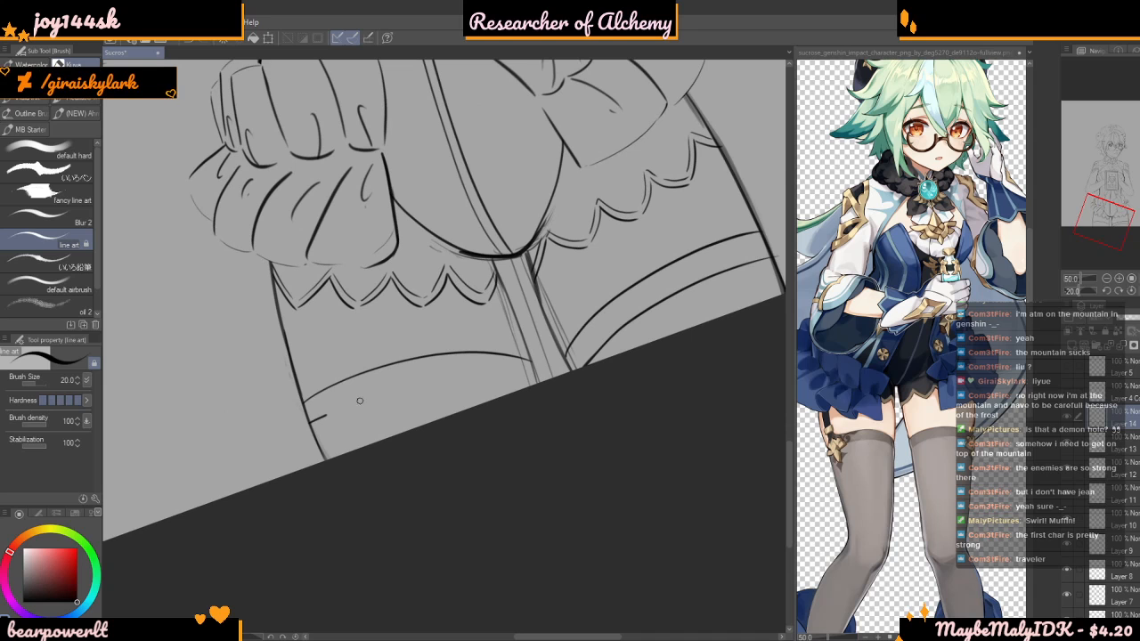
pyautogui.scroll(-4, 547, 394)
pyautogui.scroll(3, 460, 410)
pyautogui.scroll(3, 460, 410)
pyautogui.moveTo(358, 419)
pyautogui.mouseDown()
pyautogui.moveTo(441, 384)
pyautogui.moveTo(529, 368)
pyautogui.mouseUp()
pyautogui.hotkey('ctrl', 'z')
pyautogui.moveTo(354, 420)
pyautogui.mouseDown()
pyautogui.moveTo(465, 377)
pyautogui.moveTo(537, 373)
pyautogui.mouseUp()
pyautogui.scroll(-4, 565, 385)
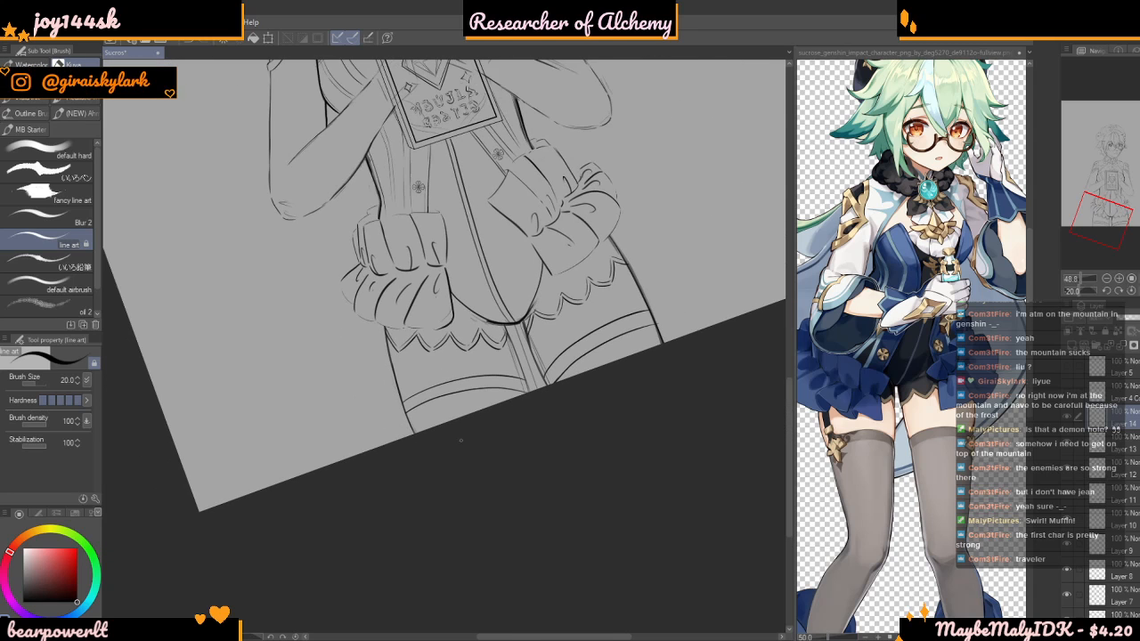
pyautogui.scroll(4, 394, 437)
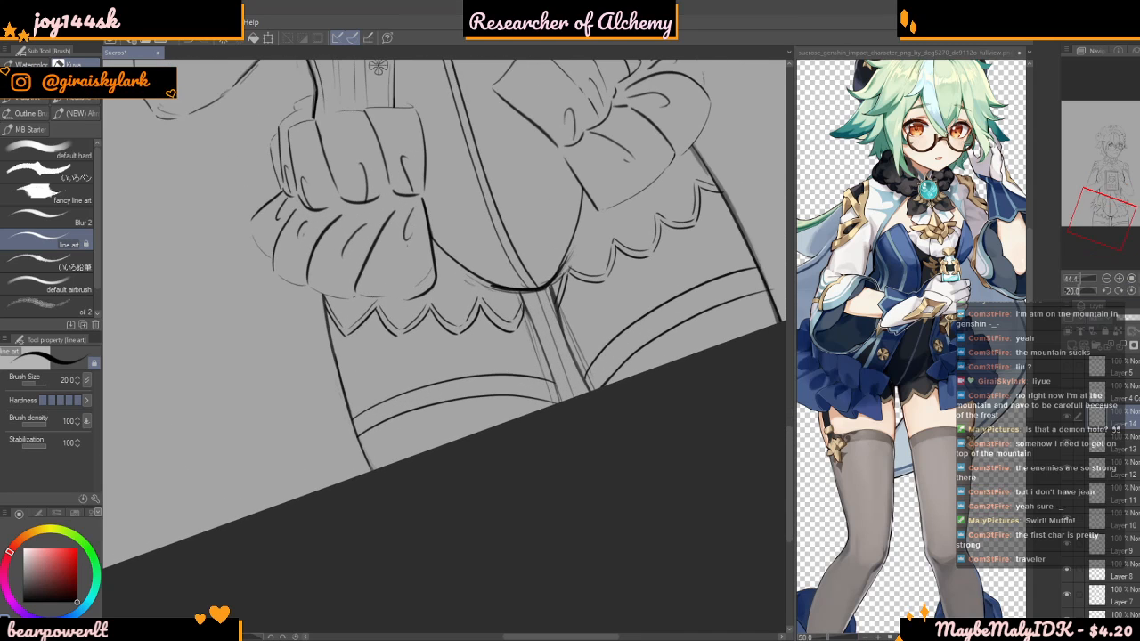
pyautogui.click(1132, 291)
# Draw a solid black scroll ornament with a pointed tail inside the left-hand stocking's cuff, following the reference picture's stocking pattern
pyautogui.click(856, 466)
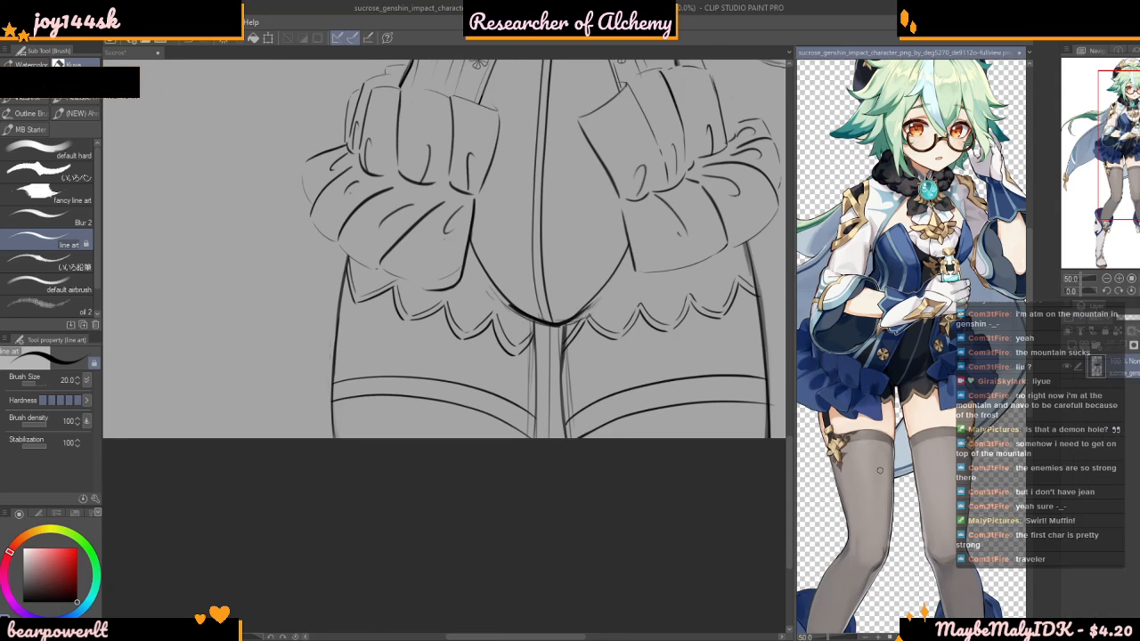
pyautogui.scroll(-2, 856, 467)
pyautogui.scroll(5, 931, 380)
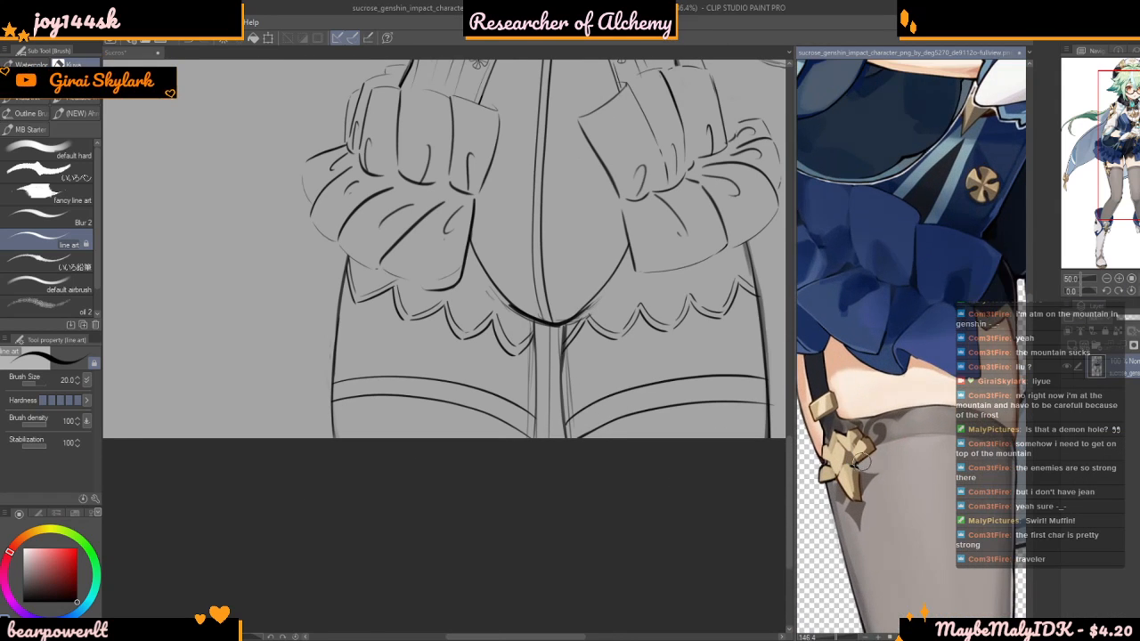
pyautogui.scroll(2, 931, 379)
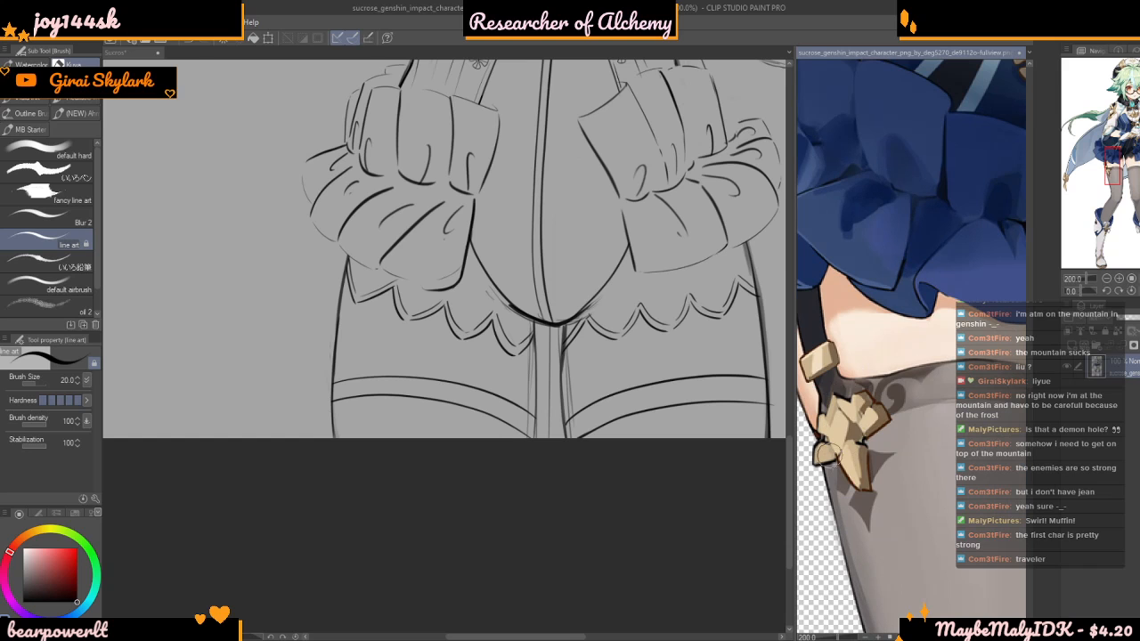
pyautogui.scroll(1, 834, 456)
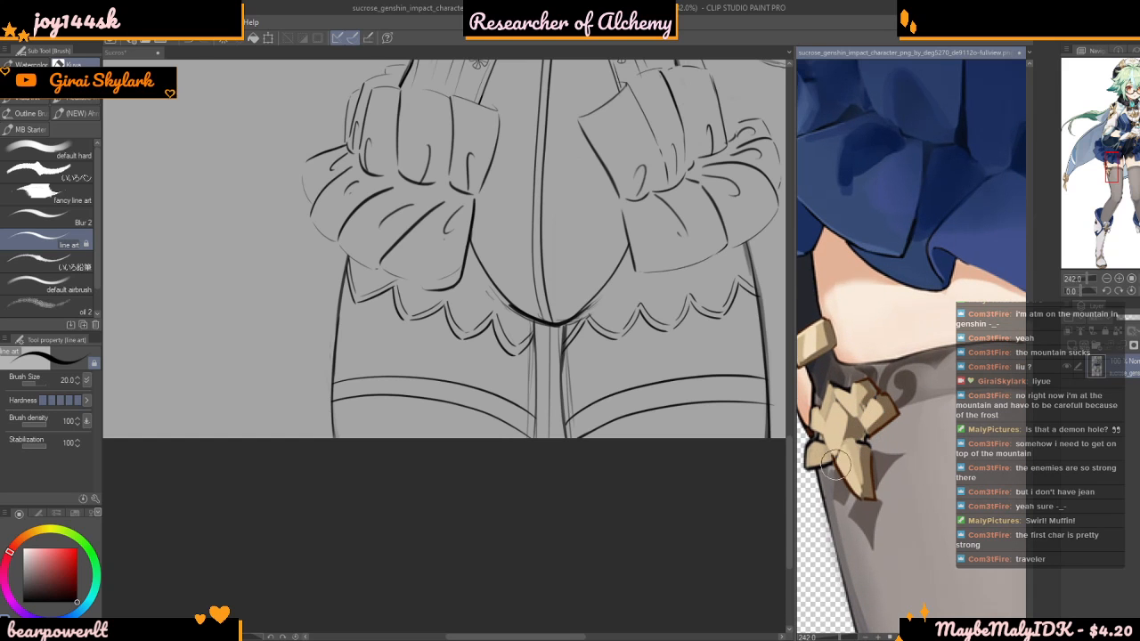
pyautogui.scroll(4, 392, 375)
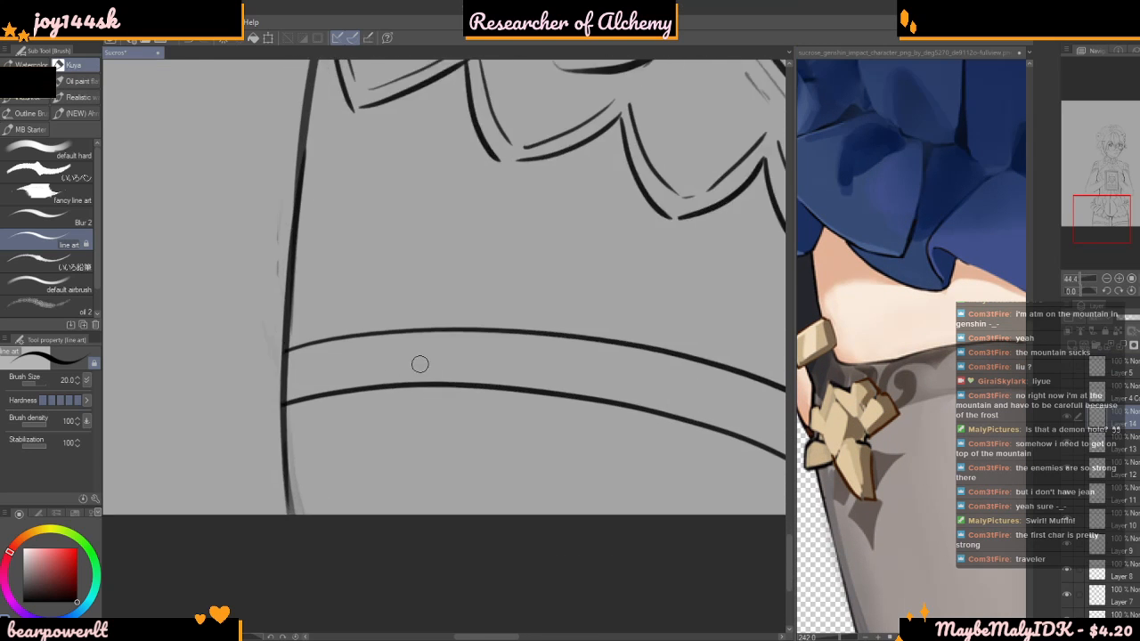
pyautogui.scroll(2, 405, 375)
pyautogui.moveTo(456, 328); pyautogui.dragTo(433, 335)
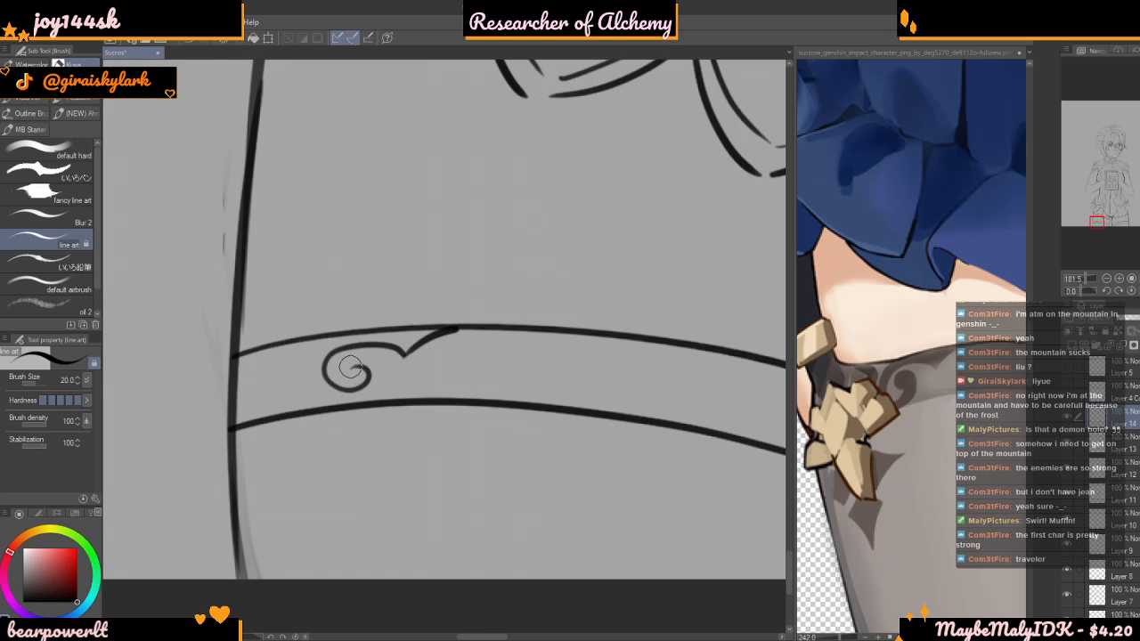
pyautogui.moveTo(359, 373)
pyautogui.mouseDown()
pyautogui.moveTo(361, 404)
pyautogui.moveTo(318, 406)
pyautogui.moveTo(304, 369)
pyautogui.moveTo(312, 340)
pyautogui.mouseUp()
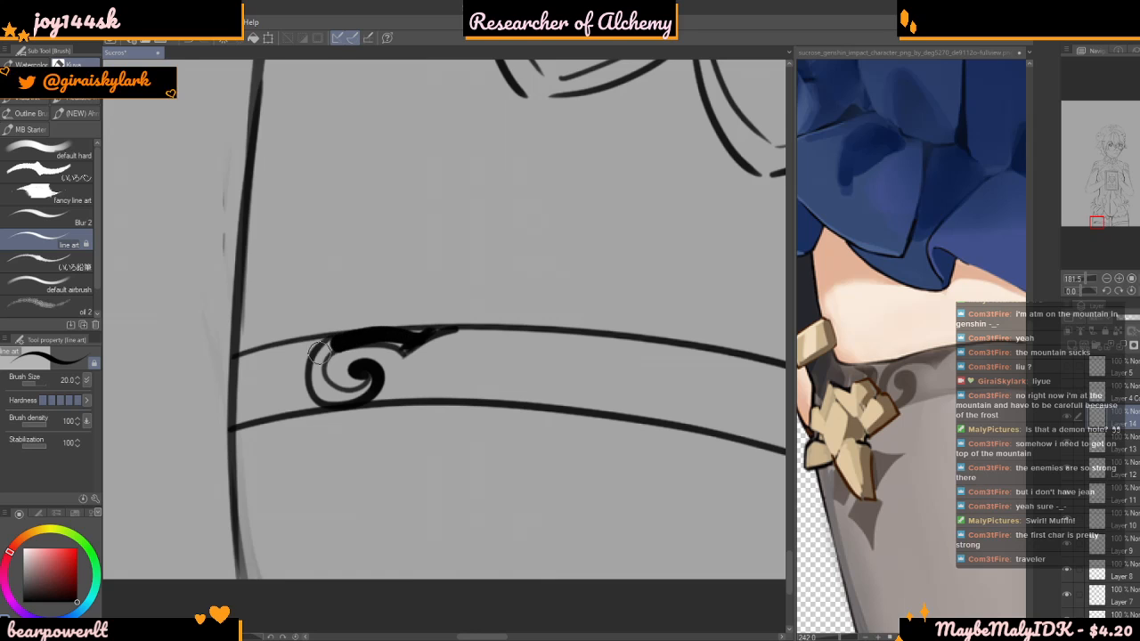
pyautogui.moveTo(311, 383)
pyautogui.mouseDown()
pyautogui.moveTo(354, 405)
pyautogui.moveTo(372, 393)
pyautogui.moveTo(373, 371)
pyautogui.moveTo(364, 363)
pyautogui.moveTo(358, 387)
pyautogui.moveTo(333, 394)
pyautogui.moveTo(317, 377)
pyautogui.moveTo(320, 355)
pyautogui.moveTo(341, 340)
pyautogui.moveTo(402, 339)
pyautogui.mouseUp()
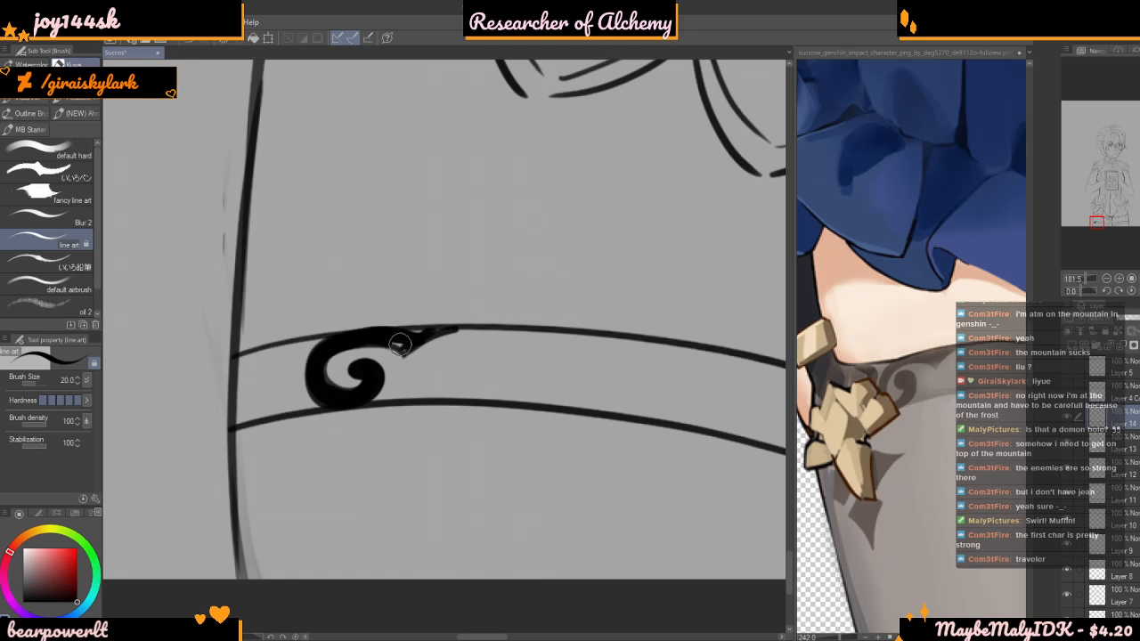
# Add a second, smaller black curl facing the scroll ornament at the outer edge of the left-hand stocking's cuff
pyautogui.scroll(-6, 454, 328)
pyautogui.scroll(5, 434, 324)
pyautogui.scroll(-1, 470, 422)
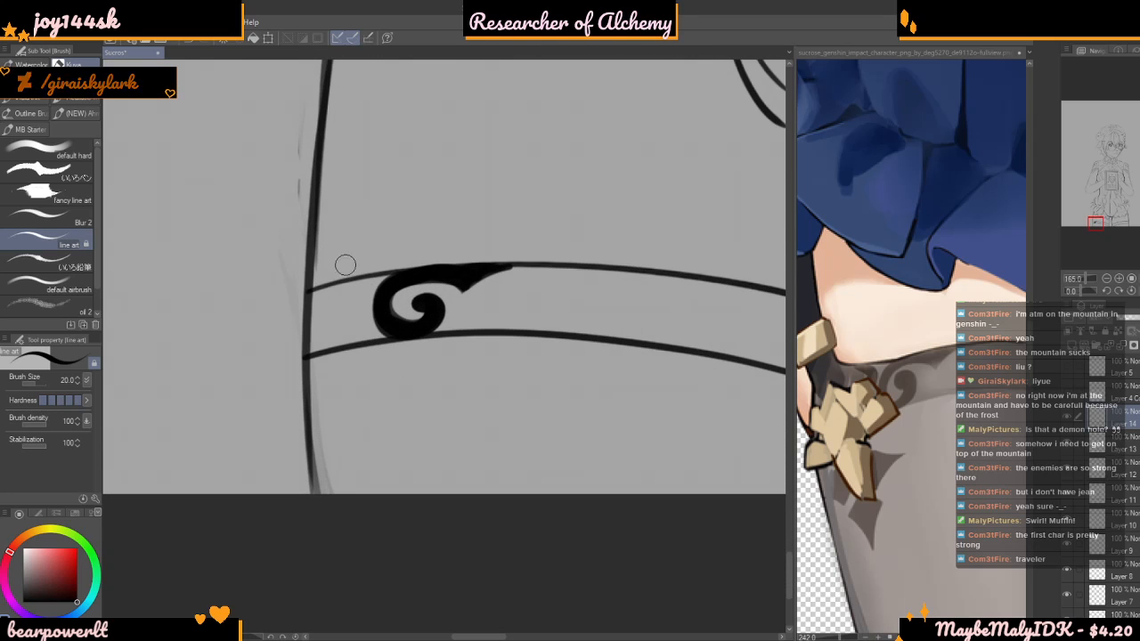
pyautogui.moveTo(345, 337); pyautogui.dragTo(303, 361)
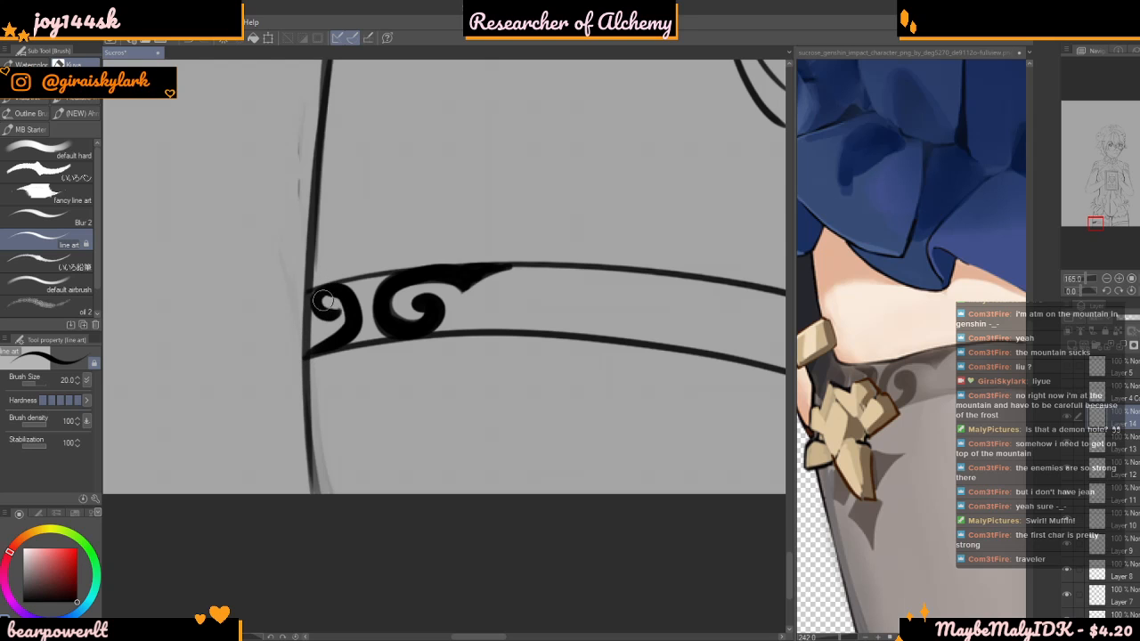
# Draw a solid black pointed diamond at the left-hand stocking's outer edge, below the cuff, following the reference pattern
pyautogui.scroll(-4, 347, 304)
pyautogui.scroll(4, 379, 326)
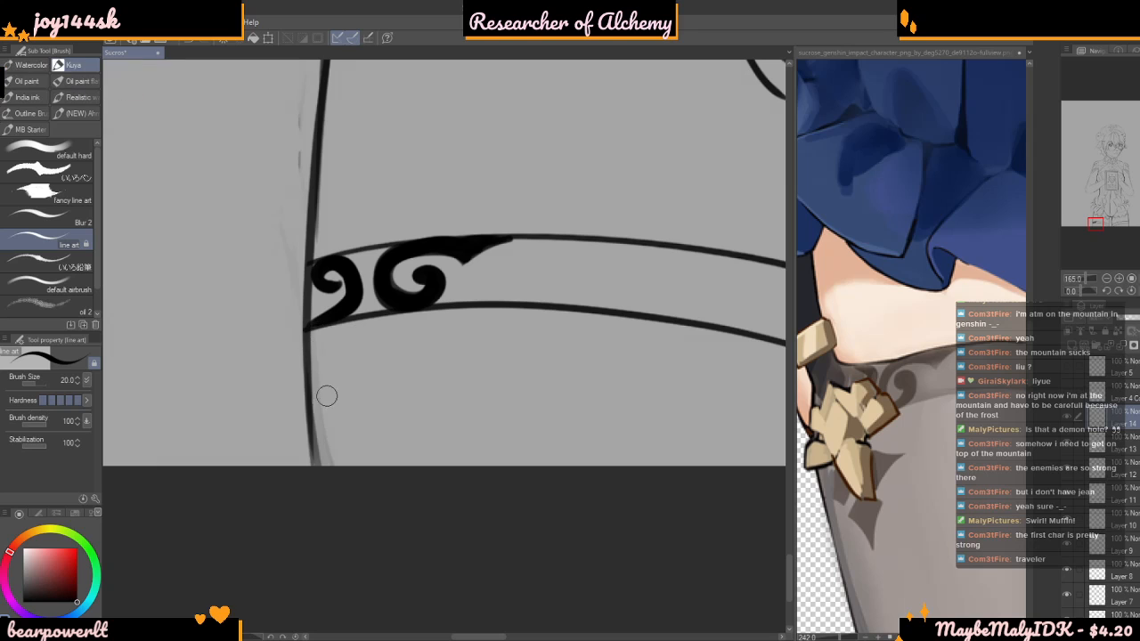
pyautogui.moveTo(322, 375)
pyautogui.mouseDown()
pyautogui.moveTo(308, 404)
pyautogui.moveTo(322, 377)
pyautogui.moveTo(347, 403)
pyautogui.moveTo(326, 464)
pyautogui.mouseUp()
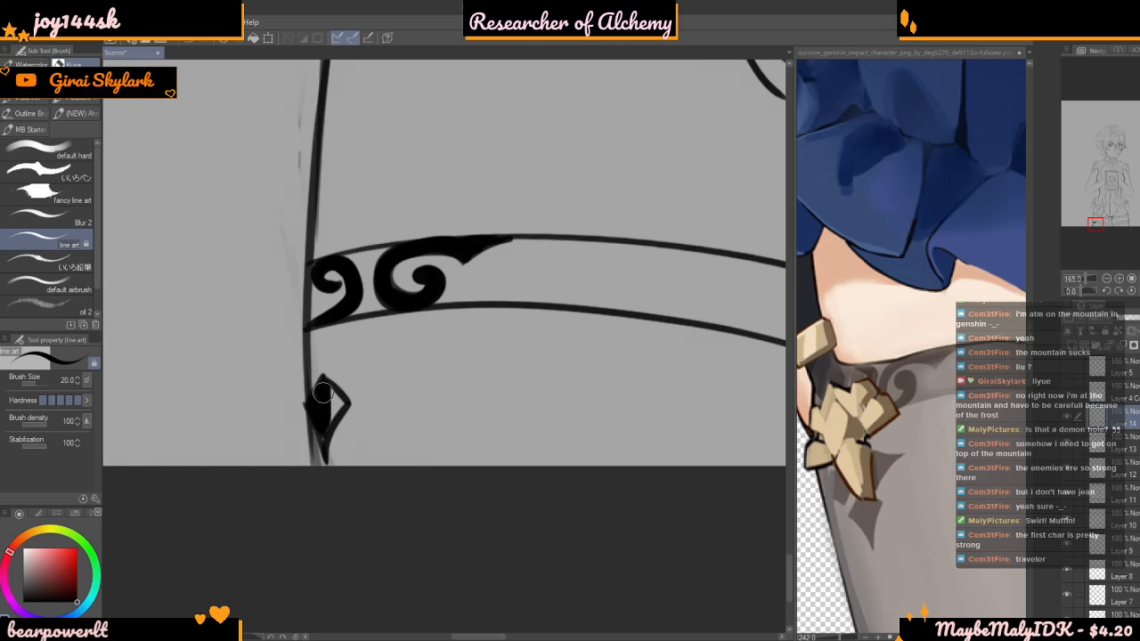
pyautogui.scroll(-3, 323, 447)
pyautogui.scroll(5, 348, 379)
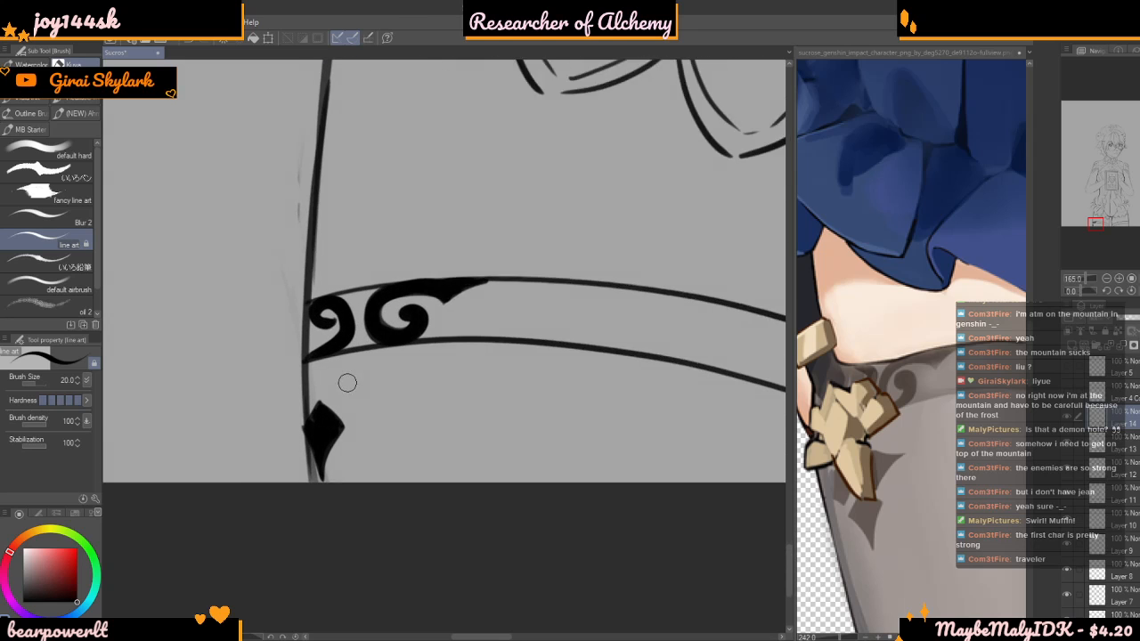
# Draw a solid black petal with its tapered tip pointing inward, between the left-hand stocking's cuff and the diamond
pyautogui.moveTo(318, 391)
pyautogui.mouseDown()
pyautogui.moveTo(344, 414)
pyautogui.moveTo(427, 369)
pyautogui.moveTo(351, 365)
pyautogui.moveTo(344, 351)
pyautogui.mouseUp()
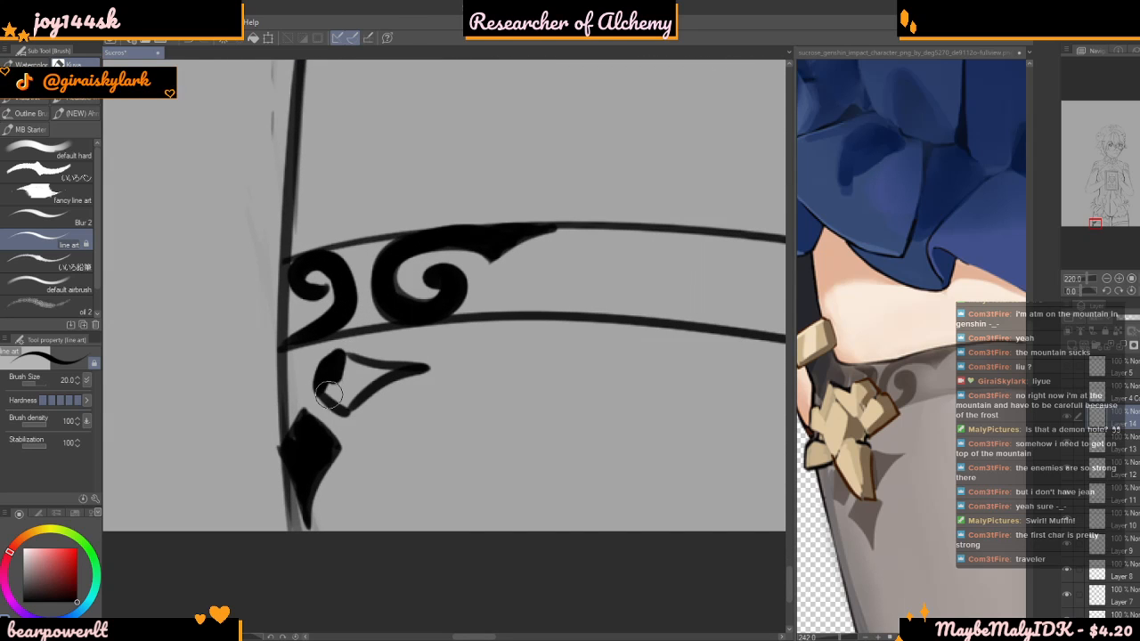
pyautogui.moveTo(358, 379); pyautogui.dragTo(381, 375)
pyautogui.scroll(-1, 377, 375)
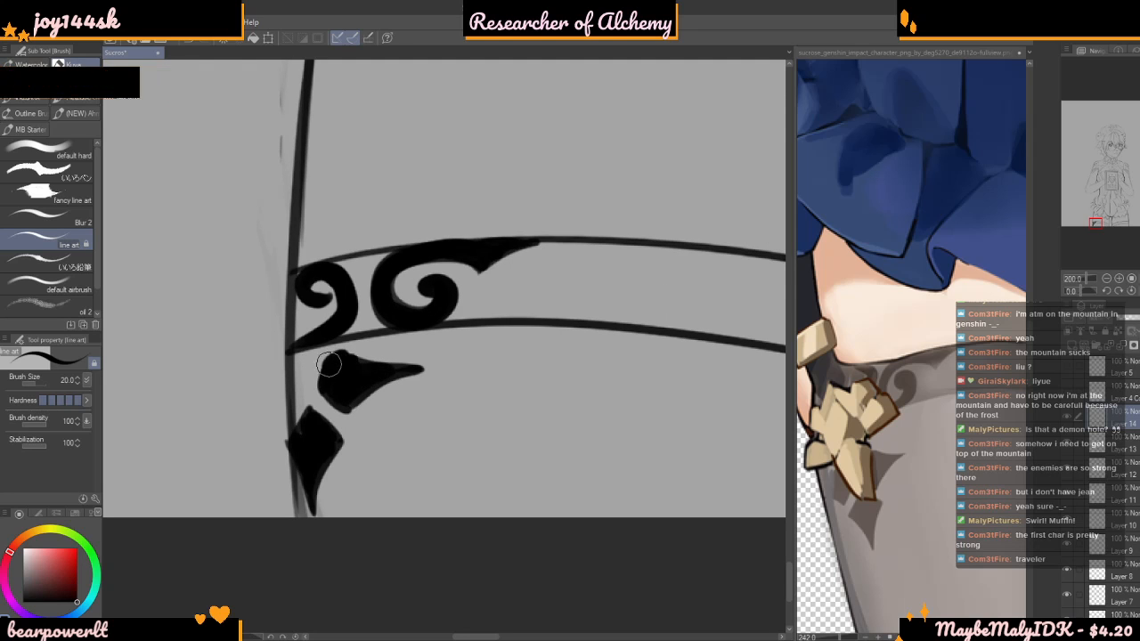
# Add a small black oval on the left-hand stocking's outer edge and a thin spike beneath the curl
pyautogui.scroll(-3, 376, 338)
pyautogui.scroll(3, 377, 325)
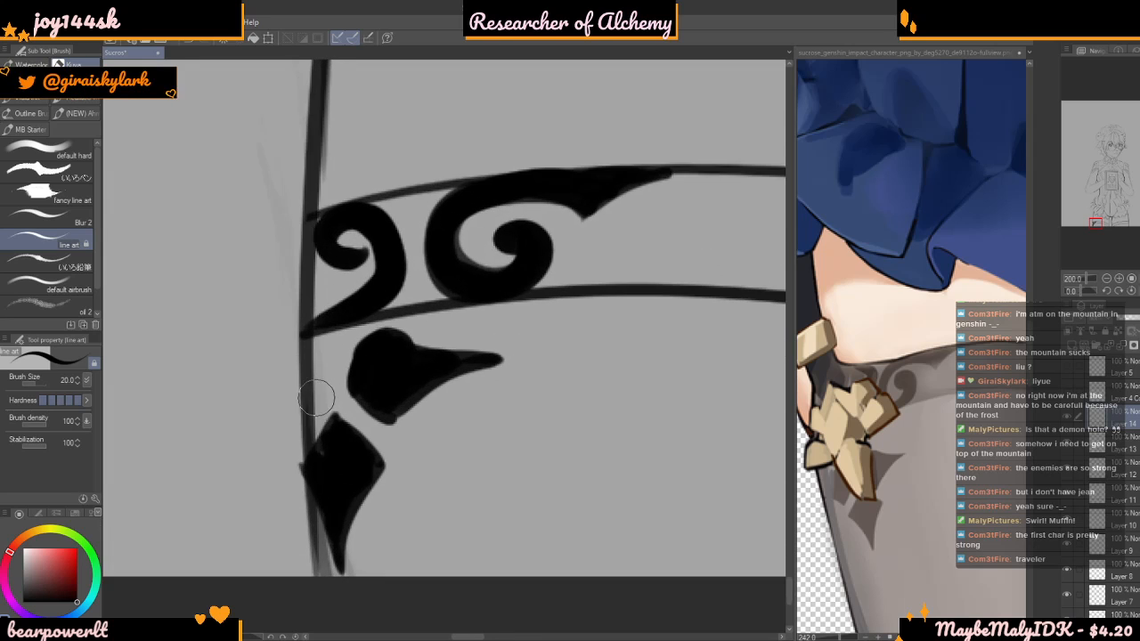
pyautogui.moveTo(305, 354); pyautogui.dragTo(310, 368)
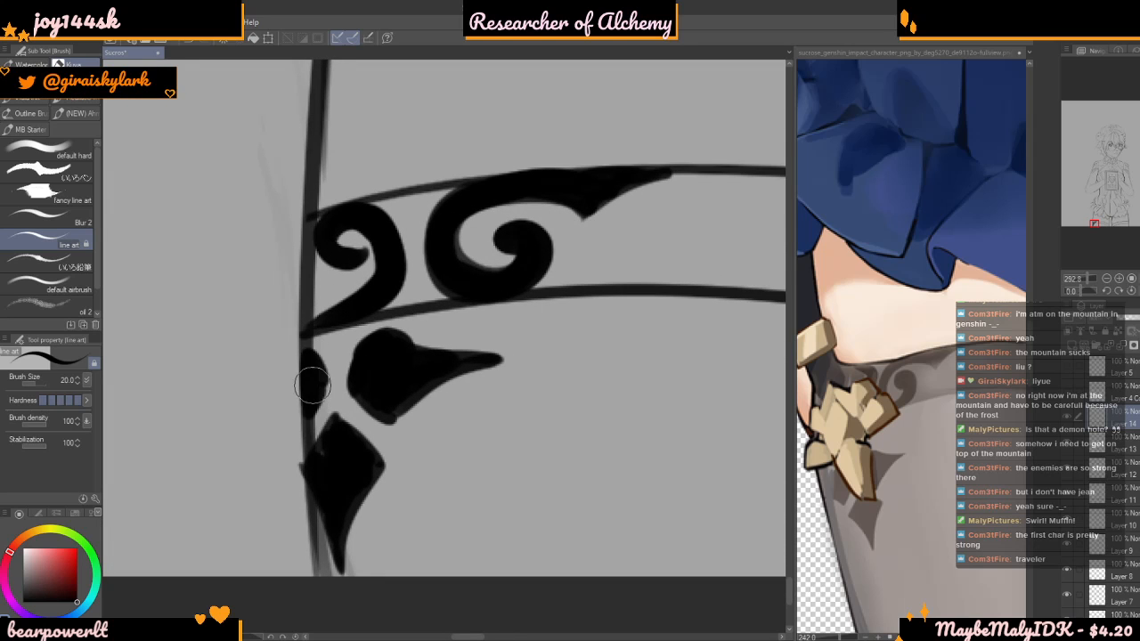
pyautogui.scroll(-8, 330, 327)
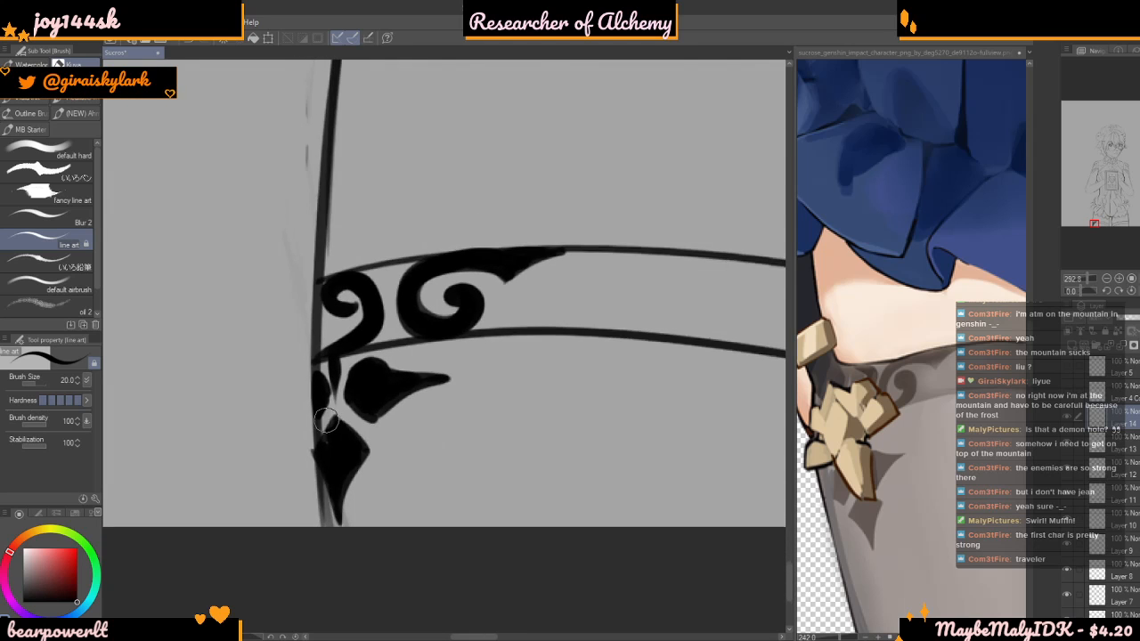
# Check the ornament against the whole figure and both stockings in the reference, and toggle the line art layer's visibility
pyautogui.scroll(-5, 329, 379)
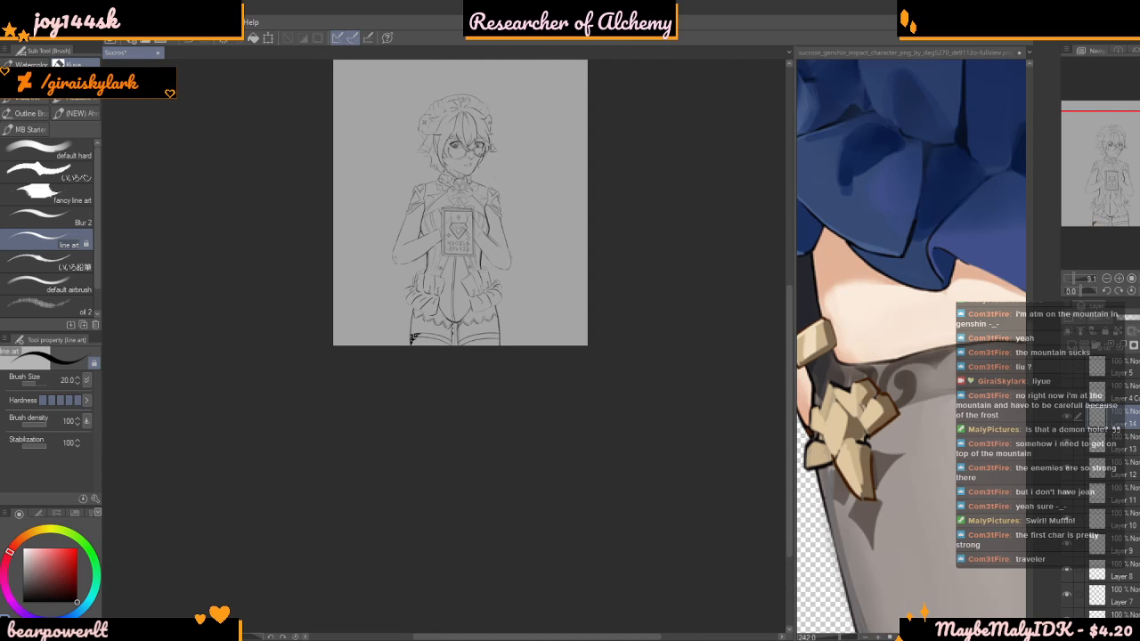
pyautogui.scroll(8, 413, 337)
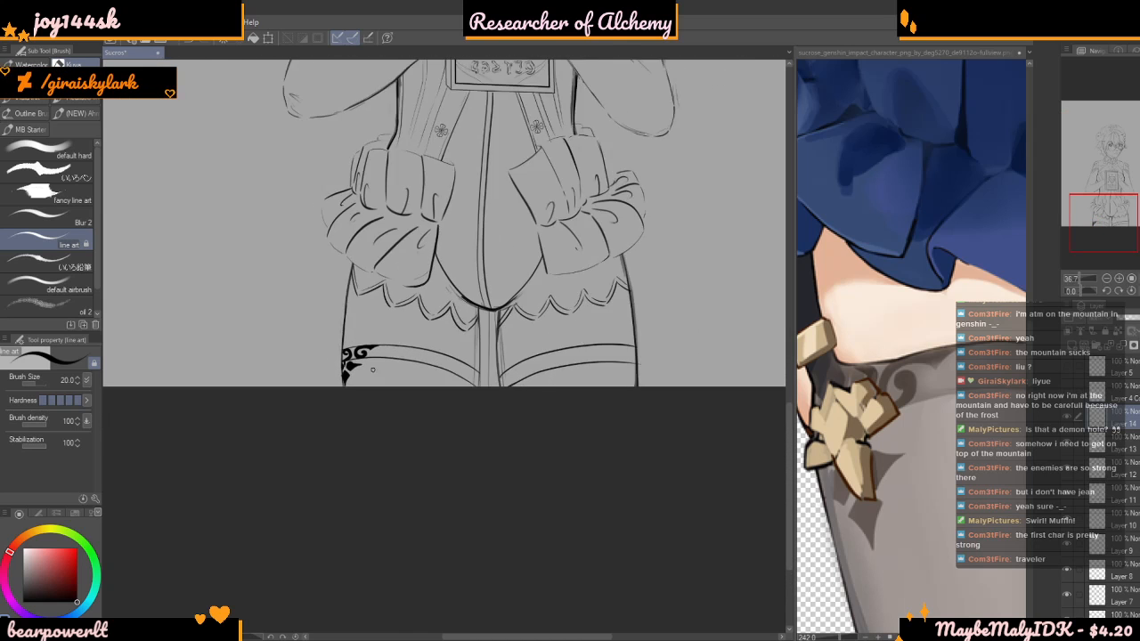
pyautogui.scroll(5, 373, 376)
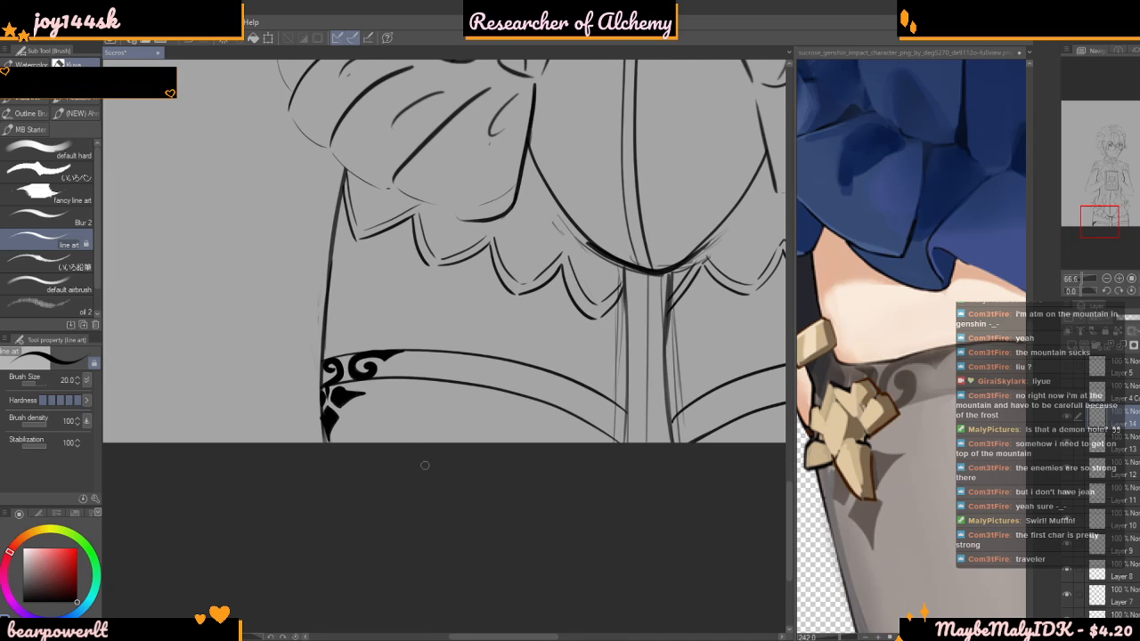
pyautogui.scroll(-8, 437, 505)
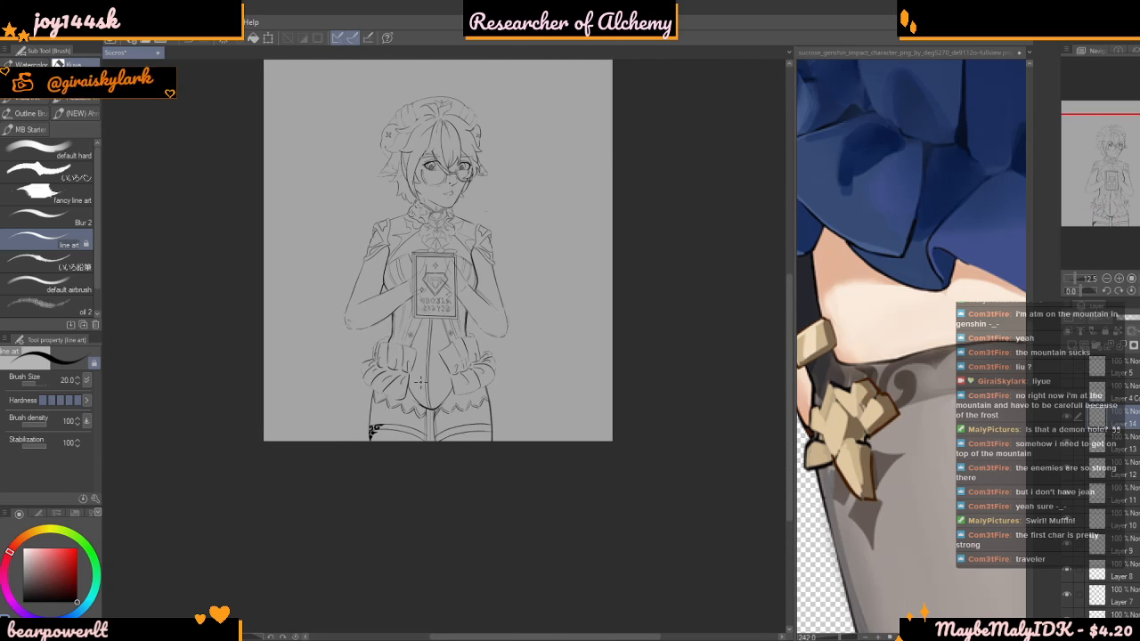
pyautogui.scroll(2, 420, 380)
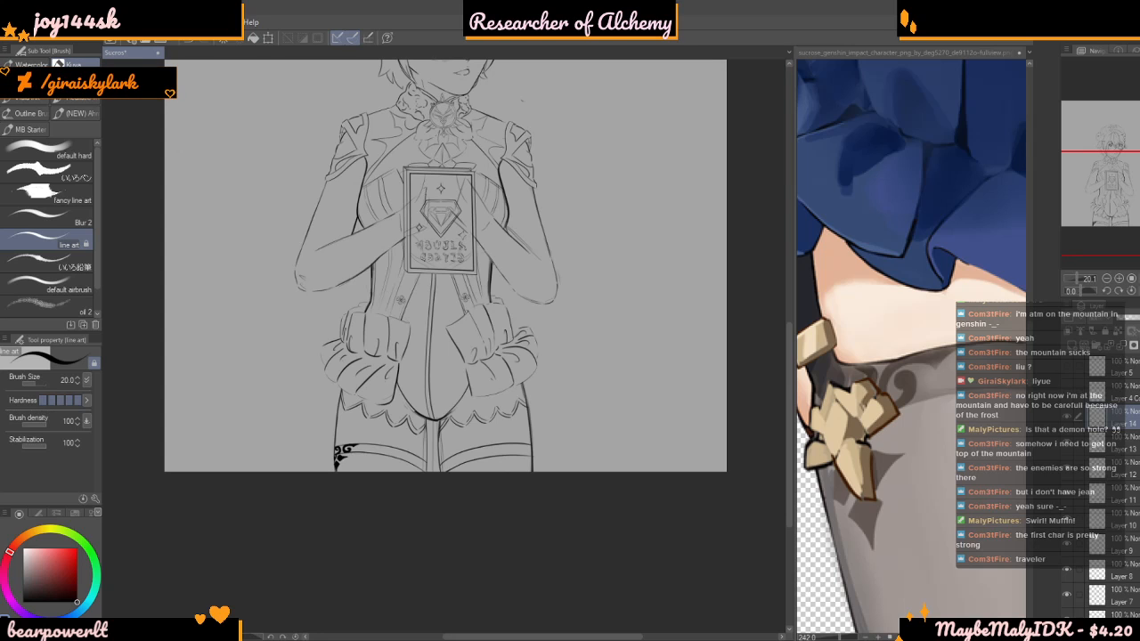
pyautogui.scroll(-4, 499, 504)
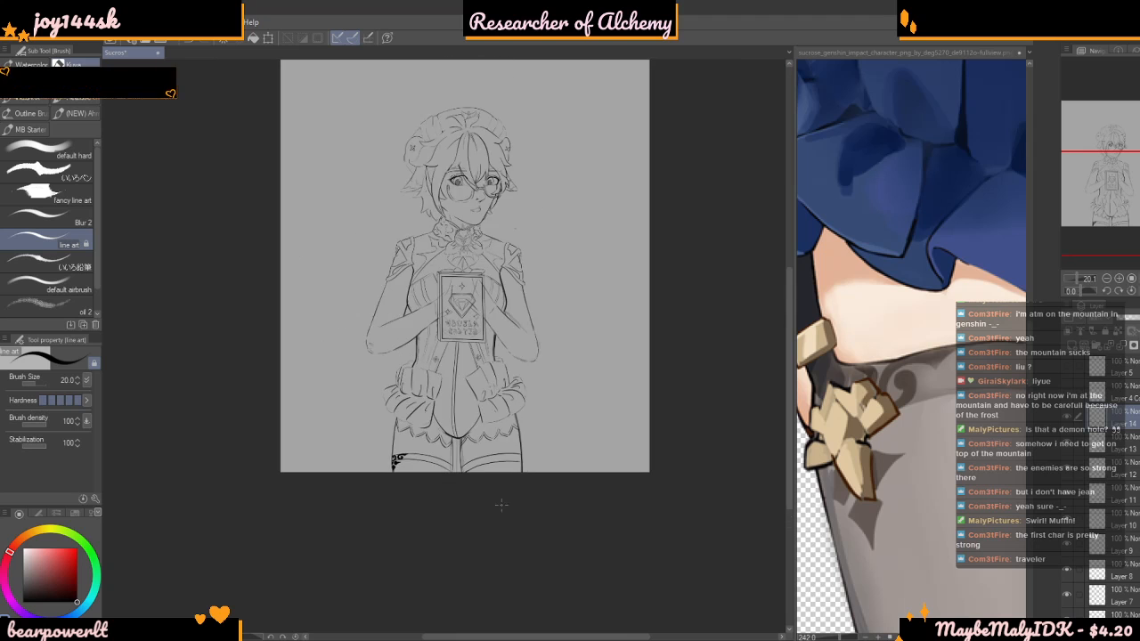
pyautogui.scroll(9, 509, 517)
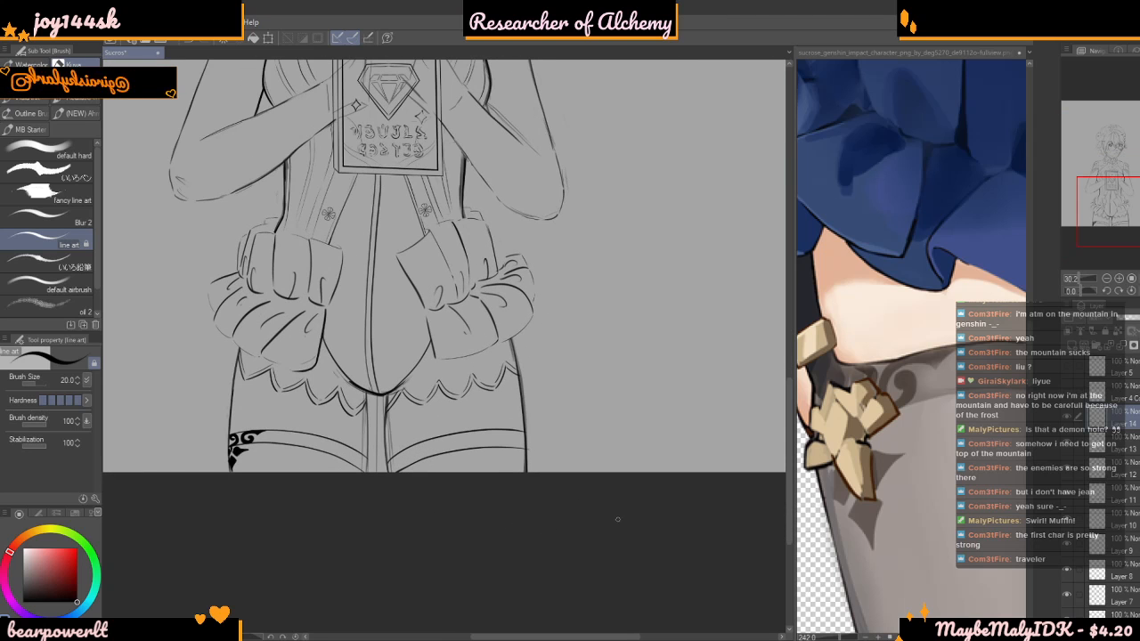
pyautogui.scroll(3, 547, 526)
pyautogui.scroll(-8, 917, 547)
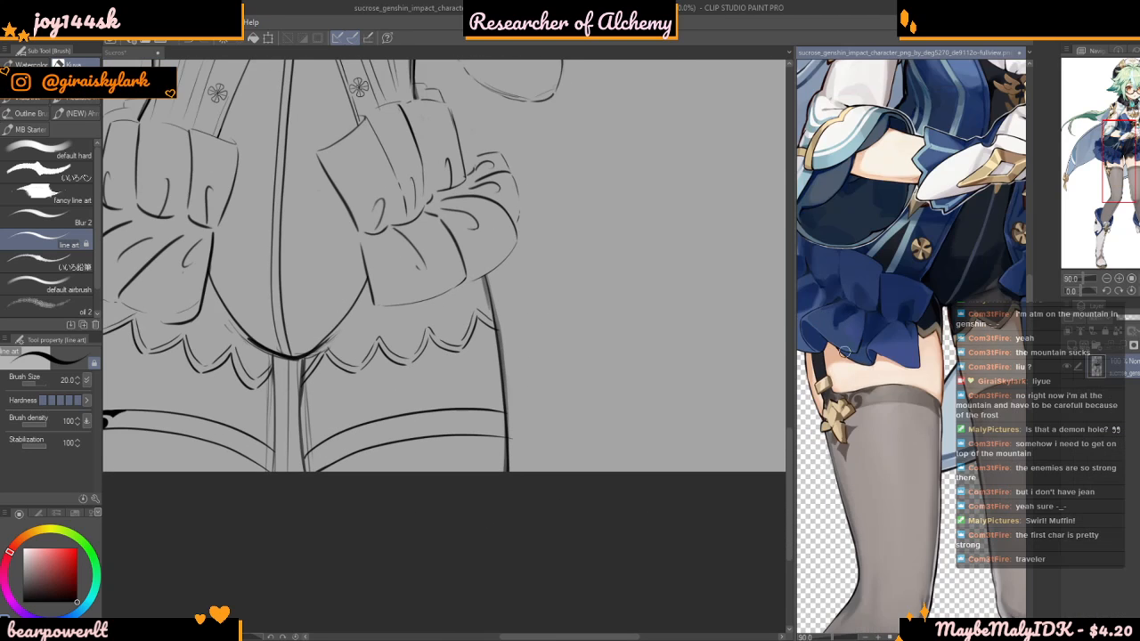
pyautogui.scroll(8, 918, 547)
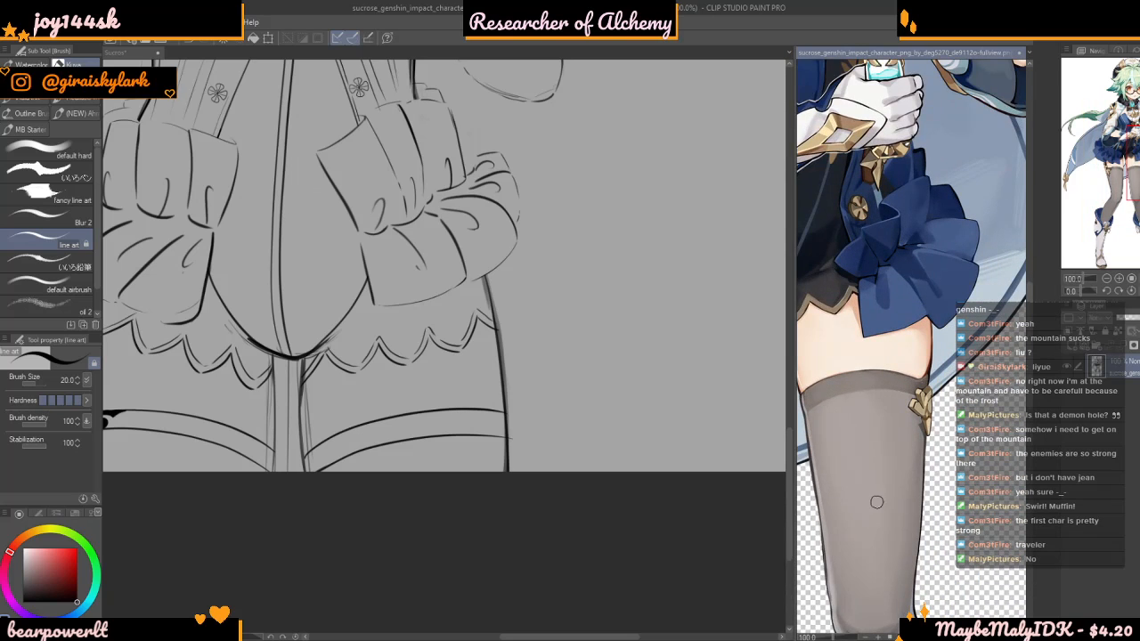
pyautogui.scroll(-3, 534, 529)
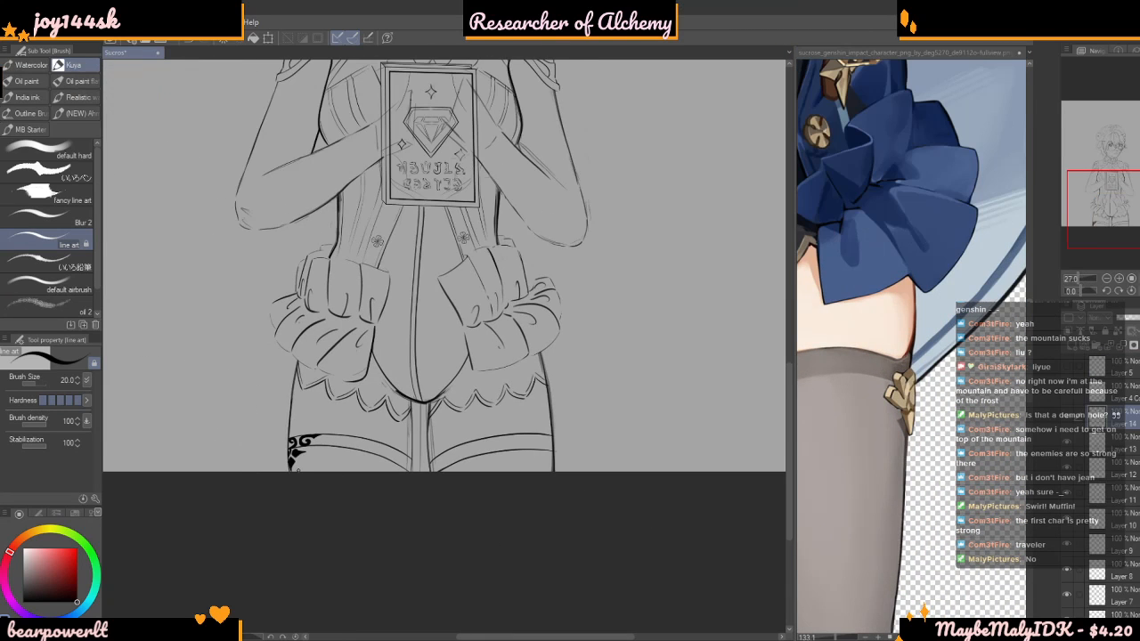
pyautogui.scroll(5, 351, 510)
pyautogui.scroll(1, 351, 509)
pyautogui.click(1067, 421)
pyautogui.click(1066, 421)
# Trace a Polyline selection around the left-hand stocking's ornaments, from the curls along the cuff's top edge down around the diamond
pyautogui.scroll(4, 354, 511)
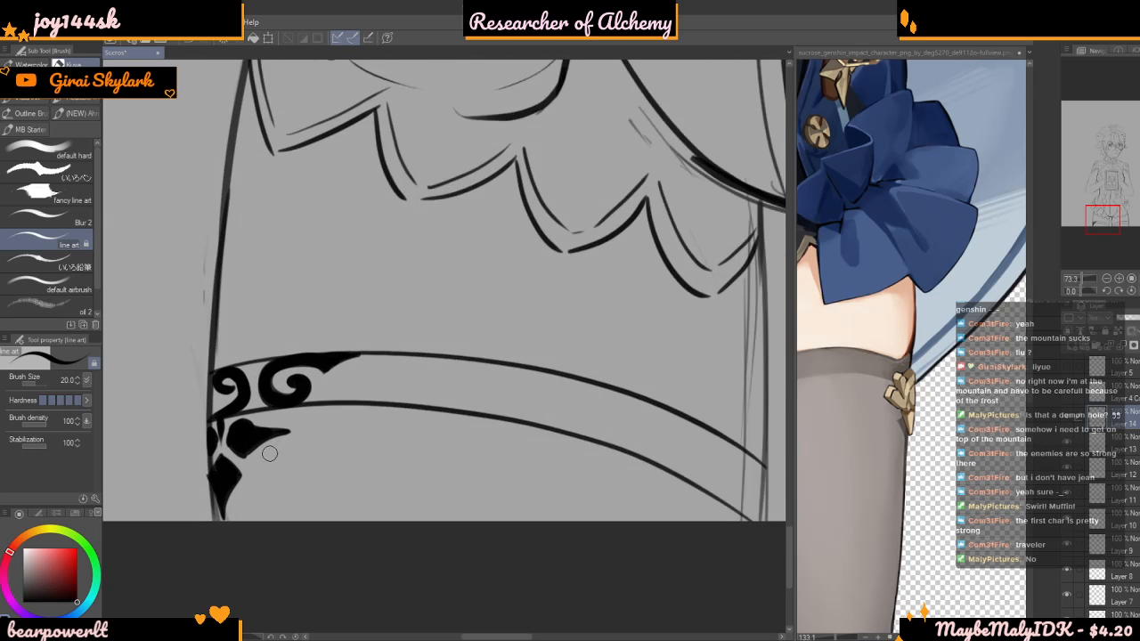
pyautogui.press('m')
pyautogui.scroll(3, 205, 349)
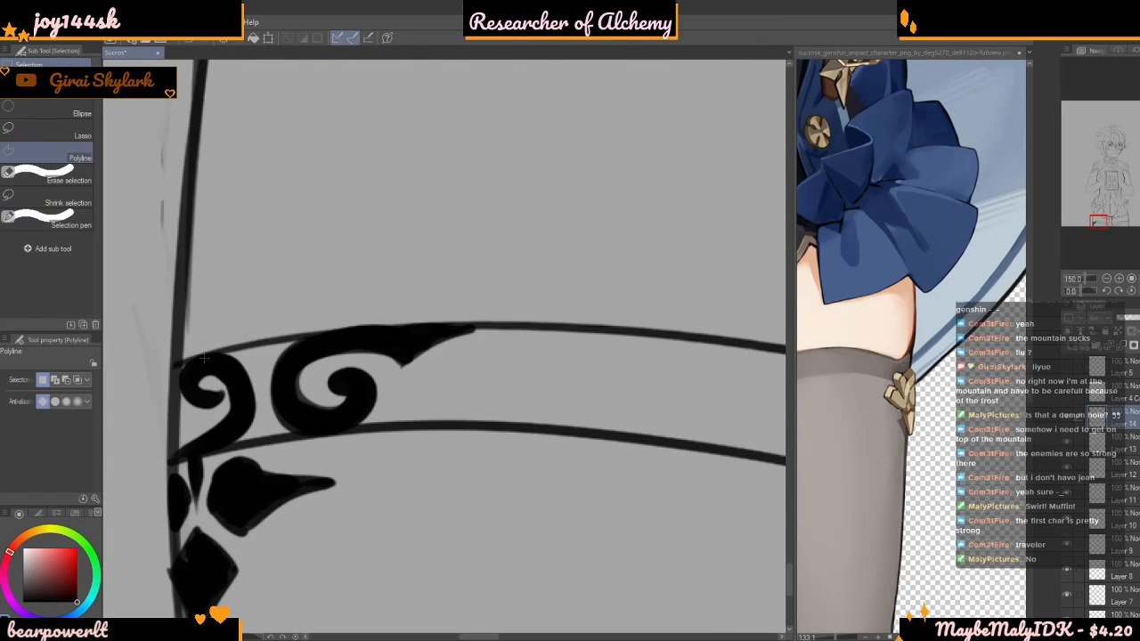
pyautogui.click(239, 355)
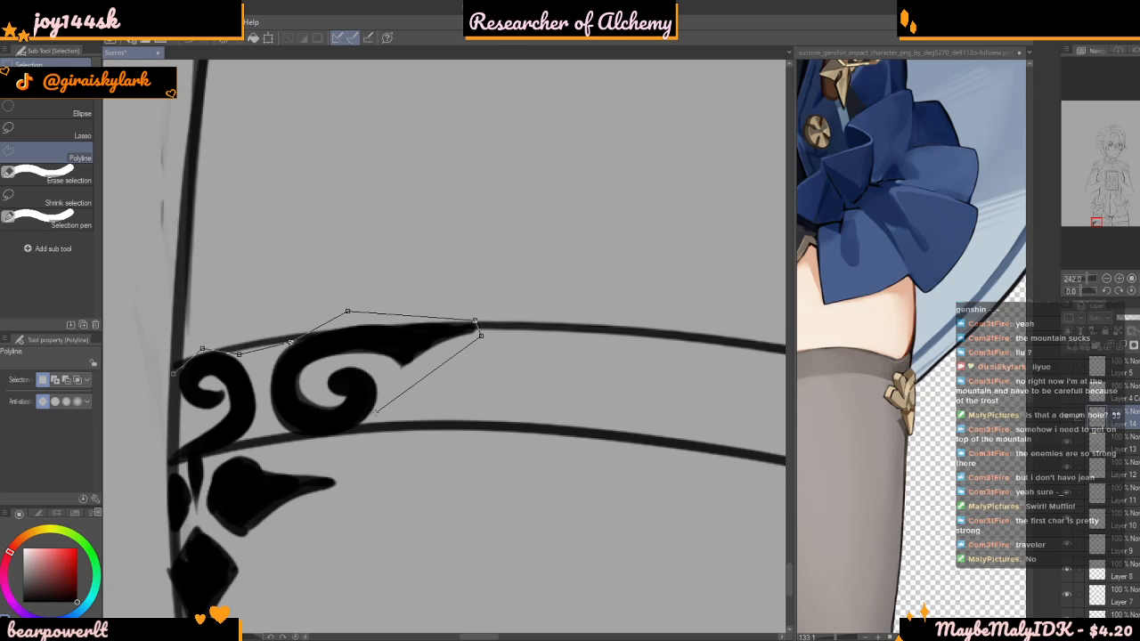
pyautogui.click(354, 428)
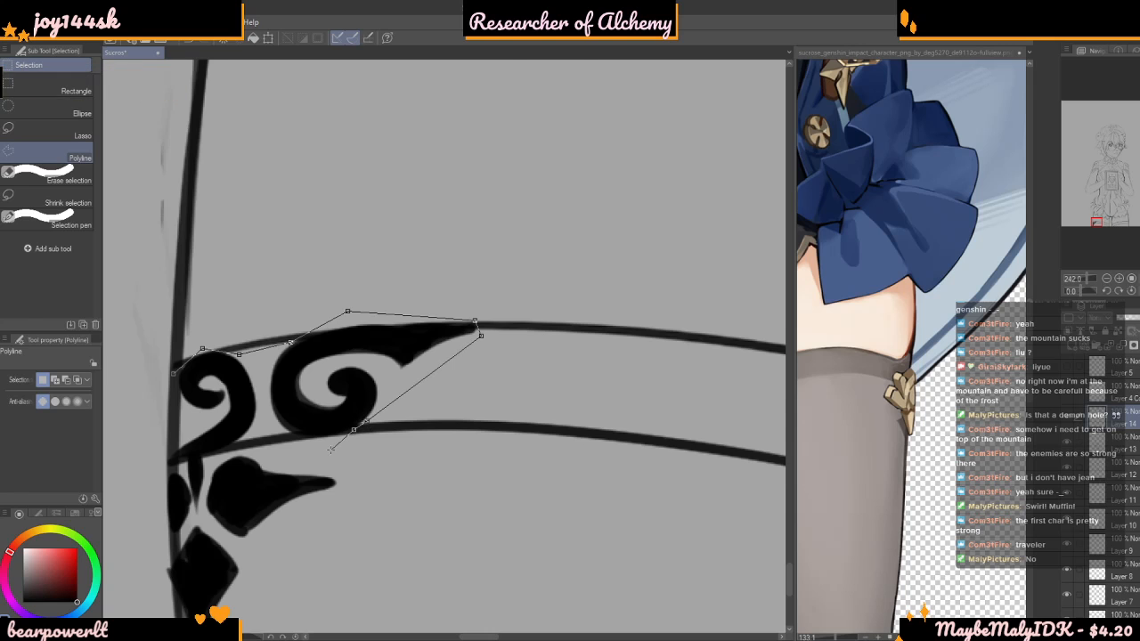
pyautogui.scroll(-1, 331, 459)
pyautogui.scroll(-3, 350, 466)
pyautogui.click(358, 487)
pyautogui.click(321, 546)
pyautogui.click(275, 592)
pyautogui.click(222, 515)
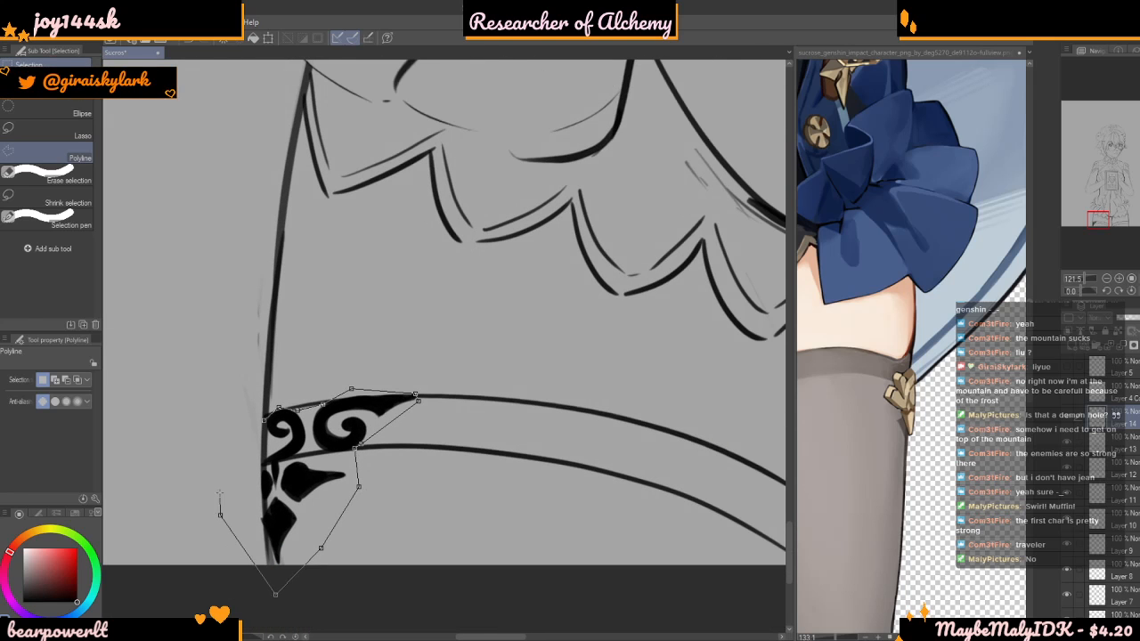
pyautogui.click(234, 475)
# Try to route the selection outline along the cuff's lower line beneath the two curls
pyautogui.scroll(2, 251, 473)
pyautogui.scroll(2, 269, 466)
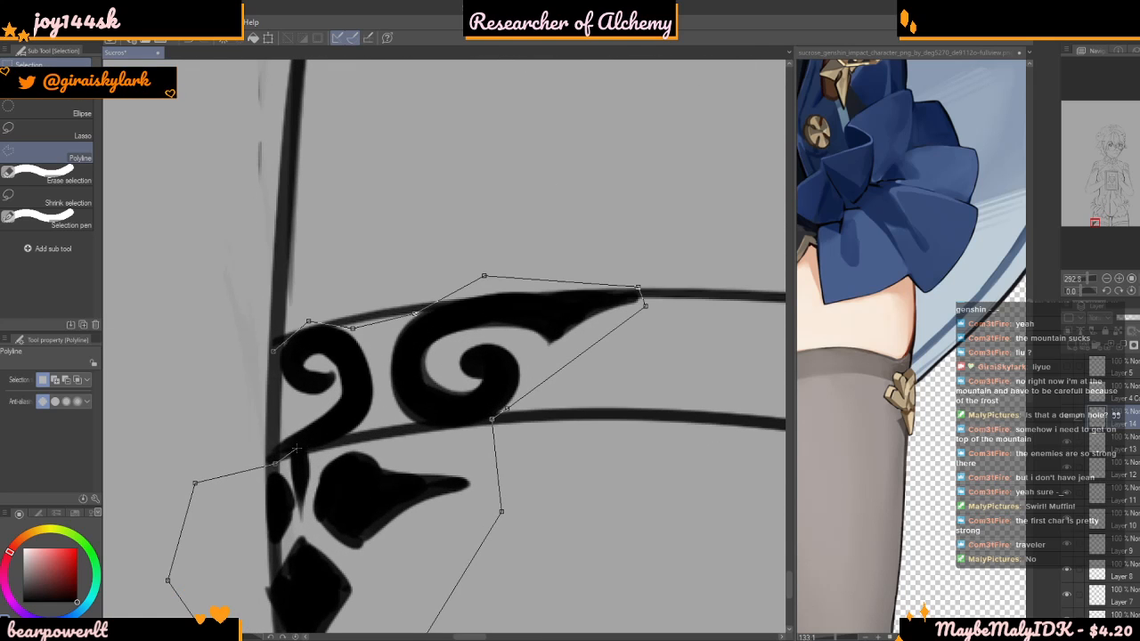
pyautogui.click(380, 418)
pyautogui.click(414, 420)
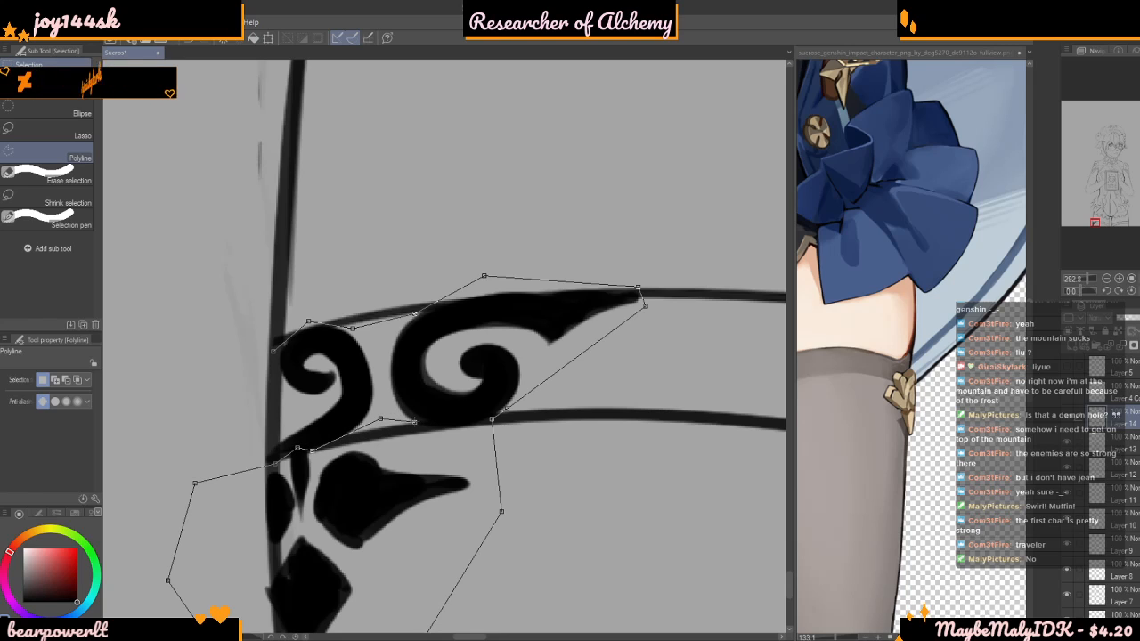
pyautogui.click(507, 411)
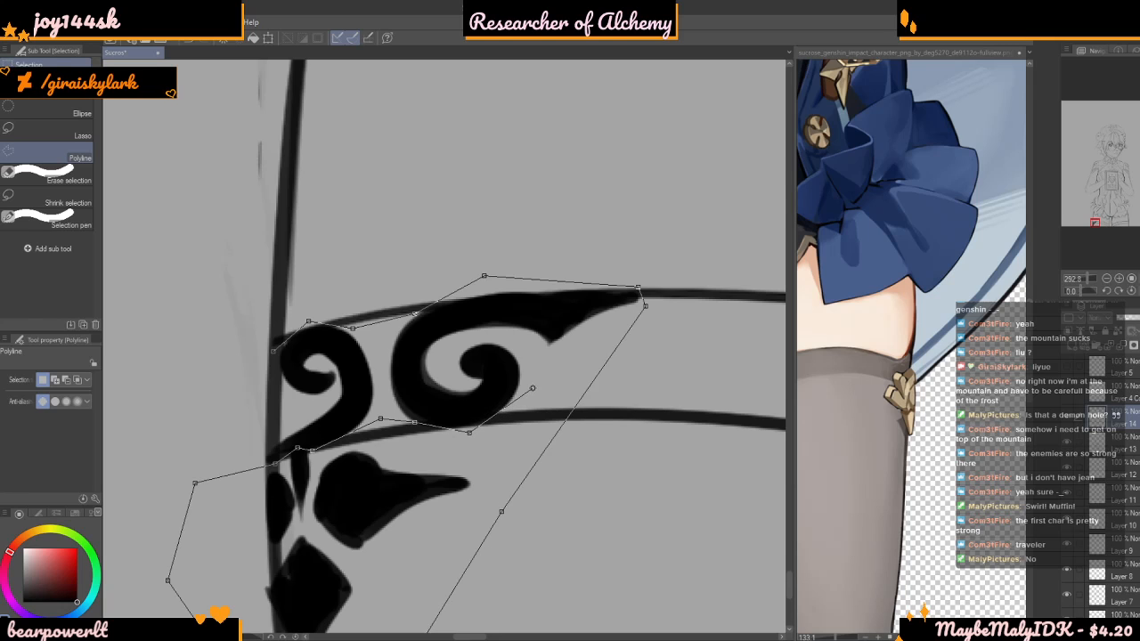
pyautogui.scroll(-2, 552, 364)
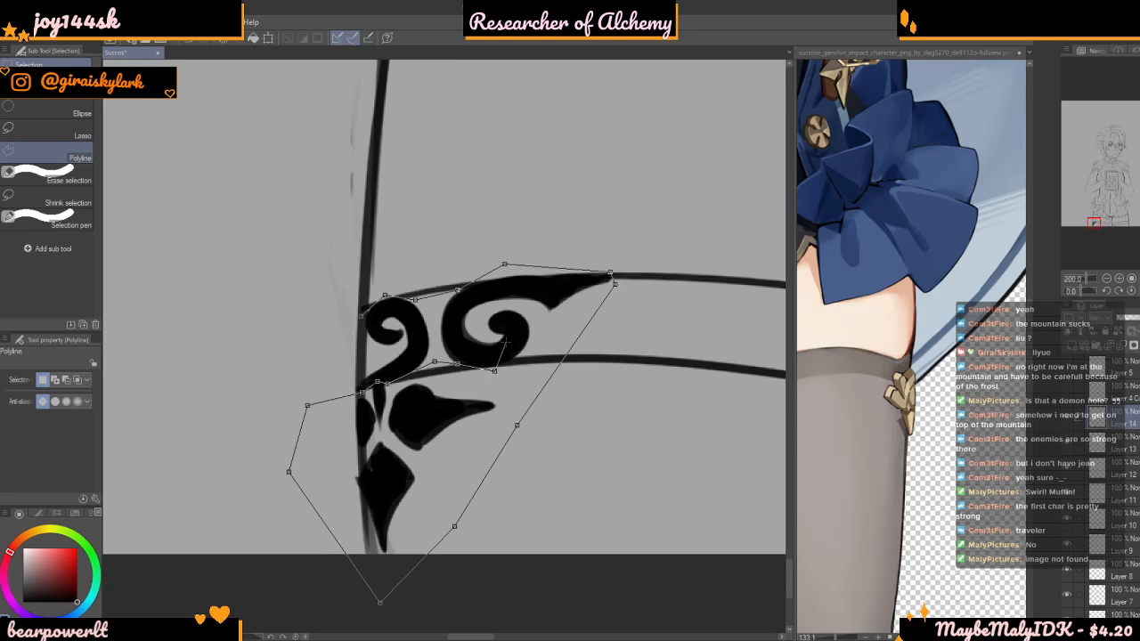
pyautogui.scroll(-1, 451, 380)
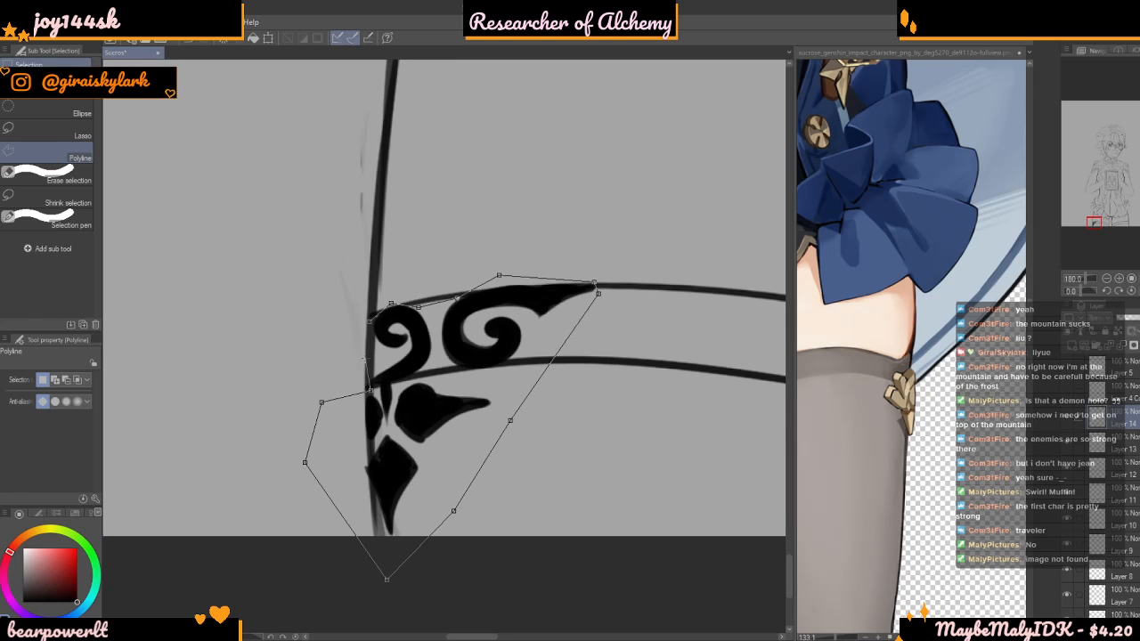
# Close the selection at the stocking's outer edge and duplicate the selected ornaments onto a new layer
pyautogui.click(362, 349)
pyautogui.scroll(-1, 364, 352)
pyautogui.hotkey('ctrl', 'c')
pyautogui.hotkey('ctrl', 'v')
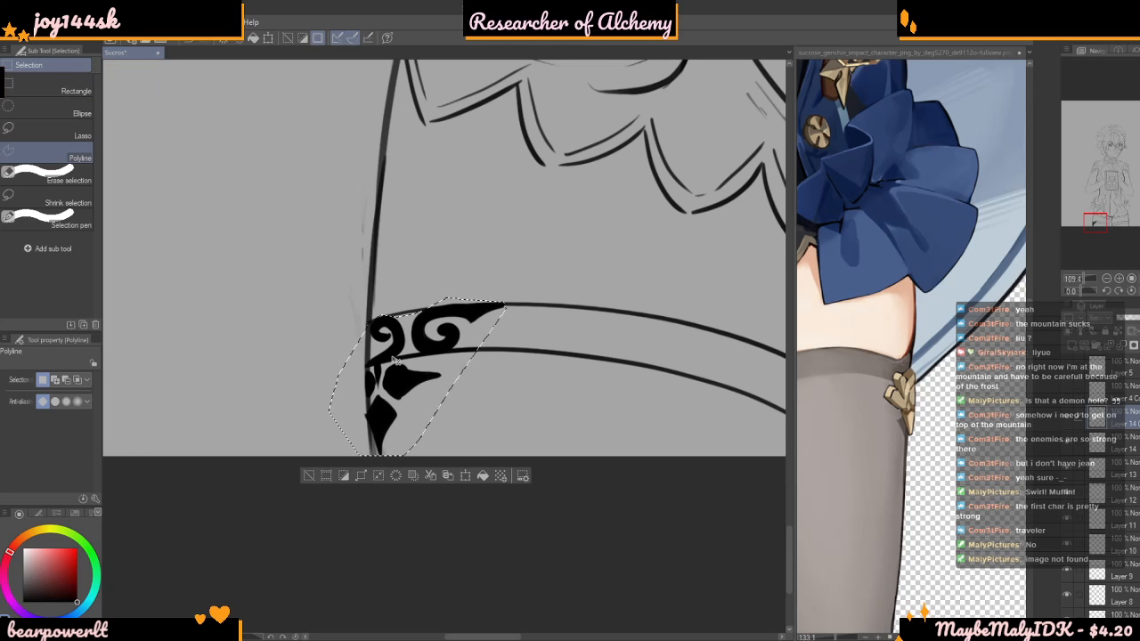
# Transform the copied ornaments by flipping them horizontally and moving them to the right-hand stocking's outer edge
pyautogui.hotkey('ctrl', 't')
pyautogui.scroll(-4, 367, 372)
pyautogui.moveTo(374, 376); pyautogui.dragTo(628, 356)
pyautogui.scroll(-3, 623, 357)
pyautogui.scroll(5, 530, 334)
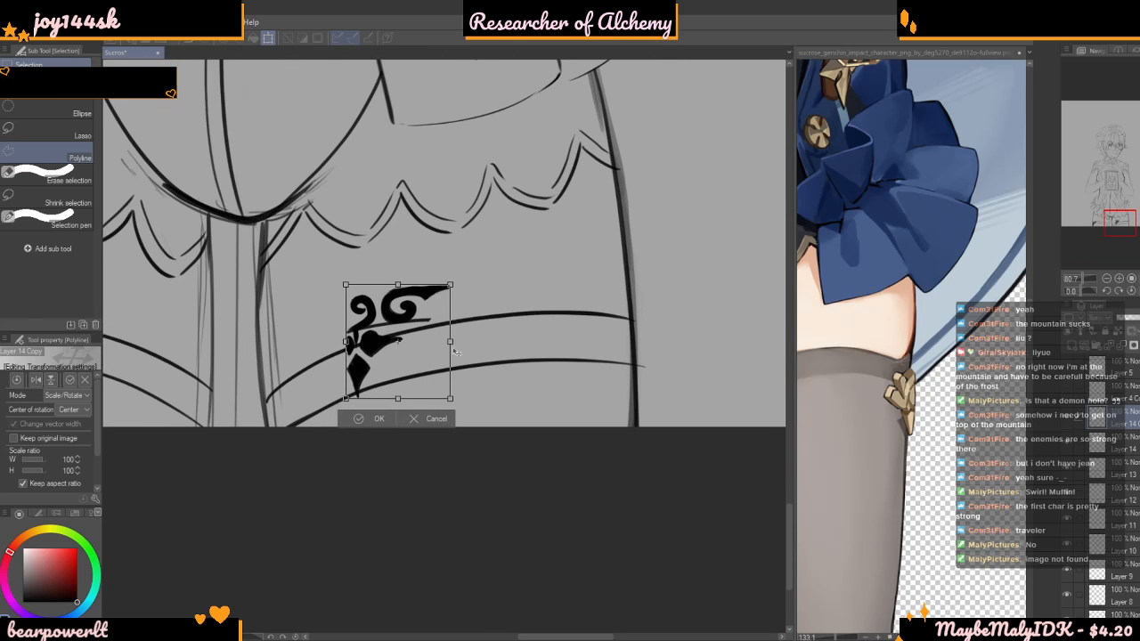
pyautogui.click(35, 381)
pyautogui.moveTo(420, 366); pyautogui.dragTo(608, 345)
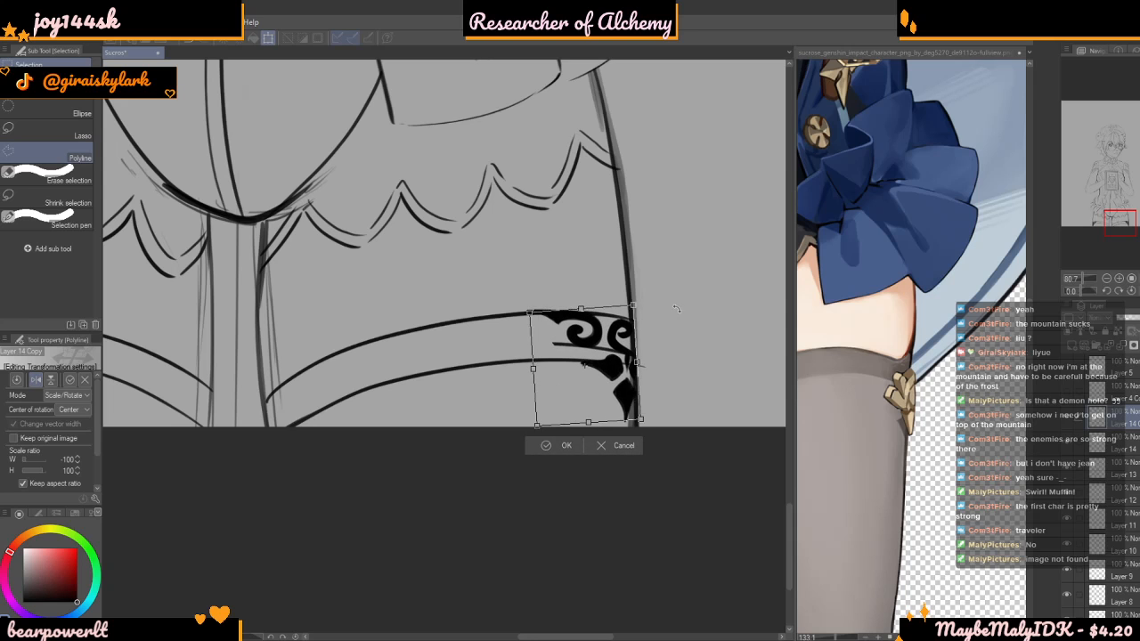
# Scale the mirrored ornaments to 106%, rotate and nudge them to fit the right-hand stocking's cuff, and apply the transformation
pyautogui.scroll(-2, 649, 311)
pyautogui.scroll(2, 618, 341)
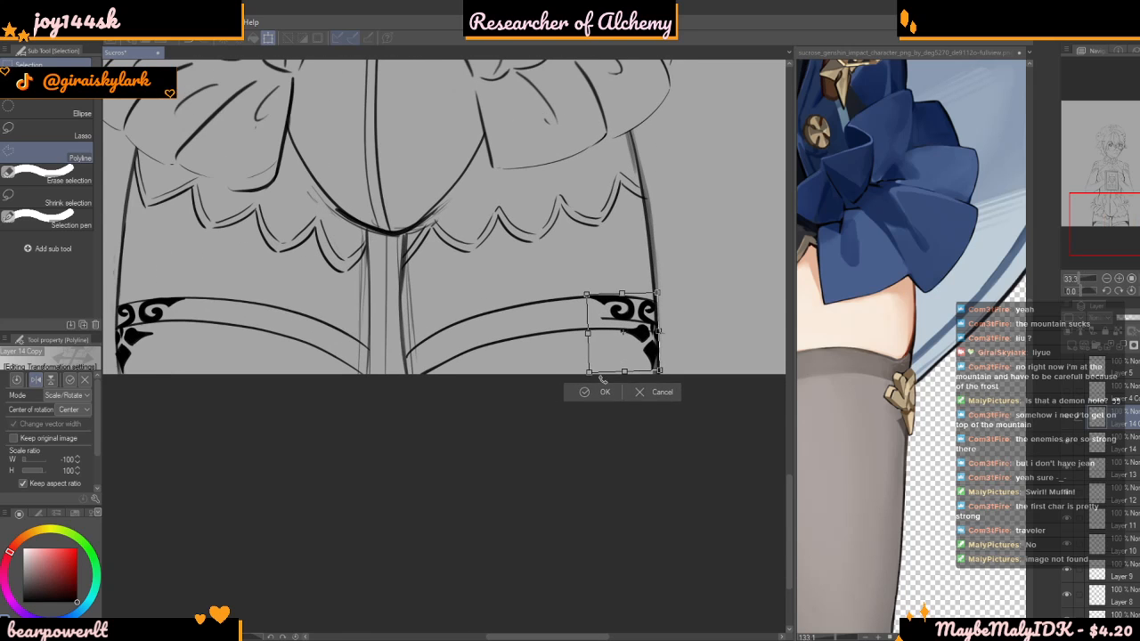
pyautogui.moveTo(588, 374); pyautogui.dragTo(575, 388)
pyautogui.moveTo(713, 319); pyautogui.dragTo(710, 312)
pyautogui.moveTo(641, 348); pyautogui.dragTo(643, 347)
pyautogui.moveTo(585, 391); pyautogui.dragTo(593, 380)
pyautogui.moveTo(662, 343); pyautogui.dragTo(660, 338)
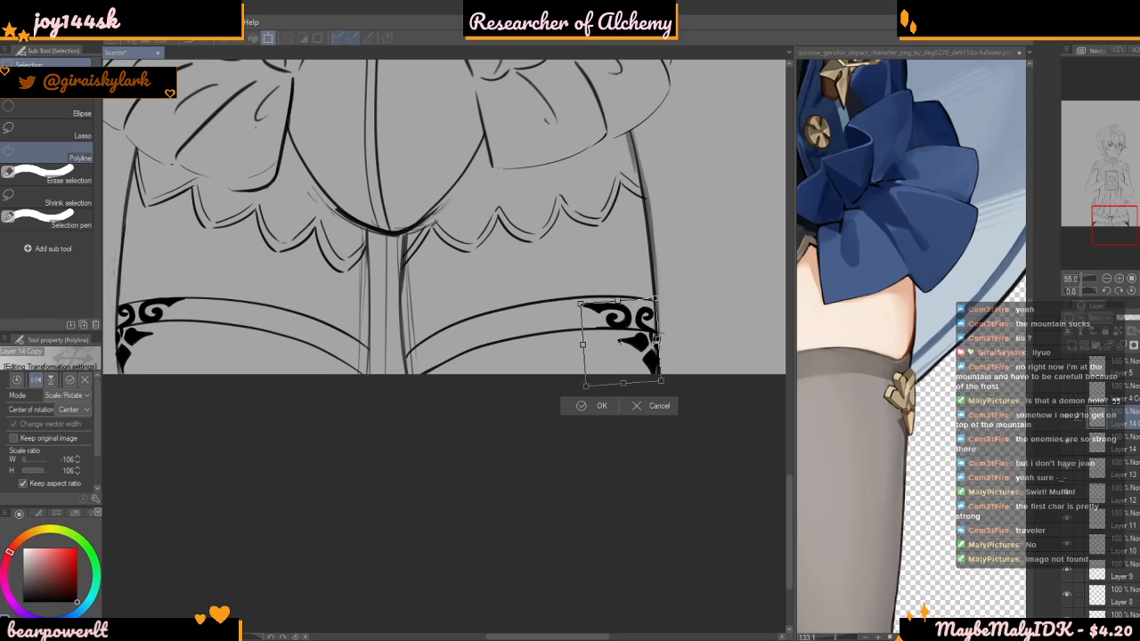
pyautogui.scroll(1, 659, 339)
pyautogui.moveTo(657, 311); pyautogui.dragTo(631, 237)
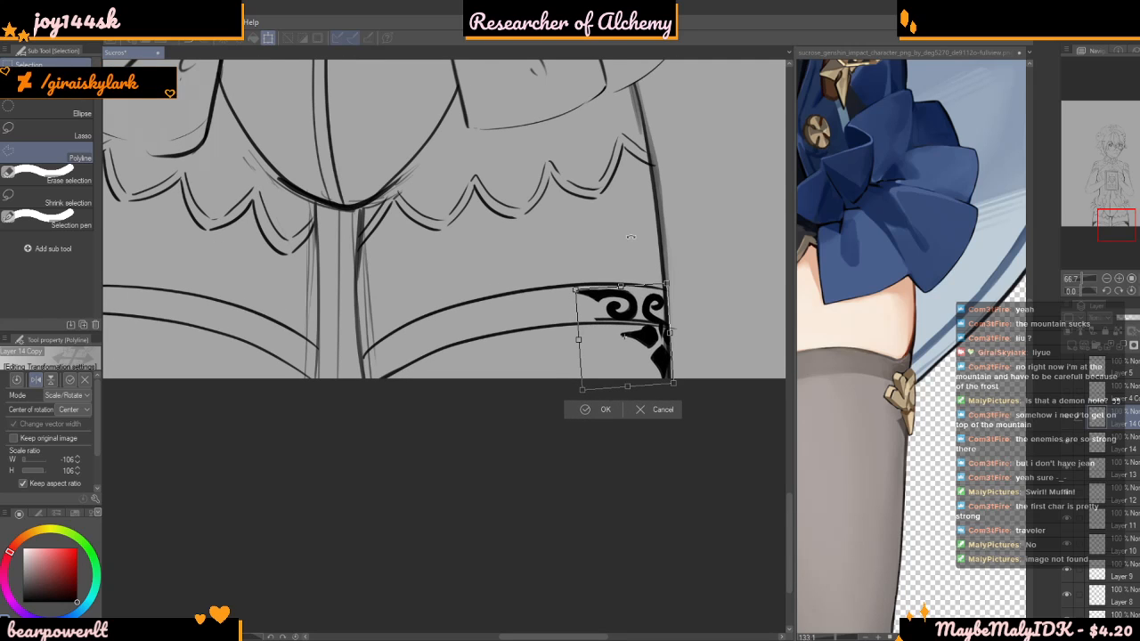
pyautogui.press('Return')
pyautogui.scroll(8, 737, 342)
pyautogui.scroll(-11, 714, 374)
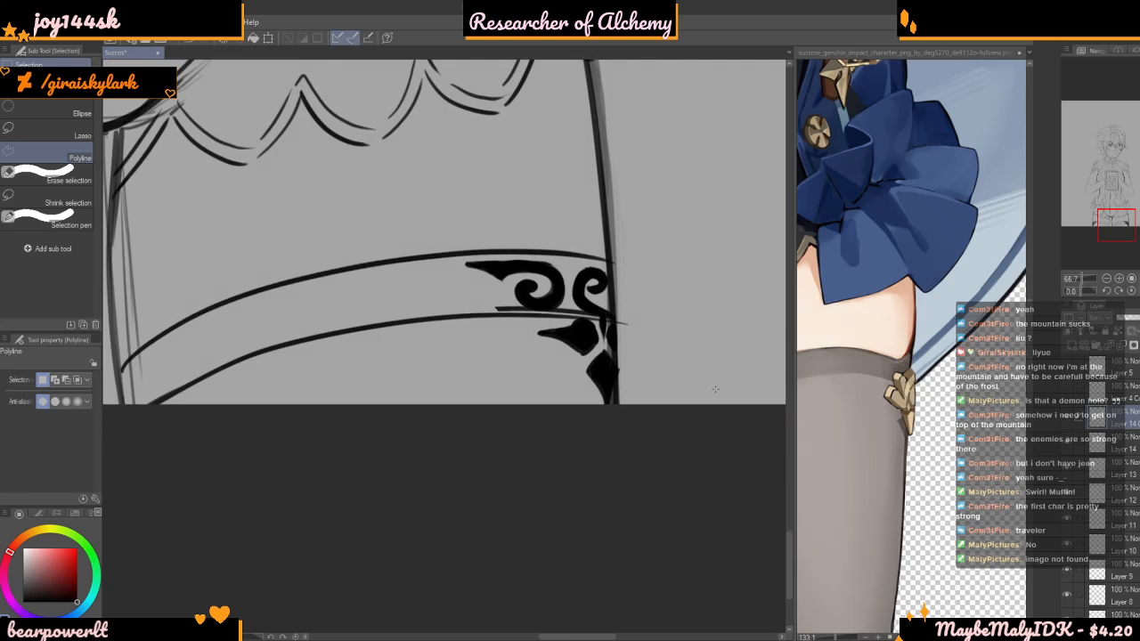
# Handwrite "404 NOT FOUN" on the right-hand thigh above the stocking cuff with the size 20 line art brush
pyautogui.scroll(5, 714, 304)
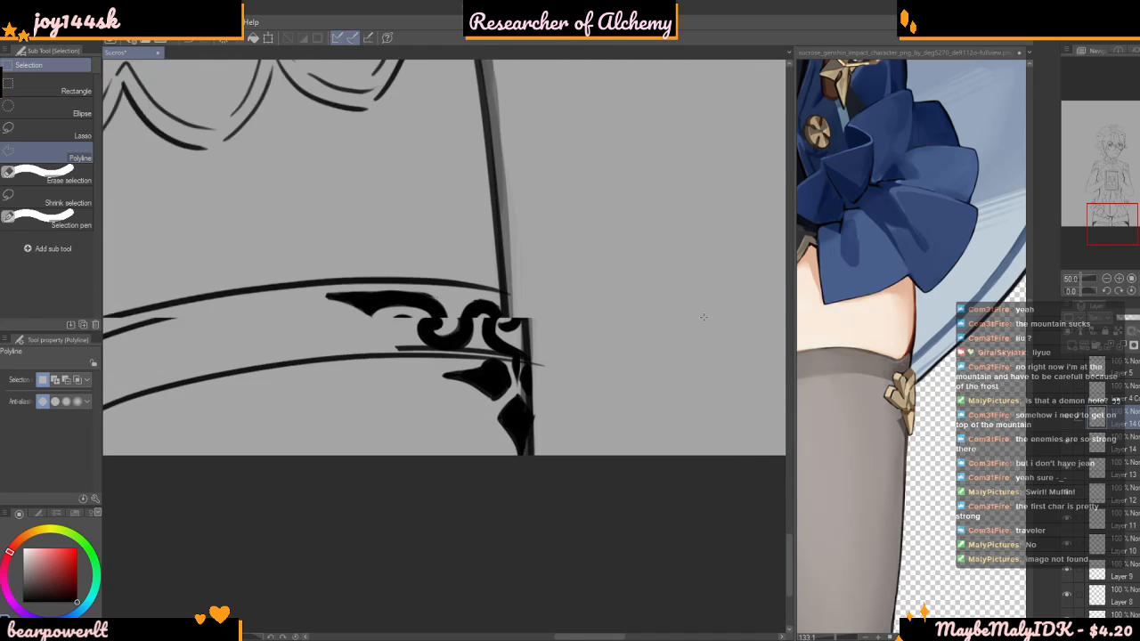
pyautogui.press('b')
pyautogui.scroll(-4, 473, 312)
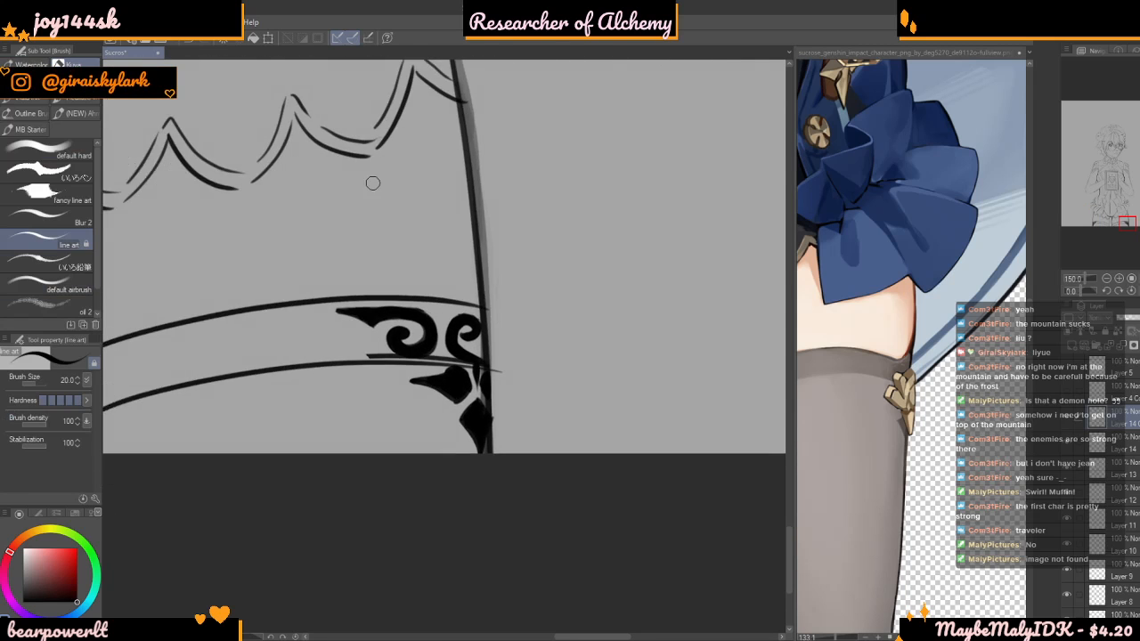
pyautogui.scroll(7, 345, 174)
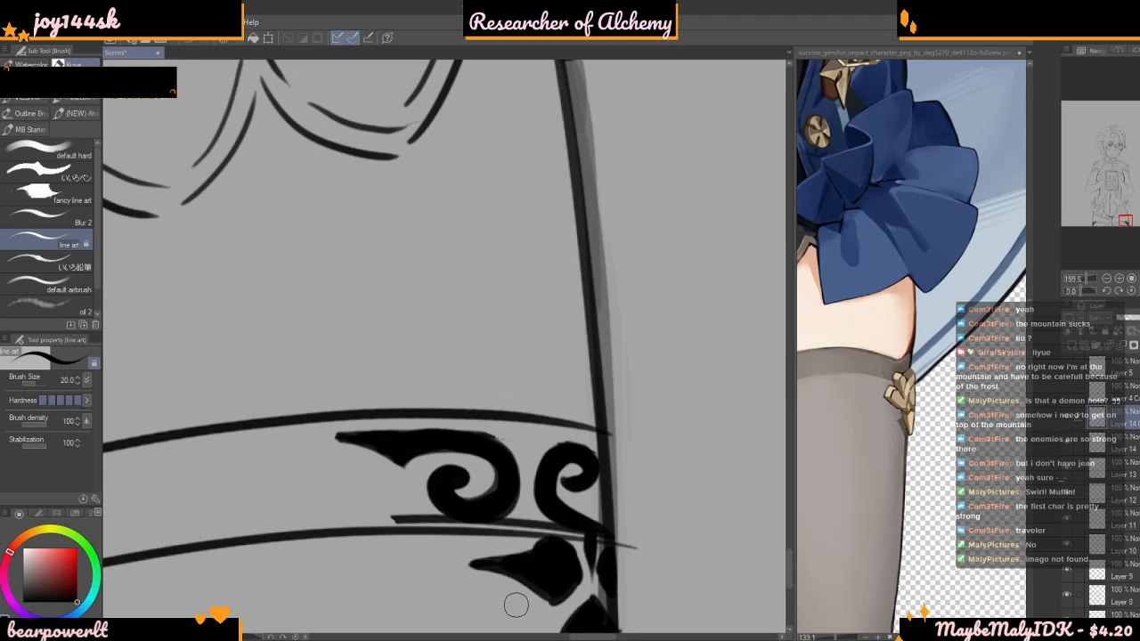
pyautogui.moveTo(430, 283)
pyautogui.mouseDown()
pyautogui.moveTo(416, 234)
pyautogui.moveTo(386, 211)
pyautogui.moveTo(375, 273)
pyautogui.moveTo(431, 233)
pyautogui.moveTo(441, 177)
pyautogui.moveTo(426, 229)
pyautogui.mouseUp()
pyautogui.hotkey('ctrl', 'z')
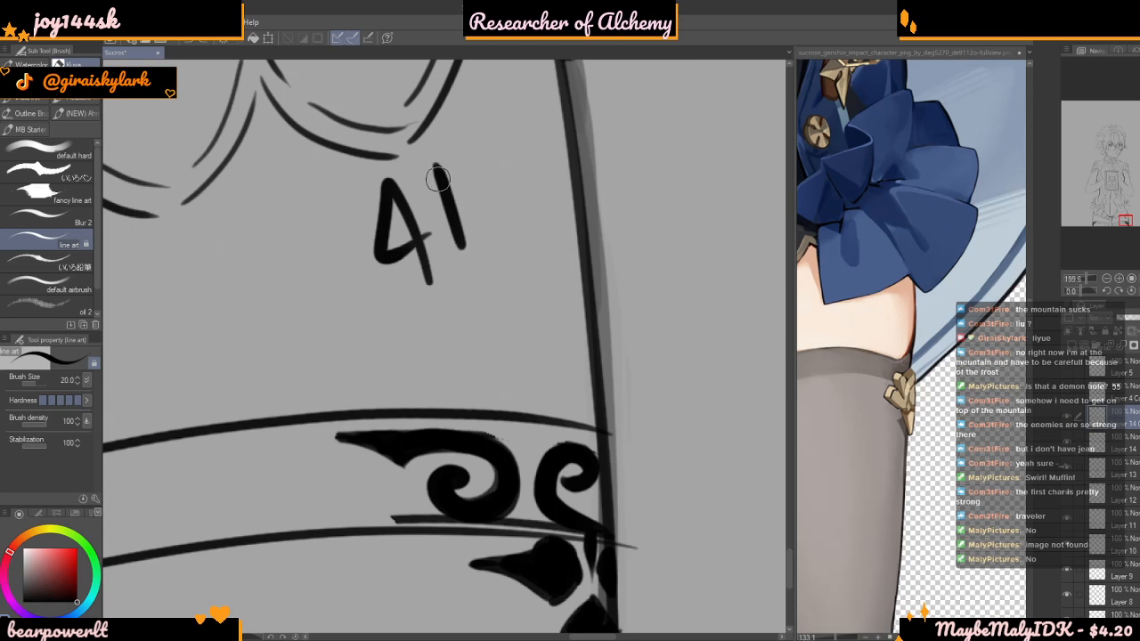
pyautogui.hotkey('ctrl', 'z')
pyautogui.moveTo(433, 170)
pyautogui.mouseDown()
pyautogui.moveTo(470, 258)
pyautogui.moveTo(464, 172)
pyautogui.moveTo(430, 179)
pyautogui.mouseUp()
pyautogui.moveTo(539, 228)
pyautogui.mouseDown()
pyautogui.moveTo(505, 132)
pyautogui.moveTo(493, 194)
pyautogui.moveTo(548, 173)
pyautogui.mouseUp()
pyautogui.moveTo(388, 325)
pyautogui.mouseDown()
pyautogui.moveTo(427, 323)
pyautogui.moveTo(427, 307)
pyautogui.moveTo(465, 290)
pyautogui.mouseUp()
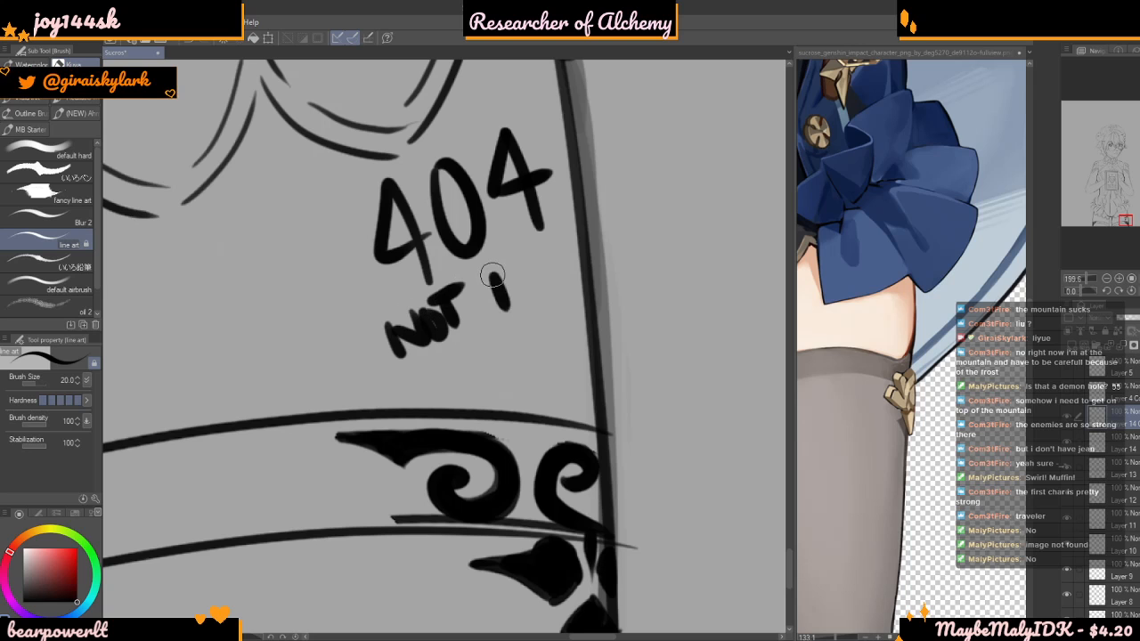
pyautogui.moveTo(522, 268); pyautogui.dragTo(533, 259)
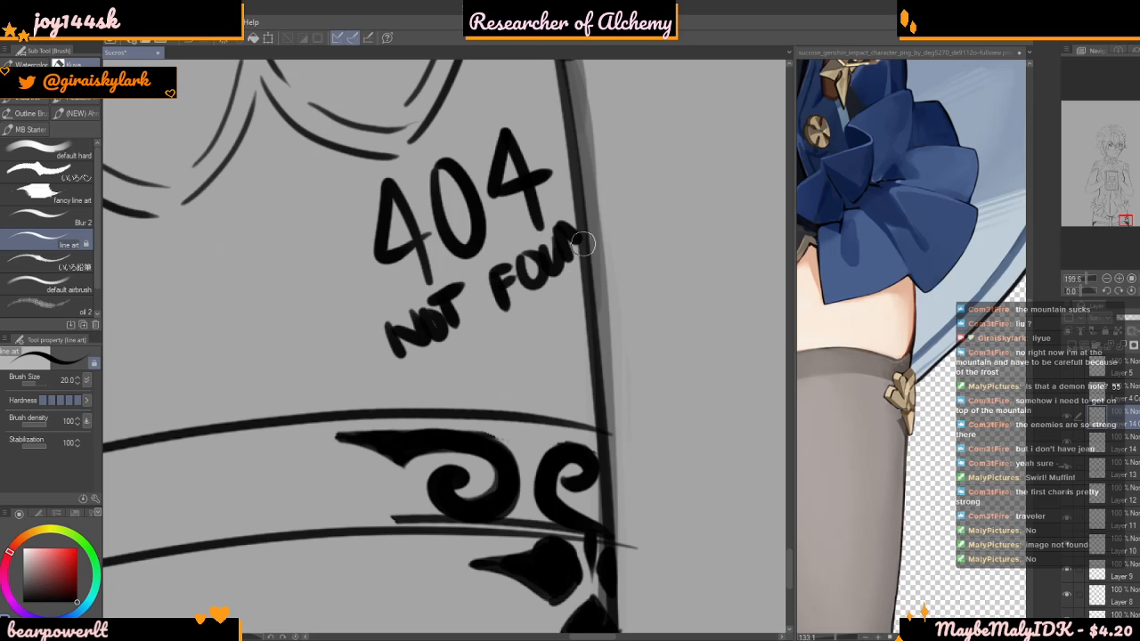
pyautogui.scroll(-8, 556, 223)
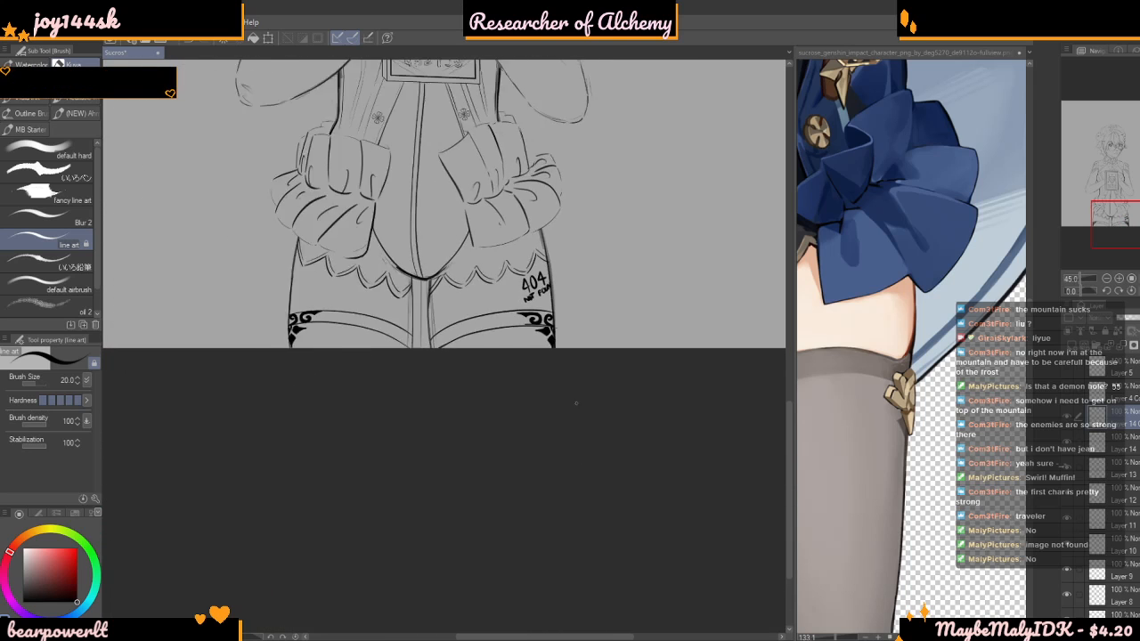
pyautogui.scroll(5, 560, 294)
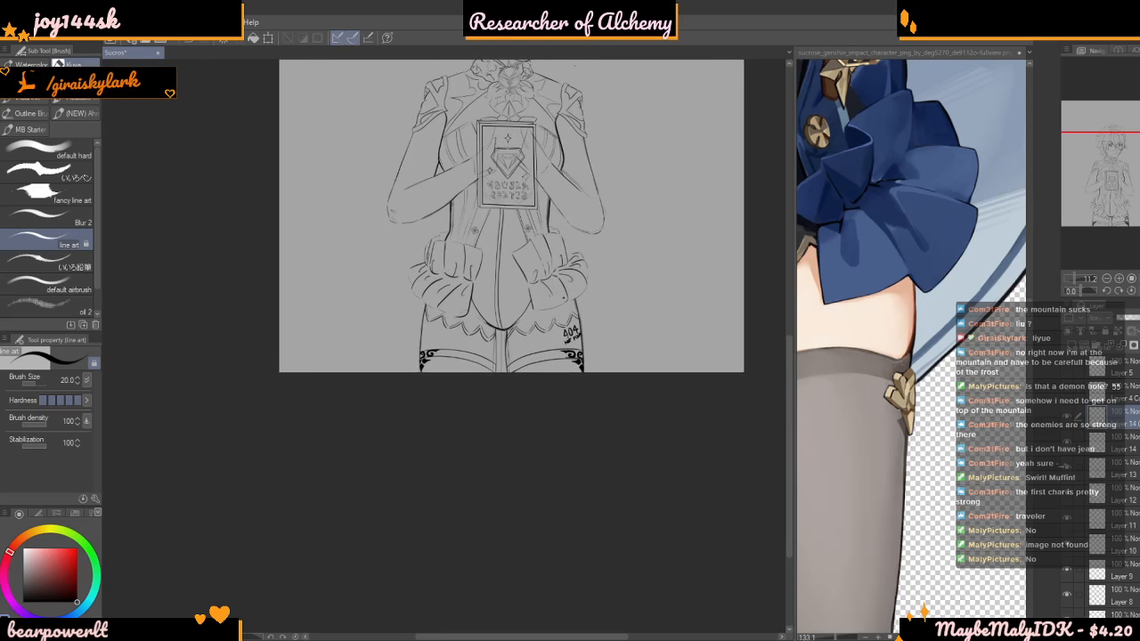
pyautogui.scroll(6, 659, 373)
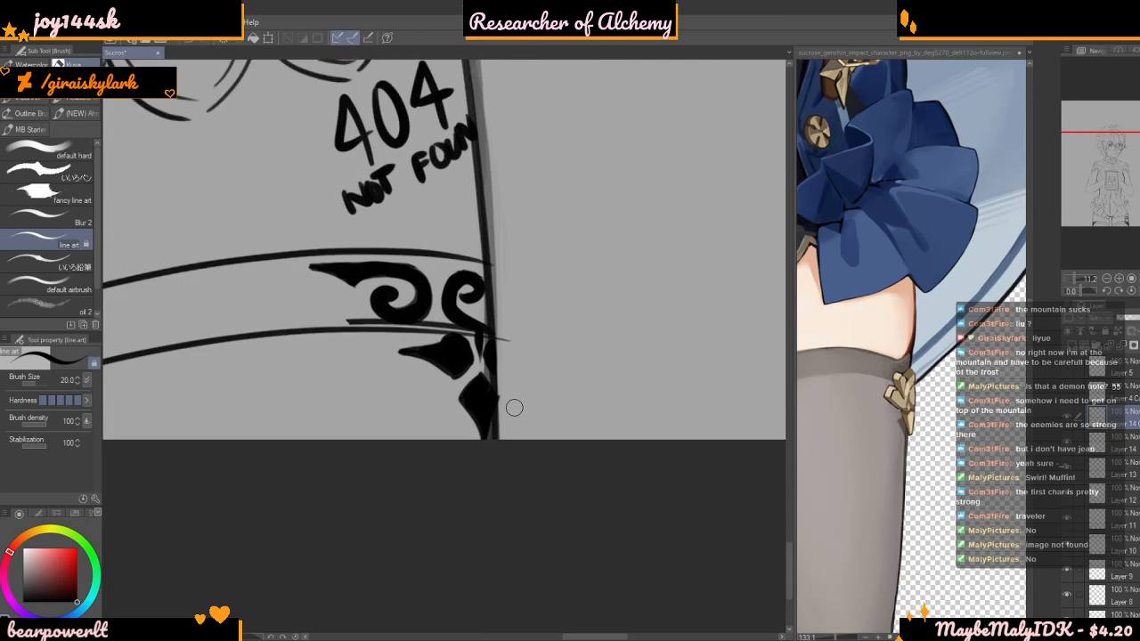
pyautogui.press('m')
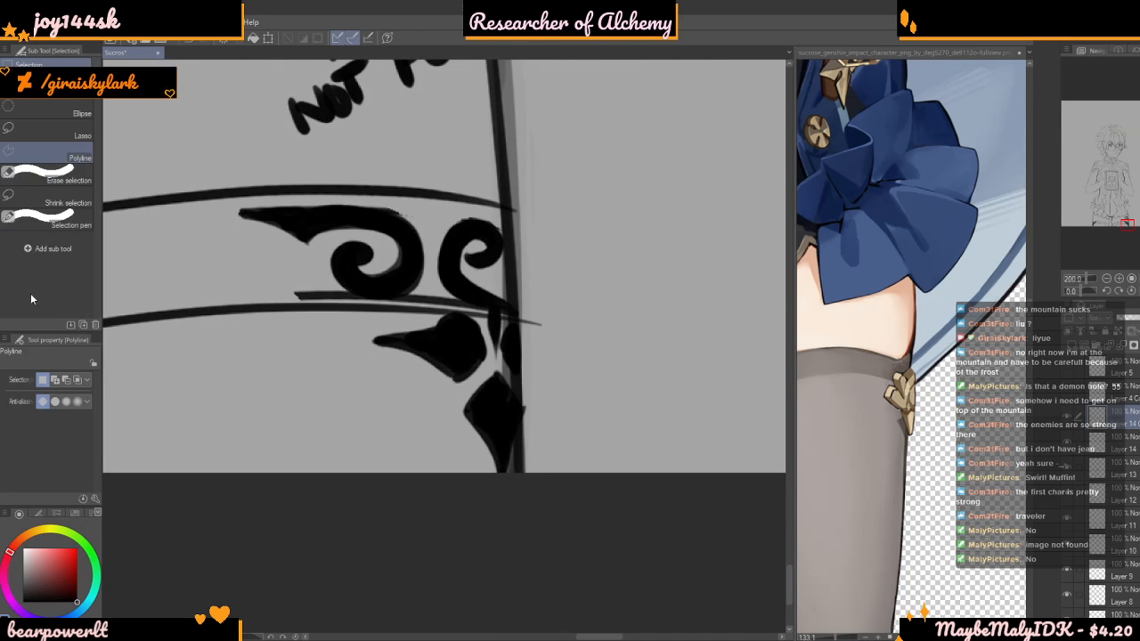
pyautogui.press('b')
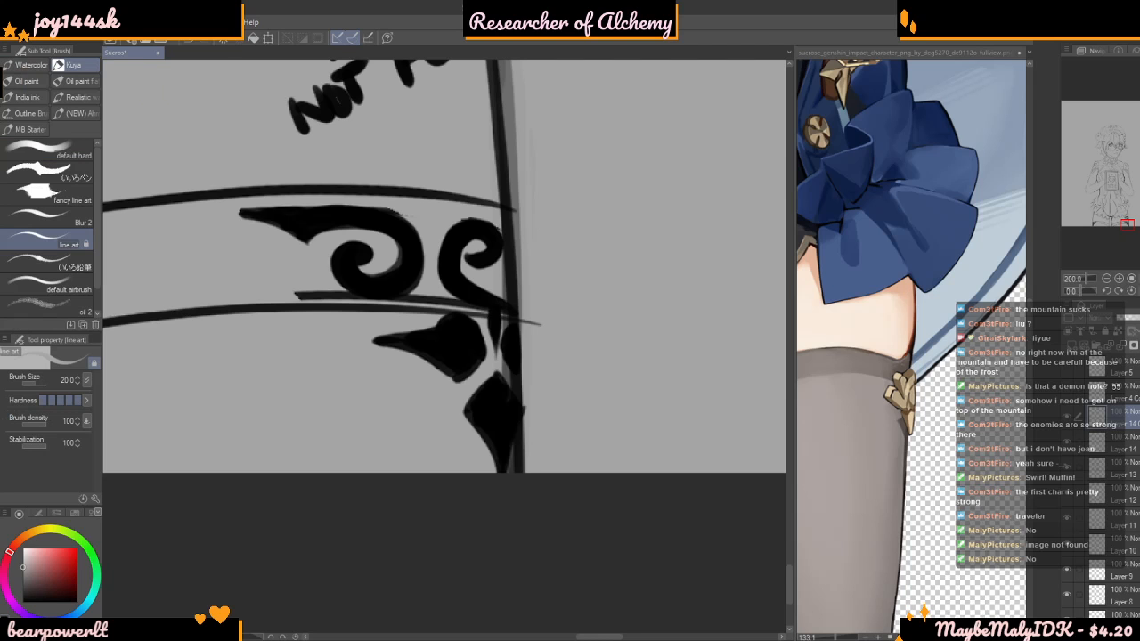
pyautogui.scroll(-3, 501, 375)
pyautogui.scroll(-3, 498, 401)
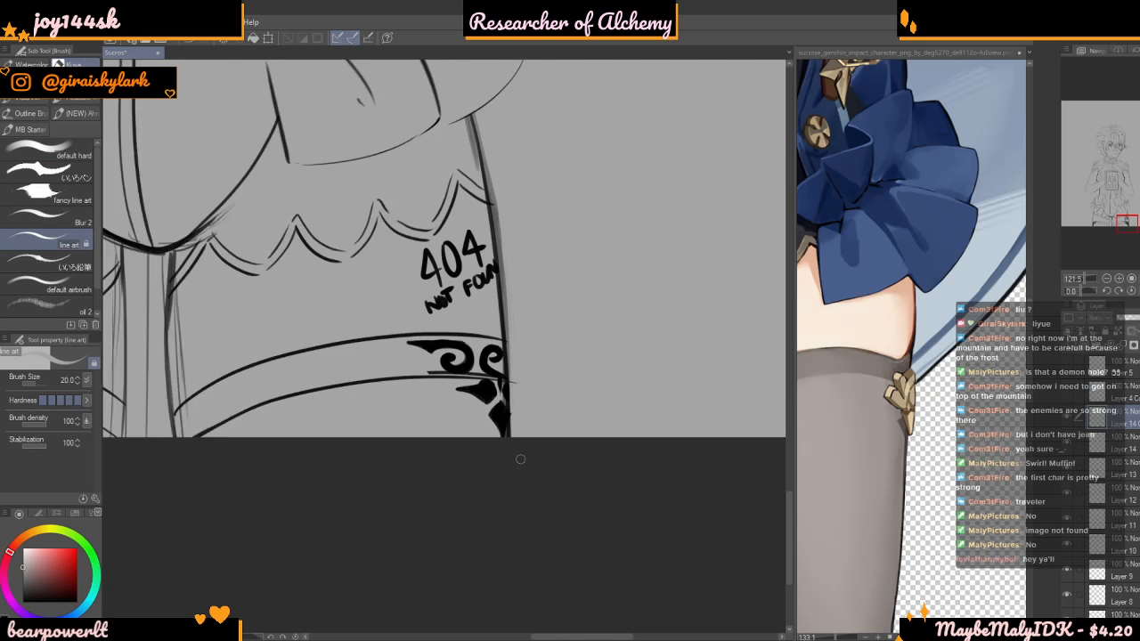
pyautogui.scroll(5, 487, 405)
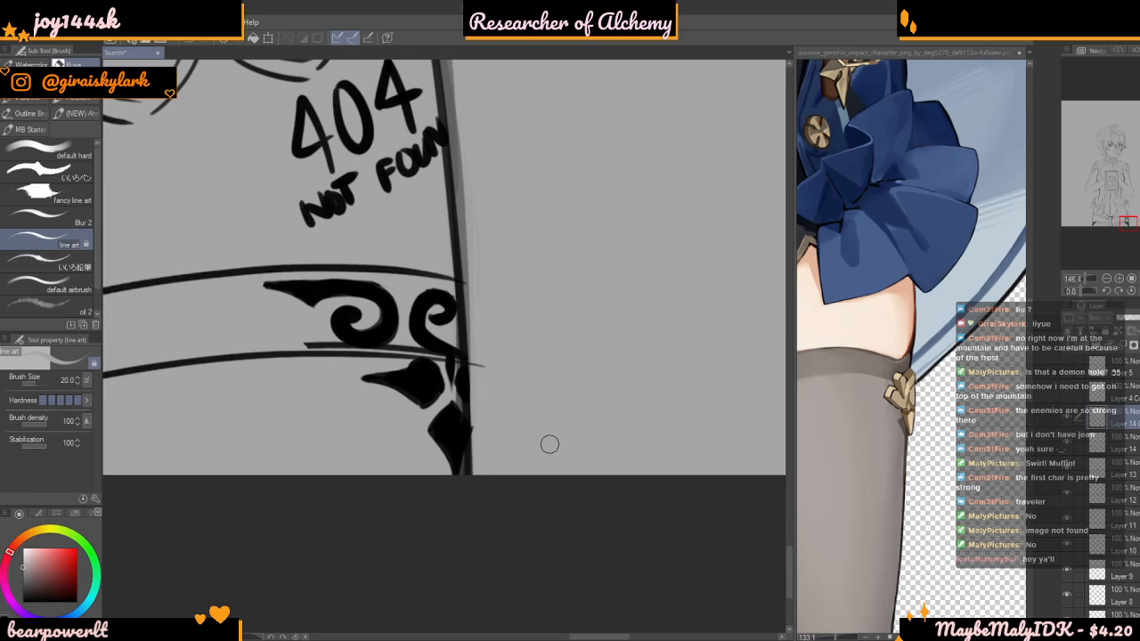
pyautogui.scroll(1, 366, 264)
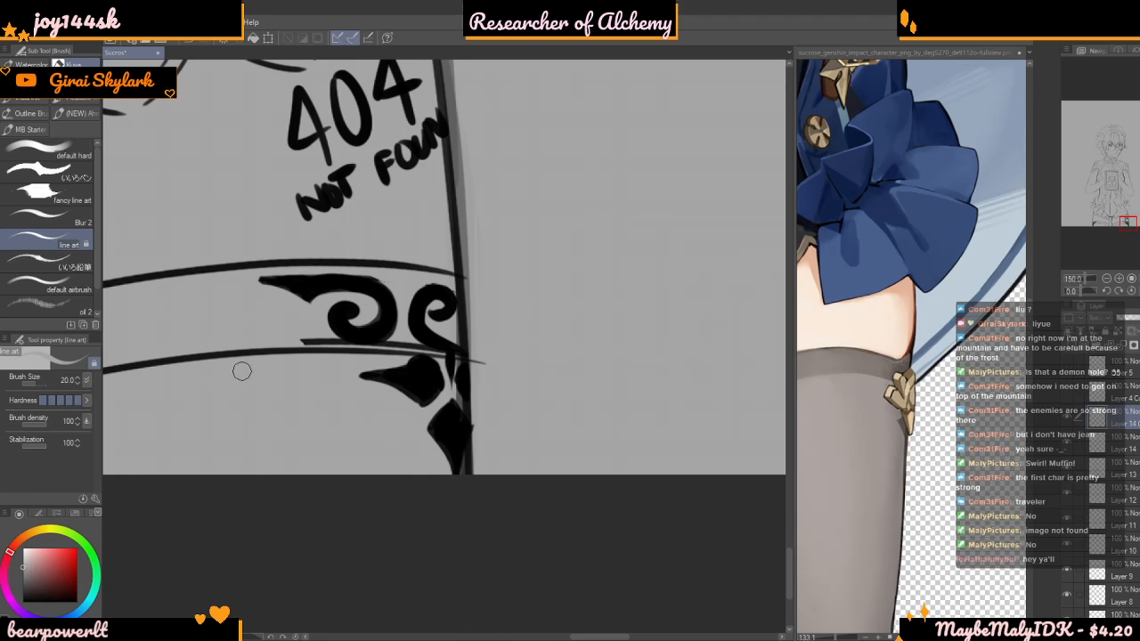
pyautogui.press('p')
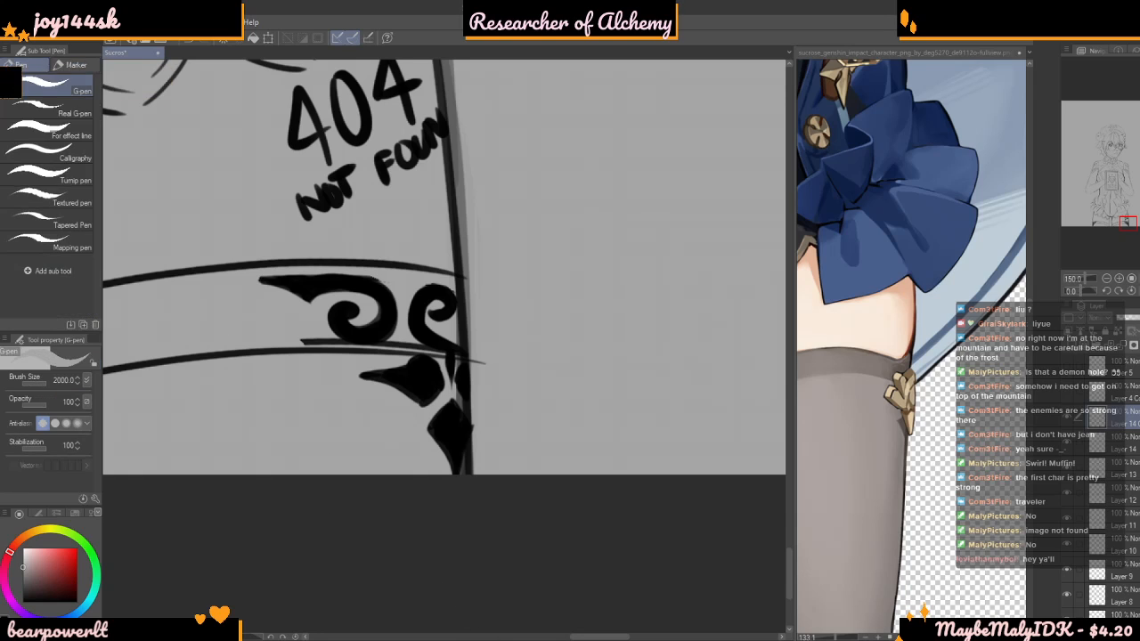
pyautogui.press('b')
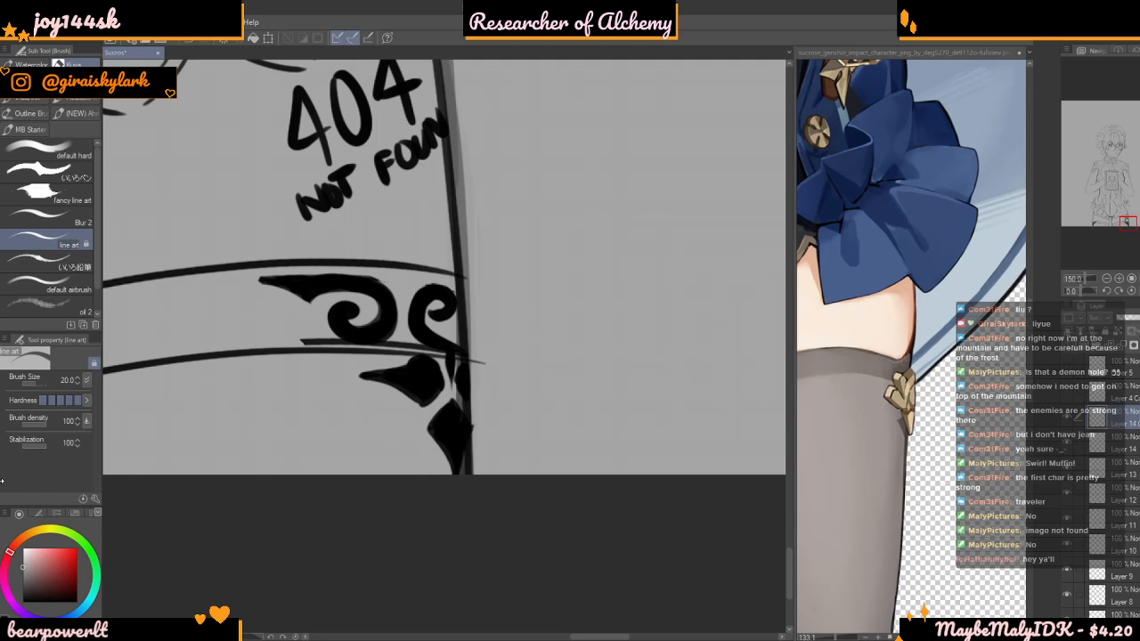
# Erase the stray line copied beneath the mirrored curls along the right-hand cuff's lower edge
pyautogui.scroll(-4, 443, 246)
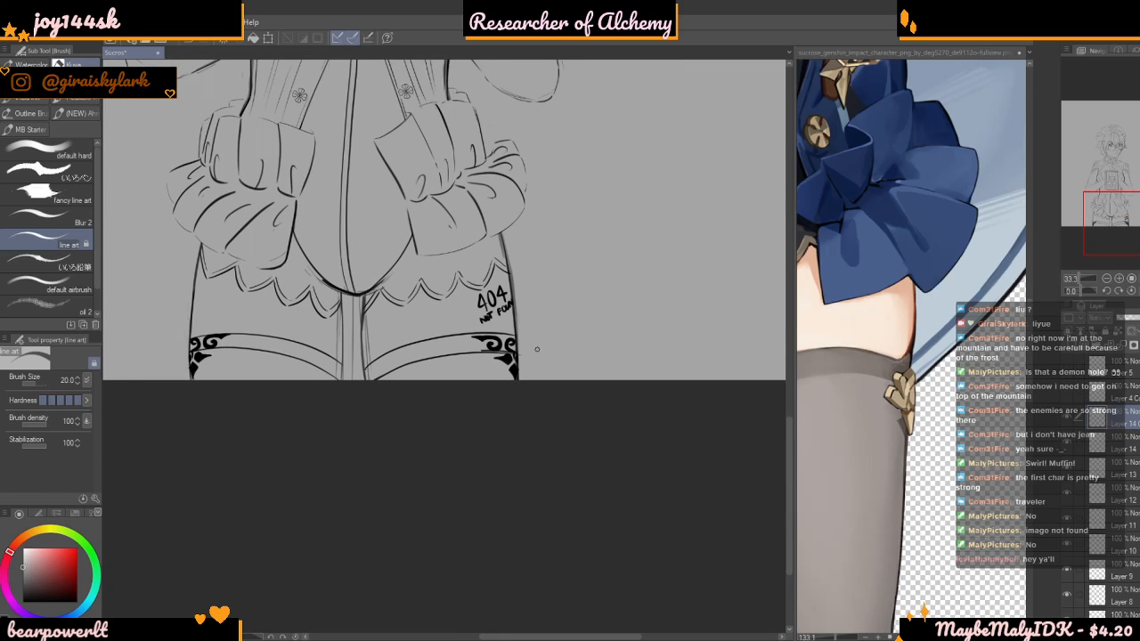
pyautogui.scroll(3, 531, 334)
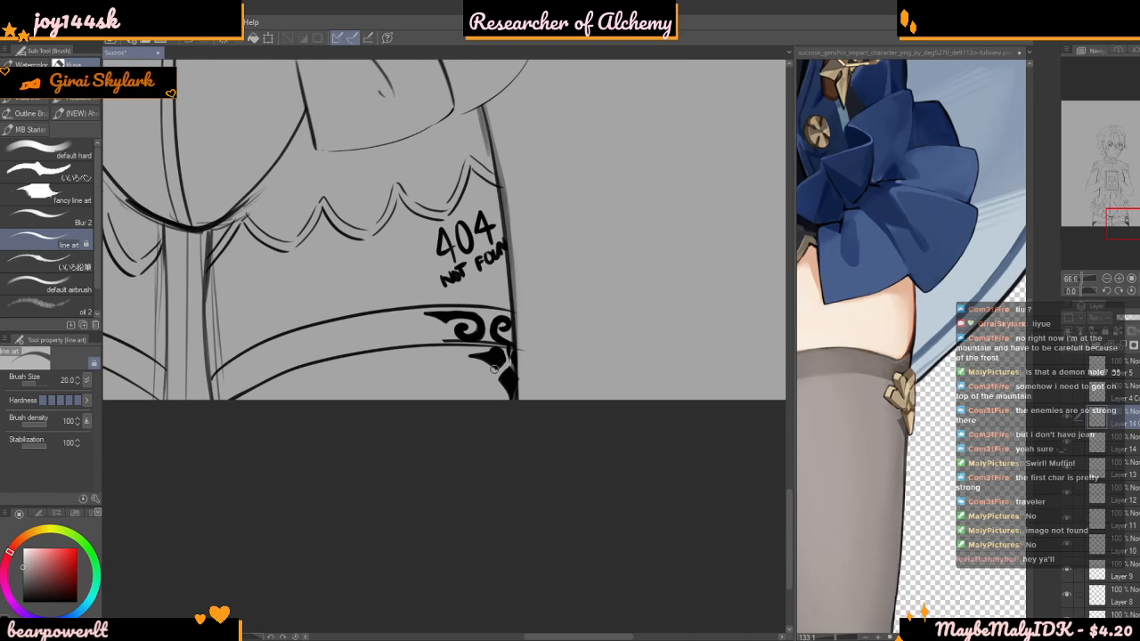
pyautogui.scroll(3, 526, 342)
pyautogui.scroll(-5, 624, 389)
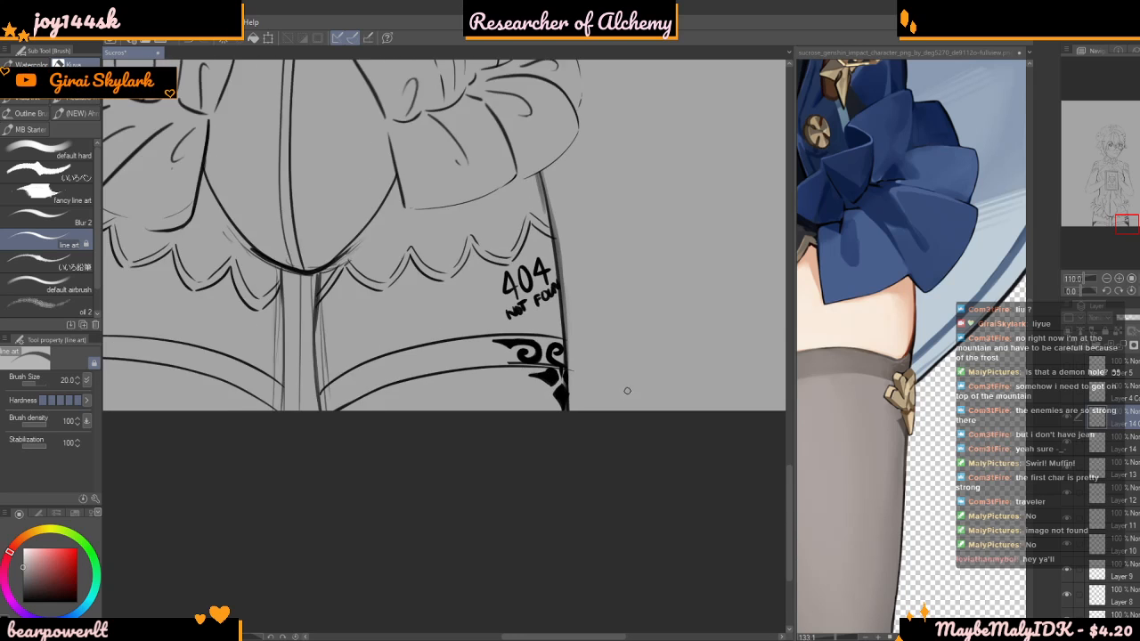
pyautogui.scroll(3, 633, 351)
pyautogui.scroll(5, 621, 385)
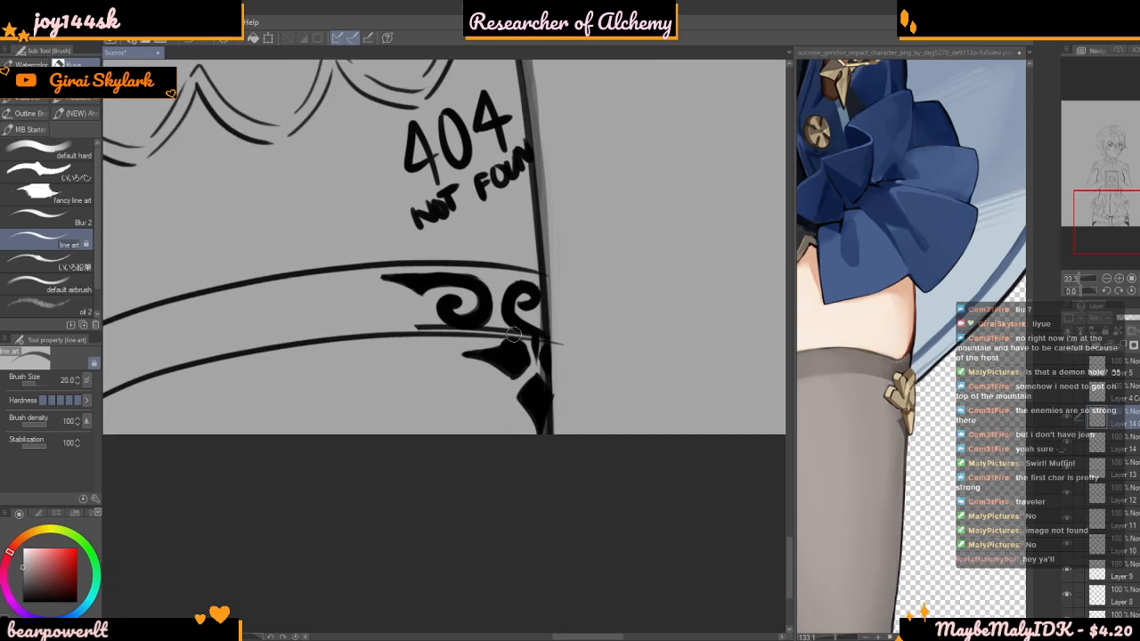
pyautogui.scroll(2, 393, 338)
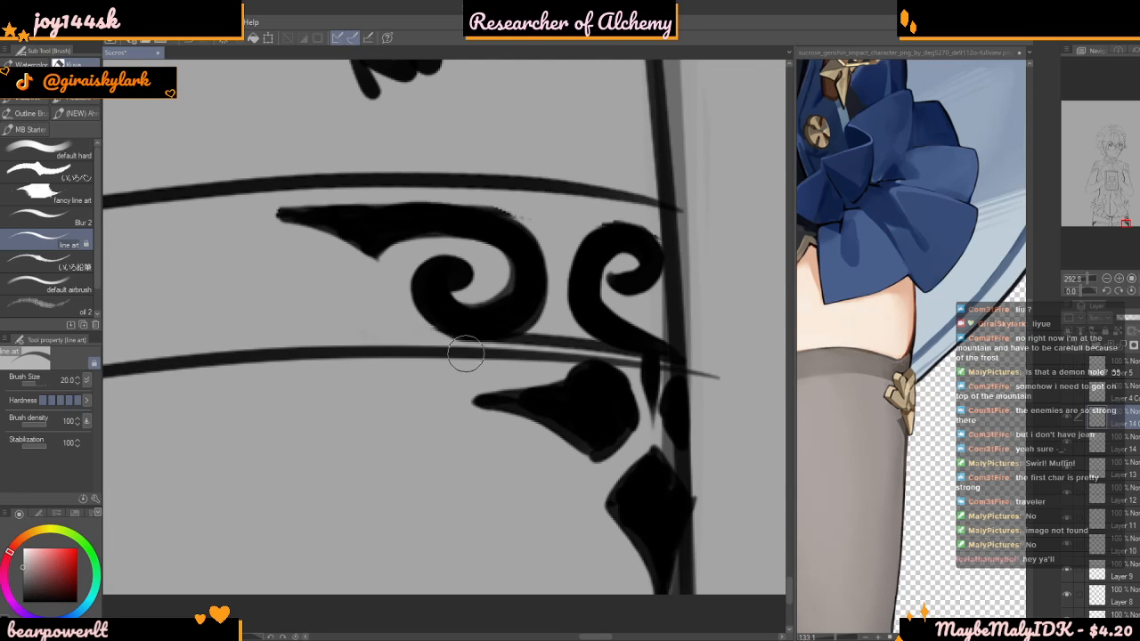
pyautogui.moveTo(458, 350)
pyautogui.mouseDown()
pyautogui.moveTo(577, 302)
pyautogui.moveTo(492, 359)
pyautogui.moveTo(558, 306)
pyautogui.moveTo(535, 353)
pyautogui.moveTo(557, 337)
pyautogui.moveTo(602, 352)
pyautogui.moveTo(572, 331)
pyautogui.moveTo(623, 349)
pyautogui.moveTo(590, 343)
pyautogui.moveTo(650, 367)
pyautogui.moveTo(621, 373)
pyautogui.moveTo(655, 390)
pyautogui.moveTo(637, 367)
pyautogui.moveTo(641, 402)
pyautogui.moveTo(643, 356)
pyautogui.mouseUp()
pyautogui.scroll(-5, 612, 360)
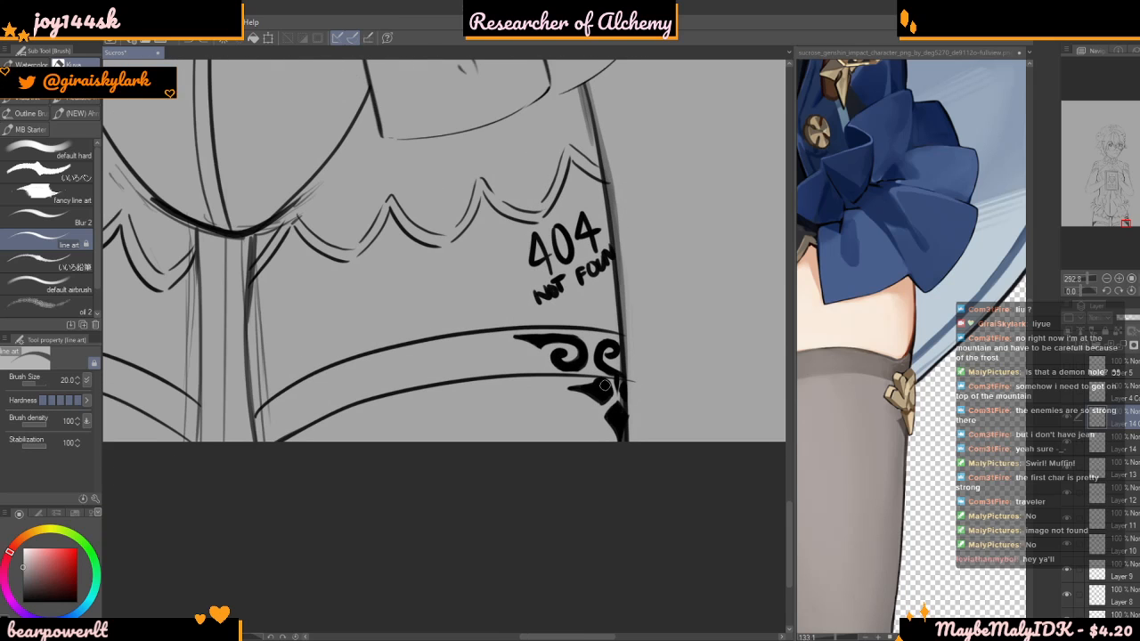
# Transform the mirrored ornament layer, scaling it to 121%, rotating it slightly and moving its curls up to the cuff's upper line
pyautogui.hotkey('ctrl', 't')
pyautogui.moveTo(634, 248); pyautogui.dragTo(655, 137)
pyautogui.moveTo(637, 222); pyautogui.dragTo(604, 251)
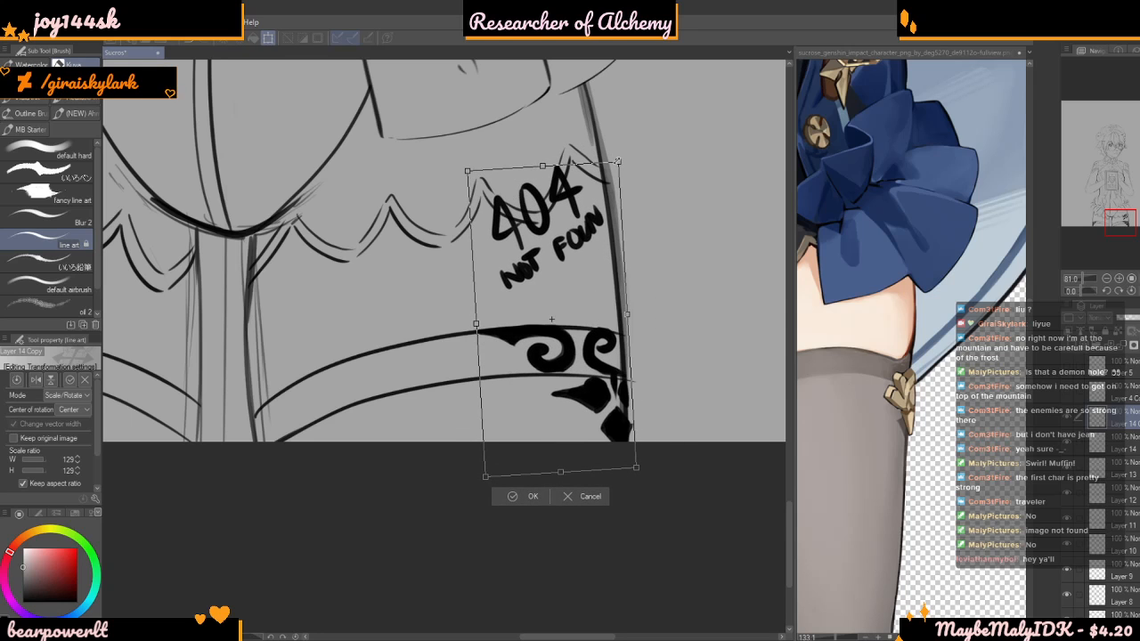
pyautogui.moveTo(618, 161); pyautogui.dragTo(610, 181)
pyautogui.moveTo(591, 234); pyautogui.dragTo(596, 229)
pyautogui.moveTo(650, 158); pyautogui.dragTo(653, 160)
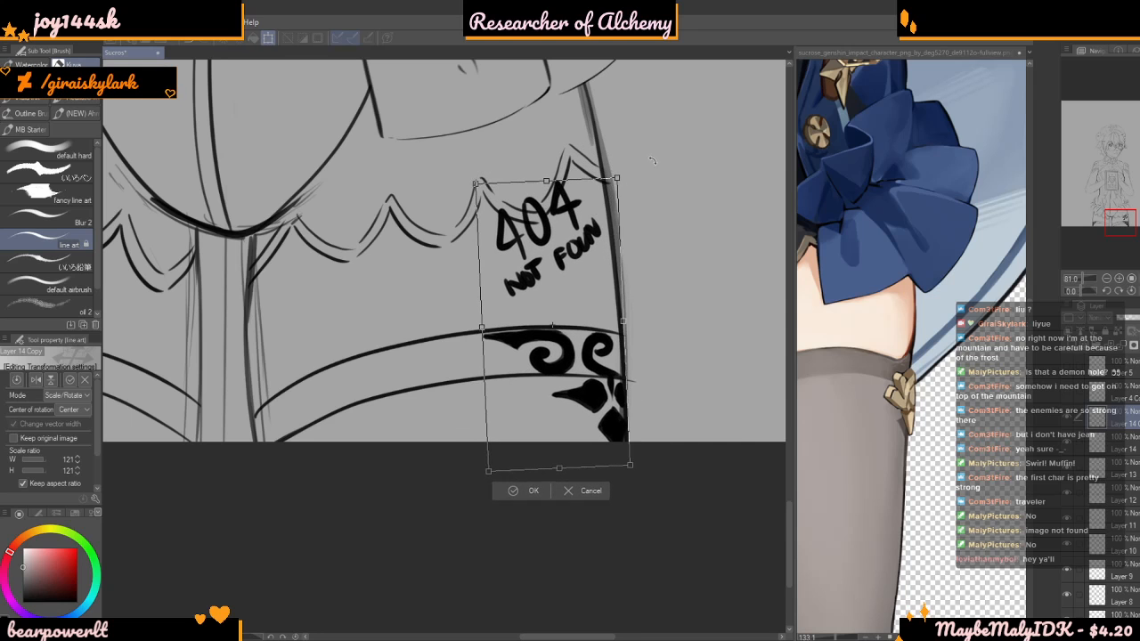
# Reshape the mirrored ornaments to about 104% width and 116% height, nudge them against the outer thigh line and apply the transformation
pyautogui.scroll(-5, 605, 283)
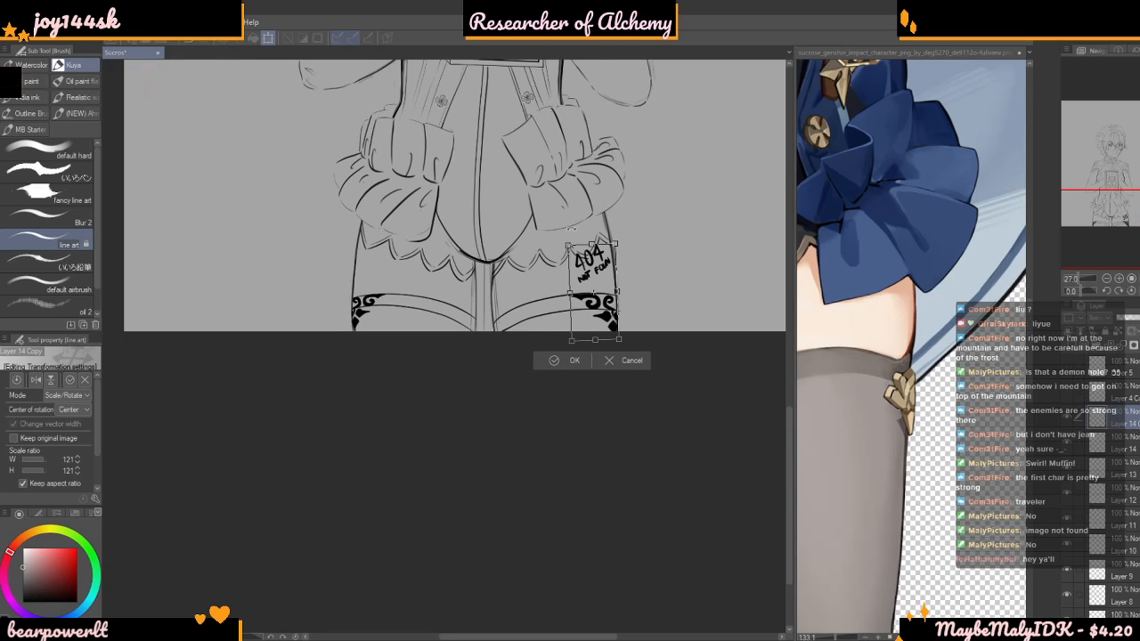
pyautogui.moveTo(568, 245); pyautogui.dragTo(604, 277)
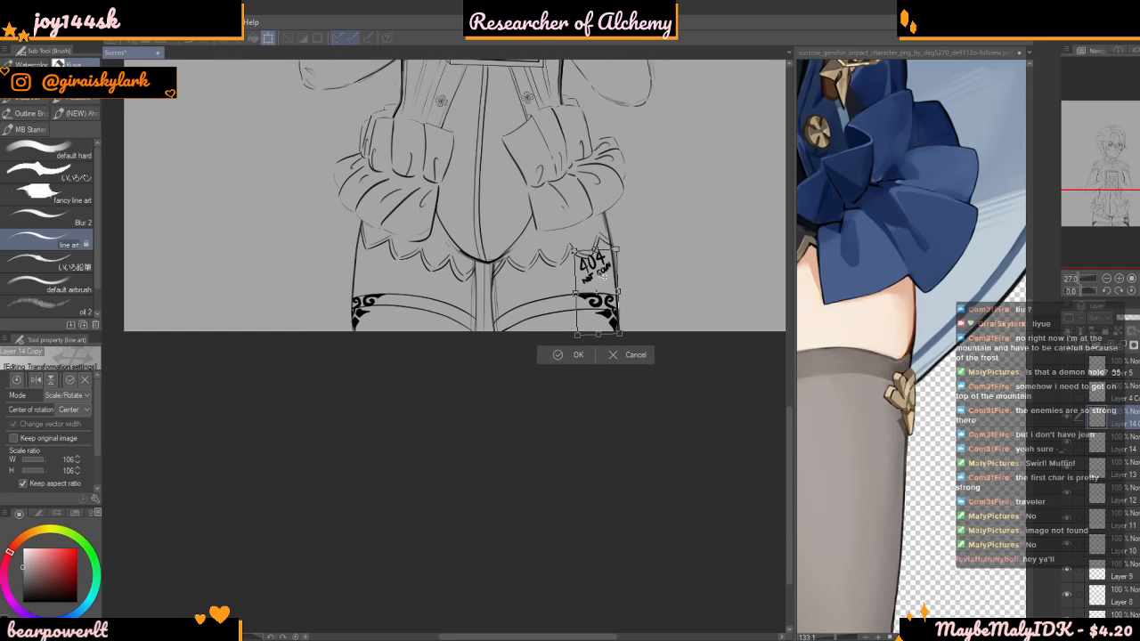
pyautogui.moveTo(600, 336); pyautogui.dragTo(600, 339)
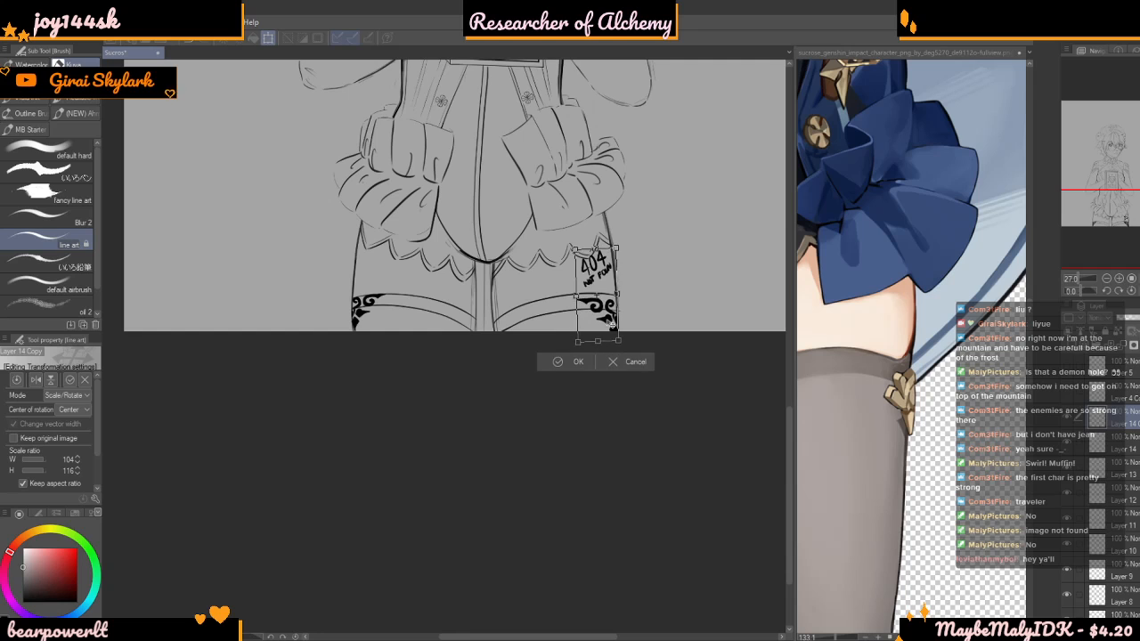
pyautogui.scroll(3, 615, 325)
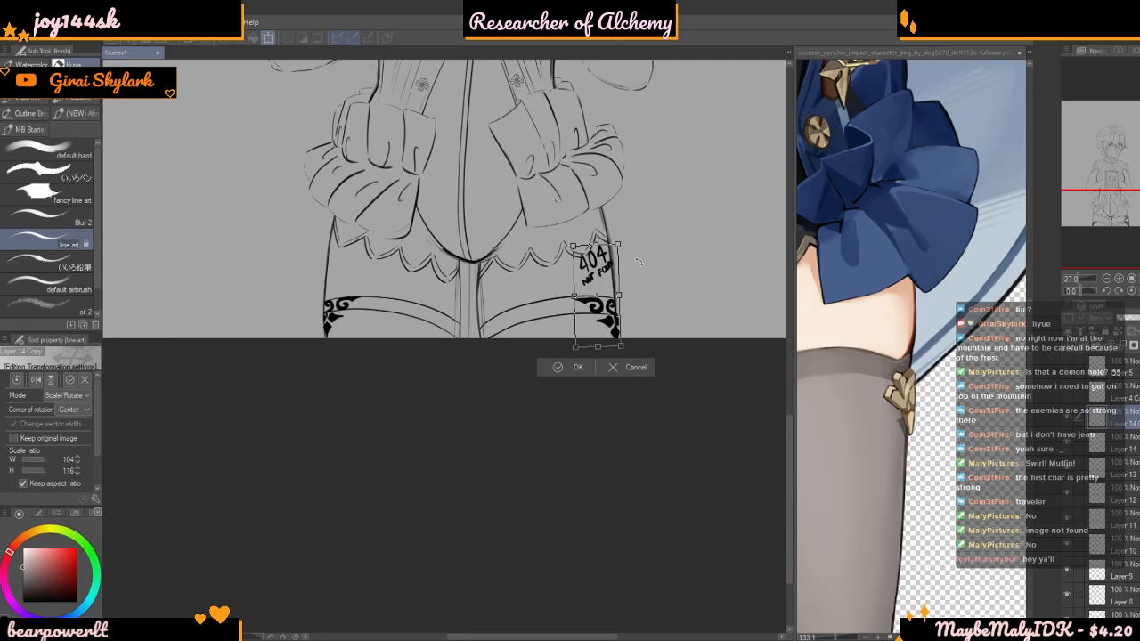
pyautogui.moveTo(617, 310); pyautogui.dragTo(619, 308)
pyautogui.scroll(1, 675, 142)
pyautogui.press('Return')
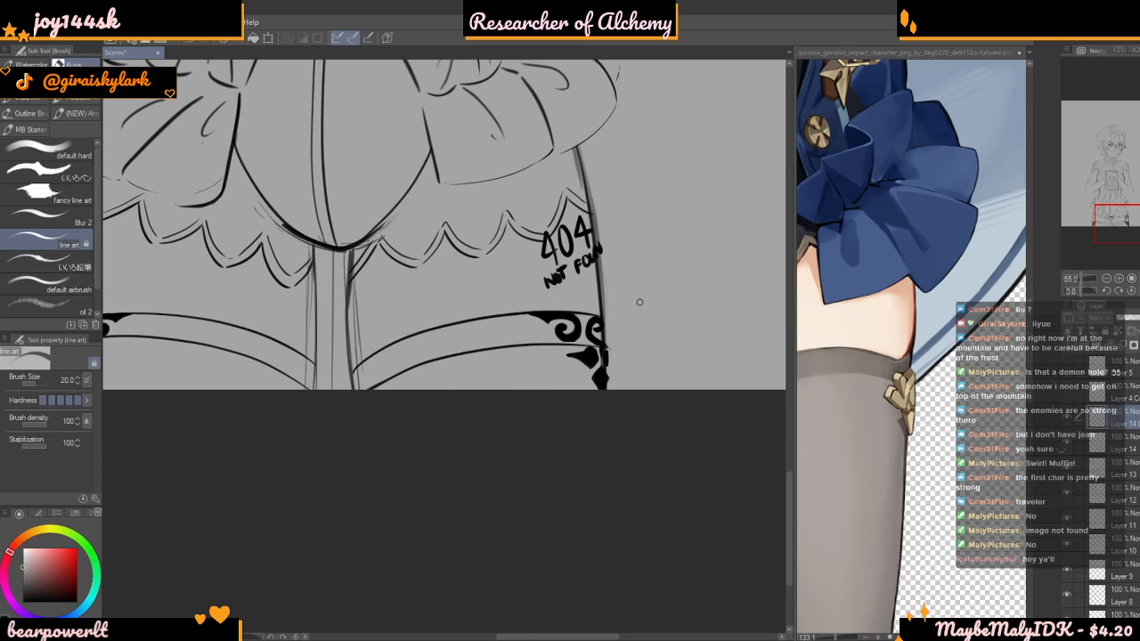
# Enlarge the brush to 262.3 and erase the handwritten 404 text above the right-hand stocking cuff
pyautogui.scroll(3, 711, 318)
pyautogui.scroll(2, 645, 284)
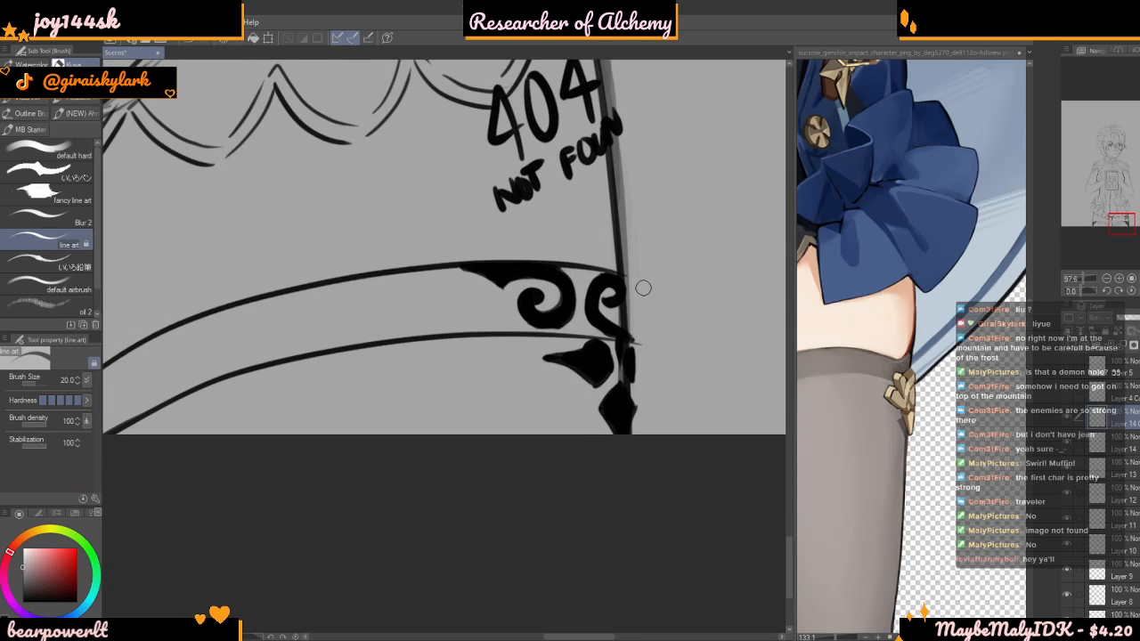
pyautogui.scroll(-4, 638, 471)
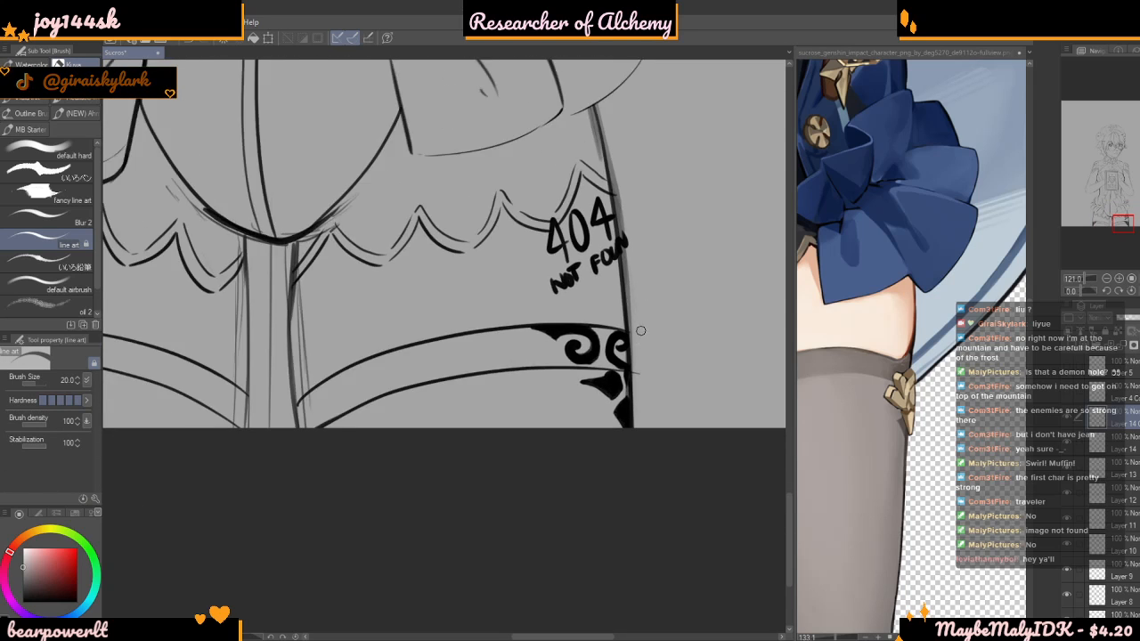
pyautogui.scroll(1, 698, 208)
pyautogui.moveTo(42, 383); pyautogui.dragTo(40, 383)
pyautogui.moveTo(567, 240)
pyautogui.mouseDown()
pyautogui.moveTo(596, 248)
pyautogui.moveTo(570, 257)
pyautogui.mouseUp()
pyautogui.scroll(-5, 570, 258)
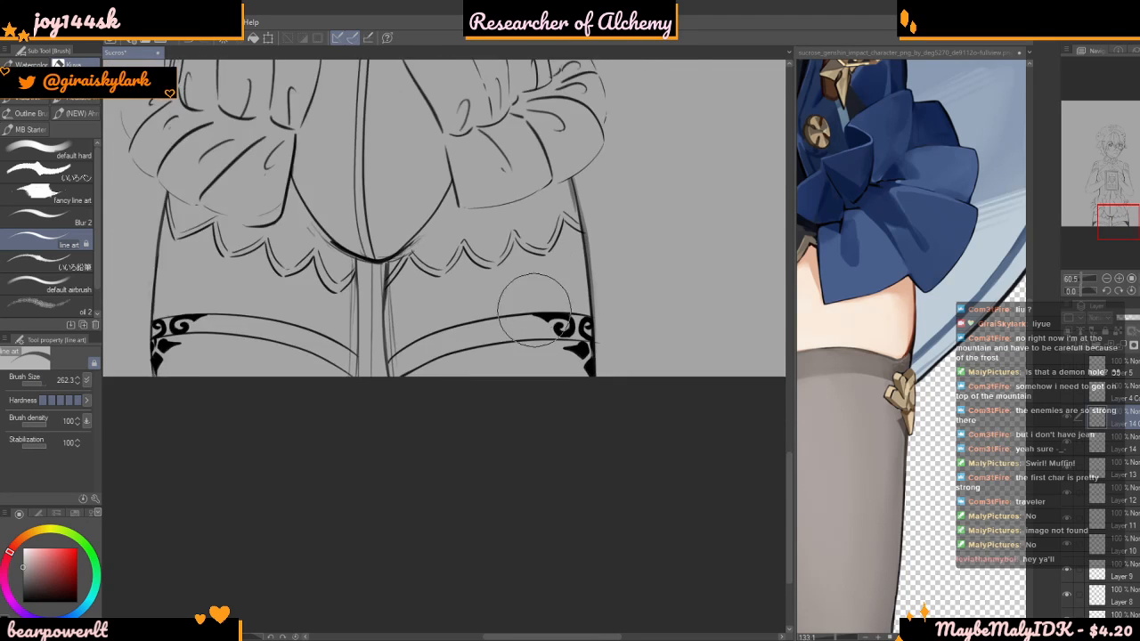
# Review both stocking cuffs in the drawing and examine the thigh ornaments and garter clip in the reference image
pyautogui.scroll(1, 548, 325)
pyautogui.scroll(2, 548, 325)
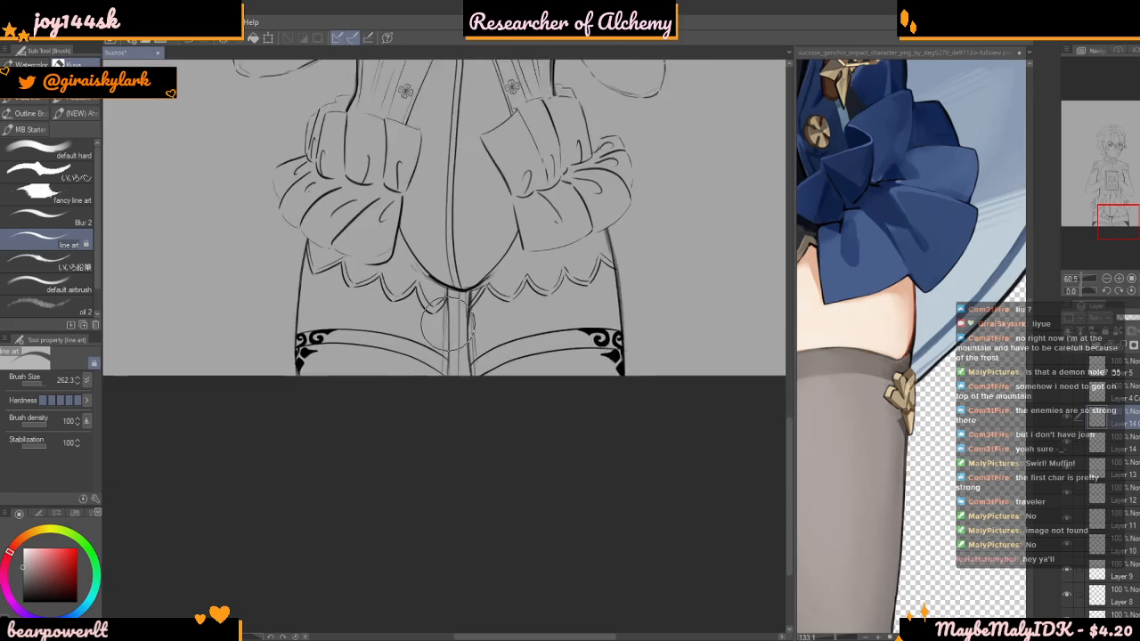
pyautogui.scroll(-3, 503, 362)
pyautogui.scroll(-10, 837, 387)
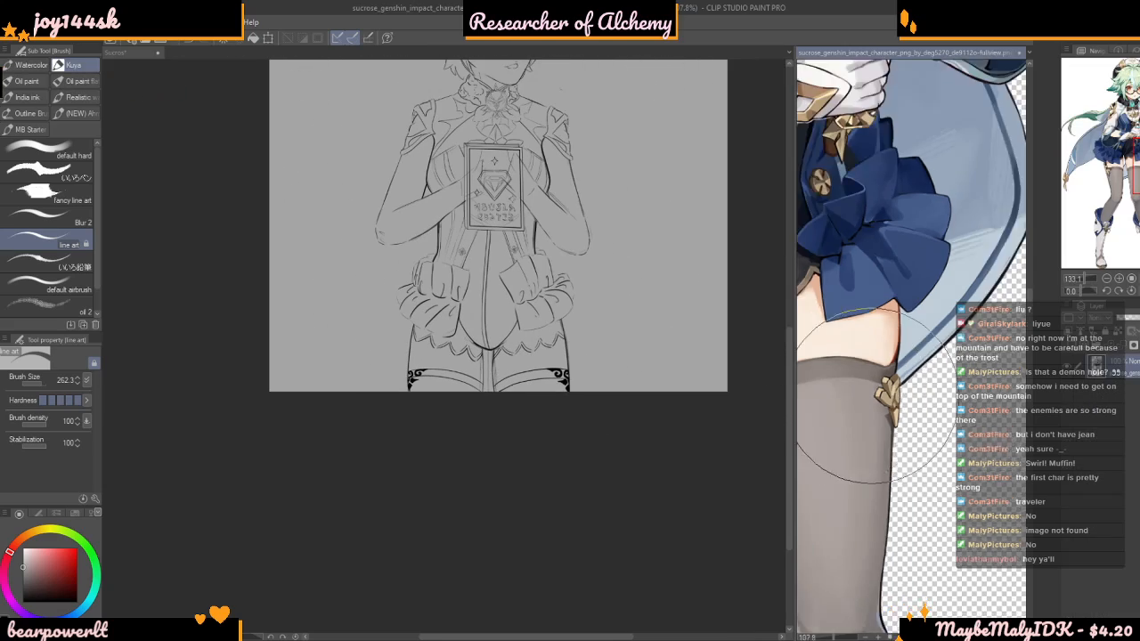
pyautogui.scroll(4, 801, 396)
pyautogui.scroll(4, 818, 410)
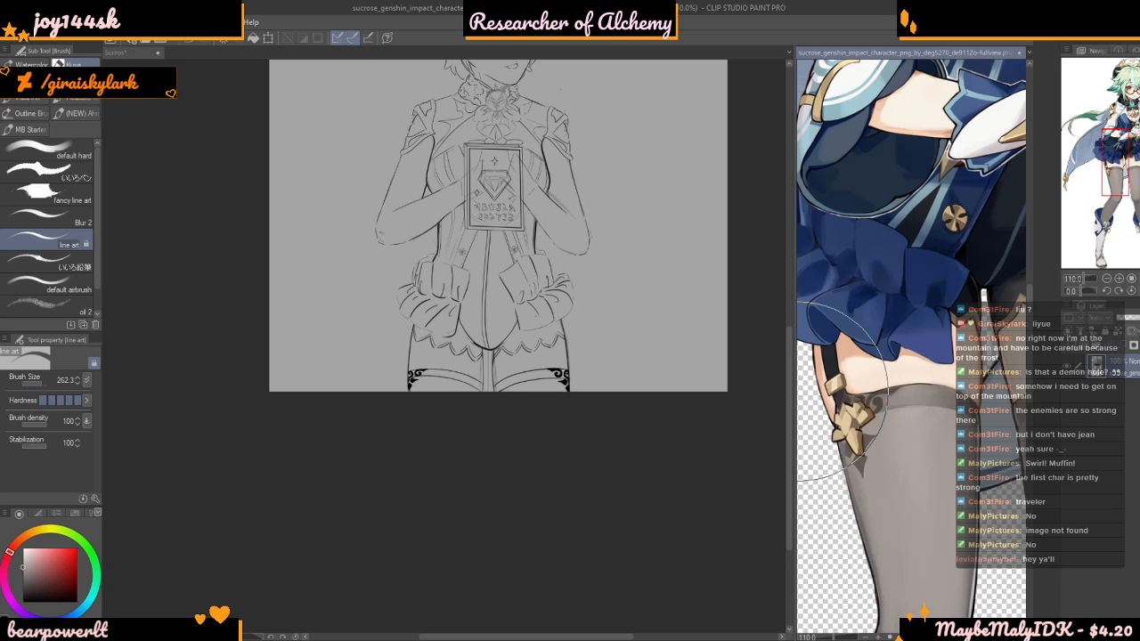
# Examine the garter buckle and clip in the reference image, and return to the left-hand stocking cuff in the drawing
pyautogui.scroll(3, 842, 392)
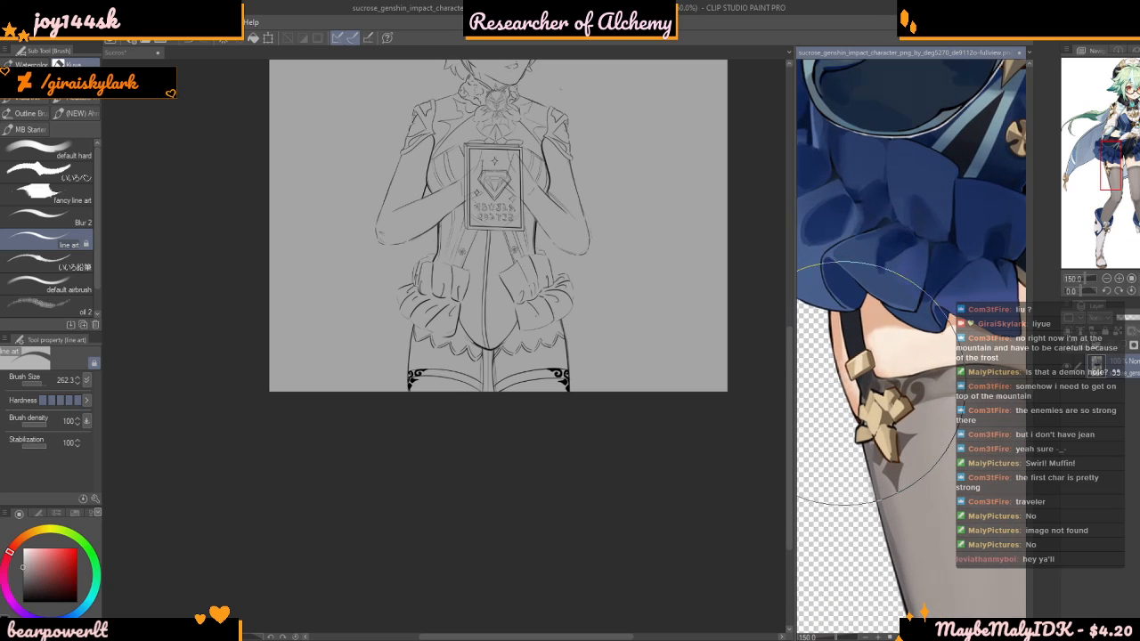
pyautogui.scroll(1, 890, 378)
pyautogui.scroll(-1, 853, 392)
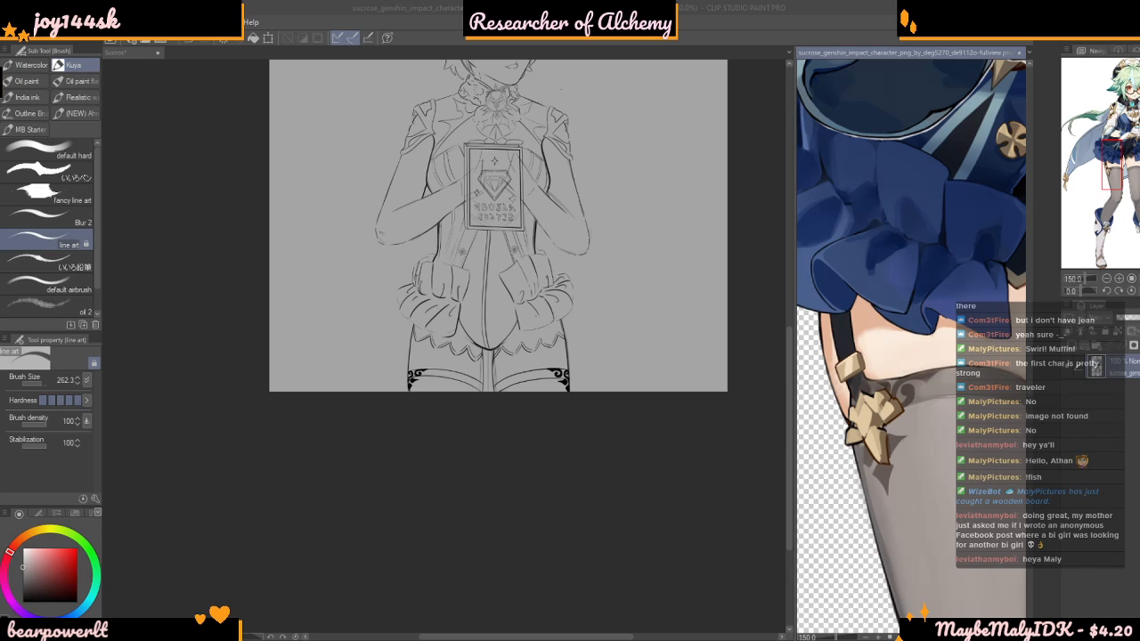
pyautogui.click(579, 444)
pyautogui.scroll(7, 571, 452)
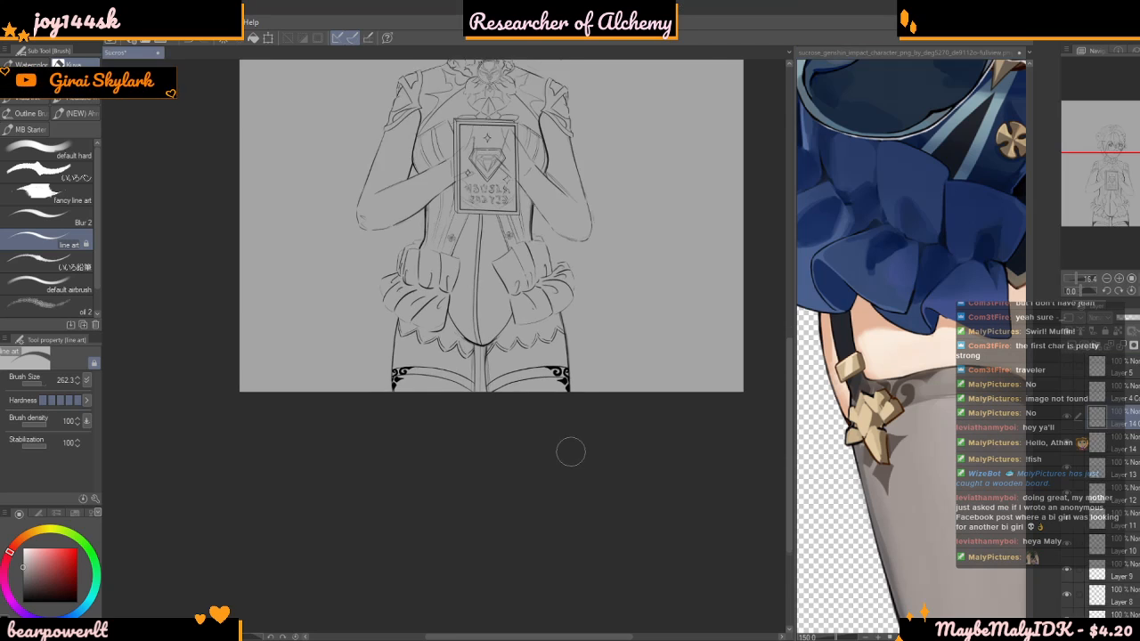
pyautogui.scroll(10, 406, 322)
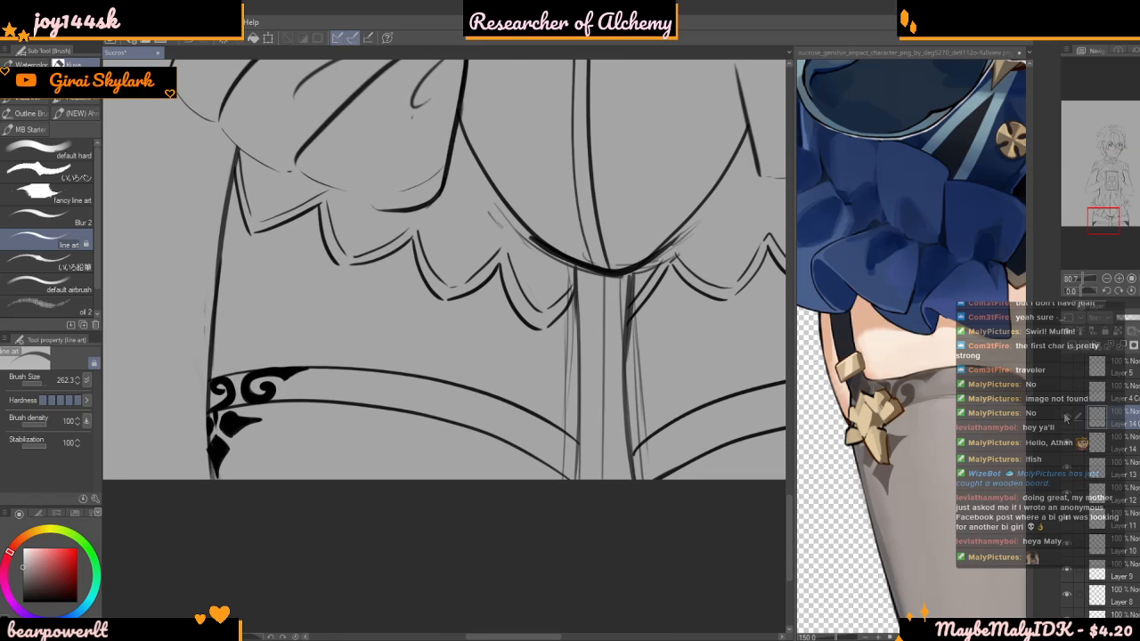
# Toggle the ornament layer and its neighbouring layer off and on to check which lines each one holds
pyautogui.click(1068, 431)
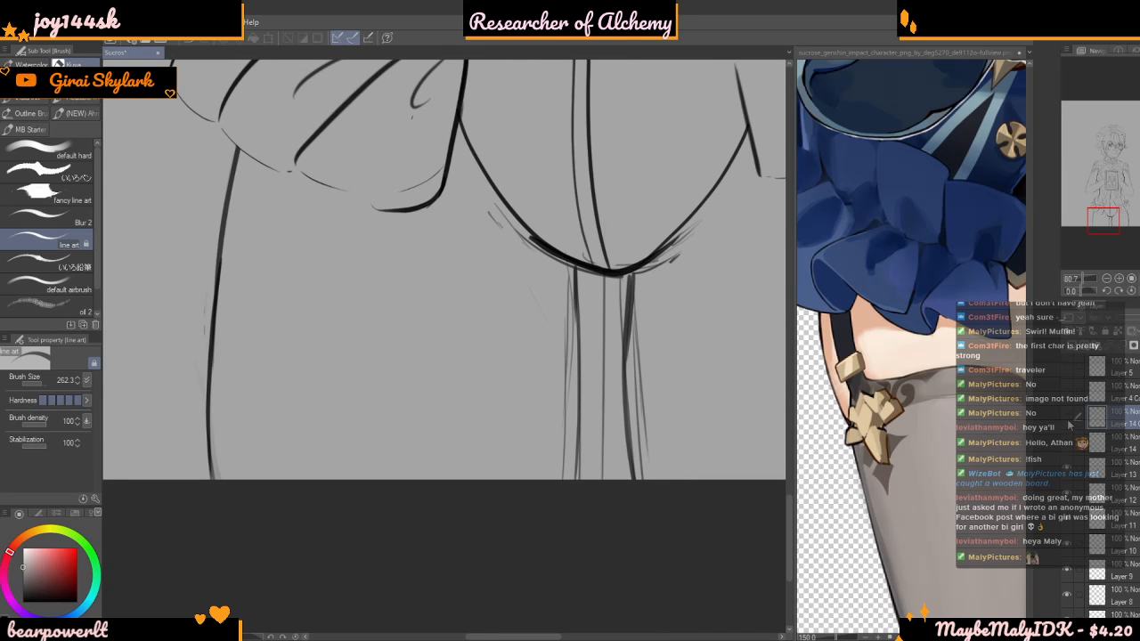
pyautogui.click(1068, 446)
pyautogui.click(1069, 442)
pyautogui.click(1069, 441)
pyautogui.click(1065, 420)
pyautogui.click(1066, 420)
# Pick black as the drawing color and reduce the line art brush size to 26.7
pyautogui.scroll(-3, 473, 410)
pyautogui.scroll(3, 343, 383)
pyautogui.click(71, 598)
pyautogui.moveTo(39, 383); pyautogui.dragTo(35, 383)
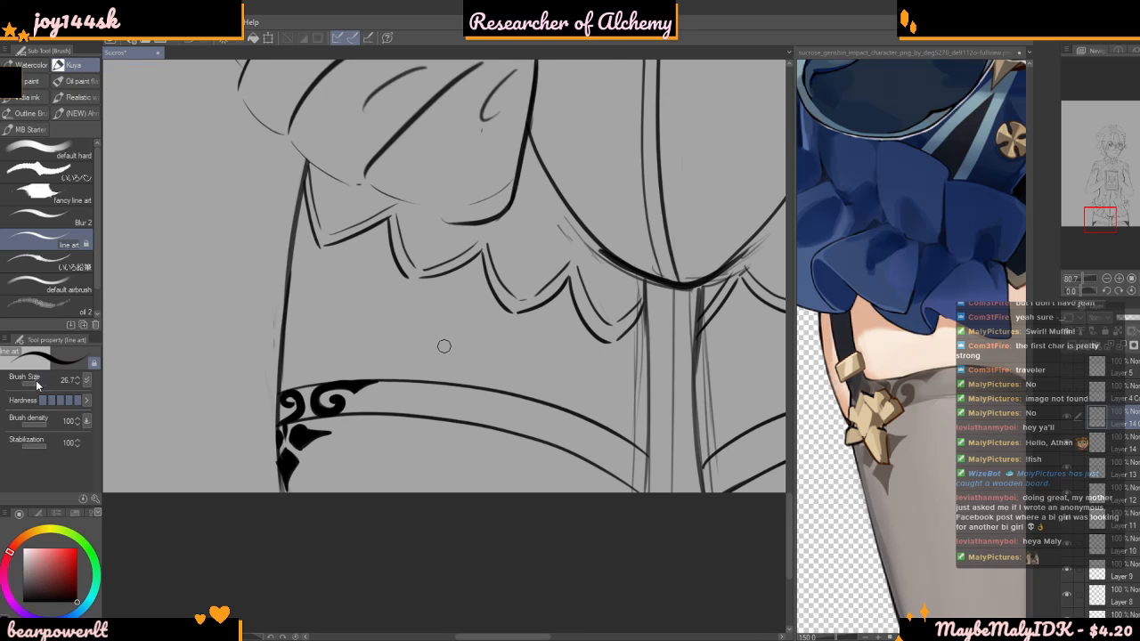
# Try to sketch a small square garter buckle on the outer thigh line above the left-hand stocking cuff
pyautogui.scroll(-3, 374, 373)
pyautogui.scroll(1, 392, 381)
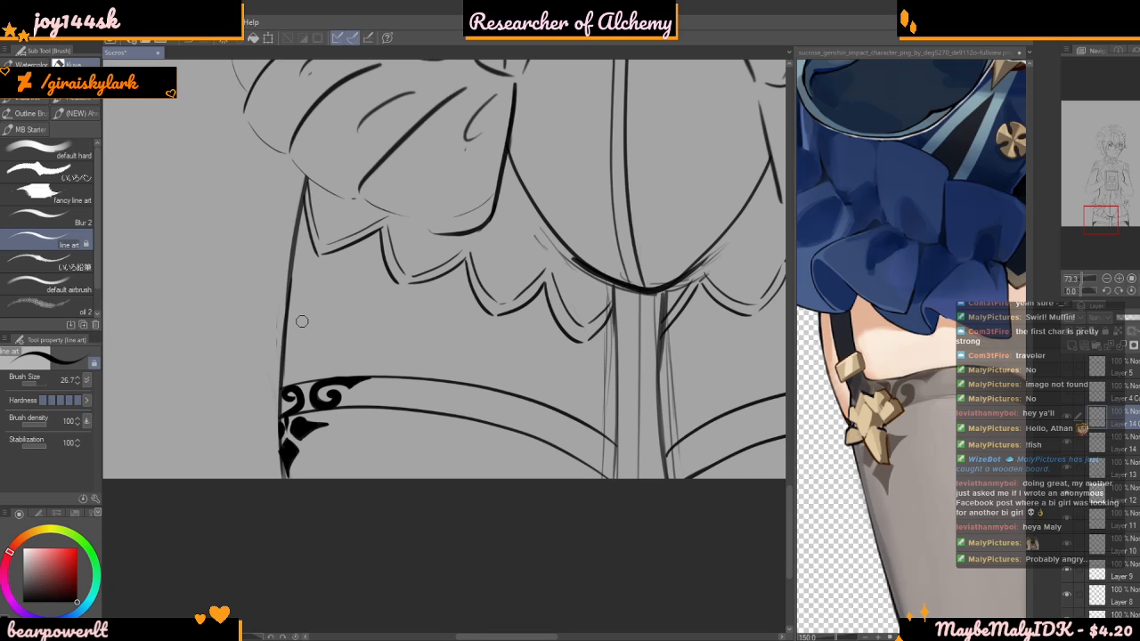
pyautogui.scroll(5, 302, 328)
pyautogui.moveTo(283, 321)
pyautogui.mouseDown()
pyautogui.moveTo(319, 333)
pyautogui.moveTo(319, 357)
pyautogui.moveTo(282, 364)
pyautogui.mouseUp()
pyautogui.scroll(-3, 303, 341)
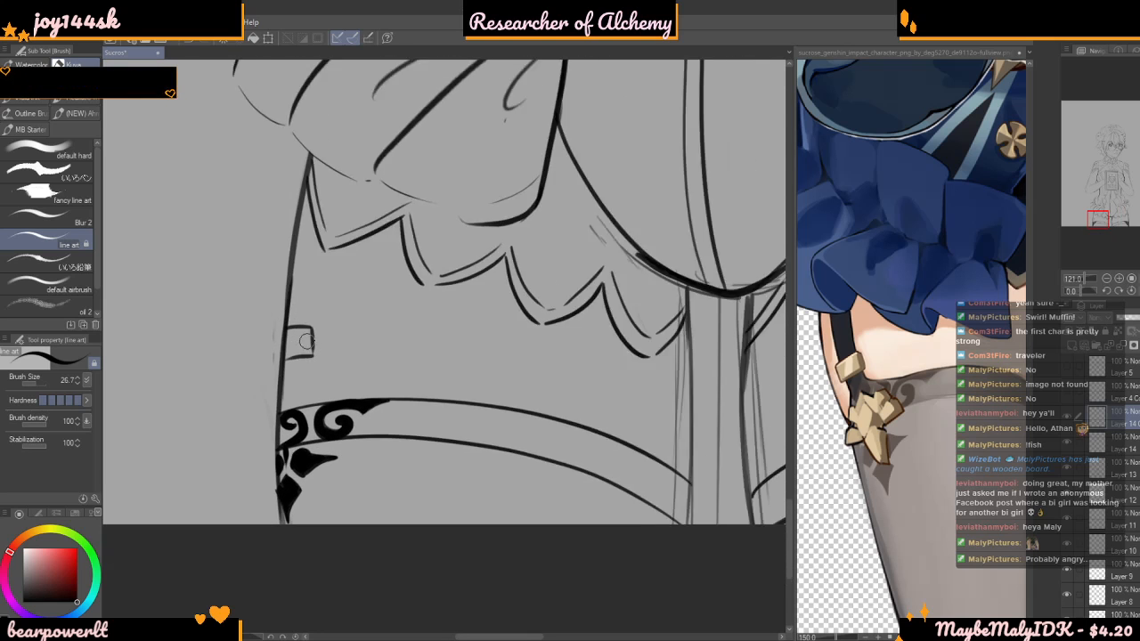
pyautogui.scroll(-5, 302, 341)
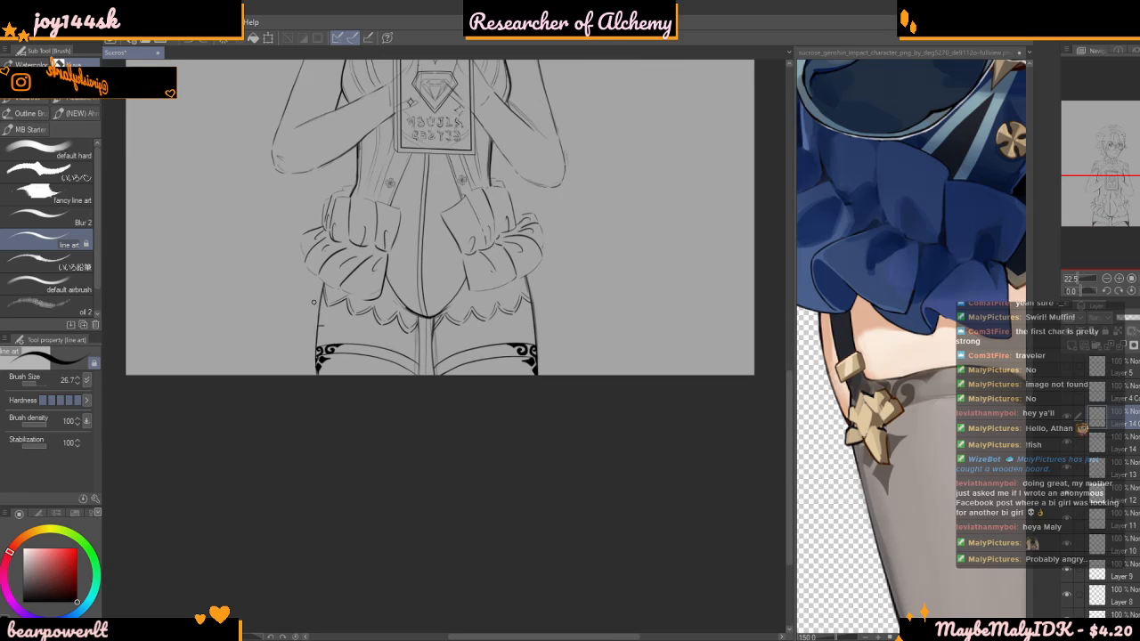
# Examine how the garter strap, buckle and gold clip sit on the thigh in the reference image
pyautogui.scroll(2, 312, 304)
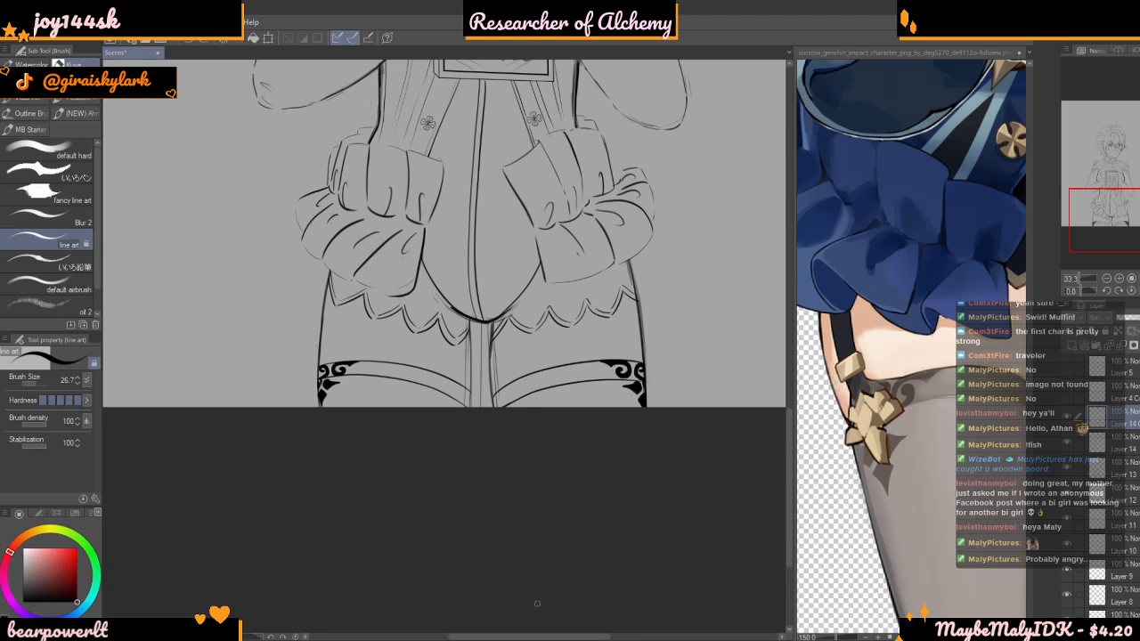
pyautogui.scroll(4, 311, 326)
pyautogui.scroll(5, 932, 393)
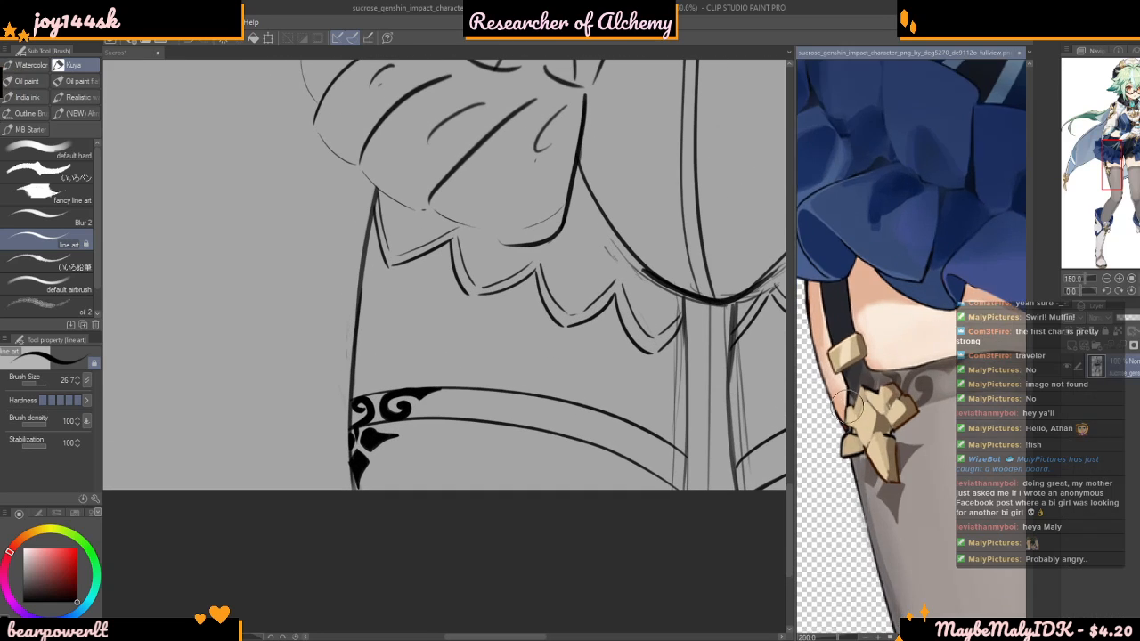
pyautogui.scroll(-2, 860, 374)
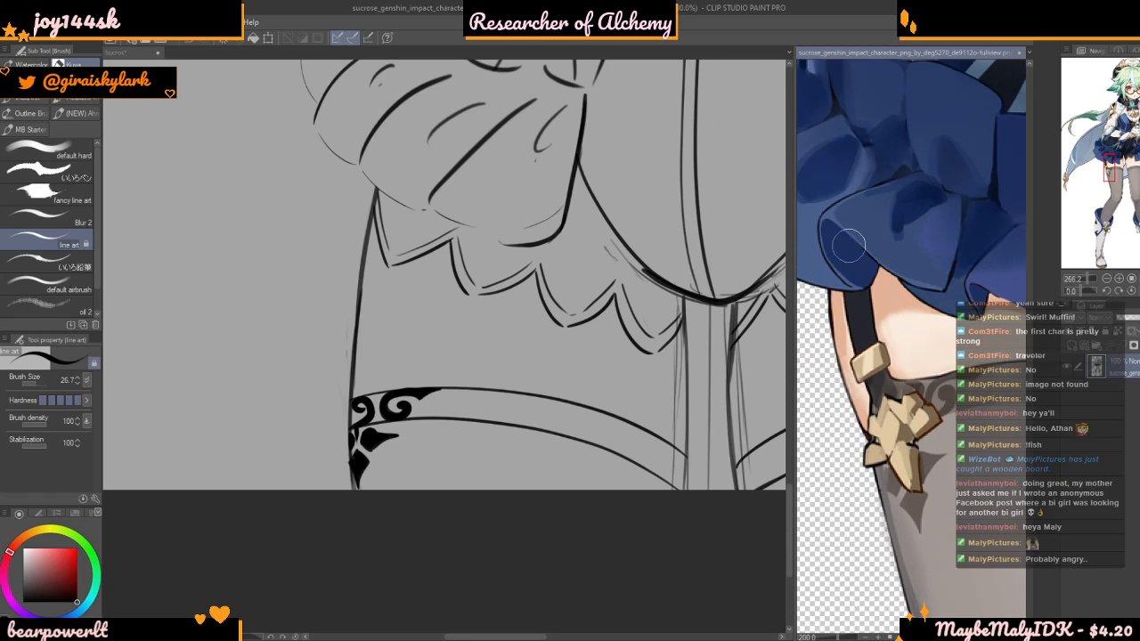
pyautogui.scroll(-4, 837, 360)
pyautogui.scroll(-4, 836, 359)
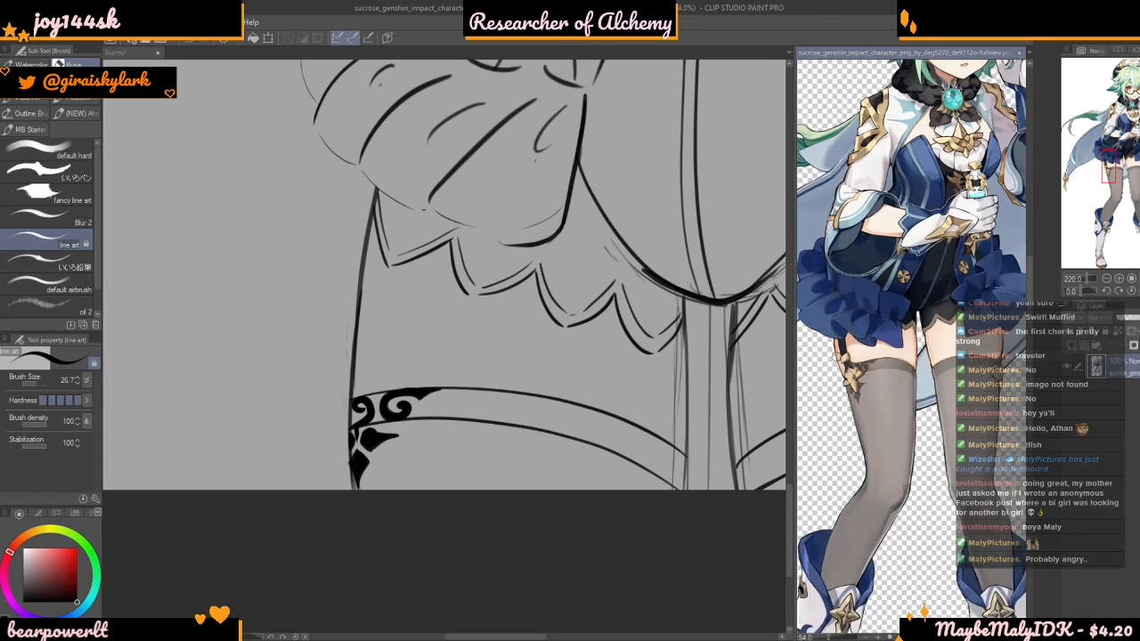
pyautogui.scroll(4, 837, 353)
pyautogui.scroll(2, 837, 356)
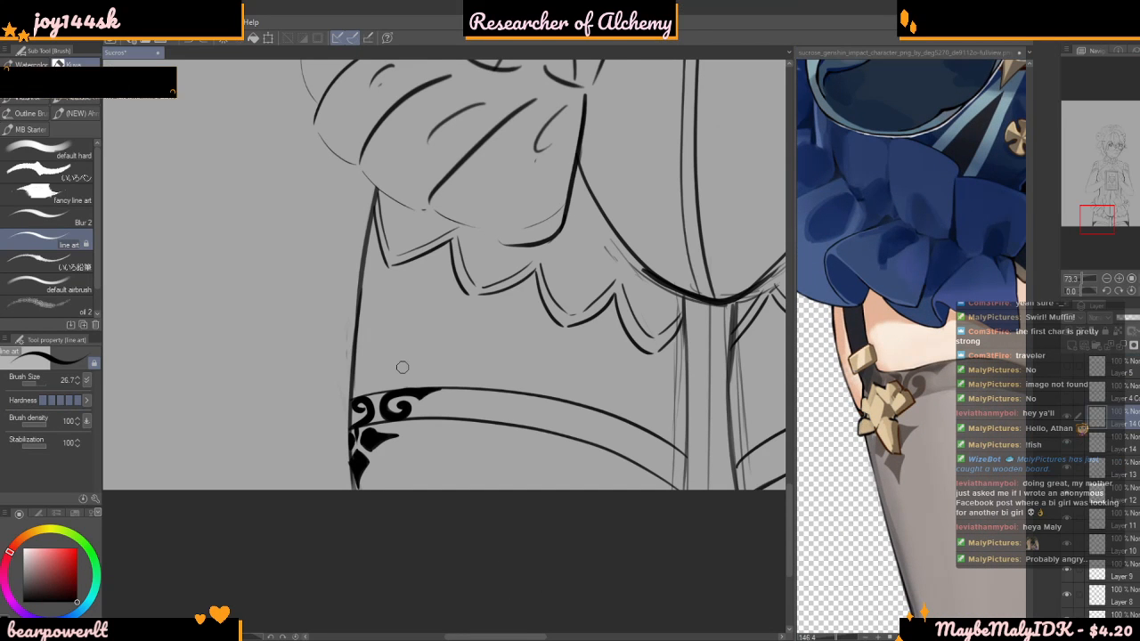
pyautogui.scroll(1, 358, 192)
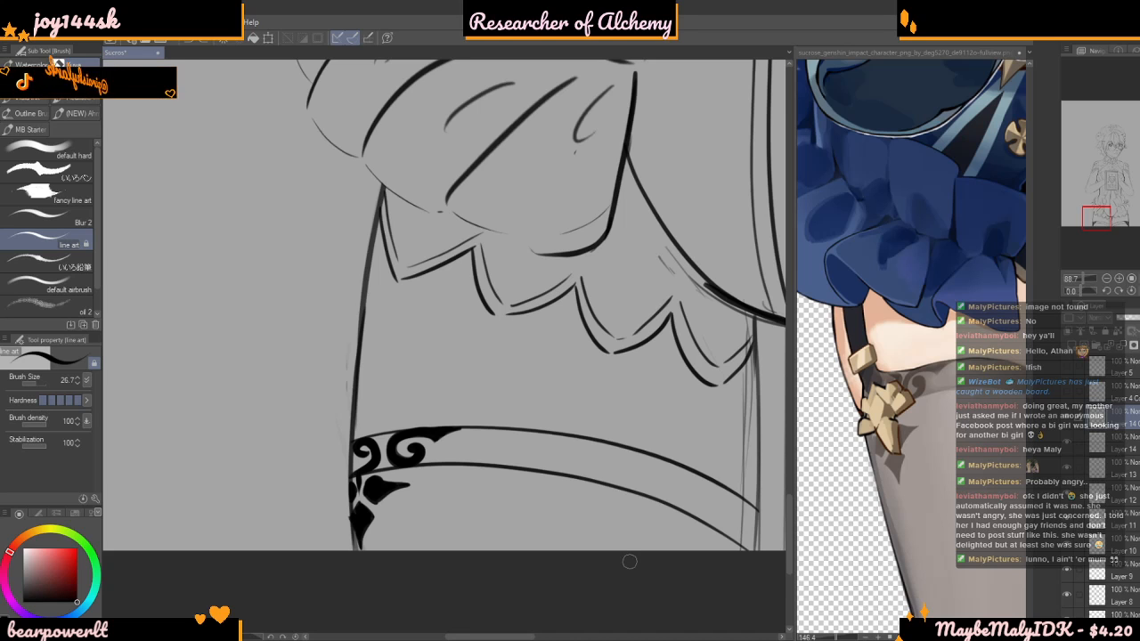
pyautogui.scroll(-5, 630, 561)
pyautogui.scroll(4, 506, 568)
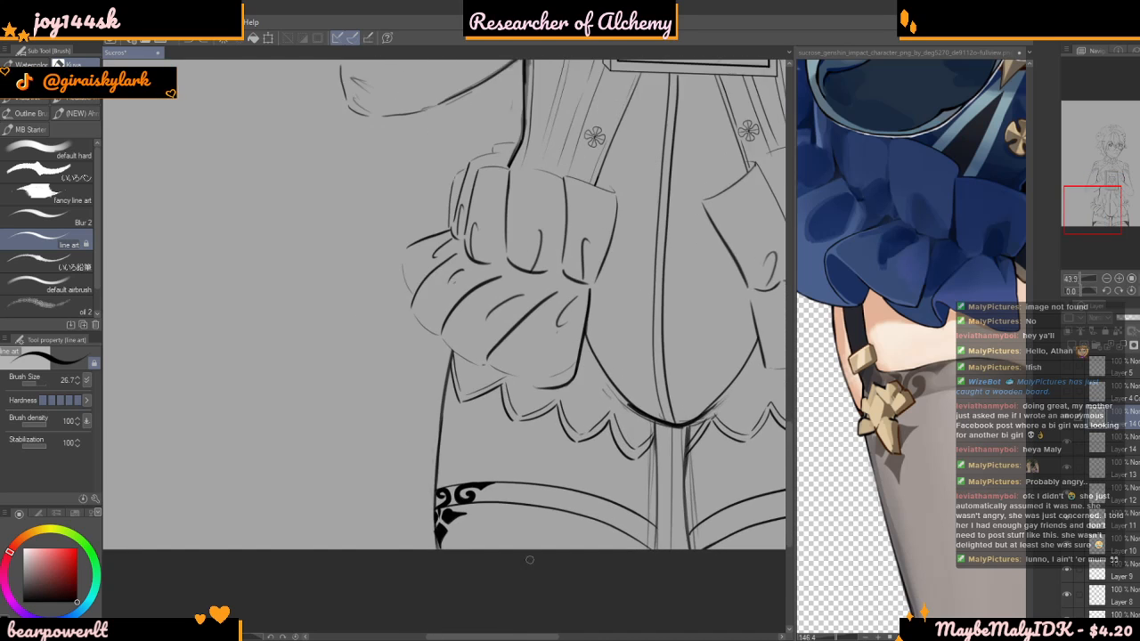
pyautogui.scroll(-2, 506, 568)
pyautogui.scroll(2, 506, 568)
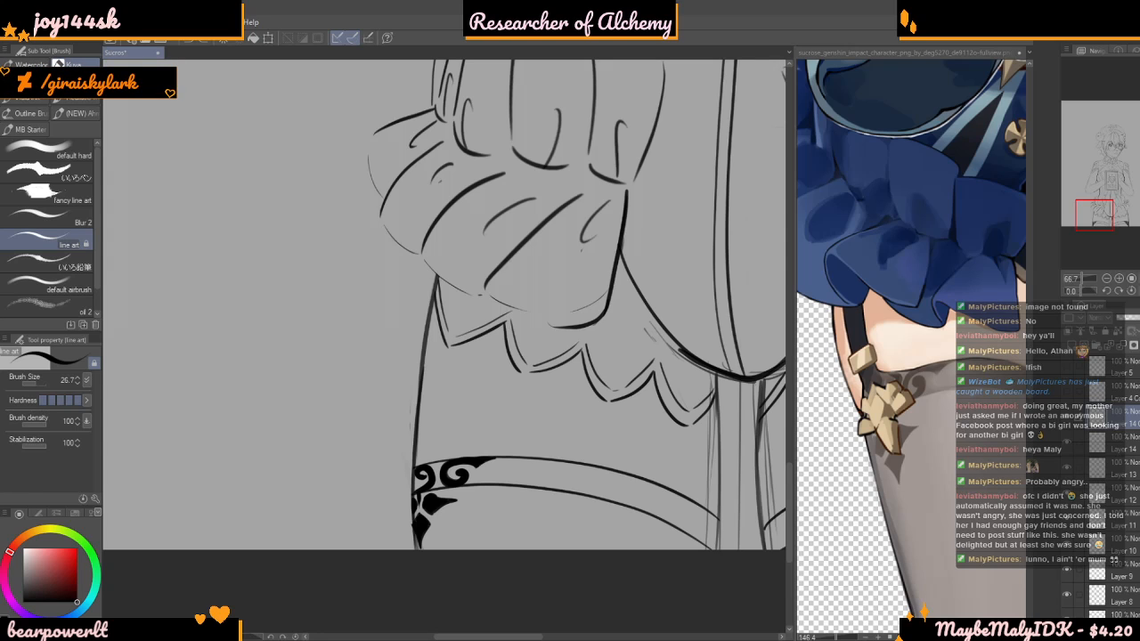
pyautogui.scroll(-8, 481, 572)
pyautogui.scroll(9, 493, 583)
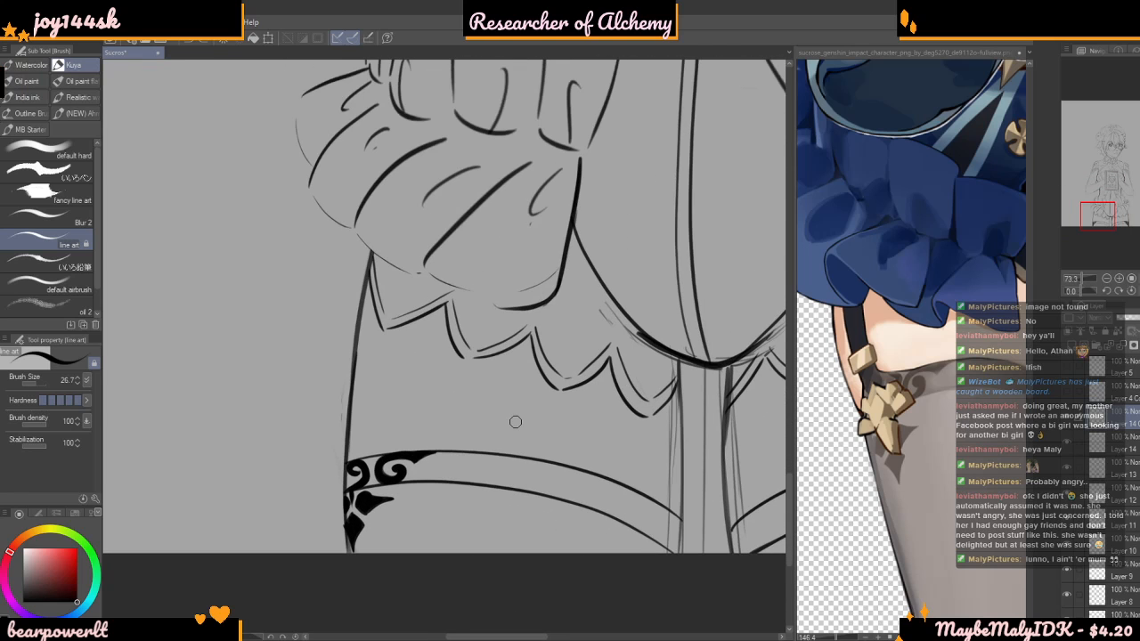
# Reduce the brush size to 16.1 and draw a small square garter buckle against the outer thigh line above the left-hand cuff
pyautogui.scroll(5, 514, 421)
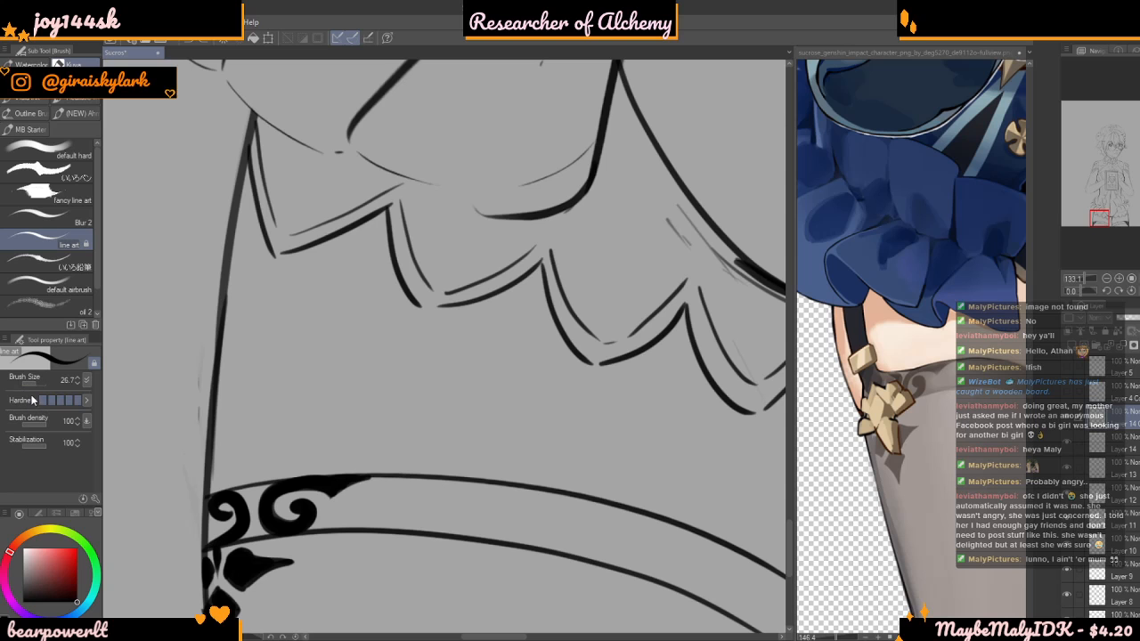
pyautogui.moveTo(42, 382); pyautogui.dragTo(36, 383)
pyautogui.scroll(-2, 234, 368)
pyautogui.scroll(-2, 388, 365)
pyautogui.scroll(7, 330, 383)
pyautogui.scroll(-8, 499, 425)
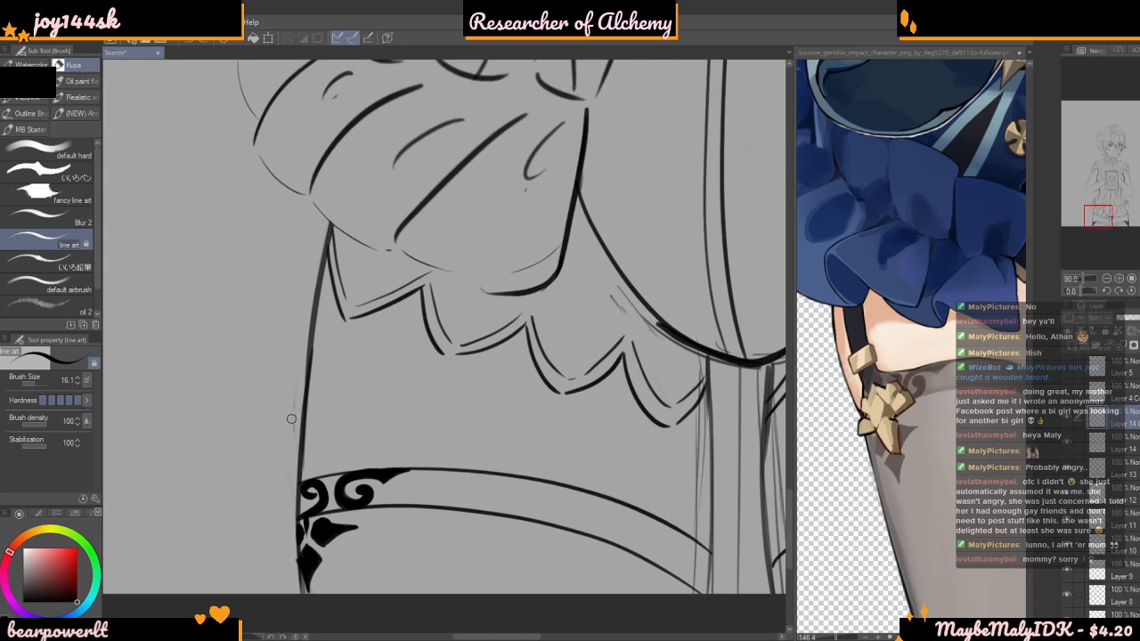
pyautogui.scroll(2, 303, 428)
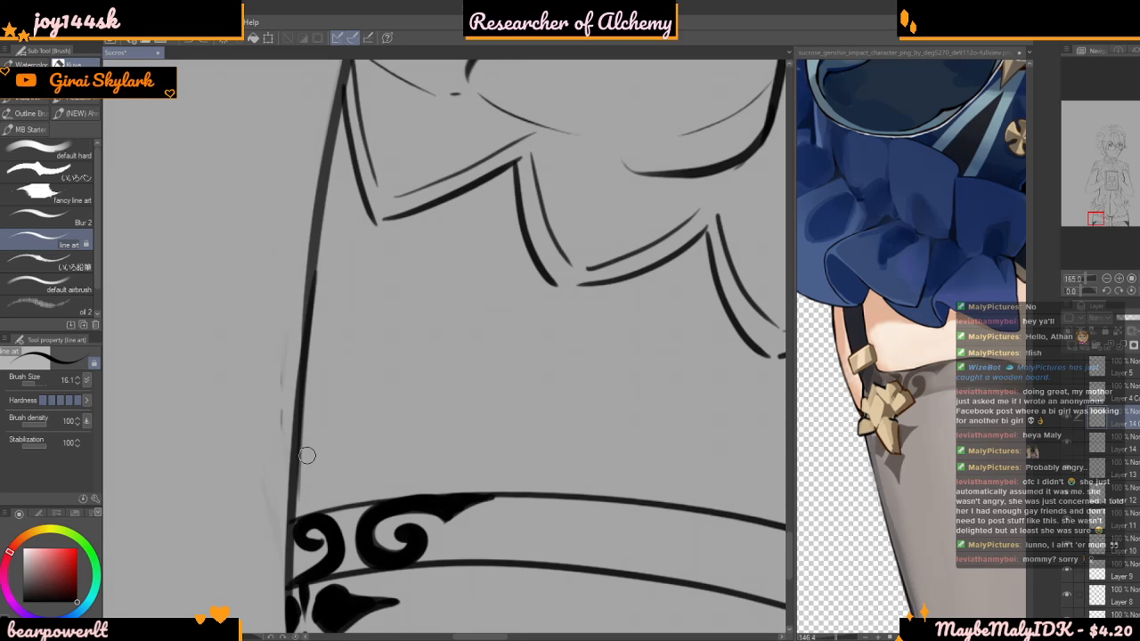
pyautogui.scroll(1, 306, 457)
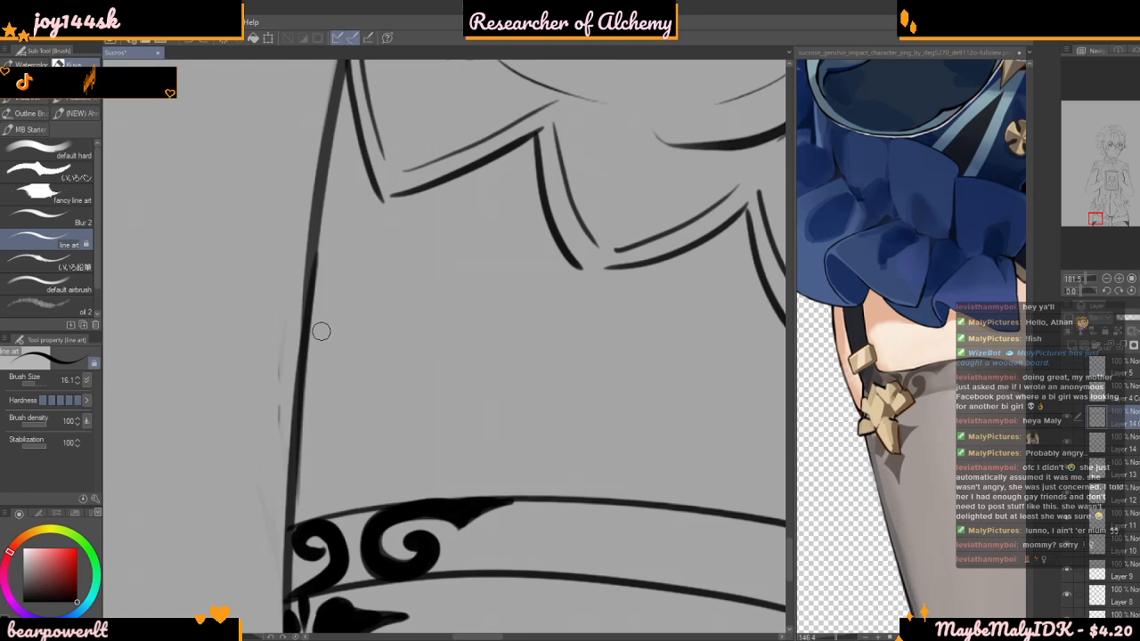
pyautogui.scroll(2, 316, 335)
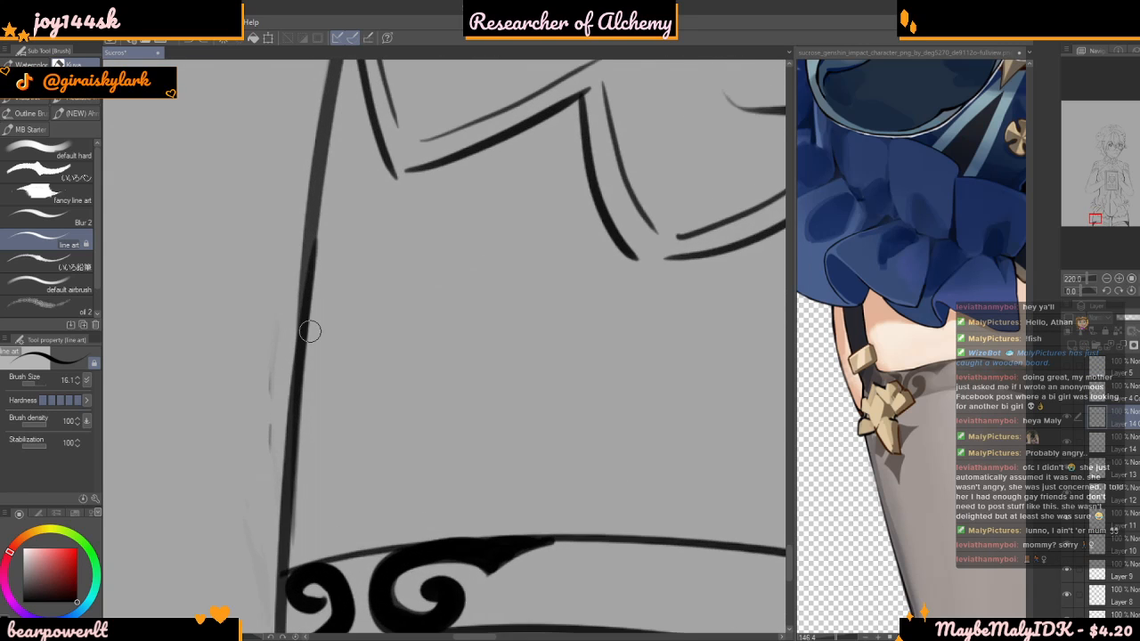
pyautogui.scroll(3, 310, 328)
pyautogui.moveTo(300, 318)
pyautogui.mouseDown()
pyautogui.moveTo(285, 395)
pyautogui.moveTo(346, 314)
pyautogui.moveTo(388, 311)
pyautogui.moveTo(354, 306)
pyautogui.moveTo(374, 338)
pyautogui.moveTo(374, 407)
pyautogui.moveTo(294, 419)
pyautogui.mouseUp()
pyautogui.hotkey('ctrl', 'z')
pyautogui.hotkey('ctrl', 'z')
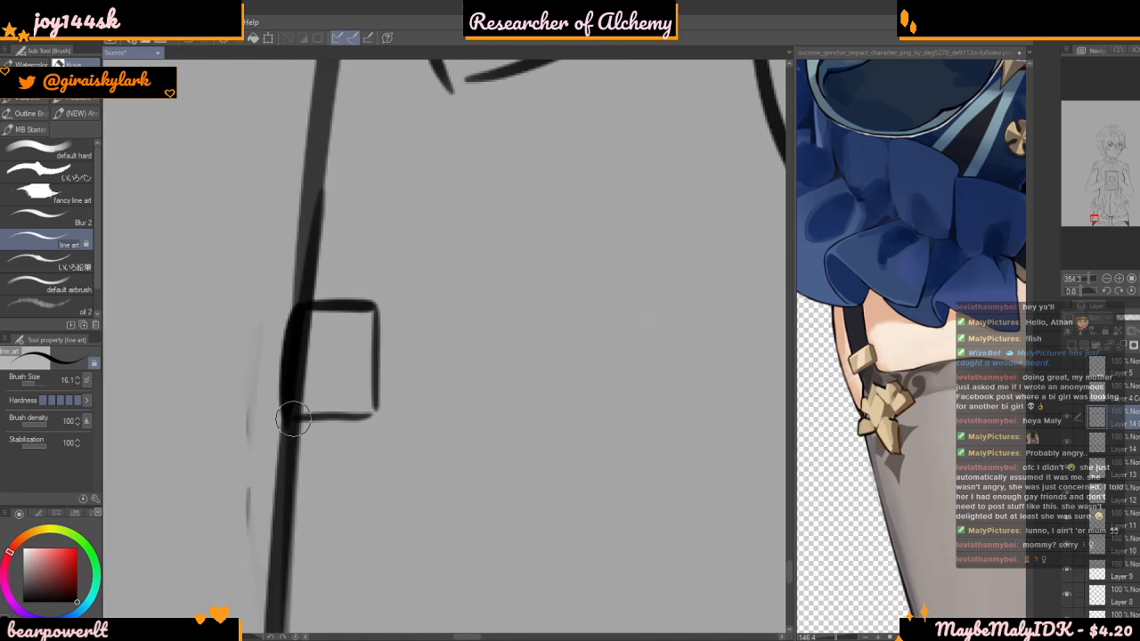
# Add offset lines along the buckle's inner side and lower edge to give it thickness
pyautogui.moveTo(378, 319); pyautogui.dragTo(398, 419)
pyautogui.hotkey('ctrl', 'z')
pyautogui.moveTo(383, 328); pyautogui.dragTo(390, 433)
pyautogui.moveTo(391, 346); pyautogui.dragTo(391, 426)
pyautogui.moveTo(289, 433); pyautogui.dragTo(377, 433)
pyautogui.hotkey('ctrl', 'z')
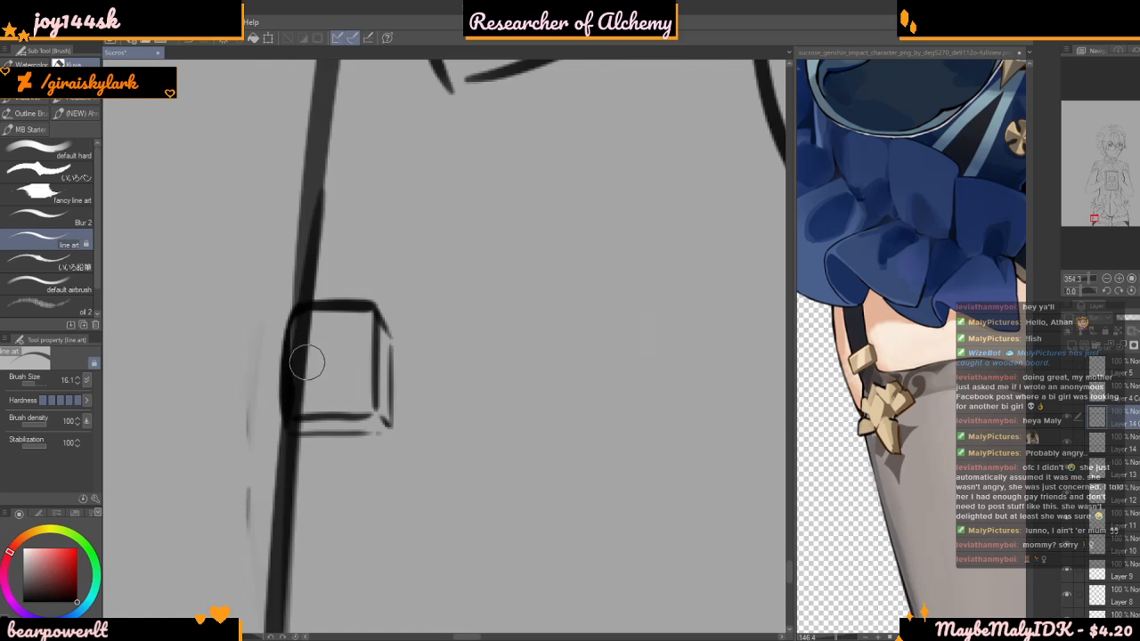
# Toggle layers to locate the thigh outline on Layer 2, and erase the part of it that runs inside the buckle
pyautogui.click(1068, 443)
pyautogui.click(1067, 442)
pyautogui.click(1066, 470)
pyautogui.click(1066, 472)
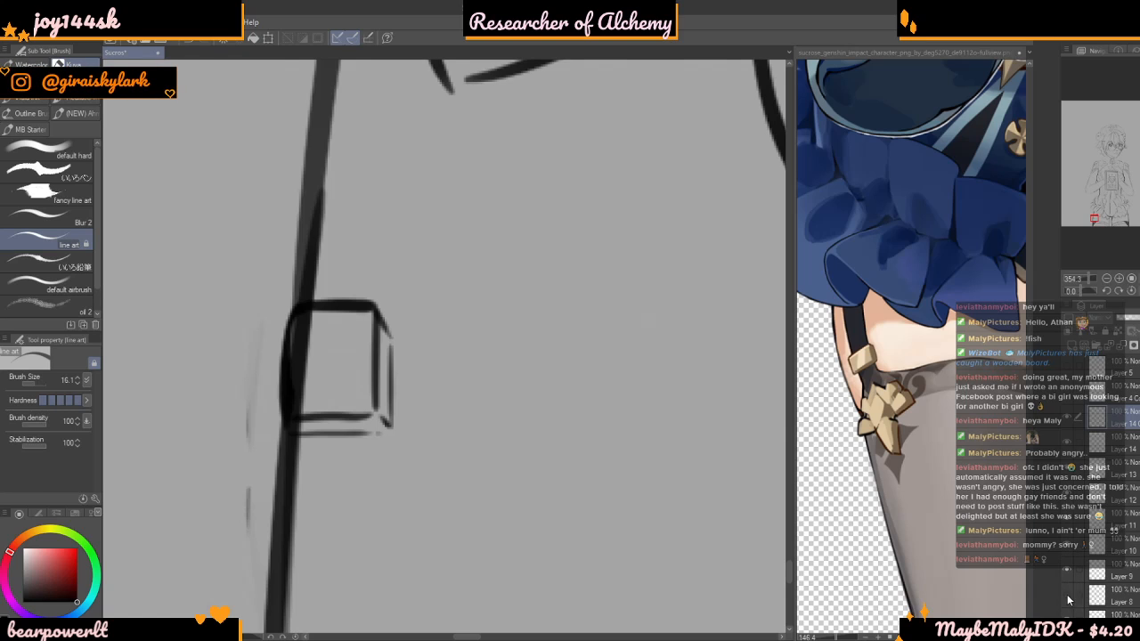
pyautogui.scroll(-4, 1065, 553)
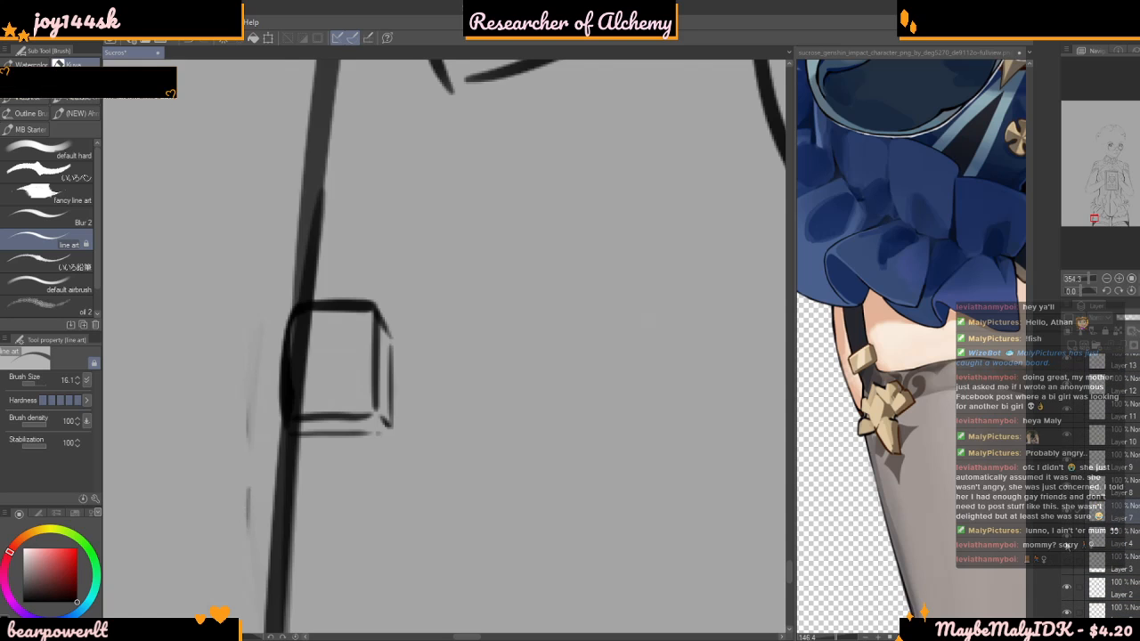
pyautogui.click(1067, 596)
pyautogui.click(1067, 589)
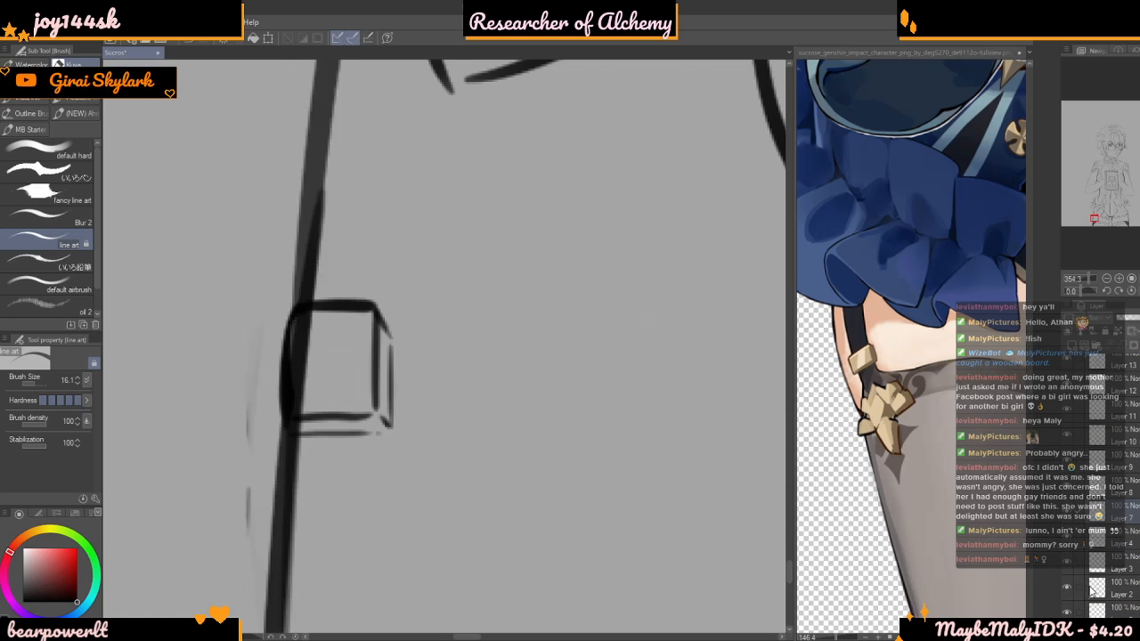
pyautogui.scroll(-3, 332, 395)
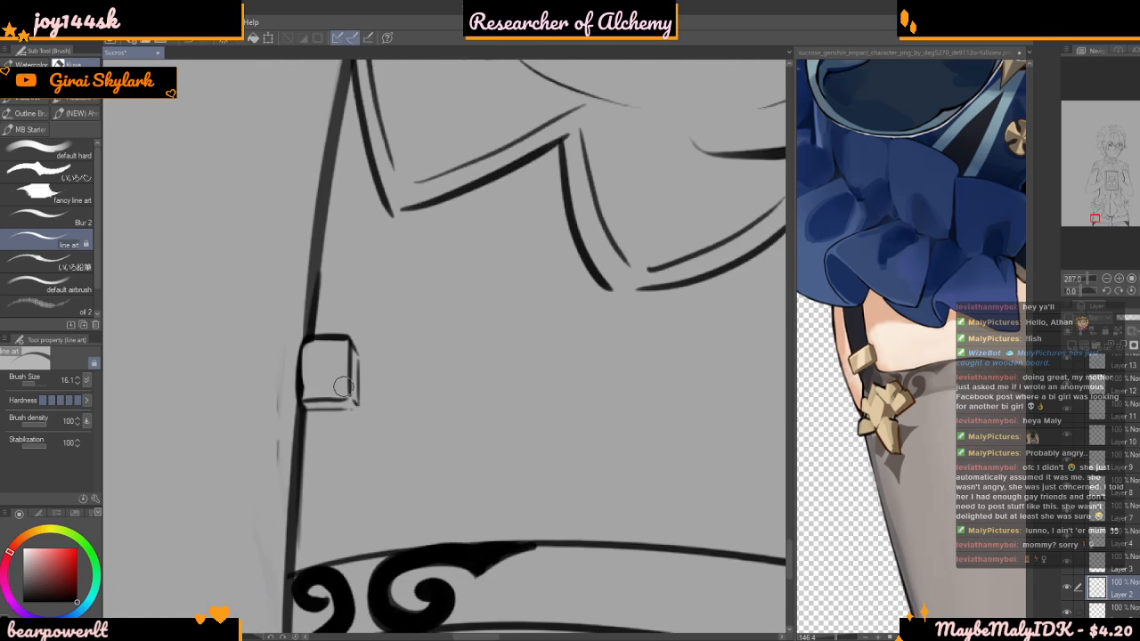
pyautogui.scroll(-10, 332, 395)
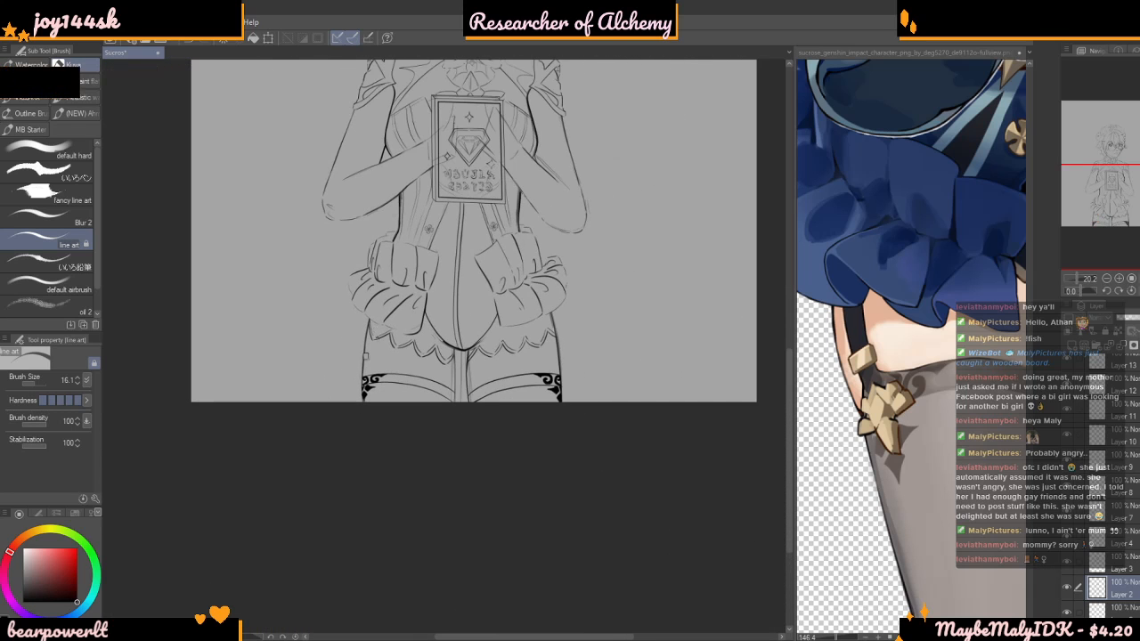
pyautogui.scroll(10, 460, 314)
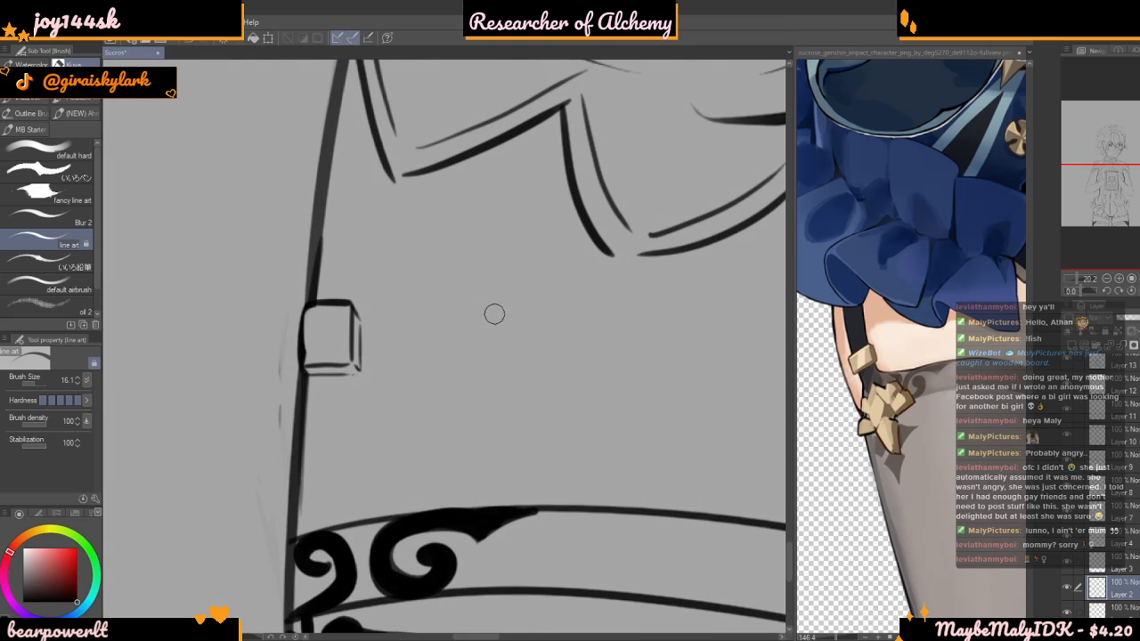
pyautogui.scroll(3, 1123, 419)
# Return to the ornament layer and draw the garter strap's inner line from the lace hem to the buckle and below it
pyautogui.click(1124, 414)
pyautogui.click(1067, 412)
pyautogui.click(1067, 413)
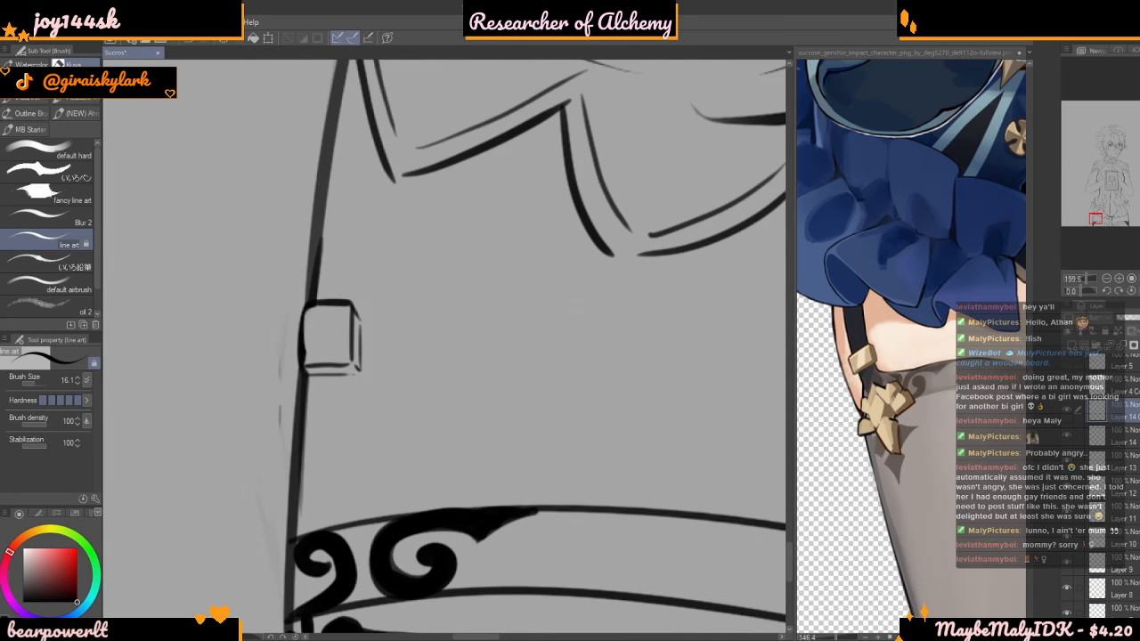
pyautogui.moveTo(367, 117)
pyautogui.mouseDown()
pyautogui.moveTo(353, 290)
pyautogui.moveTo(344, 236)
pyautogui.moveTo(360, 117)
pyautogui.mouseUp()
pyautogui.hotkey('ctrl', 'z')
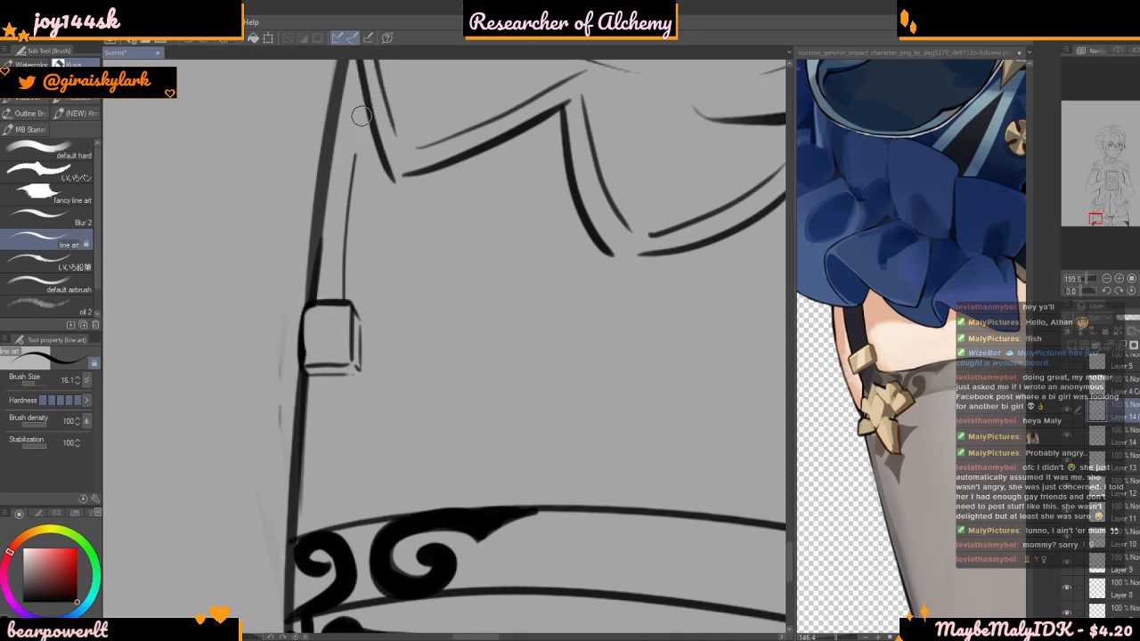
pyautogui.scroll(-4, 361, 253)
pyautogui.scroll(5, 358, 346)
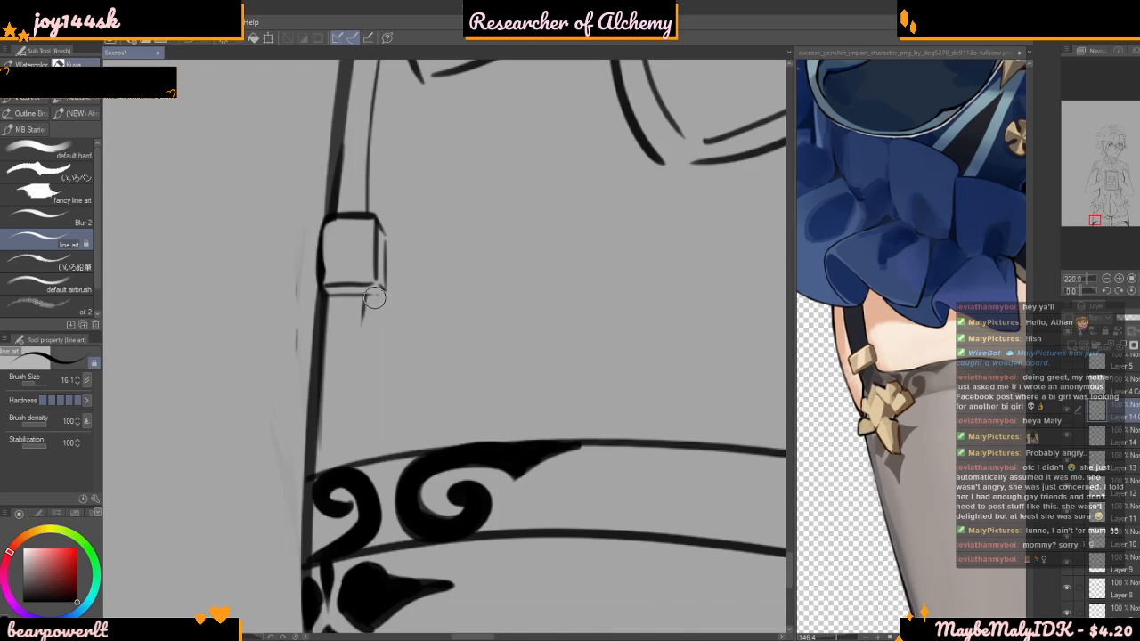
pyautogui.moveTo(371, 305); pyautogui.dragTo(362, 426)
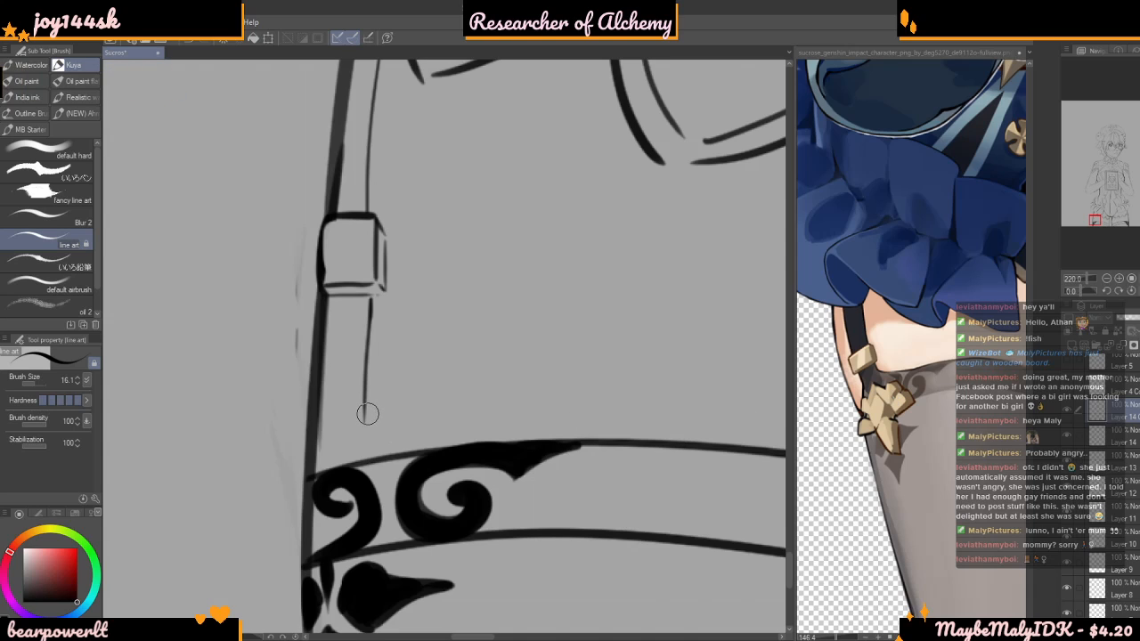
# Toggle Layer 14 and its copy to check which lines around the garter strap and cuff ornament each layer holds
pyautogui.scroll(2, 326, 427)
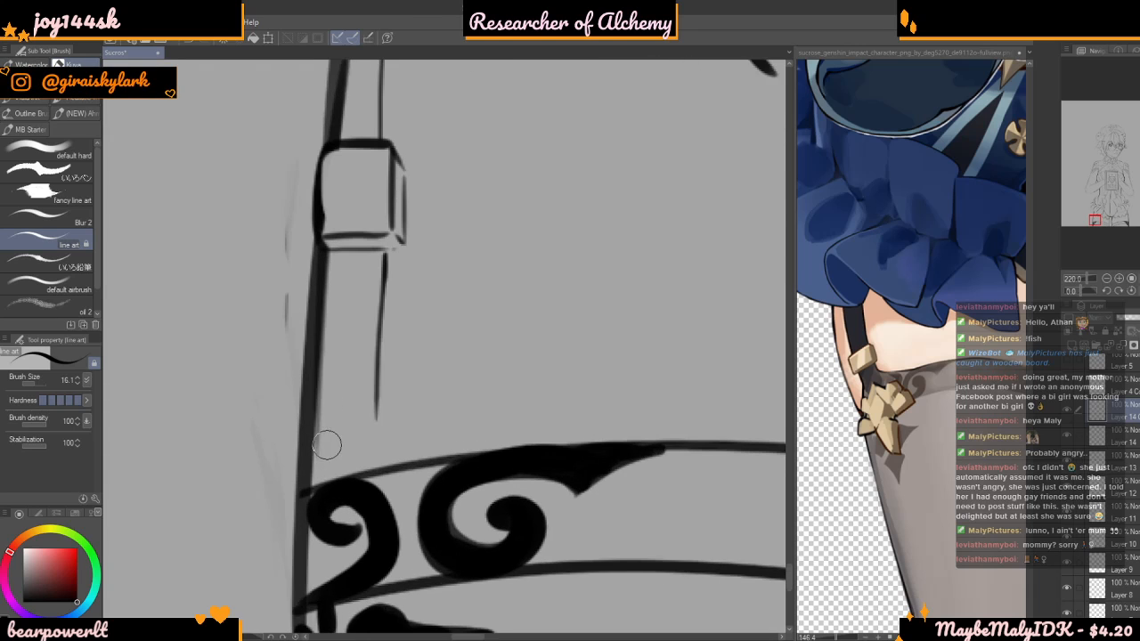
pyautogui.scroll(-4, 335, 448)
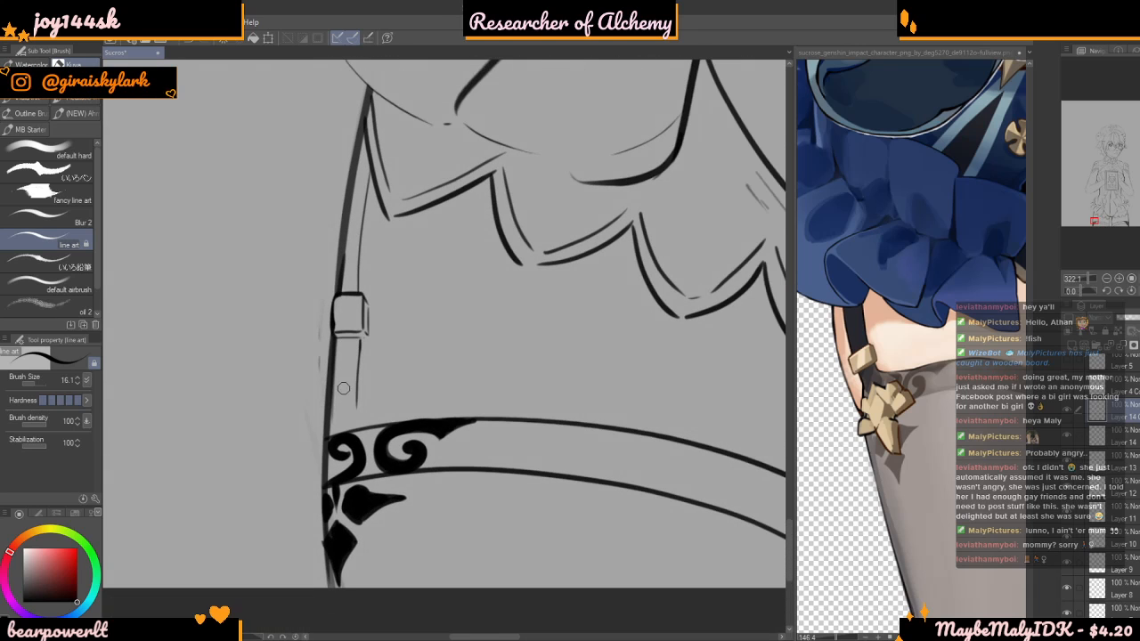
pyautogui.scroll(1, 352, 438)
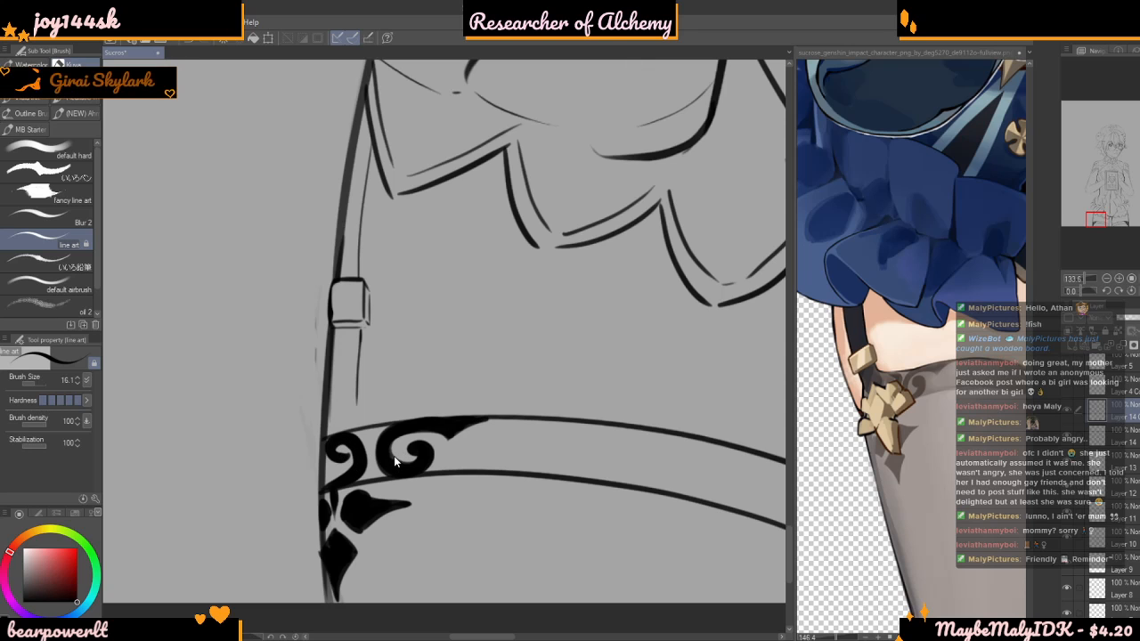
pyautogui.scroll(1, 362, 423)
pyautogui.scroll(2, 360, 421)
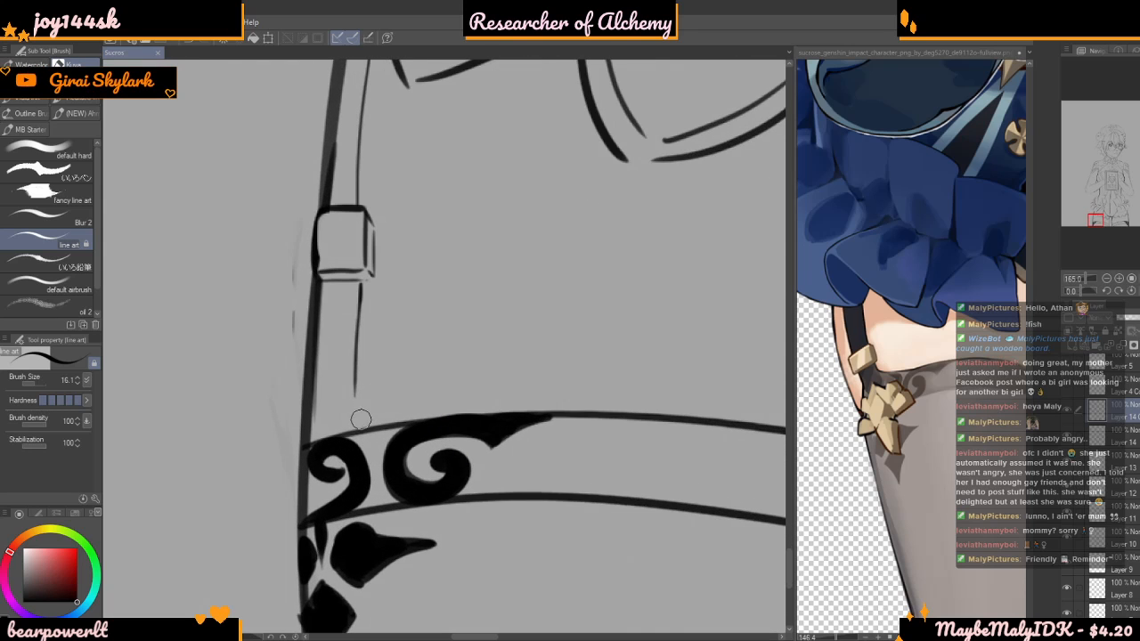
pyautogui.click(1067, 410)
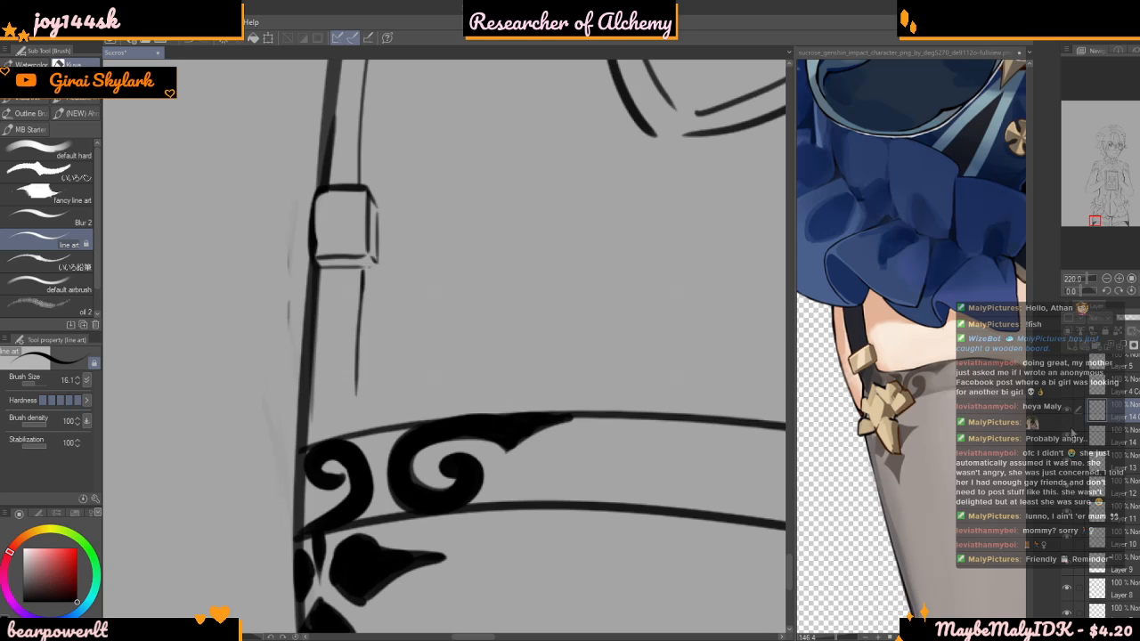
pyautogui.click(1067, 411)
pyautogui.click(1068, 437)
pyautogui.click(1068, 437)
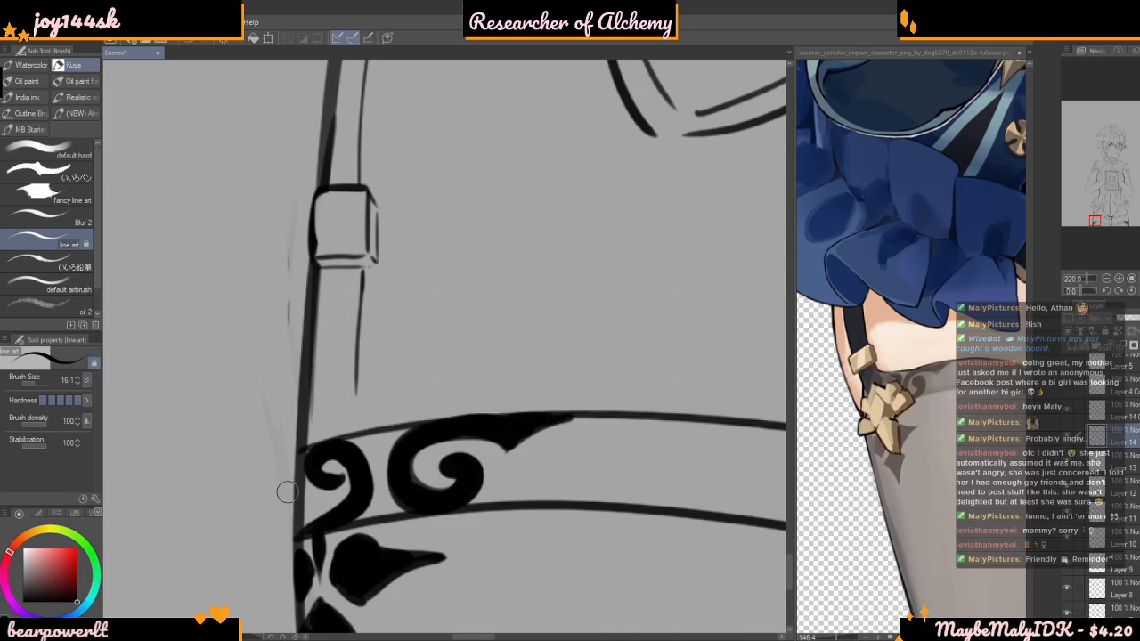
# Examine the garter strap and buckle against the lace hem and ornamented cuff from near and far
pyautogui.scroll(-2, 384, 302)
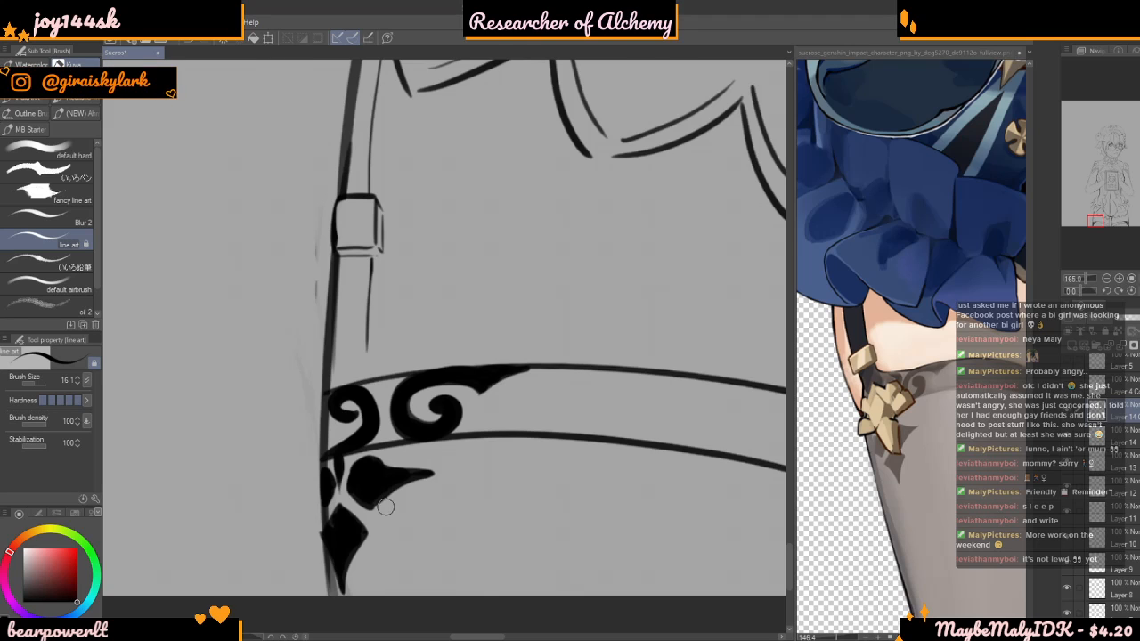
pyautogui.scroll(-3, 385, 505)
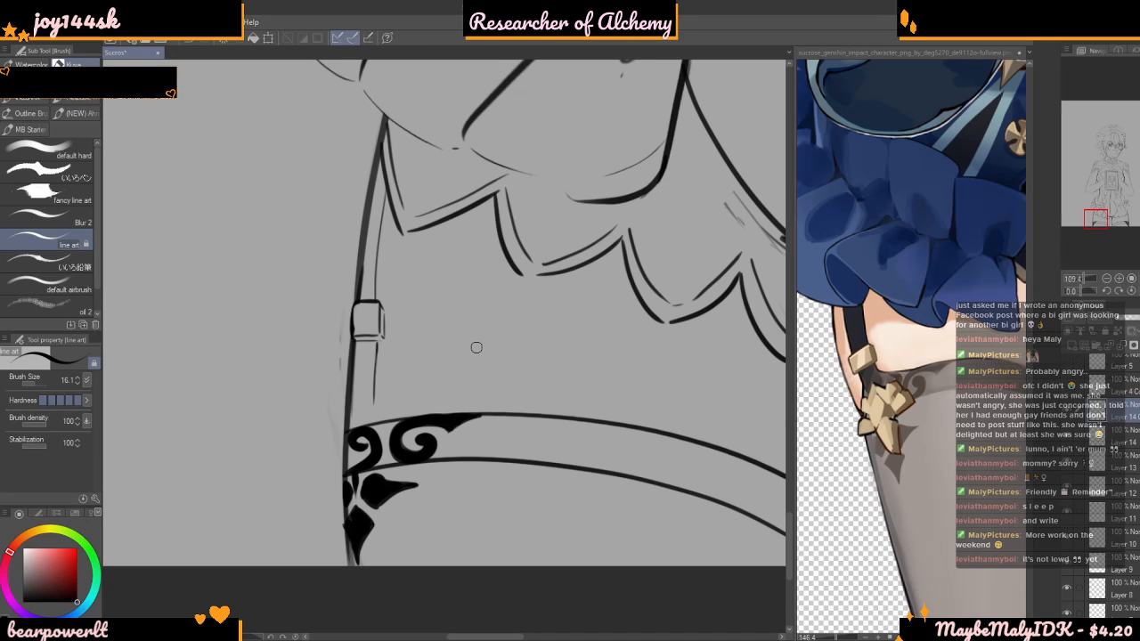
pyautogui.scroll(-1, 477, 347)
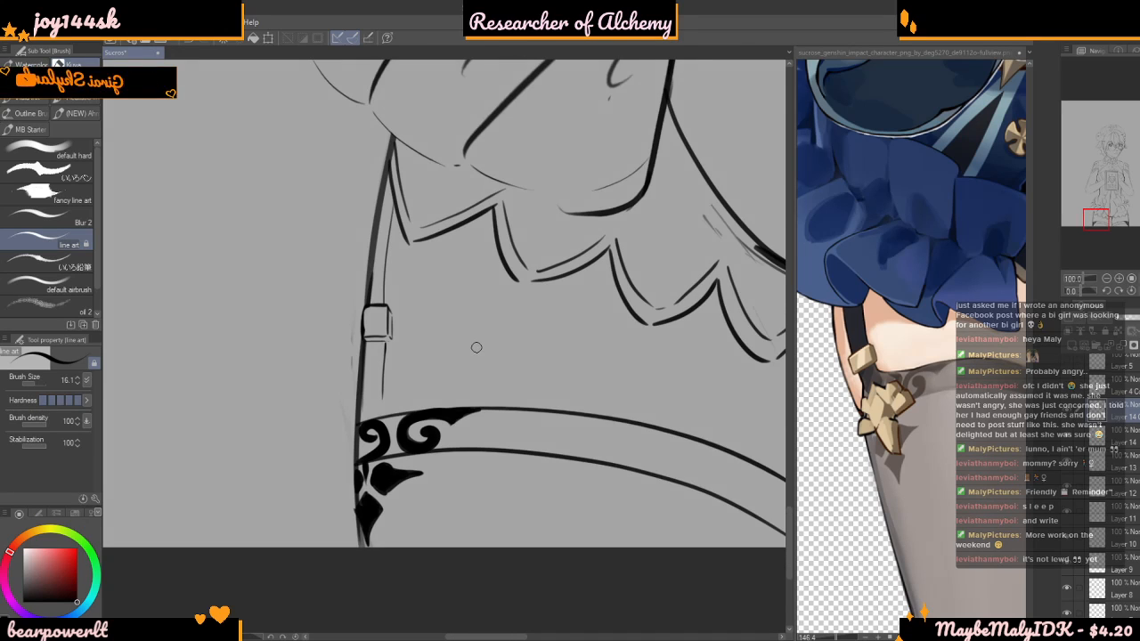
pyautogui.scroll(3, 476, 347)
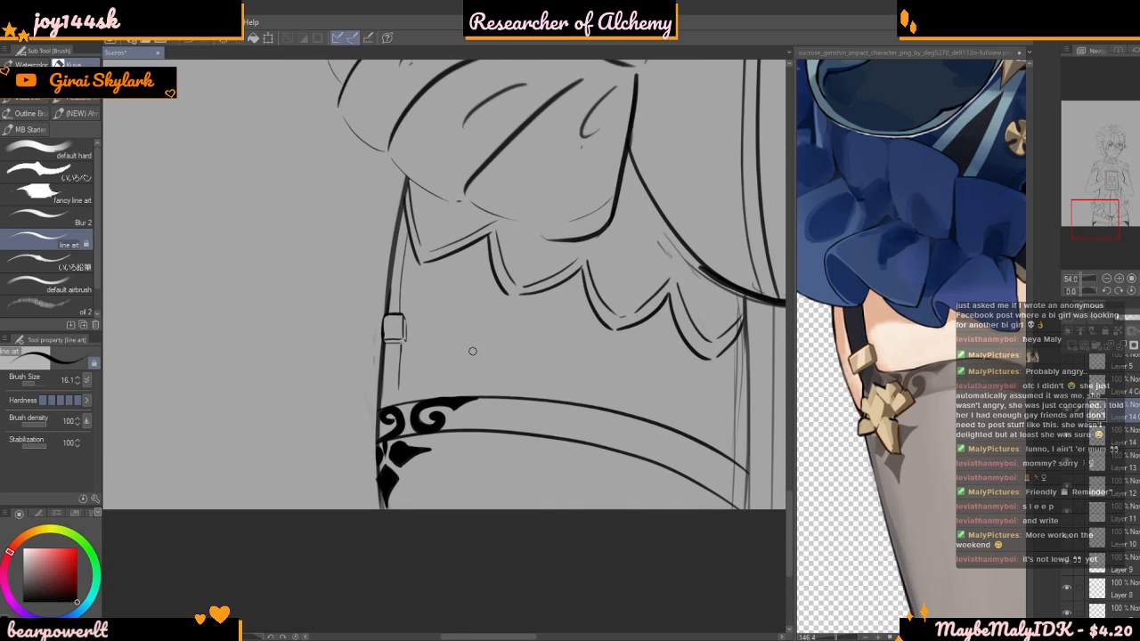
pyautogui.scroll(-4, 472, 351)
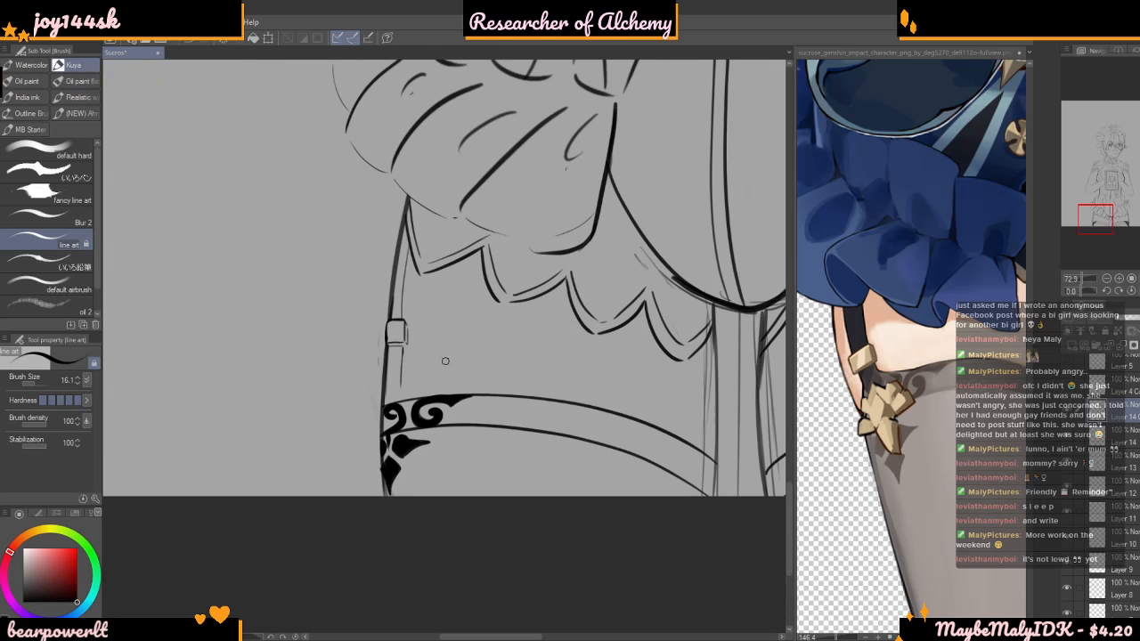
pyautogui.scroll(2, 450, 359)
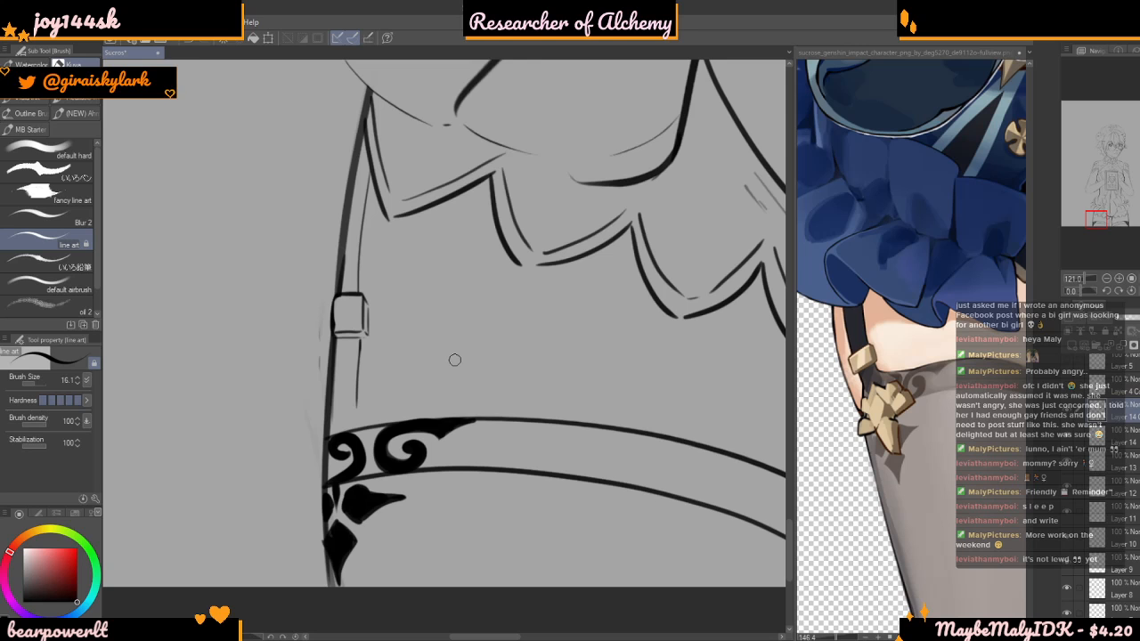
pyautogui.scroll(1, 498, 445)
pyautogui.scroll(-2, 436, 329)
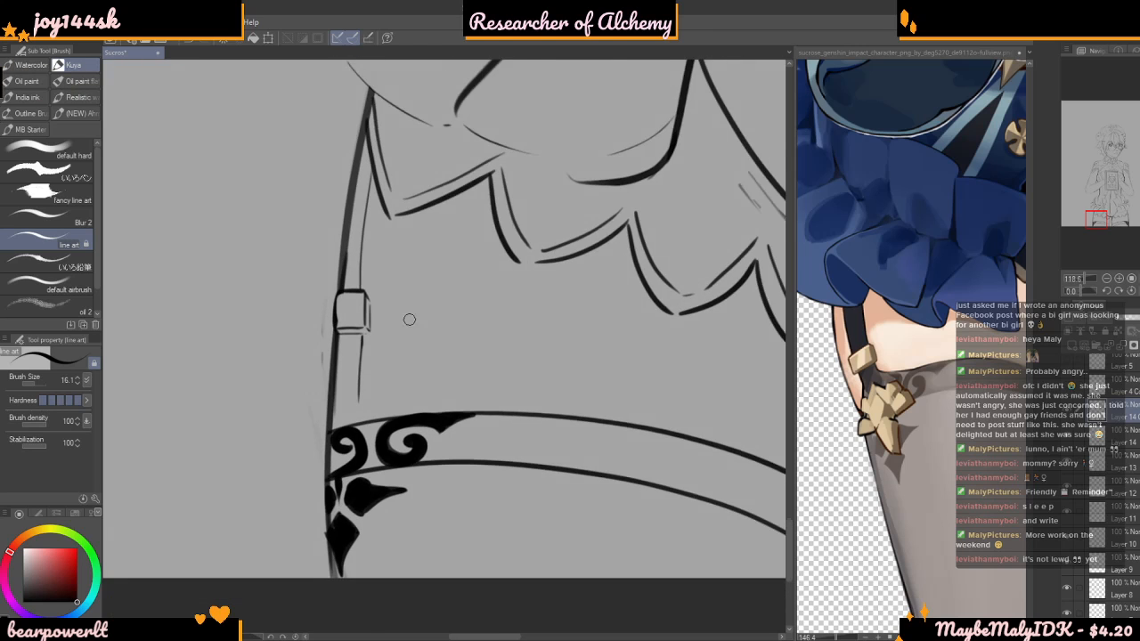
pyautogui.scroll(1, 374, 436)
pyautogui.scroll(4, 321, 456)
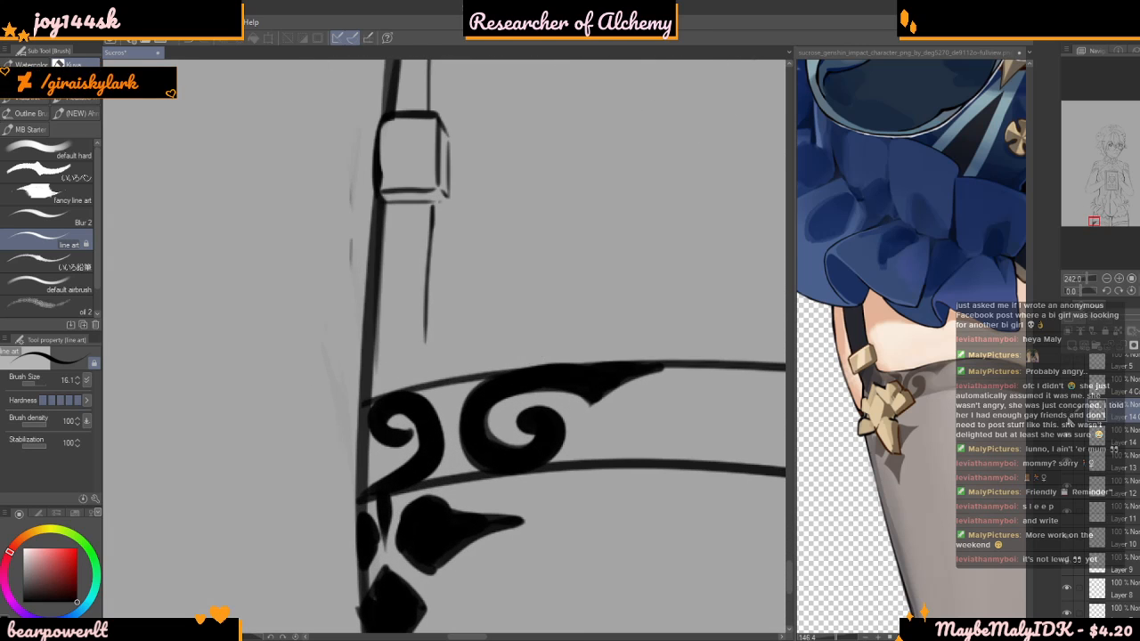
# Hide Layer 14 with the cuff and its ornaments to clear the area below the garter strap
pyautogui.click(1068, 415)
pyautogui.scroll(1, 596, 434)
pyautogui.click(1068, 437)
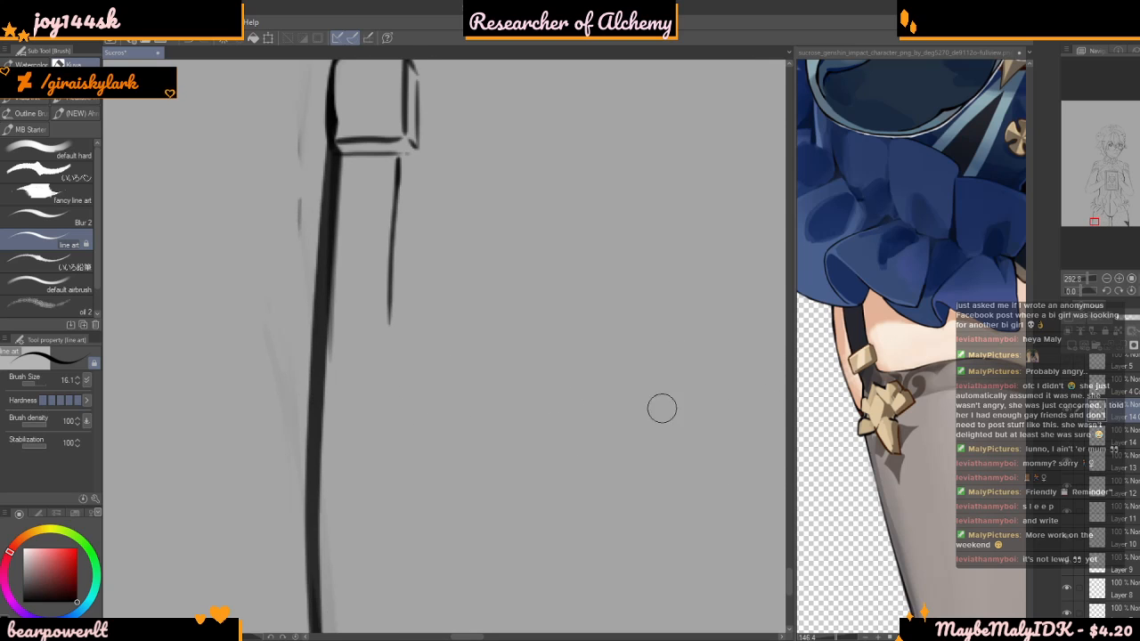
pyautogui.scroll(1, 407, 330)
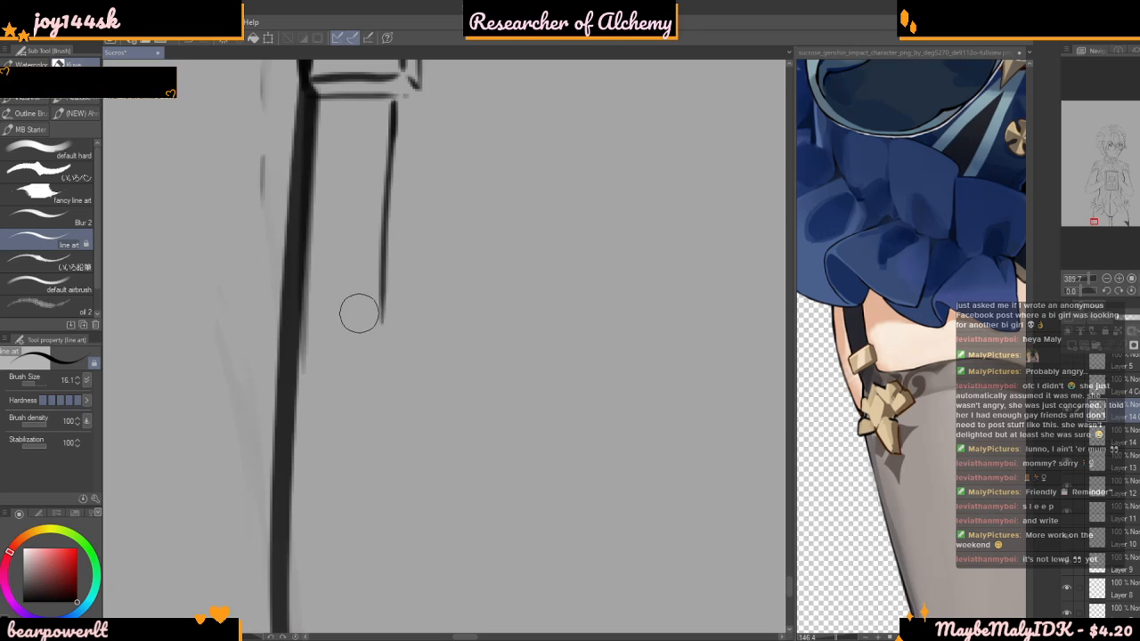
pyautogui.scroll(1, 365, 314)
# Draw a small upright diamond charm beside the thigh outline below the strap, with inner lines for its facet and thickness
pyautogui.moveTo(308, 349)
pyautogui.mouseDown()
pyautogui.moveTo(333, 318)
pyautogui.moveTo(353, 329)
pyautogui.moveTo(371, 377)
pyautogui.mouseUp()
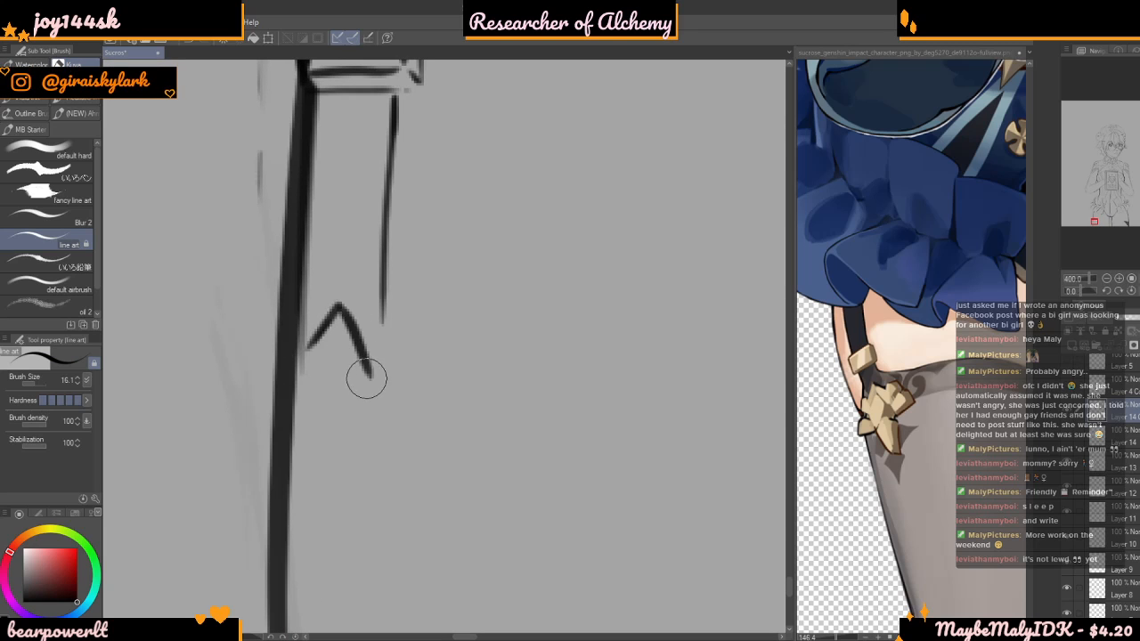
pyautogui.hotkey('ctrl', 'z')
pyautogui.moveTo(337, 308)
pyautogui.mouseDown()
pyautogui.moveTo(358, 358)
pyautogui.moveTo(334, 416)
pyautogui.moveTo(305, 355)
pyautogui.mouseUp()
pyautogui.moveTo(338, 308)
pyautogui.mouseDown()
pyautogui.moveTo(373, 345)
pyautogui.moveTo(371, 383)
pyautogui.mouseUp()
pyautogui.hotkey('ctrl', 'z')
pyautogui.moveTo(365, 344)
pyautogui.mouseDown()
pyautogui.moveTo(380, 368)
pyautogui.moveTo(341, 434)
pyautogui.mouseUp()
pyautogui.scroll(-4, 331, 435)
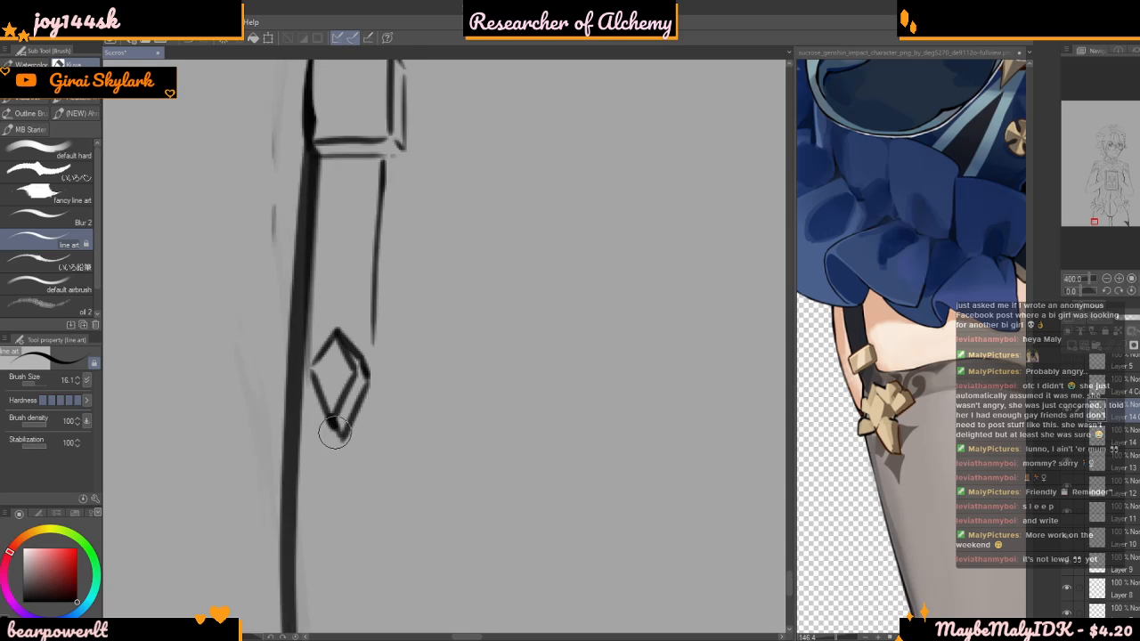
pyautogui.scroll(2, 368, 360)
pyautogui.scroll(3, 368, 361)
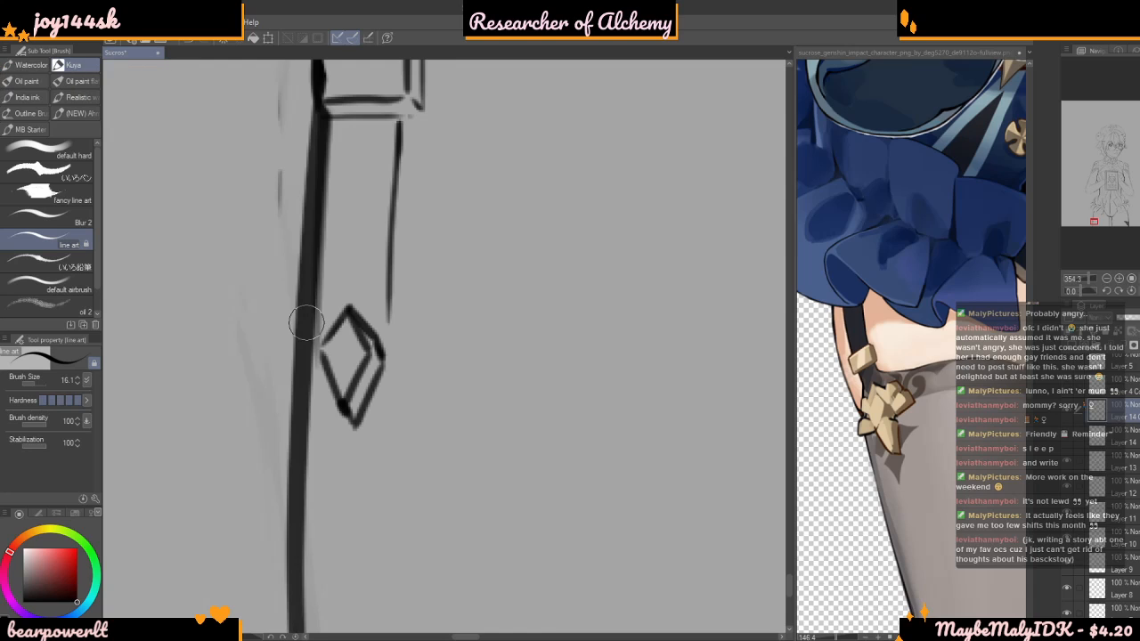
# Redraw the diamond's lower tip, joining the front facet to the outer thickness line
pyautogui.scroll(5, 315, 466)
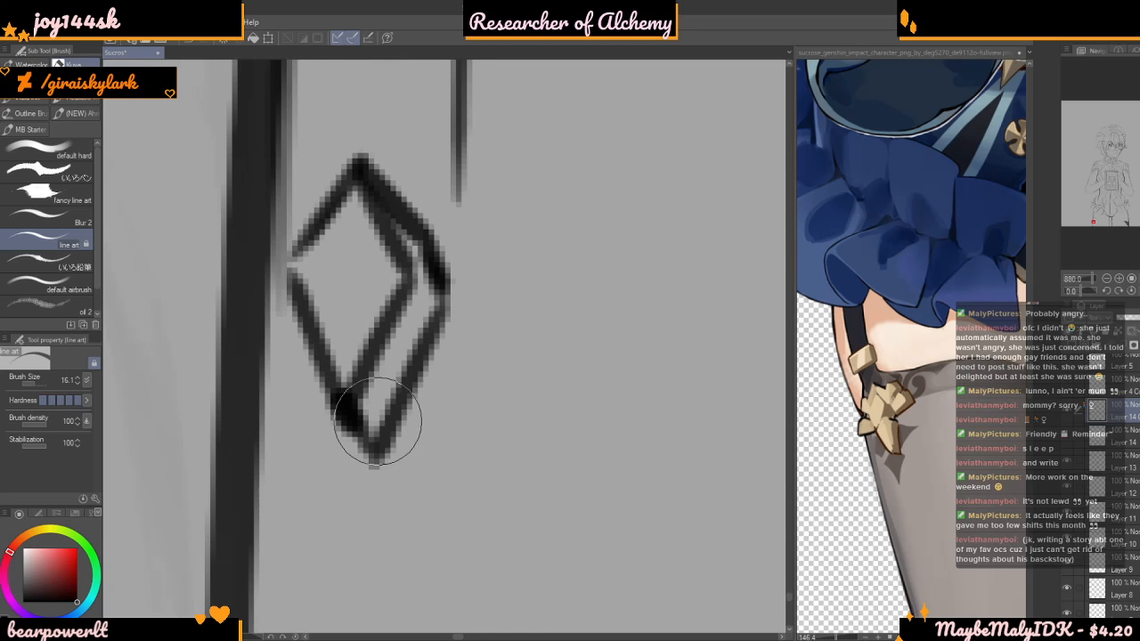
pyautogui.hotkey('ctrl', 'z')
pyautogui.moveTo(359, 418); pyautogui.dragTo(348, 386)
pyautogui.scroll(-5, 356, 425)
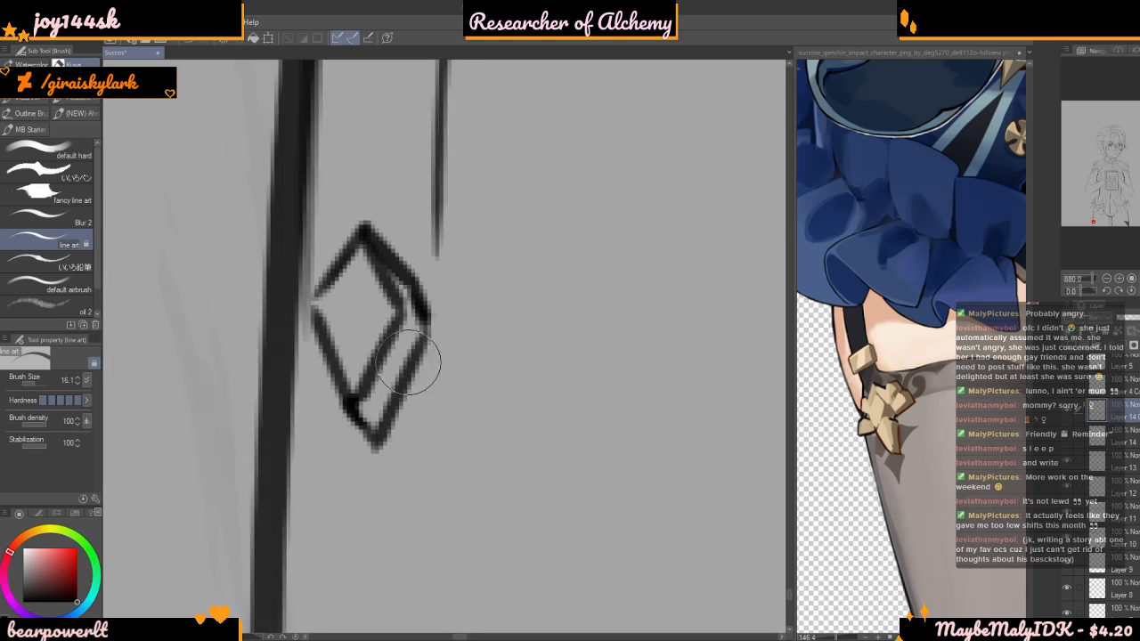
pyautogui.scroll(-3, 467, 314)
pyautogui.scroll(5, 375, 392)
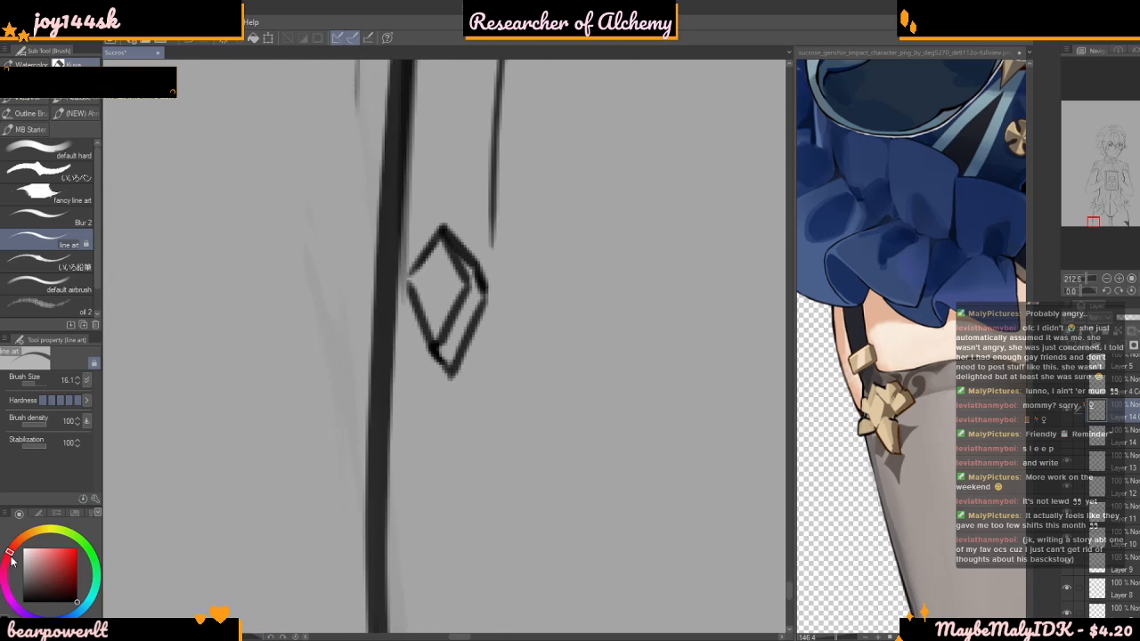
# Reduce the brush size to 4.5, draw a V-shaped link from the diamond past the strap end, and outline a second petal
pyautogui.moveTo(39, 384); pyautogui.dragTo(27, 383)
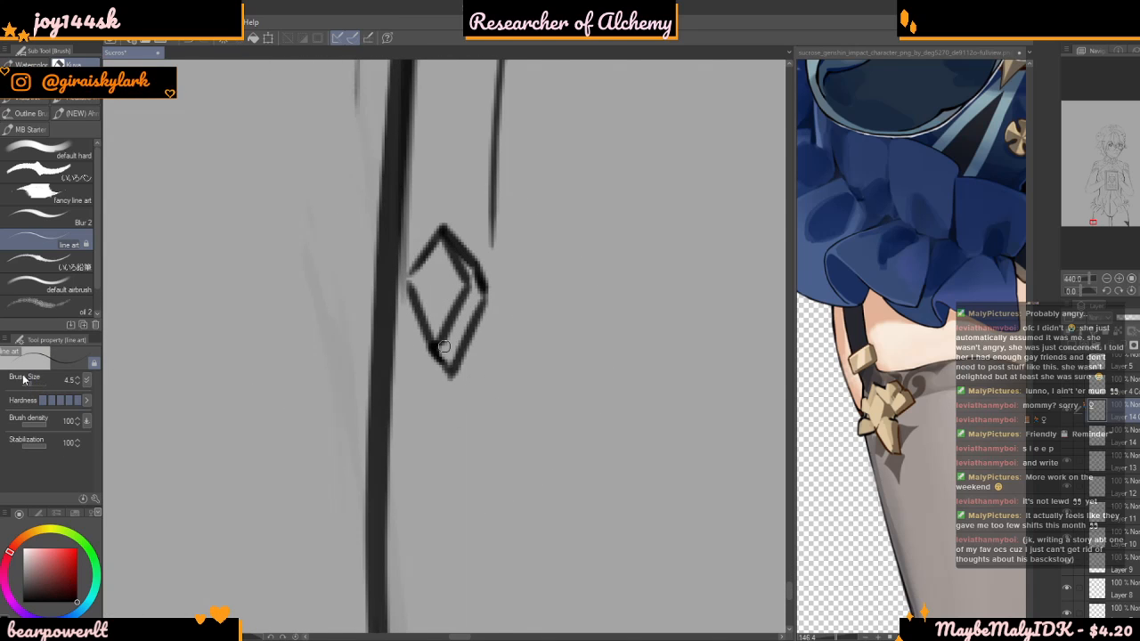
pyautogui.scroll(-5, 609, 383)
pyautogui.scroll(4, 673, 347)
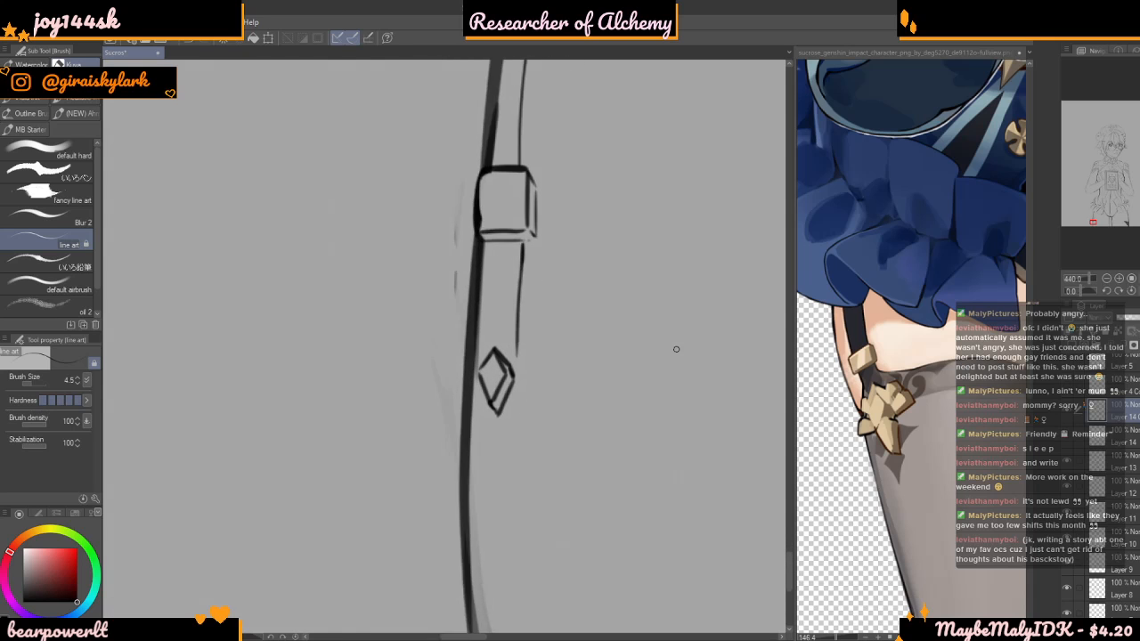
pyautogui.scroll(2, 632, 361)
pyautogui.scroll(2, 355, 398)
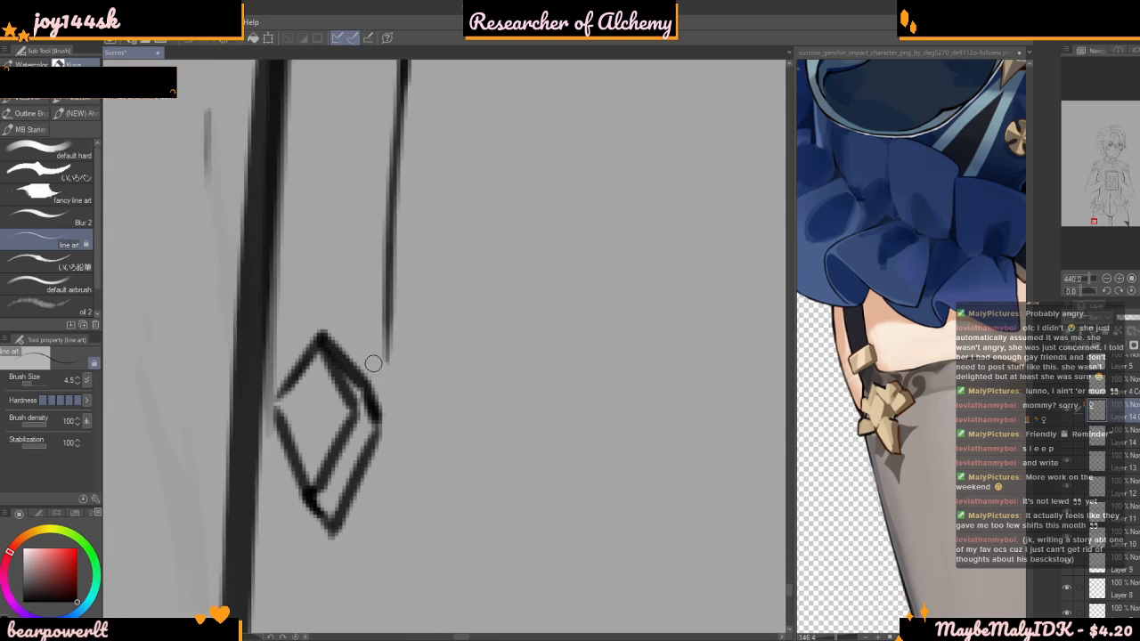
pyautogui.moveTo(331, 330)
pyautogui.mouseDown()
pyautogui.moveTo(388, 356)
pyautogui.moveTo(444, 283)
pyautogui.moveTo(488, 336)
pyautogui.moveTo(420, 416)
pyautogui.moveTo(410, 342)
pyautogui.moveTo(432, 285)
pyautogui.moveTo(450, 284)
pyautogui.moveTo(486, 333)
pyautogui.mouseUp()
pyautogui.moveTo(430, 407); pyautogui.dragTo(417, 416)
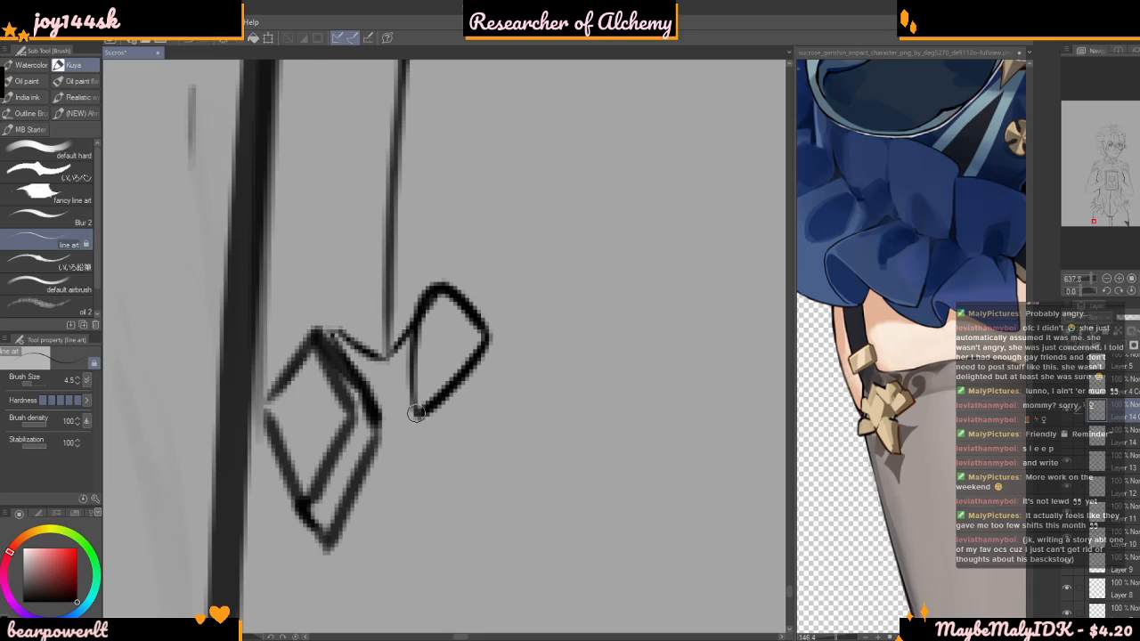
# Add an offset line along the second petal's outer lower edge to give it thickness
pyautogui.scroll(-3, 413, 331)
pyautogui.scroll(-1, 437, 232)
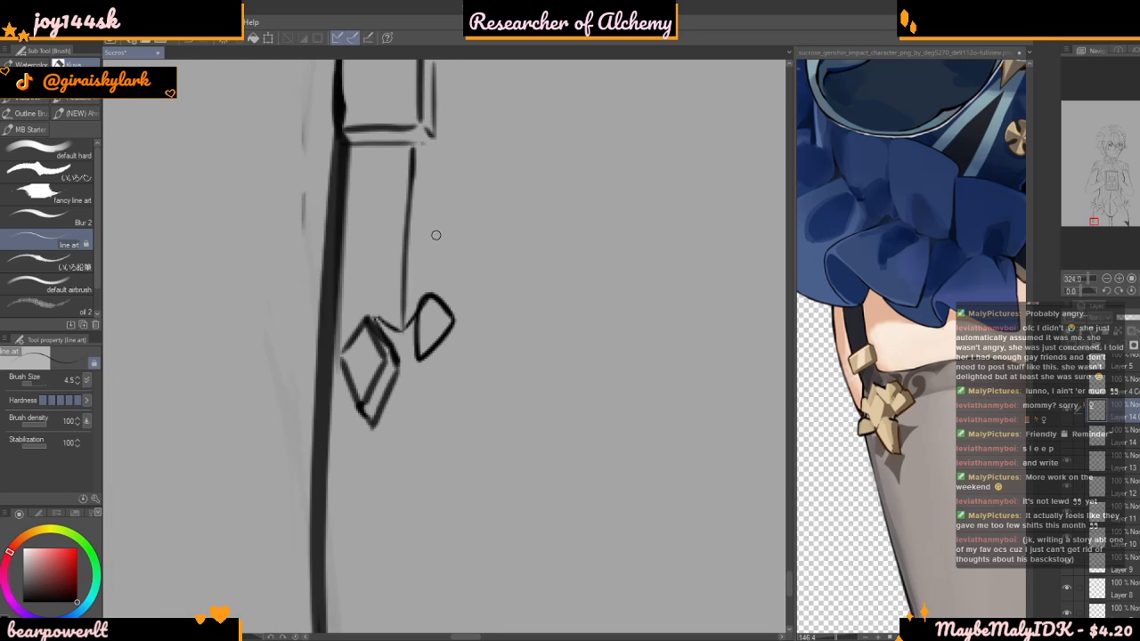
pyautogui.scroll(3, 417, 344)
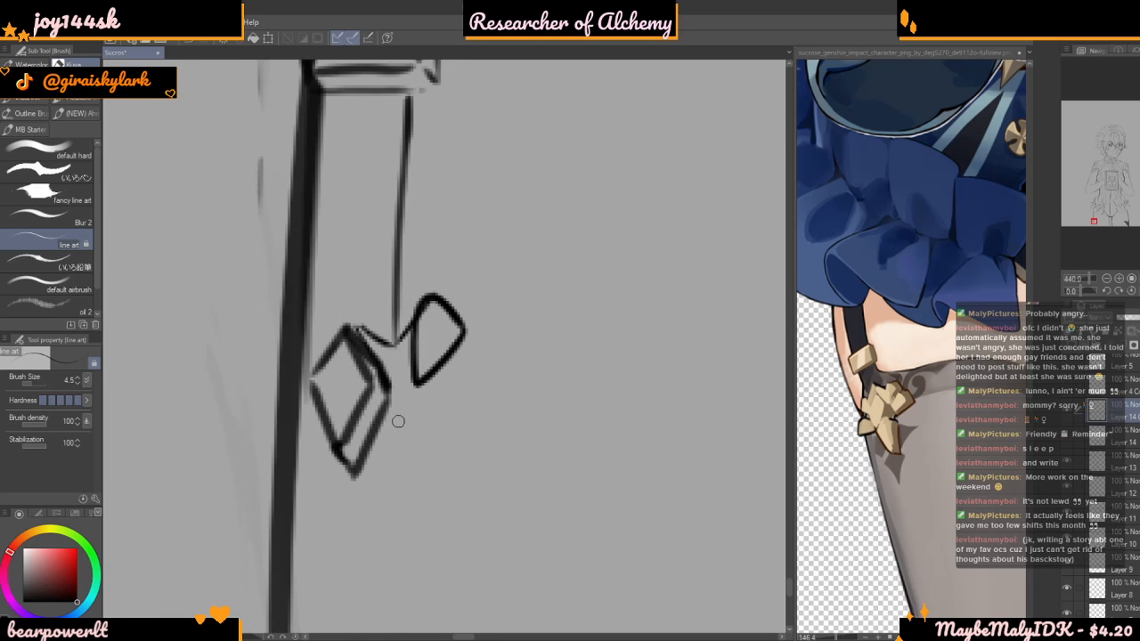
pyautogui.scroll(2, 443, 364)
pyautogui.scroll(2, 448, 244)
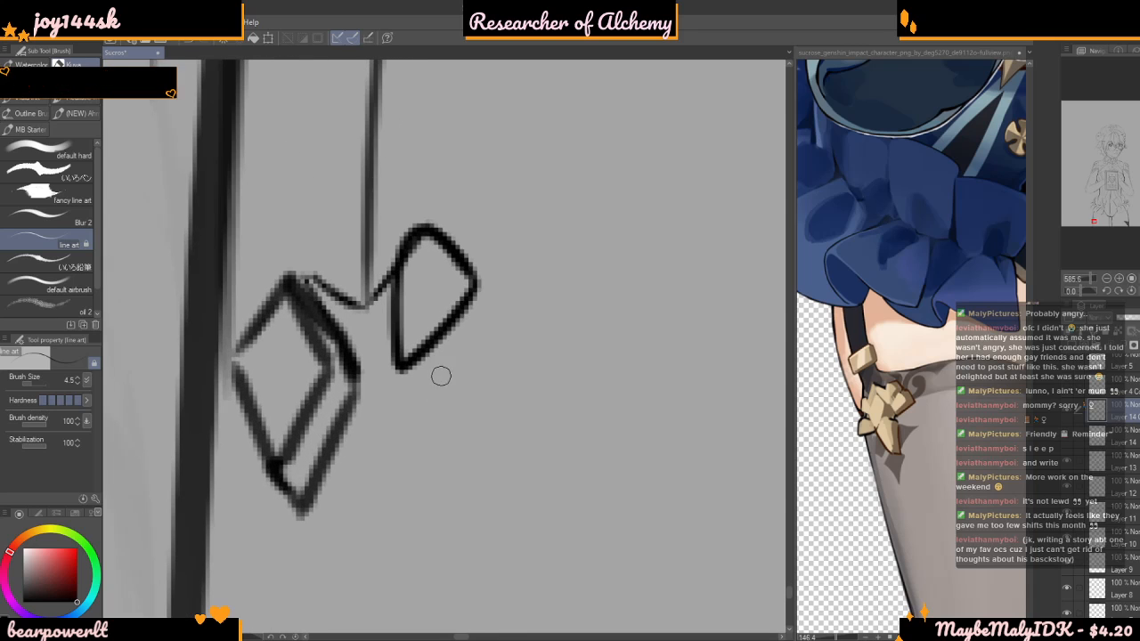
pyautogui.moveTo(429, 234)
pyautogui.mouseDown()
pyautogui.moveTo(490, 300)
pyautogui.moveTo(443, 361)
pyautogui.moveTo(403, 381)
pyautogui.mouseUp()
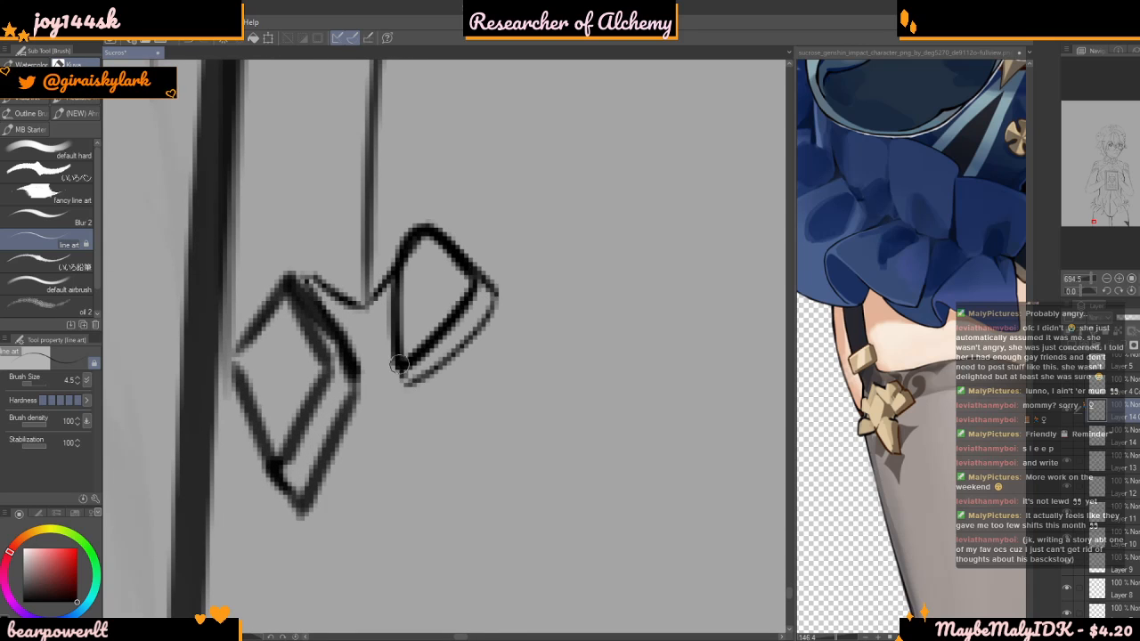
# Draw a third, four-sided petal below the second one and add offset lines along its lower edge for thickness
pyautogui.scroll(-2, 448, 160)
pyautogui.scroll(4, 440, 276)
pyautogui.moveTo(409, 233)
pyautogui.mouseDown()
pyautogui.moveTo(545, 162)
pyautogui.moveTo(552, 274)
pyautogui.mouseUp()
pyautogui.hotkey('ctrl', 'z')
pyautogui.hotkey('ctrl', 'z')
pyautogui.moveTo(420, 252)
pyautogui.mouseDown()
pyautogui.moveTo(561, 172)
pyautogui.moveTo(571, 188)
pyautogui.moveTo(576, 265)
pyautogui.moveTo(537, 298)
pyautogui.moveTo(571, 270)
pyautogui.moveTo(420, 338)
pyautogui.mouseUp()
pyautogui.hotkey('ctrl', 'z')
pyautogui.moveTo(414, 270)
pyautogui.mouseDown()
pyautogui.moveTo(419, 311)
pyautogui.moveTo(537, 288)
pyautogui.moveTo(582, 265)
pyautogui.moveTo(581, 230)
pyautogui.mouseUp()
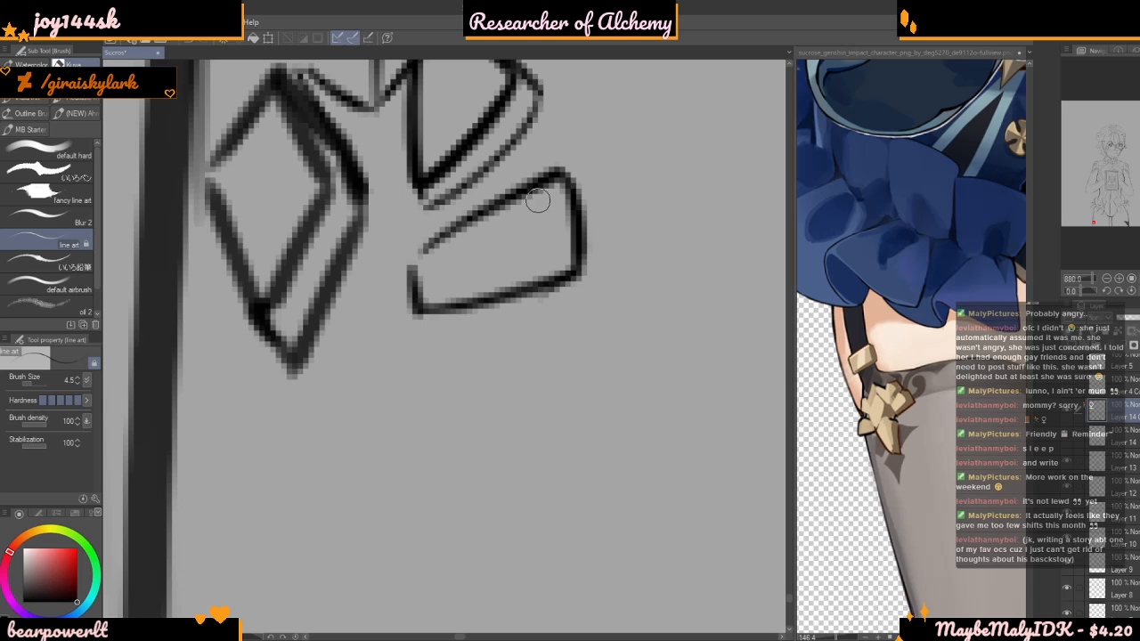
pyautogui.moveTo(560, 187)
pyautogui.mouseDown()
pyautogui.moveTo(579, 207)
pyautogui.moveTo(593, 294)
pyautogui.moveTo(553, 324)
pyautogui.moveTo(441, 360)
pyautogui.moveTo(416, 314)
pyautogui.mouseUp()
pyautogui.scroll(-10, 417, 314)
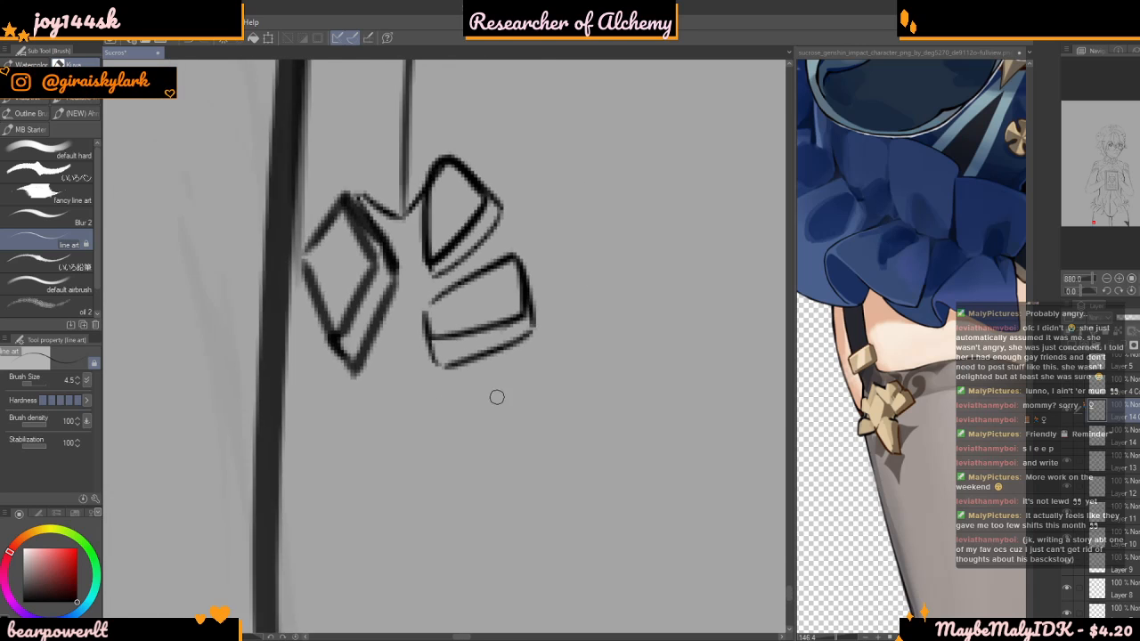
# Select the third petal with the Polyline selection, move it against the diamond and second petal, transform it to fit, and deselect
pyautogui.scroll(5, 463, 313)
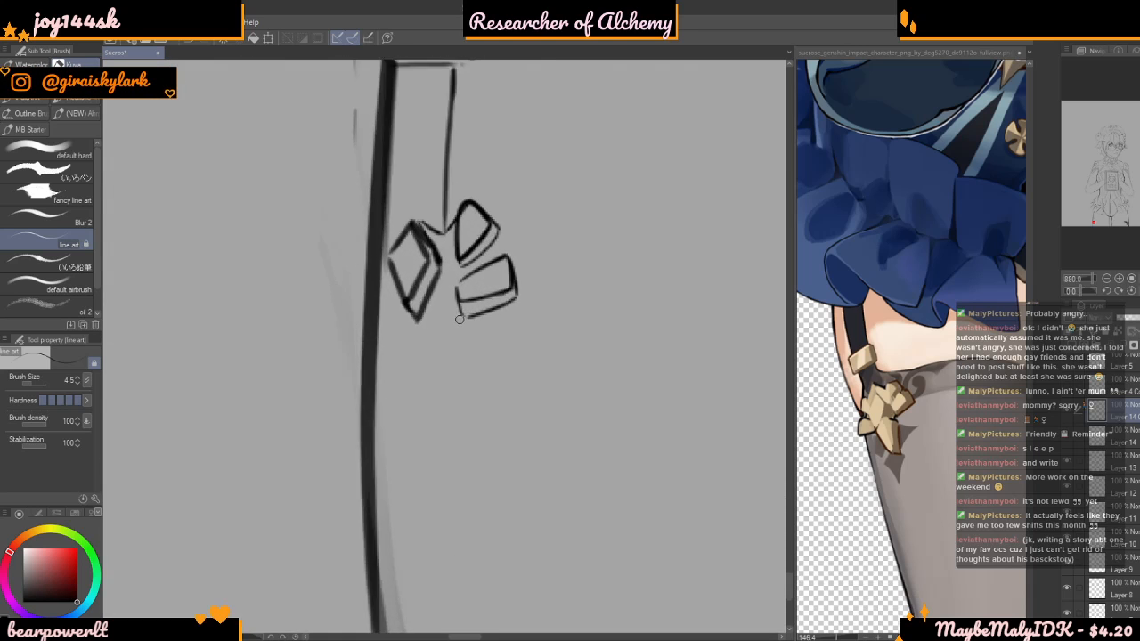
pyautogui.scroll(-5, 509, 323)
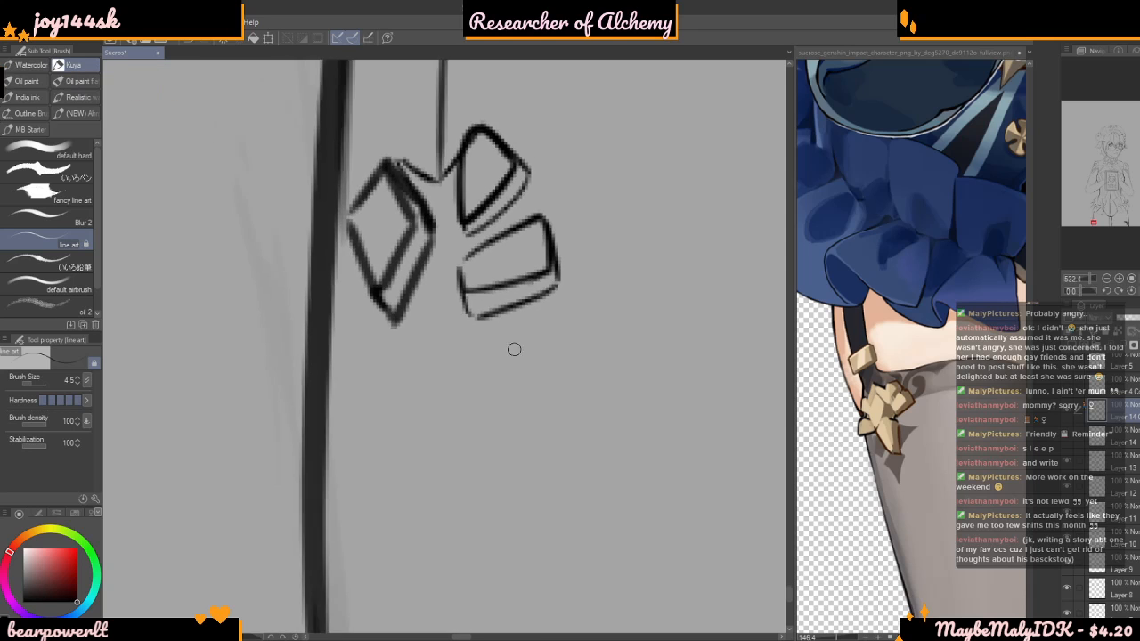
pyautogui.scroll(5, 256, 323)
pyautogui.scroll(1, 256, 324)
pyautogui.press('m')
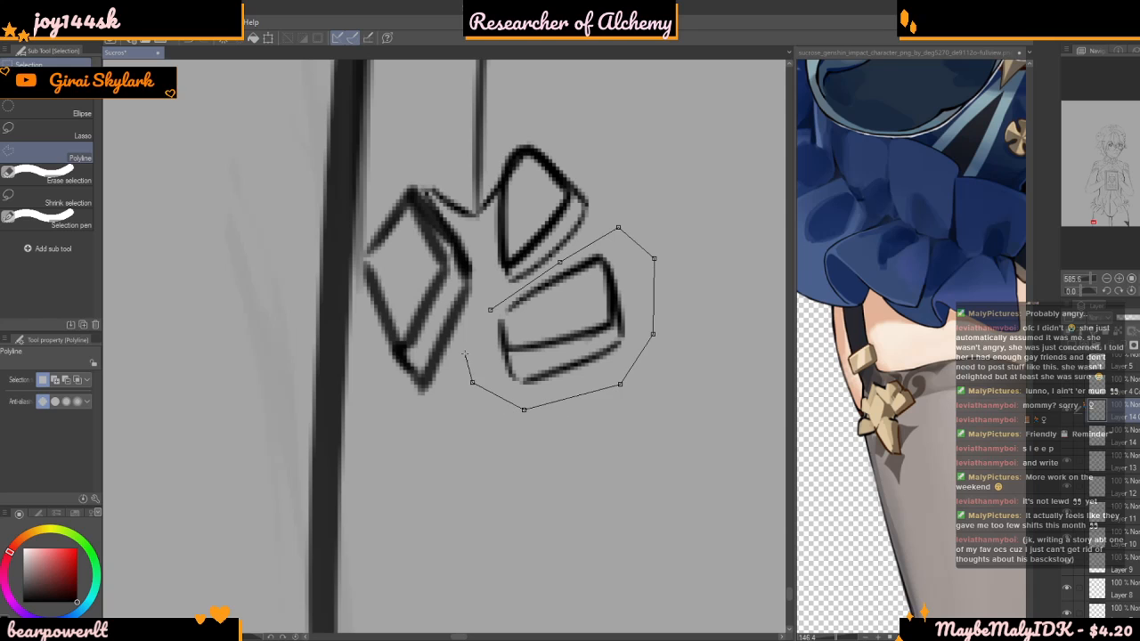
pyautogui.click(491, 309)
pyautogui.hotkey('ctrl', 't')
pyautogui.moveTo(565, 312); pyautogui.dragTo(502, 316)
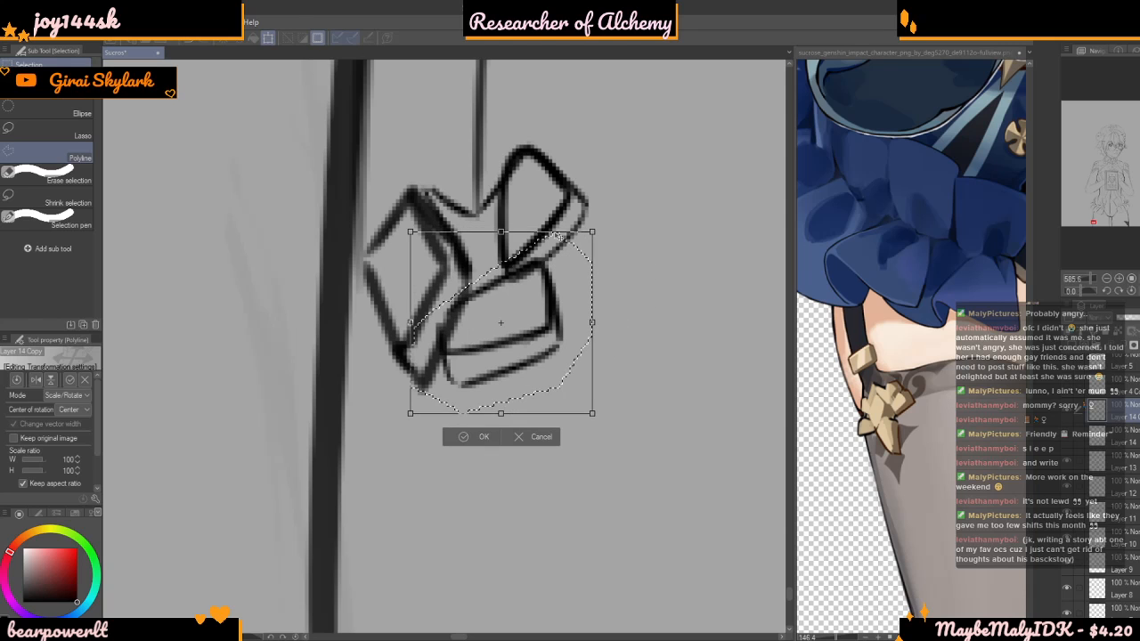
pyautogui.moveTo(595, 231); pyautogui.dragTo(618, 203)
pyautogui.press('Return')
pyautogui.hotkey('ctrl', 'd')
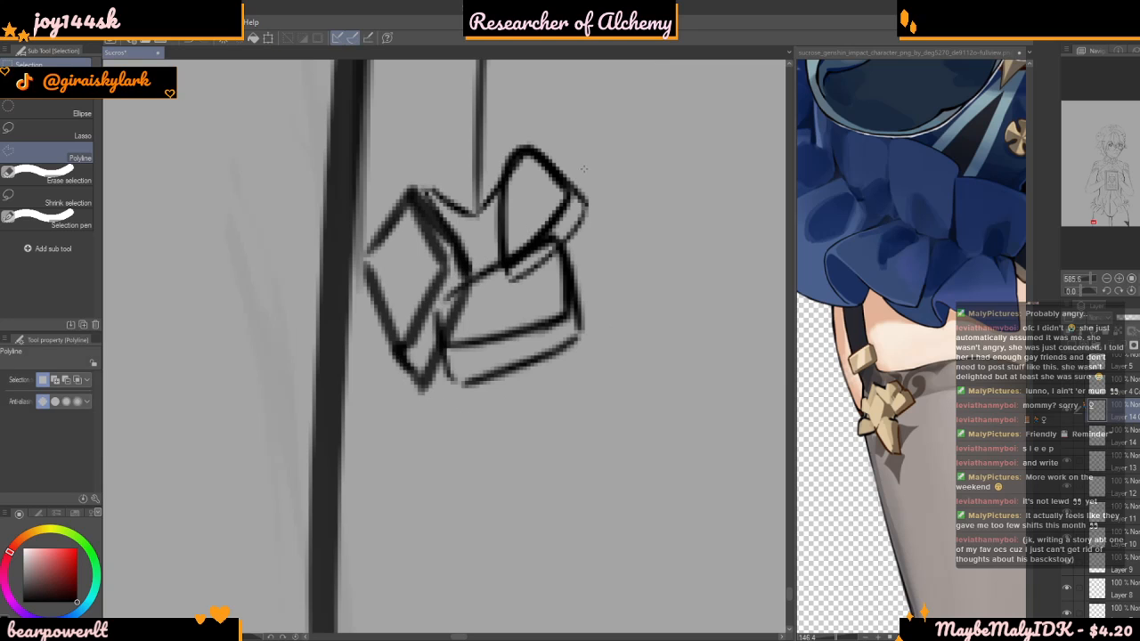
# Set the brush size to 5.8 and erase the diamond and second-petal lines overlapping the third petal, thinning its upper edge
pyautogui.scroll(4, 594, 274)
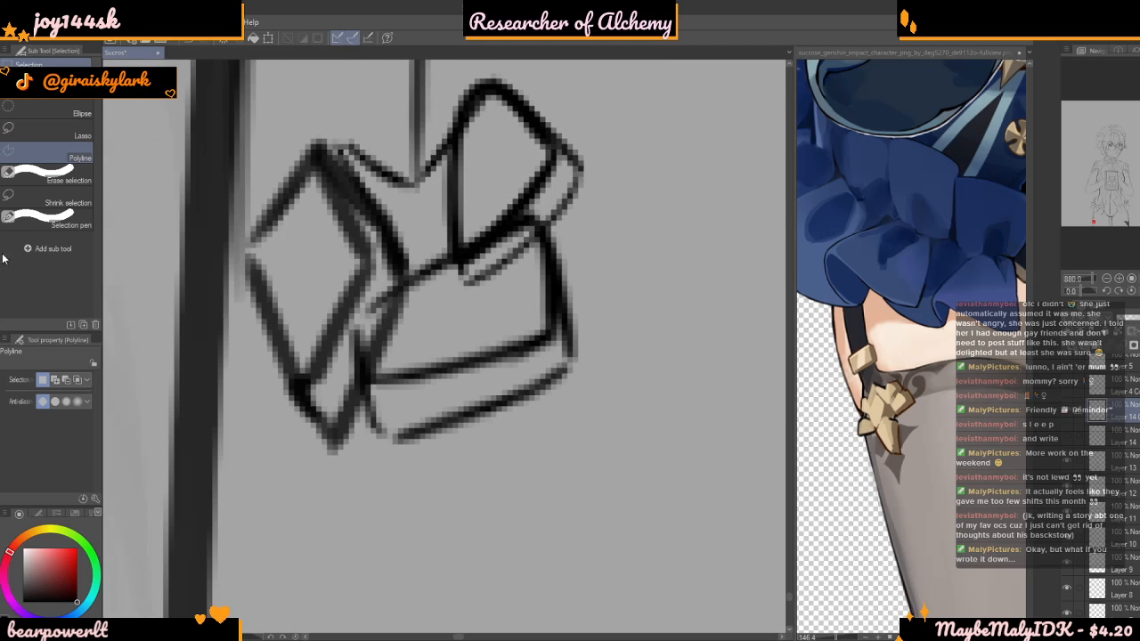
pyautogui.press('b')
pyautogui.moveTo(40, 384); pyautogui.dragTo(31, 383)
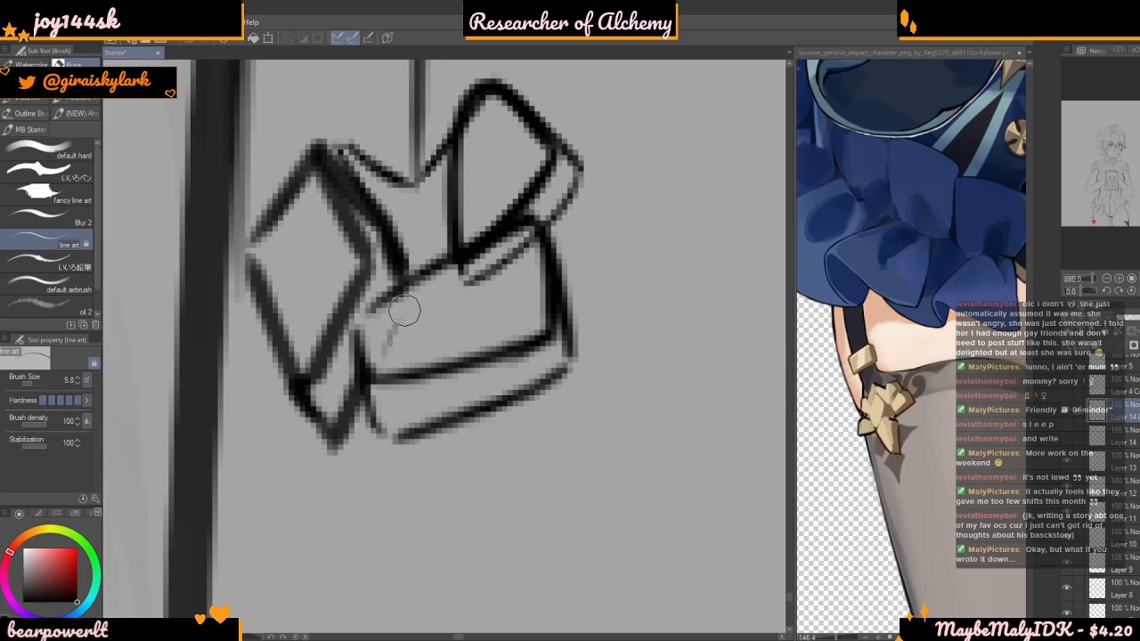
pyautogui.moveTo(385, 318)
pyautogui.mouseDown()
pyautogui.moveTo(484, 272)
pyautogui.moveTo(458, 300)
pyautogui.moveTo(508, 232)
pyautogui.mouseUp()
pyautogui.moveTo(407, 297)
pyautogui.mouseDown()
pyautogui.moveTo(513, 247)
pyautogui.moveTo(464, 293)
pyautogui.moveTo(525, 237)
pyautogui.moveTo(507, 238)
pyautogui.moveTo(522, 255)
pyautogui.moveTo(517, 208)
pyautogui.moveTo(365, 318)
pyautogui.mouseUp()
pyautogui.keyDown('alt'); pyautogui.click(512, 220); pyautogui.keyUp('alt')
pyautogui.hotkey('ctrl', 'z')
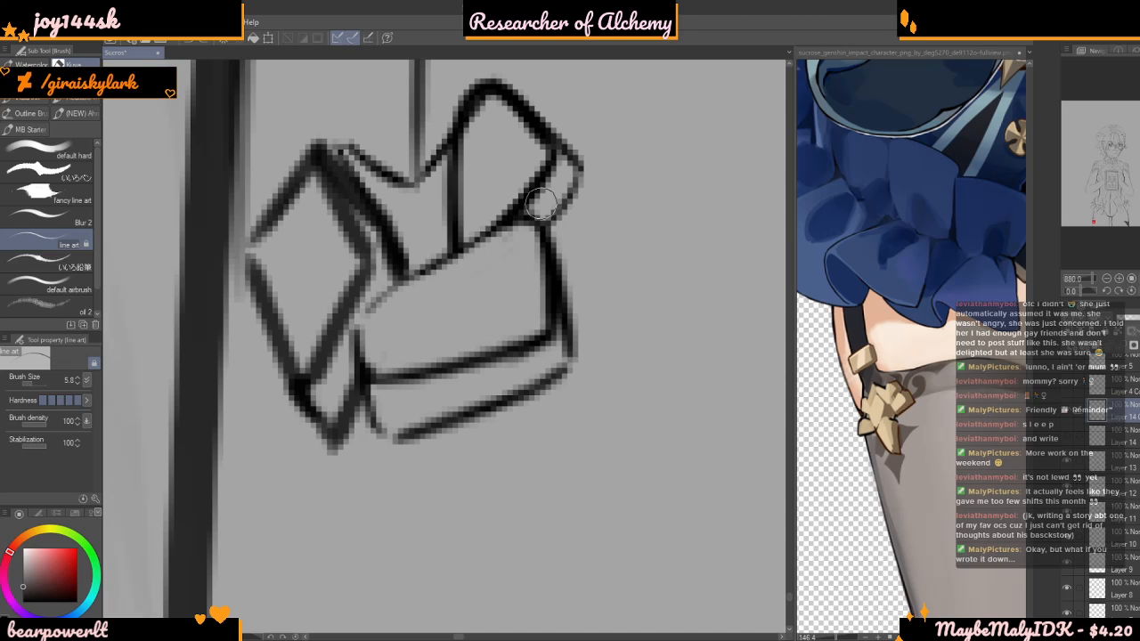
# Redraw the third petal's upper edge as one bold line running from the second petal down to the diamond
pyautogui.moveTo(521, 208); pyautogui.dragTo(352, 337)
pyautogui.hotkey('ctrl', 'z')
pyautogui.moveTo(525, 204); pyautogui.dragTo(349, 319)
pyautogui.hotkey('ctrl', 'z')
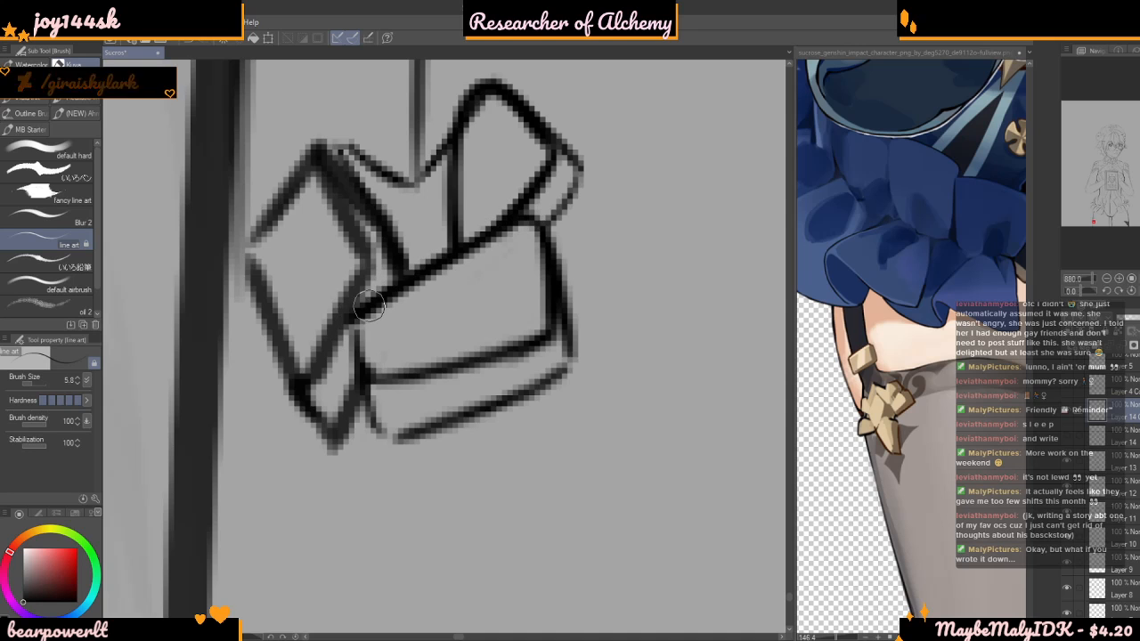
pyautogui.scroll(-2, 359, 341)
pyautogui.scroll(-4, 357, 337)
pyautogui.scroll(3, 406, 299)
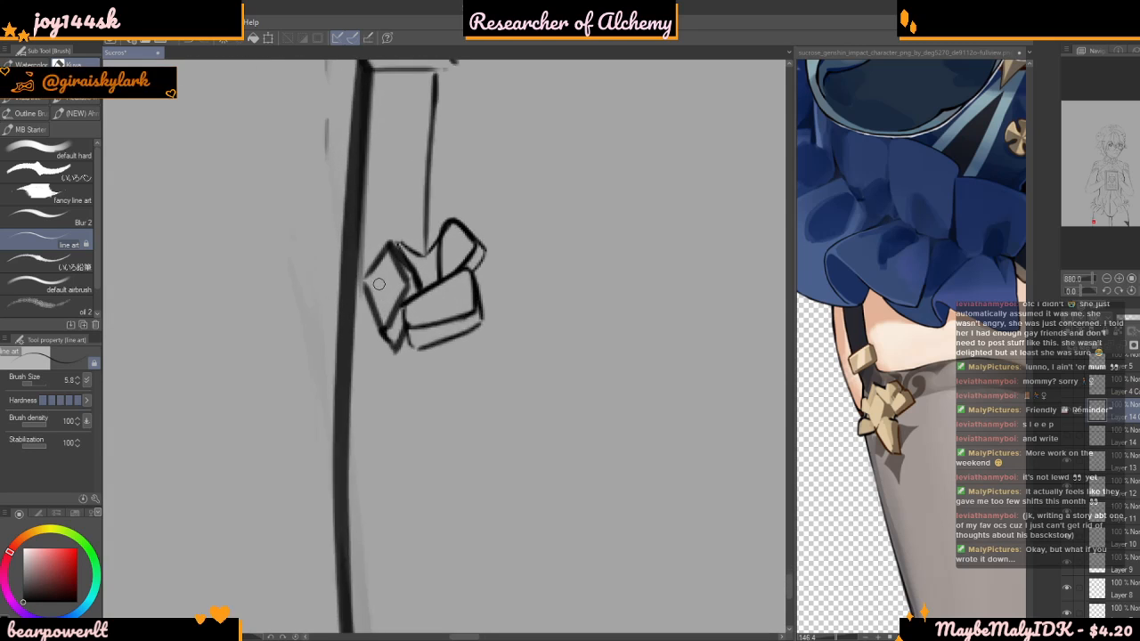
pyautogui.scroll(-2, 428, 347)
pyautogui.scroll(1, 418, 352)
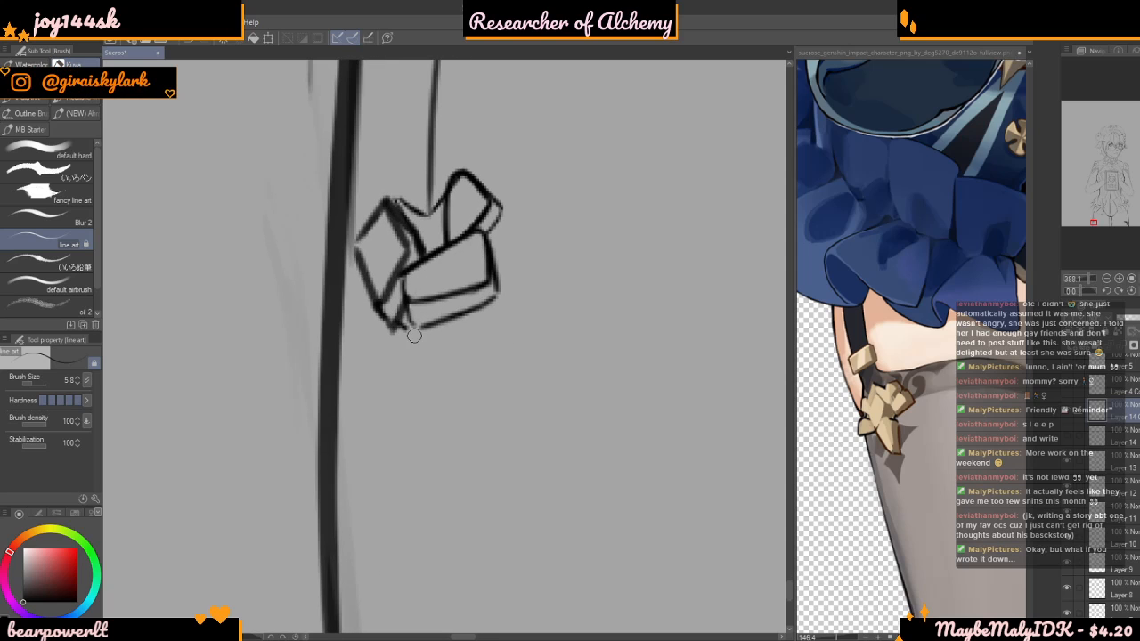
pyautogui.moveTo(417, 375); pyautogui.dragTo(405, 437)
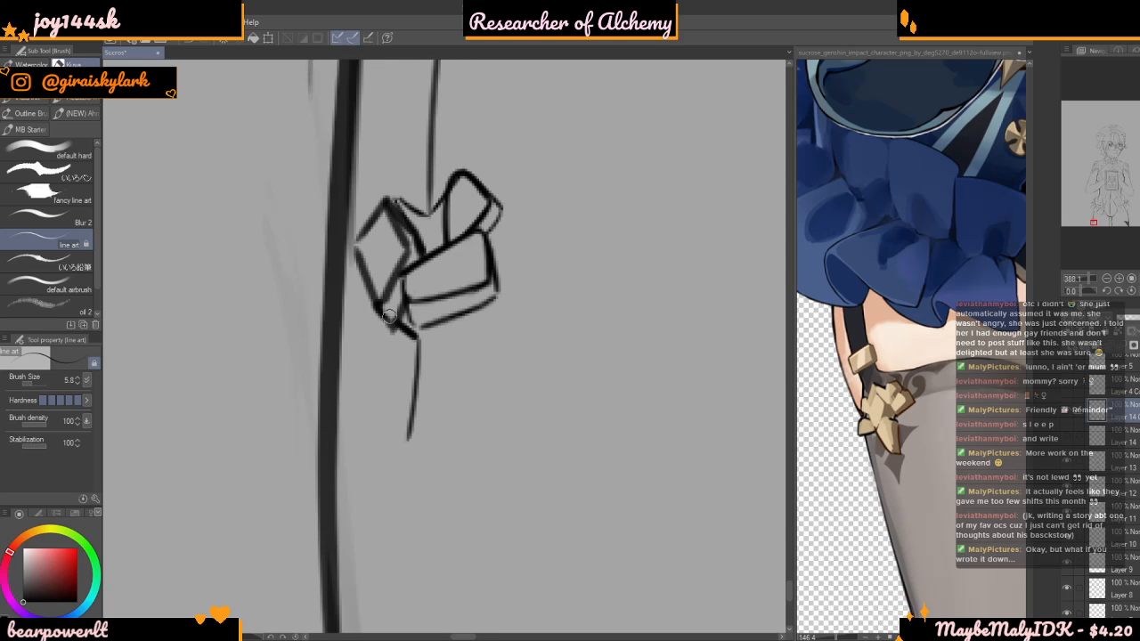
pyautogui.scroll(2, 358, 361)
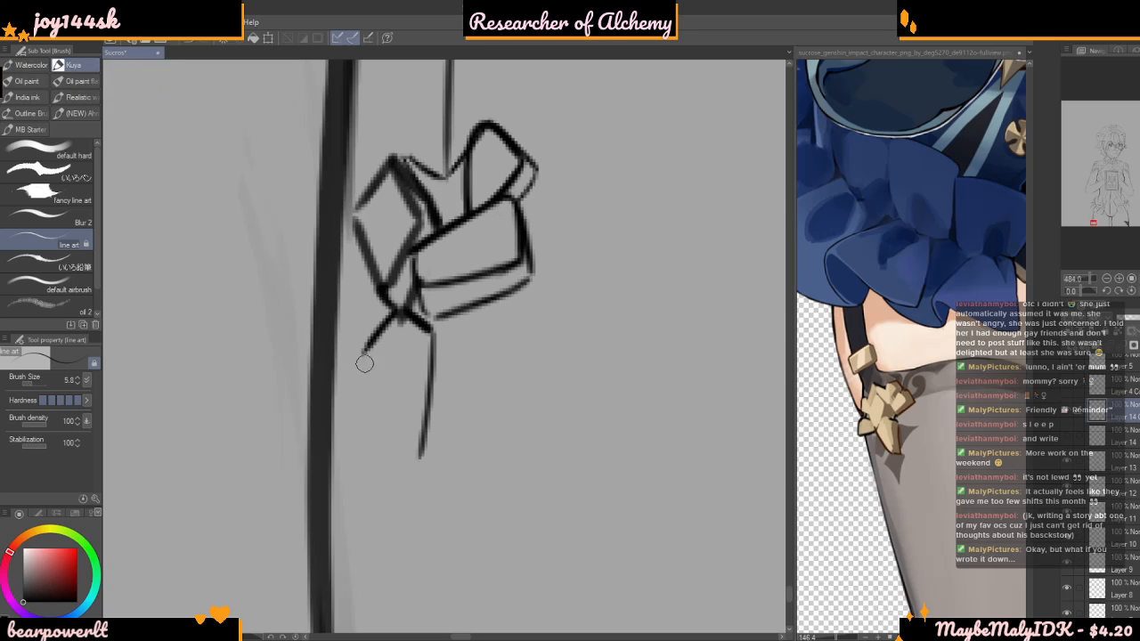
pyautogui.moveTo(362, 357); pyautogui.dragTo(408, 440)
pyautogui.hotkey('ctrl', 'z')
pyautogui.scroll(3, 398, 374)
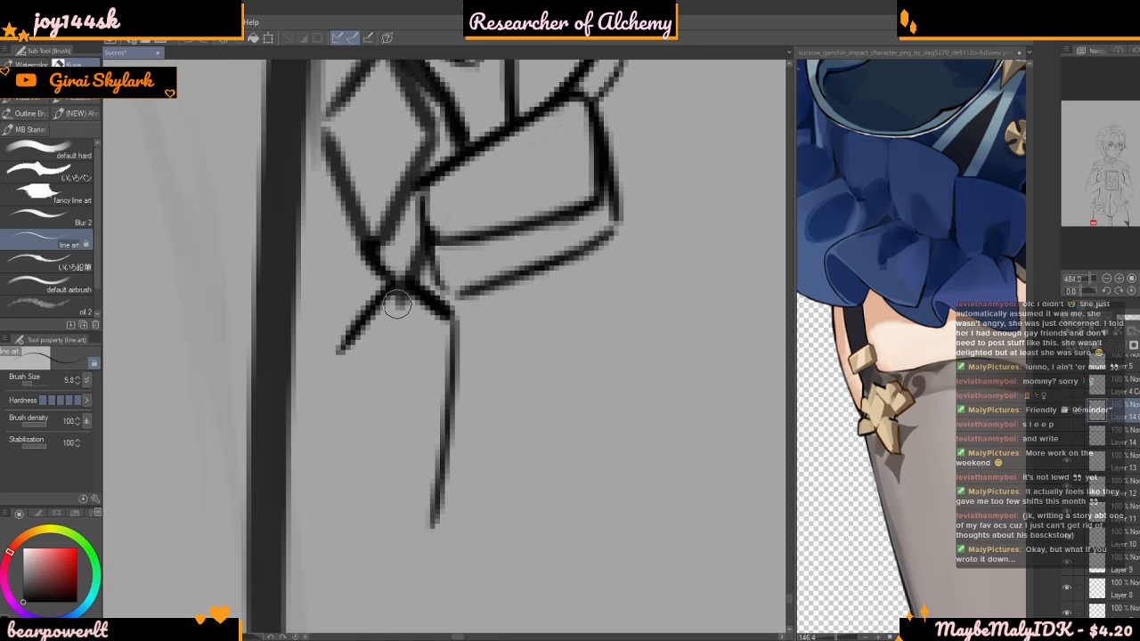
pyautogui.hotkey('ctrl', 'z')
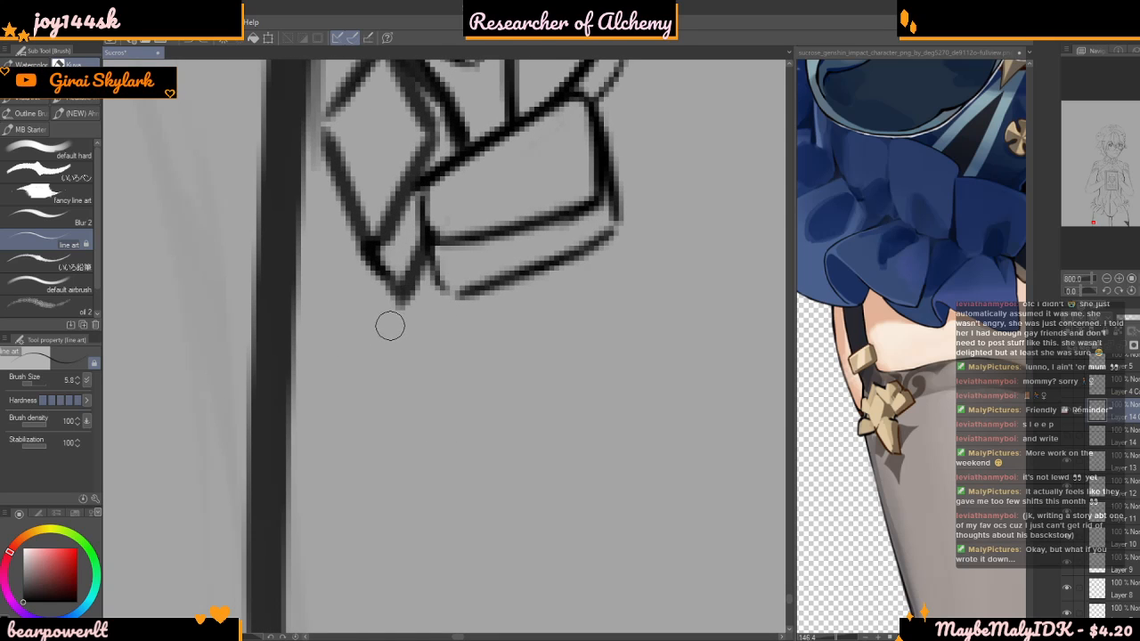
pyautogui.scroll(-1, 423, 301)
pyautogui.scroll(-1, 394, 303)
pyautogui.moveTo(391, 303)
pyautogui.mouseDown()
pyautogui.moveTo(418, 341)
pyautogui.moveTo(408, 408)
pyautogui.mouseUp()
pyautogui.hotkey('ctrl', 'z')
pyautogui.moveTo(388, 295)
pyautogui.mouseDown()
pyautogui.moveTo(423, 343)
pyautogui.moveTo(381, 467)
pyautogui.mouseUp()
pyautogui.hotkey('ctrl', 'z')
# Draw a pointed, diamond-shaped fourth petal below the first diamond, with a parallel outer line along its lower right edge for thickness
pyautogui.moveTo(431, 354); pyautogui.dragTo(379, 448)
pyautogui.moveTo(381, 304); pyautogui.dragTo(354, 348)
pyautogui.hotkey('ctrl', 'z')
pyautogui.moveTo(387, 300)
pyautogui.mouseDown()
pyautogui.moveTo(351, 330)
pyautogui.moveTo(382, 446)
pyautogui.mouseUp()
pyautogui.hotkey('ctrl', 'z')
pyautogui.moveTo(346, 343); pyautogui.dragTo(372, 443)
pyautogui.moveTo(393, 292)
pyautogui.mouseDown()
pyautogui.moveTo(456, 366)
pyautogui.moveTo(416, 432)
pyautogui.mouseUp()
pyautogui.moveTo(458, 360); pyautogui.dragTo(405, 456)
pyautogui.hotkey('ctrl', 'z')
pyautogui.hotkey('ctrl', 'z')
pyautogui.moveTo(447, 361); pyautogui.dragTo(383, 468)
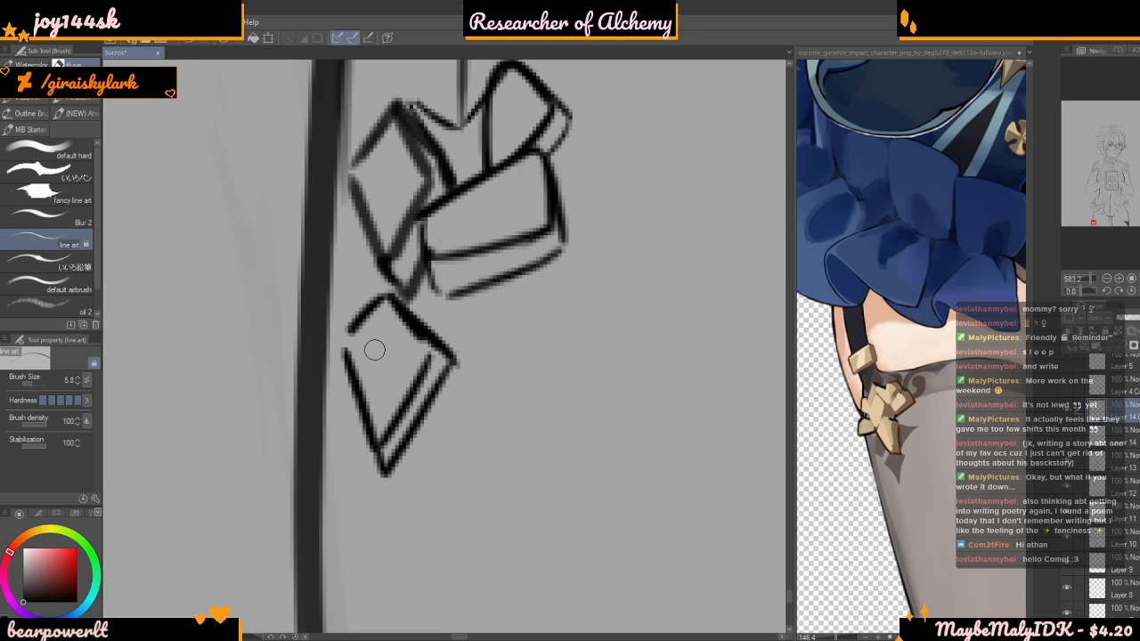
# Clean up the fourth petal's upper right edge and add an inner line separating its front face from its thickness
pyautogui.scroll(3, 365, 272)
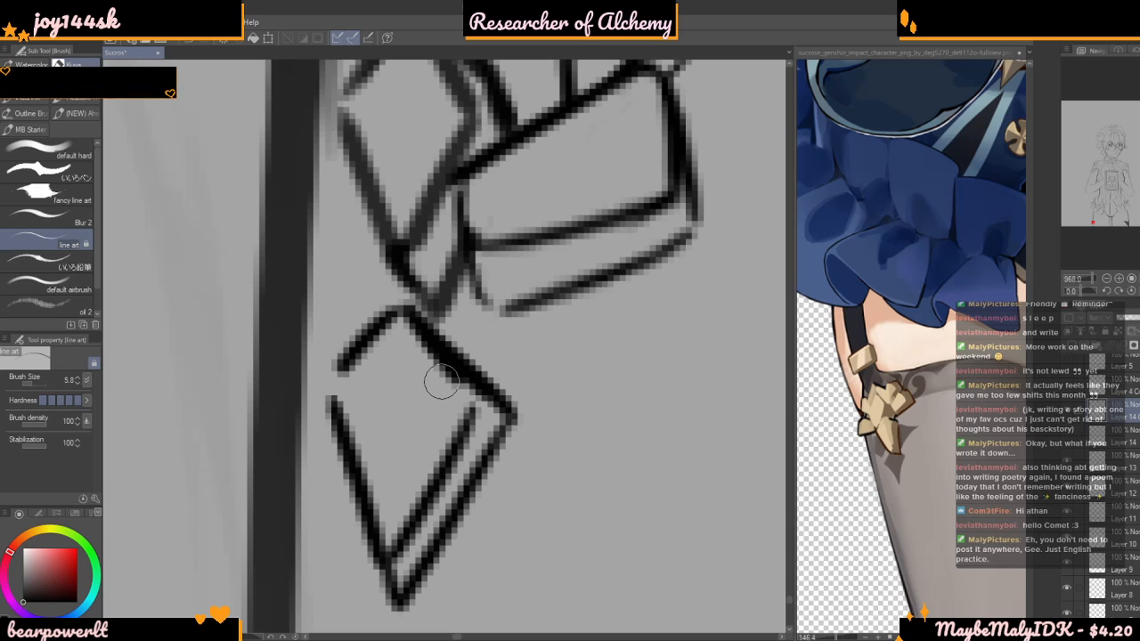
pyautogui.moveTo(451, 382)
pyautogui.mouseDown()
pyautogui.moveTo(419, 339)
pyautogui.moveTo(490, 400)
pyautogui.moveTo(432, 346)
pyautogui.mouseUp()
pyautogui.scroll(-3, 454, 374)
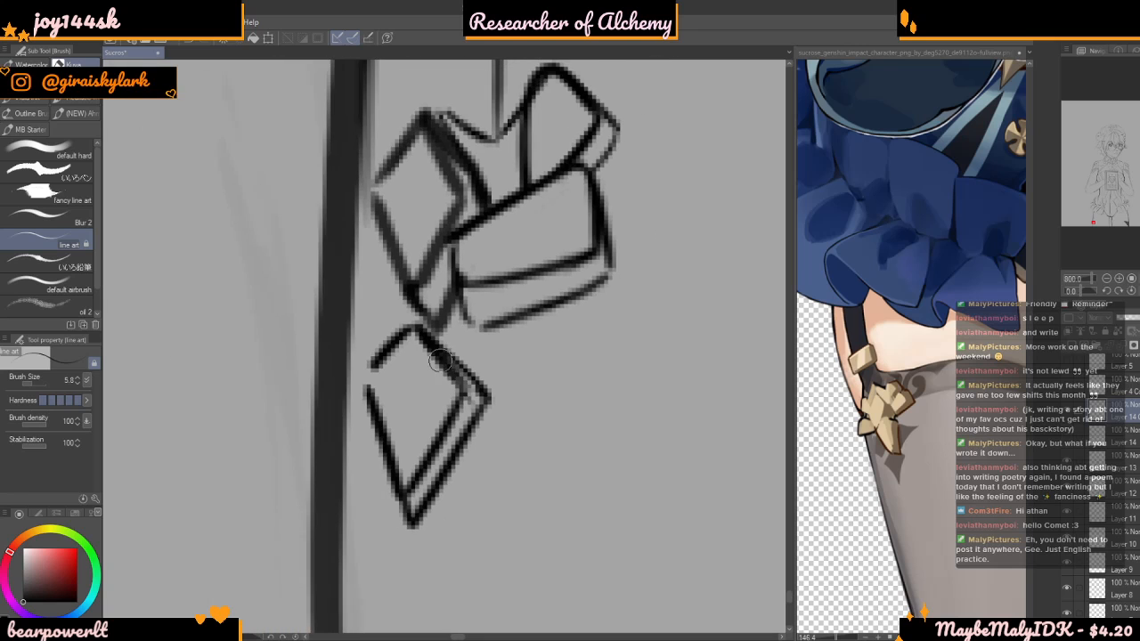
pyautogui.hotkey('ctrl', 'z')
pyautogui.moveTo(420, 332); pyautogui.dragTo(460, 391)
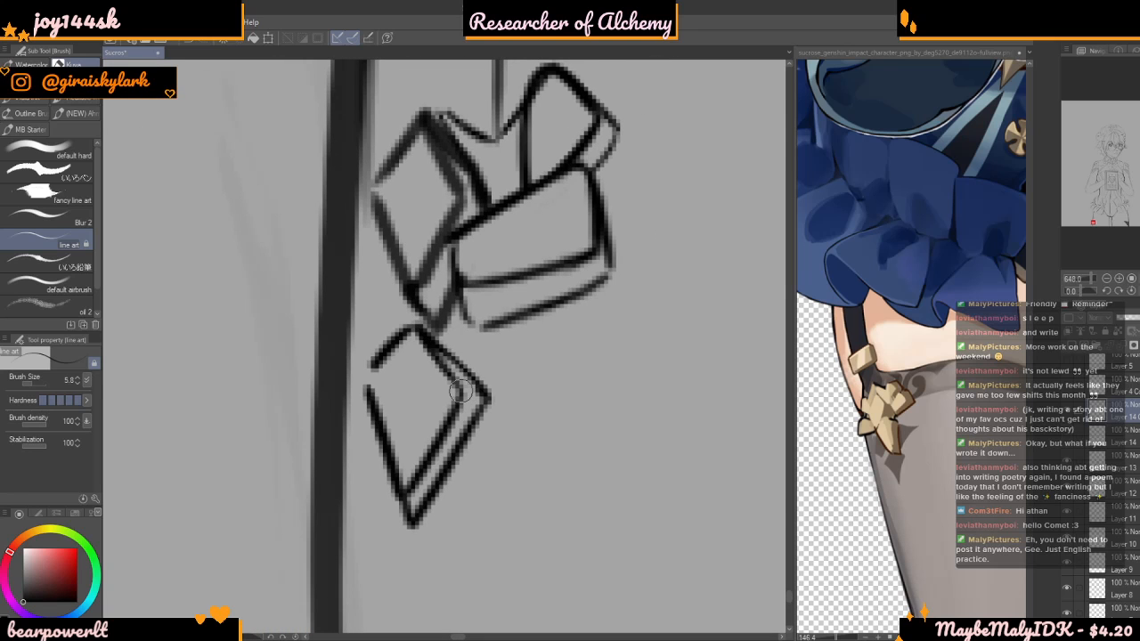
pyautogui.scroll(-2, 481, 395)
pyautogui.scroll(3, 464, 385)
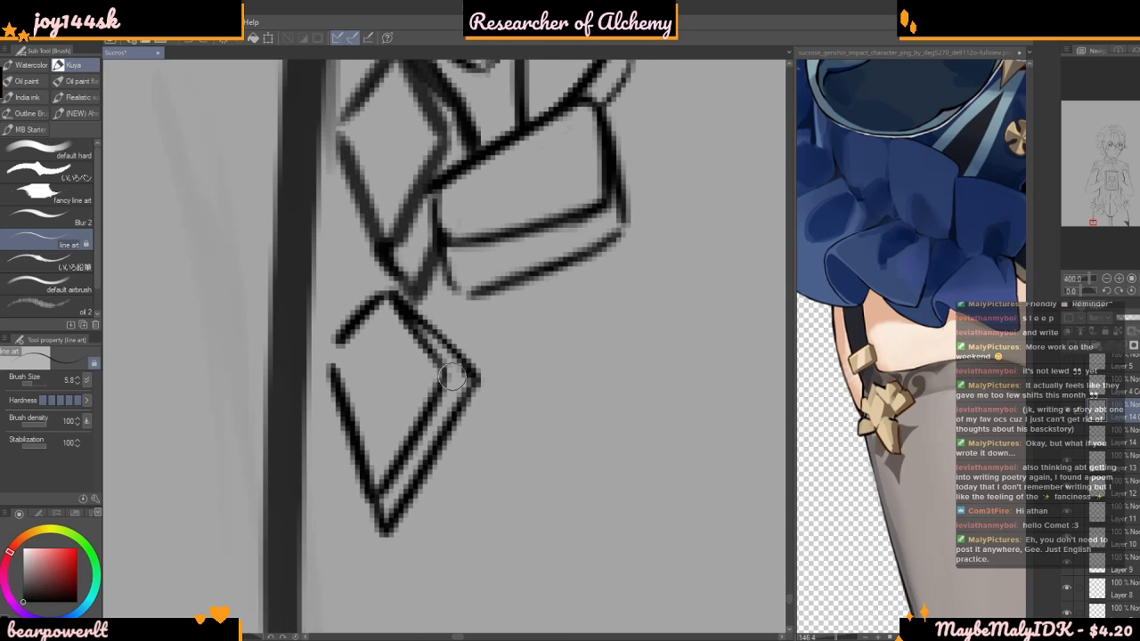
# Draw a fifth petal extending from the diamond leftward across the leg outline, with offset lines along its lower edge for thickness
pyautogui.scroll(-7, 463, 386)
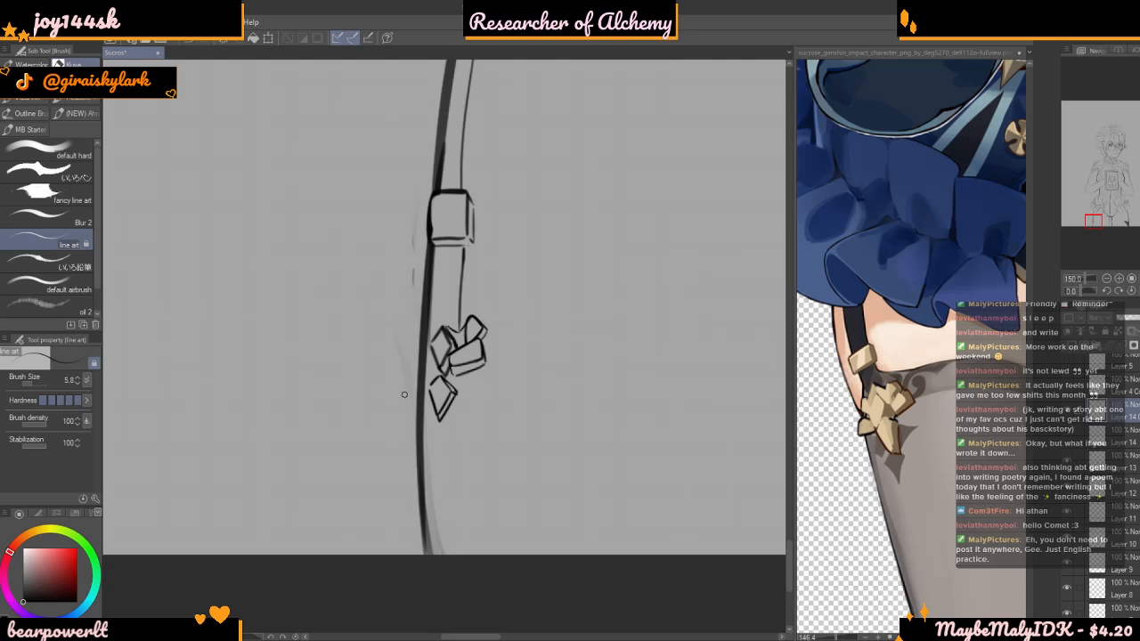
pyautogui.scroll(6, 404, 395)
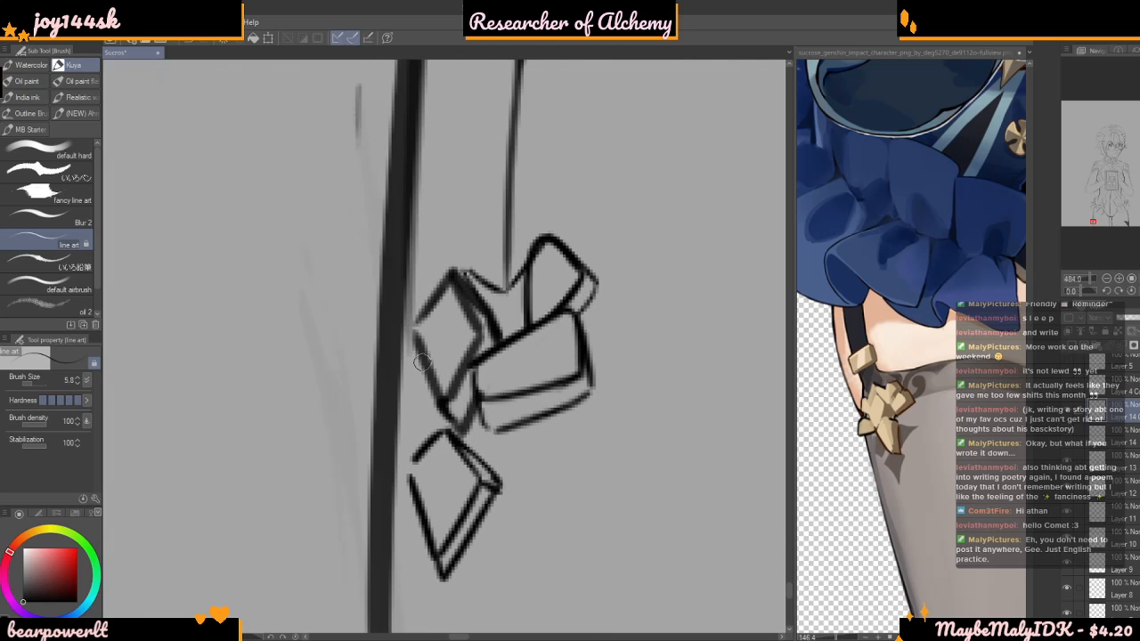
pyautogui.moveTo(411, 356)
pyautogui.mouseDown()
pyautogui.moveTo(366, 327)
pyautogui.moveTo(344, 356)
pyautogui.moveTo(347, 390)
pyautogui.moveTo(420, 372)
pyautogui.mouseUp()
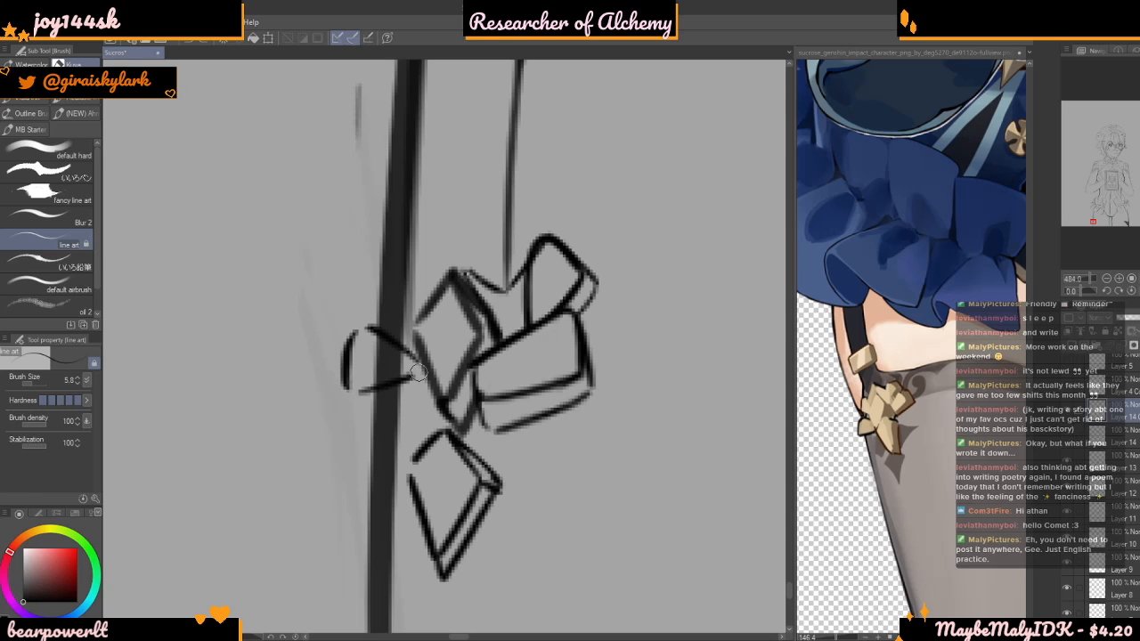
pyautogui.moveTo(342, 390)
pyautogui.mouseDown()
pyautogui.moveTo(362, 419)
pyautogui.moveTo(432, 395)
pyautogui.mouseUp()
pyautogui.scroll(-3, 432, 392)
pyautogui.scroll(3, 409, 340)
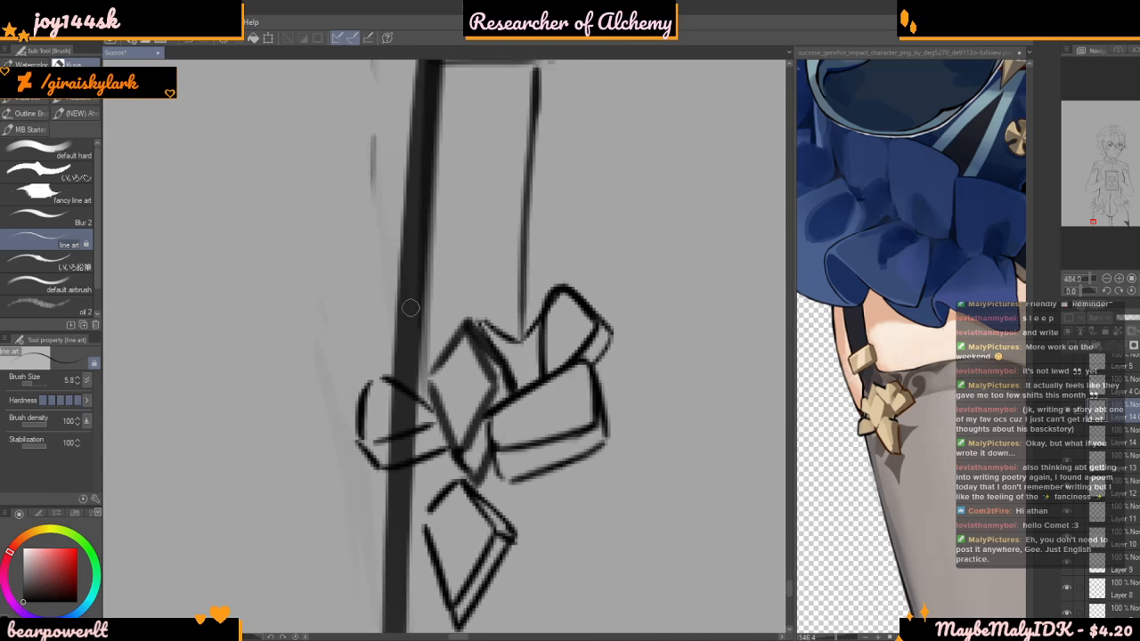
# Draw a short link from the diamond's top tip and outline a sixth, rounded petal above the fifth one, across the leg outline
pyautogui.moveTo(385, 319)
pyautogui.mouseDown()
pyautogui.moveTo(398, 375)
pyautogui.moveTo(376, 284)
pyautogui.moveTo(339, 319)
pyautogui.mouseUp()
pyautogui.hotkey('ctrl', 'z')
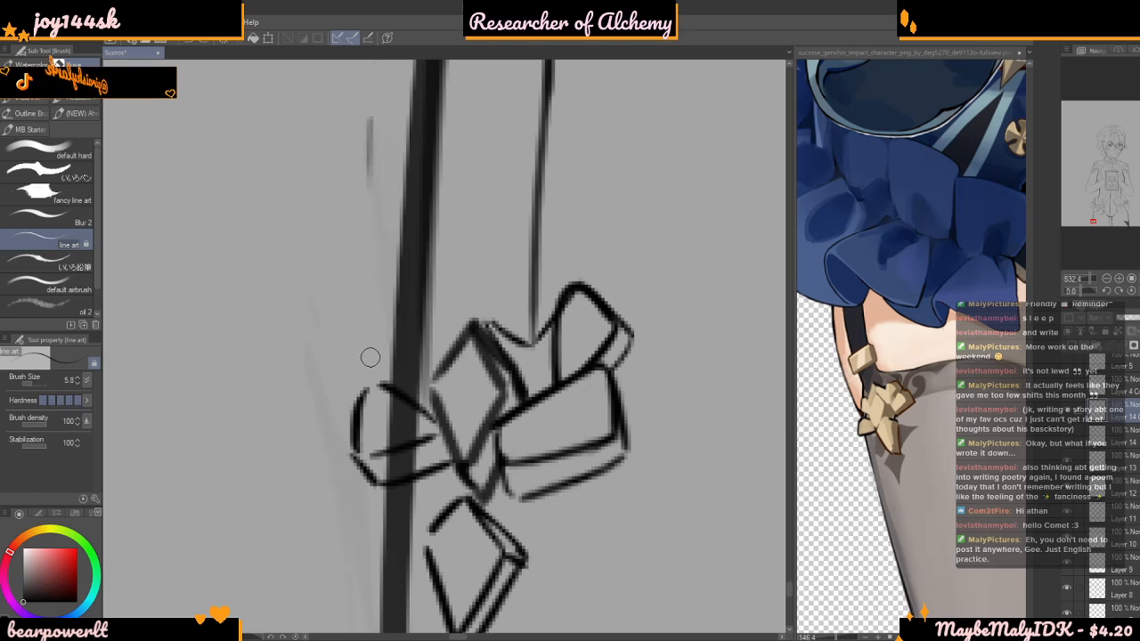
pyautogui.scroll(2, 365, 284)
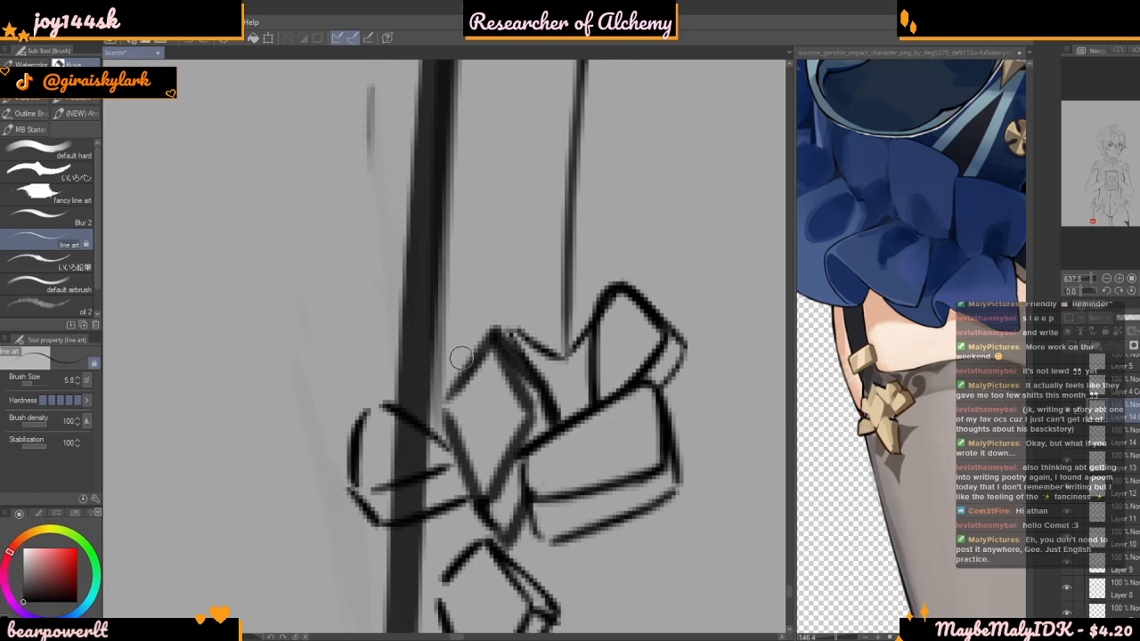
pyautogui.moveTo(489, 335); pyautogui.dragTo(447, 358)
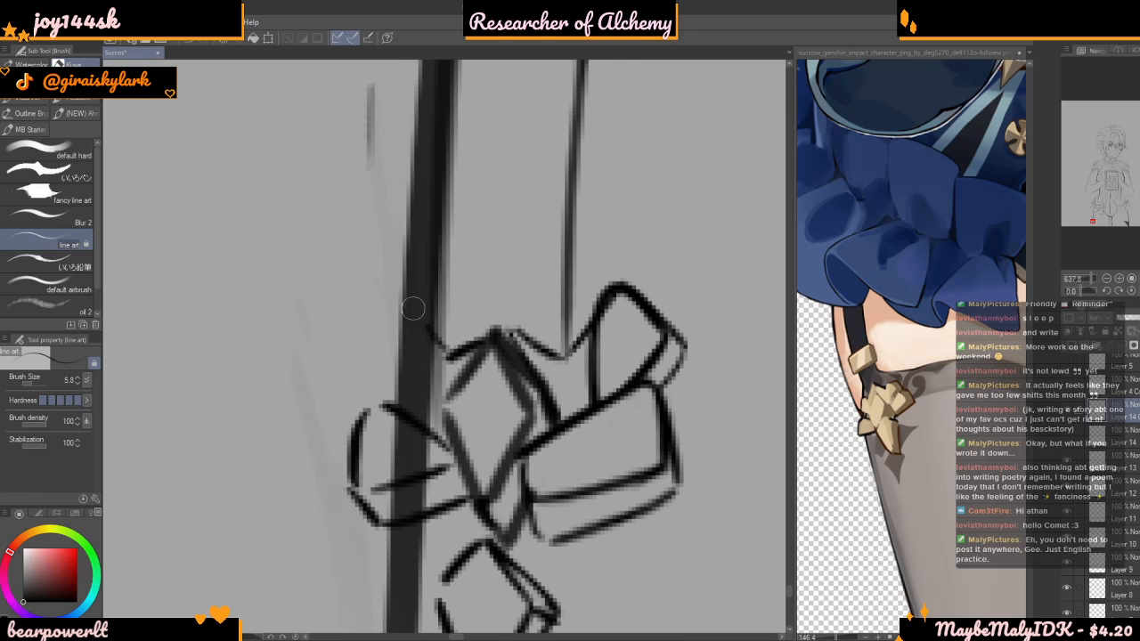
pyautogui.moveTo(443, 352)
pyautogui.mouseDown()
pyautogui.moveTo(383, 286)
pyautogui.moveTo(350, 347)
pyautogui.moveTo(362, 385)
pyautogui.mouseUp()
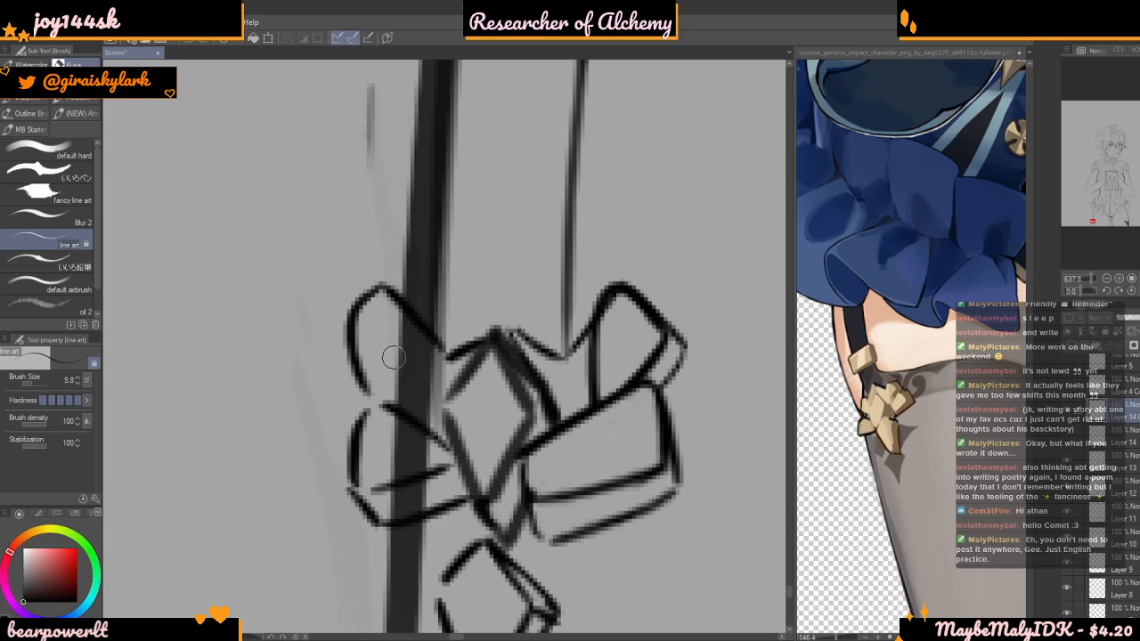
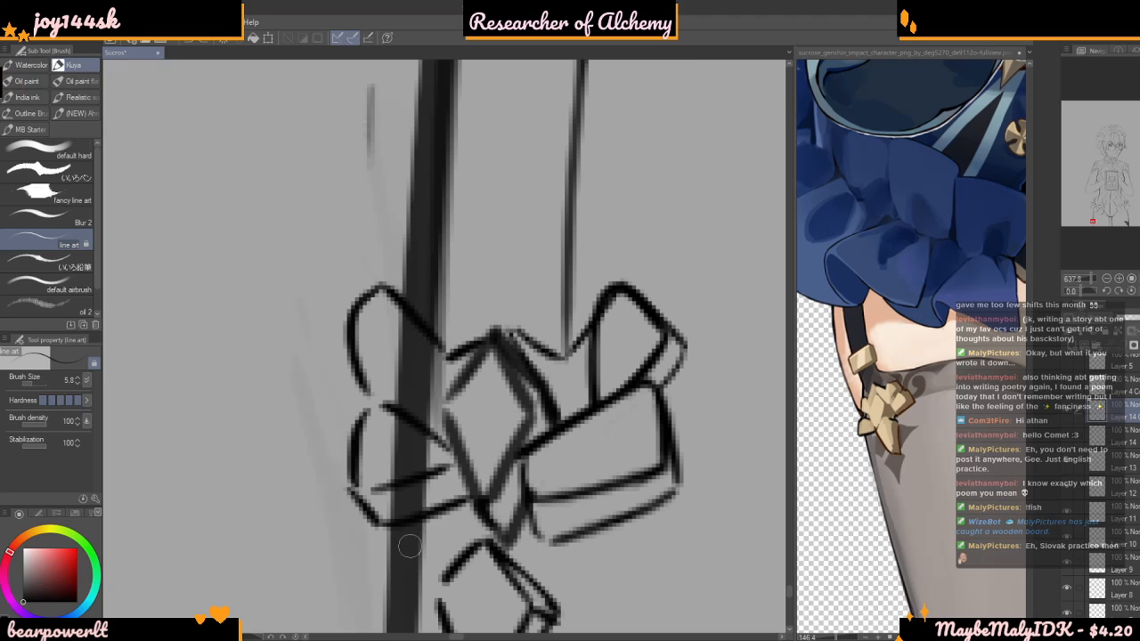
pyautogui.scroll(1, 410, 336)
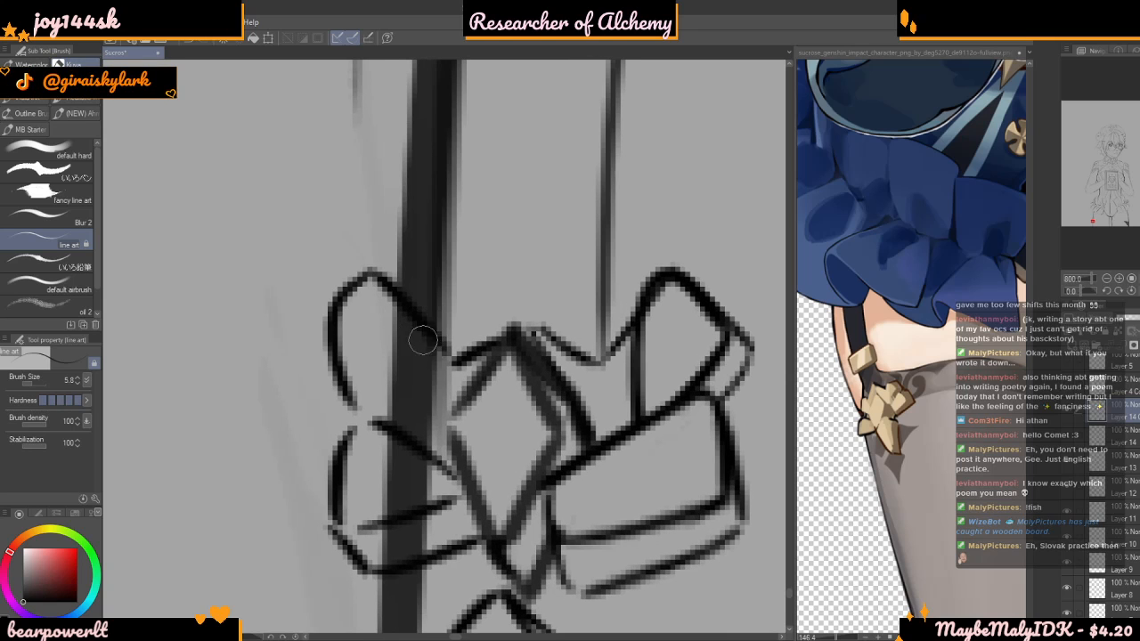
pyautogui.hotkey('ctrl', 'z')
pyautogui.moveTo(384, 281); pyautogui.dragTo(429, 367)
pyautogui.moveTo(403, 312)
pyautogui.mouseDown()
pyautogui.moveTo(450, 397)
pyautogui.moveTo(387, 420)
pyautogui.moveTo(356, 405)
pyautogui.mouseUp()
pyautogui.scroll(-10, 398, 379)
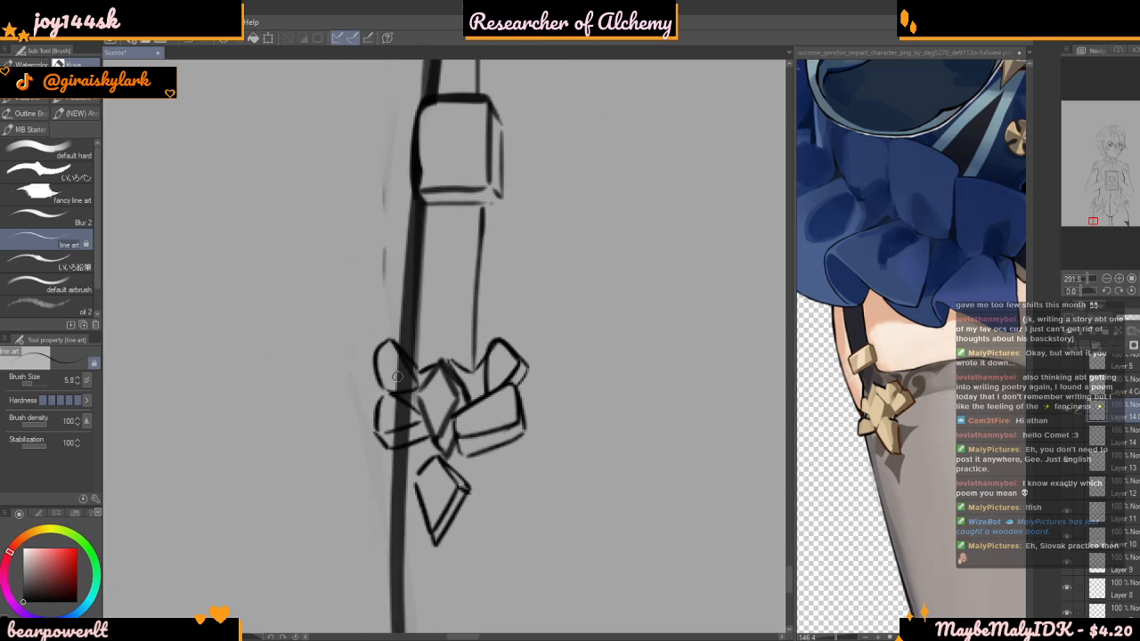
pyautogui.scroll(3, 374, 347)
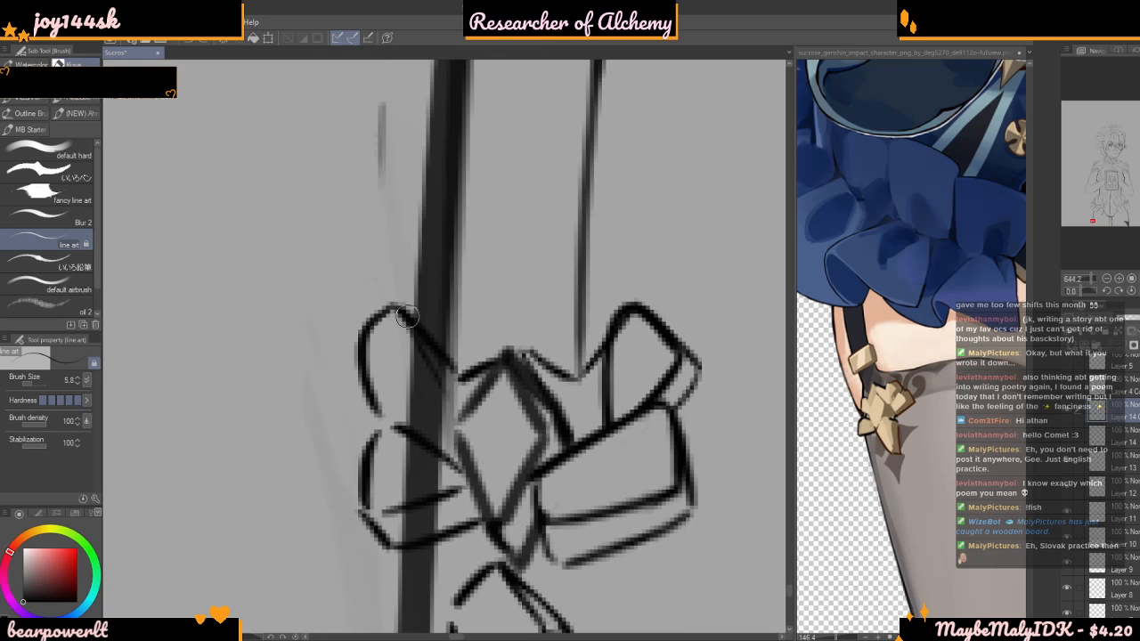
pyautogui.scroll(2, 394, 326)
pyautogui.moveTo(459, 425)
pyautogui.mouseDown()
pyautogui.moveTo(449, 417)
pyautogui.moveTo(441, 462)
pyautogui.moveTo(383, 441)
pyautogui.moveTo(356, 412)
pyautogui.mouseUp()
pyautogui.scroll(-1, 384, 328)
pyautogui.hotkey('ctrl', 'z')
pyautogui.hotkey('ctrl', 'z')
# Draw the inner facet line and the closing lower edge of the garter ornament's upper-left loop
pyautogui.moveTo(398, 319); pyautogui.dragTo(451, 442)
pyautogui.moveTo(418, 361)
pyautogui.mouseDown()
pyautogui.moveTo(452, 446)
pyautogui.moveTo(438, 448)
pyautogui.moveTo(446, 426)
pyautogui.moveTo(397, 443)
pyautogui.moveTo(369, 406)
pyautogui.mouseUp()
pyautogui.scroll(-12, 381, 346)
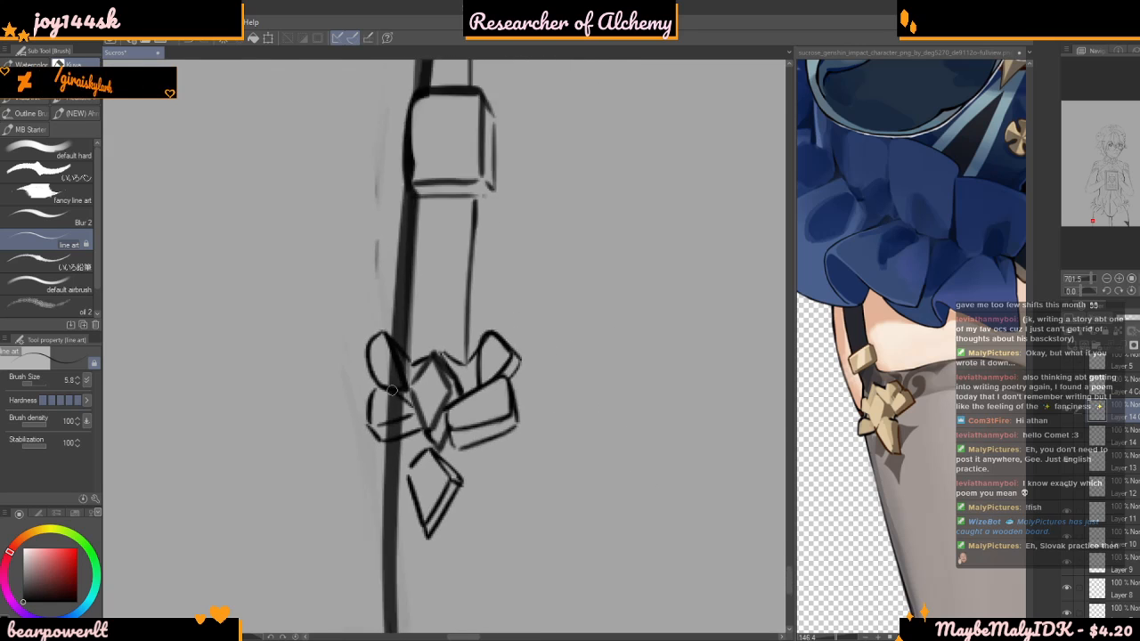
# Examine the garter strap, buckle, bow ornament and hanging diamond line art at close and wide zoom
pyautogui.scroll(4, 427, 313)
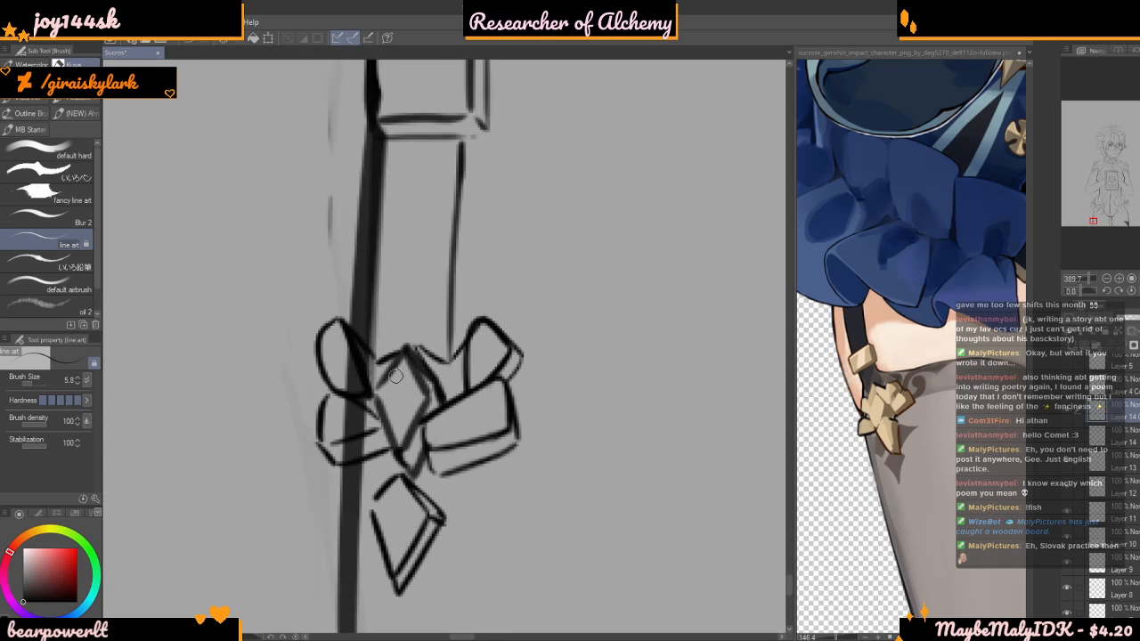
pyautogui.scroll(1, 374, 355)
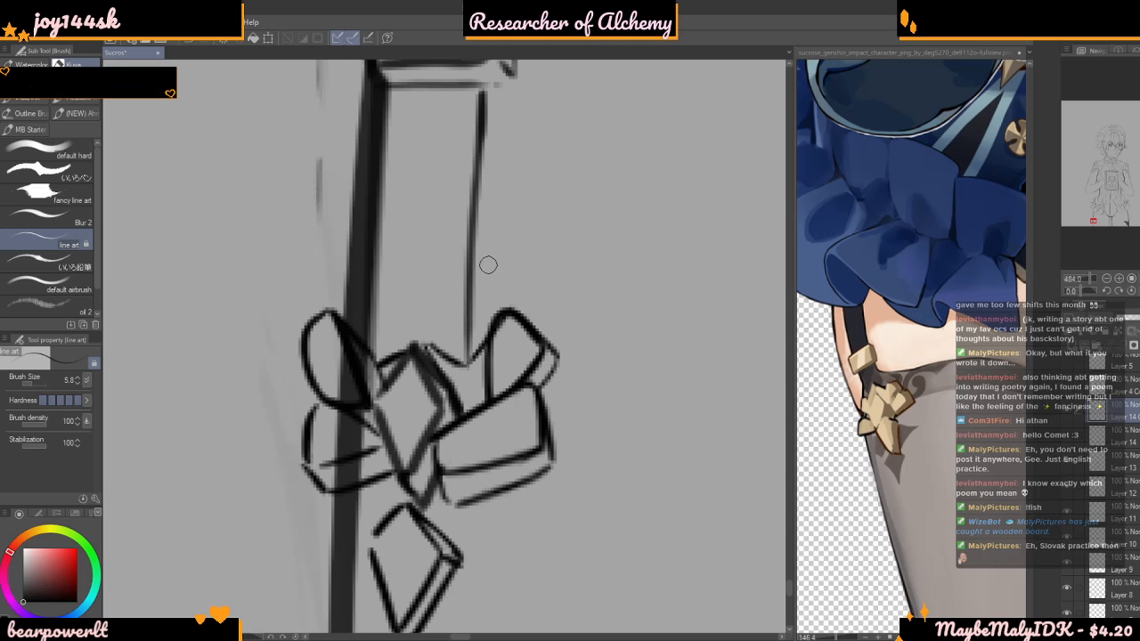
pyautogui.scroll(-4, 489, 254)
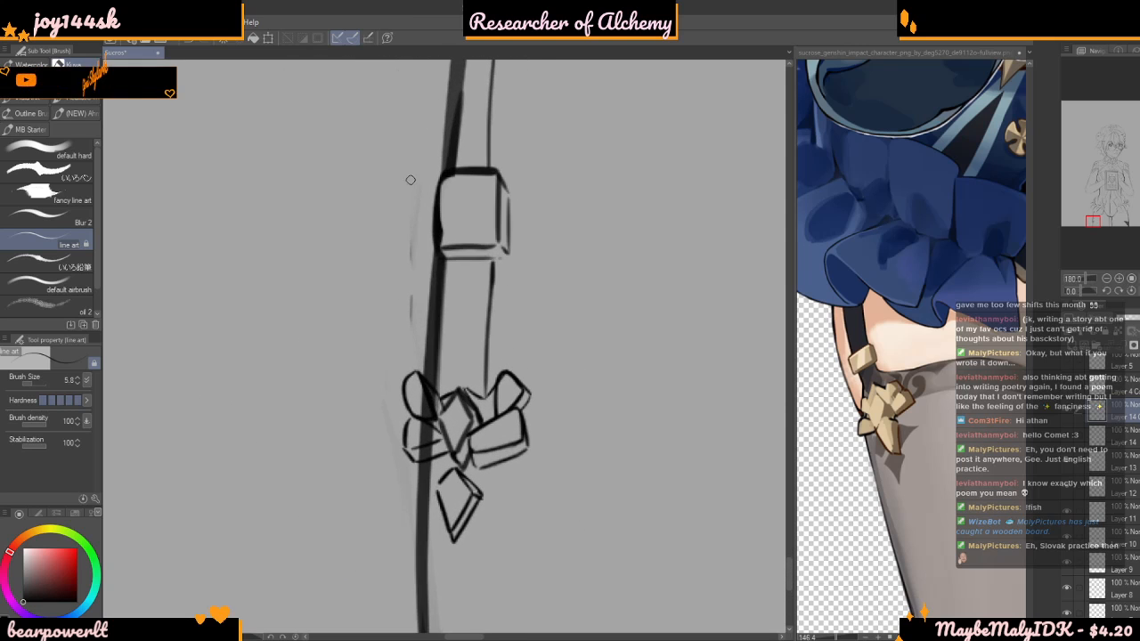
pyautogui.scroll(2, 541, 363)
pyautogui.scroll(2, 541, 363)
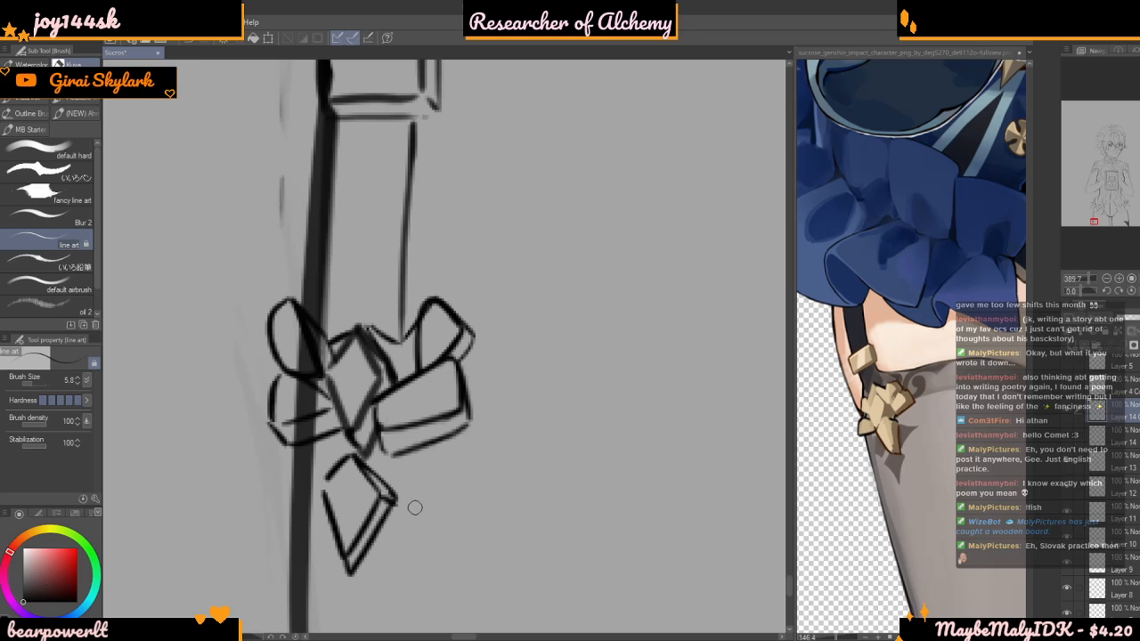
pyautogui.scroll(1, 347, 198)
pyautogui.scroll(-3, 346, 198)
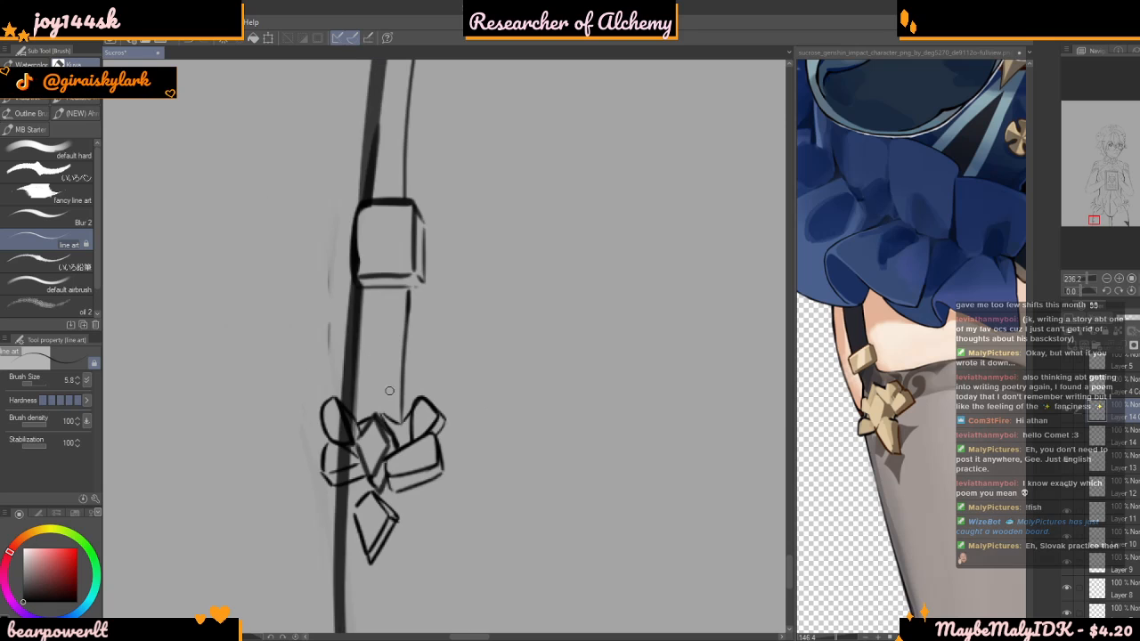
pyautogui.scroll(-1, 385, 321)
pyautogui.scroll(3, 385, 321)
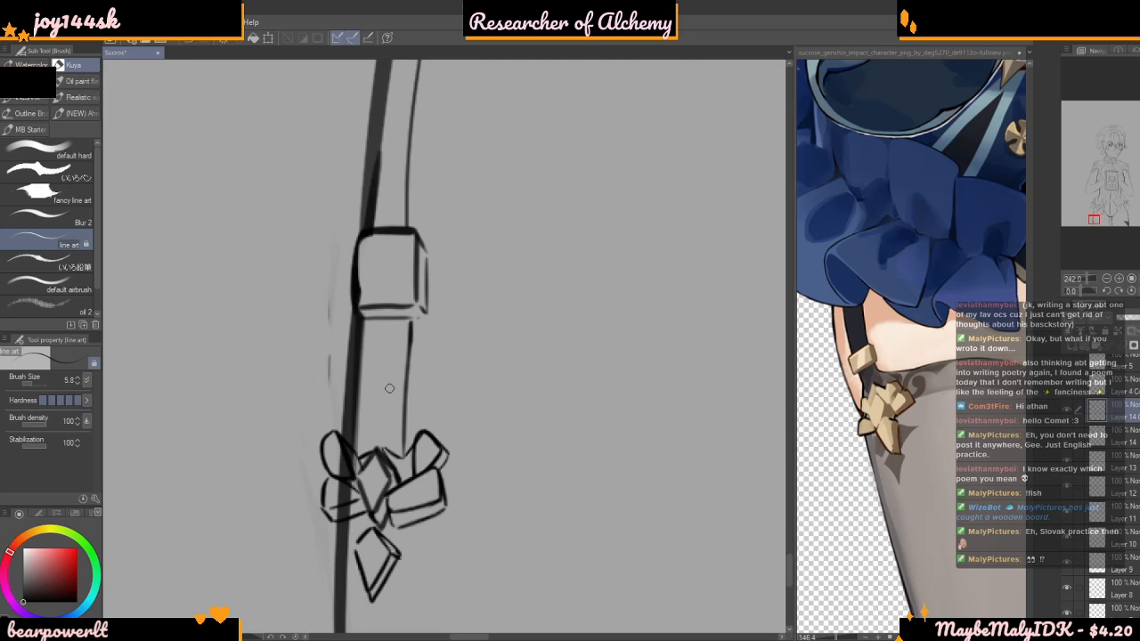
pyautogui.scroll(5, 389, 379)
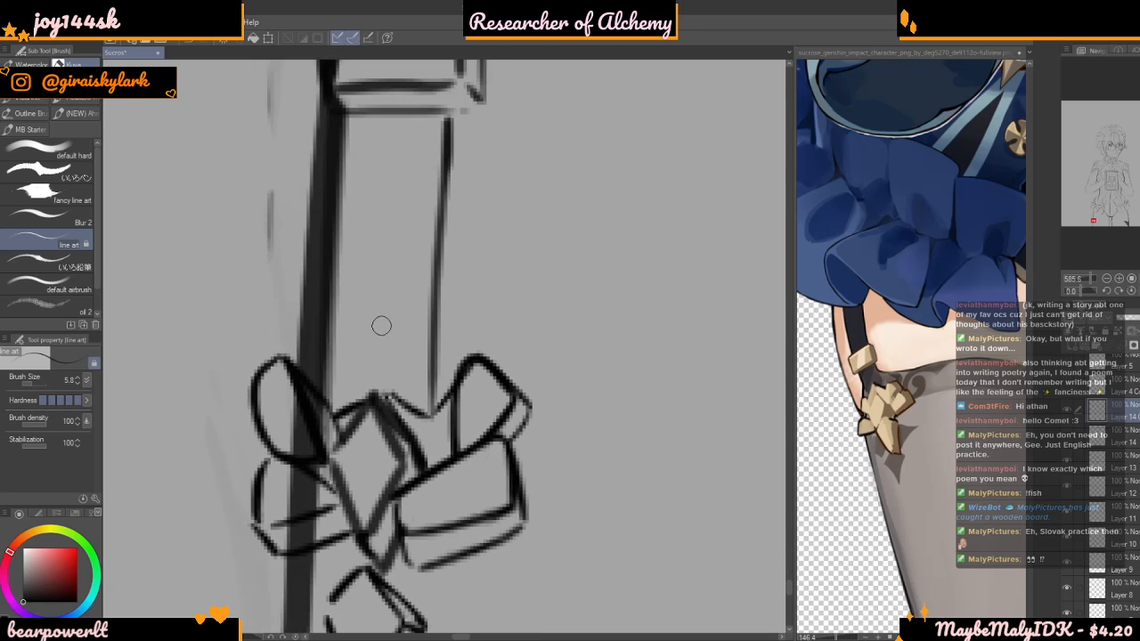
pyautogui.scroll(-2, 370, 344)
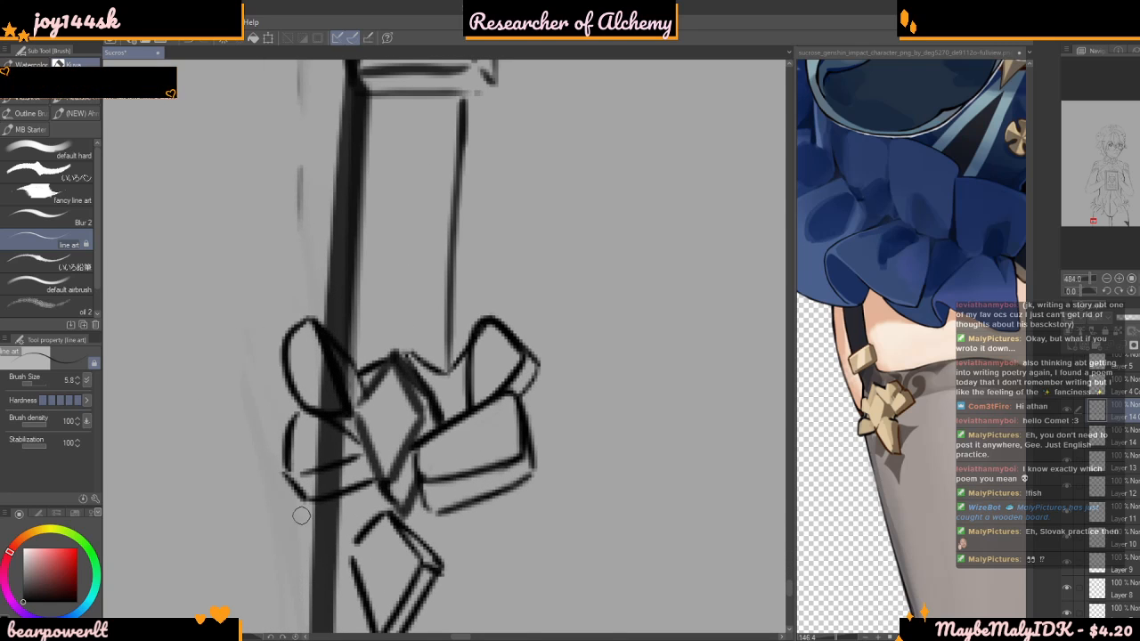
# Set the line art brush size to 9.7
pyautogui.moveTo(33, 384); pyautogui.dragTo(34, 384)
pyautogui.scroll(-1, 309, 381)
pyautogui.hotkey('ctrl', 'z')
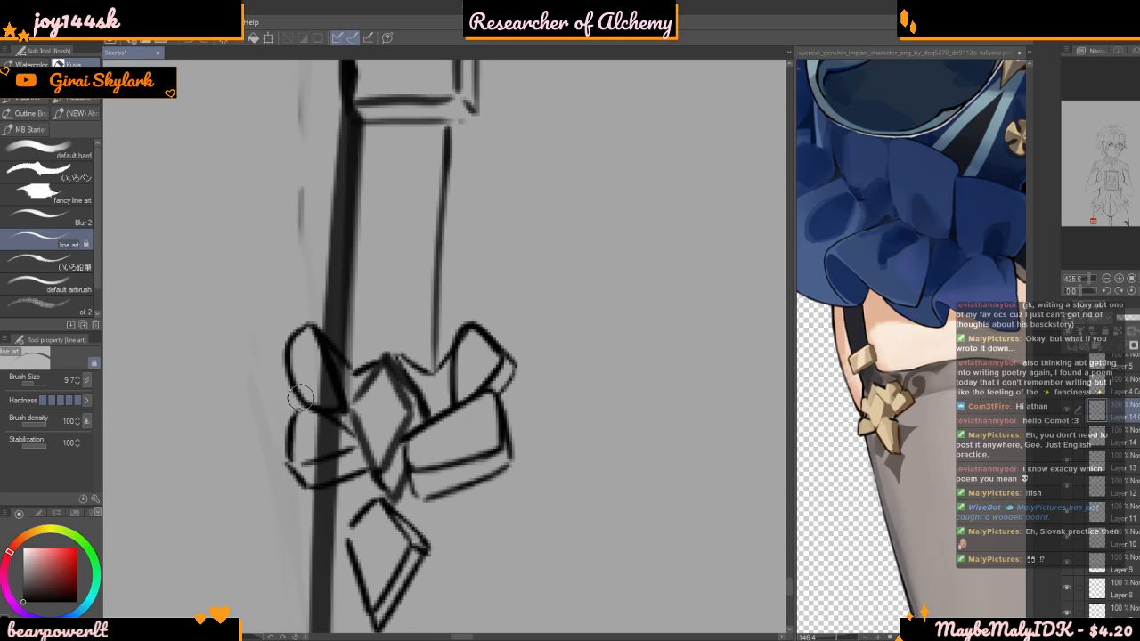
pyautogui.hotkey('ctrl', 'y')
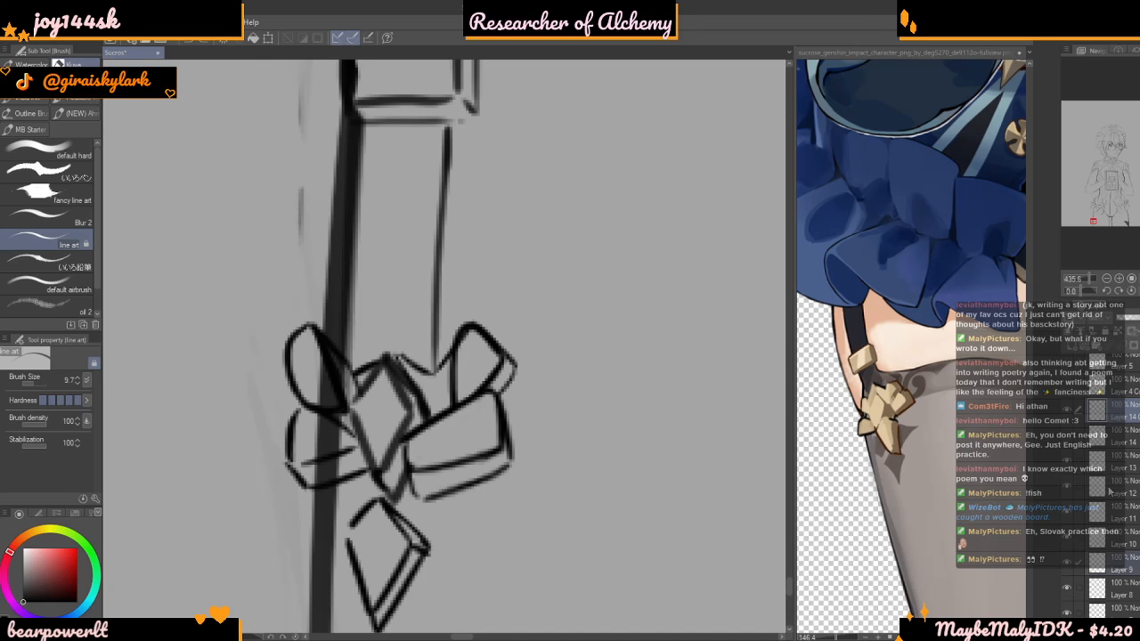
# Identify the layer holding the thick thigh outline by toggling its visibility, and make Layer 2 the active layer
pyautogui.scroll(-3, 1078, 560)
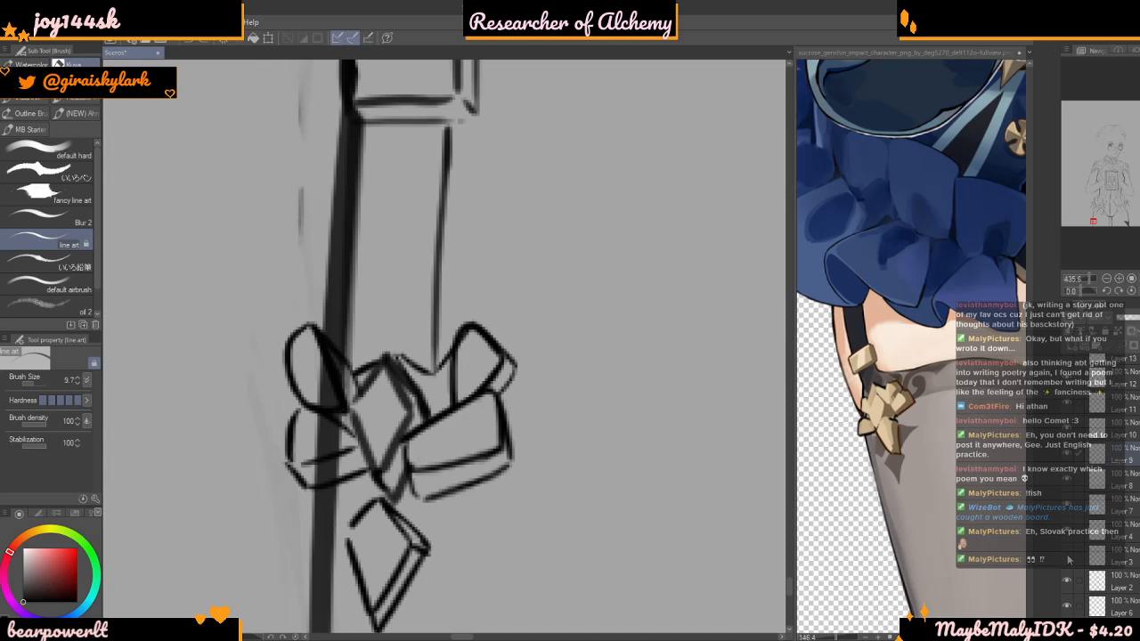
pyautogui.scroll(-3, 1070, 557)
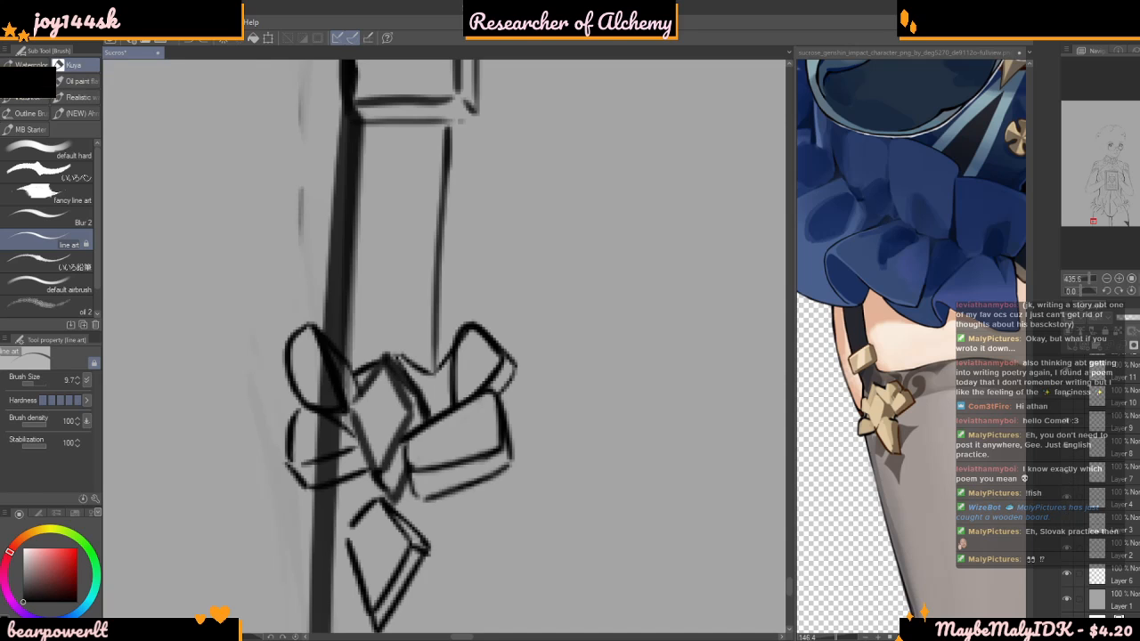
pyautogui.scroll(1, 1087, 552)
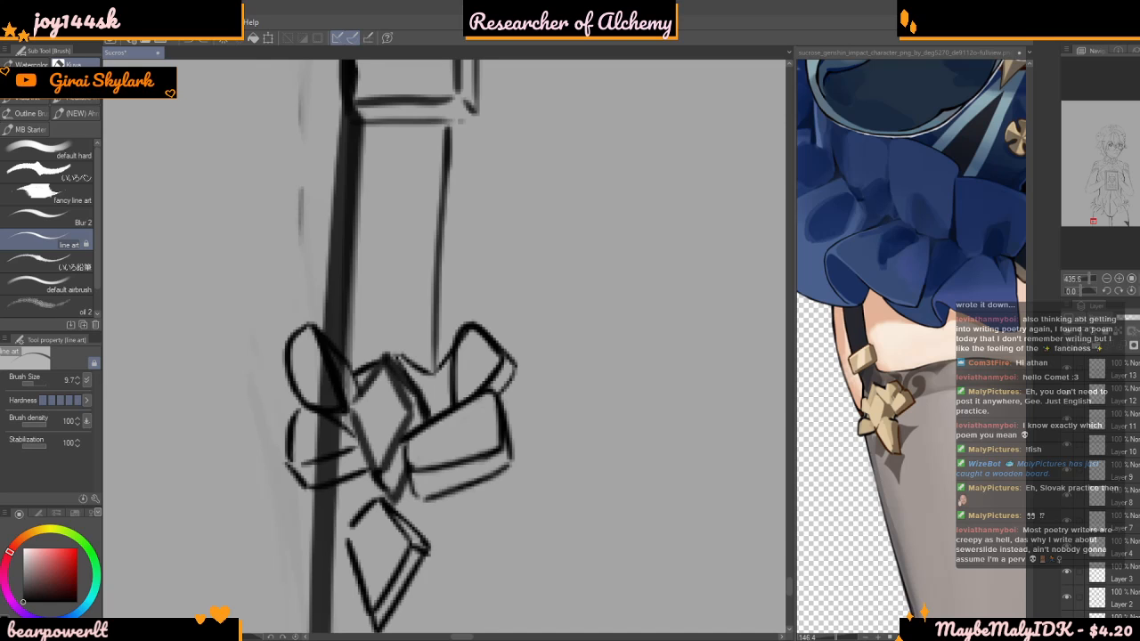
pyautogui.scroll(-4, 592, 400)
pyautogui.scroll(3, 571, 405)
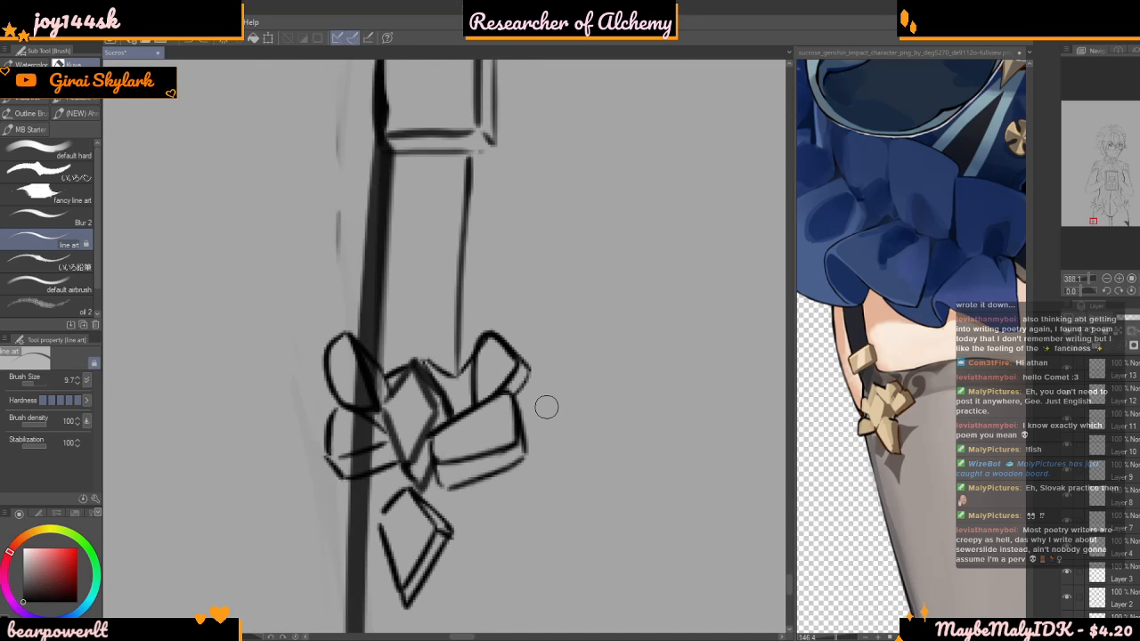
pyautogui.scroll(1, 513, 325)
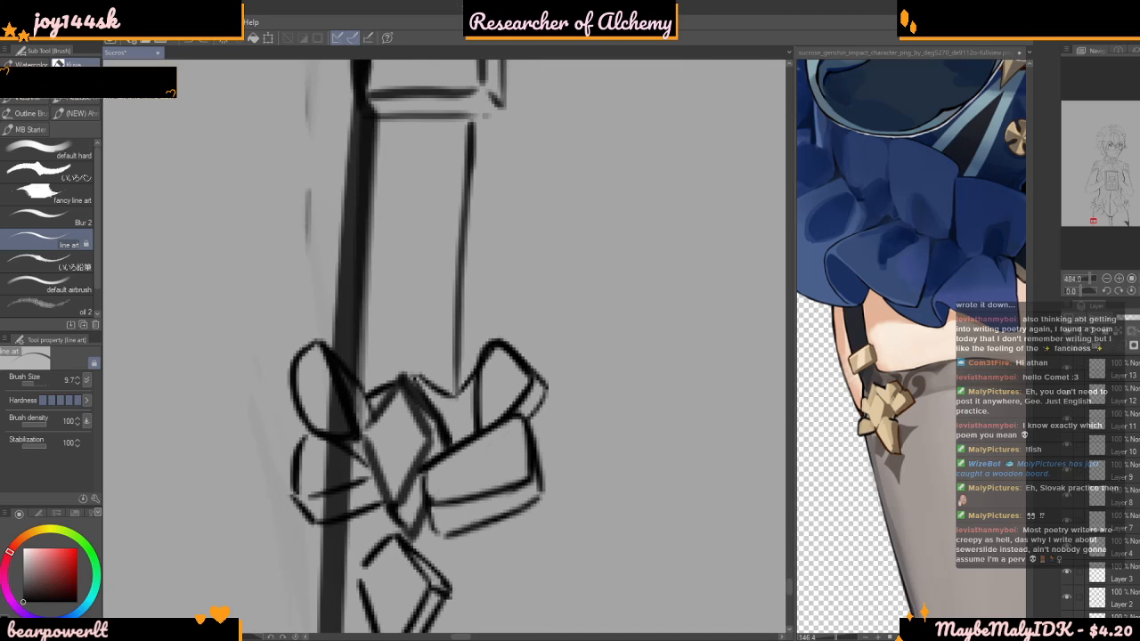
pyautogui.scroll(-1, 1098, 534)
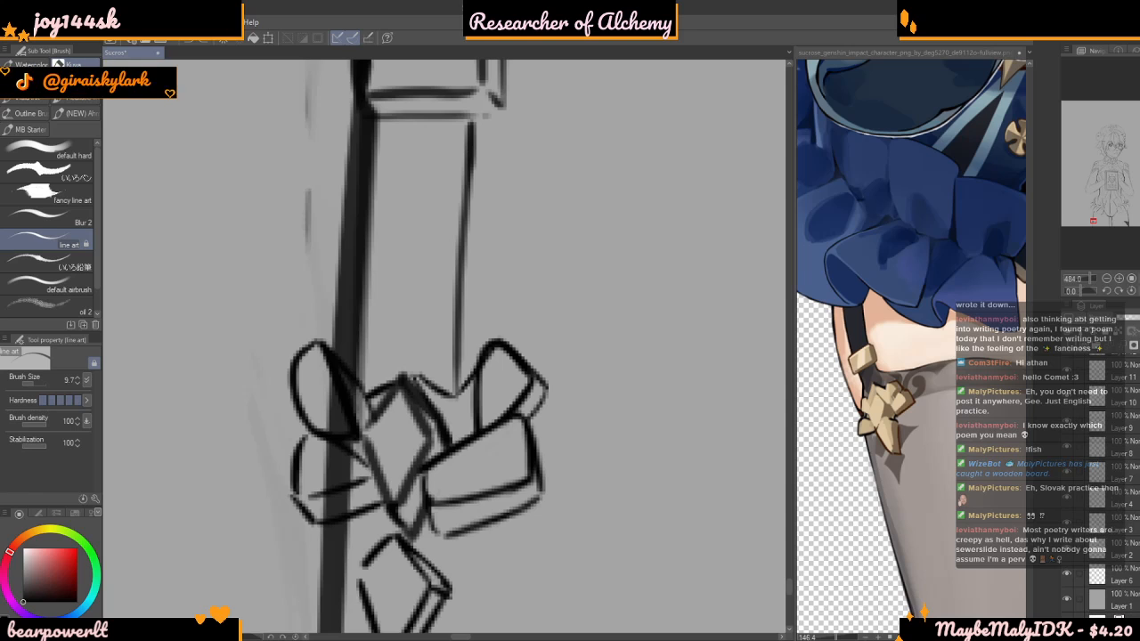
pyautogui.click(1068, 555)
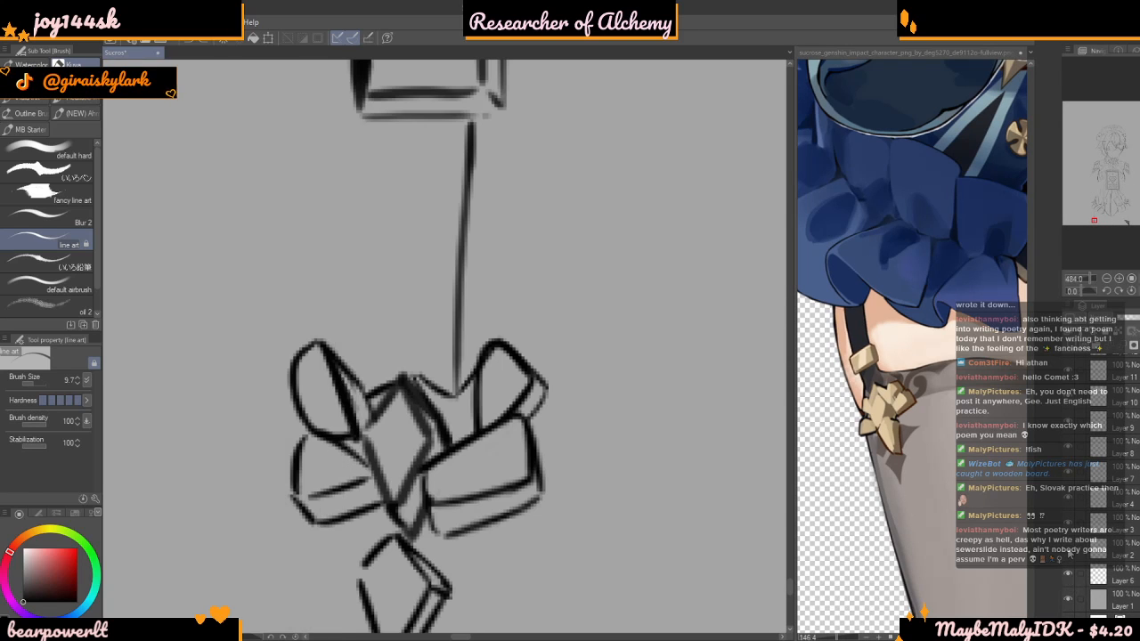
pyautogui.click(1067, 555)
pyautogui.click(1100, 551)
# Erase the parts of the thick thigh outline that run through the bow ornament's two left loops
pyautogui.moveTo(310, 352)
pyautogui.mouseDown()
pyautogui.moveTo(337, 404)
pyautogui.moveTo(372, 447)
pyautogui.moveTo(331, 369)
pyautogui.moveTo(376, 440)
pyautogui.moveTo(326, 382)
pyautogui.moveTo(333, 421)
pyautogui.moveTo(344, 411)
pyautogui.moveTo(324, 513)
pyautogui.mouseUp()
pyautogui.moveTo(333, 462)
pyautogui.mouseDown()
pyautogui.moveTo(323, 512)
pyautogui.moveTo(335, 503)
pyautogui.mouseUp()
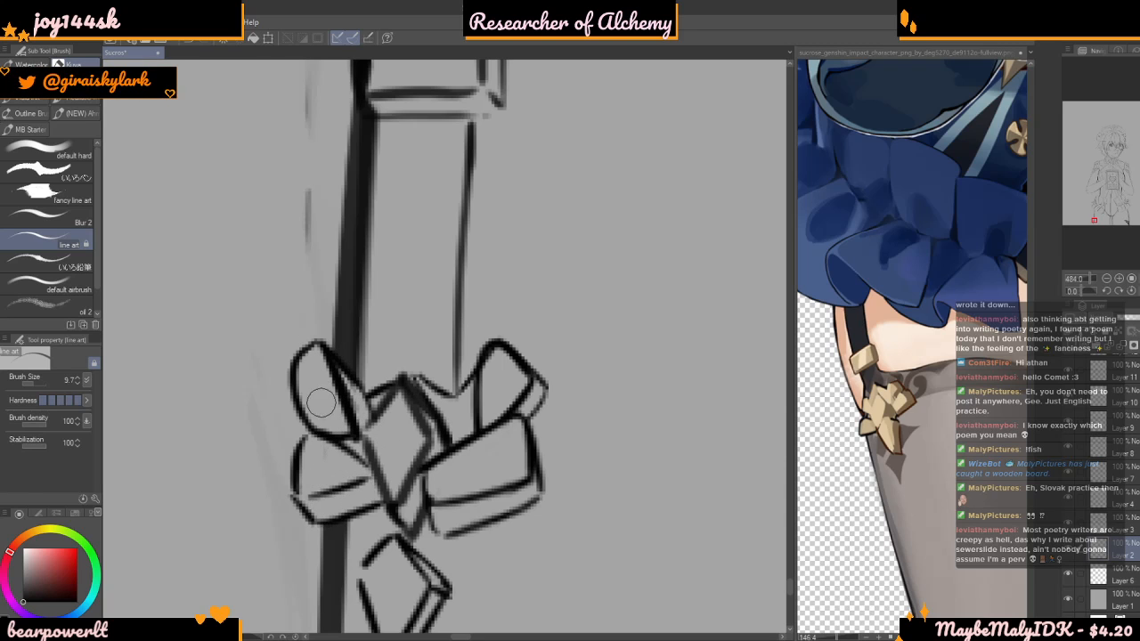
pyautogui.scroll(-10, 324, 486)
pyautogui.scroll(-2, 412, 396)
pyautogui.scroll(2, 411, 380)
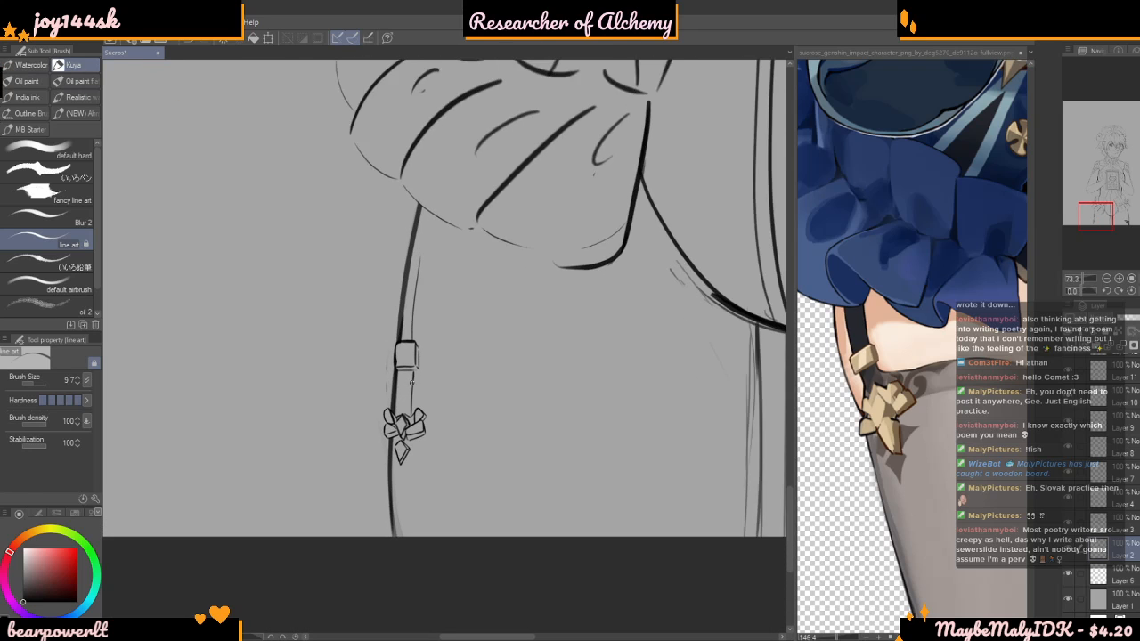
# Make the hidden scalloped lace and stocking pattern line art visible again
pyautogui.scroll(2, 410, 380)
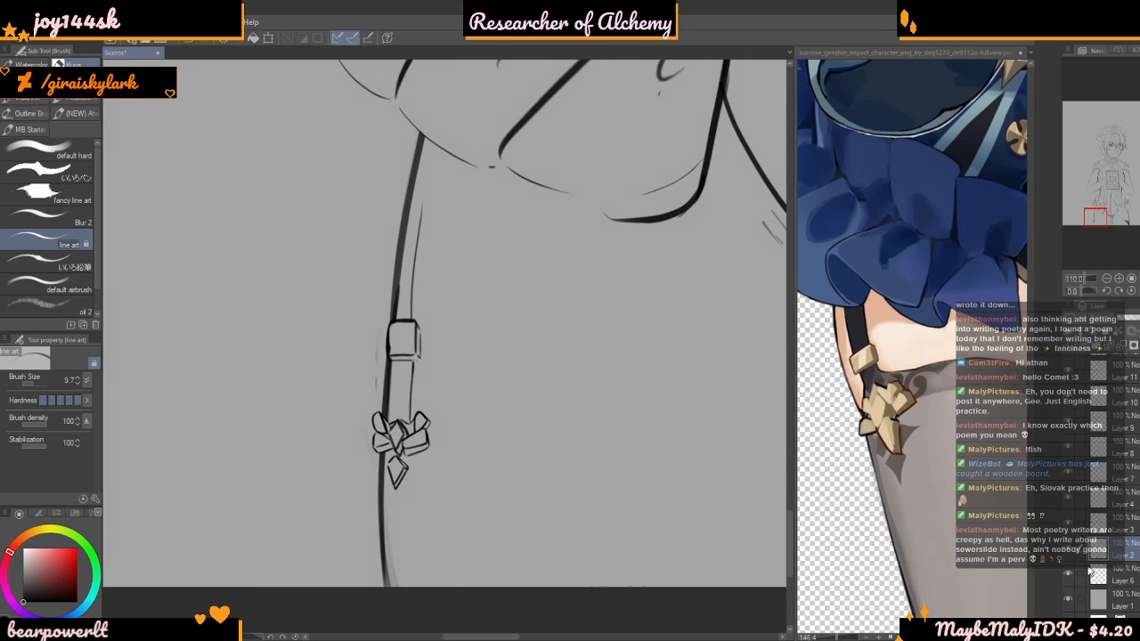
pyautogui.scroll(2, 1137, 513)
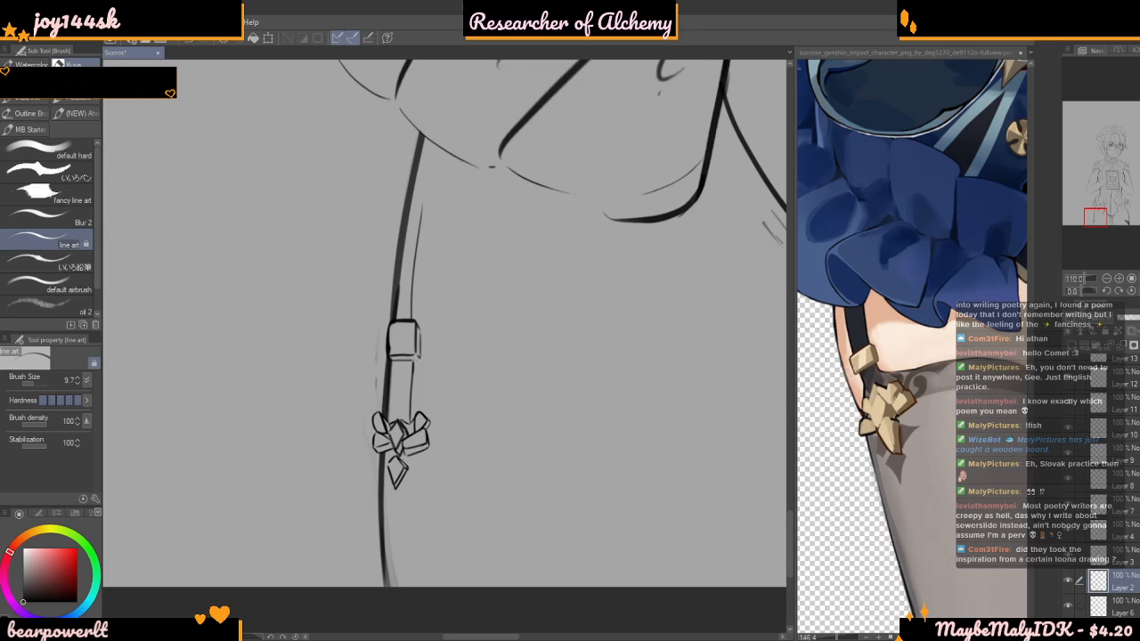
pyautogui.scroll(-10, 440, 378)
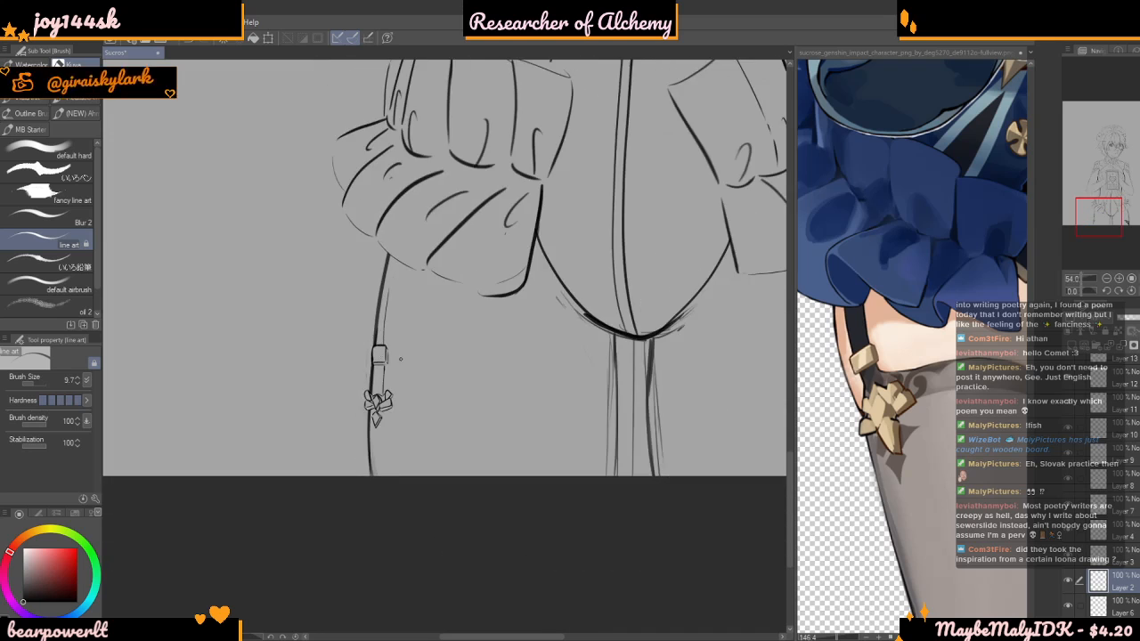
pyautogui.scroll(8, 362, 378)
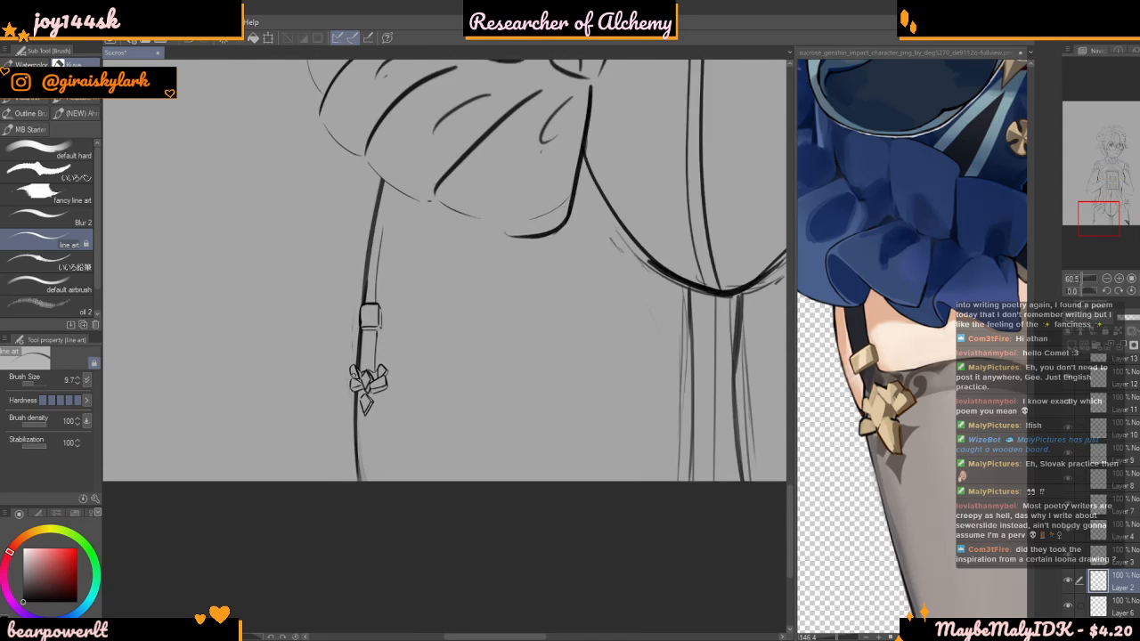
pyautogui.scroll(5, 1117, 388)
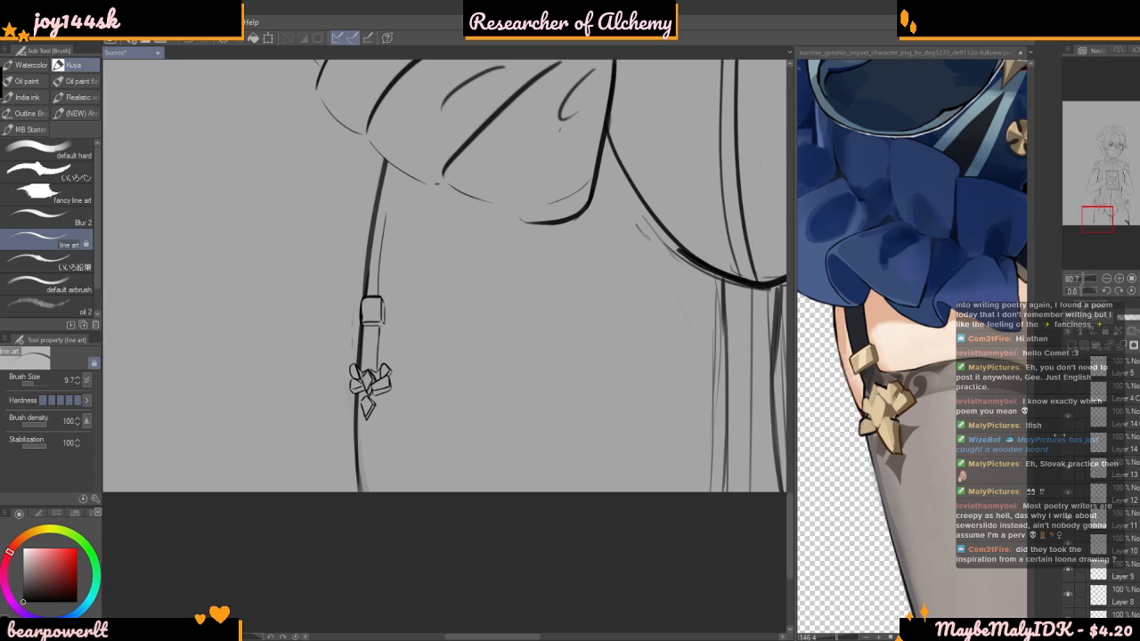
pyautogui.click(1069, 449)
pyautogui.scroll(-3, 1085, 588)
pyautogui.scroll(-1, 1087, 607)
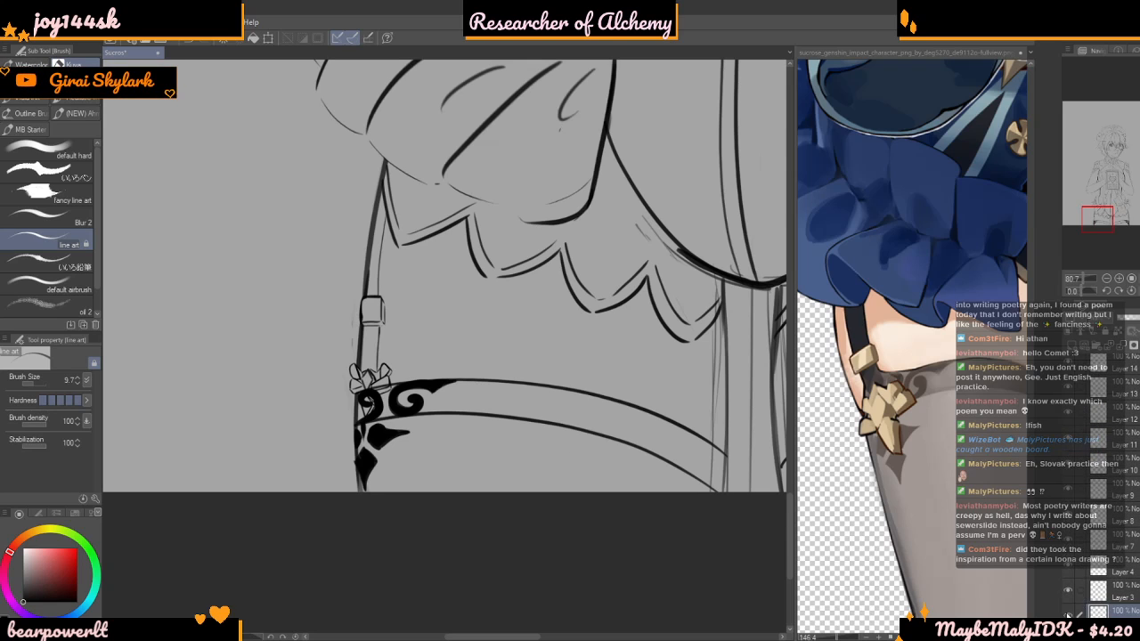
# Find the layer holding the stocking's swirl pattern by toggling layer visibility, and make Layer 14 the active layer
pyautogui.click(1068, 613)
pyautogui.click(1068, 614)
pyautogui.click(1067, 594)
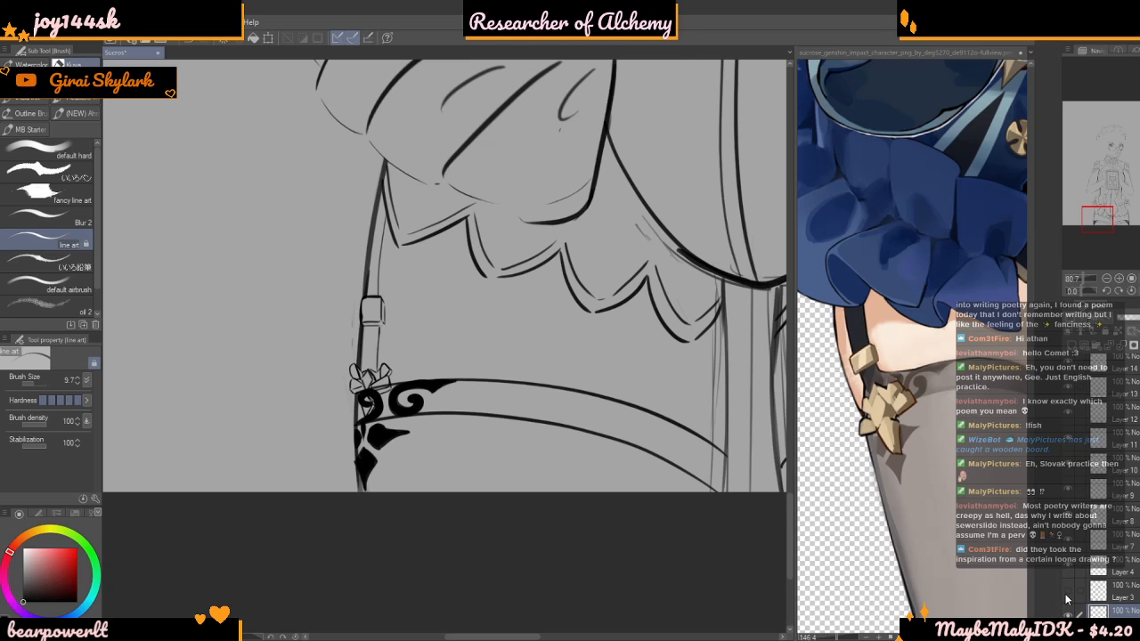
pyautogui.click(1068, 591)
pyautogui.scroll(3, 1082, 517)
pyautogui.click(1068, 443)
pyautogui.click(1068, 443)
pyautogui.click(1070, 423)
pyautogui.click(1071, 423)
pyautogui.click(1079, 440)
# Erase the black swirl where it covers the hanging diamond, using a brush size of 26.7
pyautogui.scroll(5, 386, 395)
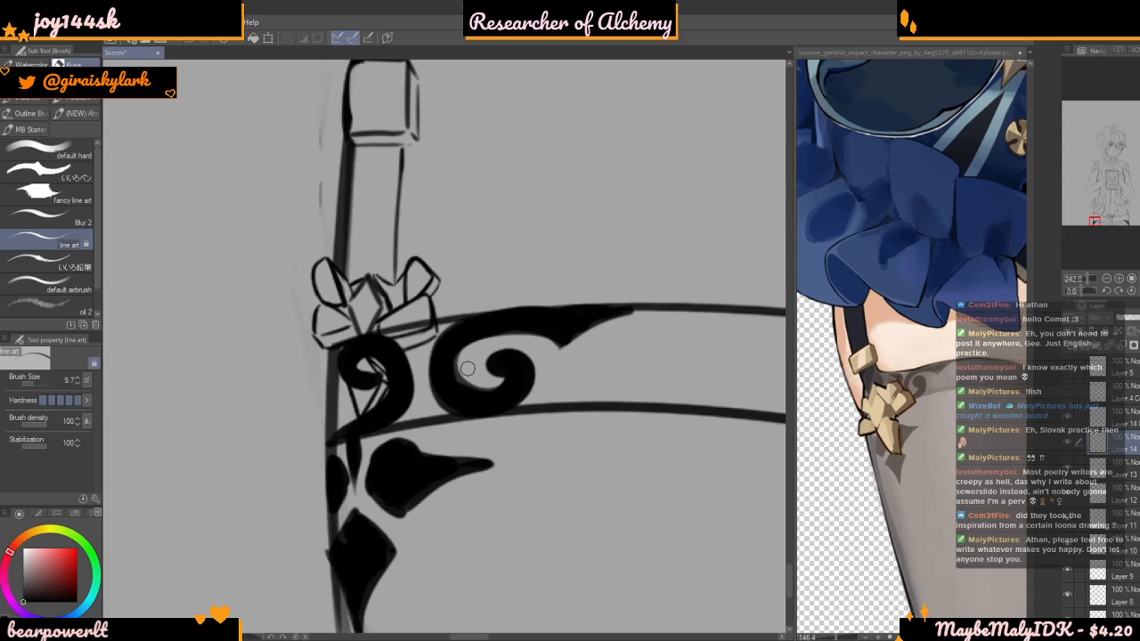
pyautogui.moveTo(40, 382); pyautogui.dragTo(36, 379)
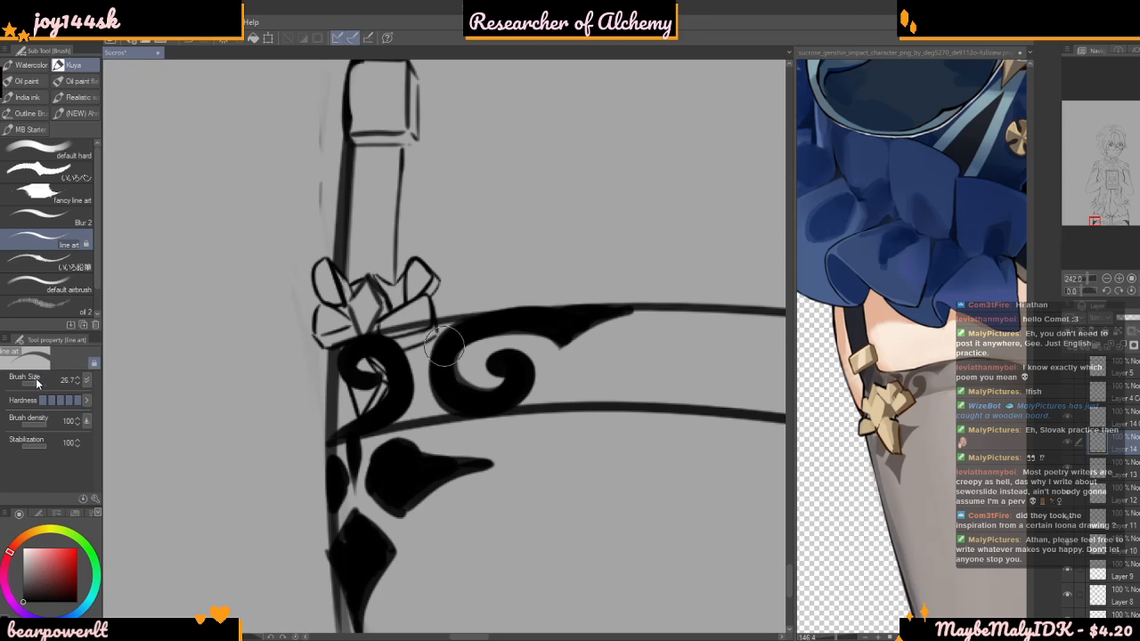
pyautogui.scroll(3, 372, 376)
pyautogui.moveTo(373, 377)
pyautogui.mouseDown()
pyautogui.moveTo(372, 391)
pyautogui.moveTo(390, 387)
pyautogui.mouseUp()
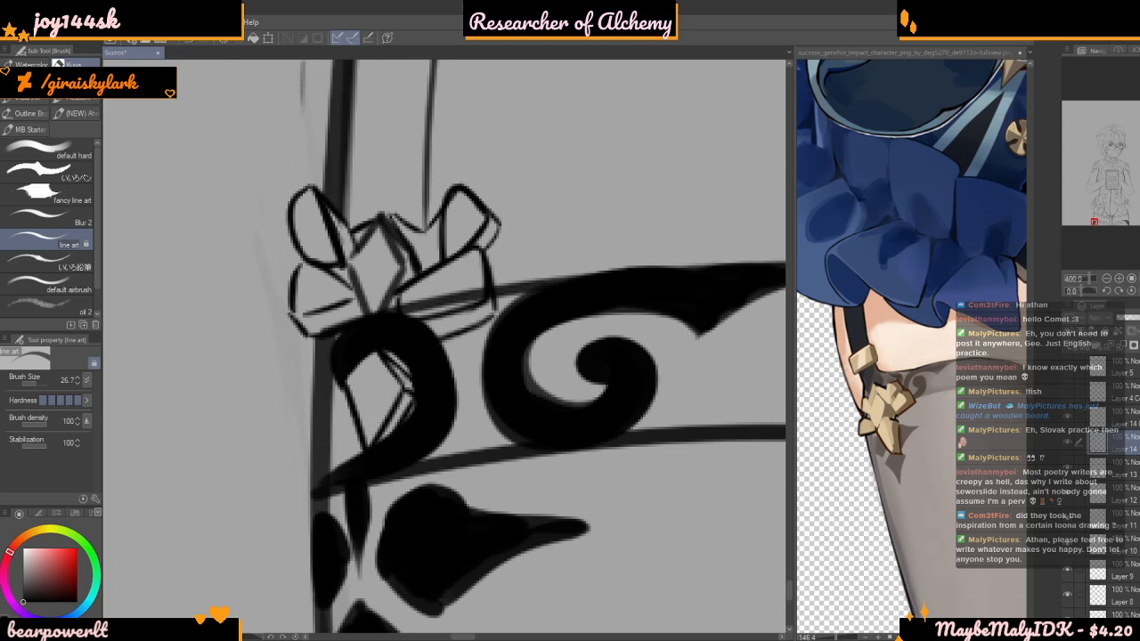
# Lower the pattern layer's opacity and erase the stocking band line inside the bow ornament's right loop with brush size 9.7
pyautogui.click(1127, 321)
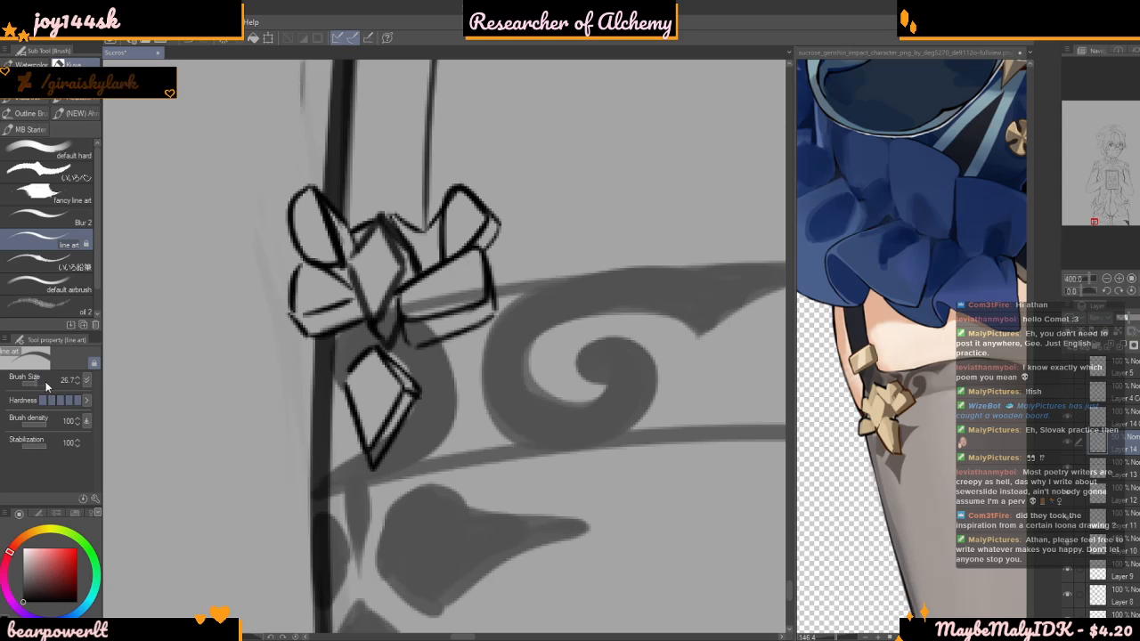
pyautogui.moveTo(47, 381); pyautogui.dragTo(34, 381)
pyautogui.scroll(1, 437, 317)
pyautogui.moveTo(409, 340)
pyautogui.mouseDown()
pyautogui.moveTo(435, 332)
pyautogui.moveTo(424, 328)
pyautogui.moveTo(438, 307)
pyautogui.moveTo(397, 266)
pyautogui.moveTo(410, 334)
pyautogui.moveTo(393, 284)
pyautogui.moveTo(416, 289)
pyautogui.moveTo(427, 331)
pyautogui.moveTo(411, 321)
pyautogui.moveTo(476, 286)
pyautogui.mouseUp()
pyautogui.moveTo(387, 315)
pyautogui.mouseDown()
pyautogui.moveTo(335, 278)
pyautogui.moveTo(375, 282)
pyautogui.moveTo(370, 324)
pyautogui.mouseUp()
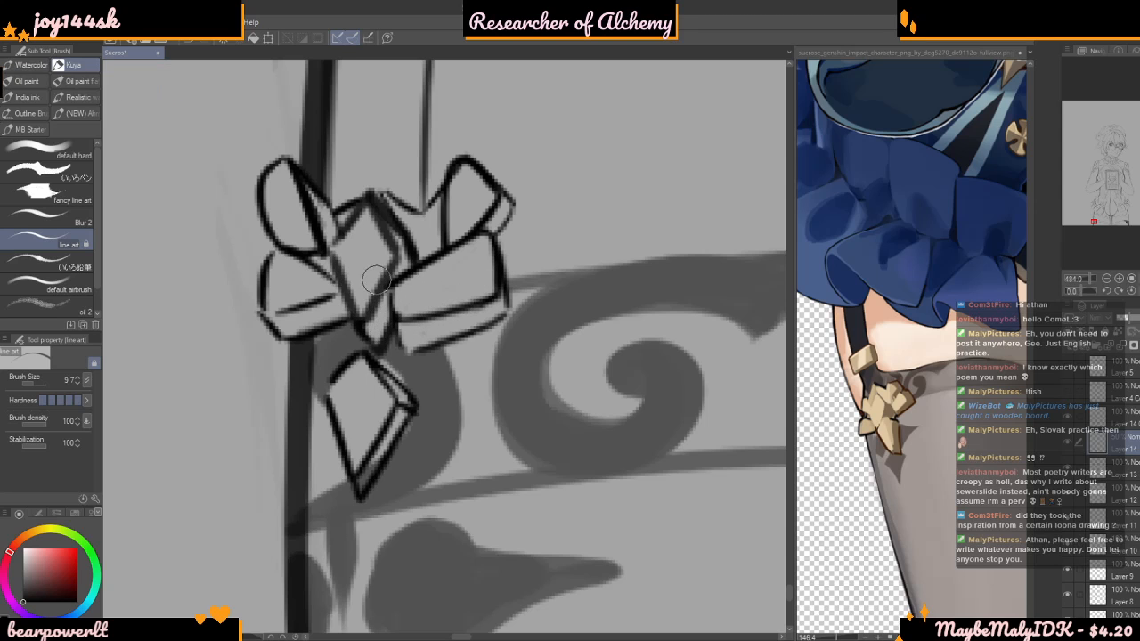
# Finish erasing the overlap in the hanging diamond and bring the pattern layer back to full opacity
pyautogui.moveTo(370, 456)
pyautogui.mouseDown()
pyautogui.moveTo(361, 489)
pyautogui.moveTo(365, 460)
pyautogui.mouseUp()
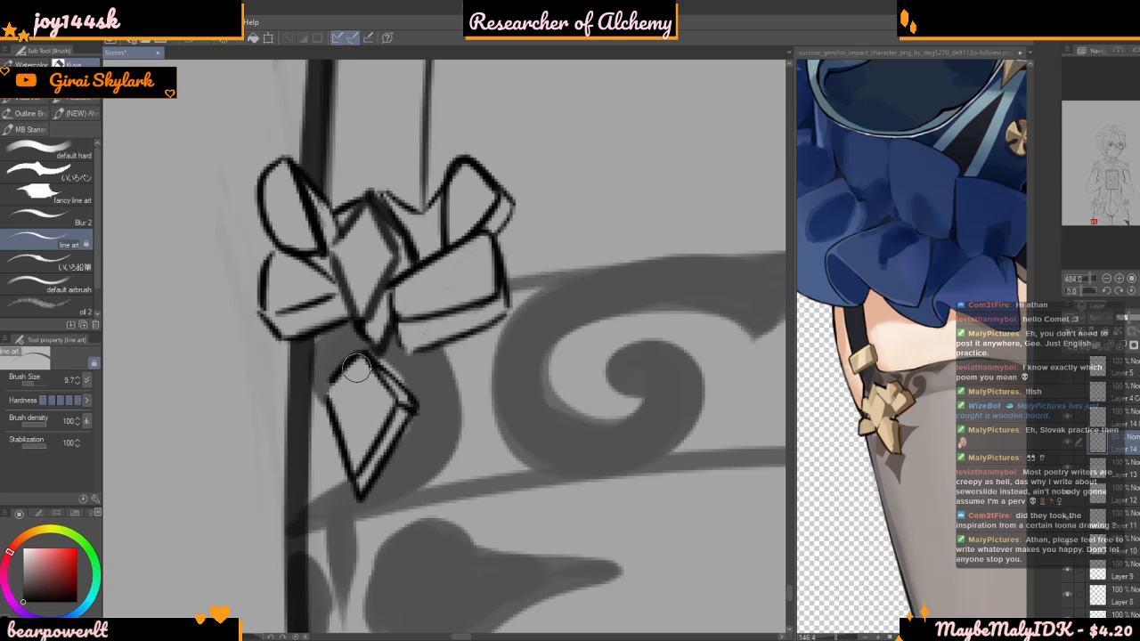
pyautogui.scroll(-7, 358, 408)
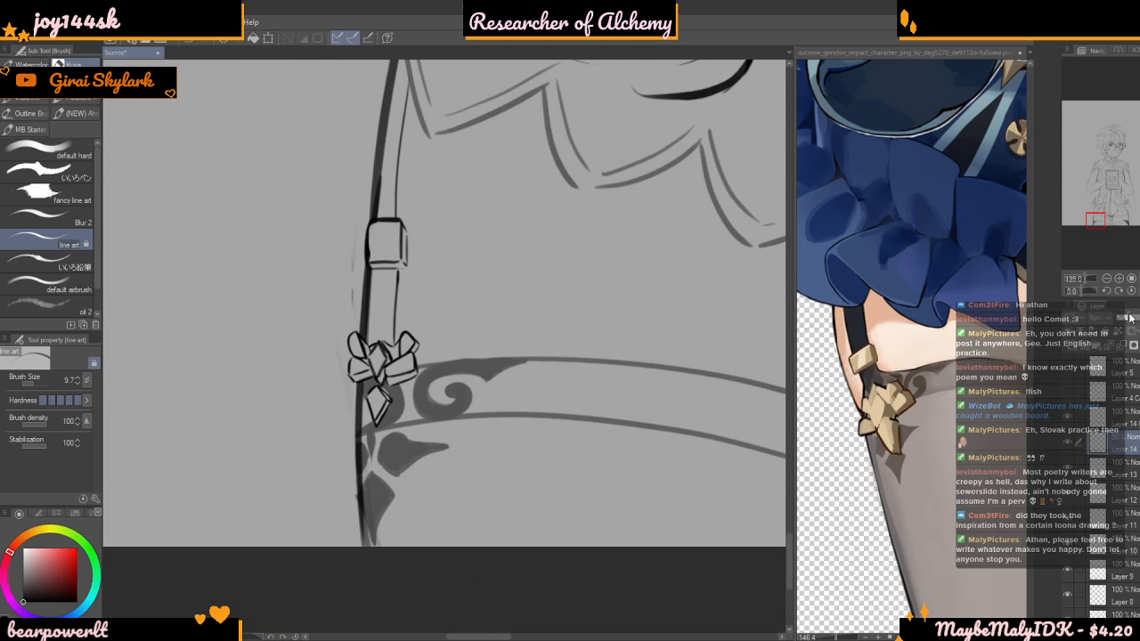
pyautogui.scroll(-5, 316, 398)
pyautogui.scroll(-1, 317, 398)
pyautogui.scroll(5, 461, 535)
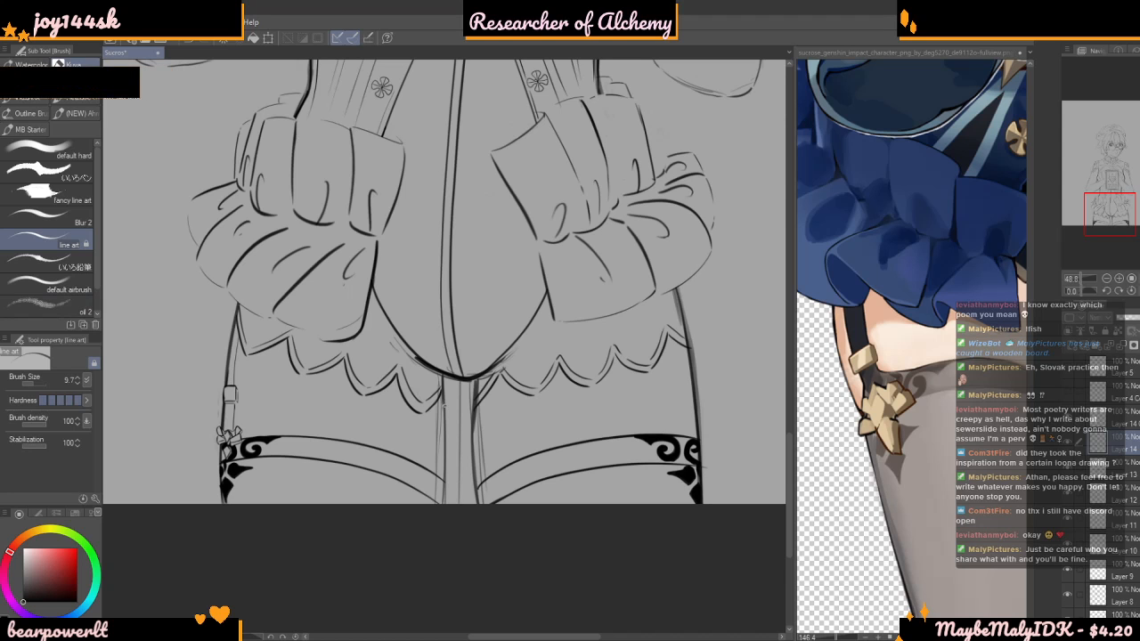
# Toggle the visibility of Layer 14 and the layer above it, and make the upper one the active layer
pyautogui.scroll(-1, 297, 408)
pyautogui.scroll(5, 246, 442)
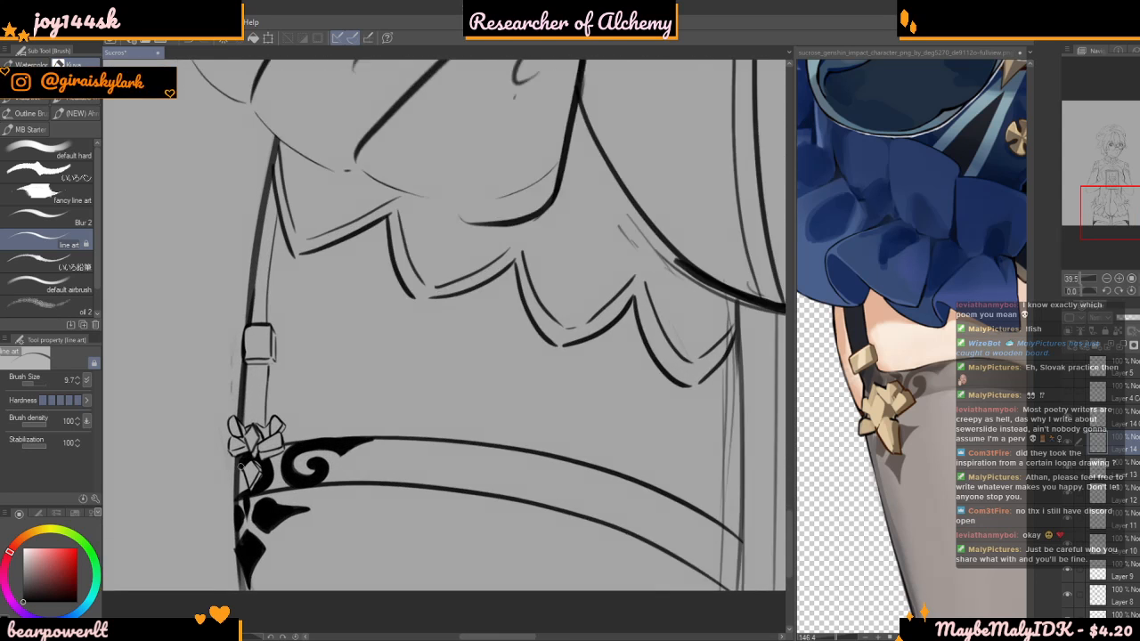
pyautogui.scroll(1, 252, 475)
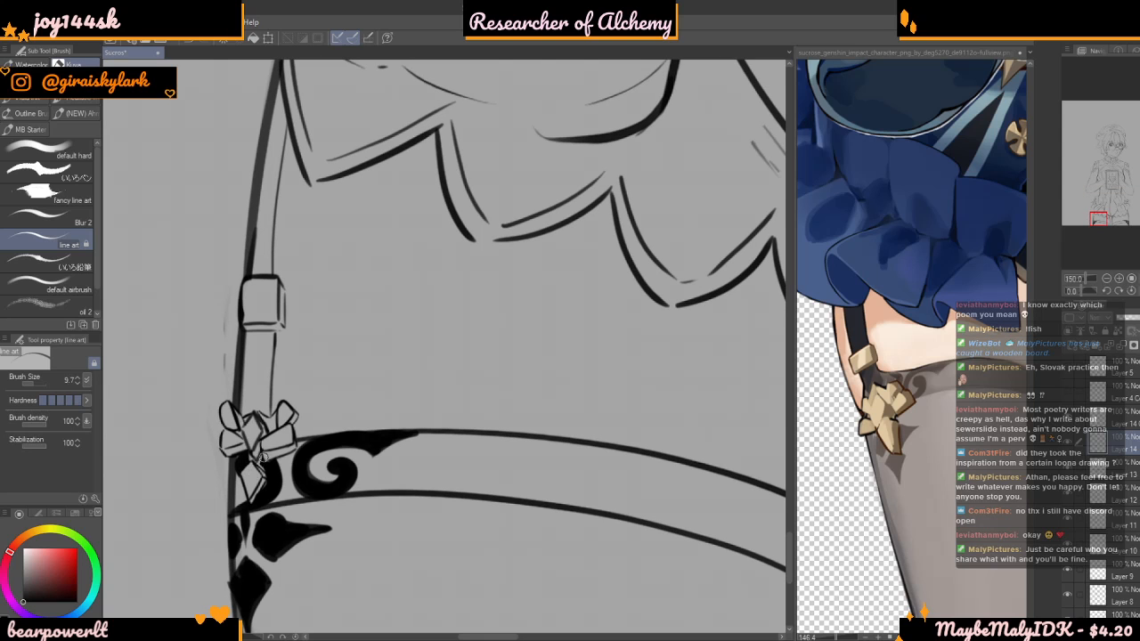
pyautogui.scroll(-8, 253, 478)
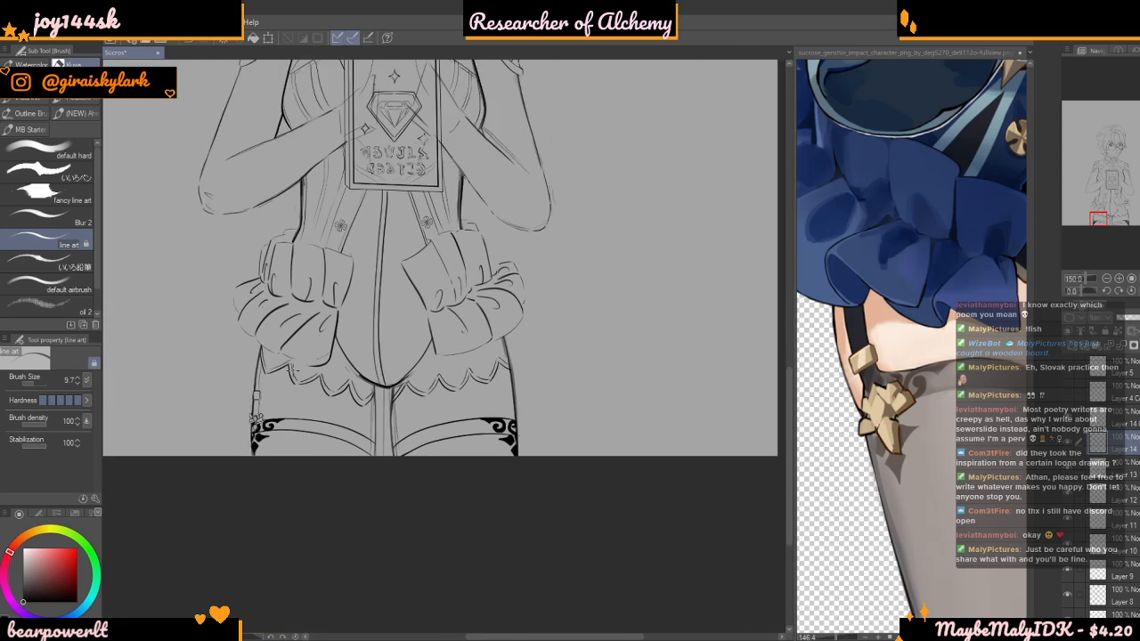
pyautogui.scroll(3, 487, 384)
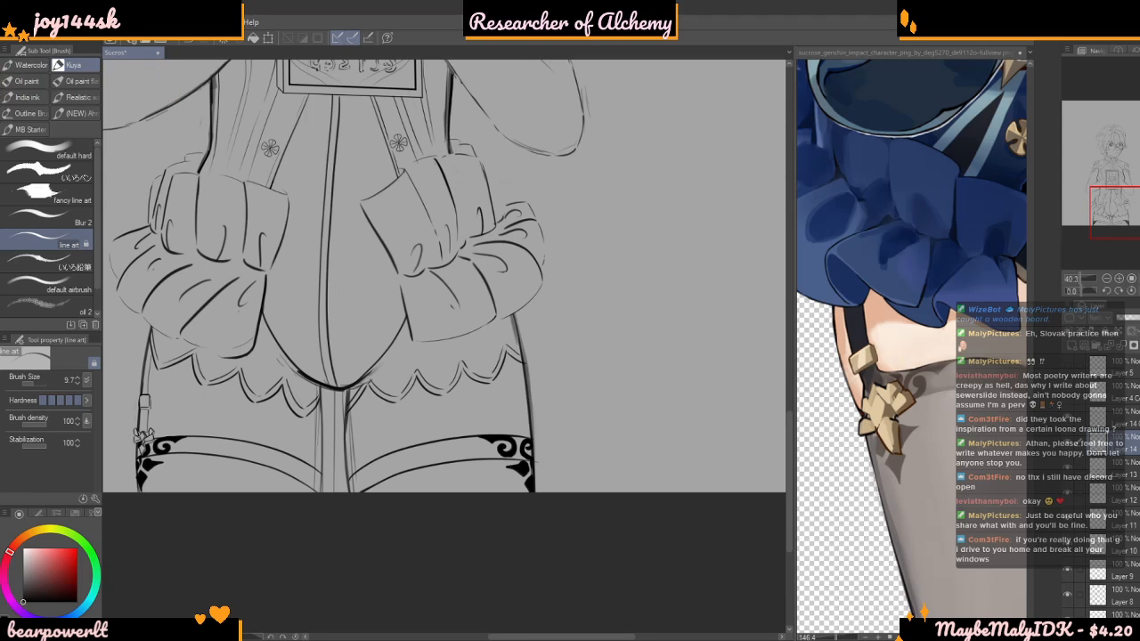
pyautogui.click(1070, 444)
pyautogui.click(1071, 444)
pyautogui.click(1069, 429)
pyautogui.click(1068, 428)
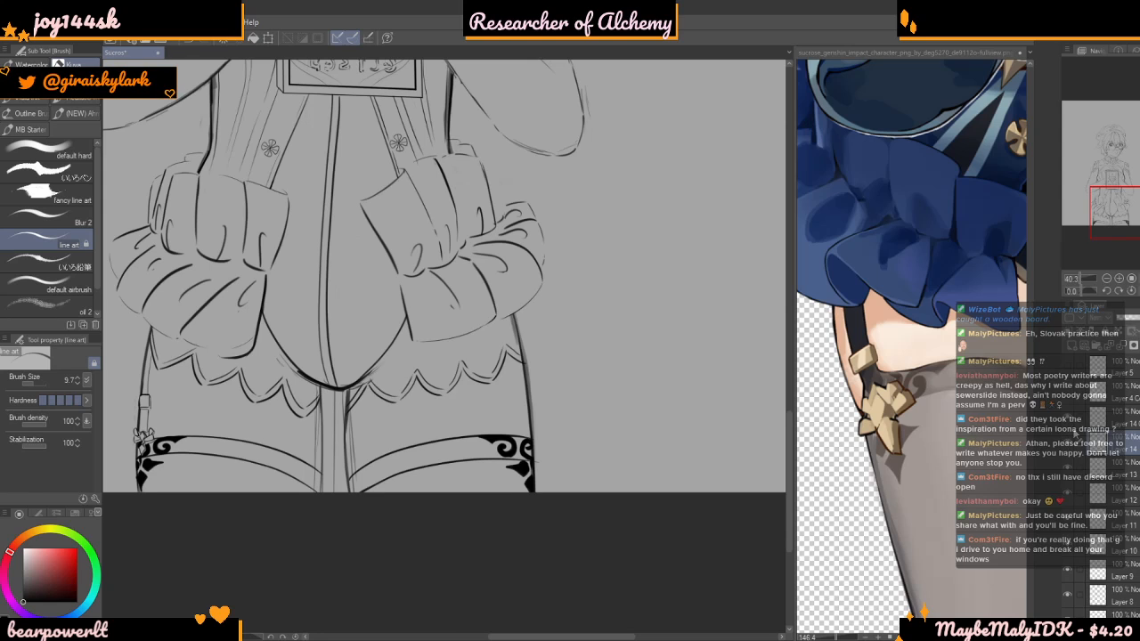
pyautogui.click(1105, 422)
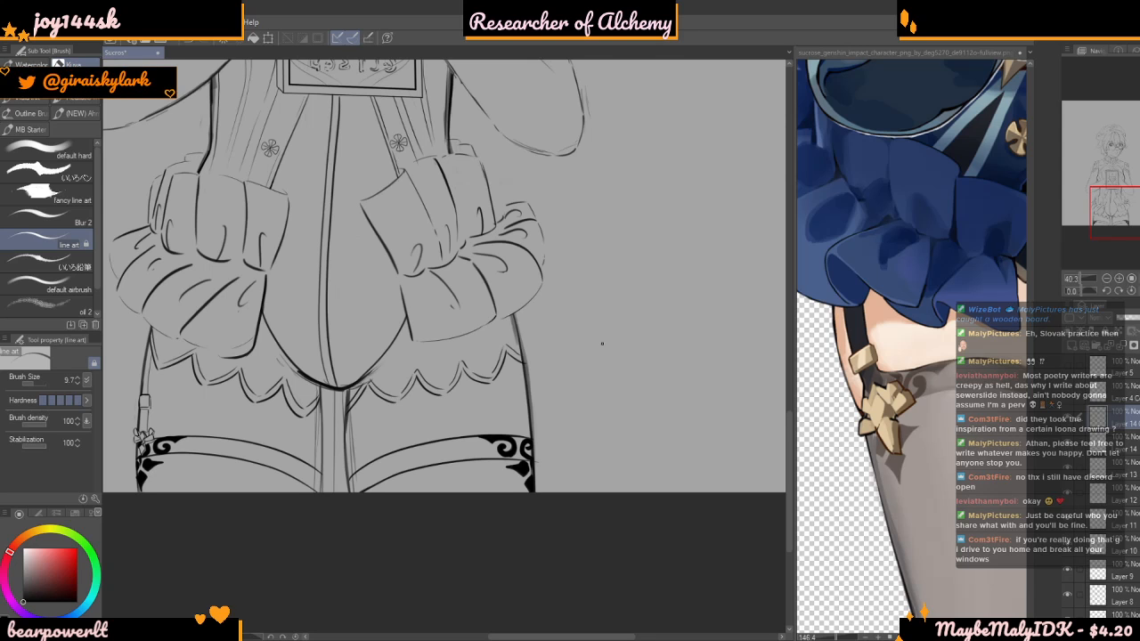
# Check which garter, thigh and stocking lines the active layer holds by toggling its visibility, and examine the inner thighs up close
pyautogui.scroll(-3, 520, 403)
pyautogui.scroll(3, 434, 406)
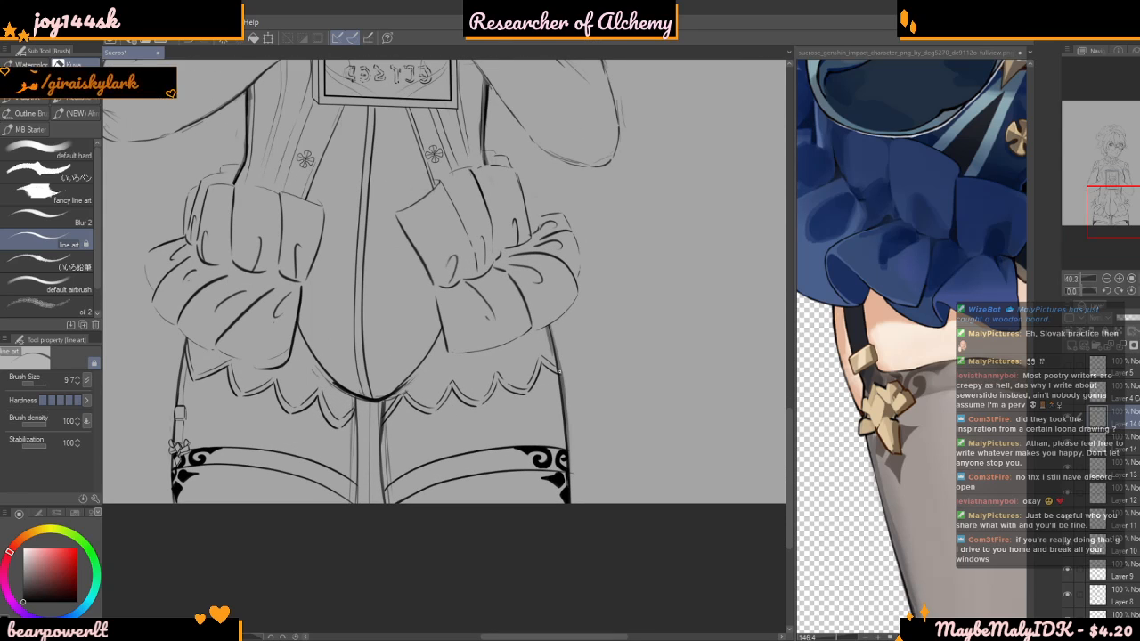
pyautogui.scroll(2, 552, 384)
pyautogui.scroll(-3, 789, 408)
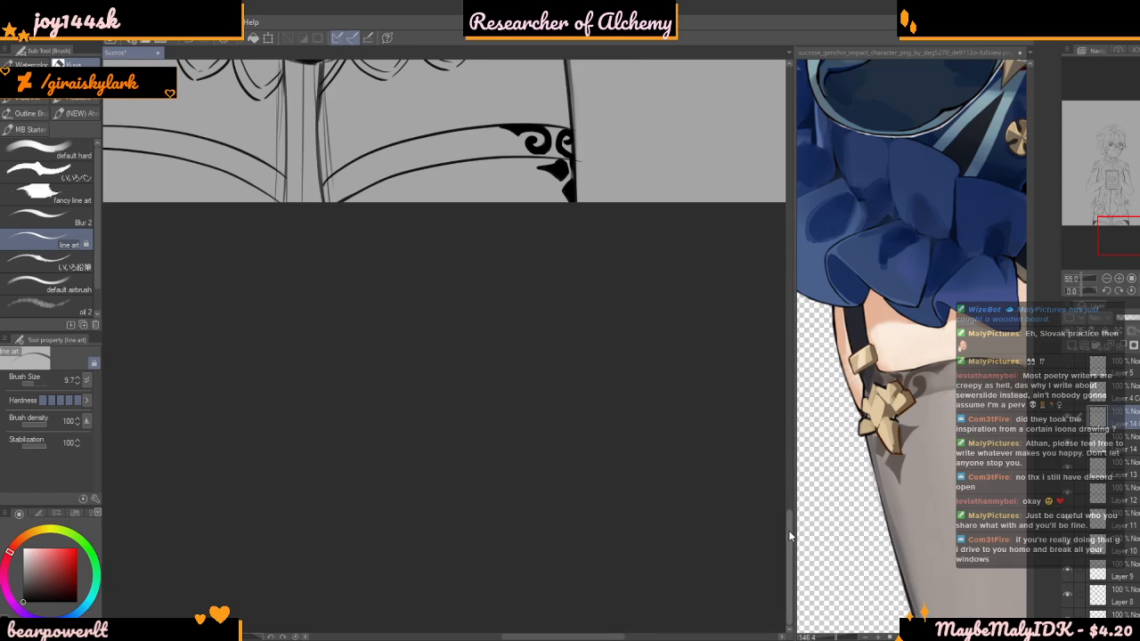
pyautogui.scroll(5, 783, 429)
pyautogui.scroll(1, 631, 430)
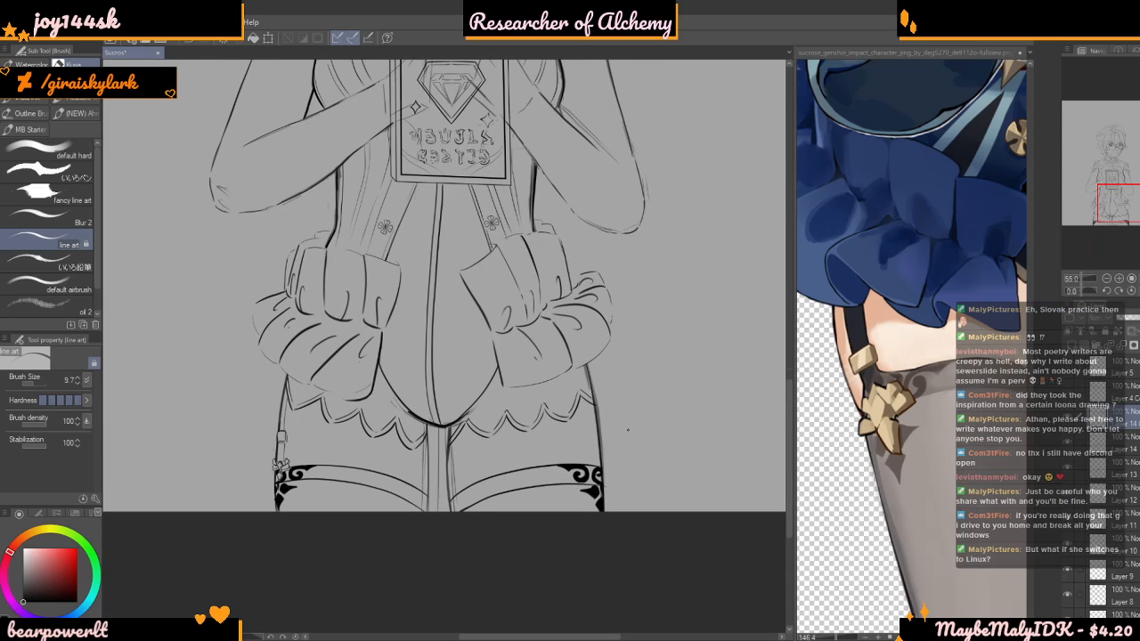
pyautogui.click(1067, 421)
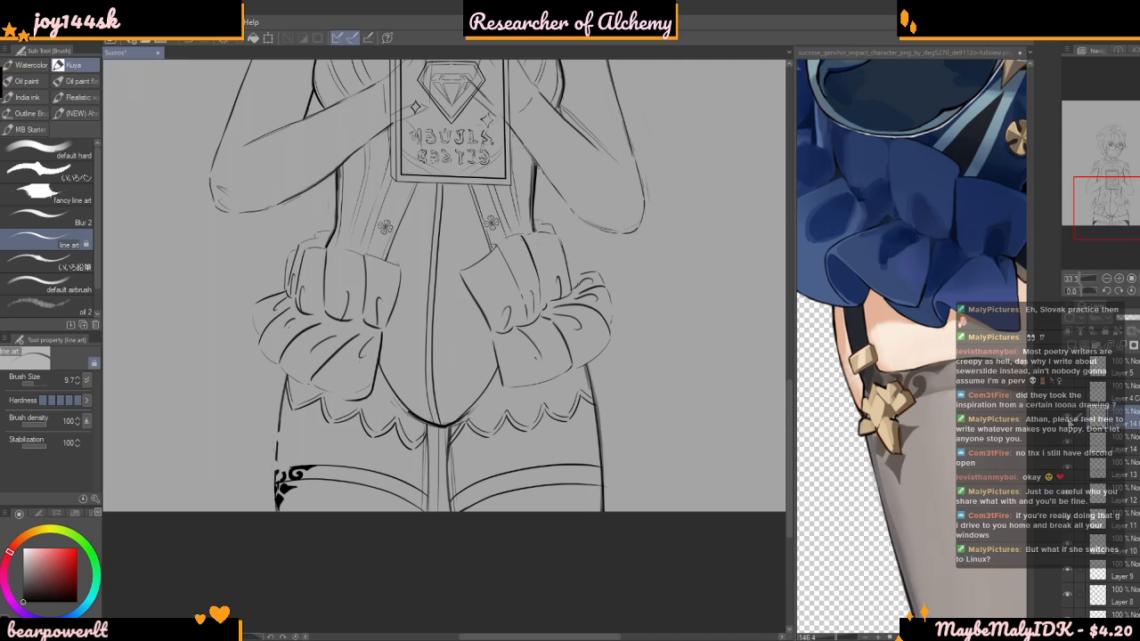
pyautogui.click(1067, 421)
pyautogui.scroll(2, 491, 366)
pyautogui.scroll(-3, 491, 366)
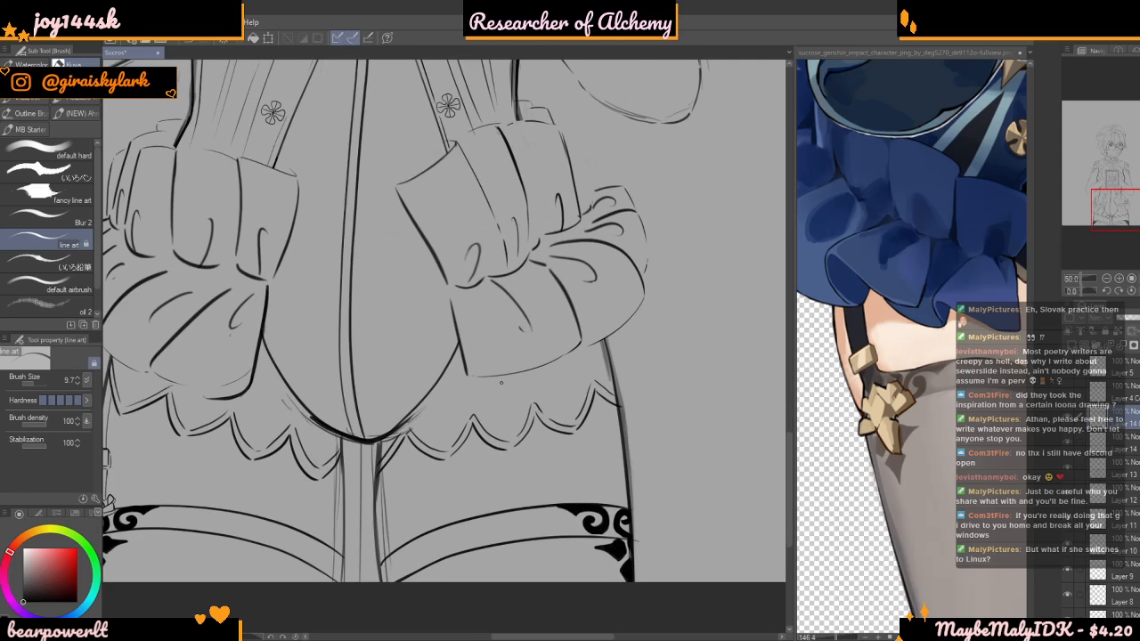
pyautogui.scroll(3, 495, 440)
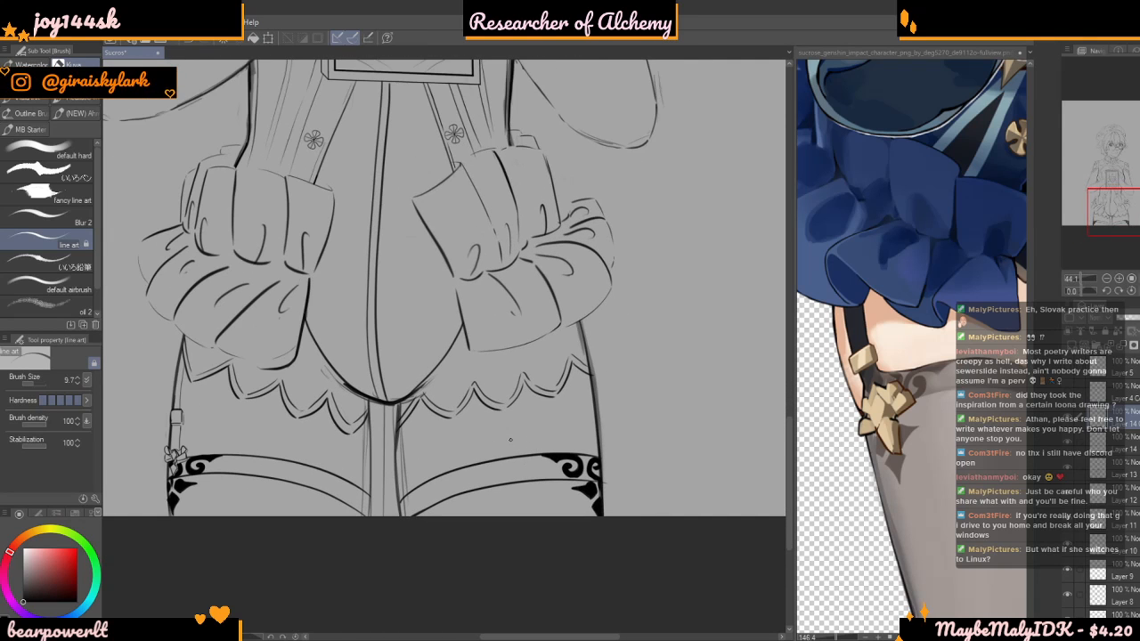
pyautogui.scroll(5, 488, 418)
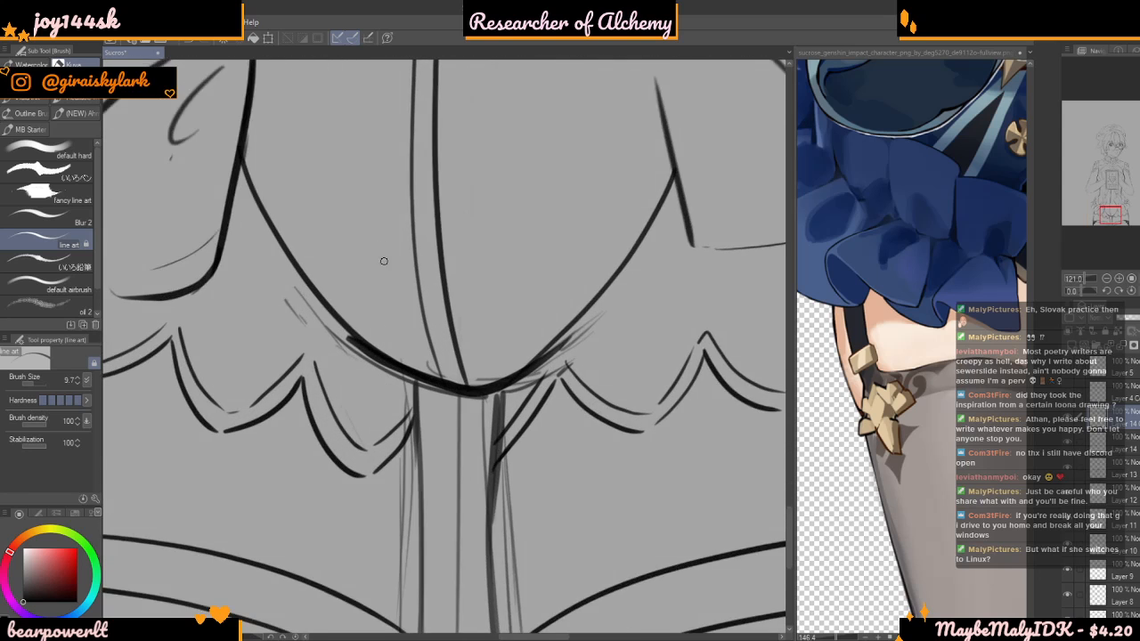
pyautogui.scroll(-3, 406, 349)
pyautogui.scroll(-2, 391, 365)
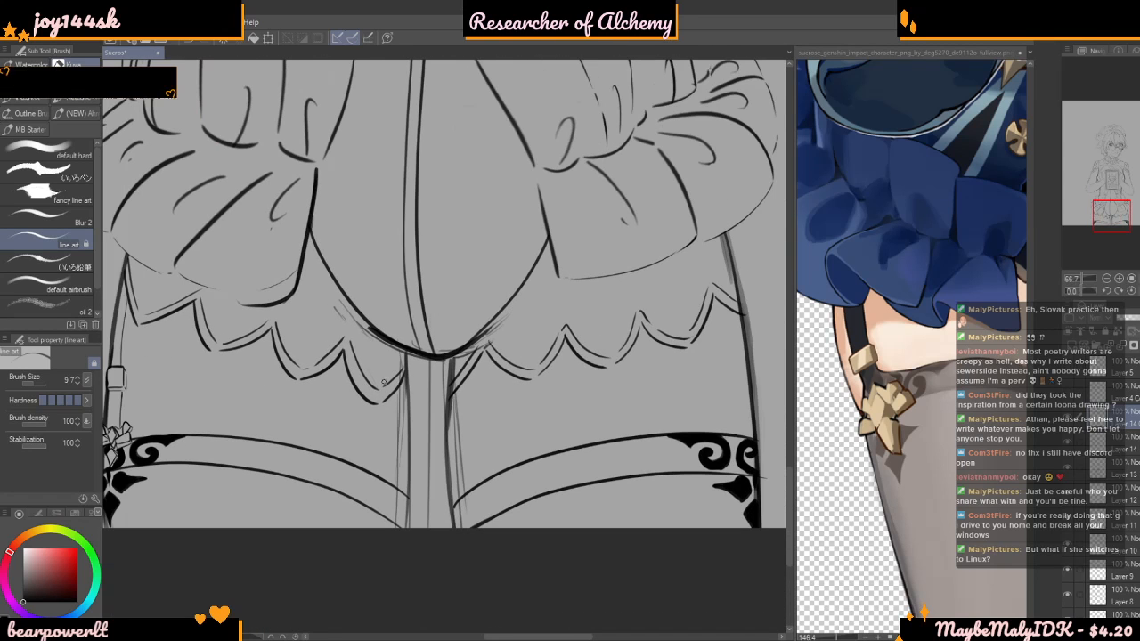
# Ink the left inner thigh line from the shorts' hem down to the canvas edge, redoing the first strokes, with brush size 9.7
pyautogui.scroll(3, 391, 365)
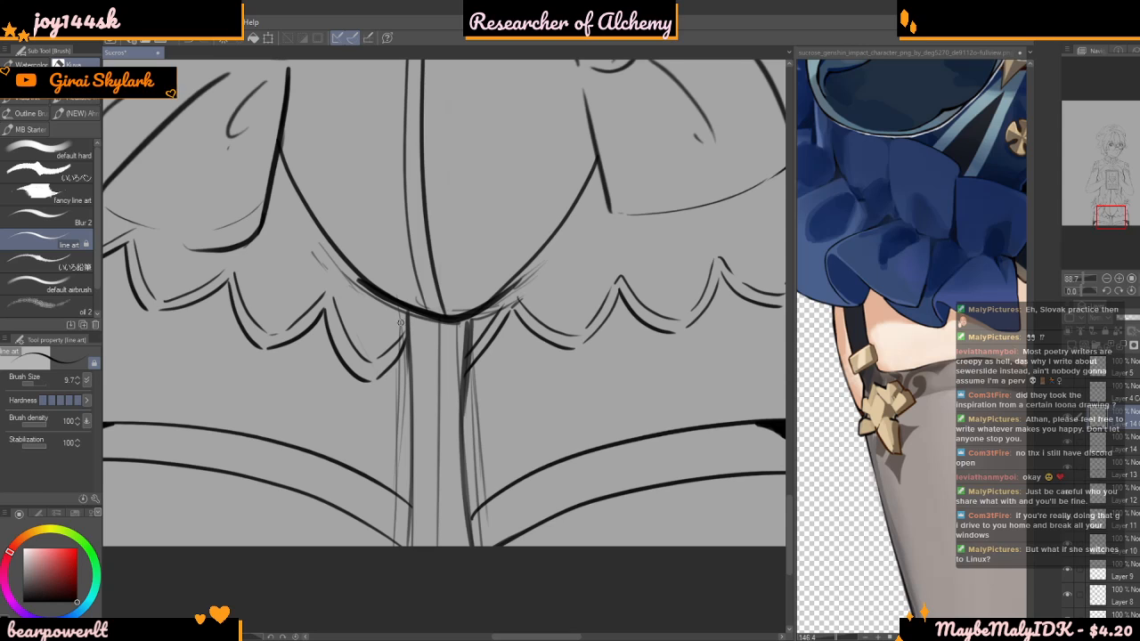
pyautogui.scroll(1, 411, 357)
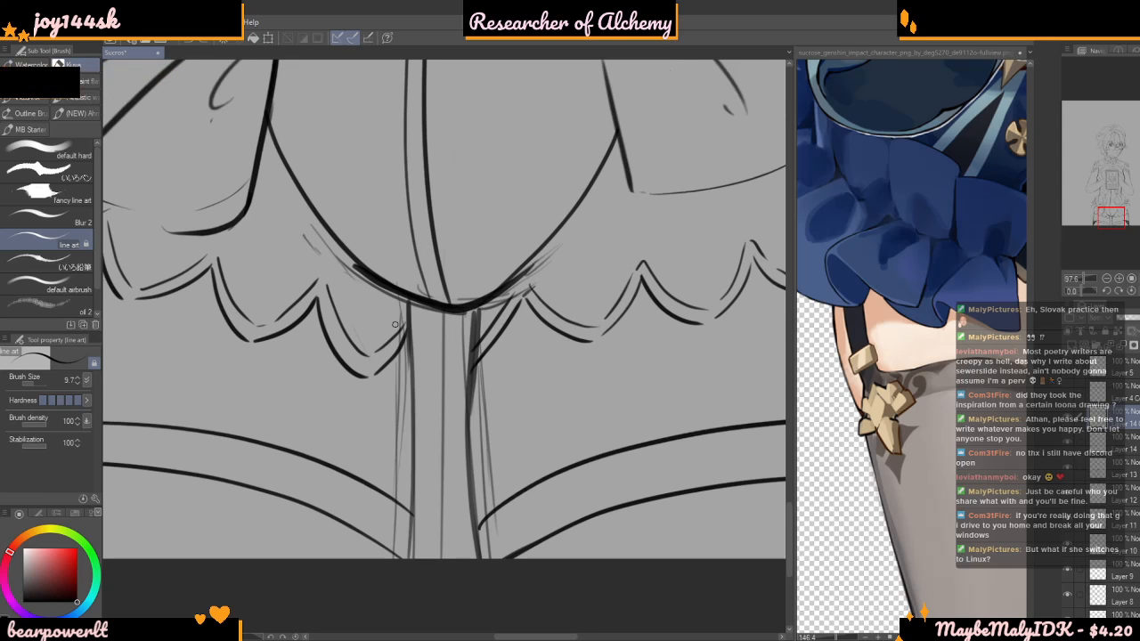
pyautogui.moveTo(409, 303); pyautogui.dragTo(413, 535)
pyautogui.hotkey('ctrl', 'z')
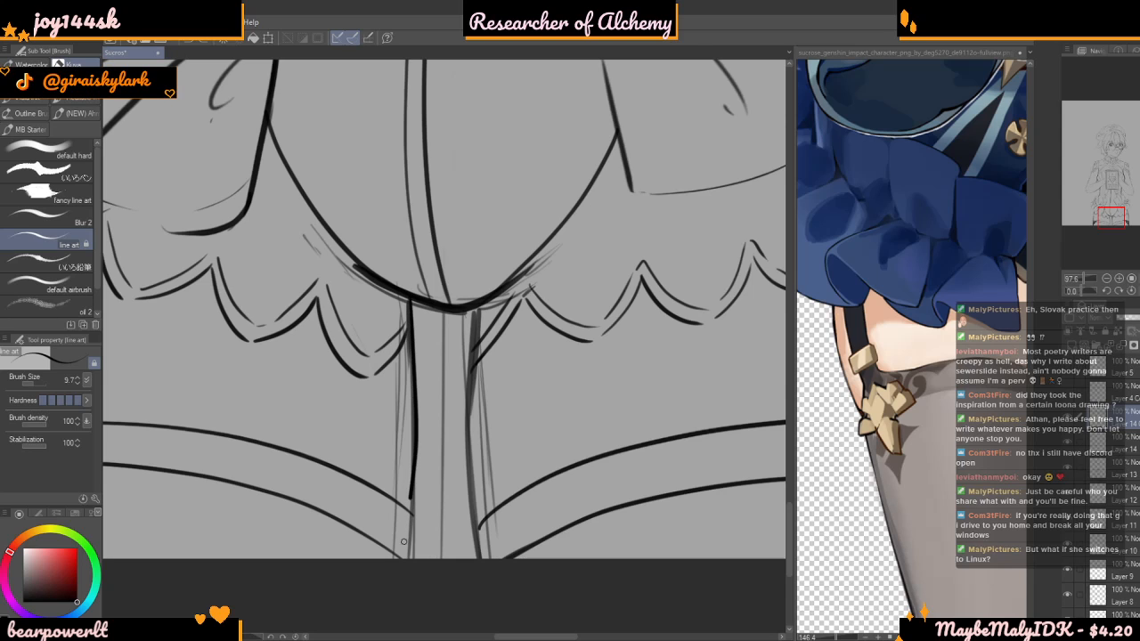
pyautogui.hotkey('ctrl', 'z')
pyautogui.scroll(-1, 410, 320)
pyautogui.moveTo(414, 470); pyautogui.dragTo(408, 535)
pyautogui.scroll(4, 458, 298)
# Ink the right inner thigh line from the shorts' hem to the canvas edge with thick strokes at brush size 20.7
pyautogui.moveTo(465, 295); pyautogui.dragTo(463, 577)
pyautogui.scroll(-4, 463, 578)
pyautogui.click(38, 387)
pyautogui.scroll(2, 448, 362)
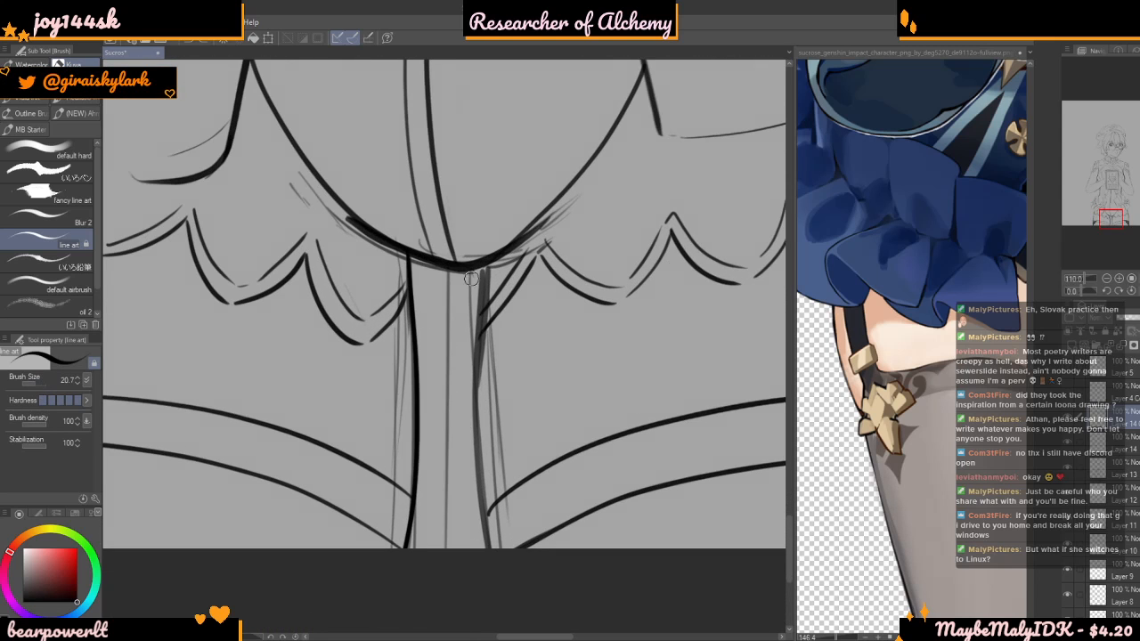
pyautogui.moveTo(477, 361); pyautogui.dragTo(489, 563)
pyautogui.moveTo(487, 261); pyautogui.dragTo(475, 329)
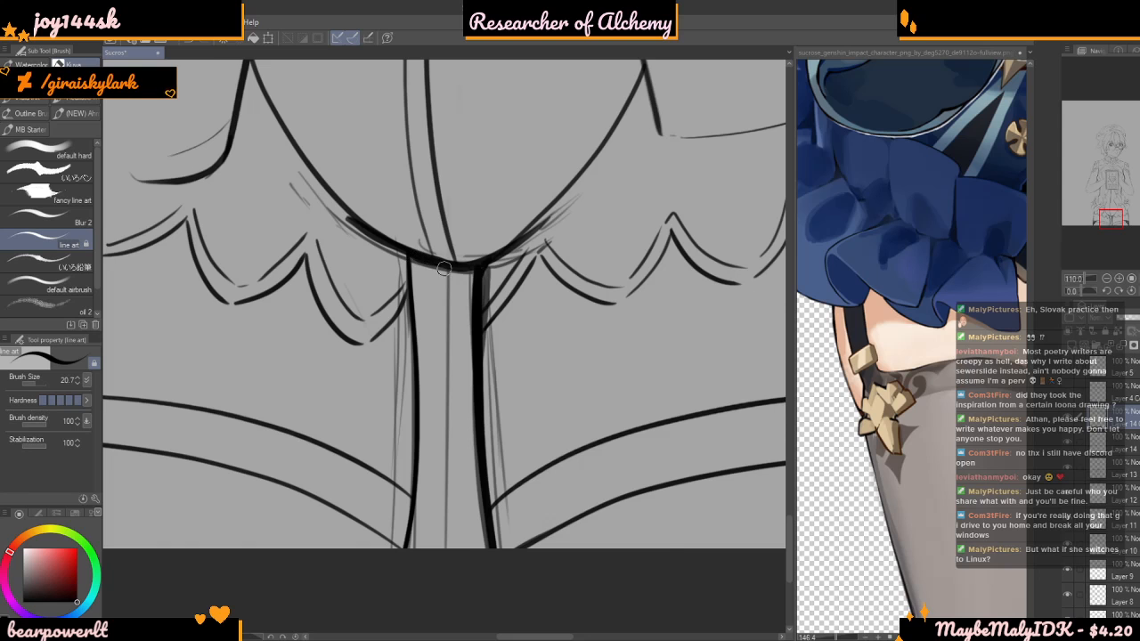
pyautogui.scroll(-5, 466, 277)
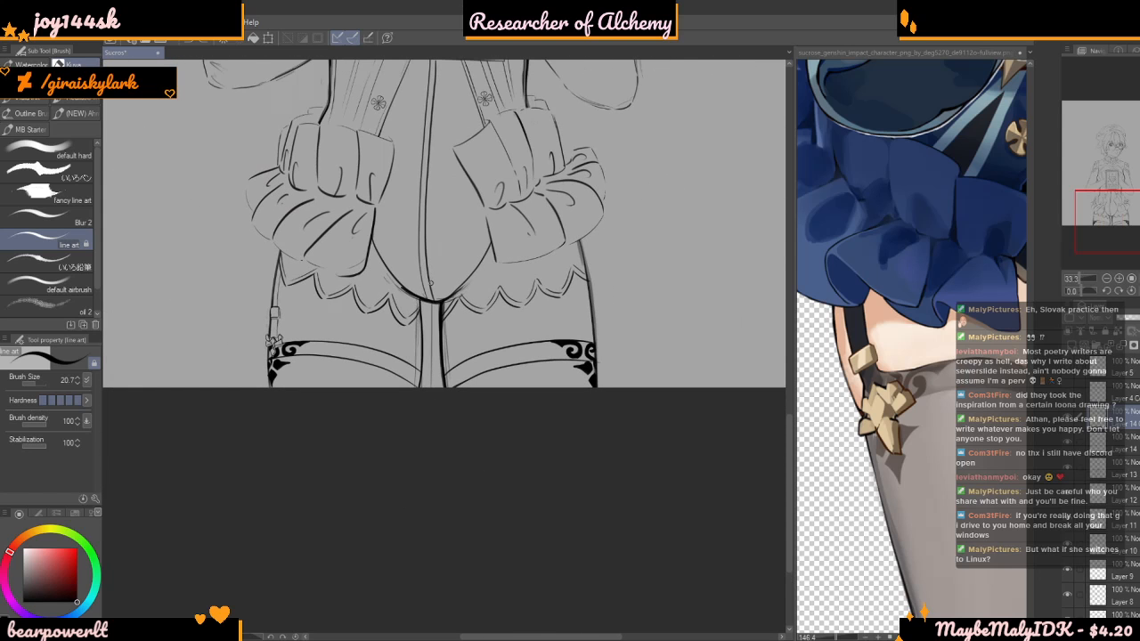
# Review the thigh and stocking lines at several zoom levels and toggle the active layer's visibility to check its contents
pyautogui.scroll(8, 401, 285)
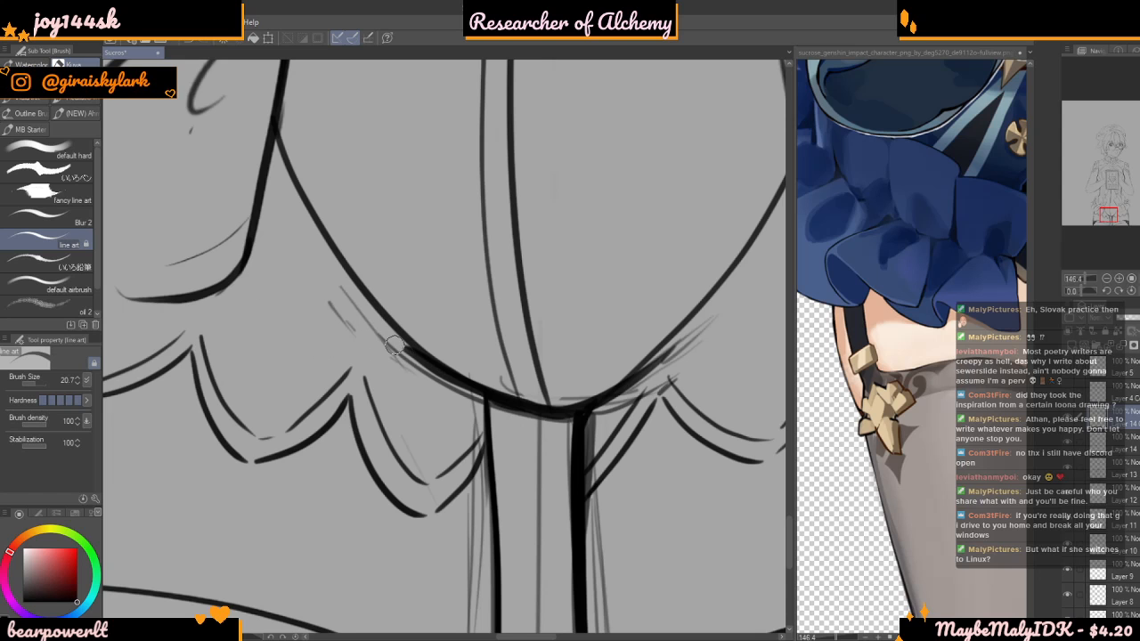
pyautogui.scroll(-10, 377, 351)
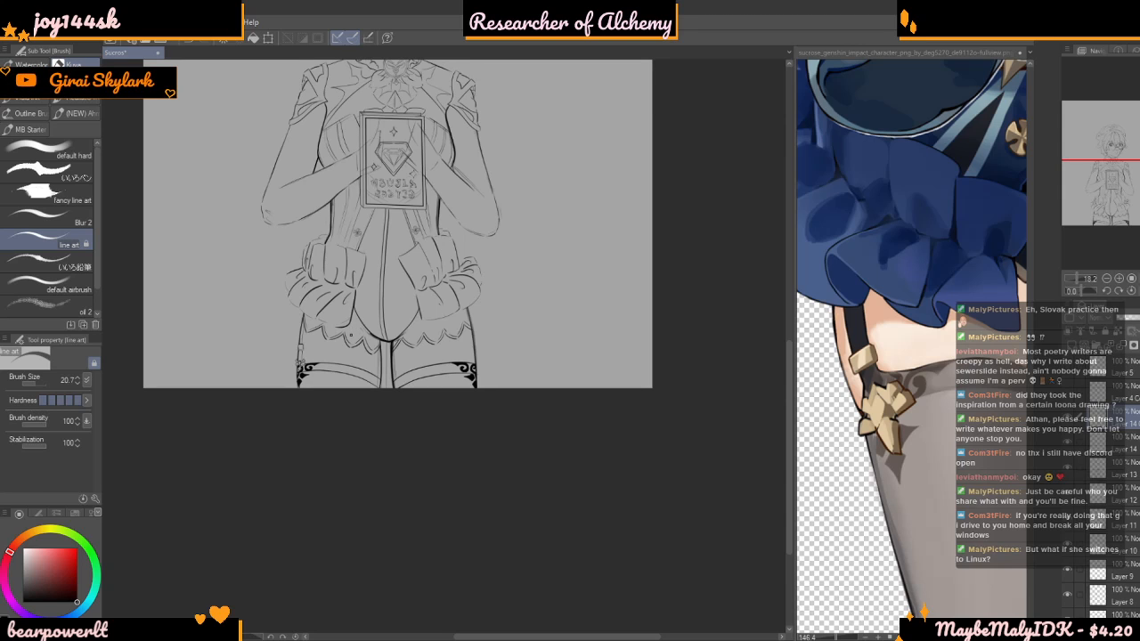
pyautogui.scroll(2, 339, 356)
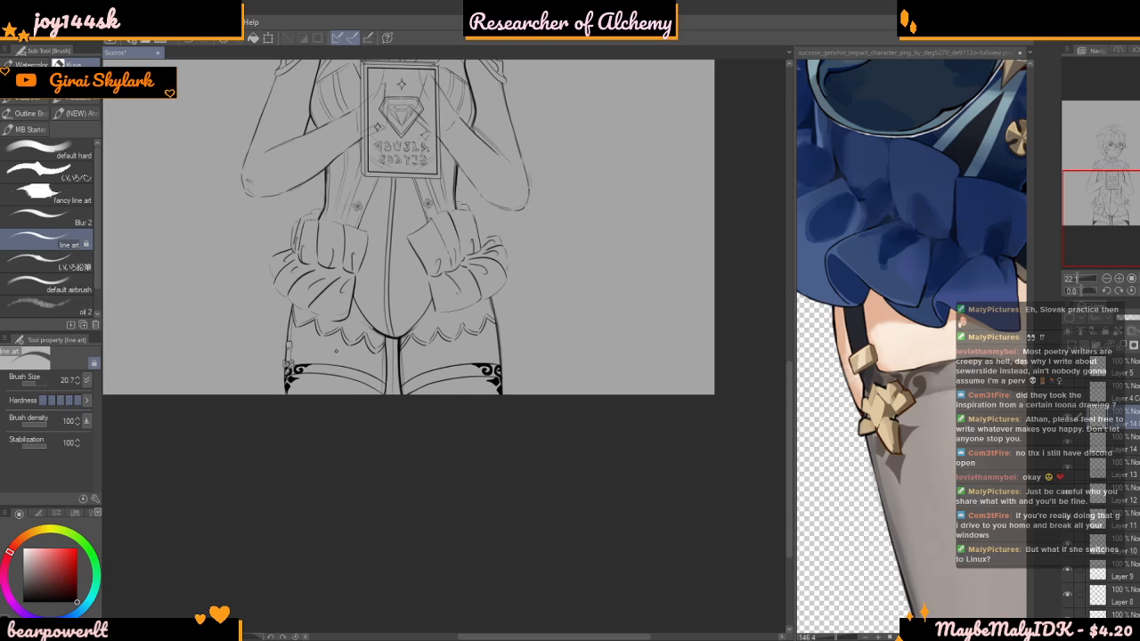
pyautogui.scroll(3, 335, 345)
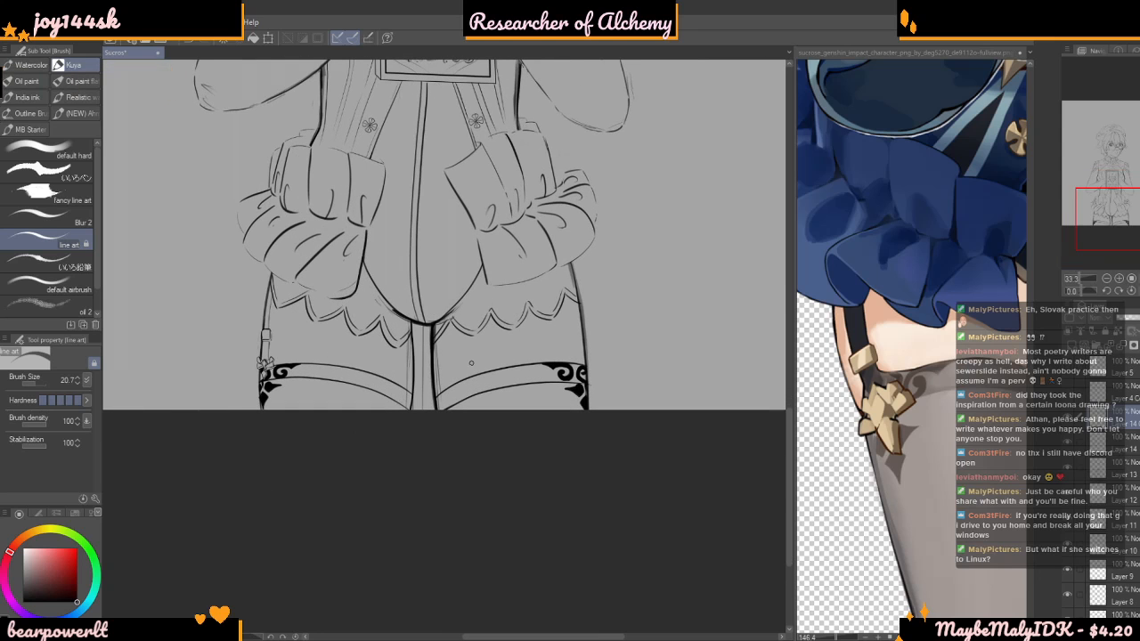
pyautogui.scroll(4, 481, 305)
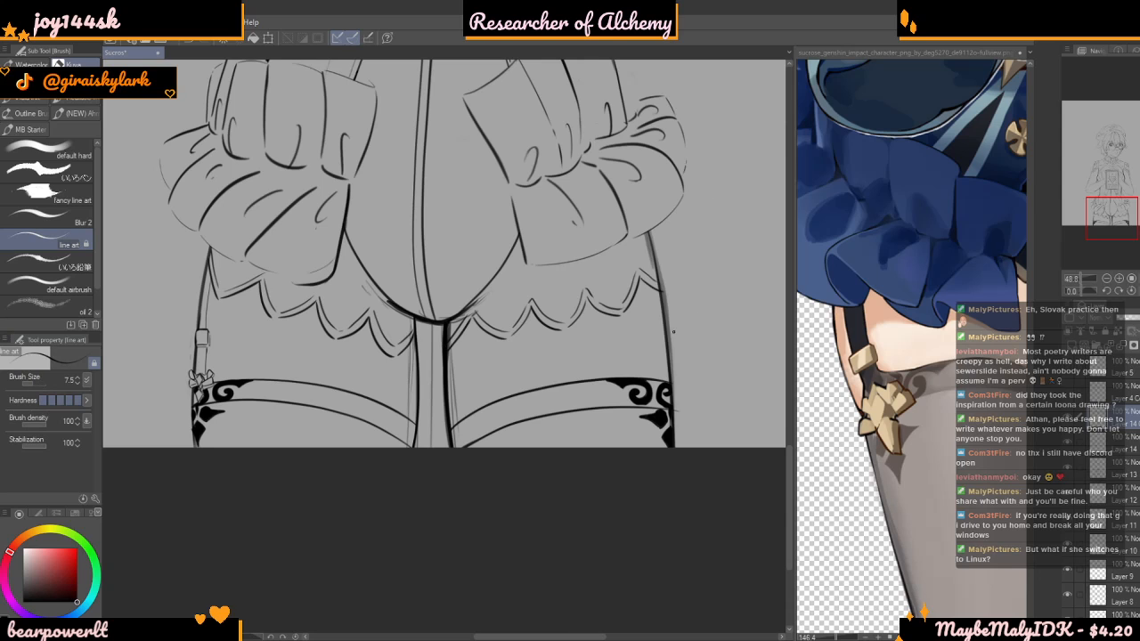
pyautogui.click(1068, 421)
pyautogui.click(1068, 422)
pyautogui.scroll(2, 238, 281)
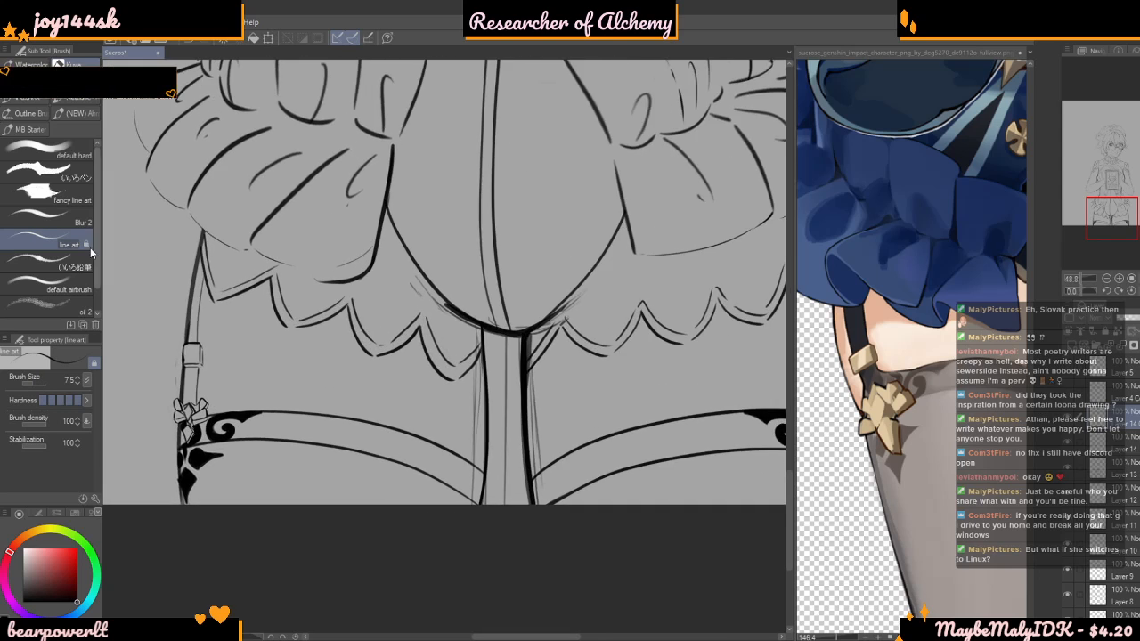
# Copy the left garter strap and bow from a polyline selection to a separate layer, flip it horizontally and place it on the opposite thigh
pyautogui.press('m')
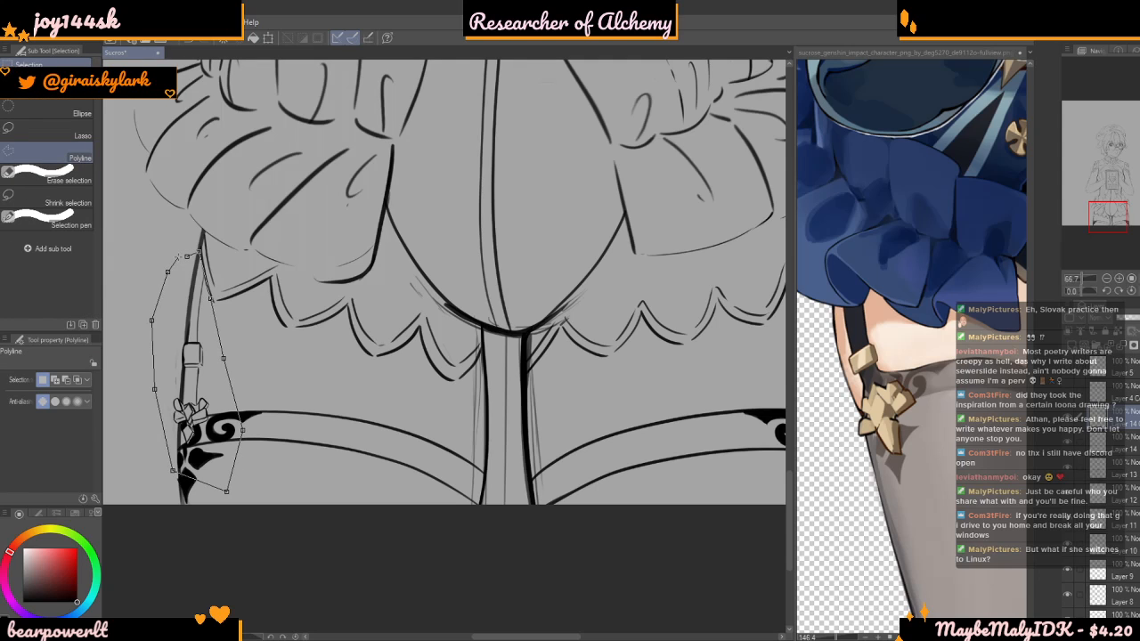
pyautogui.click(186, 263)
pyautogui.hotkey('ctrl', 't')
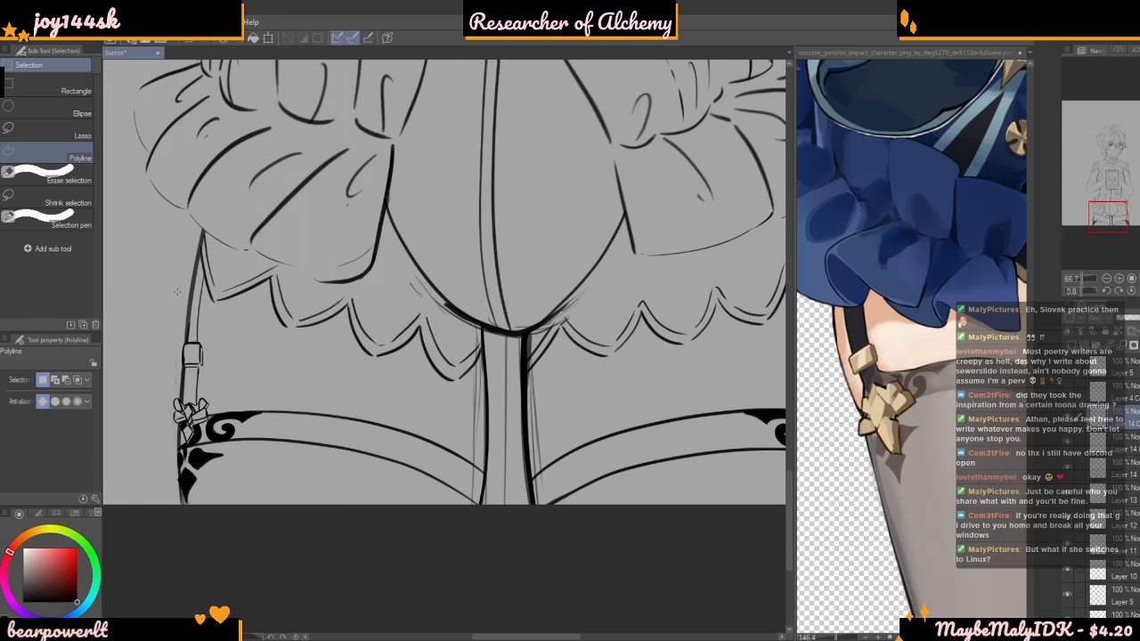
pyautogui.click(36, 380)
pyautogui.scroll(-2, 157, 381)
pyautogui.moveTo(203, 349); pyautogui.dragTo(612, 340)
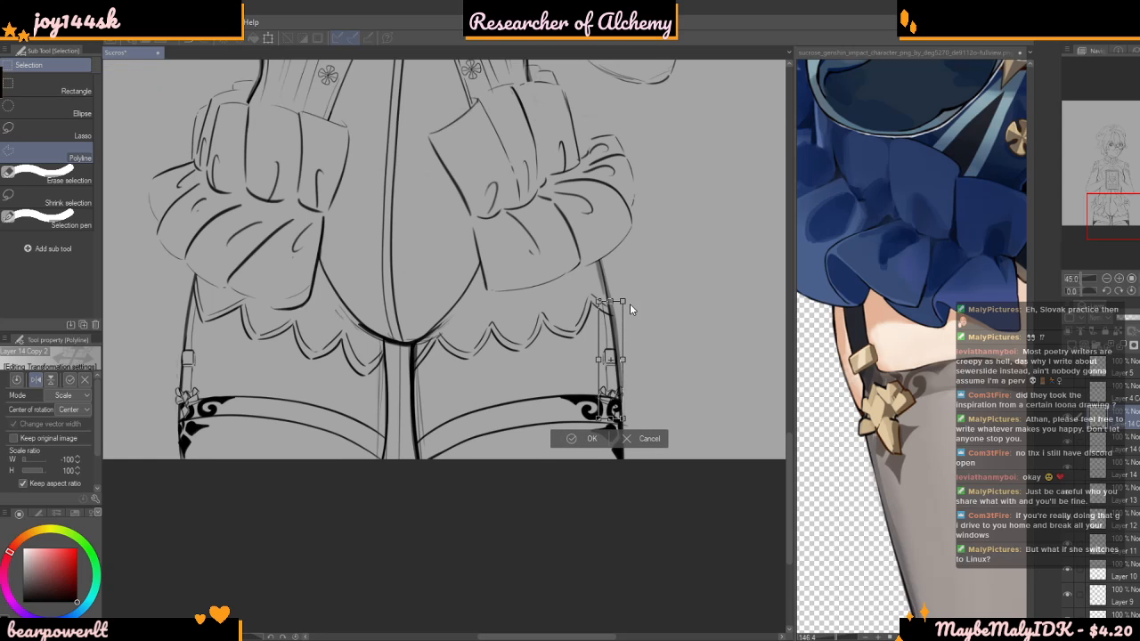
pyautogui.press('Return')
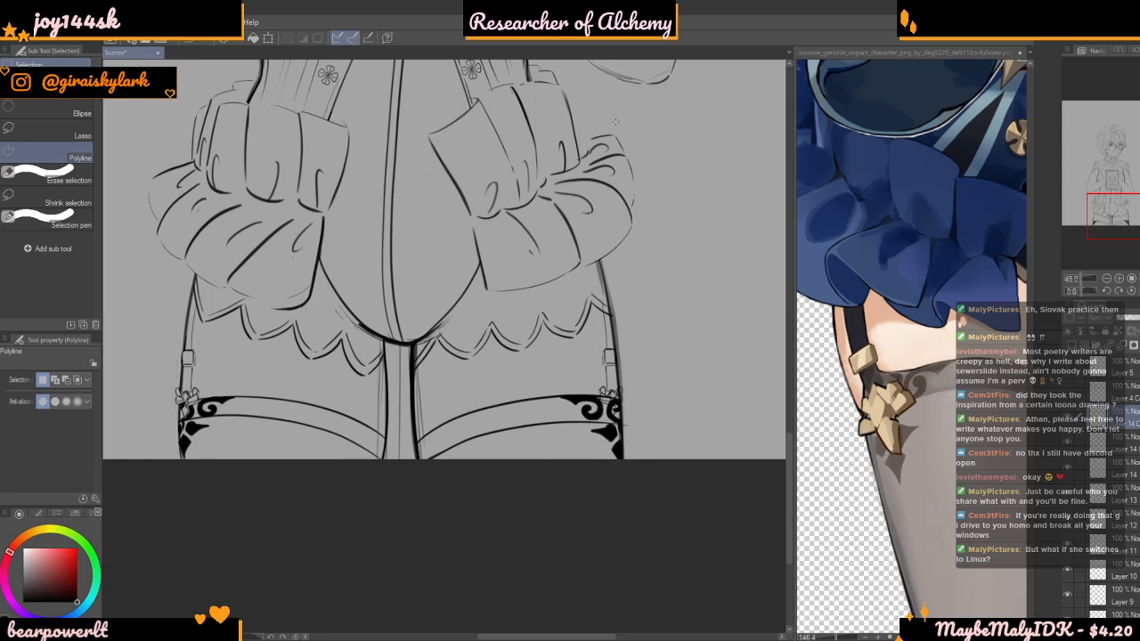
# Check the mirrored garter's placement on the right thigh by toggling its layer's visibility
pyautogui.scroll(3, 640, 335)
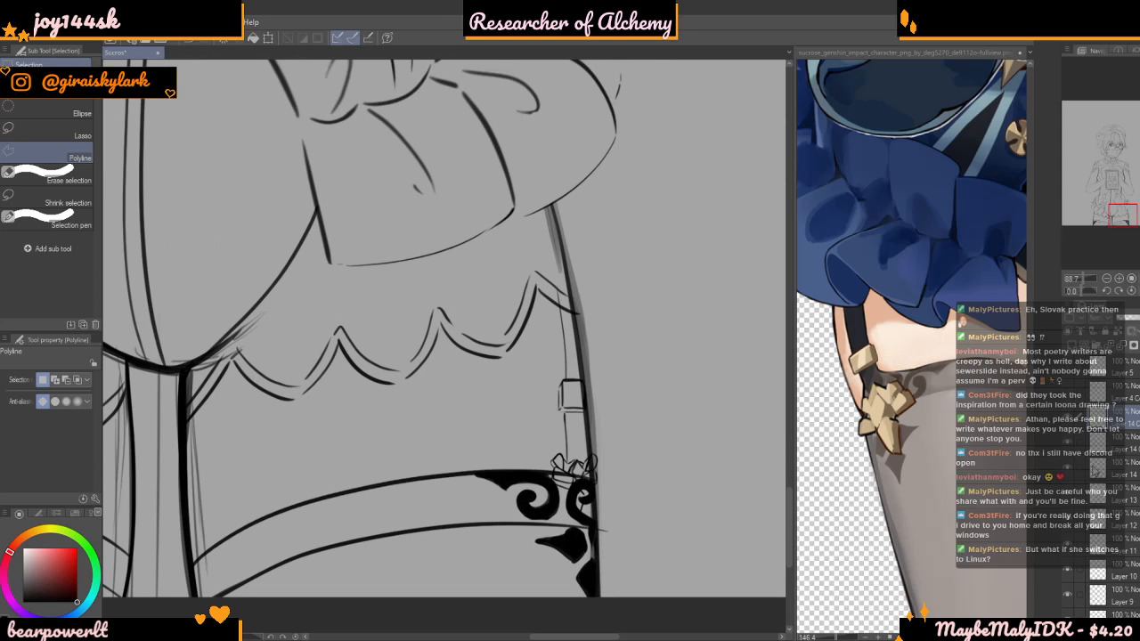
pyautogui.click(1071, 421)
pyautogui.click(1071, 422)
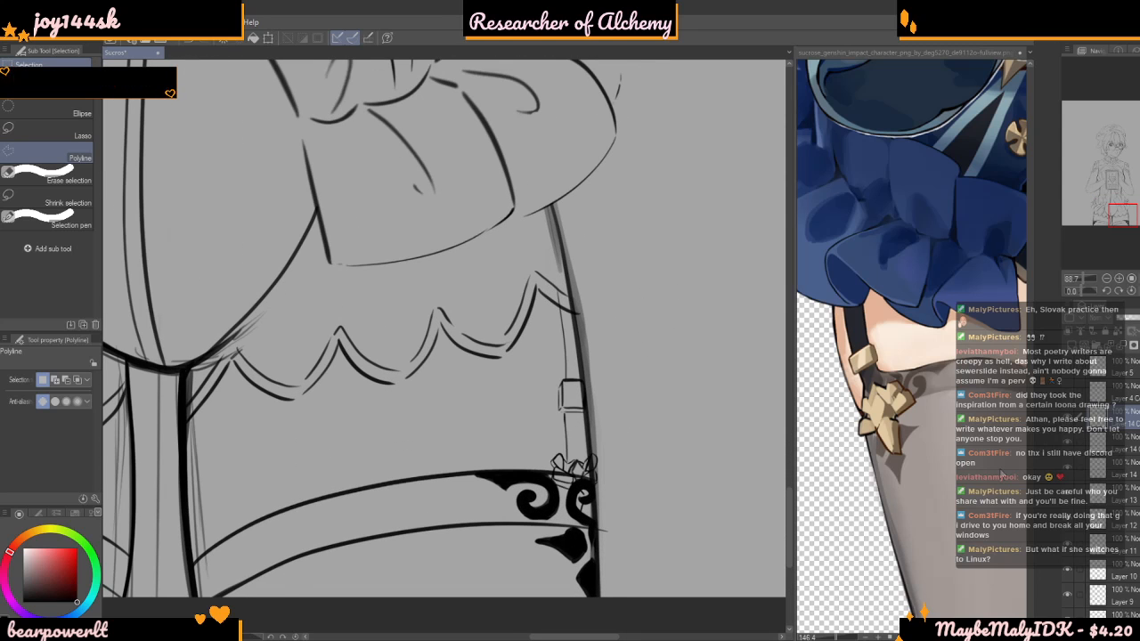
# Erase the black ornament inside the mirrored bow and pendant with the line art brush at size 26.7, temporarily lowering the ornament layer's opacity
pyautogui.scroll(-1, 679, 234)
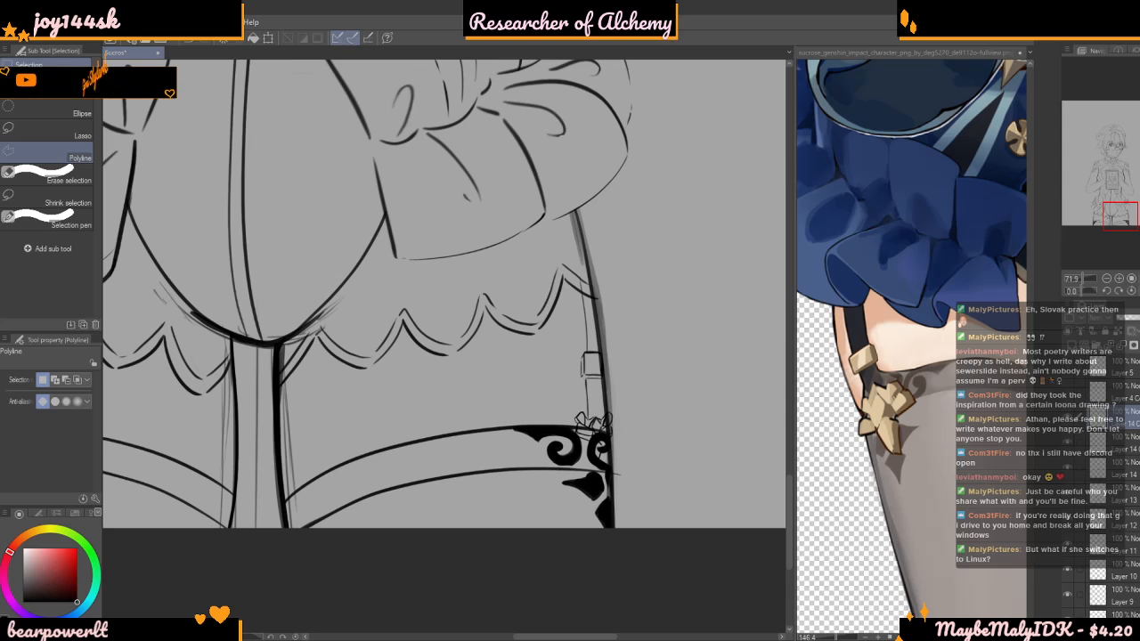
pyautogui.press('b')
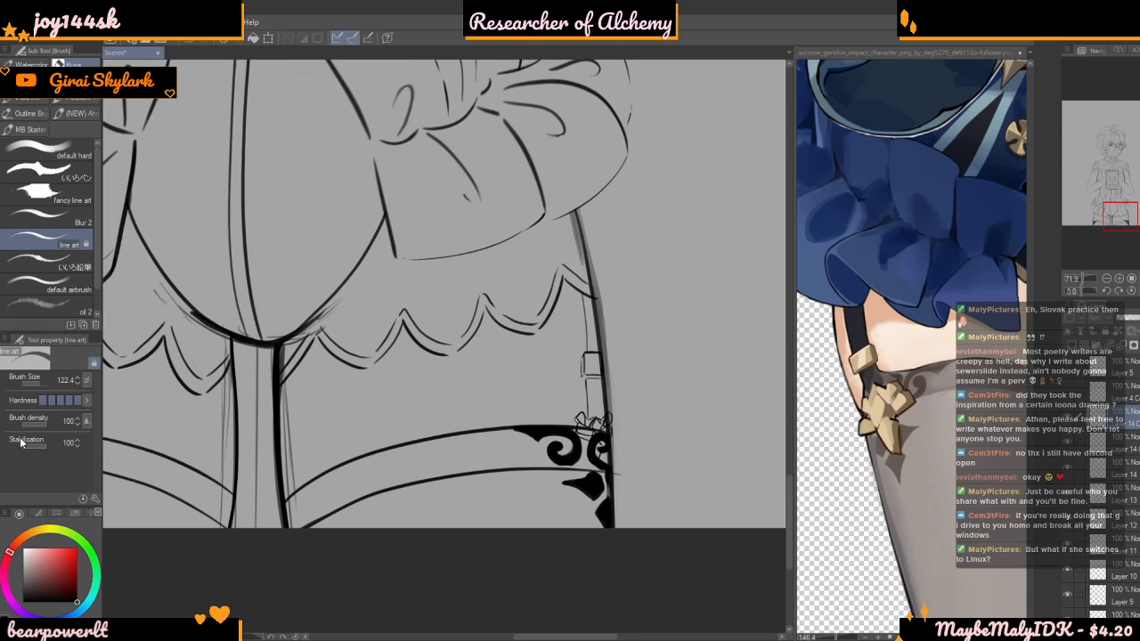
pyautogui.click(36, 383)
pyautogui.scroll(-1, 460, 378)
pyautogui.scroll(2, 604, 378)
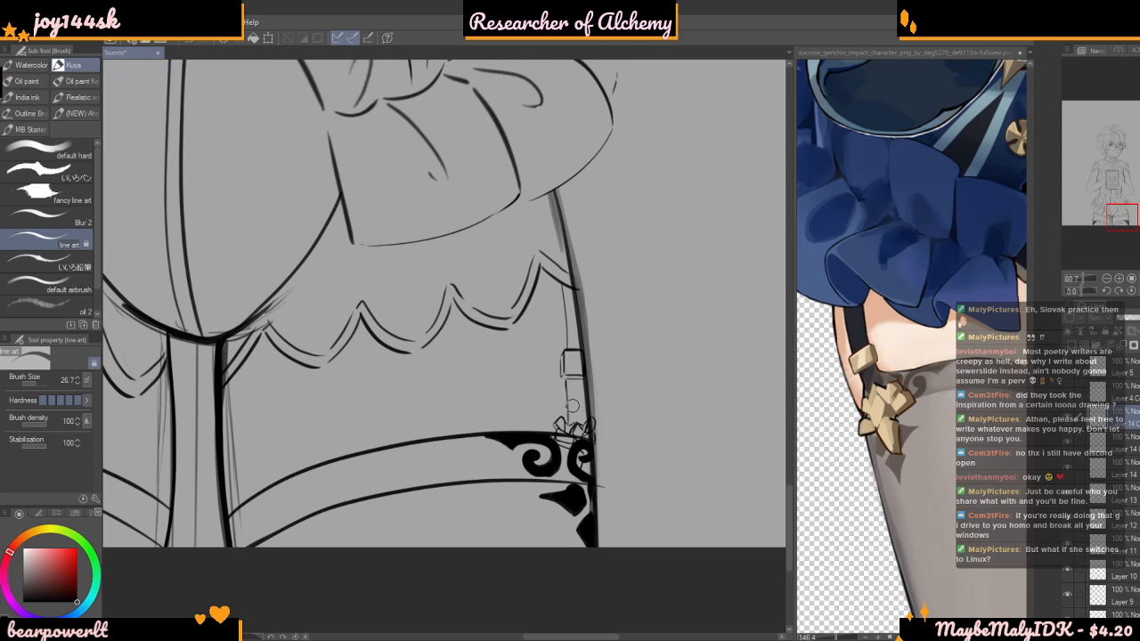
pyautogui.click(1069, 443)
pyautogui.click(1069, 443)
pyautogui.click(1128, 448)
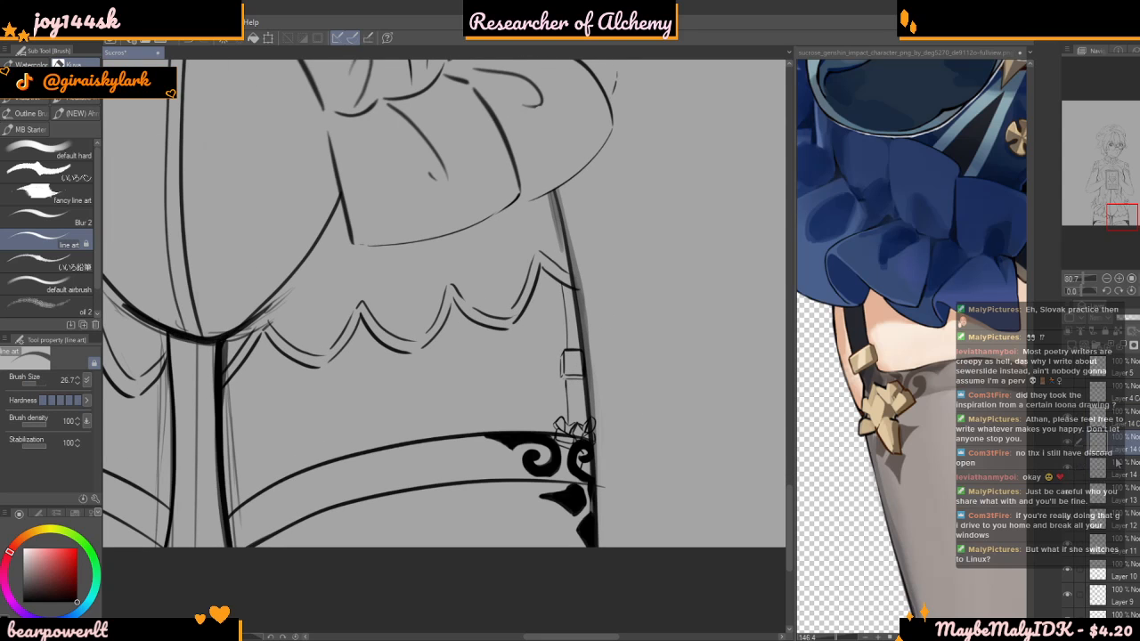
pyautogui.scroll(4, 577, 441)
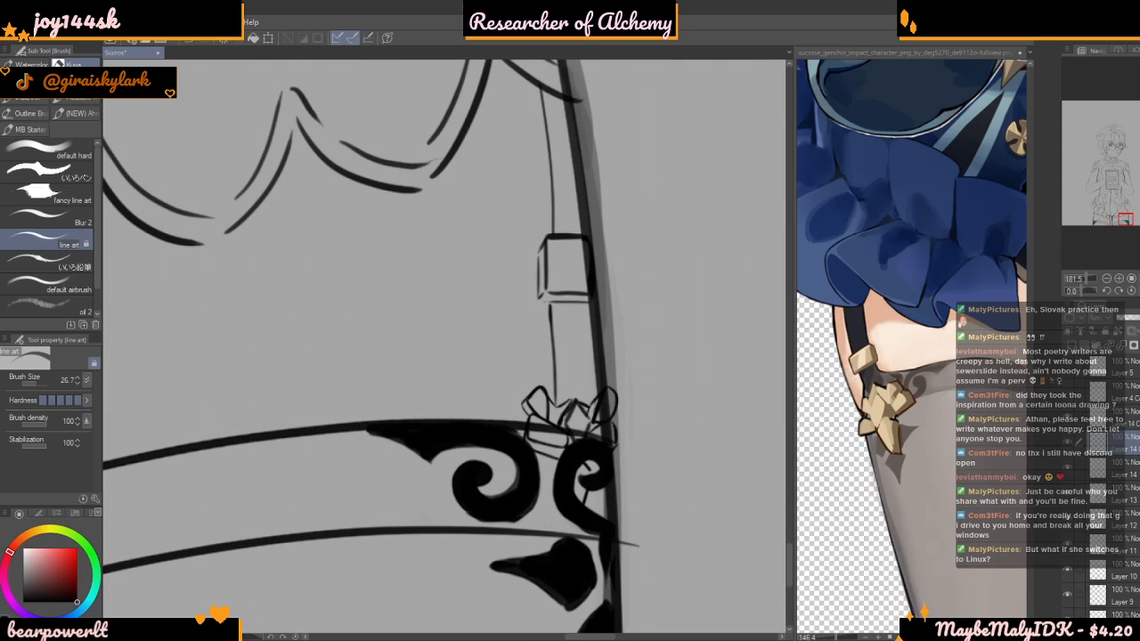
pyautogui.click(1127, 319)
pyautogui.scroll(3, 566, 472)
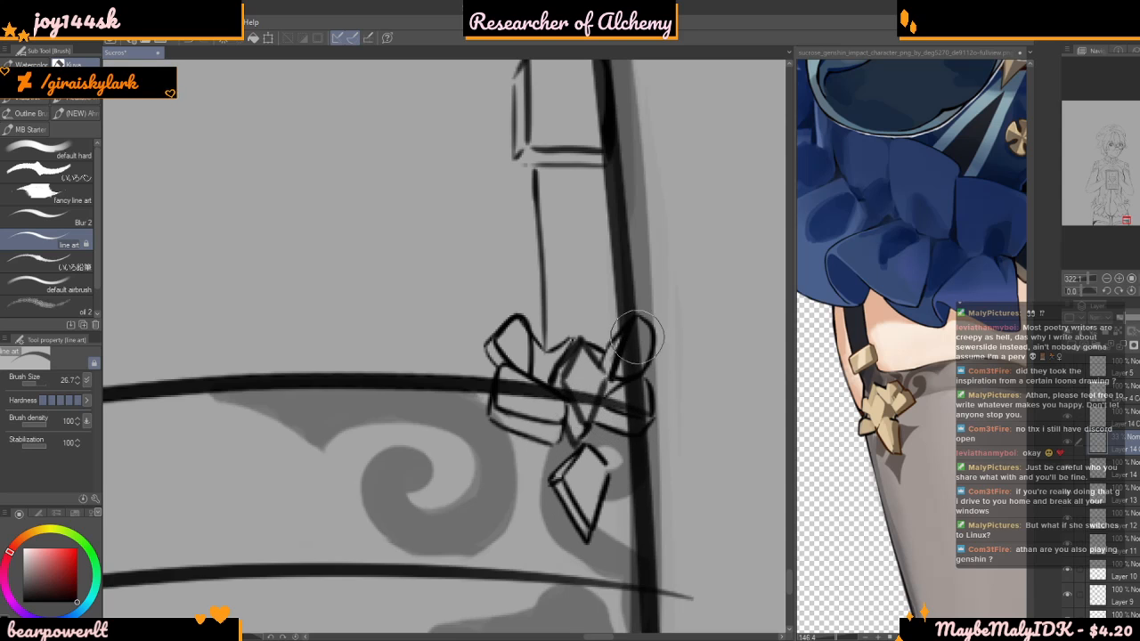
pyautogui.scroll(-2, 517, 374)
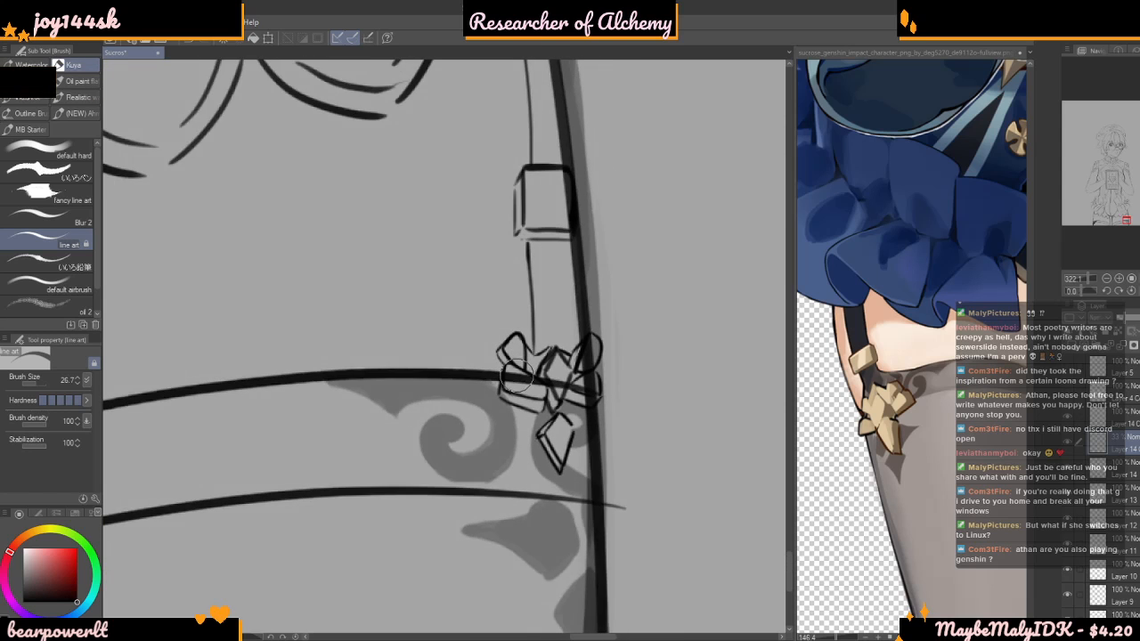
pyautogui.scroll(-6, 518, 374)
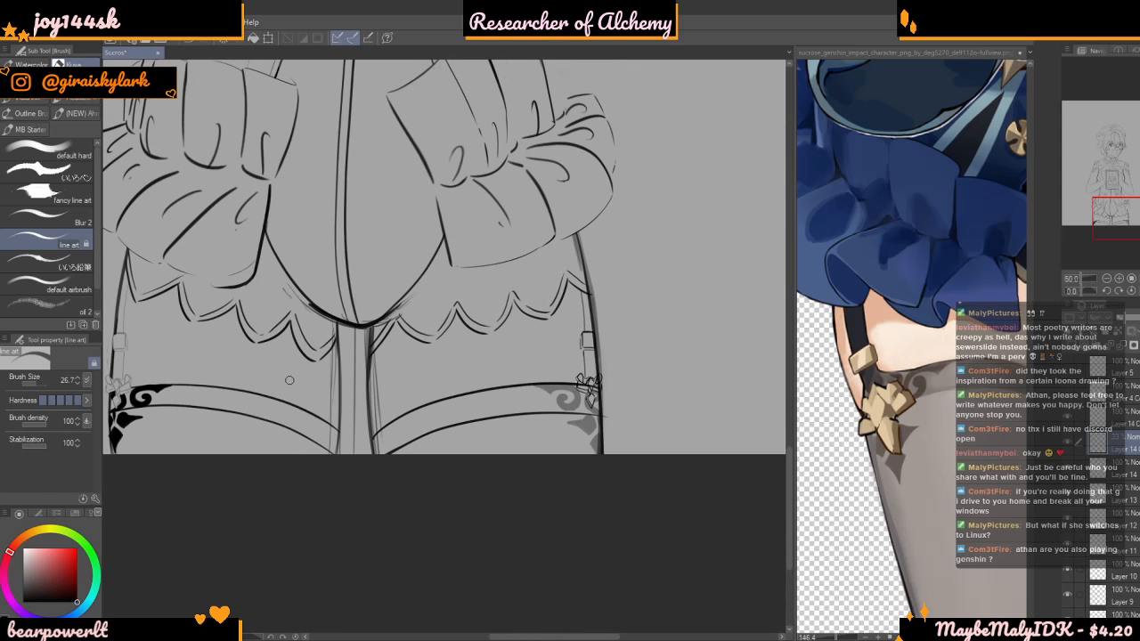
pyautogui.scroll(2, 524, 374)
pyautogui.moveTo(1131, 320); pyautogui.dragTo(1139, 321)
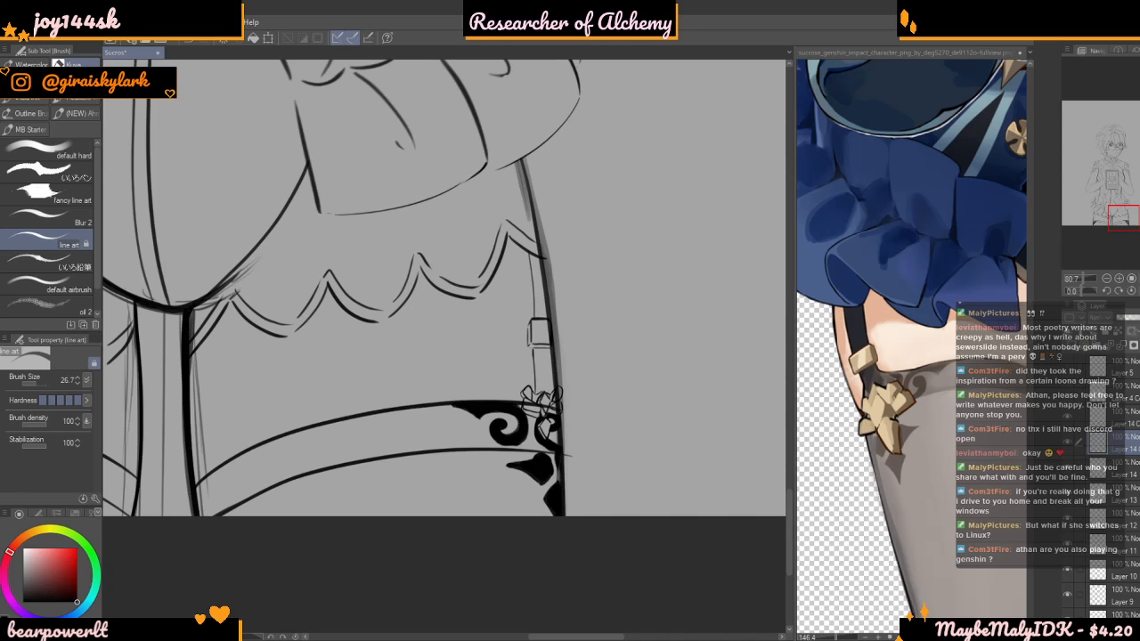
# Erase the stocking band lines where they cross the mirrored bow and overshoot the outer thigh line
pyautogui.scroll(3, 556, 406)
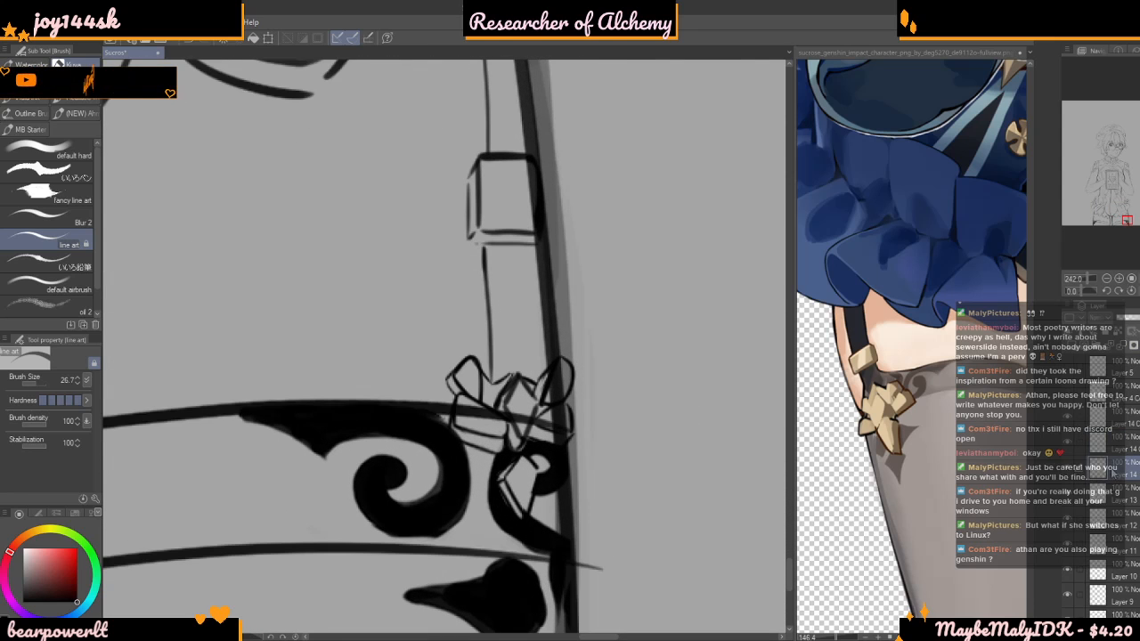
pyautogui.scroll(1, 496, 403)
pyautogui.moveTo(438, 405)
pyautogui.mouseDown()
pyautogui.moveTo(483, 411)
pyautogui.moveTo(507, 425)
pyautogui.mouseUp()
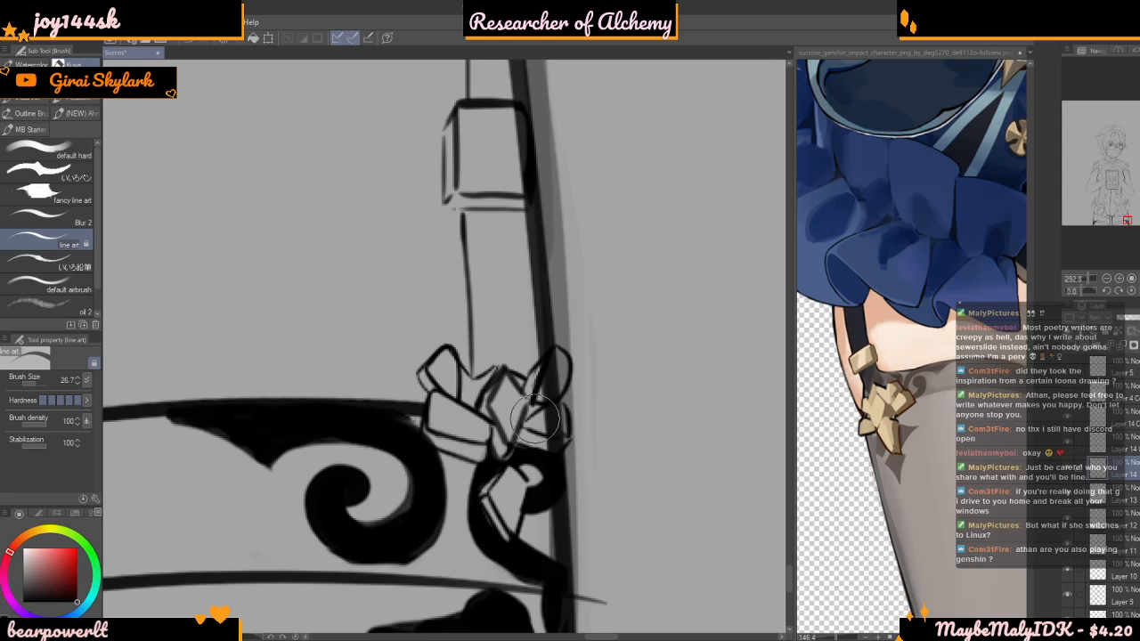
pyautogui.scroll(-3, 551, 426)
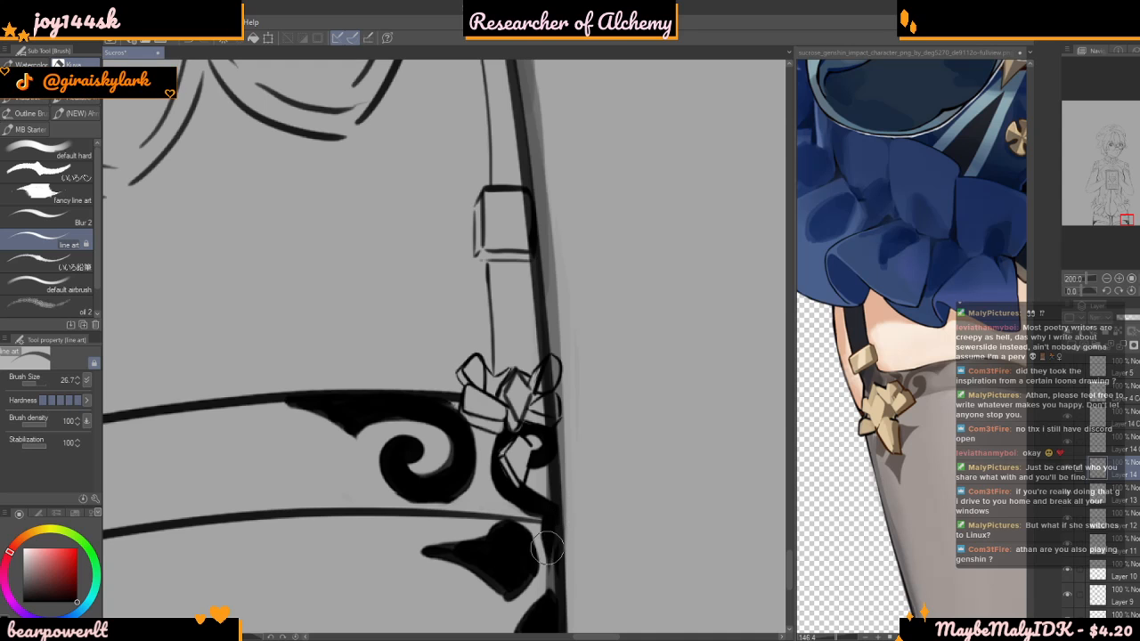
pyautogui.scroll(-1, 533, 501)
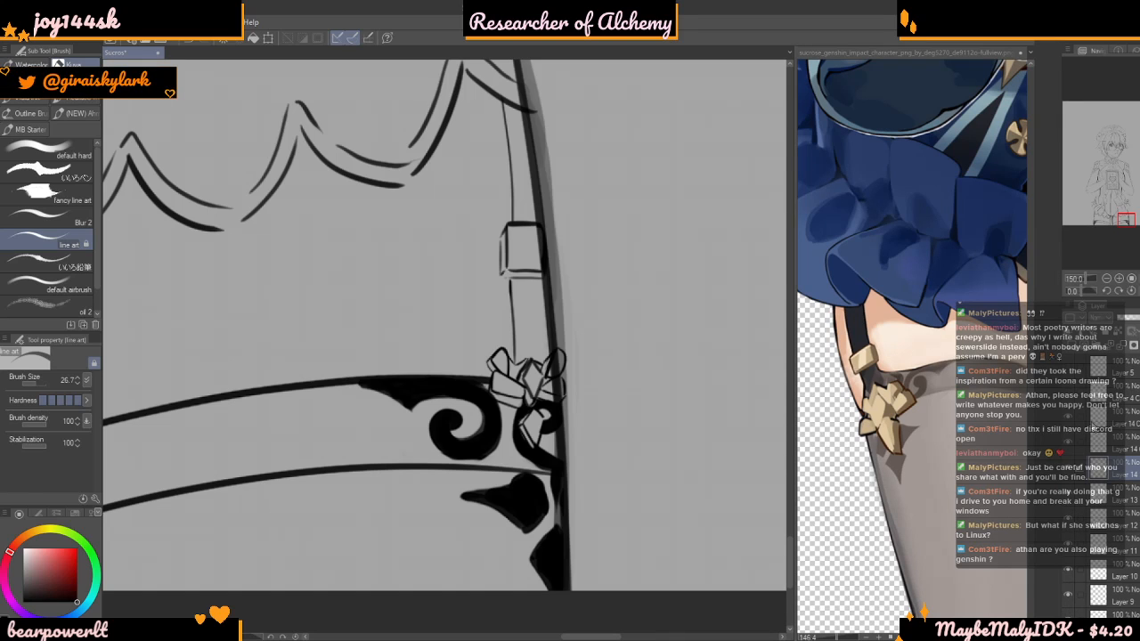
# Identify the thigh outline's layer by toggling visibility, and erase the outline where it runs through the mirrored bow and pendant
pyautogui.click(1068, 450)
pyautogui.click(1068, 446)
pyautogui.scroll(-5, 1132, 526)
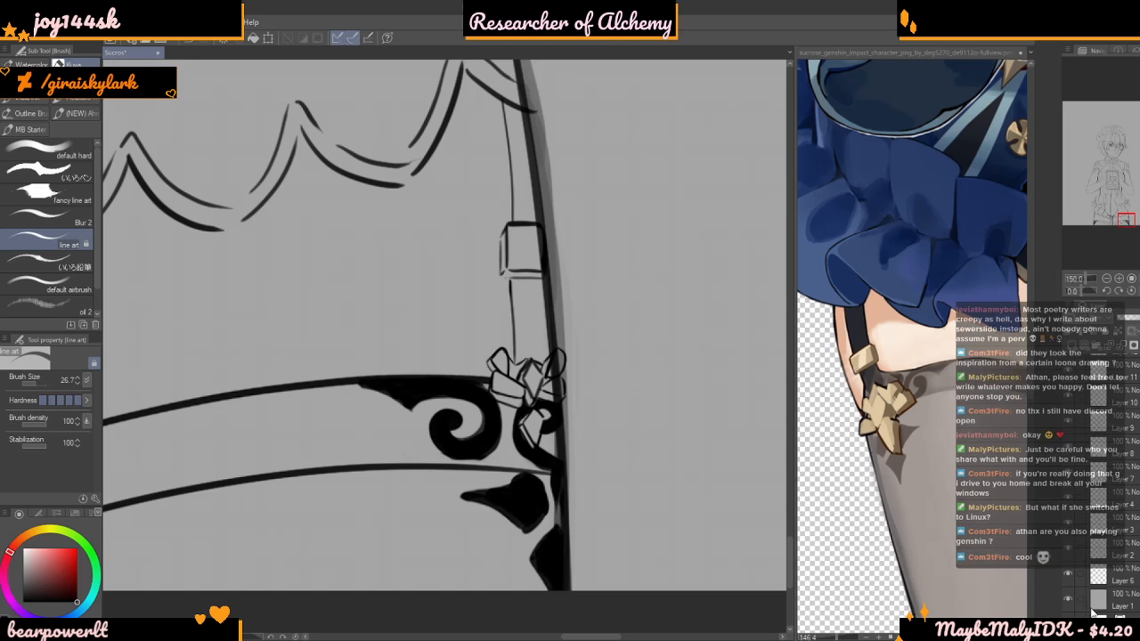
pyautogui.click(1070, 550)
pyautogui.click(1070, 550)
pyautogui.click(1104, 554)
pyautogui.scroll(4, 568, 355)
pyautogui.scroll(-1, 536, 379)
pyautogui.moveTo(538, 355)
pyautogui.mouseDown()
pyautogui.moveTo(519, 400)
pyautogui.moveTo(512, 378)
pyautogui.moveTo(532, 350)
pyautogui.moveTo(536, 374)
pyautogui.moveTo(545, 348)
pyautogui.moveTo(527, 378)
pyautogui.moveTo(537, 416)
pyautogui.moveTo(542, 401)
pyautogui.moveTo(517, 435)
pyautogui.mouseUp()
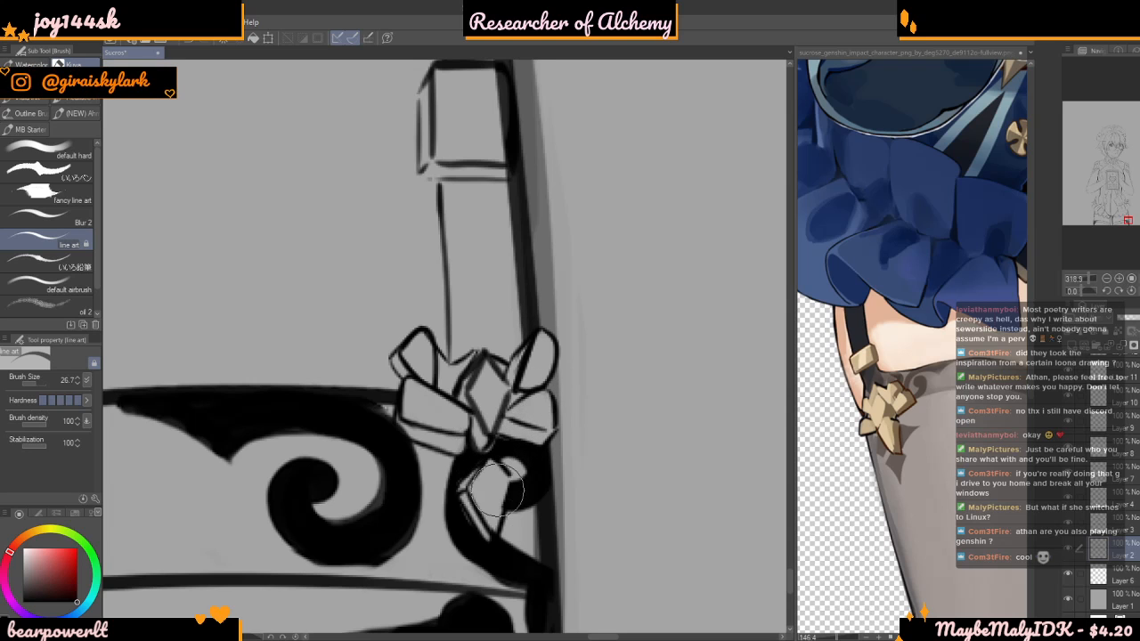
# Clean up the outer thigh outline where it overlaps the mirrored garter's buckle, checking up to the lace hem
pyautogui.scroll(-8, 616, 501)
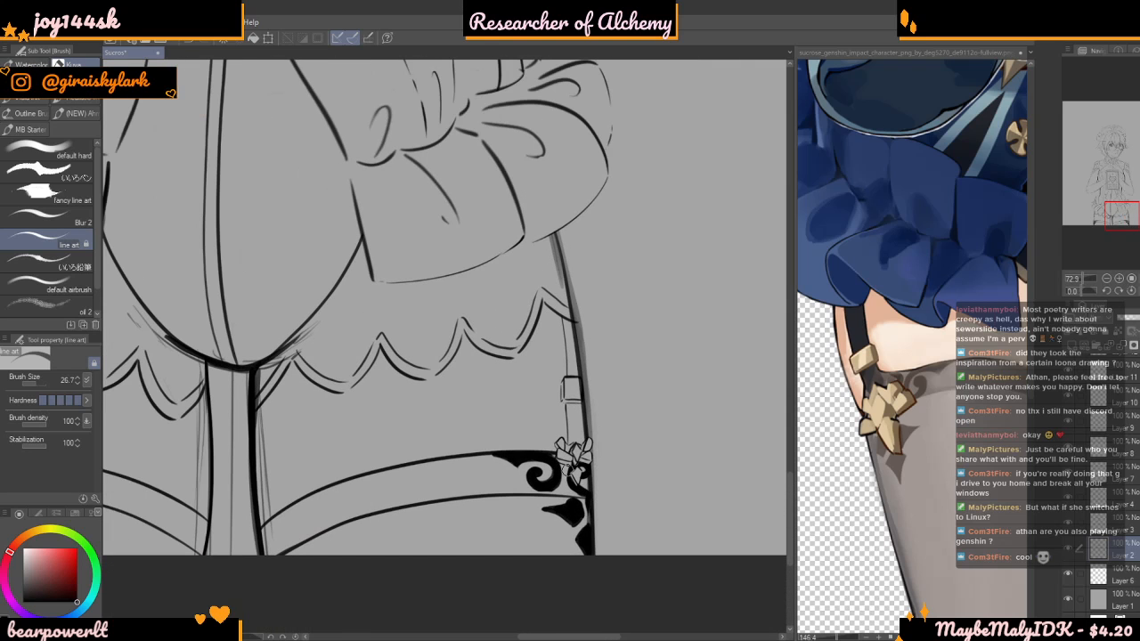
pyautogui.scroll(7, 637, 352)
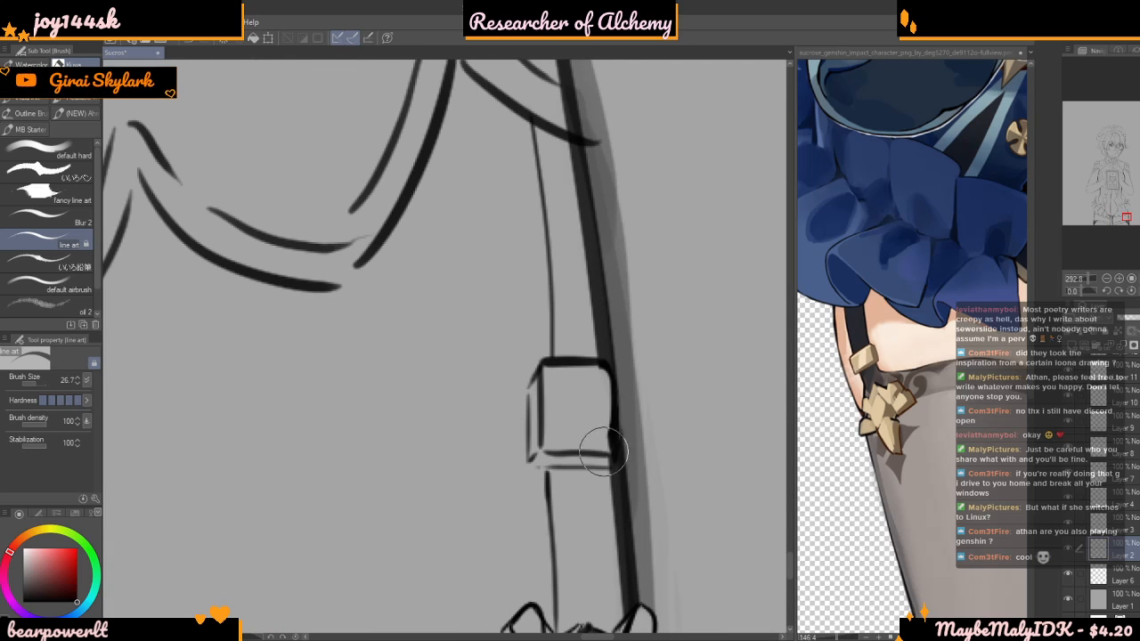
pyautogui.scroll(-5, 590, 388)
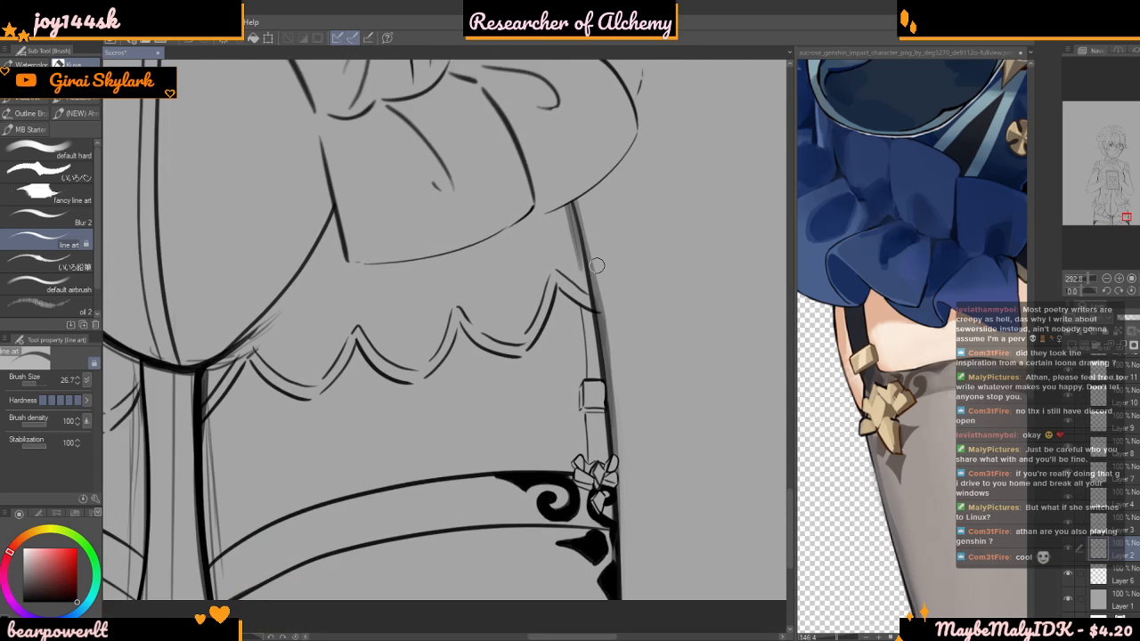
pyautogui.scroll(-1, 603, 326)
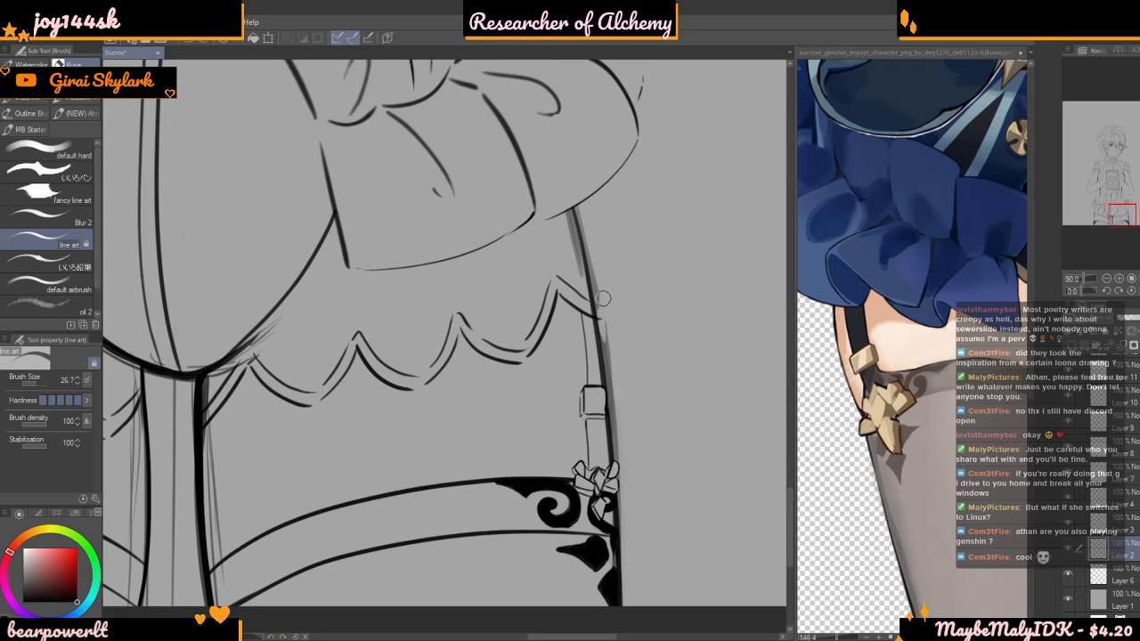
# Find the lace hem's layer by toggling layer visibility, and erase the hem's end where it overshoots the outer thigh line
pyautogui.scroll(4, 603, 298)
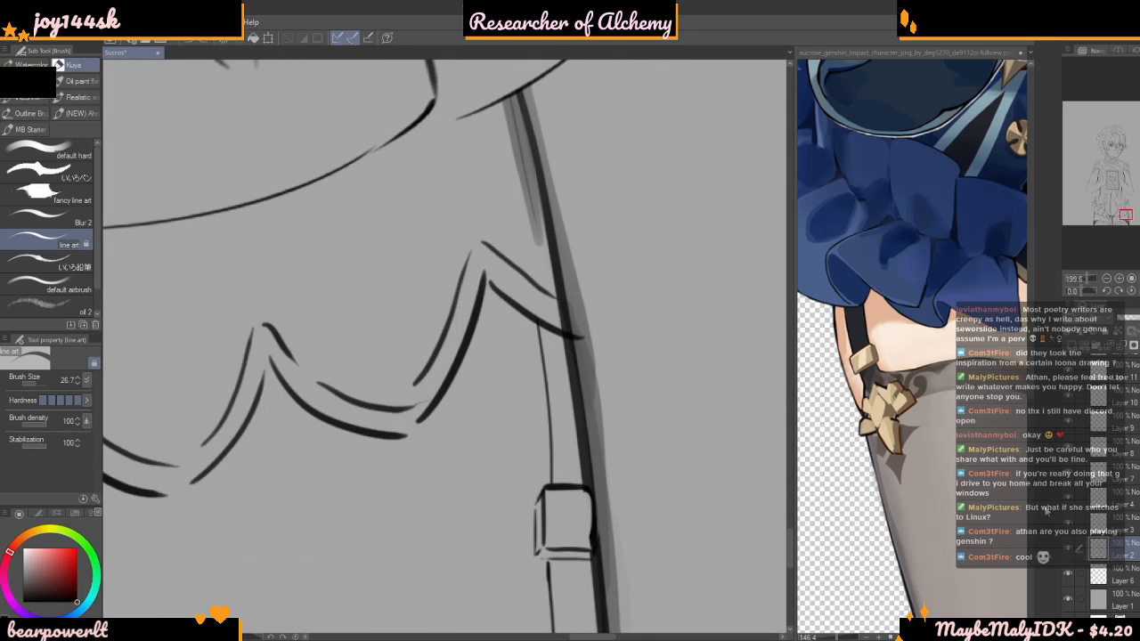
pyautogui.click(1093, 526)
pyautogui.click(1092, 500)
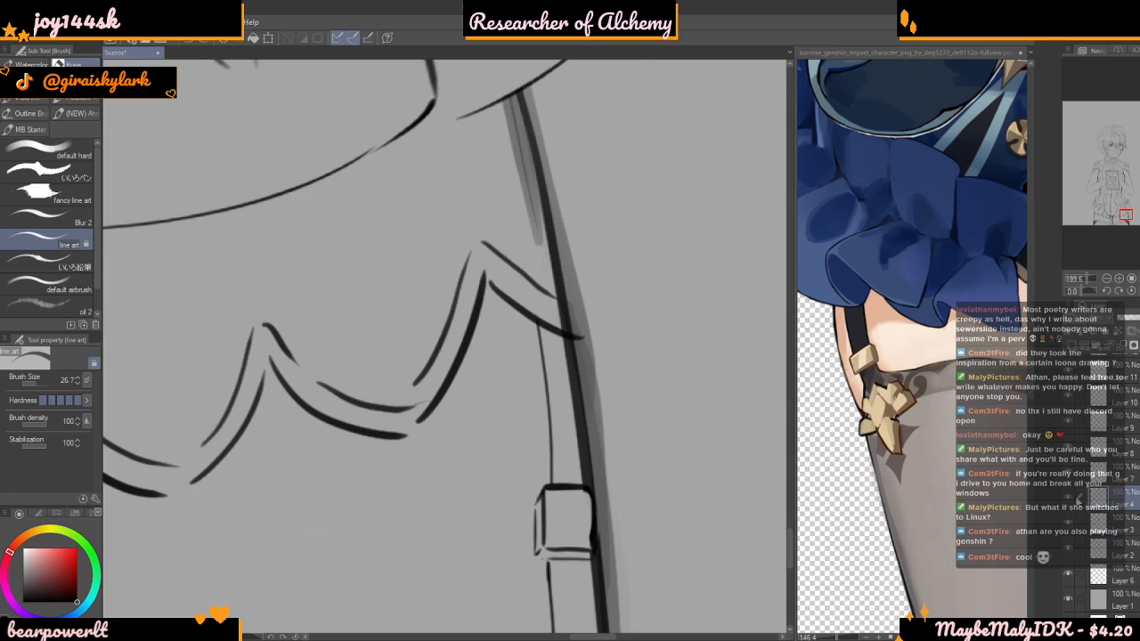
pyautogui.click(1080, 483)
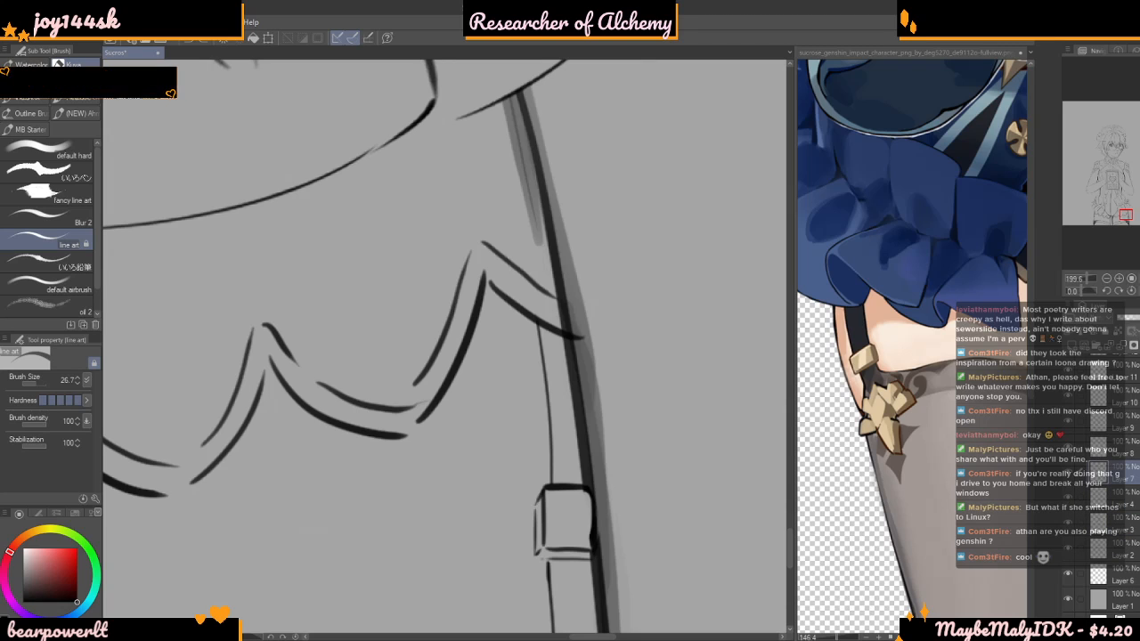
pyautogui.scroll(3, 1078, 493)
pyautogui.click(1069, 425)
pyautogui.click(1069, 425)
pyautogui.click(1070, 472)
pyautogui.click(1068, 456)
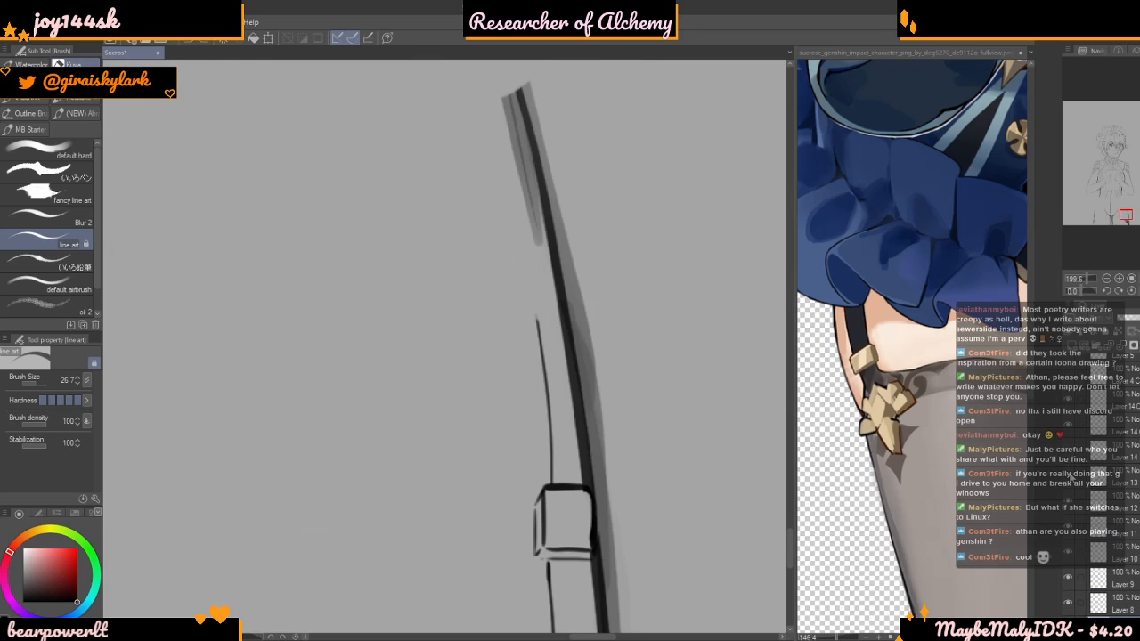
pyautogui.click(1069, 472)
pyautogui.click(1068, 456)
pyautogui.click(1093, 457)
pyautogui.scroll(1, 596, 338)
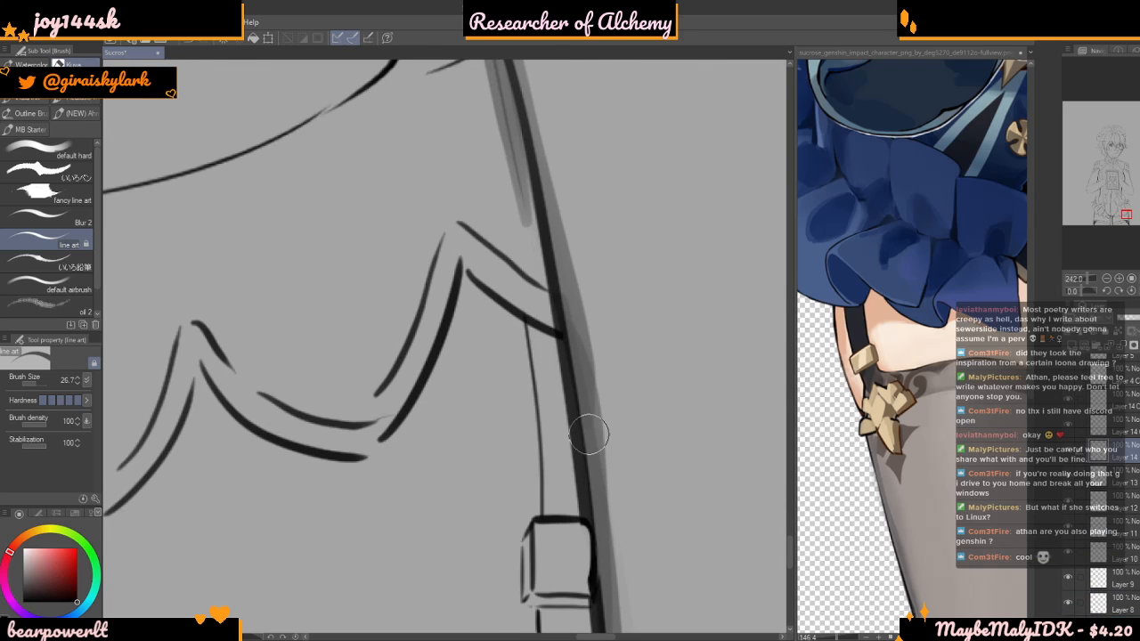
pyautogui.scroll(-15, 589, 433)
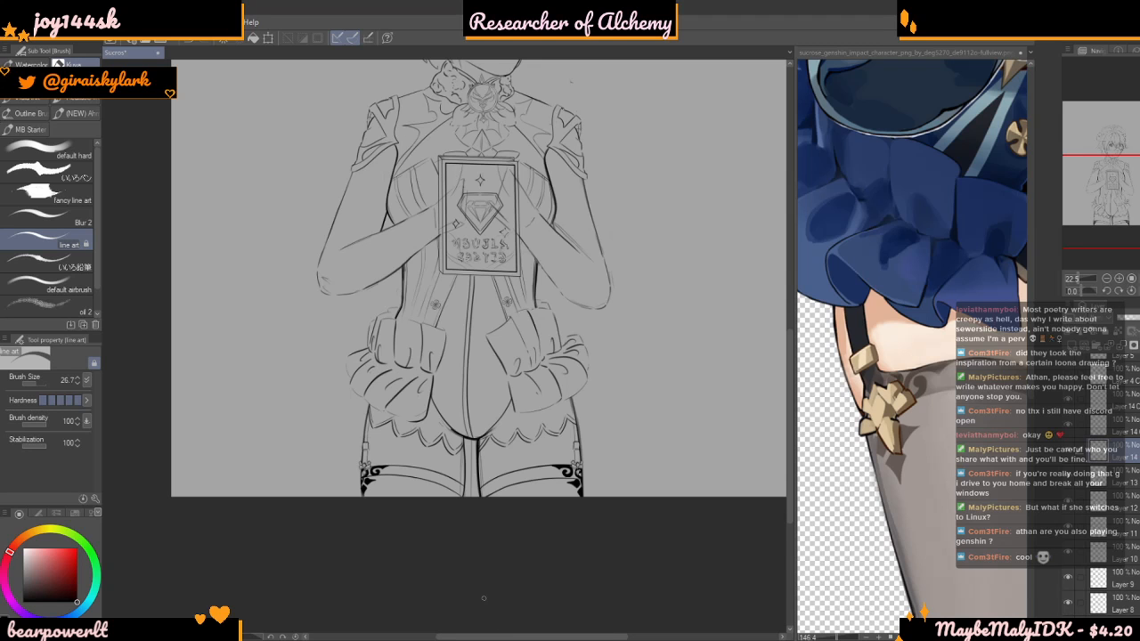
# Review the whole figure's line art from the face down to the stockings at several zoom levels
pyautogui.scroll(-6, 544, 558)
pyautogui.scroll(7, 702, 361)
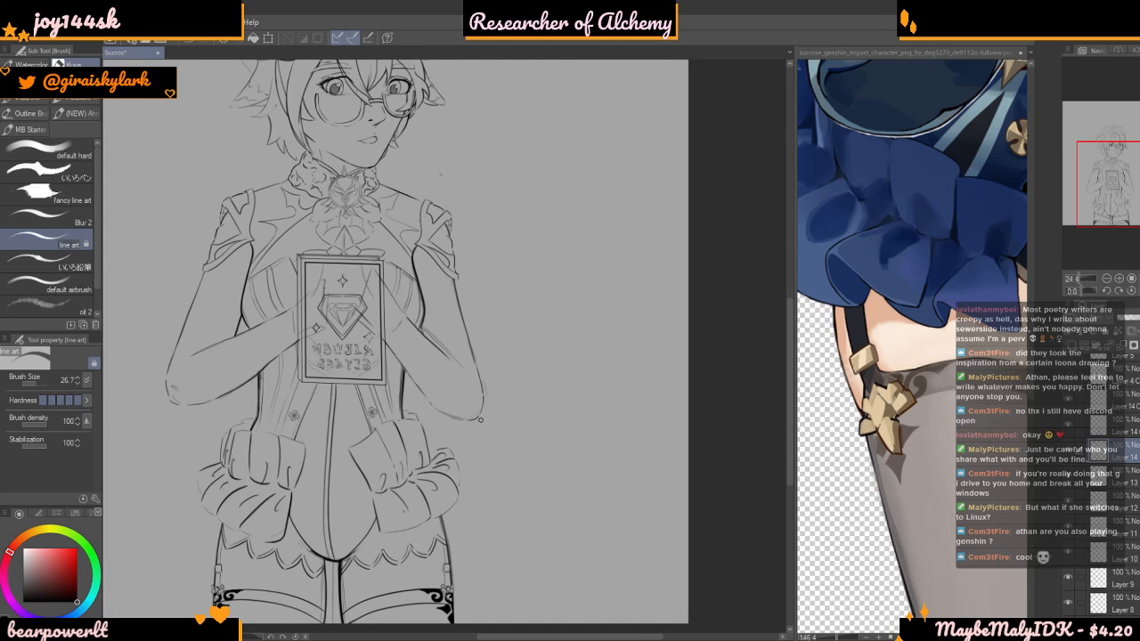
pyautogui.scroll(-5, 481, 420)
pyautogui.scroll(2, 443, 405)
pyautogui.scroll(2, 424, 336)
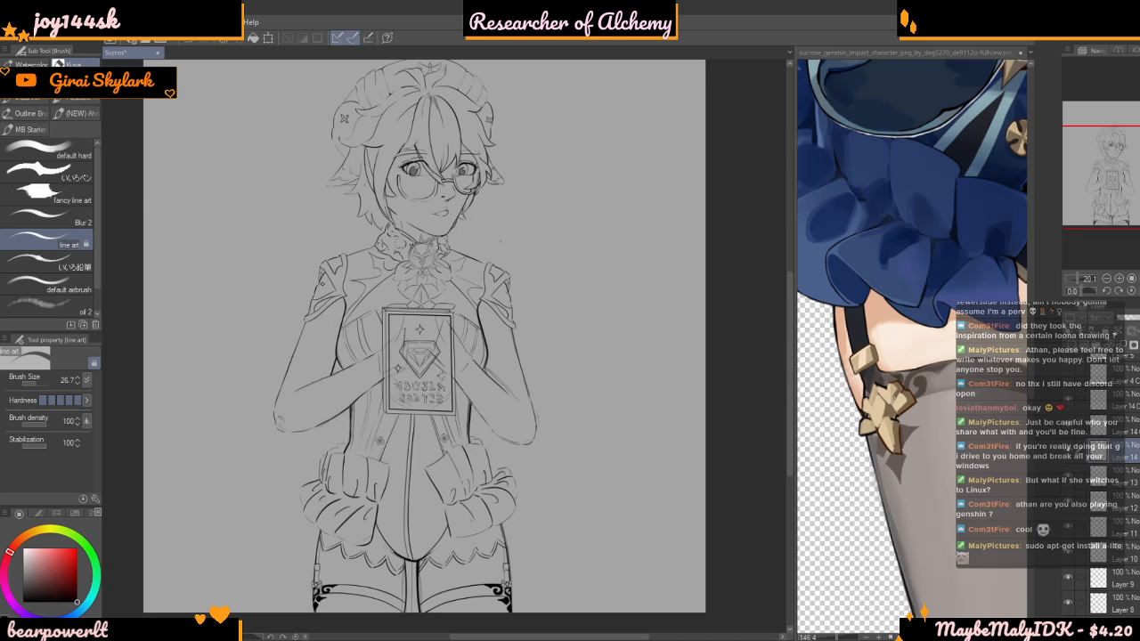
pyautogui.scroll(-2, 571, 215)
pyautogui.scroll(4, 579, 285)
pyautogui.scroll(-2, 459, 400)
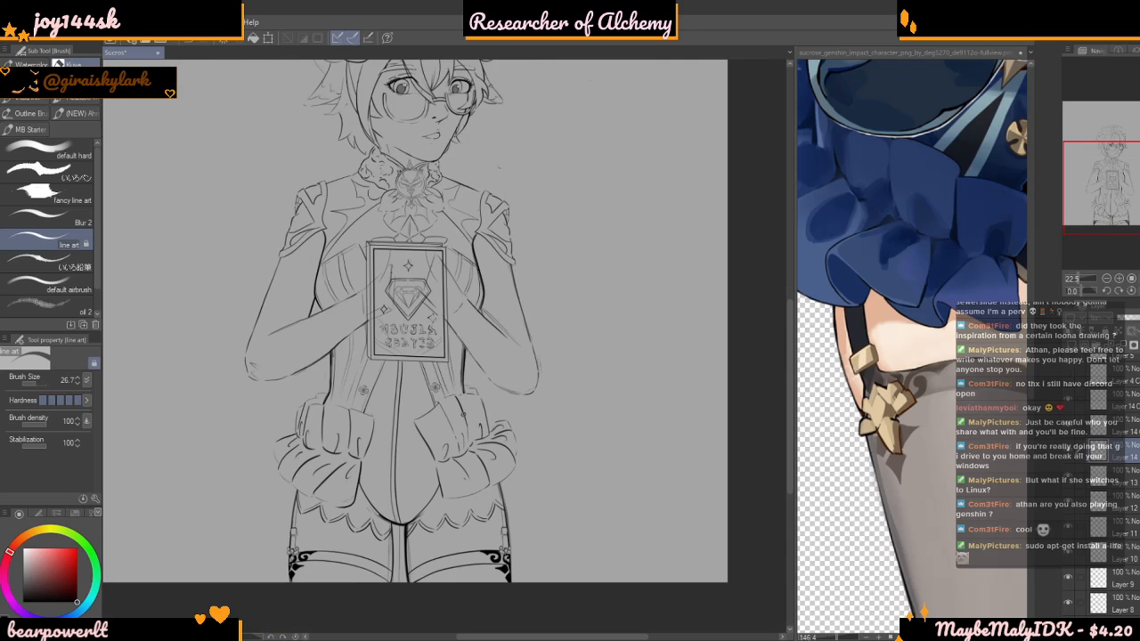
pyautogui.scroll(3, 450, 427)
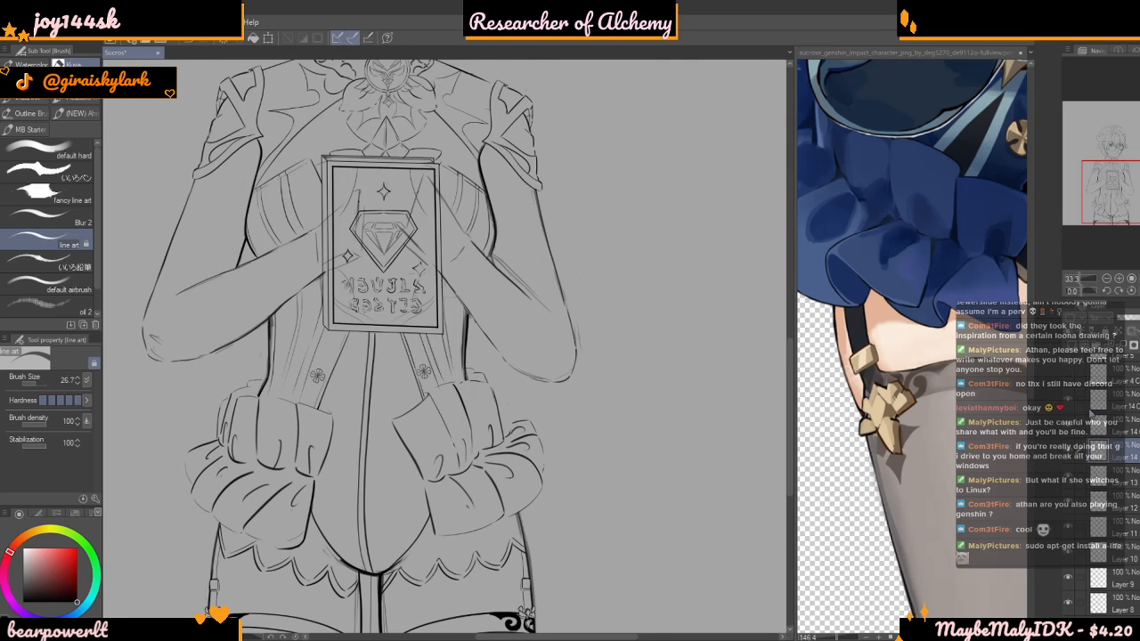
# Toggle the lace hem and mirrored garter layers to check their contents, and inspect the thighs and stockings
pyautogui.click(1069, 451)
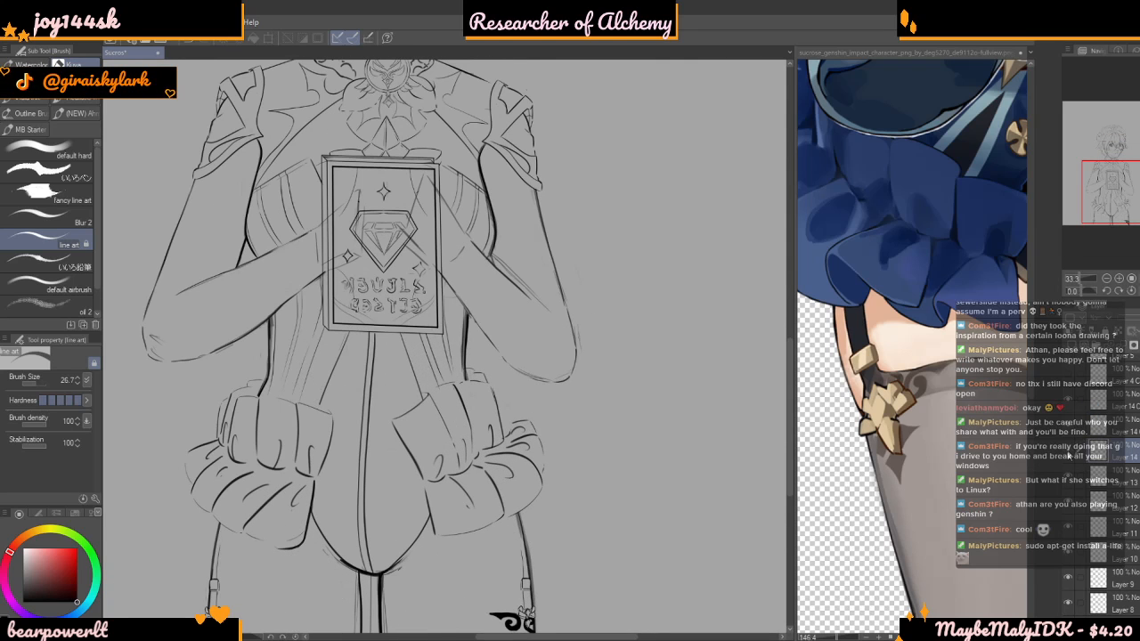
pyautogui.click(1068, 452)
pyautogui.click(1100, 400)
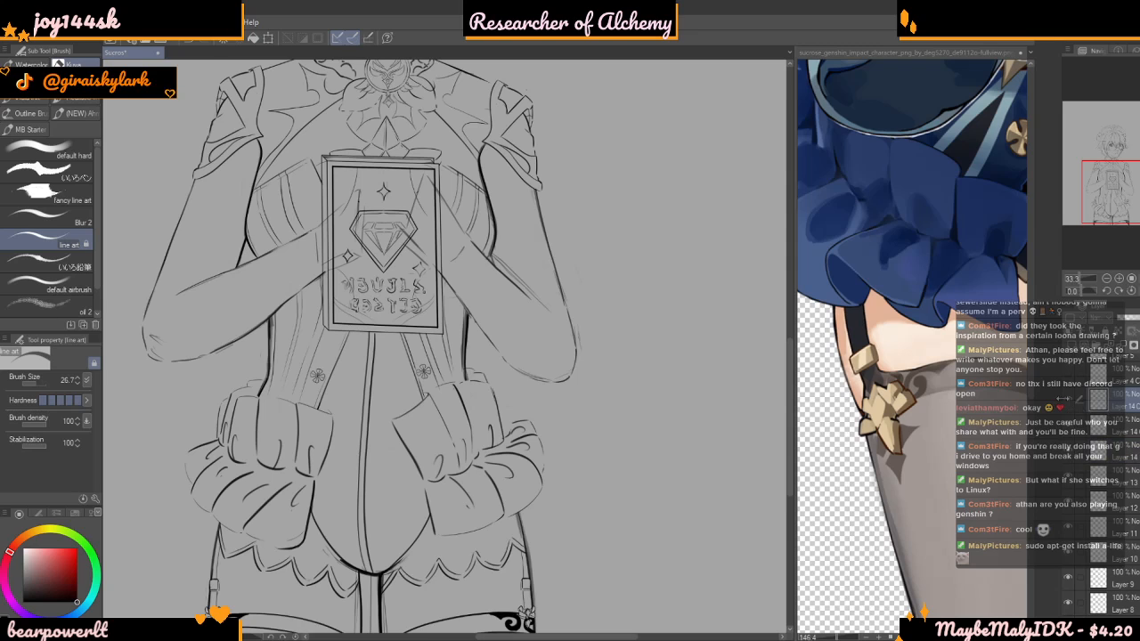
pyautogui.click(1067, 401)
pyautogui.click(1067, 401)
pyautogui.scroll(-4, 762, 409)
pyautogui.scroll(3, 677, 410)
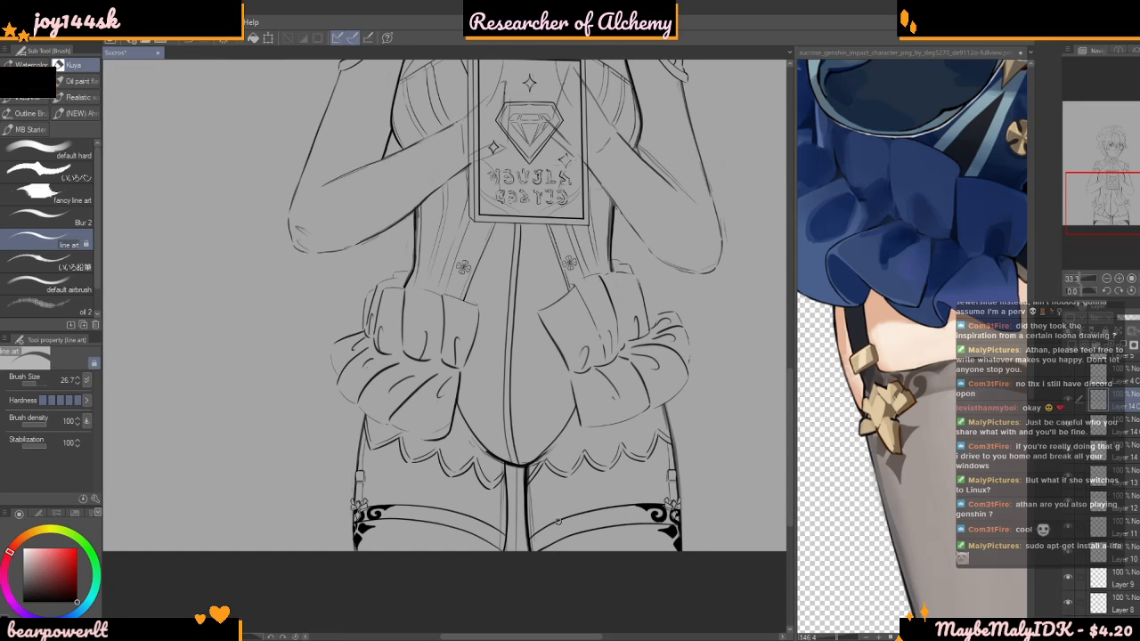
pyautogui.scroll(-3, 640, 484)
pyautogui.scroll(3, 535, 526)
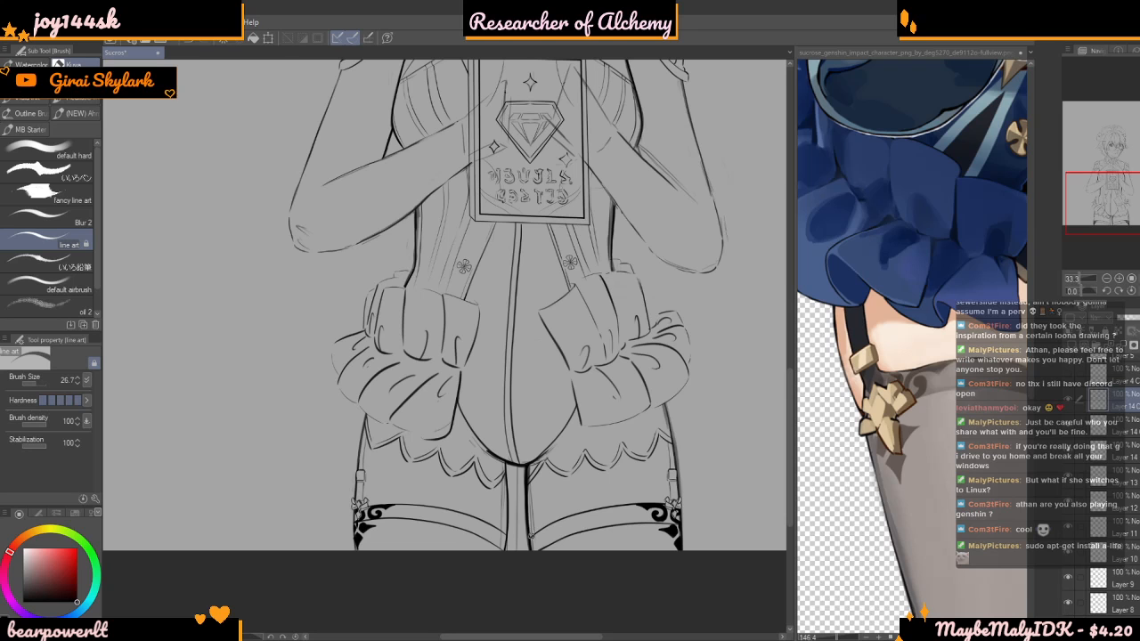
pyautogui.scroll(-6, 568, 588)
pyautogui.scroll(4, 570, 585)
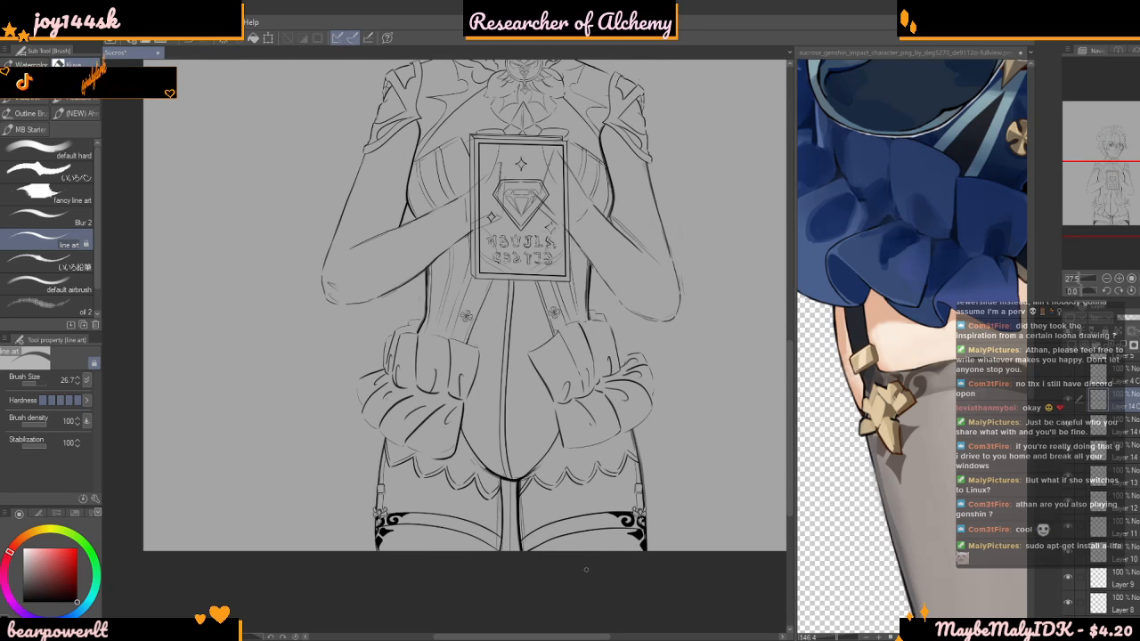
# Inspect the torso line art around the held frame, bodice panels and ruffled skirt at several zoom levels
pyautogui.scroll(-2, 585, 570)
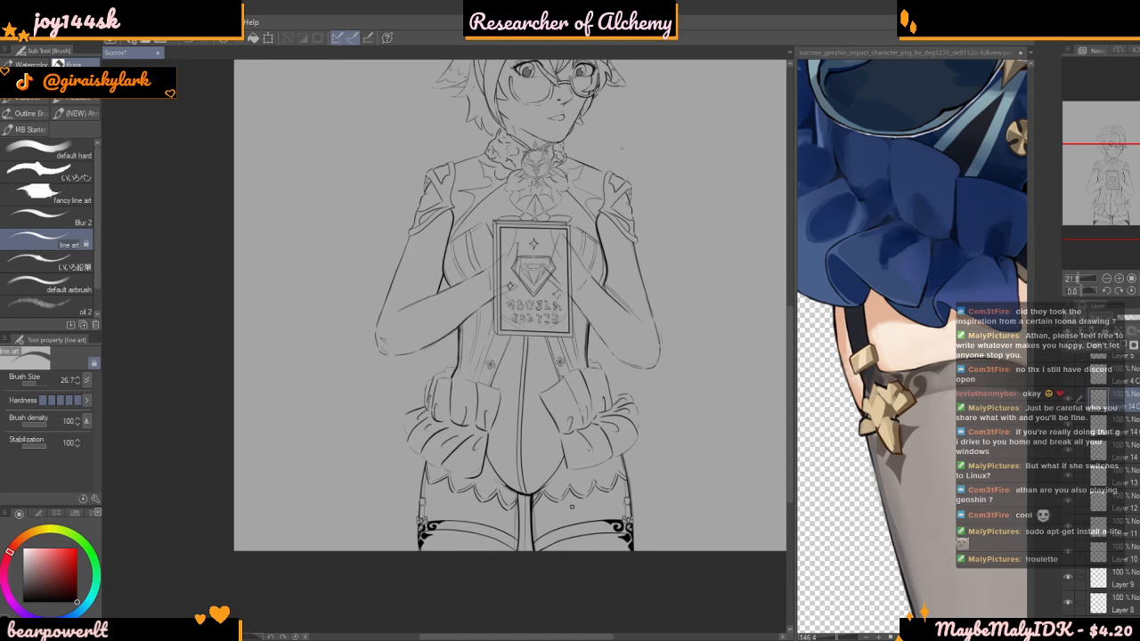
pyautogui.scroll(5, 584, 384)
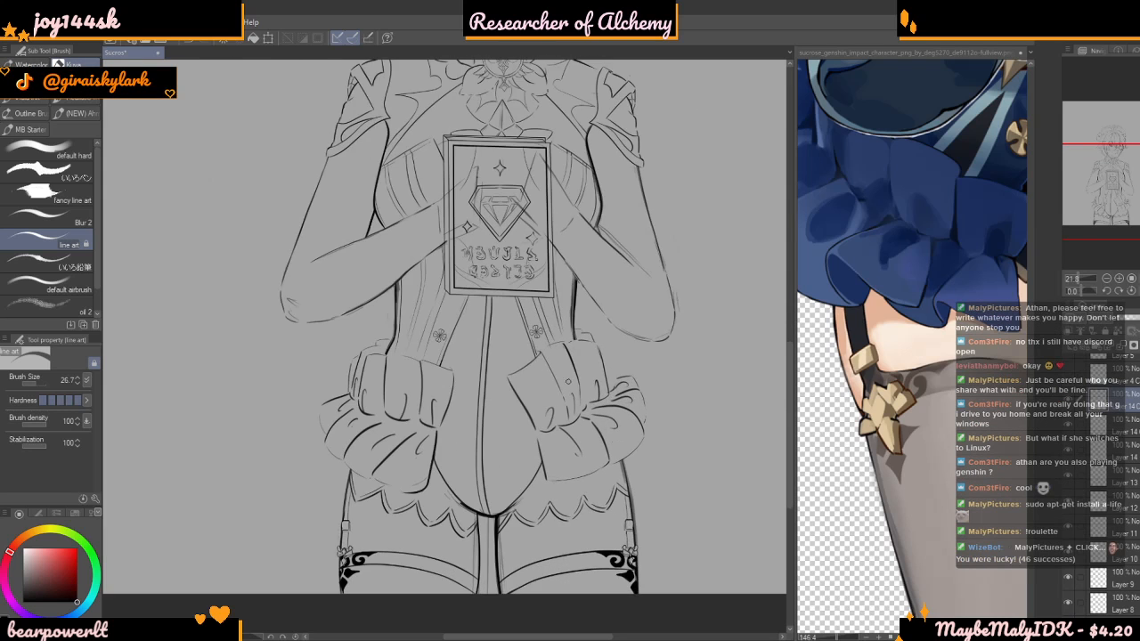
pyautogui.scroll(-3, 583, 385)
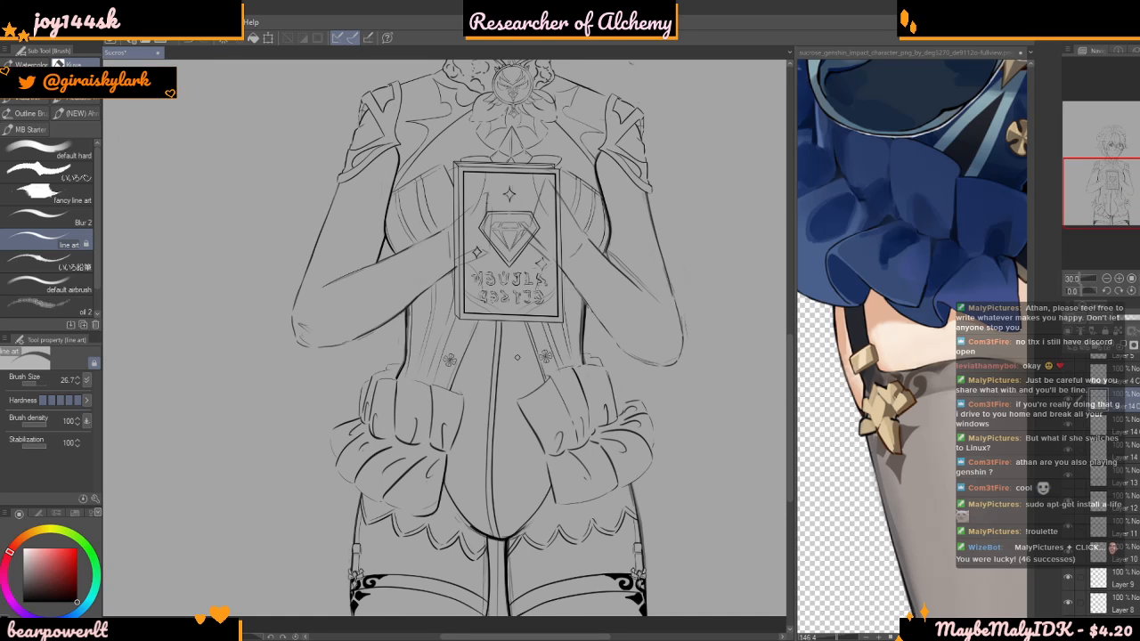
pyautogui.scroll(1, 520, 356)
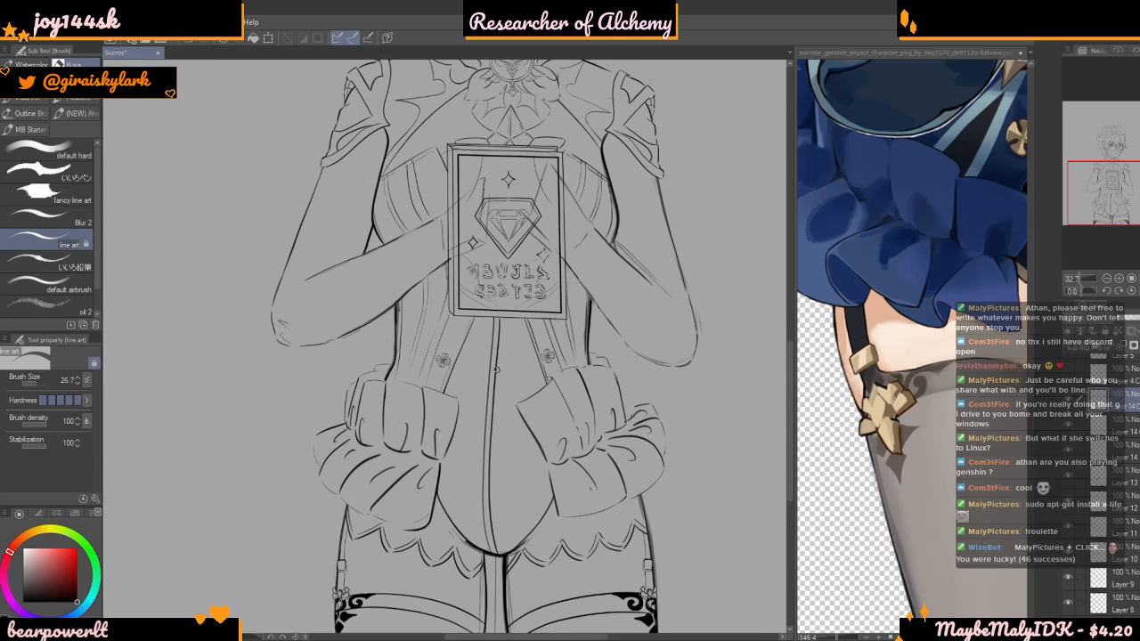
pyautogui.scroll(4, 493, 385)
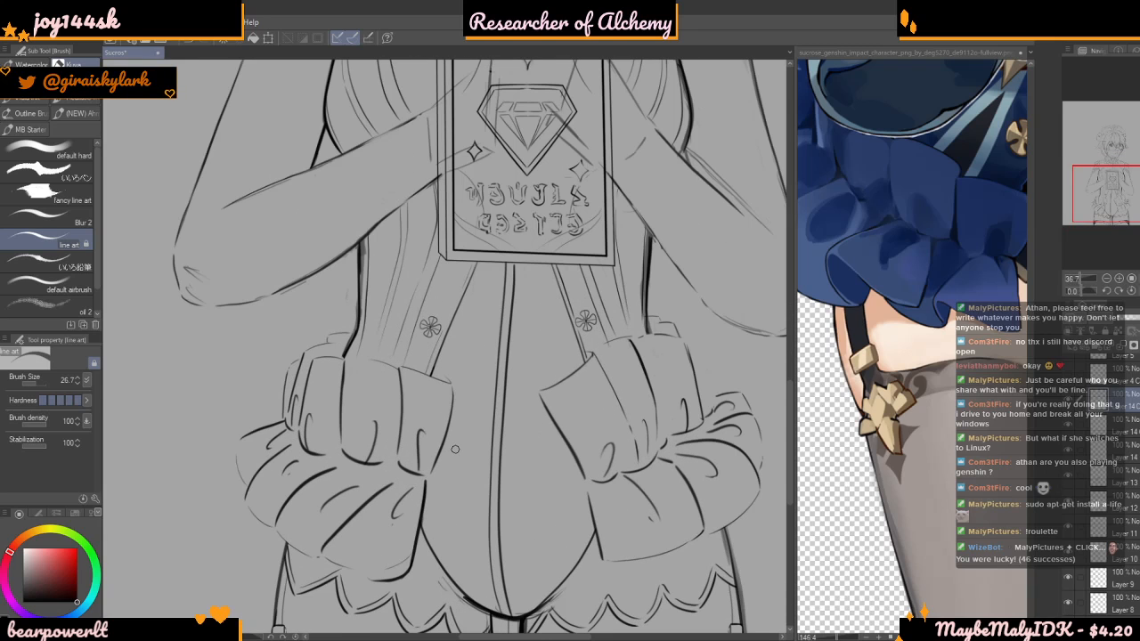
pyautogui.scroll(1, 455, 450)
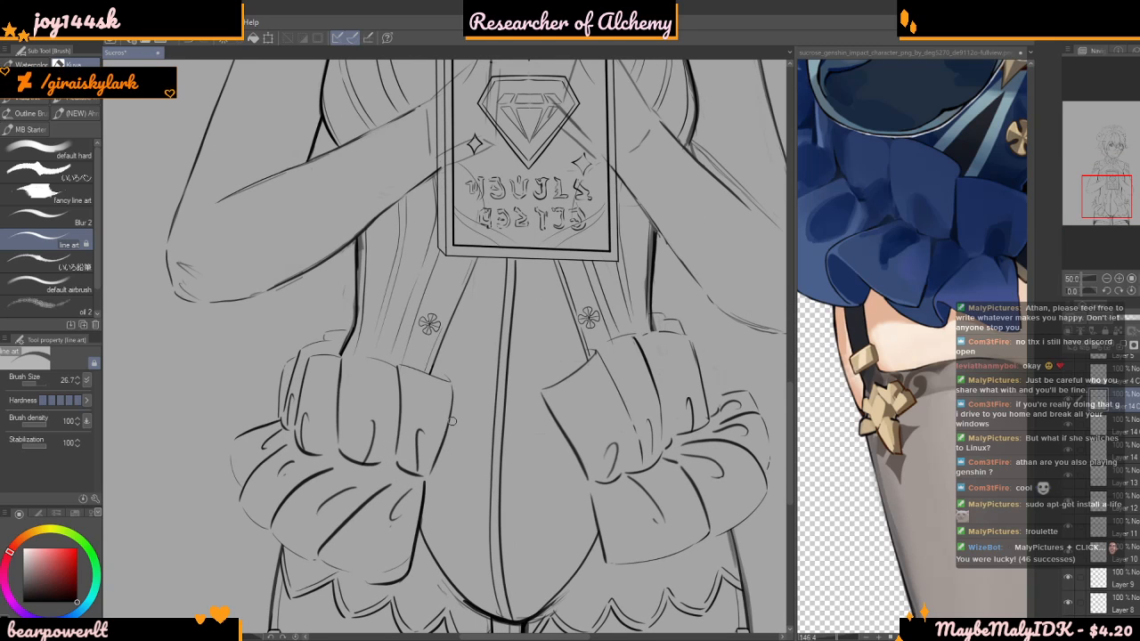
pyautogui.scroll(1, 490, 244)
pyautogui.scroll(2, 546, 295)
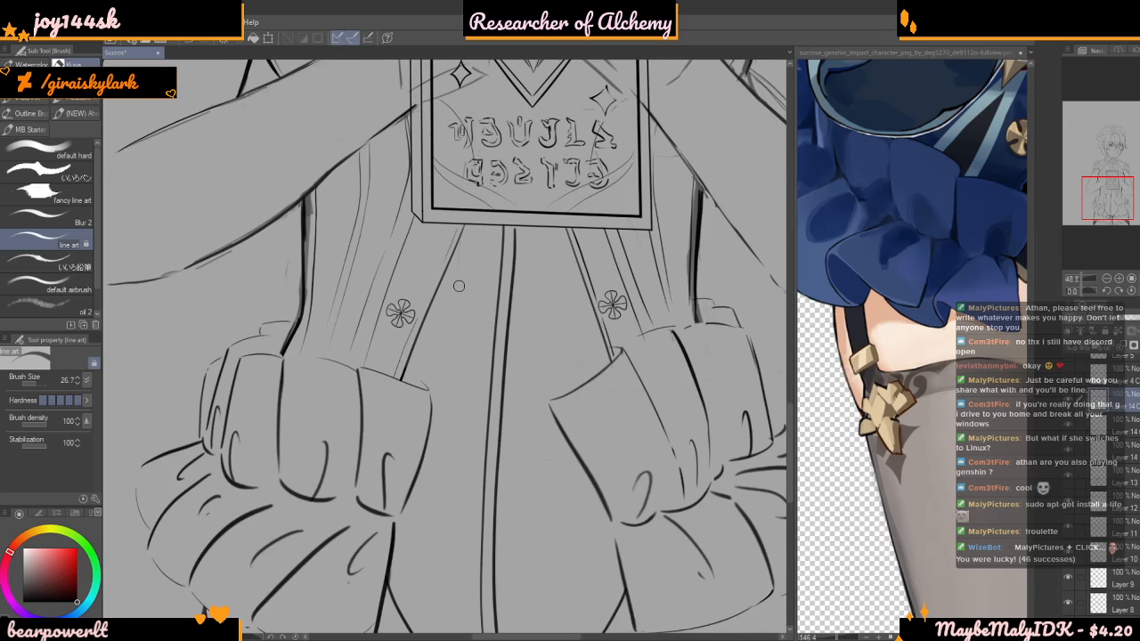
pyautogui.scroll(2, 552, 298)
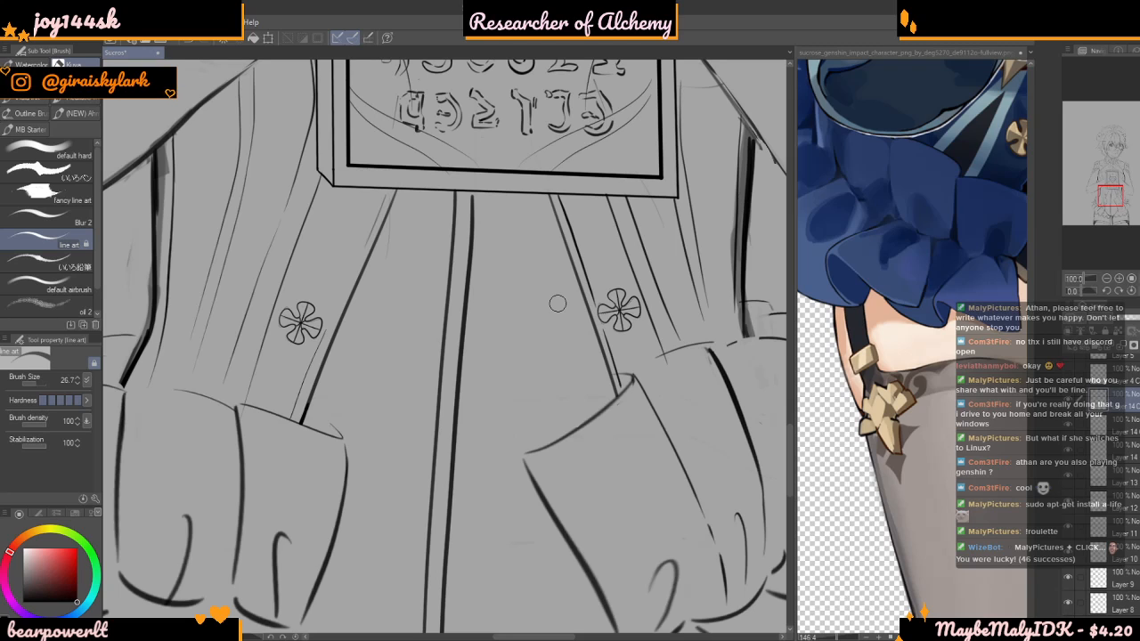
pyautogui.scroll(-2, 558, 303)
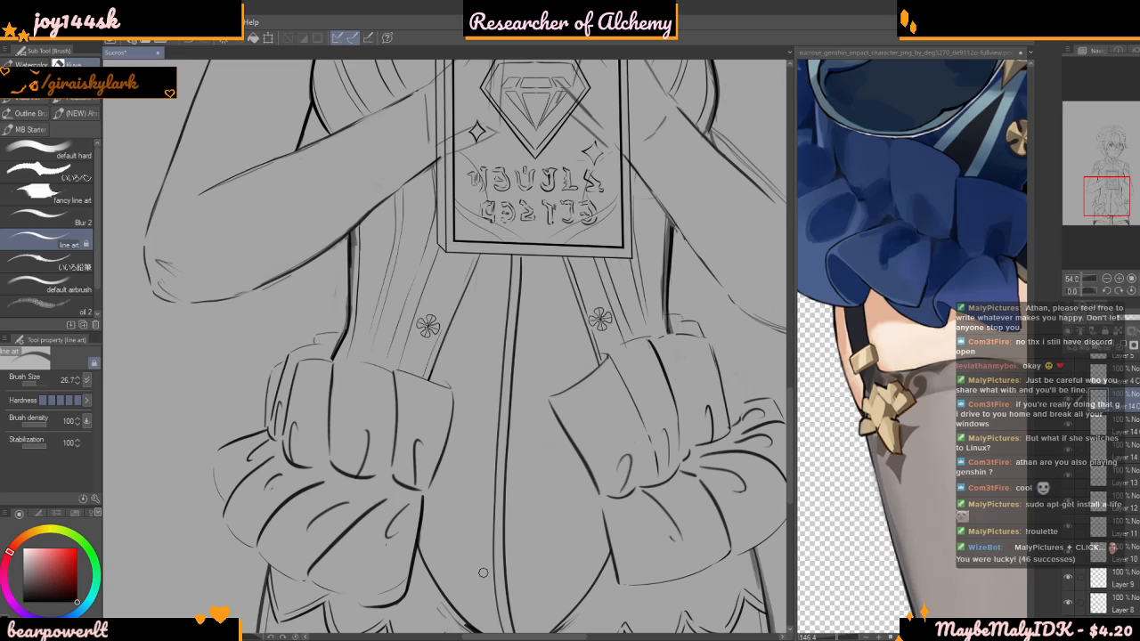
pyautogui.scroll(-6, 477, 547)
pyautogui.scroll(1, 476, 547)
pyautogui.scroll(4, 595, 496)
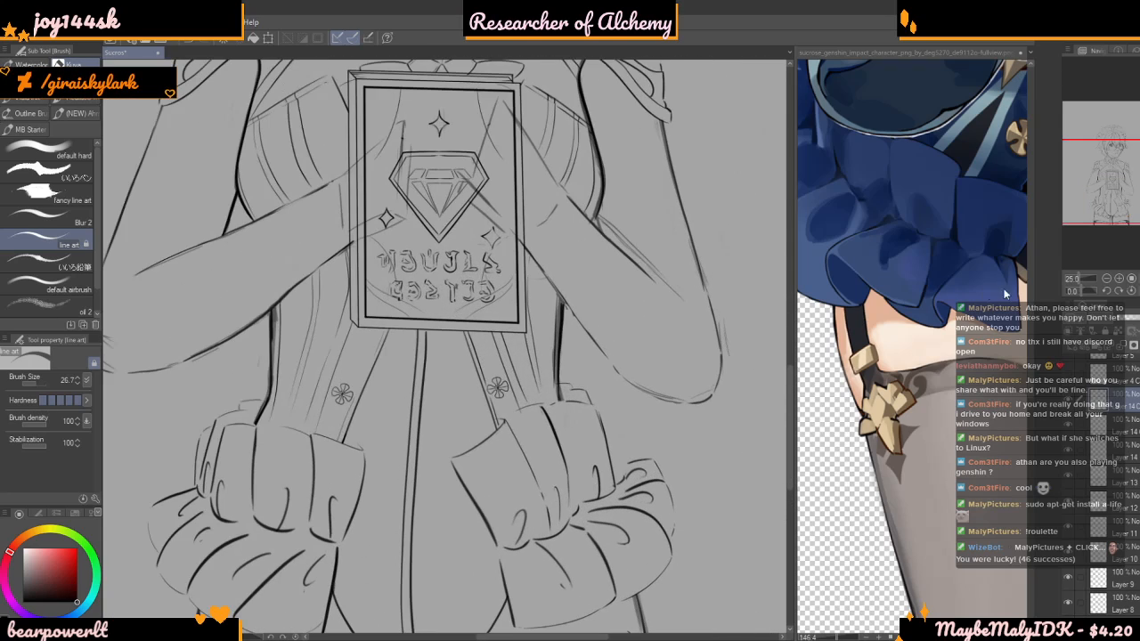
# Study the bodice and ornaments on the full character reference, and bring up Amber1.jpg to see its corset emblem
pyautogui.scroll(-5, 984, 288)
pyautogui.scroll(6, 926, 303)
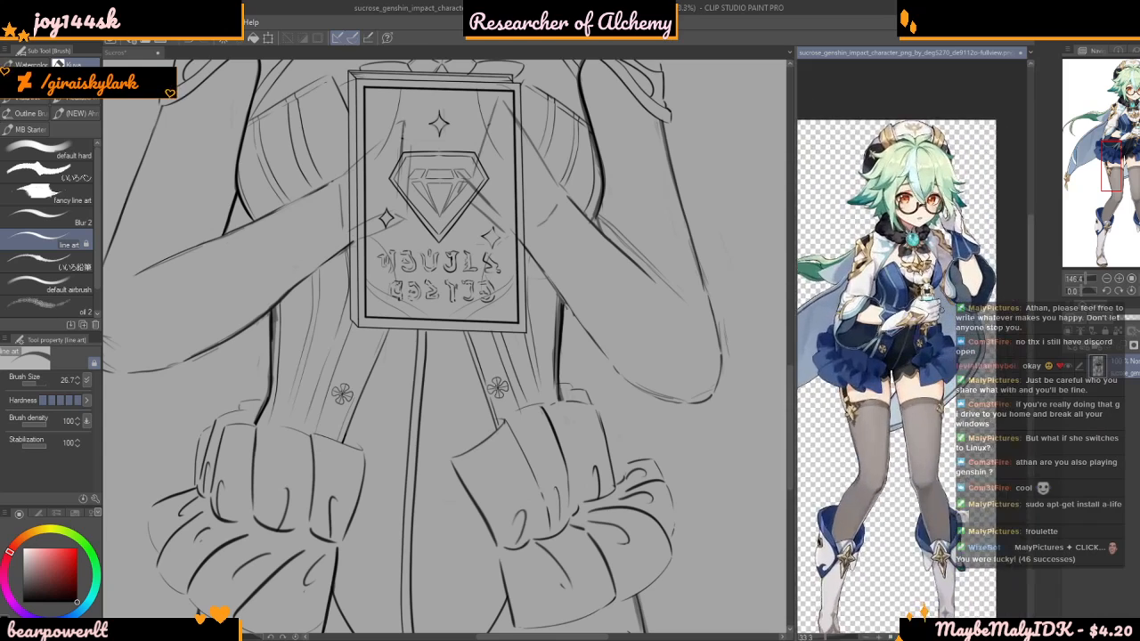
pyautogui.scroll(1, 925, 298)
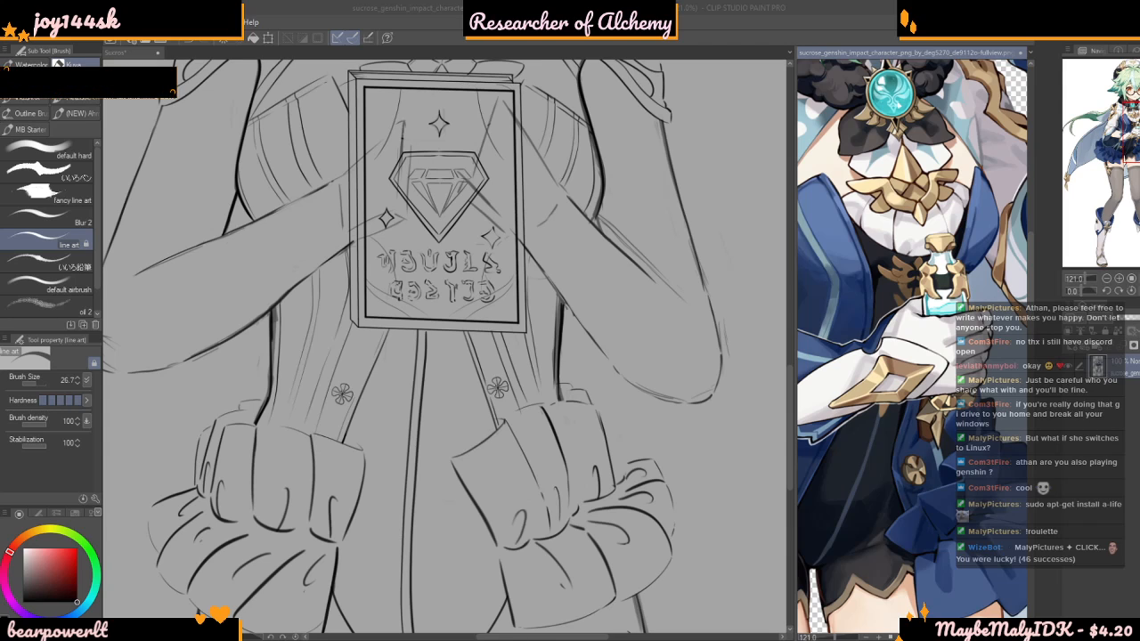
pyautogui.moveTo(880, 431); pyautogui.dragTo(879, 431)
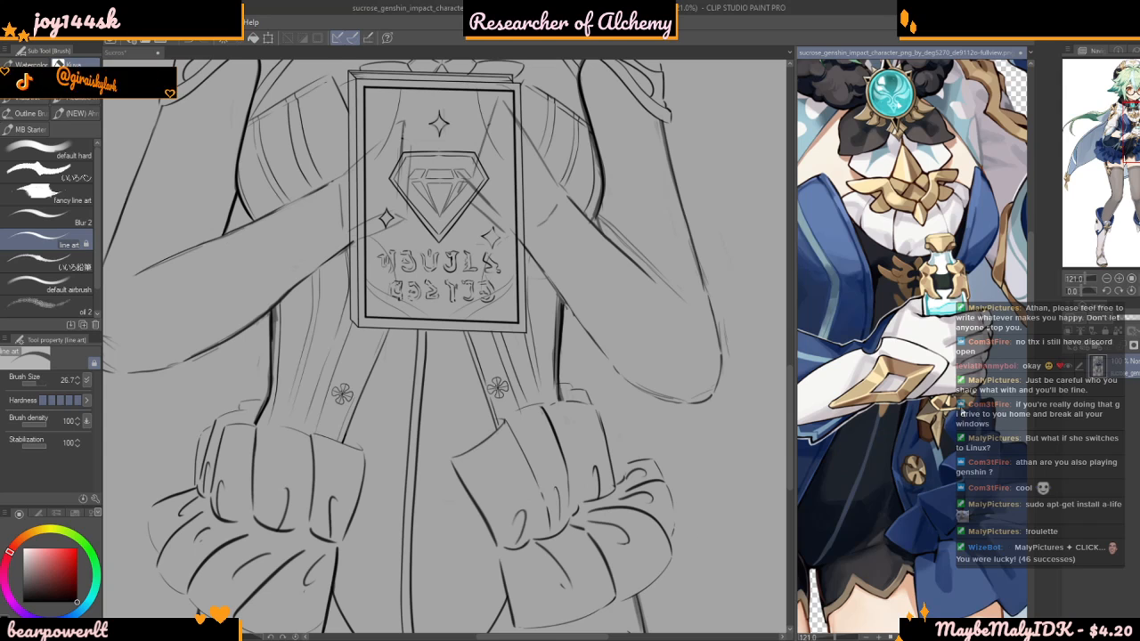
pyautogui.scroll(10, 881, 401)
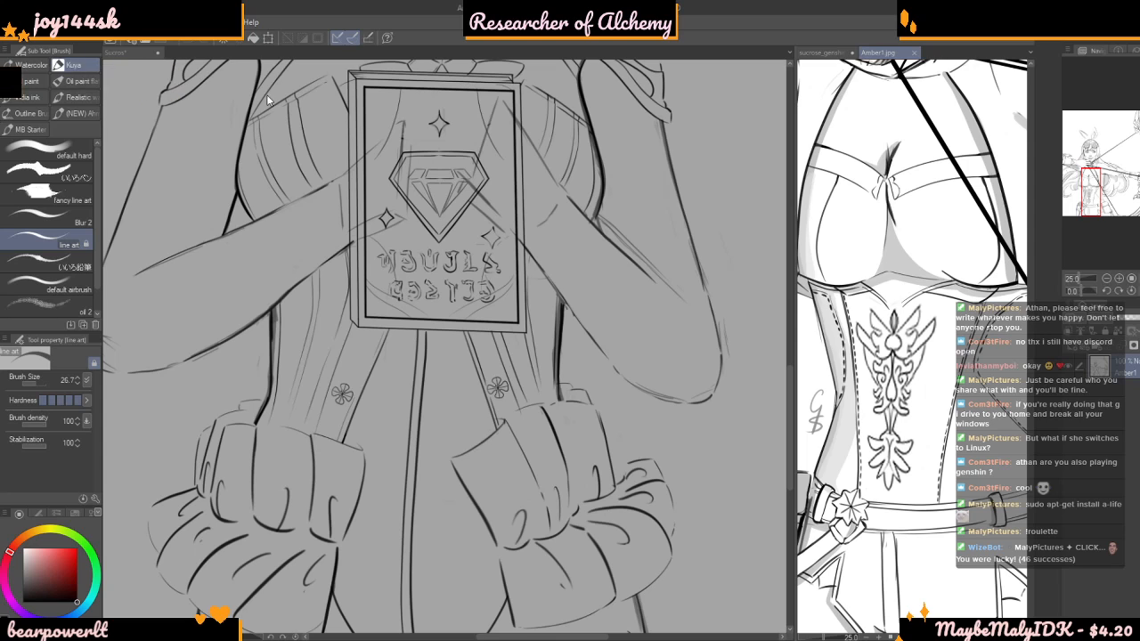
pyautogui.click(743, 385)
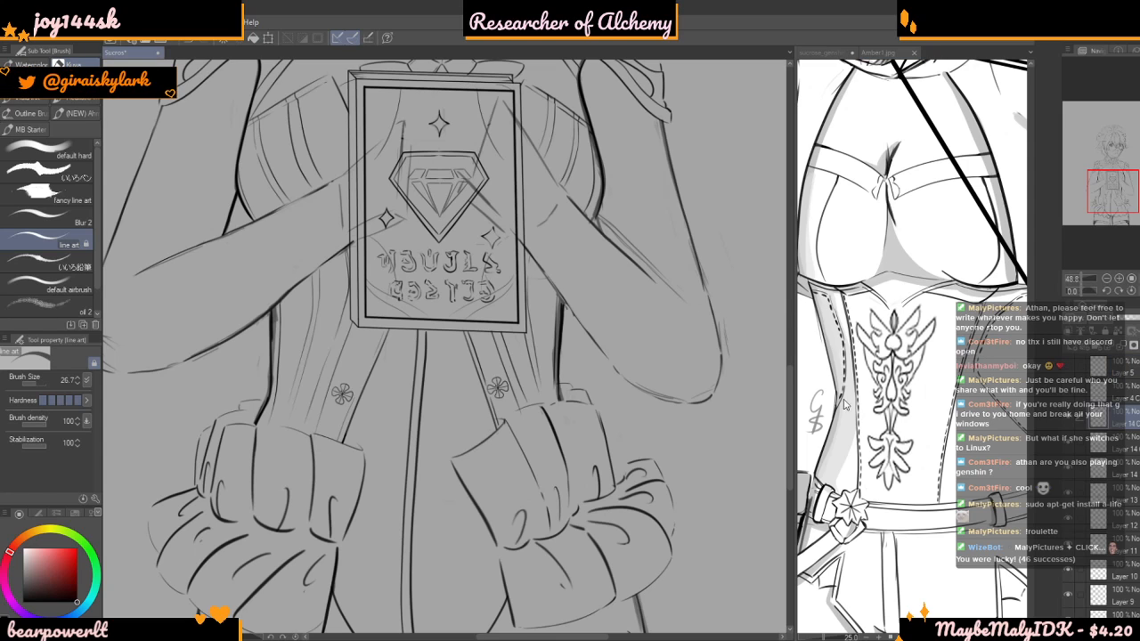
# Add a new layer and place a vertical two-line symmetrical ruler down the middle of the torso
pyautogui.click(1069, 346)
pyautogui.press('u')
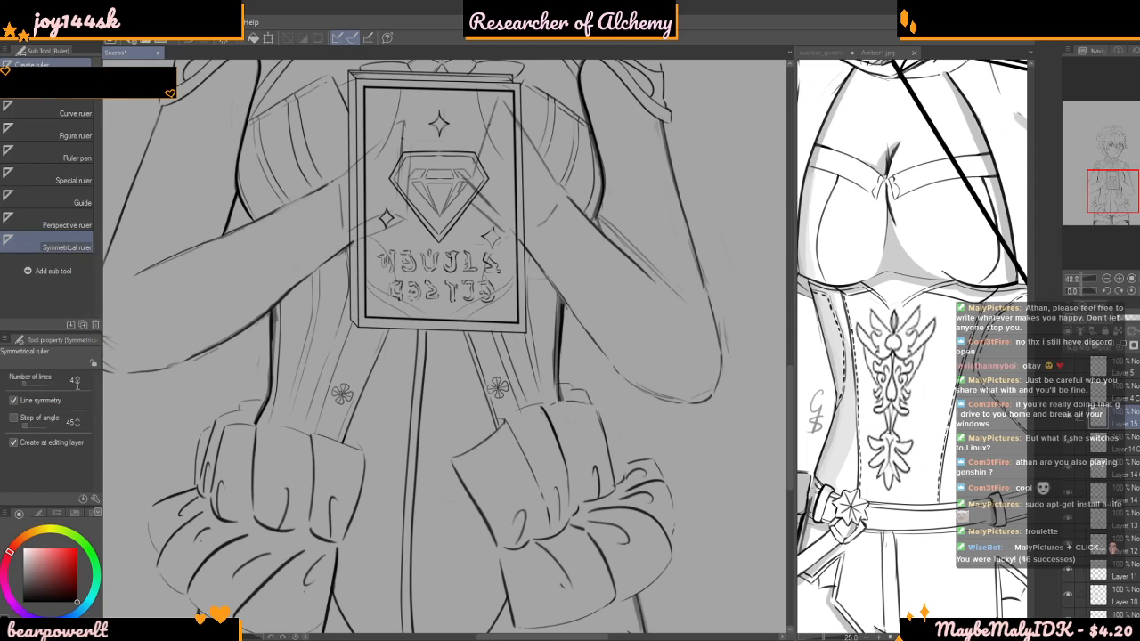
pyautogui.click(78, 383)
pyautogui.moveTo(451, 323); pyautogui.dragTo(452, 410)
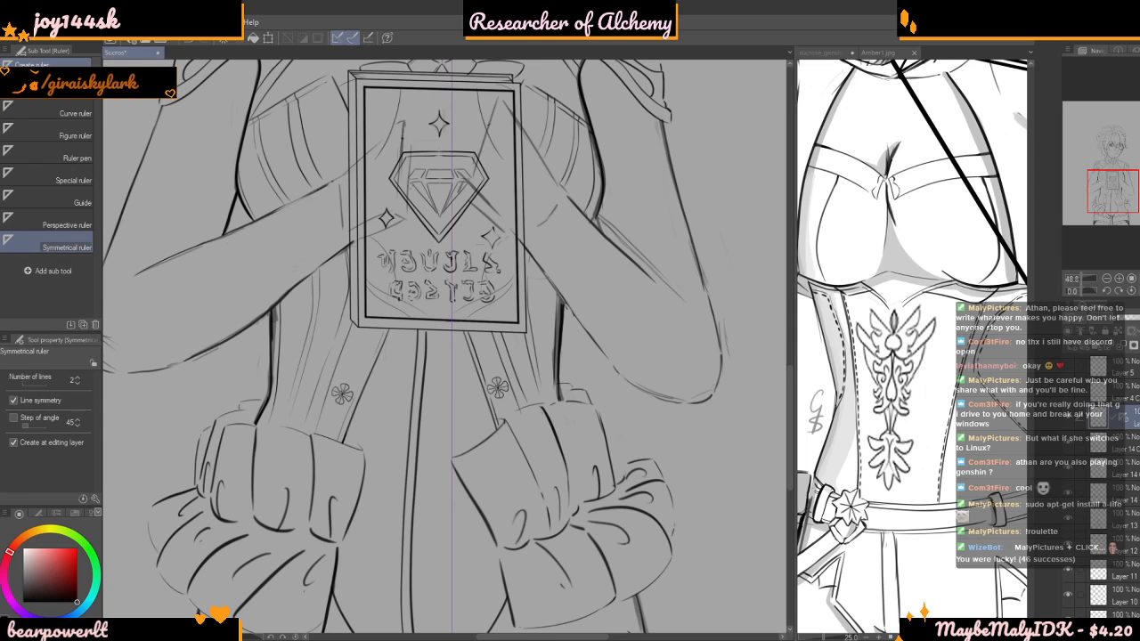
# Draw the mirrored emblem's top over the held frame's gem: a pointed petal, a heart and two pairs of wings, following the reference
pyautogui.press('b')
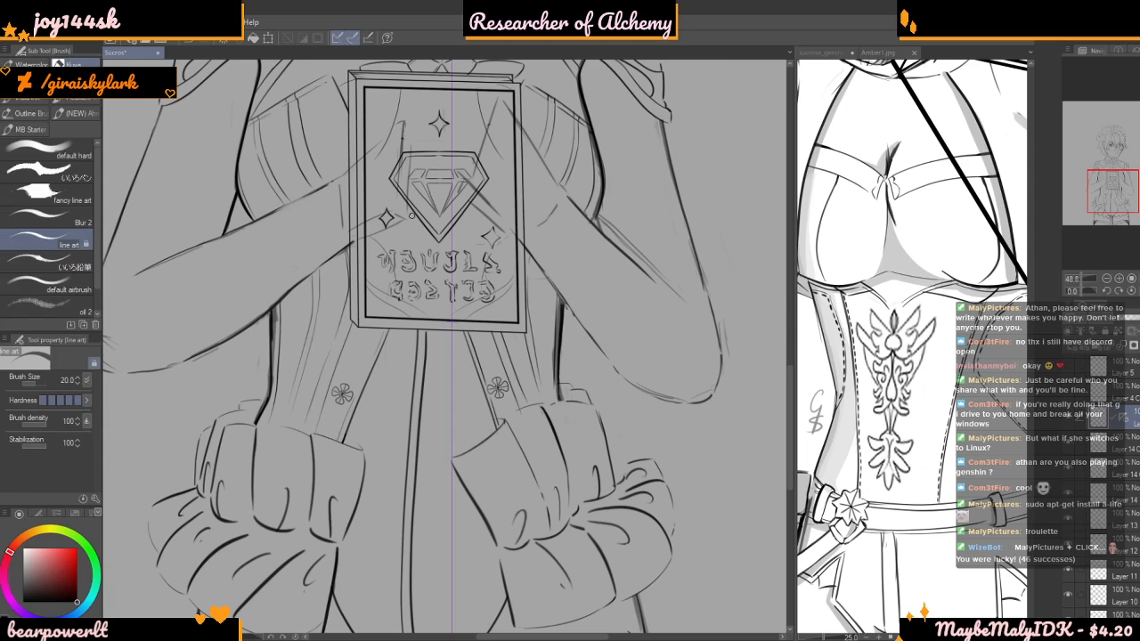
pyautogui.scroll(2, 442, 168)
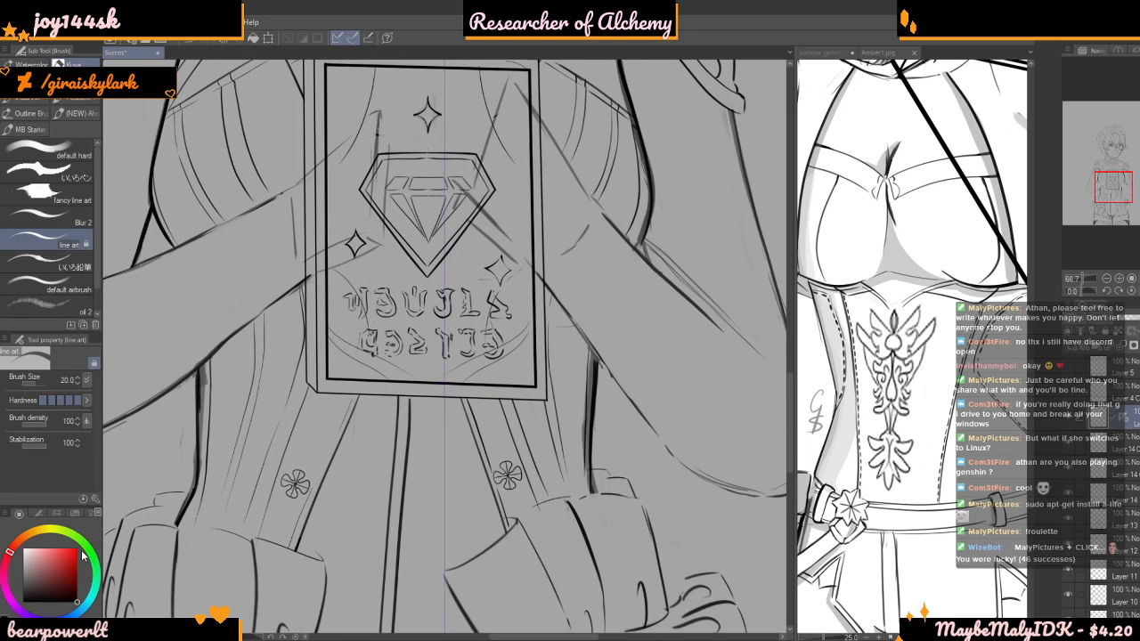
pyautogui.scroll(1, 440, 159)
pyautogui.moveTo(443, 157); pyautogui.dragTo(433, 201)
pyautogui.moveTo(451, 170)
pyautogui.mouseDown()
pyautogui.moveTo(435, 212)
pyautogui.moveTo(357, 192)
pyautogui.moveTo(362, 220)
pyautogui.moveTo(405, 245)
pyautogui.moveTo(395, 254)
pyautogui.moveTo(365, 237)
pyautogui.moveTo(368, 261)
pyautogui.moveTo(409, 269)
pyautogui.moveTo(395, 281)
pyautogui.moveTo(419, 300)
pyautogui.moveTo(445, 289)
pyautogui.moveTo(435, 243)
pyautogui.mouseUp()
pyautogui.hotkey('ctrl', 'z')
pyautogui.moveTo(443, 285)
pyautogui.mouseDown()
pyautogui.moveTo(425, 267)
pyautogui.moveTo(429, 236)
pyautogui.moveTo(443, 251)
pyautogui.mouseUp()
pyautogui.scroll(-3, 443, 251)
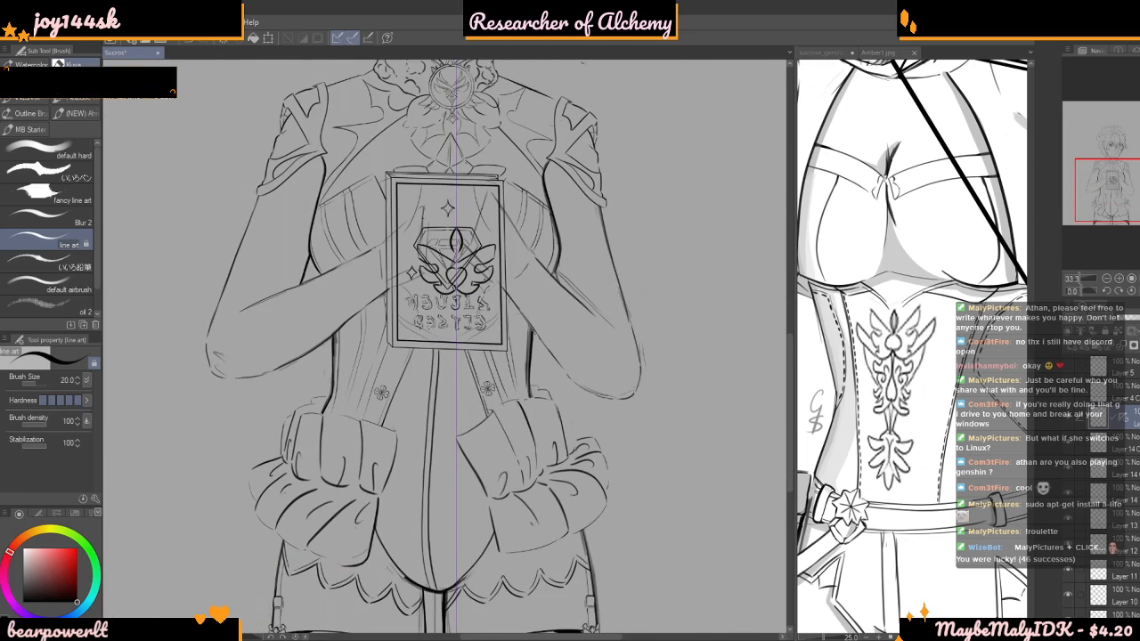
pyautogui.scroll(5, 456, 284)
pyautogui.scroll(3, 450, 249)
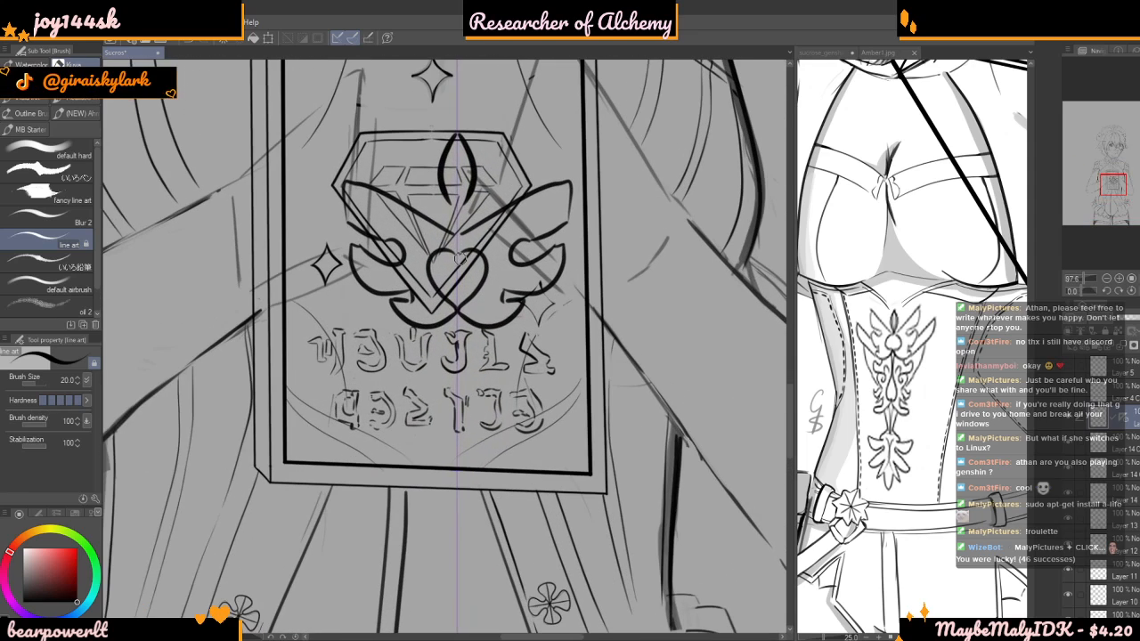
pyautogui.scroll(-4, 449, 228)
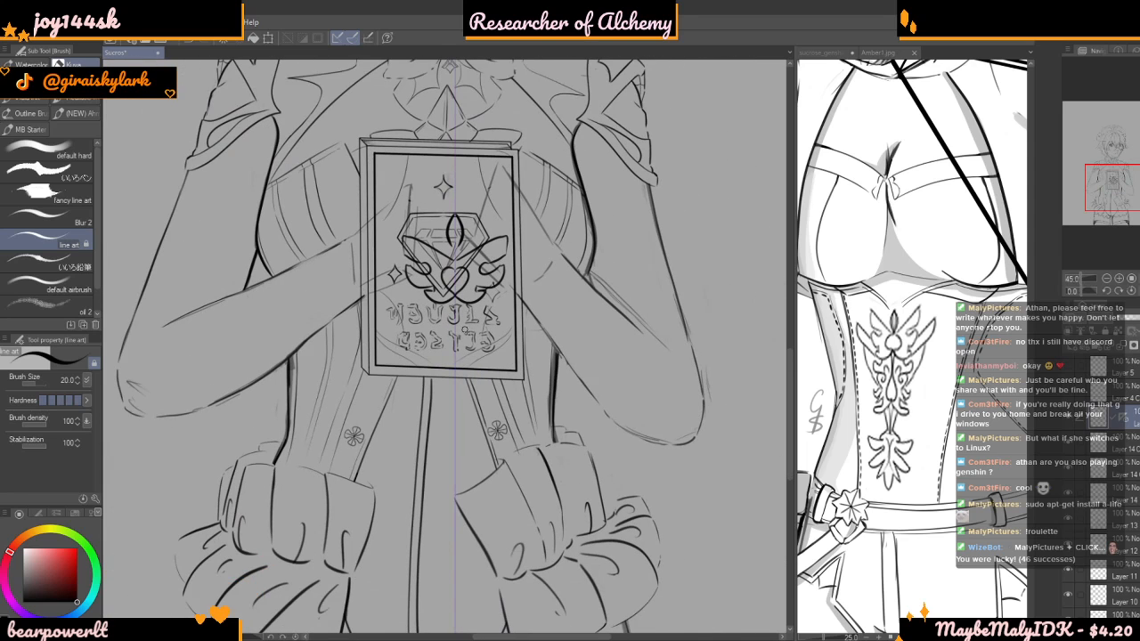
# Draw the emblem's elongated drop shape below the heart, flanked by mirrored curling scrolls and hooked lower fins
pyautogui.scroll(2, 460, 324)
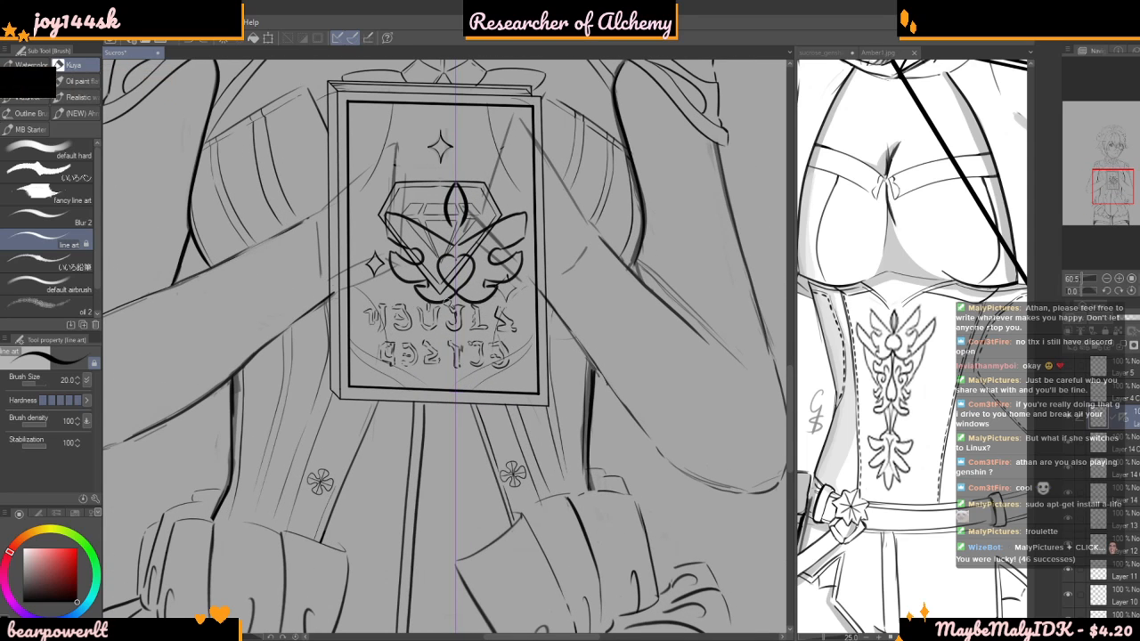
pyautogui.moveTo(451, 306); pyautogui.dragTo(446, 416)
pyautogui.scroll(3, 413, 329)
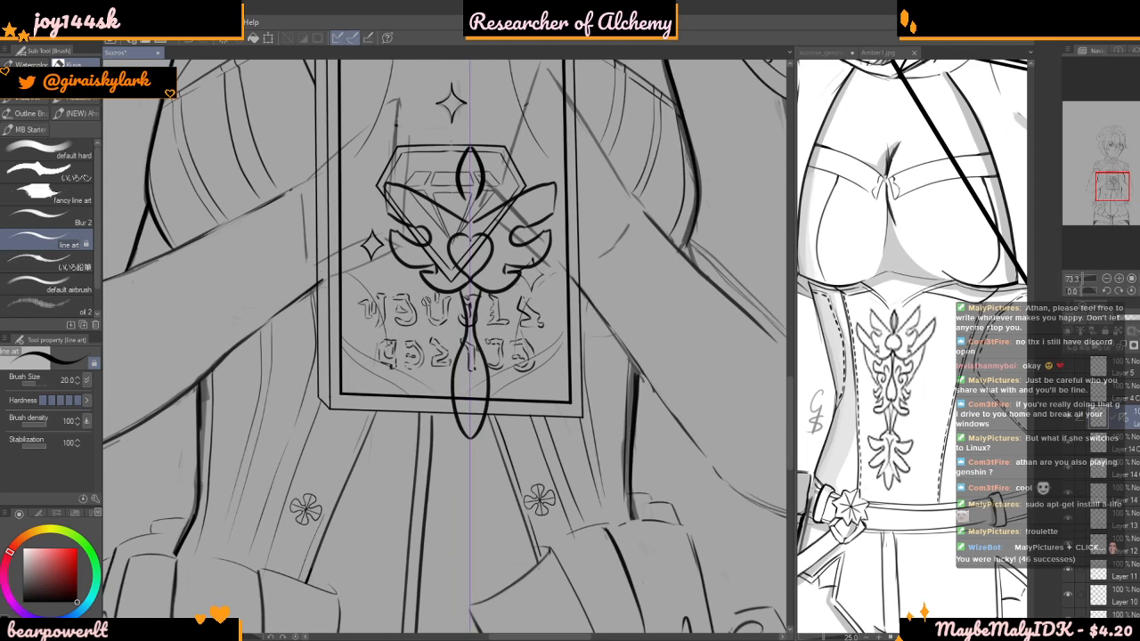
pyautogui.moveTo(440, 287)
pyautogui.mouseDown()
pyautogui.moveTo(435, 312)
pyautogui.moveTo(411, 301)
pyautogui.moveTo(405, 337)
pyautogui.moveTo(442, 344)
pyautogui.moveTo(455, 378)
pyautogui.moveTo(403, 362)
pyautogui.moveTo(424, 383)
pyautogui.mouseUp()
pyautogui.scroll(-1, 423, 355)
pyautogui.hotkey('ctrl', 'z')
pyautogui.moveTo(409, 345)
pyautogui.mouseDown()
pyautogui.moveTo(438, 403)
pyautogui.moveTo(420, 458)
pyautogui.moveTo(432, 450)
pyautogui.moveTo(432, 470)
pyautogui.moveTo(409, 487)
pyautogui.moveTo(417, 504)
pyautogui.moveTo(474, 465)
pyautogui.mouseUp()
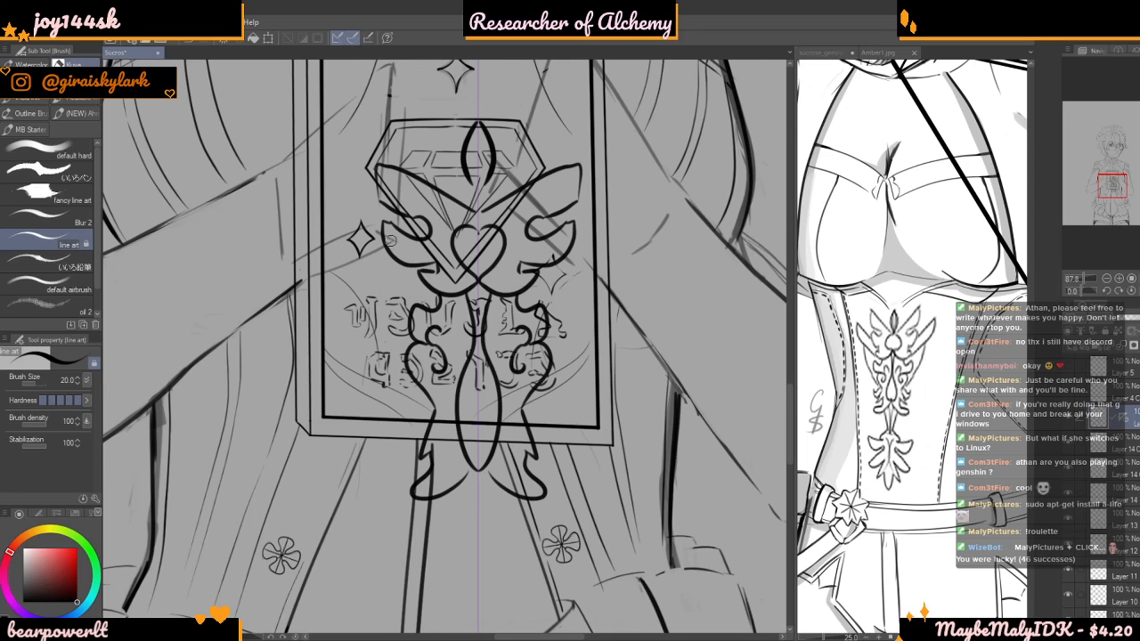
# Add the emblem's outer wing feathers, side curves and small pointed fins near the frame's lower edge
pyautogui.scroll(1, 395, 241)
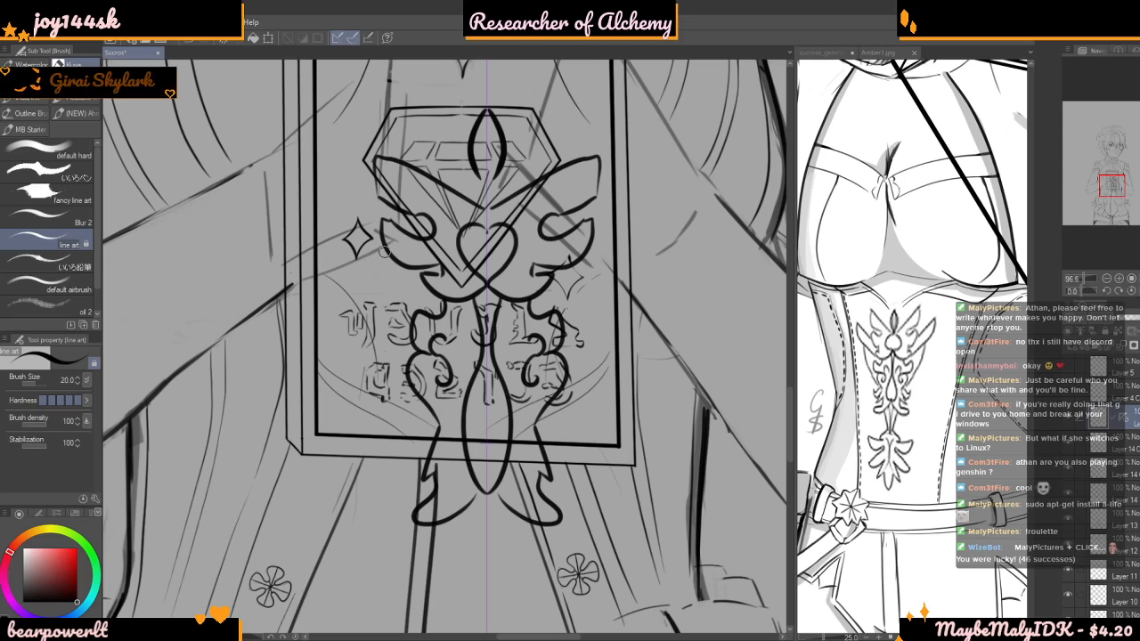
pyautogui.moveTo(336, 188); pyautogui.dragTo(332, 187)
pyautogui.hotkey('ctrl', 'z')
pyautogui.moveTo(381, 233)
pyautogui.mouseDown()
pyautogui.moveTo(343, 195)
pyautogui.moveTo(349, 234)
pyautogui.moveTo(422, 309)
pyautogui.mouseUp()
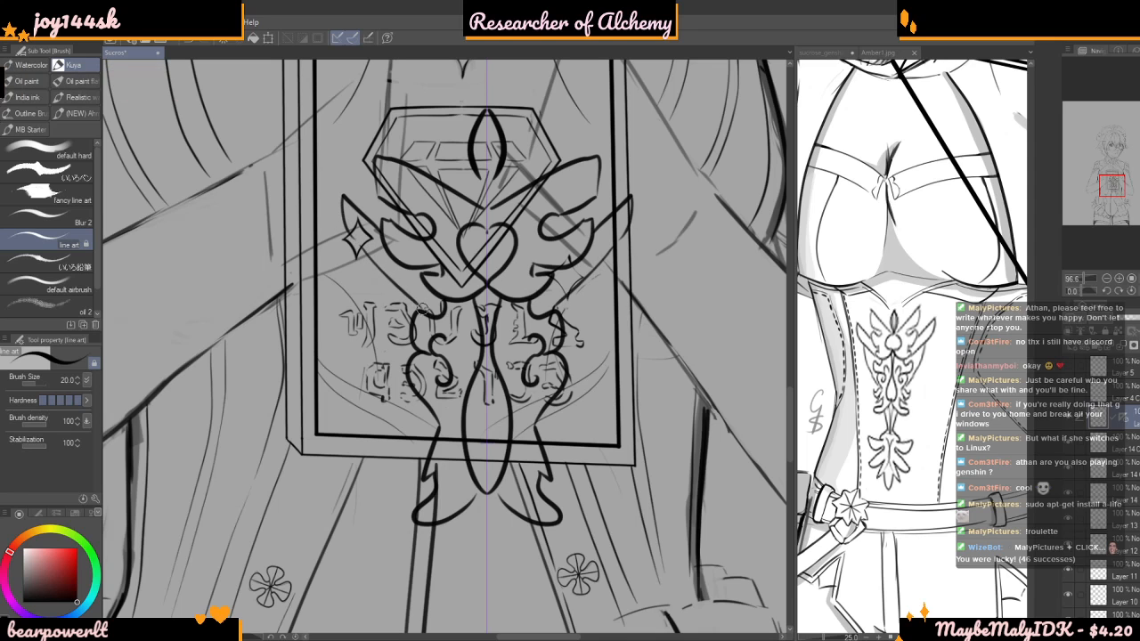
pyautogui.moveTo(367, 257); pyautogui.dragTo(395, 345)
pyautogui.scroll(-5, 503, 237)
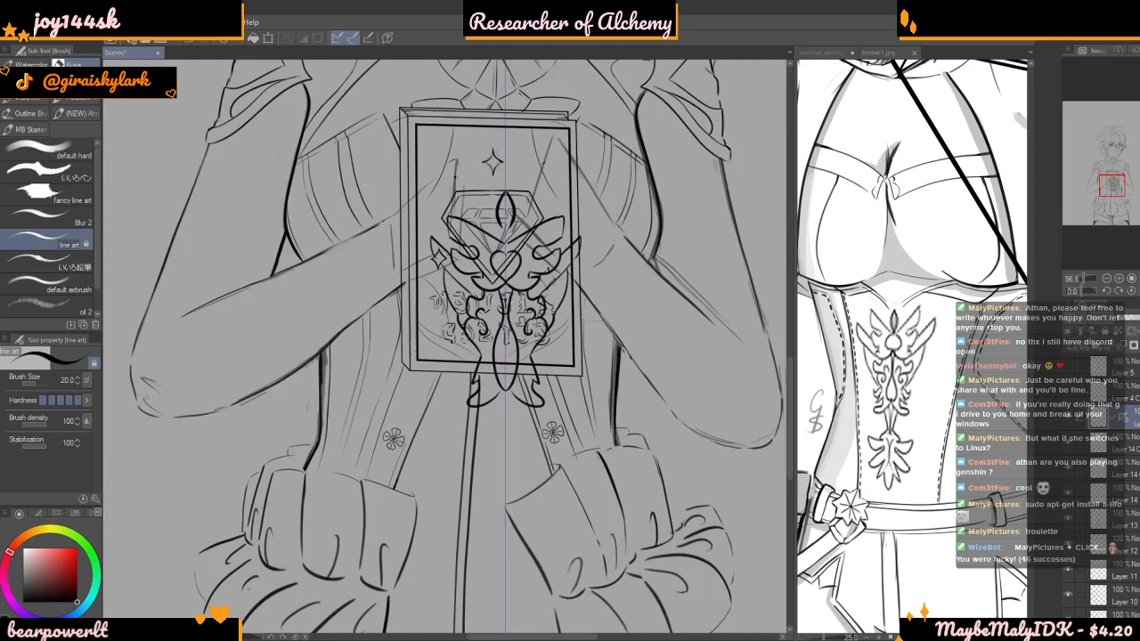
pyautogui.scroll(8, 524, 346)
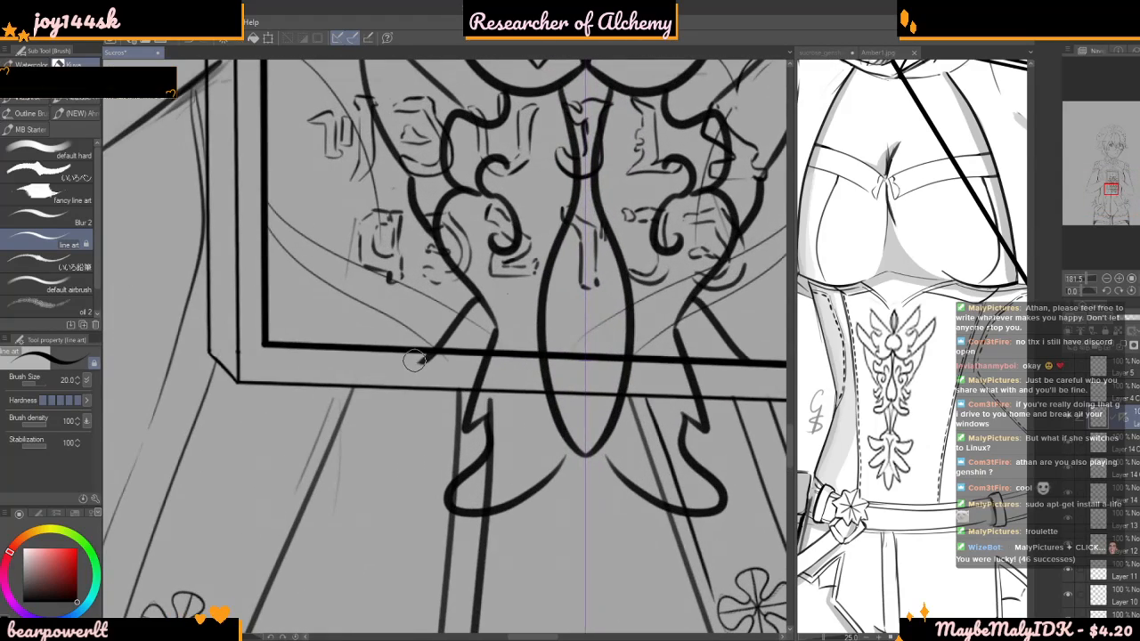
pyautogui.scroll(-4, 461, 395)
pyautogui.scroll(-3, 478, 305)
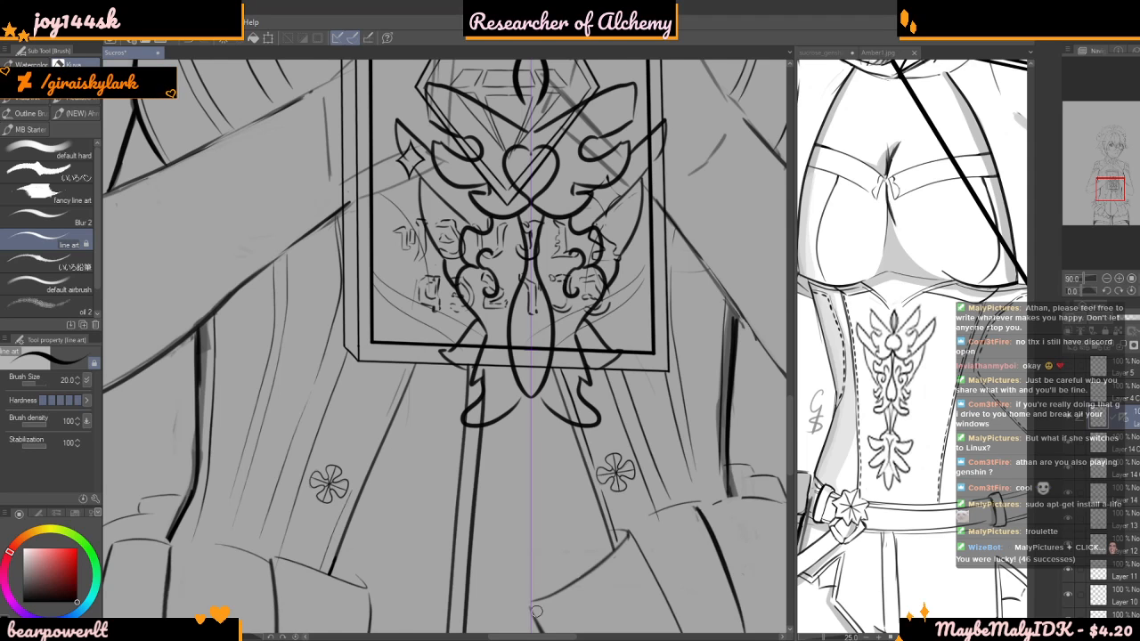
# Draw the emblem's tapering stem below the drop shape and end it with a mirrored leaf-shaped finial
pyautogui.scroll(-5, 529, 331)
pyautogui.moveTo(545, 410); pyautogui.dragTo(535, 339)
pyautogui.scroll(3, 535, 337)
pyautogui.scroll(2, 533, 337)
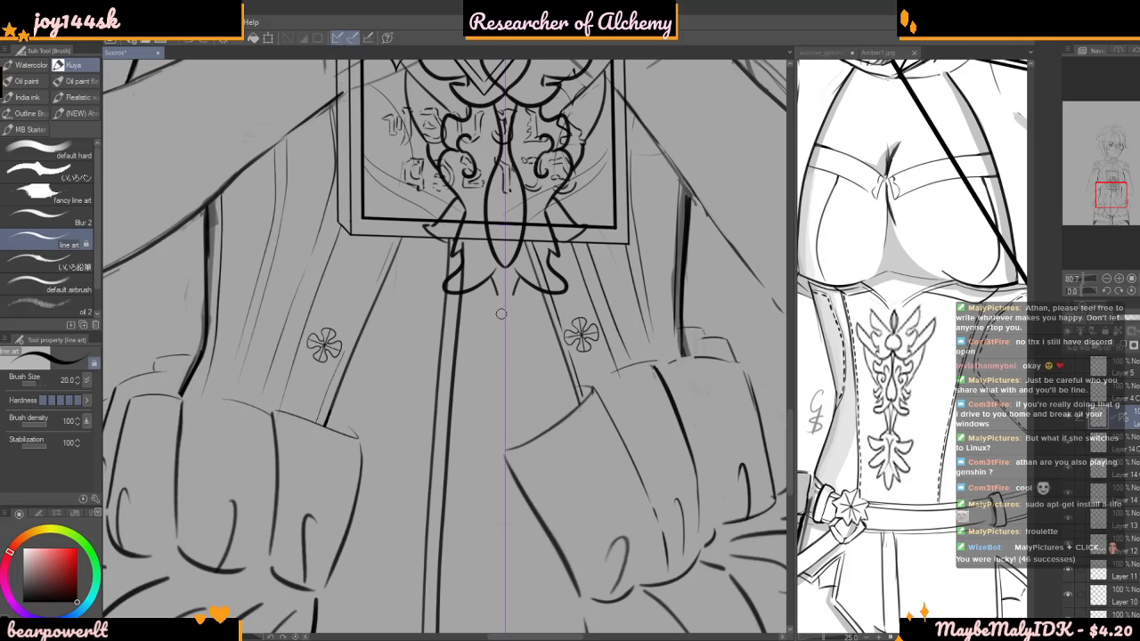
pyautogui.moveTo(499, 306); pyautogui.dragTo(505, 369)
pyautogui.moveTo(475, 287); pyautogui.dragTo(494, 356)
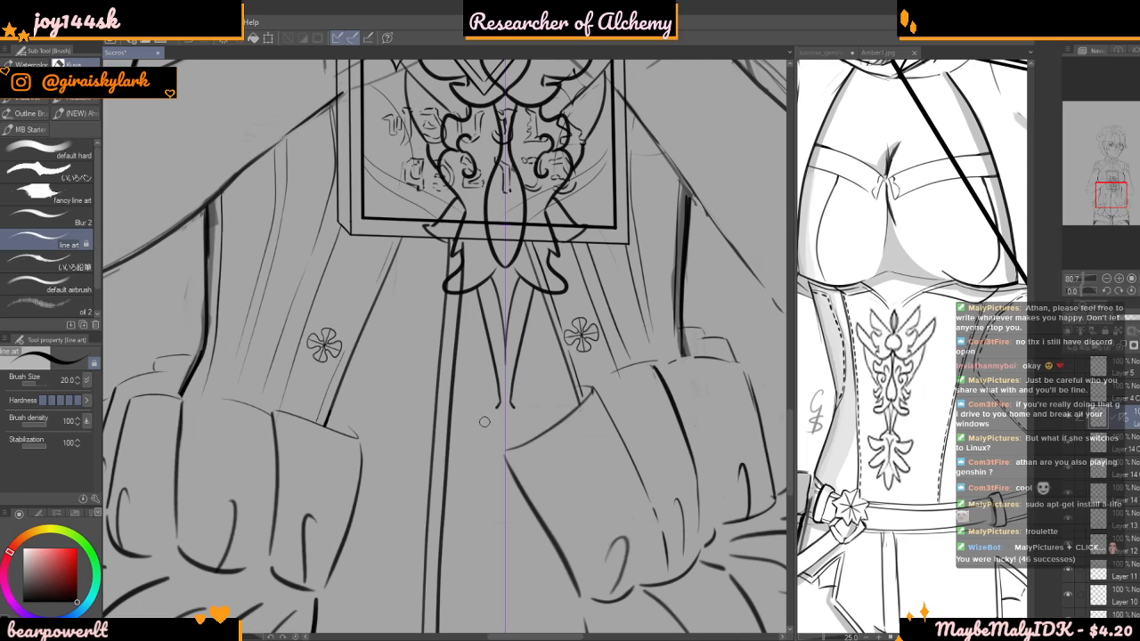
pyautogui.moveTo(487, 433)
pyautogui.mouseDown()
pyautogui.moveTo(432, 436)
pyautogui.moveTo(452, 466)
pyautogui.moveTo(481, 457)
pyautogui.moveTo(448, 504)
pyautogui.moveTo(487, 492)
pyautogui.moveTo(478, 520)
pyautogui.moveTo(492, 510)
pyautogui.moveTo(500, 559)
pyautogui.mouseUp()
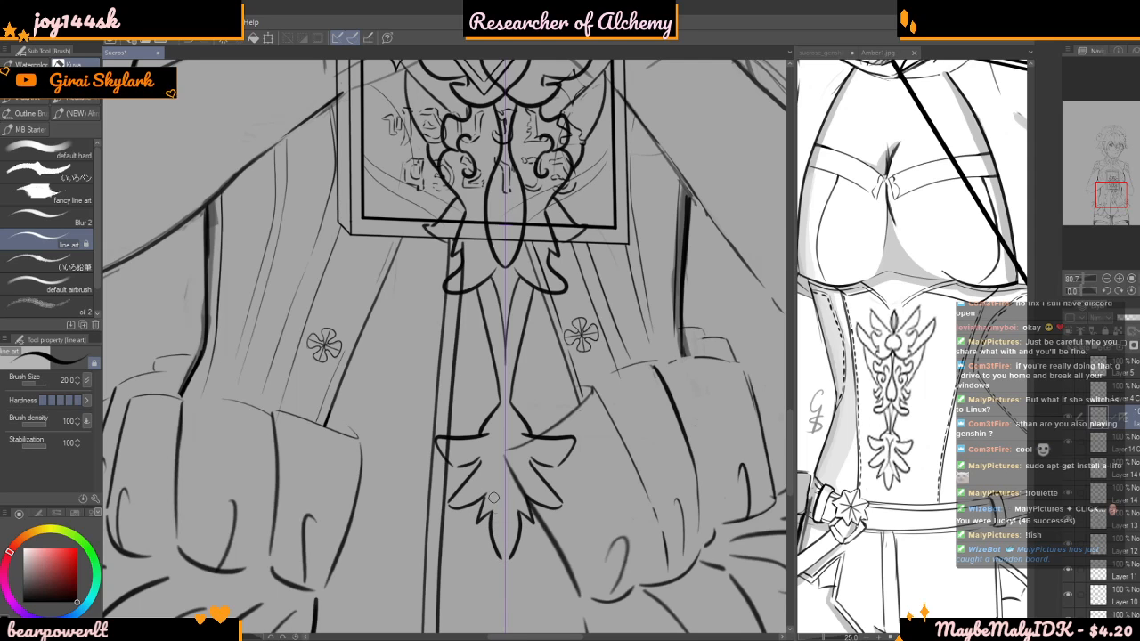
pyautogui.scroll(-5, 497, 440)
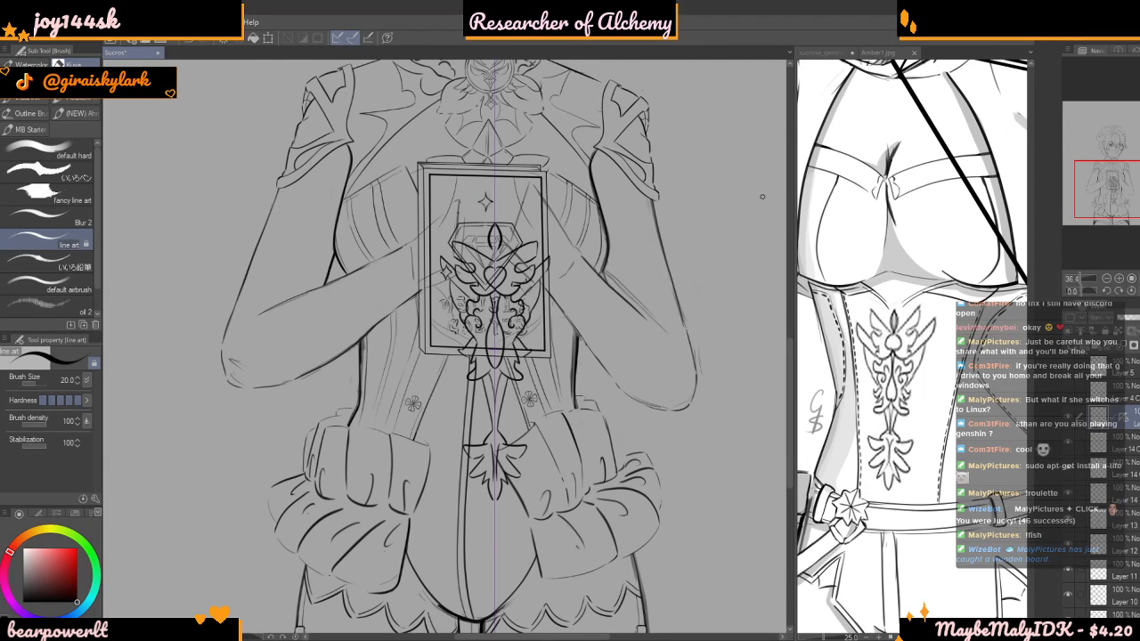
pyautogui.scroll(-1, 780, 182)
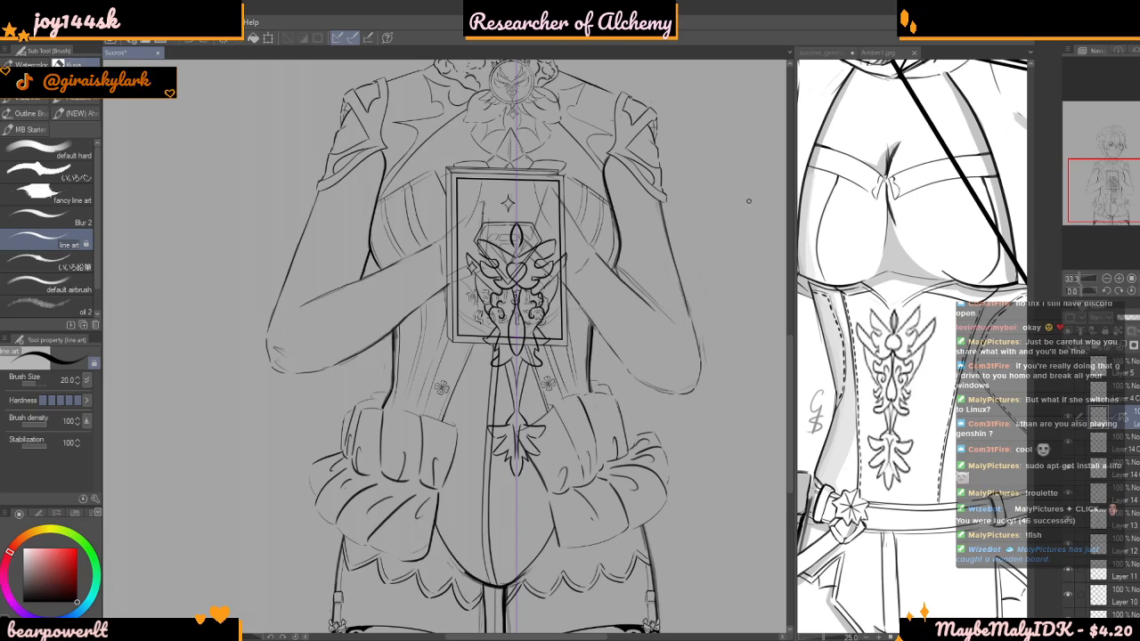
# Switch the reference view to the Sucrose artwork and delete the symmetry ruler from the emblem layer
pyautogui.click(809, 52)
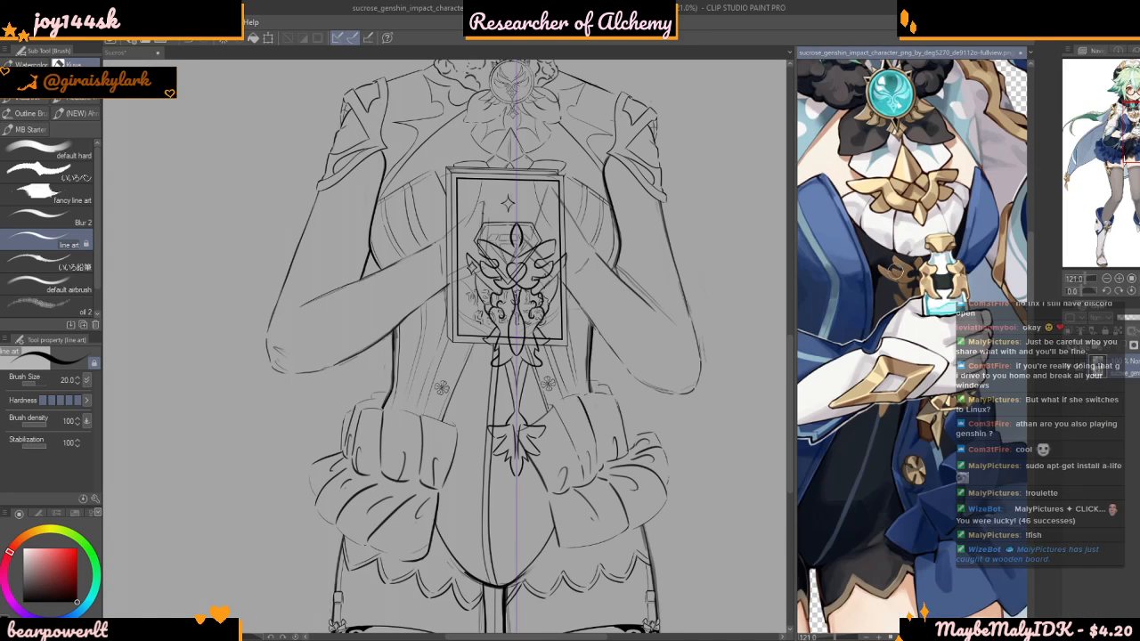
pyautogui.scroll(1, 820, 312)
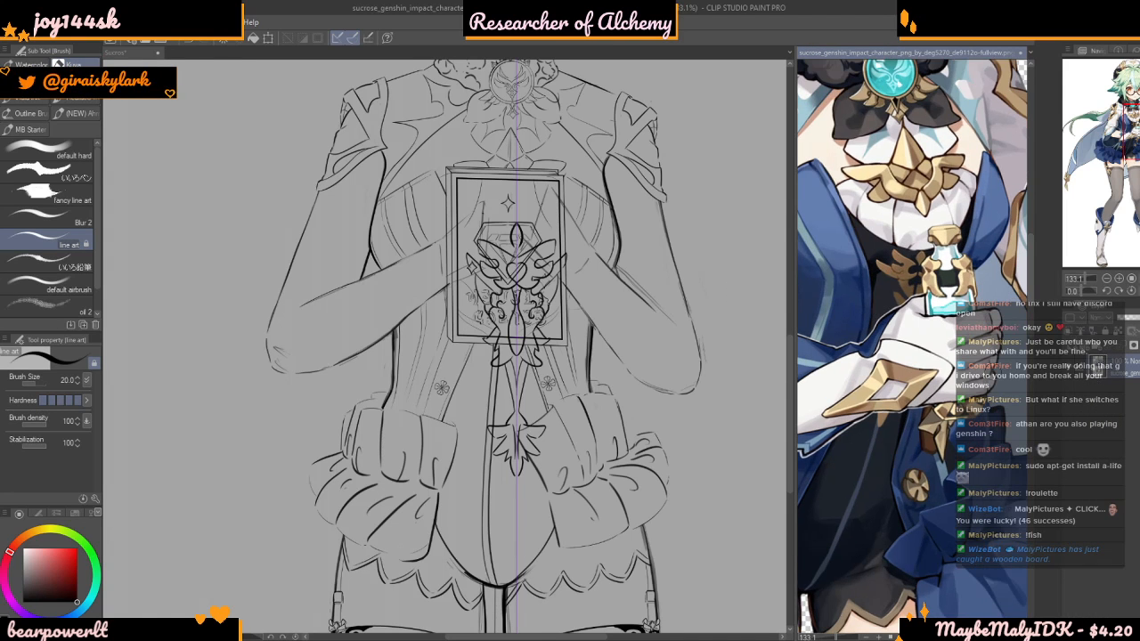
pyautogui.click(677, 355)
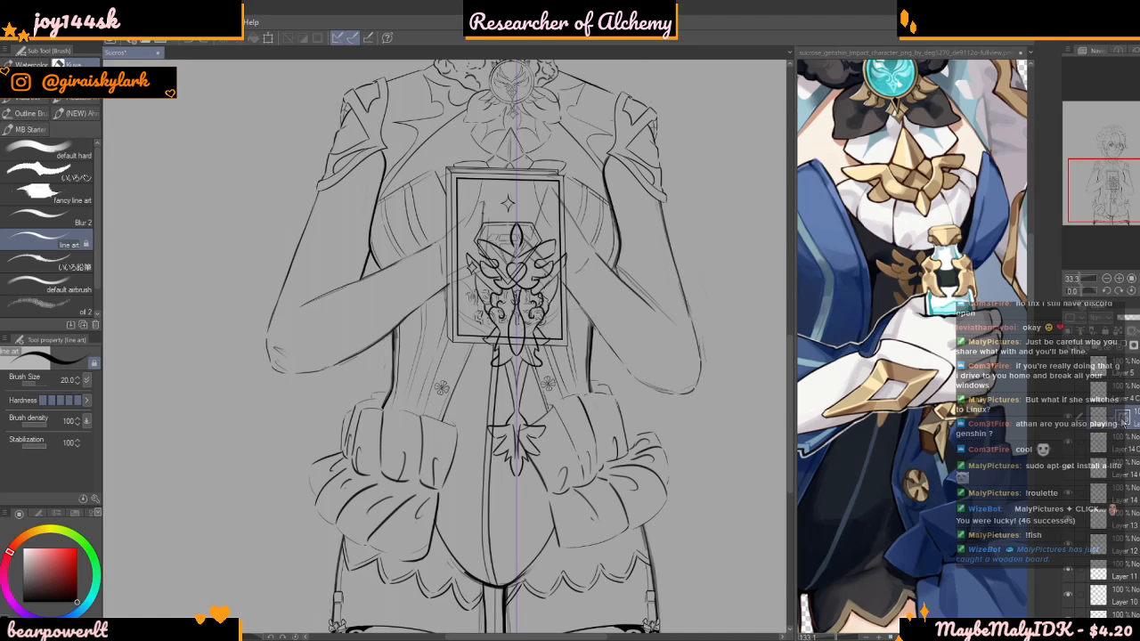
pyautogui.press('Delete')
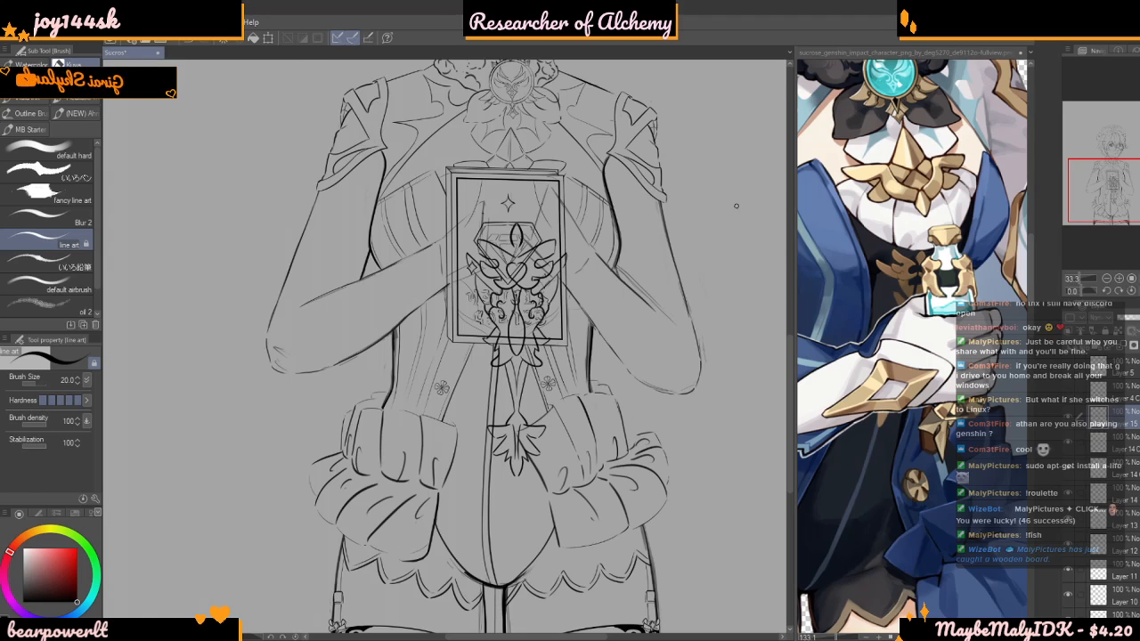
# Transform the emblem to 99% scale, tilt it slightly and reposition it to follow the torso's centre line
pyautogui.hotkey('ctrl', 't')
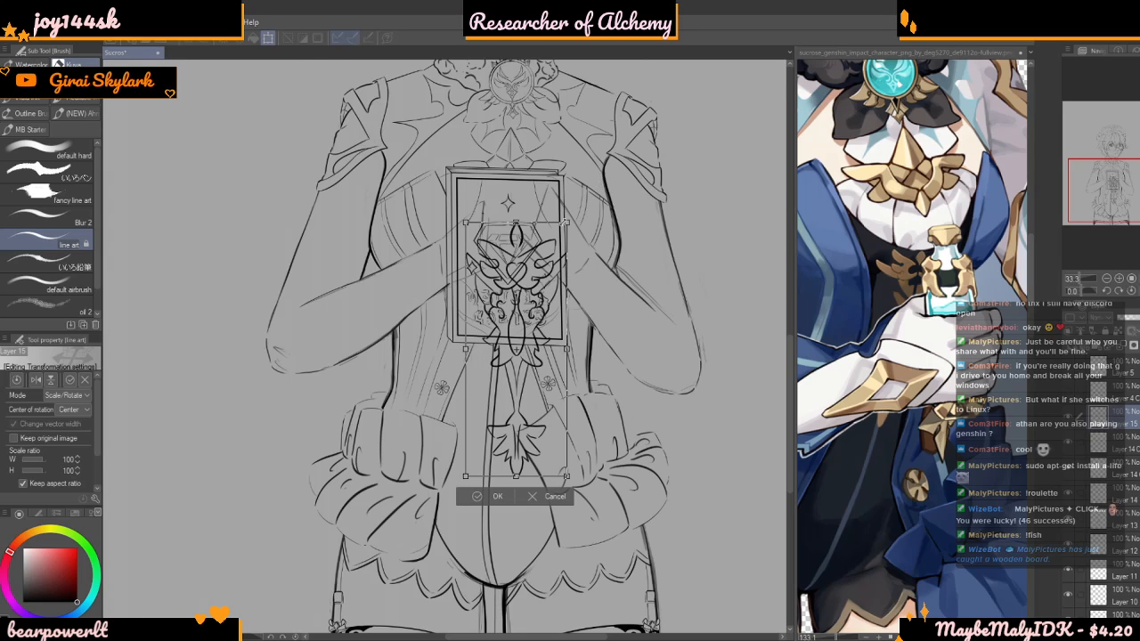
pyautogui.moveTo(567, 222); pyautogui.dragTo(557, 244)
pyautogui.moveTo(520, 306); pyautogui.dragTo(510, 263)
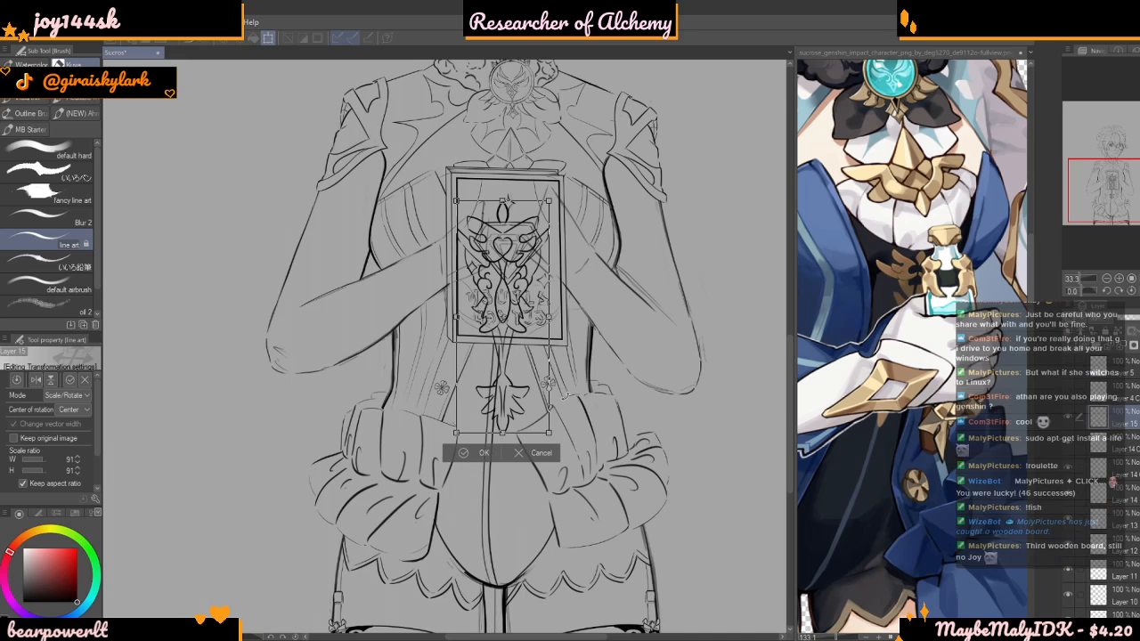
pyautogui.moveTo(555, 436); pyautogui.dragTo(524, 433)
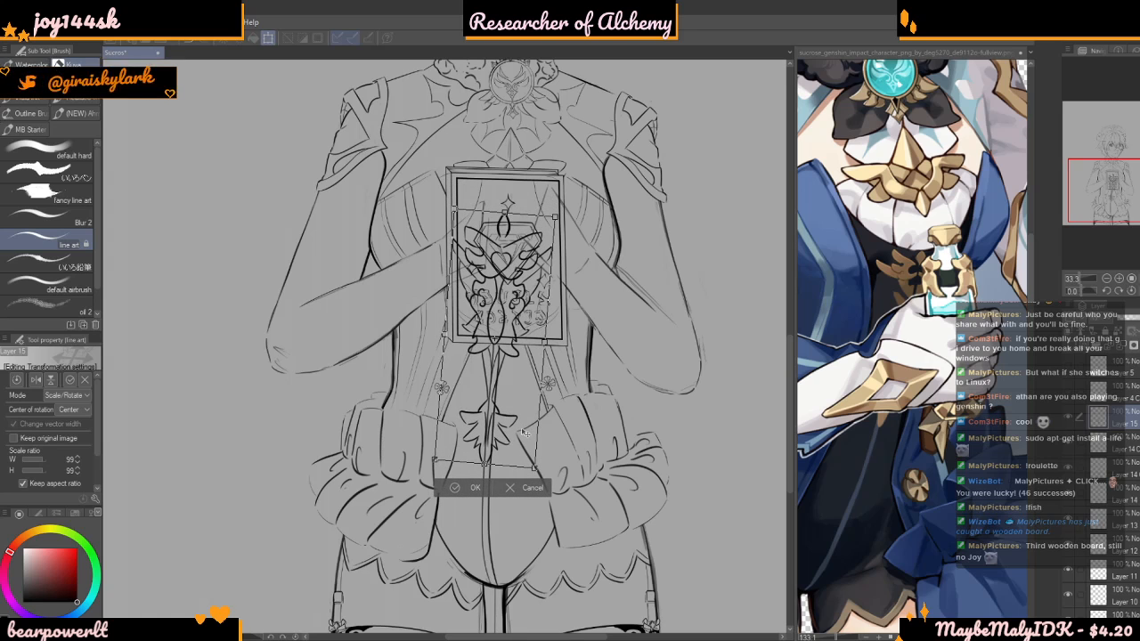
pyautogui.moveTo(528, 350)
pyautogui.mouseDown()
pyautogui.moveTo(528, 336)
pyautogui.moveTo(531, 347)
pyautogui.mouseUp()
pyautogui.moveTo(602, 321); pyautogui.dragTo(603, 318)
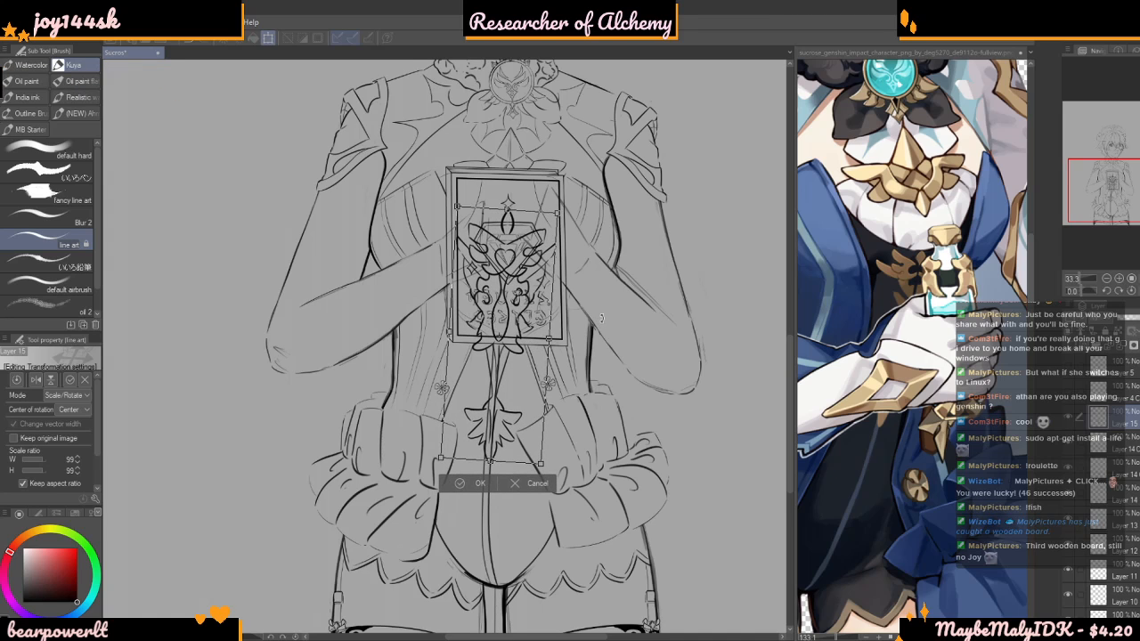
pyautogui.moveTo(546, 353); pyautogui.dragTo(597, 330)
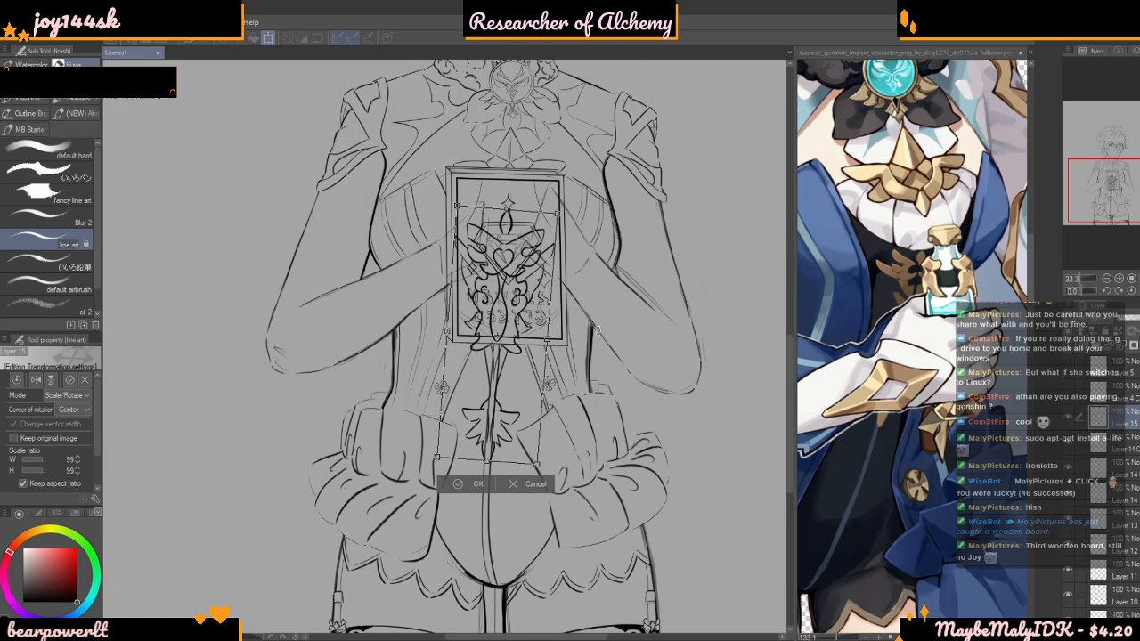
pyautogui.press('Return')
# Duplicate the emblem layer as a backup, hide the copy and return to the original Layer 15
pyautogui.scroll(2, 597, 331)
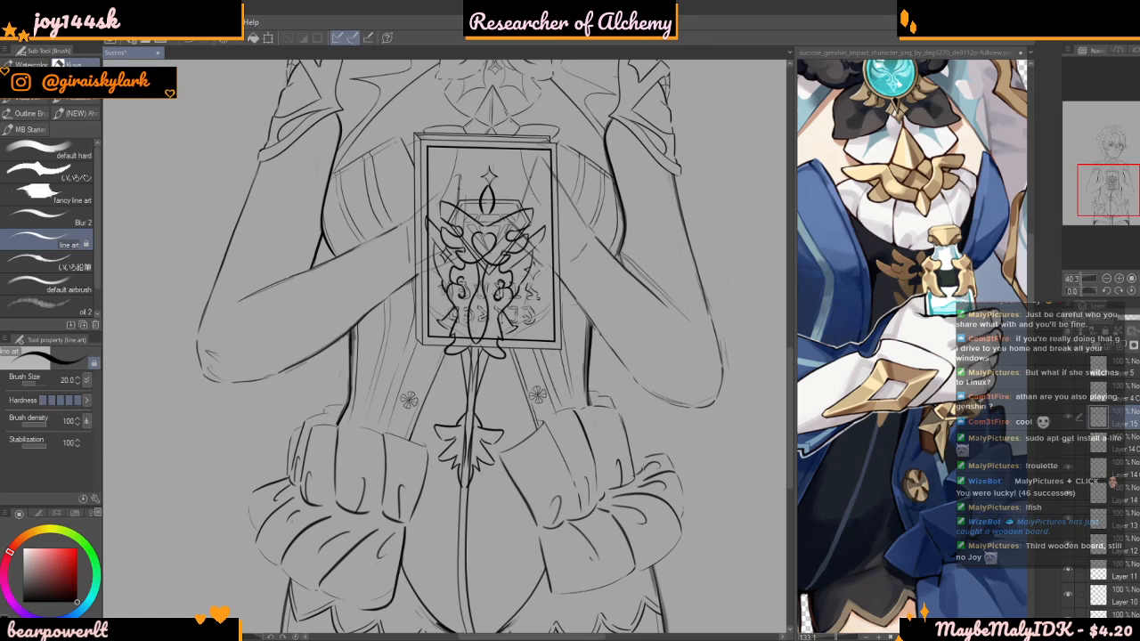
pyautogui.hotkey('ctrl', 'v')
pyautogui.click(1069, 417)
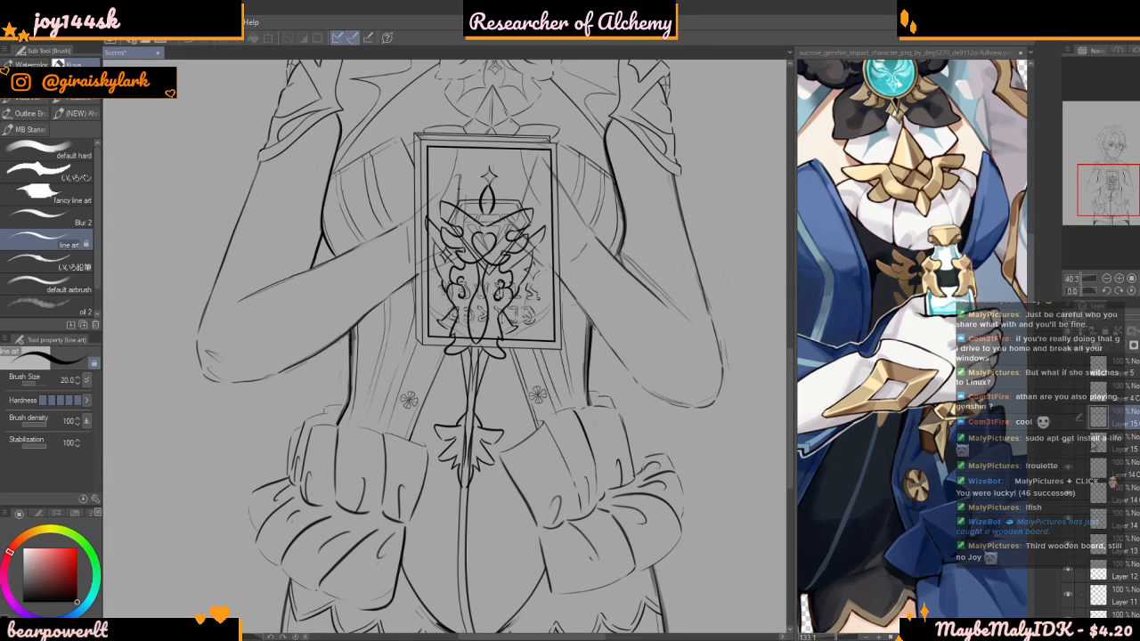
pyautogui.click(1097, 444)
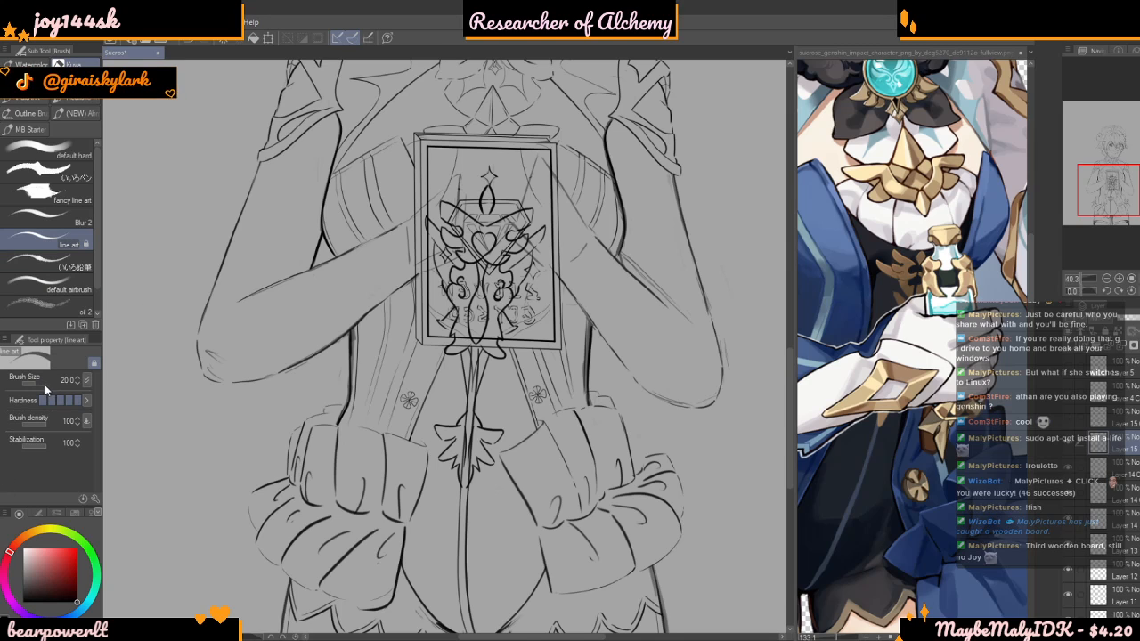
# Erase the emblem parts overlapping the held frame, using brush size 160 for the bulk and 34.4 along the lower edge
pyautogui.moveTo(37, 381); pyautogui.dragTo(40, 381)
pyautogui.scroll(5, 446, 198)
pyautogui.moveTo(512, 191)
pyautogui.mouseDown()
pyautogui.moveTo(505, 271)
pyautogui.moveTo(547, 182)
pyautogui.moveTo(554, 338)
pyautogui.moveTo(603, 225)
pyautogui.moveTo(603, 153)
pyautogui.moveTo(559, 207)
pyautogui.moveTo(478, 228)
pyautogui.moveTo(478, 151)
pyautogui.moveTo(409, 306)
pyautogui.moveTo(444, 378)
pyautogui.moveTo(466, 340)
pyautogui.moveTo(585, 290)
pyautogui.moveTo(524, 374)
pyautogui.moveTo(496, 392)
pyautogui.mouseUp()
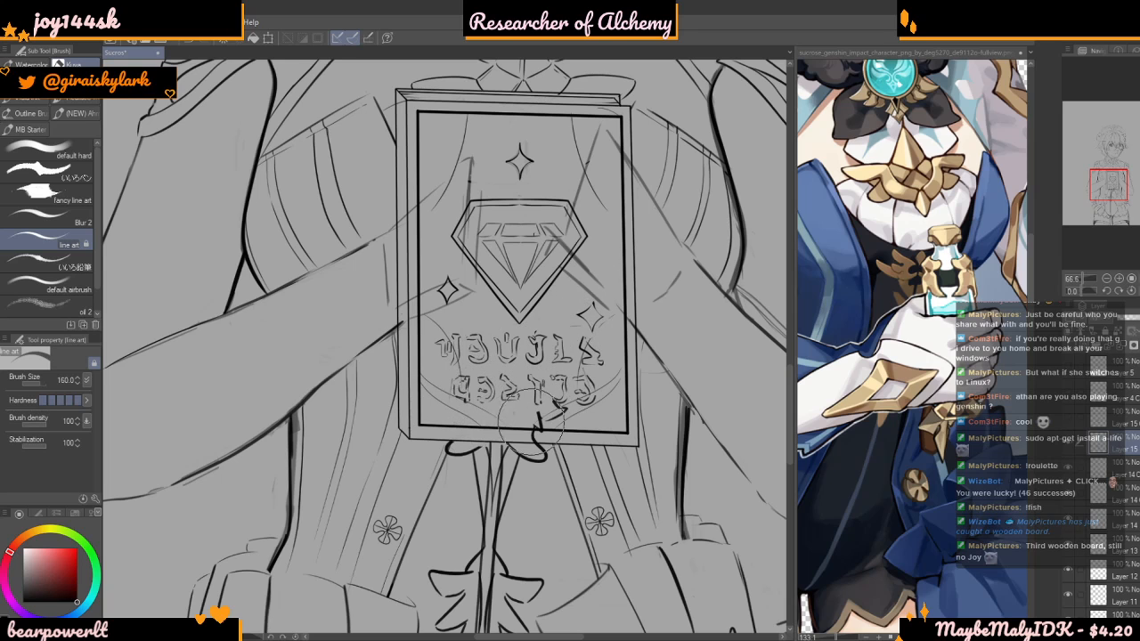
pyautogui.scroll(1, 514, 409)
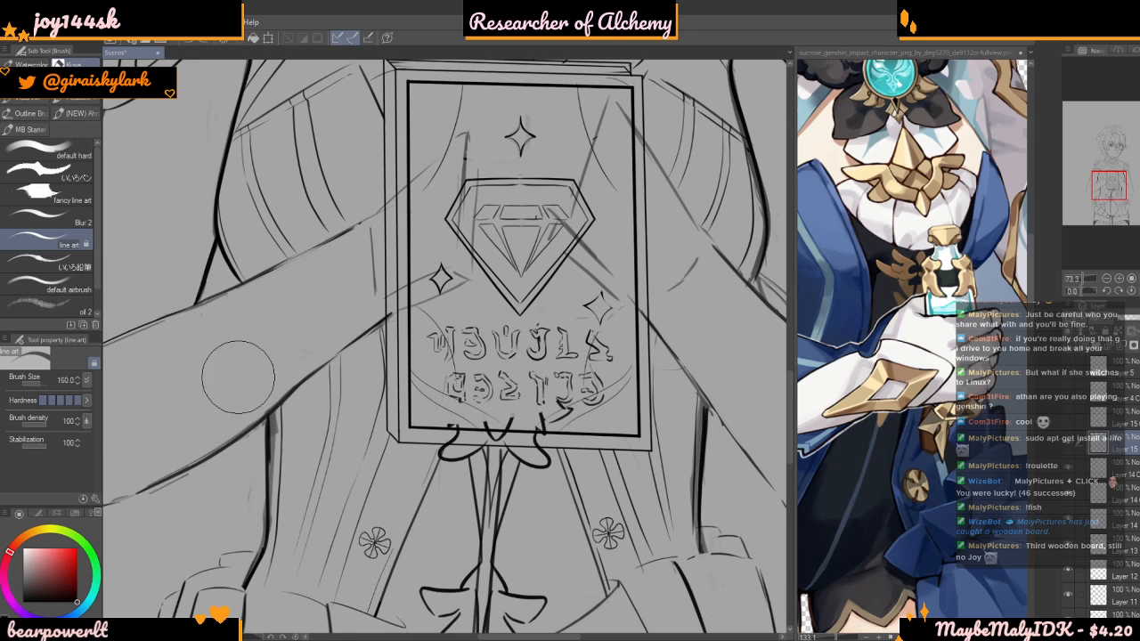
pyautogui.click(48, 384)
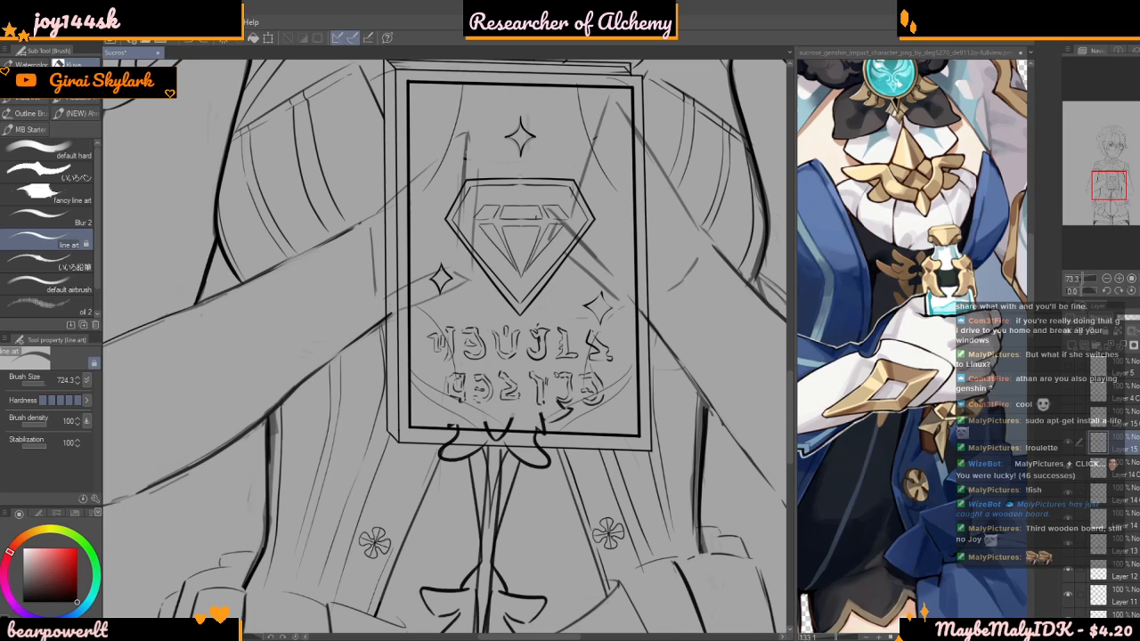
pyautogui.scroll(3, 465, 381)
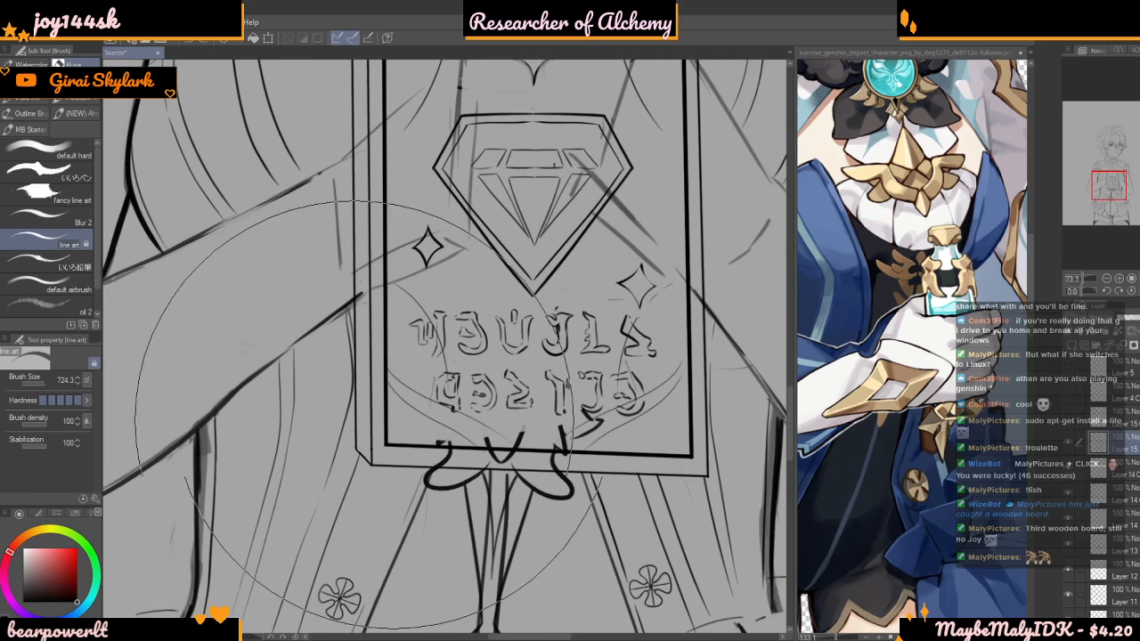
pyautogui.scroll(2, 516, 455)
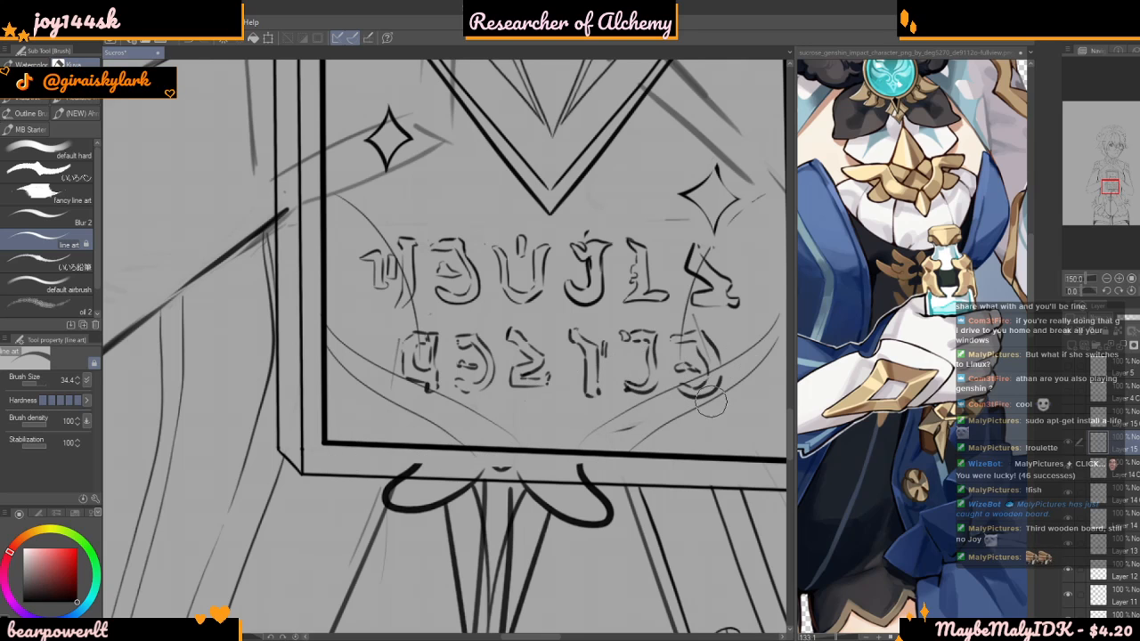
pyautogui.scroll(1, 415, 468)
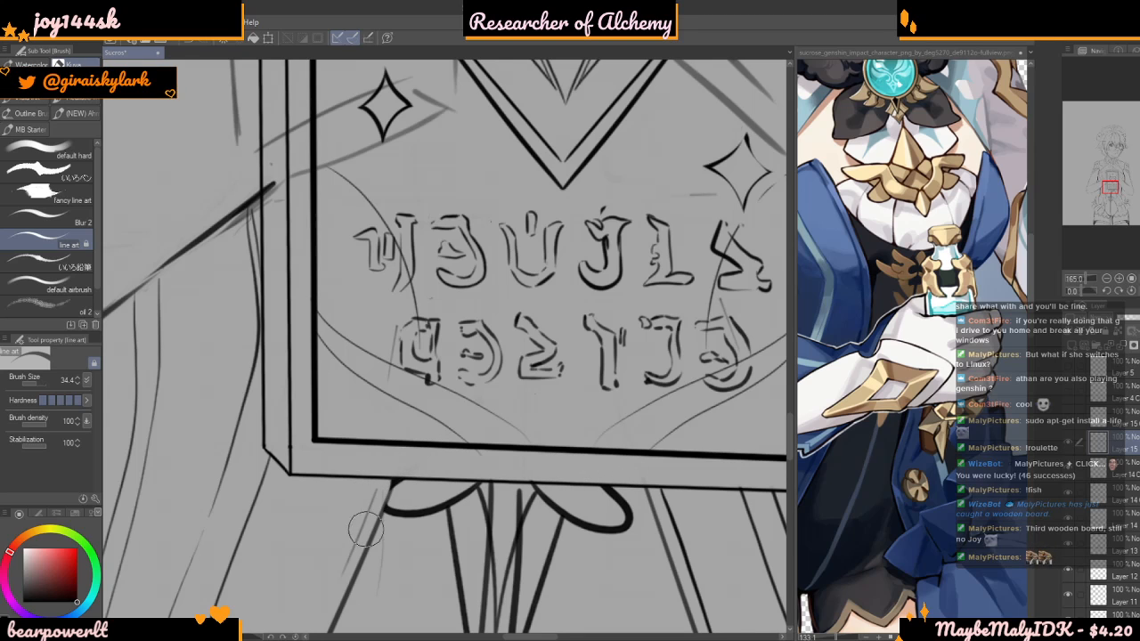
pyautogui.scroll(-1, 374, 481)
pyautogui.scroll(-3, 453, 345)
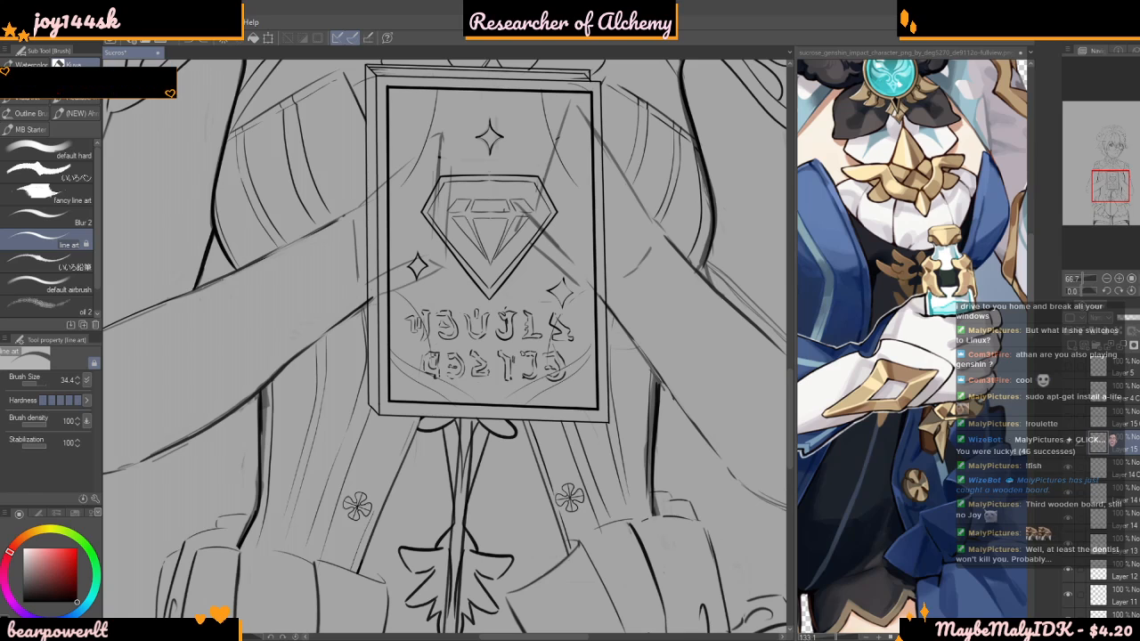
# Find the layer holding the torso's centre seam and erase the seam lines running through the emblem's stem and finial
pyautogui.moveTo(487, 259)
pyautogui.mouseDown()
pyautogui.moveTo(505, 241)
pyautogui.moveTo(523, 69)
pyautogui.mouseUp()
pyautogui.scroll(1, 522, 69)
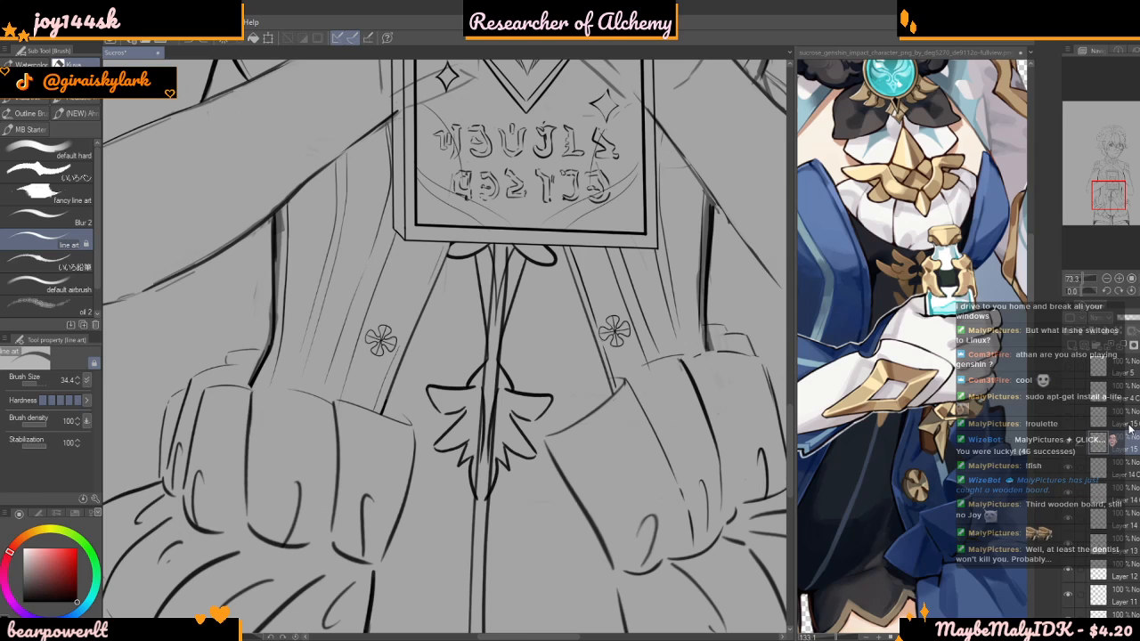
pyautogui.click(1094, 475)
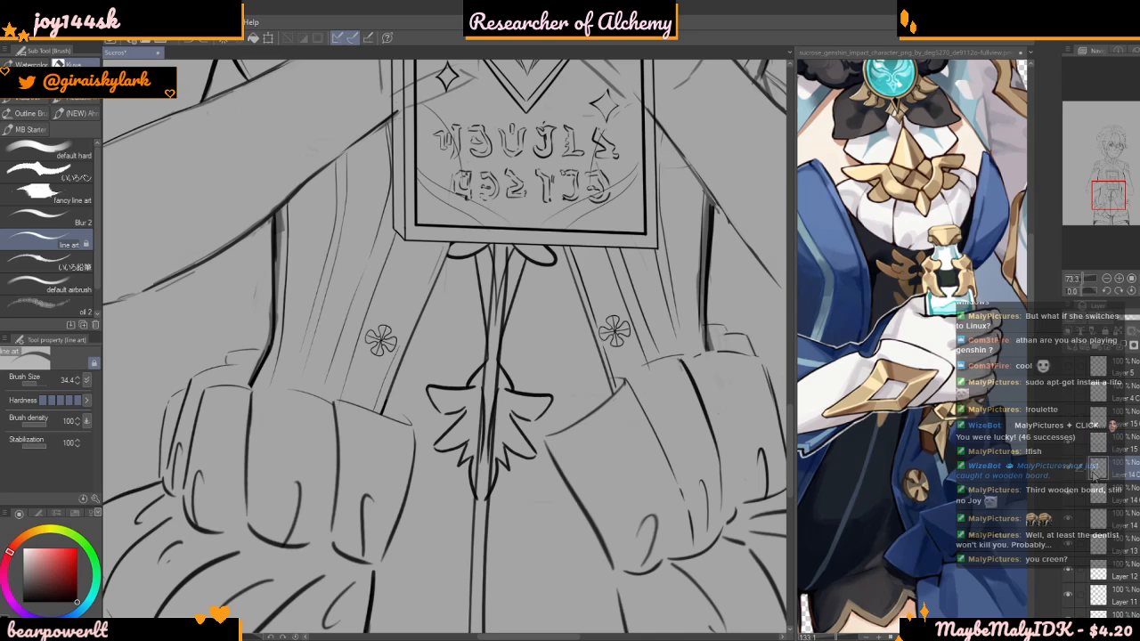
pyautogui.scroll(-1, 1068, 477)
pyautogui.click(1068, 484)
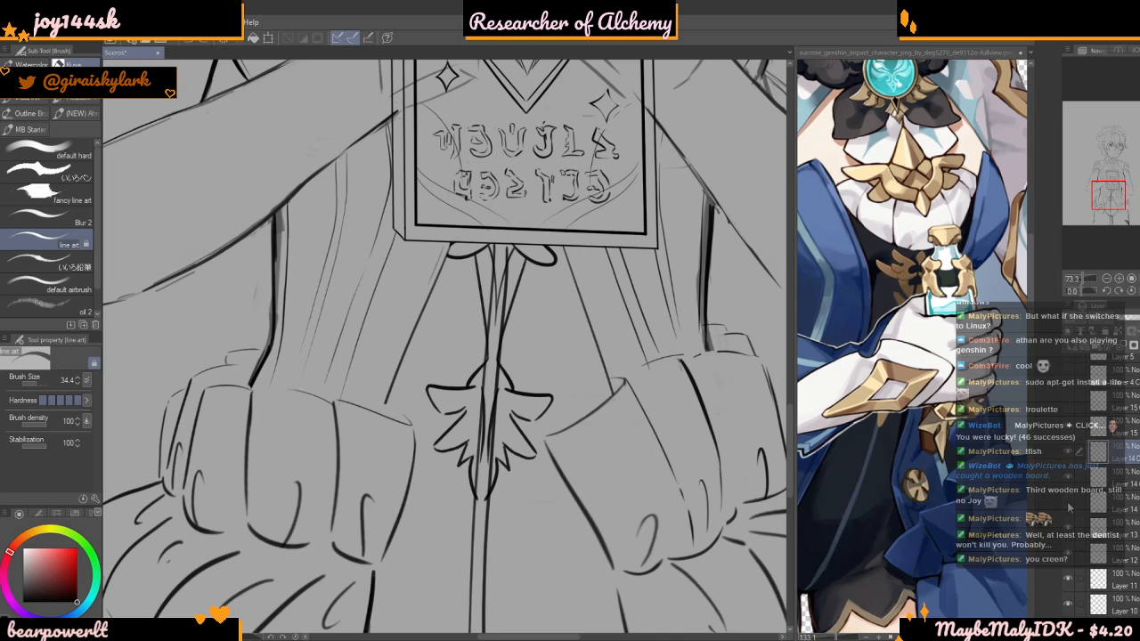
pyautogui.click(1068, 486)
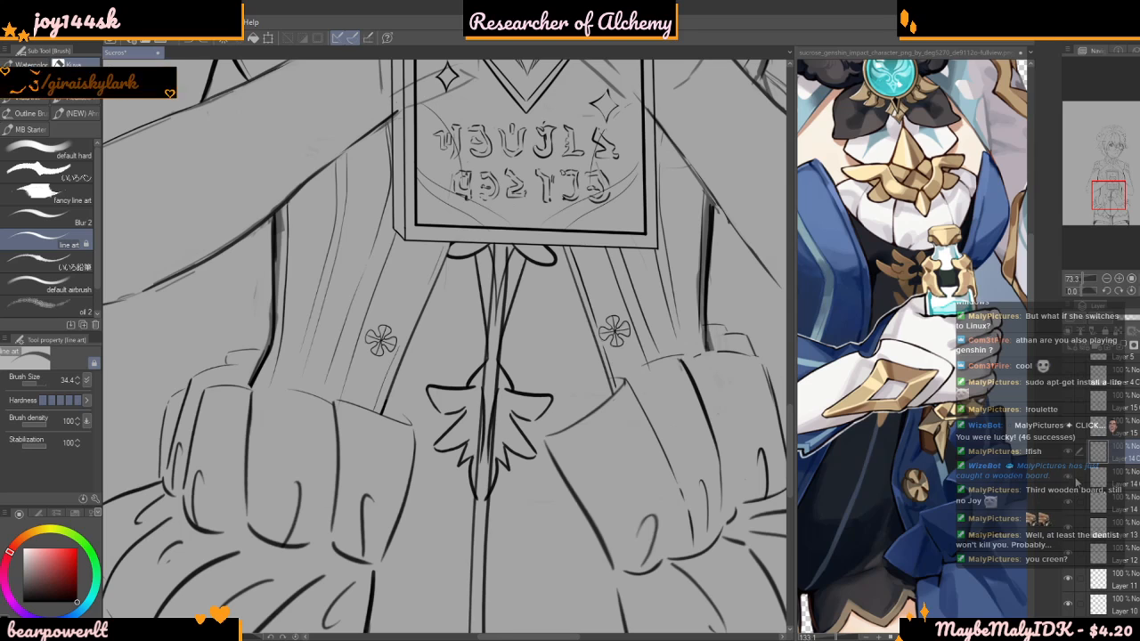
pyautogui.scroll(-2, 1122, 454)
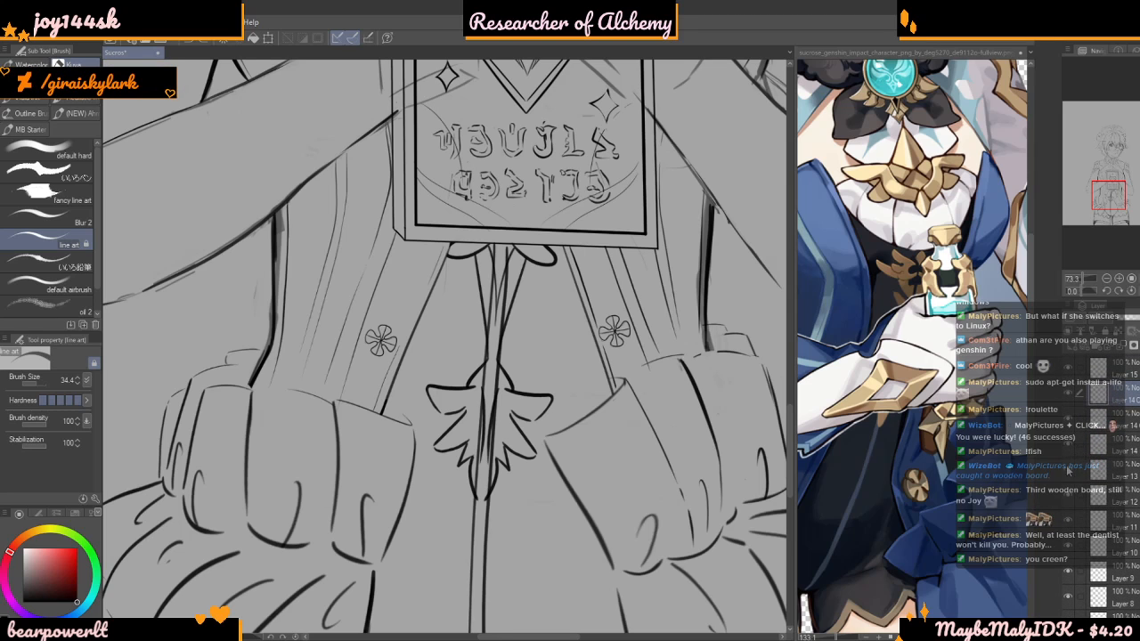
pyautogui.click(1071, 440)
pyautogui.click(1072, 440)
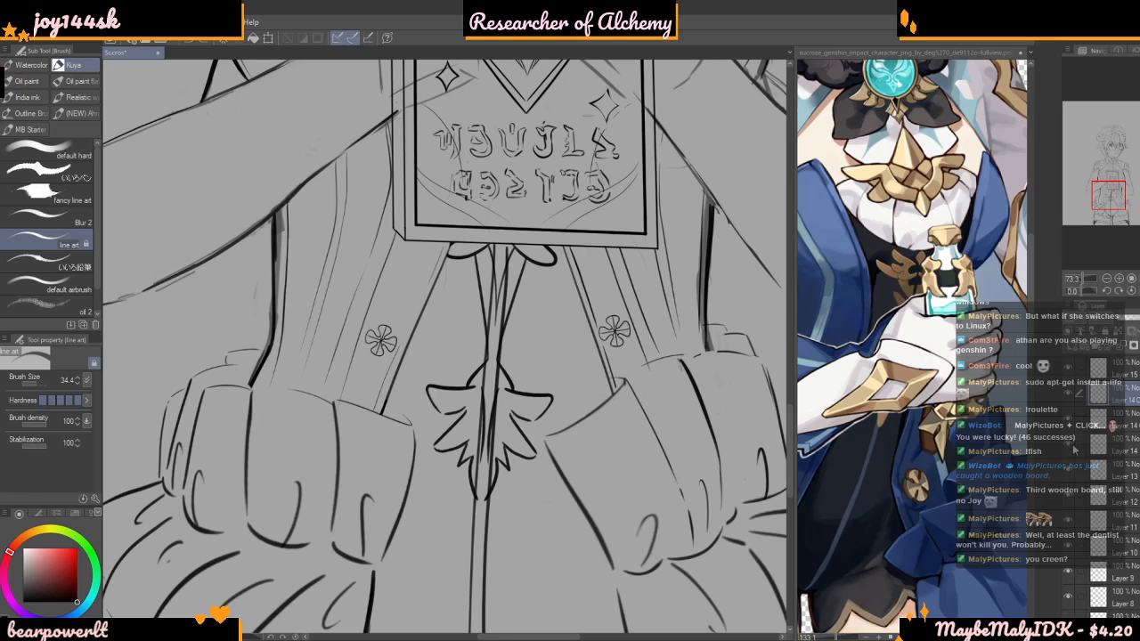
pyautogui.click(1072, 468)
pyautogui.click(1072, 468)
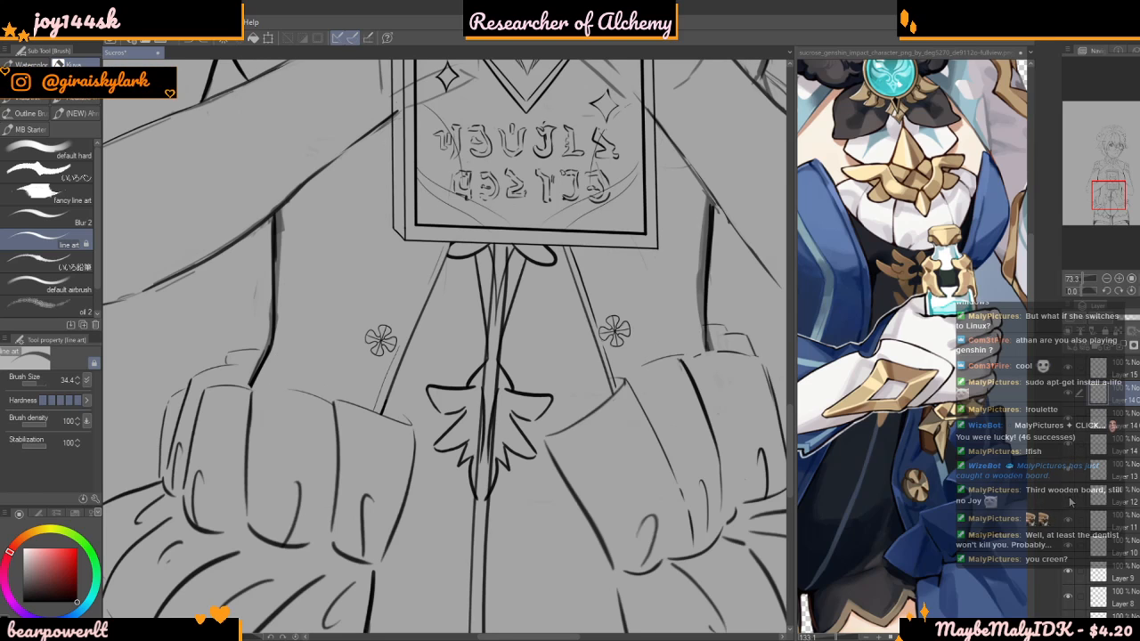
pyautogui.click(1069, 546)
pyautogui.click(1069, 546)
pyautogui.click(1100, 546)
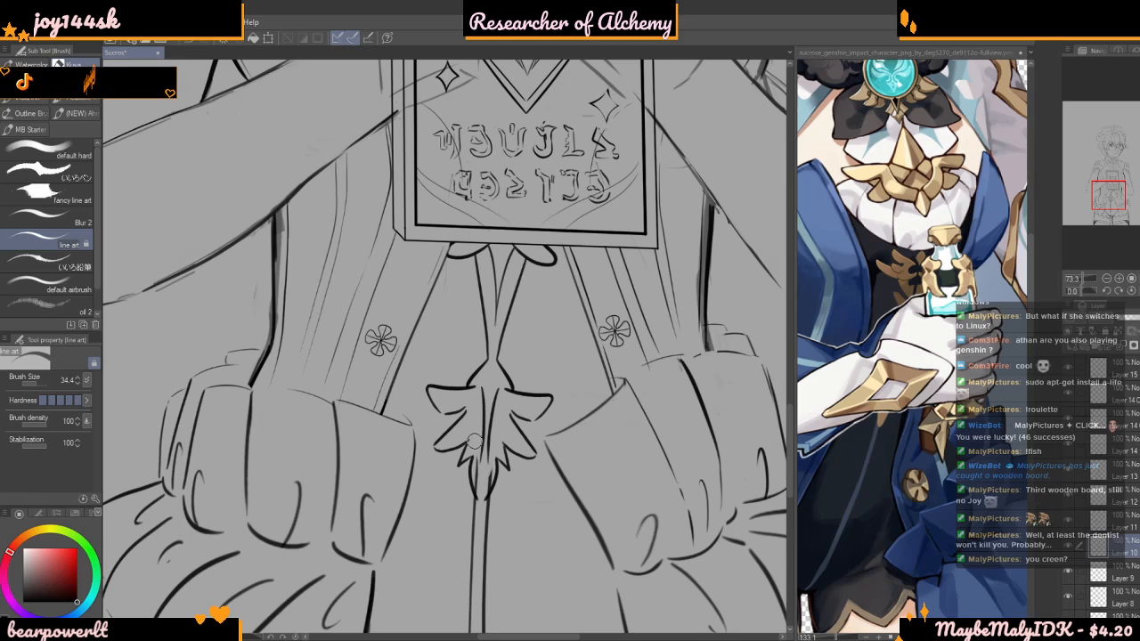
# Review the whole figure's line art and compare its outfit with the full Sucrose reference
pyautogui.scroll(-10, 492, 446)
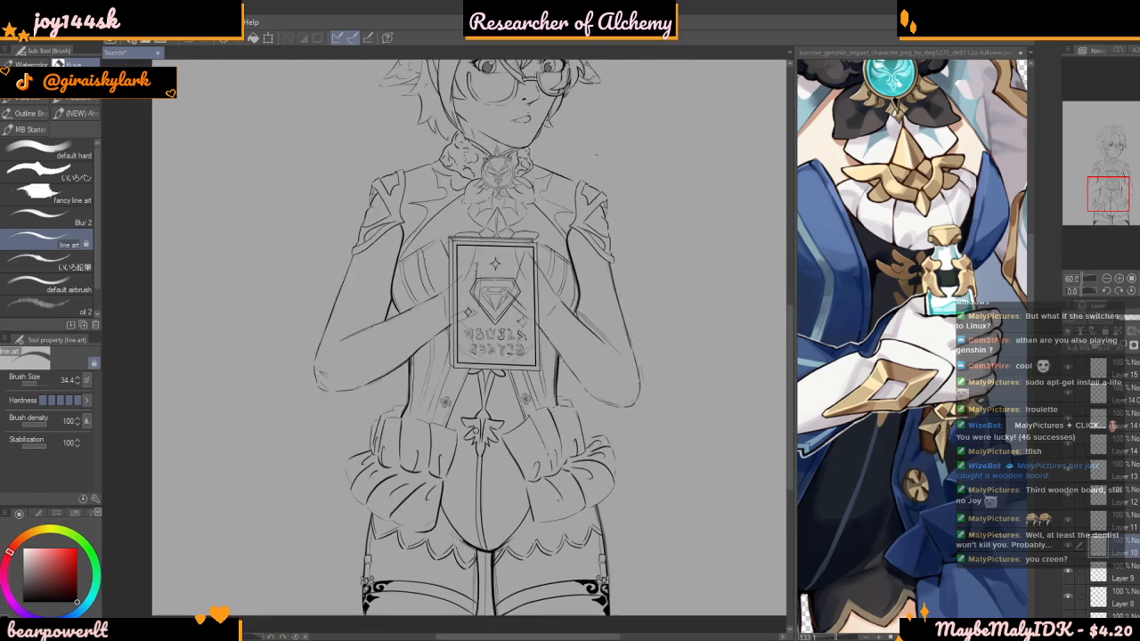
pyautogui.scroll(5, 492, 374)
pyautogui.scroll(-5, 492, 374)
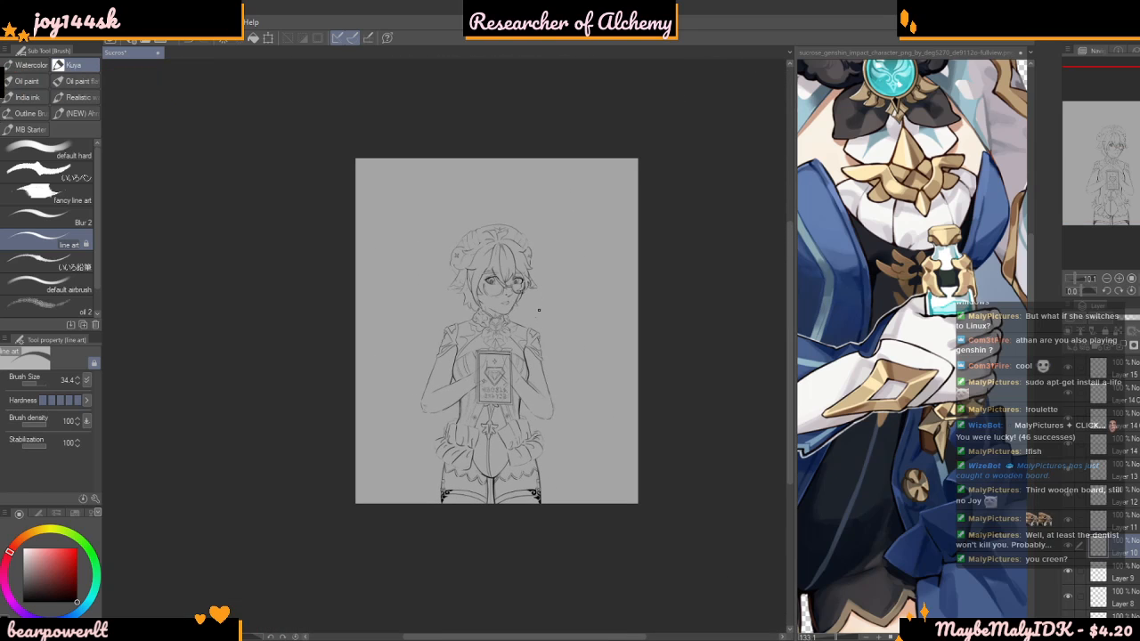
pyautogui.scroll(1, 539, 309)
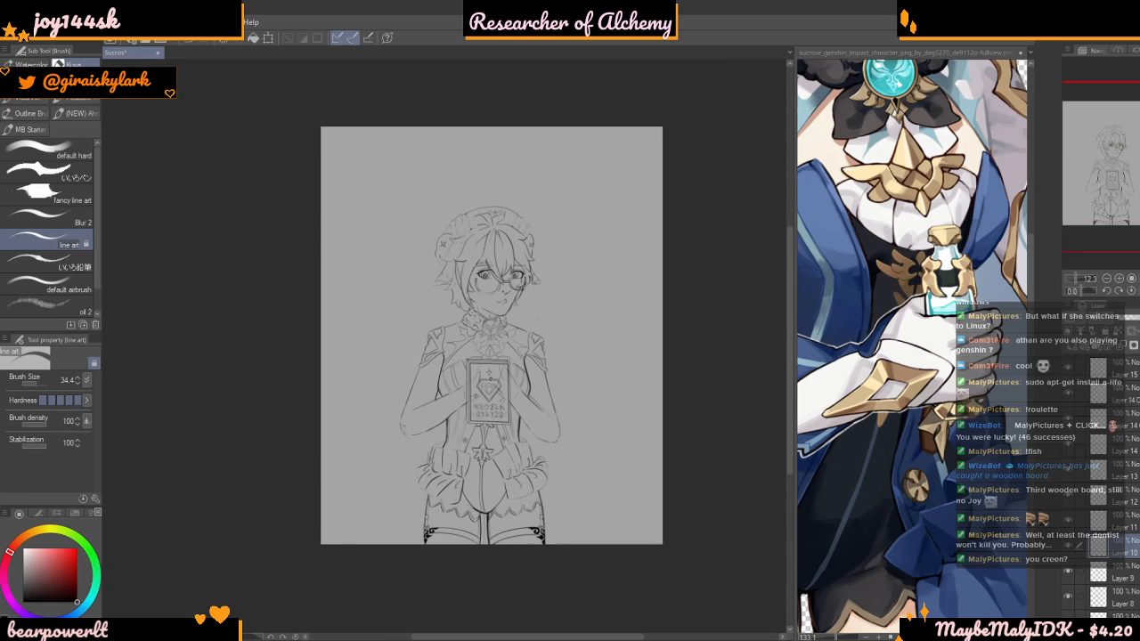
pyautogui.scroll(-6, 938, 422)
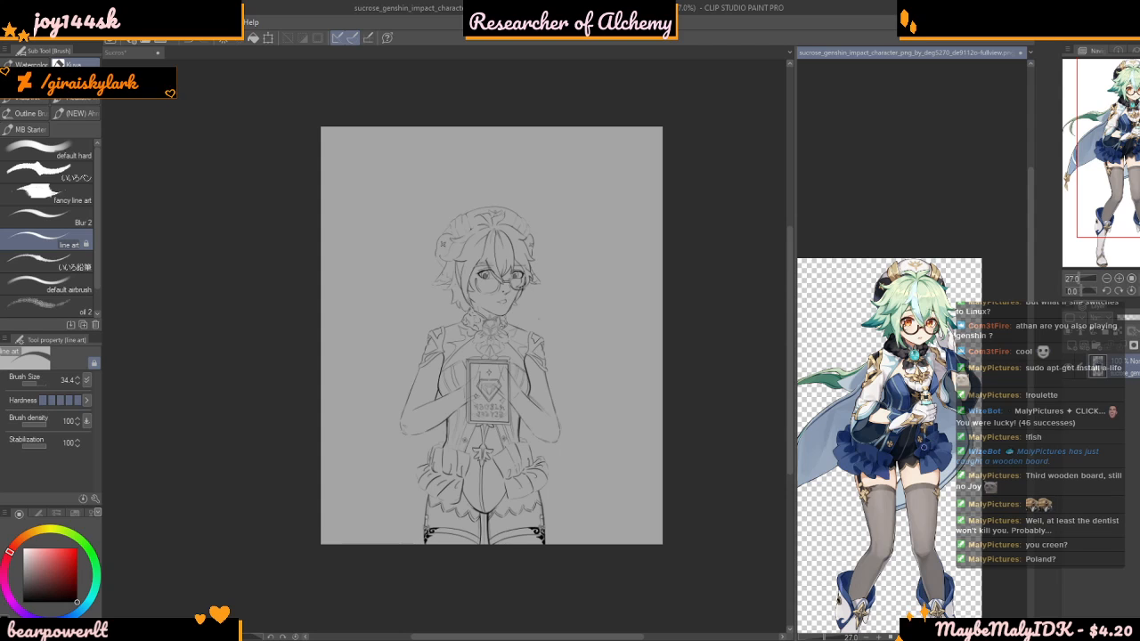
pyautogui.scroll(2, 899, 433)
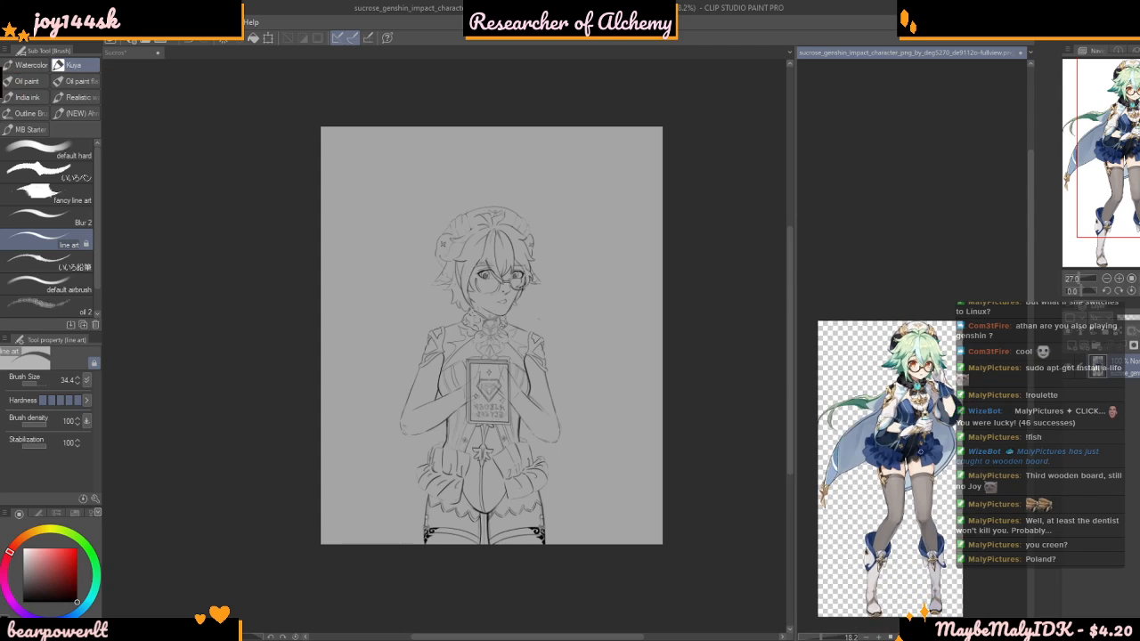
pyautogui.scroll(3, 899, 433)
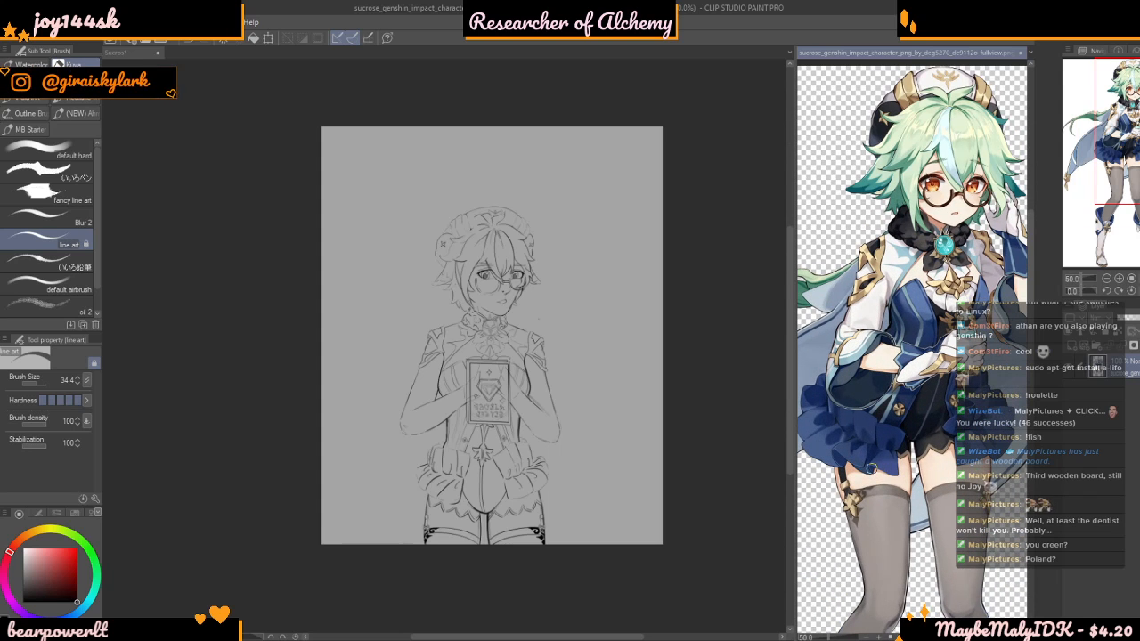
pyautogui.scroll(2, 899, 432)
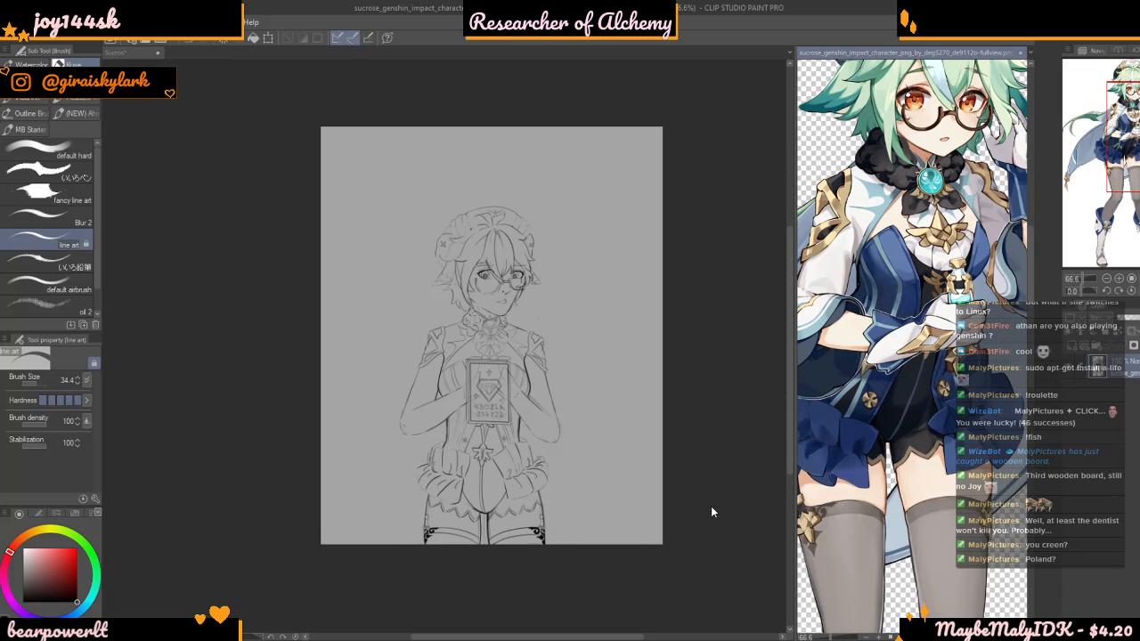
pyautogui.scroll(2, 561, 580)
pyautogui.scroll(-2, 556, 581)
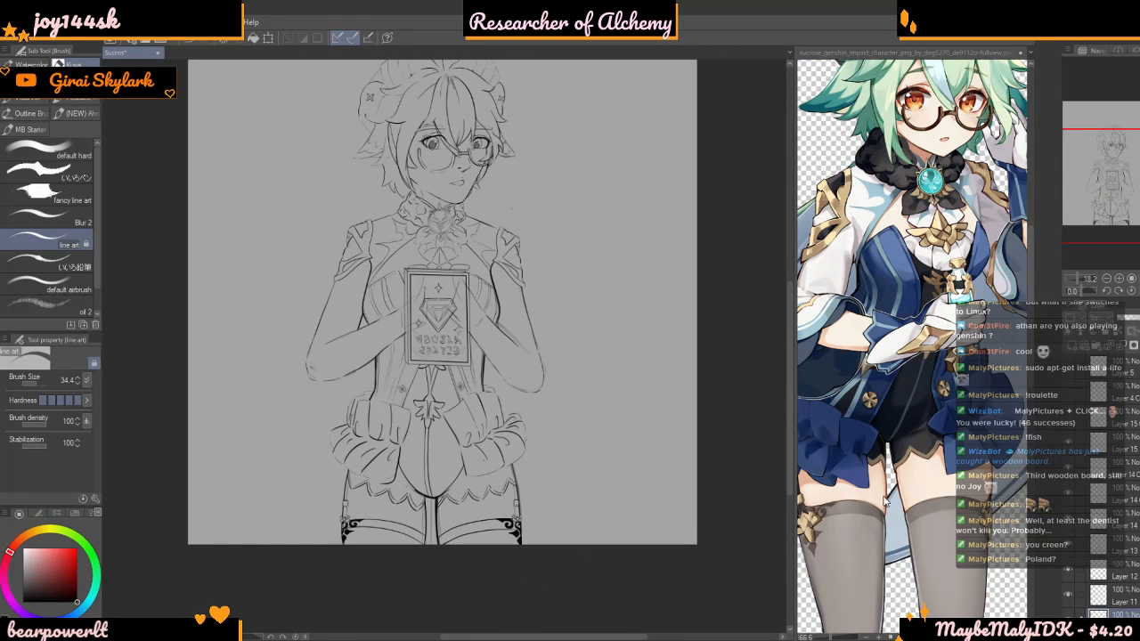
# Examine Poland and its neighbouring countries on the European map
pyautogui.scroll(-6, 887, 503)
pyautogui.scroll(2, 862, 451)
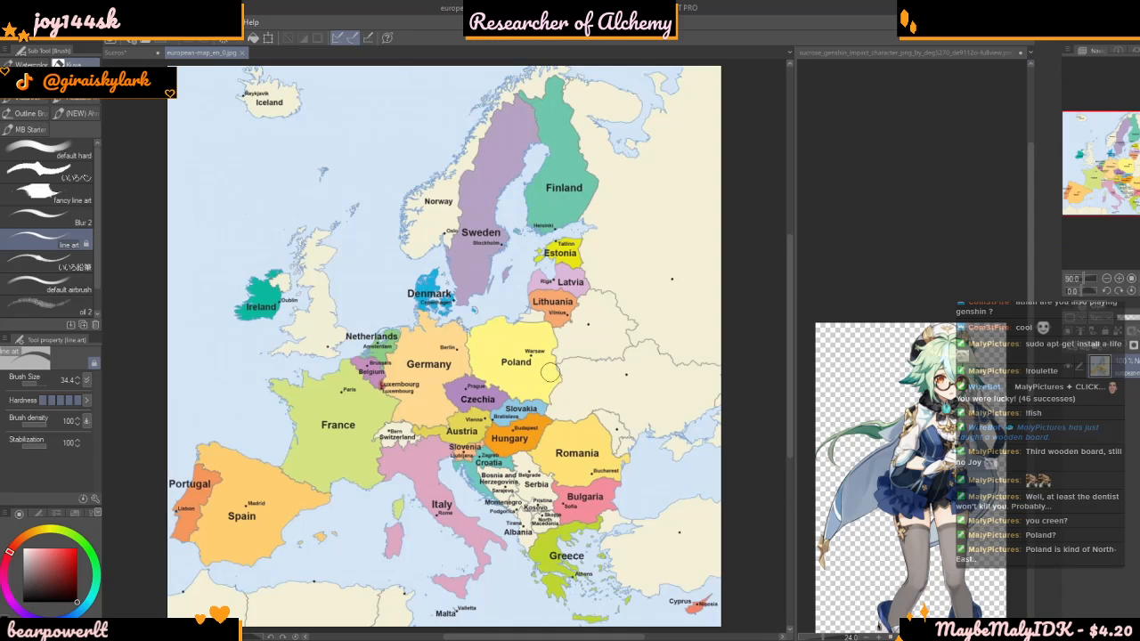
pyautogui.scroll(5, 548, 382)
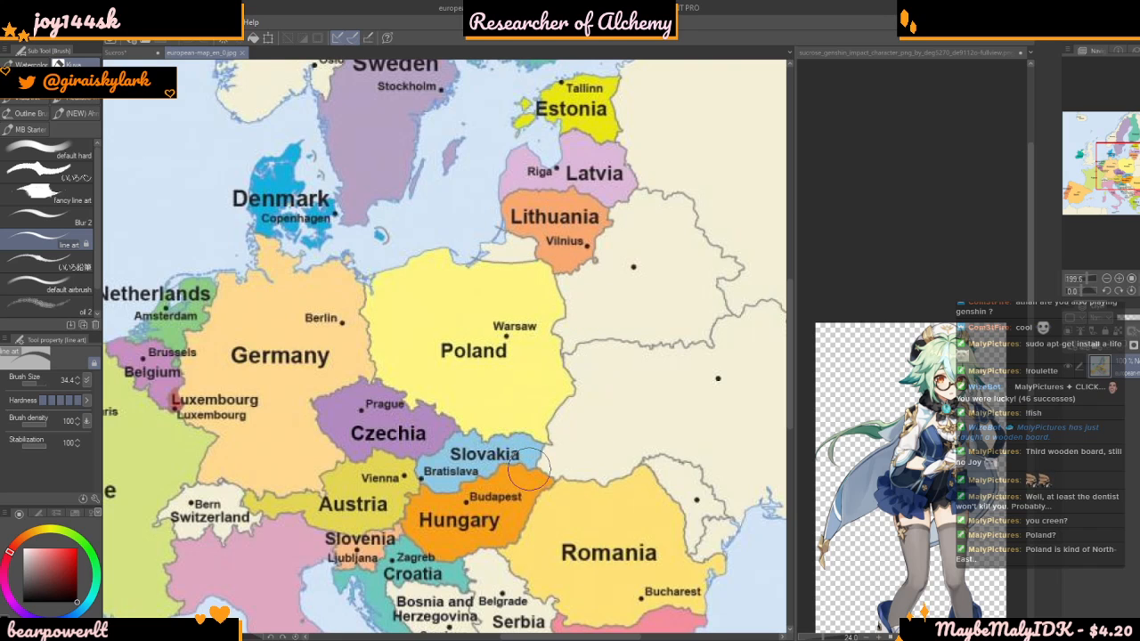
pyautogui.scroll(-4, 506, 463)
pyautogui.scroll(3, 506, 459)
pyautogui.scroll(3, 412, 425)
pyautogui.scroll(-5, 412, 426)
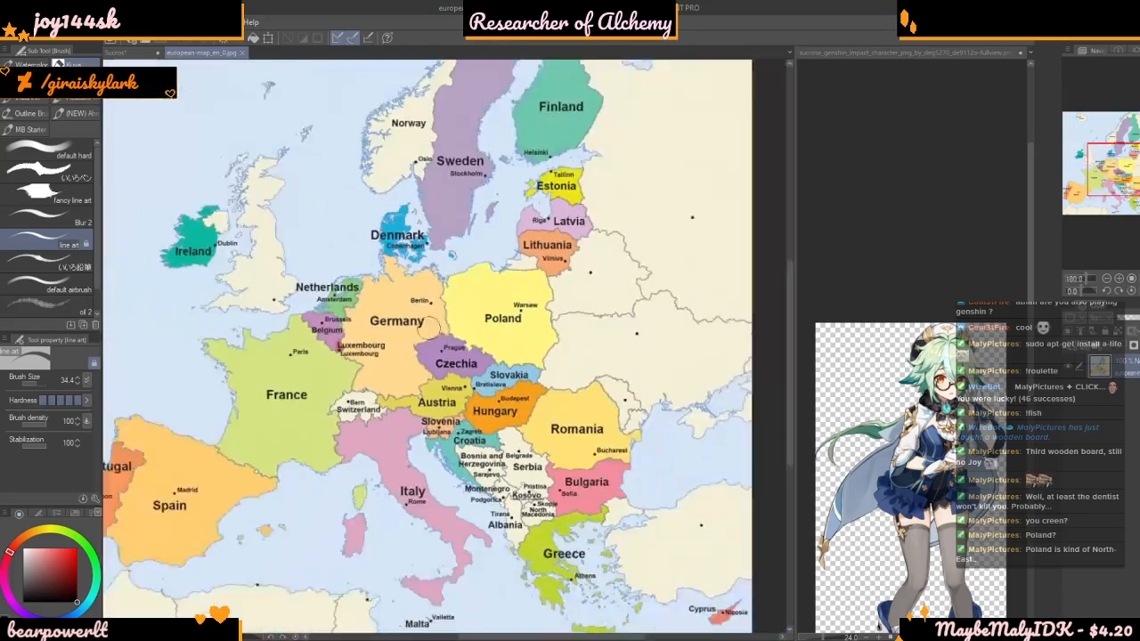
pyautogui.scroll(-1, 430, 328)
pyautogui.scroll(4, 517, 356)
# Undo the stray stroke on the map and change the line art brush's colour to a light red
pyautogui.moveTo(526, 388)
pyautogui.mouseDown()
pyautogui.moveTo(746, 292)
pyautogui.moveTo(519, 381)
pyautogui.mouseUp()
pyautogui.hotkey('ctrl', 'z')
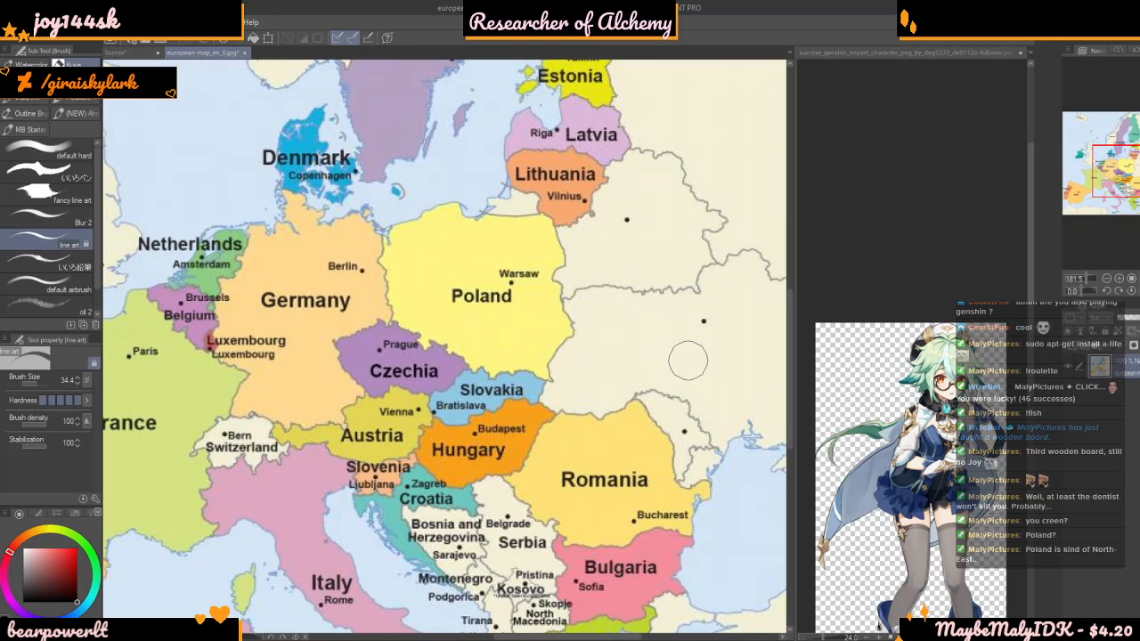
pyautogui.click(63, 567)
pyautogui.moveTo(63, 567); pyautogui.dragTo(46, 548)
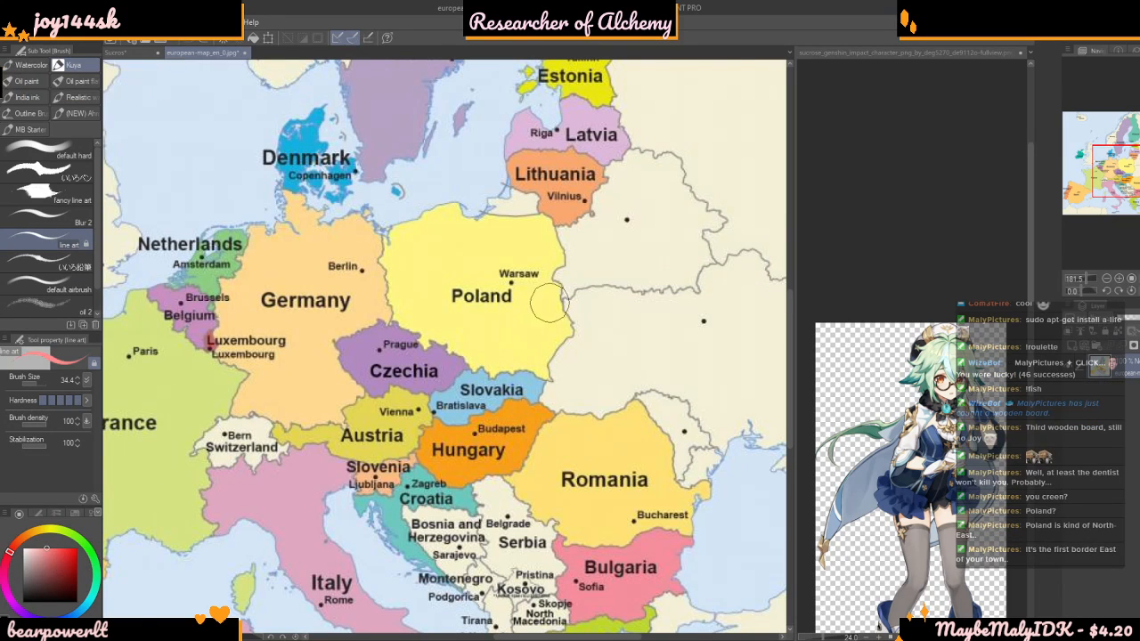
# Try to mark the spot where the Polish, Czech and Slovak borders meet, using brush size 34.4
pyautogui.scroll(-4, 549, 298)
pyautogui.scroll(2, 605, 305)
pyautogui.scroll(1, 602, 307)
pyautogui.scroll(1, 570, 308)
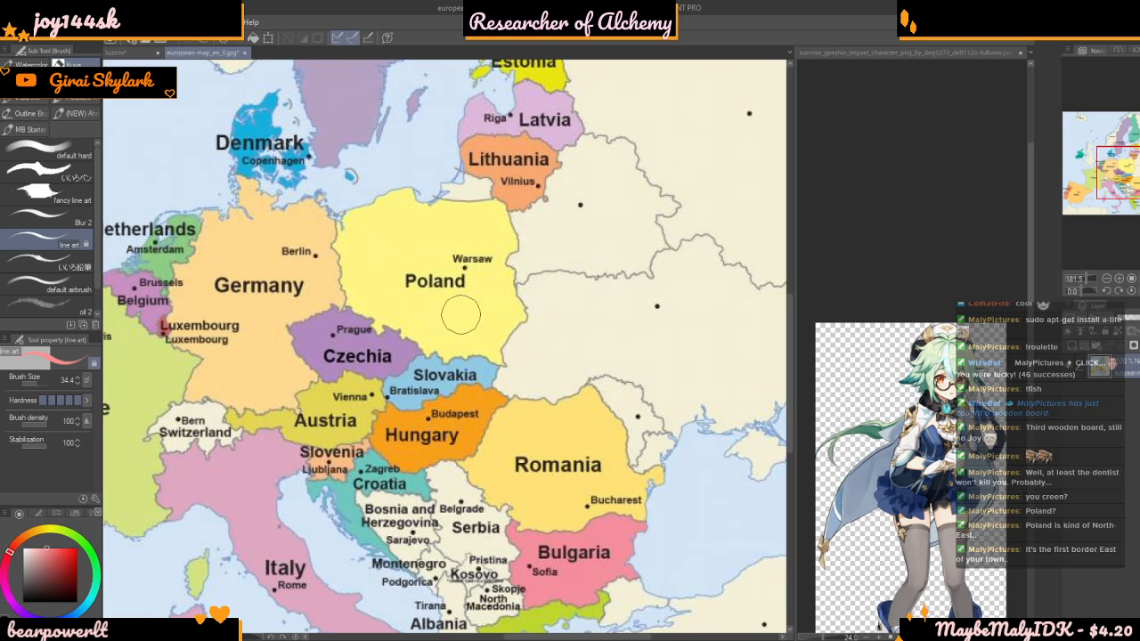
pyautogui.scroll(5, 437, 353)
pyautogui.moveTo(412, 367); pyautogui.dragTo(419, 370)
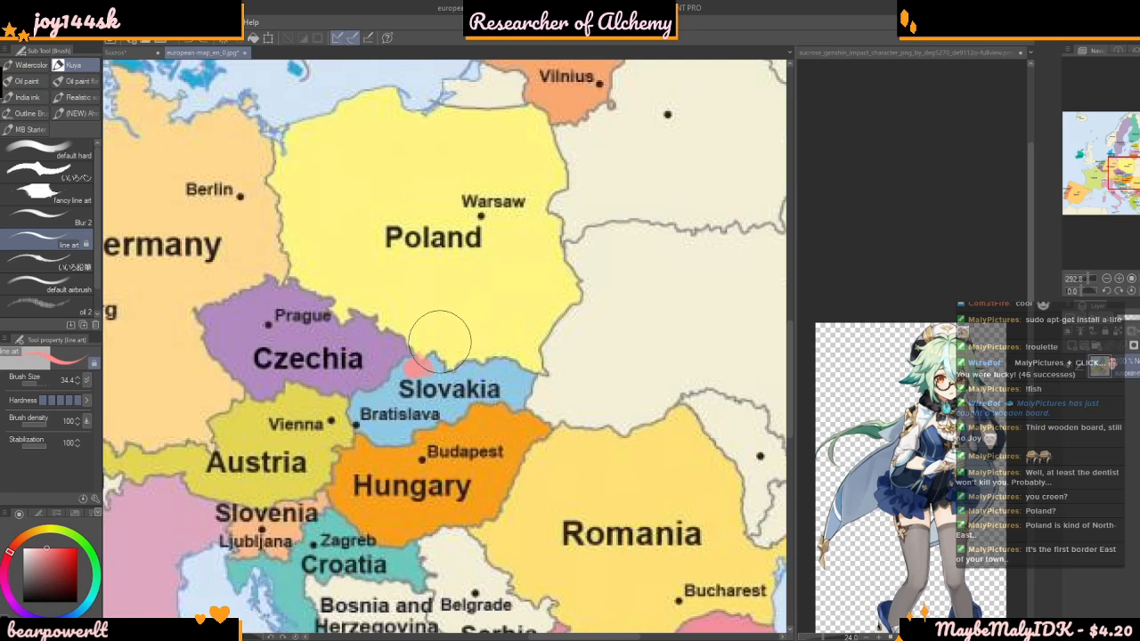
pyautogui.hotkey('ctrl', 'z')
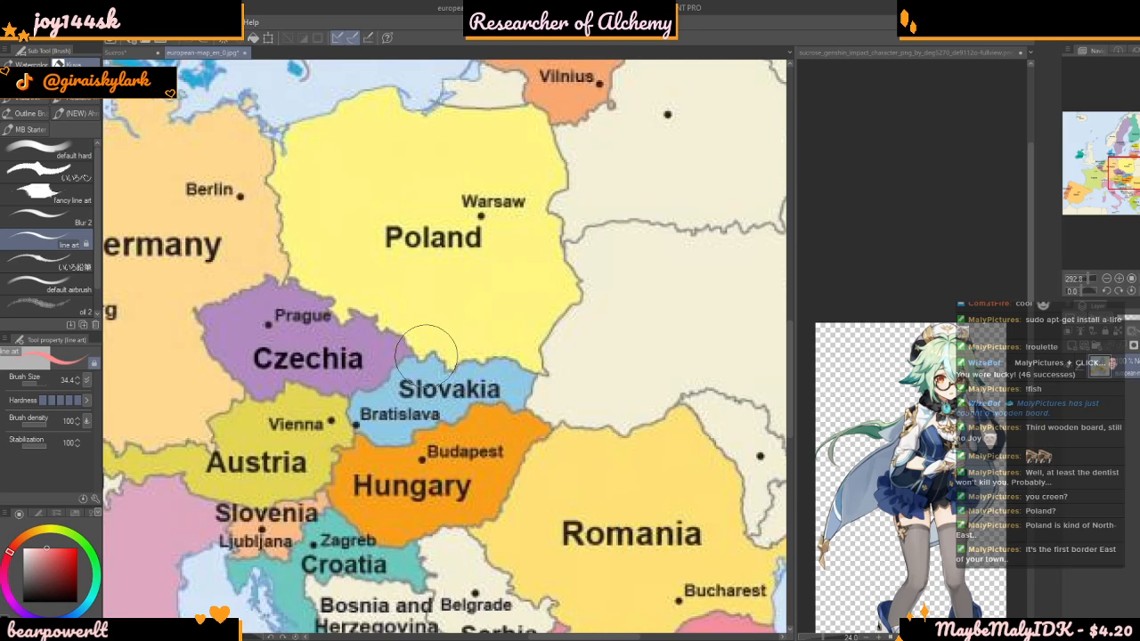
pyautogui.moveTo(412, 361); pyautogui.dragTo(392, 374)
pyautogui.hotkey('ctrl', 'z')
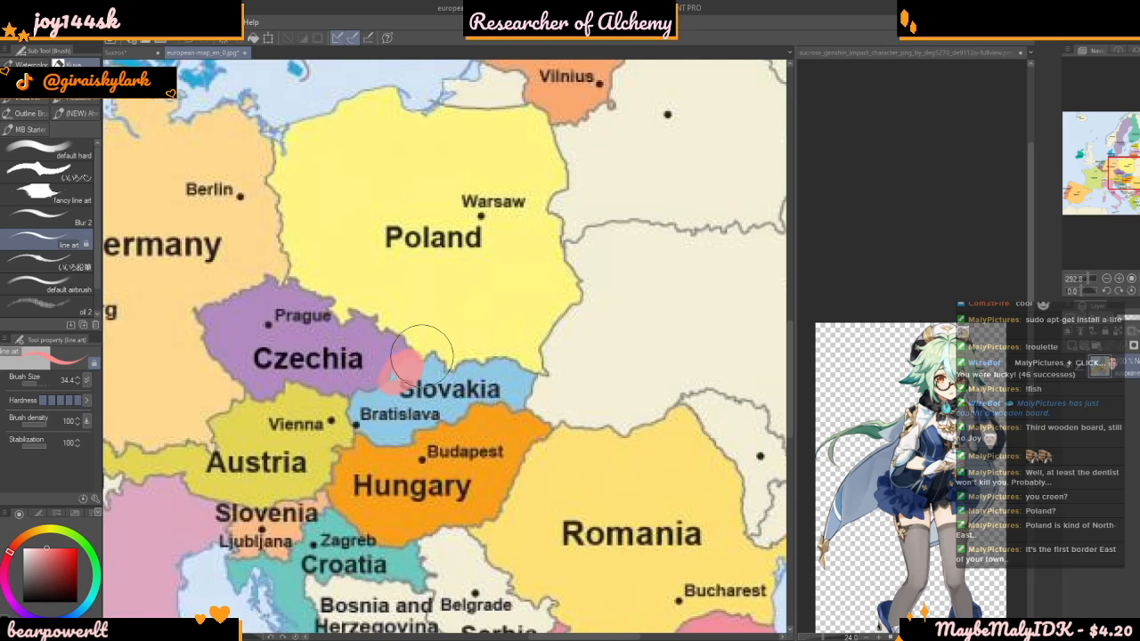
# Try to outline a boxy area east of Poland's border with the thin brush at size 3.5
pyautogui.scroll(-3, 489, 392)
pyautogui.scroll(4, 495, 391)
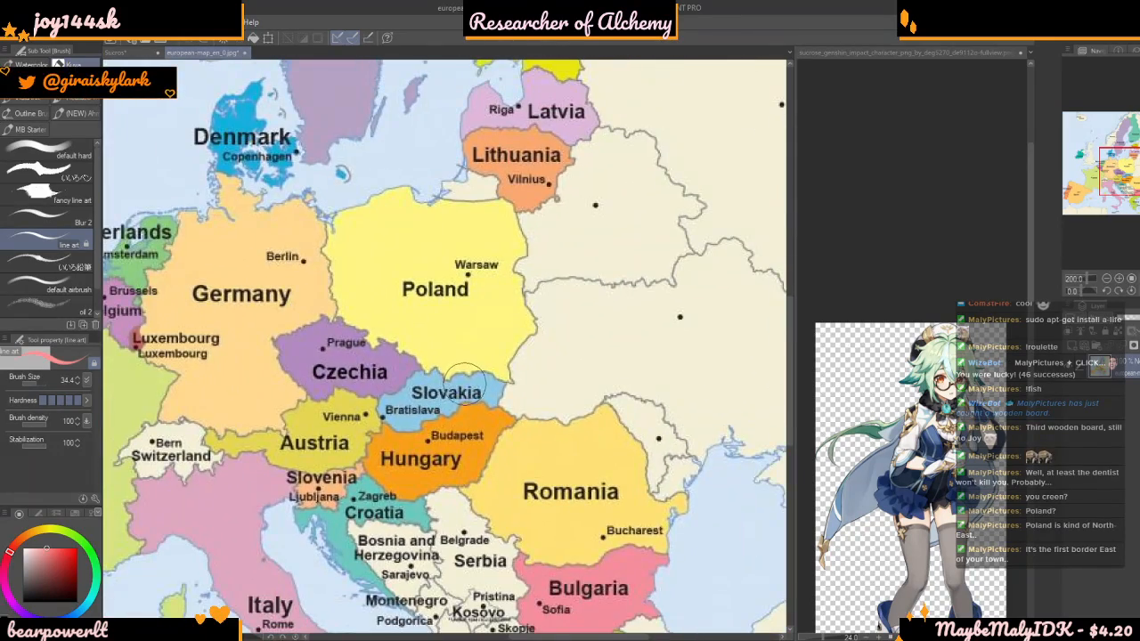
pyautogui.scroll(2, 472, 396)
pyautogui.scroll(-3, 473, 396)
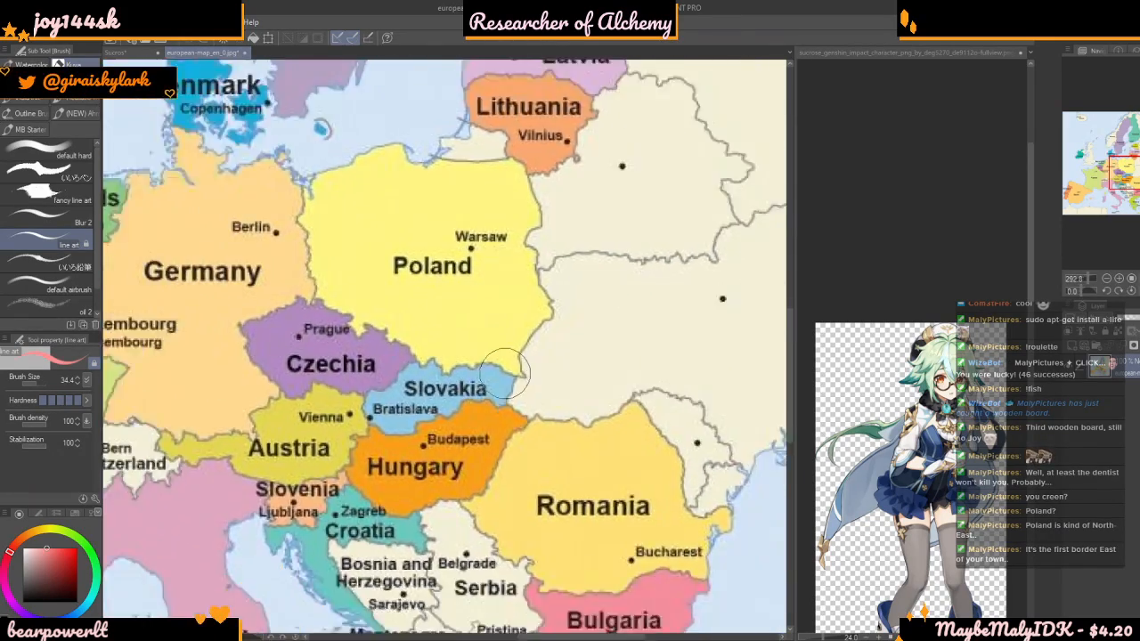
pyautogui.scroll(4, 428, 428)
pyautogui.scroll(1, 426, 426)
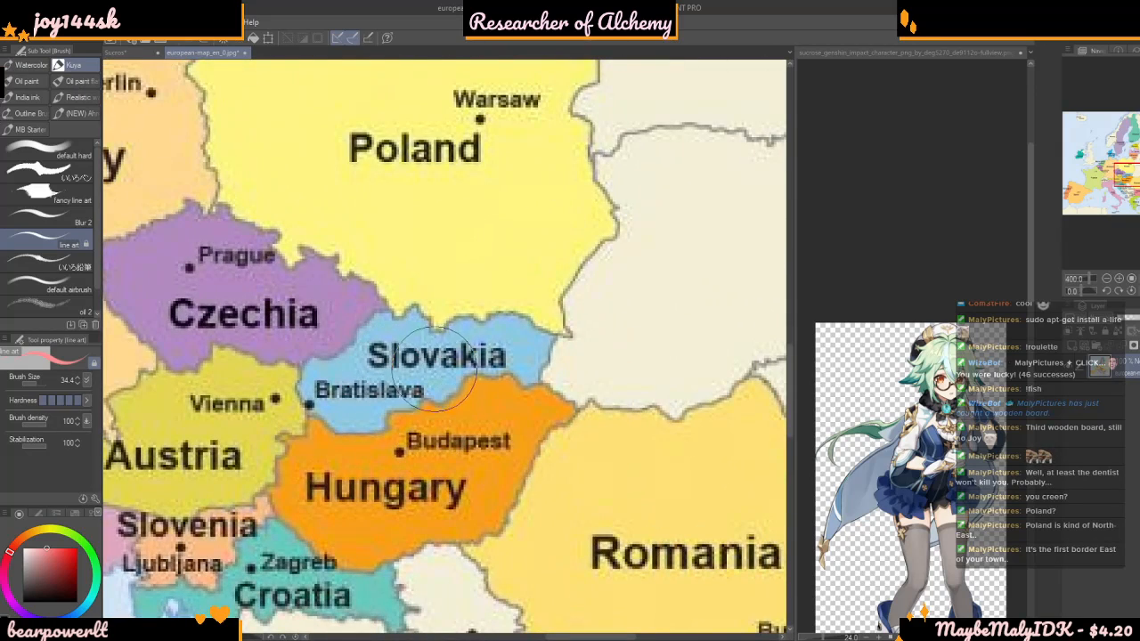
pyautogui.scroll(-3, 354, 407)
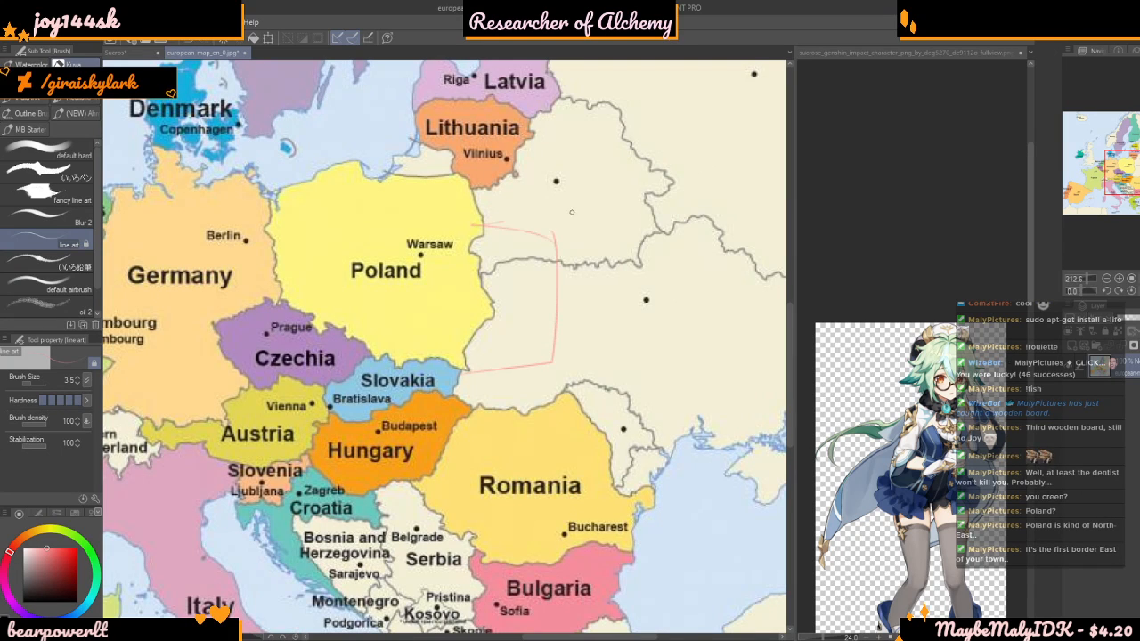
pyautogui.hotkey('ctrl', 'z')
pyautogui.hotkey('ctrl', 'z')
# Try a spiral mark around the unlabelled capital dot southeast of Poland
pyautogui.moveTo(634, 258)
pyautogui.mouseDown()
pyautogui.moveTo(601, 351)
pyautogui.moveTo(686, 367)
pyautogui.moveTo(707, 302)
pyautogui.moveTo(655, 276)
pyautogui.mouseUp()
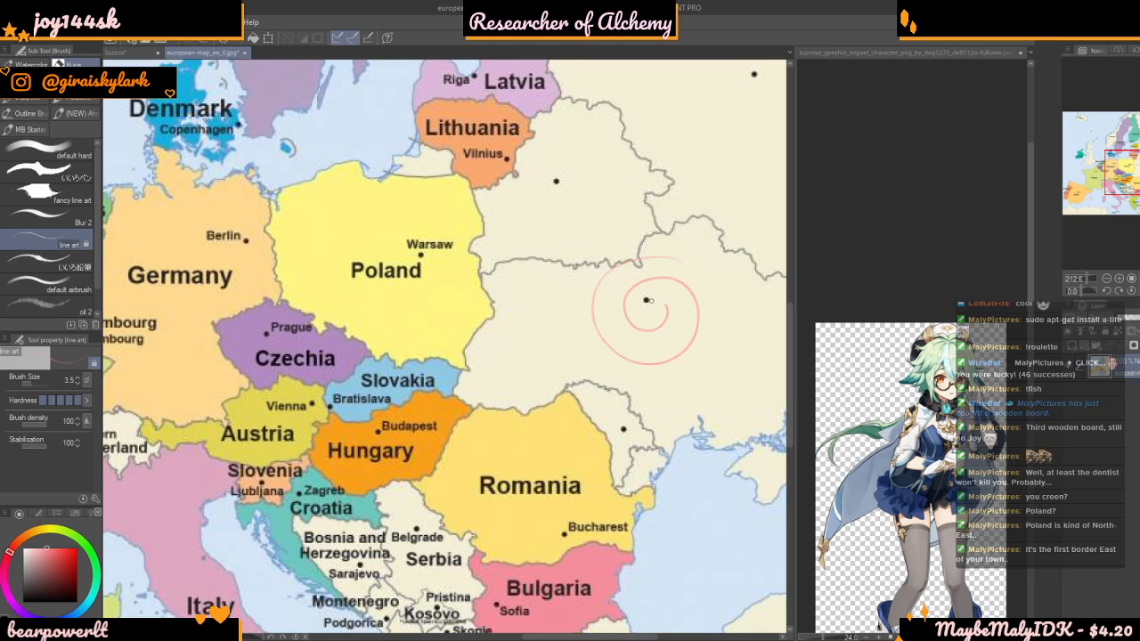
pyautogui.scroll(-3, 663, 285)
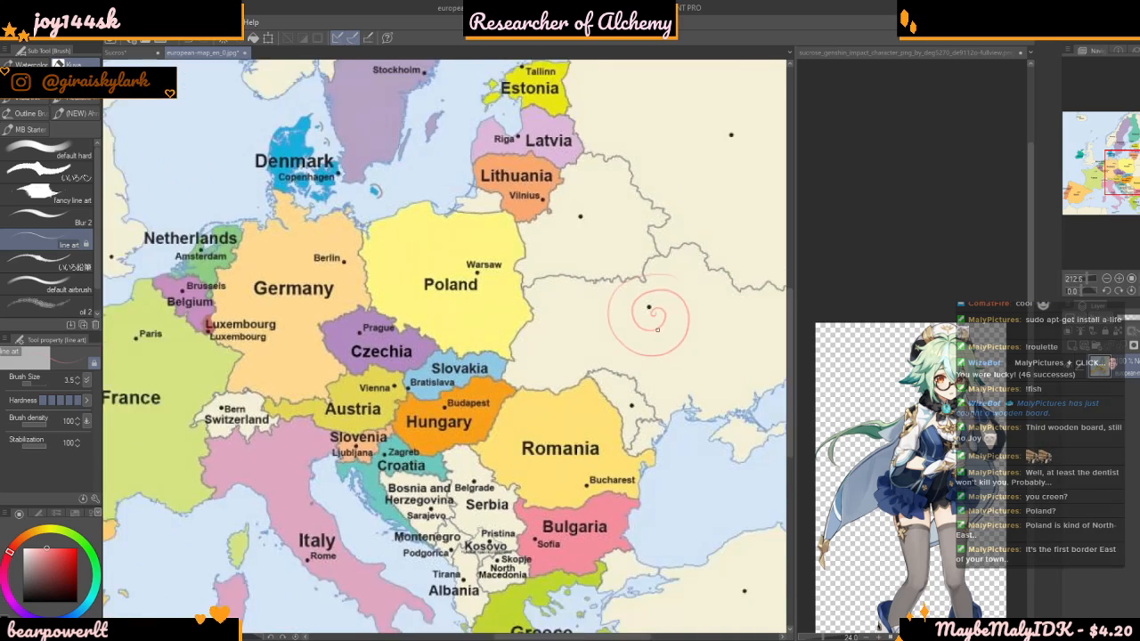
pyautogui.hotkey('ctrl', 'z')
pyautogui.scroll(-3, 664, 313)
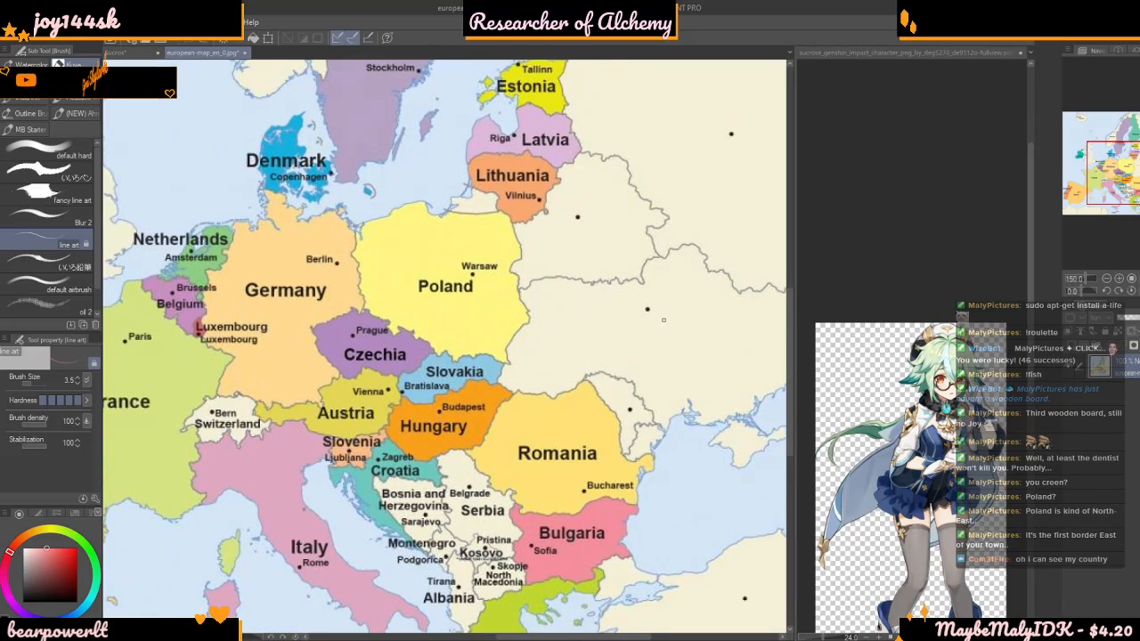
# Try a freehand stroke over the Germany area of the map
pyautogui.scroll(-2, 676, 289)
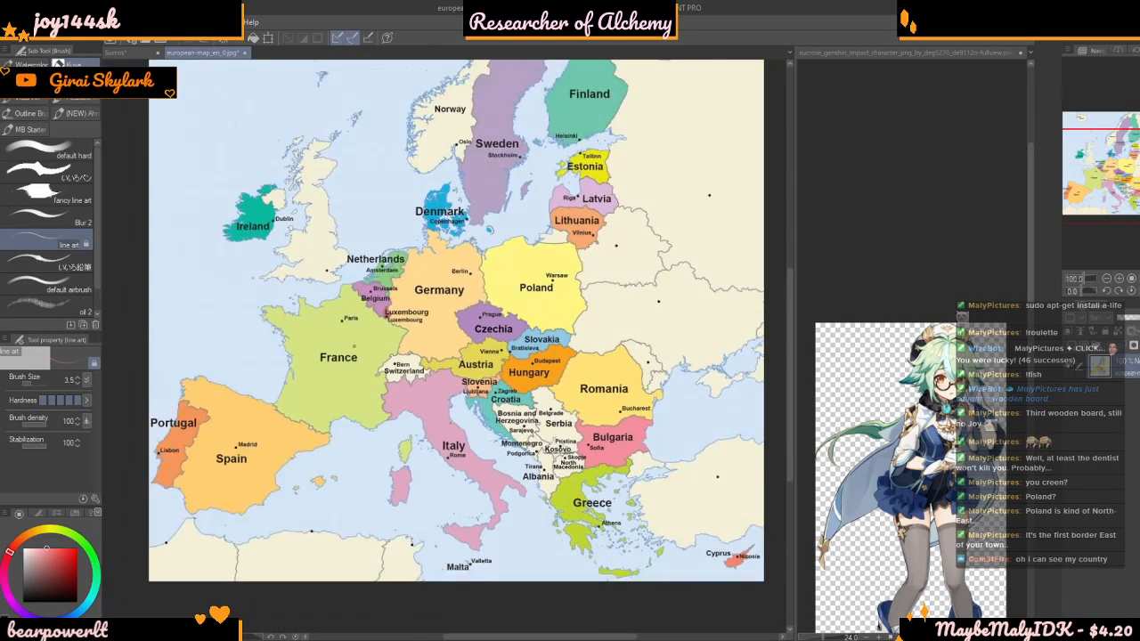
pyautogui.scroll(6, 463, 262)
pyautogui.moveTo(415, 342)
pyautogui.mouseDown()
pyautogui.moveTo(533, 236)
pyautogui.moveTo(423, 239)
pyautogui.moveTo(591, 317)
pyautogui.mouseUp()
pyautogui.hotkey('ctrl', 'z')
pyautogui.hotkey('ctrl', 'z')
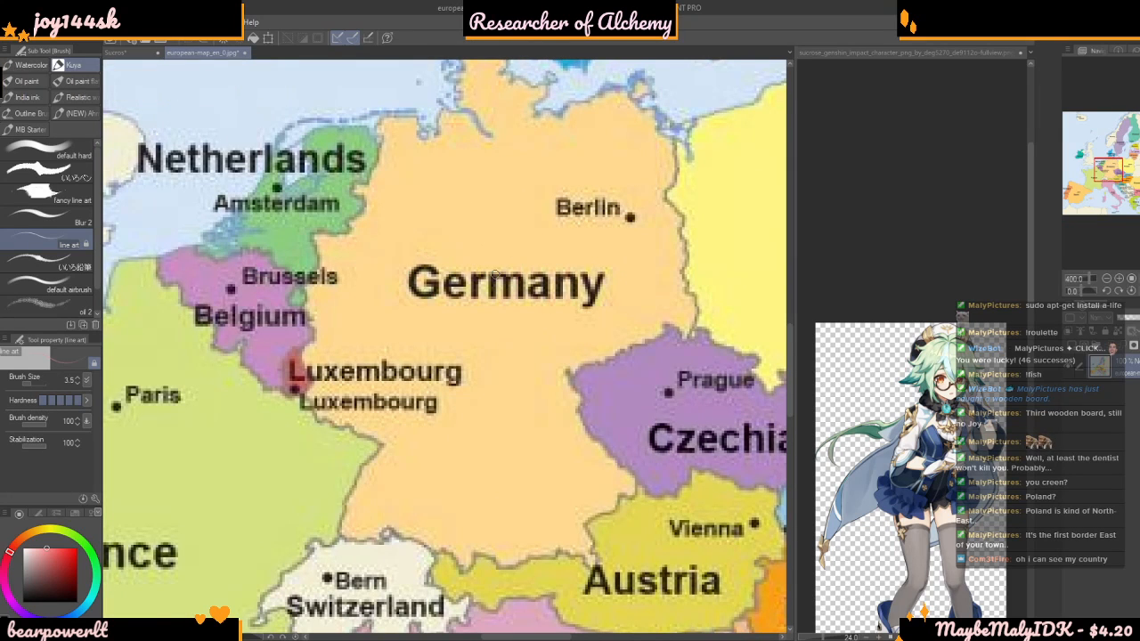
# Draw a small light red stick figure with raised arms just below Berlin's dot, using brush size 3.5
pyautogui.scroll(1, 490, 374)
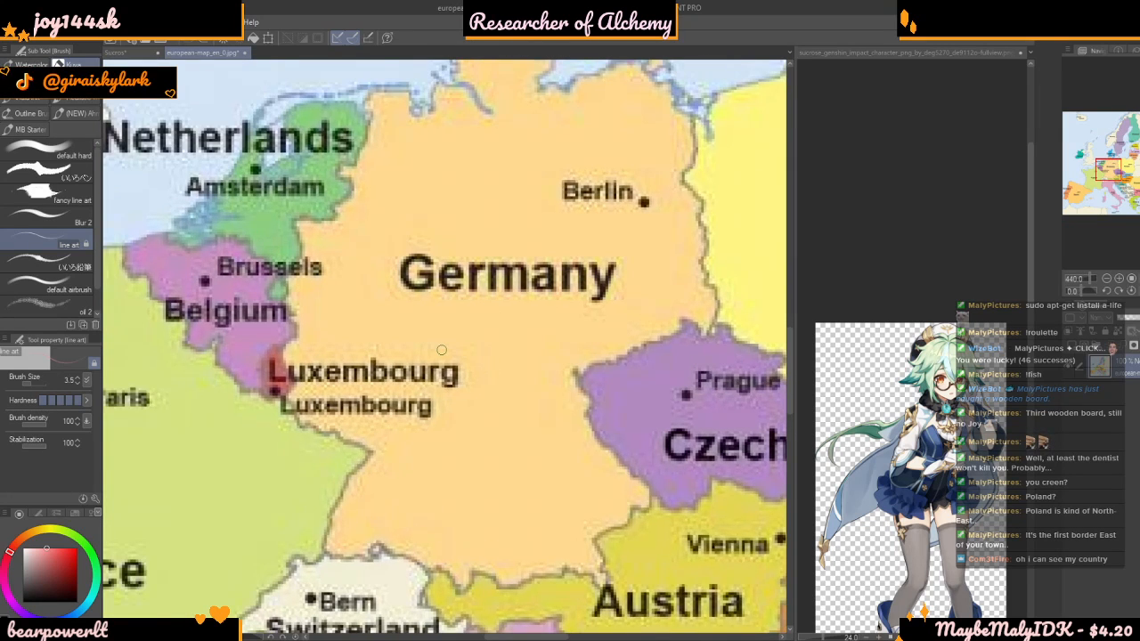
pyautogui.scroll(-1, 441, 350)
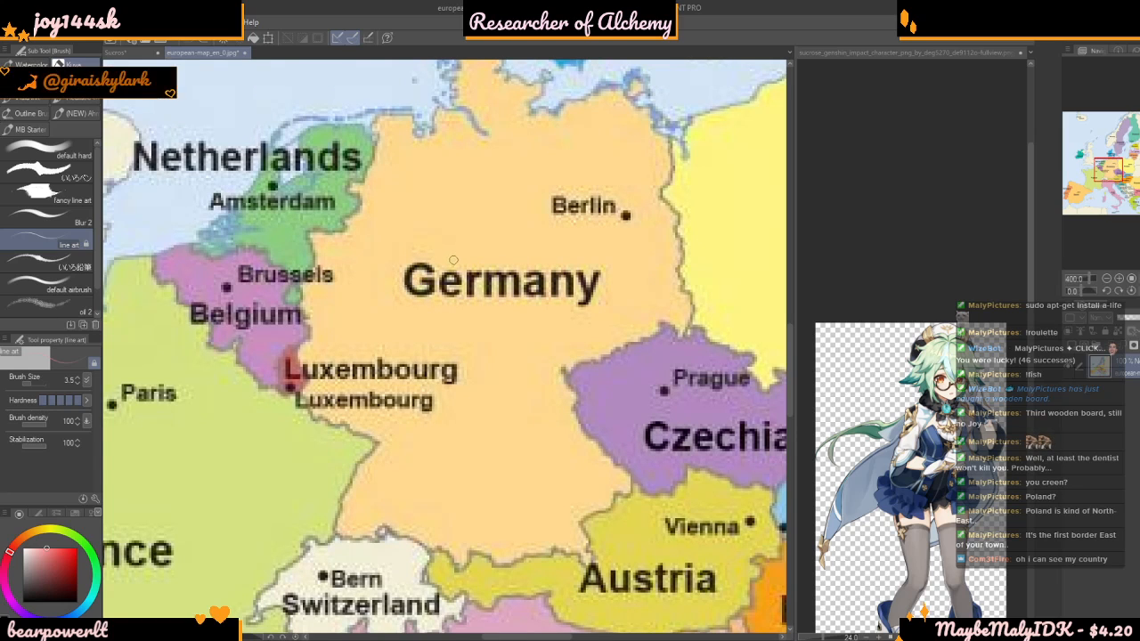
pyautogui.scroll(5, 593, 224)
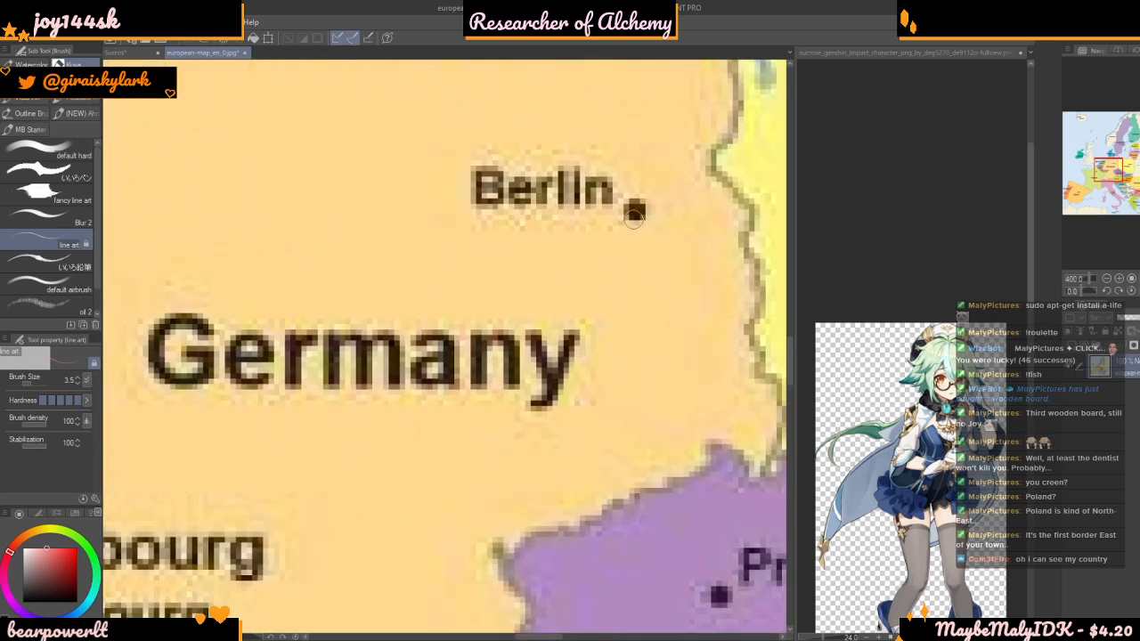
pyautogui.moveTo(642, 257)
pyautogui.mouseDown()
pyautogui.moveTo(662, 287)
pyautogui.moveTo(626, 241)
pyautogui.moveTo(647, 244)
pyautogui.mouseUp()
pyautogui.moveTo(635, 297)
pyautogui.mouseDown()
pyautogui.moveTo(635, 366)
pyautogui.moveTo(702, 308)
pyautogui.mouseUp()
pyautogui.moveTo(636, 363)
pyautogui.mouseDown()
pyautogui.moveTo(596, 346)
pyautogui.moveTo(693, 455)
pyautogui.mouseUp()
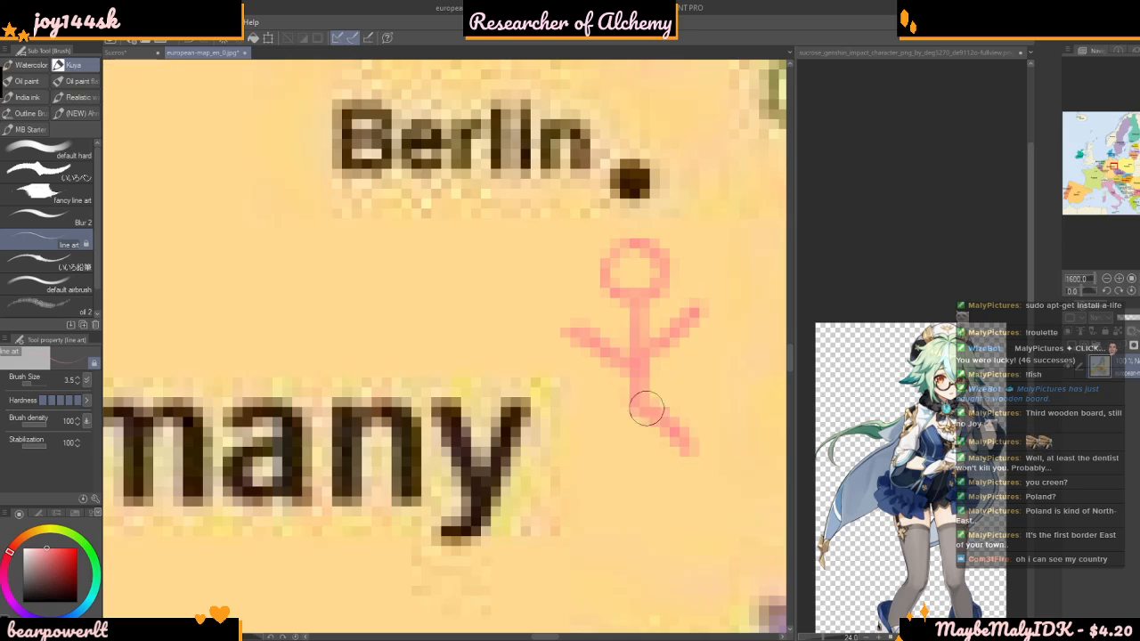
pyautogui.moveTo(646, 409); pyautogui.dragTo(602, 452)
# Draw a rectangular frame in the stick figure's raised hand and fill in a small mark inside it
pyautogui.scroll(-6, 613, 419)
pyautogui.scroll(-2, 625, 274)
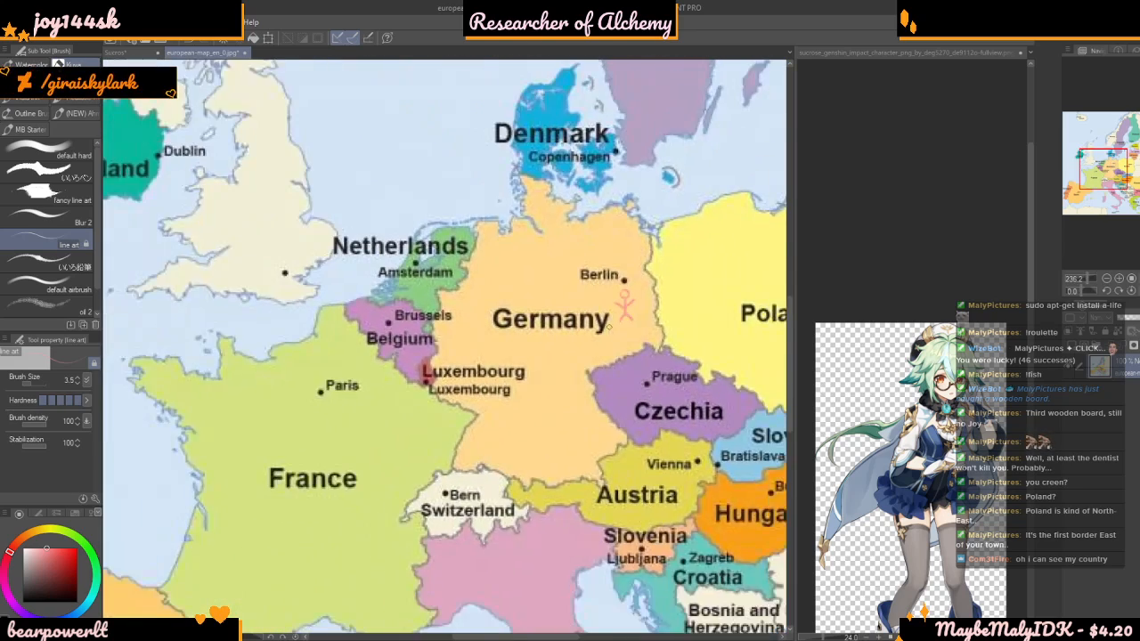
pyautogui.scroll(7, 633, 259)
pyautogui.scroll(4, 614, 280)
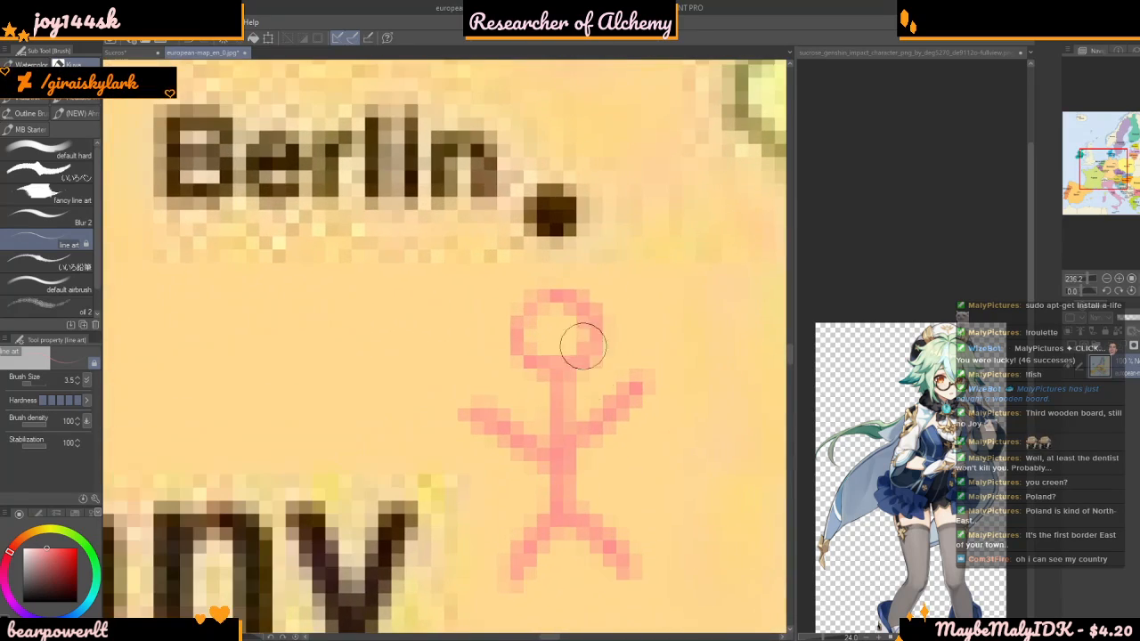
pyautogui.scroll(-6, 592, 249)
pyautogui.scroll(2, 645, 310)
pyautogui.moveTo(629, 274)
pyautogui.mouseDown()
pyautogui.moveTo(630, 320)
pyautogui.moveTo(652, 270)
pyautogui.moveTo(699, 268)
pyautogui.moveTo(700, 367)
pyautogui.moveTo(627, 365)
pyautogui.mouseUp()
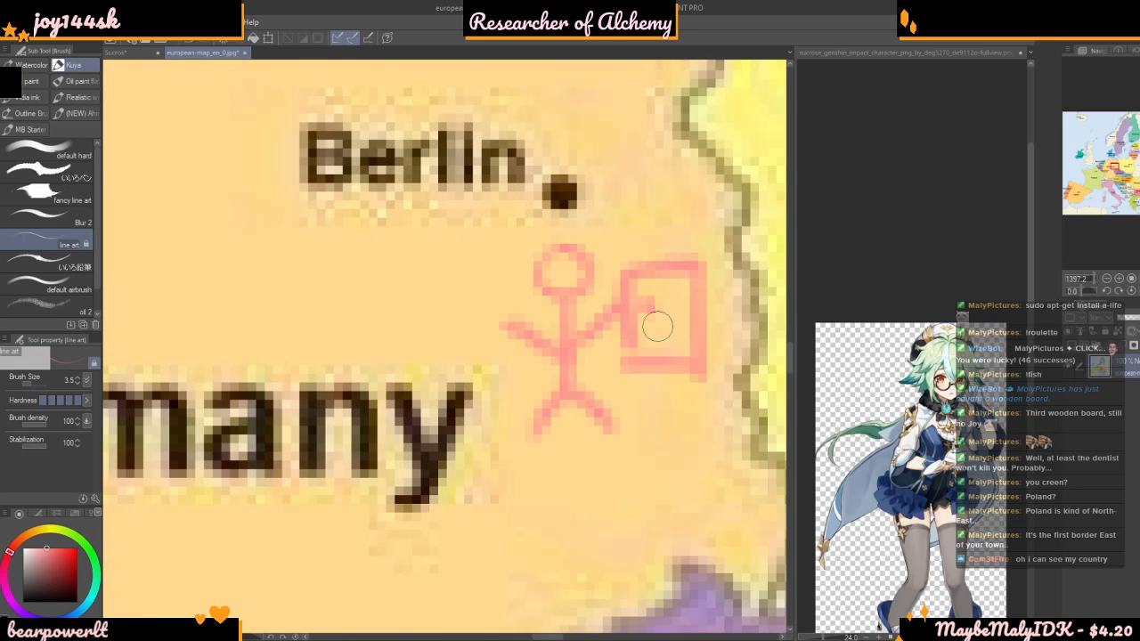
pyautogui.moveTo(653, 318); pyautogui.dragTo(679, 304)
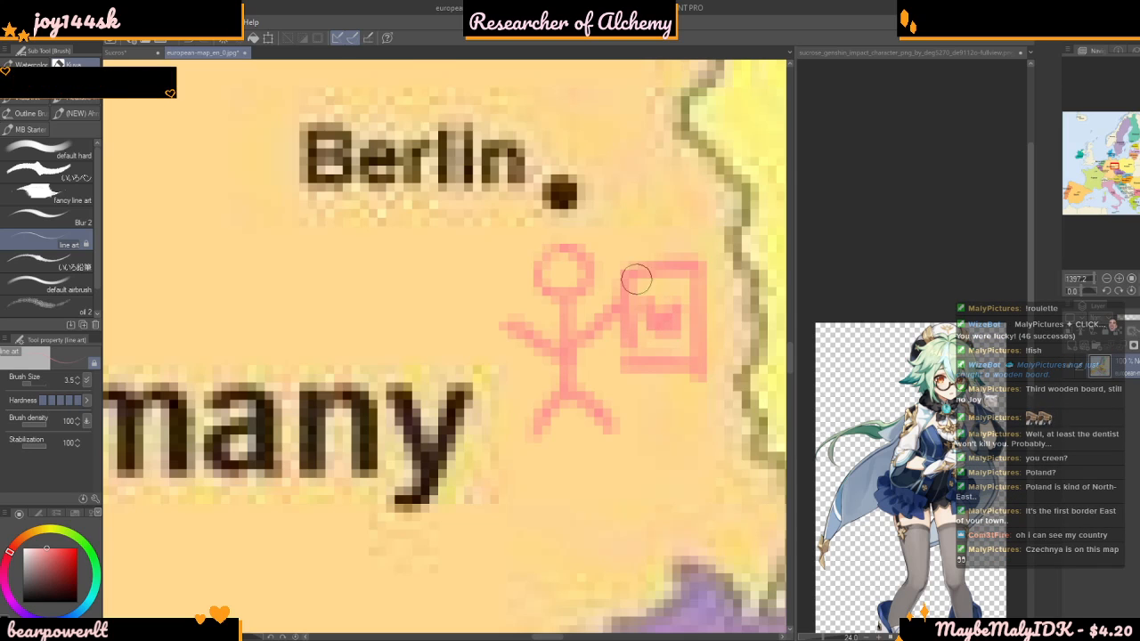
# Examine the countries of central Europe and Italy on the map around the stick figure drawing
pyautogui.scroll(-8, 646, 294)
pyautogui.scroll(5, 595, 310)
pyautogui.scroll(-6, 594, 310)
pyautogui.scroll(3, 598, 310)
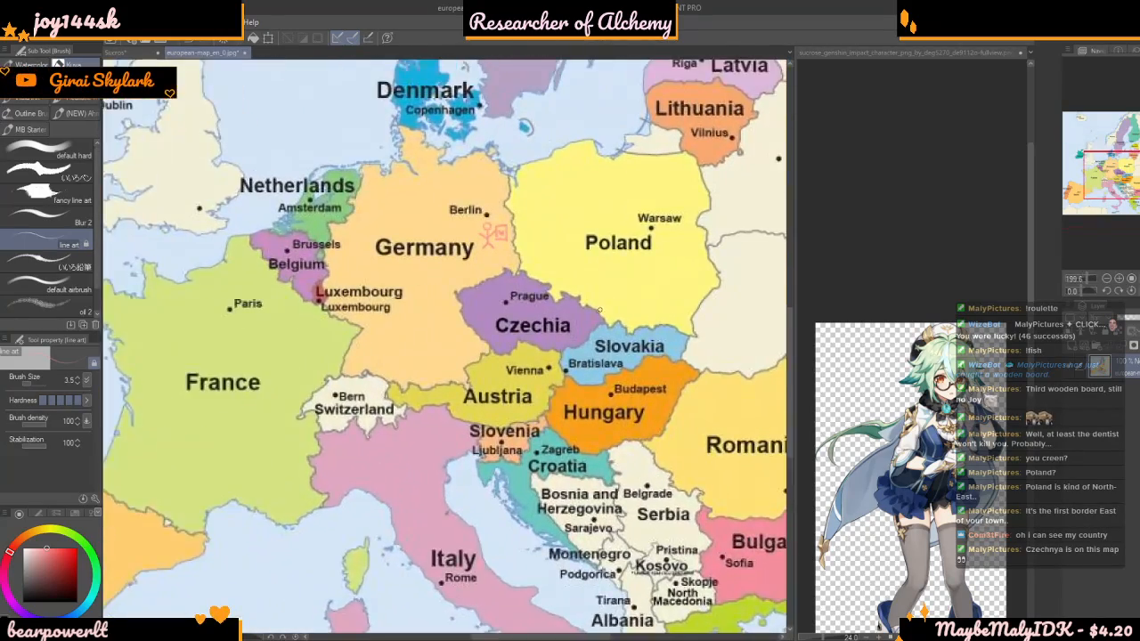
pyautogui.scroll(-6, 601, 310)
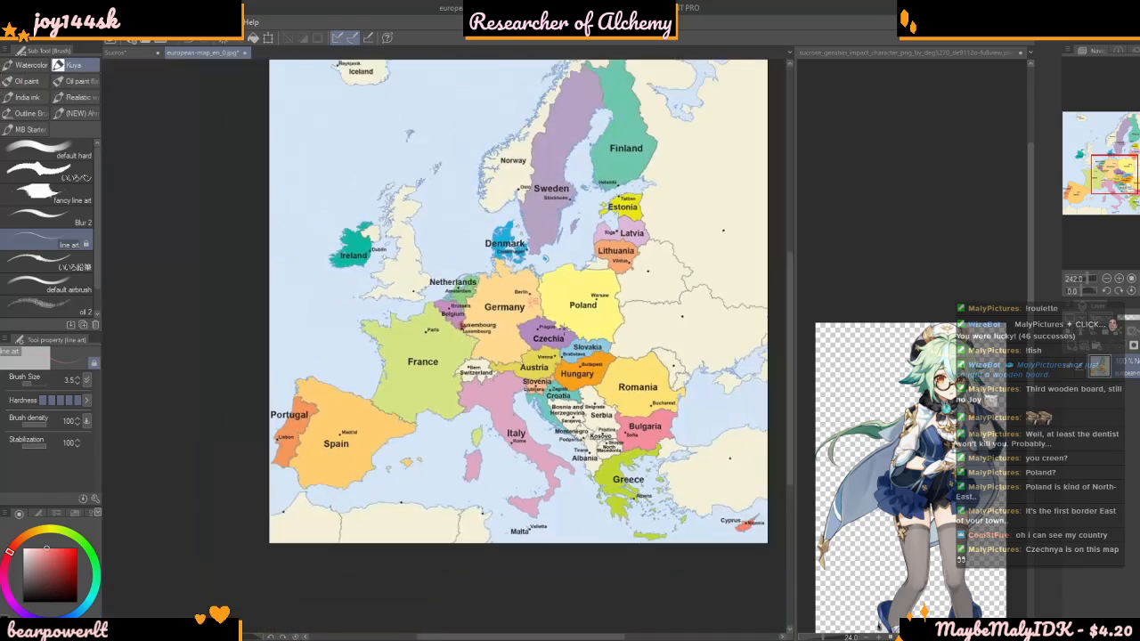
pyautogui.scroll(4, 504, 472)
pyautogui.scroll(1, 504, 472)
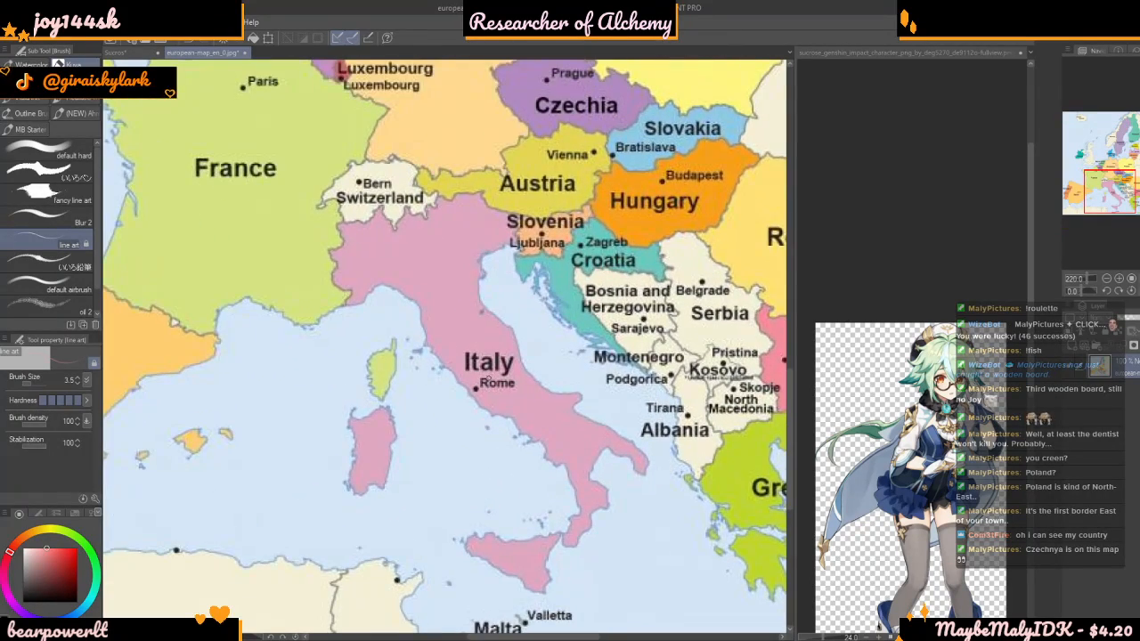
pyautogui.scroll(-4, 488, 403)
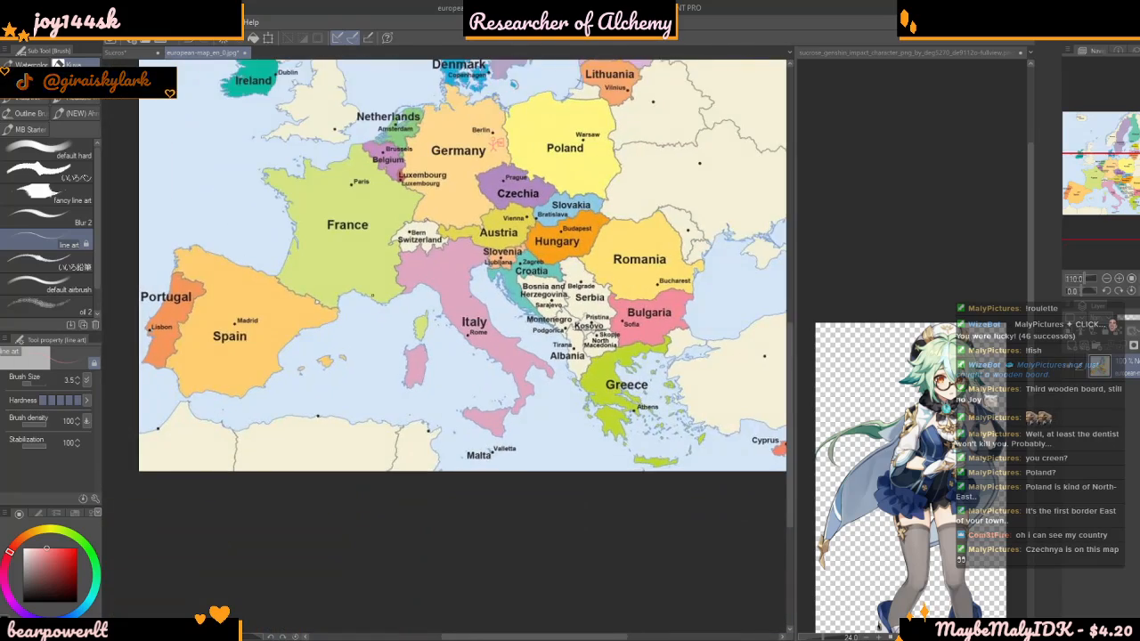
# Examine the whole European map, including the Balkan countries between Croatia and Greece
pyautogui.scroll(-2, 463, 267)
pyautogui.scroll(3, 387, 348)
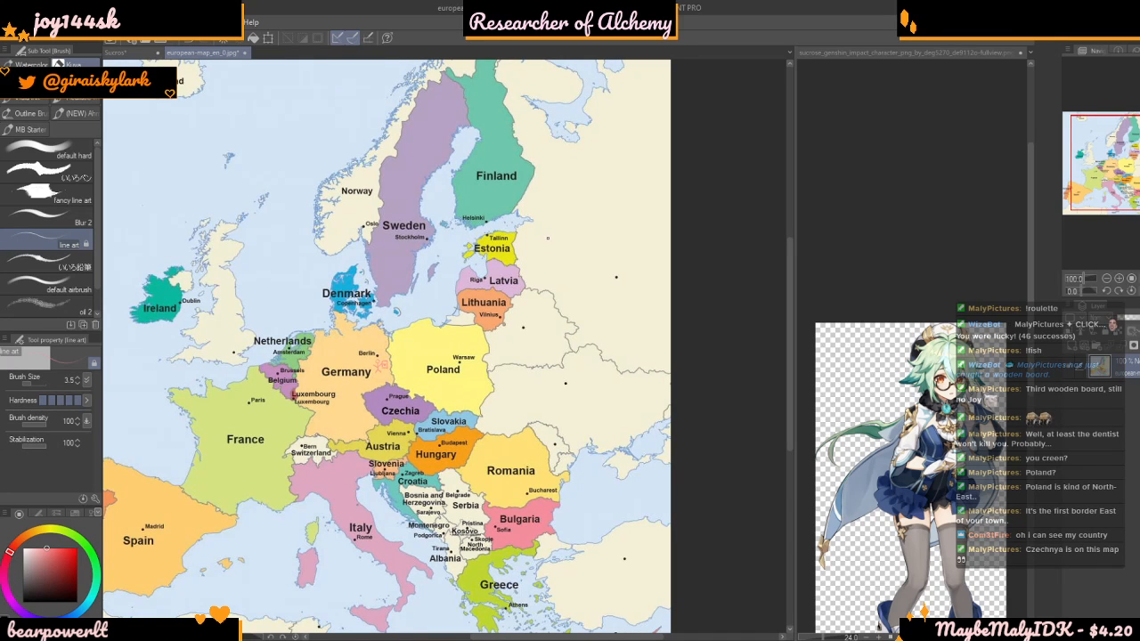
pyautogui.scroll(-1, 549, 233)
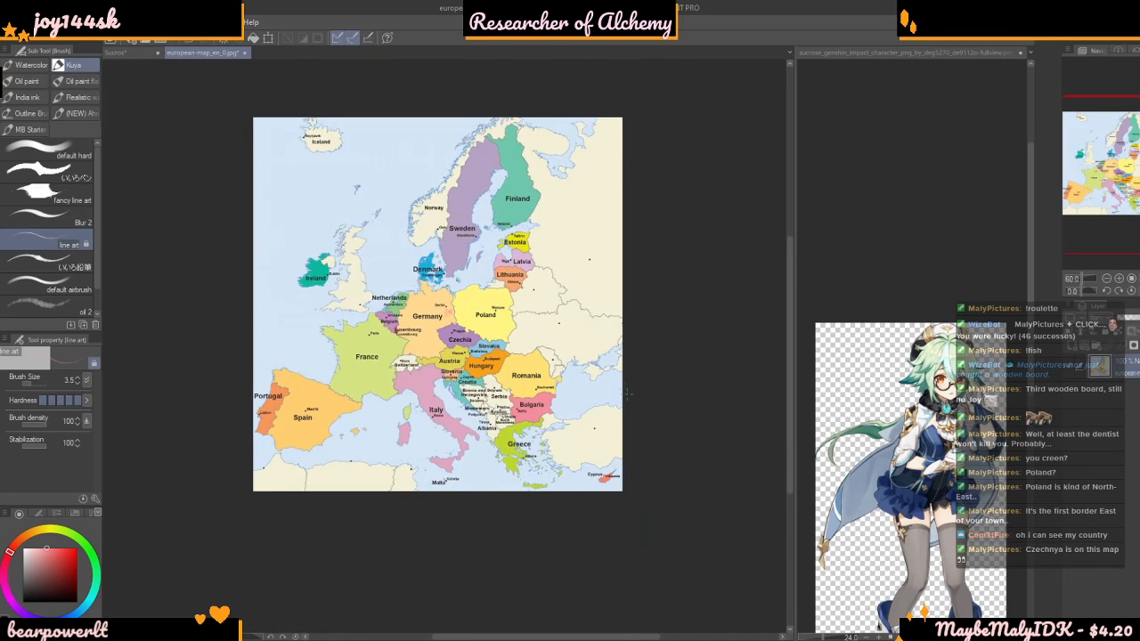
pyautogui.scroll(2, 619, 445)
pyautogui.scroll(-2, 445, 312)
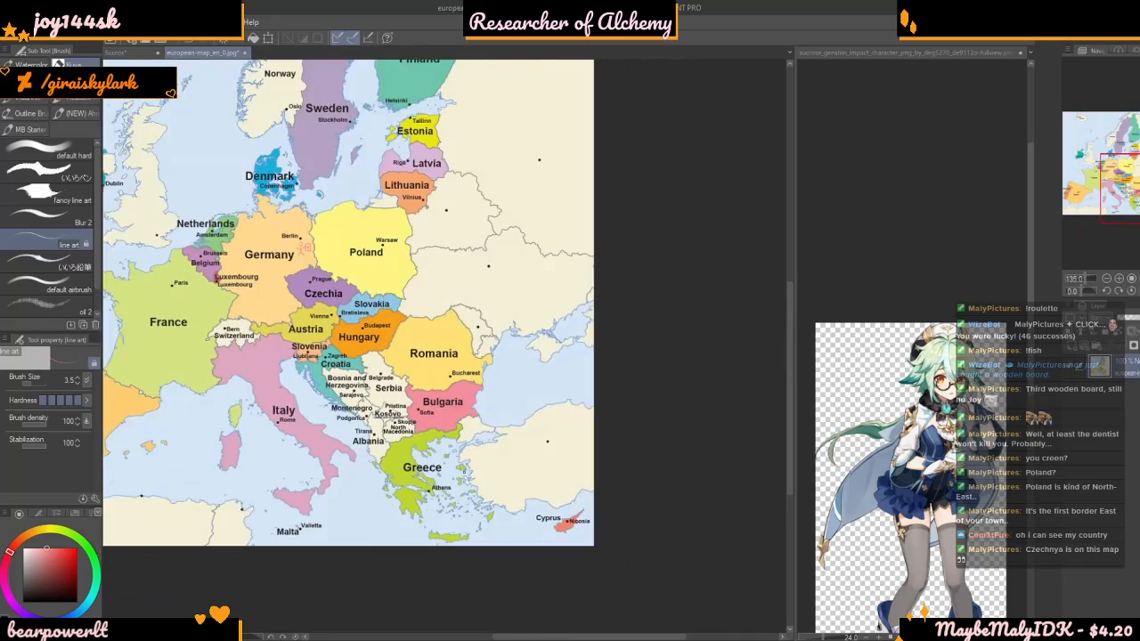
pyautogui.scroll(2, 445, 312)
pyautogui.scroll(3, 388, 525)
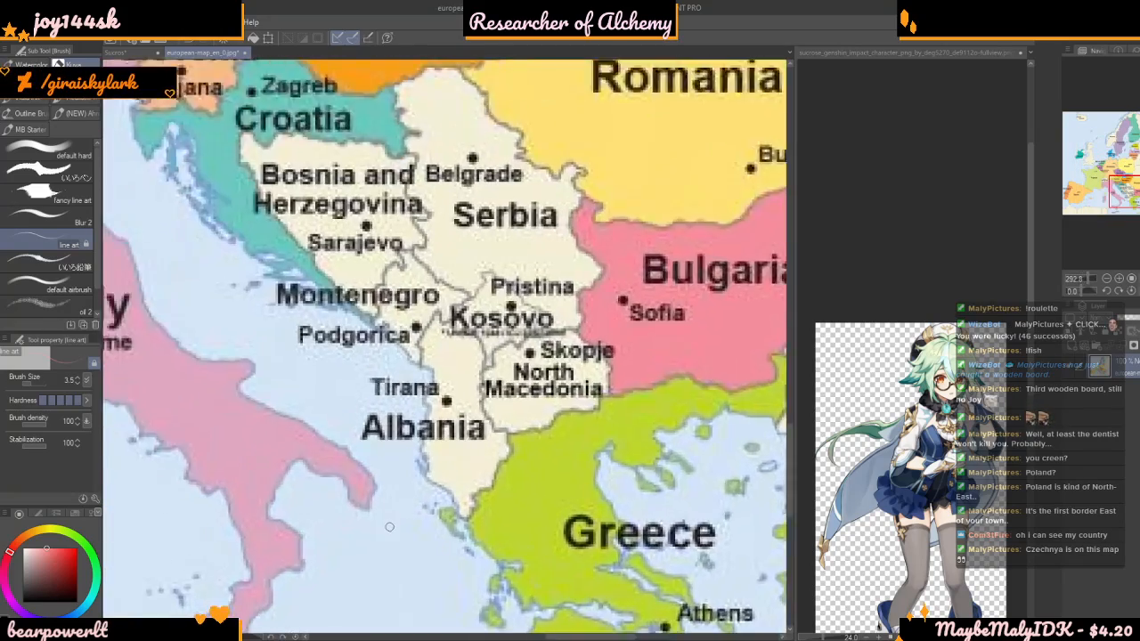
pyautogui.scroll(-1, 388, 525)
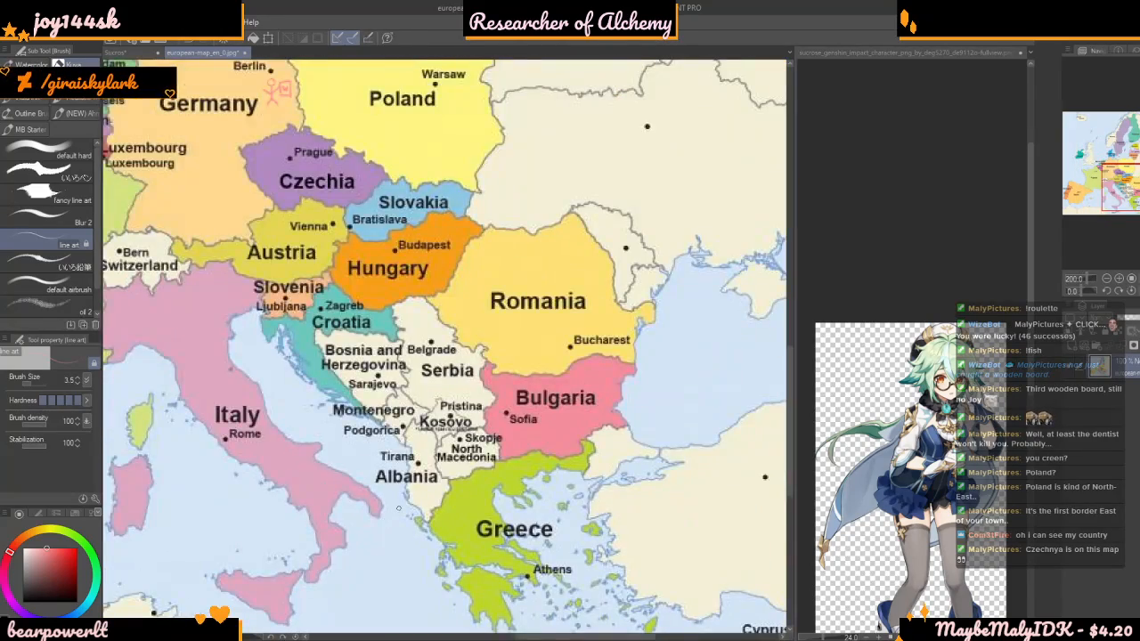
# Examine the European map, from Scandinavia and the Baltic countries down to Italy and Greece
pyautogui.scroll(1, 399, 511)
pyautogui.scroll(-2, 398, 504)
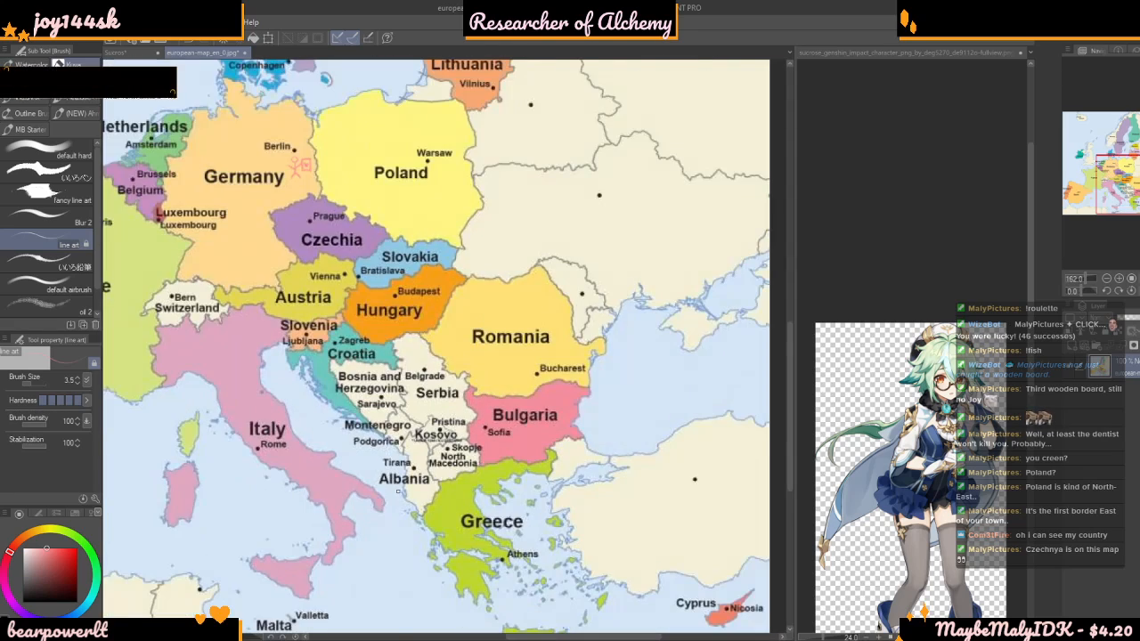
pyautogui.scroll(-2, 397, 491)
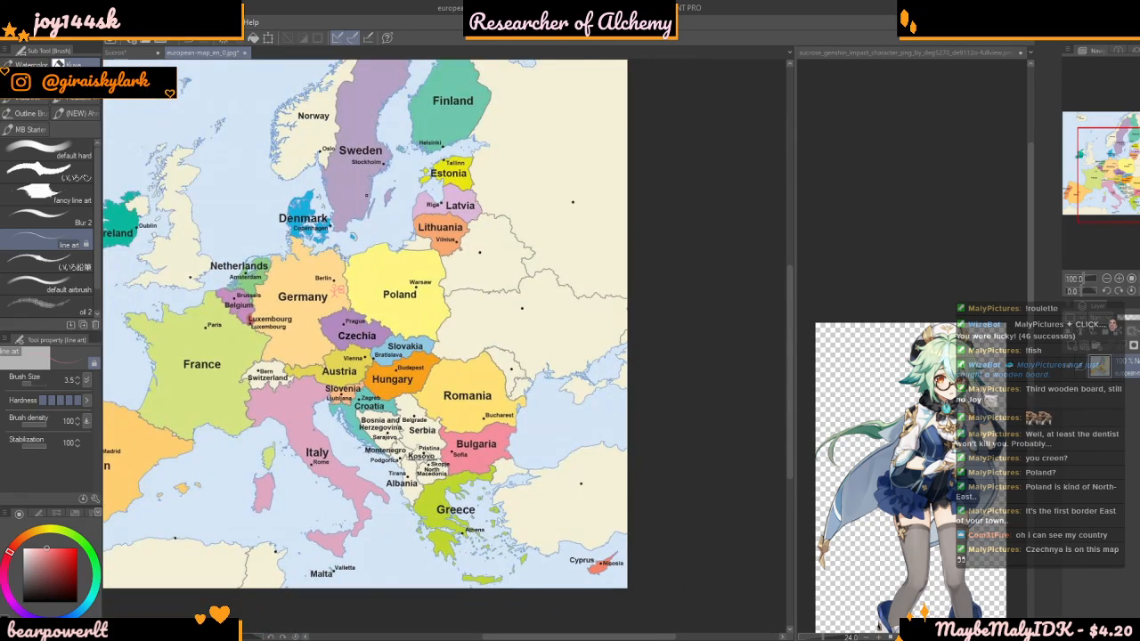
pyautogui.scroll(1, 339, 289)
pyautogui.scroll(-2, 338, 289)
pyautogui.scroll(3, 378, 303)
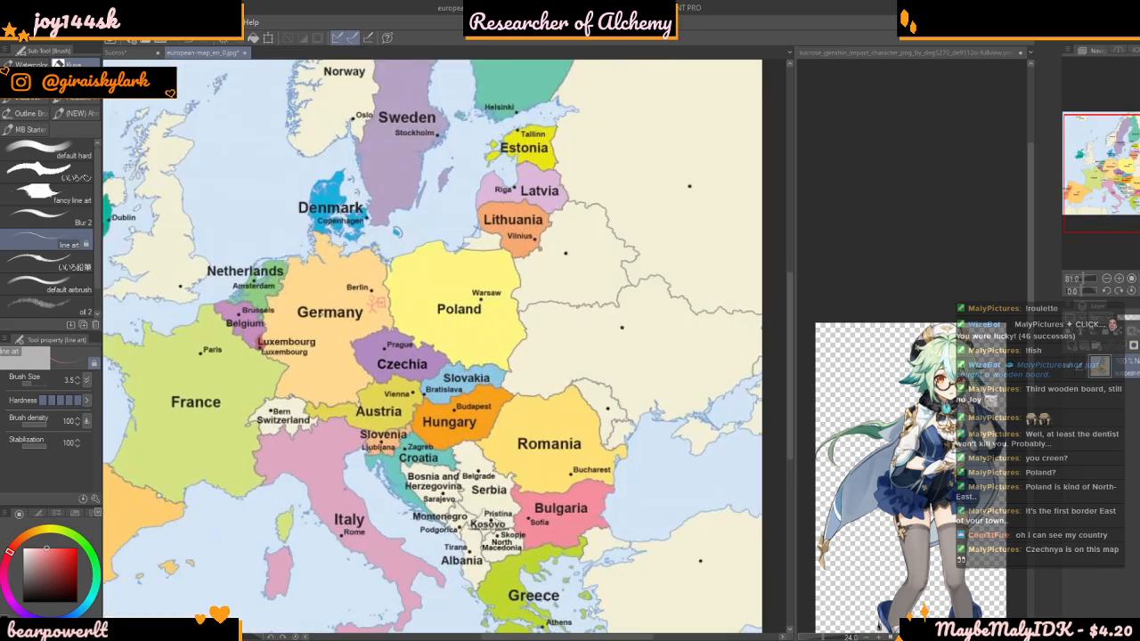
pyautogui.scroll(-2, 377, 302)
pyautogui.scroll(3, 378, 303)
pyautogui.scroll(2, 378, 303)
pyautogui.scroll(-2, 377, 303)
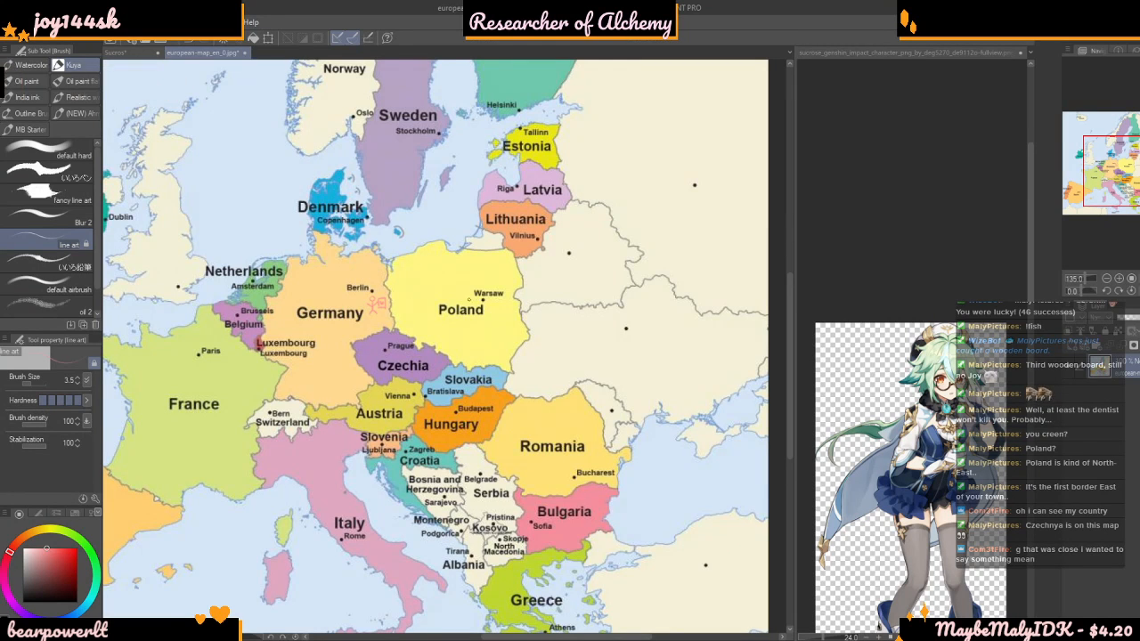
pyautogui.scroll(-1, 378, 303)
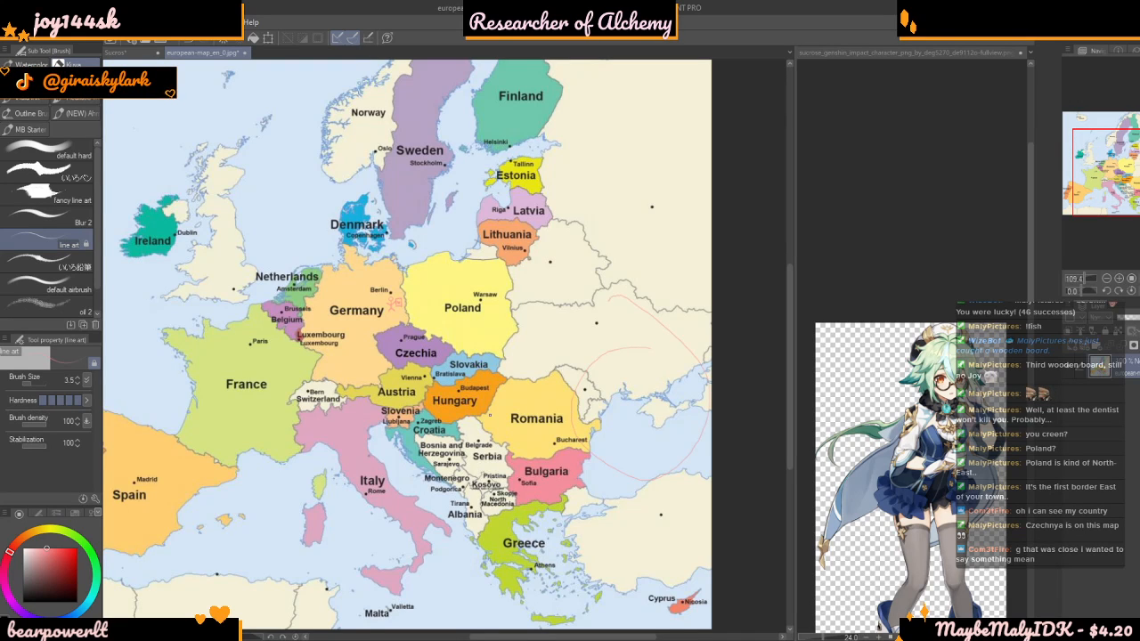
# Undo the last light red stroke on the European map and close the map document
pyautogui.hotkey('ctrl', 'z')
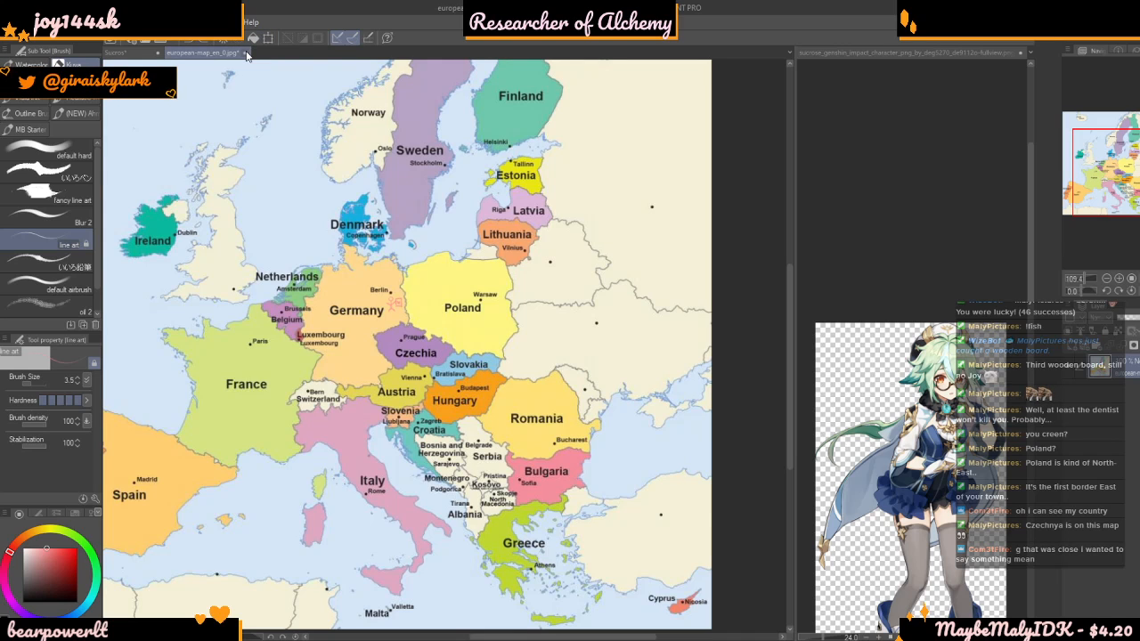
pyautogui.click(611, 246)
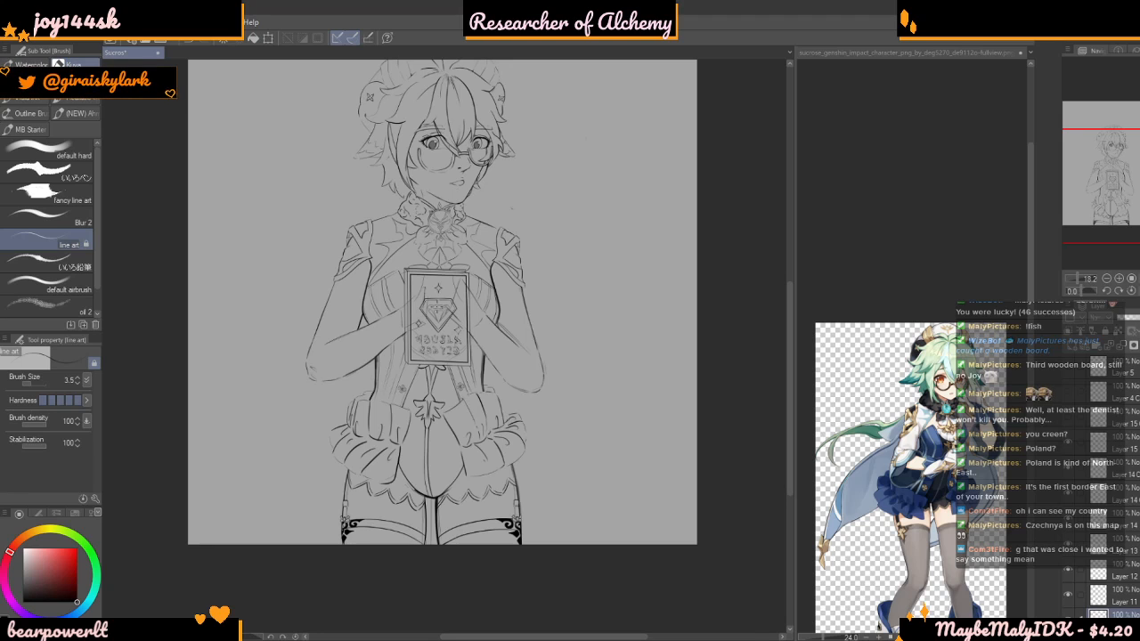
# Toggle the visibility of Layers 13, 12, 11 and 10 off and on to identify which line art each holds
pyautogui.click(1110, 449)
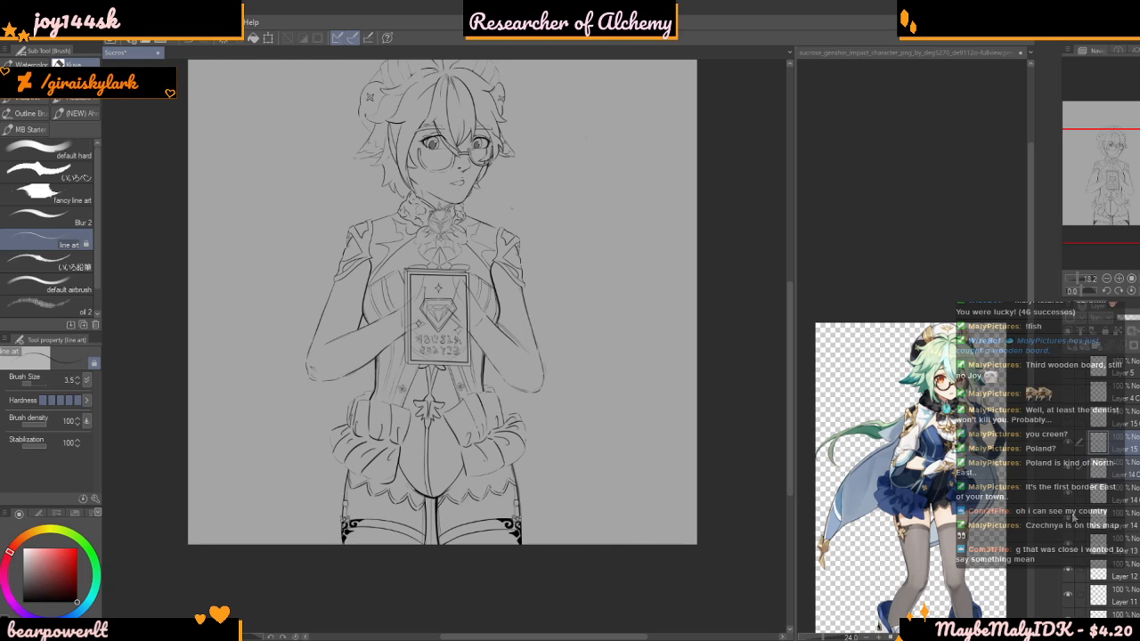
pyautogui.click(1068, 546)
pyautogui.click(1068, 546)
pyautogui.click(1066, 572)
pyautogui.click(1067, 573)
pyautogui.click(1067, 598)
pyautogui.click(1067, 600)
pyautogui.click(1068, 620)
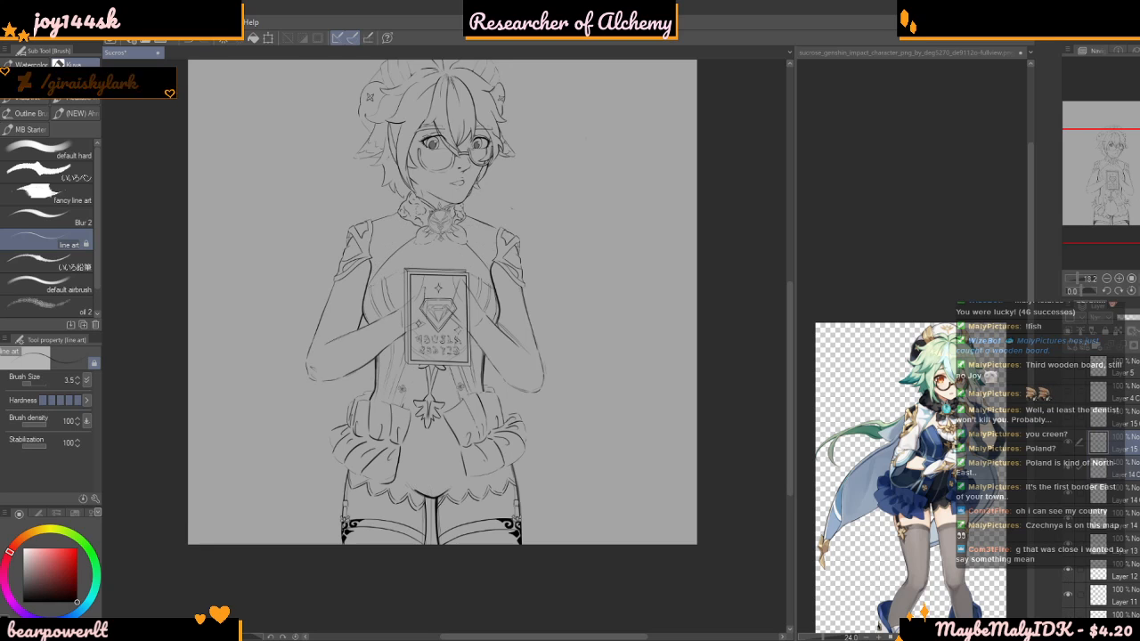
pyautogui.click(1068, 621)
# Toggle the visibility of Layers 9, 8 and 7 to identify the collar, headwear and glasses line art
pyautogui.scroll(-2, 1069, 606)
pyautogui.click(1069, 579)
pyautogui.click(1069, 578)
pyautogui.click(1076, 556)
pyautogui.click(1078, 573)
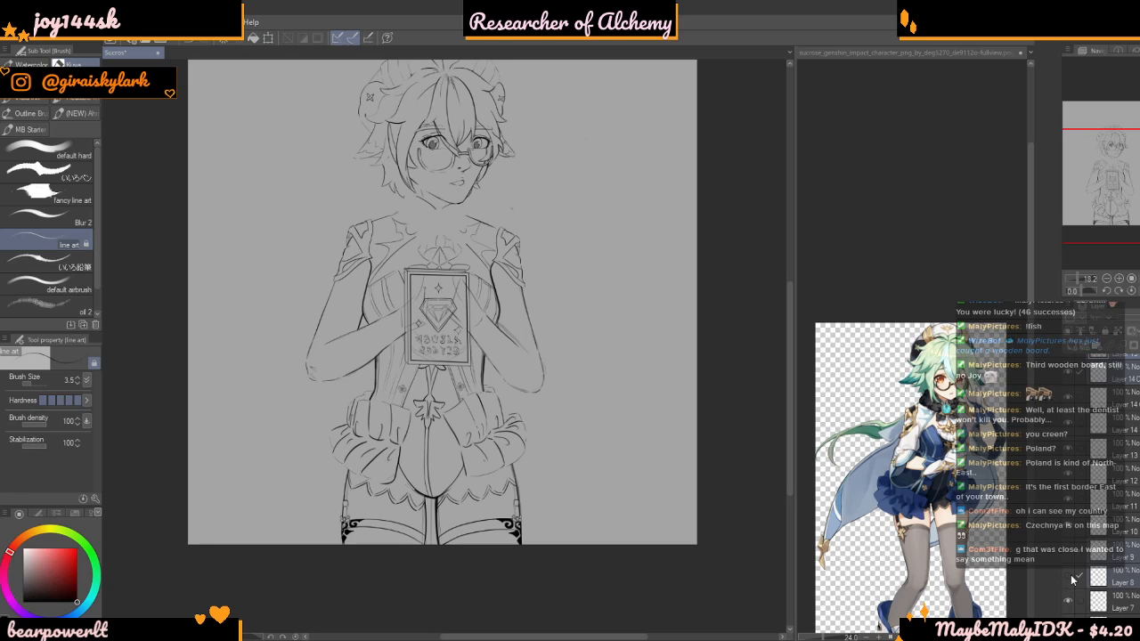
pyautogui.click(1070, 576)
pyautogui.click(1070, 553)
pyautogui.click(1070, 605)
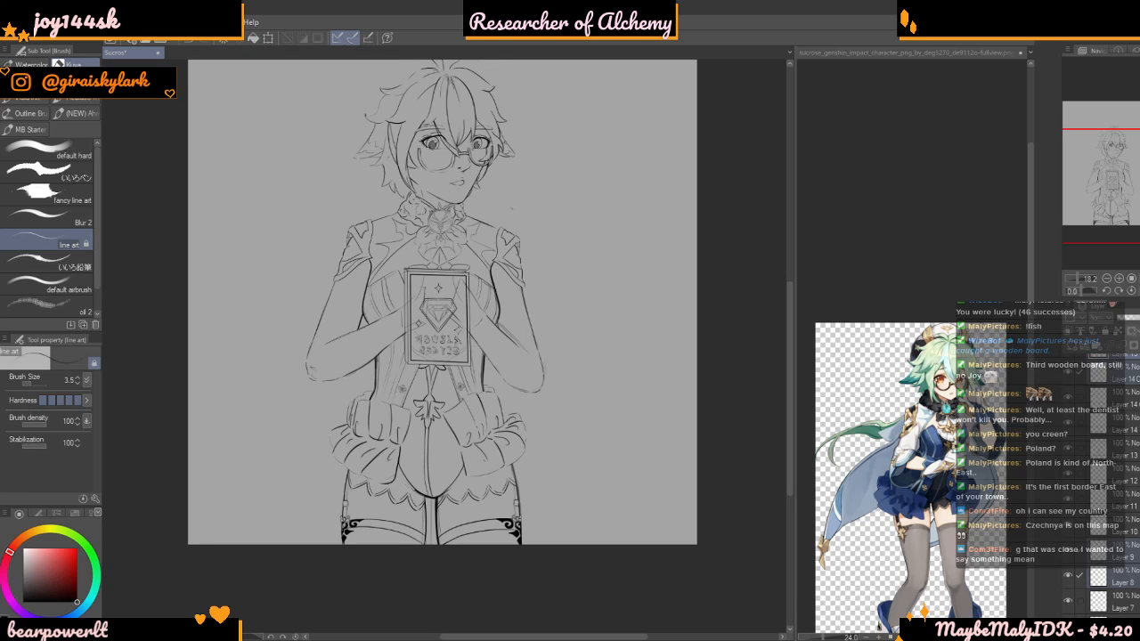
pyautogui.click(1069, 624)
pyautogui.click(1068, 603)
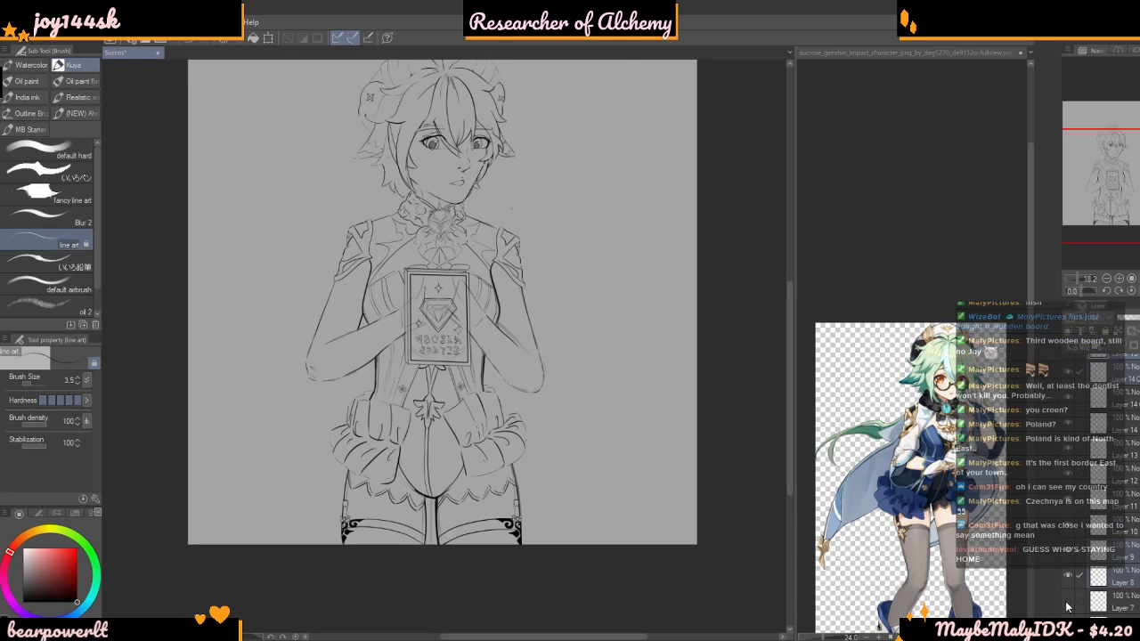
# Check the contents of Layer 3 by toggling its visibility and make it the active layer
pyautogui.scroll(-3, 1109, 577)
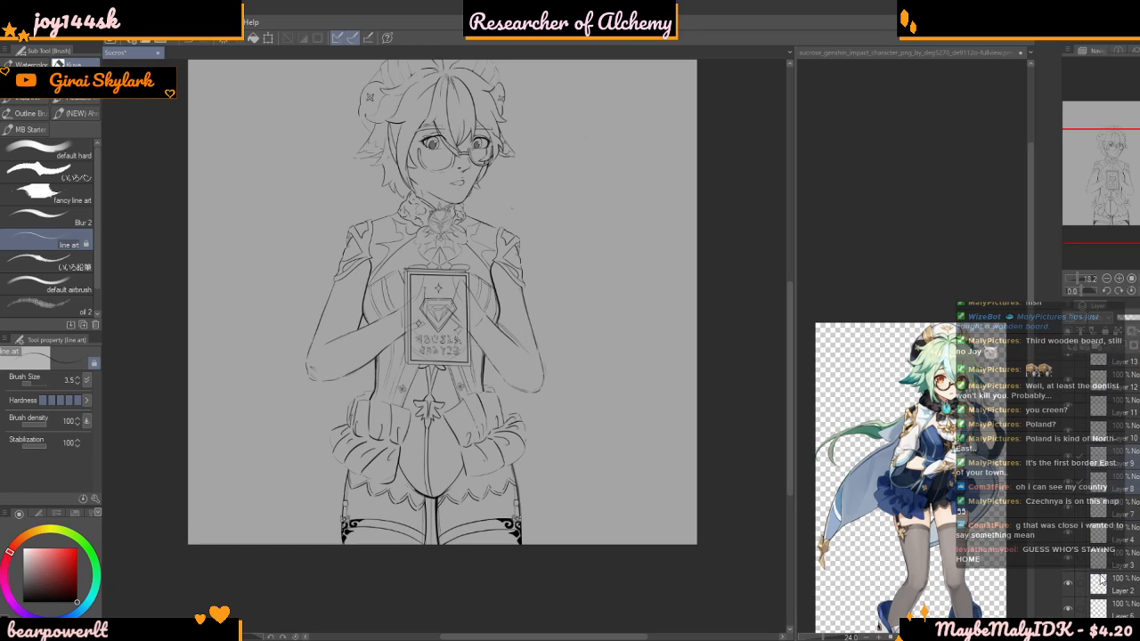
pyautogui.click(1067, 568)
pyautogui.click(1068, 568)
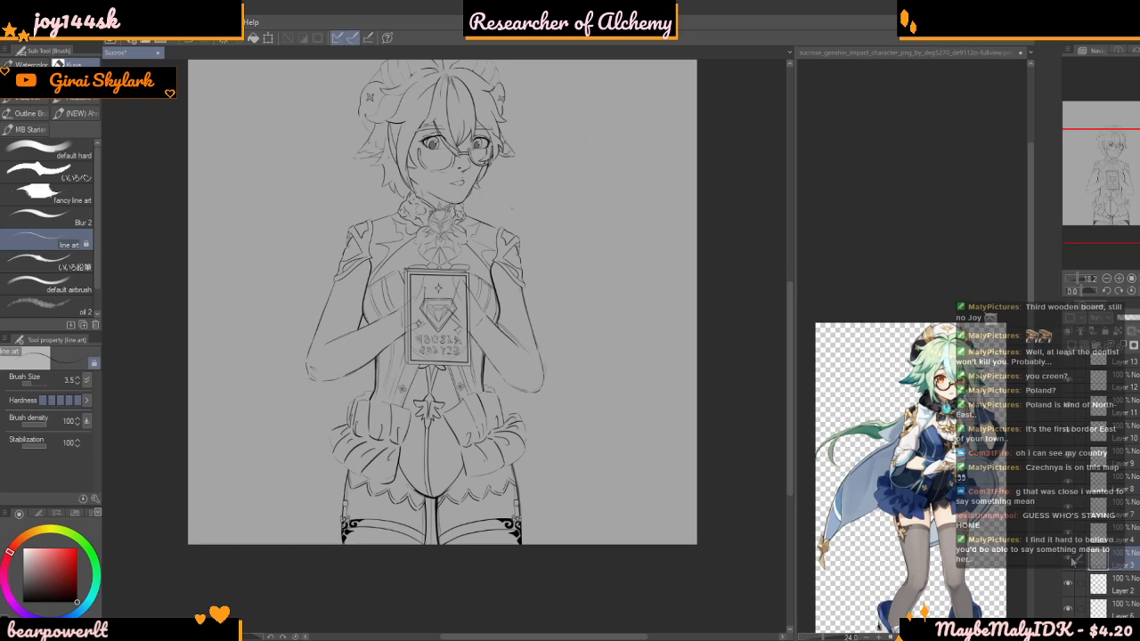
pyautogui.click(1068, 566)
pyautogui.click(1067, 564)
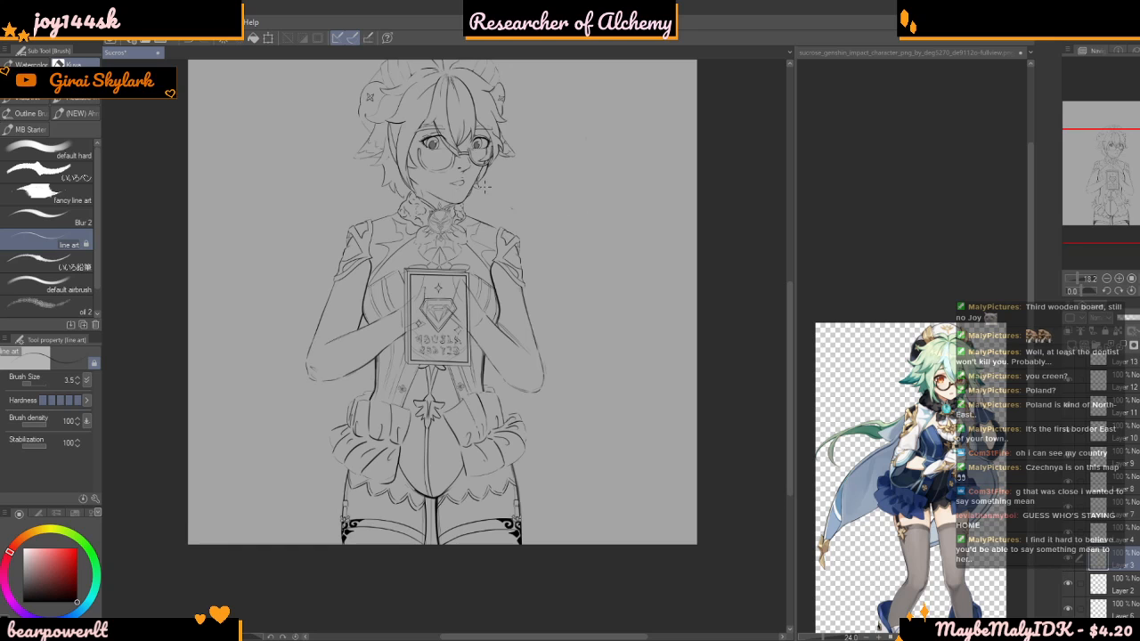
# Try to draw a long cape outline from the shoulder down past the elbow using brush size 10
pyautogui.scroll(-1, 513, 293)
pyautogui.scroll(5, 405, 201)
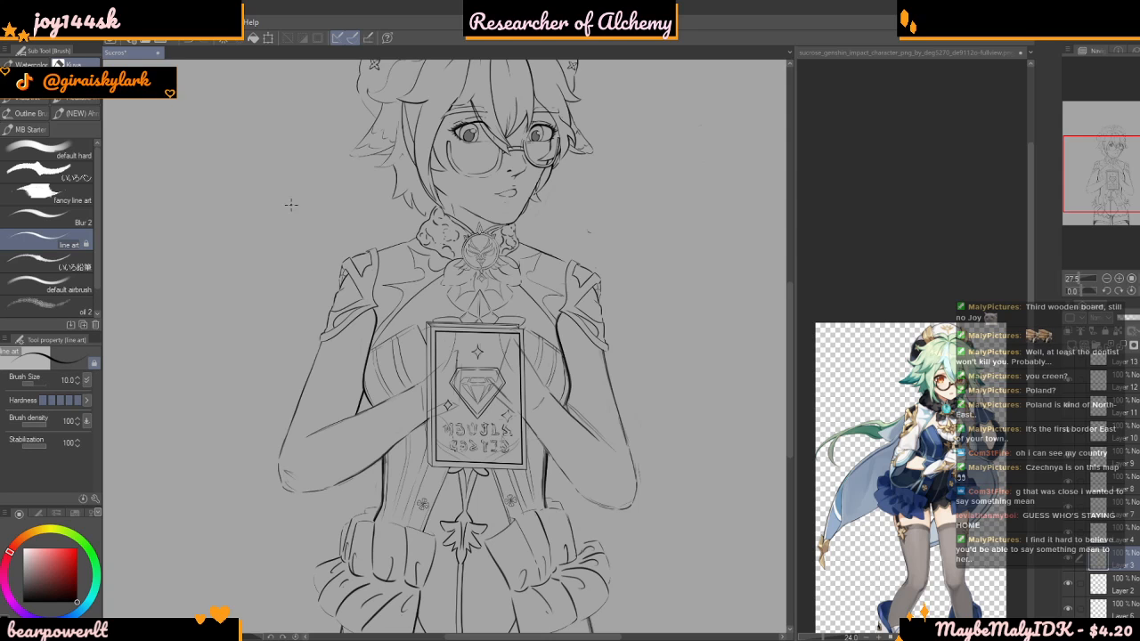
pyautogui.moveTo(392, 230)
pyautogui.mouseDown()
pyautogui.moveTo(252, 311)
pyautogui.moveTo(198, 446)
pyautogui.moveTo(184, 602)
pyautogui.mouseUp()
pyautogui.scroll(-1, 184, 602)
pyautogui.scroll(-1, 381, 214)
pyautogui.hotkey('ctrl', 'z')
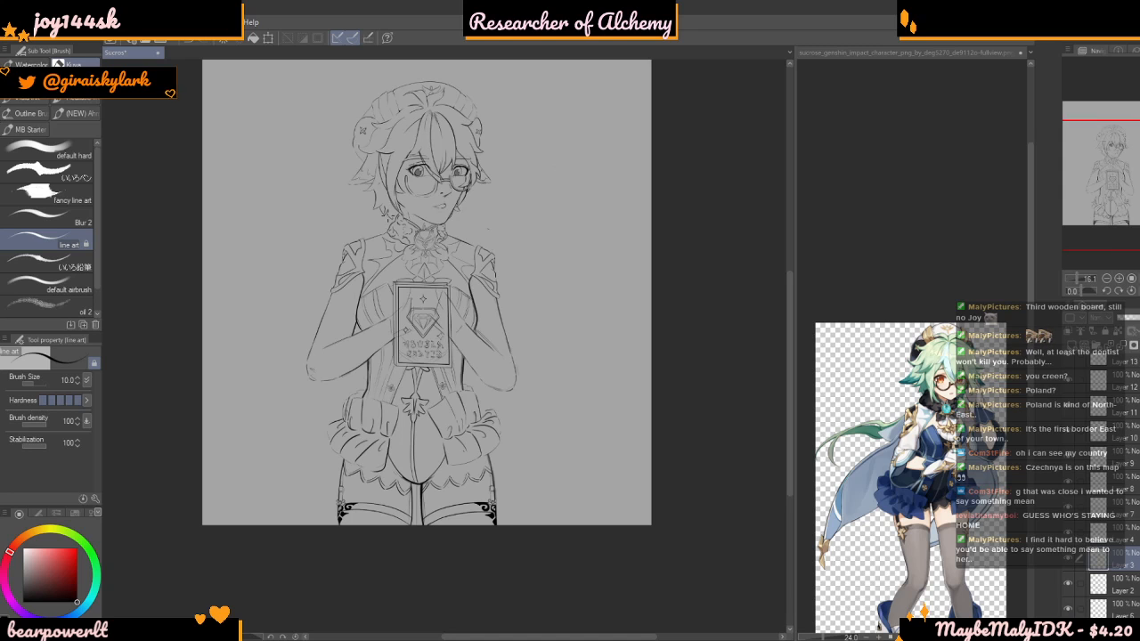
# Draw a long curved cape outline from the neck over the shoulder, around the bent arm and flaring outward at skirt-hem height
pyautogui.scroll(1, 466, 139)
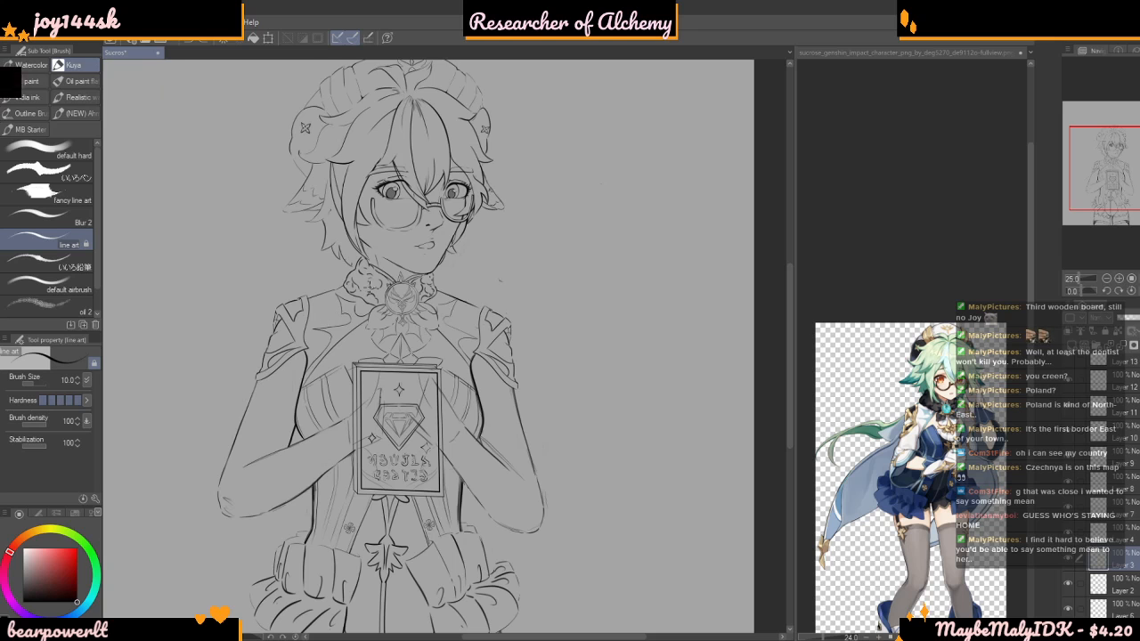
pyautogui.scroll(-5, 474, 158)
pyautogui.scroll(4, 414, 205)
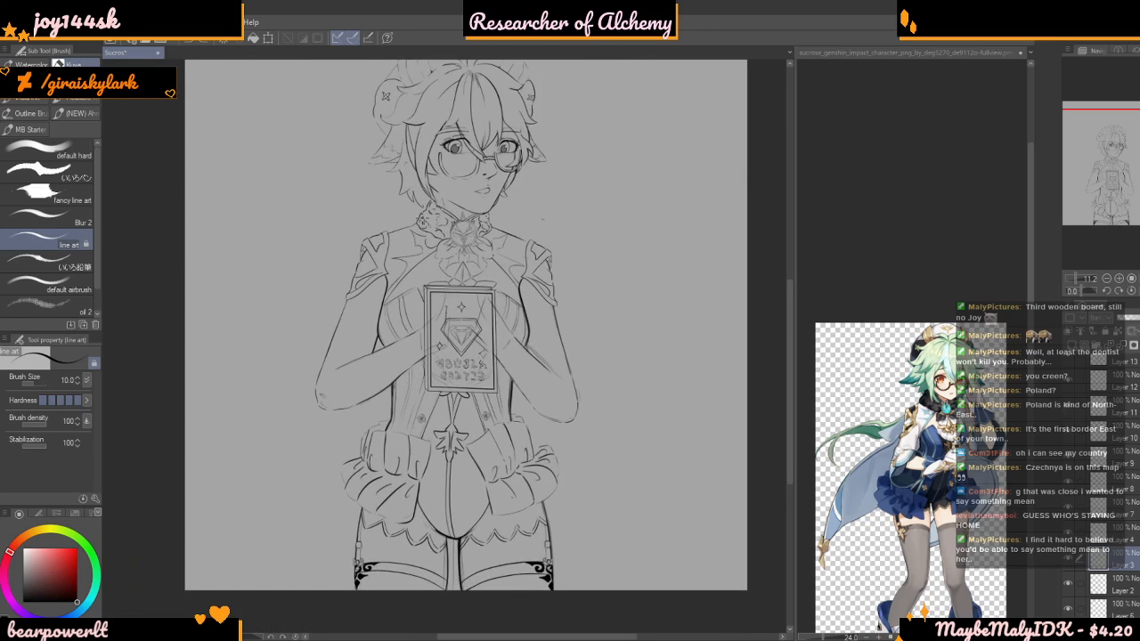
pyautogui.scroll(2, 426, 245)
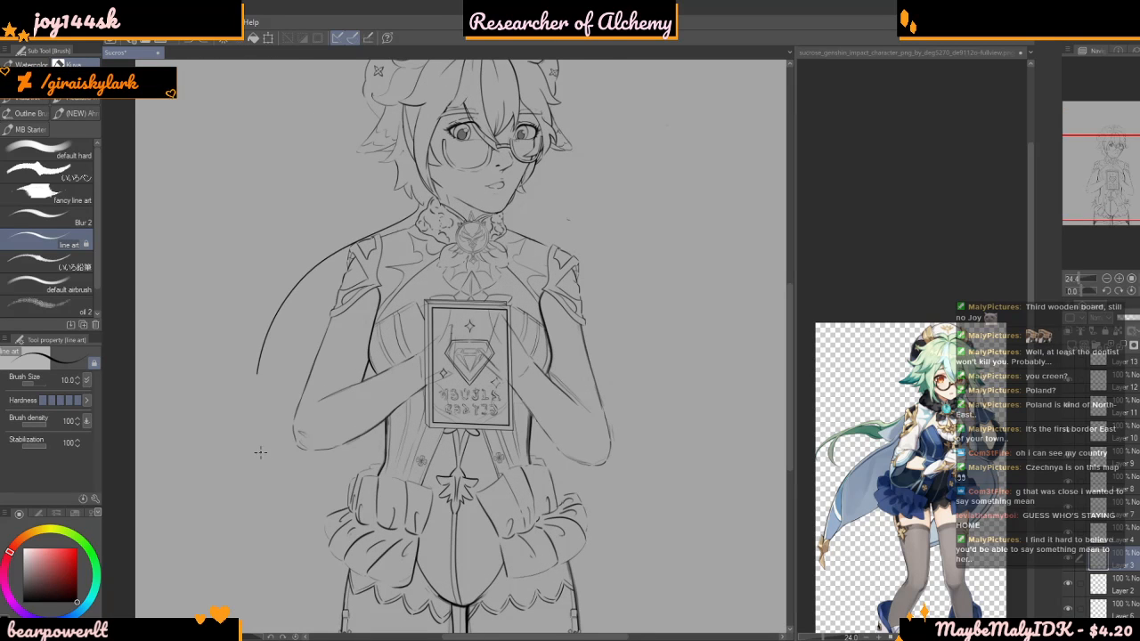
pyautogui.moveTo(261, 586); pyautogui.dragTo(190, 598)
pyautogui.scroll(-4, 285, 250)
pyautogui.scroll(2, 303, 418)
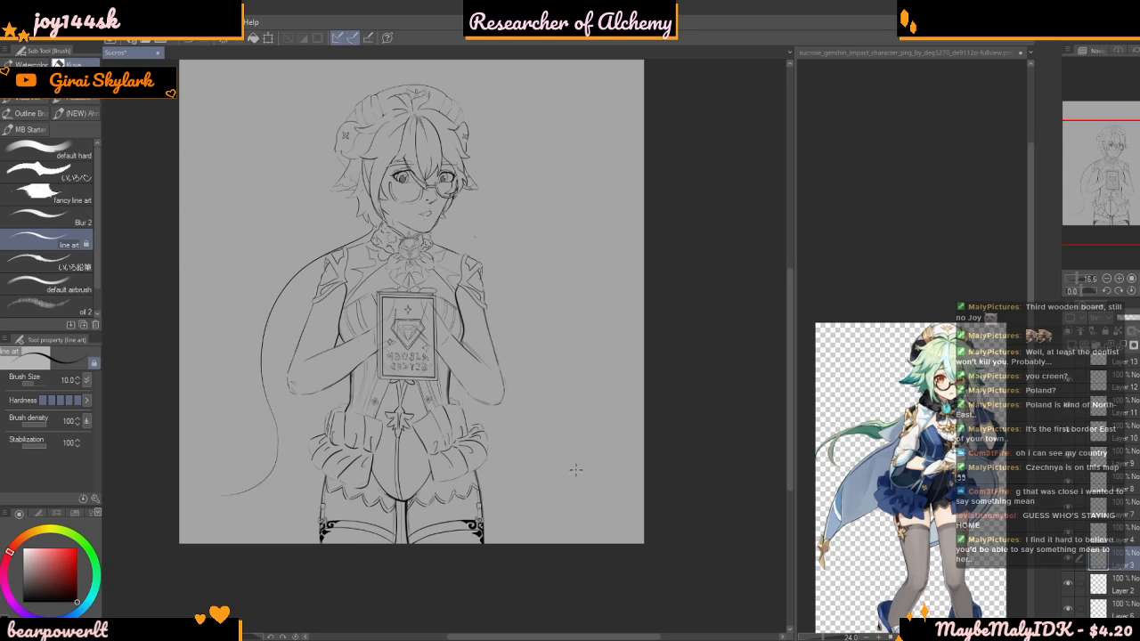
# Draw a small pointed hair tip between the lowest hair strand and the fluffy collar
pyautogui.scroll(-3, 427, 236)
pyautogui.scroll(12, 401, 233)
pyautogui.scroll(10, 396, 254)
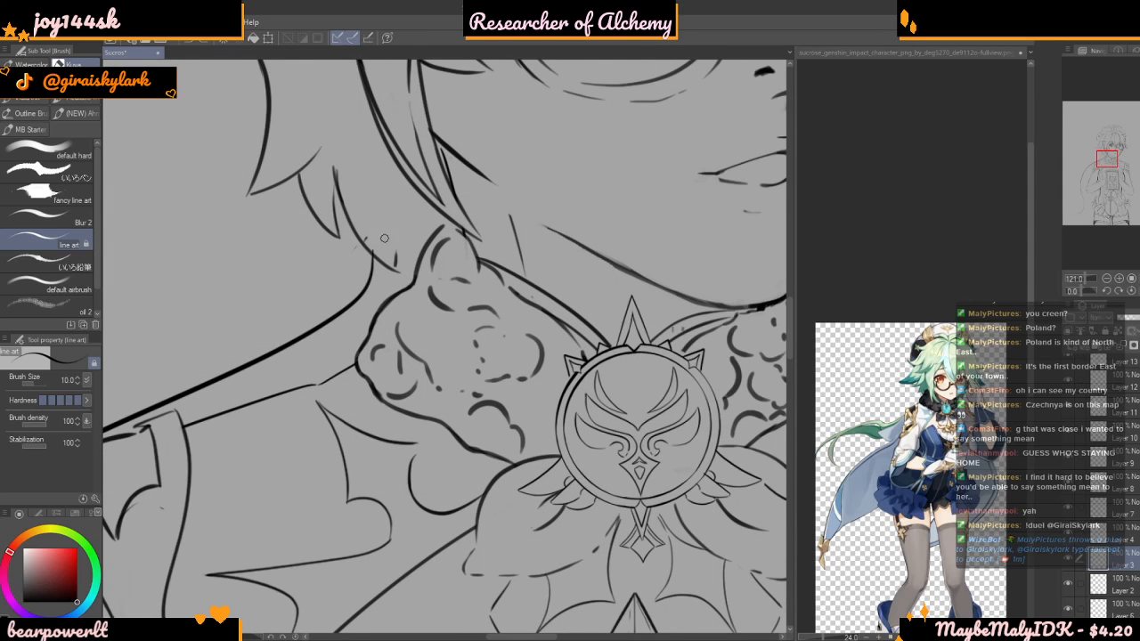
pyautogui.moveTo(396, 267)
pyautogui.mouseDown()
pyautogui.moveTo(397, 237)
pyautogui.moveTo(417, 265)
pyautogui.mouseUp()
# Enlarge the Sucrose reference around her head and shoulder, and draw a short curved stroke from the cape line's upper end beneath the hair strand
pyautogui.click(898, 392)
pyautogui.scroll(3, 898, 391)
pyautogui.scroll(2, 900, 391)
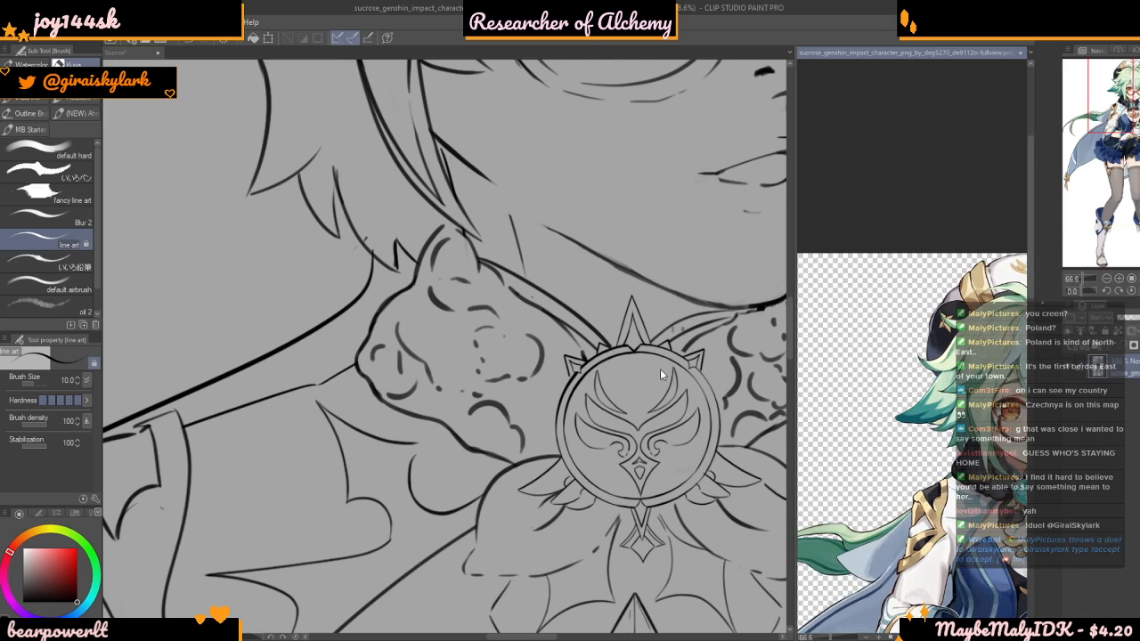
pyautogui.click(370, 267)
pyautogui.scroll(4, 372, 265)
pyautogui.moveTo(379, 251)
pyautogui.mouseDown()
pyautogui.moveTo(371, 276)
pyautogui.moveTo(439, 307)
pyautogui.mouseUp()
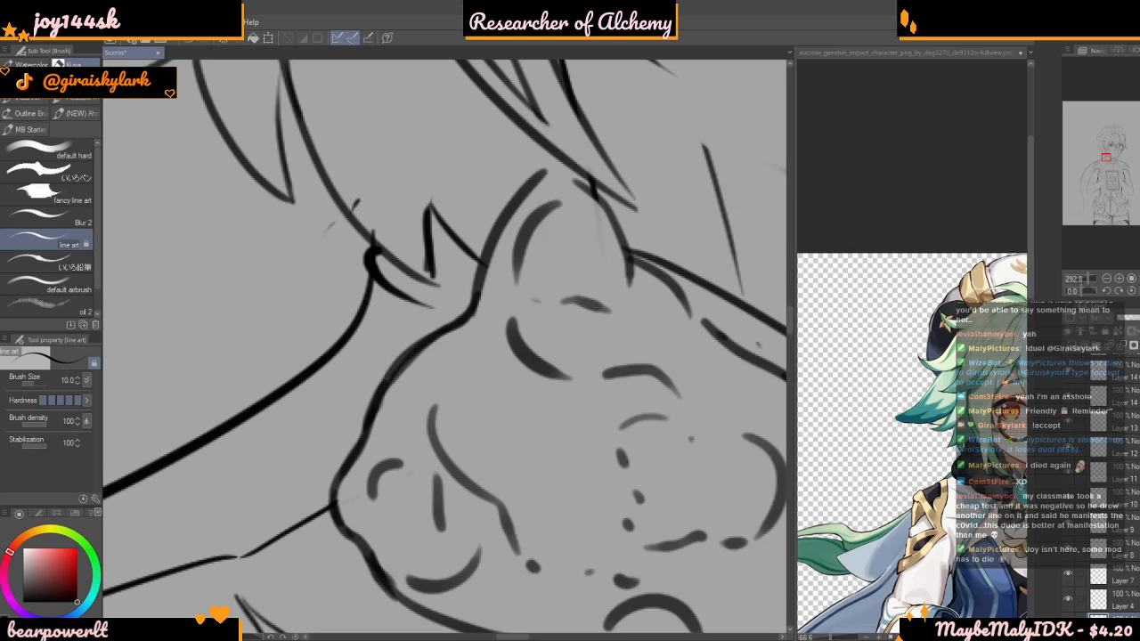
# Erase the stray line ends sticking out above the hair strand where the cape line meets it
pyautogui.scroll(-1, 376, 219)
pyautogui.scroll(5, 224, 354)
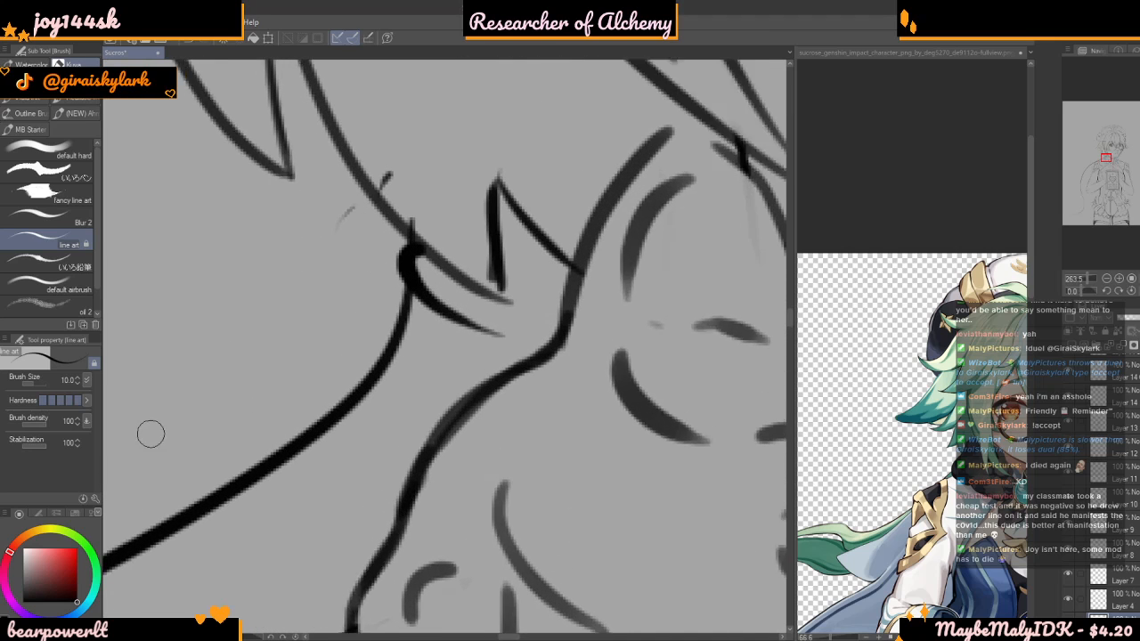
pyautogui.moveTo(405, 123); pyautogui.dragTo(475, 231)
pyautogui.moveTo(363, 196); pyautogui.dragTo(366, 184)
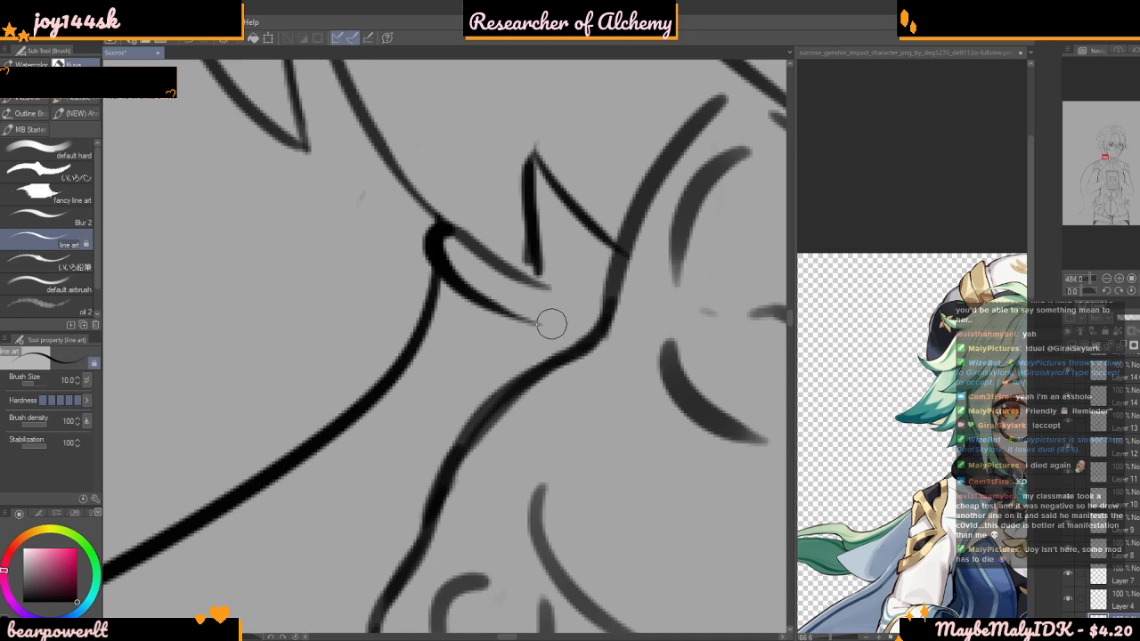
# Thicken the inner edge of the small pointed hair tip and extend it to meet the end of the neighbouring hair strand
pyautogui.scroll(2, 540, 269)
pyautogui.scroll(1, 540, 270)
pyautogui.moveTo(527, 306); pyautogui.dragTo(499, 212)
pyautogui.hotkey('ctrl', 'z')
pyautogui.moveTo(525, 304)
pyautogui.mouseDown()
pyautogui.moveTo(481, 169)
pyautogui.moveTo(476, 104)
pyautogui.moveTo(500, 92)
pyautogui.moveTo(479, 186)
pyautogui.moveTo(505, 89)
pyautogui.mouseUp()
pyautogui.hotkey('ctrl', 'z')
pyautogui.moveTo(518, 273)
pyautogui.mouseDown()
pyautogui.moveTo(538, 308)
pyautogui.moveTo(497, 224)
pyautogui.moveTo(531, 303)
pyautogui.mouseUp()
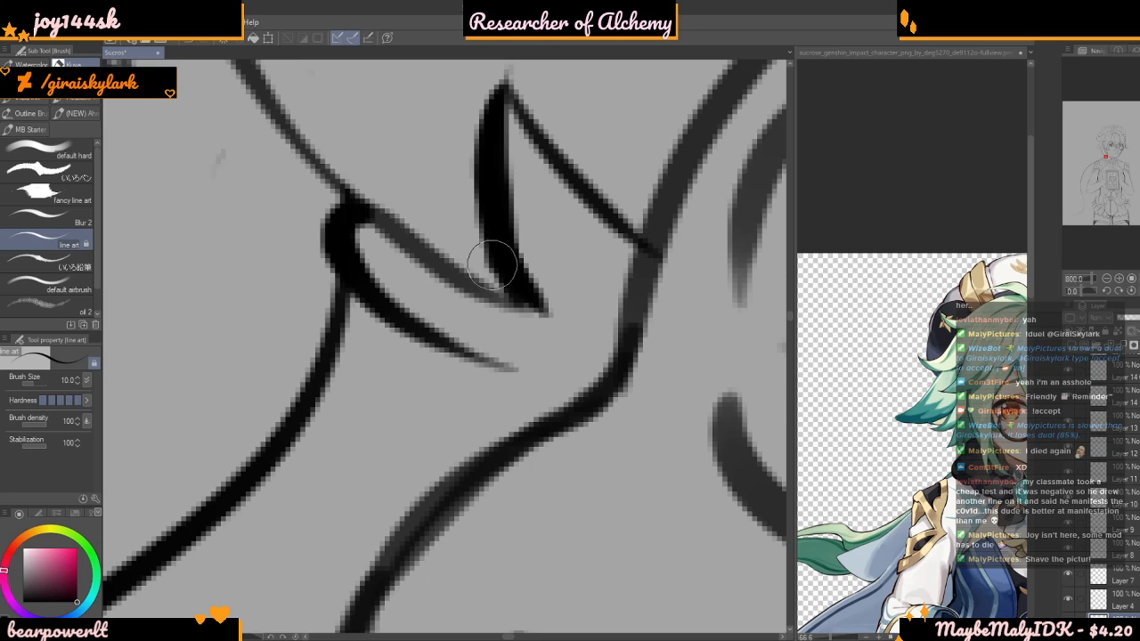
pyautogui.scroll(-3, 624, 262)
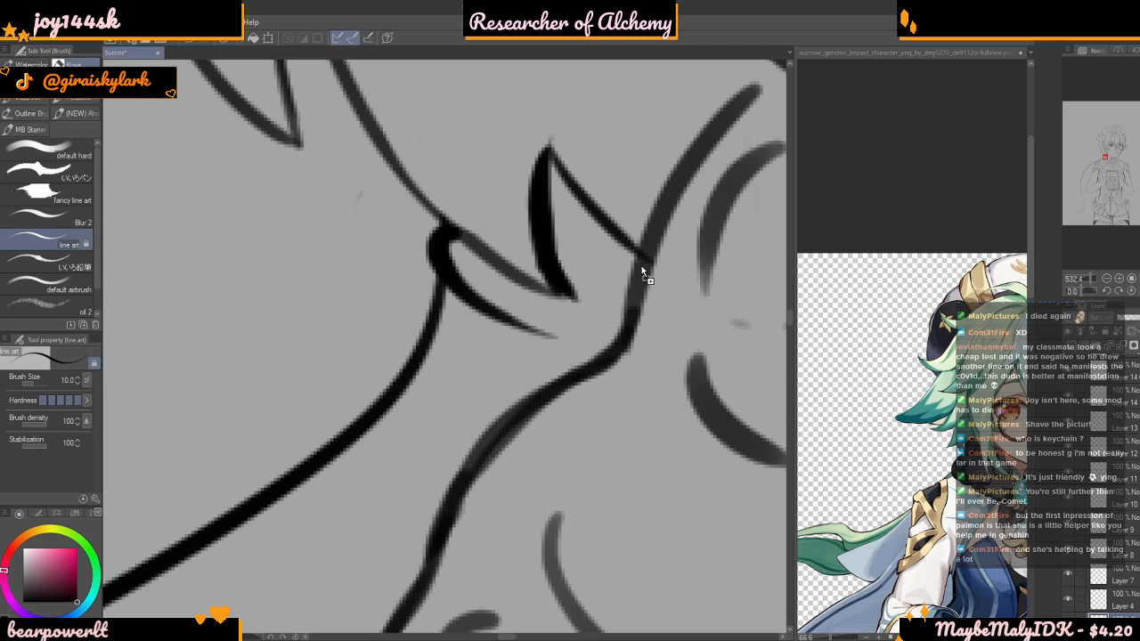
# Examine the Keqing character card illustration's face and outfit, and close the image
pyautogui.scroll(-3, 645, 264)
pyautogui.scroll(2, 623, 264)
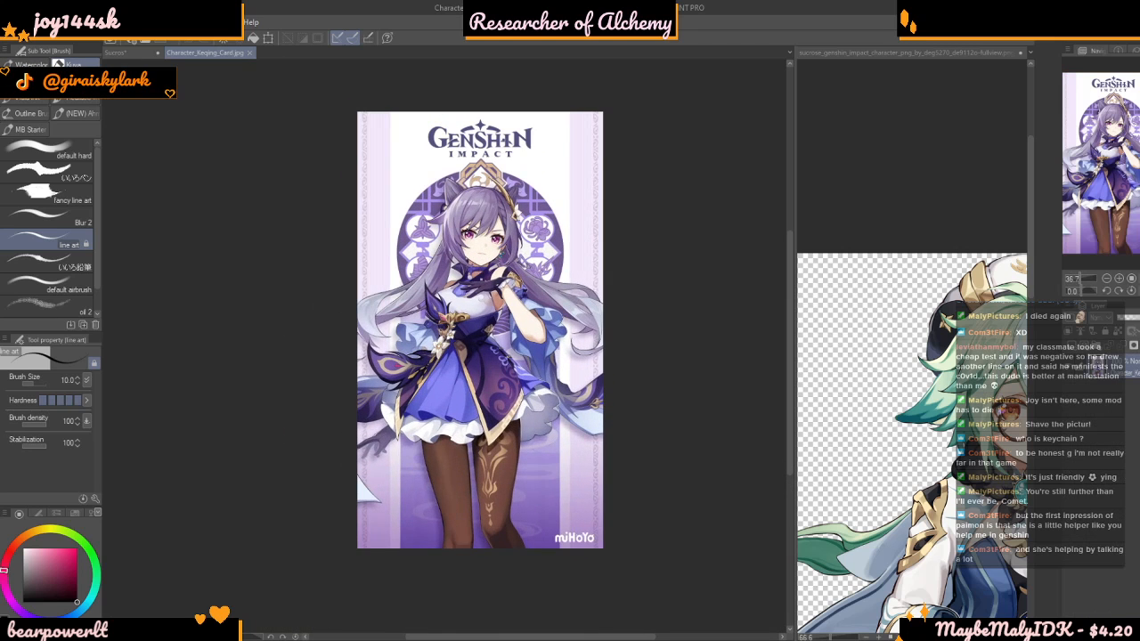
pyautogui.scroll(1, 481, 280)
pyautogui.scroll(2, 485, 259)
pyautogui.scroll(-2, 485, 259)
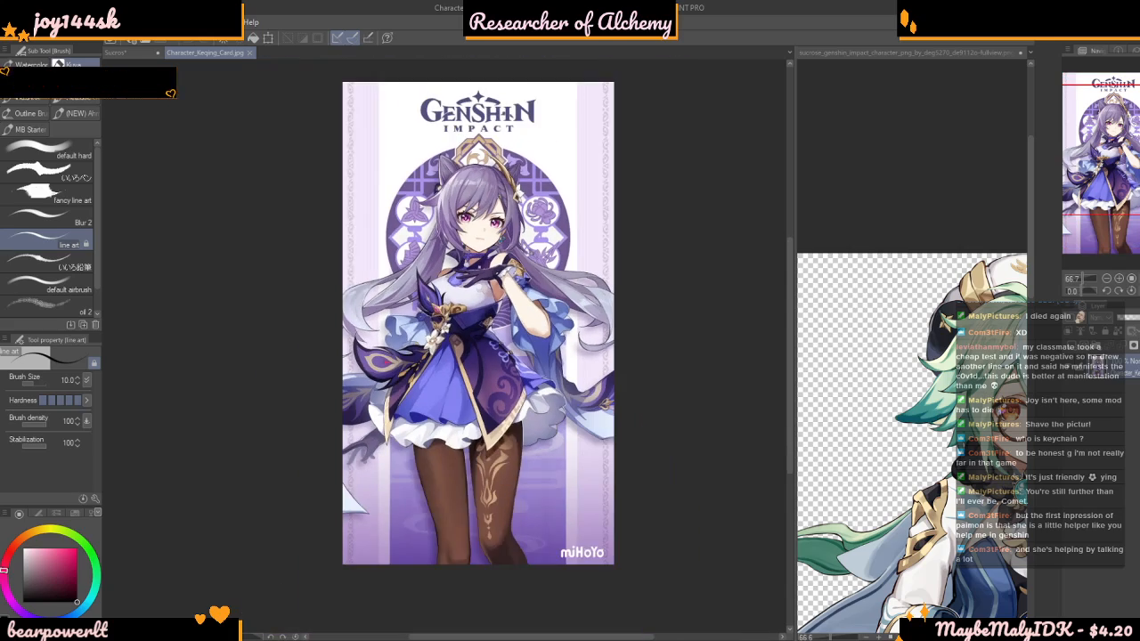
pyautogui.scroll(1, 485, 259)
pyautogui.scroll(-2, 488, 239)
pyautogui.scroll(1, 484, 301)
pyautogui.keyDown('alt'); pyautogui.click(469, 308); pyautogui.keyUp('alt')
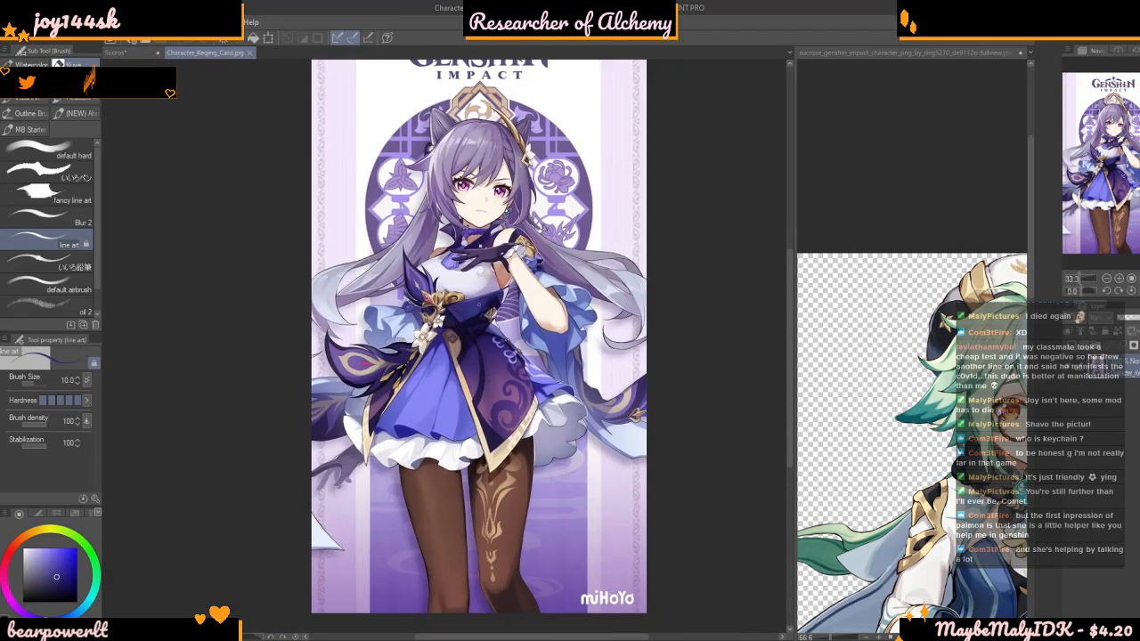
pyautogui.scroll(-2, 474, 298)
pyautogui.scroll(4, 469, 308)
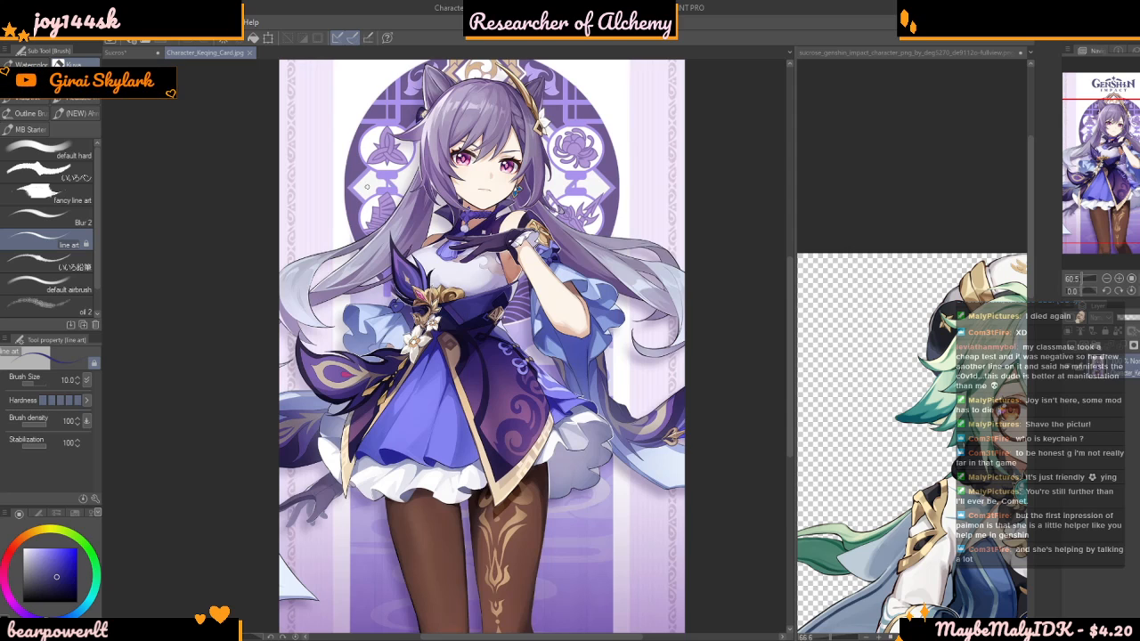
pyautogui.click(252, 54)
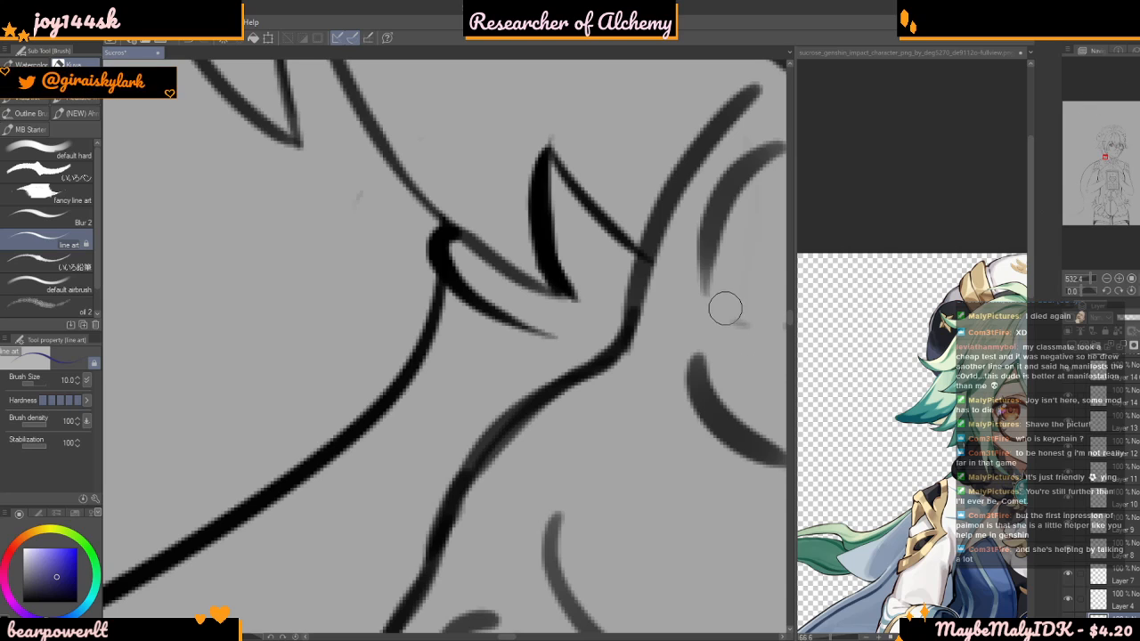
pyautogui.scroll(-2, 721, 308)
pyautogui.scroll(-3, 726, 306)
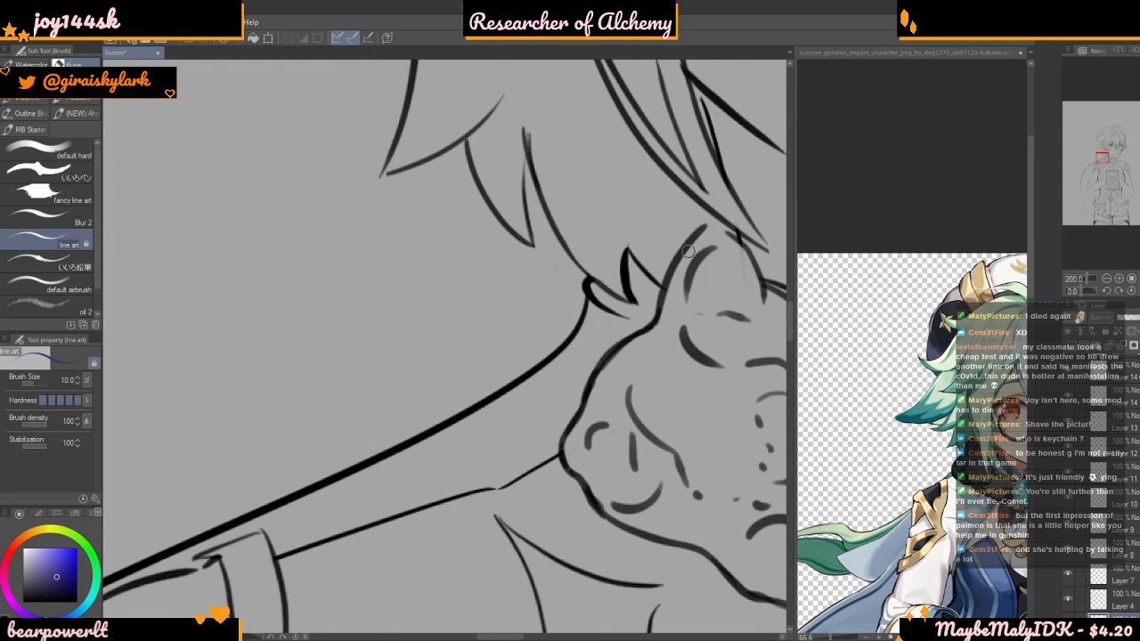
pyautogui.scroll(1, 688, 252)
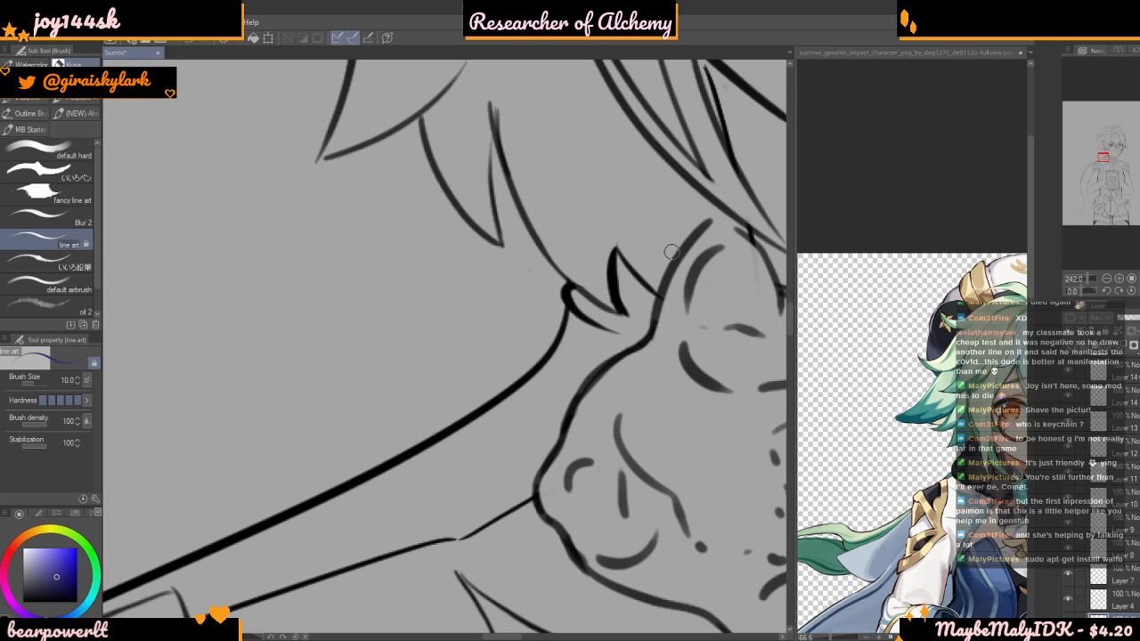
# Pick black and redraw the hair strand's lower line as a thick curve past the small pointed tip to the collar ruffle's edge
pyautogui.scroll(4, 642, 302)
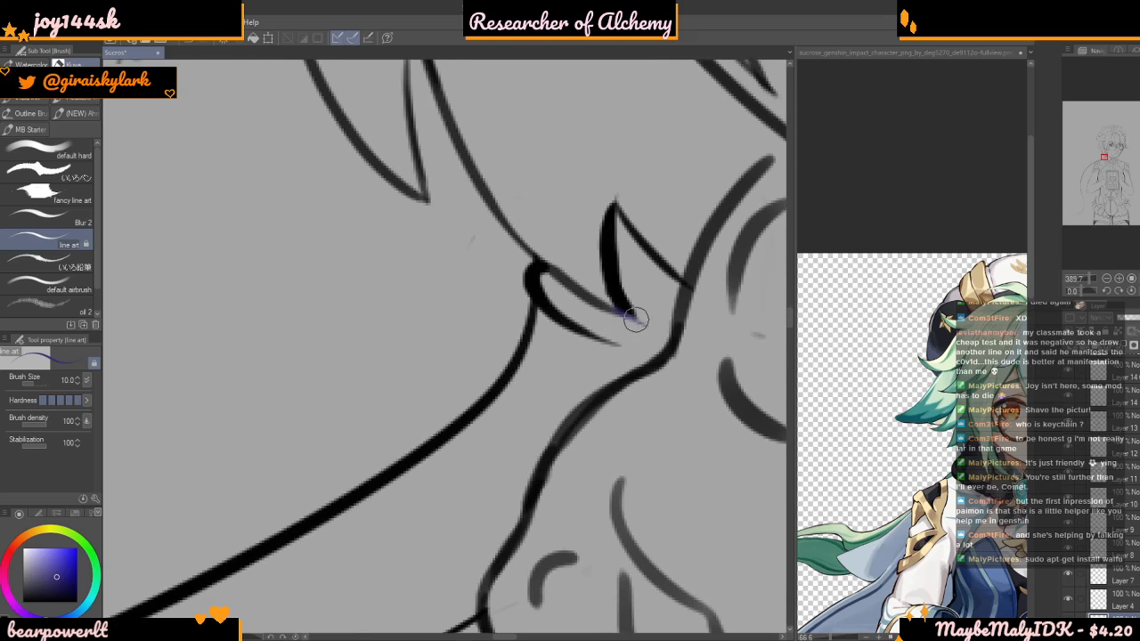
pyautogui.moveTo(73, 578); pyautogui.dragTo(78, 604)
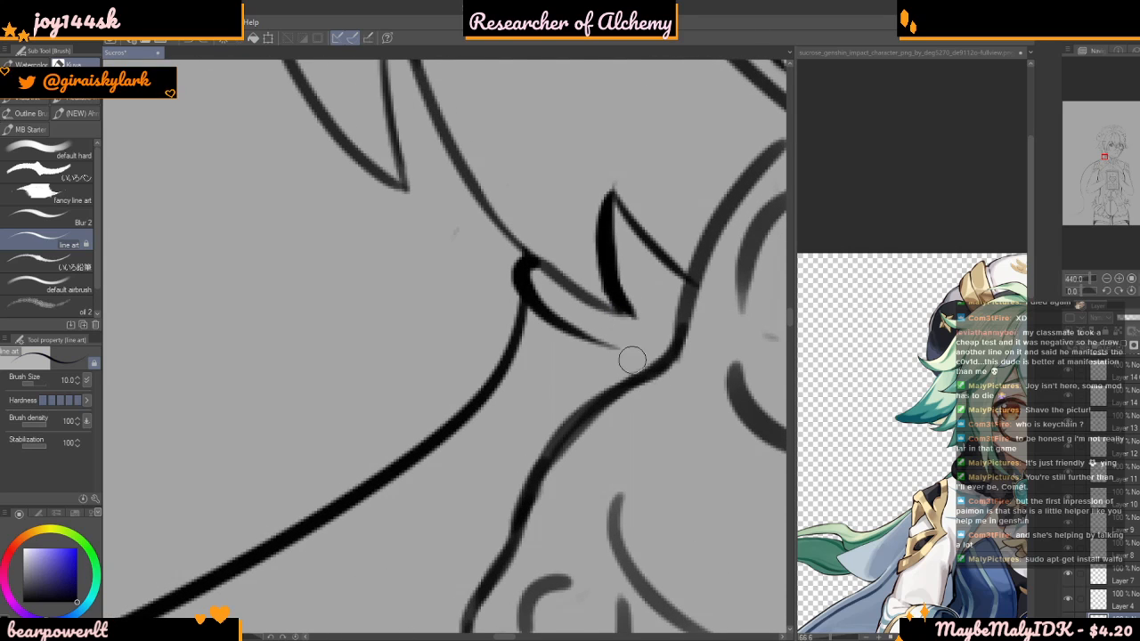
pyautogui.moveTo(619, 305); pyautogui.dragTo(672, 331)
pyautogui.hotkey('ctrl', 'z')
pyautogui.hotkey('ctrl', 'z')
pyautogui.moveTo(536, 263); pyautogui.dragTo(695, 336)
pyautogui.hotkey('ctrl', 'z')
pyautogui.moveTo(534, 261)
pyautogui.mouseDown()
pyautogui.moveTo(647, 326)
pyautogui.moveTo(683, 330)
pyautogui.mouseUp()
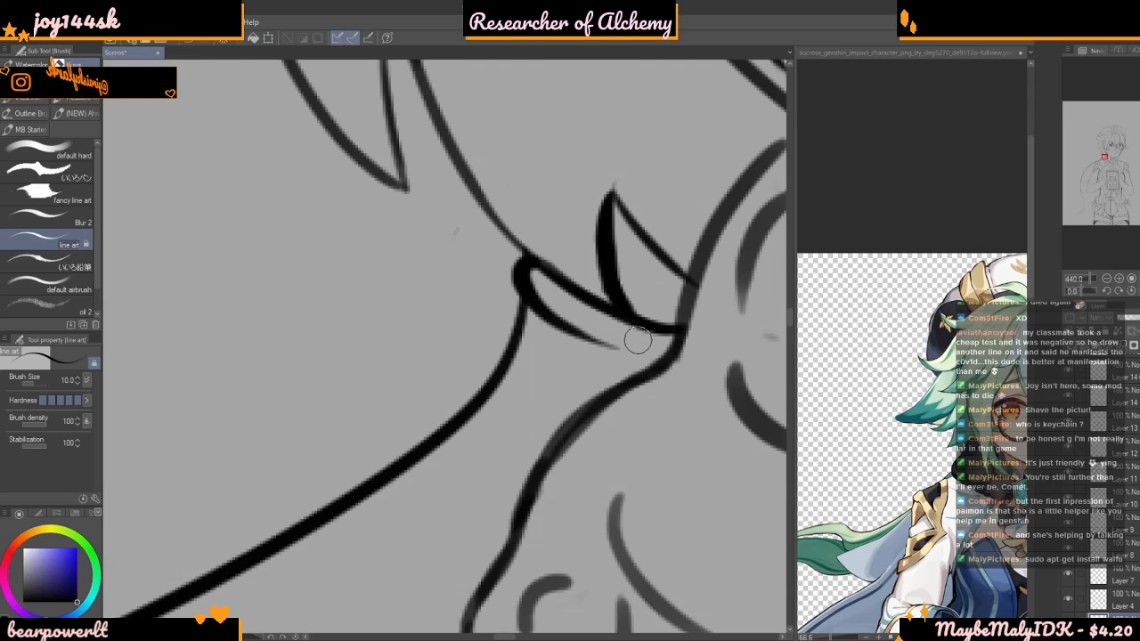
# Draw two more curved fold lines below it, each running from a rounded bump on the cape line to the collar ruffle
pyautogui.moveTo(527, 305)
pyautogui.mouseDown()
pyautogui.moveTo(508, 327)
pyautogui.moveTo(514, 345)
pyautogui.moveTo(511, 328)
pyautogui.moveTo(596, 393)
pyautogui.mouseUp()
pyautogui.hotkey('ctrl', 'z')
pyautogui.moveTo(528, 305)
pyautogui.mouseDown()
pyautogui.moveTo(511, 323)
pyautogui.moveTo(565, 371)
pyautogui.moveTo(621, 389)
pyautogui.mouseUp()
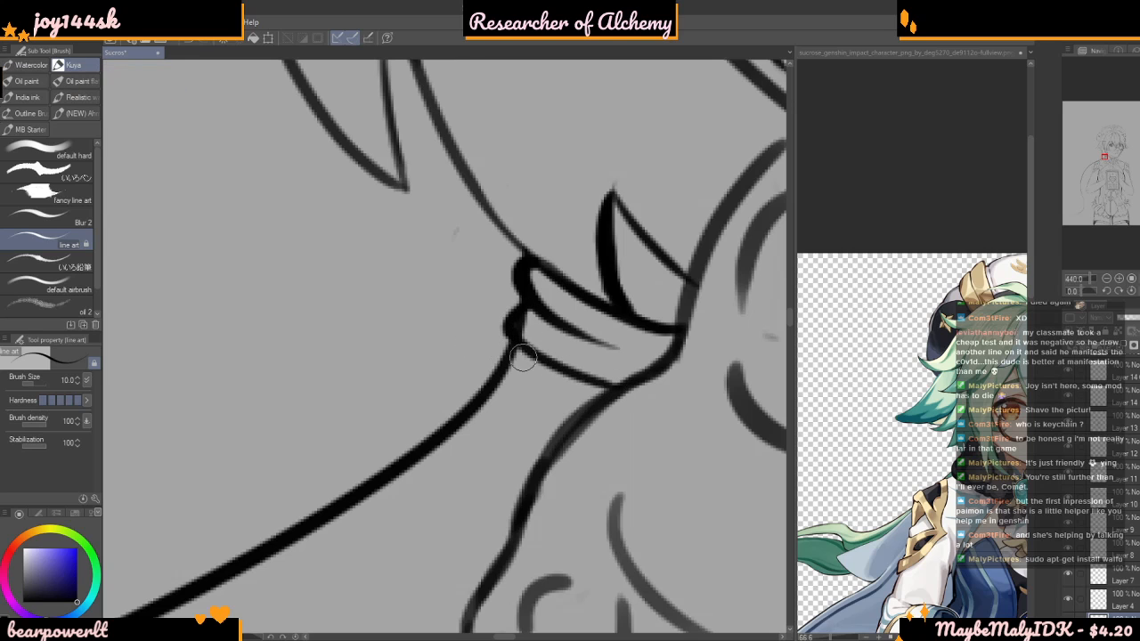
pyautogui.moveTo(519, 339)
pyautogui.mouseDown()
pyautogui.moveTo(500, 360)
pyautogui.moveTo(513, 393)
pyautogui.moveTo(589, 422)
pyautogui.mouseUp()
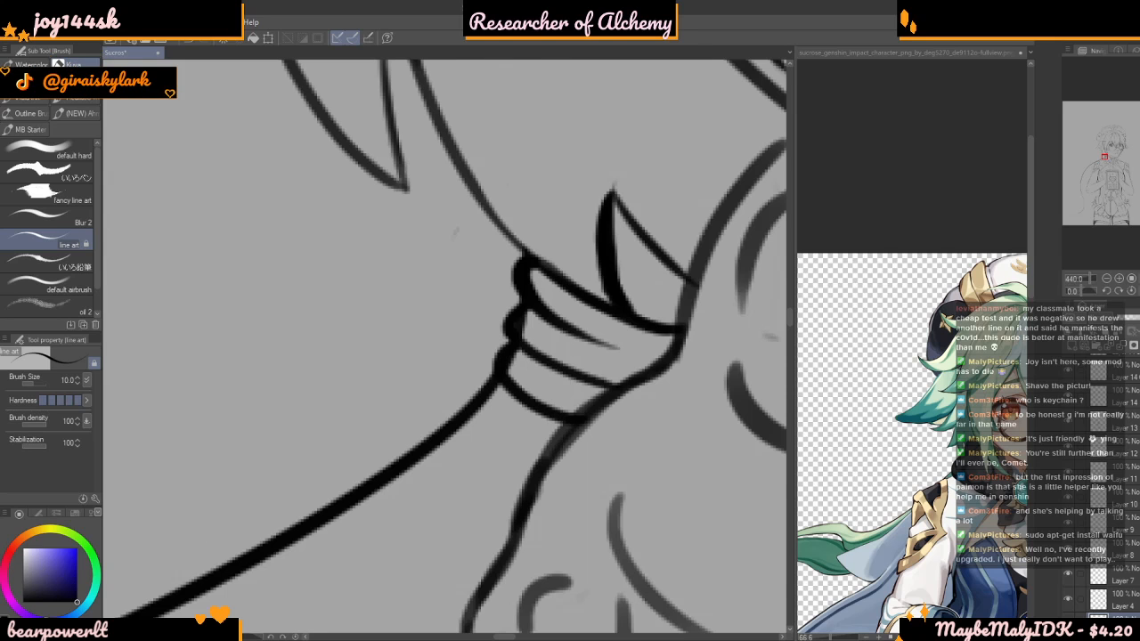
# Refine the gathered cape folds beside the collar, thinning their rounded outer ends and reshaping the innermost crease
pyautogui.scroll(5, 525, 392)
pyautogui.scroll(-5, 530, 397)
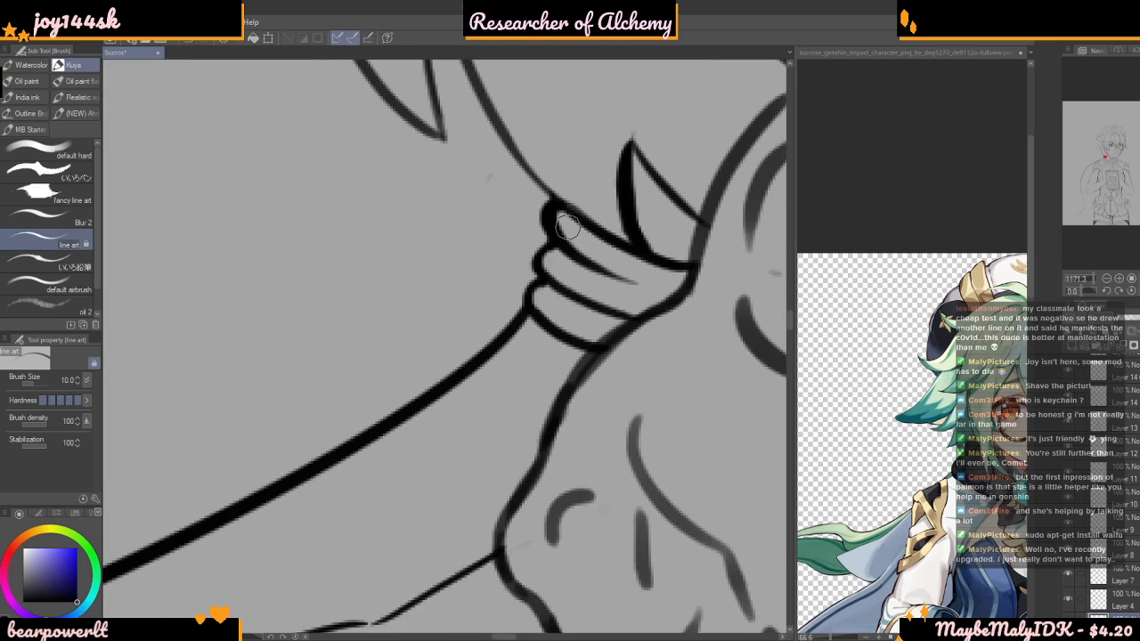
pyautogui.moveTo(562, 219); pyautogui.dragTo(646, 292)
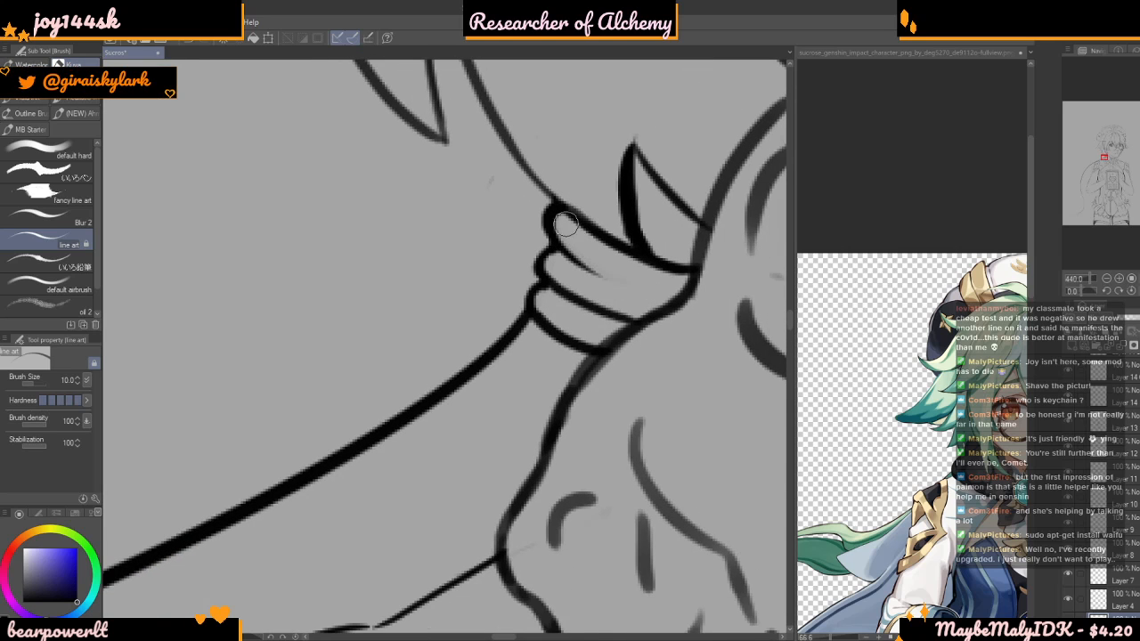
pyautogui.scroll(1, 618, 288)
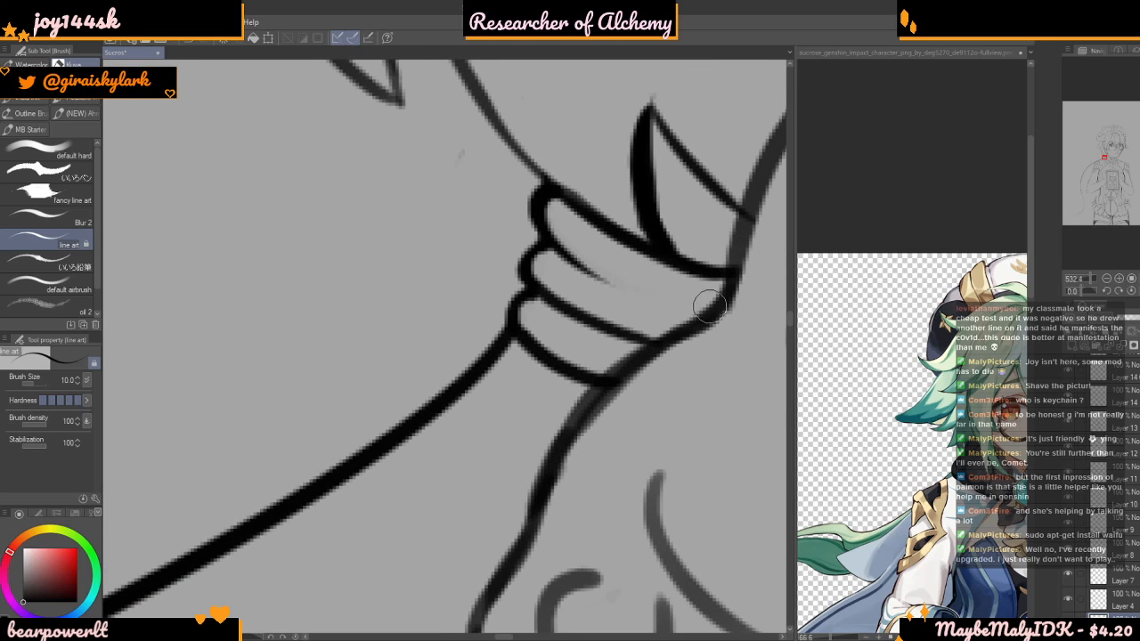
pyautogui.scroll(-3, 636, 287)
pyautogui.scroll(-4, 631, 287)
pyautogui.scroll(3, 603, 326)
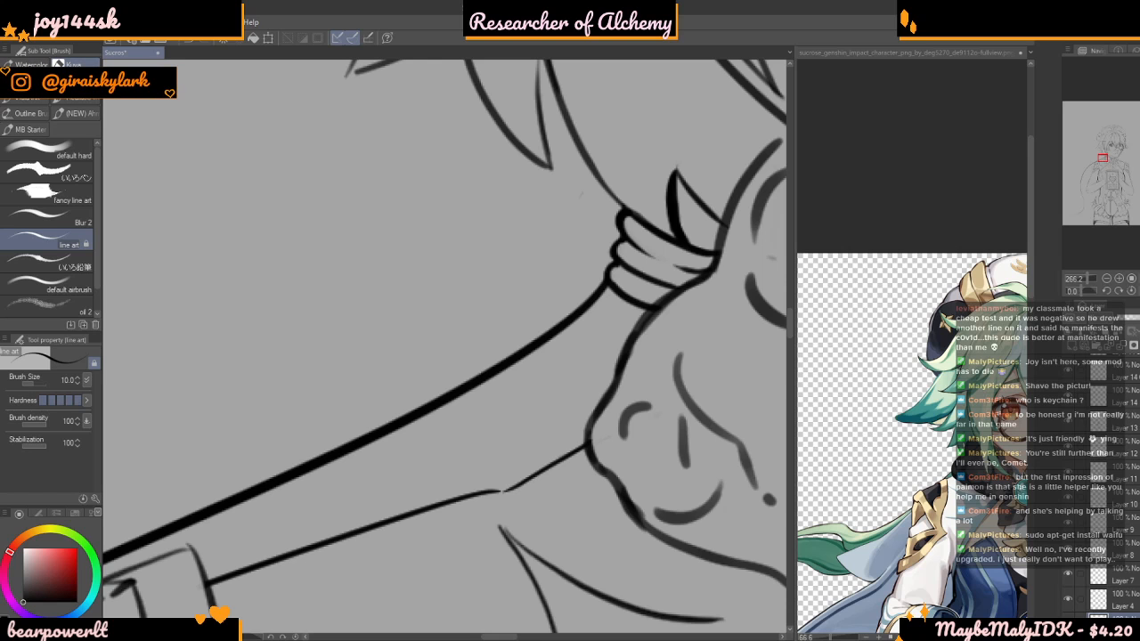
pyautogui.scroll(-8, 602, 239)
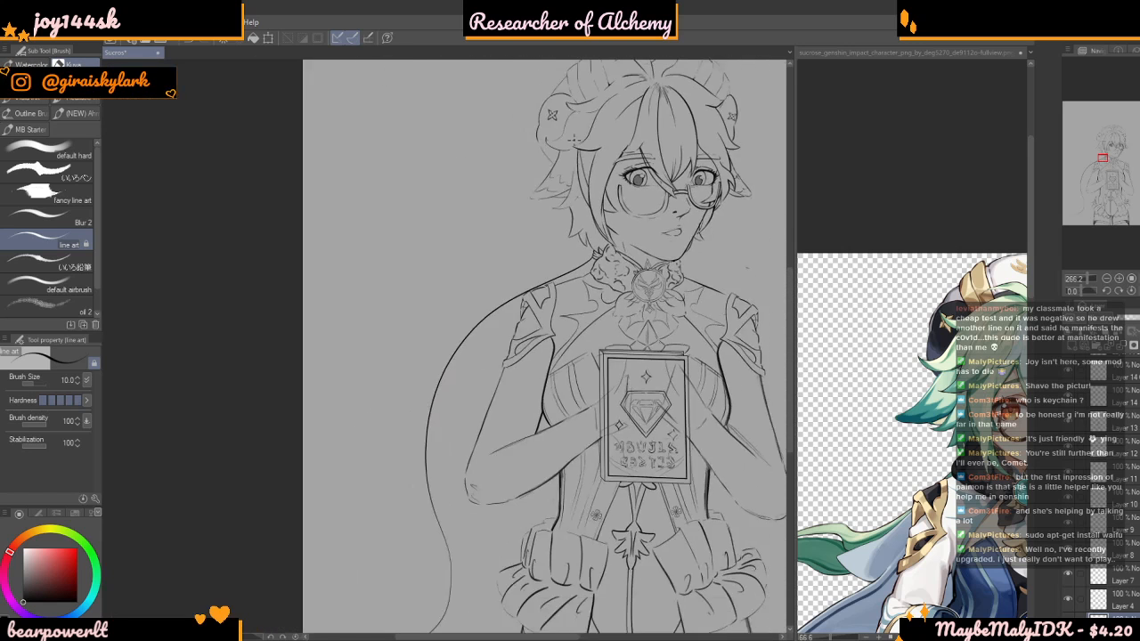
pyautogui.scroll(-4, 572, 137)
pyautogui.scroll(1, 529, 285)
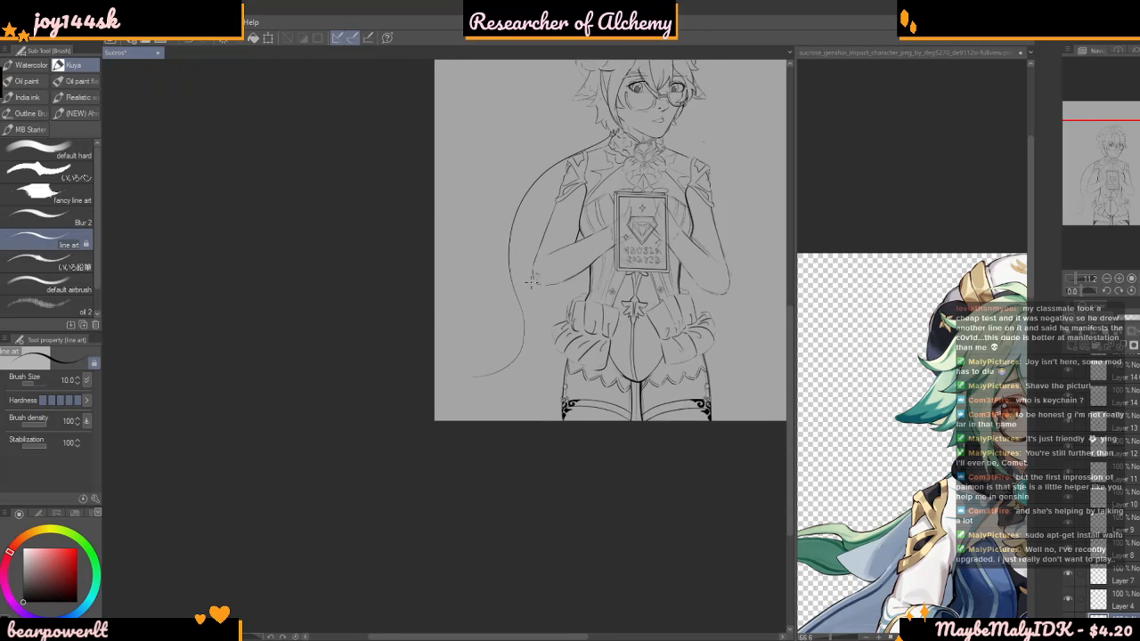
pyautogui.scroll(4, 529, 285)
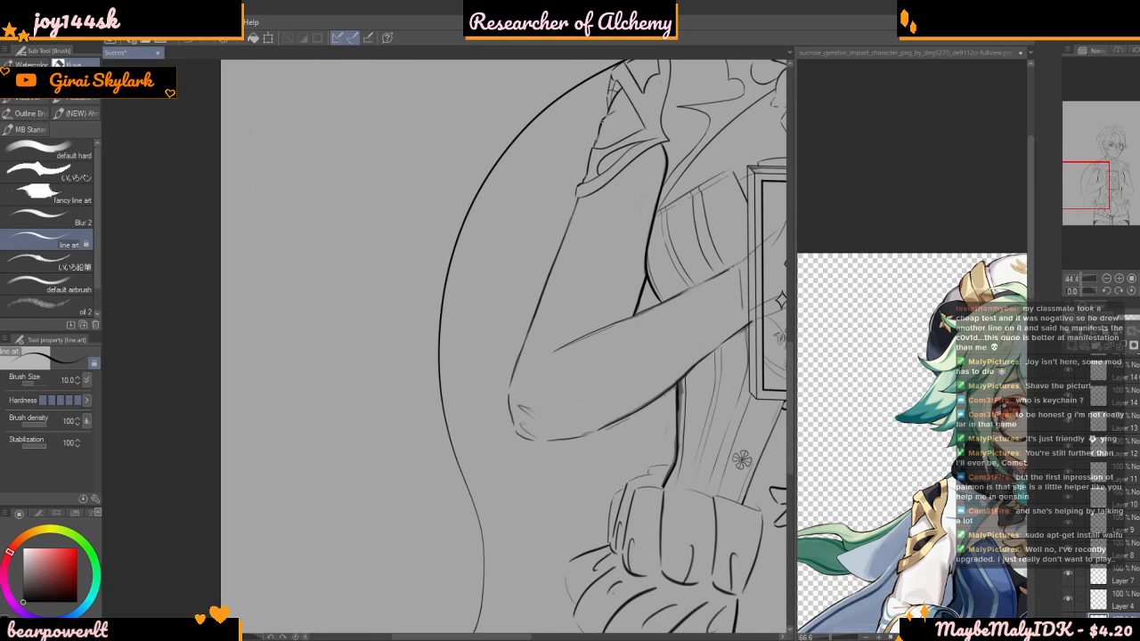
pyautogui.moveTo(587, 124); pyautogui.dragTo(491, 229)
pyautogui.hotkey('ctrl', 'z')
pyautogui.moveTo(605, 93)
pyautogui.mouseDown()
pyautogui.moveTo(505, 166)
pyautogui.moveTo(463, 266)
pyautogui.moveTo(462, 337)
pyautogui.moveTo(484, 397)
pyautogui.mouseUp()
pyautogui.hotkey('ctrl', 'z')
# Draw a long curved fold inside the cape's outer edge, from the decorated sleeve down to elbow height, ending cleanly at the sleeve
pyautogui.scroll(-1, 467, 299)
pyautogui.scroll(-1, 467, 299)
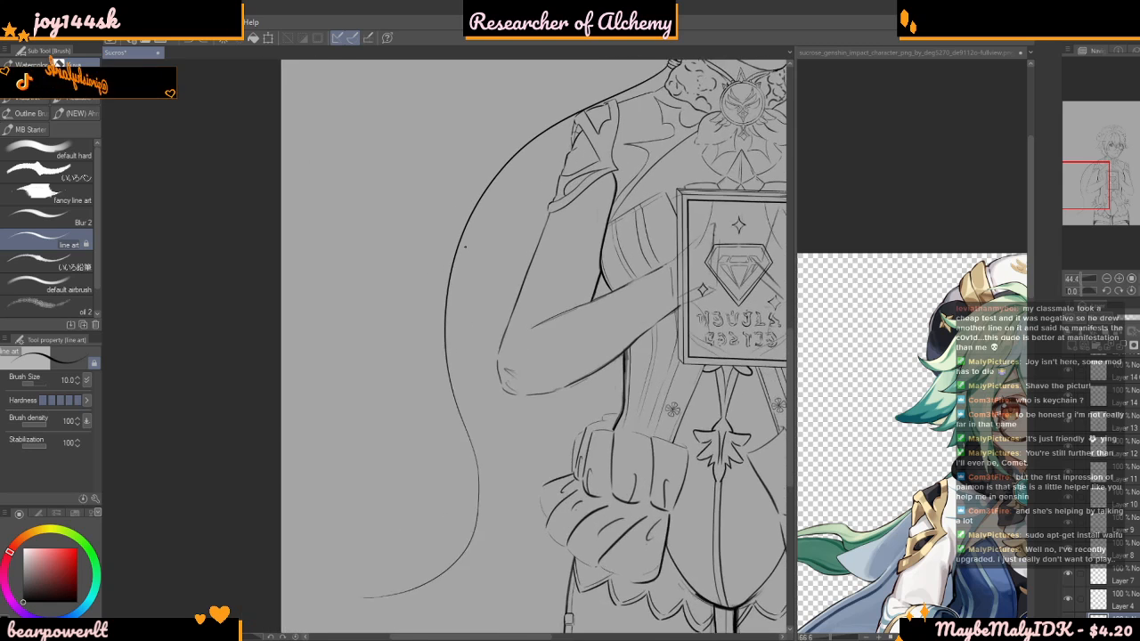
pyautogui.scroll(3, 454, 231)
pyautogui.moveTo(440, 261)
pyautogui.mouseDown()
pyautogui.moveTo(428, 390)
pyautogui.moveTo(465, 485)
pyautogui.moveTo(446, 428)
pyautogui.moveTo(447, 309)
pyautogui.moveTo(506, 192)
pyautogui.moveTo(594, 105)
pyautogui.moveTo(672, 51)
pyautogui.mouseUp()
pyautogui.scroll(-3, 557, 234)
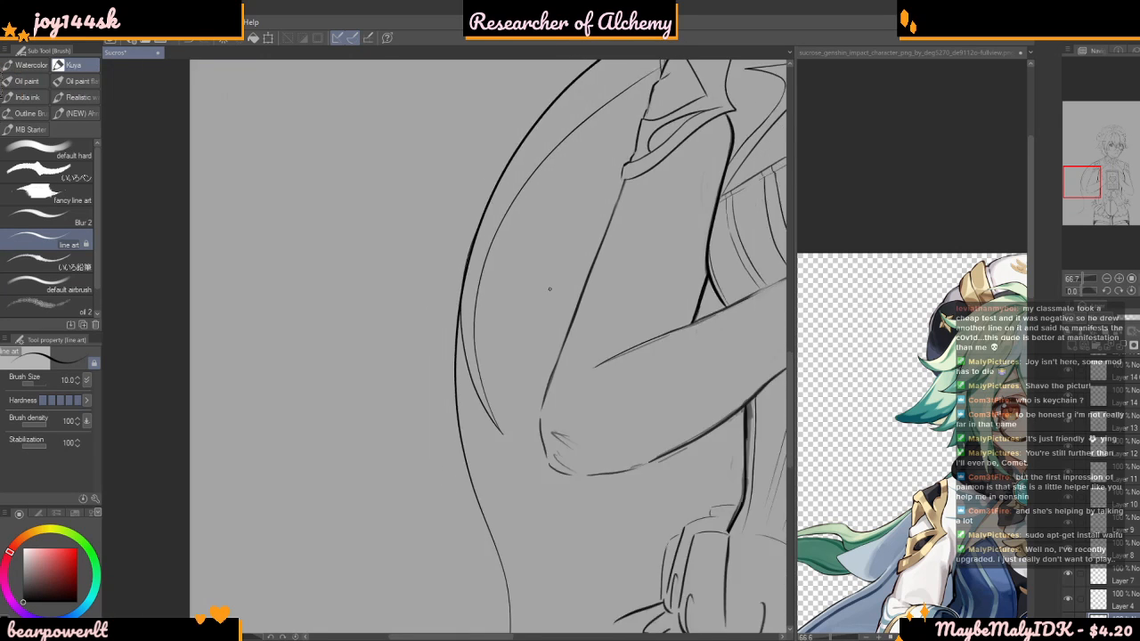
pyautogui.scroll(3, 574, 164)
pyautogui.scroll(5, 670, 194)
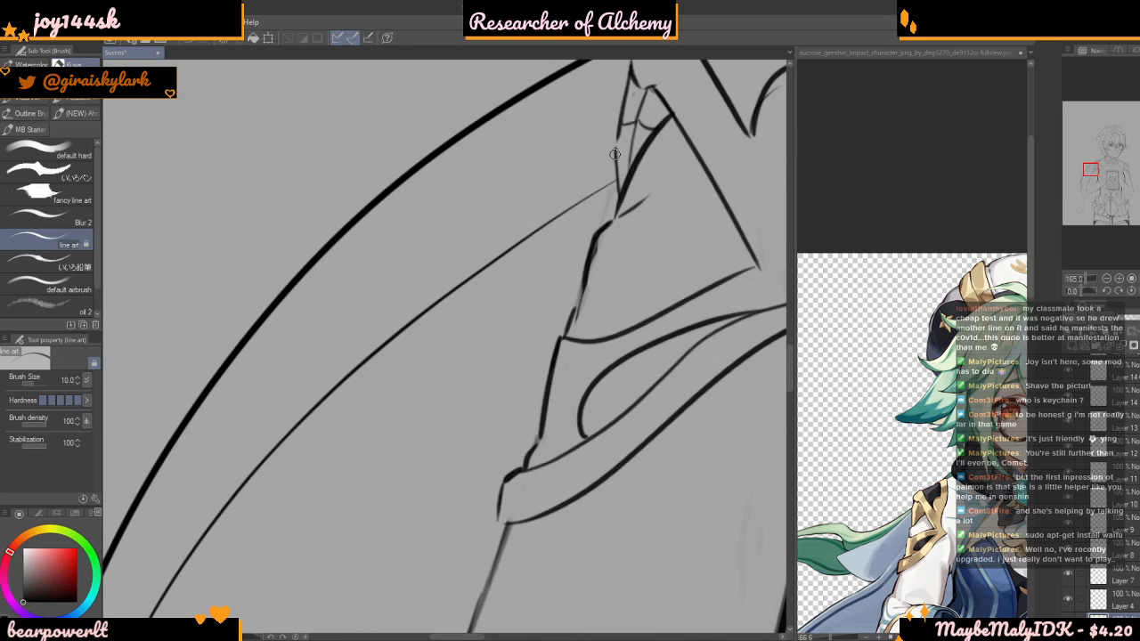
# Clean up the junction where the inner fold's short return line meets the cape's outer edge
pyautogui.scroll(-5, 588, 160)
pyautogui.scroll(2, 309, 443)
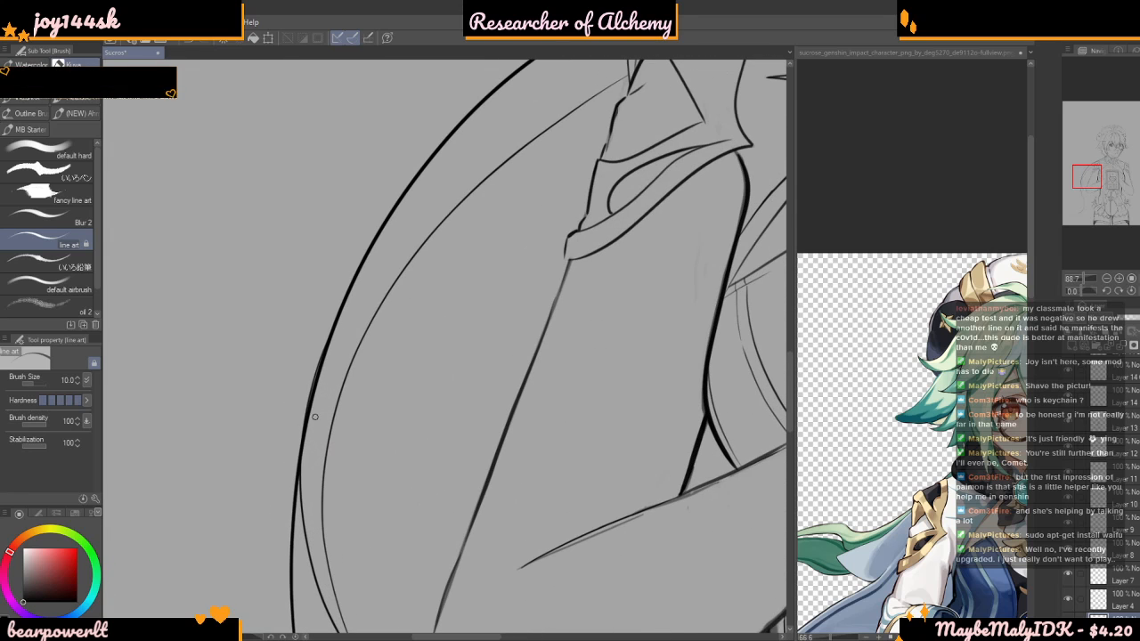
pyautogui.moveTo(334, 328)
pyautogui.mouseDown()
pyautogui.moveTo(303, 455)
pyautogui.moveTo(346, 311)
pyautogui.mouseUp()
pyautogui.hotkey('ctrl', 'z')
pyautogui.moveTo(301, 463); pyautogui.dragTo(326, 352)
pyautogui.hotkey('ctrl', 'z')
pyautogui.scroll(4, 306, 449)
pyautogui.moveTo(300, 462); pyautogui.dragTo(338, 294)
pyautogui.scroll(-4, 374, 445)
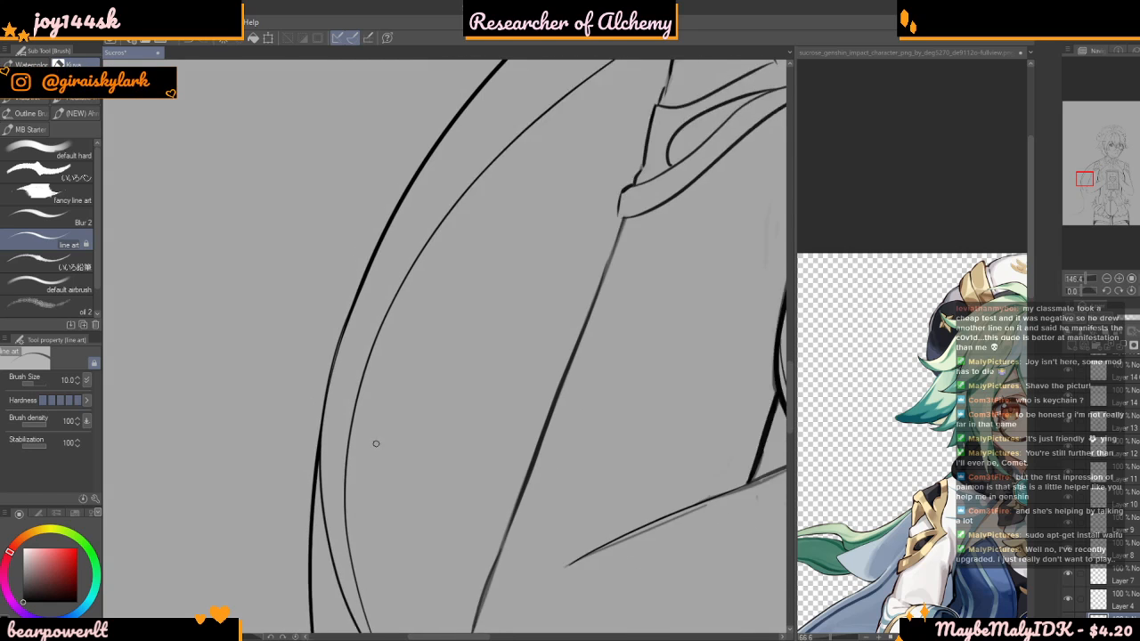
pyautogui.scroll(-3, 349, 396)
pyautogui.scroll(5, 329, 301)
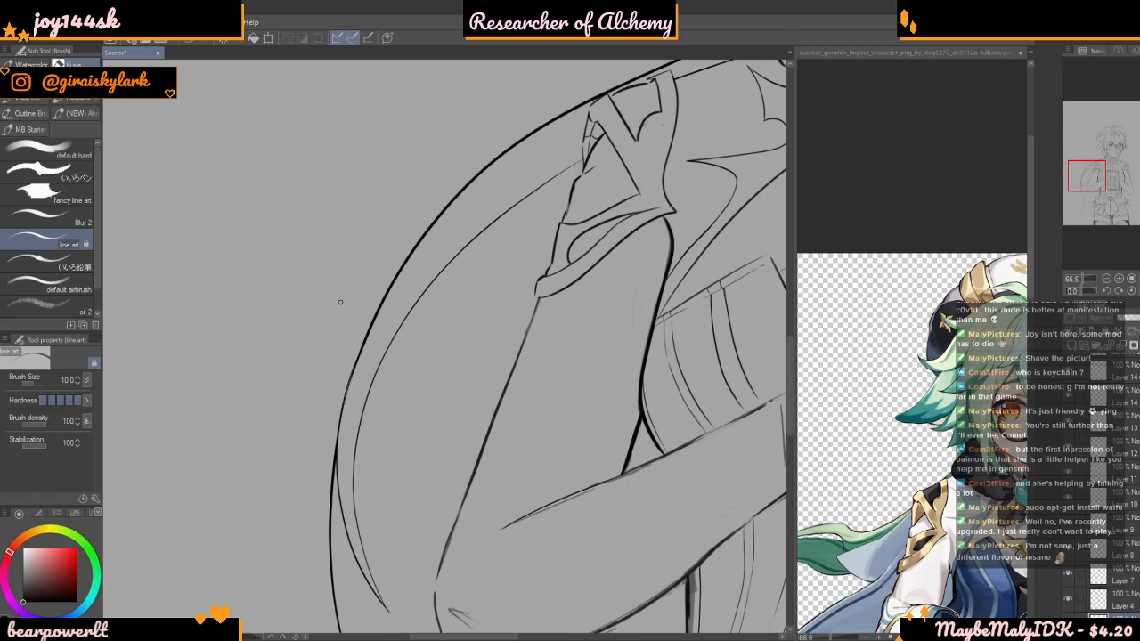
pyautogui.scroll(3, 329, 364)
pyautogui.scroll(1, 348, 429)
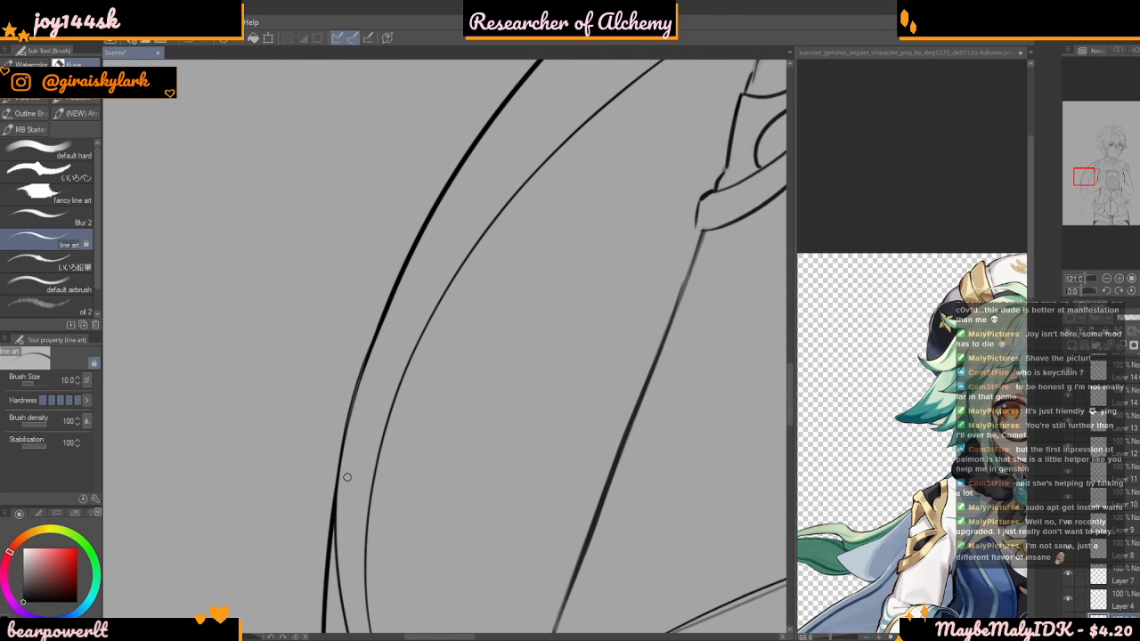
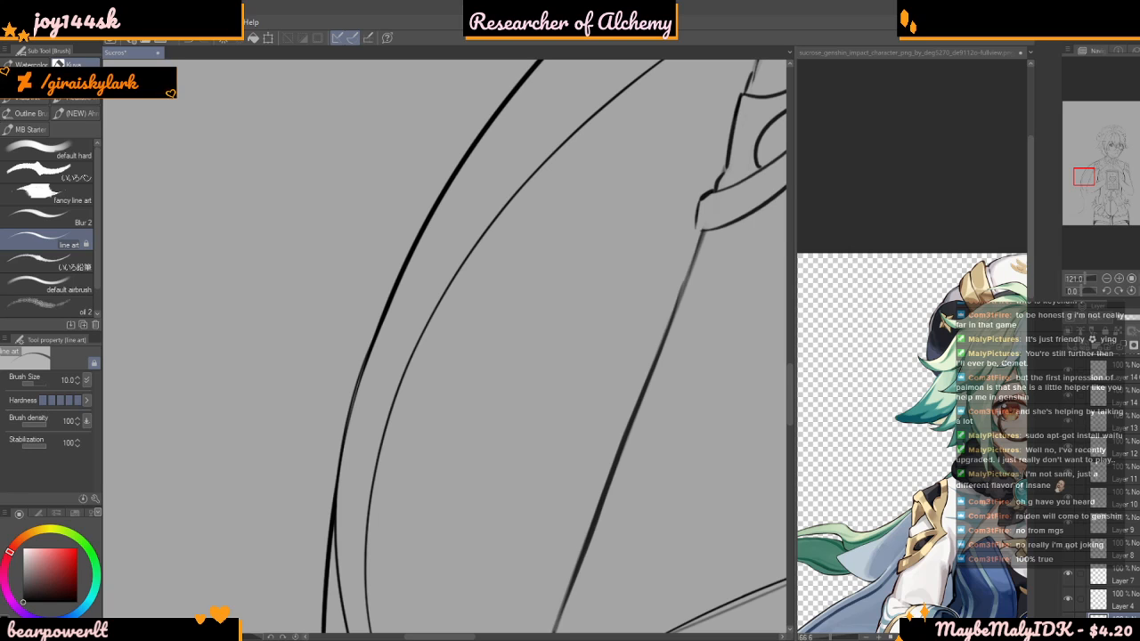
# Draw a second long curved fold inside the cape, from the decorated sleeve down past the elbow, ending in a point below it
pyautogui.scroll(-1, 586, 354)
pyautogui.scroll(-3, 586, 355)
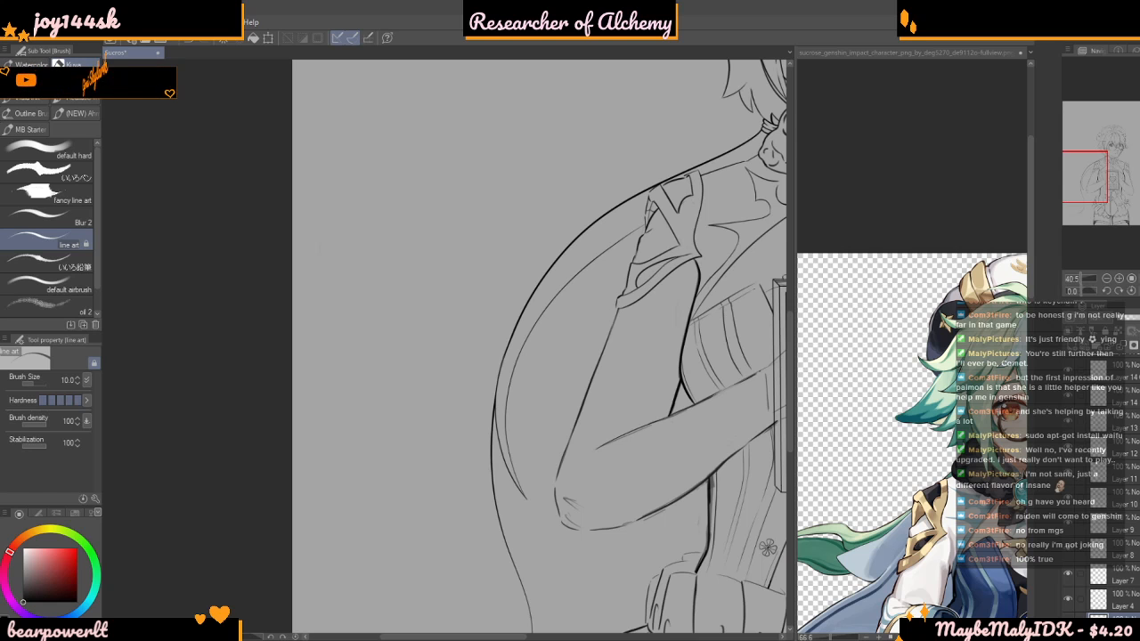
pyautogui.scroll(-5, 466, 228)
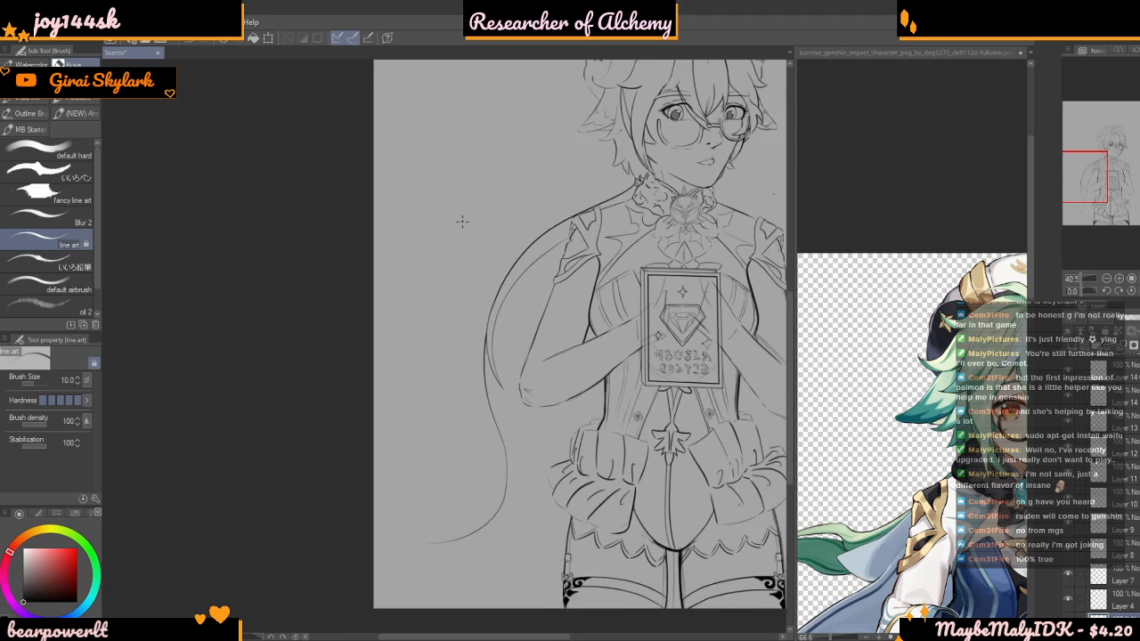
pyautogui.scroll(2, 539, 268)
pyautogui.scroll(3, 537, 269)
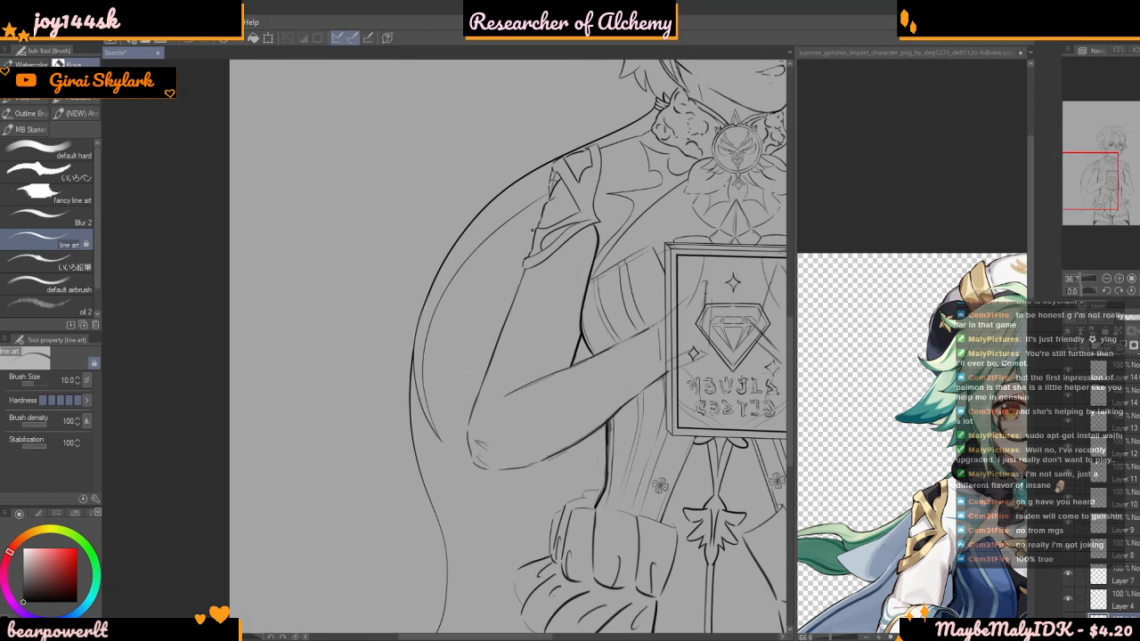
pyautogui.scroll(1, 446, 401)
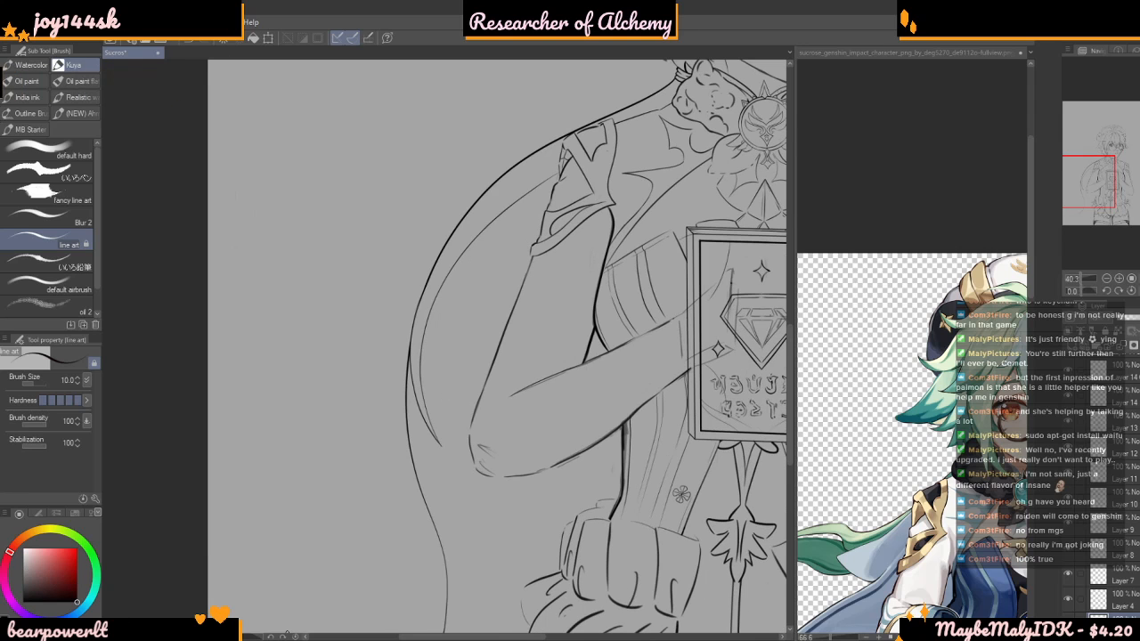
pyautogui.scroll(1, 447, 470)
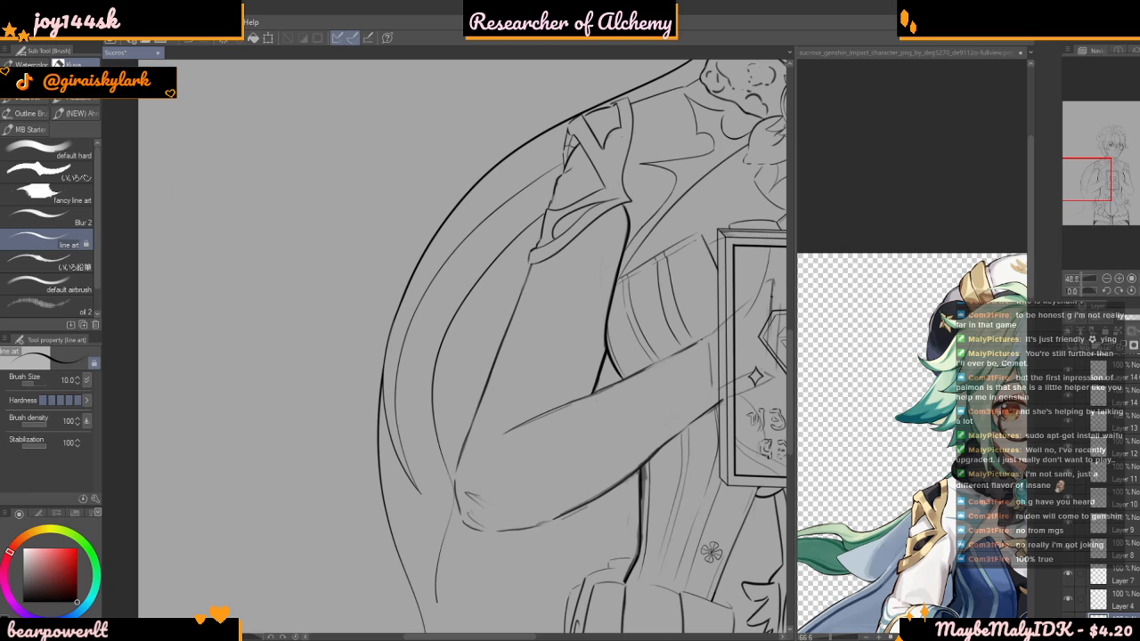
pyautogui.moveTo(437, 599); pyautogui.dragTo(451, 633)
pyautogui.scroll(-8, 397, 247)
pyautogui.scroll(4, 458, 258)
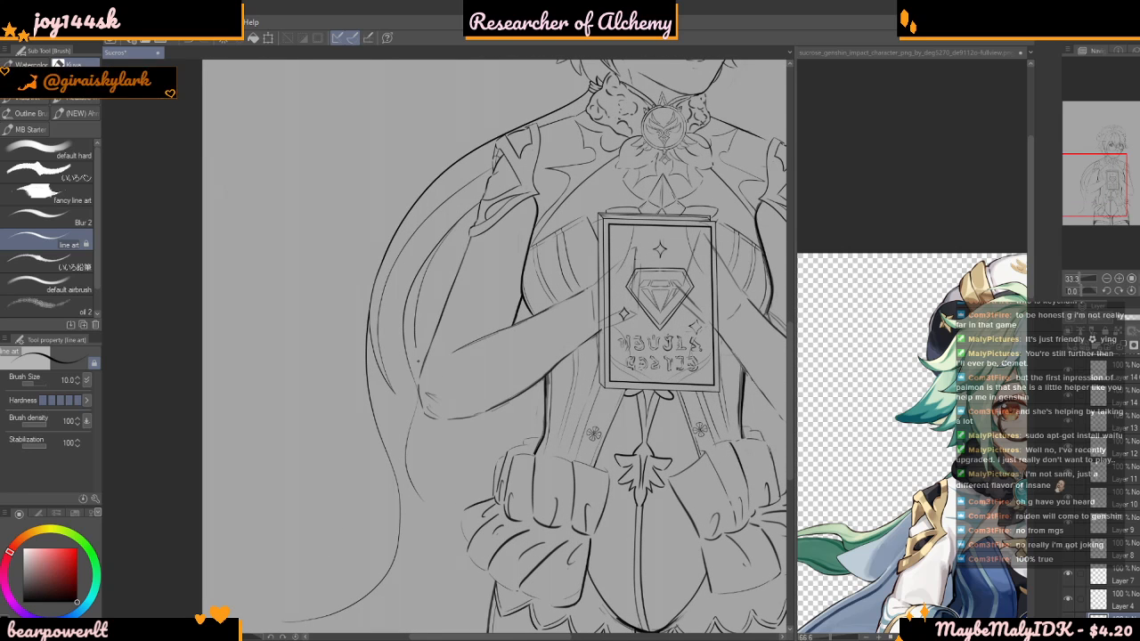
pyautogui.scroll(-5, 413, 472)
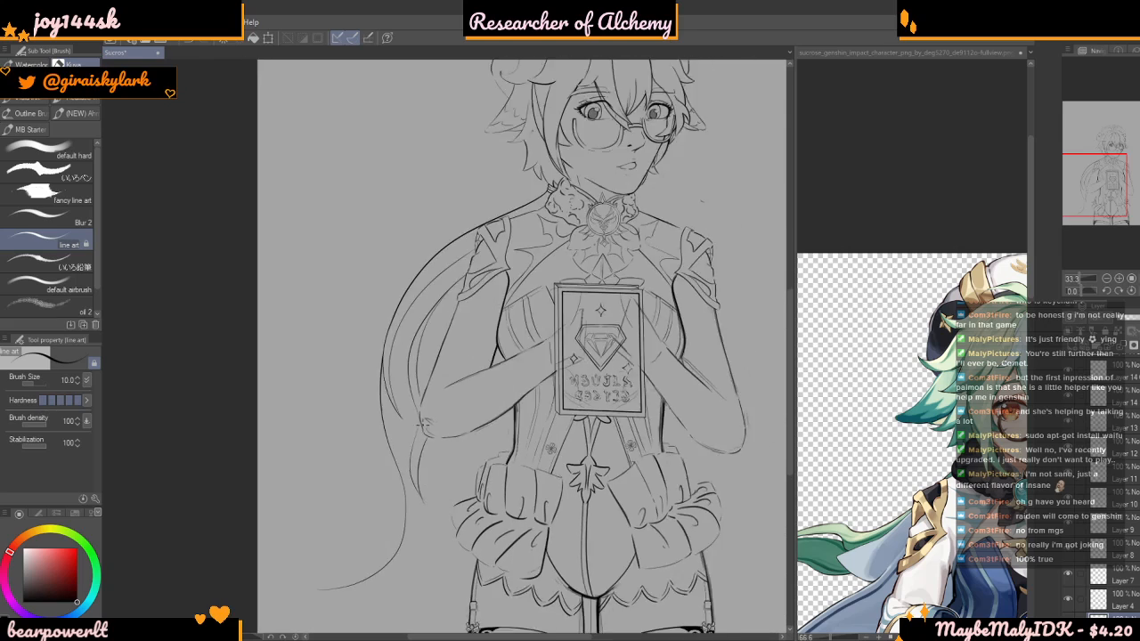
# Examine how the cape hangs and flares behind the body in the Sucrose reference image
pyautogui.scroll(4, 531, 410)
pyautogui.click(914, 338)
pyautogui.scroll(-4, 914, 339)
pyautogui.scroll(1, 914, 339)
pyautogui.scroll(-4, 914, 445)
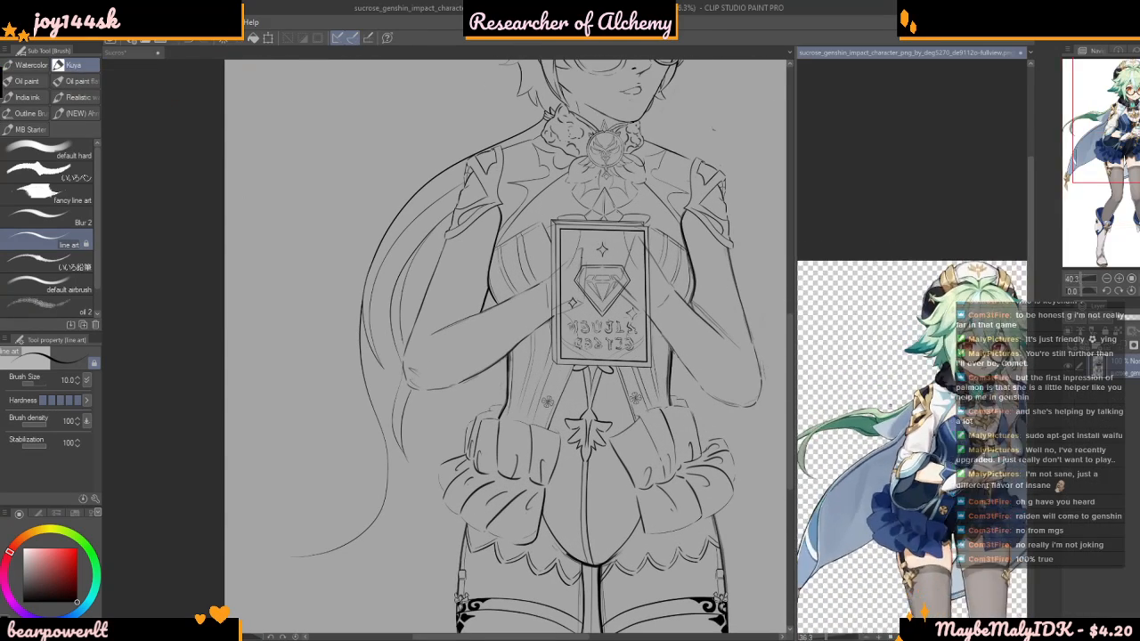
pyautogui.scroll(2, 915, 357)
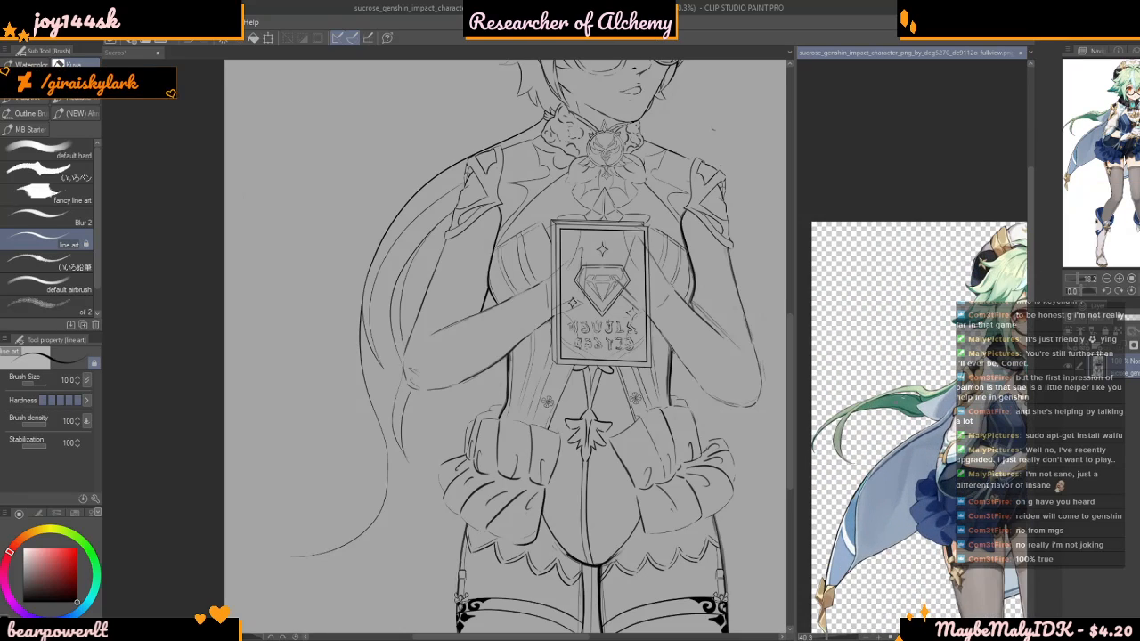
pyautogui.scroll(-1, 915, 357)
pyautogui.scroll(-1, 915, 357)
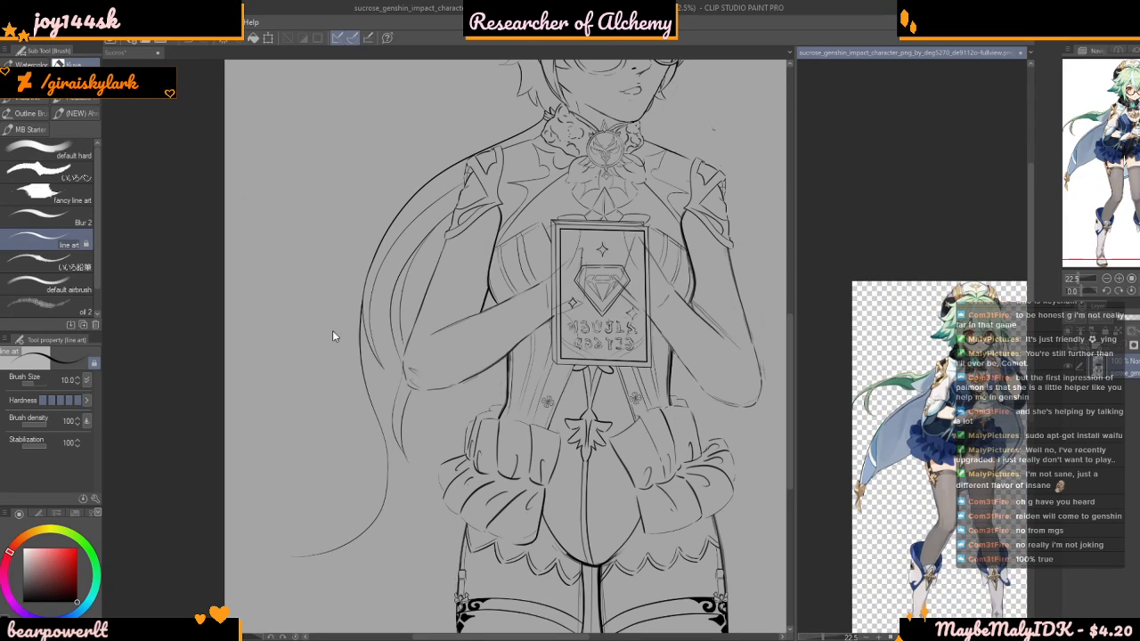
# Draw a short curved fold line between the cape's long inner folds, just above elbow height
pyautogui.scroll(-2, 348, 339)
pyautogui.scroll(1, 424, 254)
pyautogui.scroll(2, 424, 253)
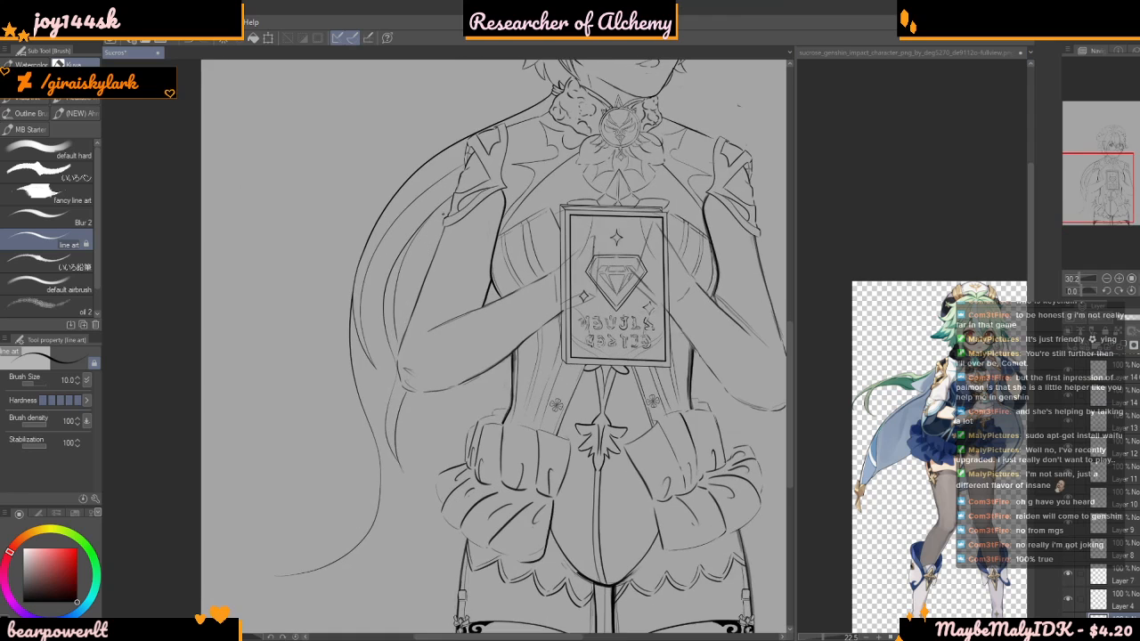
pyautogui.scroll(-2, 448, 211)
pyautogui.scroll(3, 452, 208)
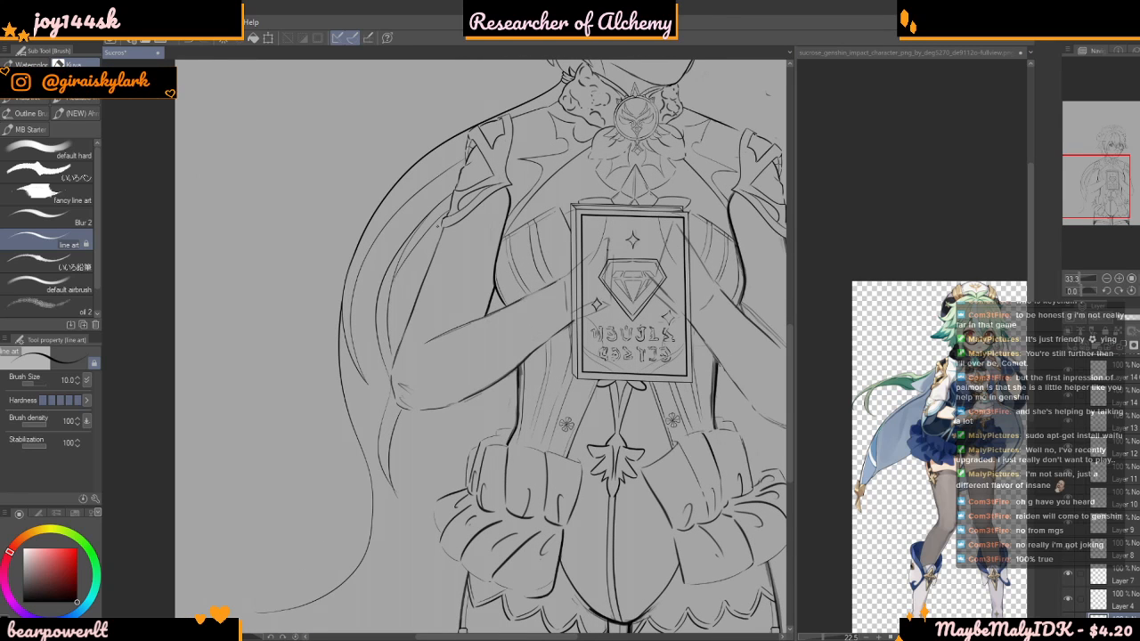
pyautogui.scroll(2, 437, 222)
pyautogui.moveTo(383, 273); pyautogui.dragTo(346, 330)
pyautogui.scroll(-2, 331, 369)
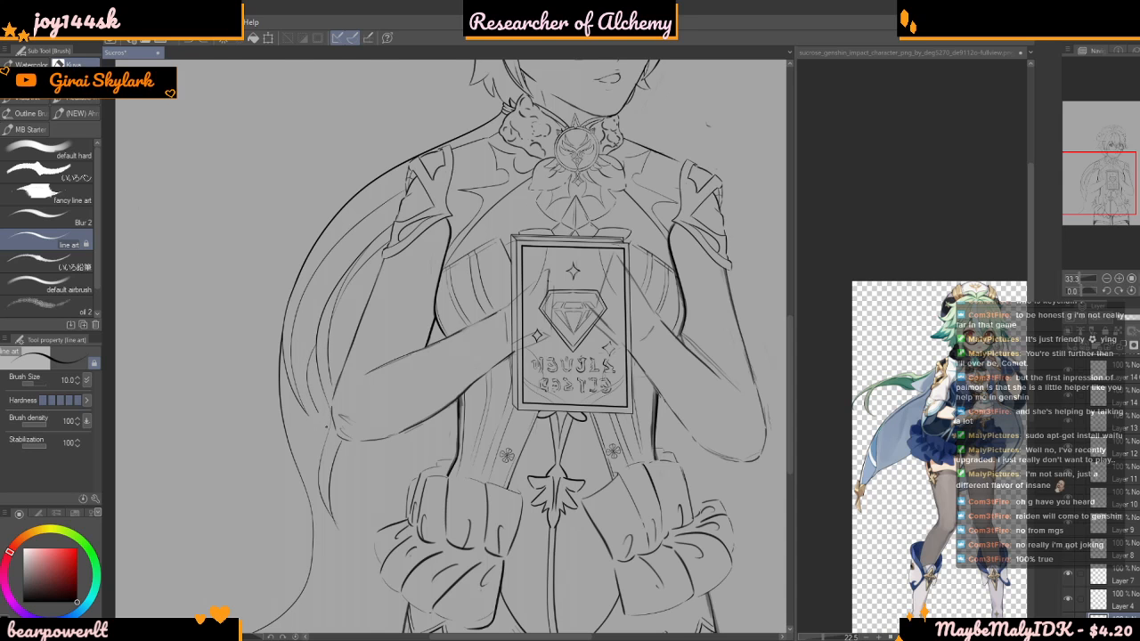
# Draw the cape's lower inner edge from below the elbow sweeping out to the tail, and add a short inner line at the tail tip
pyautogui.scroll(-3, 330, 258)
pyautogui.scroll(3, 321, 378)
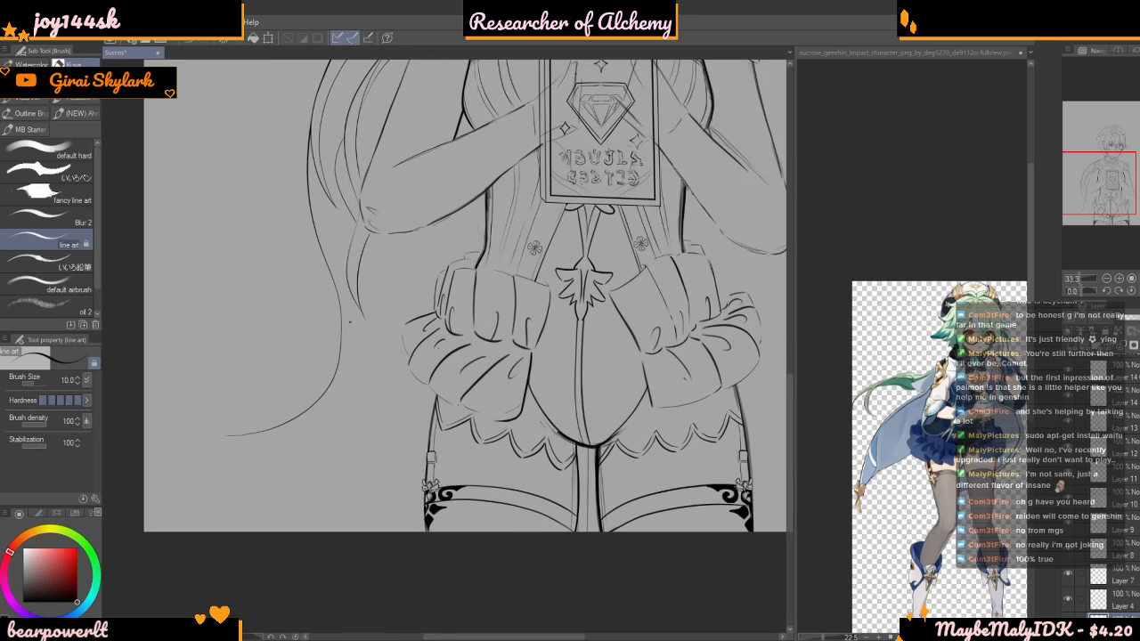
pyautogui.moveTo(367, 249)
pyautogui.mouseDown()
pyautogui.moveTo(386, 322)
pyautogui.moveTo(374, 385)
pyautogui.moveTo(326, 438)
pyautogui.moveTo(292, 444)
pyautogui.mouseUp()
pyautogui.scroll(2, 245, 445)
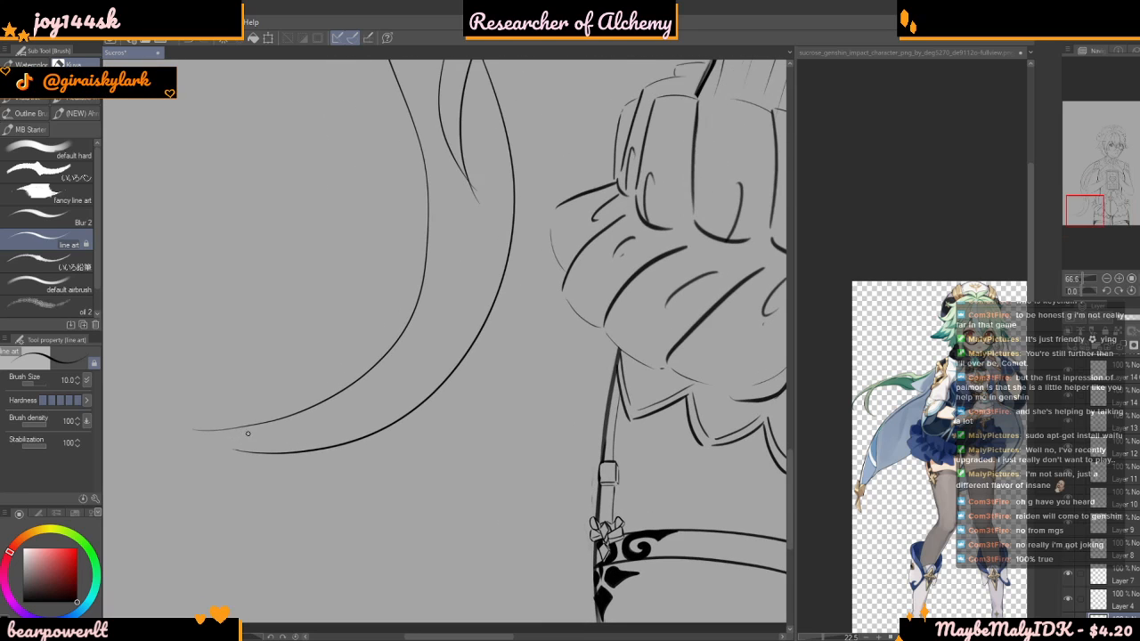
pyautogui.moveTo(209, 425)
pyautogui.mouseDown()
pyautogui.moveTo(284, 440)
pyautogui.moveTo(357, 406)
pyautogui.mouseUp()
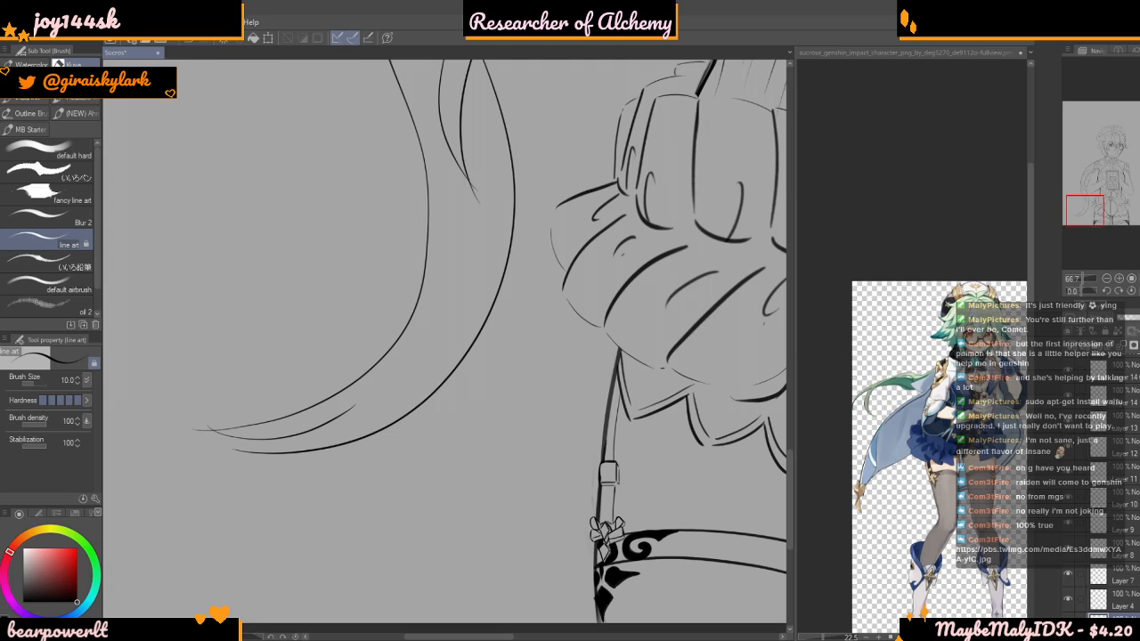
pyautogui.scroll(3, 509, 548)
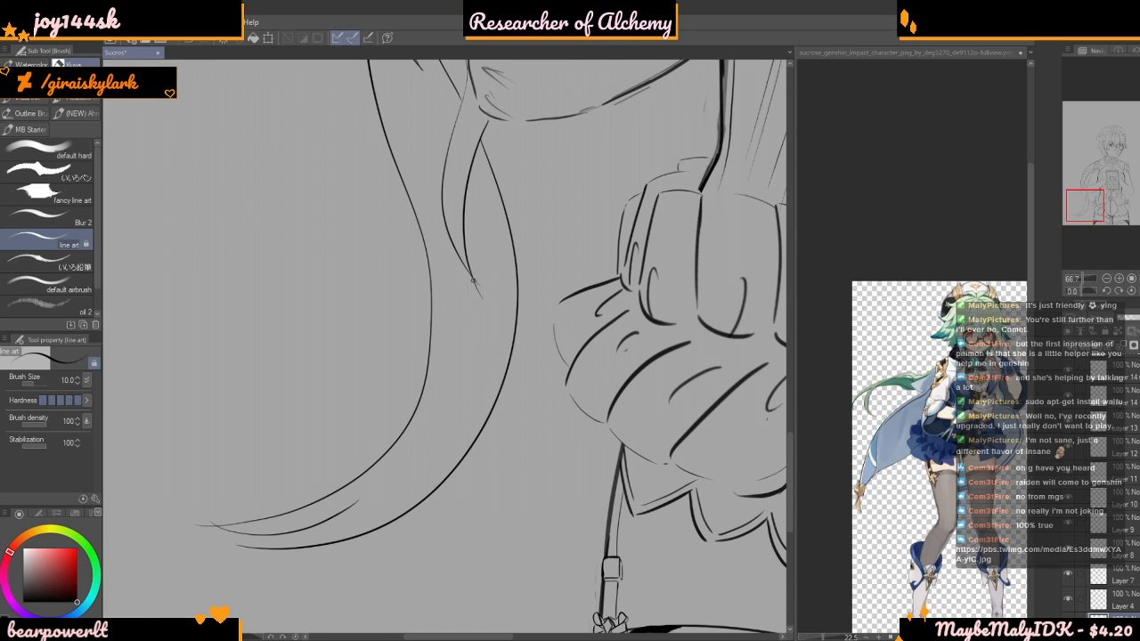
# Trim the overshooting line ends at the pointed tip of the cape fold below the elbow, using a brush size of 41.0
pyautogui.scroll(-4, 460, 296)
pyautogui.scroll(4, 475, 259)
pyautogui.scroll(-2, 464, 338)
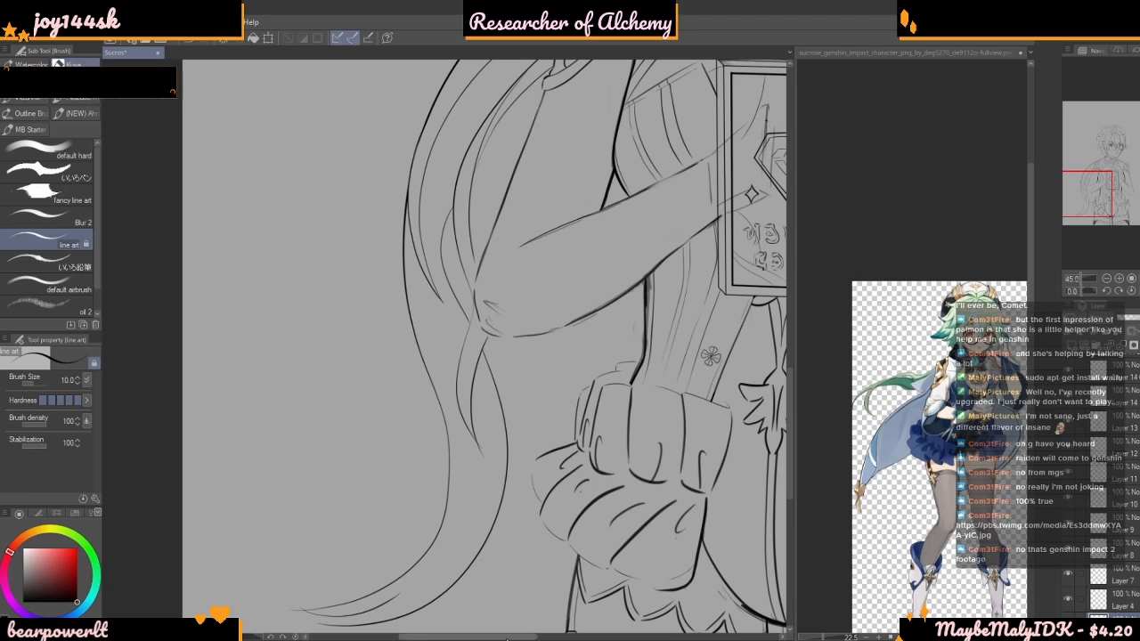
pyautogui.scroll(2, 451, 250)
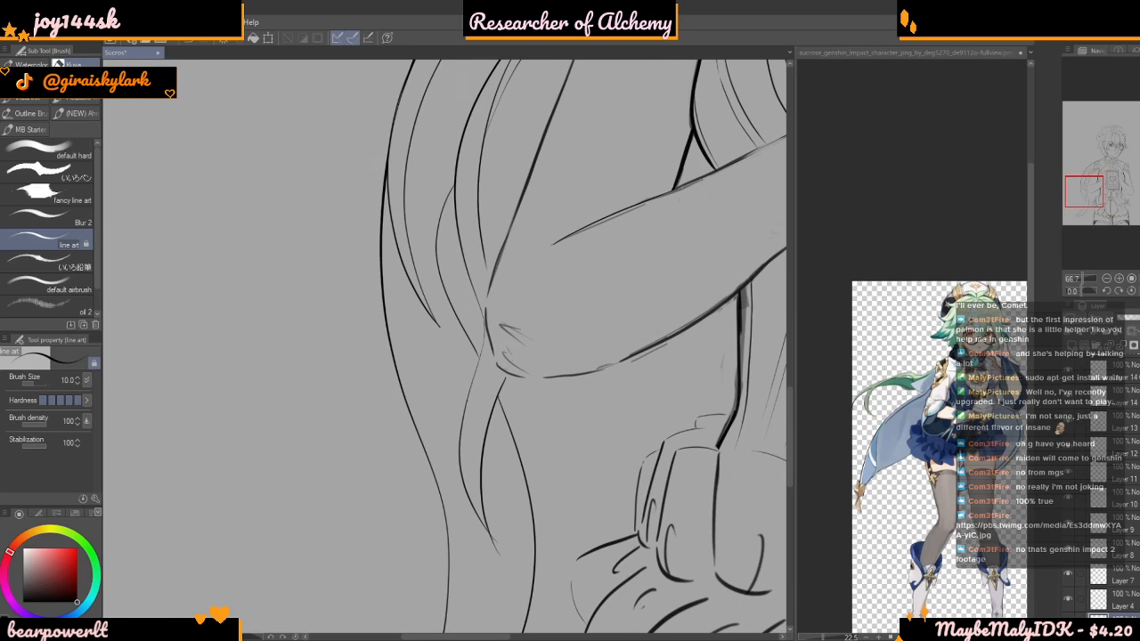
pyautogui.scroll(4, 446, 344)
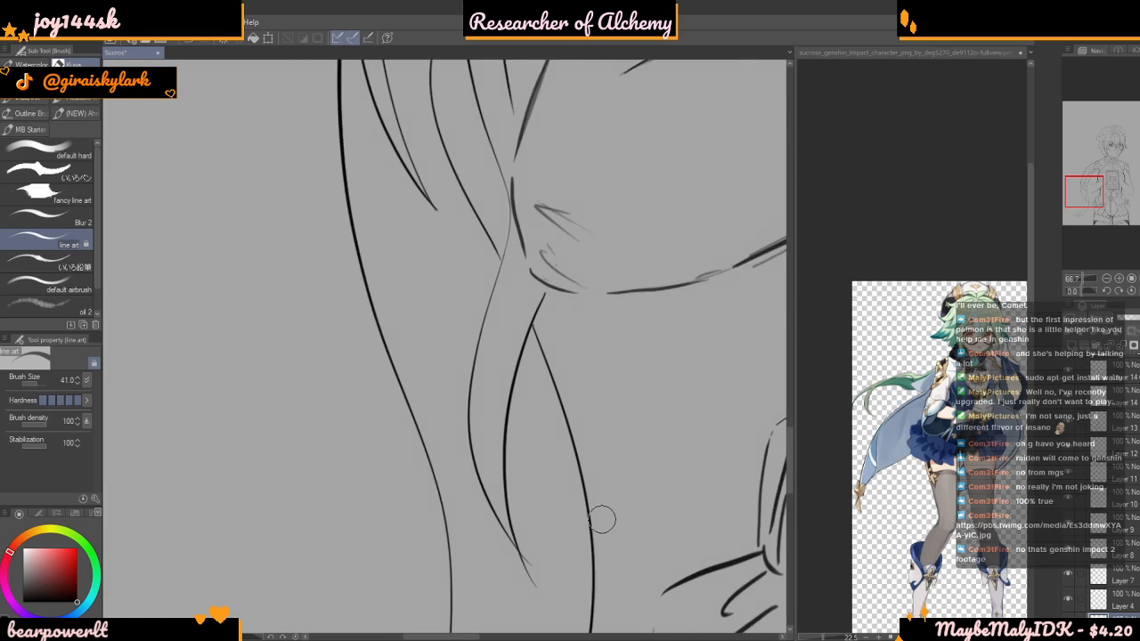
pyautogui.click(501, 597)
pyautogui.click(488, 590)
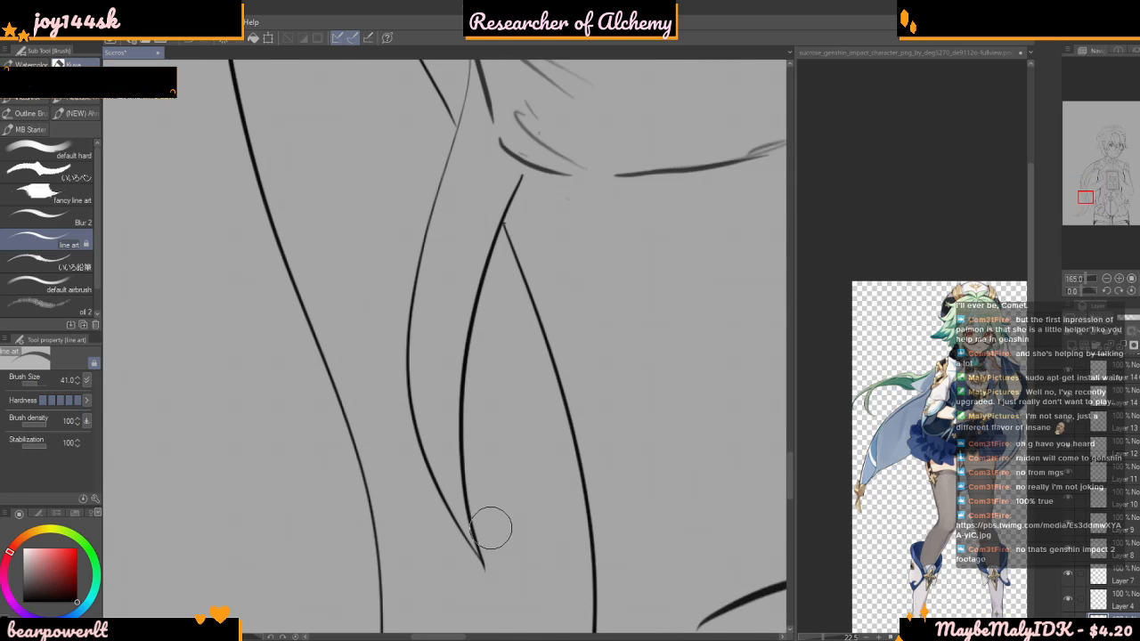
pyautogui.scroll(-4, 469, 367)
pyautogui.scroll(2, 477, 459)
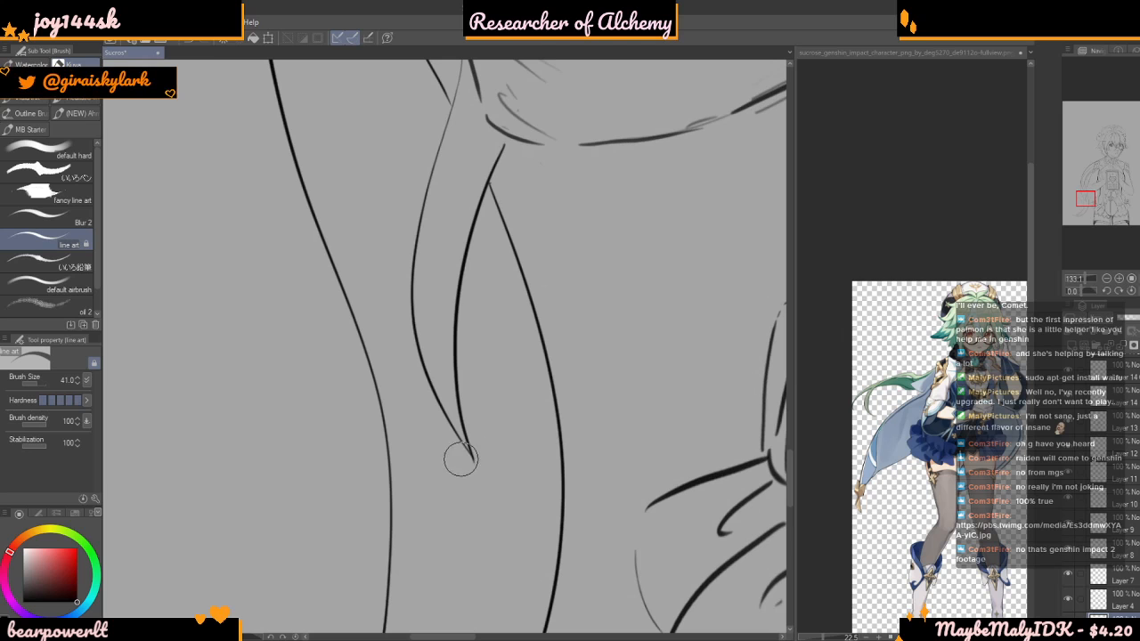
pyautogui.scroll(-3, 477, 450)
pyautogui.scroll(-4, 471, 447)
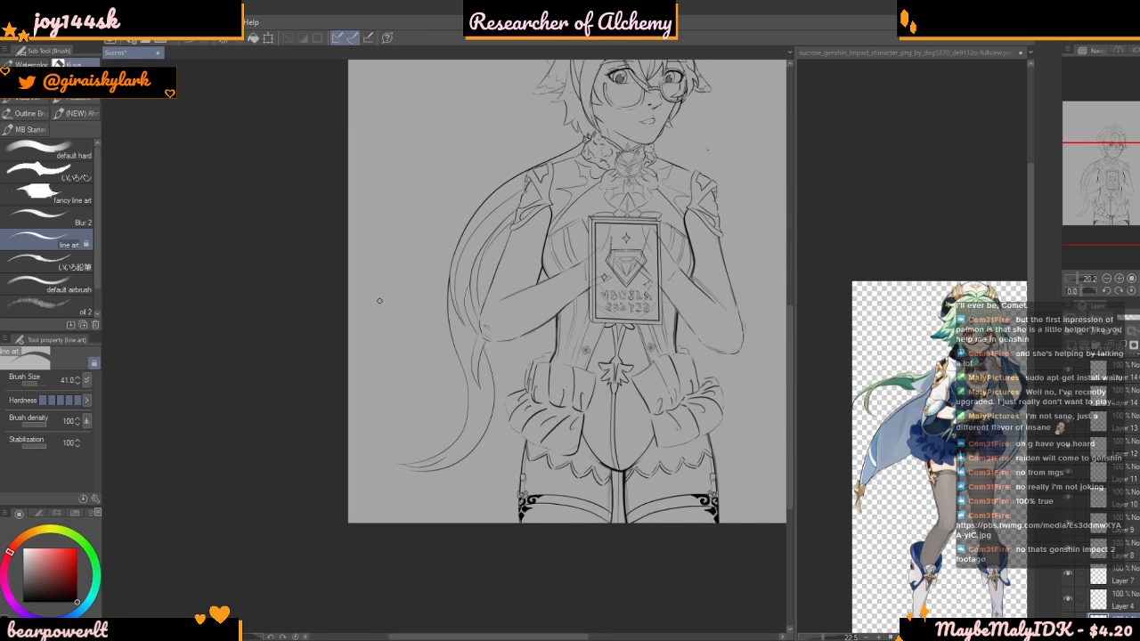
# Set the brush size to 12.5 and thicken the upper stretch of the inner cape fold beside the sleeve cuff
pyautogui.scroll(-2, 382, 289)
pyautogui.scroll(3, 446, 285)
pyautogui.scroll(-3, 455, 366)
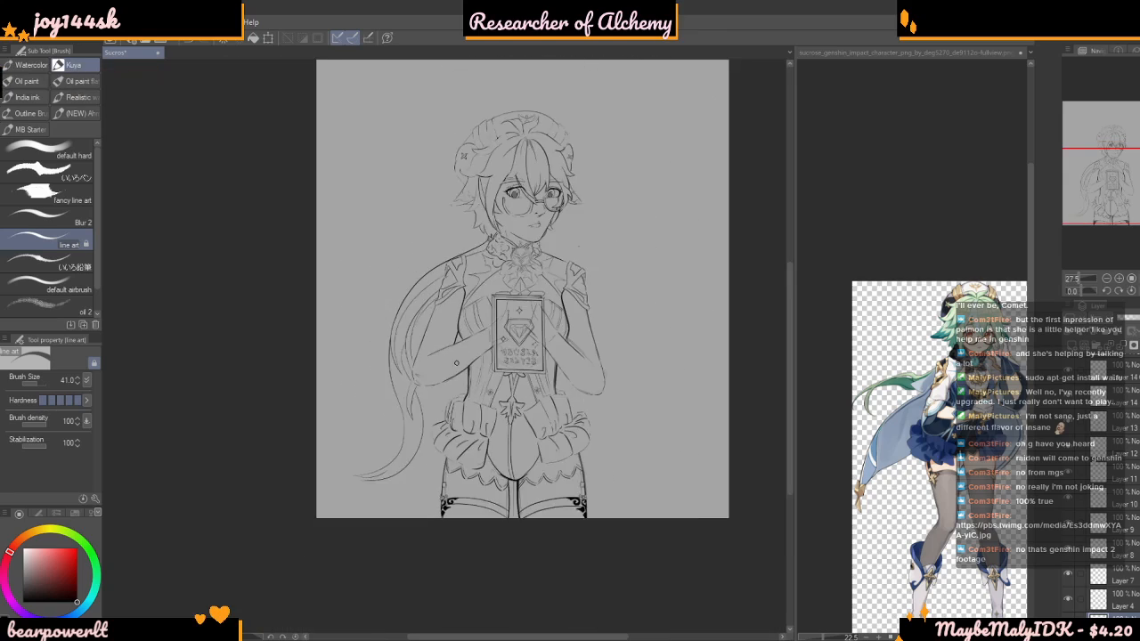
pyautogui.scroll(4, 455, 366)
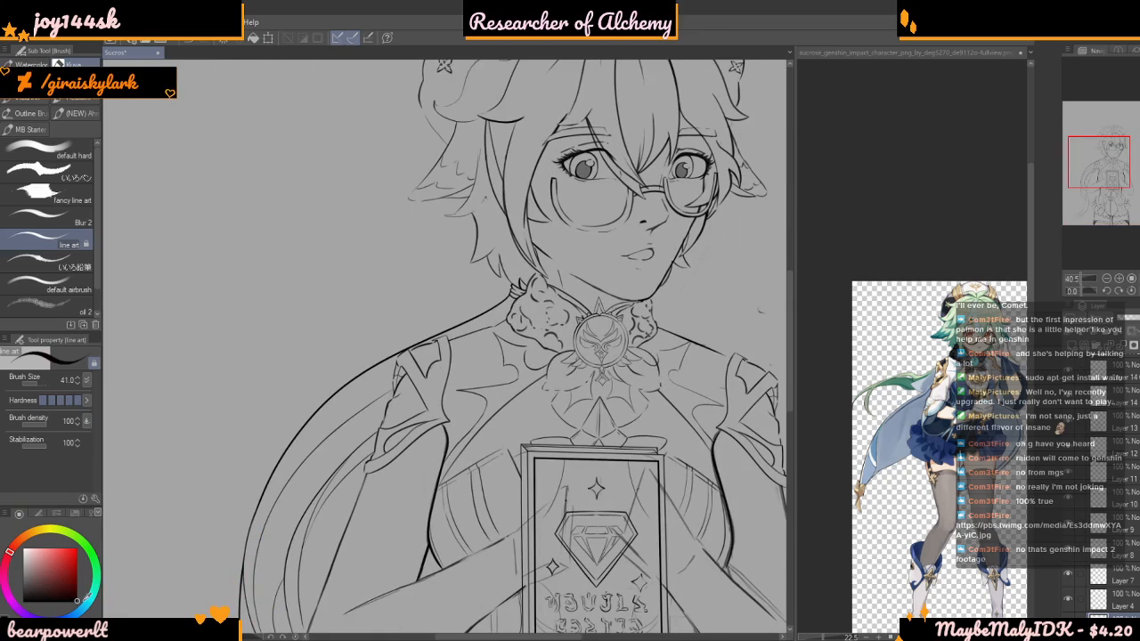
pyautogui.click(34, 384)
pyautogui.scroll(-5, 457, 404)
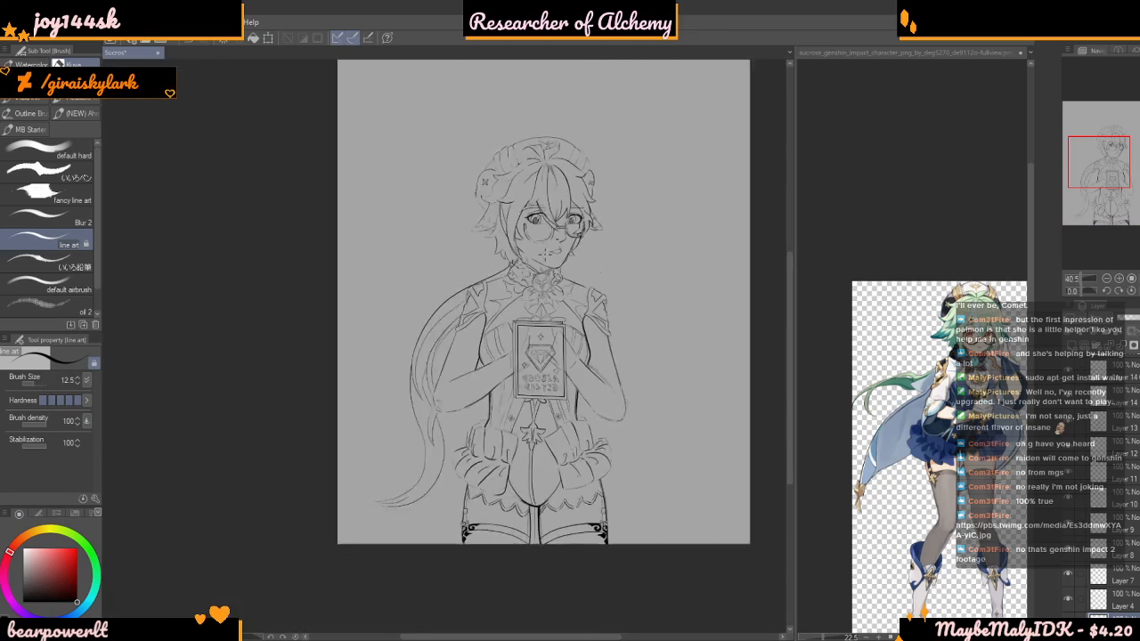
pyautogui.scroll(2, 457, 404)
pyautogui.scroll(2, 456, 401)
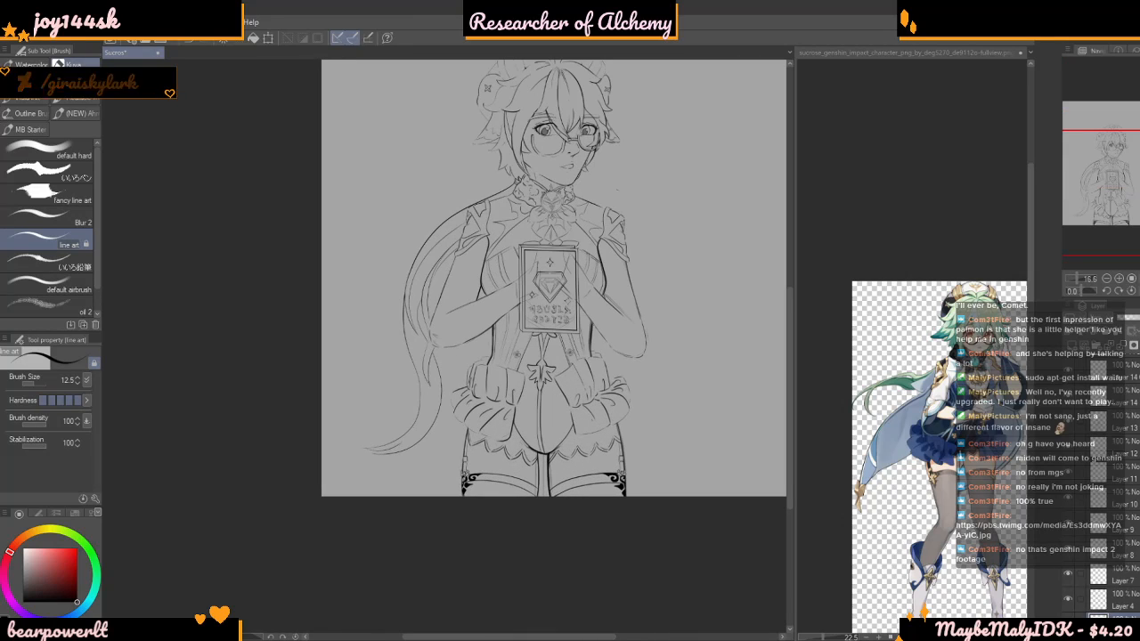
pyautogui.scroll(2, 456, 402)
pyautogui.scroll(6, 315, 463)
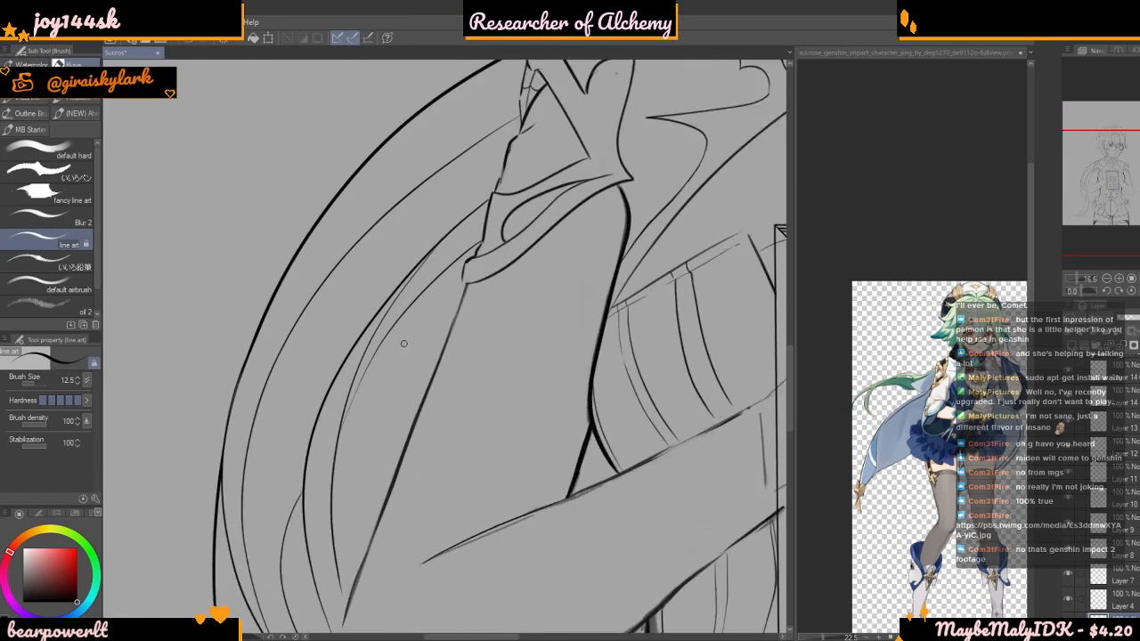
pyautogui.moveTo(417, 264); pyautogui.dragTo(464, 218)
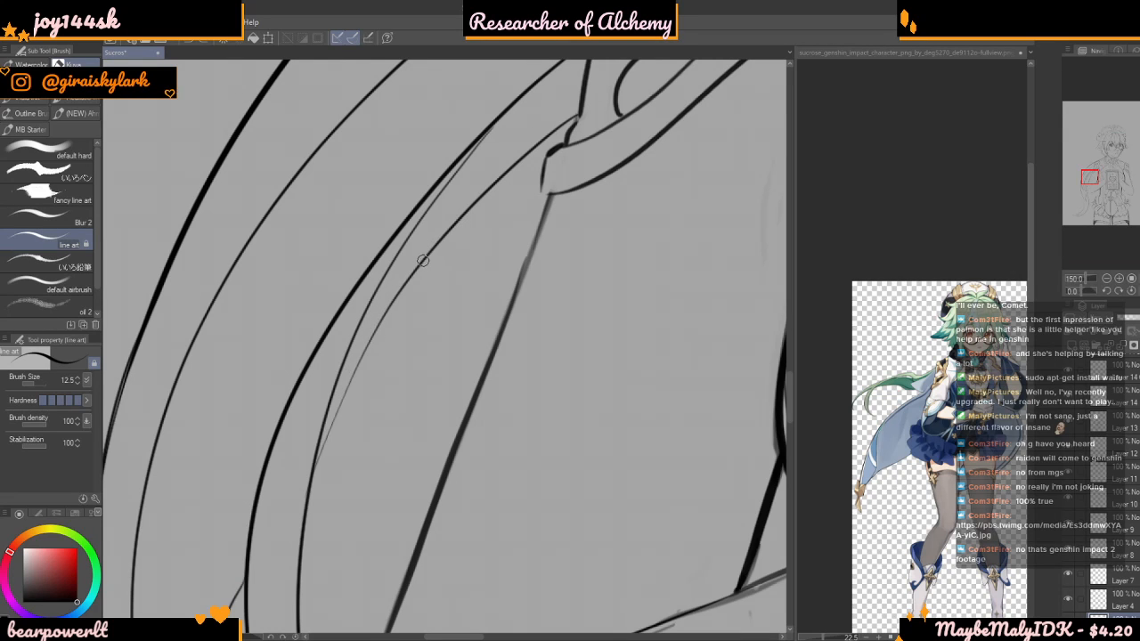
# Thicken the innermost fold line running down from the sleeve cuff to where it meets the neighbouring fold
pyautogui.moveTo(362, 343); pyautogui.dragTo(350, 369)
pyautogui.hotkey('ctrl', 'z')
pyautogui.moveTo(424, 263)
pyautogui.mouseDown()
pyautogui.moveTo(372, 331)
pyautogui.moveTo(330, 422)
pyautogui.moveTo(427, 257)
pyautogui.moveTo(404, 295)
pyautogui.mouseUp()
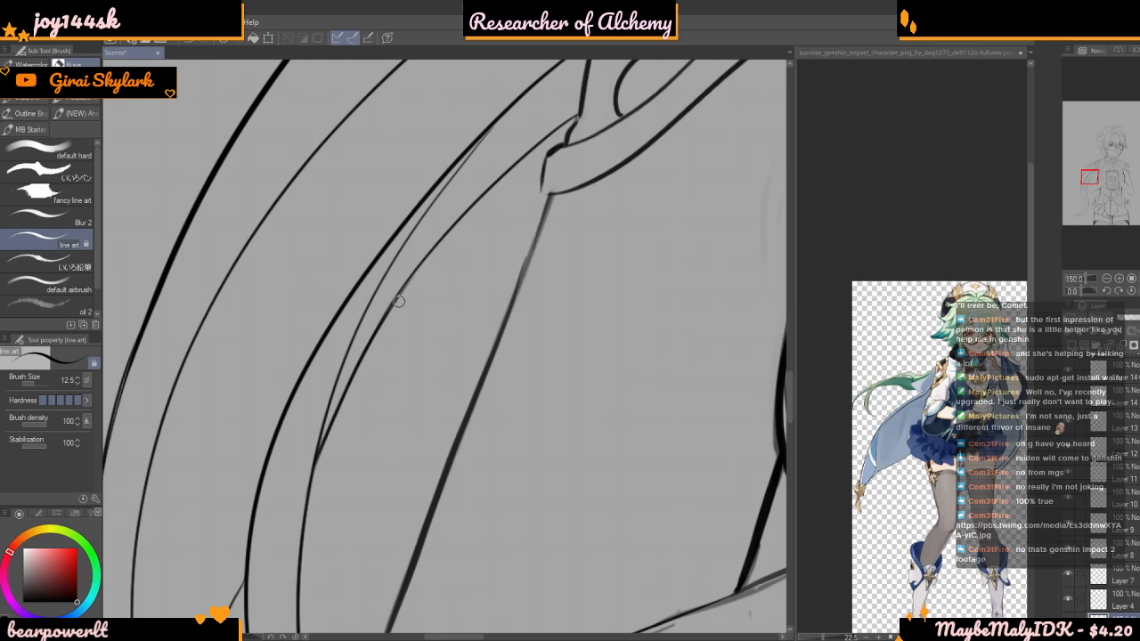
pyautogui.scroll(-3, 383, 292)
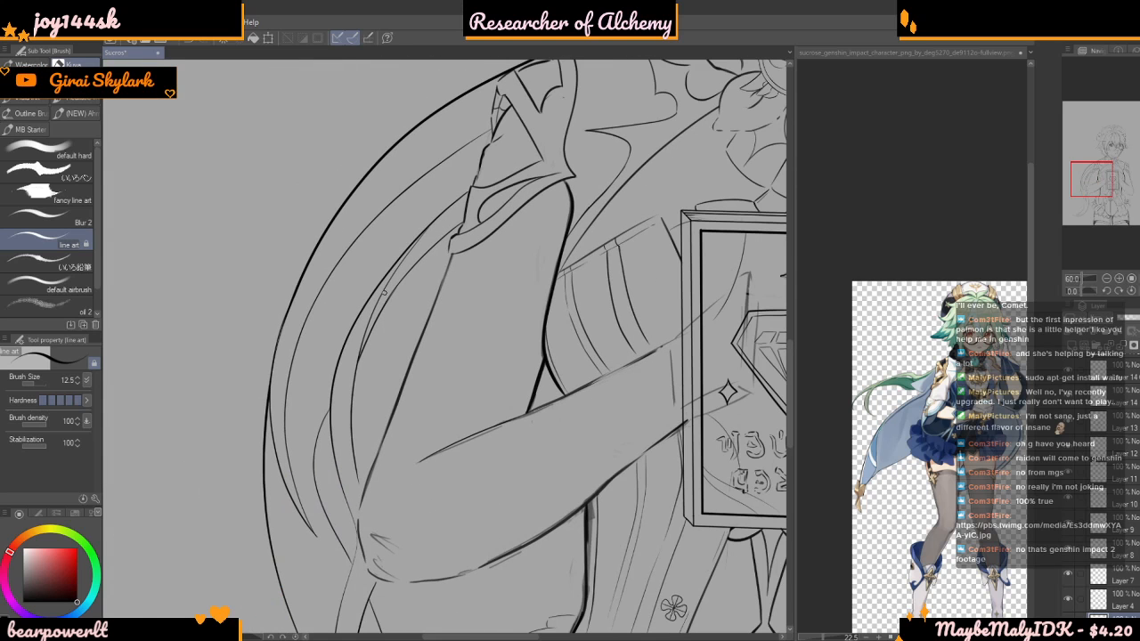
pyautogui.scroll(-2, 383, 292)
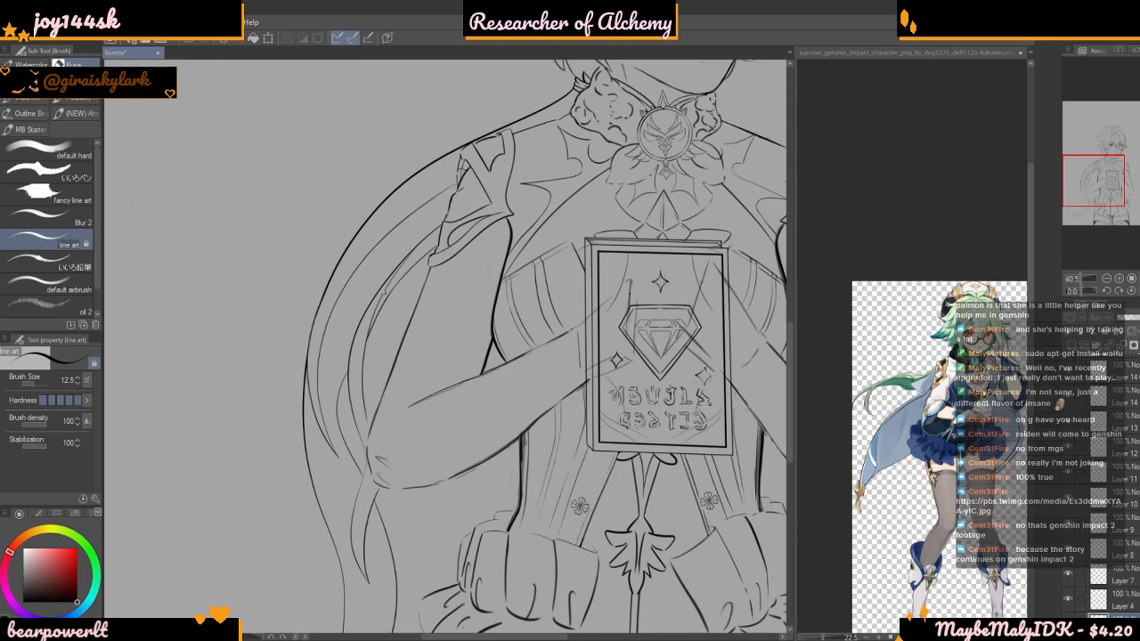
pyautogui.scroll(-3, 384, 291)
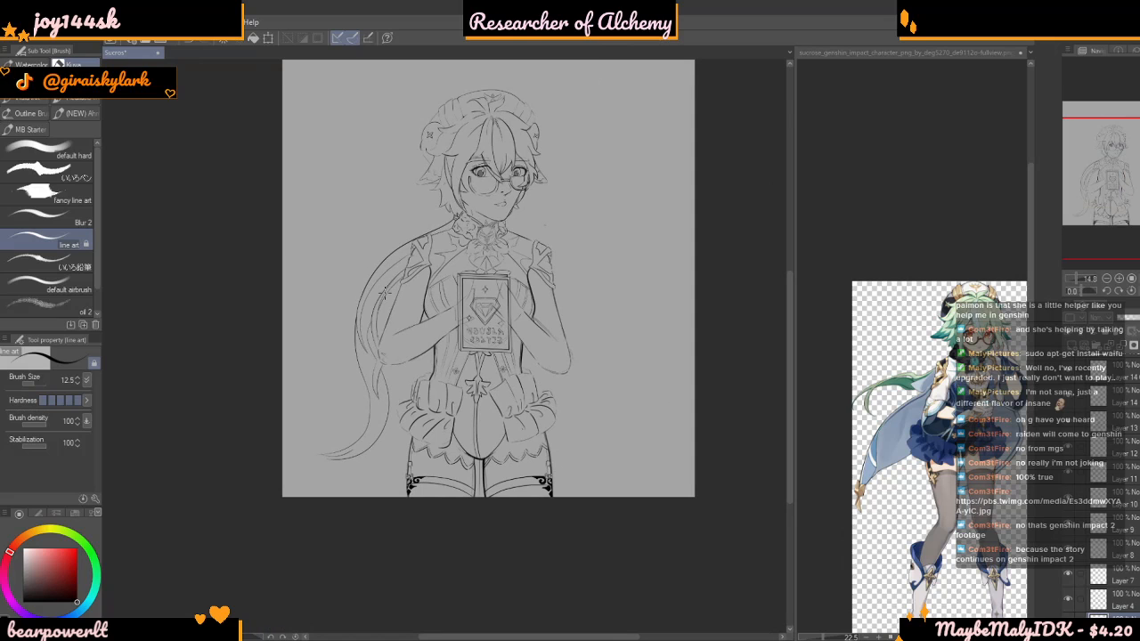
pyautogui.scroll(5, 387, 291)
pyautogui.scroll(-5, 616, 343)
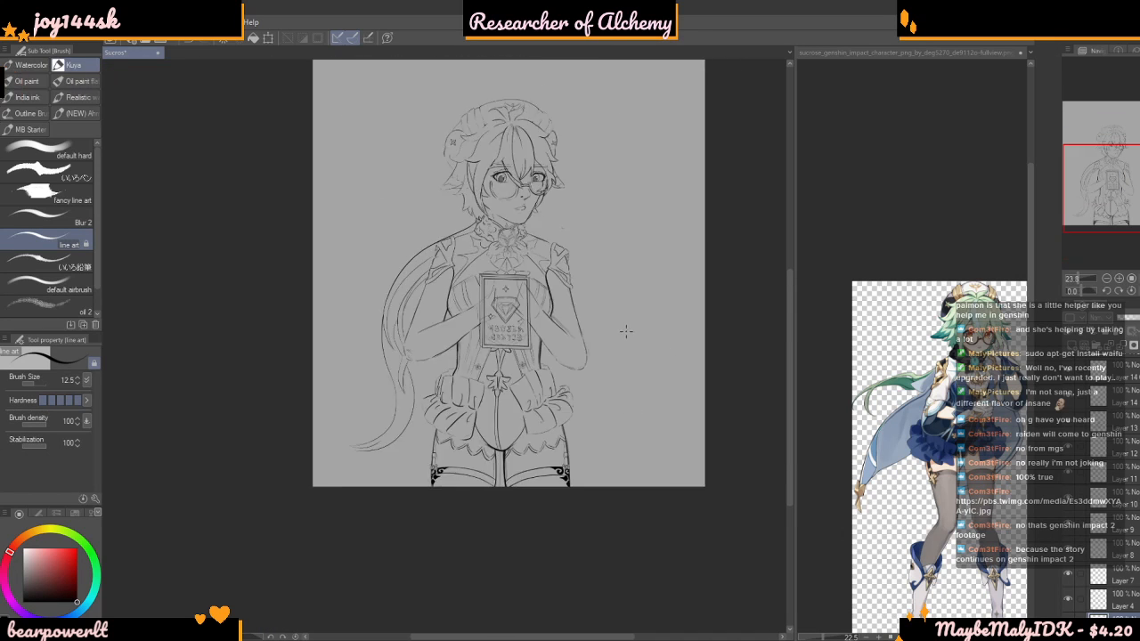
pyautogui.scroll(4, 387, 488)
pyautogui.scroll(1, 445, 489)
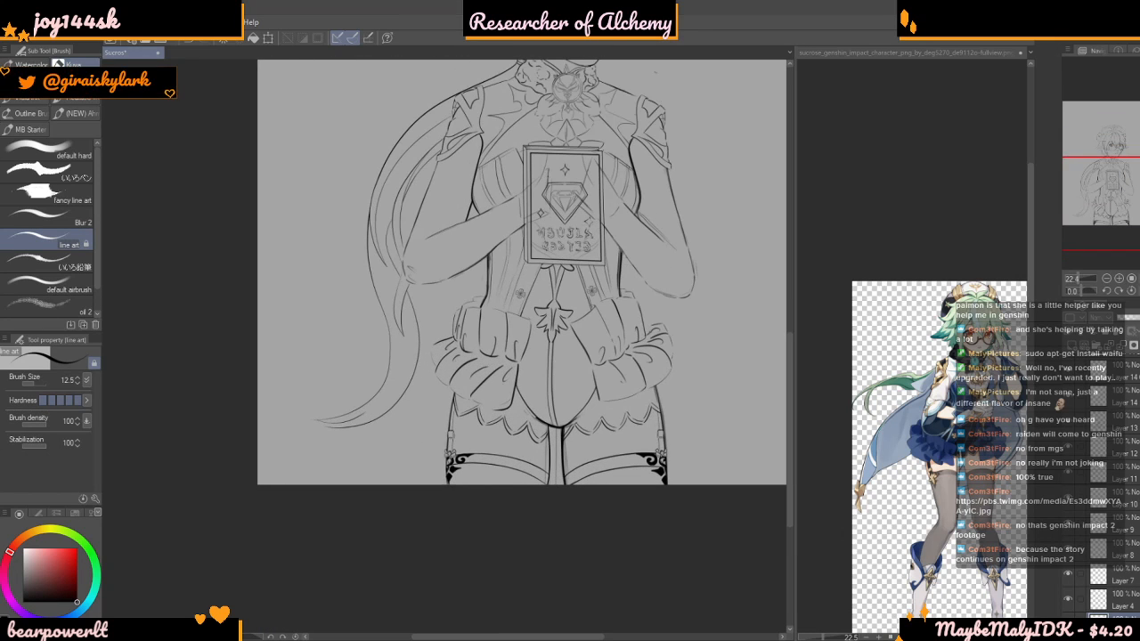
# Enclose the cape and its flowing tail in a polyline selection running from the collar past the arm and around the tail tip
pyautogui.scroll(-2, 463, 408)
pyautogui.scroll(4, 451, 301)
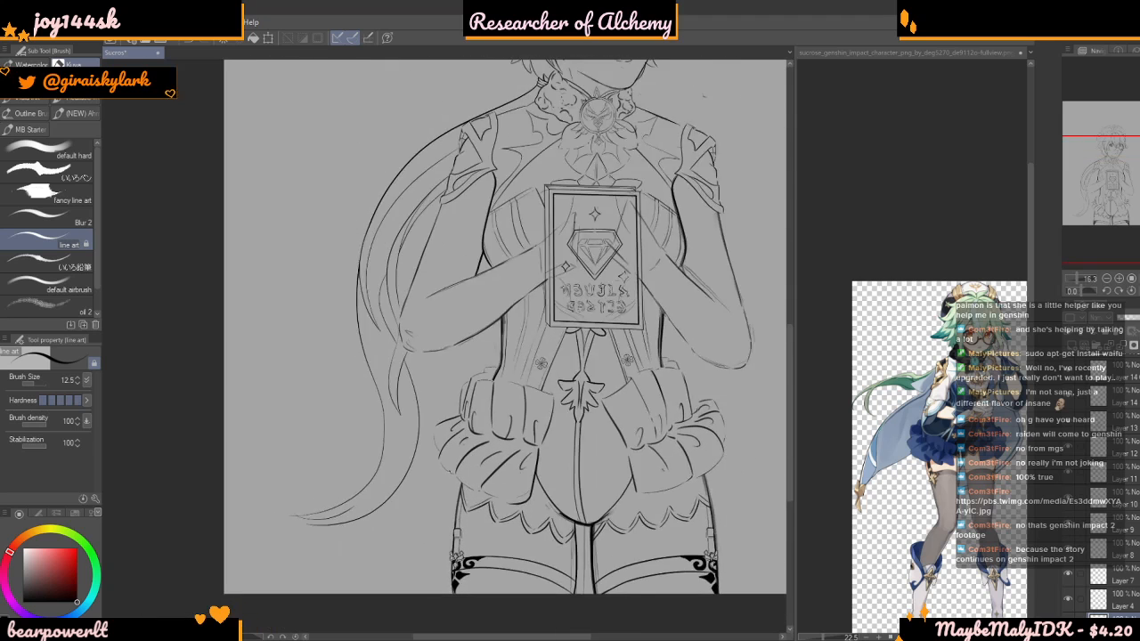
pyautogui.scroll(-5, 445, 427)
pyautogui.scroll(-2, 463, 175)
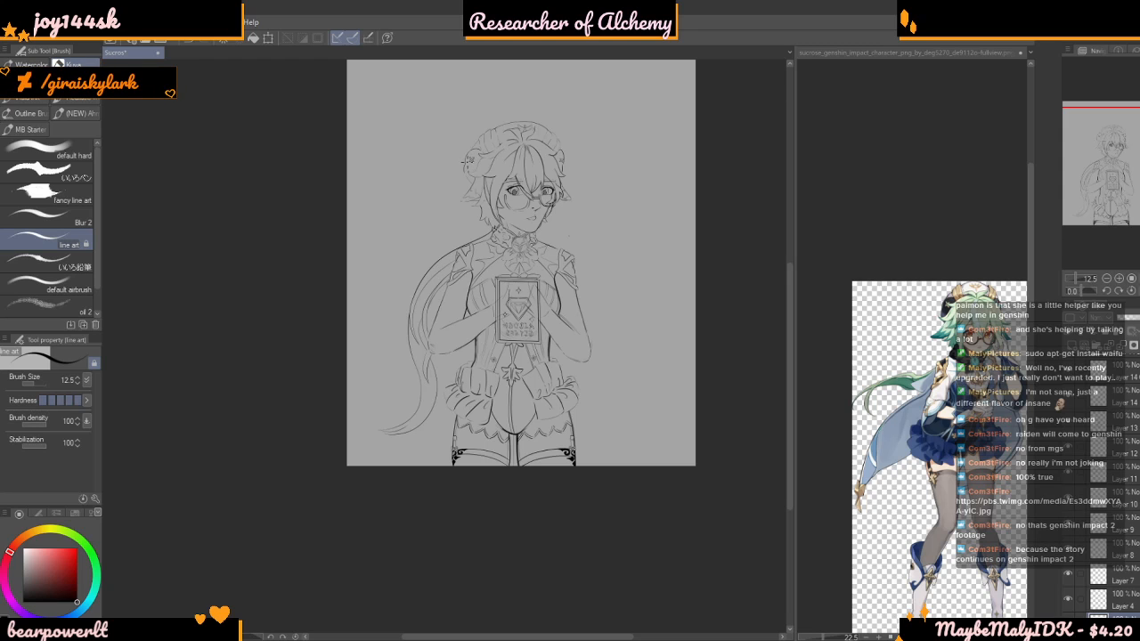
pyautogui.scroll(2, 467, 165)
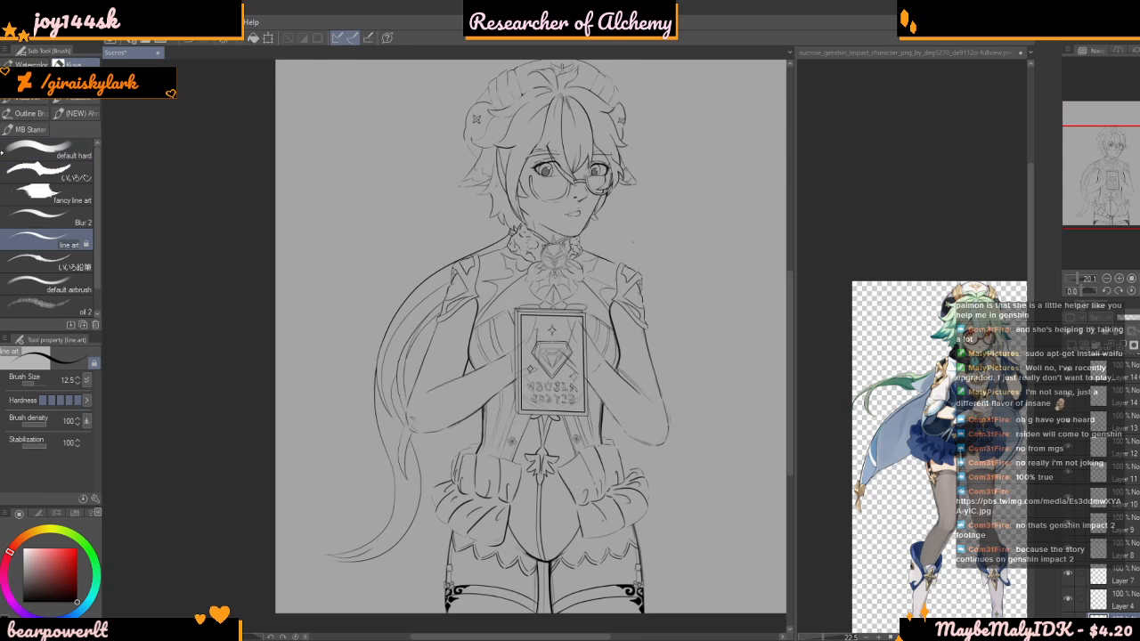
pyautogui.press('m')
pyautogui.click(516, 245)
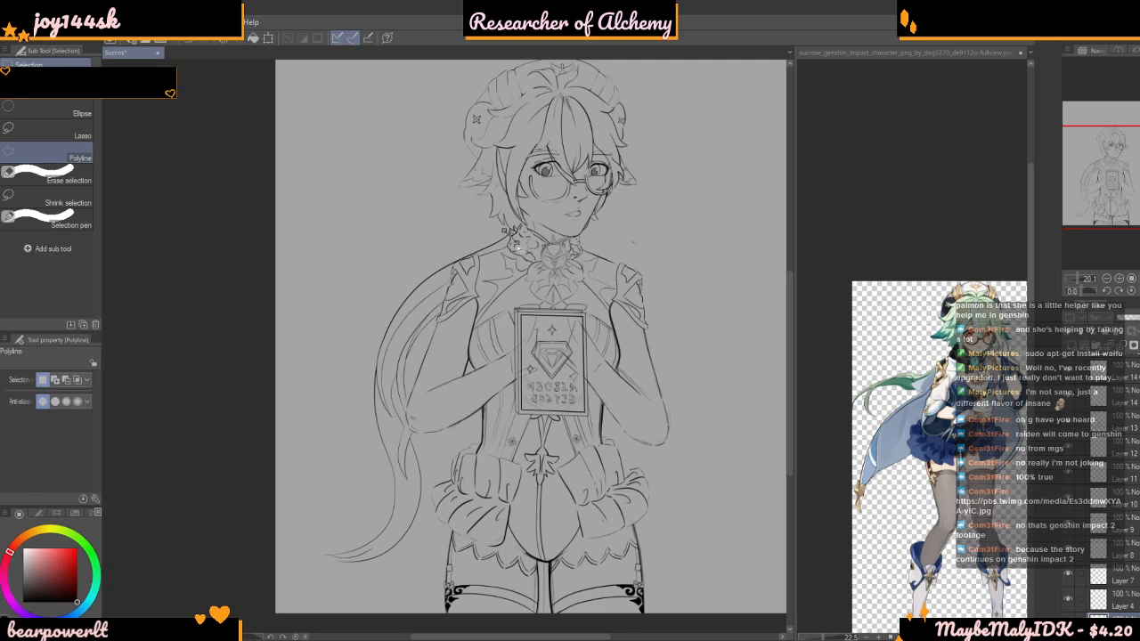
pyautogui.click(516, 370)
pyautogui.click(321, 585)
pyautogui.click(284, 479)
pyautogui.click(515, 244)
pyautogui.scroll(1, 512, 223)
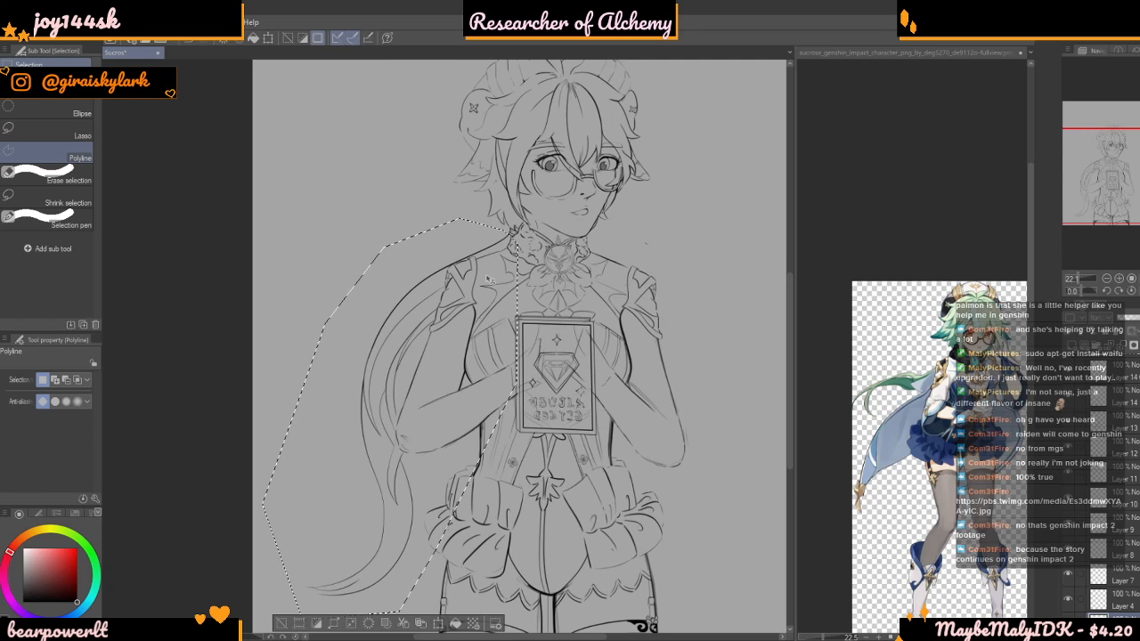
# Transform the selected cape lines, shifting them inward and rotating them slightly so the cape sits closer behind the shoulder and arm
pyautogui.hotkey('ctrl', 't')
pyautogui.moveTo(553, 245); pyautogui.dragTo(522, 220)
pyautogui.moveTo(360, 374); pyautogui.dragTo(406, 370)
pyautogui.moveTo(595, 203); pyautogui.dragTo(640, 245)
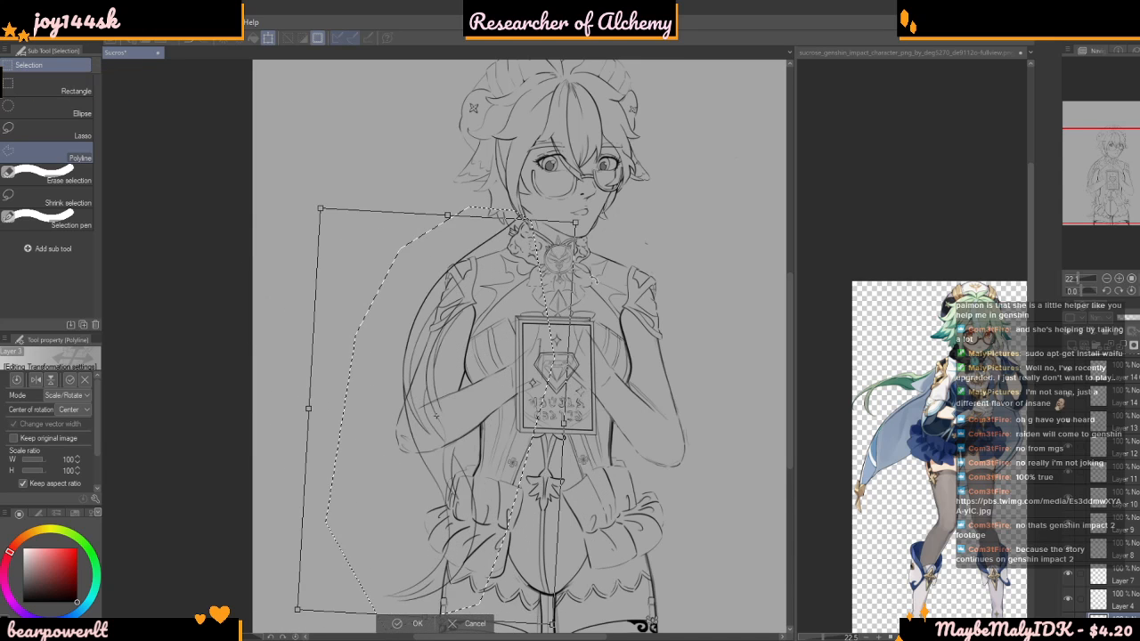
pyautogui.moveTo(453, 400); pyautogui.dragTo(449, 413)
pyautogui.moveTo(598, 217); pyautogui.dragTo(621, 237)
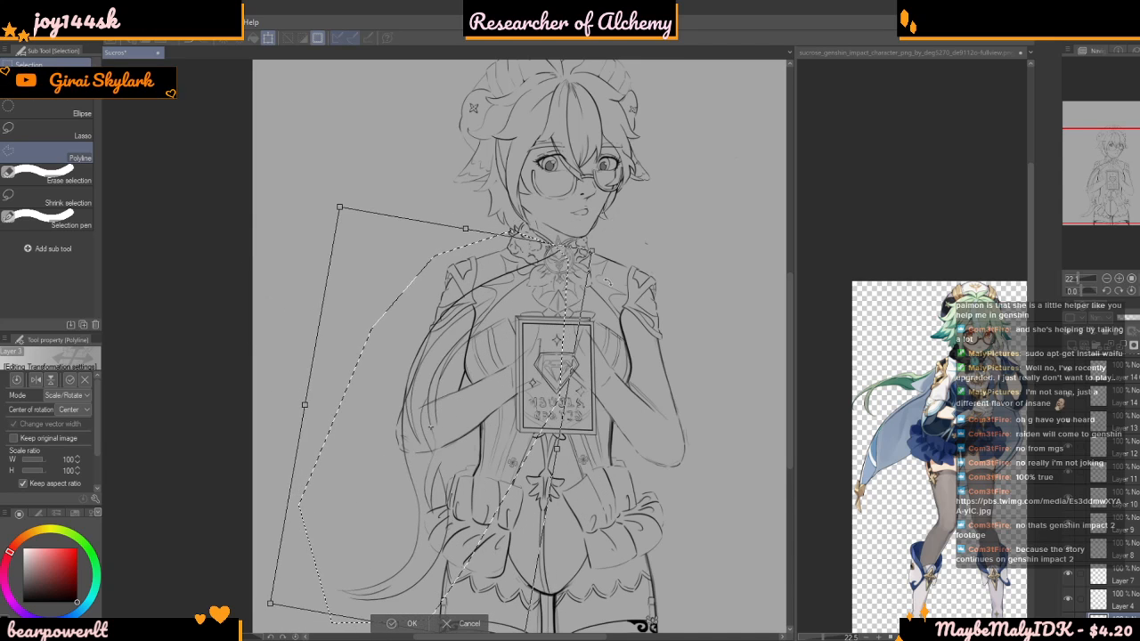
pyautogui.moveTo(462, 384); pyautogui.dragTo(445, 368)
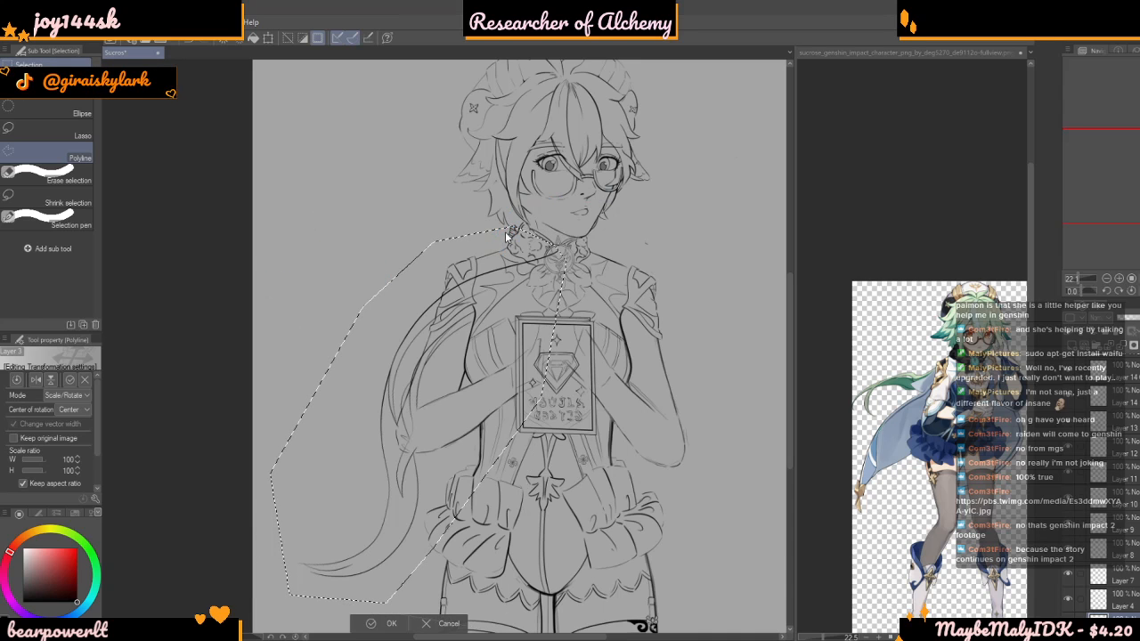
pyautogui.scroll(3, 505, 236)
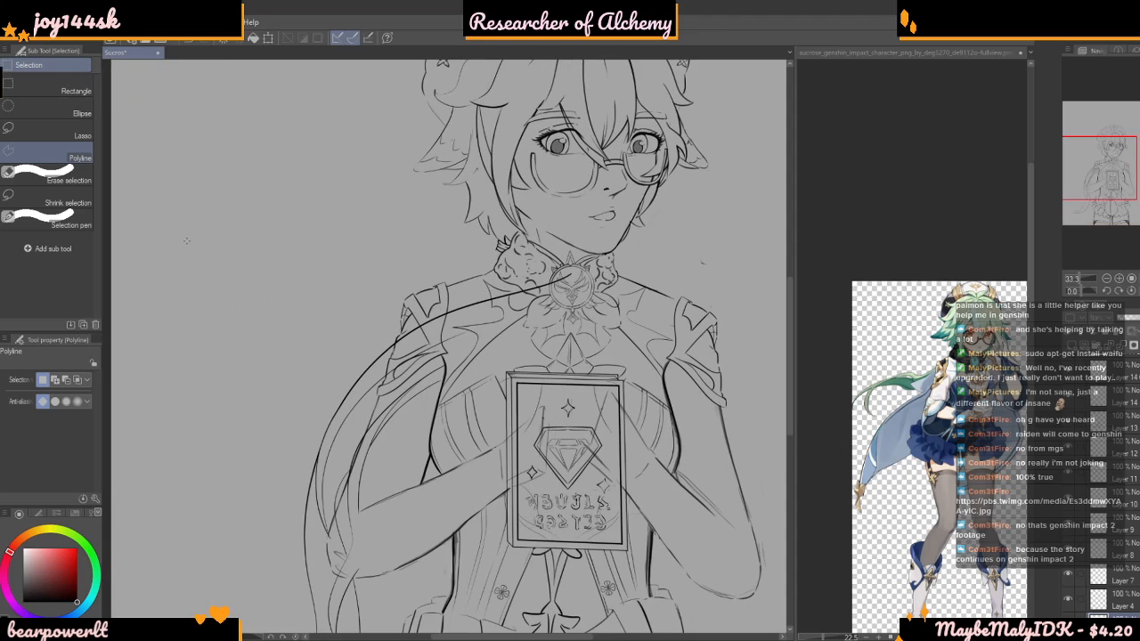
# Draw a curved line from the tied band beside the ruffled collar down to the shoulder line, using a brush size of 20.0
pyautogui.press('b')
pyautogui.scroll(4, 494, 273)
pyautogui.scroll(6, 494, 271)
pyautogui.moveTo(441, 362); pyautogui.dragTo(415, 392)
pyautogui.hotkey('ctrl', 'z')
pyautogui.moveTo(468, 304); pyautogui.dragTo(420, 412)
pyautogui.hotkey('ctrl', 'z')
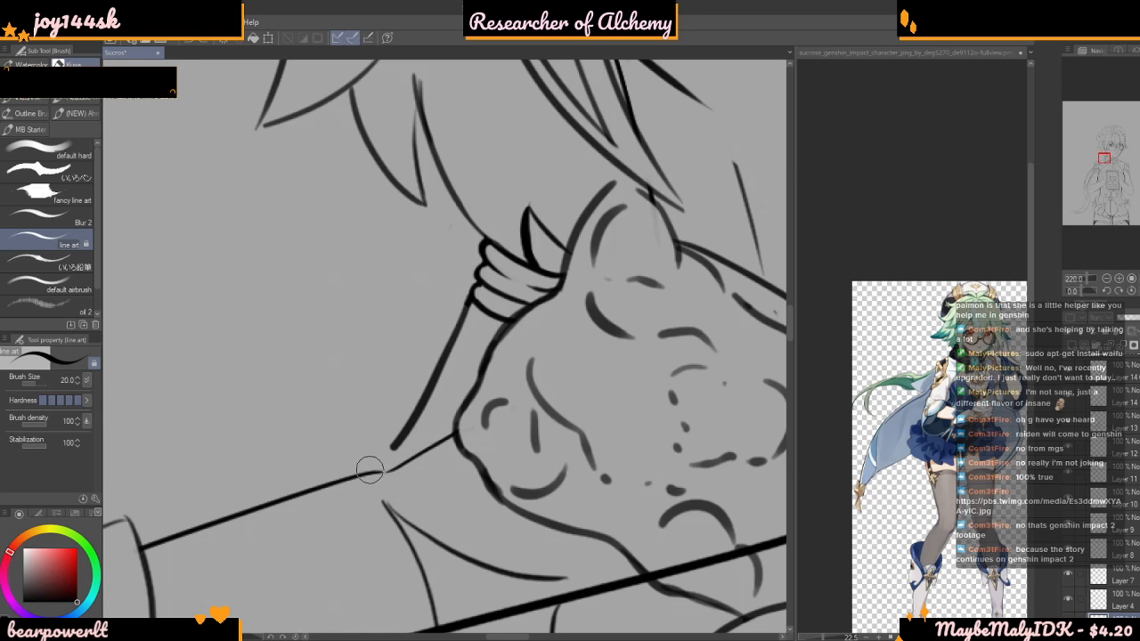
pyautogui.scroll(-5, 497, 249)
pyautogui.scroll(5, 503, 246)
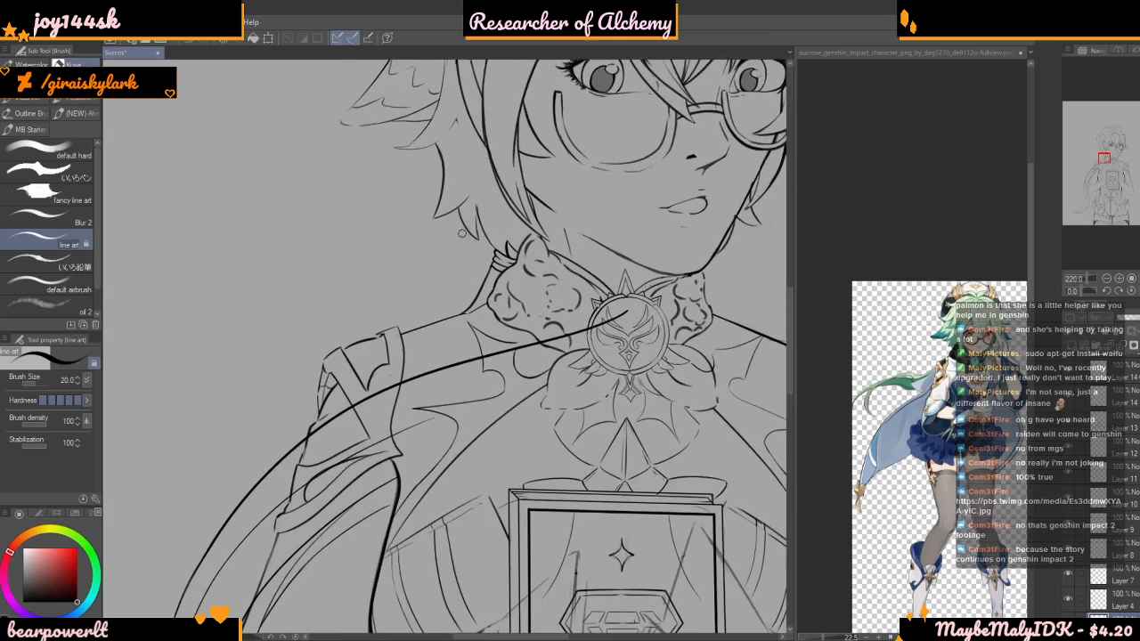
pyautogui.scroll(1, 516, 270)
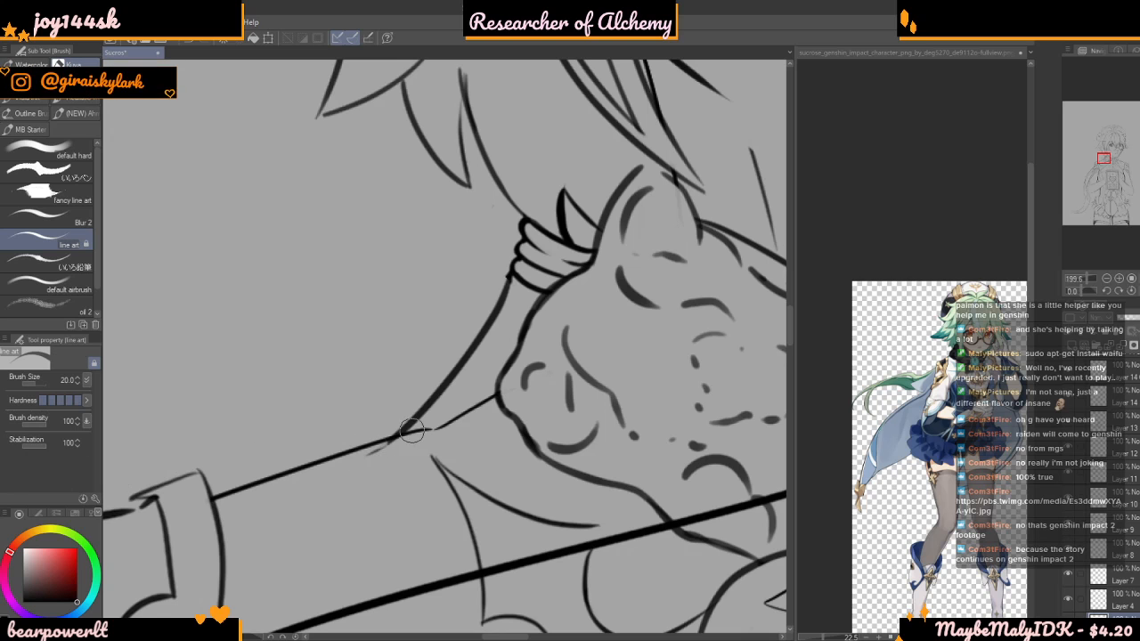
pyautogui.scroll(-8, 420, 423)
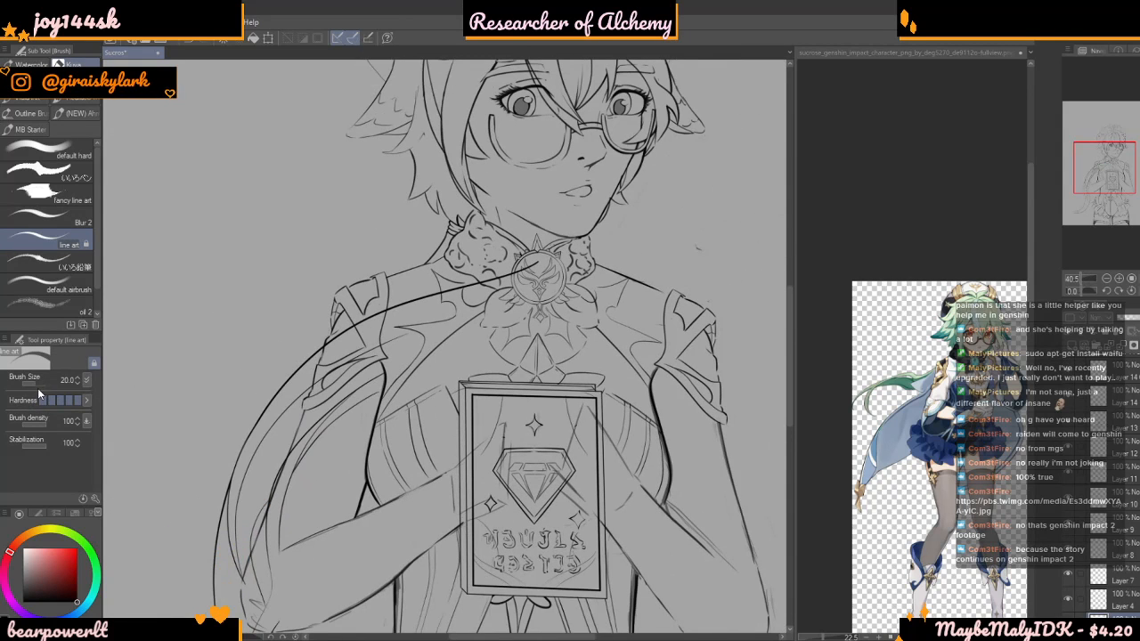
# Set the brush size to 122.4 and erase the cape lines overlapping the collar, chest, shoulder and bent arm
pyautogui.click(38, 380)
pyautogui.scroll(2, 240, 314)
pyautogui.moveTo(610, 254)
pyautogui.mouseDown()
pyautogui.moveTo(390, 334)
pyautogui.moveTo(353, 371)
pyautogui.mouseUp()
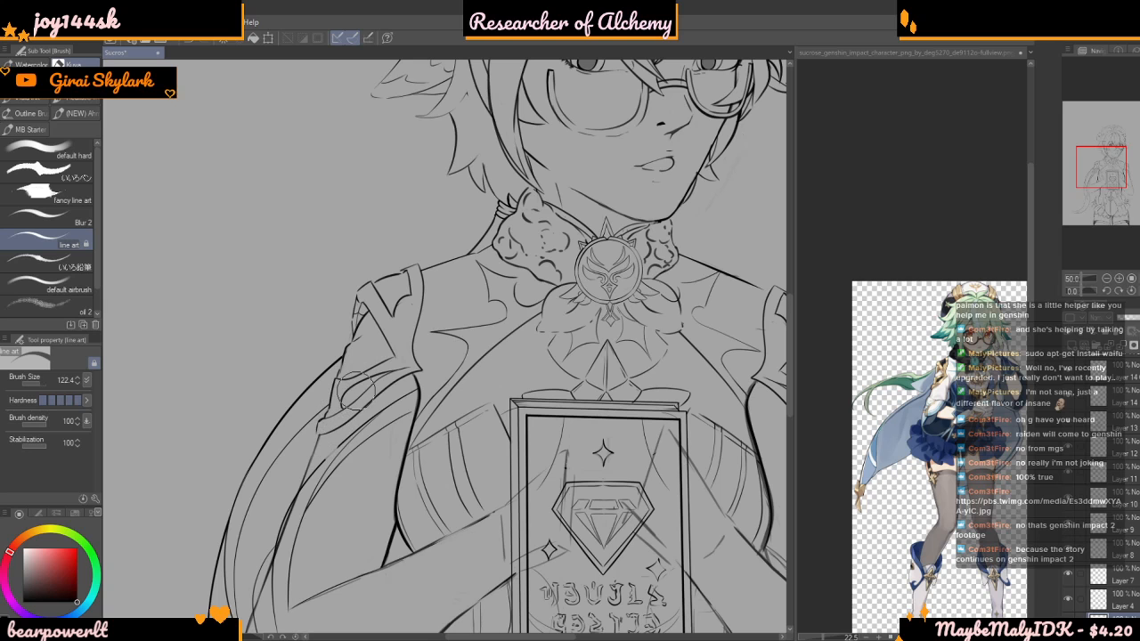
pyautogui.scroll(-3, 334, 481)
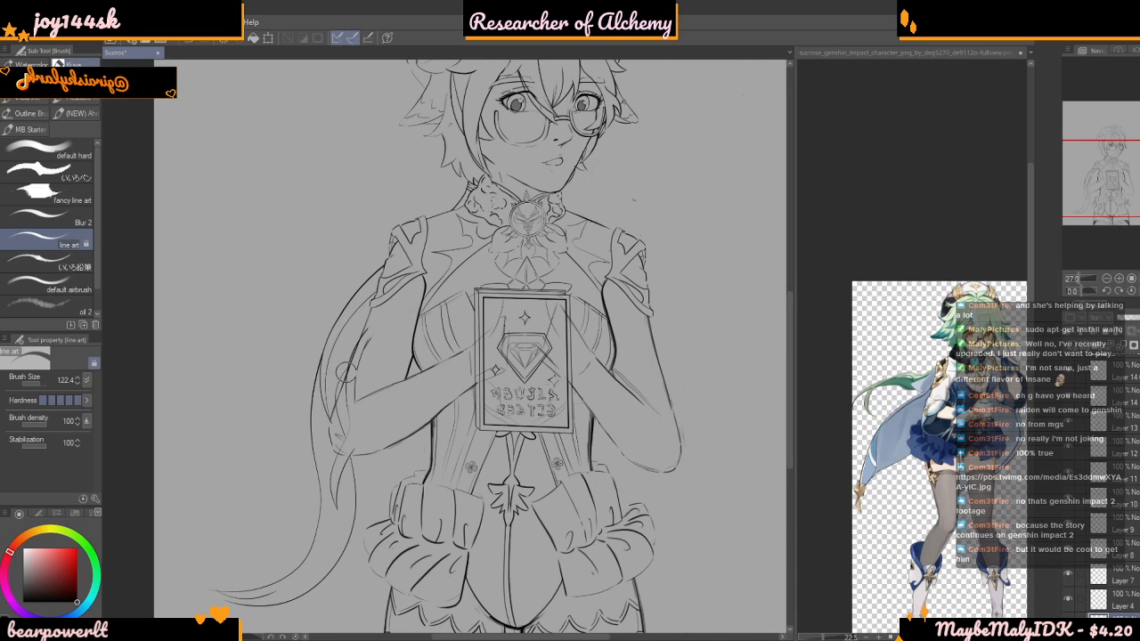
pyautogui.scroll(2, 361, 330)
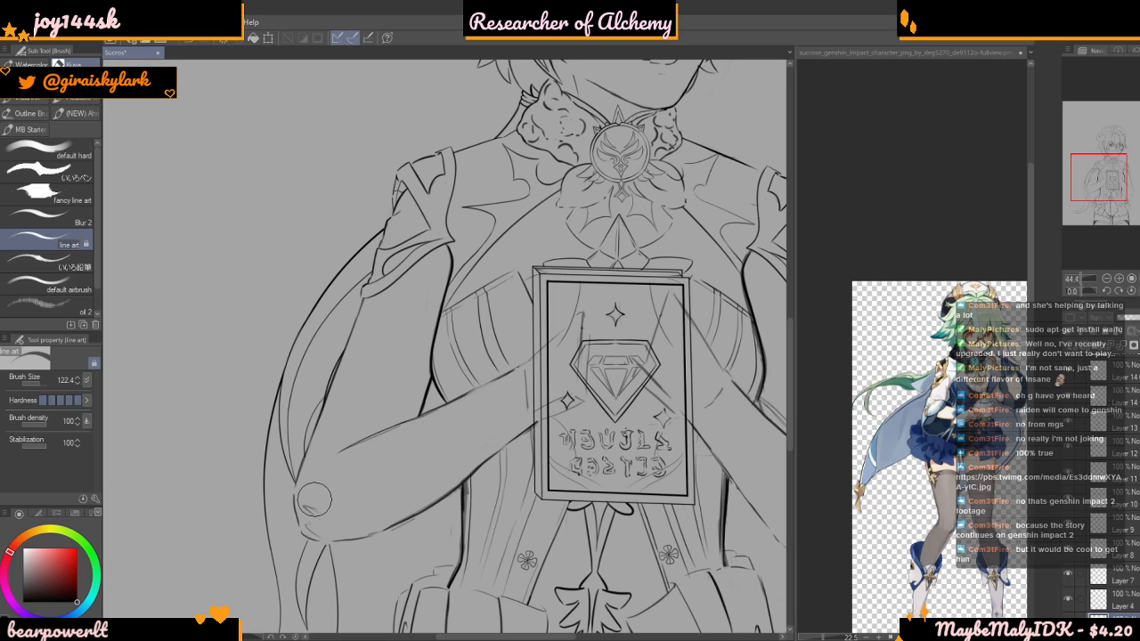
pyautogui.scroll(-6, 324, 437)
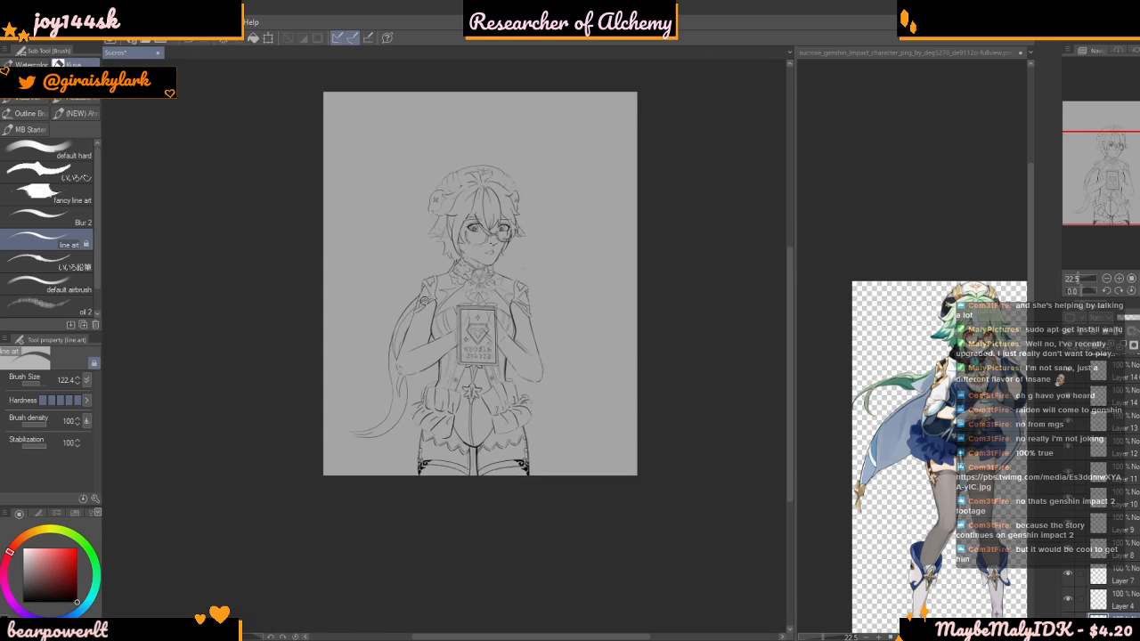
pyautogui.scroll(8, 449, 297)
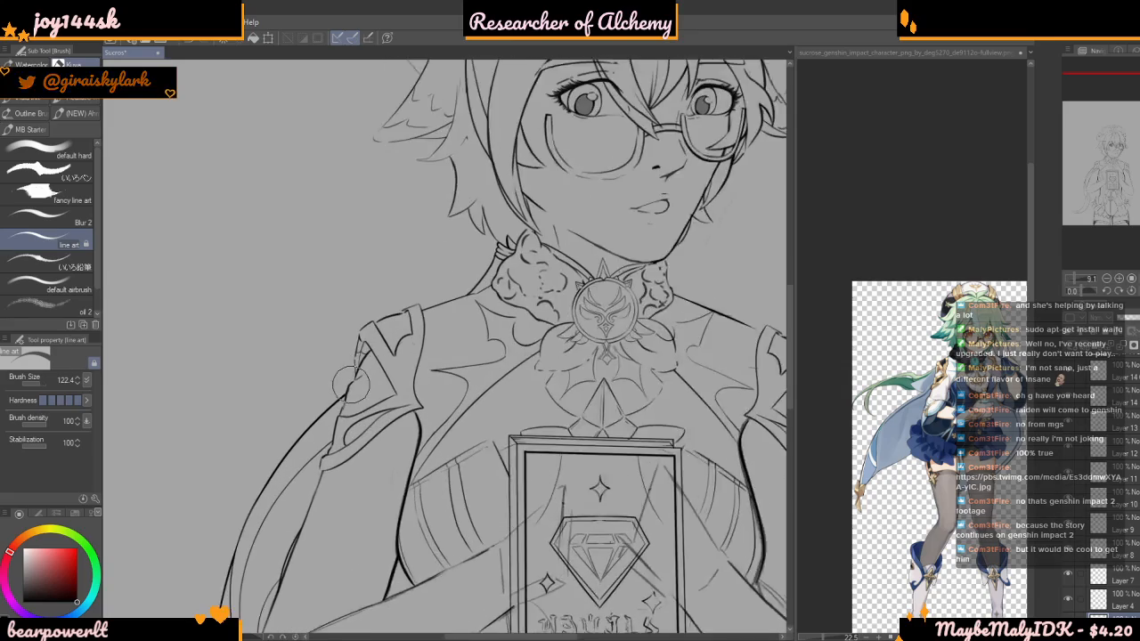
pyautogui.scroll(-7, 361, 354)
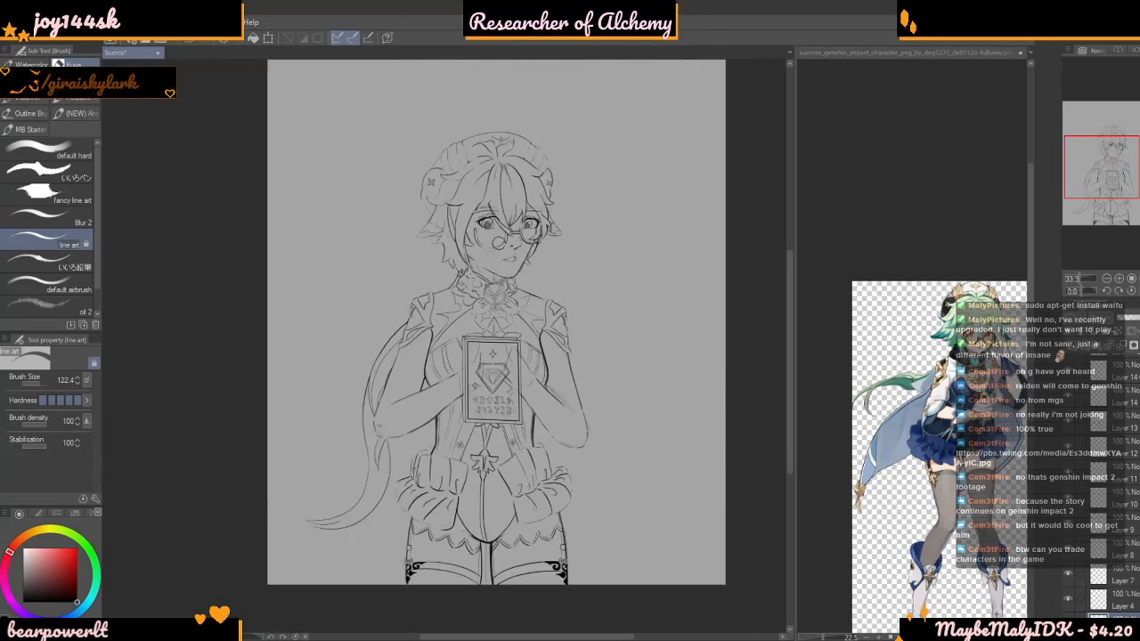
# Toggle the visibility of the line art layers one at a time to check which parts of the outfit each one holds
pyautogui.scroll(1, 540, 265)
pyautogui.scroll(4, 560, 264)
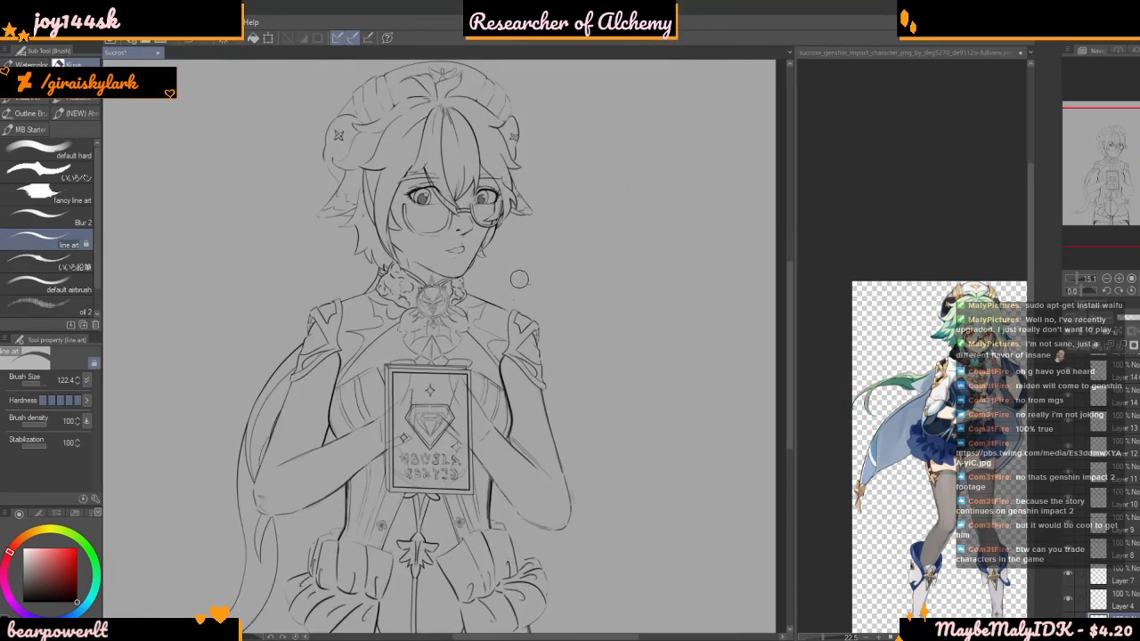
pyautogui.click(1068, 623)
pyautogui.click(1069, 601)
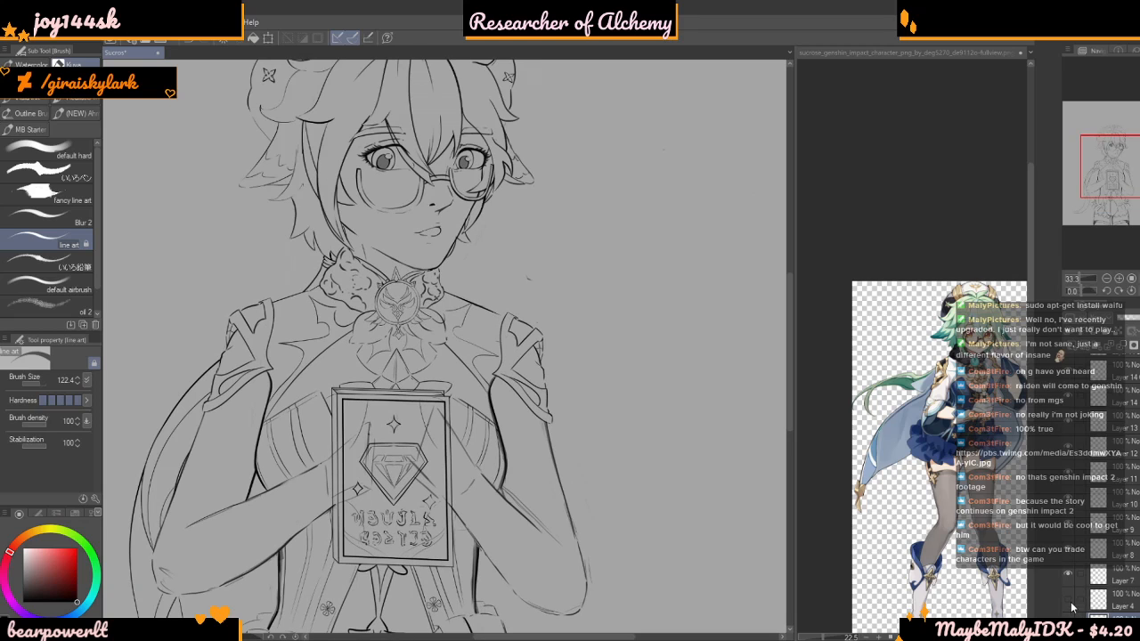
pyautogui.click(1072, 578)
pyautogui.click(1070, 576)
pyautogui.click(1069, 550)
pyautogui.click(1069, 549)
pyautogui.click(1072, 525)
pyautogui.click(1072, 525)
pyautogui.click(1068, 503)
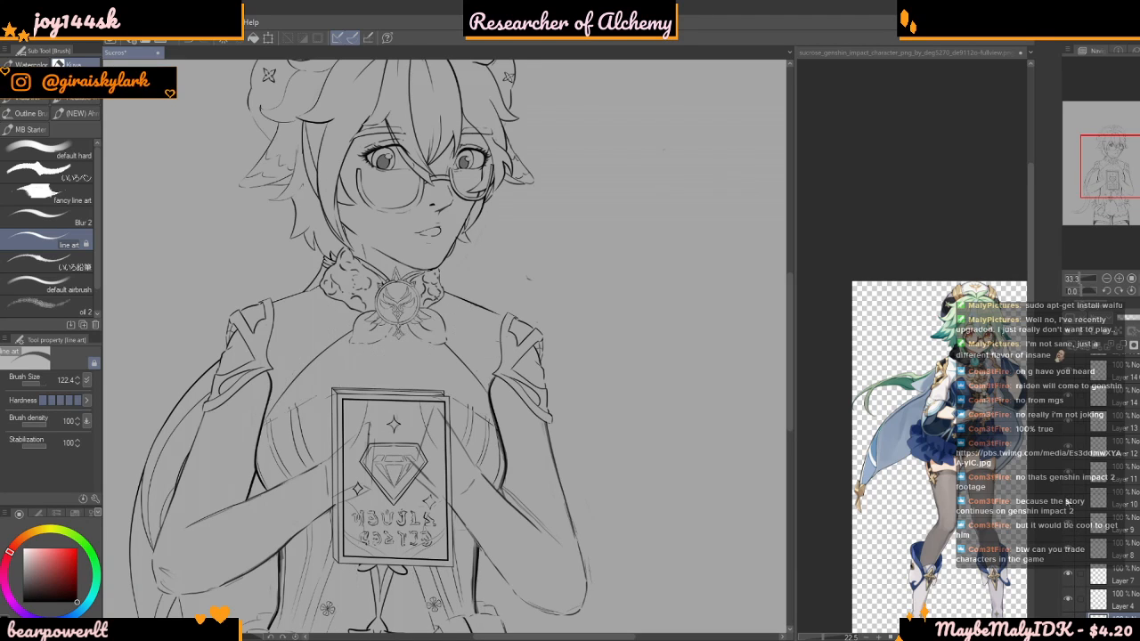
pyautogui.moveTo(1060, 500); pyautogui.dragTo(1058, 499)
pyautogui.click(1068, 503)
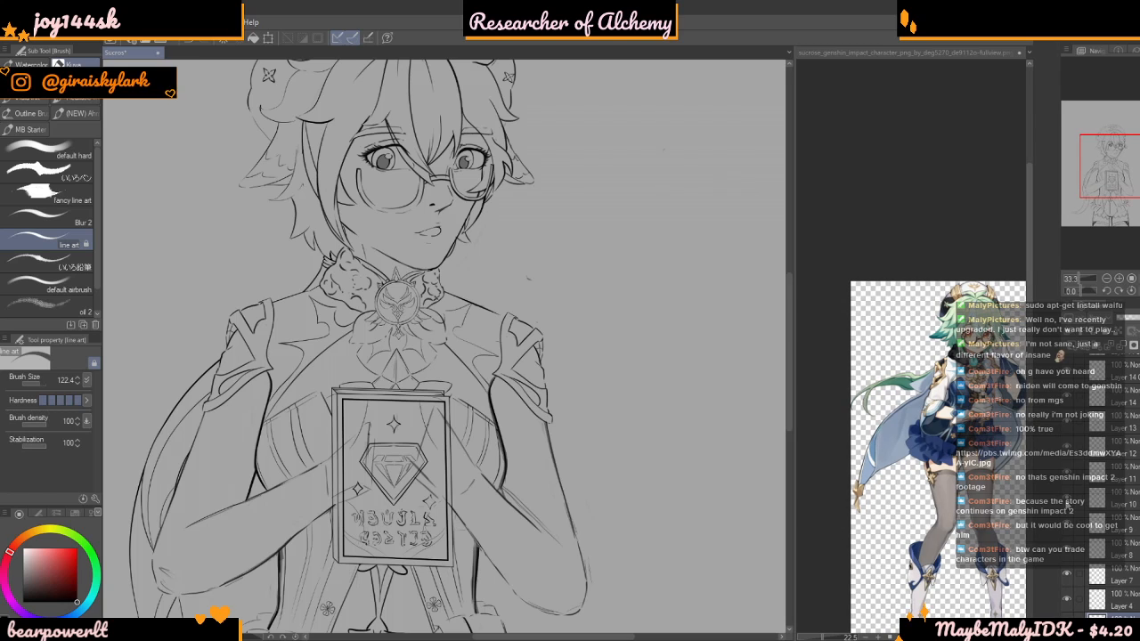
pyautogui.click(1068, 479)
pyautogui.click(1066, 468)
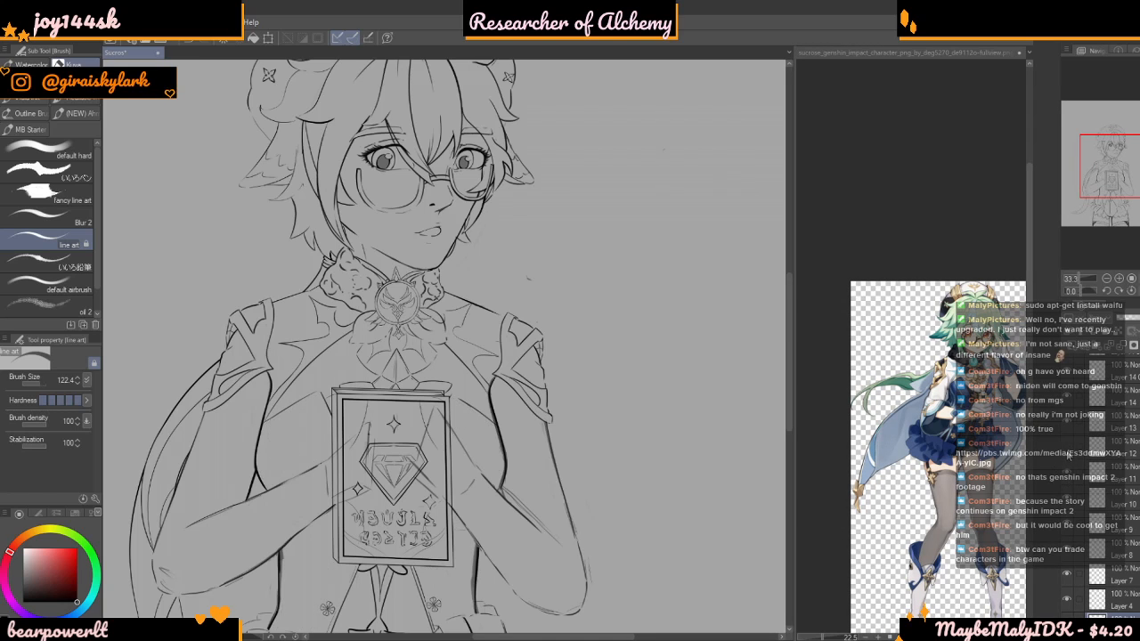
pyautogui.click(1068, 427)
pyautogui.click(1068, 427)
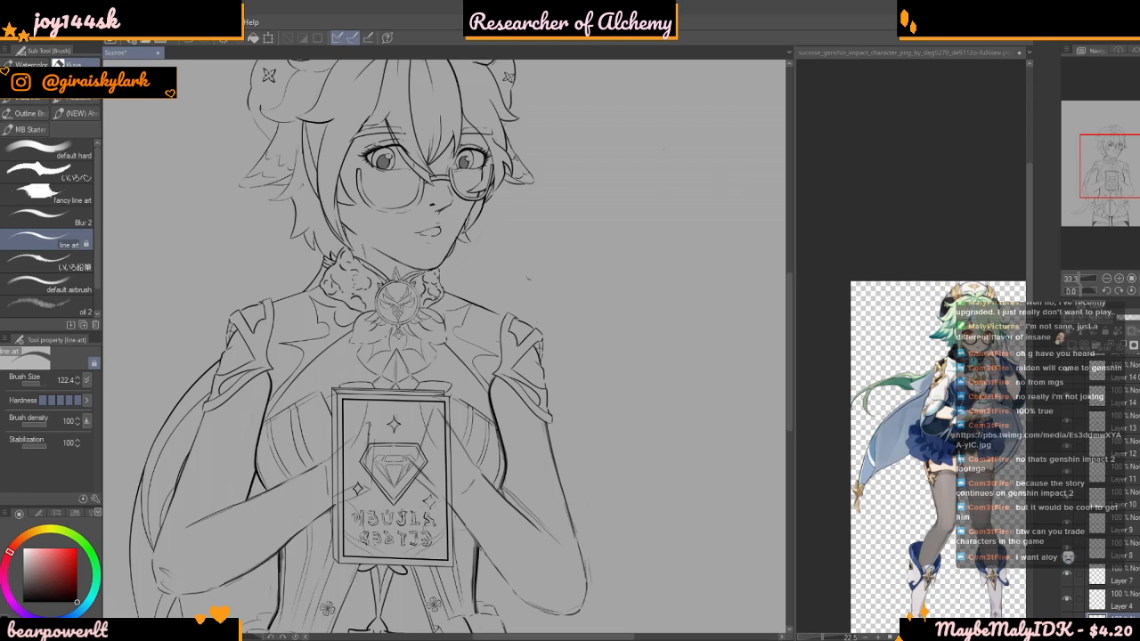
# Examine how the repositioned cape and its tail fit with the arms, dress and overall figure
pyautogui.scroll(-4, 447, 456)
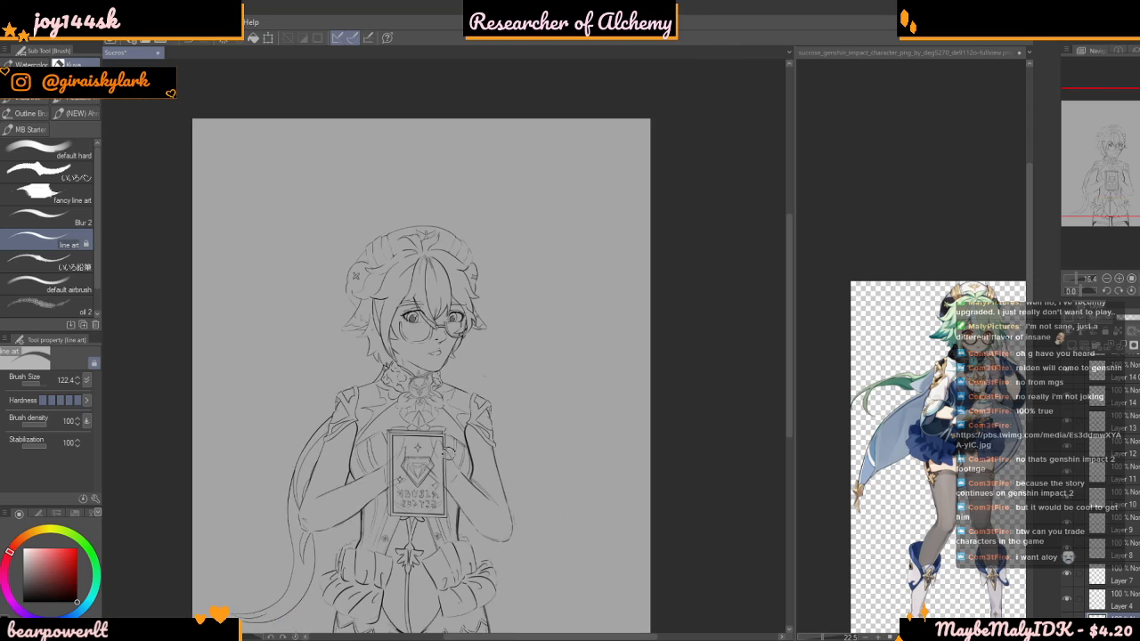
pyautogui.scroll(4, 387, 463)
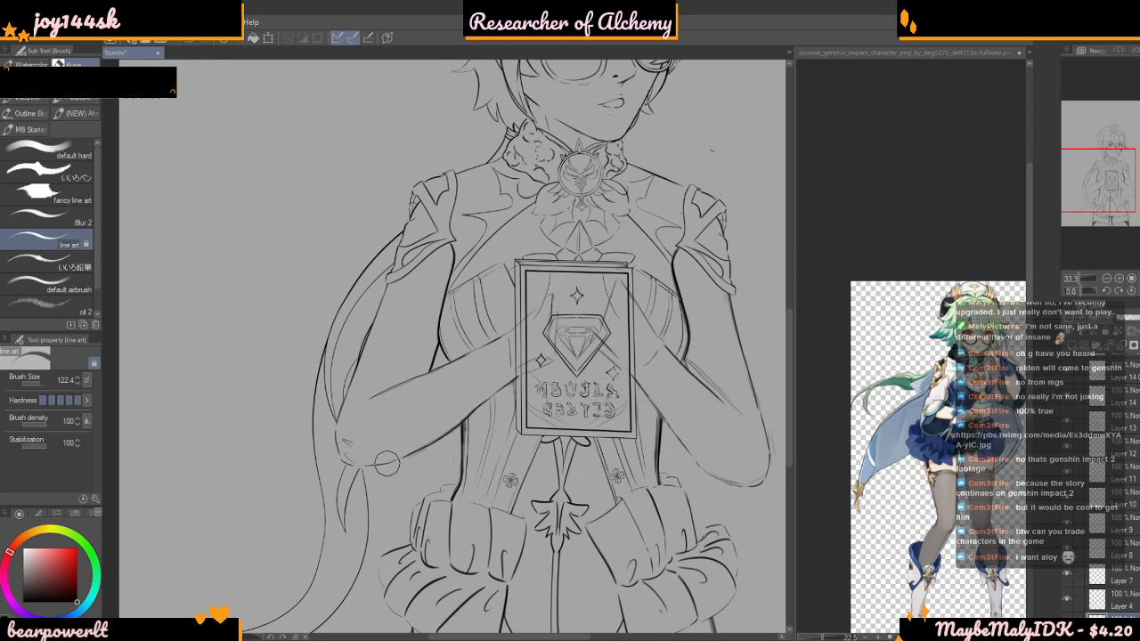
pyautogui.scroll(-4, 386, 463)
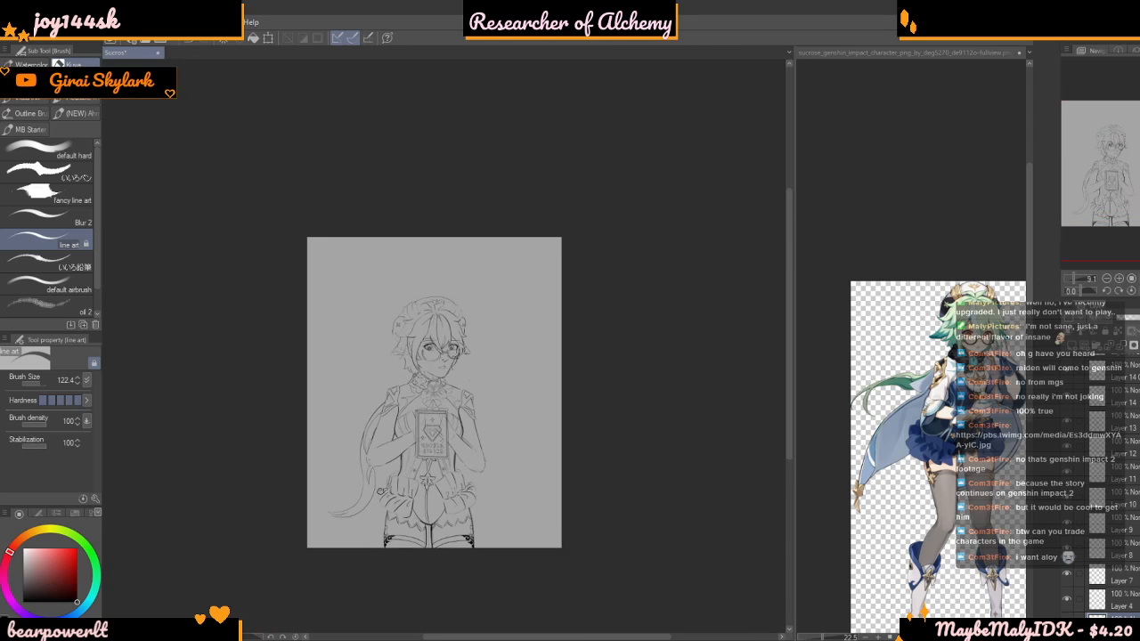
pyautogui.scroll(2, 386, 485)
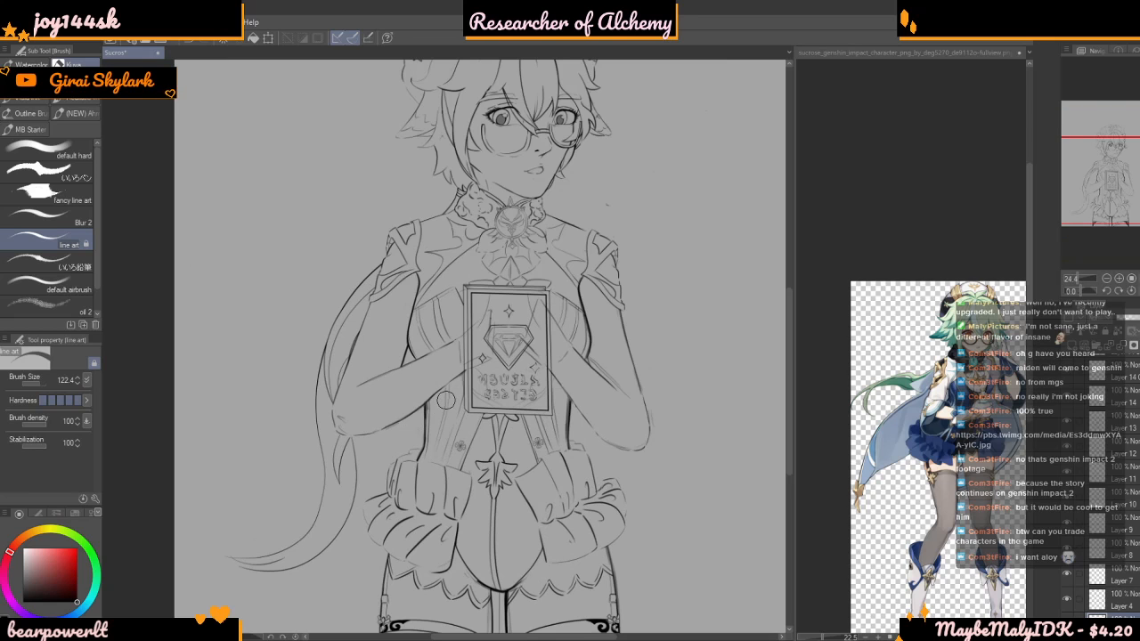
pyautogui.scroll(-3, 444, 403)
pyautogui.scroll(3, 445, 403)
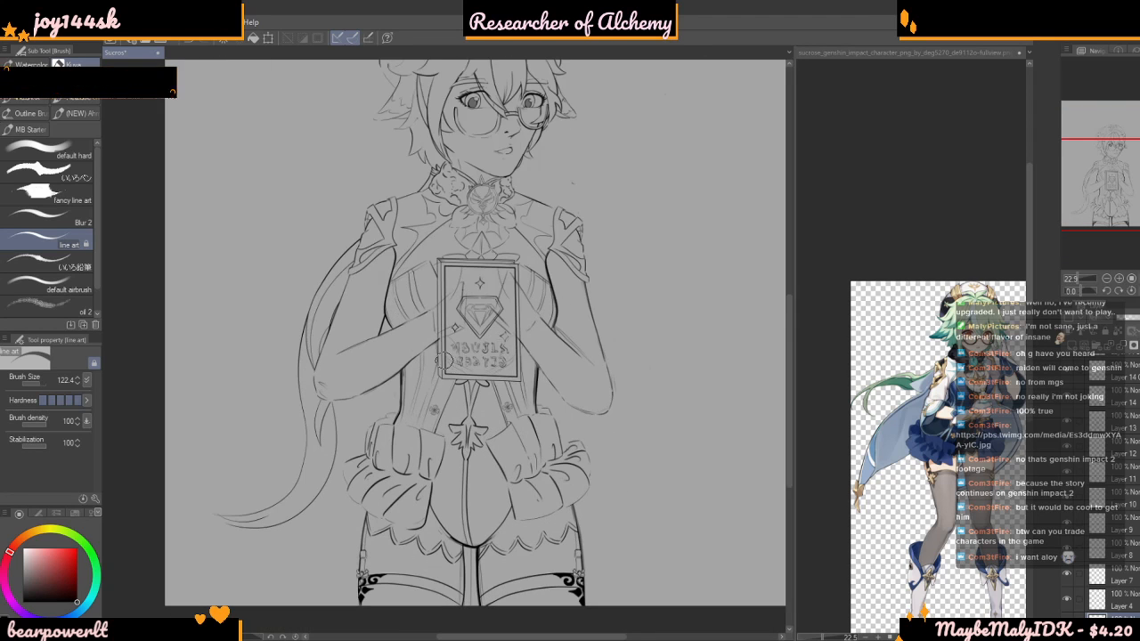
pyautogui.scroll(-2, 366, 309)
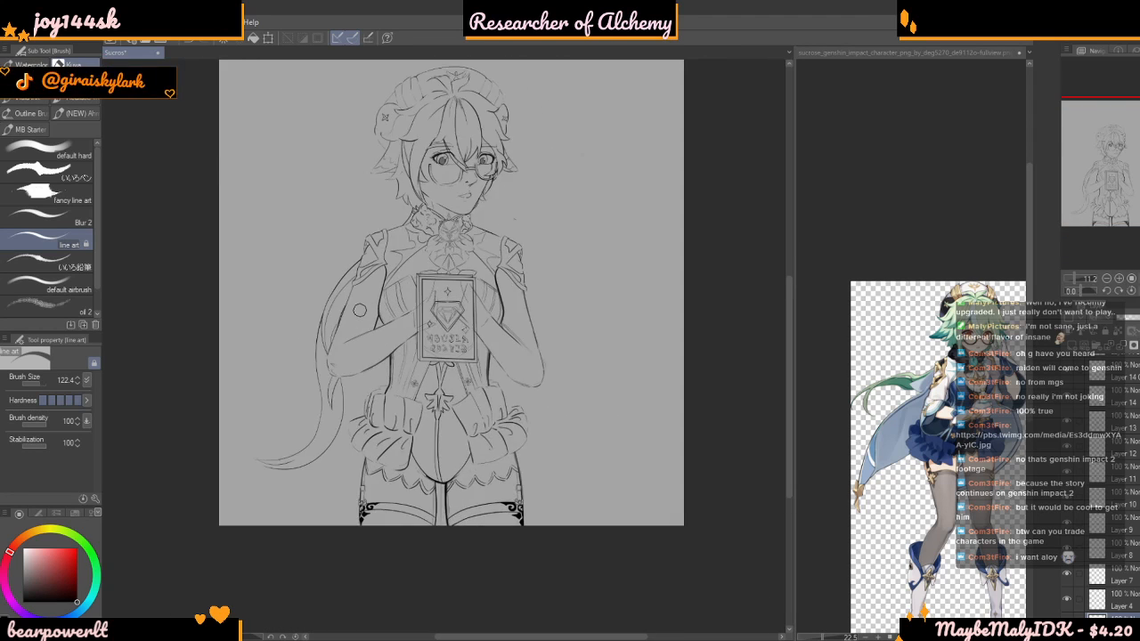
pyautogui.scroll(3, 359, 310)
pyautogui.scroll(-2, 359, 309)
pyautogui.scroll(-3, 565, 331)
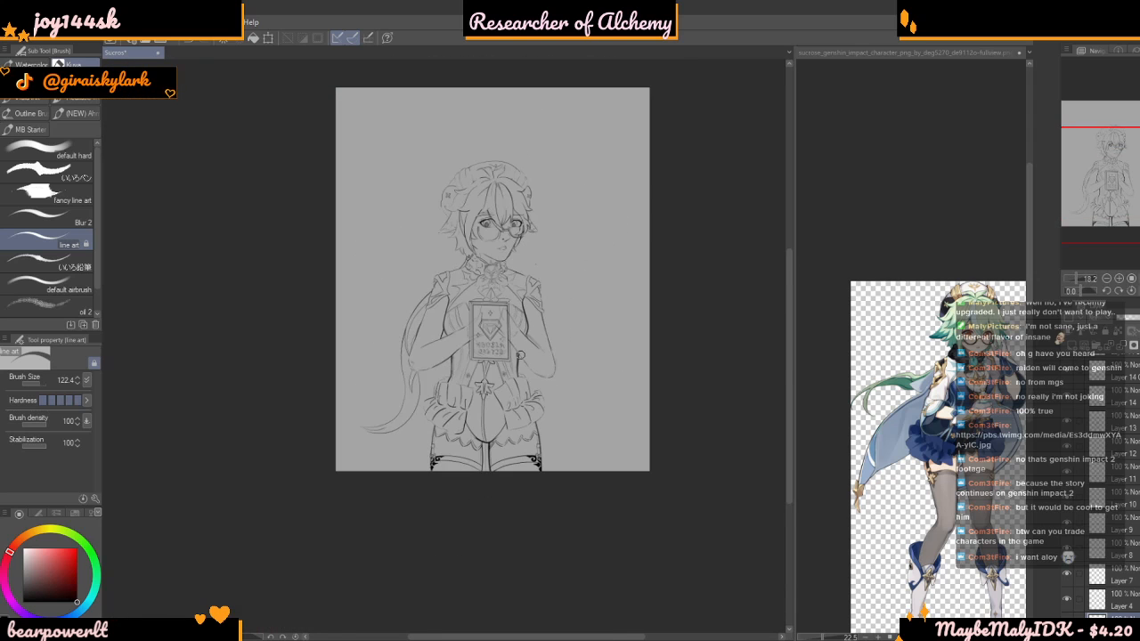
pyautogui.scroll(5, 518, 354)
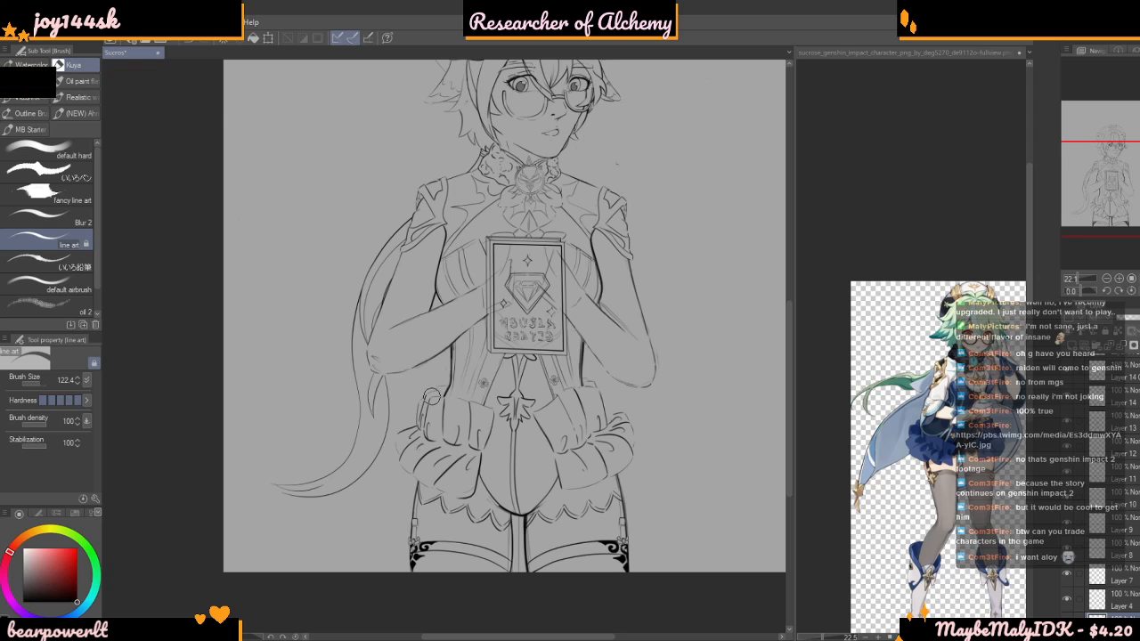
pyautogui.scroll(-3, 431, 397)
pyautogui.scroll(2, 419, 321)
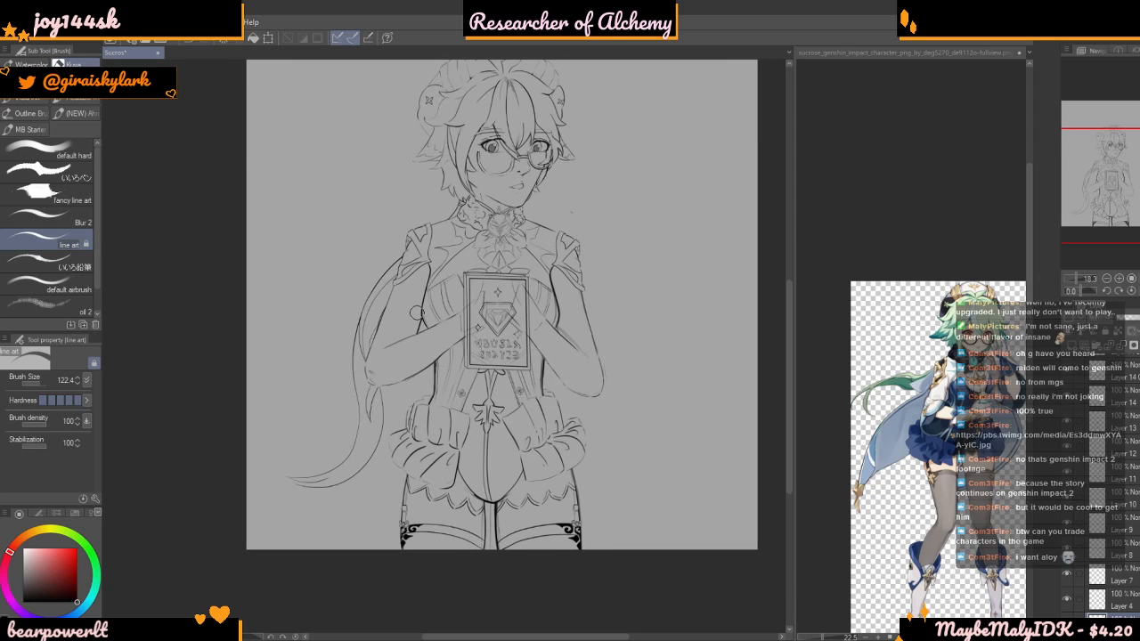
pyautogui.scroll(2, 416, 313)
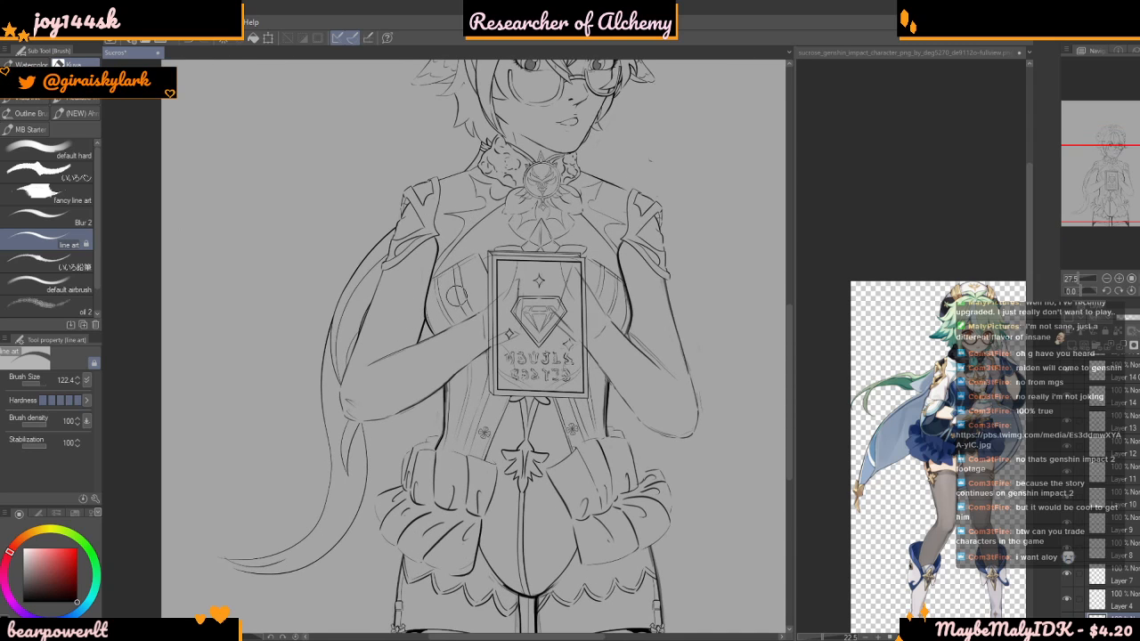
# Examine the outfit and cape line art on the whole figure and compare it with the character reference image
pyautogui.scroll(2, 553, 480)
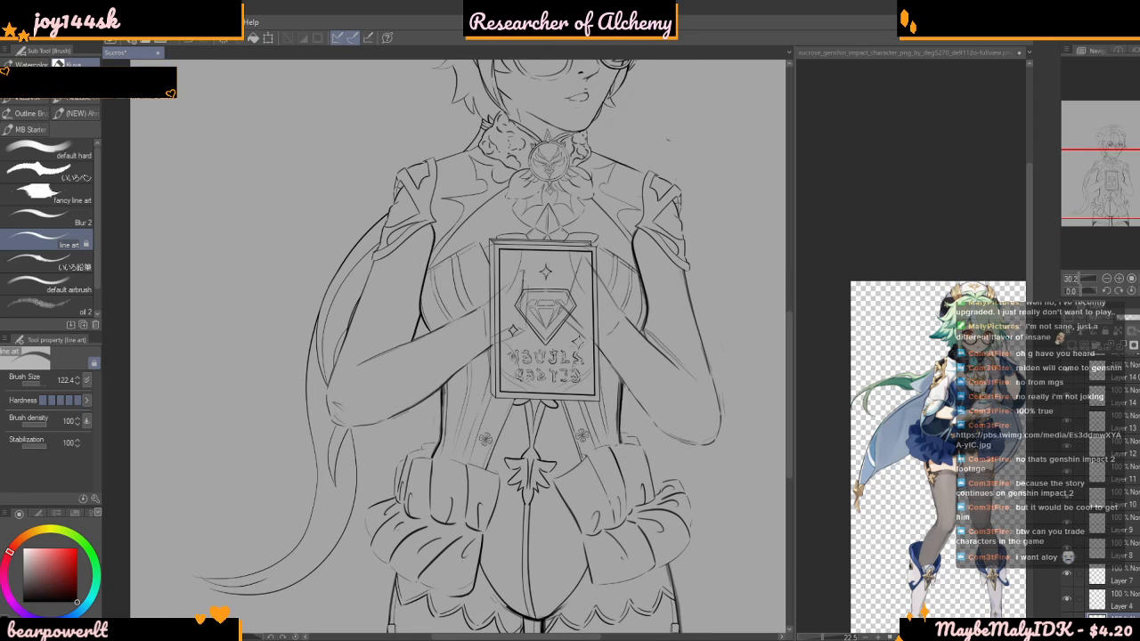
pyautogui.scroll(3, 1076, 570)
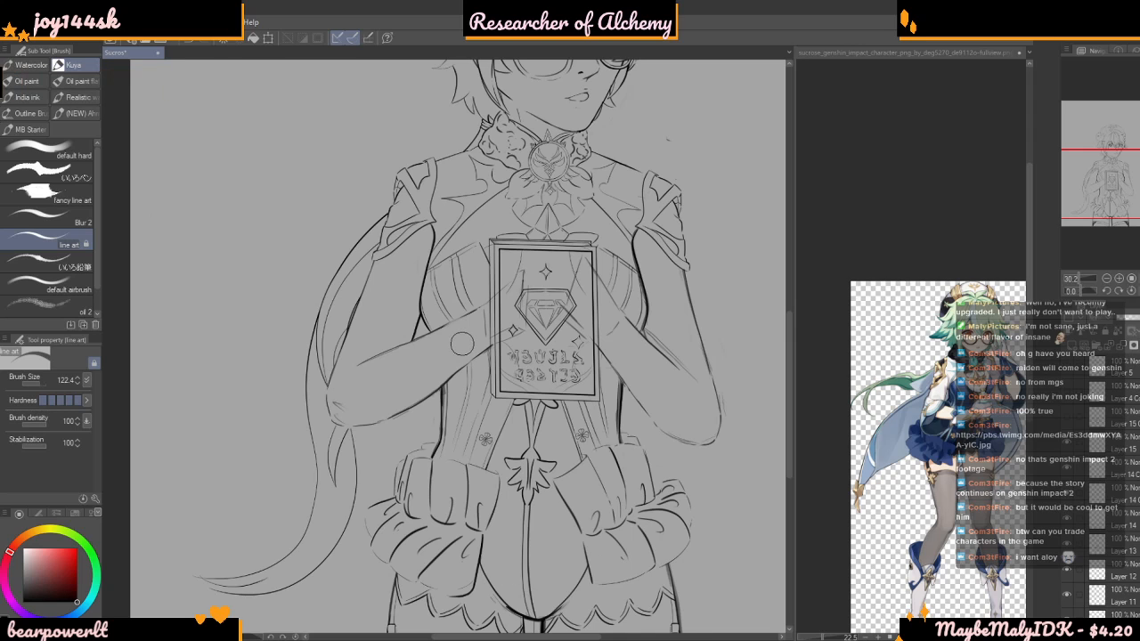
pyautogui.scroll(-5, 446, 355)
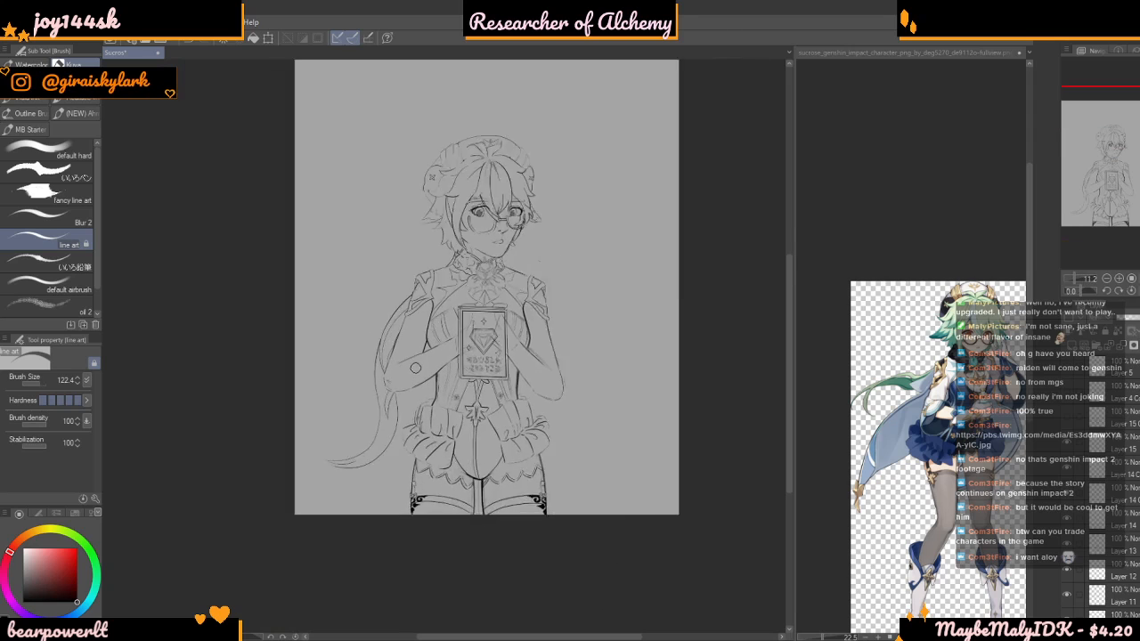
pyautogui.scroll(4, 419, 366)
pyautogui.scroll(-3, 535, 268)
pyautogui.scroll(5, 533, 263)
pyautogui.scroll(-2, 518, 282)
pyautogui.scroll(-4, 519, 282)
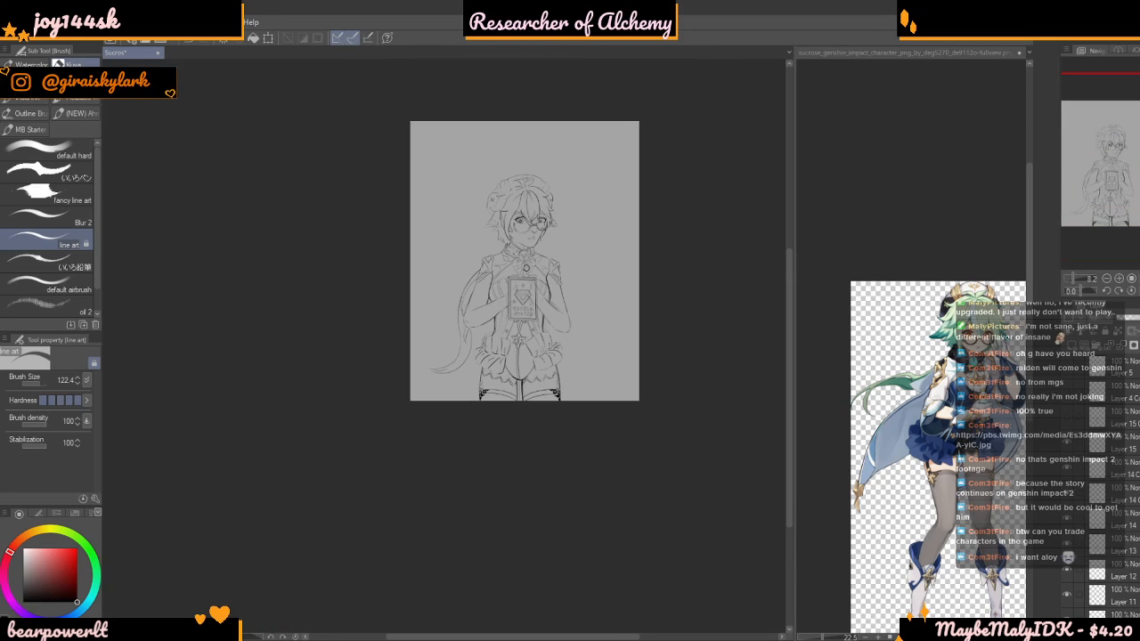
pyautogui.scroll(3, 535, 153)
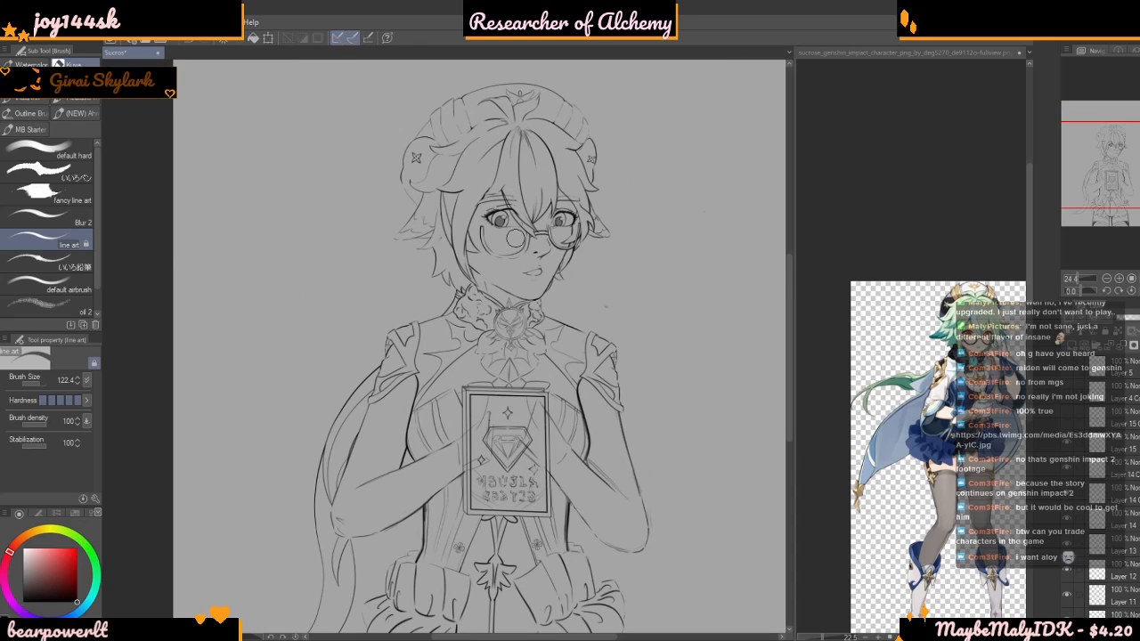
pyautogui.click(931, 366)
pyautogui.scroll(4, 931, 365)
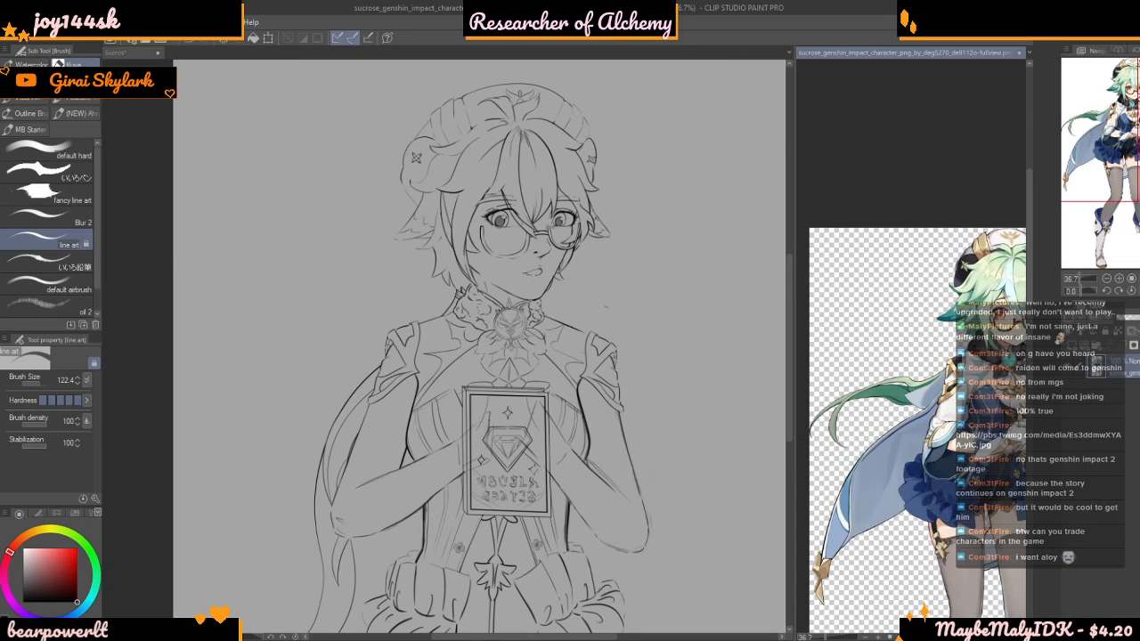
pyautogui.scroll(-4, 931, 365)
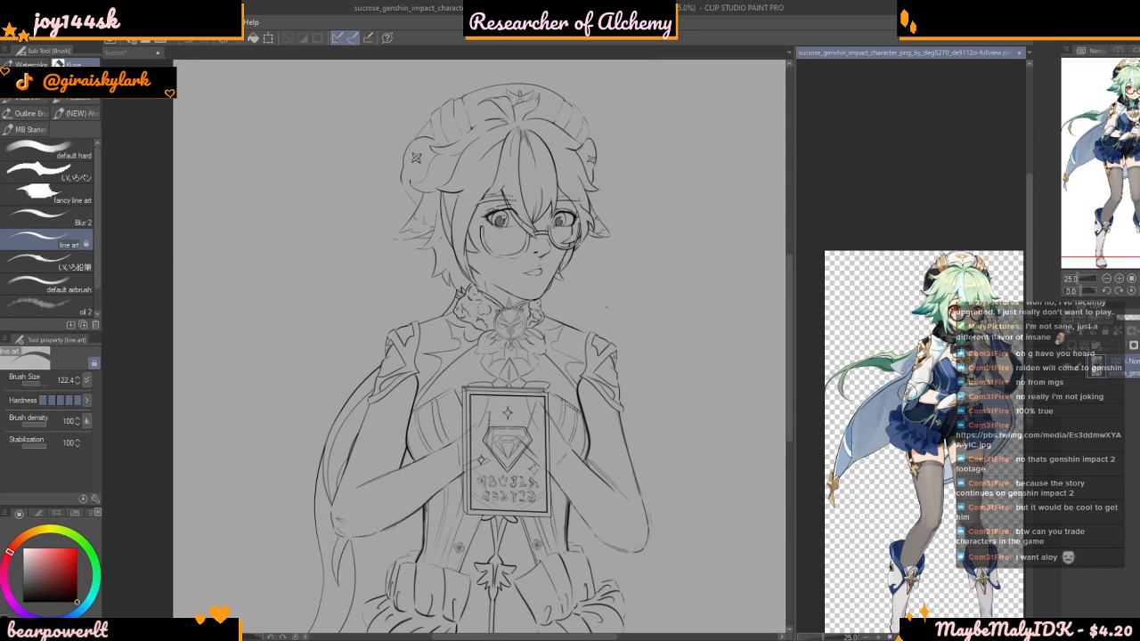
pyautogui.scroll(-3, 300, 303)
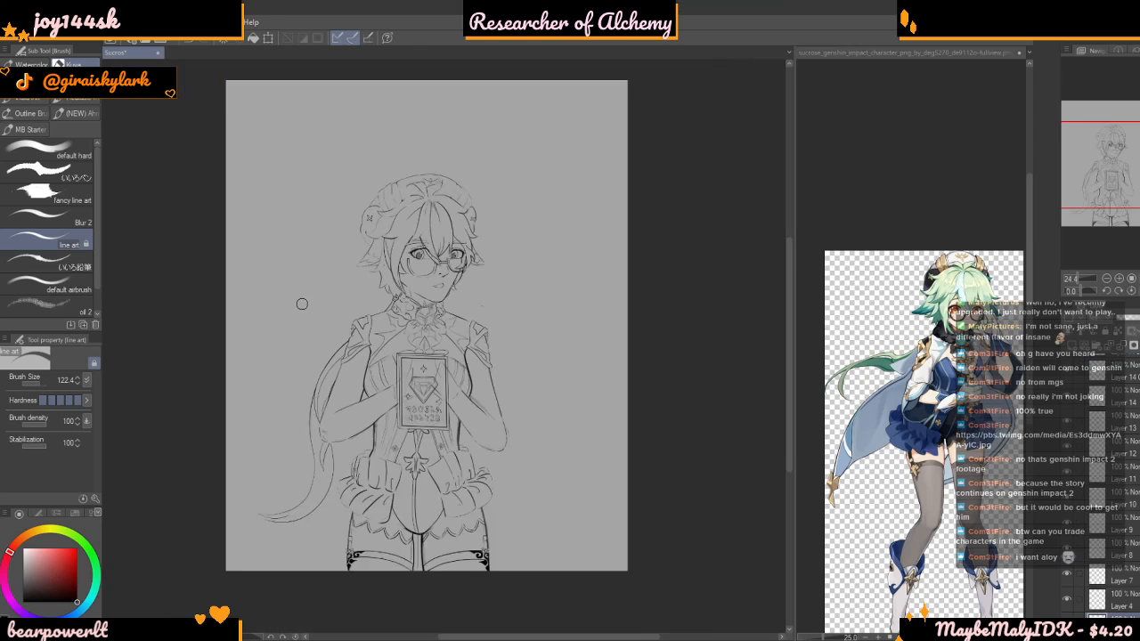
pyautogui.scroll(2, 272, 347)
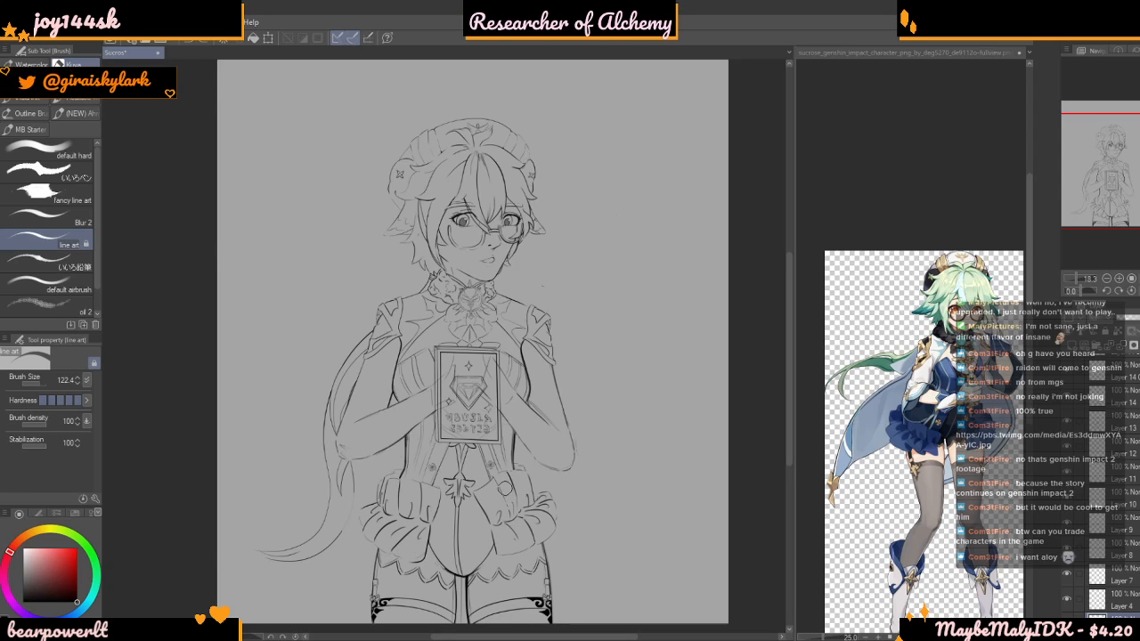
# Switch the line art brush back to the drawing colour and set its size to 25.0
pyautogui.moveTo(53, 580); pyautogui.dragTo(84, 607)
pyautogui.click(39, 382)
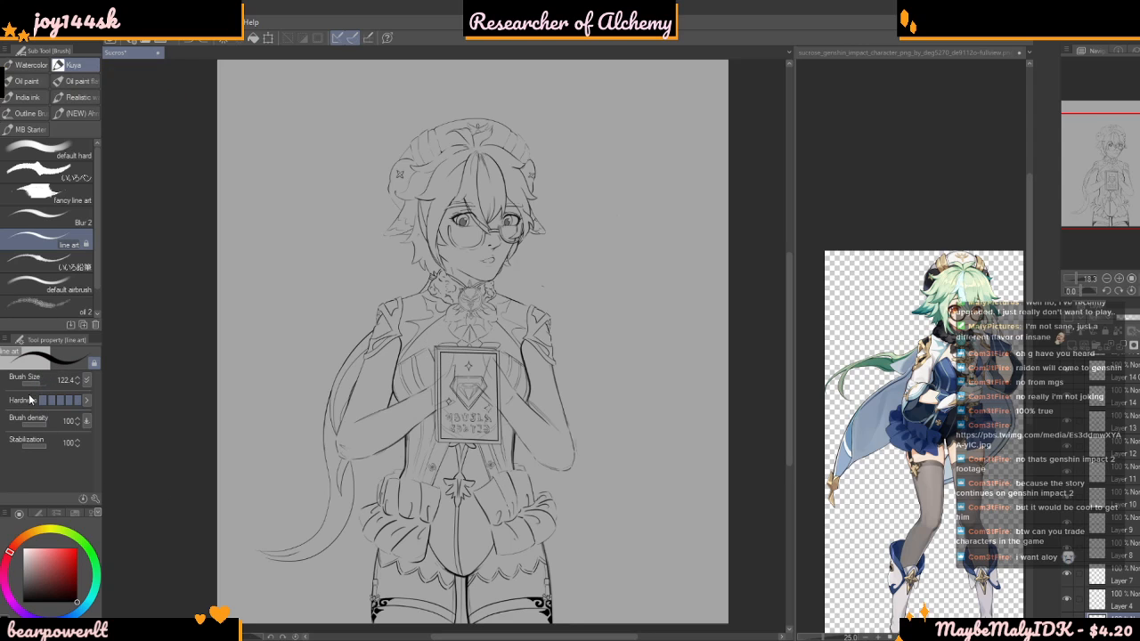
pyautogui.moveTo(39, 383); pyautogui.dragTo(34, 383)
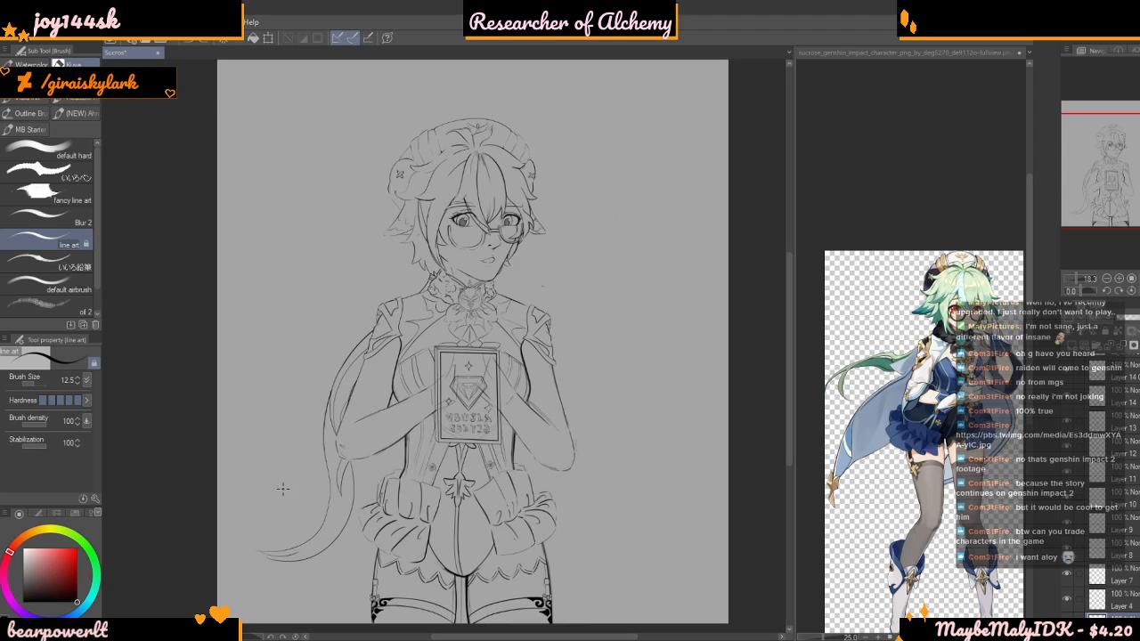
pyautogui.click(38, 385)
pyautogui.click(34, 390)
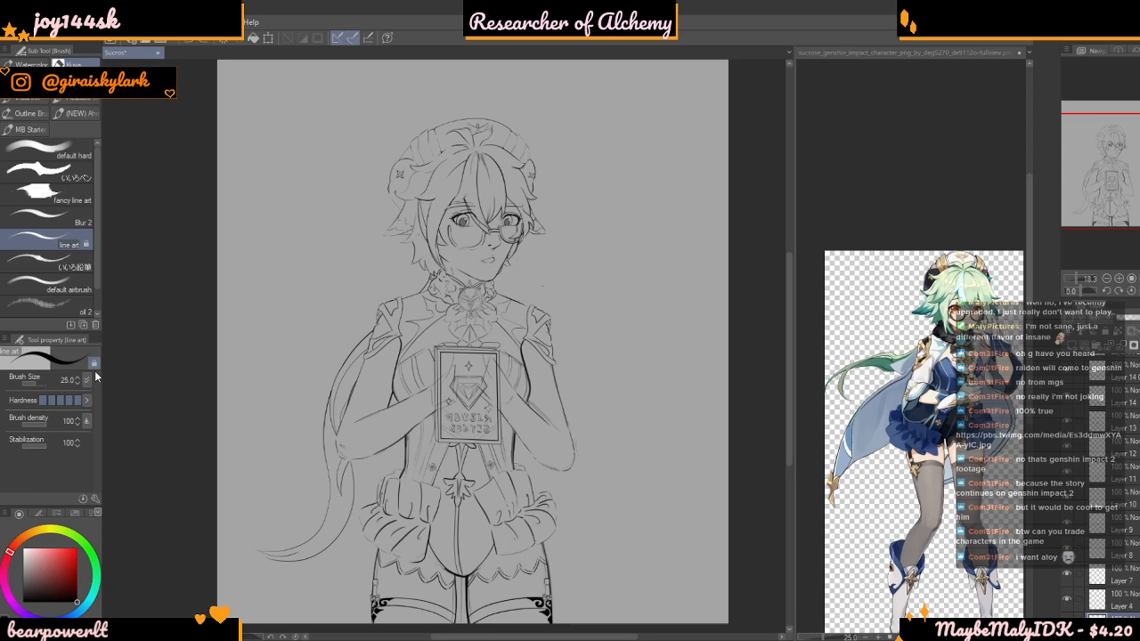
# Toggle the visibility of the layer below Layer 4 to check which lines it holds
pyautogui.click(1067, 626)
pyautogui.click(1067, 626)
pyautogui.click(1067, 626)
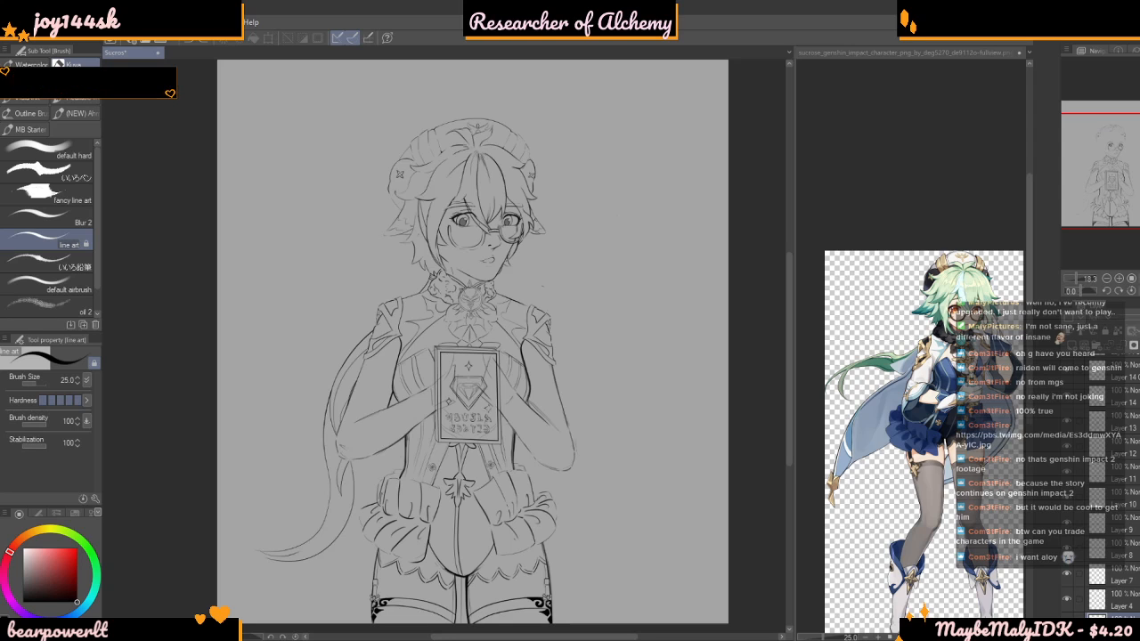
pyautogui.click(1067, 625)
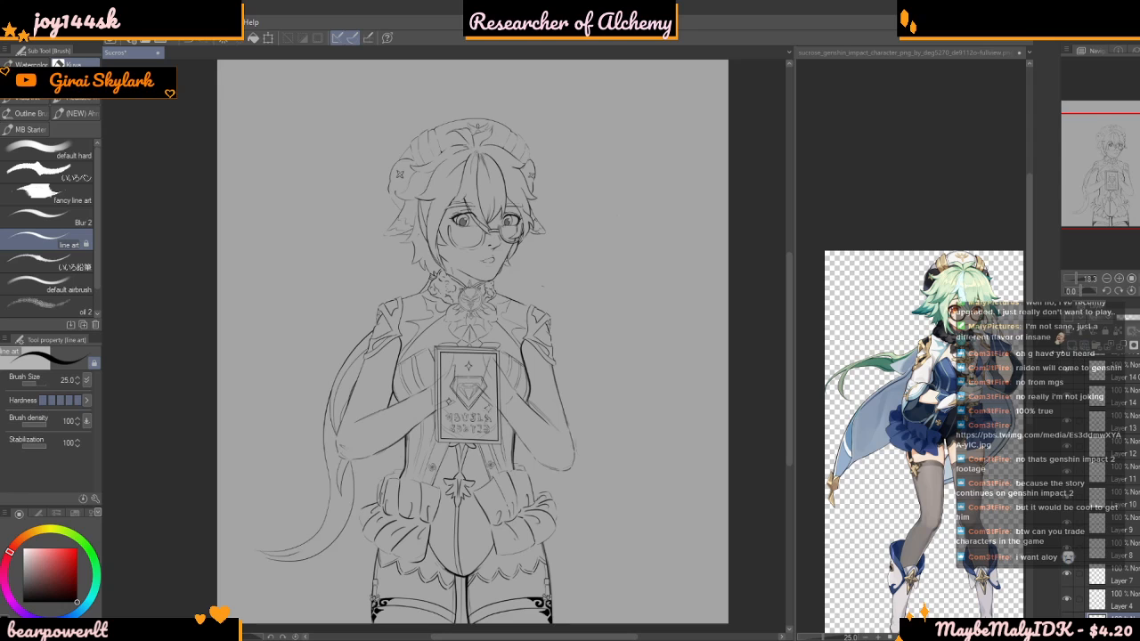
# Draw the cape's long outer edges on both sides of the skirt, from beneath the arms to pointed ends beside the stocking tops
pyautogui.scroll(1, 445, 346)
pyautogui.scroll(-2, 445, 346)
pyautogui.scroll(2, 446, 346)
pyautogui.moveTo(389, 444)
pyautogui.mouseDown()
pyautogui.moveTo(375, 477)
pyautogui.moveTo(381, 594)
pyautogui.mouseUp()
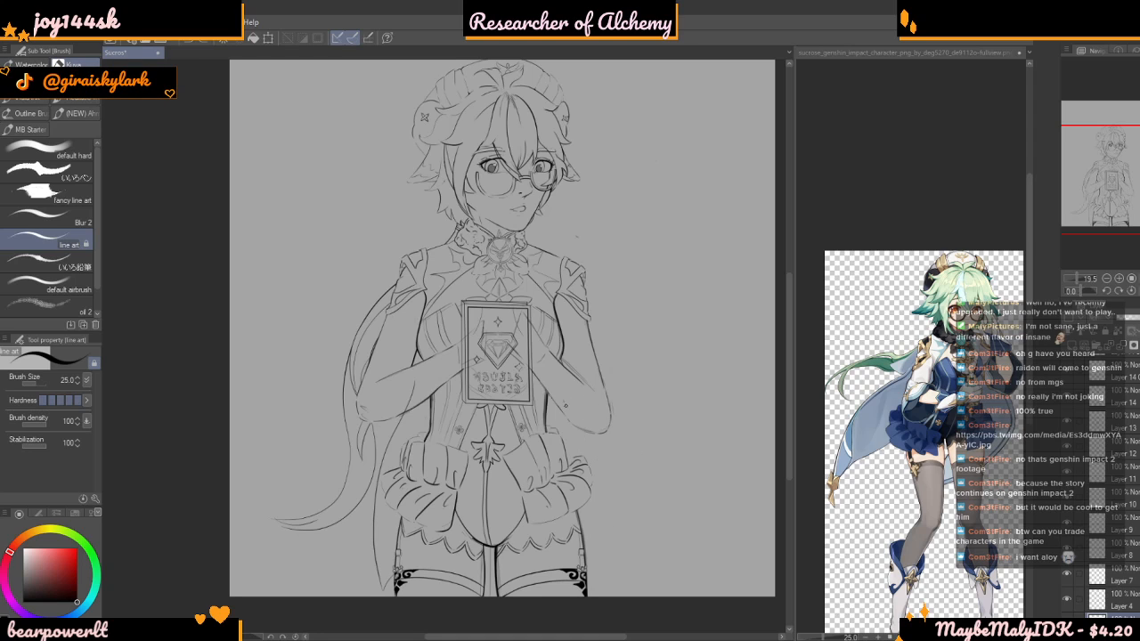
pyautogui.hotkey('ctrl', 'z')
pyautogui.moveTo(581, 557)
pyautogui.mouseDown()
pyautogui.moveTo(603, 570)
pyautogui.moveTo(589, 445)
pyautogui.mouseUp()
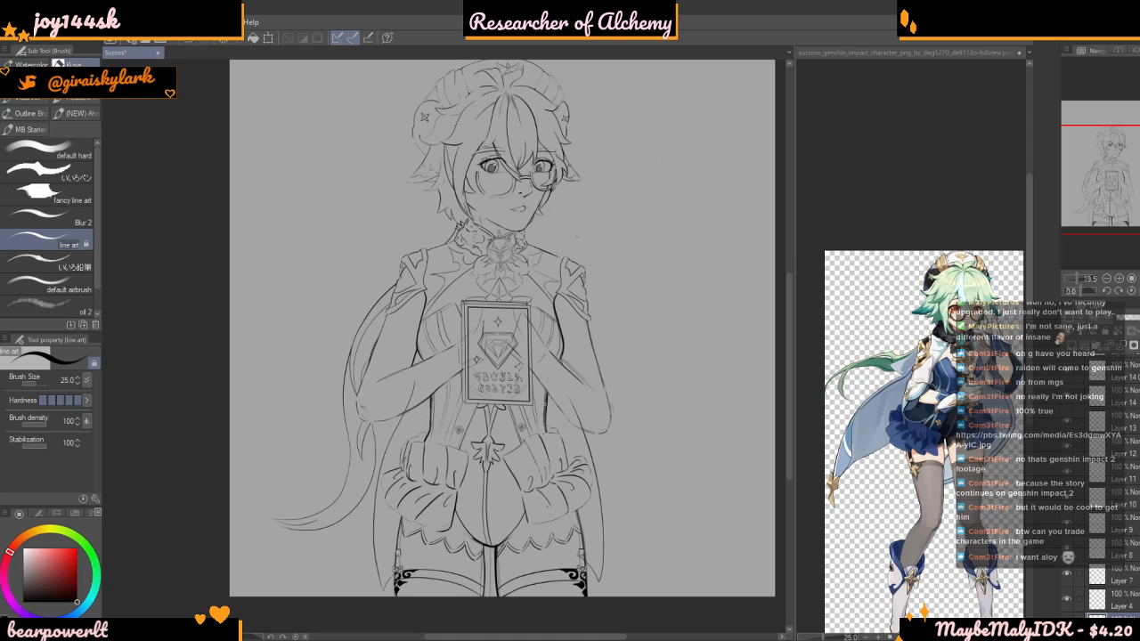
# Draw a heavier inner line along the cape edge on the long trailing tail's side, from the forearm down toward its pointed end
pyautogui.scroll(-4, 540, 412)
pyautogui.scroll(3, 588, 523)
pyautogui.scroll(3, 560, 522)
pyautogui.scroll(3, 464, 524)
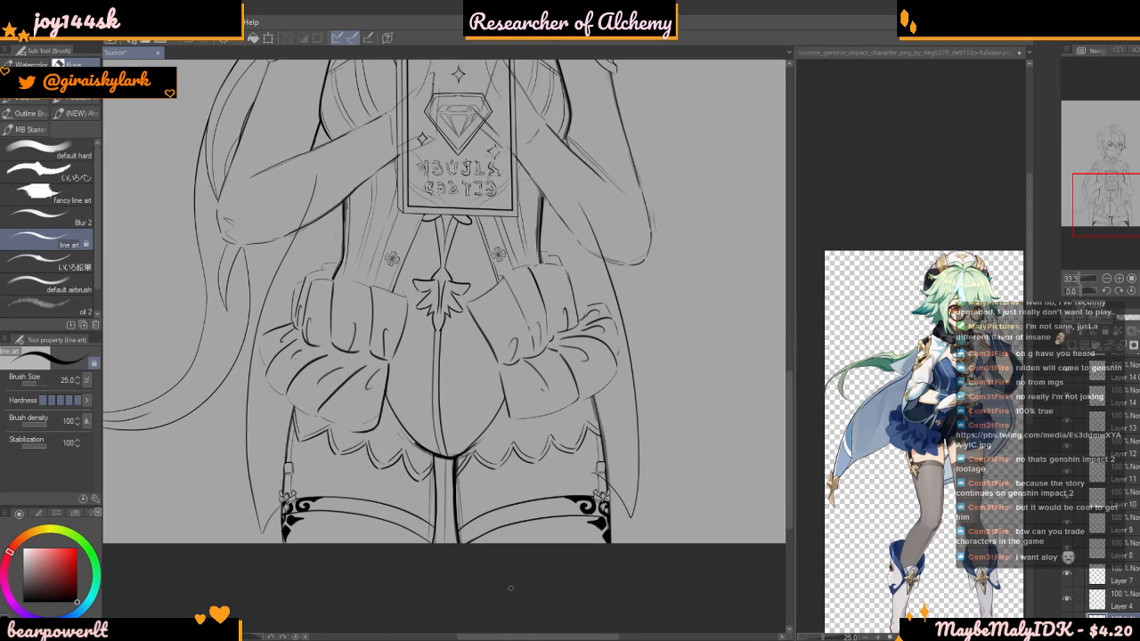
pyautogui.scroll(1, 305, 213)
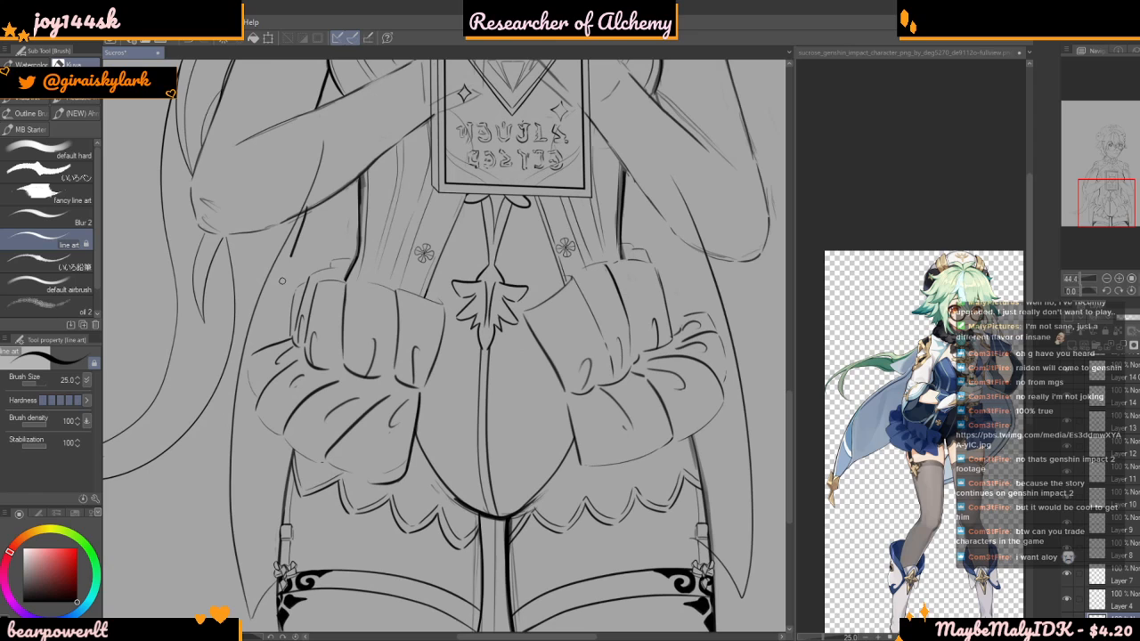
pyautogui.moveTo(257, 352); pyautogui.dragTo(256, 354)
pyautogui.hotkey('ctrl', 'z')
pyautogui.moveTo(310, 206); pyautogui.dragTo(256, 347)
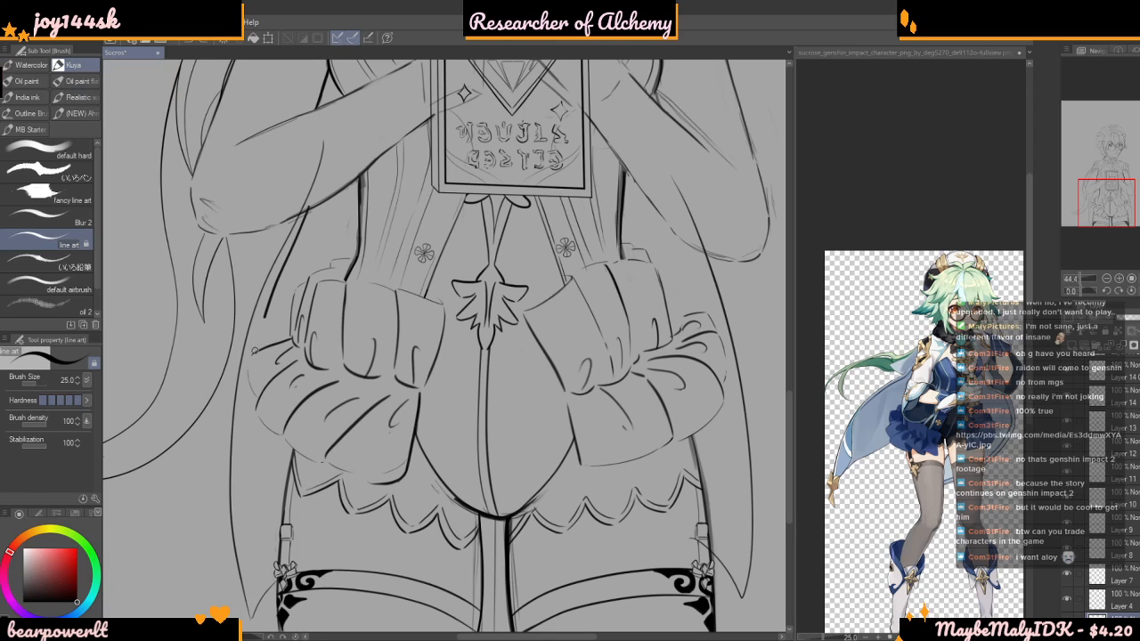
pyautogui.moveTo(242, 411); pyautogui.dragTo(247, 575)
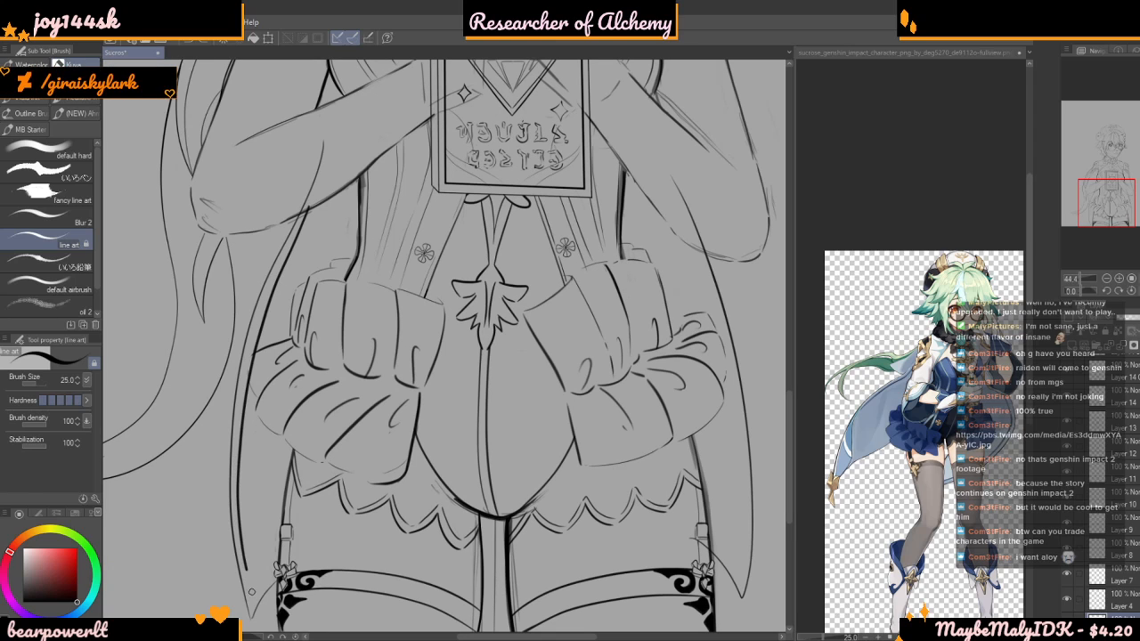
pyautogui.scroll(-2, 502, 282)
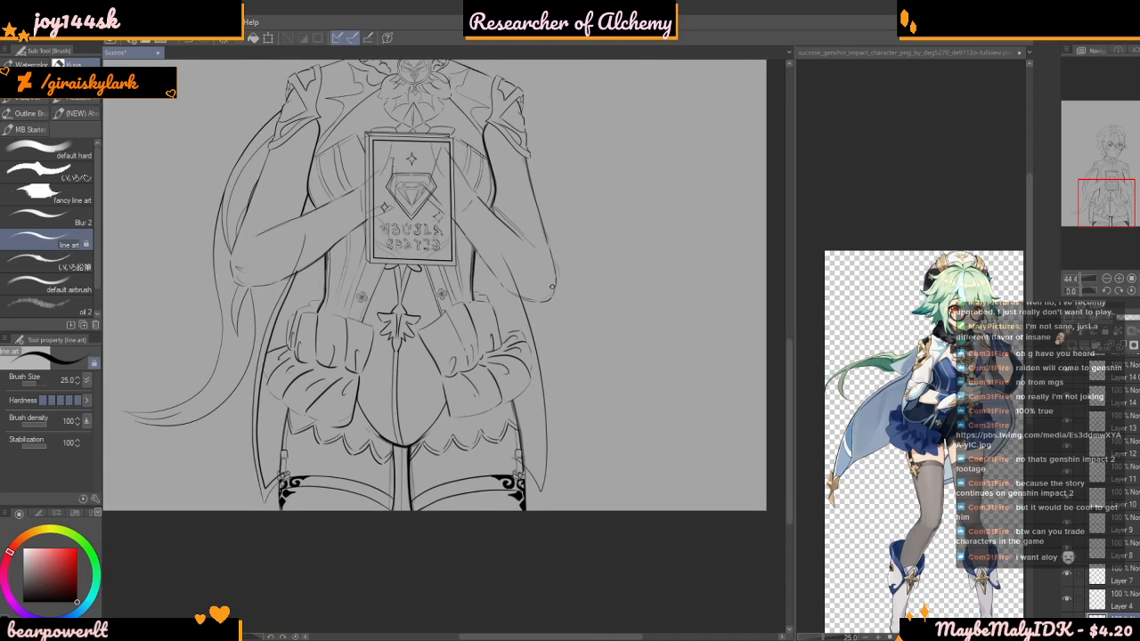
pyautogui.scroll(-1, 517, 334)
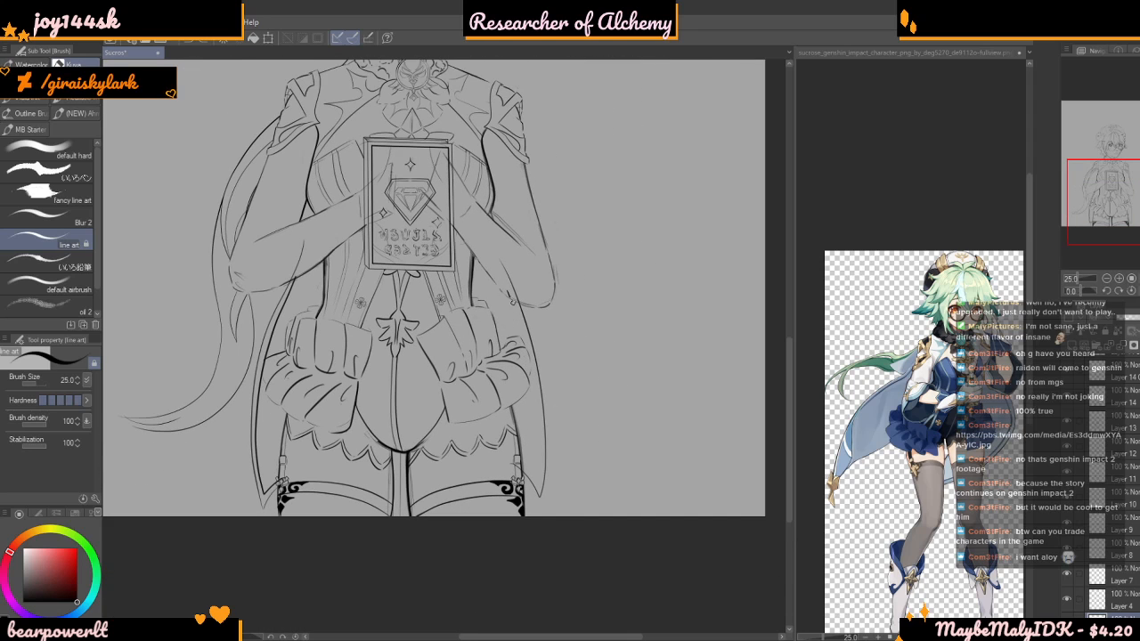
pyautogui.moveTo(540, 401); pyautogui.dragTo(541, 491)
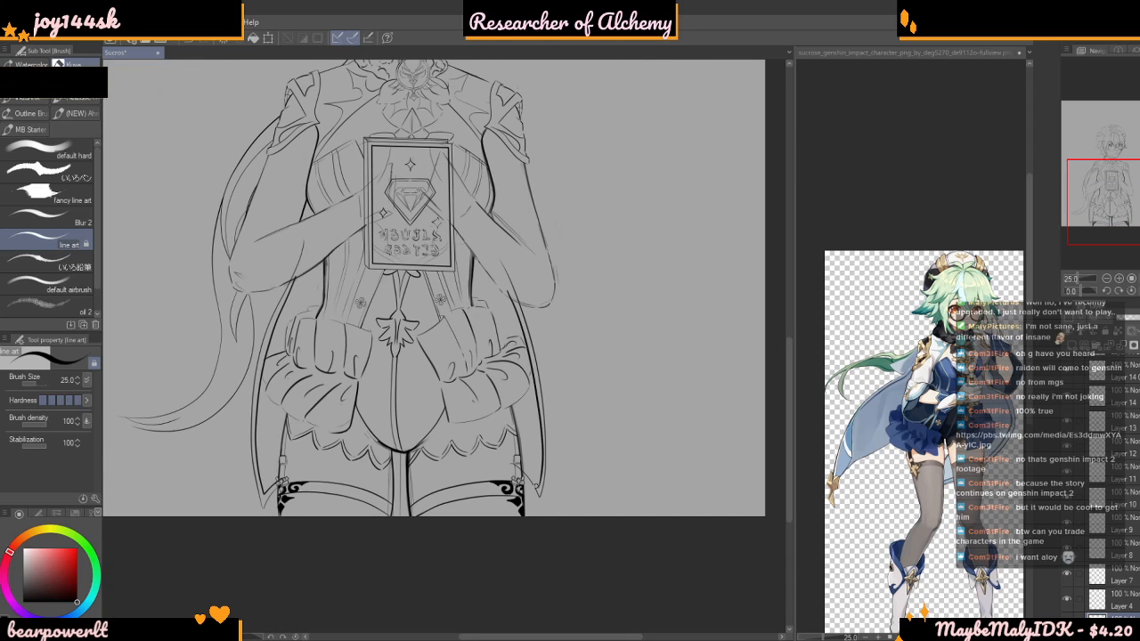
pyautogui.scroll(3, 541, 492)
pyautogui.moveTo(510, 275)
pyautogui.mouseDown()
pyautogui.moveTo(524, 319)
pyautogui.moveTo(510, 241)
pyautogui.moveTo(539, 367)
pyautogui.mouseUp()
pyautogui.hotkey('ctrl', 'z')
pyautogui.moveTo(483, 180)
pyautogui.mouseDown()
pyautogui.moveTo(531, 325)
pyautogui.moveTo(547, 510)
pyautogui.mouseUp()
pyautogui.hotkey('ctrl', 'z')
pyautogui.moveTo(482, 184)
pyautogui.mouseDown()
pyautogui.moveTo(523, 313)
pyautogui.moveTo(537, 417)
pyautogui.mouseUp()
pyautogui.moveTo(539, 470); pyautogui.dragTo(539, 488)
pyautogui.hotkey('ctrl', 'z')
pyautogui.moveTo(488, 185); pyautogui.dragTo(541, 388)
pyautogui.moveTo(539, 522); pyautogui.dragTo(540, 527)
pyautogui.hotkey('ctrl', 'z')
pyautogui.moveTo(477, 183)
pyautogui.mouseDown()
pyautogui.moveTo(538, 365)
pyautogui.moveTo(539, 540)
pyautogui.mouseUp()
pyautogui.hotkey('ctrl', 'z')
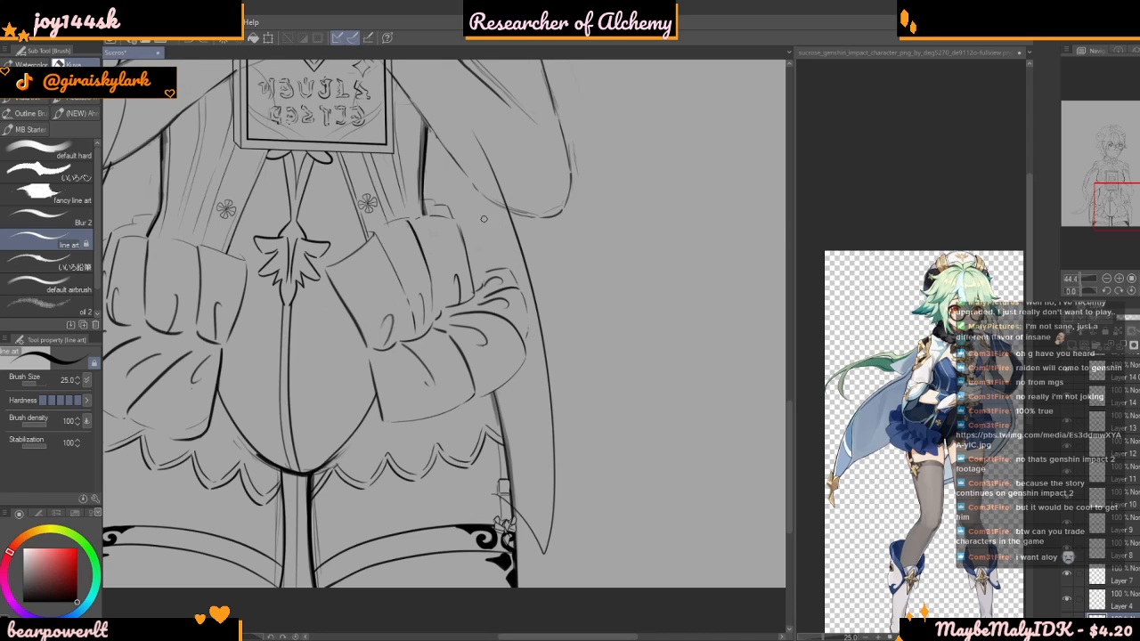
# Draw a matching heavier inner line along the opposite cape edge, from beneath the bent elbow down toward its pointed end
pyautogui.moveTo(490, 190); pyautogui.dragTo(535, 363)
pyautogui.hotkey('ctrl', 'z')
pyautogui.moveTo(512, 257)
pyautogui.mouseDown()
pyautogui.moveTo(544, 401)
pyautogui.moveTo(543, 526)
pyautogui.moveTo(538, 509)
pyautogui.mouseUp()
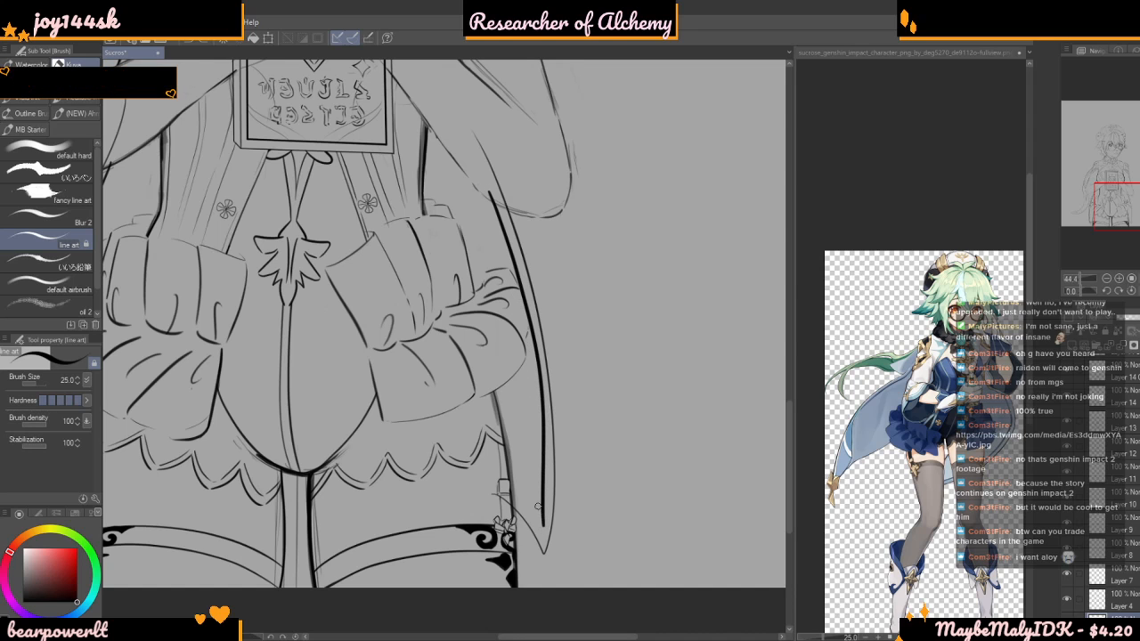
pyautogui.scroll(-5, 518, 477)
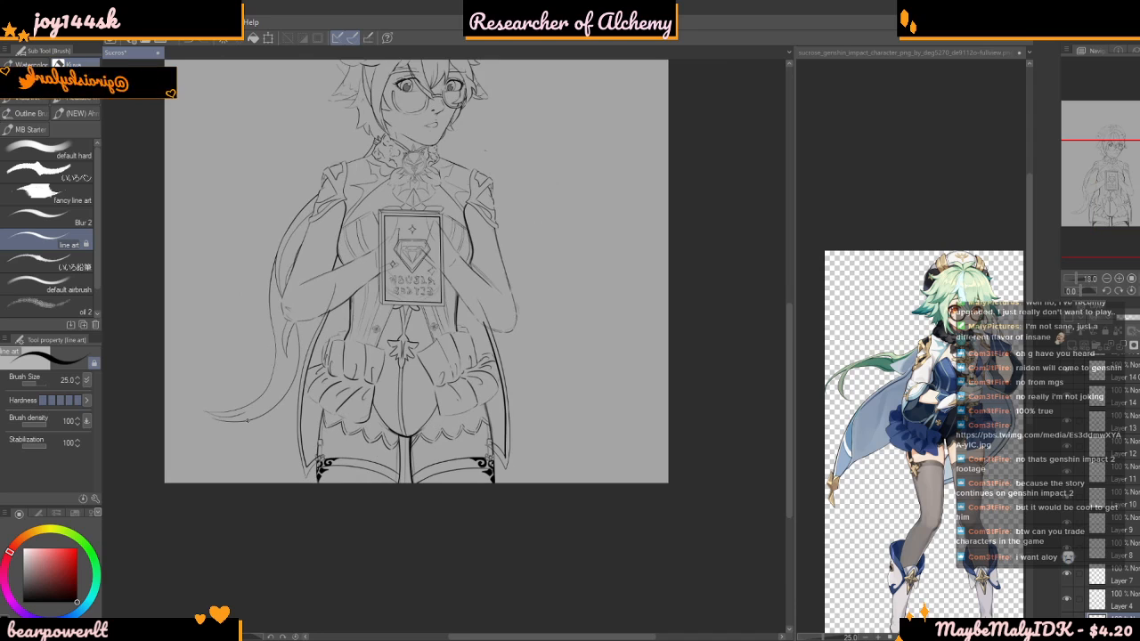
# Set the brush size to 73.7 and erase the cape line overlapping the forearm on the trailing tail's side
pyautogui.scroll(3, 219, 416)
pyautogui.press('c')
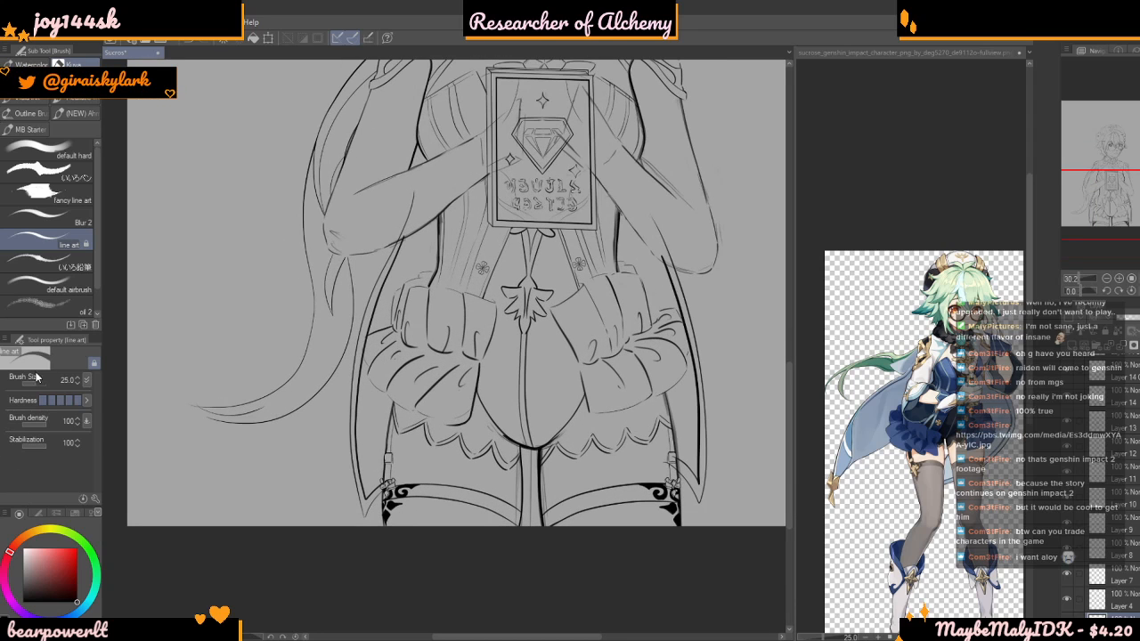
pyautogui.click(38, 383)
pyautogui.scroll(2, 401, 486)
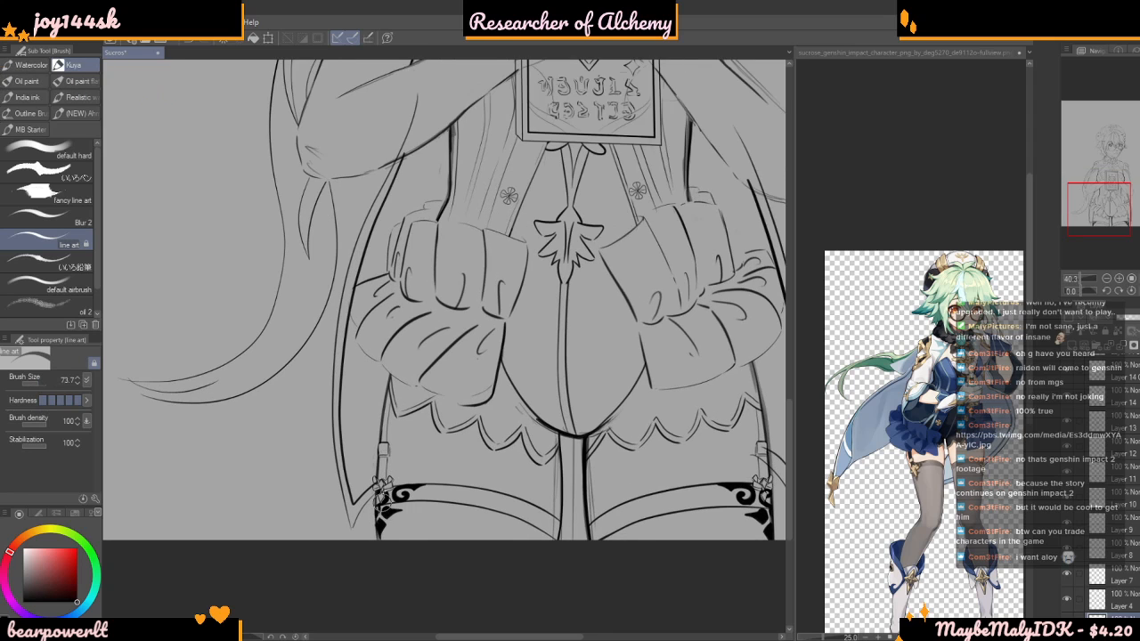
pyautogui.scroll(-2, 381, 512)
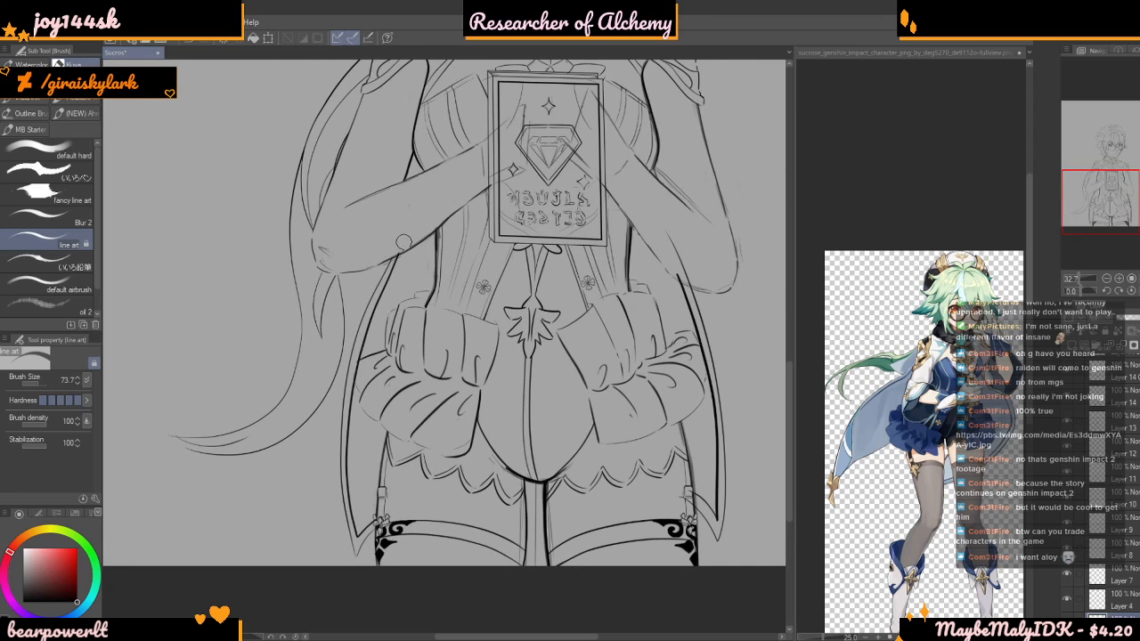
pyautogui.scroll(-5, 406, 213)
pyautogui.scroll(12, 399, 401)
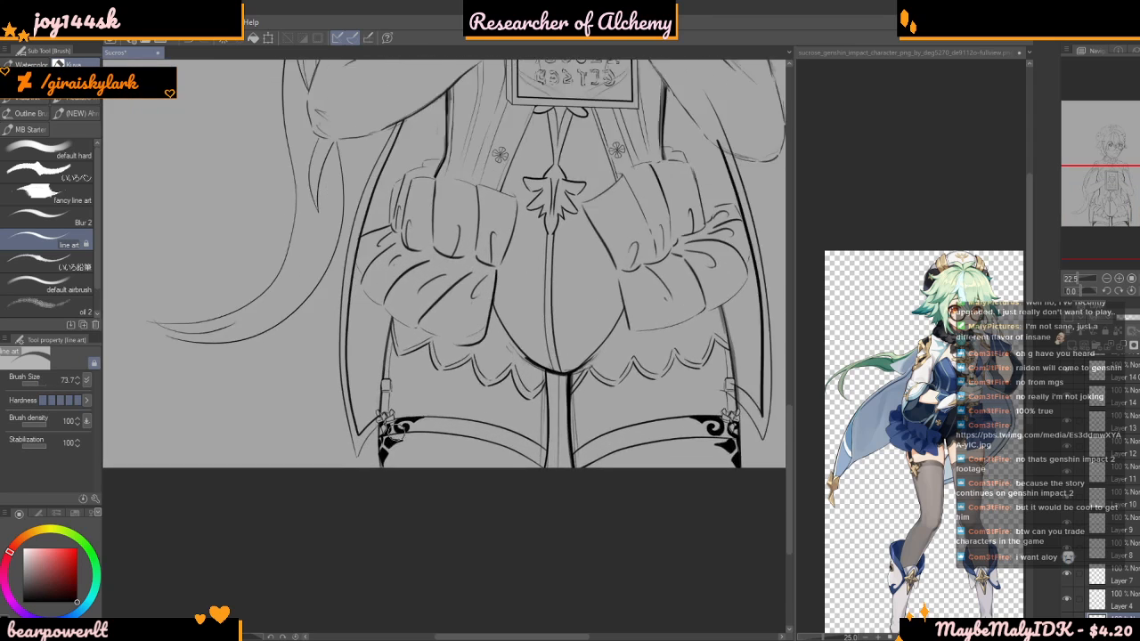
# Clean up the opposite cape edge by erasing stray line ends around the bent elbow and the ruffled skirt
pyautogui.scroll(-5, 368, 451)
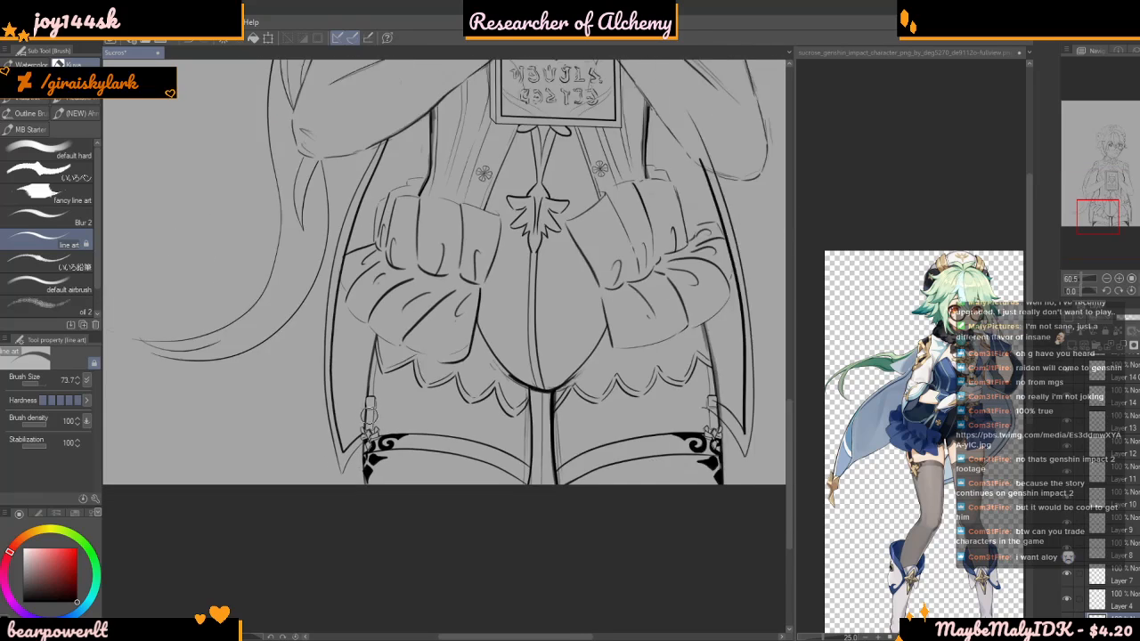
pyautogui.scroll(6, 367, 428)
pyautogui.scroll(-5, 346, 463)
pyautogui.scroll(-4, 346, 483)
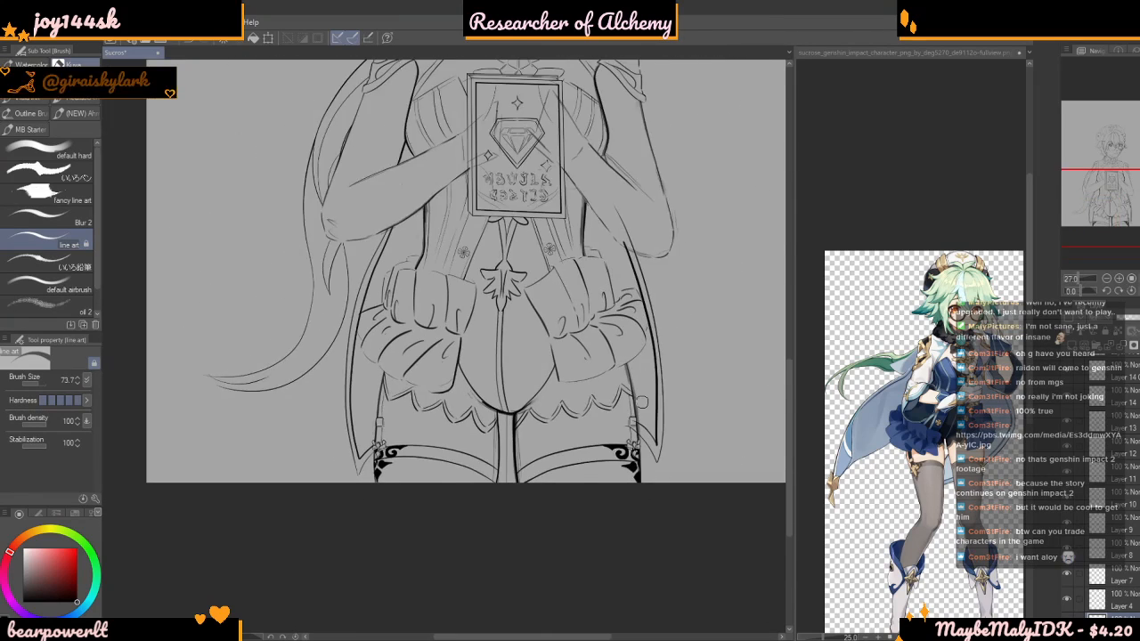
pyautogui.scroll(2, 346, 483)
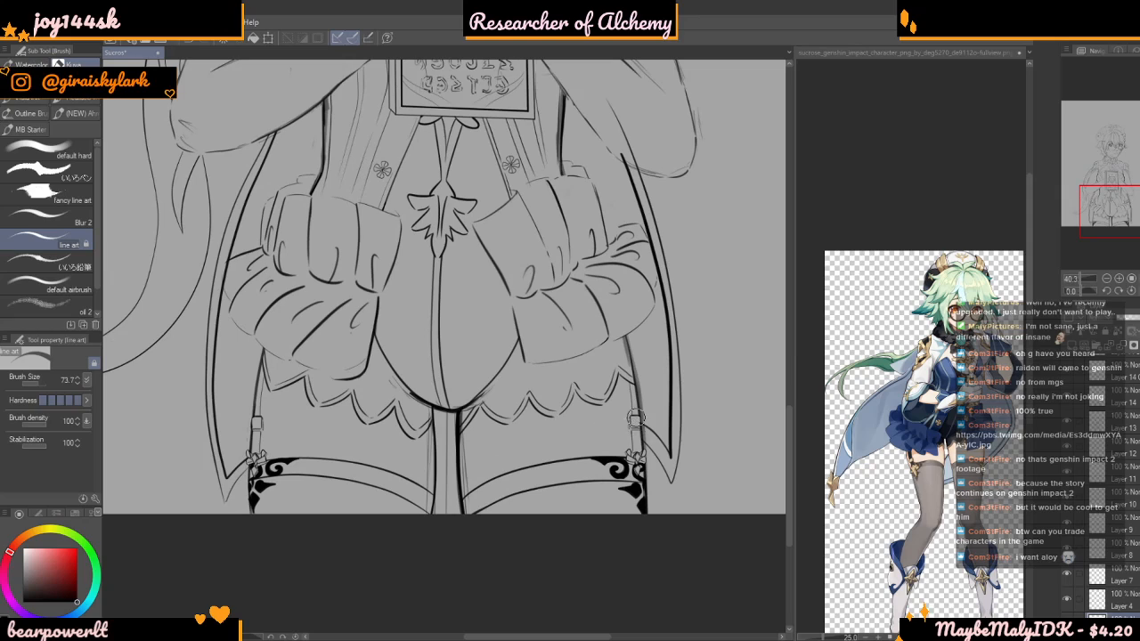
pyautogui.scroll(-4, 629, 424)
pyautogui.scroll(8, 609, 214)
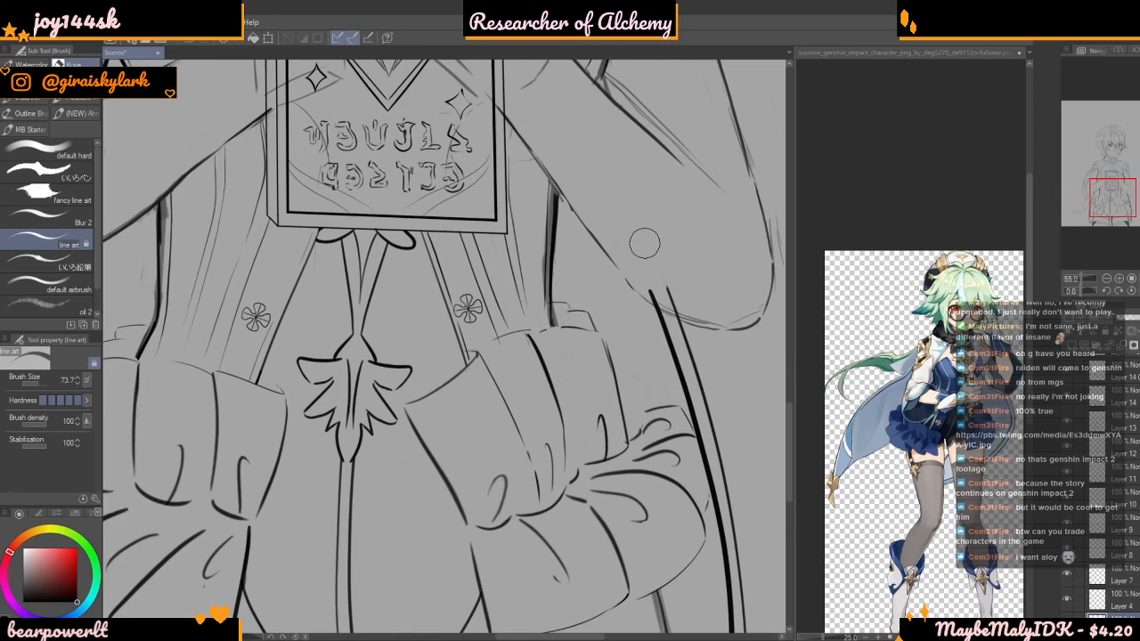
pyautogui.scroll(-6, 653, 279)
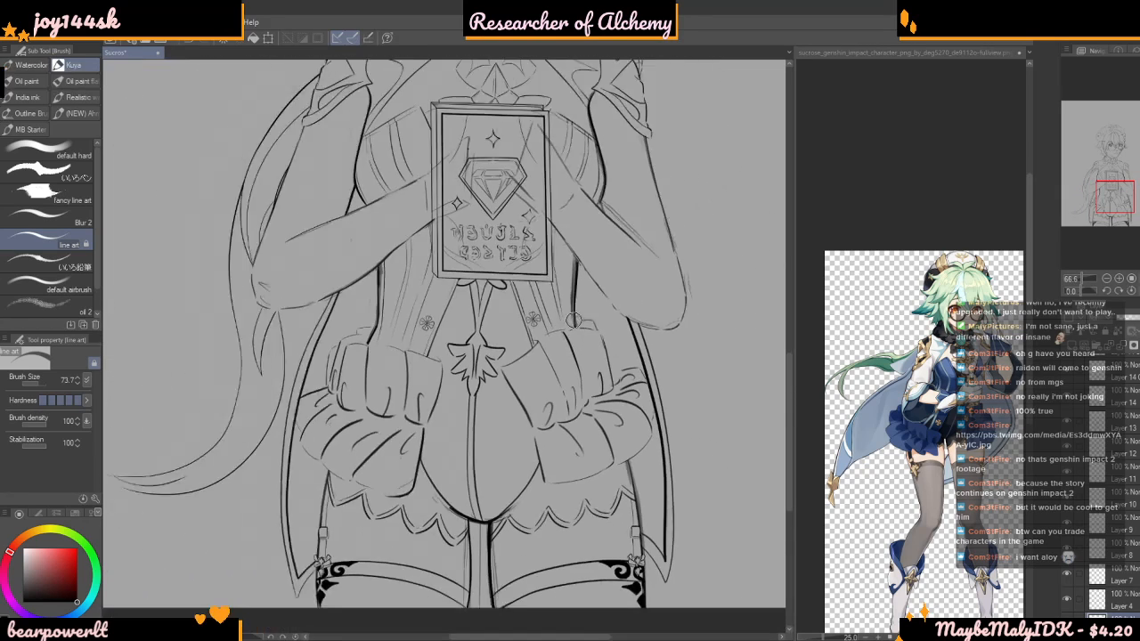
# Check individual layers by toggling their visibility to identify which one holds the arm lines
pyautogui.scroll(-1, 545, 308)
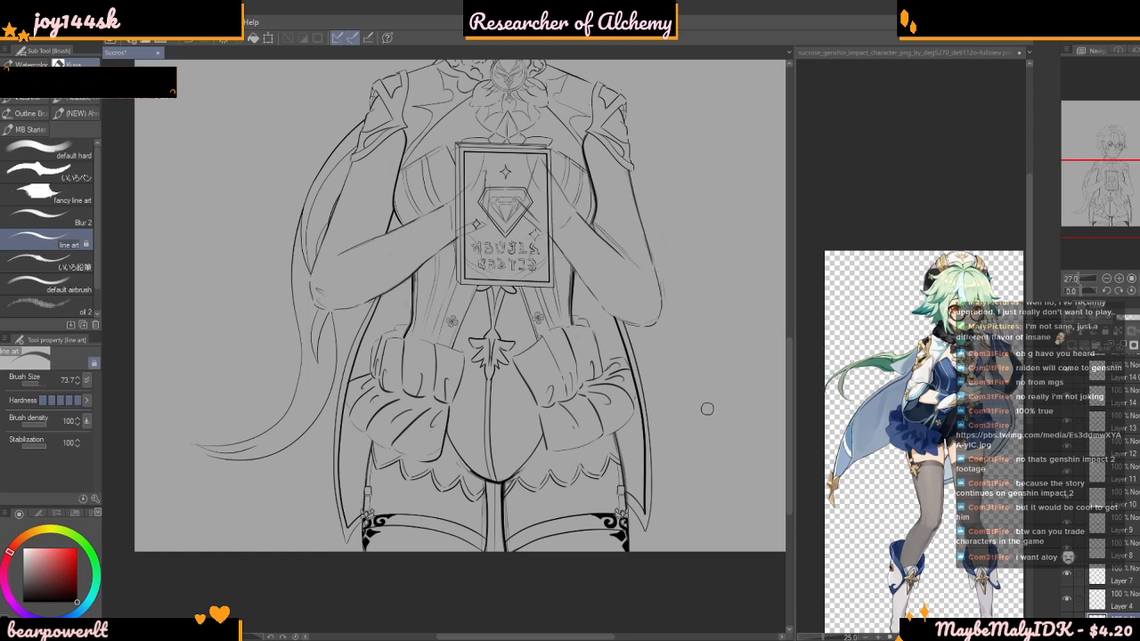
pyautogui.scroll(-2, 659, 294)
pyautogui.scroll(3, 637, 311)
pyautogui.scroll(3, 631, 327)
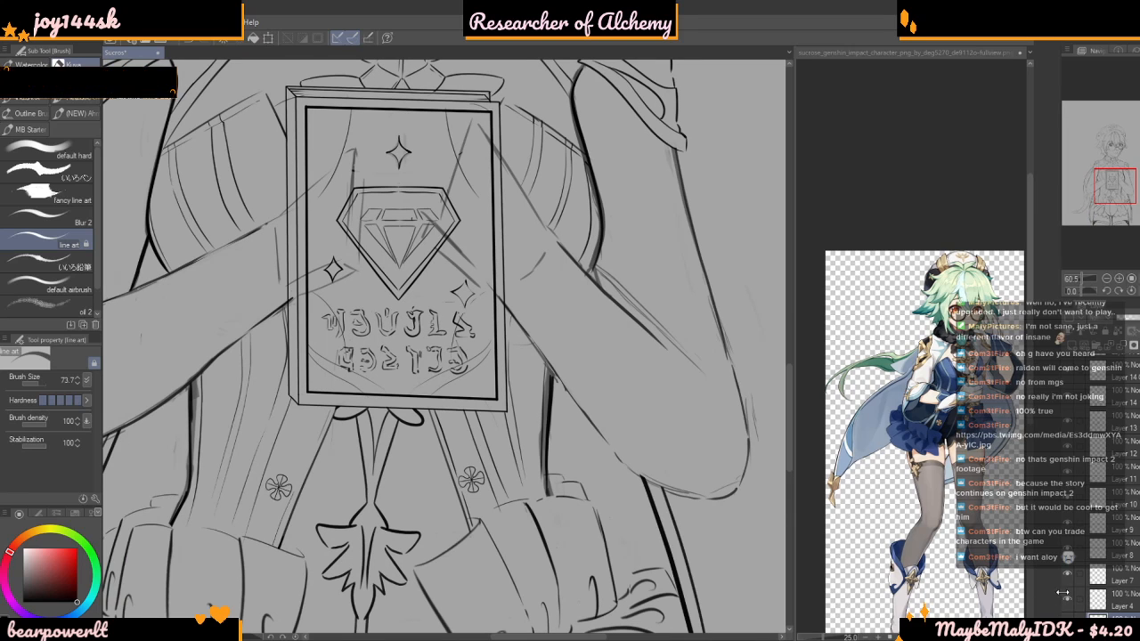
pyautogui.click(1068, 426)
pyautogui.click(1069, 428)
pyautogui.click(1068, 403)
pyautogui.scroll(2, 1065, 437)
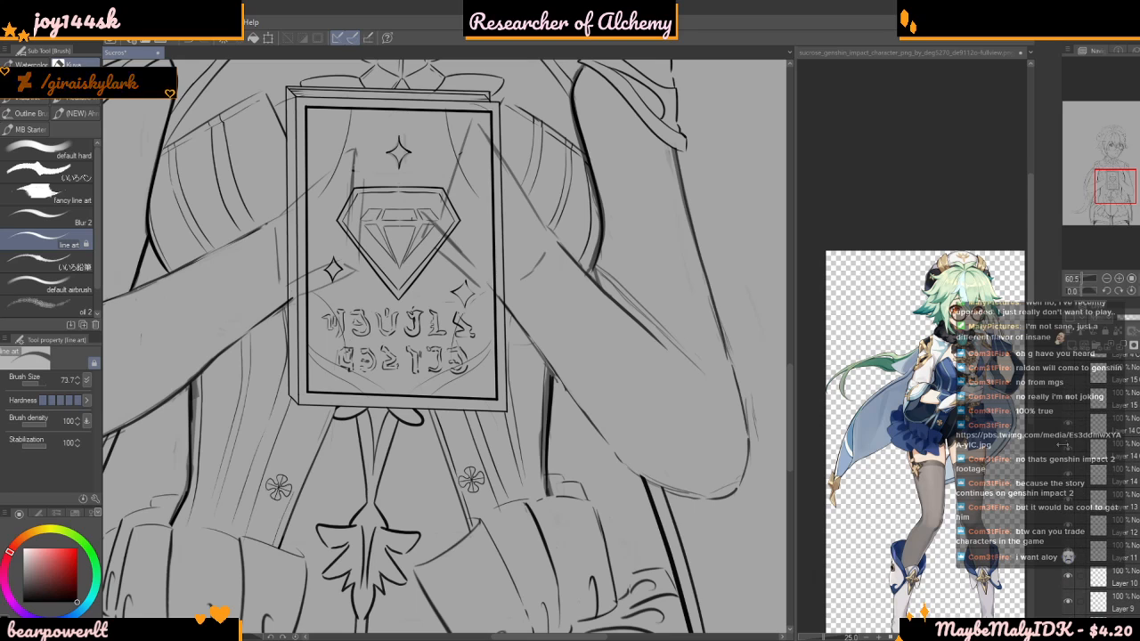
pyautogui.click(1070, 412)
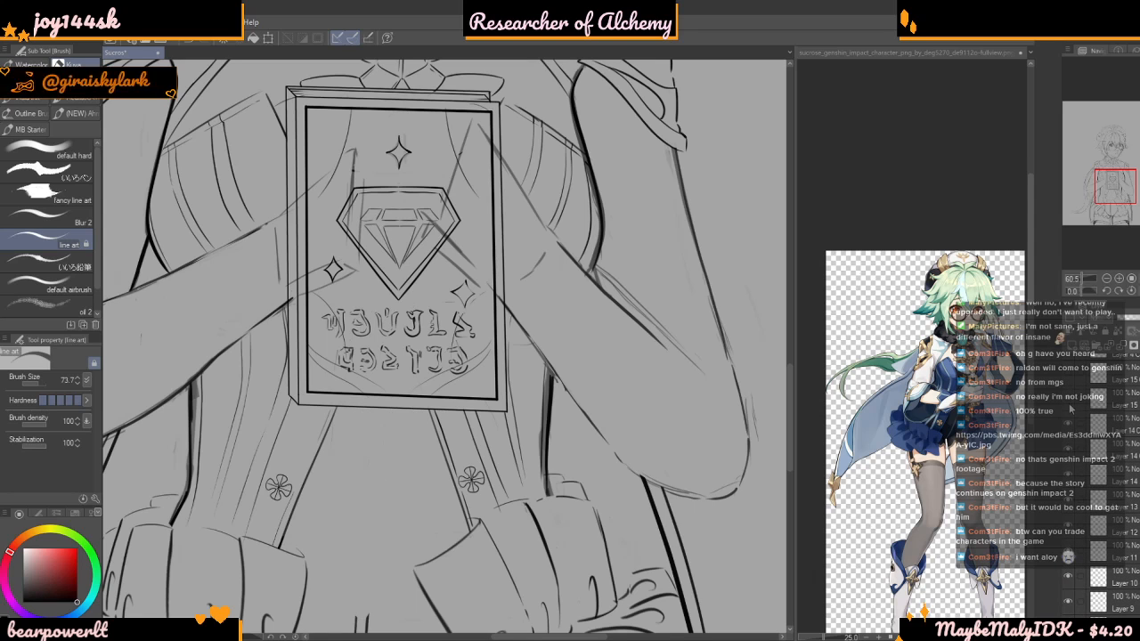
pyautogui.click(1070, 411)
pyautogui.scroll(-3, 1071, 535)
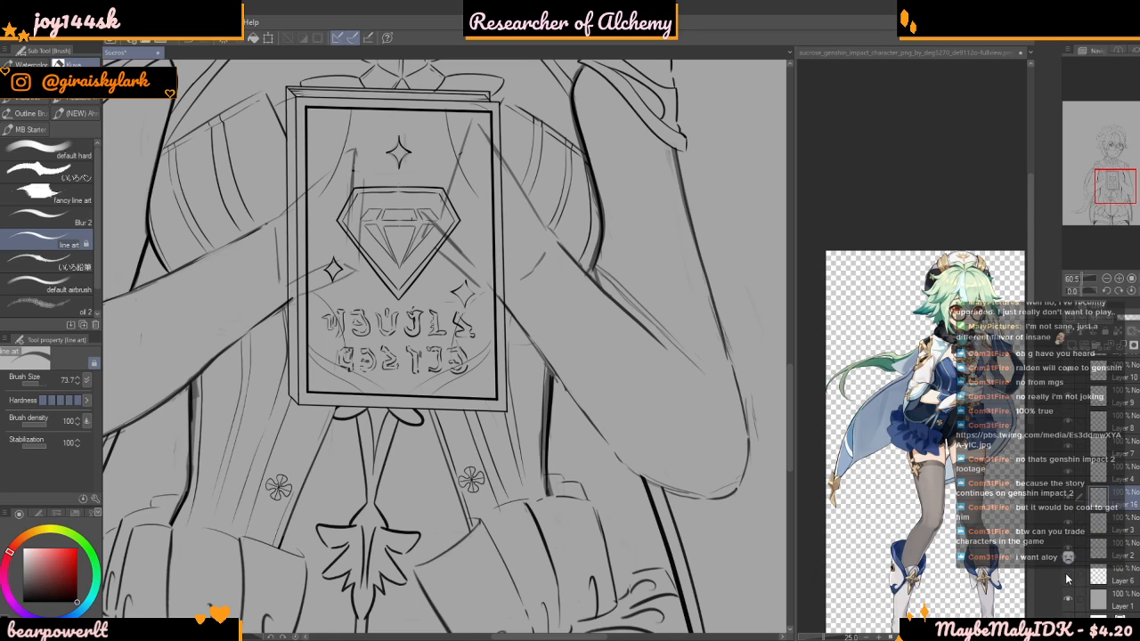
# Make Layer 2 active and erase the stray sketch lines along the forearm opposite the trailing tail
pyautogui.click(1069, 550)
pyautogui.click(1069, 550)
pyautogui.click(1106, 550)
pyautogui.scroll(3, 658, 279)
pyautogui.moveTo(598, 270); pyautogui.dragTo(633, 317)
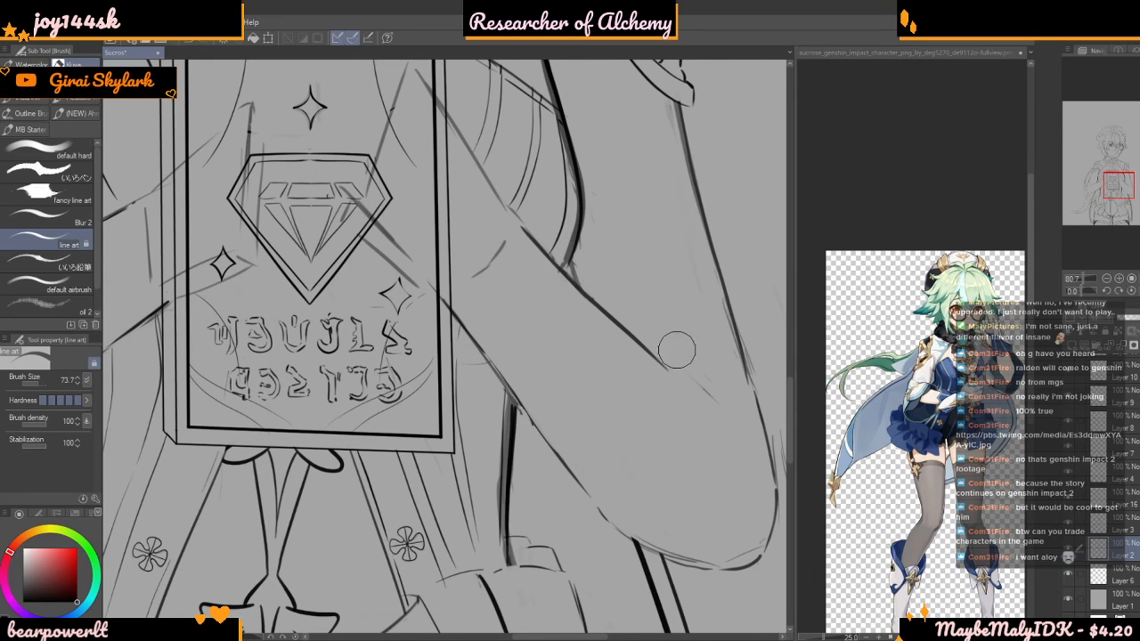
pyautogui.scroll(-15, 730, 426)
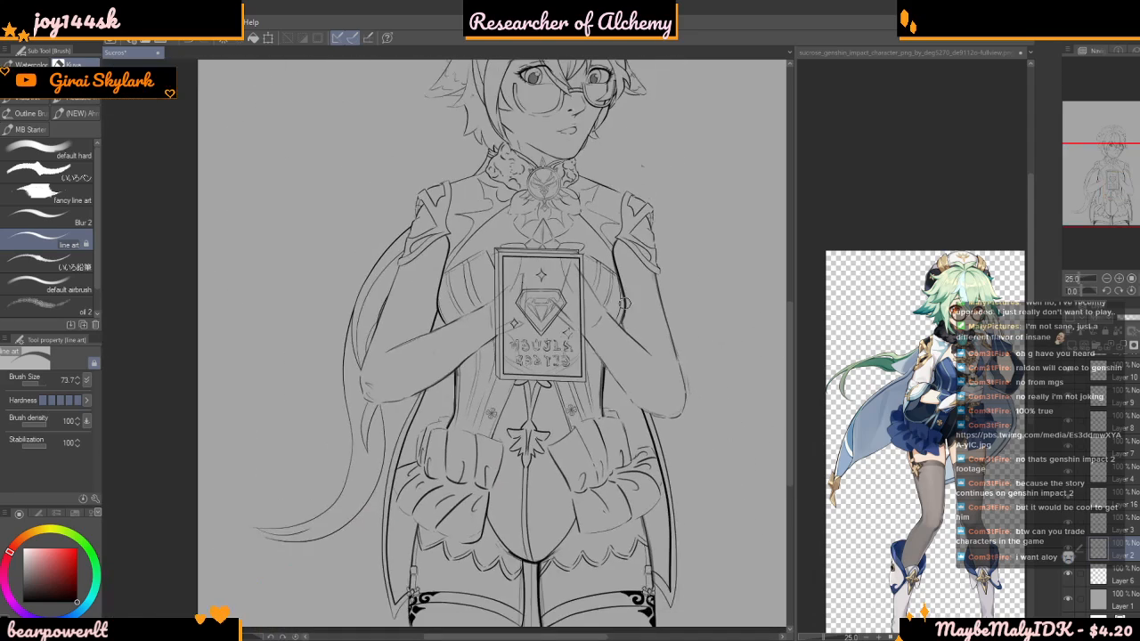
pyautogui.scroll(-3, 631, 279)
pyautogui.scroll(4, 614, 296)
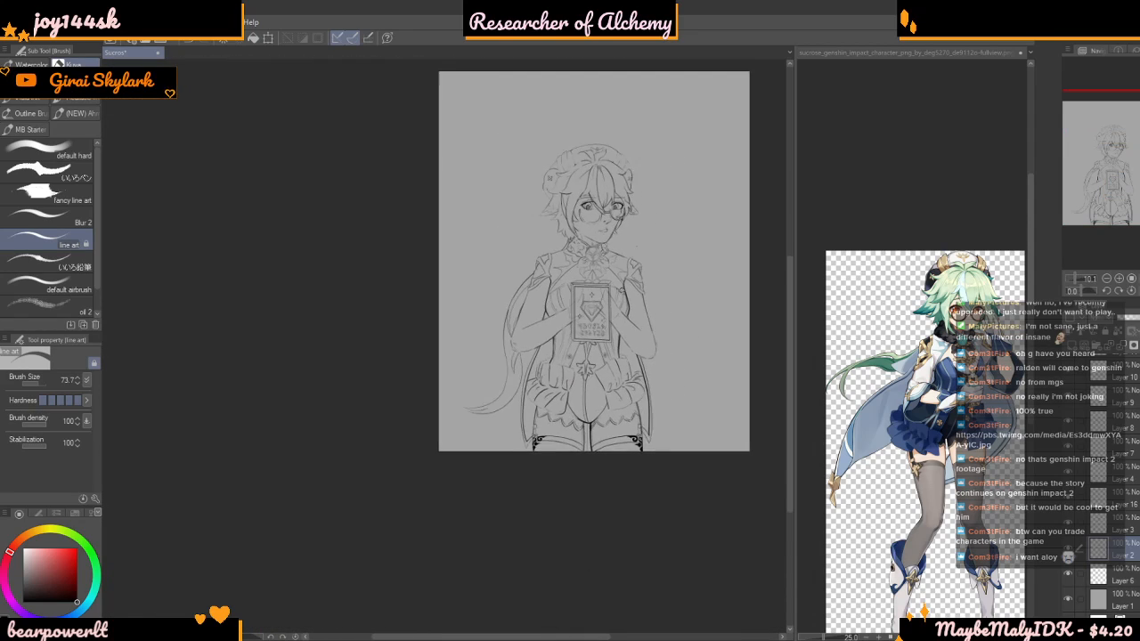
pyautogui.scroll(3, 614, 296)
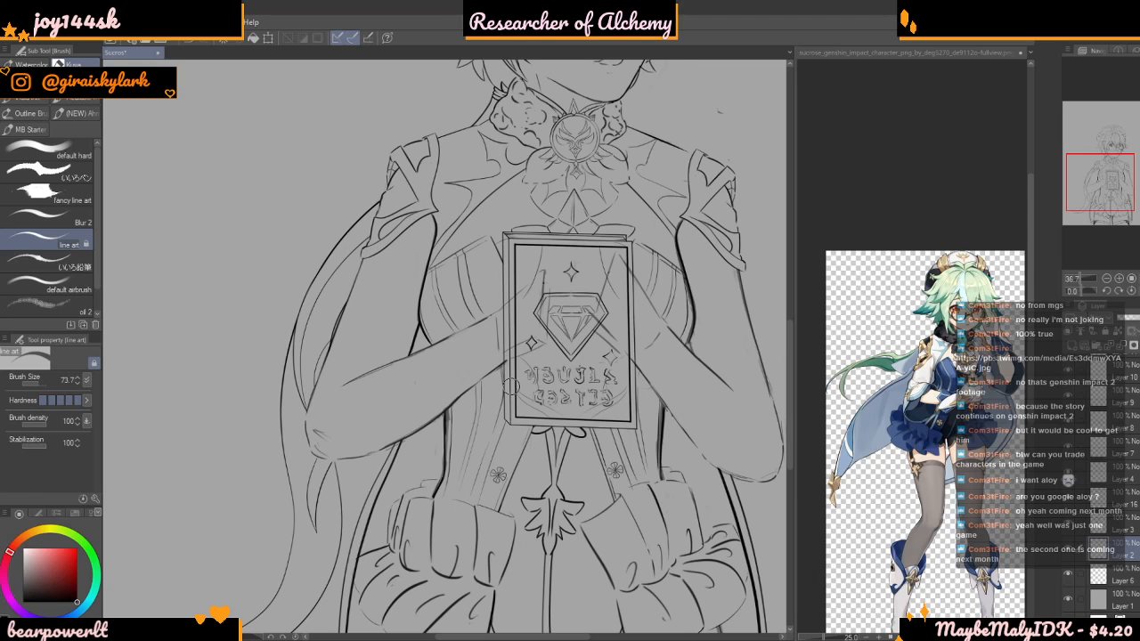
pyautogui.scroll(-3, 511, 387)
pyautogui.scroll(2, 492, 304)
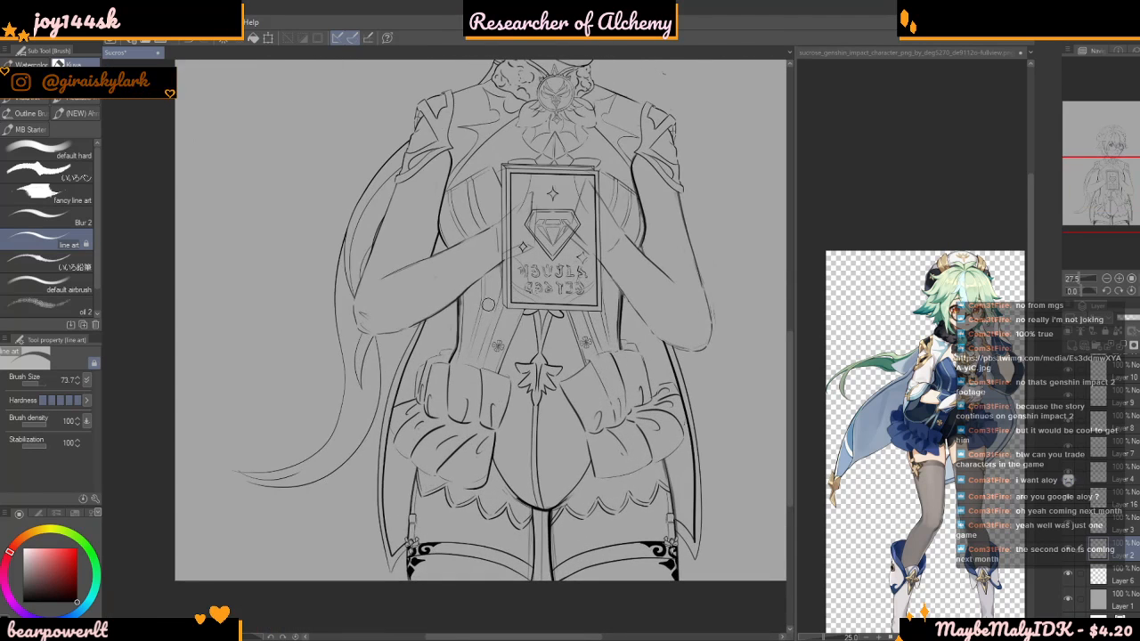
# Set the brush size to 20.7 for cleanup where the cape edge crosses the skirt on the trailing tail's side
pyautogui.scroll(4, 400, 418)
pyautogui.scroll(2, 401, 428)
pyautogui.moveTo(43, 381); pyautogui.dragTo(36, 381)
pyautogui.scroll(3, 444, 346)
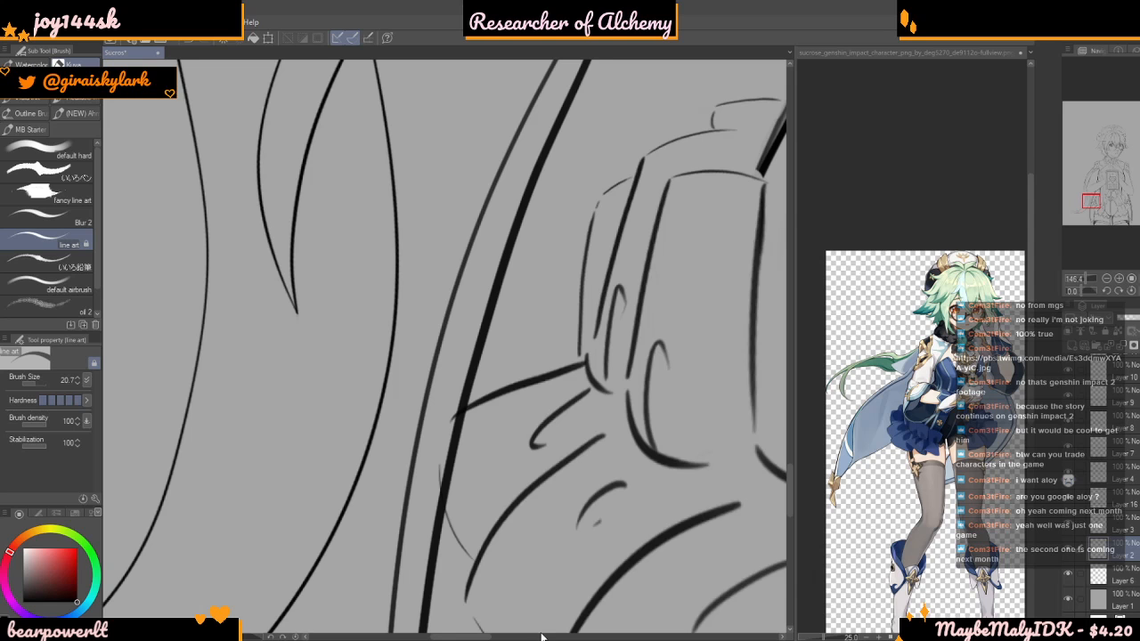
pyautogui.scroll(2, 452, 405)
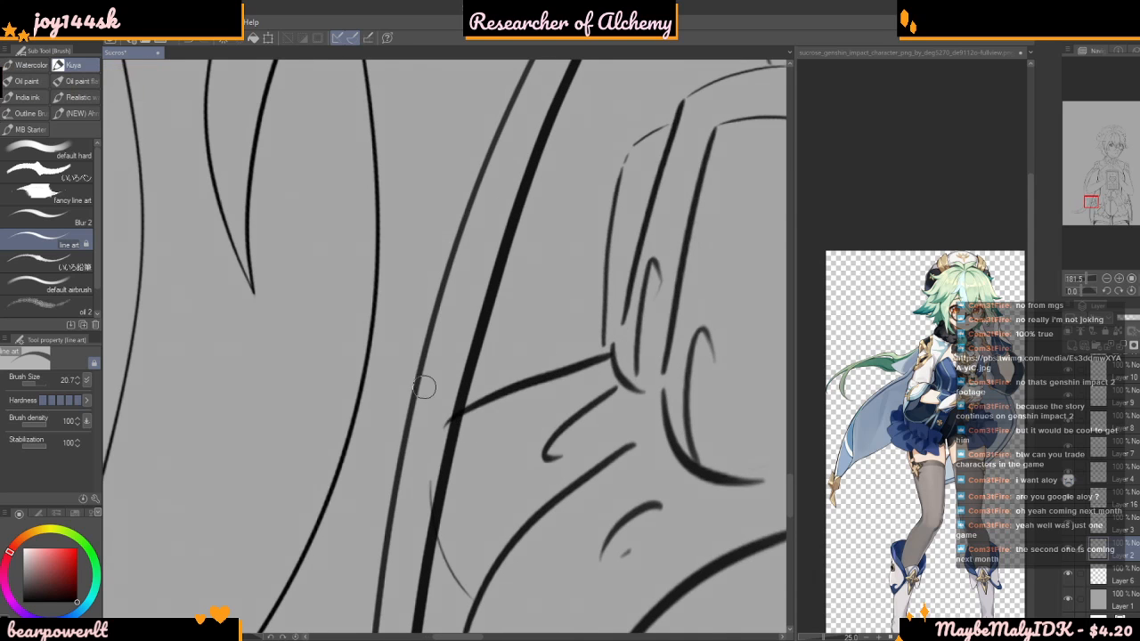
pyautogui.scroll(-5, 456, 402)
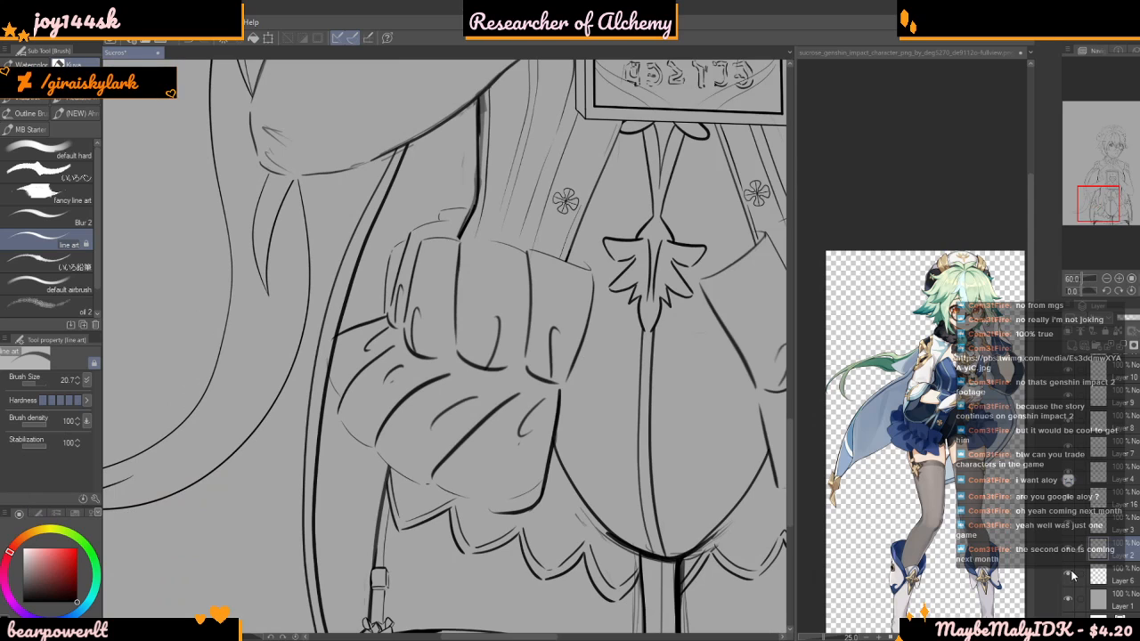
# Identify the layer holding the cape edge lines by toggling layer visibility, and make Layer 16 active
pyautogui.click(1068, 555)
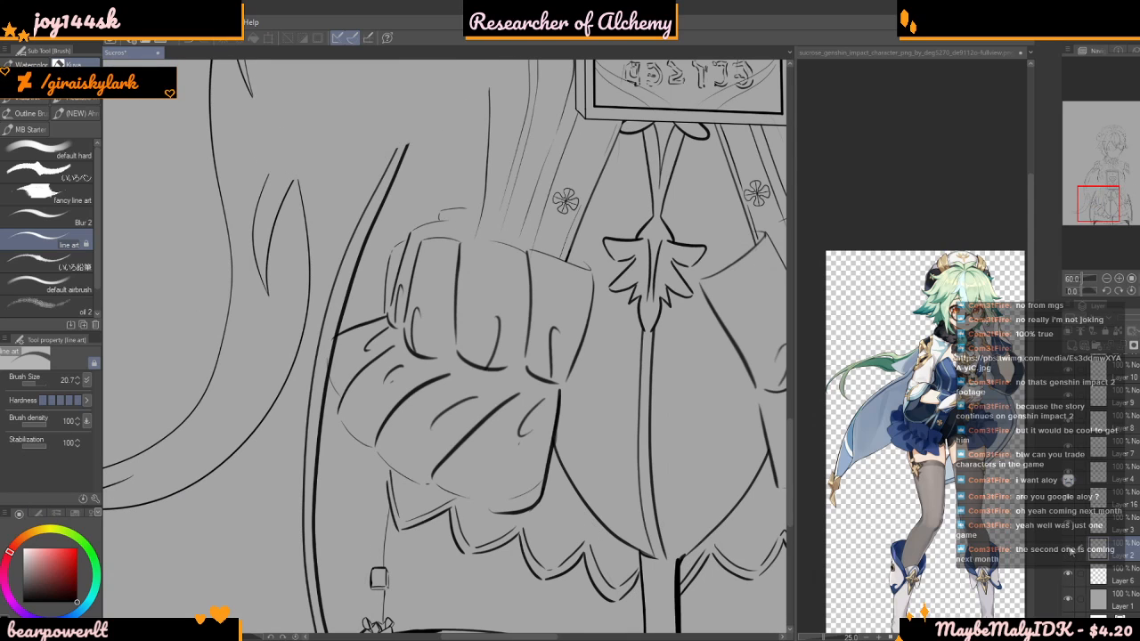
pyautogui.click(1069, 550)
pyautogui.click(1073, 528)
pyautogui.click(1074, 527)
pyautogui.click(1068, 502)
pyautogui.click(1068, 502)
pyautogui.click(1112, 502)
# Erase the heavy cape line where it crosses the ruffled skirt on the trailing tail's side
pyautogui.scroll(2, 336, 308)
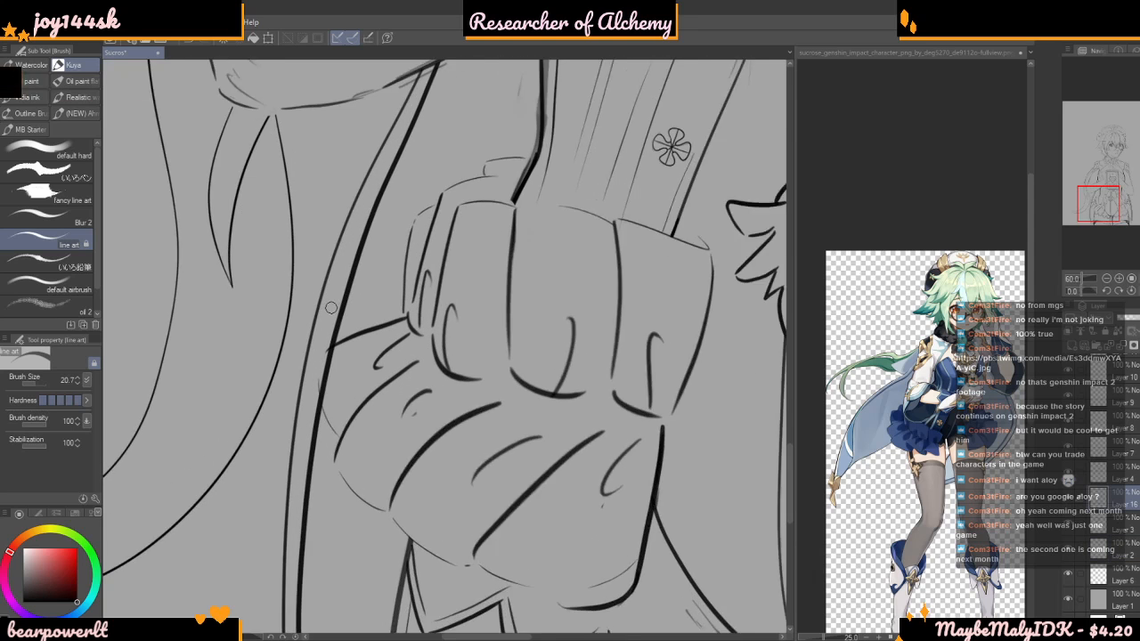
pyautogui.scroll(2, 321, 376)
pyautogui.scroll(3, 312, 383)
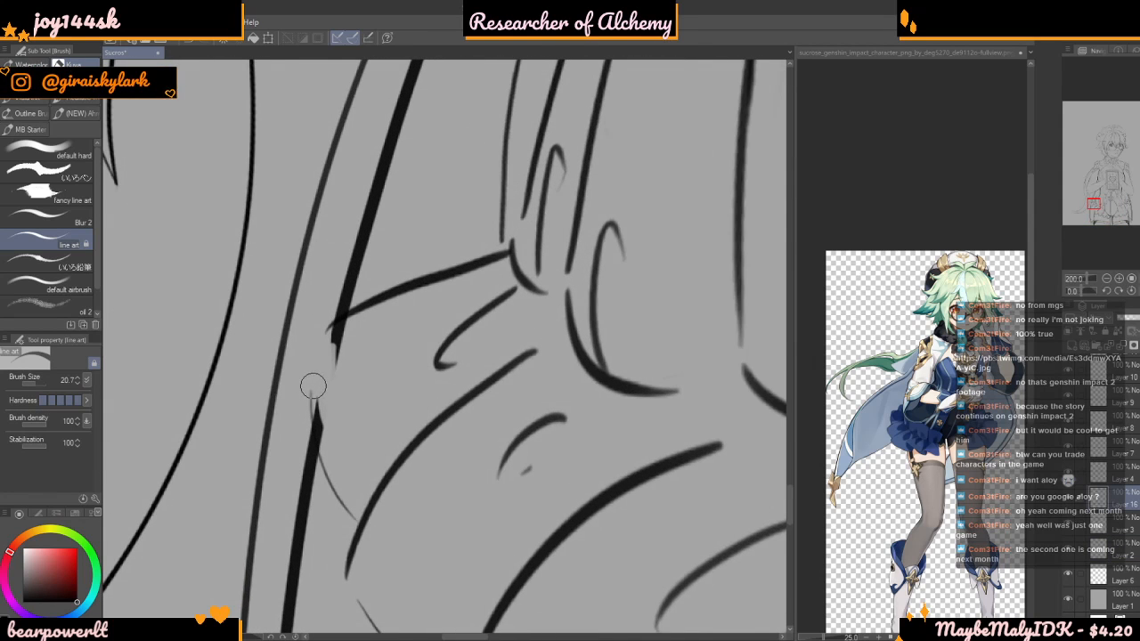
pyautogui.moveTo(318, 381)
pyautogui.mouseDown()
pyautogui.moveTo(336, 465)
pyautogui.moveTo(316, 402)
pyautogui.moveTo(376, 320)
pyautogui.moveTo(313, 365)
pyautogui.moveTo(364, 324)
pyautogui.mouseUp()
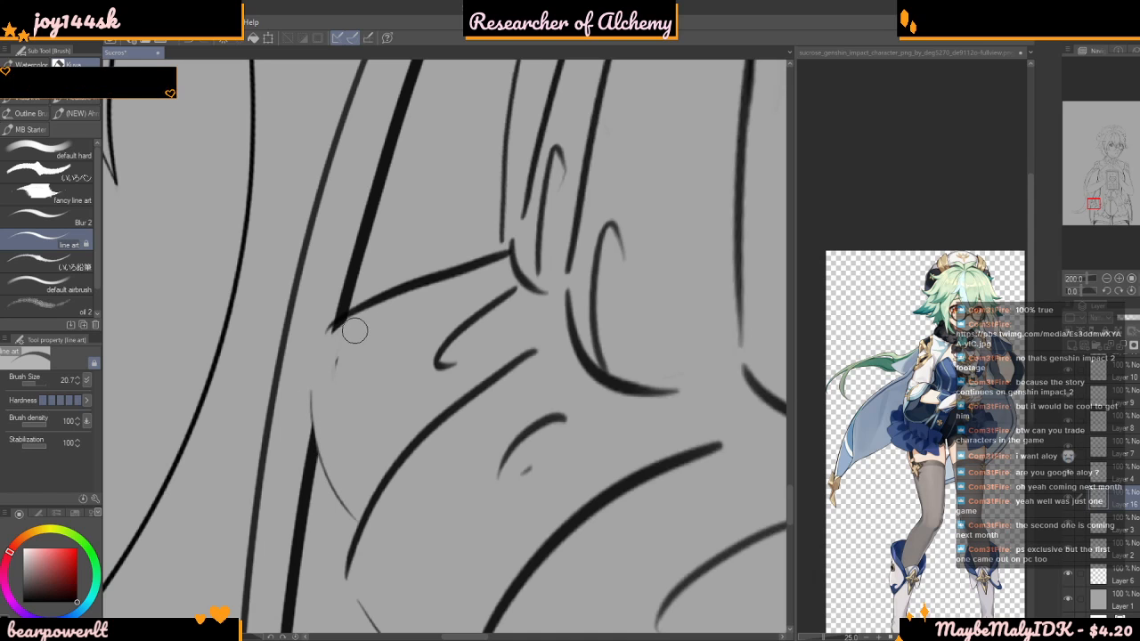
pyautogui.moveTo(339, 421)
pyautogui.mouseDown()
pyautogui.moveTo(344, 400)
pyautogui.moveTo(227, 349)
pyautogui.moveTo(159, 342)
pyautogui.mouseUp()
# Erase the opposite cape edge where it overlaps the skirt's outer ruffle
pyautogui.moveTo(634, 355); pyautogui.dragTo(543, 348)
pyautogui.moveTo(681, 335); pyautogui.dragTo(754, 333)
pyautogui.scroll(5, 755, 335)
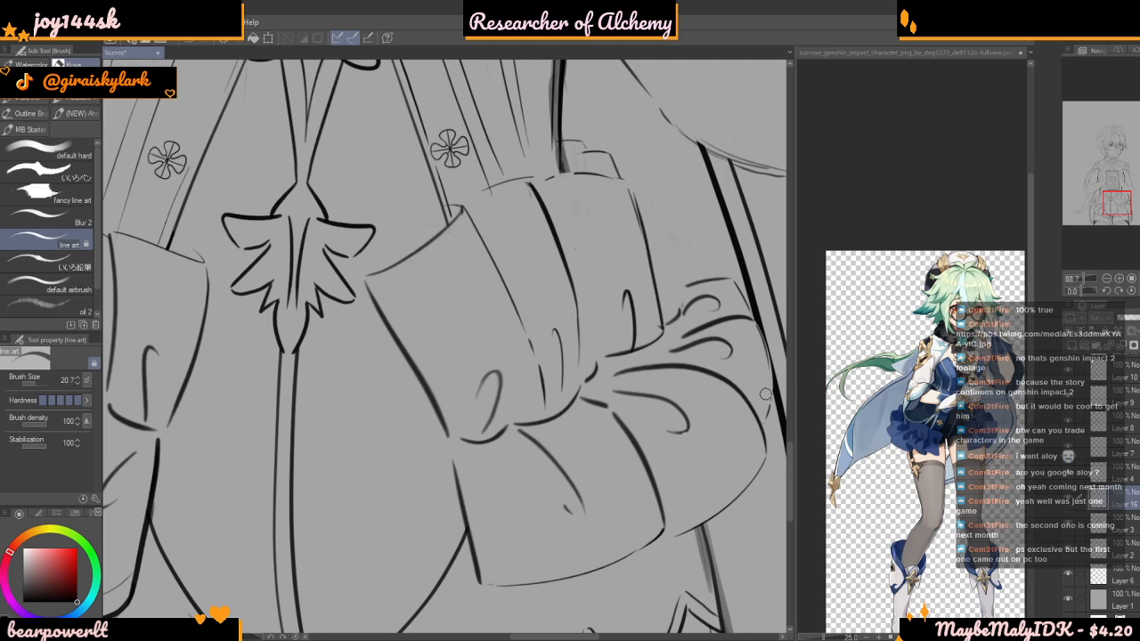
pyautogui.scroll(-8, 765, 376)
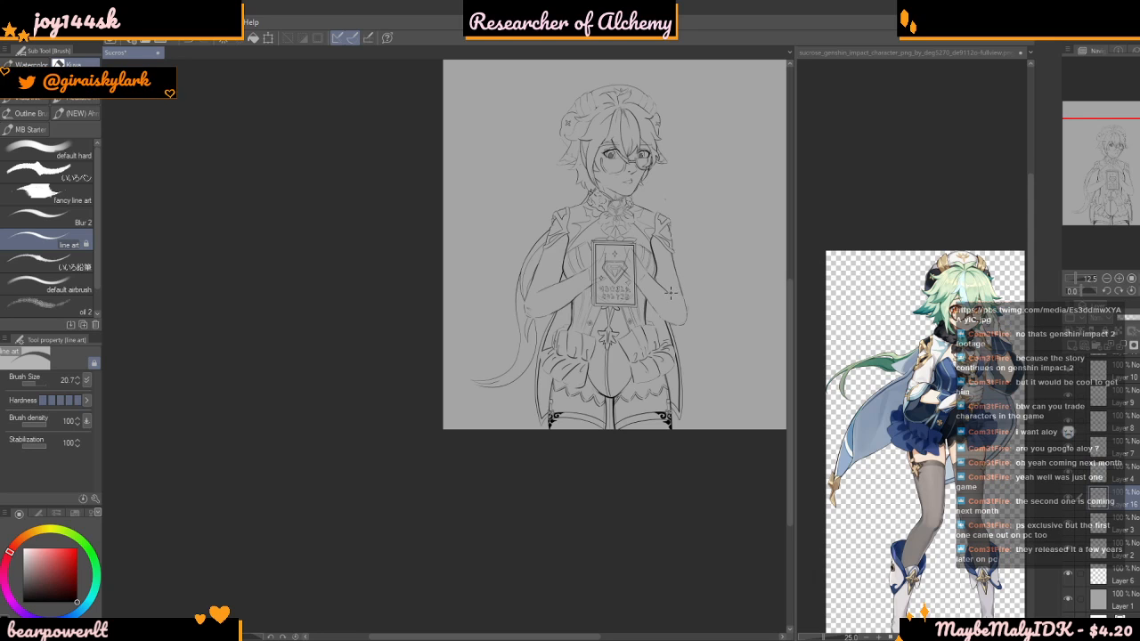
# Review the whole figure's line art at several magnifications, checking the cape edges, arms and skirt
pyautogui.scroll(-4, 615, 303)
pyautogui.scroll(7, 668, 285)
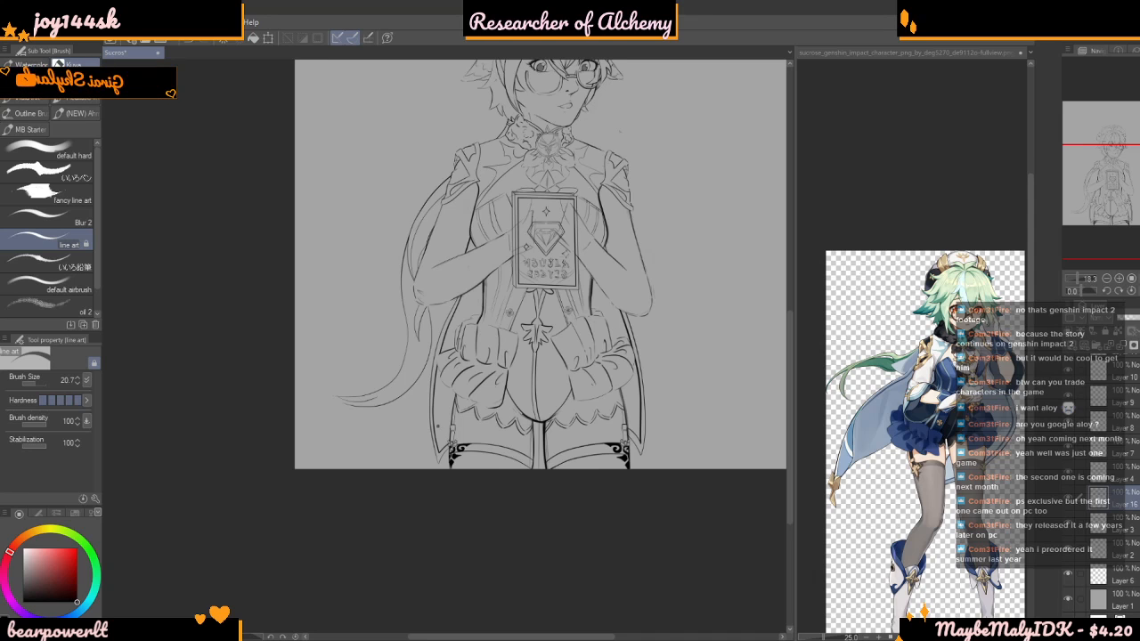
pyautogui.scroll(-10, 419, 426)
pyautogui.scroll(7, 419, 426)
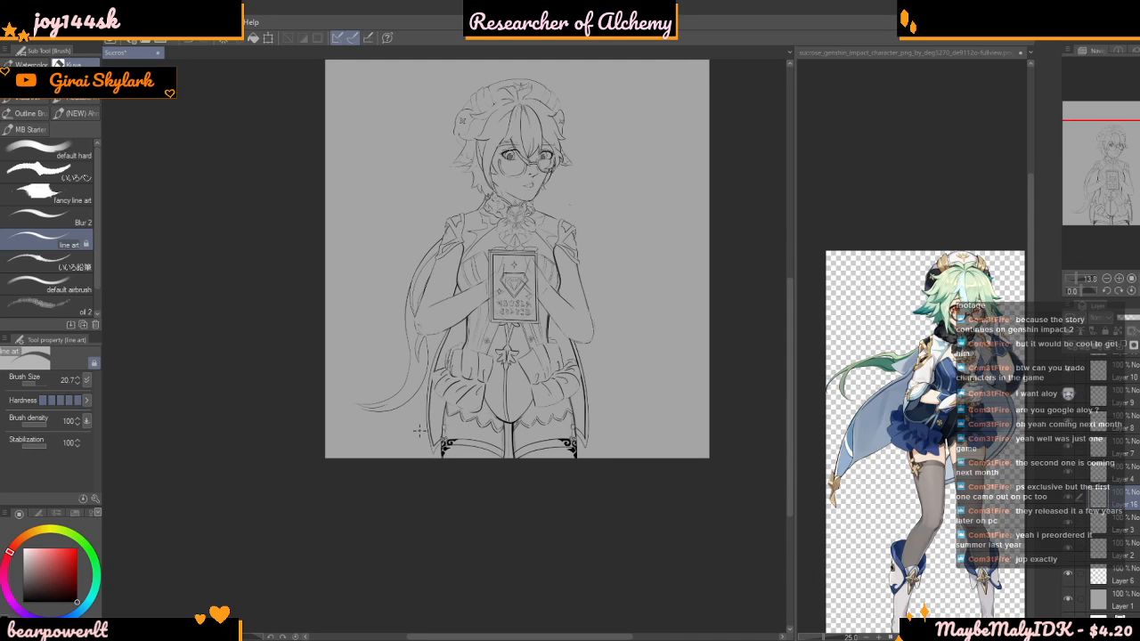
pyautogui.scroll(-4, 419, 430)
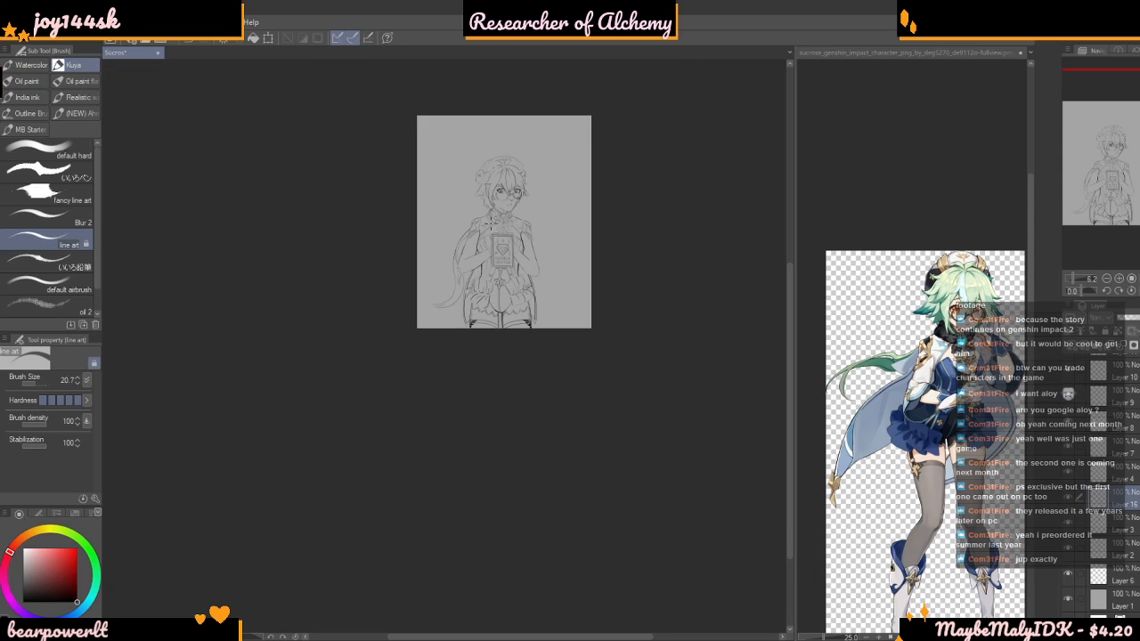
pyautogui.scroll(4, 420, 430)
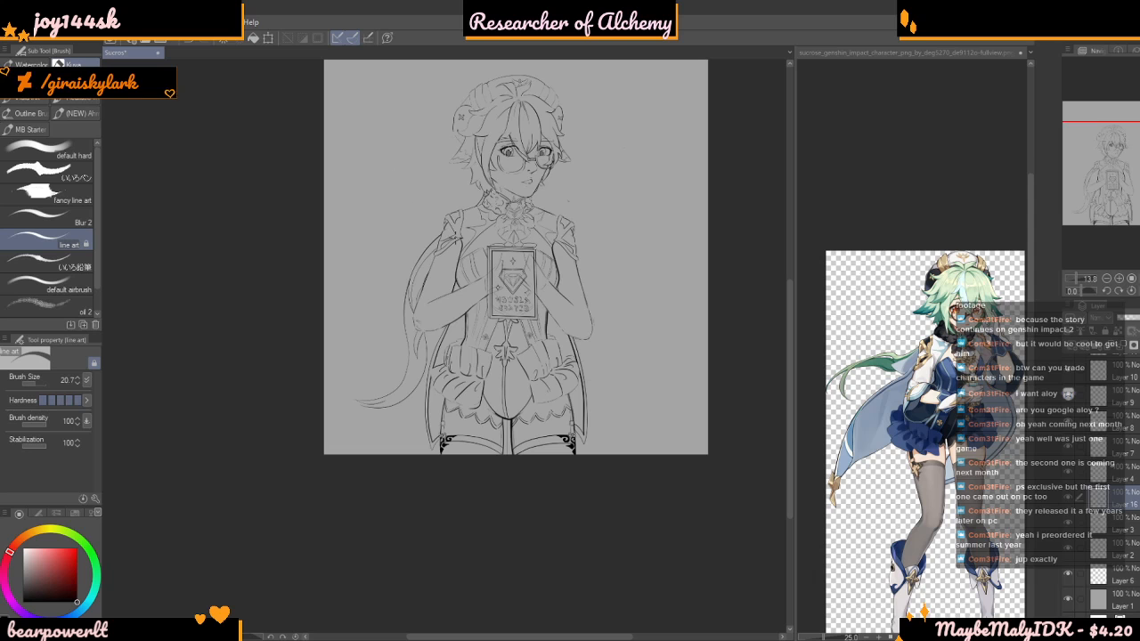
pyautogui.scroll(5, 468, 287)
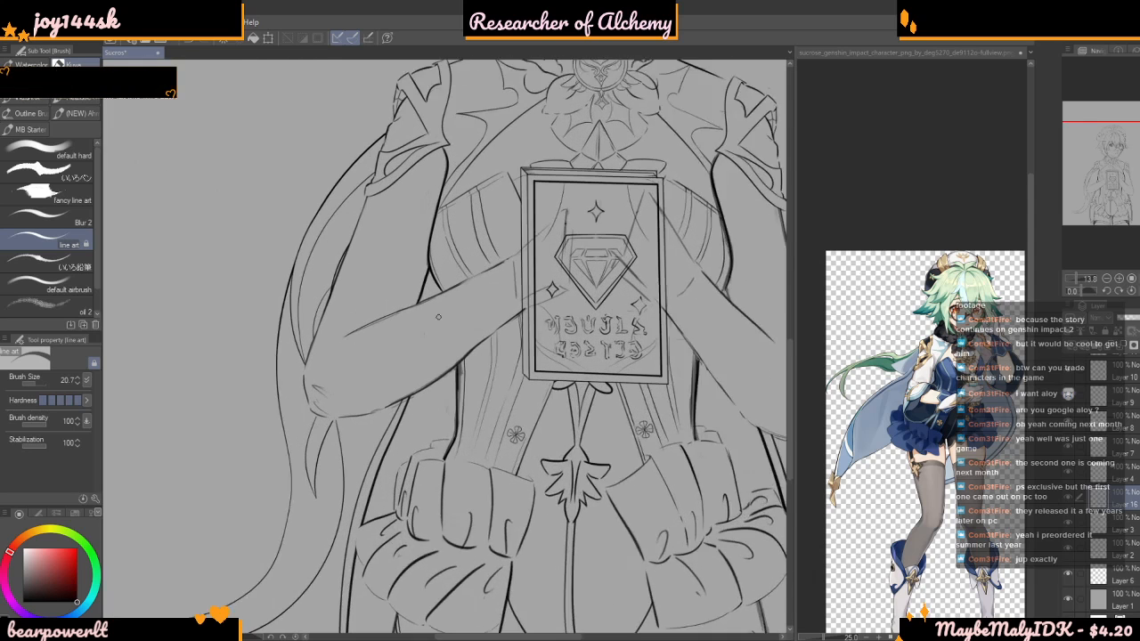
pyautogui.scroll(2, 444, 309)
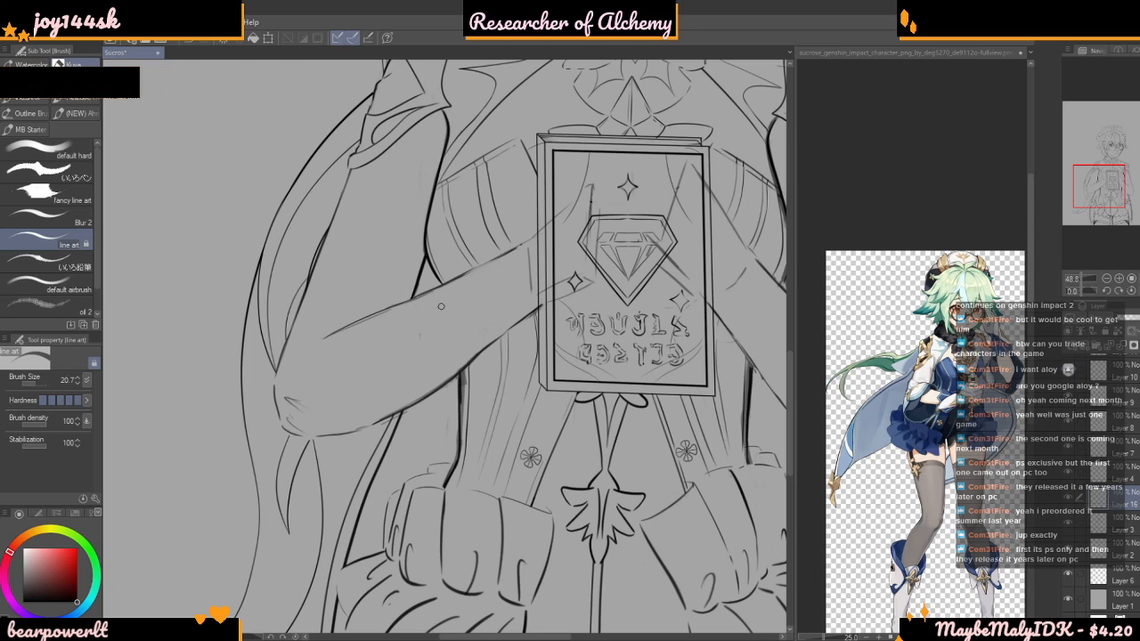
pyautogui.scroll(-6, 409, 354)
pyautogui.scroll(-6, 427, 333)
pyautogui.scroll(5, 458, 228)
pyautogui.scroll(6, 438, 403)
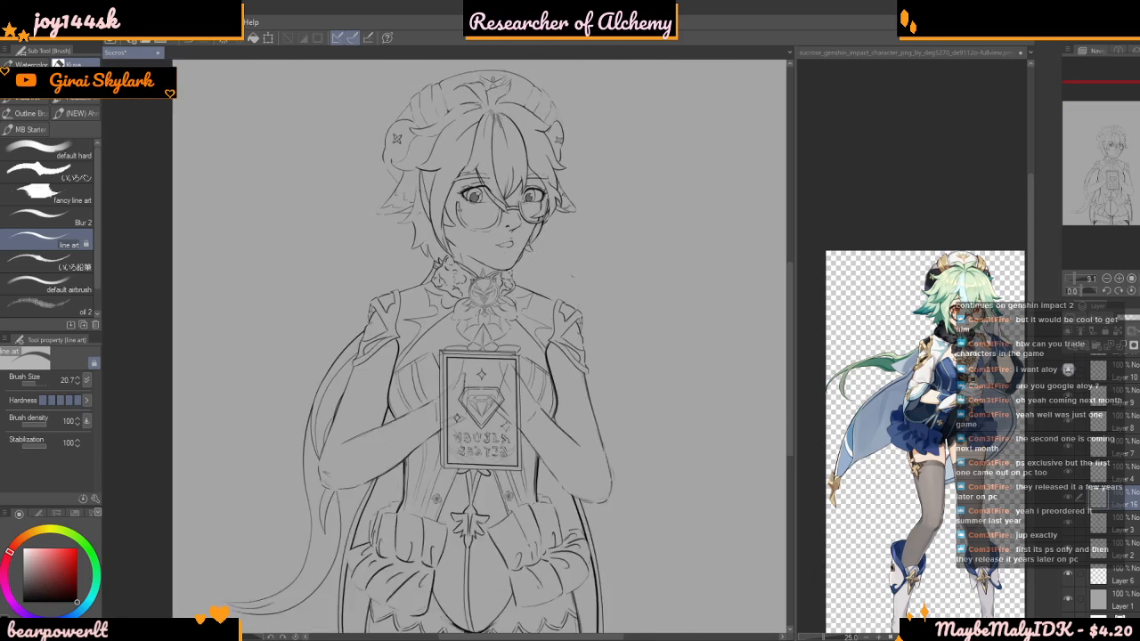
pyautogui.scroll(-2, 438, 404)
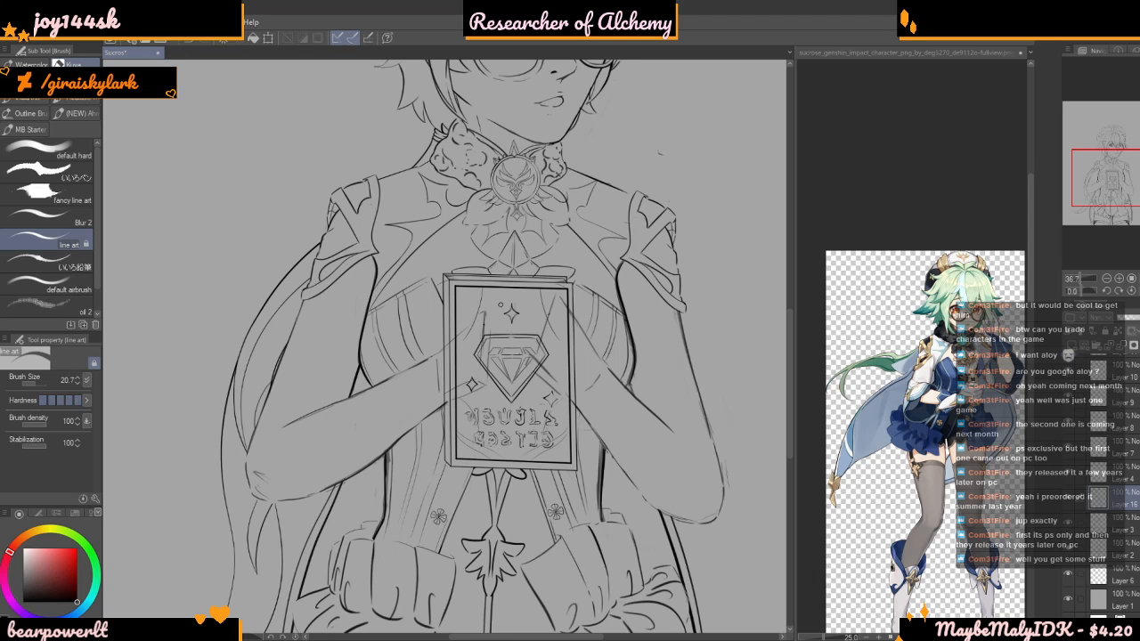
# Draw a darker line along the outer edge of the upper arm on the trailing tail's side, below the shoulder trim
pyautogui.scroll(9, 359, 304)
pyautogui.scroll(-4, 351, 186)
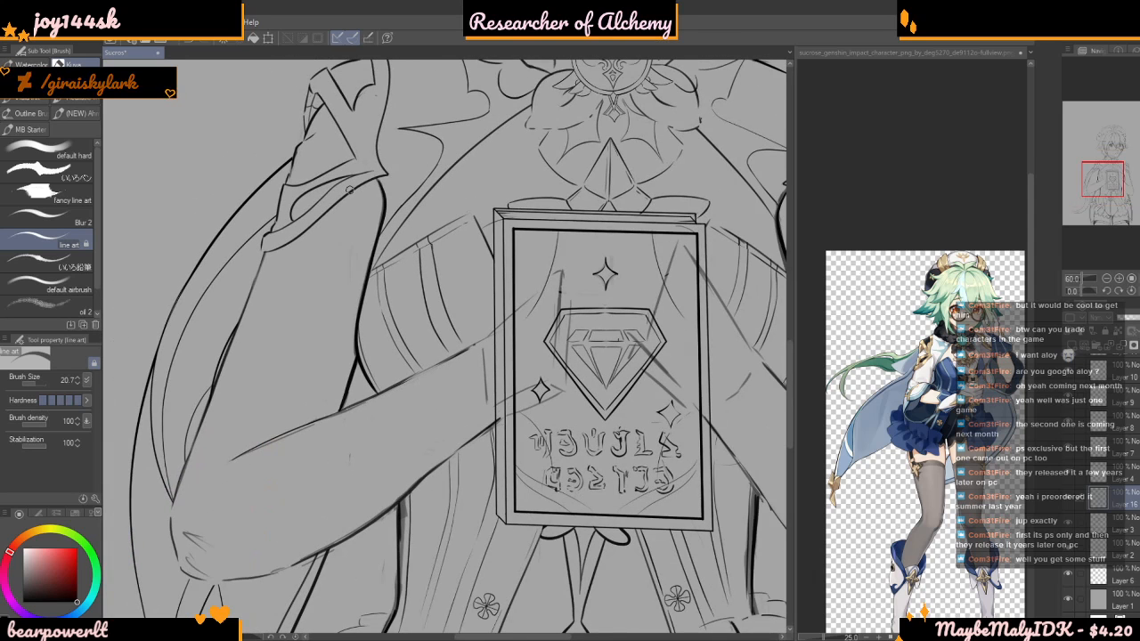
pyautogui.scroll(3, 168, 305)
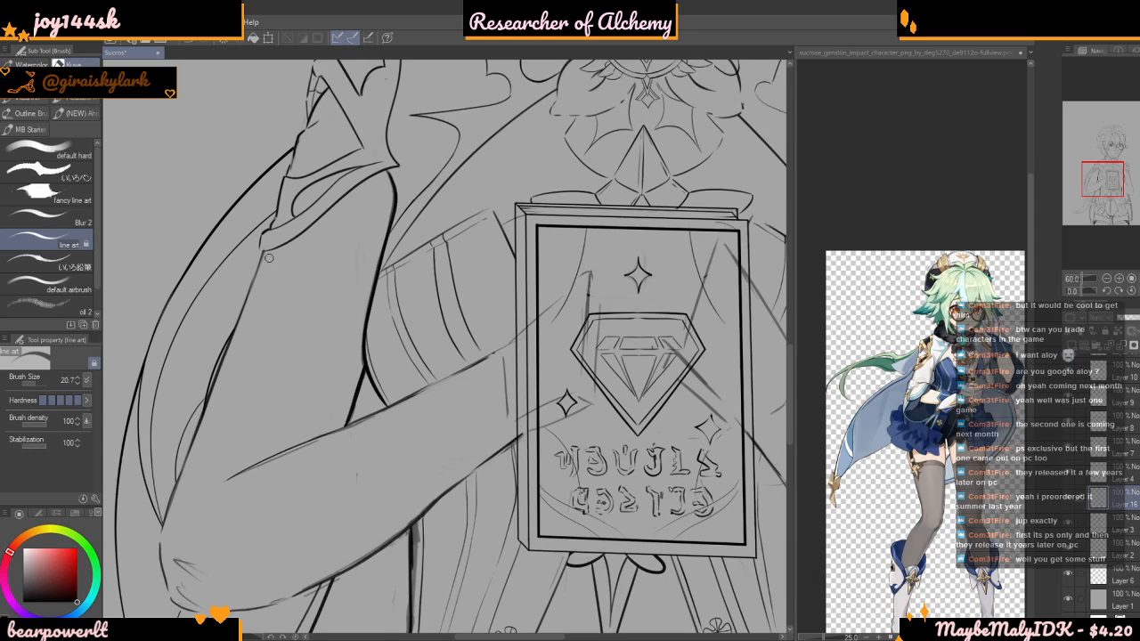
pyautogui.click(77, 601)
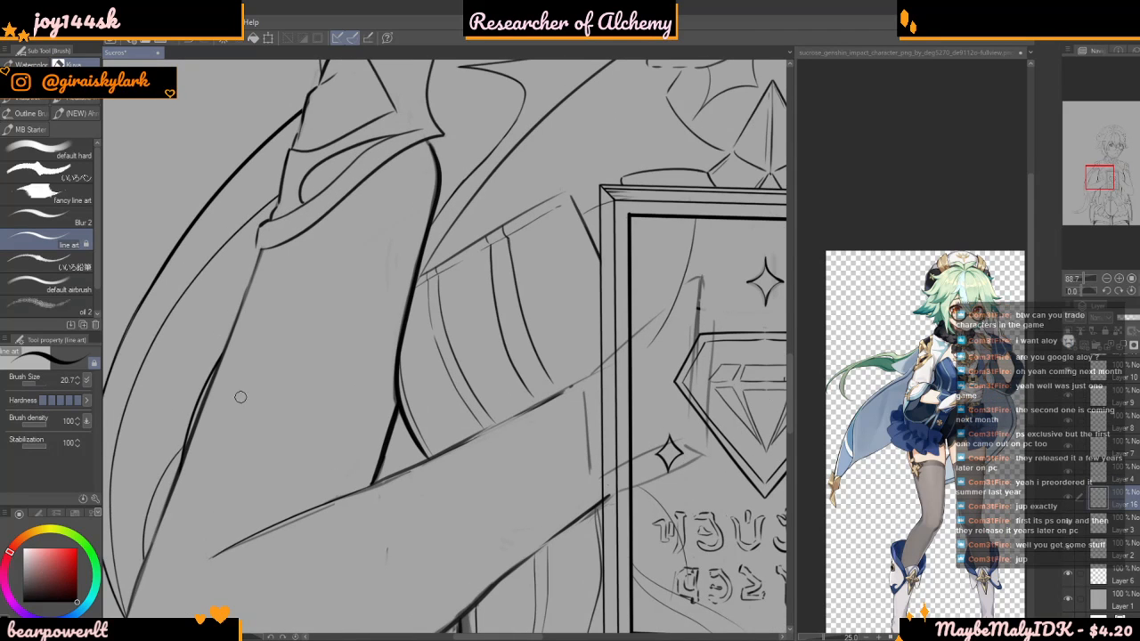
pyautogui.moveTo(260, 252); pyautogui.dragTo(194, 414)
pyautogui.scroll(-1, 230, 321)
pyautogui.scroll(-8, 230, 321)
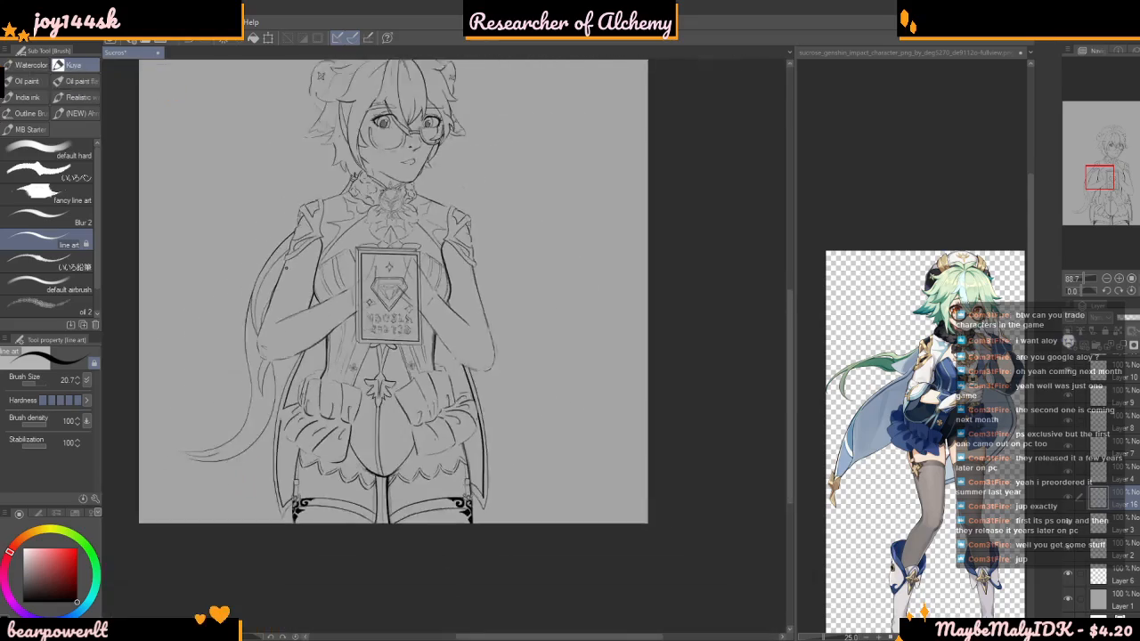
# Compare the arms in the line art with the sleeve design on the Sucrose reference image
pyautogui.scroll(8, 356, 228)
pyautogui.scroll(-5, 637, 201)
pyautogui.scroll(5, 672, 415)
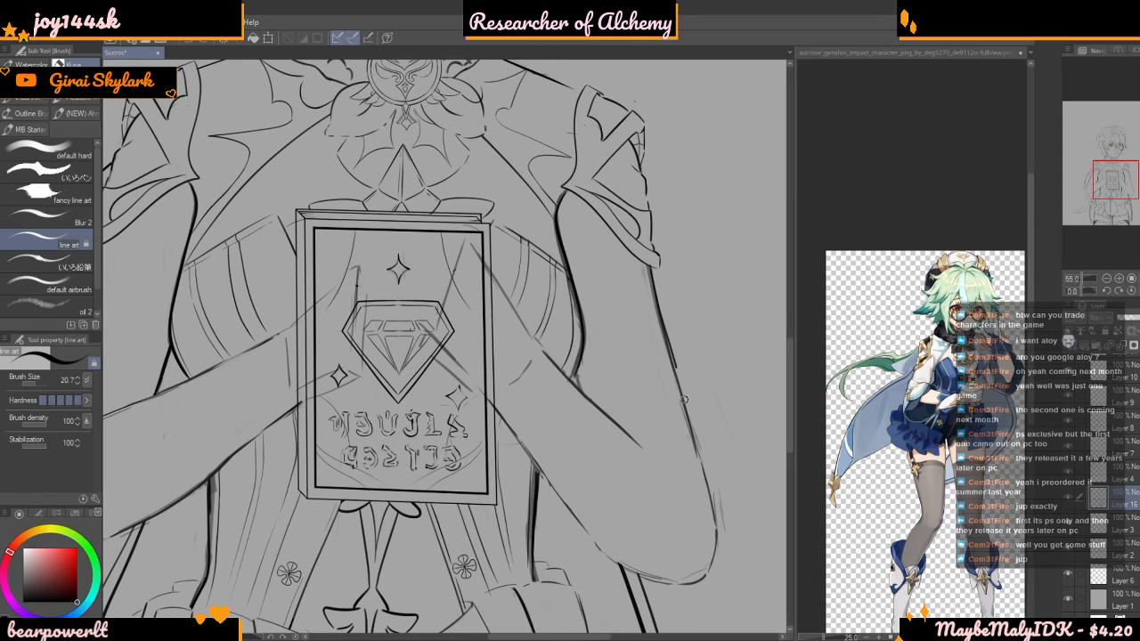
pyautogui.scroll(-5, 626, 300)
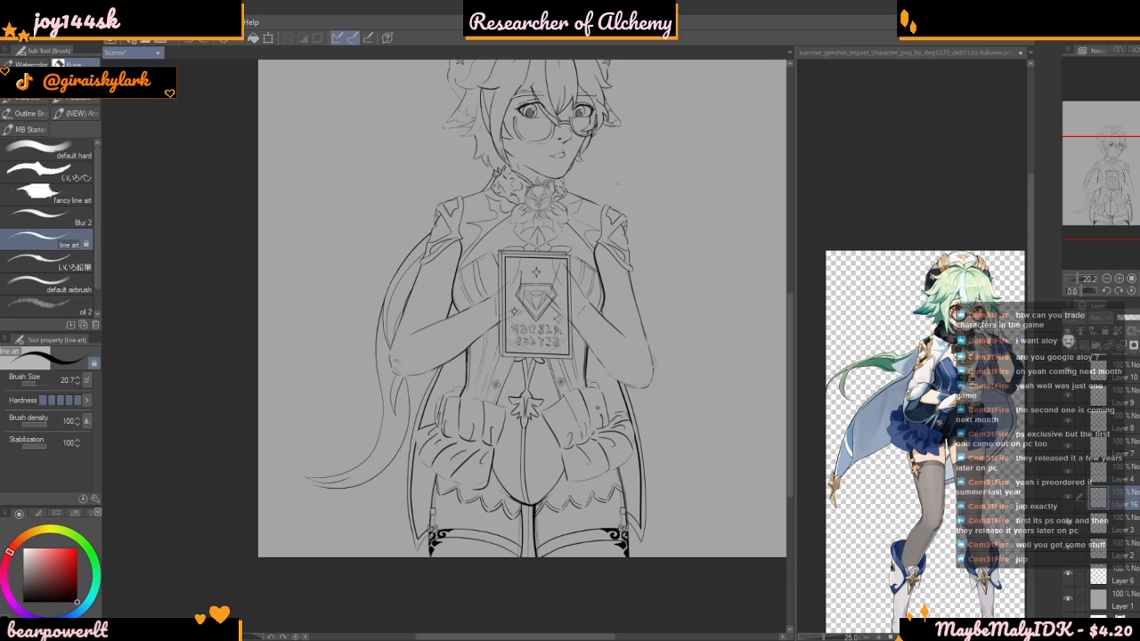
pyautogui.scroll(-3, 663, 306)
pyautogui.moveTo(668, 302); pyautogui.dragTo(822, 286)
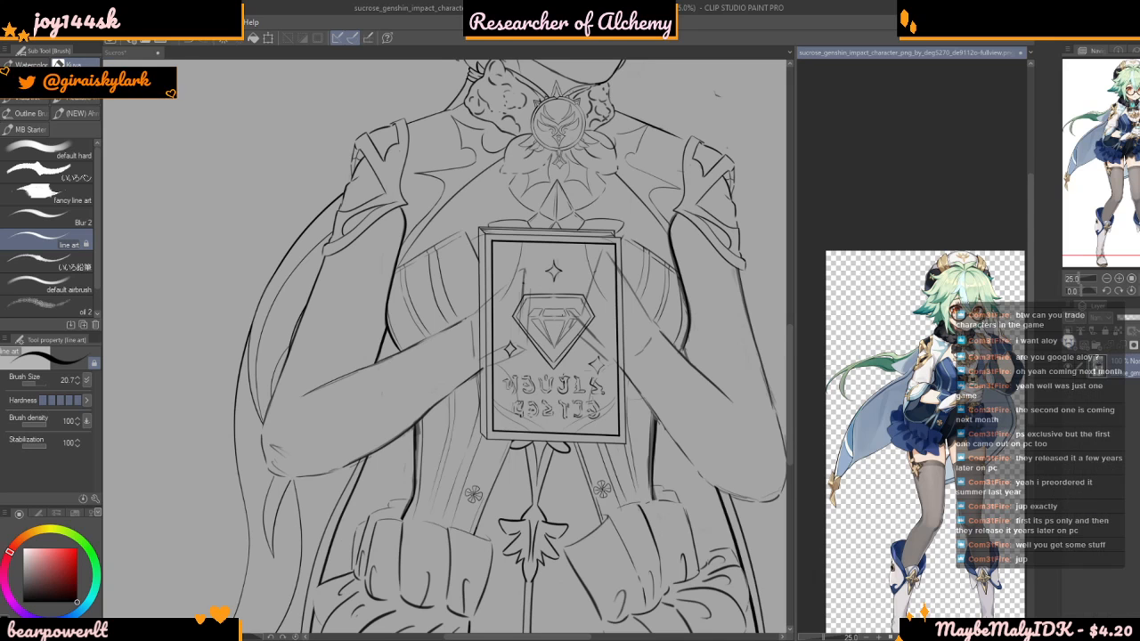
pyautogui.scroll(3, 896, 434)
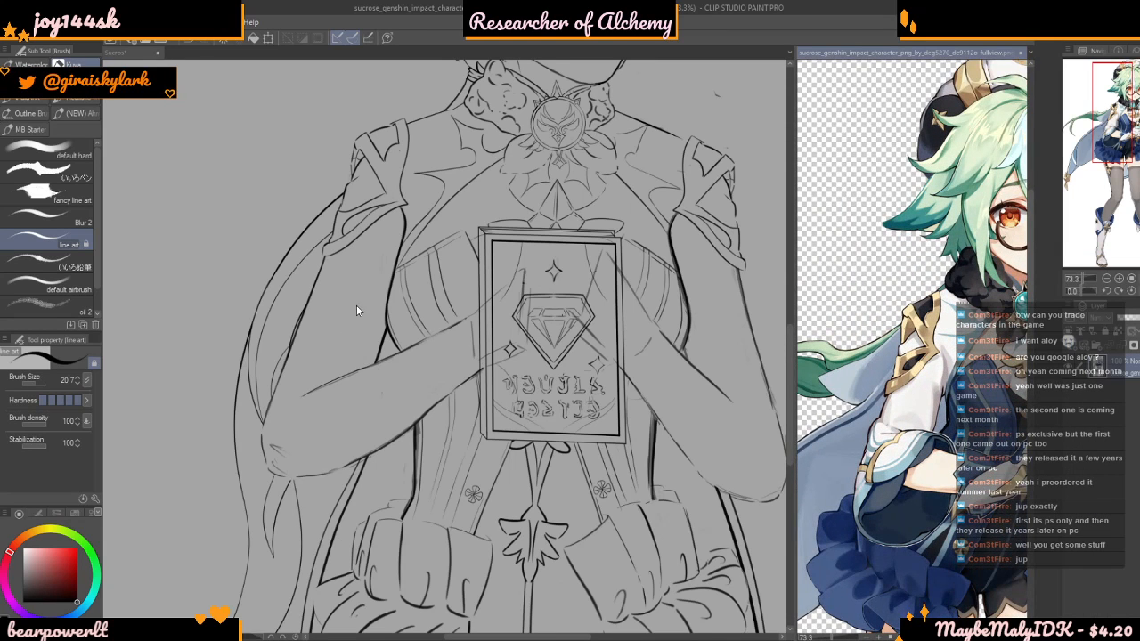
# Return to the line art drawing and make Layer 17 the active layer
pyautogui.click(354, 313)
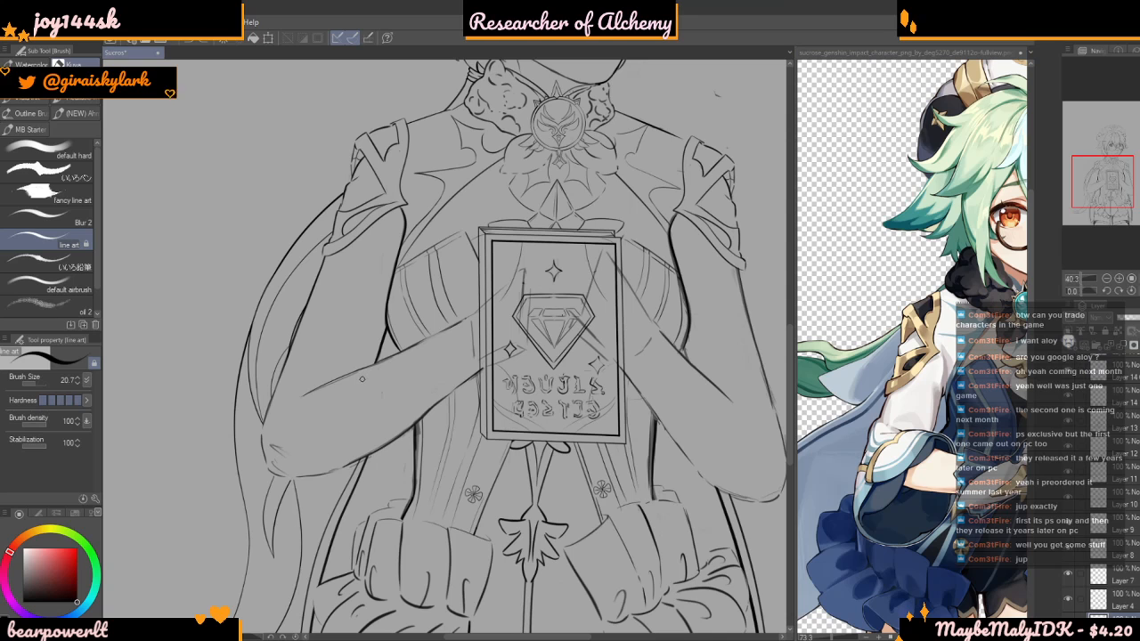
pyautogui.scroll(-1, 362, 378)
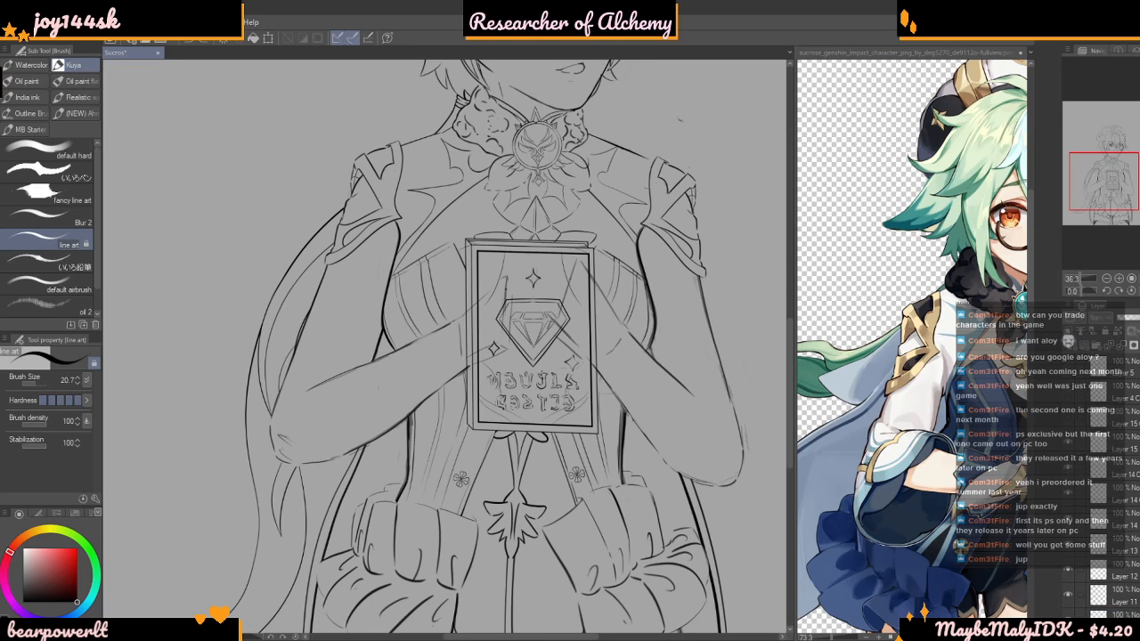
pyautogui.scroll(1, 1117, 407)
pyautogui.click(1119, 417)
pyautogui.click(1119, 444)
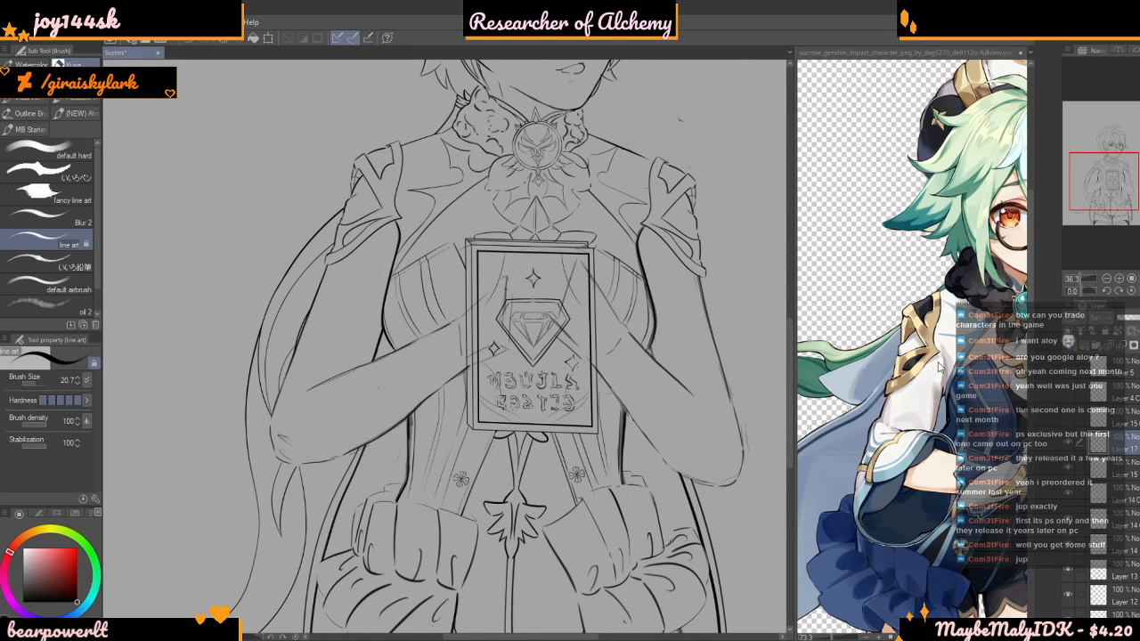
# Examine the arms in the line art and the sleeve cuff around the elbow on the Sucrose reference image
pyautogui.scroll(-2, 330, 366)
pyautogui.scroll(3, 329, 365)
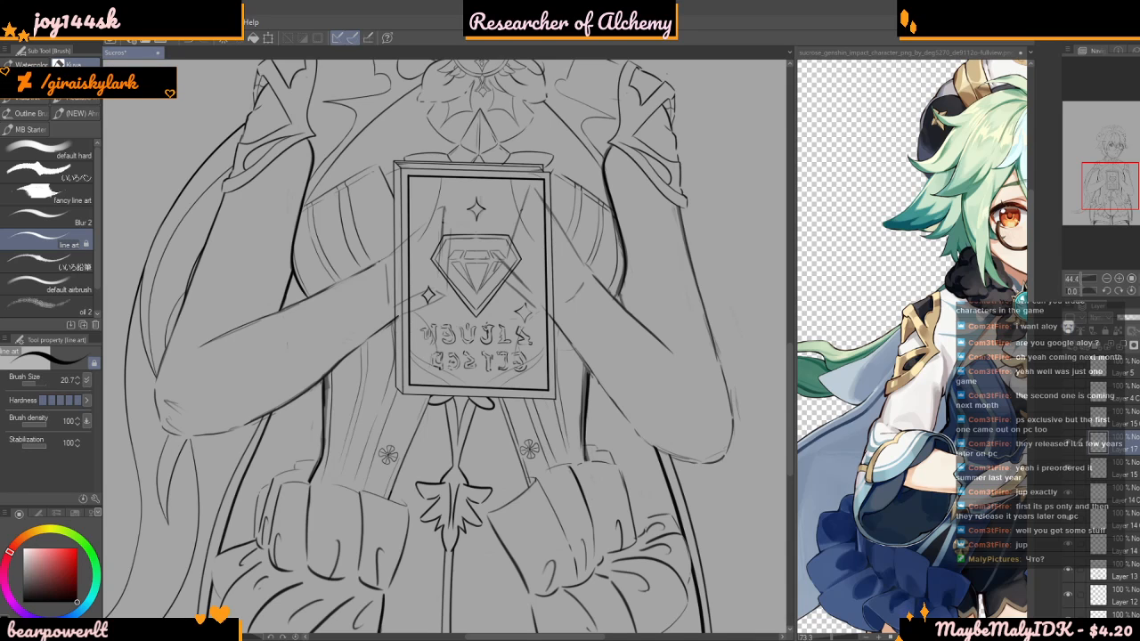
pyautogui.scroll(-10, 505, 548)
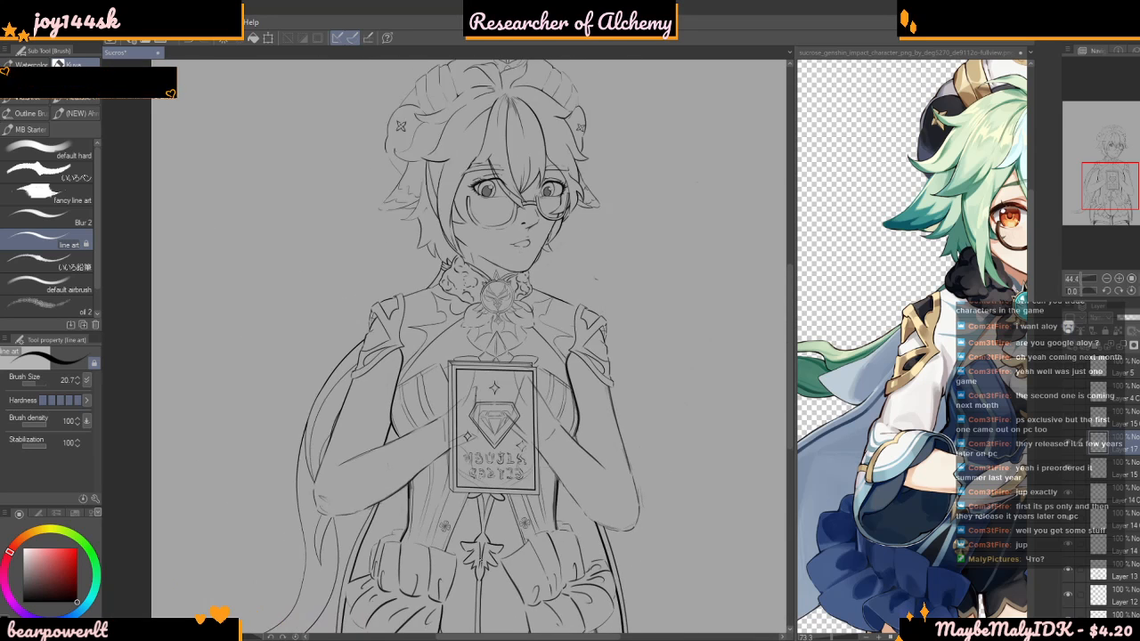
pyautogui.scroll(-2, 506, 533)
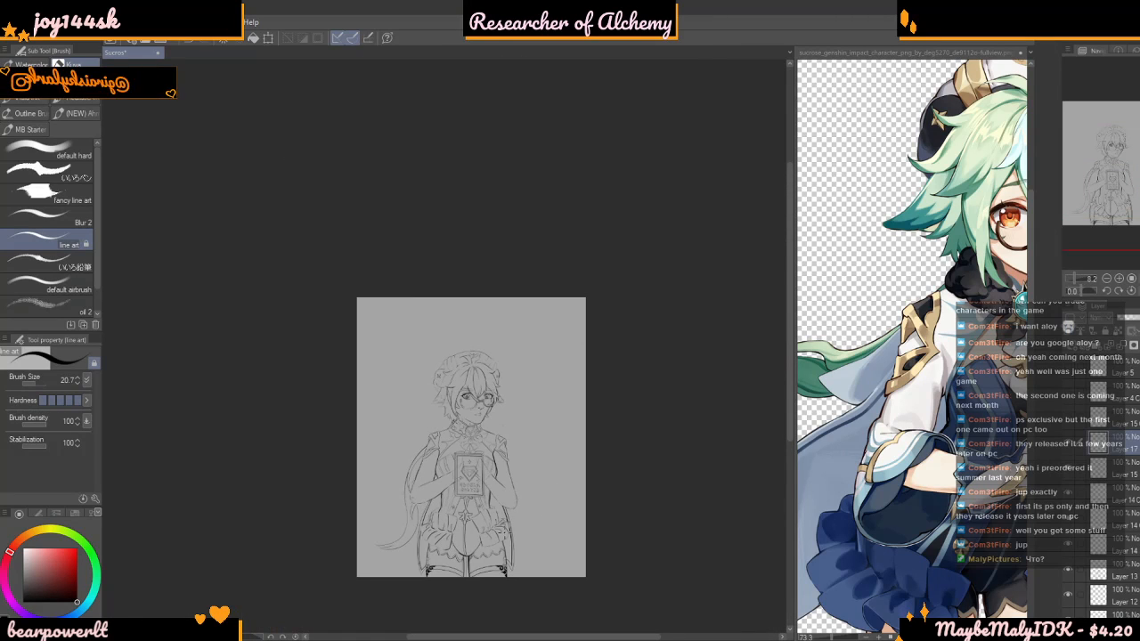
pyautogui.scroll(1, 478, 538)
pyautogui.scroll(5, 477, 536)
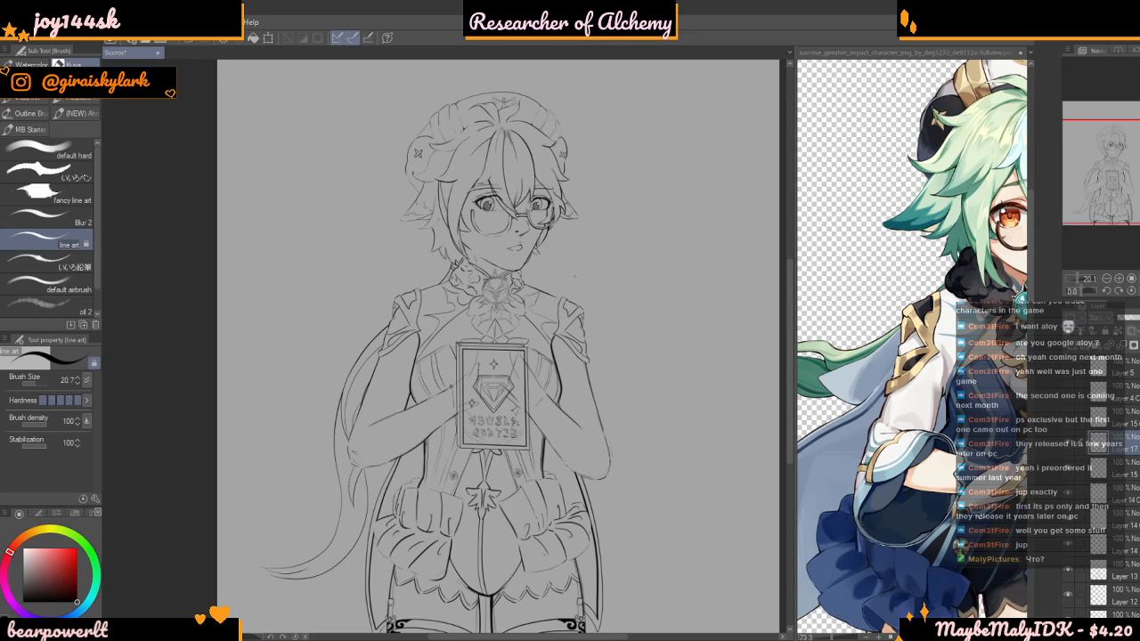
pyautogui.scroll(-1, 478, 536)
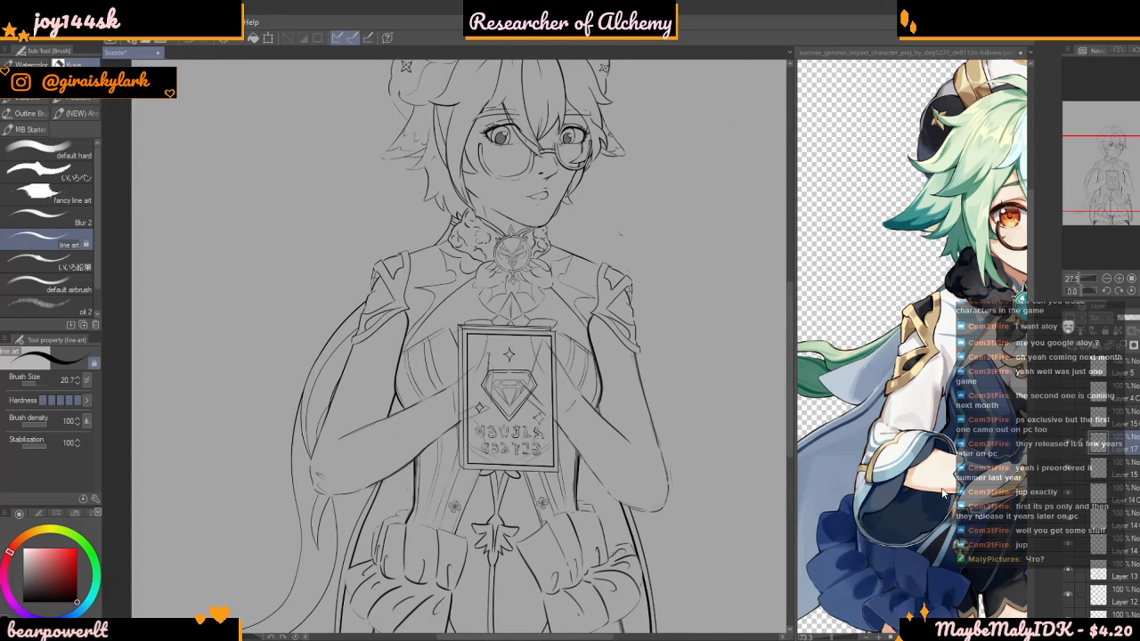
pyautogui.click(927, 382)
pyautogui.scroll(-5, 919, 395)
pyautogui.scroll(8, 909, 437)
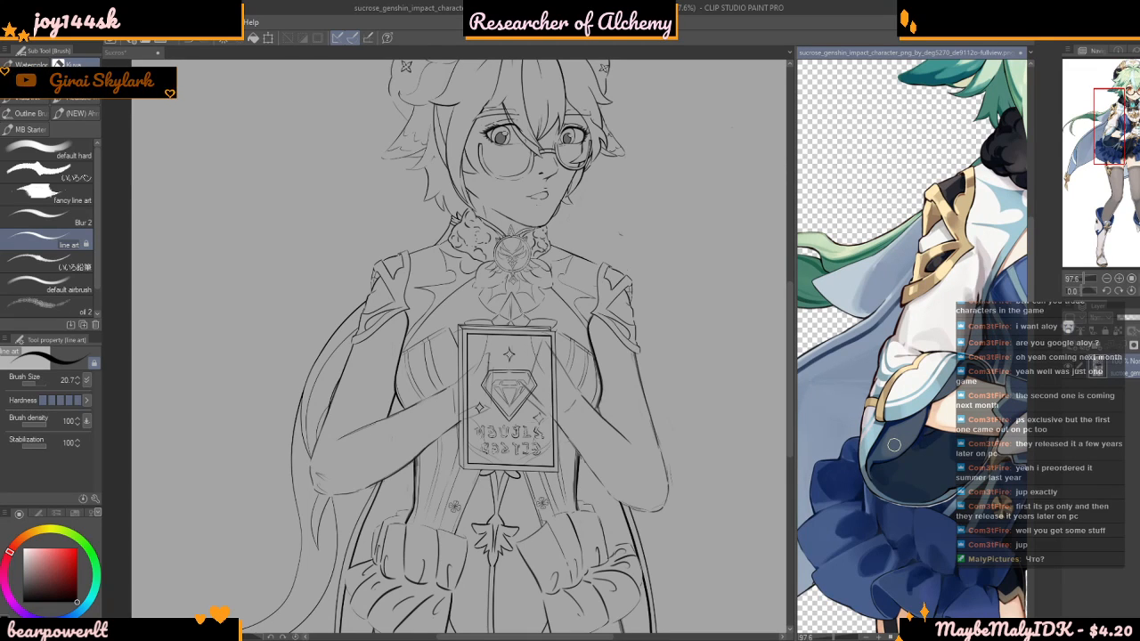
pyautogui.scroll(-3, 886, 448)
pyautogui.scroll(2, 900, 451)
pyautogui.scroll(1, 916, 456)
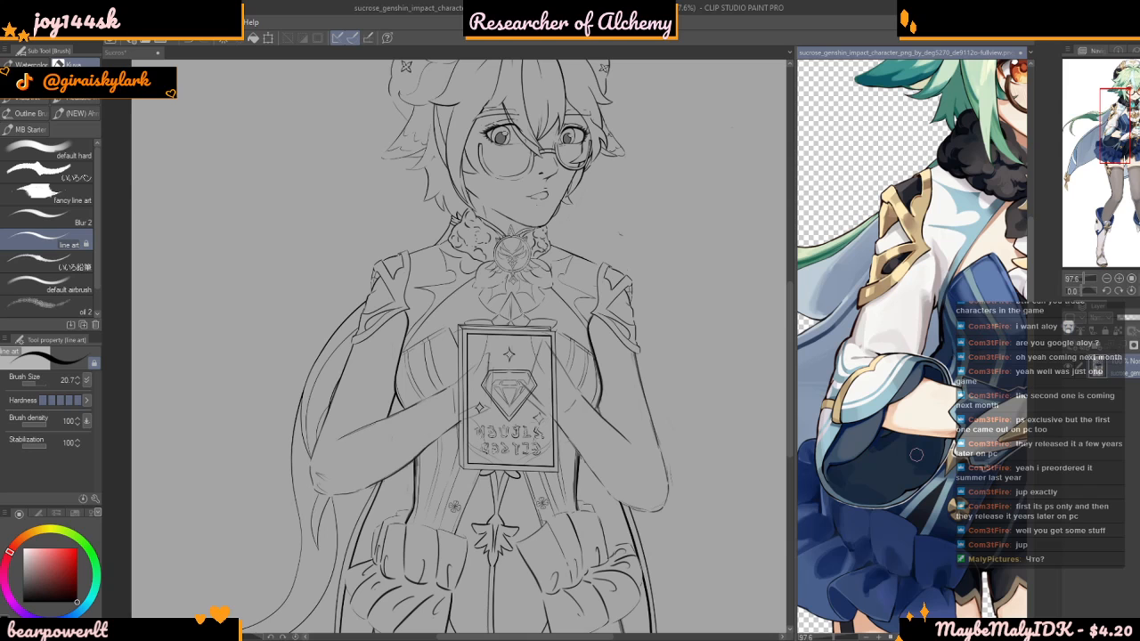
pyautogui.scroll(-2, 912, 468)
pyautogui.scroll(1, 905, 485)
pyautogui.scroll(3, 905, 485)
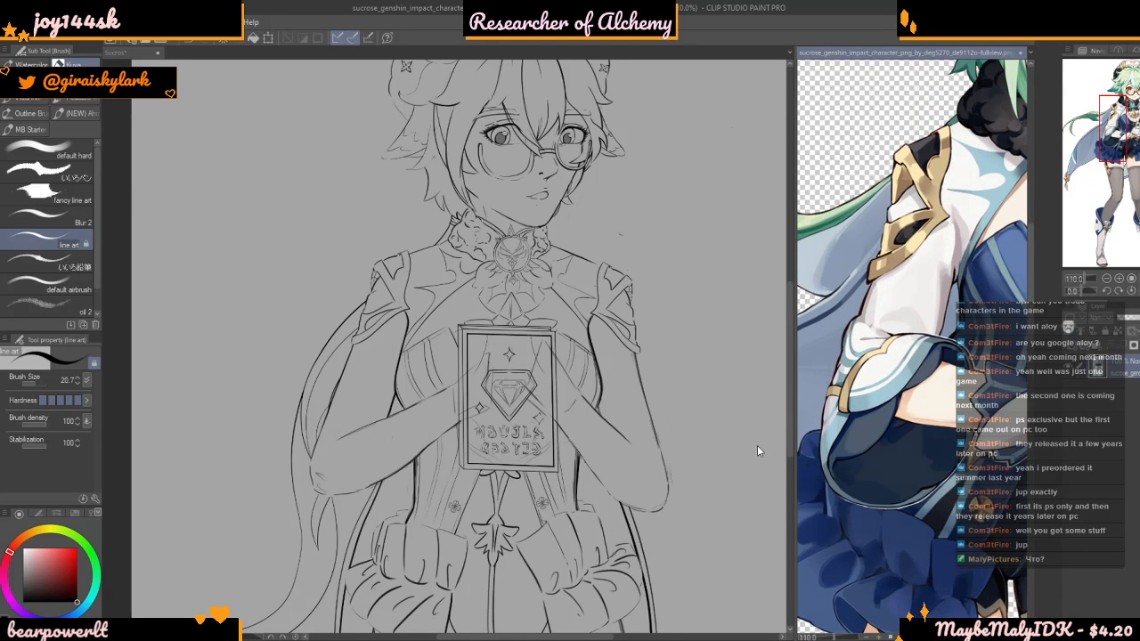
# Draw the short end edge of the sleeve cuff just below the forearm's upper line, near the elbow on the trailing tail's side
pyautogui.scroll(3, 467, 402)
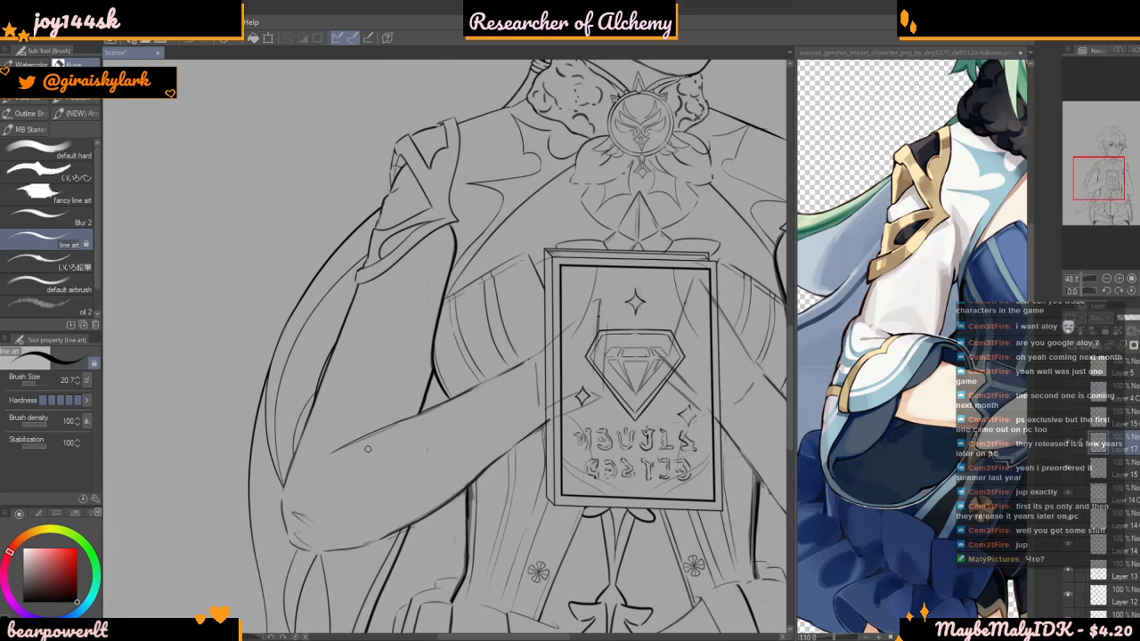
pyautogui.scroll(-2, 469, 421)
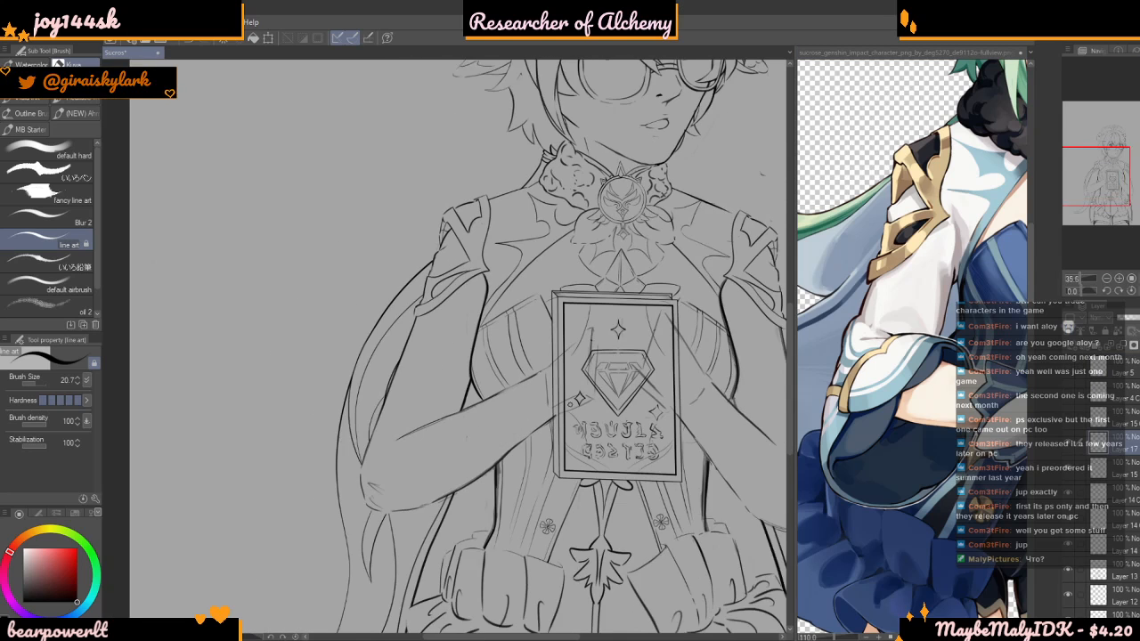
pyautogui.scroll(2, 468, 421)
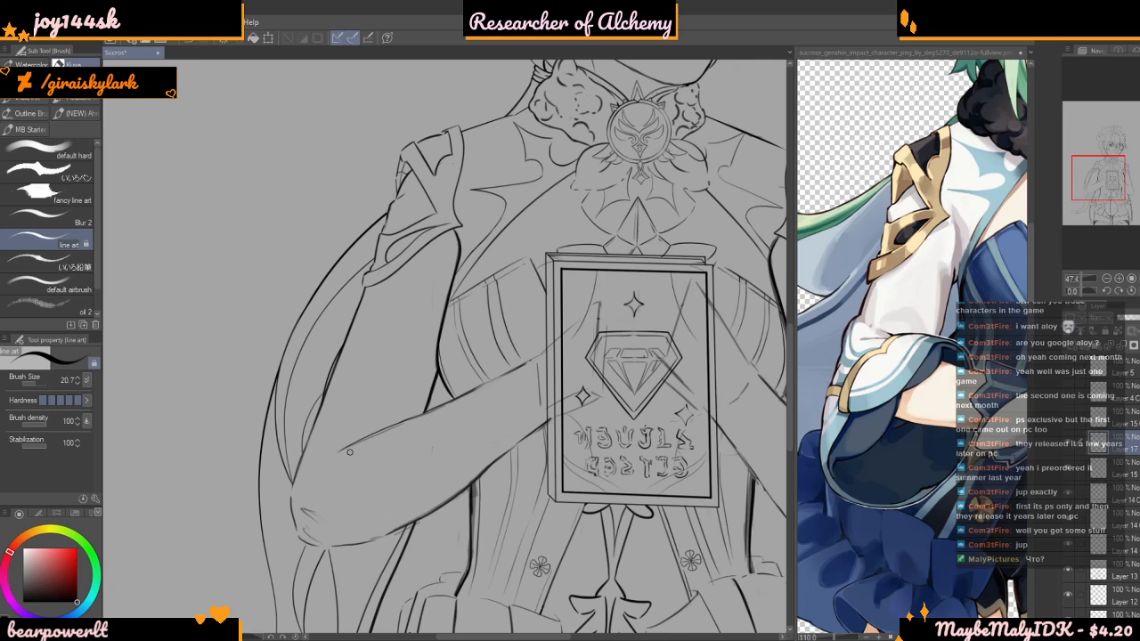
pyautogui.moveTo(347, 469); pyautogui.dragTo(415, 449)
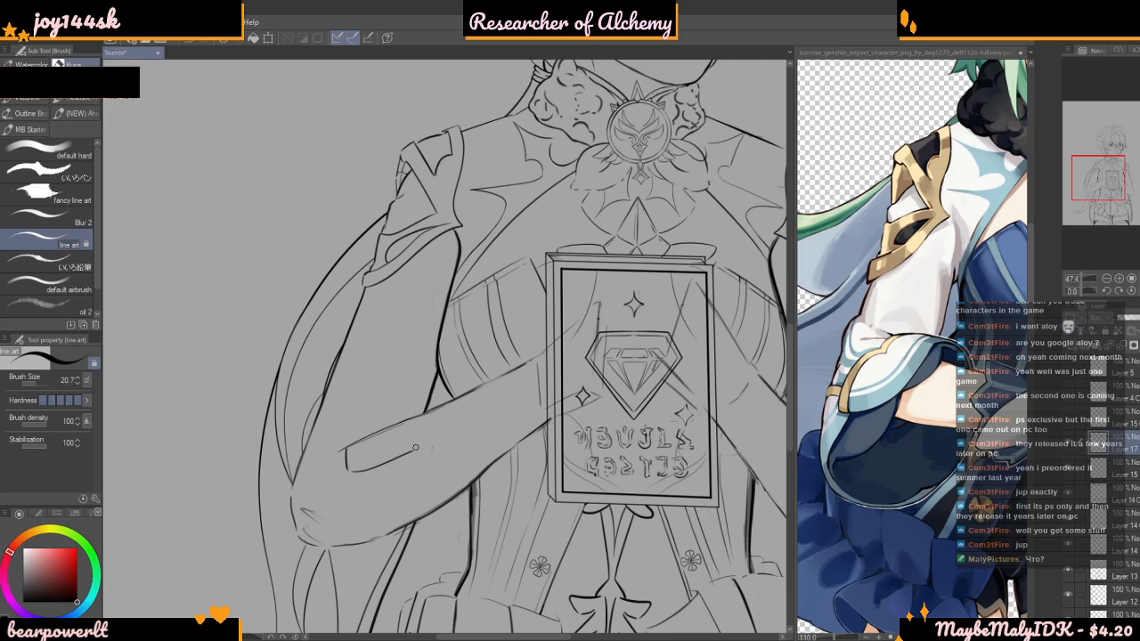
pyautogui.scroll(-2, 410, 253)
pyautogui.scroll(4, 391, 477)
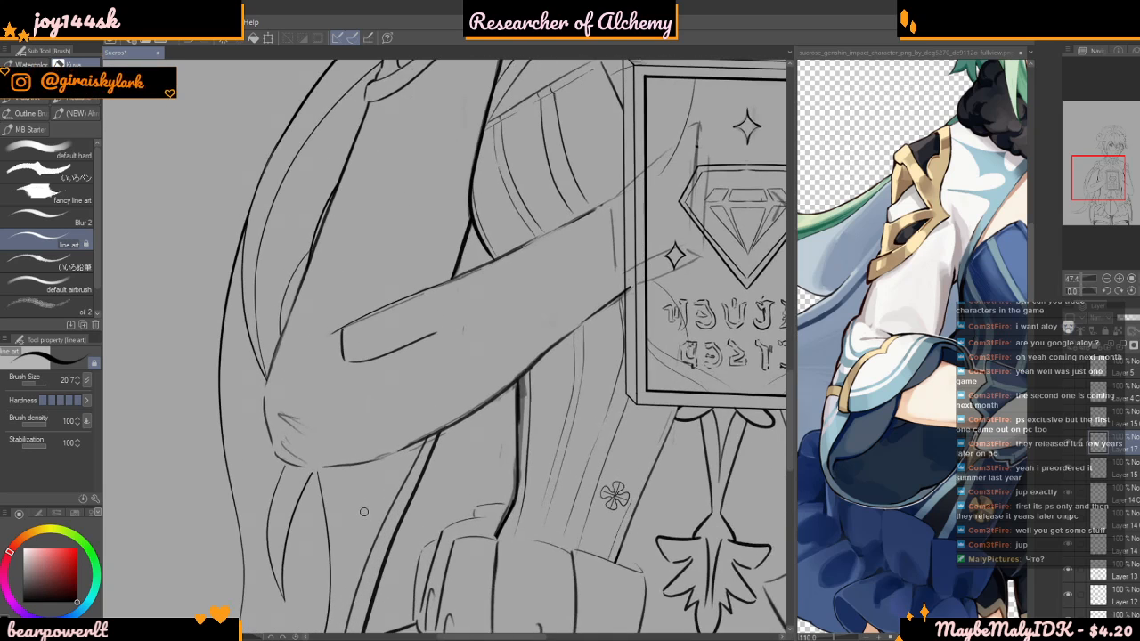
pyautogui.scroll(1, 363, 513)
pyautogui.scroll(2, 364, 512)
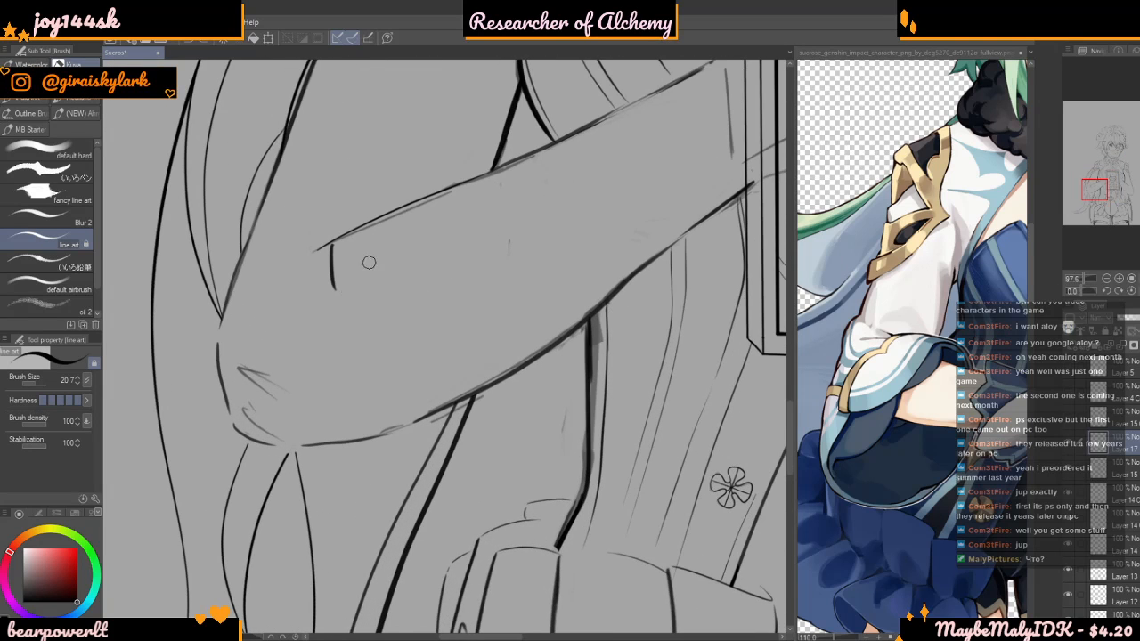
# Draw the cuff trim's curved lower edge across the forearm to the elbow crease, and a thinner trim line parallel to it
pyautogui.moveTo(349, 287)
pyautogui.mouseDown()
pyautogui.moveTo(435, 223)
pyautogui.moveTo(456, 179)
pyautogui.mouseUp()
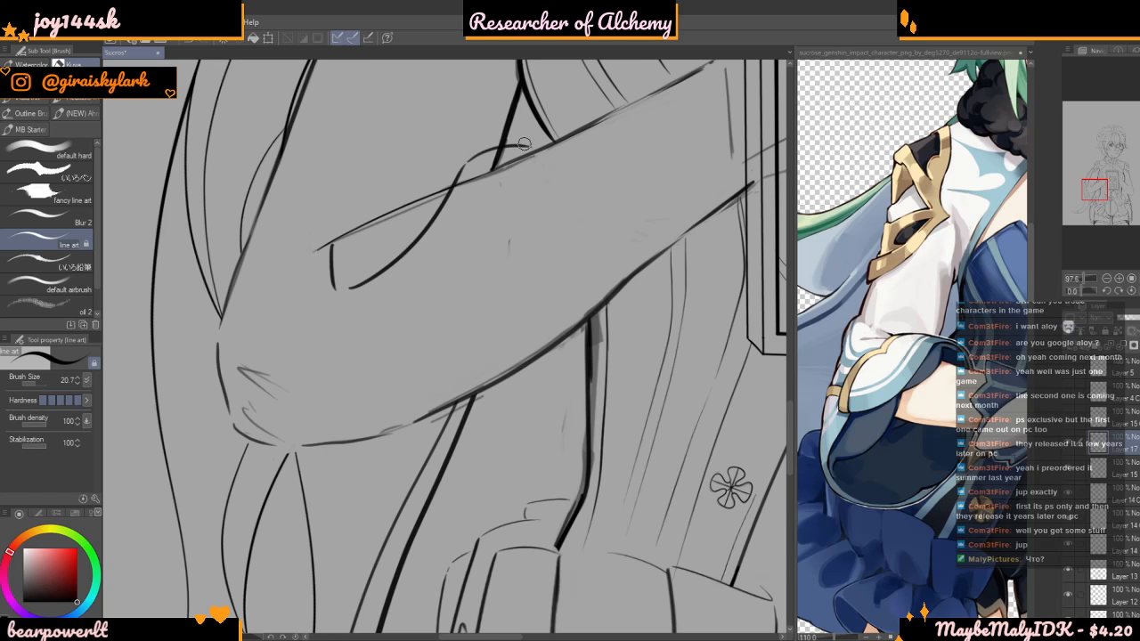
pyautogui.scroll(-3, 472, 304)
pyautogui.scroll(3, 465, 186)
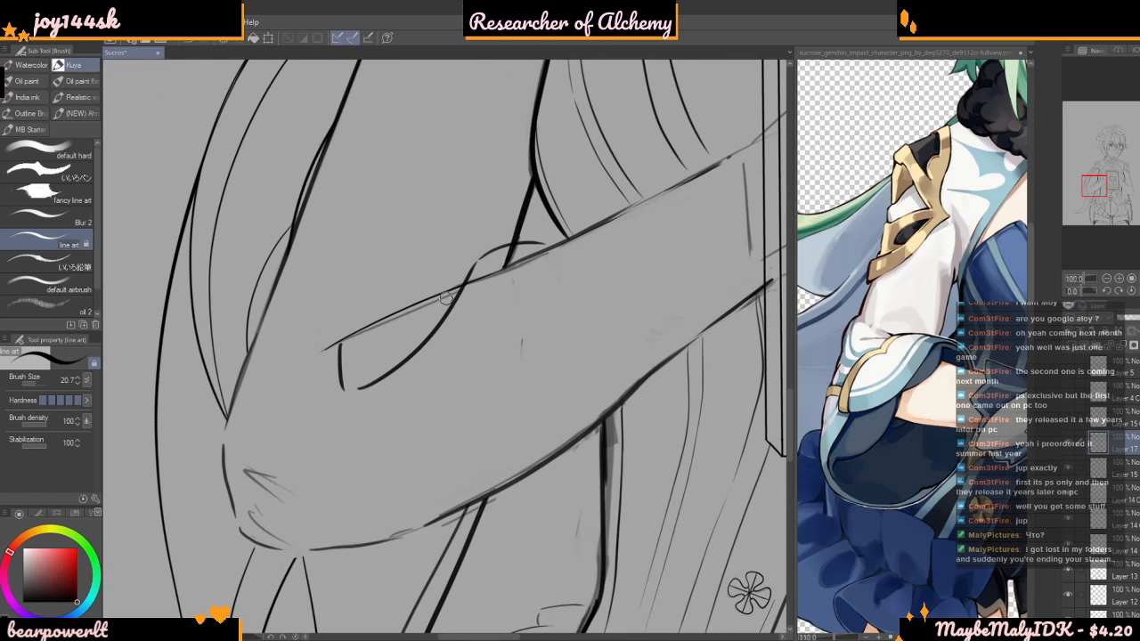
pyautogui.moveTo(337, 352); pyautogui.dragTo(428, 263)
pyautogui.hotkey('ctrl', 'z')
pyautogui.scroll(1, 365, 347)
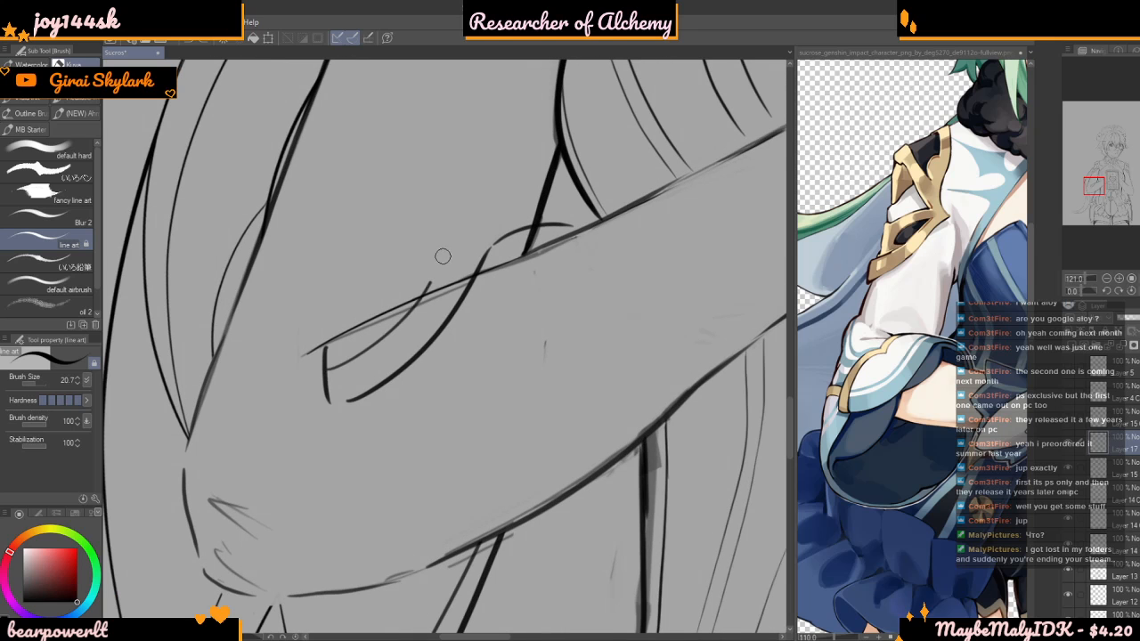
pyautogui.scroll(1, 477, 272)
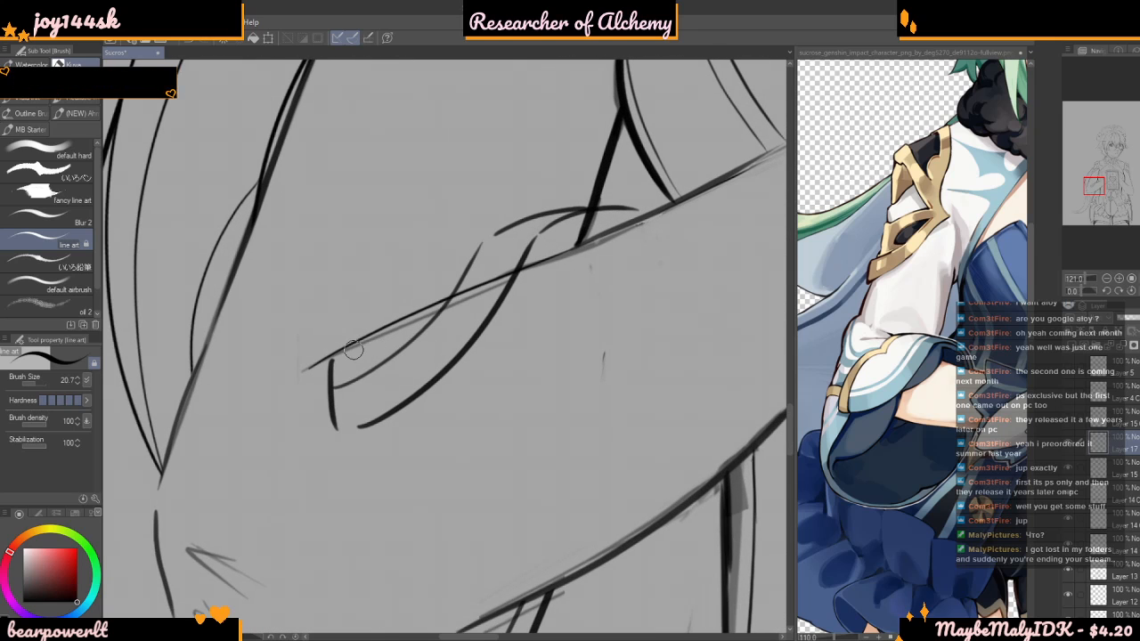
# Draw the trim's thick upper curve from the cuff's short end edge up past the forearm line, redrawing it until it flows smoothly
pyautogui.moveTo(331, 363); pyautogui.dragTo(389, 324)
pyautogui.moveTo(418, 289); pyautogui.dragTo(448, 242)
pyautogui.hotkey('ctrl', 'z')
pyautogui.moveTo(336, 370)
pyautogui.mouseDown()
pyautogui.moveTo(407, 311)
pyautogui.moveTo(453, 247)
pyautogui.mouseUp()
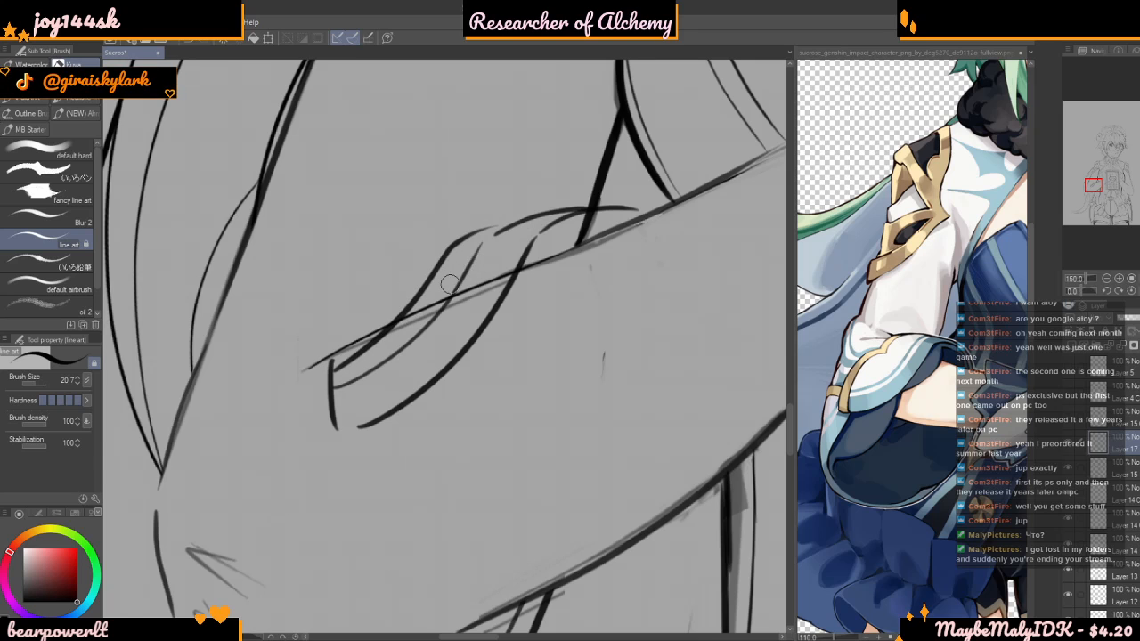
pyautogui.scroll(1, 419, 272)
pyautogui.hotkey('ctrl', 'z')
pyautogui.moveTo(301, 395)
pyautogui.mouseDown()
pyautogui.moveTo(431, 297)
pyautogui.moveTo(477, 222)
pyautogui.moveTo(506, 207)
pyautogui.mouseUp()
pyautogui.scroll(-2, 472, 267)
pyautogui.scroll(2, 350, 352)
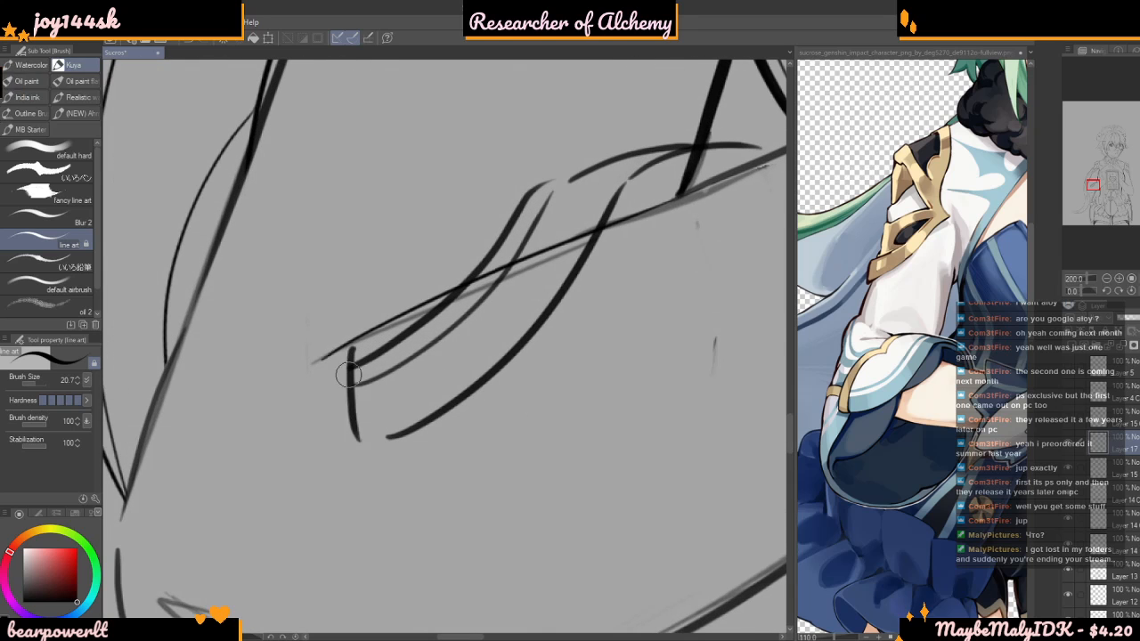
# Draw the cuff's outer outline as two rounded lobes arching over the trim, from the short end edge toward the elbow crease
pyautogui.moveTo(365, 441)
pyautogui.mouseDown()
pyautogui.moveTo(322, 437)
pyautogui.moveTo(319, 422)
pyautogui.moveTo(325, 435)
pyautogui.moveTo(328, 347)
pyautogui.moveTo(387, 258)
pyautogui.mouseUp()
pyautogui.hotkey('ctrl', 'z')
pyautogui.moveTo(327, 438)
pyautogui.mouseDown()
pyautogui.moveTo(315, 363)
pyautogui.moveTo(337, 254)
pyautogui.mouseUp()
pyautogui.hotkey('ctrl', 'z')
pyautogui.moveTo(326, 442)
pyautogui.mouseDown()
pyautogui.moveTo(318, 372)
pyautogui.moveTo(342, 264)
pyautogui.moveTo(371, 235)
pyautogui.moveTo(443, 206)
pyautogui.moveTo(458, 159)
pyautogui.moveTo(520, 120)
pyautogui.moveTo(602, 143)
pyautogui.mouseUp()
pyautogui.hotkey('ctrl', 'z')
pyautogui.moveTo(444, 205)
pyautogui.mouseDown()
pyautogui.moveTo(517, 138)
pyautogui.moveTo(608, 157)
pyautogui.mouseUp()
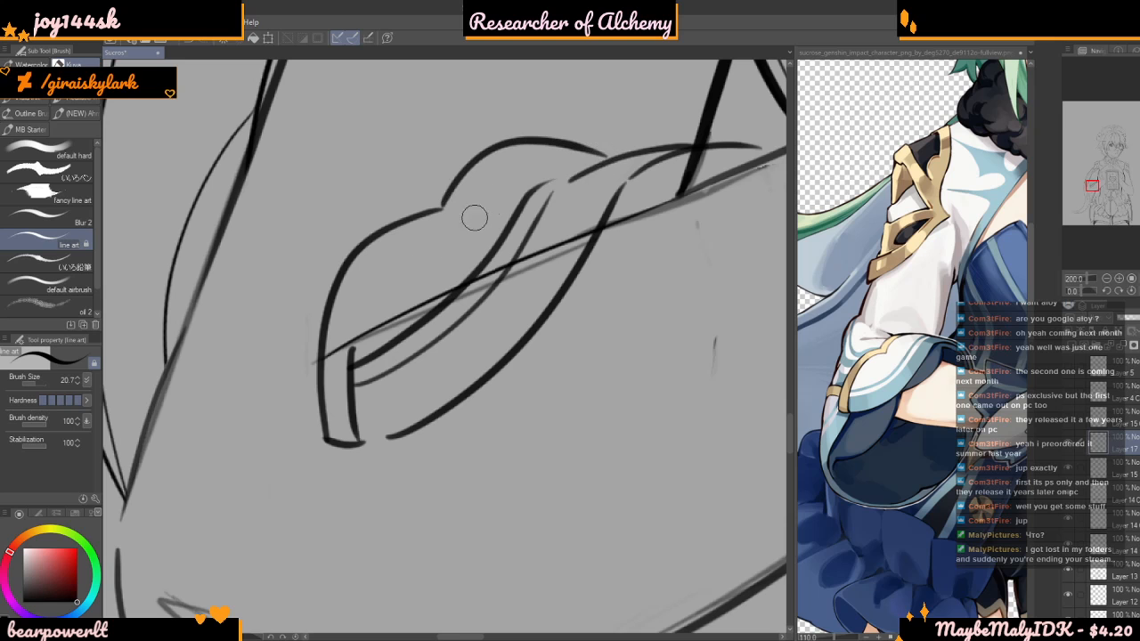
# Add a parallel inner line inside the cuff's lobed outline and a thin fabric fold on the sleeve above it
pyautogui.moveTo(351, 379)
pyautogui.mouseDown()
pyautogui.moveTo(366, 306)
pyautogui.moveTo(435, 235)
pyautogui.moveTo(459, 228)
pyautogui.moveTo(494, 180)
pyautogui.moveTo(577, 167)
pyautogui.mouseUp()
pyautogui.scroll(-3, 489, 356)
pyautogui.scroll(2, 481, 254)
pyautogui.scroll(1, 510, 304)
pyautogui.moveTo(510, 309); pyautogui.dragTo(419, 318)
pyautogui.hotkey('ctrl', 'z')
pyautogui.moveTo(510, 310); pyautogui.dragTo(419, 338)
pyautogui.scroll(-5, 411, 302)
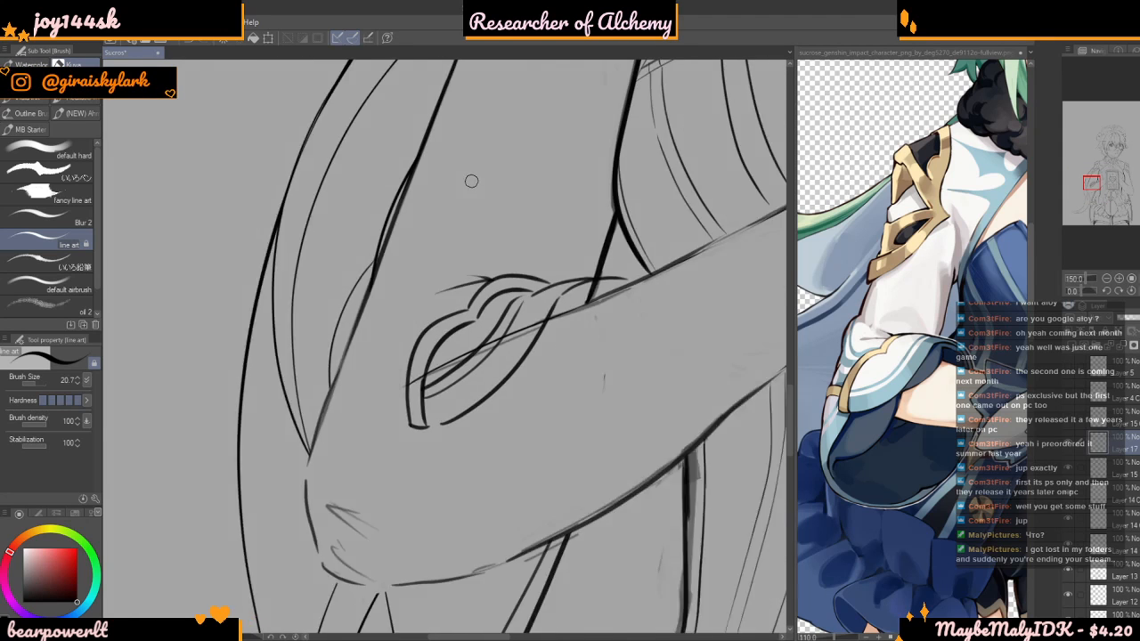
# Draw the cuff's thin inner edge down onto the forearm and a curved sleeve line around the elbow to the arm's underside
pyautogui.scroll(3, 526, 278)
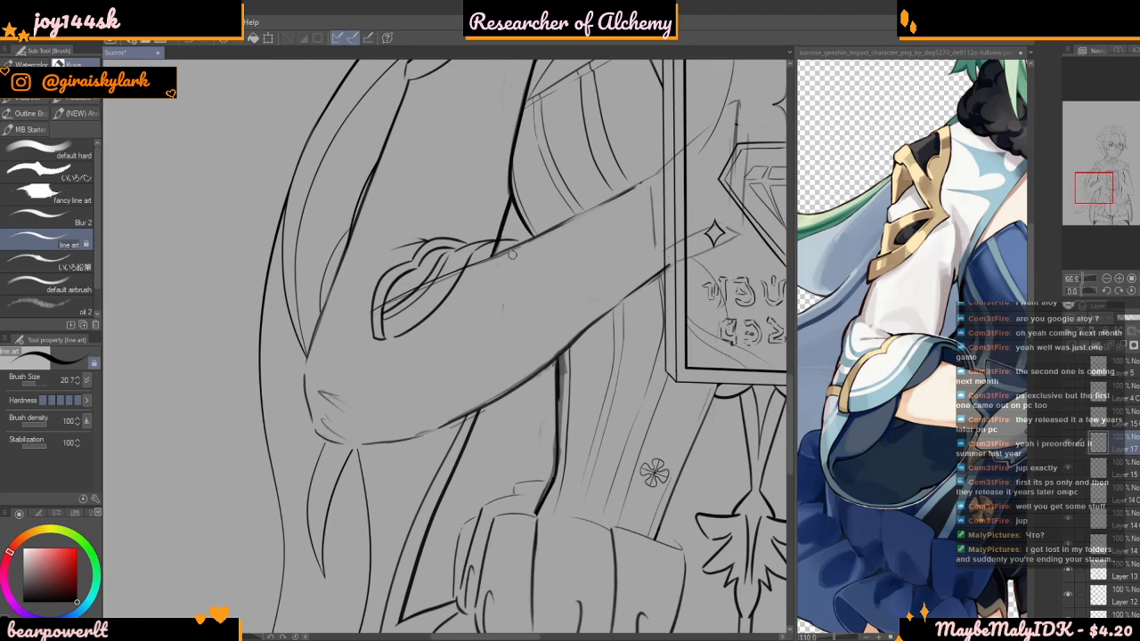
pyautogui.moveTo(488, 255)
pyautogui.mouseDown()
pyautogui.moveTo(474, 315)
pyautogui.moveTo(415, 332)
pyautogui.mouseUp()
pyautogui.scroll(-1, 407, 354)
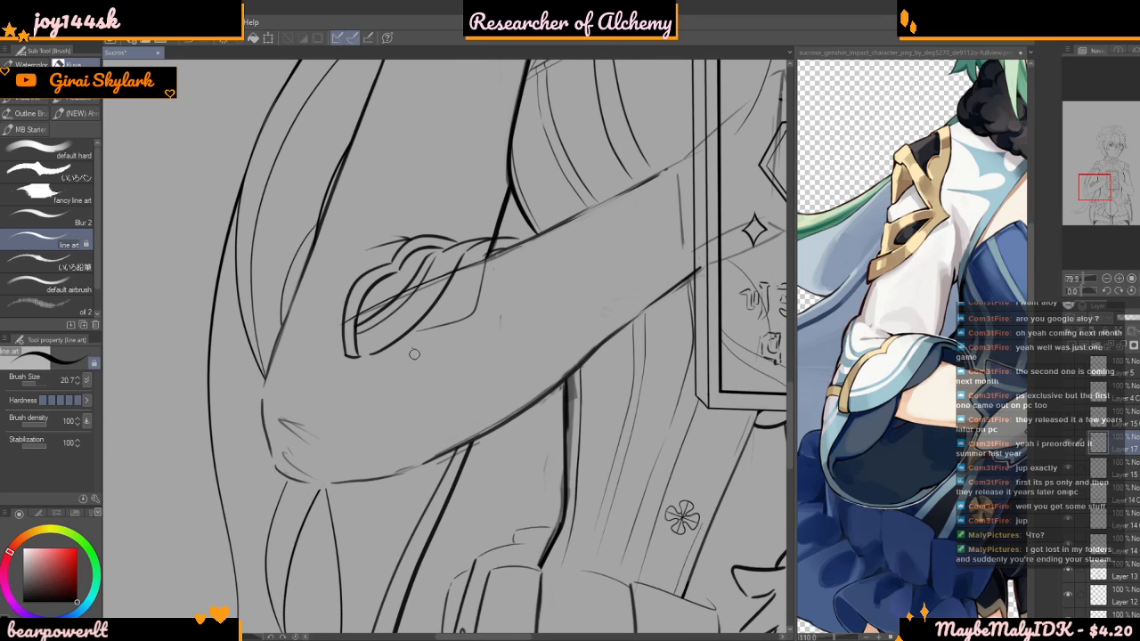
pyautogui.scroll(-4, 380, 476)
pyautogui.scroll(2, 380, 477)
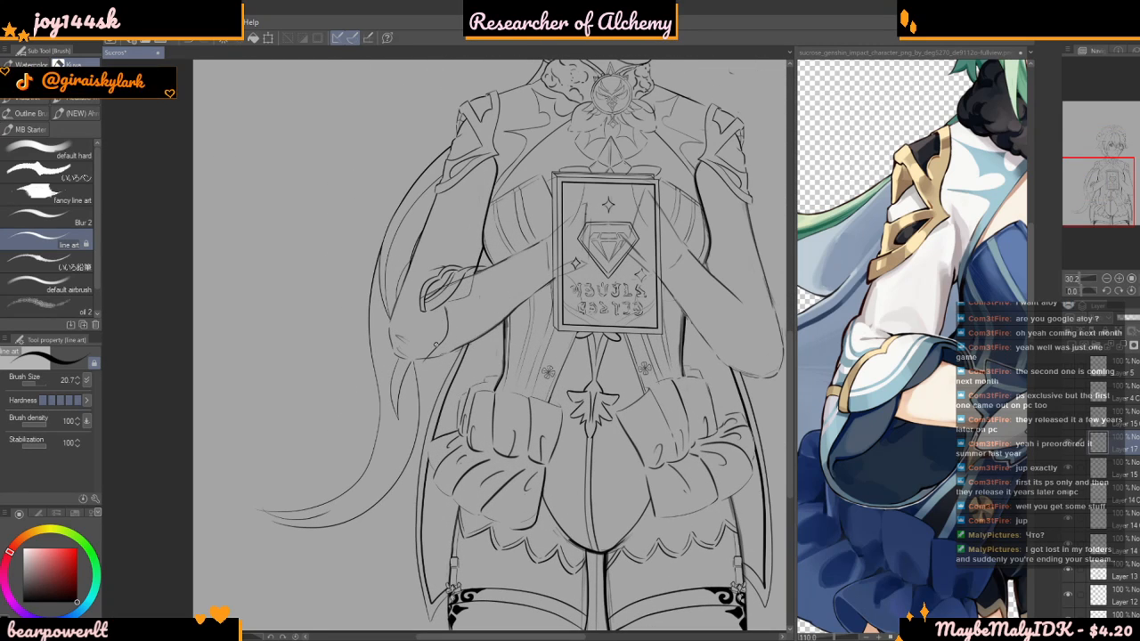
# Inspect the new sleeve cuff and elbow lines at several magnifications against the rest of the figure
pyautogui.scroll(2, 456, 530)
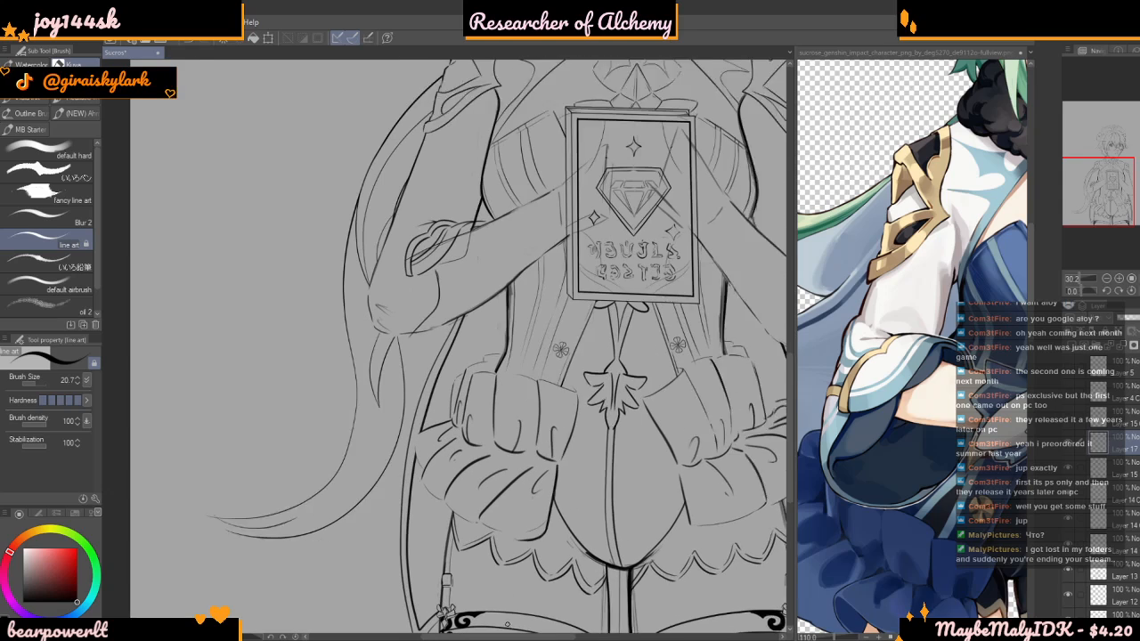
pyautogui.scroll(5, 410, 278)
pyautogui.scroll(-6, 411, 270)
pyautogui.scroll(3, 409, 267)
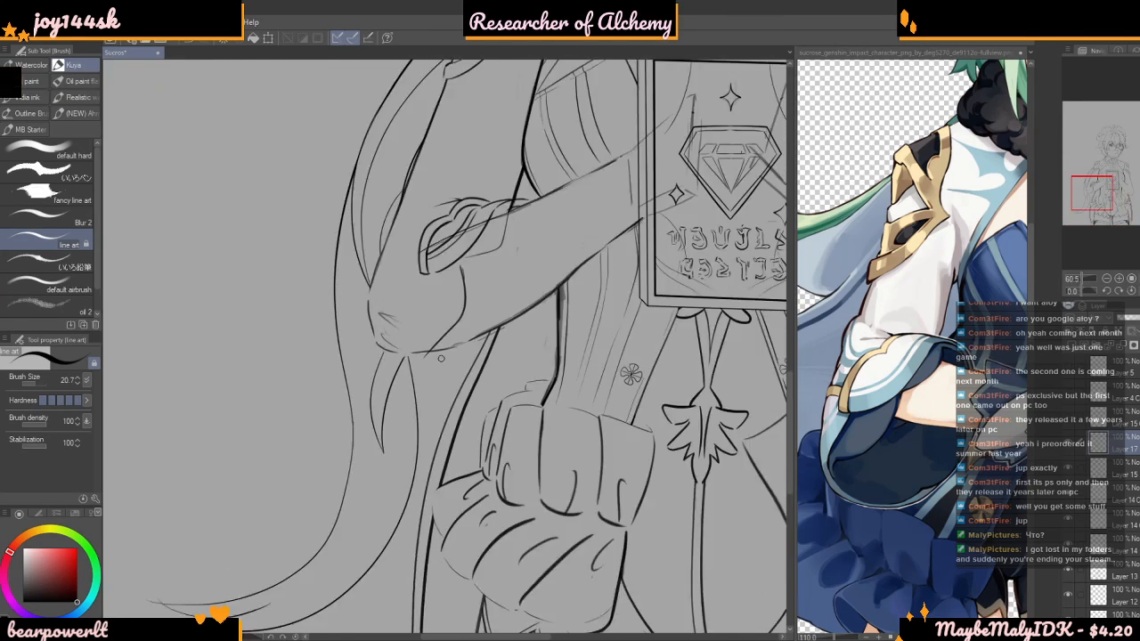
pyautogui.scroll(-6, 410, 267)
pyautogui.scroll(5, 515, 292)
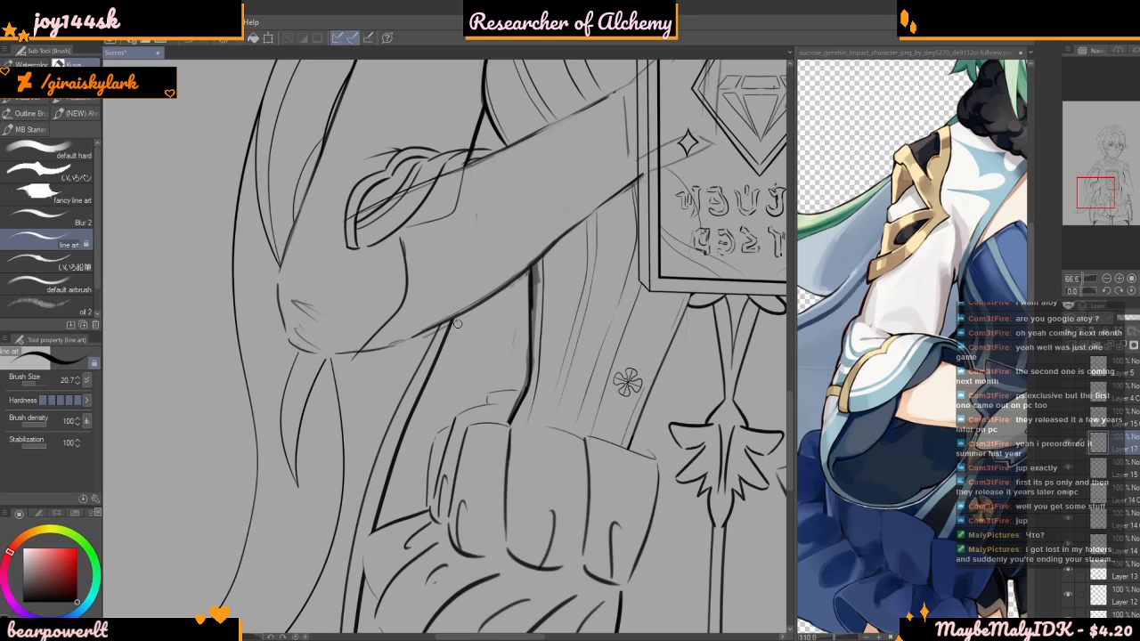
pyautogui.scroll(1, 457, 323)
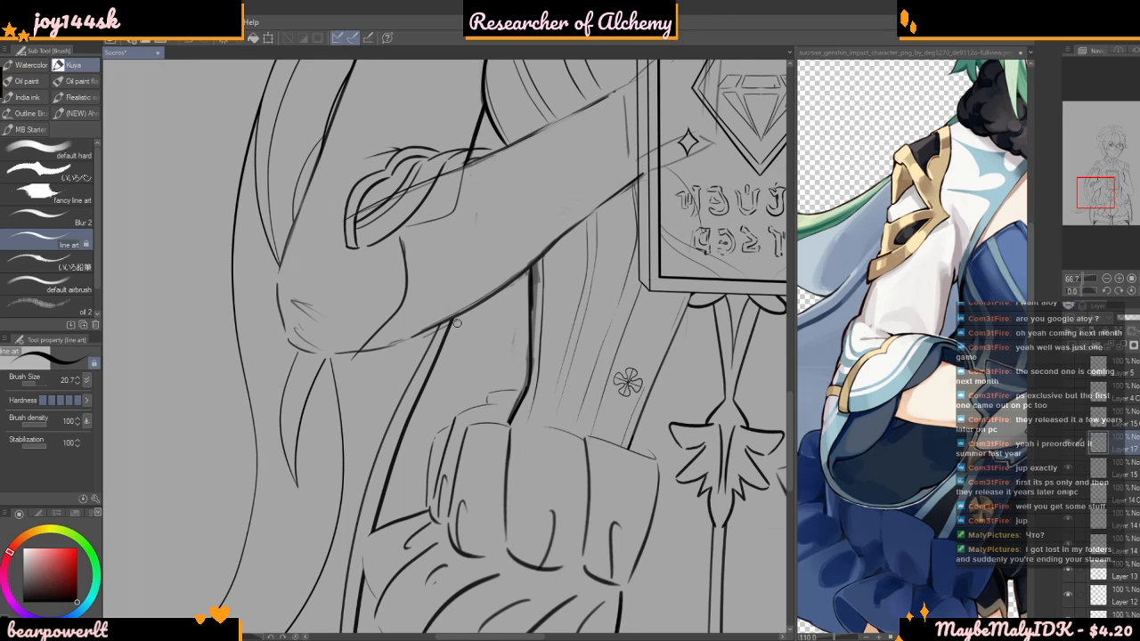
pyautogui.scroll(-1, 457, 324)
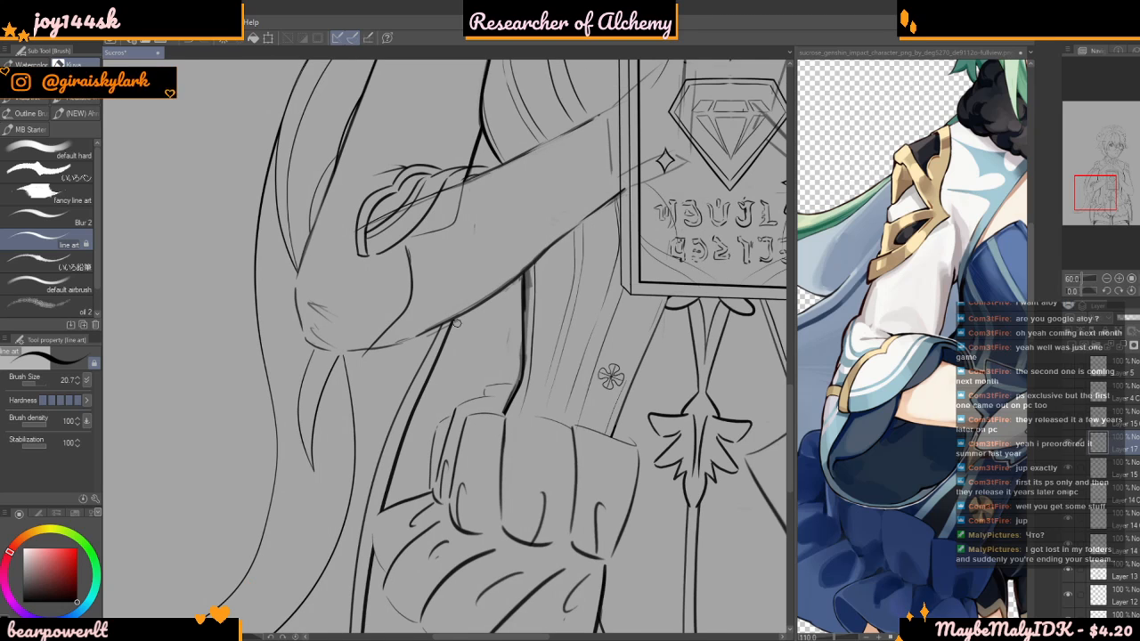
pyautogui.scroll(1, 457, 323)
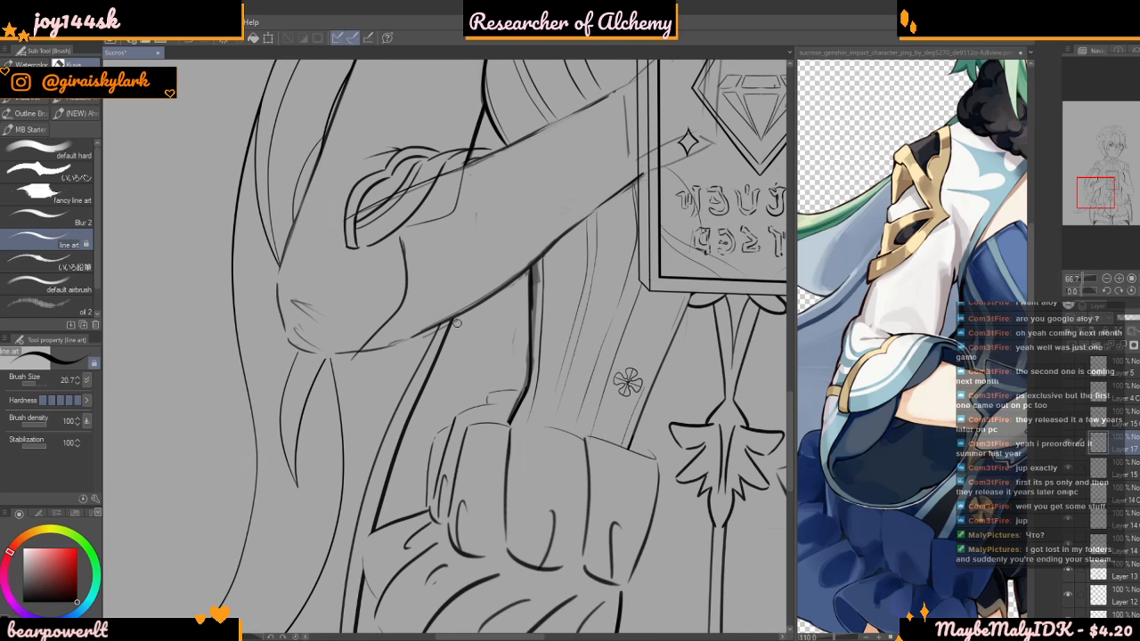
pyautogui.scroll(-1, 457, 323)
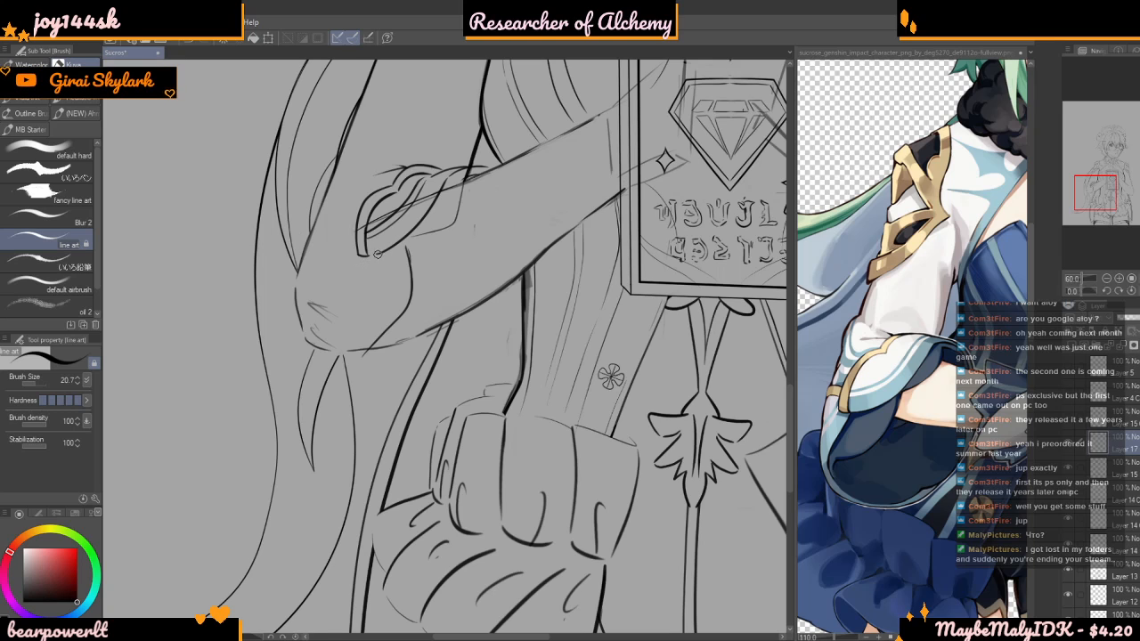
# Draw a thin sleeve line from the cuff's short end edge down to the underside of the elbow
pyautogui.scroll(1, 386, 250)
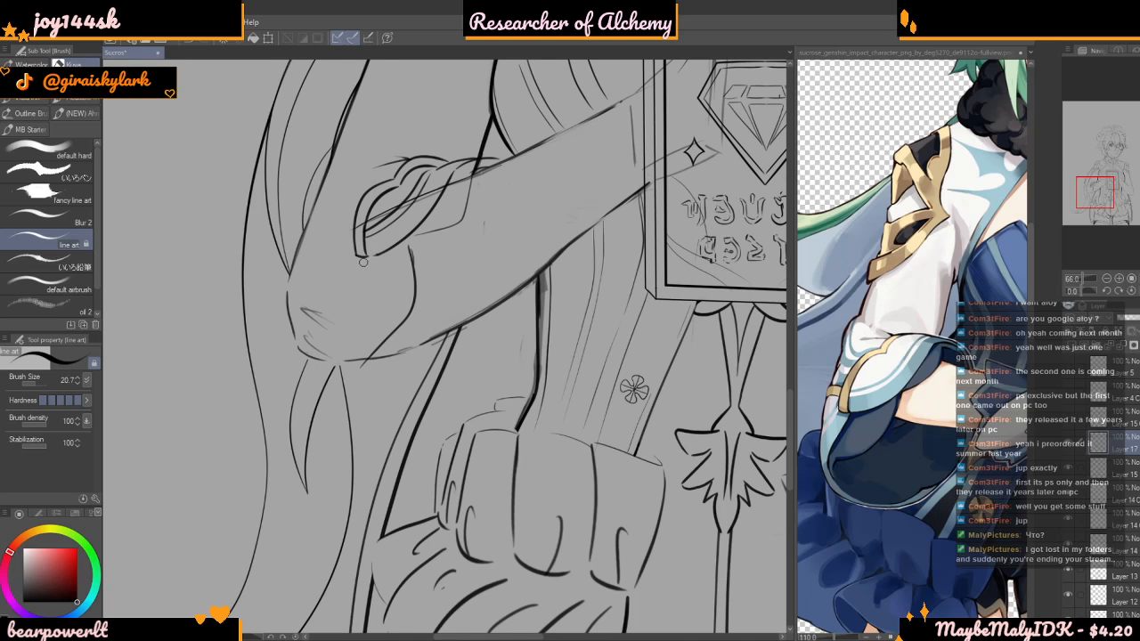
pyautogui.scroll(-1, 369, 256)
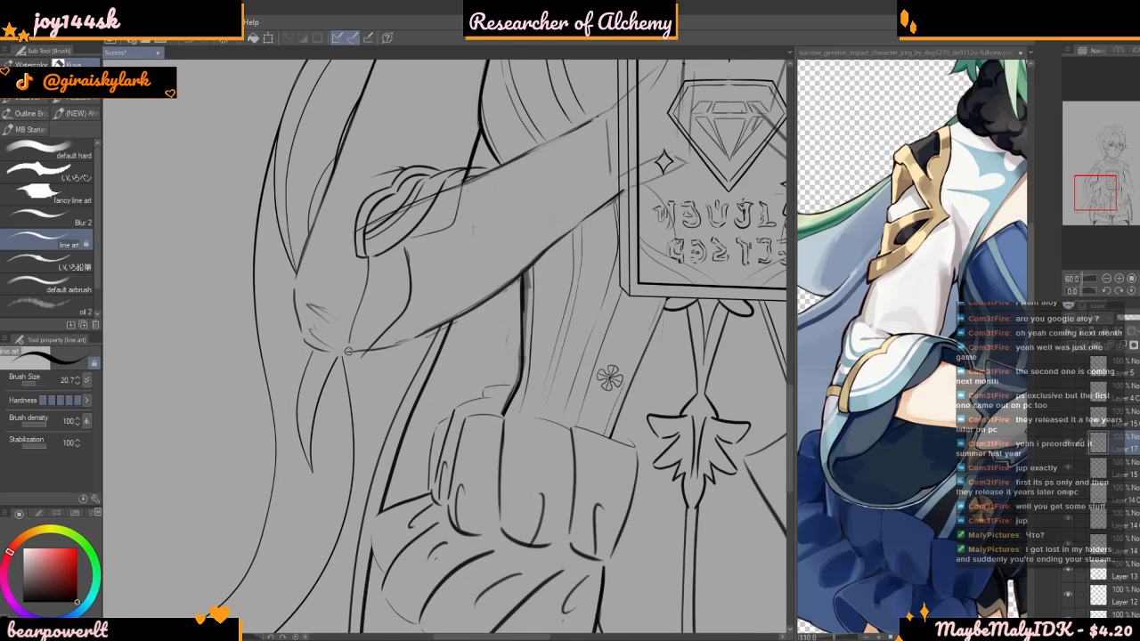
pyautogui.scroll(4, 355, 293)
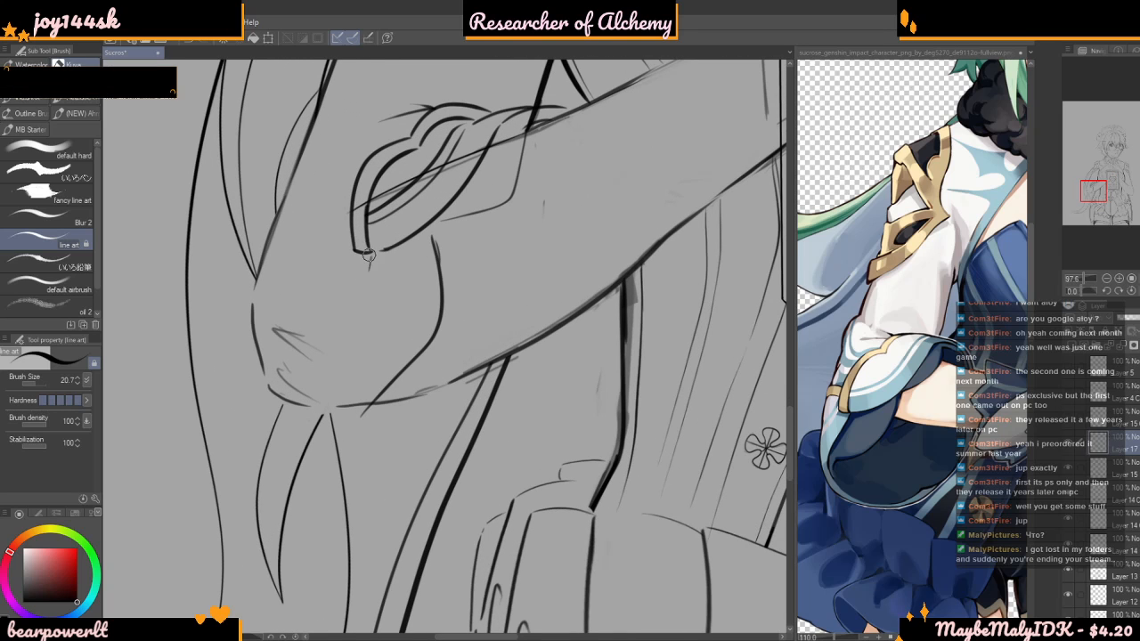
pyautogui.moveTo(371, 258); pyautogui.dragTo(347, 329)
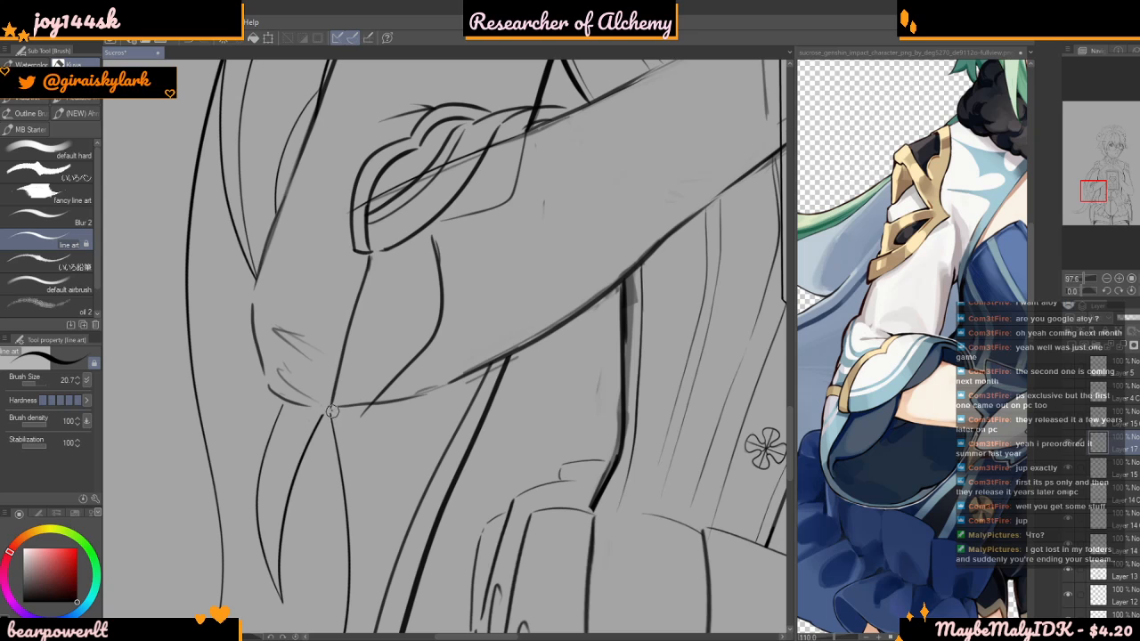
# Draw a rounded hanging sleeve curve beneath the forearm, redoing the stroke until its loop fits below the elbow
pyautogui.moveTo(333, 410); pyautogui.dragTo(453, 443)
pyautogui.hotkey('ctrl', 'z')
pyautogui.moveTo(372, 445)
pyautogui.mouseDown()
pyautogui.moveTo(433, 446)
pyautogui.moveTo(486, 407)
pyautogui.mouseUp()
pyautogui.hotkey('ctrl', 'z')
pyautogui.moveTo(365, 441)
pyautogui.mouseDown()
pyautogui.moveTo(408, 453)
pyautogui.moveTo(502, 380)
pyautogui.mouseUp()
pyautogui.hotkey('ctrl', 'z')
pyautogui.moveTo(349, 449)
pyautogui.mouseDown()
pyautogui.moveTo(382, 453)
pyautogui.moveTo(492, 383)
pyautogui.mouseUp()
pyautogui.scroll(-3, 449, 415)
pyautogui.scroll(-5, 449, 415)
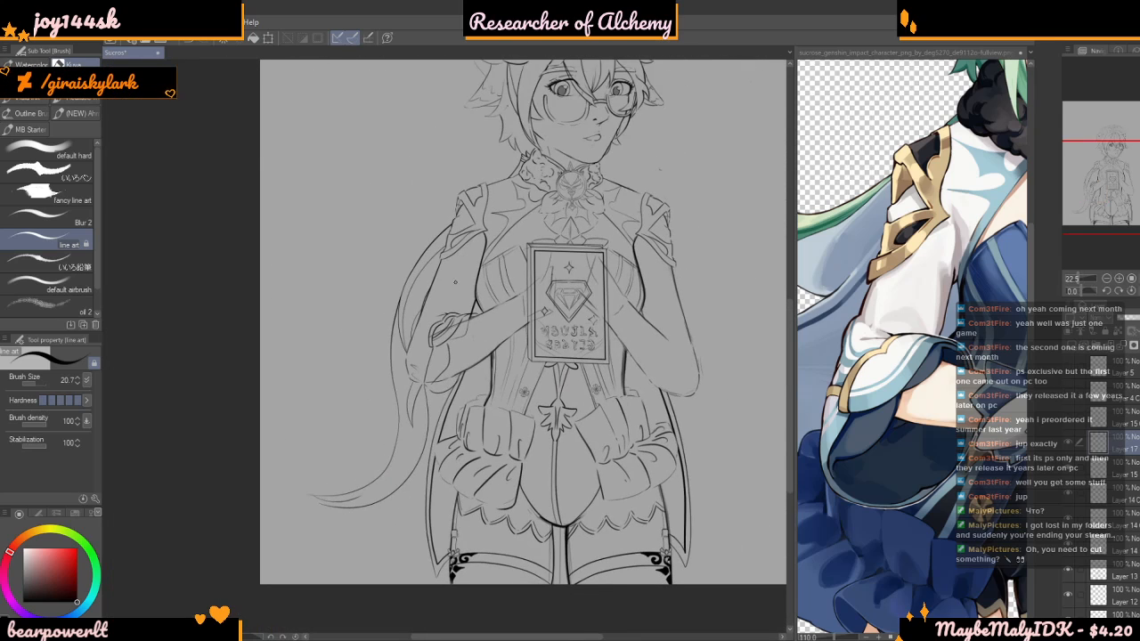
pyautogui.scroll(6, 449, 307)
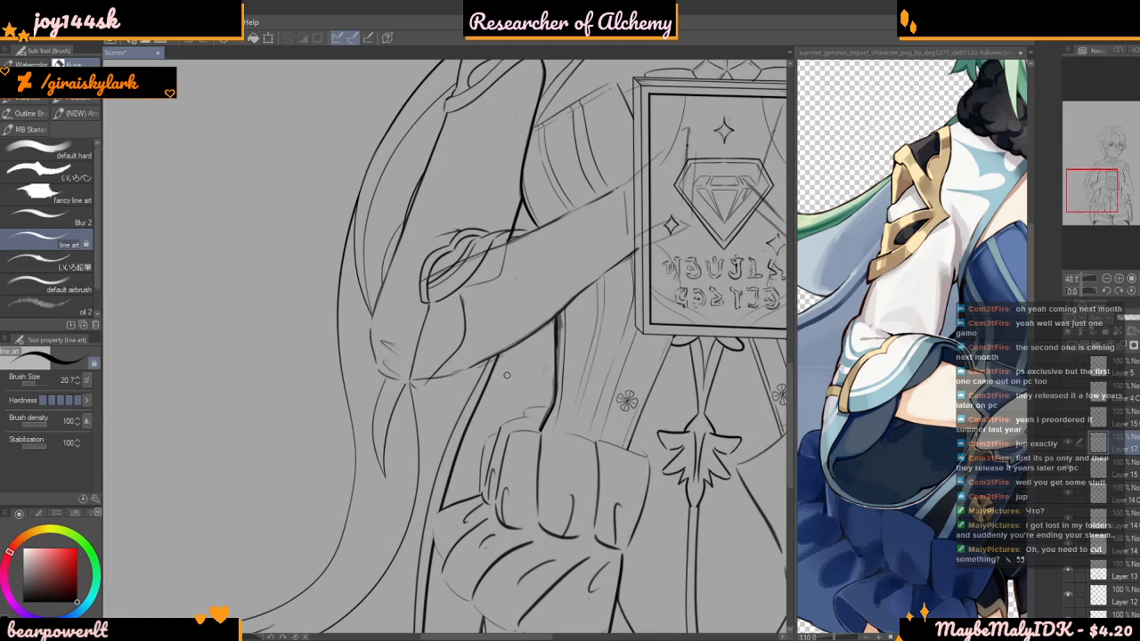
pyautogui.scroll(-1, 522, 347)
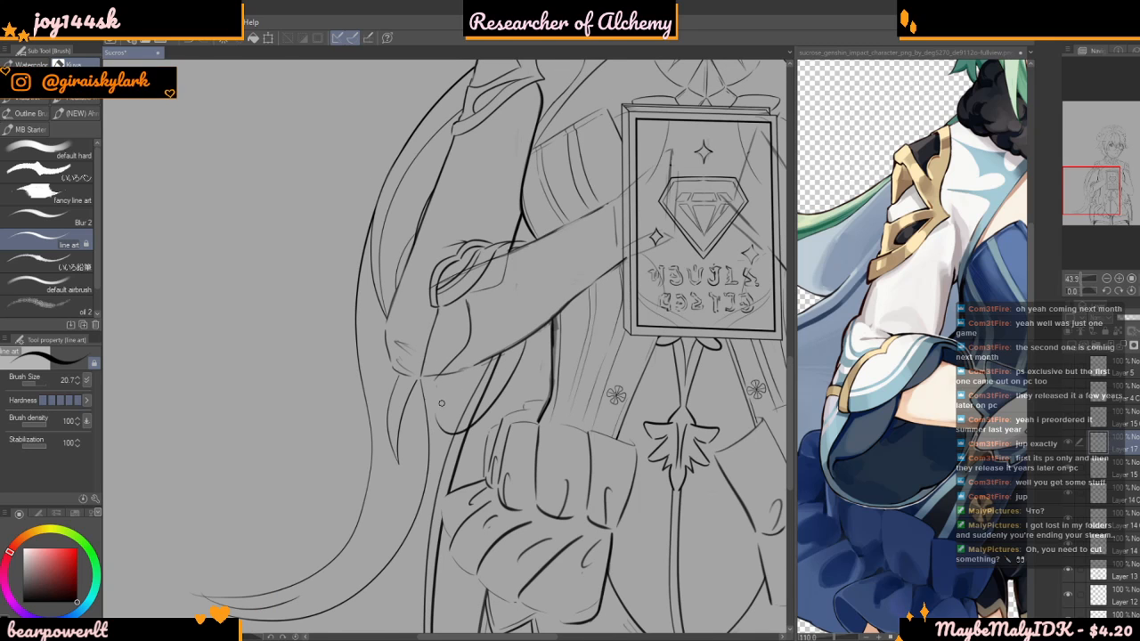
# Examine the hanging sleeve curve close up and against the rest of the outfit
pyautogui.scroll(-4, 439, 408)
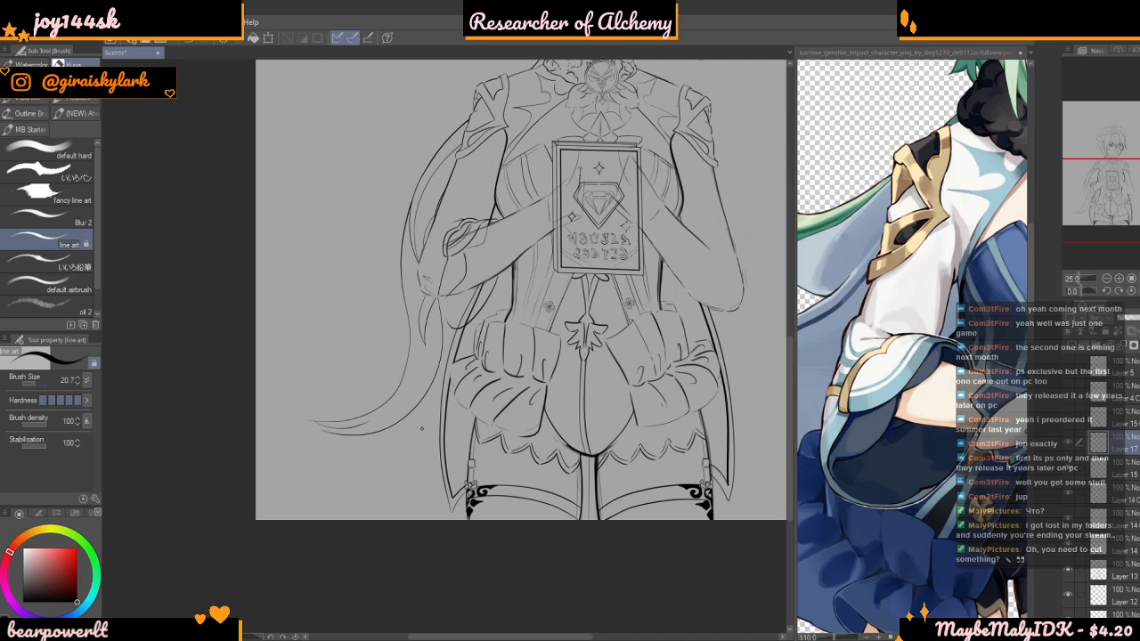
pyautogui.scroll(7, 465, 293)
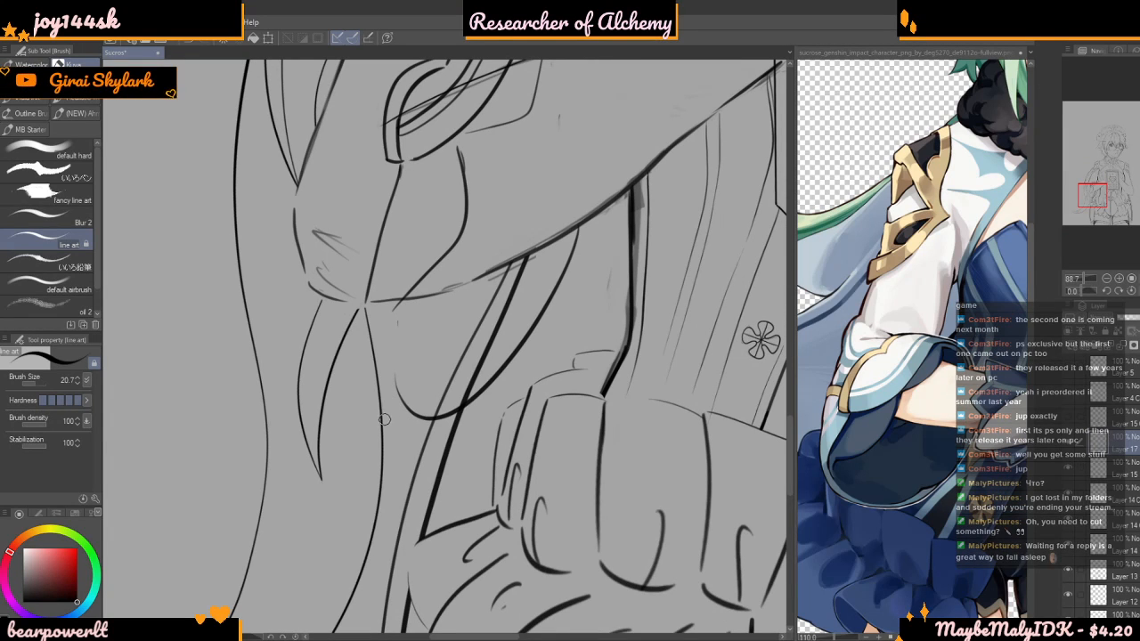
pyautogui.scroll(-3, 432, 317)
pyautogui.scroll(-3, 426, 316)
pyautogui.scroll(2, 411, 318)
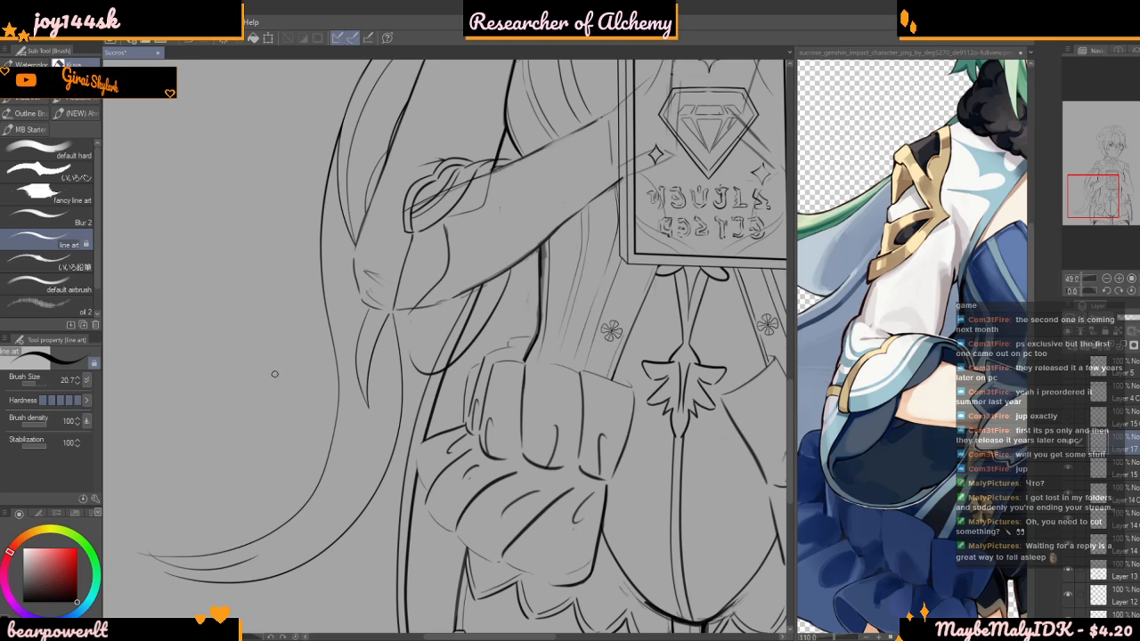
pyautogui.scroll(3, 556, 282)
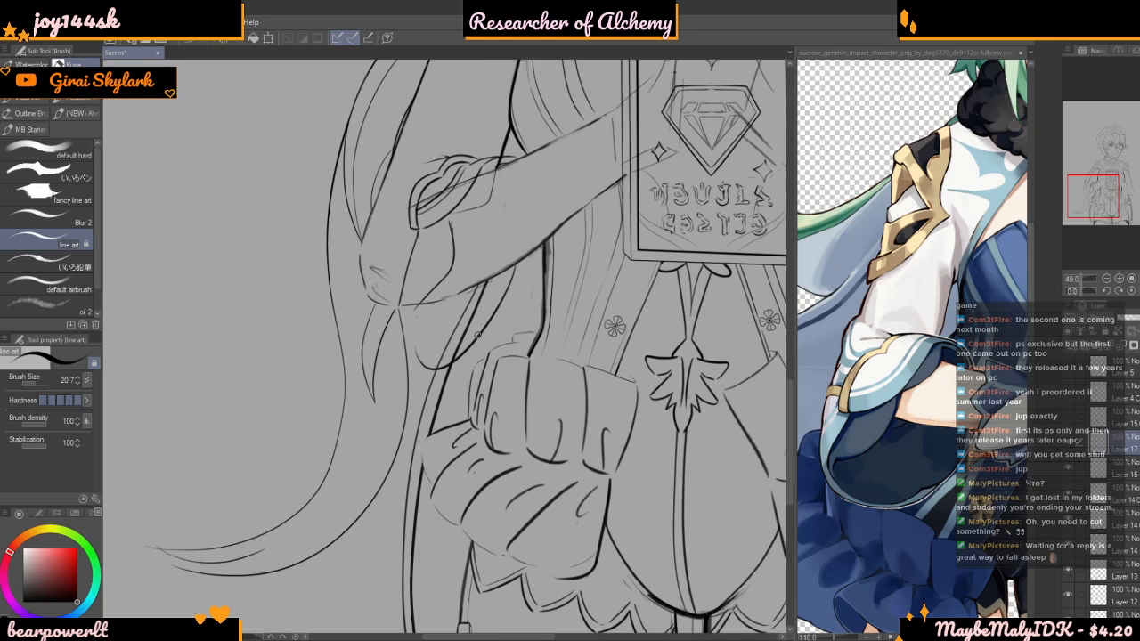
pyautogui.scroll(2, 547, 235)
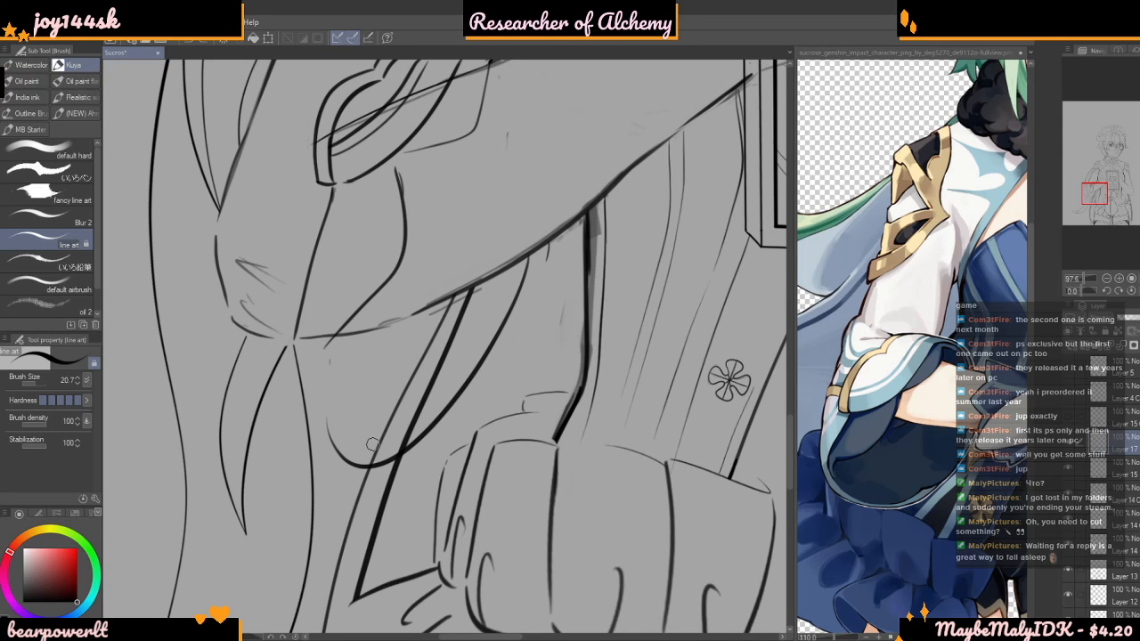
pyautogui.scroll(-1, 597, 236)
pyautogui.scroll(-3, 597, 236)
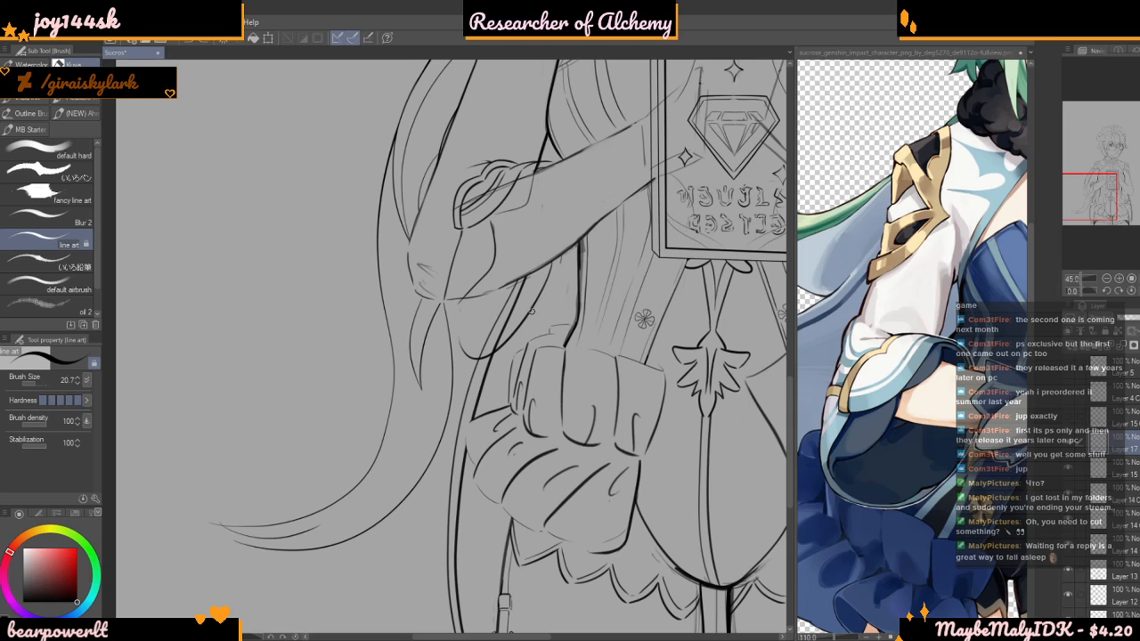
pyautogui.scroll(6, 461, 284)
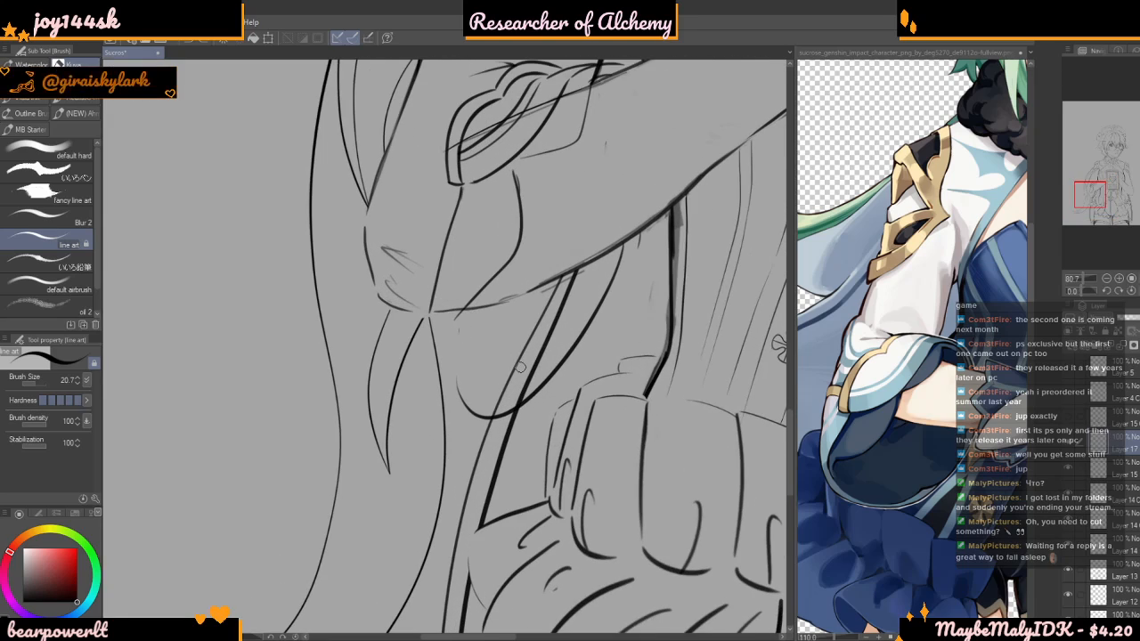
pyautogui.scroll(-7, 458, 337)
pyautogui.scroll(5, 463, 283)
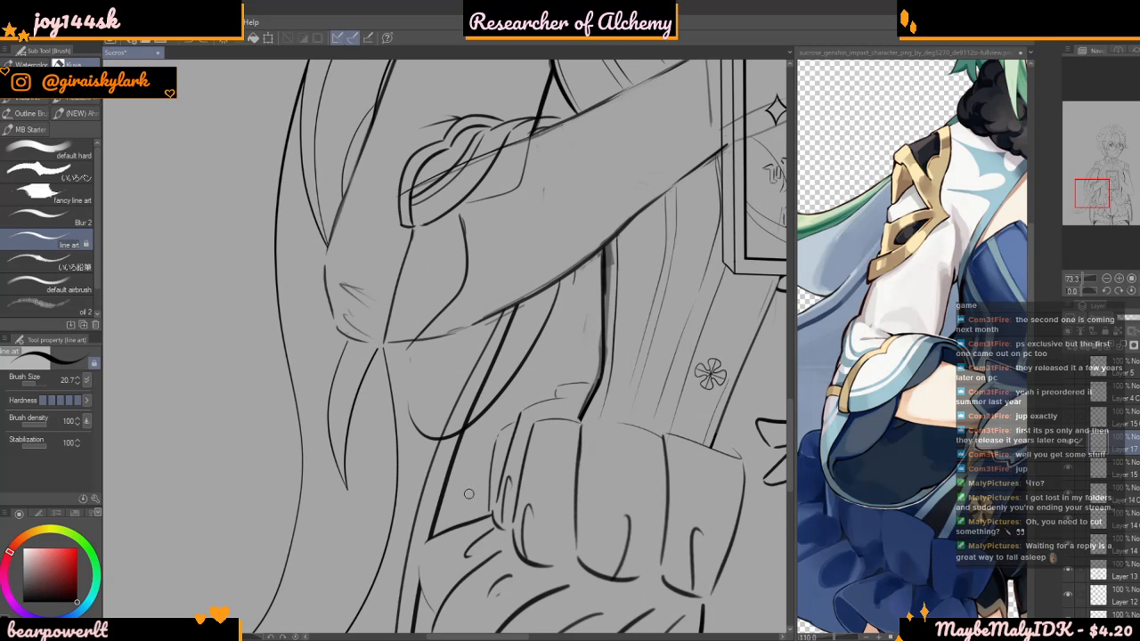
pyautogui.scroll(-3, 314, 352)
pyautogui.scroll(2, 349, 296)
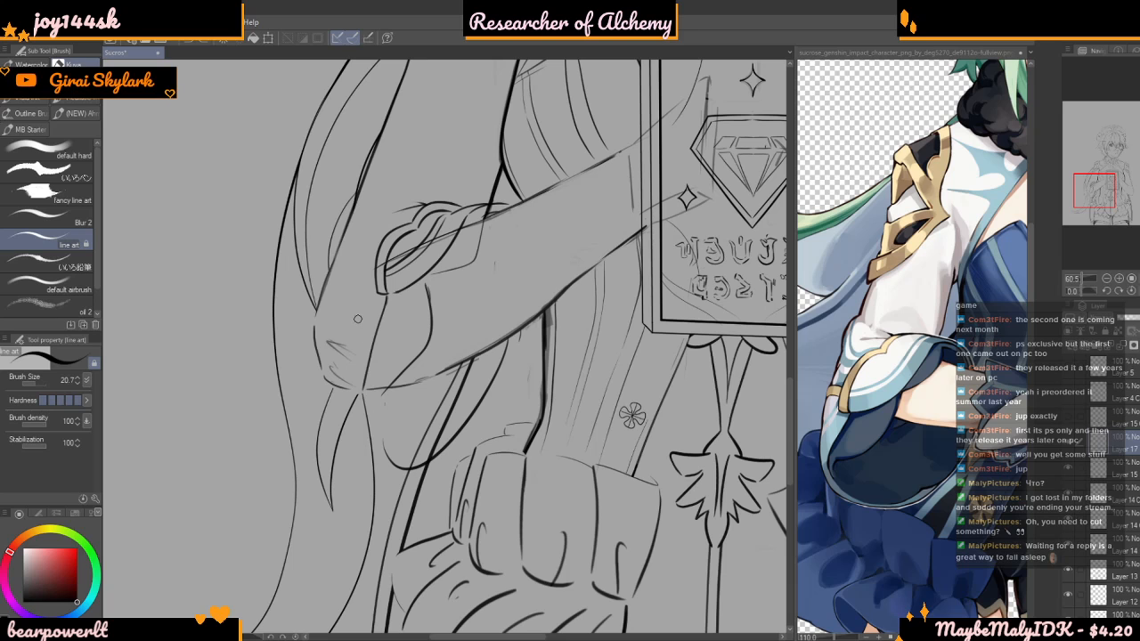
pyautogui.scroll(-2, 359, 309)
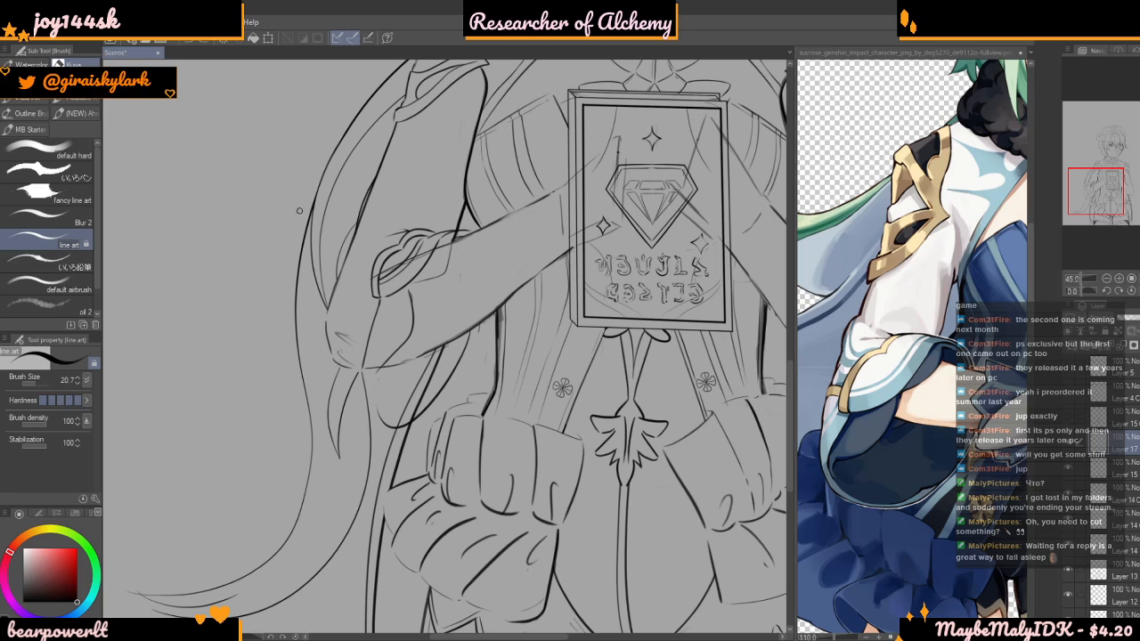
pyautogui.scroll(3, 383, 253)
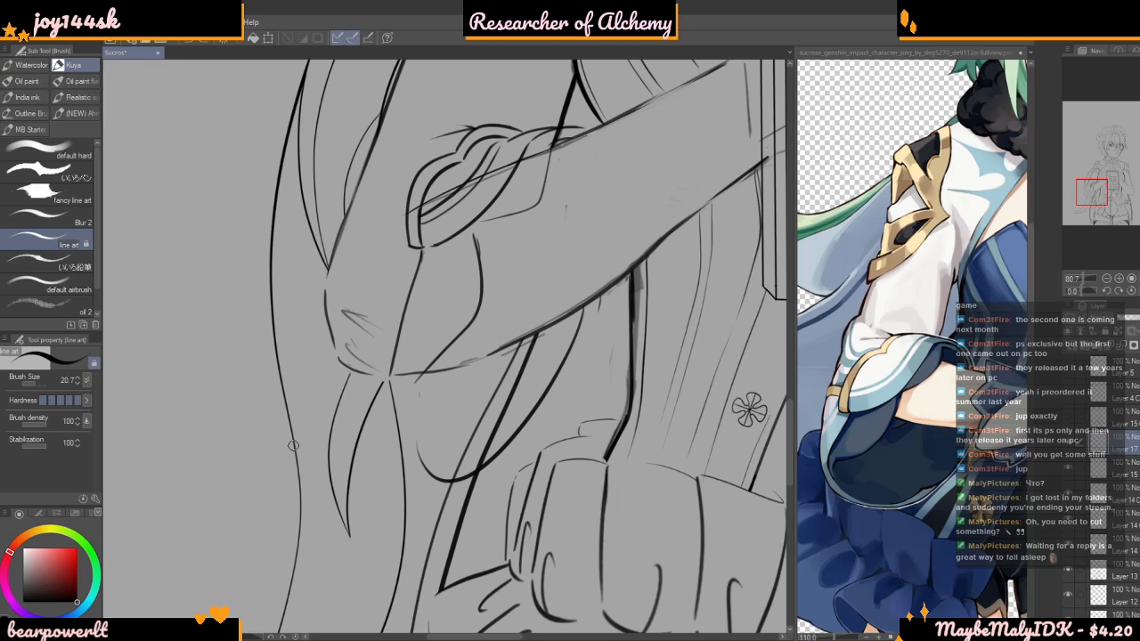
pyautogui.scroll(-3, 422, 316)
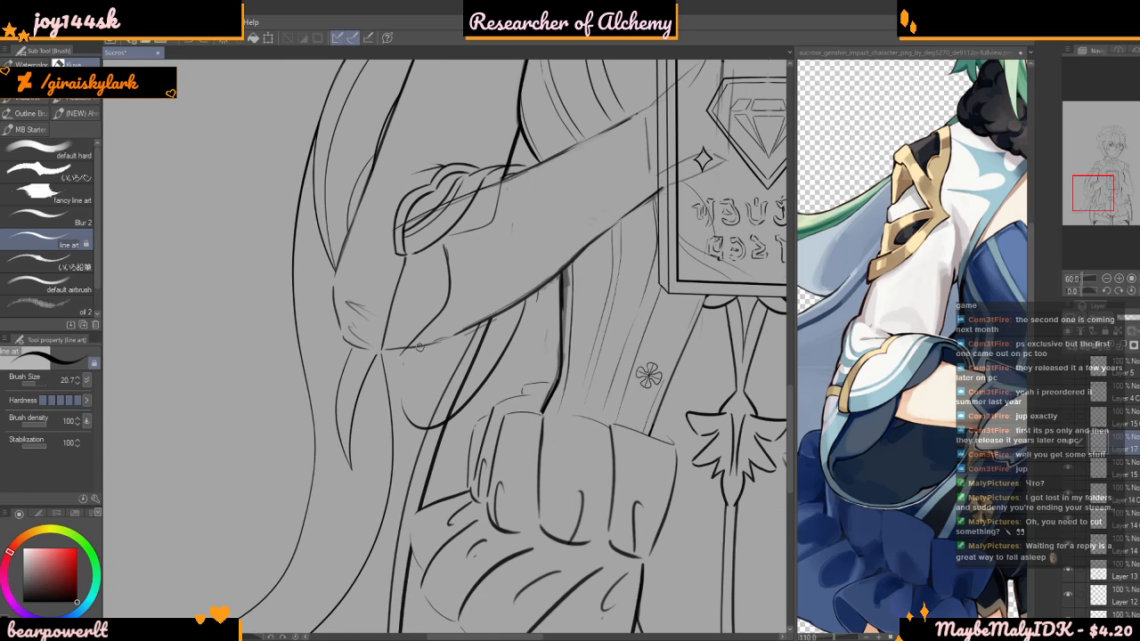
pyautogui.moveTo(412, 409)
pyautogui.mouseDown()
pyautogui.moveTo(573, 321)
pyautogui.moveTo(675, 296)
pyautogui.mouseUp()
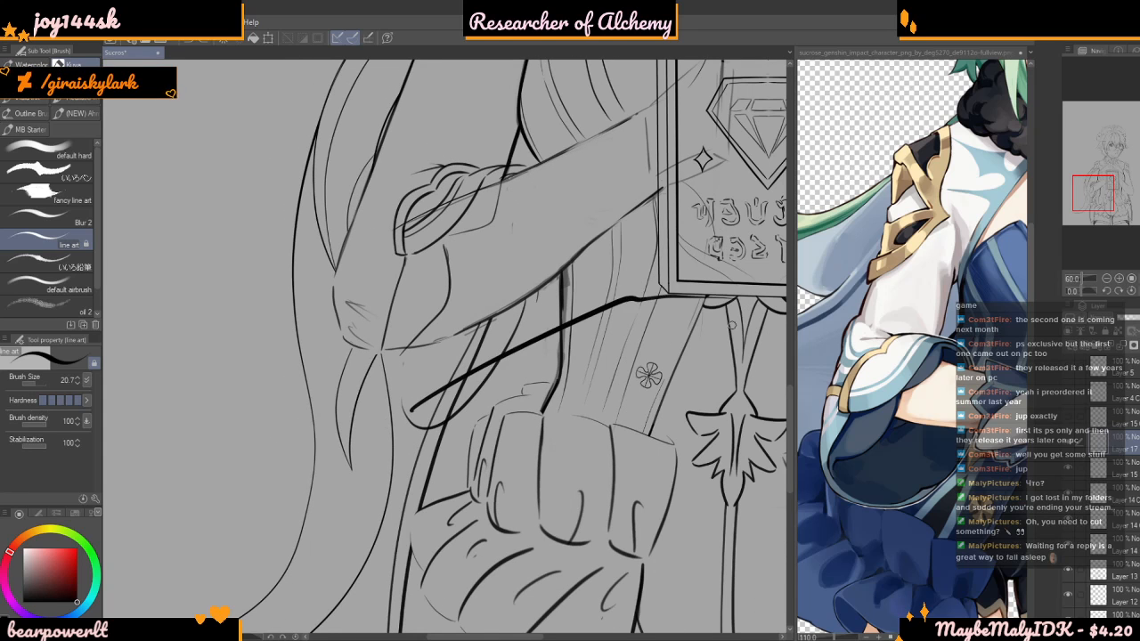
pyautogui.scroll(-2, 374, 400)
pyautogui.hotkey('ctrl', 'z')
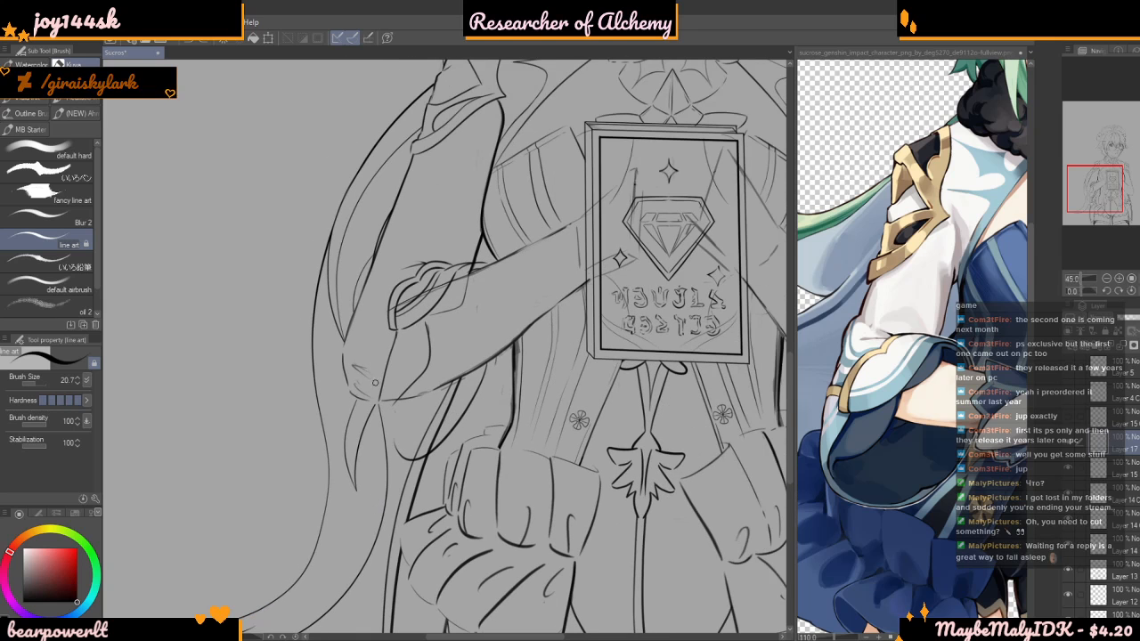
# Compare the elbow, cuff and hanging sleeve lines close up and against the whole figure
pyautogui.scroll(2, 375, 400)
pyautogui.scroll(1, 347, 397)
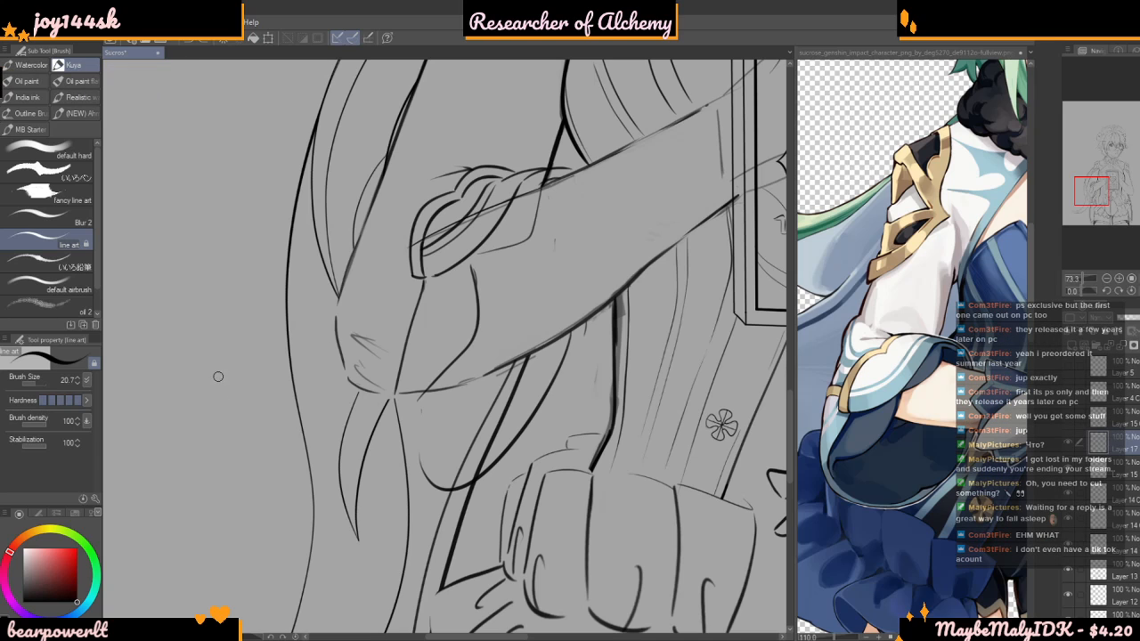
pyautogui.scroll(-5, 259, 285)
pyautogui.scroll(4, 346, 315)
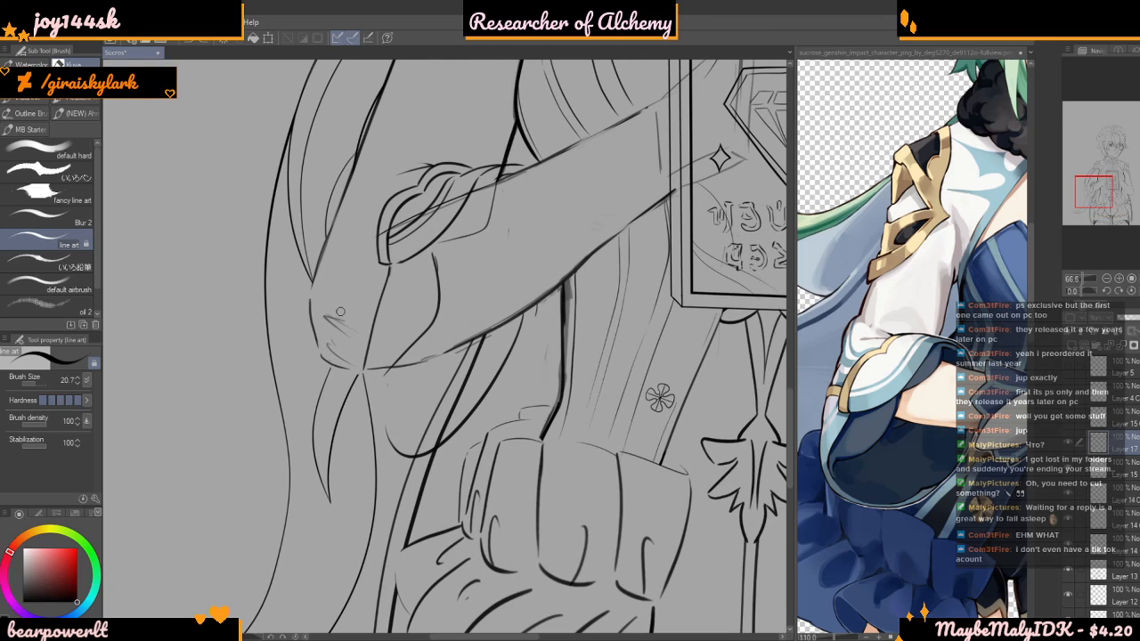
pyautogui.scroll(3, 327, 347)
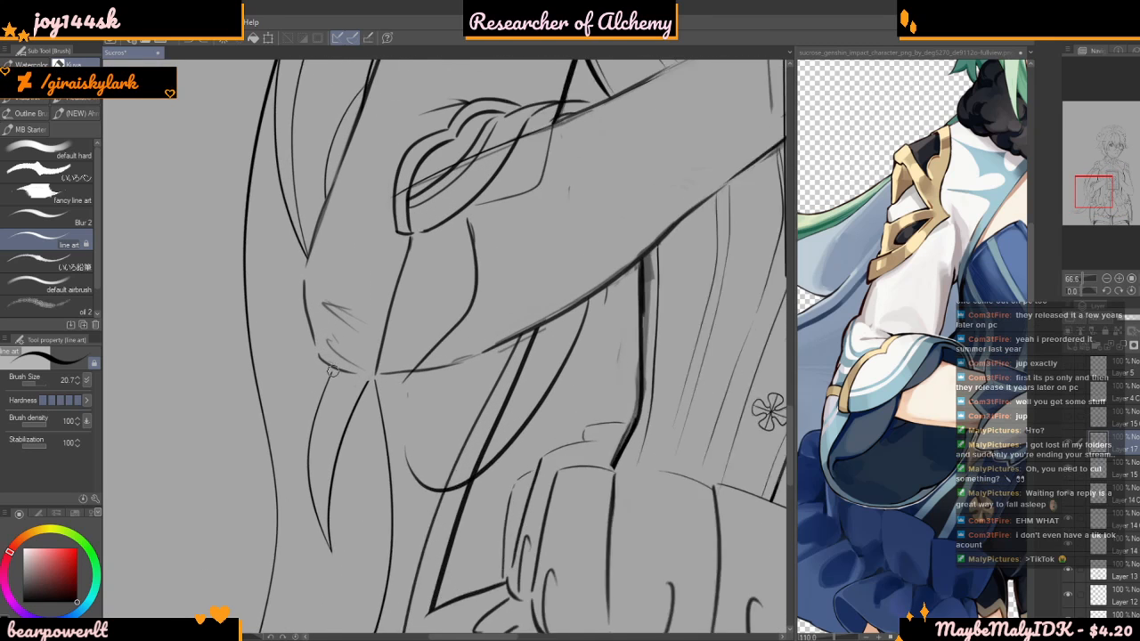
pyautogui.scroll(-5, 357, 359)
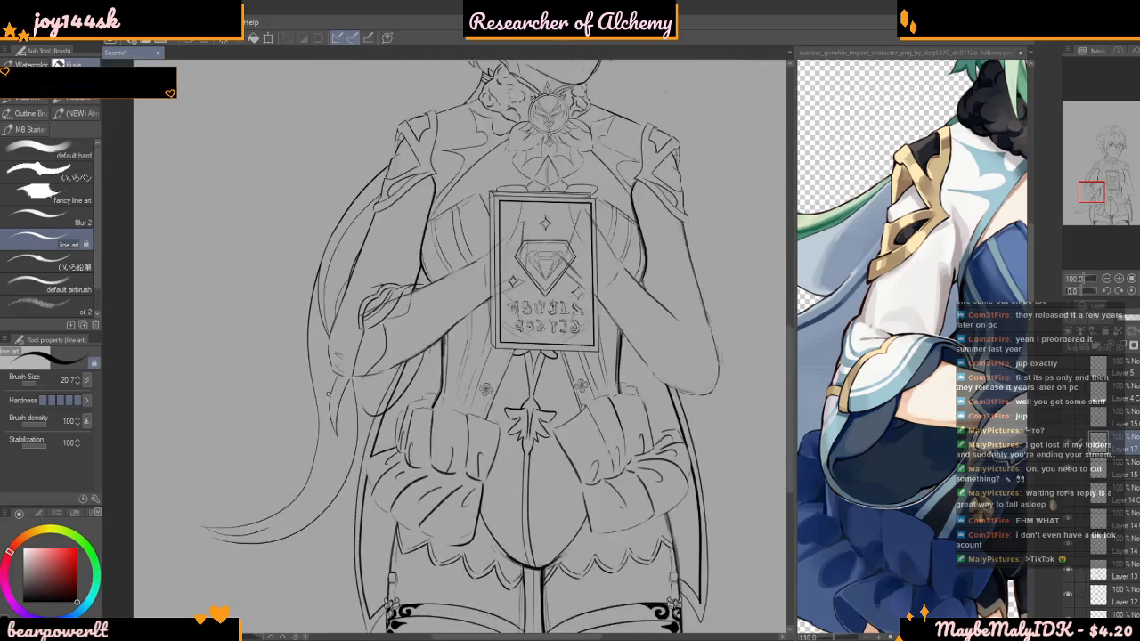
pyautogui.scroll(5, 306, 438)
pyautogui.scroll(-2, 402, 334)
pyautogui.scroll(2, 403, 336)
# Redraw the hanging sleeve as a wider, deeper curve starting at the elbow's underside and rising beneath the forearm
pyautogui.moveTo(389, 315)
pyautogui.mouseDown()
pyautogui.moveTo(389, 376)
pyautogui.moveTo(413, 441)
pyautogui.moveTo(444, 436)
pyautogui.mouseUp()
pyautogui.scroll(-1, 449, 423)
pyautogui.hotkey('ctrl', 'z')
pyautogui.moveTo(389, 323)
pyautogui.mouseDown()
pyautogui.moveTo(392, 398)
pyautogui.moveTo(419, 458)
pyautogui.moveTo(485, 435)
pyautogui.moveTo(535, 365)
pyautogui.mouseUp()
pyautogui.scroll(1, 443, 405)
pyautogui.hotkey('ctrl', 'z')
pyautogui.moveTo(374, 320)
pyautogui.mouseDown()
pyautogui.moveTo(375, 409)
pyautogui.moveTo(396, 467)
pyautogui.moveTo(465, 450)
pyautogui.moveTo(527, 361)
pyautogui.mouseUp()
pyautogui.scroll(1, 142, 374)
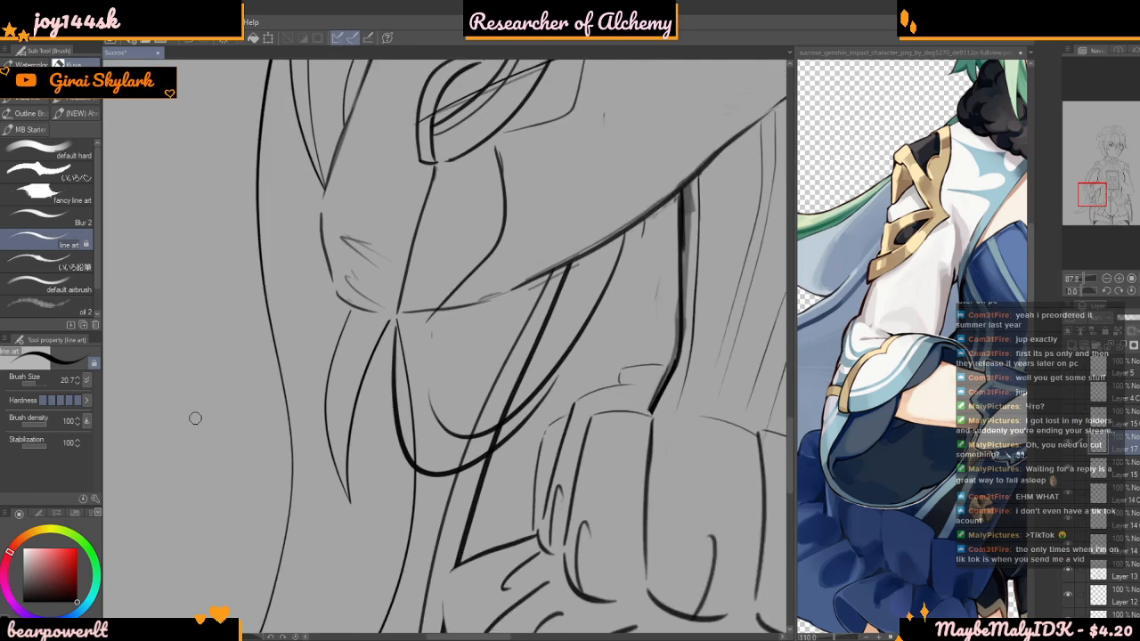
# Erase the smaller earlier sleeve curve inside the new one and tidy where the old and new lines overlap
pyautogui.moveTo(41, 385); pyautogui.dragTo(53, 384)
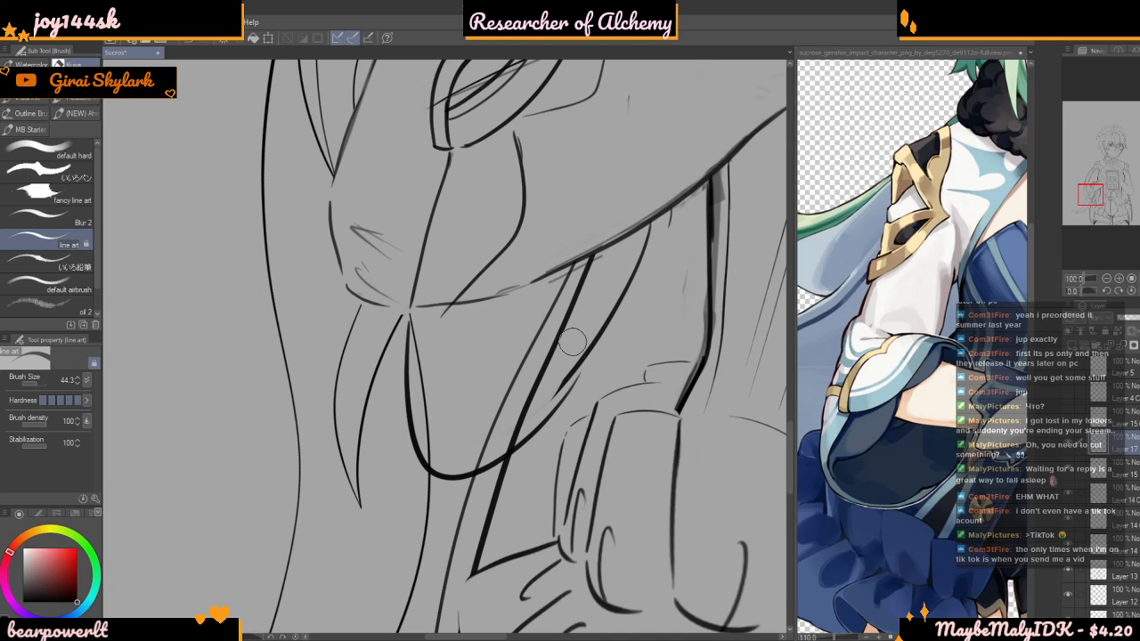
pyautogui.scroll(-8, 529, 372)
pyautogui.scroll(10, 524, 336)
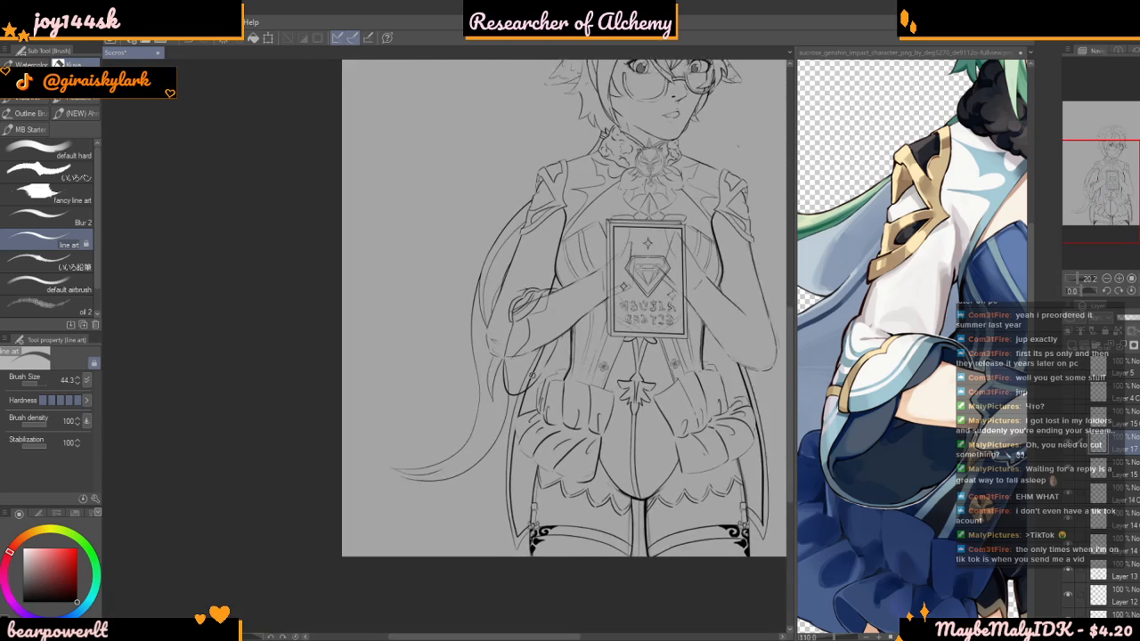
pyautogui.scroll(1, 485, 295)
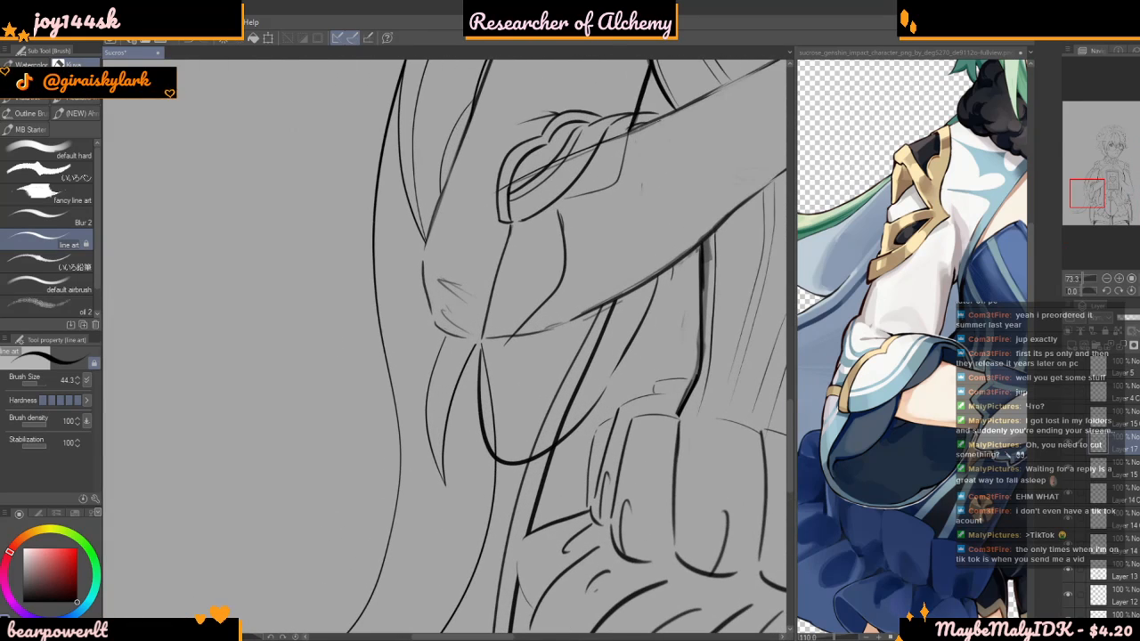
# Set the line art brush's size to 16.1 and its stabilization to 99
pyautogui.click(34, 384)
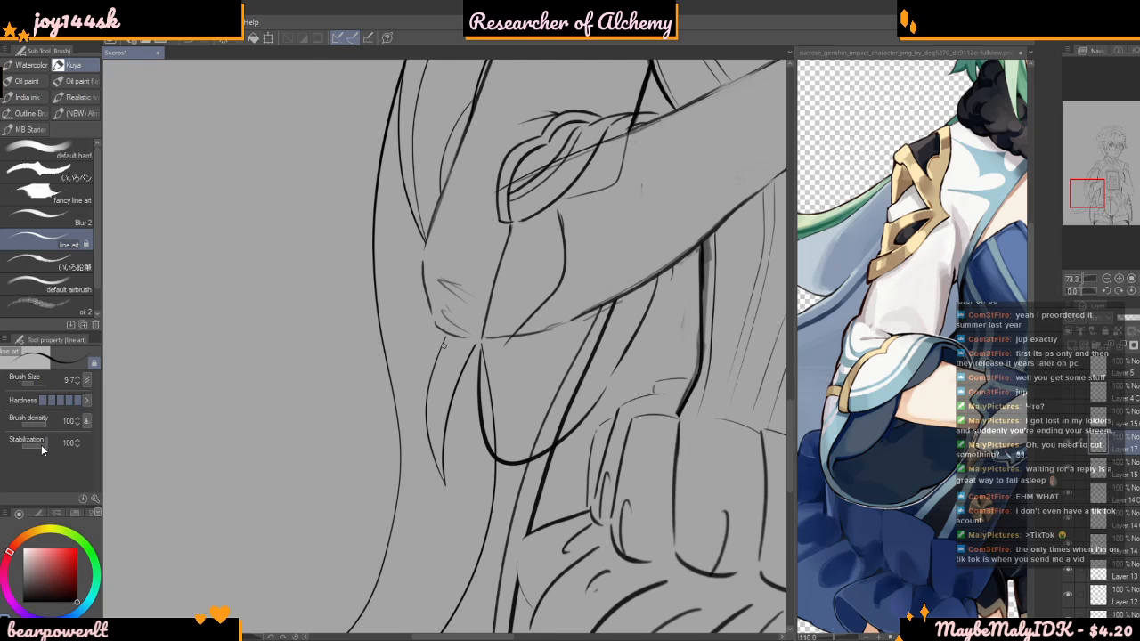
pyautogui.click(41, 445)
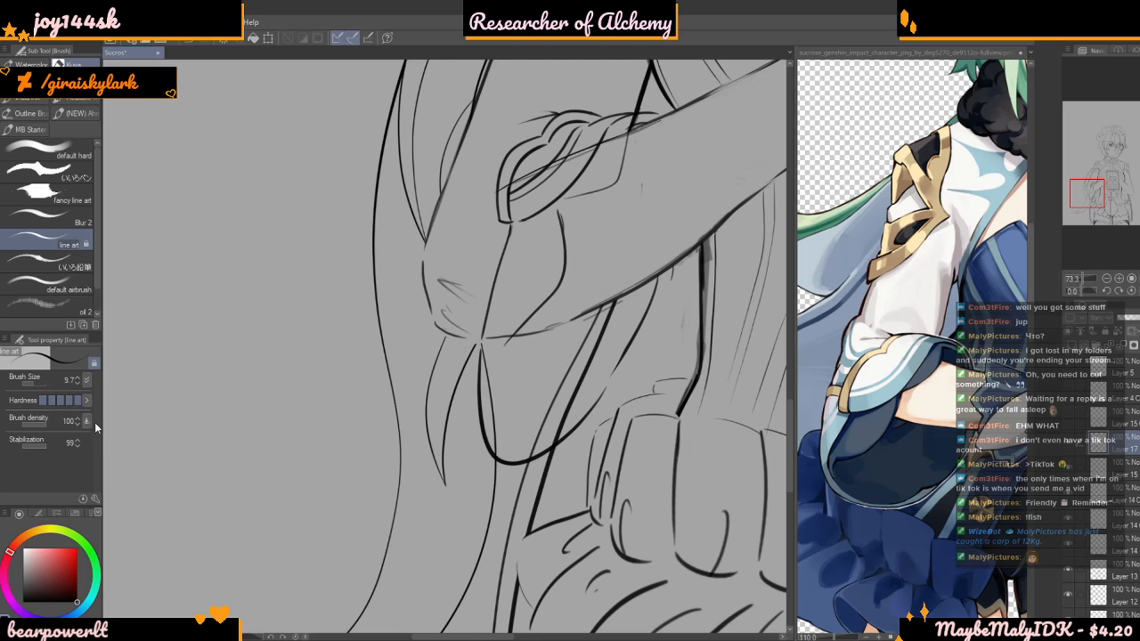
pyautogui.moveTo(44, 383); pyautogui.dragTo(37, 383)
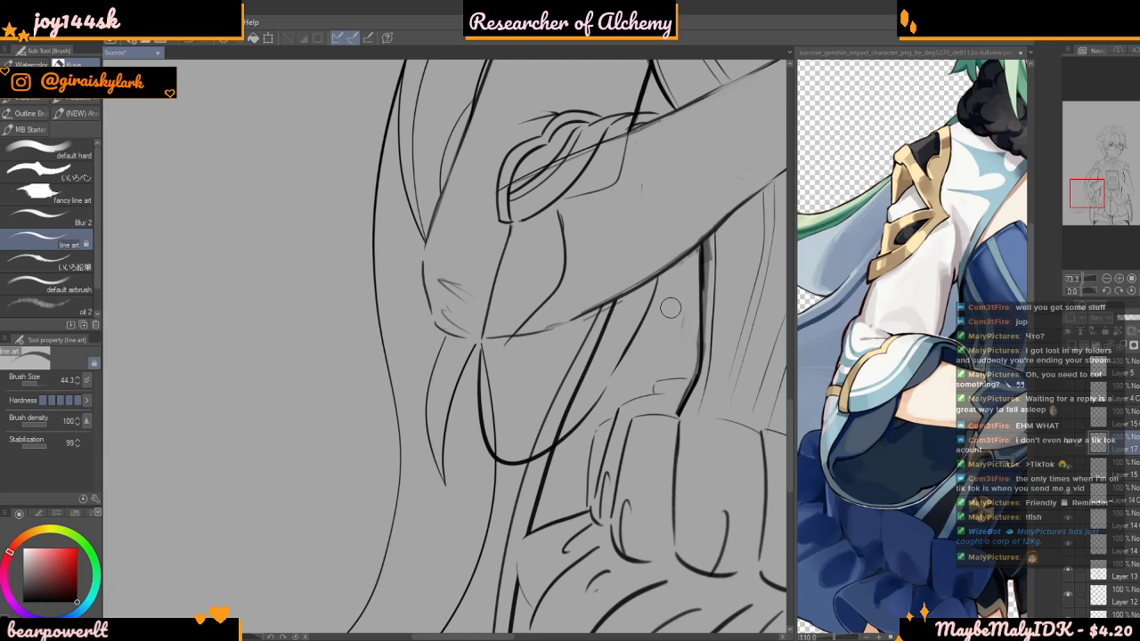
pyautogui.moveTo(50, 563); pyautogui.dragTo(77, 603)
pyautogui.moveTo(45, 384); pyautogui.dragTo(34, 383)
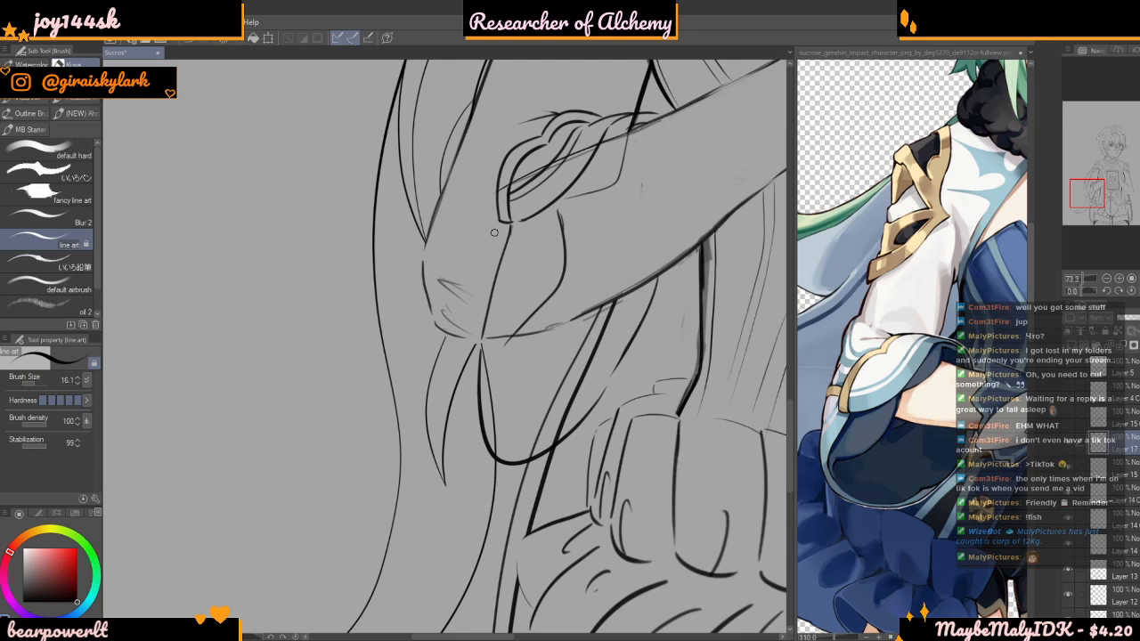
pyautogui.scroll(-6, 445, 205)
pyautogui.scroll(6, 439, 209)
pyautogui.scroll(2, 436, 214)
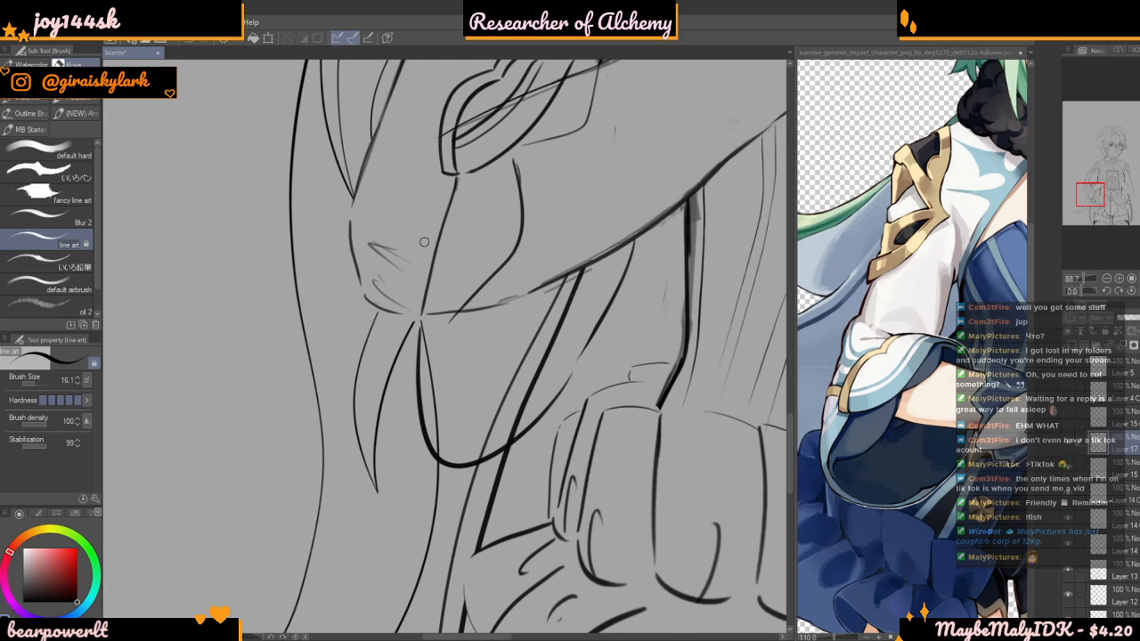
pyautogui.scroll(-4, 424, 241)
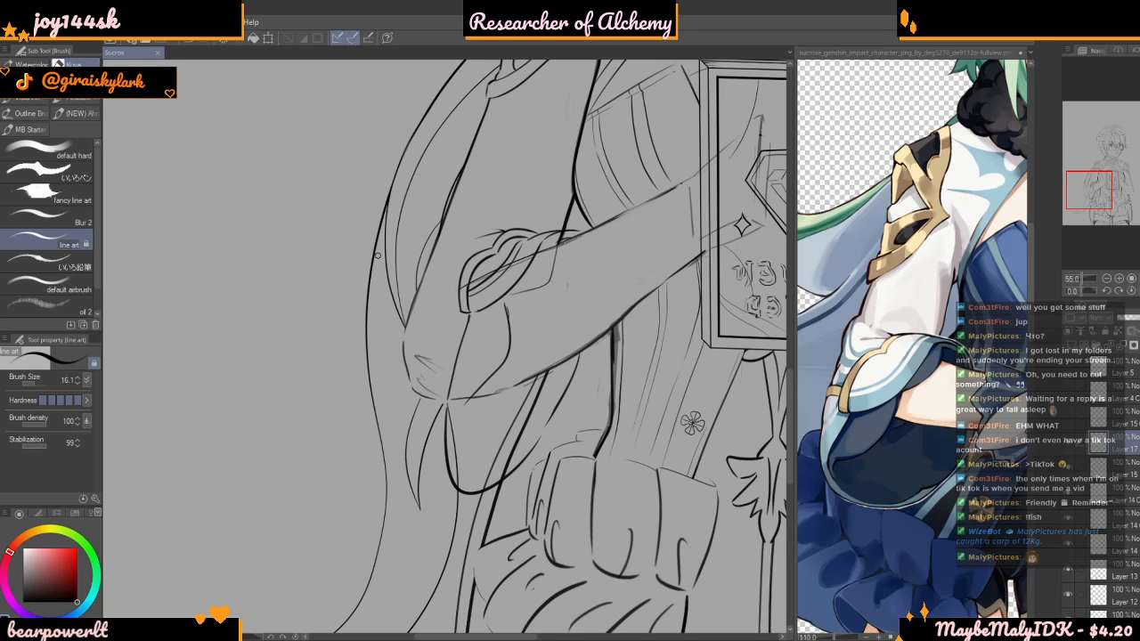
# Ink the outer edge of the sleeve above the elbow, with a short fold where the upper arm line bends
pyautogui.scroll(-4, 376, 258)
pyautogui.scroll(3, 378, 299)
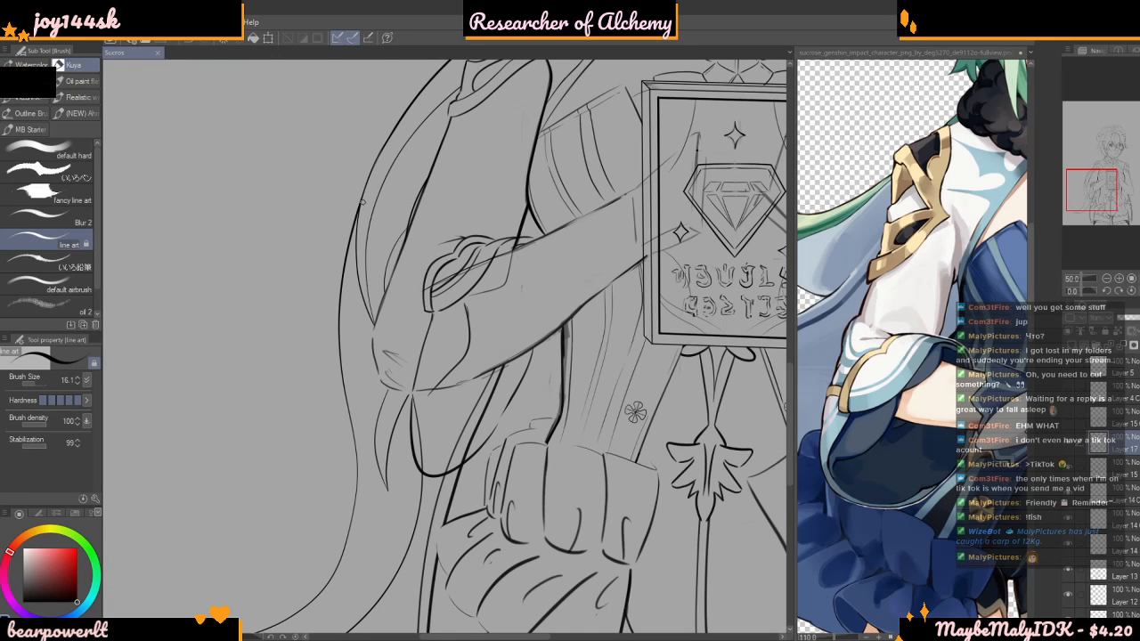
pyautogui.scroll(3, 461, 326)
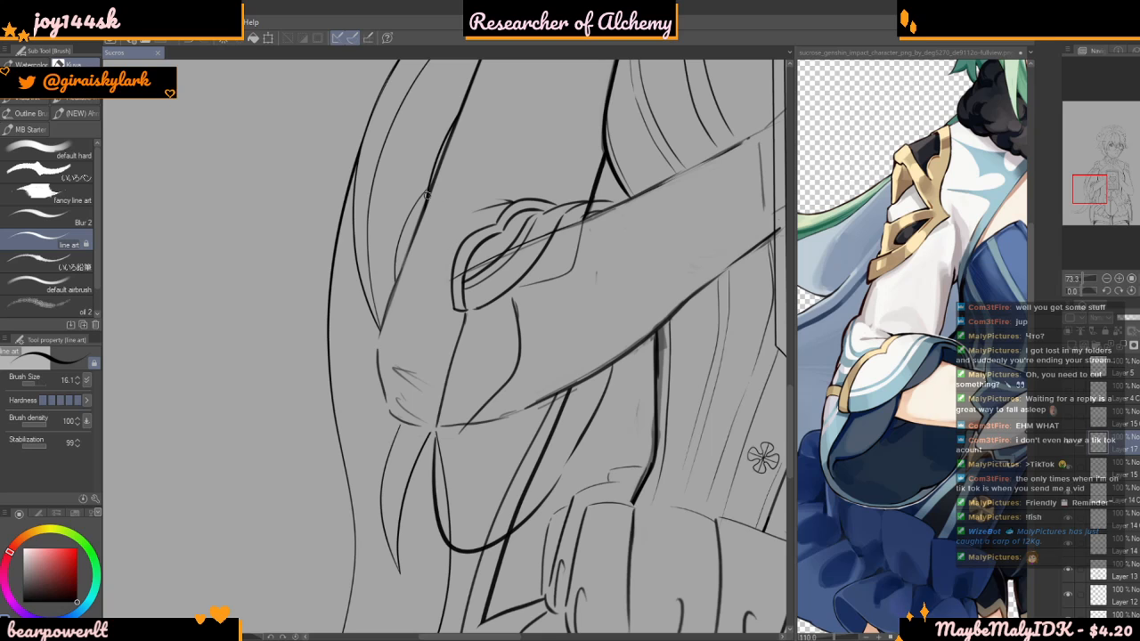
pyautogui.scroll(2, 417, 278)
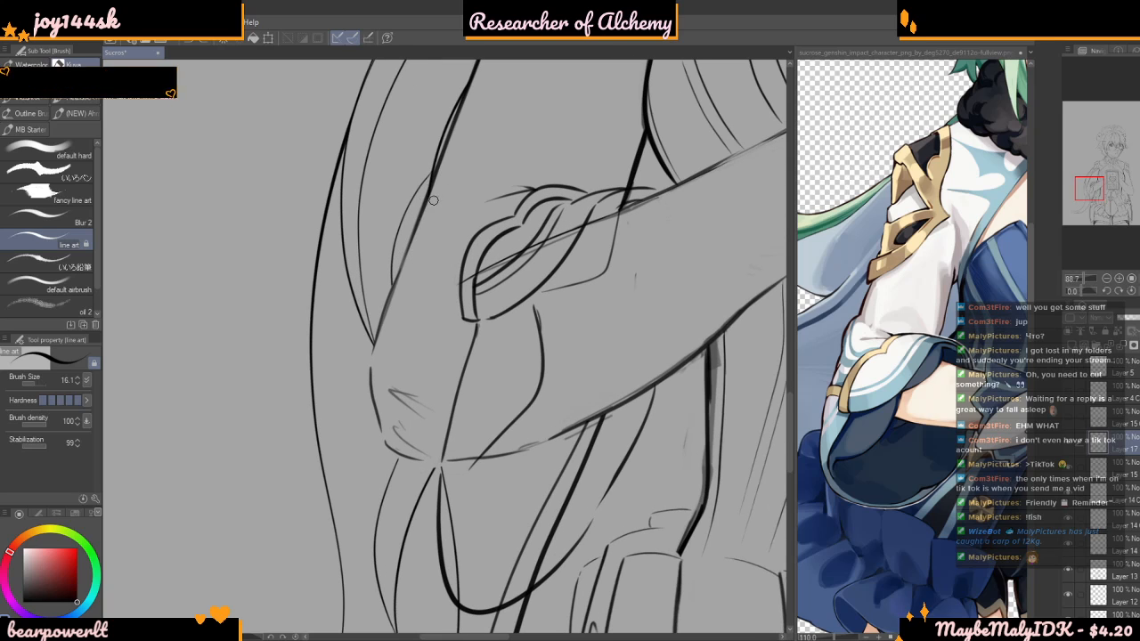
pyautogui.moveTo(431, 185); pyautogui.dragTo(420, 246)
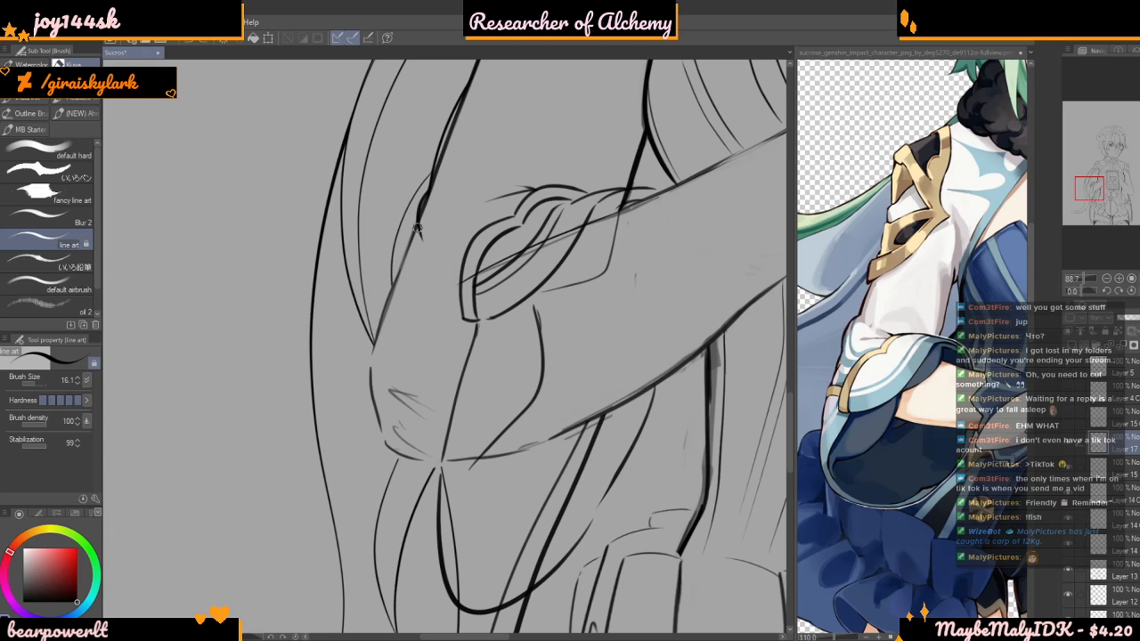
pyautogui.moveTo(398, 252); pyautogui.dragTo(381, 294)
pyautogui.hotkey('ctrl', 'z')
pyautogui.moveTo(420, 222)
pyautogui.mouseDown()
pyautogui.moveTo(376, 351)
pyautogui.moveTo(390, 300)
pyautogui.moveTo(364, 349)
pyautogui.moveTo(365, 437)
pyautogui.mouseUp()
pyautogui.scroll(2, 383, 311)
pyautogui.scroll(1, 373, 381)
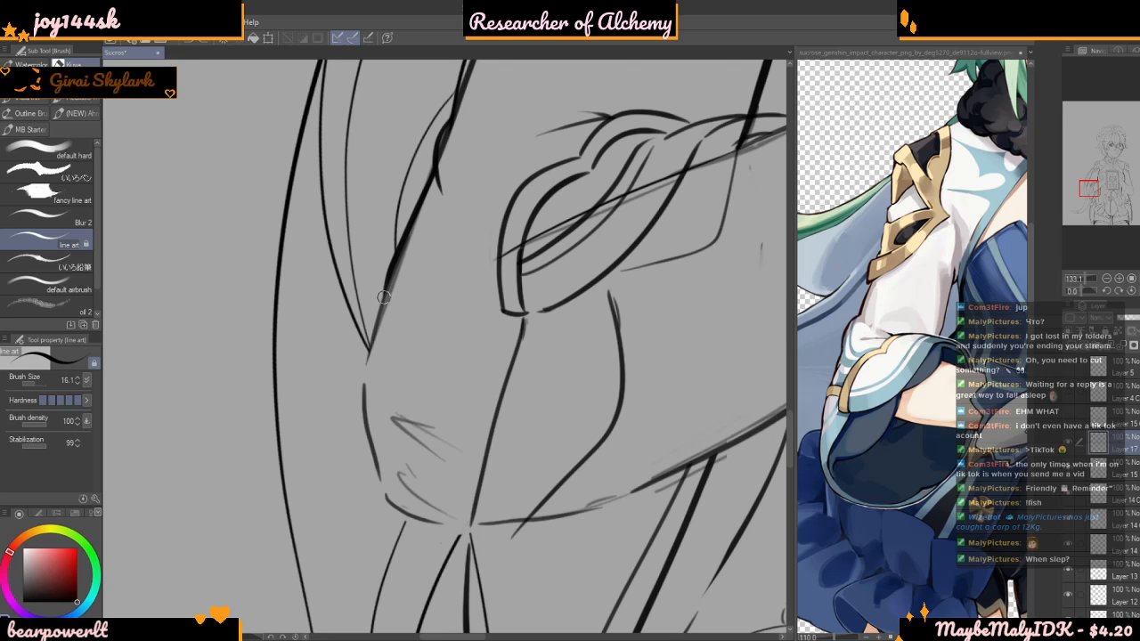
# Extend the outer sleeve line around the elbow and down into the hanging sleeve's curve
pyautogui.moveTo(390, 291); pyautogui.dragTo(362, 408)
pyautogui.hotkey('ctrl', 'z')
pyautogui.moveTo(388, 294)
pyautogui.mouseDown()
pyautogui.moveTo(359, 392)
pyautogui.moveTo(382, 526)
pyautogui.moveTo(405, 570)
pyautogui.mouseUp()
pyautogui.scroll(-5, 382, 362)
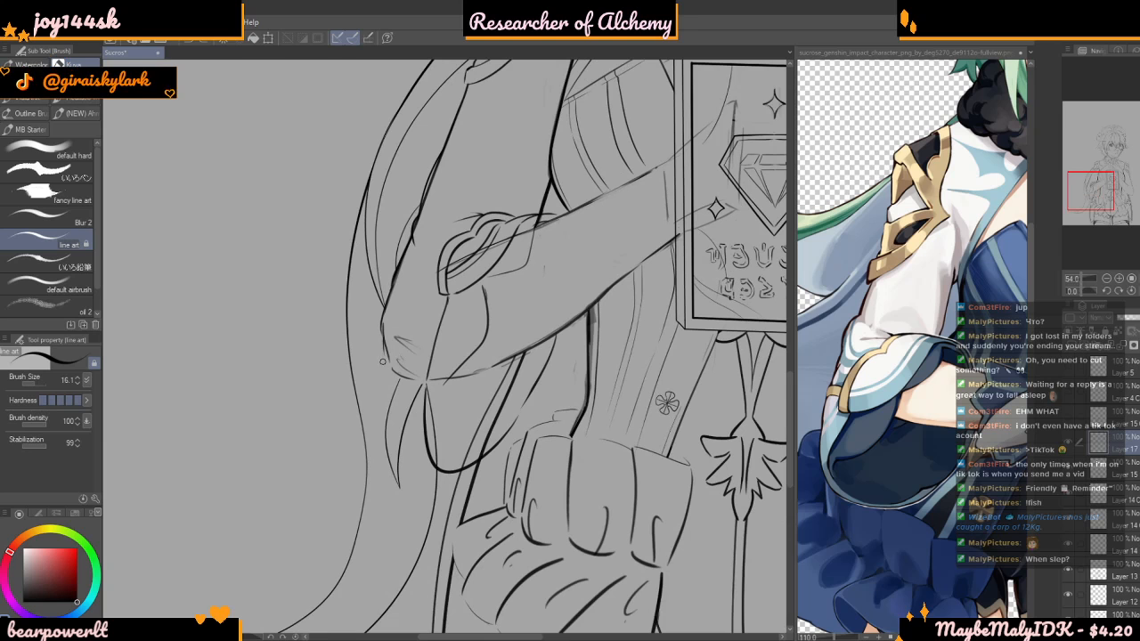
pyautogui.moveTo(388, 369); pyautogui.dragTo(409, 431)
pyautogui.scroll(-5, 428, 461)
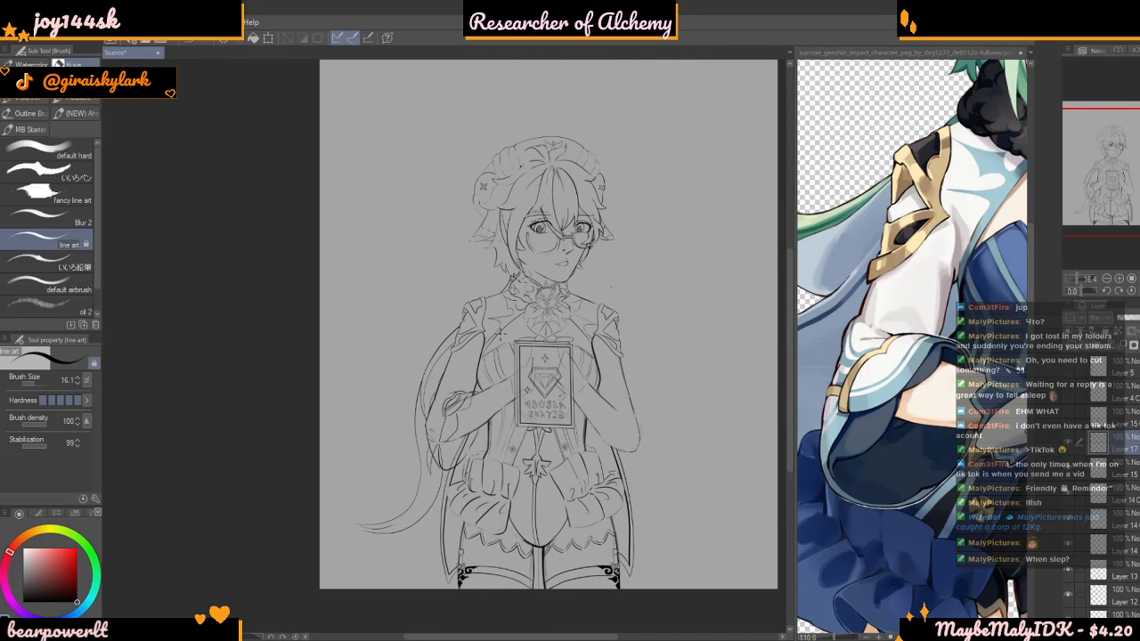
# Draw the curved upper and lower edges of the cuff band from the outer elbow to the trim's lower corner
pyautogui.scroll(2, 473, 397)
pyautogui.scroll(3, 441, 383)
pyautogui.scroll(1, 416, 474)
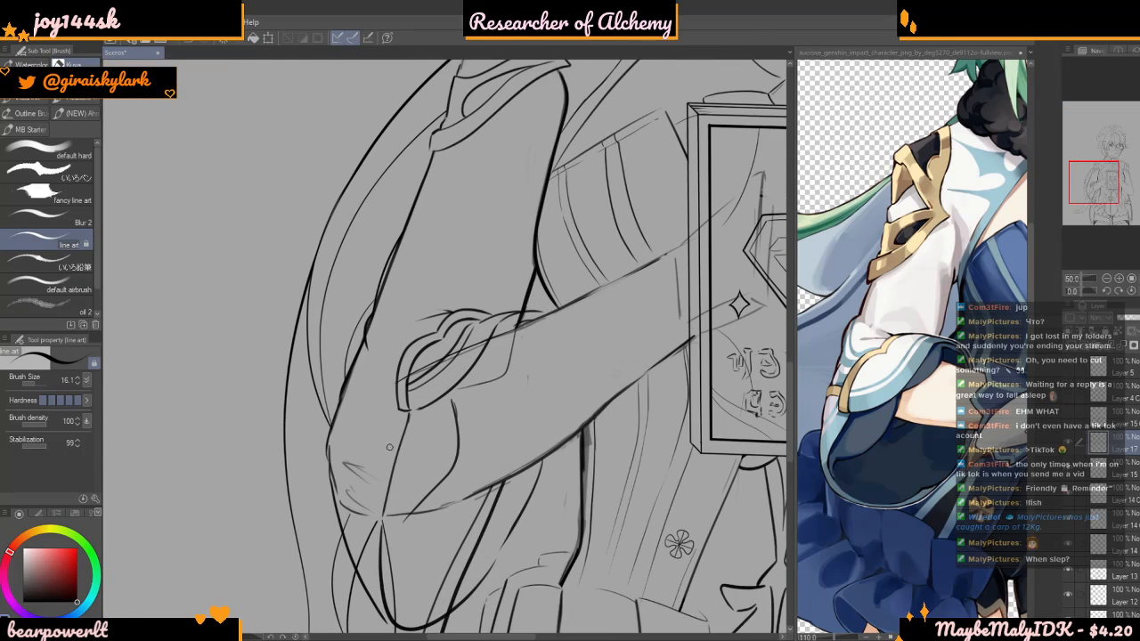
pyautogui.scroll(1, 390, 456)
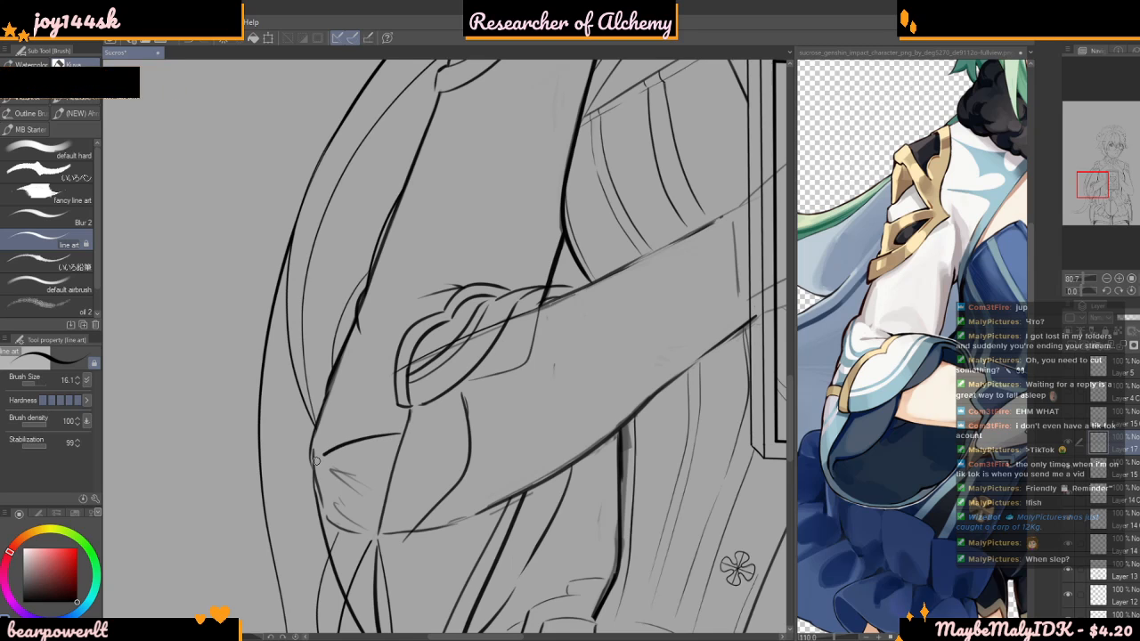
pyautogui.scroll(1, 315, 453)
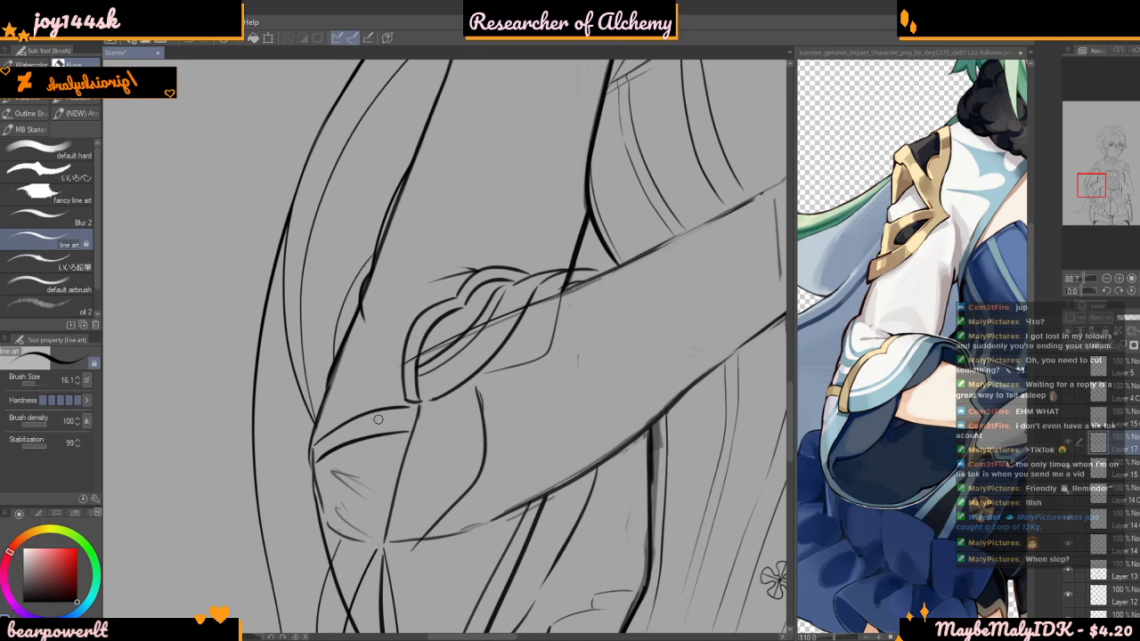
pyautogui.moveTo(319, 425); pyautogui.dragTo(407, 404)
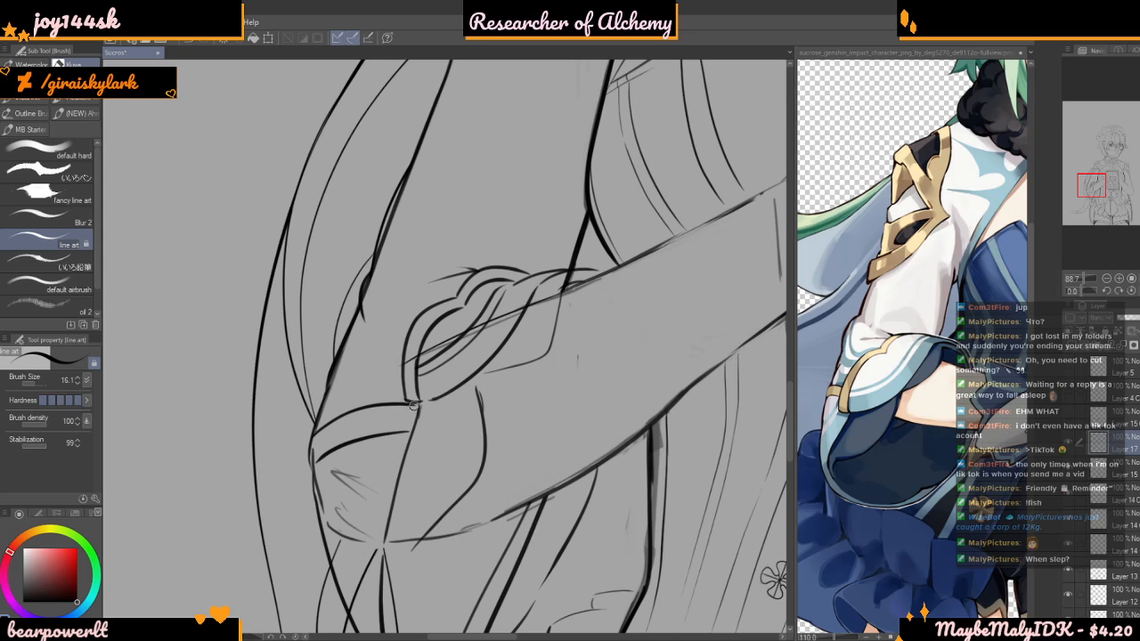
pyautogui.hotkey('ctrl', 'z')
pyautogui.moveTo(316, 431)
pyautogui.mouseDown()
pyautogui.moveTo(377, 397)
pyautogui.moveTo(419, 400)
pyautogui.mouseUp()
pyautogui.hotkey('ctrl', 'z')
pyautogui.moveTo(317, 430)
pyautogui.mouseDown()
pyautogui.moveTo(382, 402)
pyautogui.moveTo(419, 414)
pyautogui.mouseUp()
pyautogui.hotkey('ctrl', 'z')
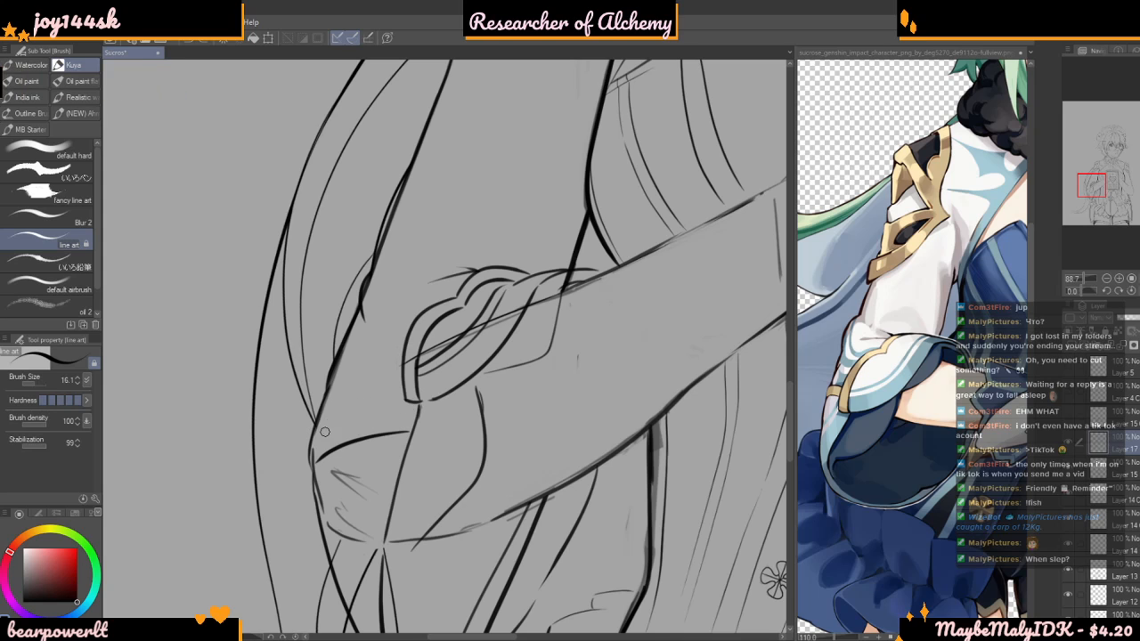
pyautogui.moveTo(317, 430)
pyautogui.mouseDown()
pyautogui.moveTo(377, 397)
pyautogui.moveTo(419, 402)
pyautogui.mouseUp()
pyautogui.hotkey('ctrl', 'z')
pyautogui.moveTo(314, 432)
pyautogui.mouseDown()
pyautogui.moveTo(377, 407)
pyautogui.moveTo(421, 406)
pyautogui.mouseUp()
pyautogui.scroll(-5, 365, 360)
pyautogui.scroll(-3, 366, 360)
pyautogui.scroll(6, 349, 400)
pyautogui.scroll(8, 347, 400)
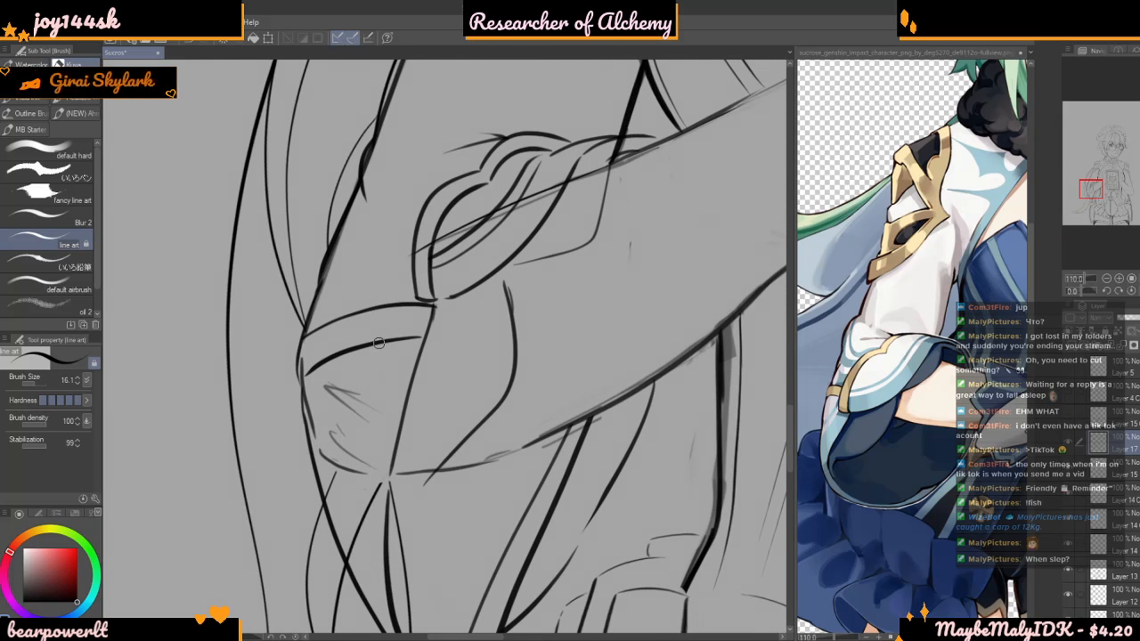
# Draw a long fold line falling from the cuff band's lower edge into the hanging sleeve
pyautogui.scroll(-2, 379, 342)
pyautogui.moveTo(378, 345)
pyautogui.mouseDown()
pyautogui.moveTo(362, 408)
pyautogui.moveTo(364, 508)
pyautogui.mouseUp()
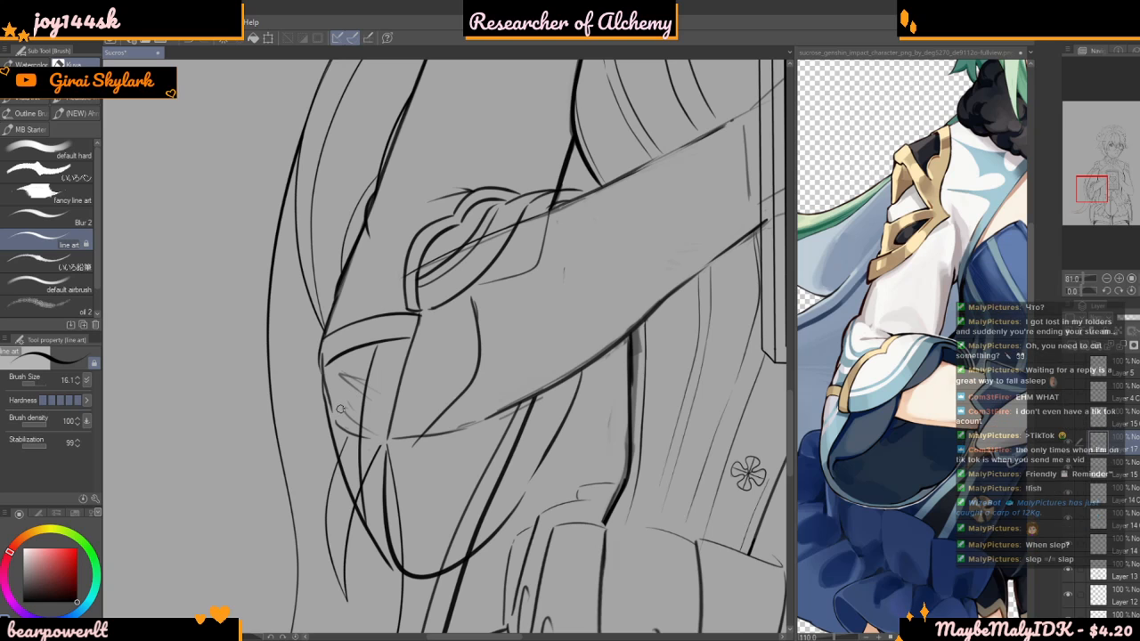
pyautogui.scroll(-2, 359, 315)
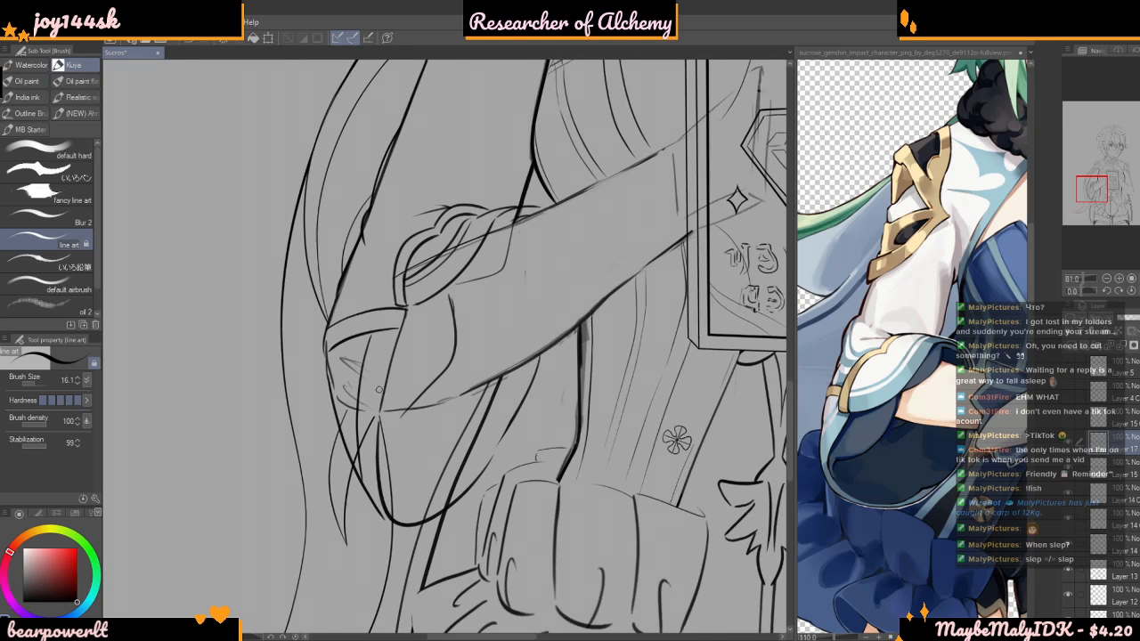
pyautogui.scroll(2, 390, 400)
pyautogui.scroll(2, 360, 370)
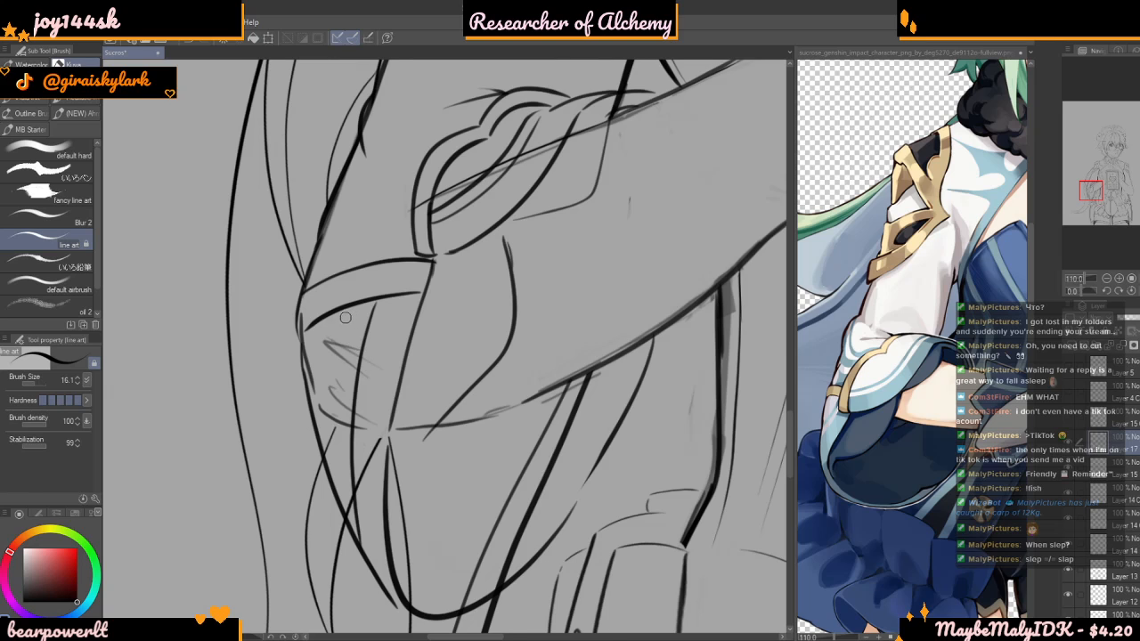
pyautogui.scroll(1, 344, 320)
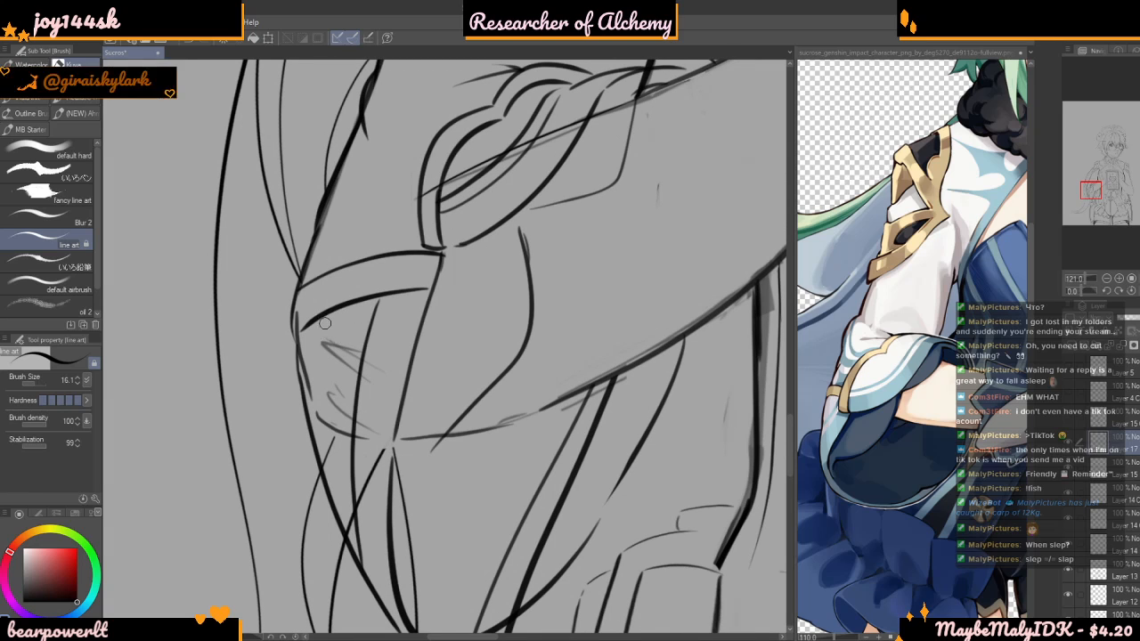
# Add a second long fold line beside the first, between it and the outer elbow edge, redrawing it until it fits
pyautogui.moveTo(346, 308); pyautogui.dragTo(338, 529)
pyautogui.scroll(-1, 329, 344)
pyautogui.hotkey('ctrl', 'z')
pyautogui.moveTo(350, 309)
pyautogui.mouseDown()
pyautogui.moveTo(320, 448)
pyautogui.moveTo(332, 492)
pyautogui.mouseUp()
pyautogui.scroll(1, 329, 352)
pyautogui.hotkey('ctrl', 'z')
pyautogui.moveTo(356, 300)
pyautogui.mouseDown()
pyautogui.moveTo(341, 351)
pyautogui.moveTo(339, 495)
pyautogui.moveTo(352, 314)
pyautogui.moveTo(325, 451)
pyautogui.moveTo(335, 517)
pyautogui.mouseUp()
pyautogui.hotkey('ctrl', 'z')
pyautogui.moveTo(353, 299)
pyautogui.mouseDown()
pyautogui.moveTo(322, 385)
pyautogui.moveTo(319, 459)
pyautogui.mouseUp()
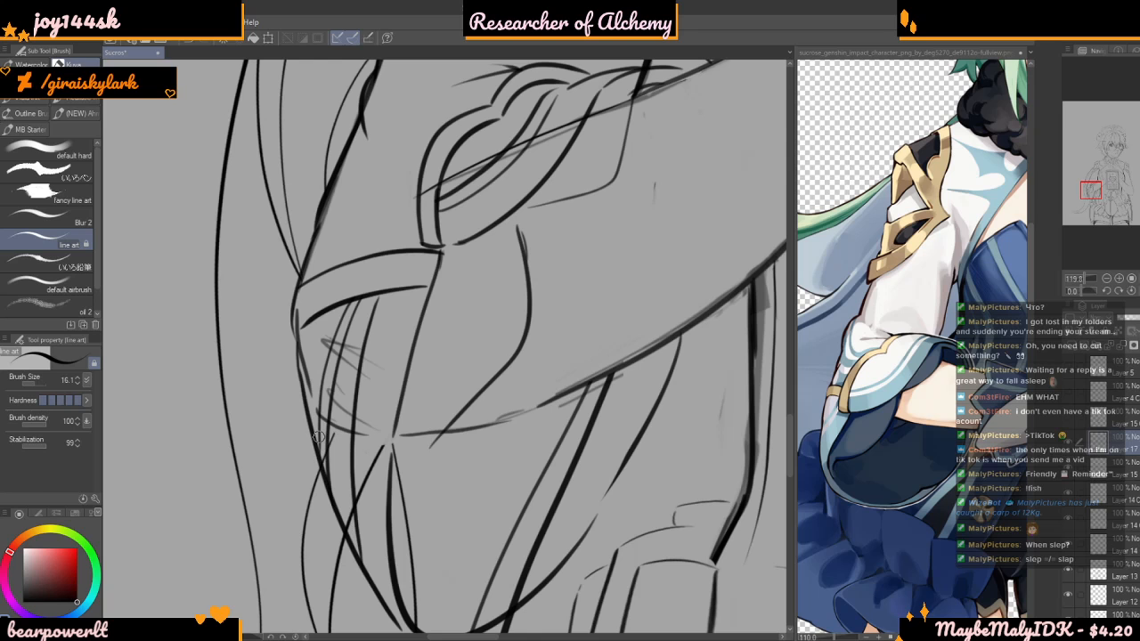
pyautogui.hotkey('ctrl', 'z')
pyautogui.scroll(-2, 346, 446)
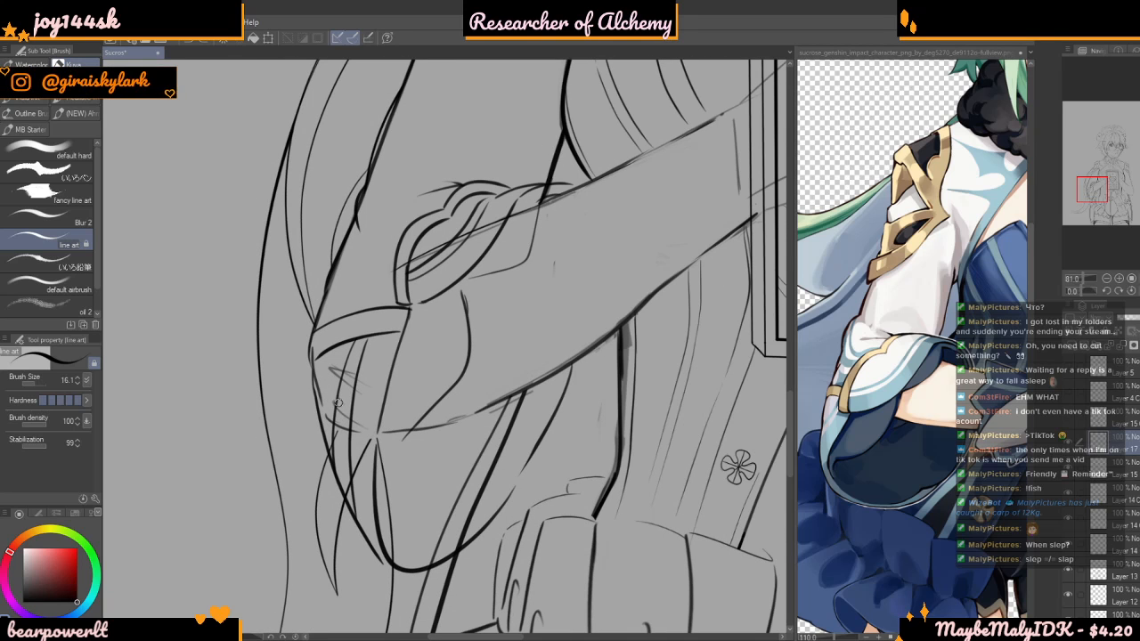
pyautogui.scroll(1, 335, 411)
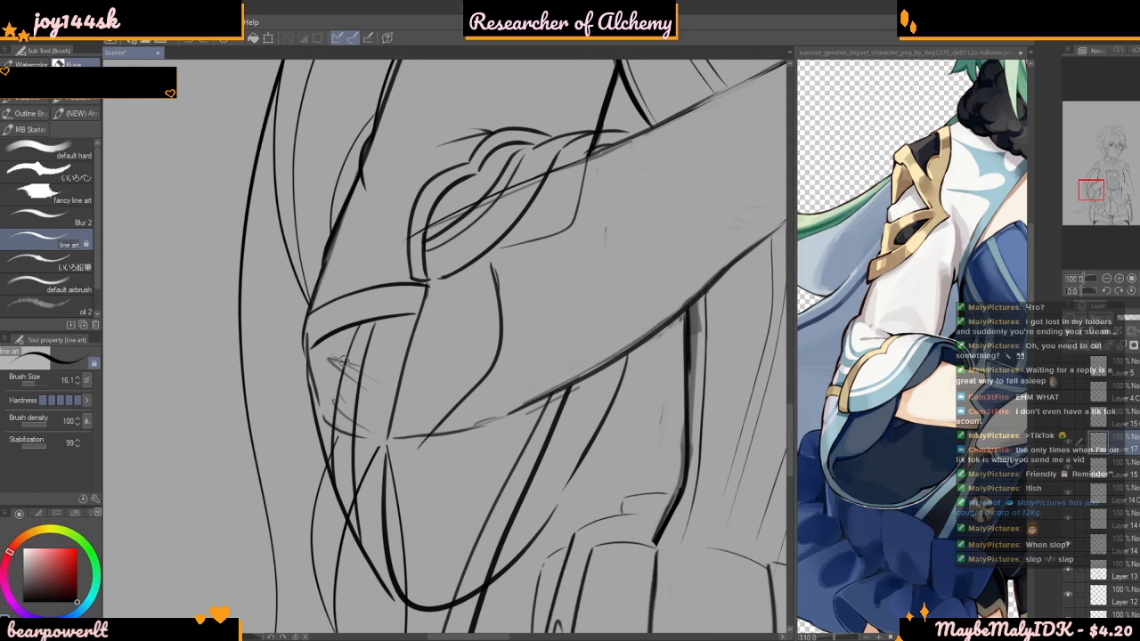
# Add a third fold line from the cuff band down the hanging sleeve alongside the other two
pyautogui.scroll(-1, 334, 315)
pyautogui.scroll(1, 334, 316)
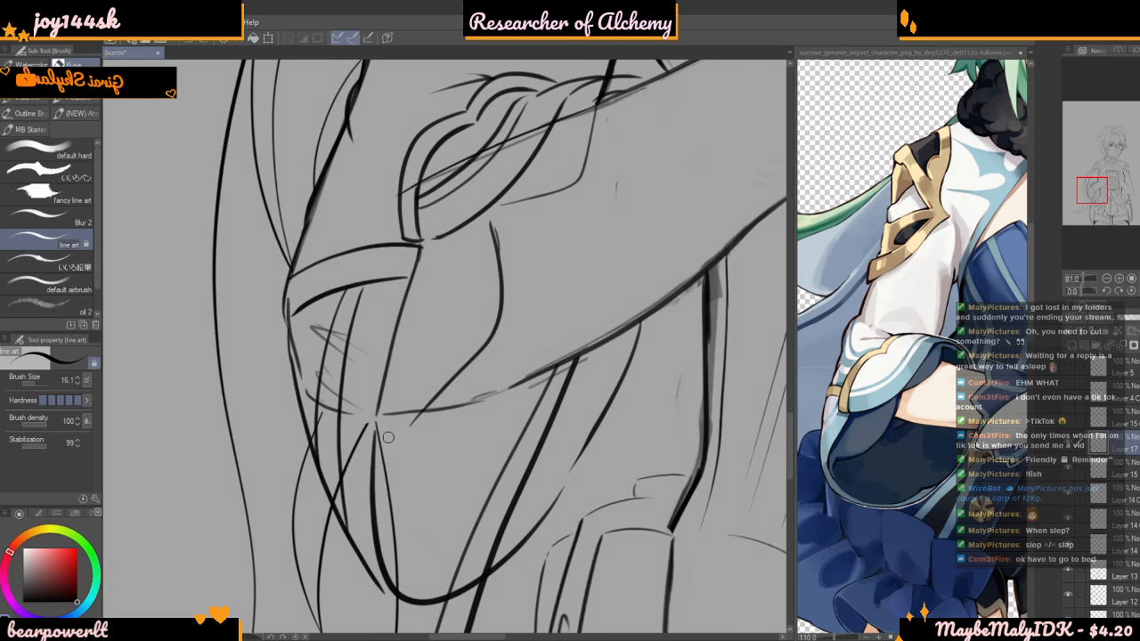
pyautogui.moveTo(350, 294)
pyautogui.mouseDown()
pyautogui.moveTo(329, 365)
pyautogui.moveTo(334, 500)
pyautogui.mouseUp()
pyautogui.scroll(-5, 339, 428)
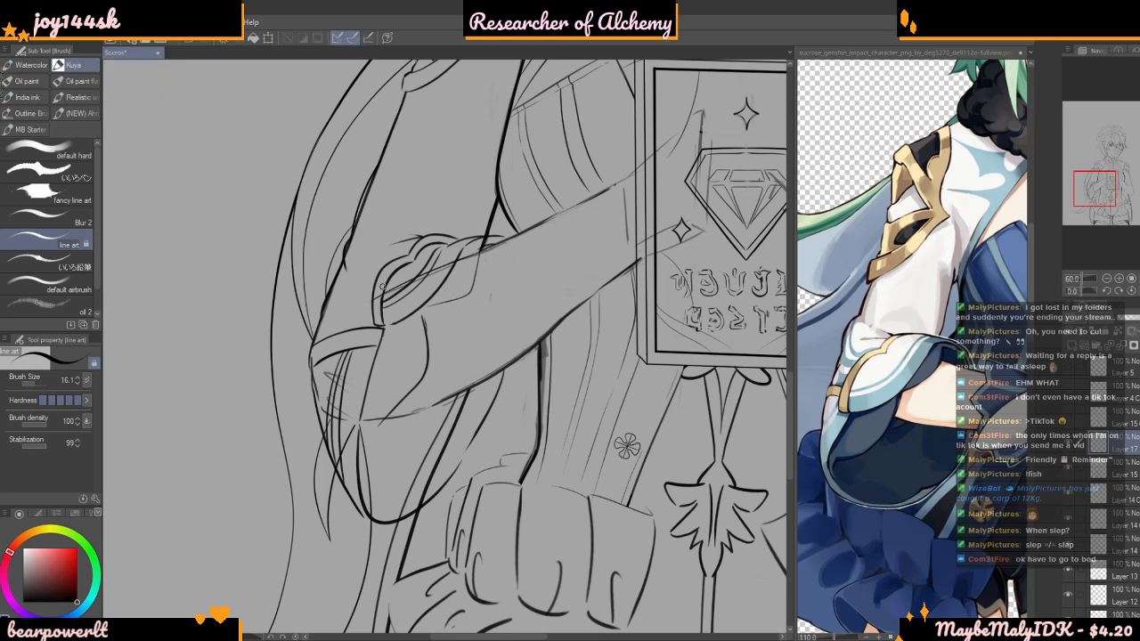
# Examine the cuff trim and sleeve folds close up and against the whole figure
pyautogui.scroll(4, 416, 266)
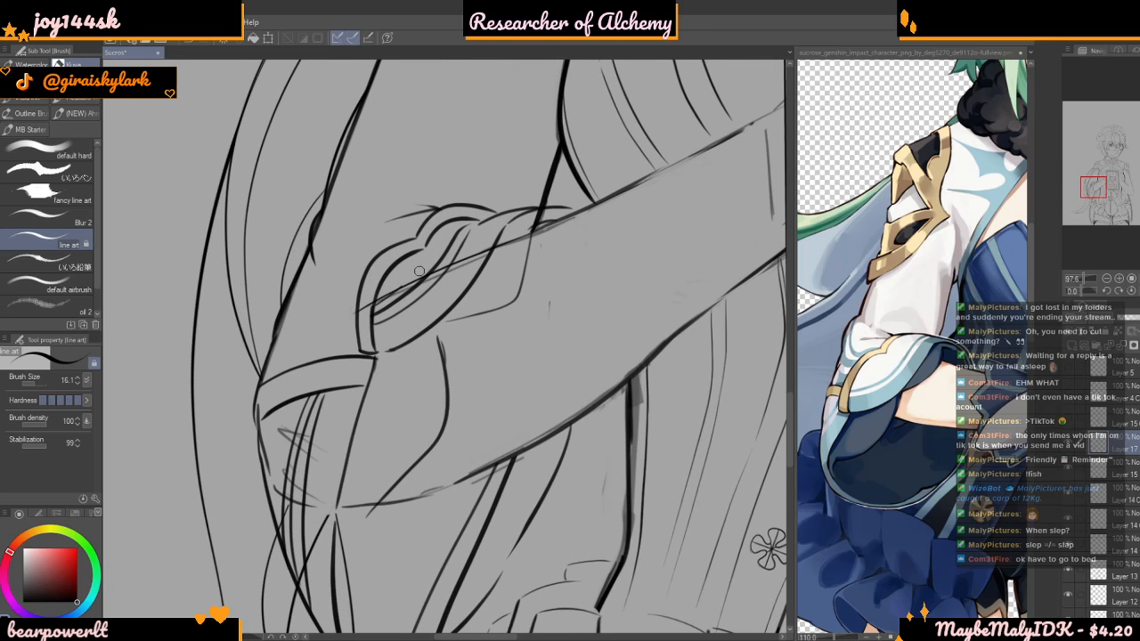
pyautogui.scroll(3, 419, 258)
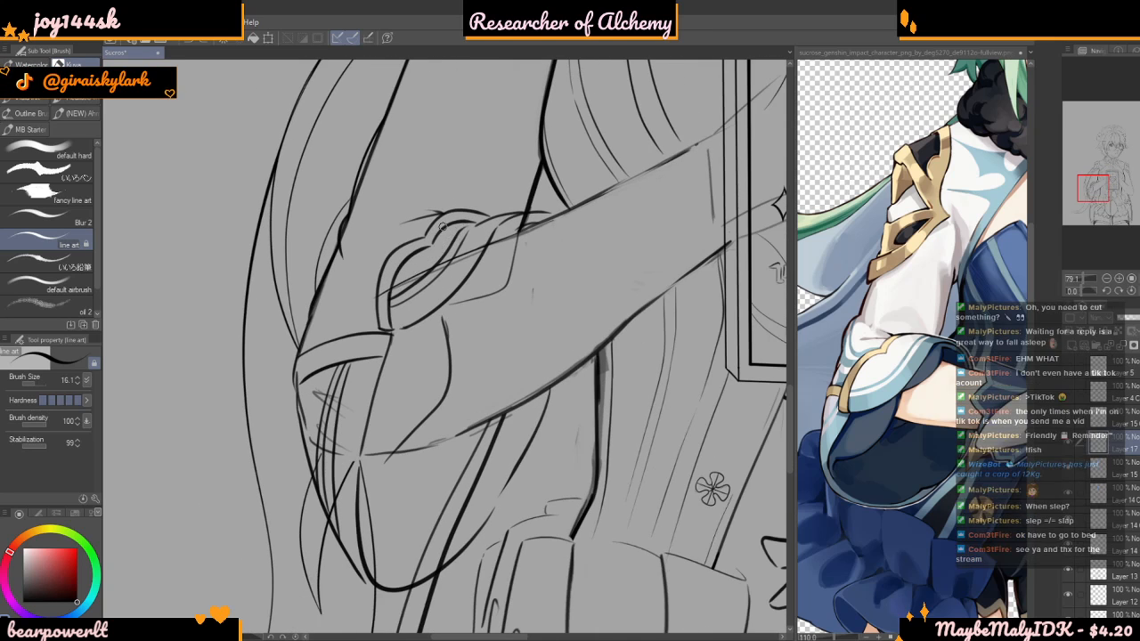
pyautogui.scroll(4, 392, 289)
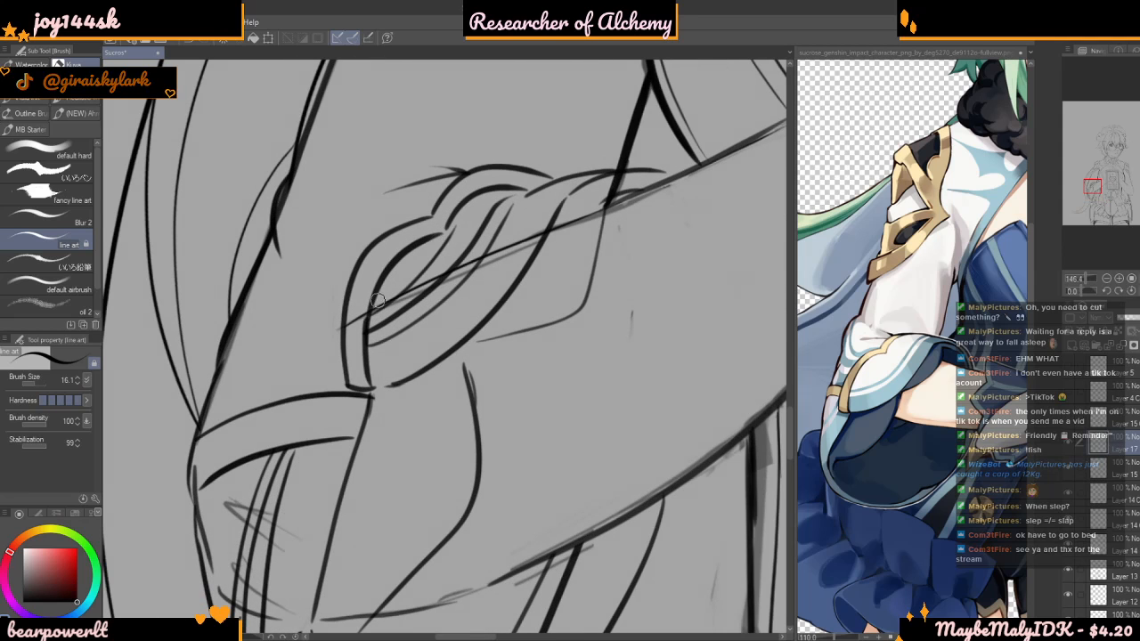
pyautogui.scroll(-5, 371, 322)
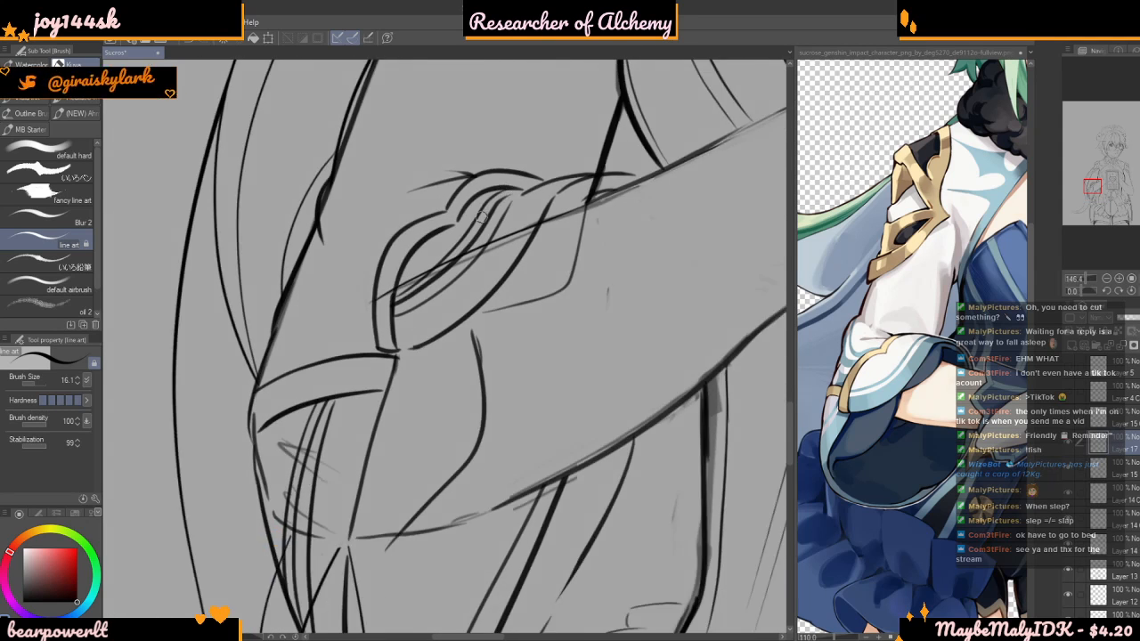
pyautogui.scroll(-6, 381, 405)
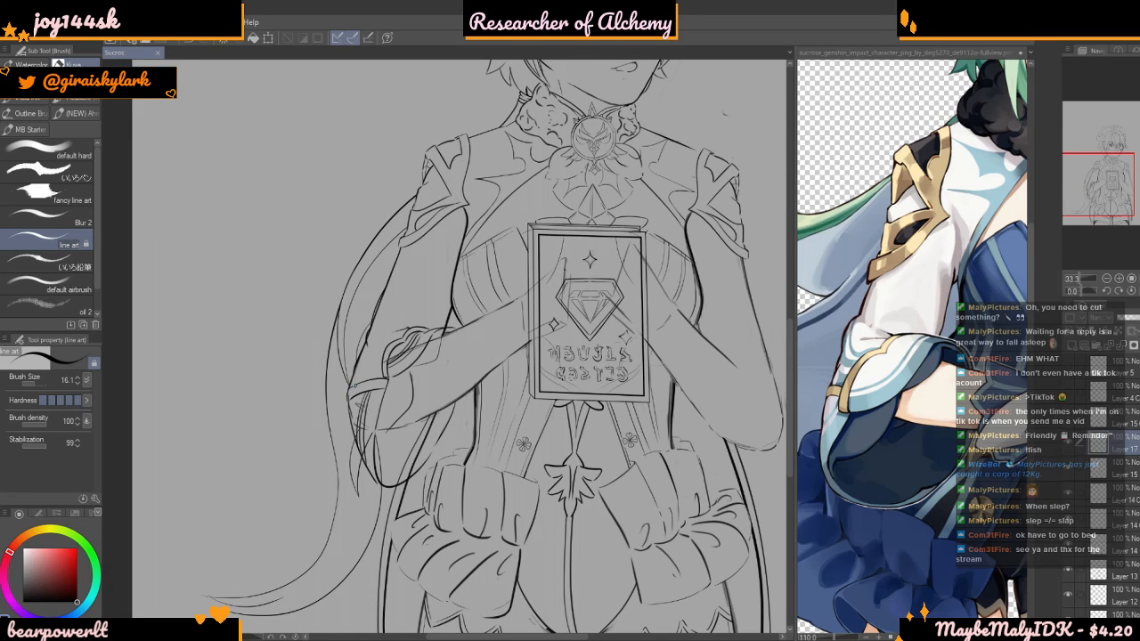
pyautogui.scroll(-1, 302, 371)
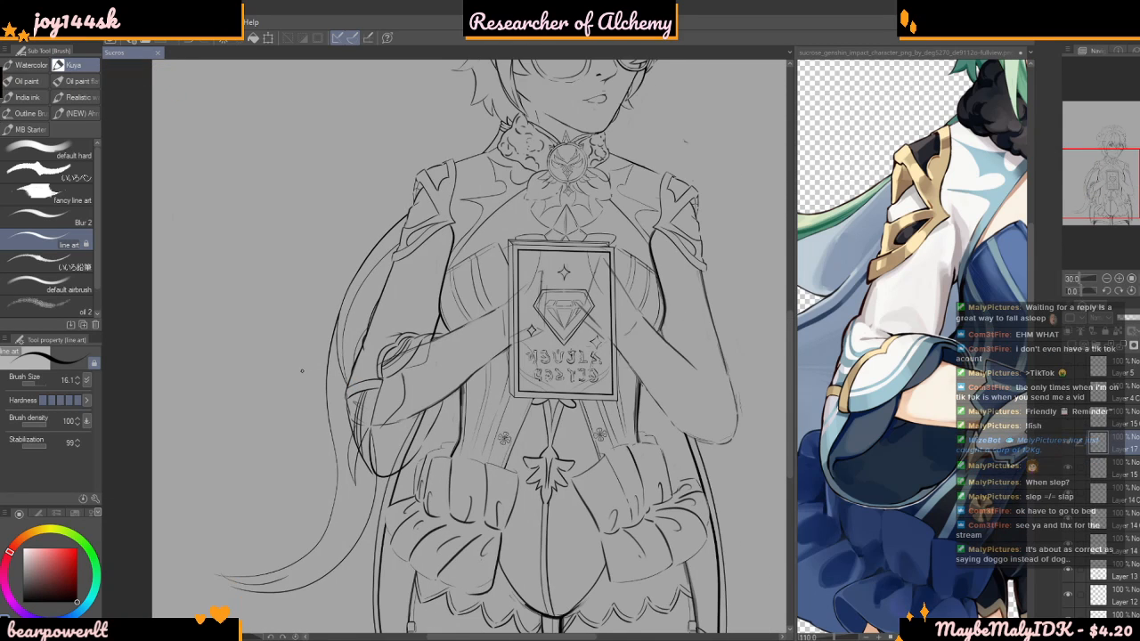
pyautogui.scroll(-1, 301, 372)
pyautogui.scroll(-7, 302, 371)
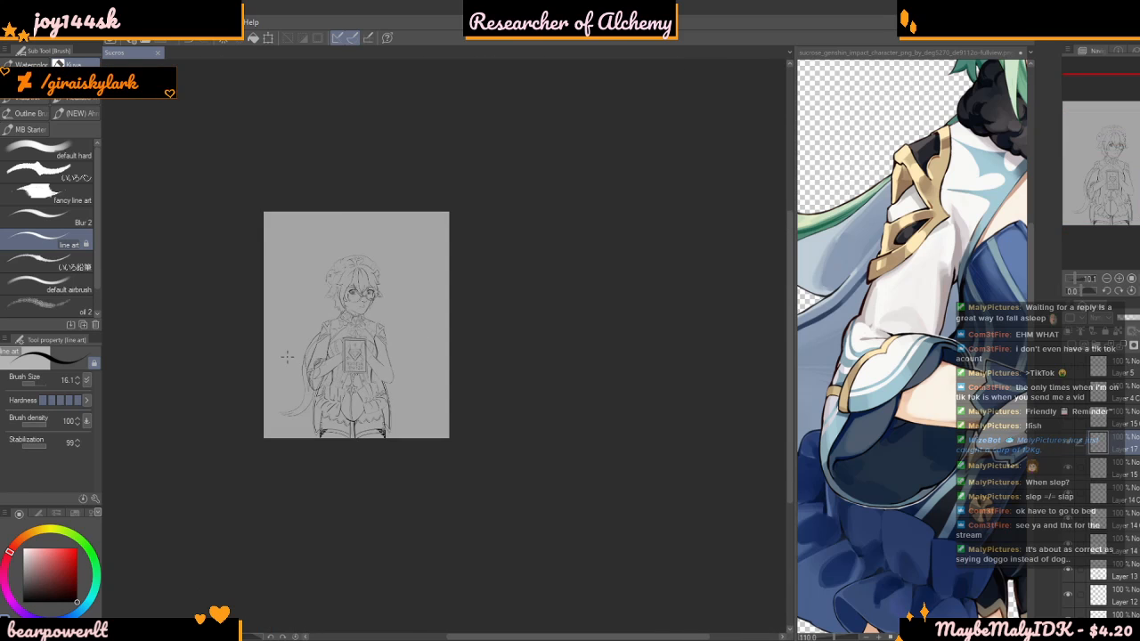
pyautogui.scroll(2, 185, 337)
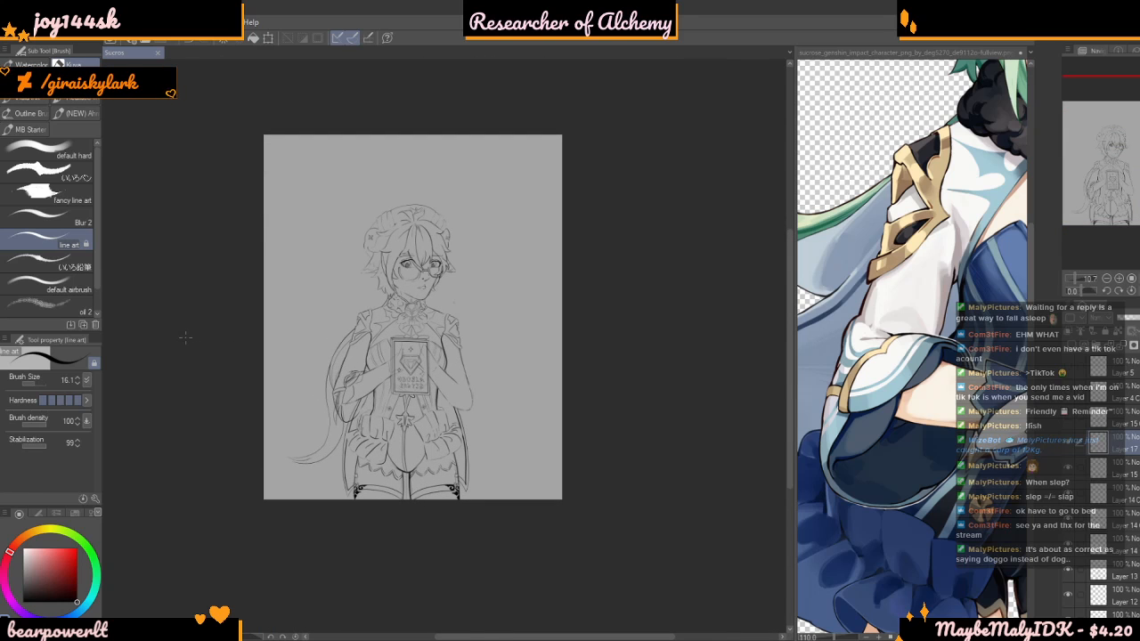
pyautogui.scroll(2, 185, 336)
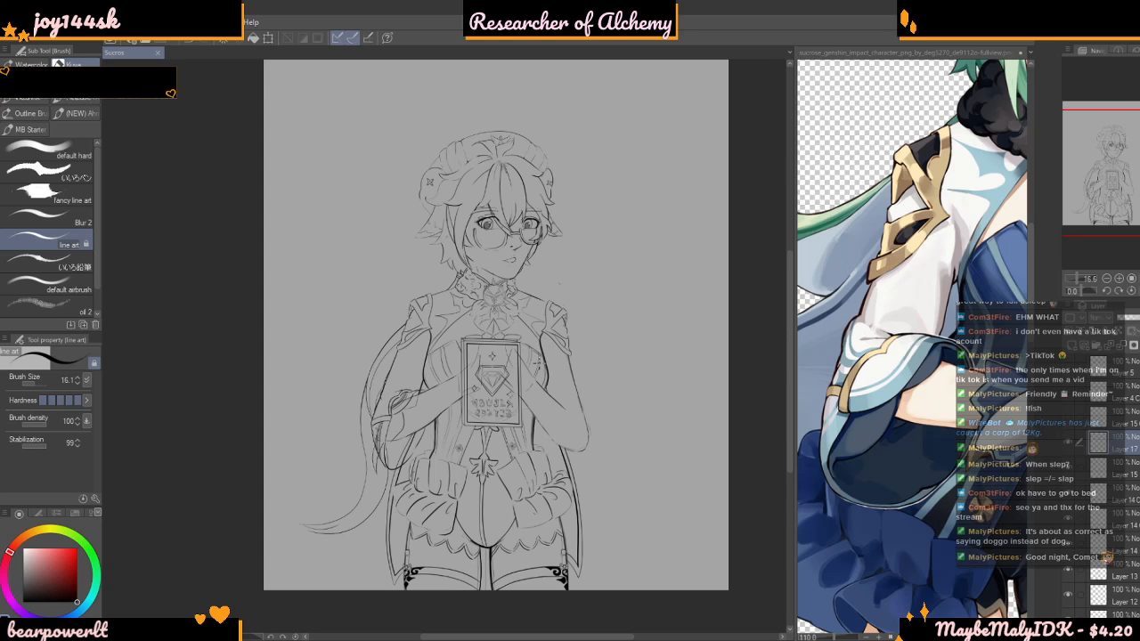
pyautogui.moveTo(614, 334)
pyautogui.mouseDown()
pyautogui.moveTo(520, 343)
pyautogui.moveTo(701, 345)
pyautogui.mouseUp()
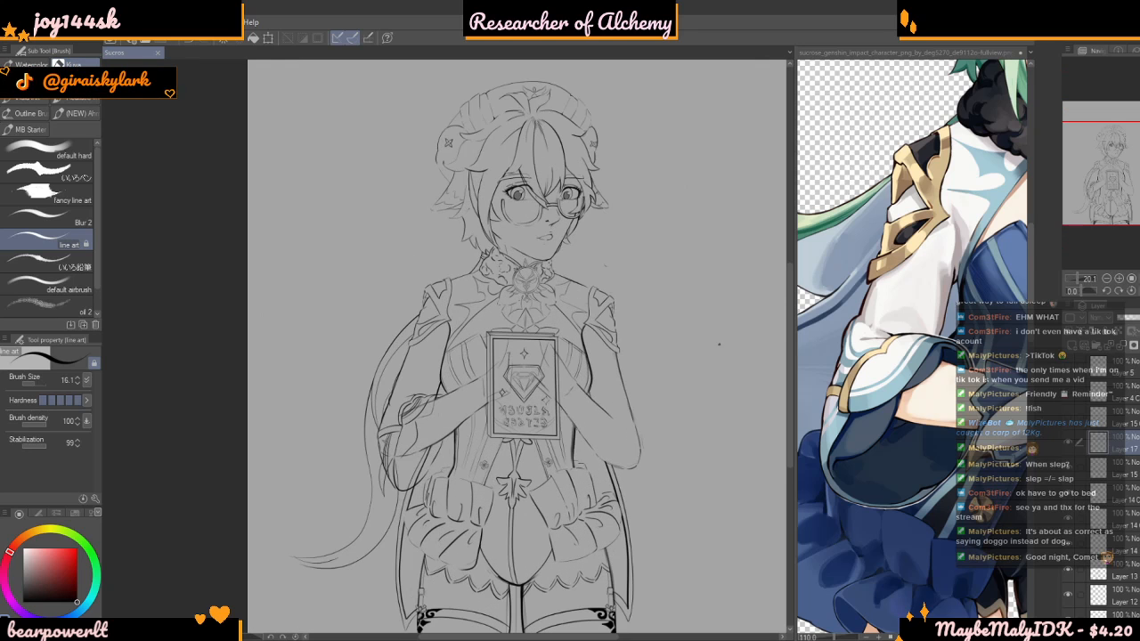